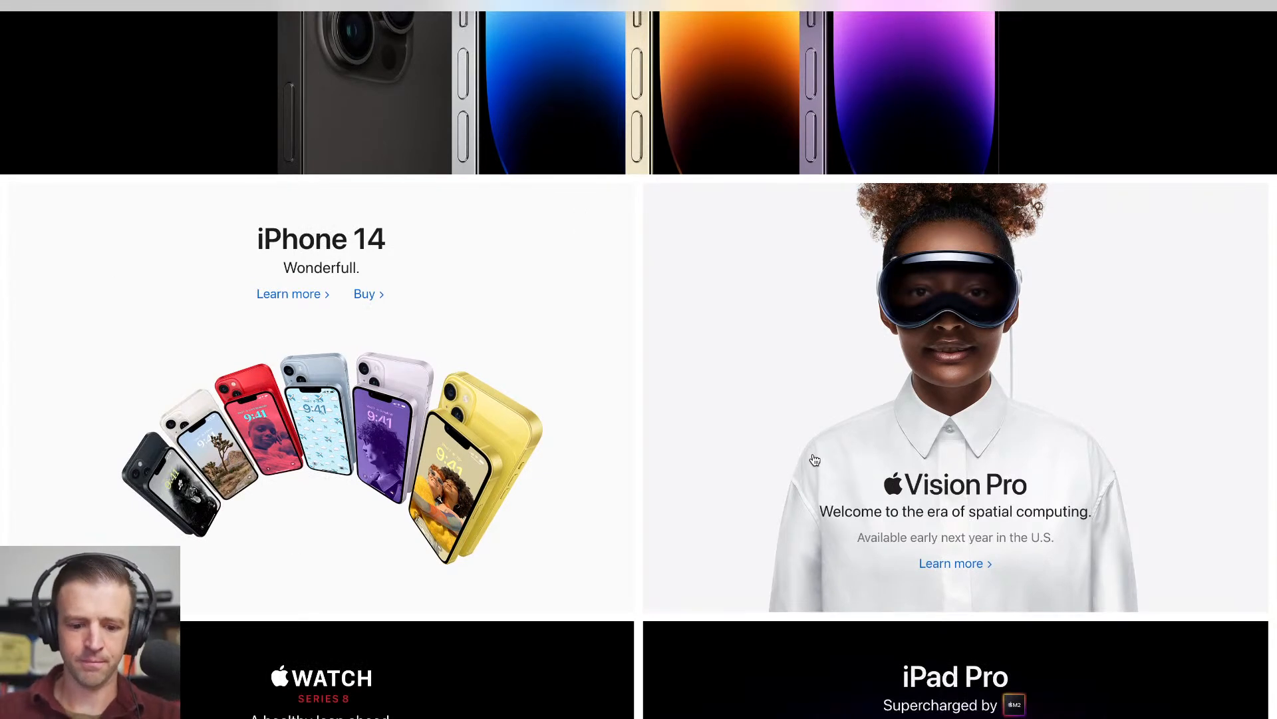
- Open the developer tools beside the Apple homepage, widen the page area, and move keyboard focus through the promo links to Vision Pro's Learn more
key("alt+super+i")
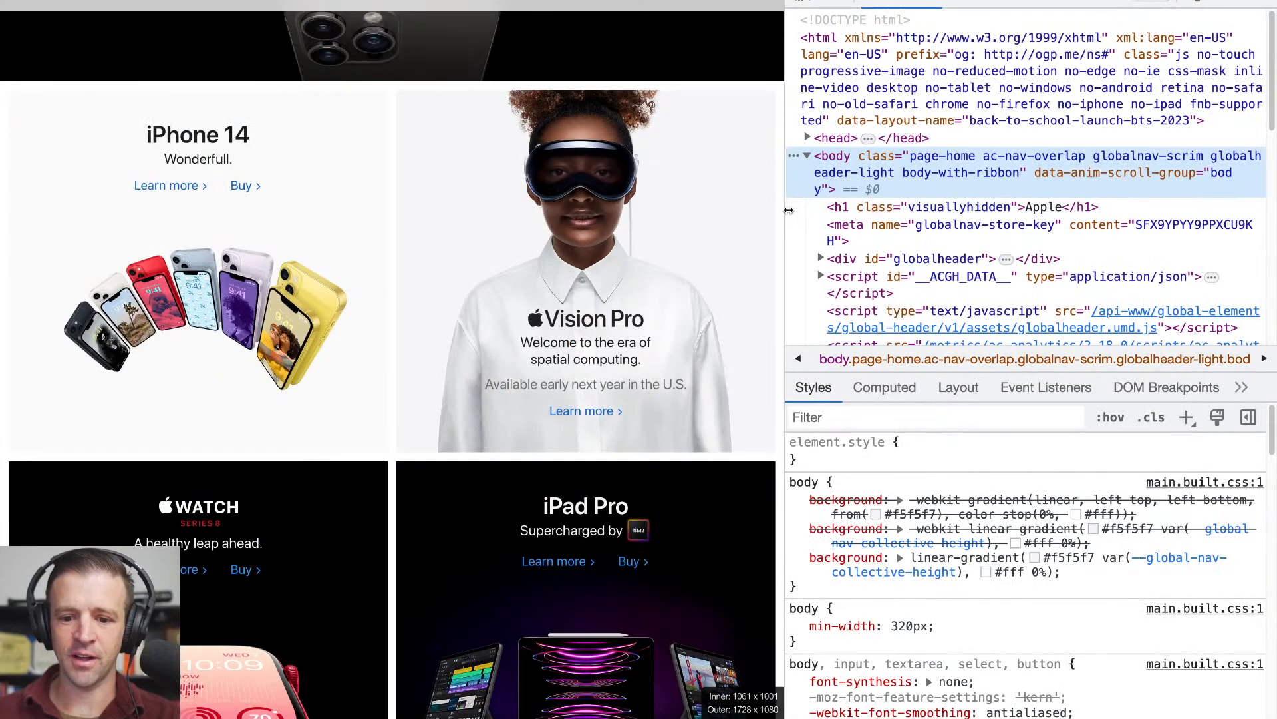
left_click_drag(789, 209, 811, 211)
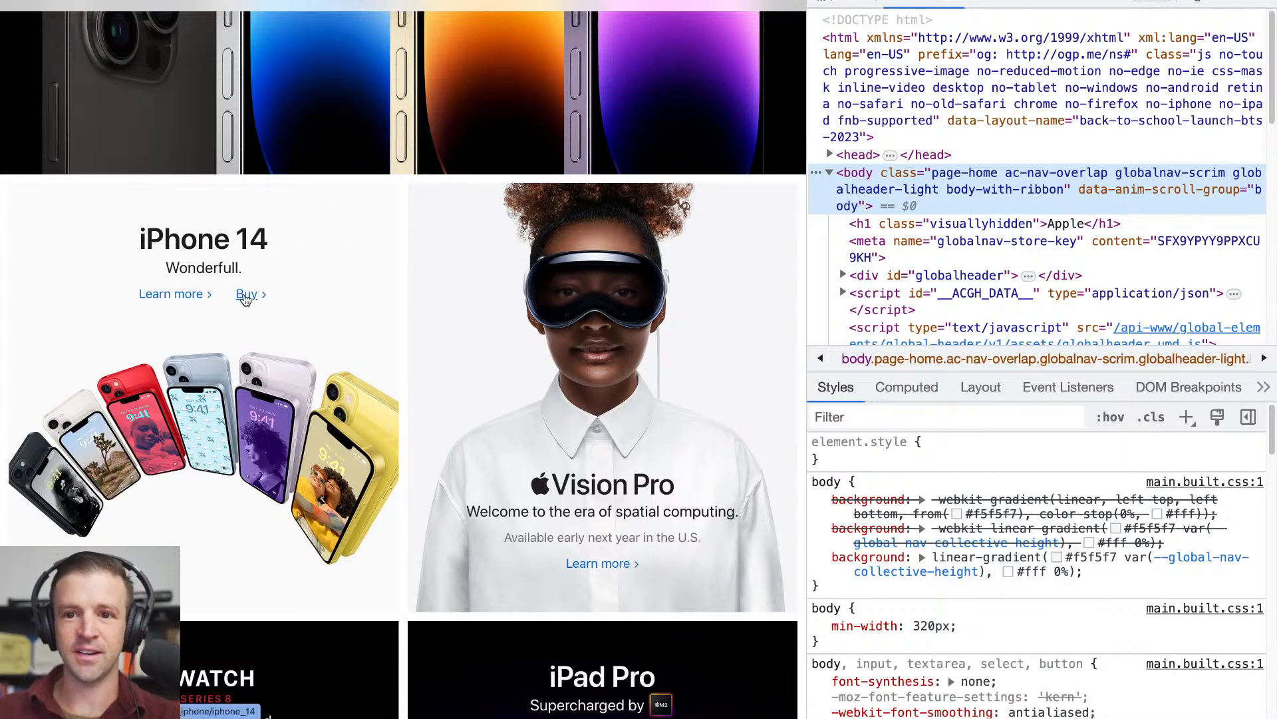
left_click(341, 174)
key("Tab")
key("Tab")
key("Tab")
key("Tab")
key("Tab")
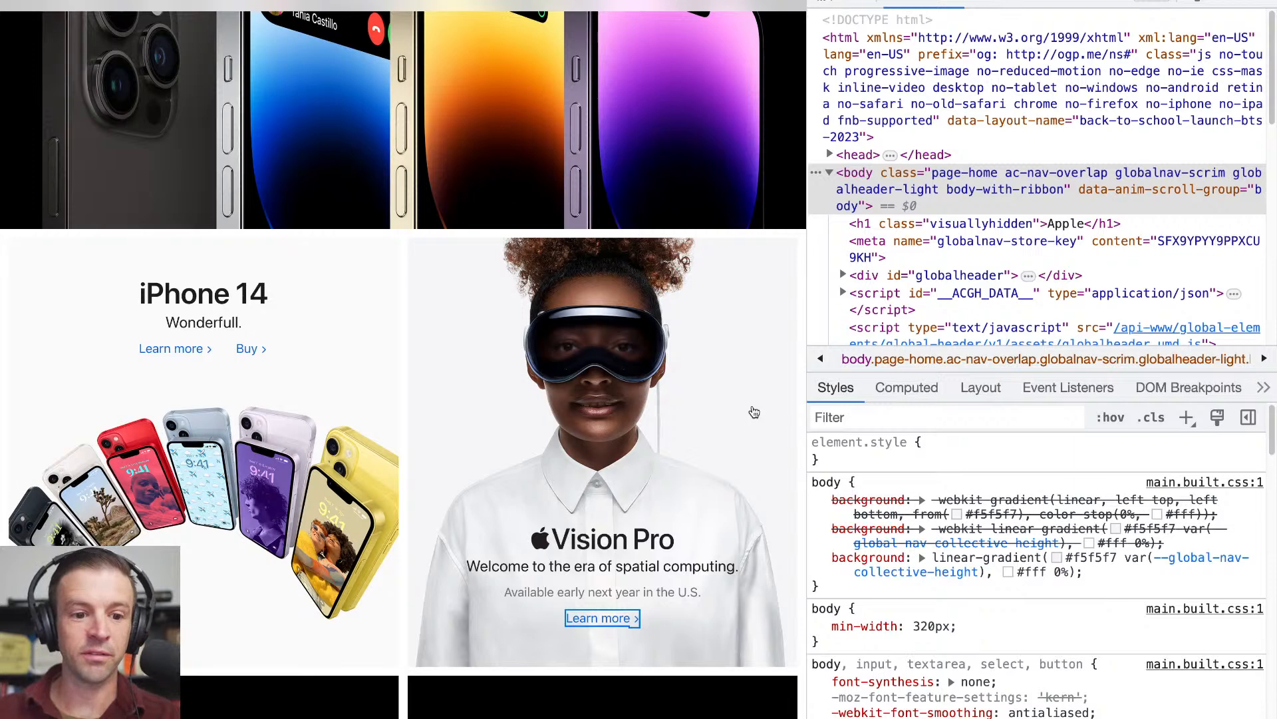
scroll(741, 370, "down", 1)
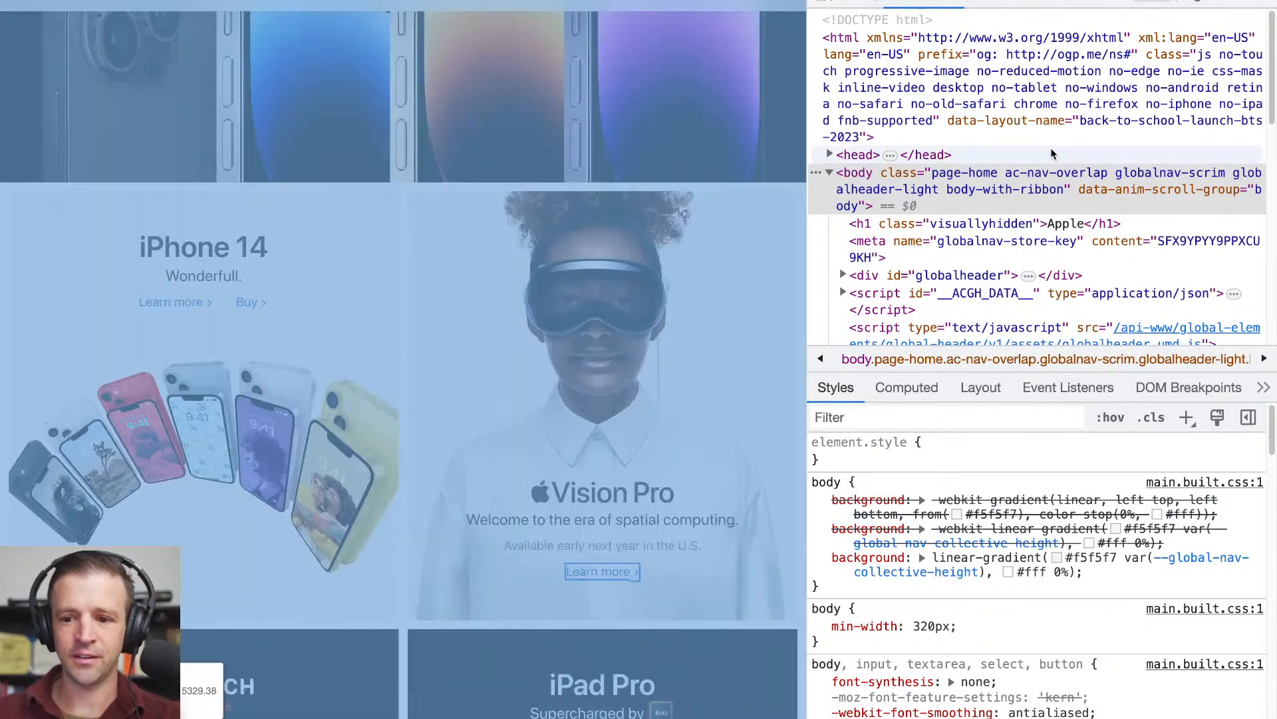
scroll(766, 315, "down", 1)
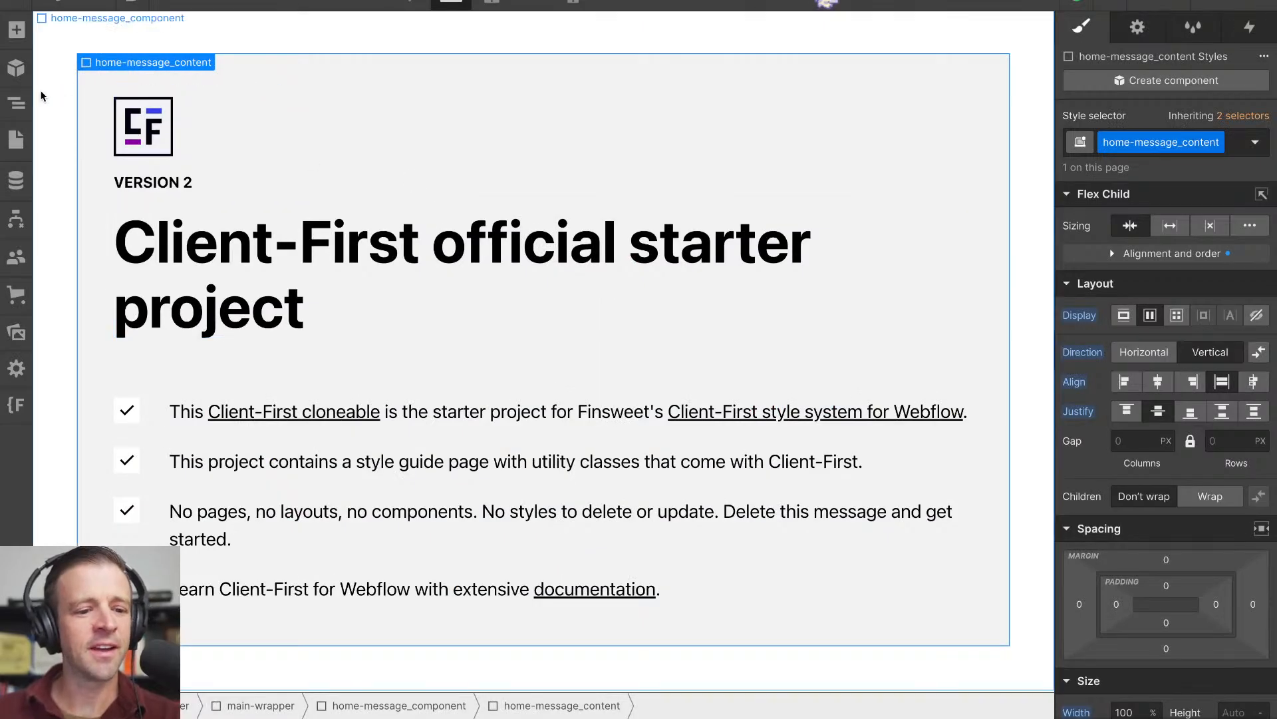
- Delete the home-message_component and everything inside it from main-wrapper
left_click(16, 103)
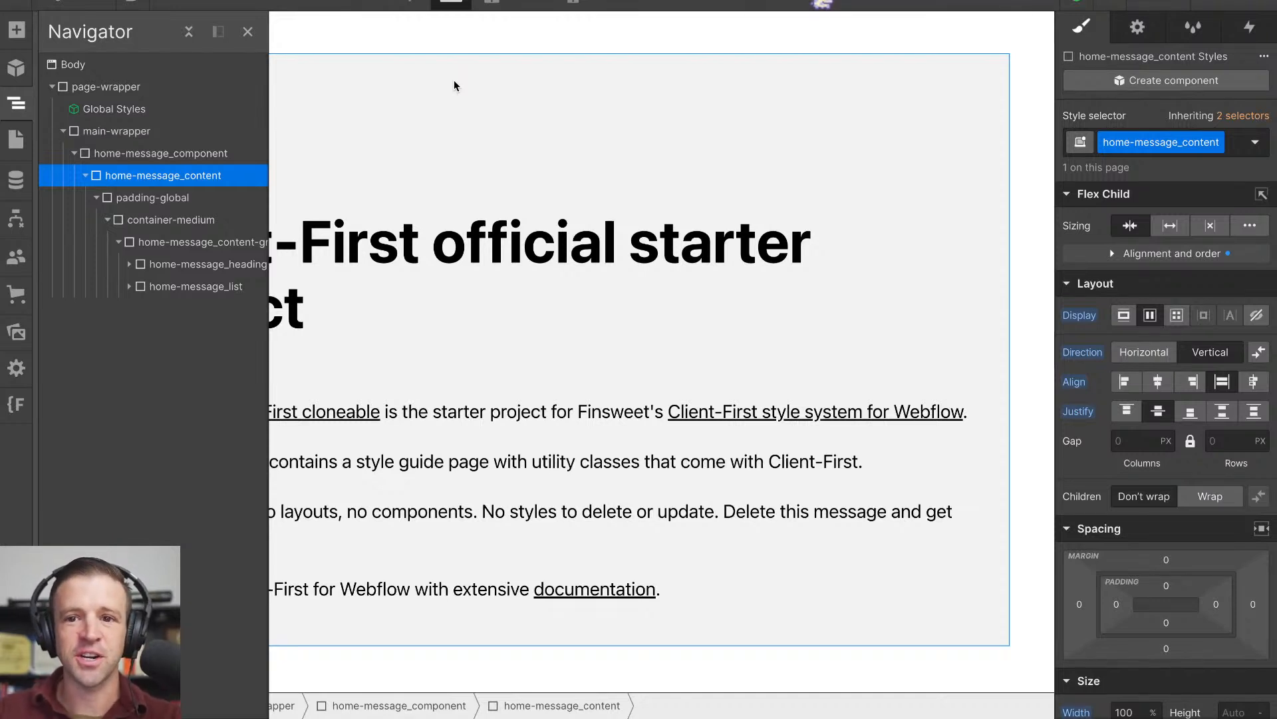
left_click(223, 153)
key("z")
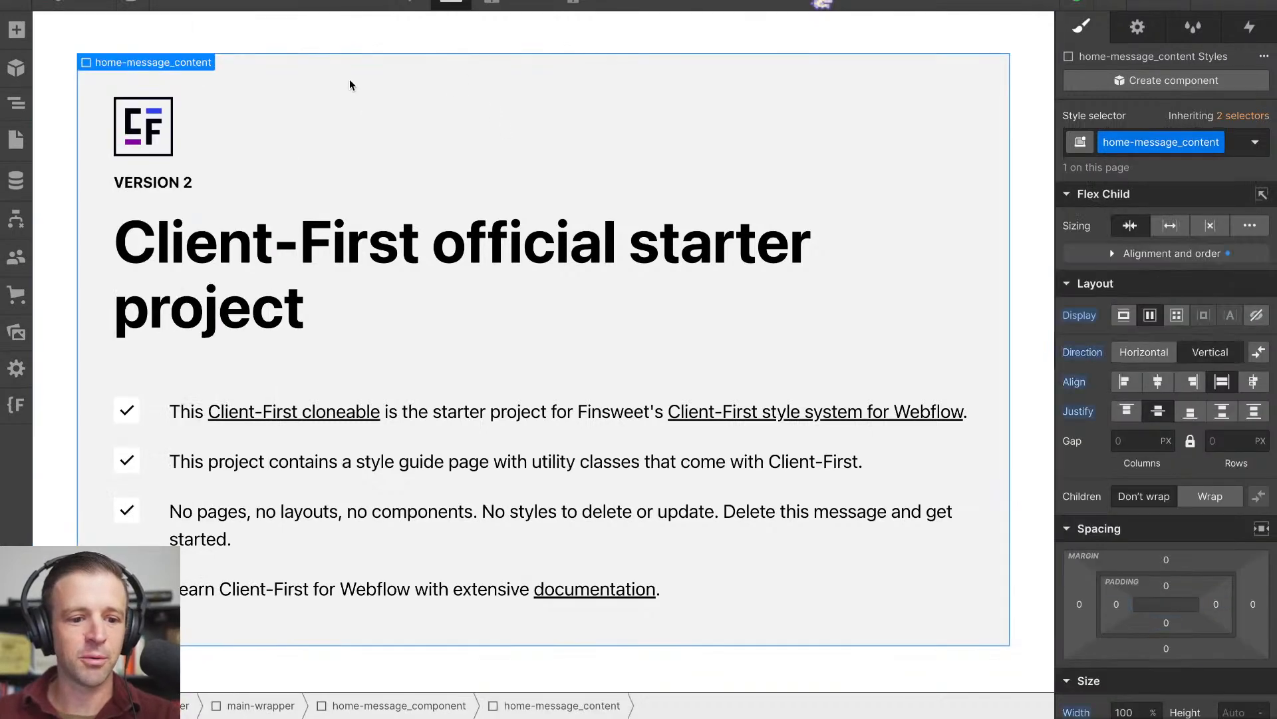
key("Delete")
left_click(17, 103)
left_click(98, 153)
key("Delete")
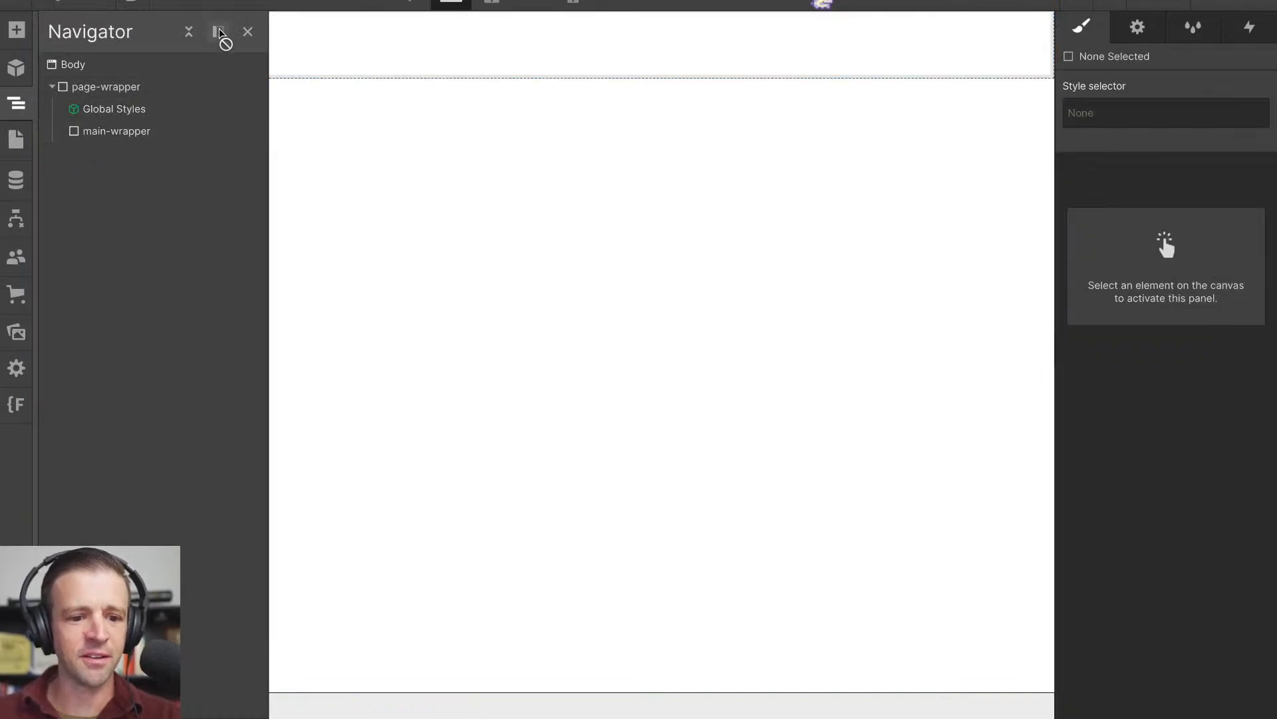
- Add a Quick Stack with two columns and one row inside main-wrapper
key("ctrl+minus")
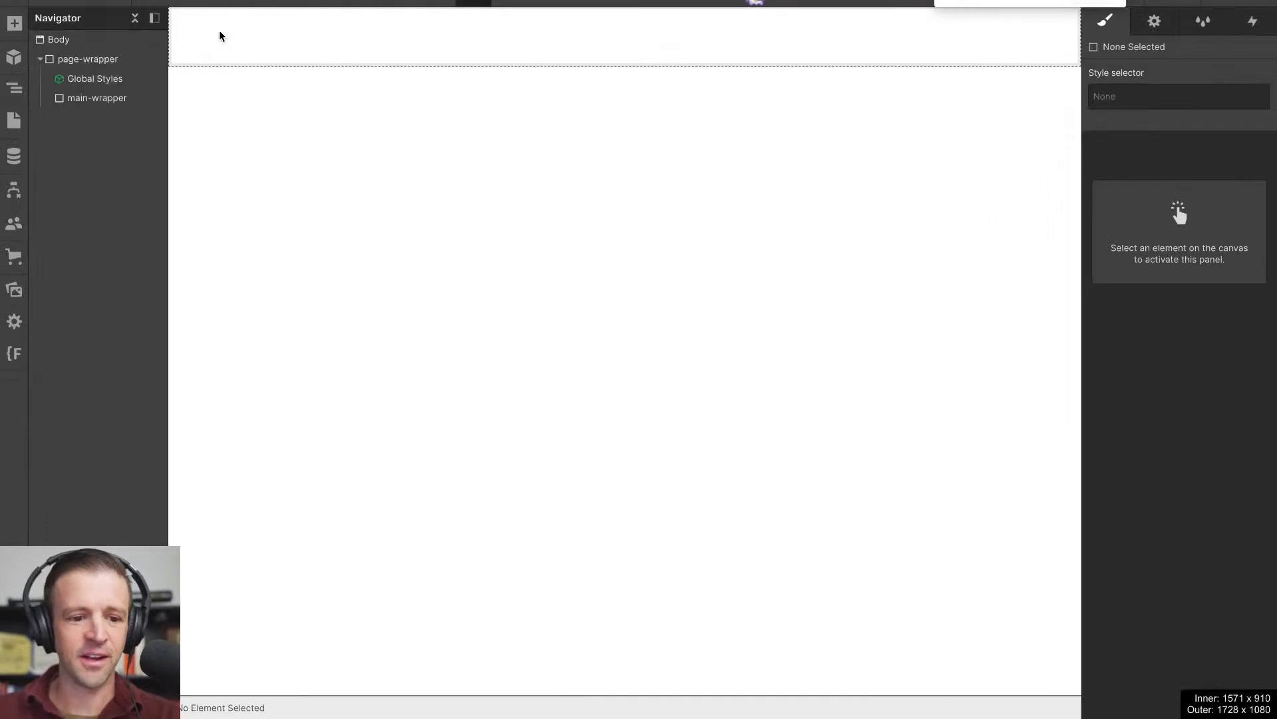
key("ctrl+plus")
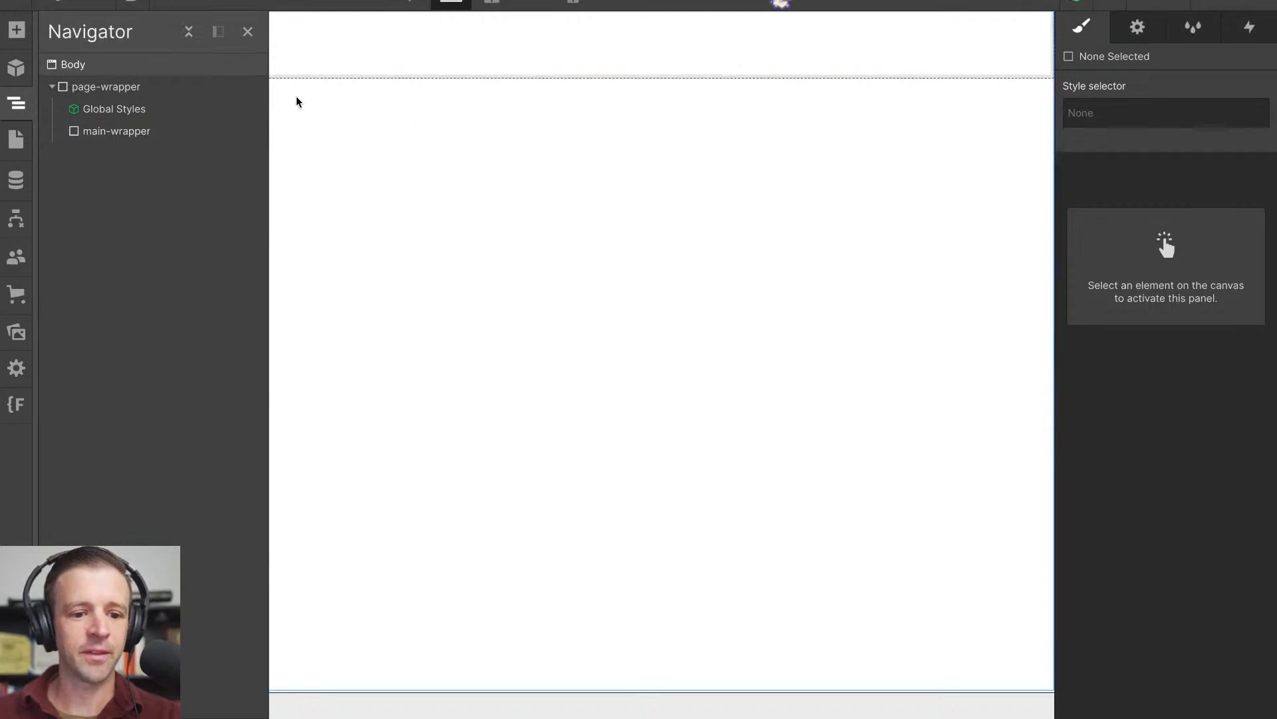
key("a")
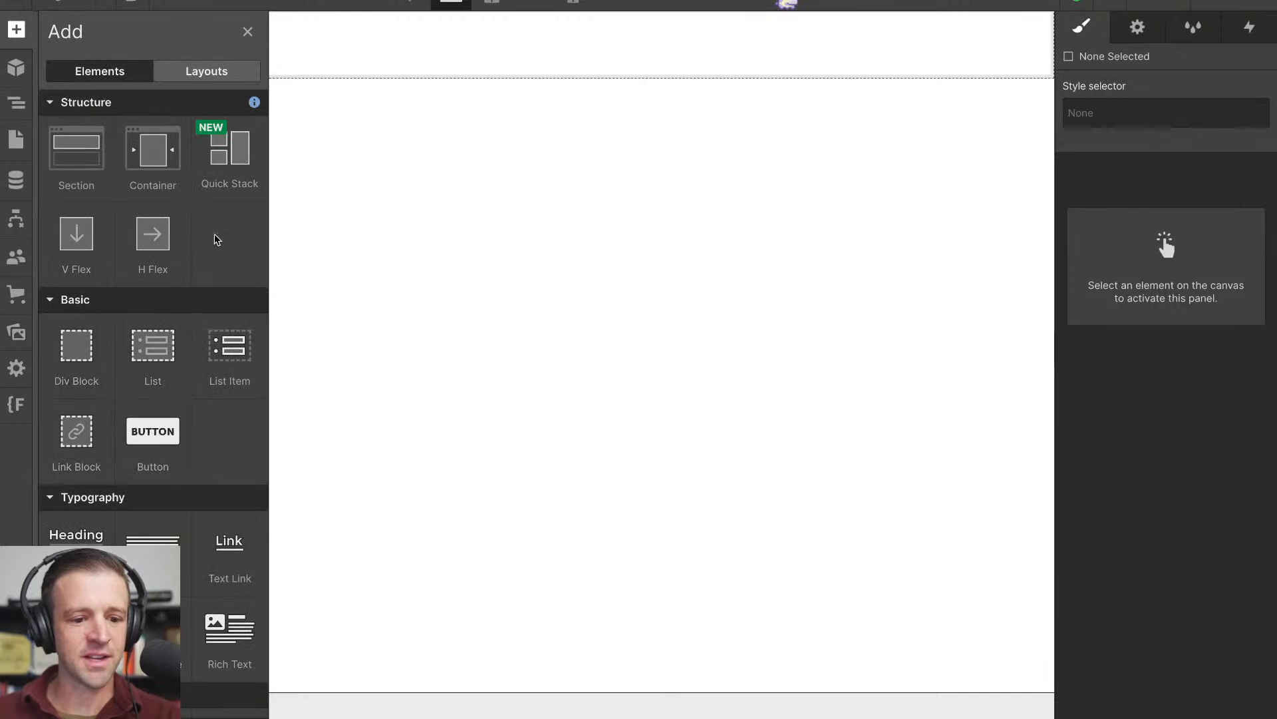
left_click_drag(213, 165, 309, 65)
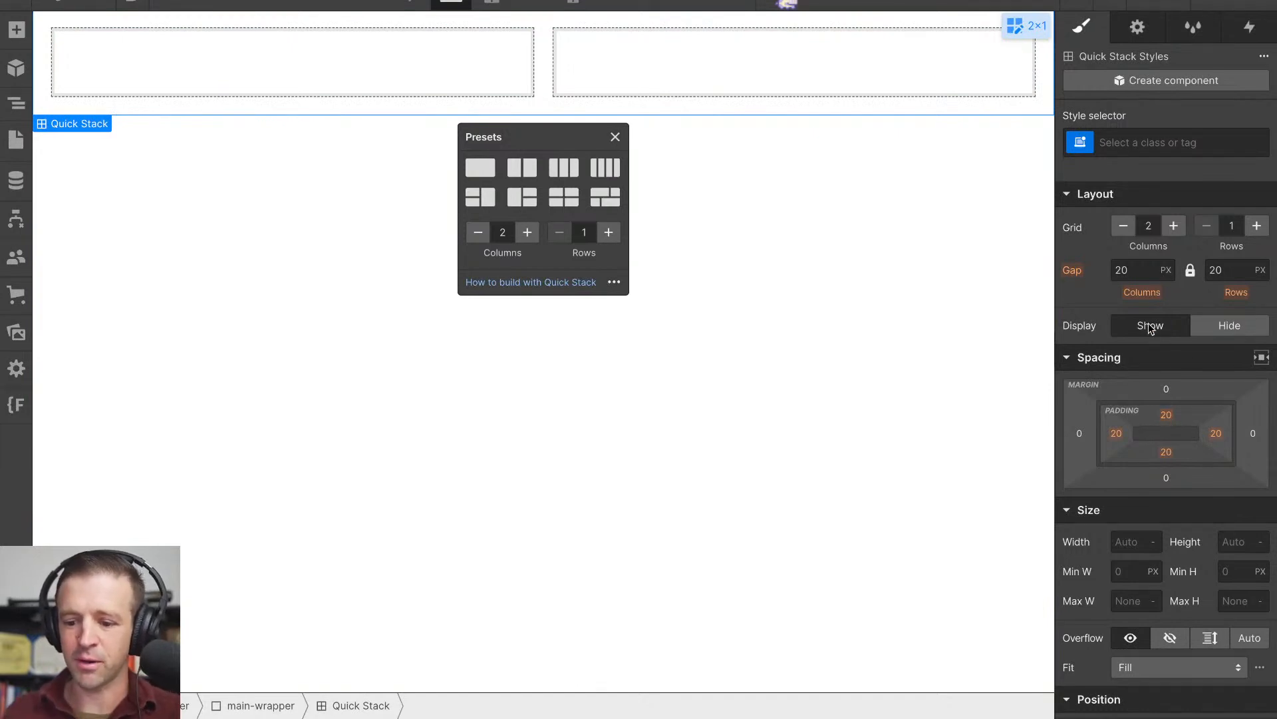
left_click(1174, 225)
left_click(1174, 226)
left_click(1124, 226)
left_click(1123, 225)
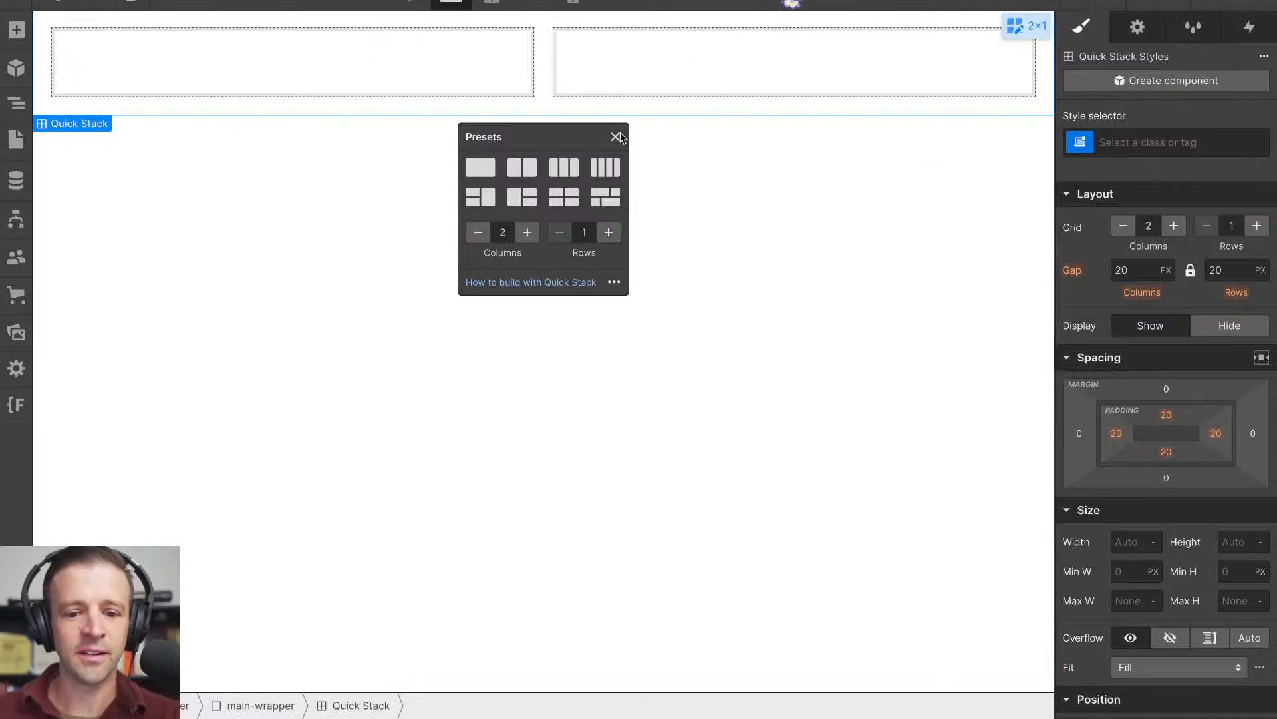
- Narrow the Quick Stack's first cell so that the second cell becomes the wider one
left_click(16, 103)
left_click(74, 153)
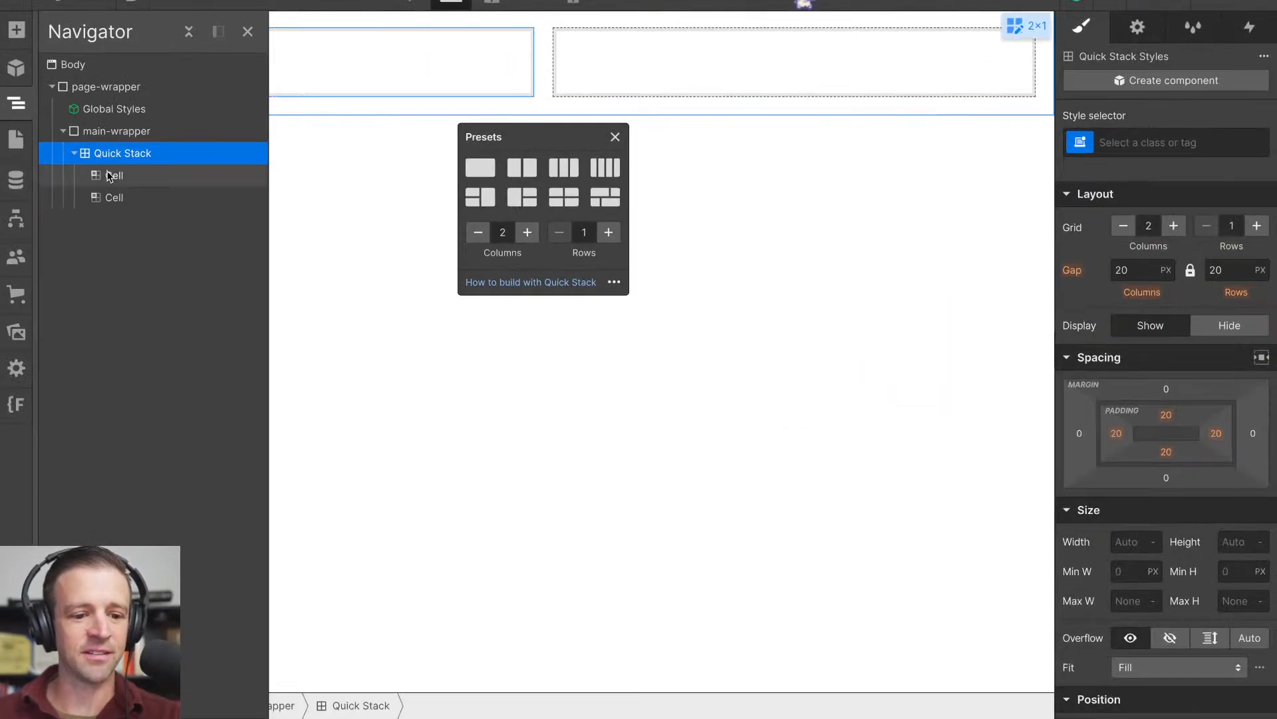
left_click(110, 176)
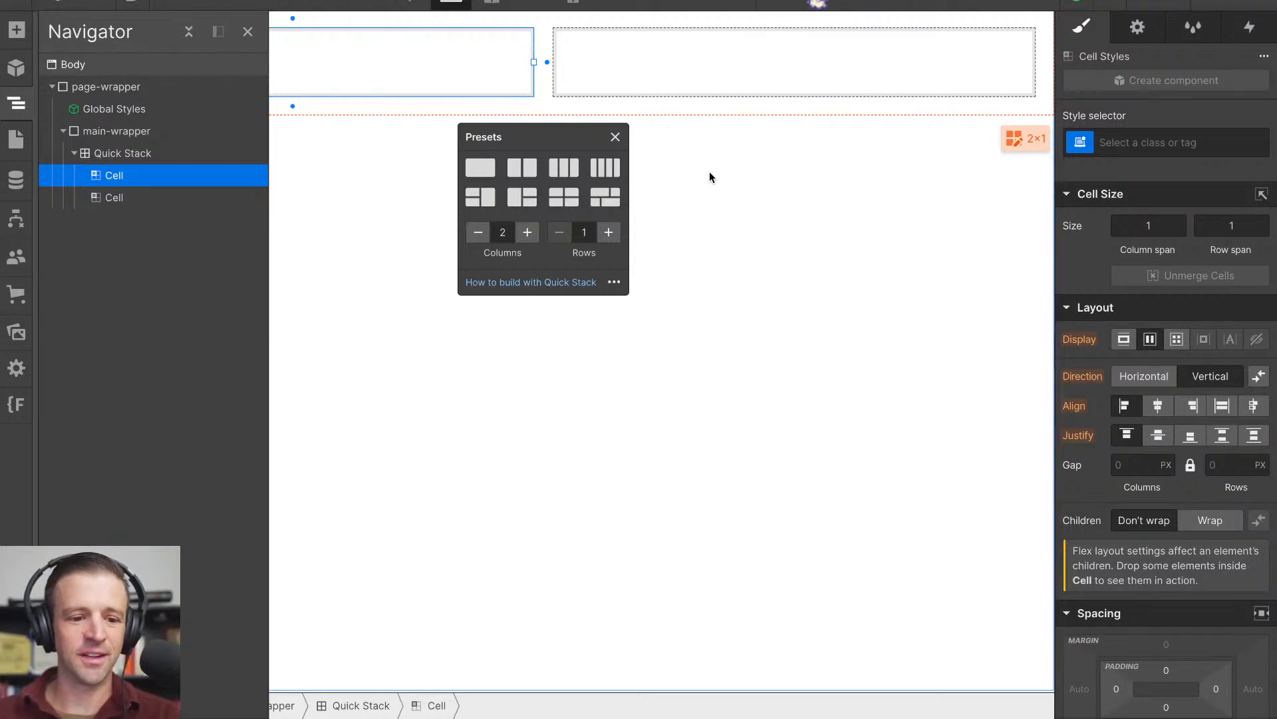
mouse_move(534, 62)
left_mouse_down()
mouse_move(556, 62)
mouse_move(540, 69)
left_mouse_up()
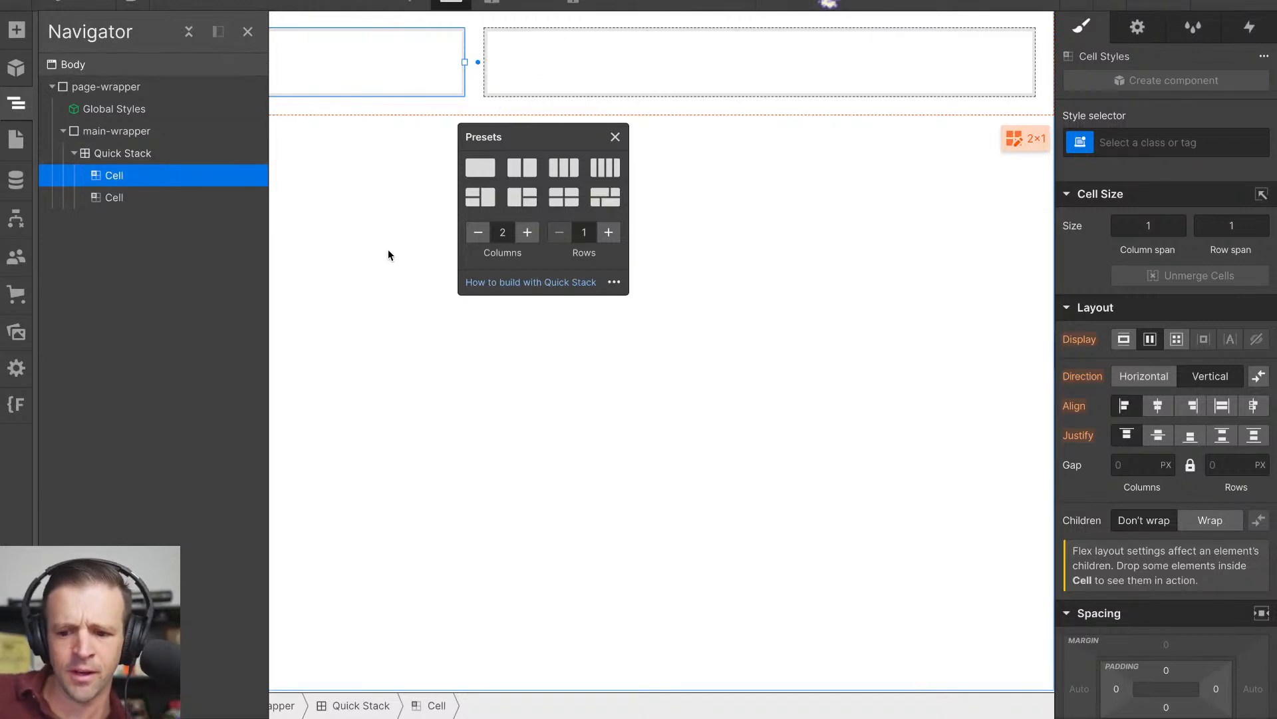
- Examine the layout, spacing, typography and position styles of the first cell and its parent Quick Stack, and dismiss the presets
scroll(1188, 366, "down", 4)
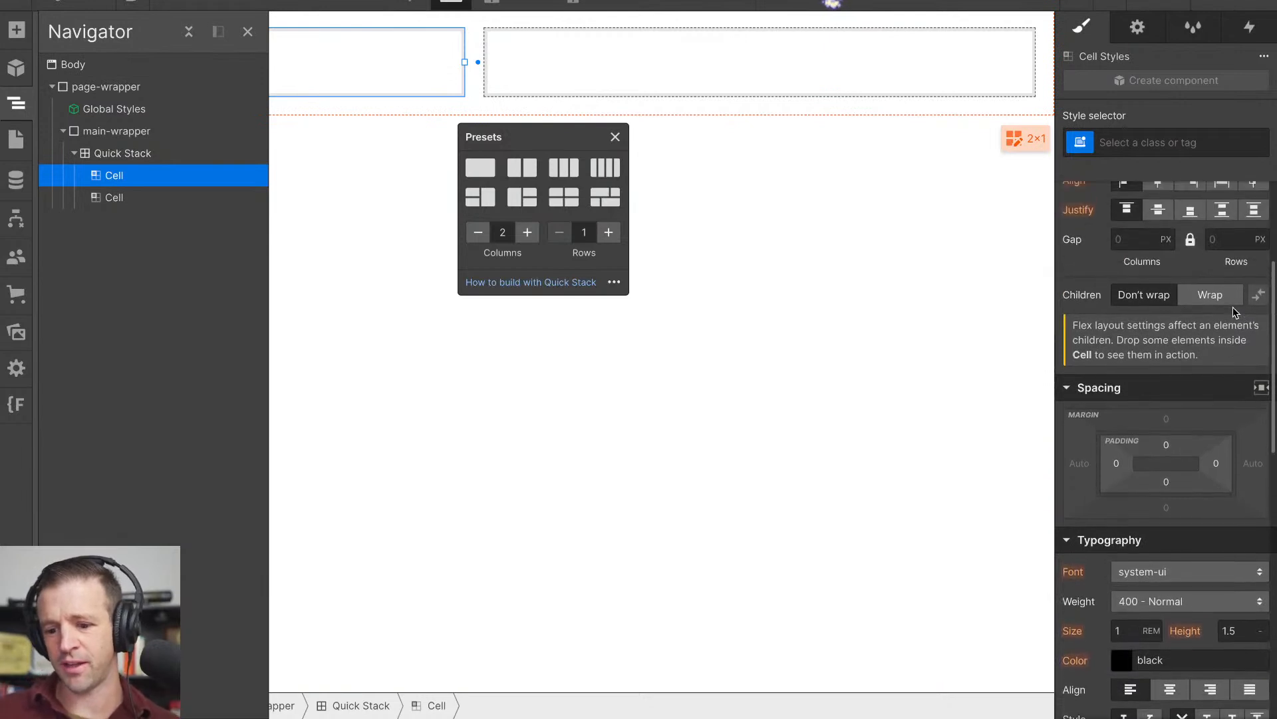
scroll(1148, 379, "up", 4)
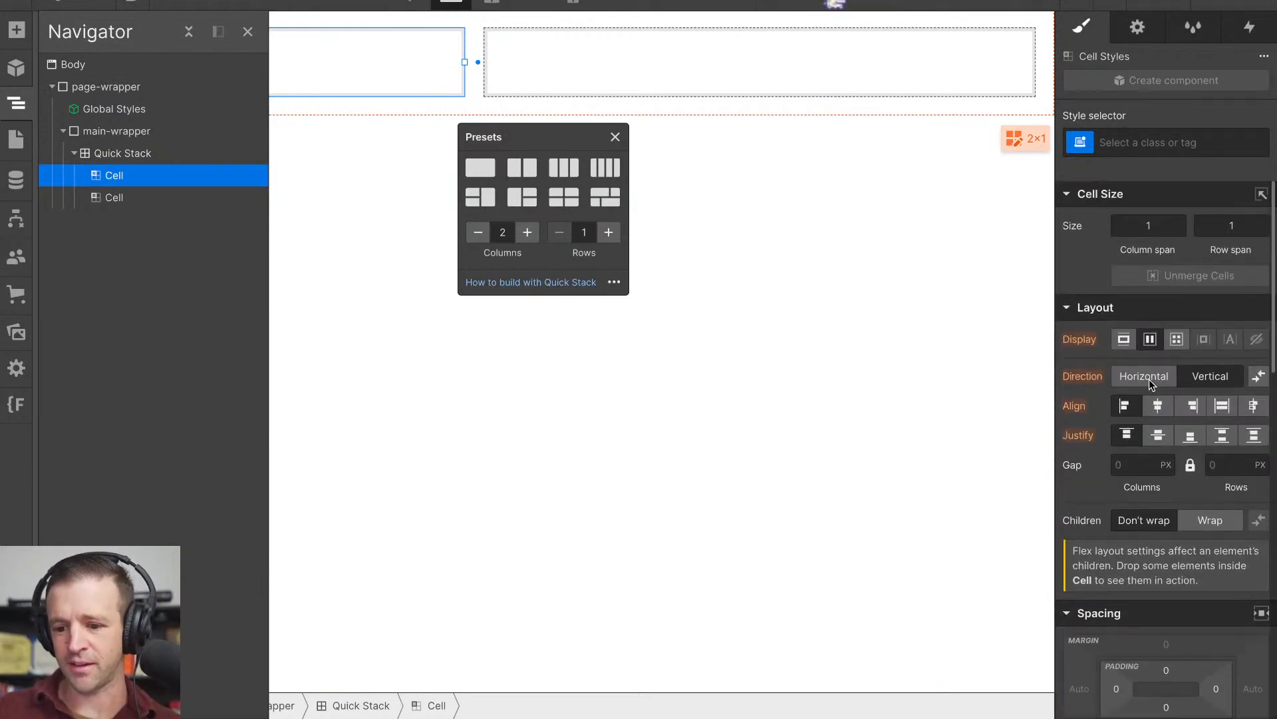
scroll(1157, 424, "down", 4)
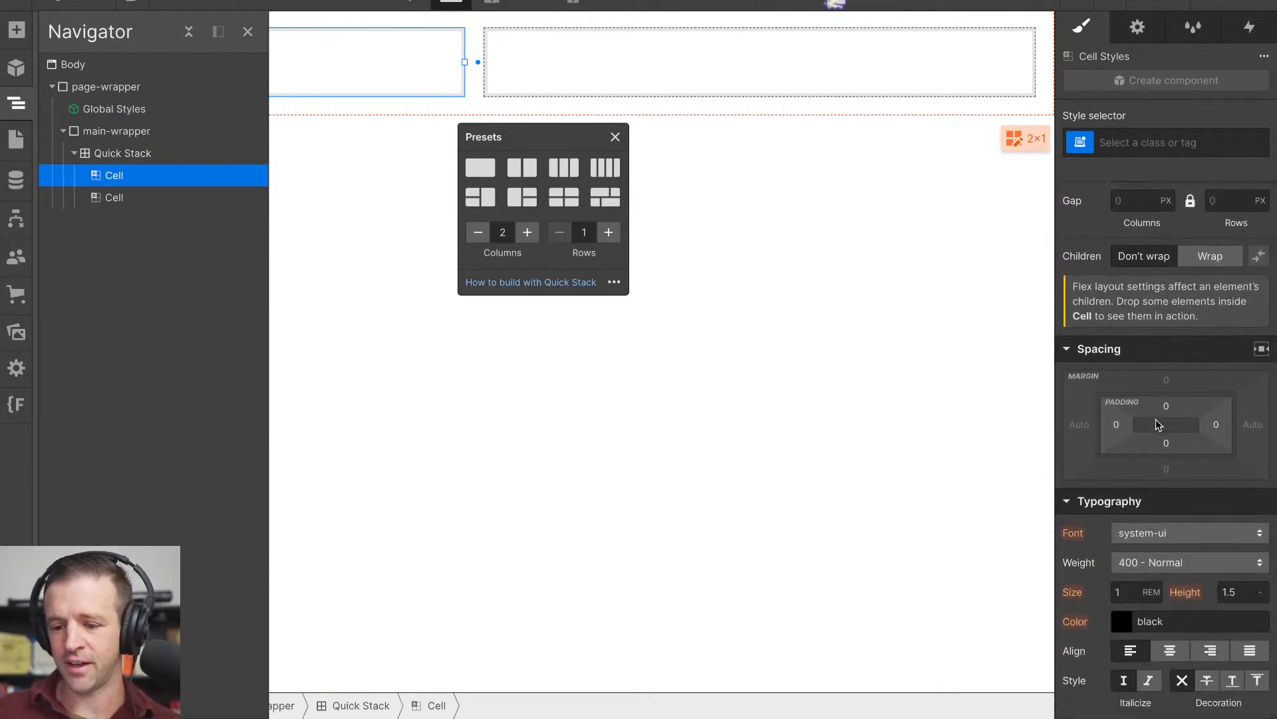
scroll(1166, 388, "up", 4)
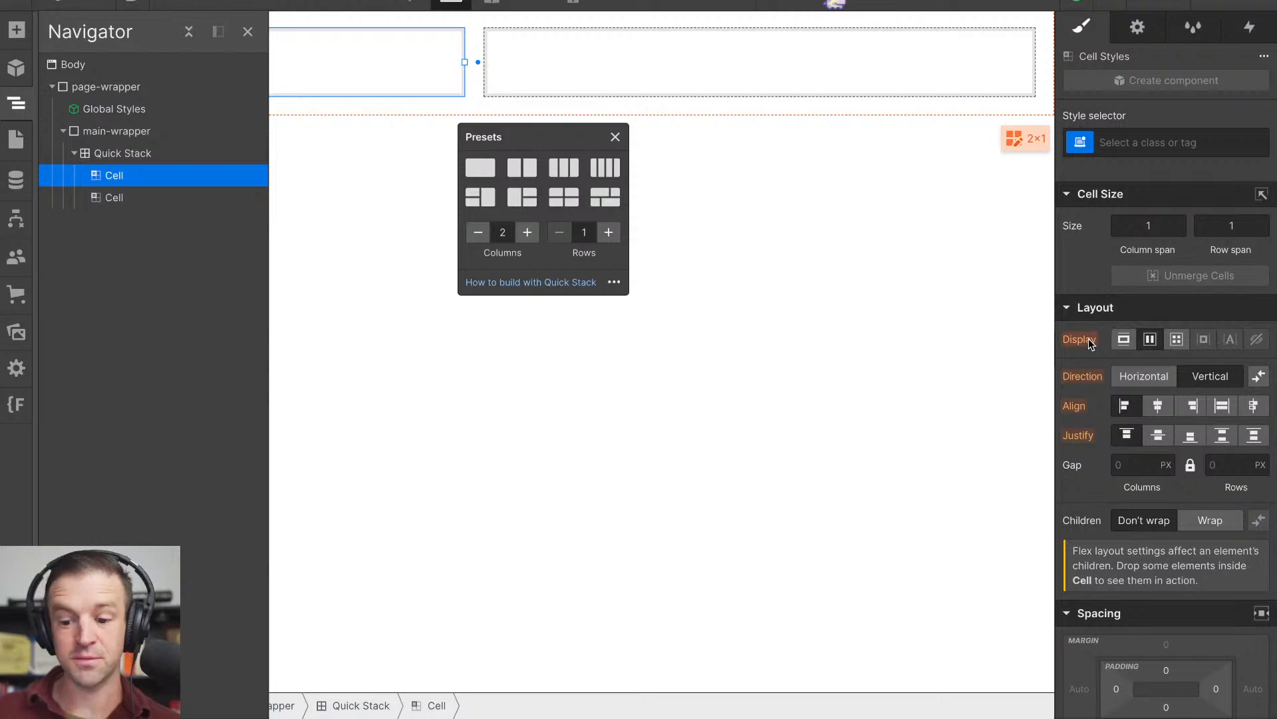
scroll(1110, 340, "down", 3)
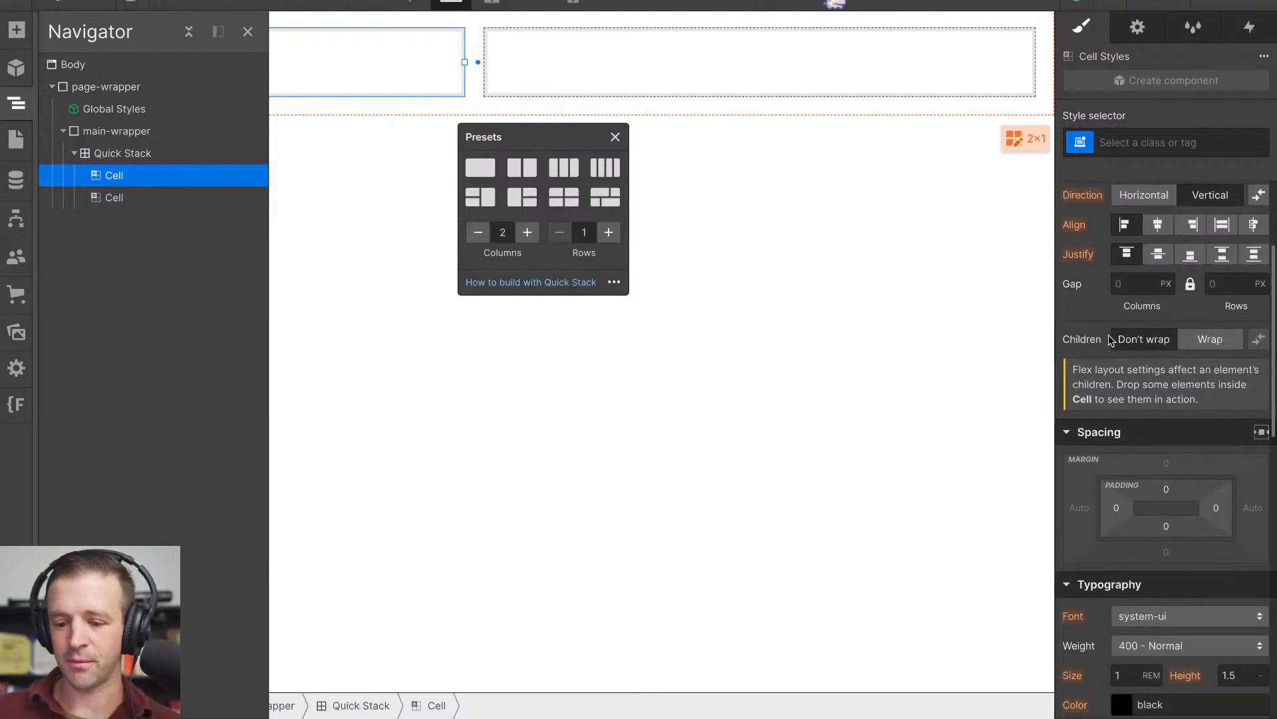
left_click(123, 153)
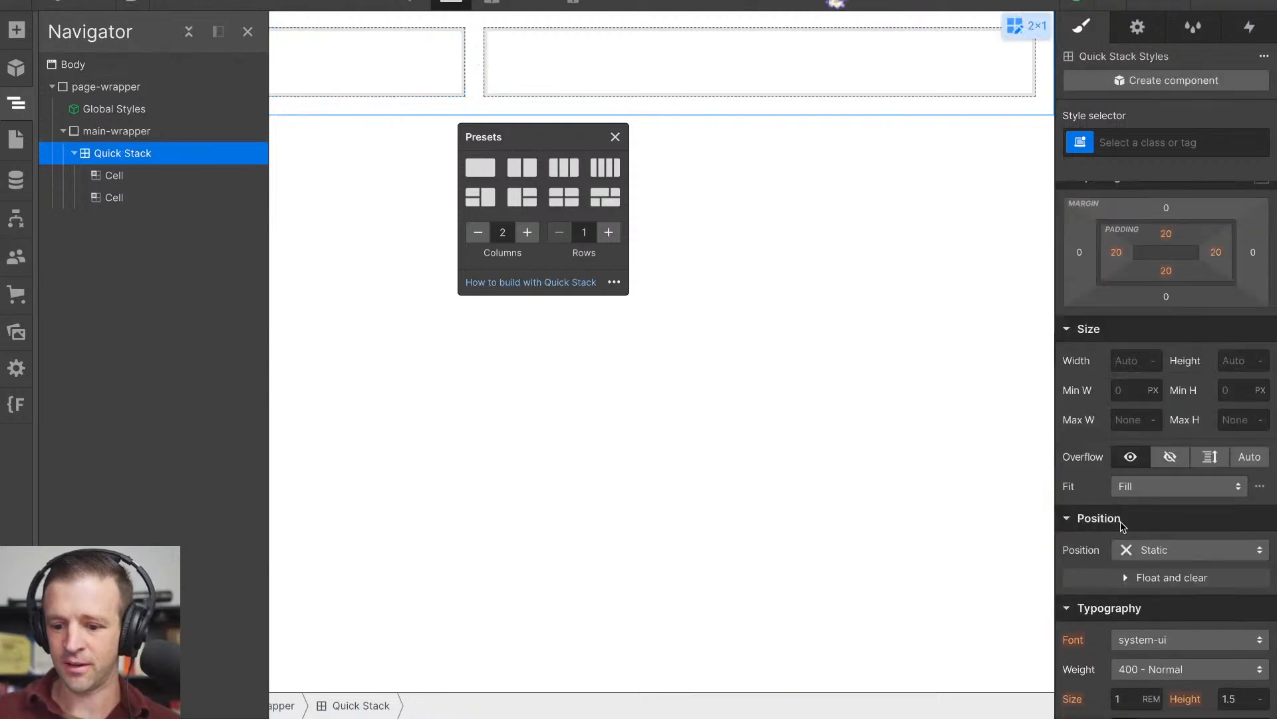
left_click(1162, 551)
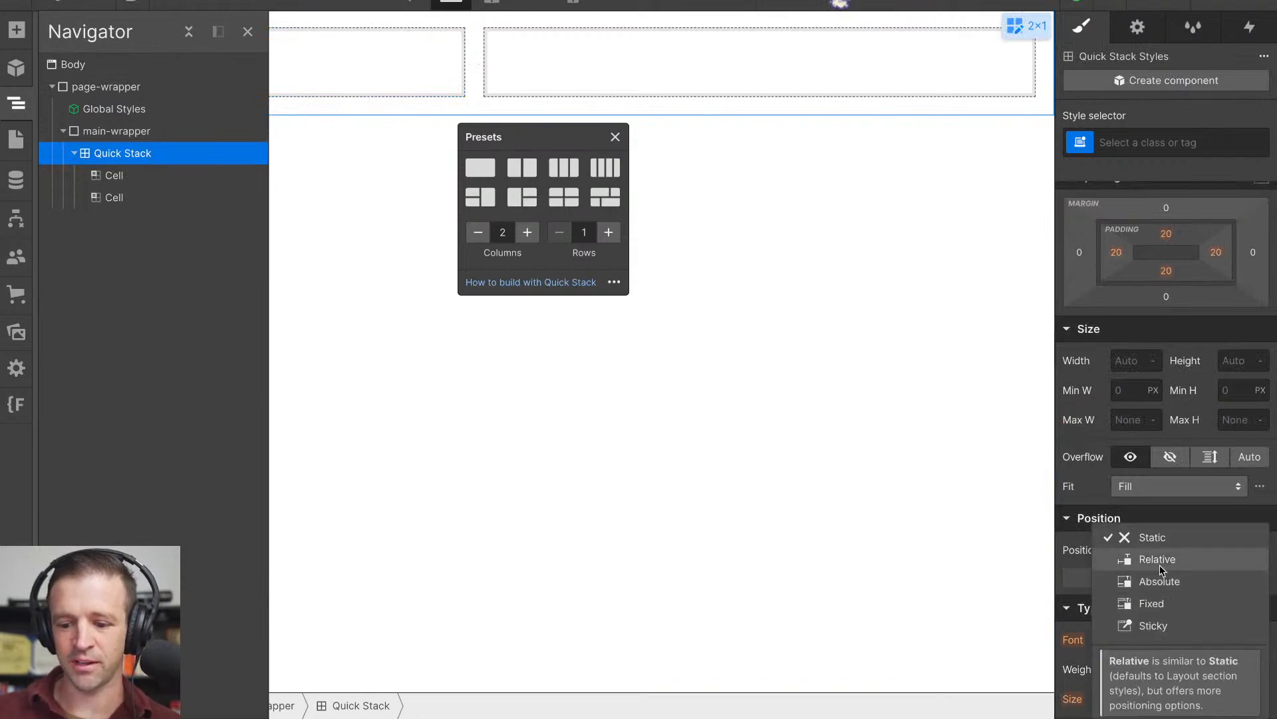
left_click(157, 176)
left_click(614, 136)
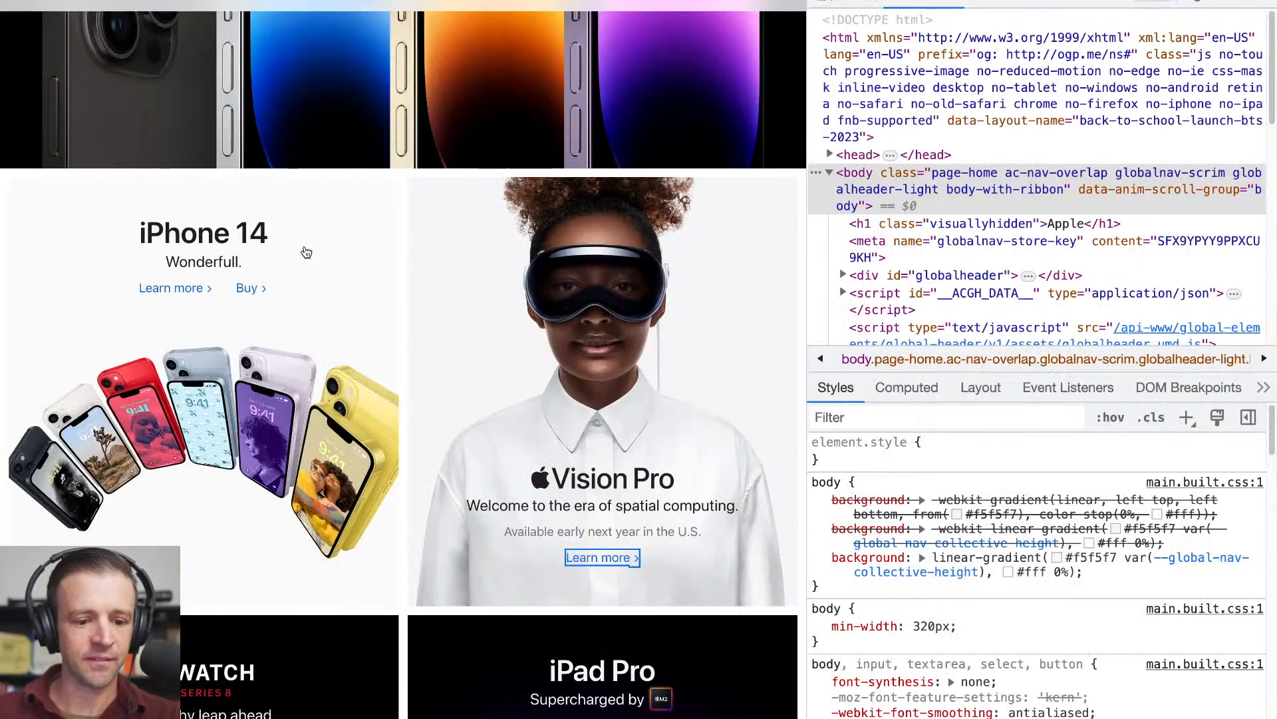
- Inspect the iPhone 14 tile on the Apple homepage and select its parent promos section in the page markup
scroll(912, 246, "down", 1)
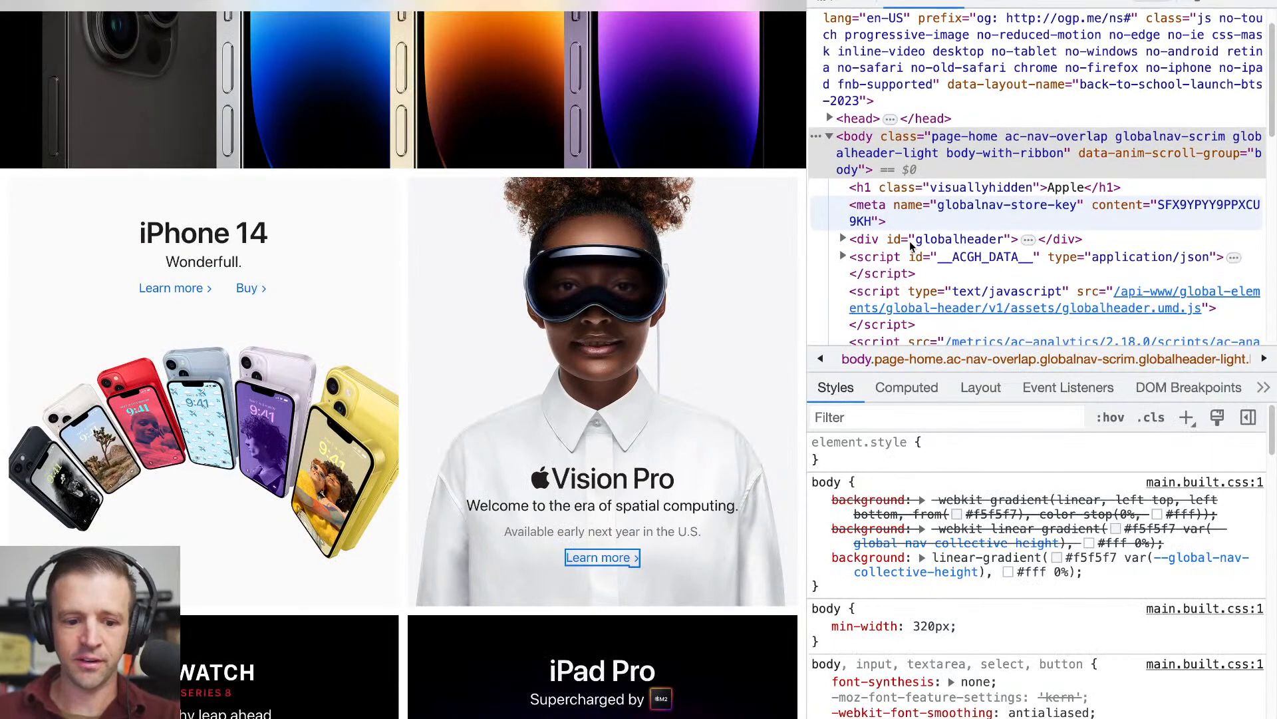
key("super+shift+c")
left_click(357, 195)
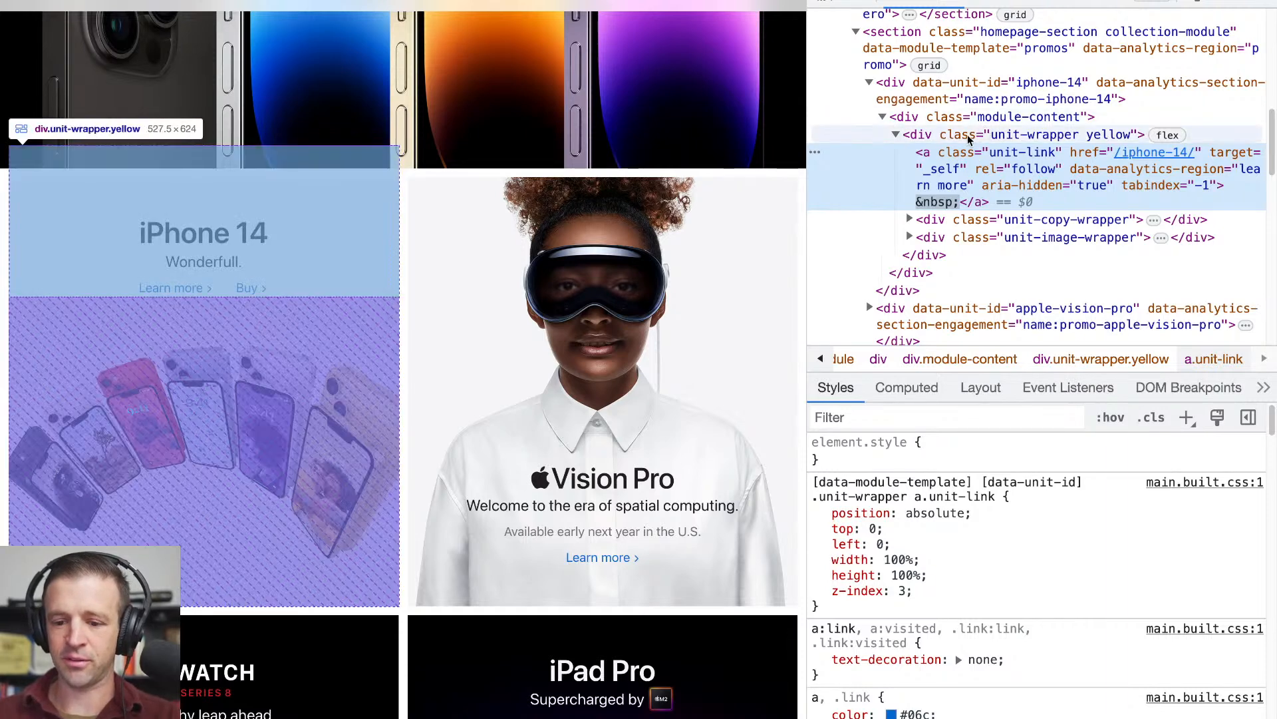
scroll(945, 113, "up", 1)
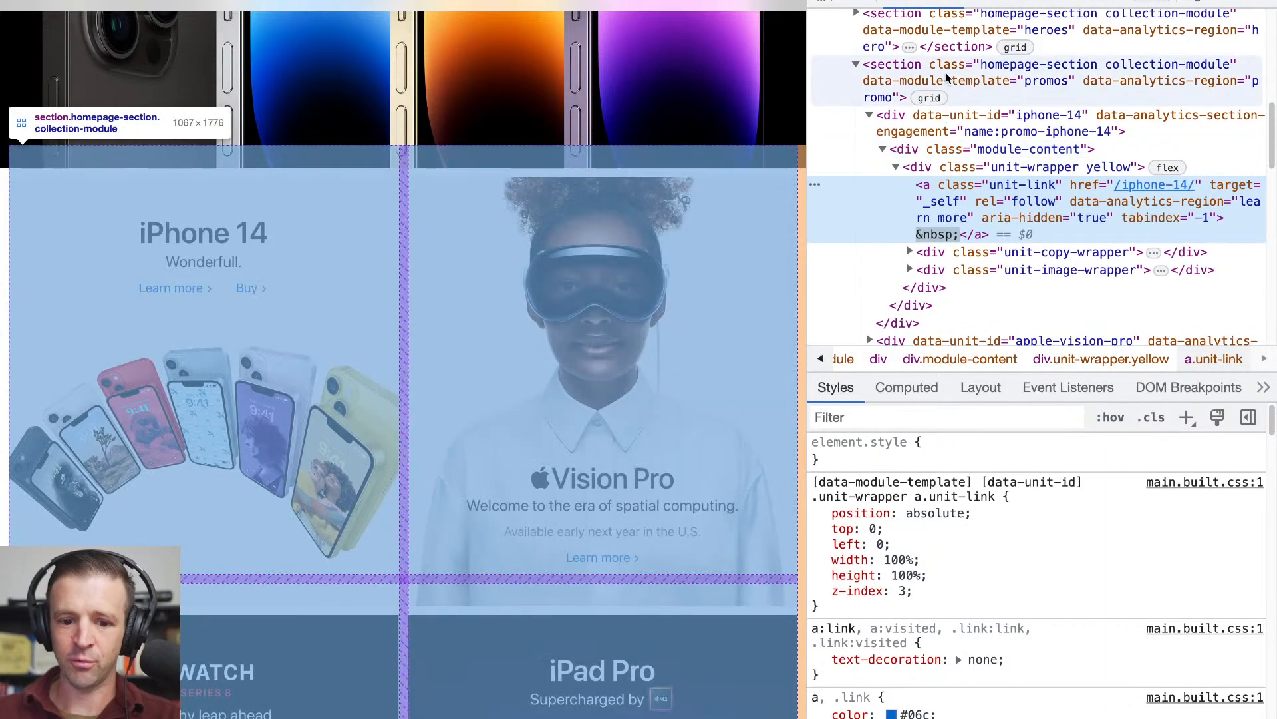
left_click(944, 80)
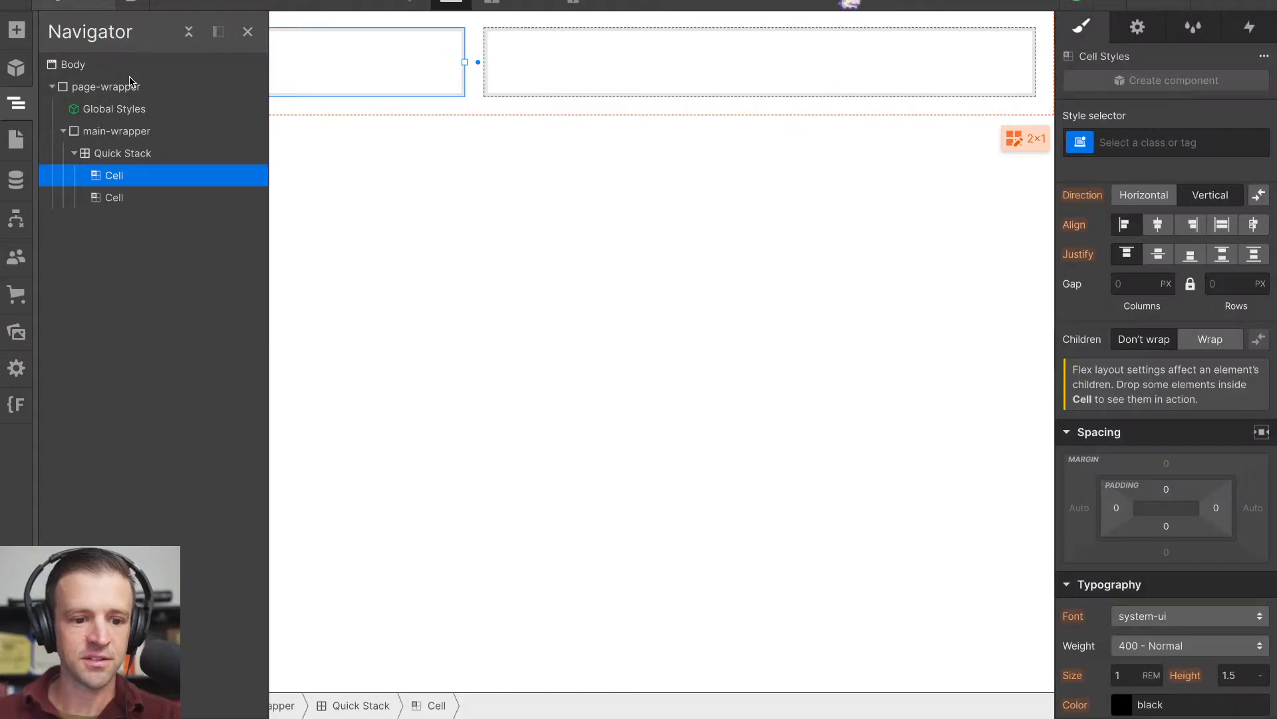
- Show the Quick Stack's element settings and try to wrap the Quick Stack in a parent element
left_click(123, 153)
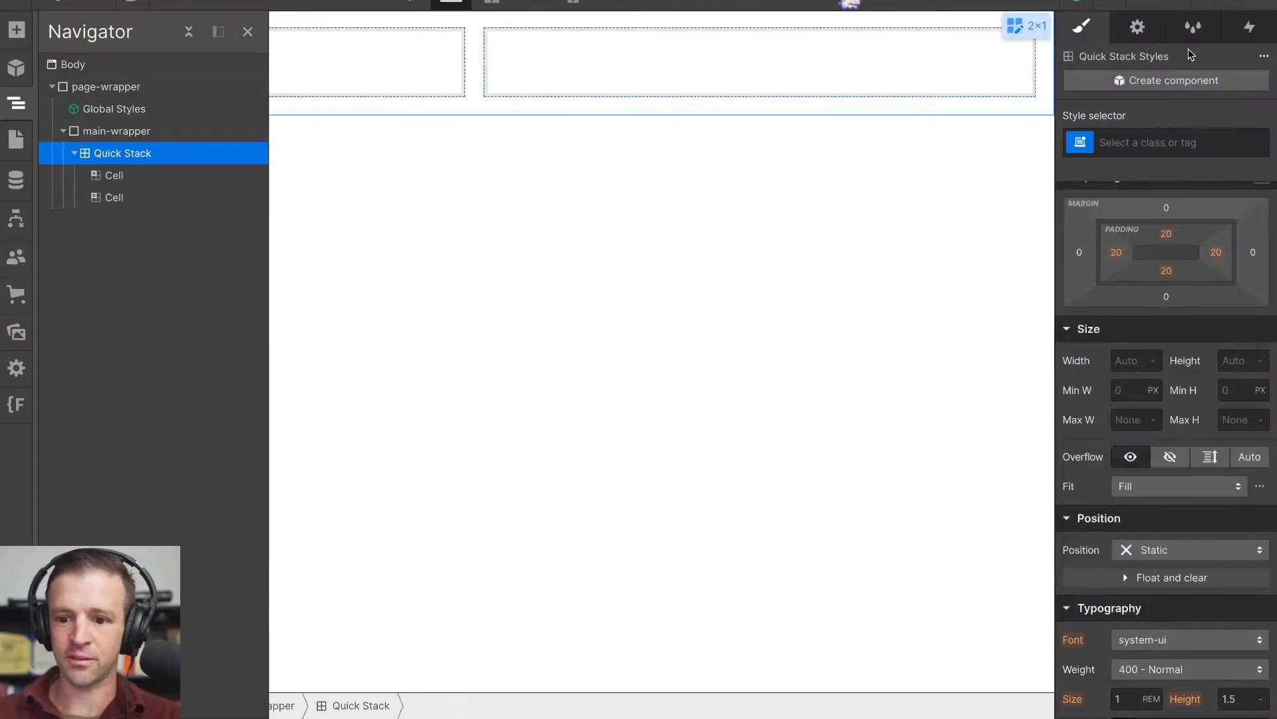
left_click(1147, 35)
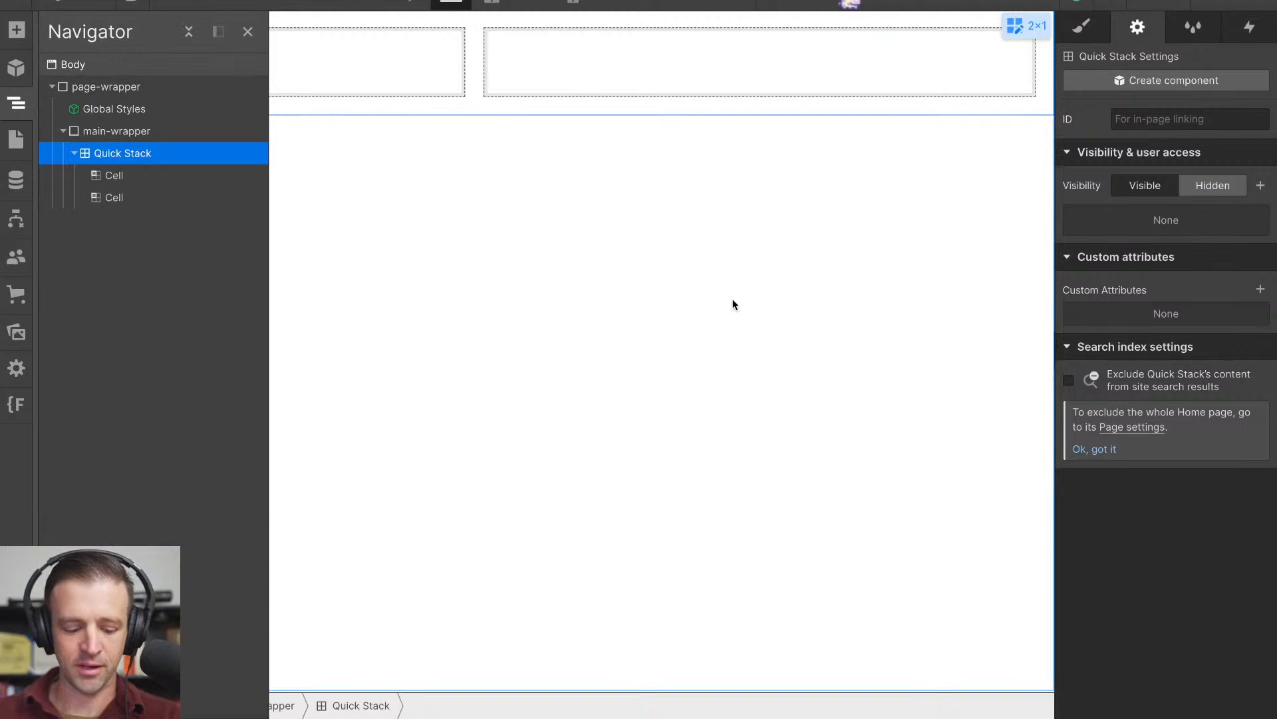
key("alt+super+g")
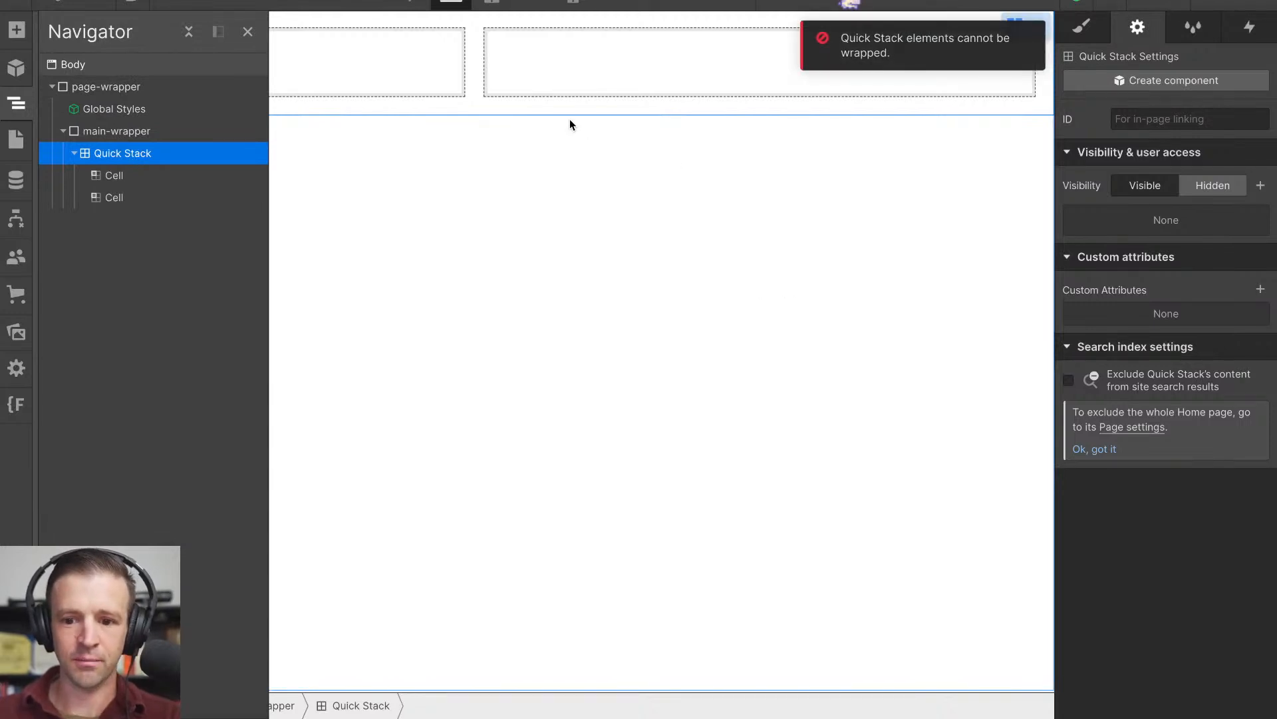
- Place the Quick Stack inside a new Div Block in main-wrapper and set the Div Block's tag to Section
key("a")
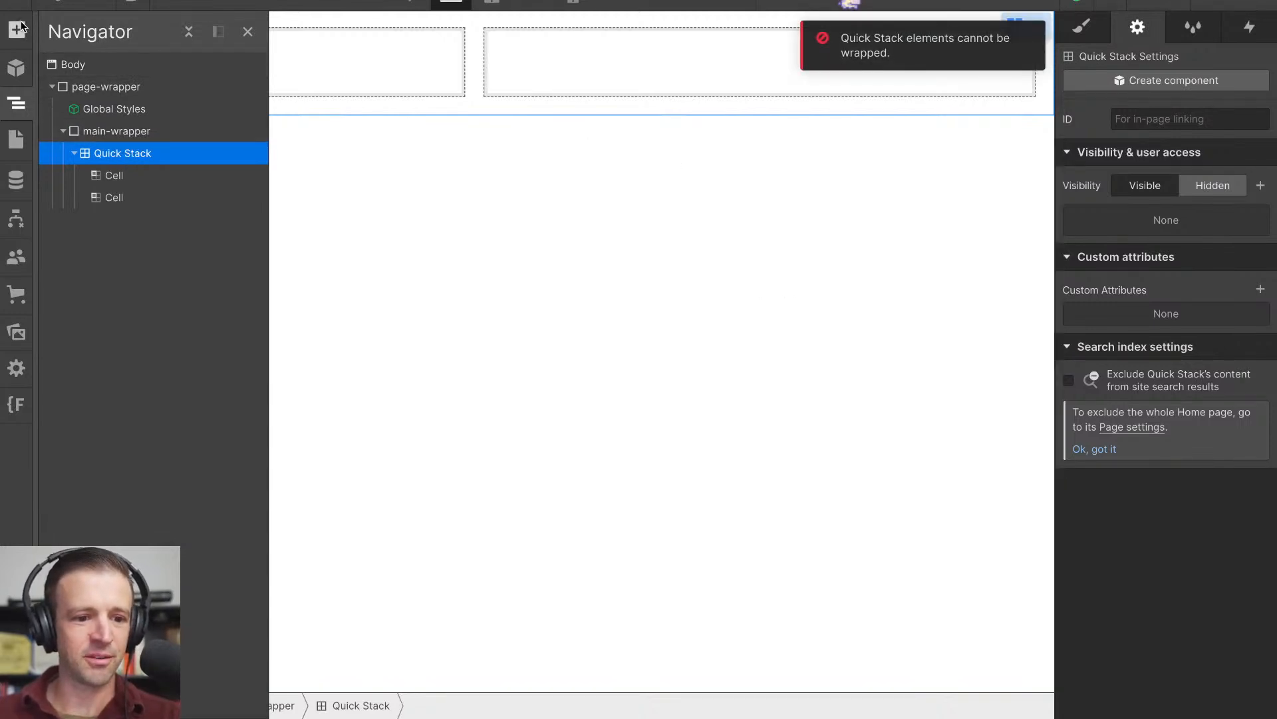
left_click_drag(65, 315, 111, 158)
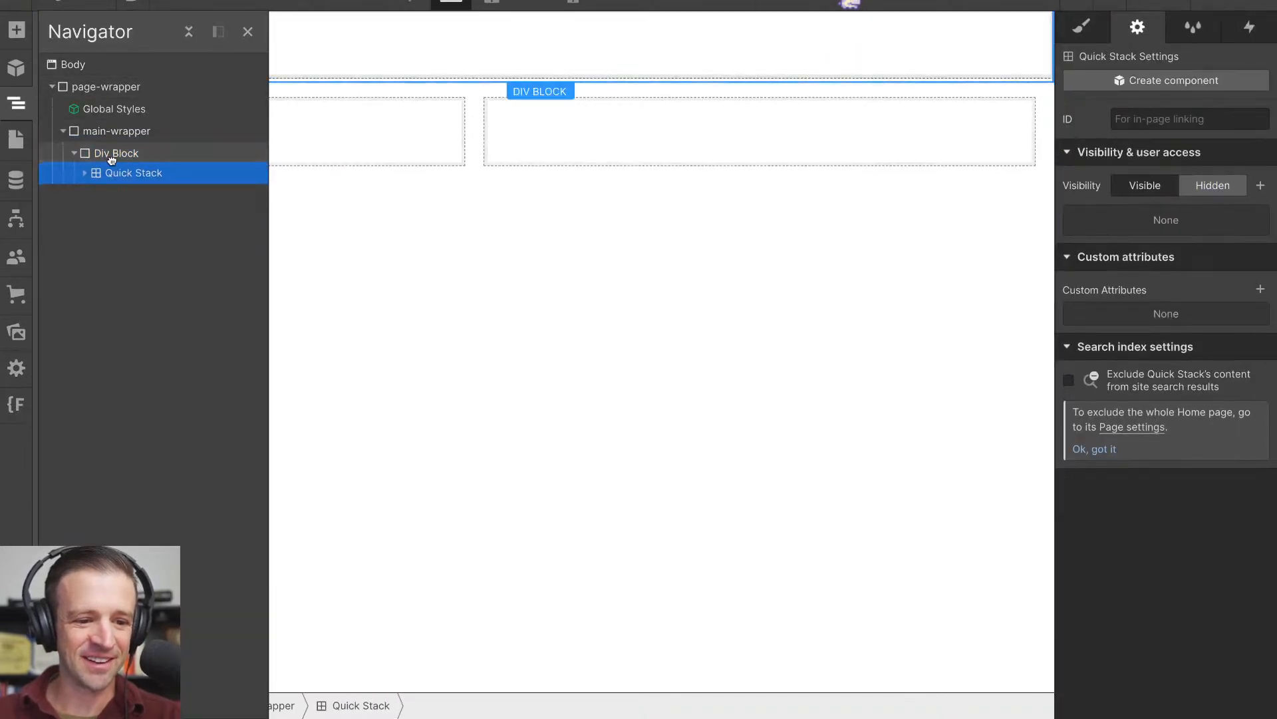
left_click(110, 159)
left_click(1198, 150)
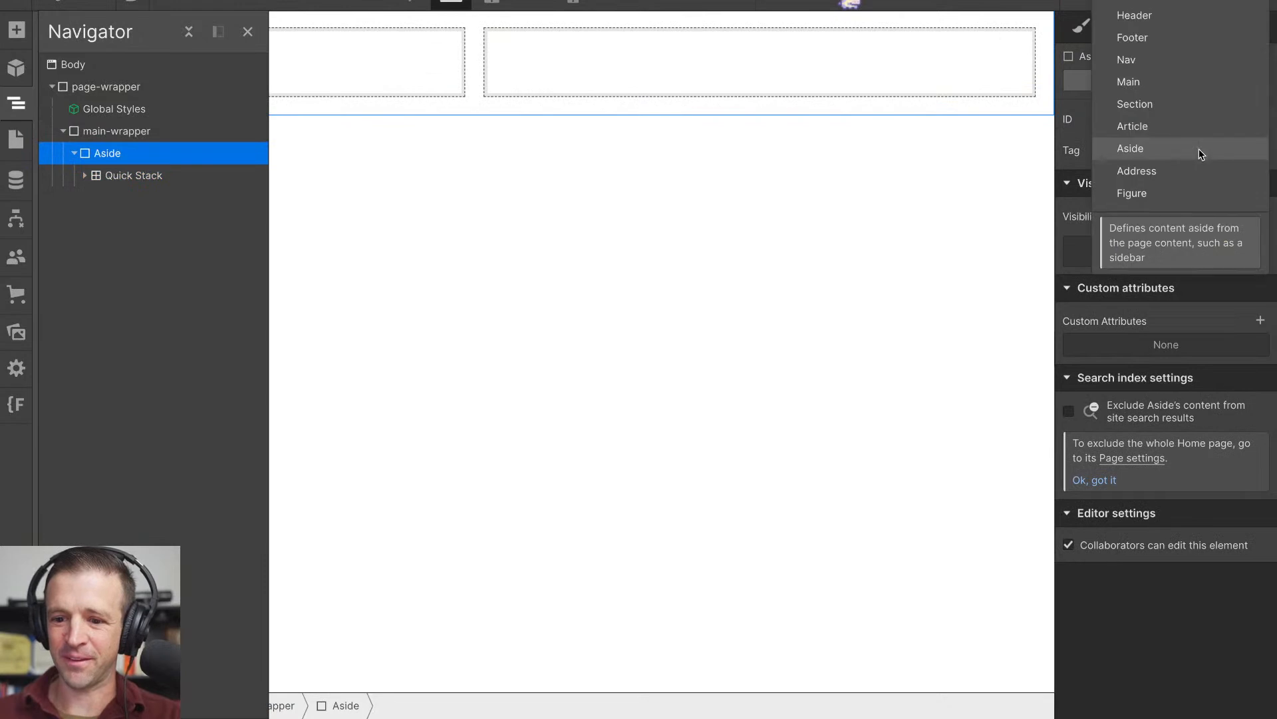
left_click(1150, 104)
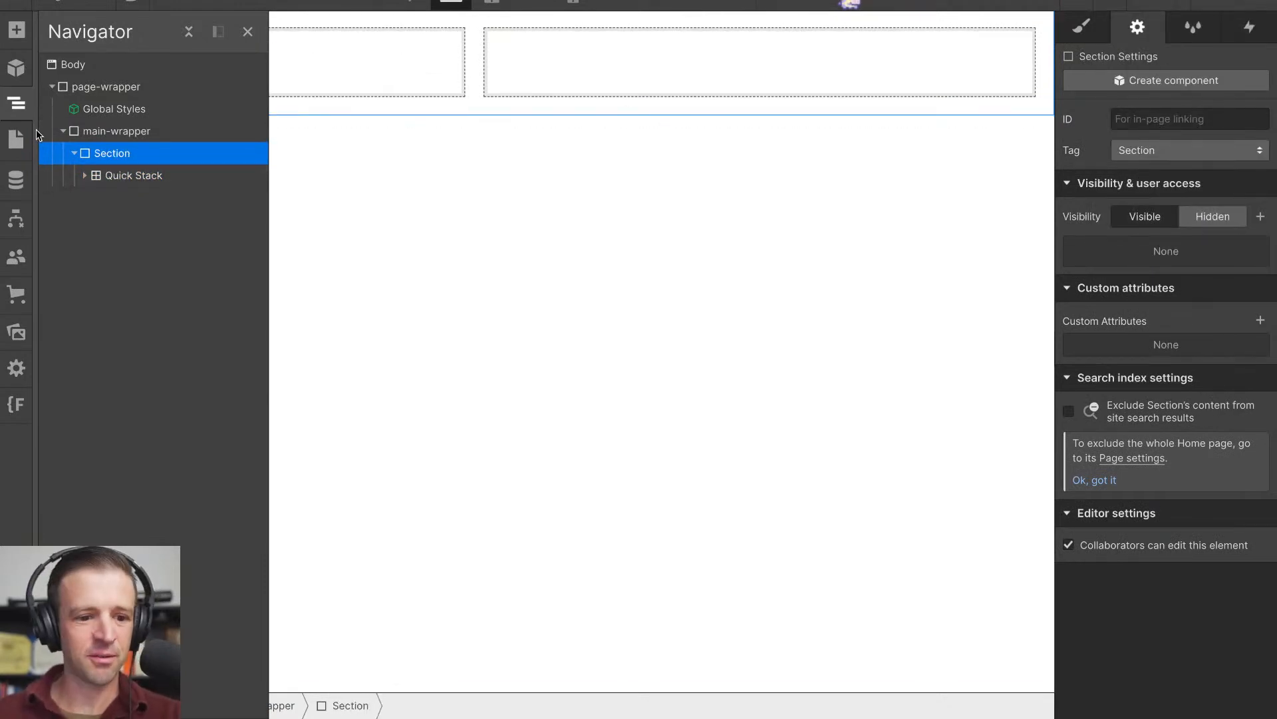
- Examine the iPhone 14 tile's unit wrapper, overlay link and copy wrapper in the Apple page markup and their styles
left_click(130, 178)
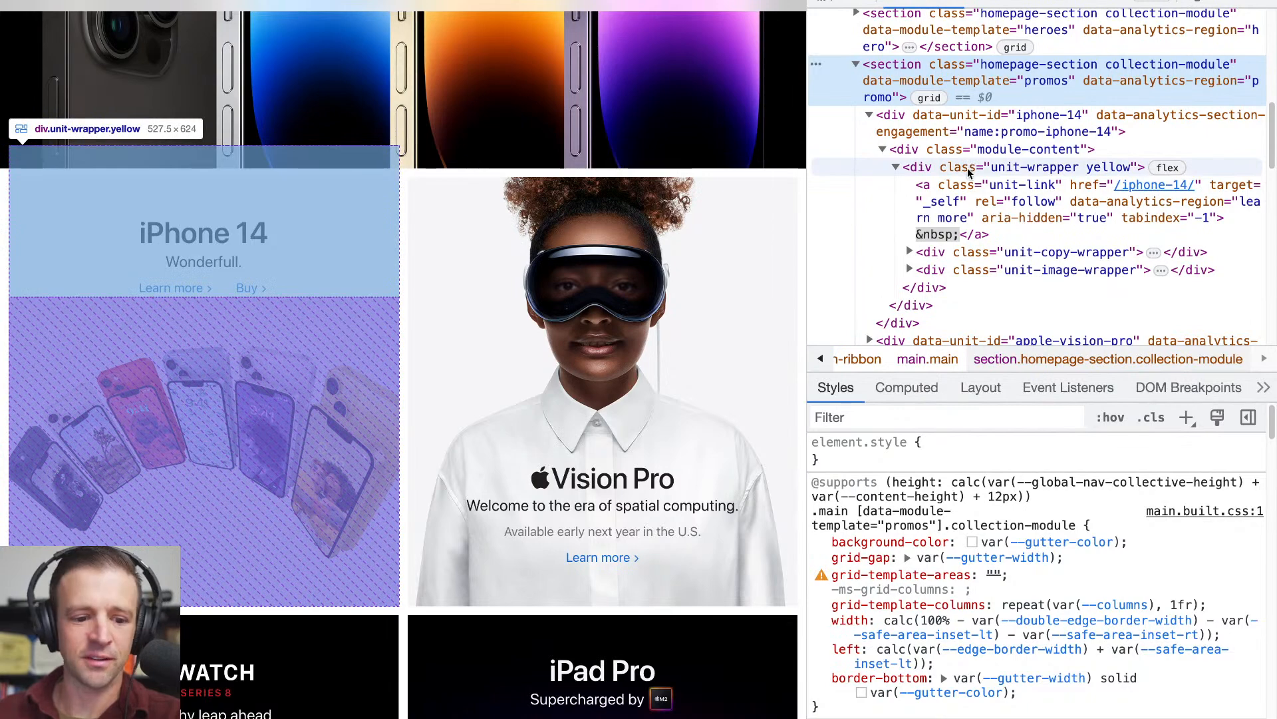
left_click(896, 168)
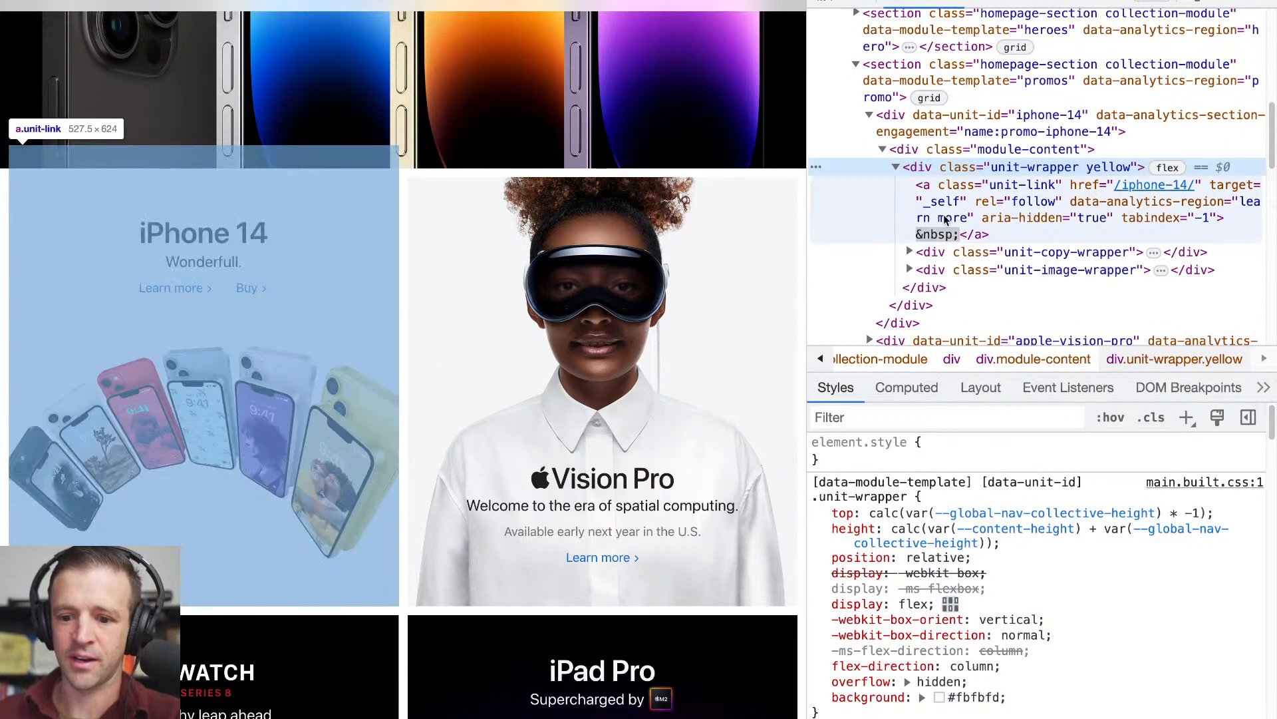
left_click(920, 234)
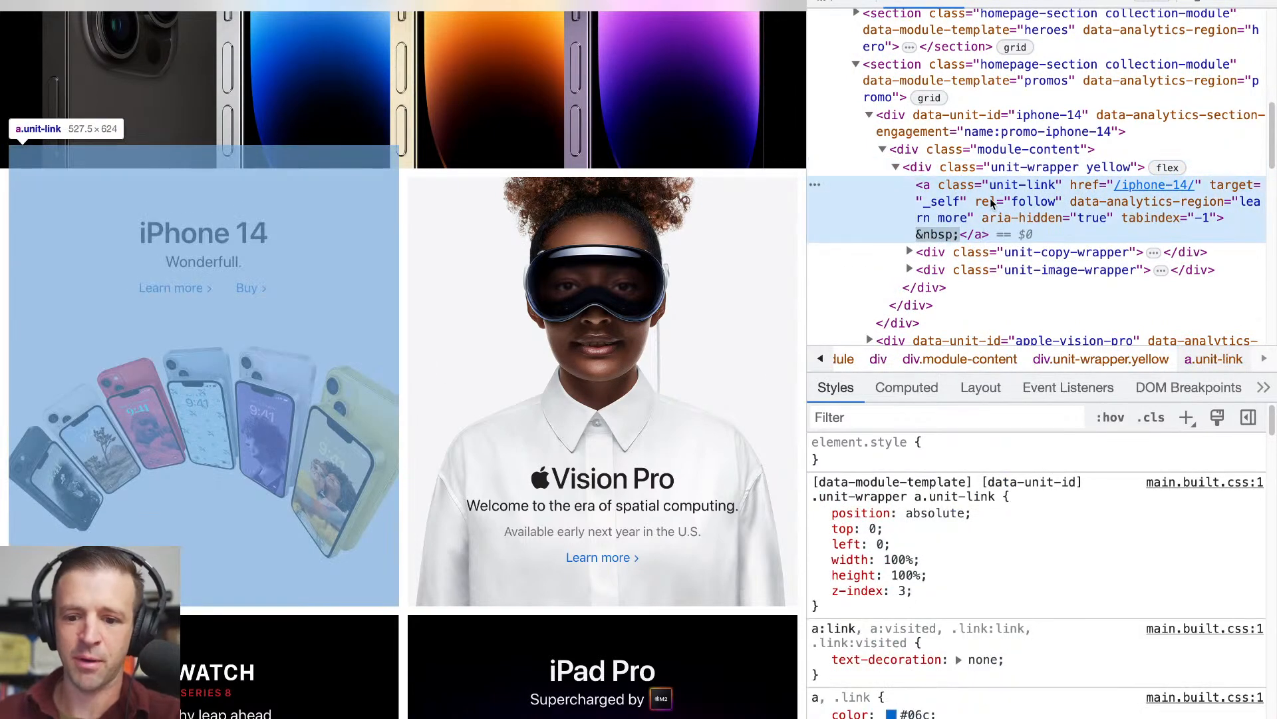
scroll(991, 203, "down", 1)
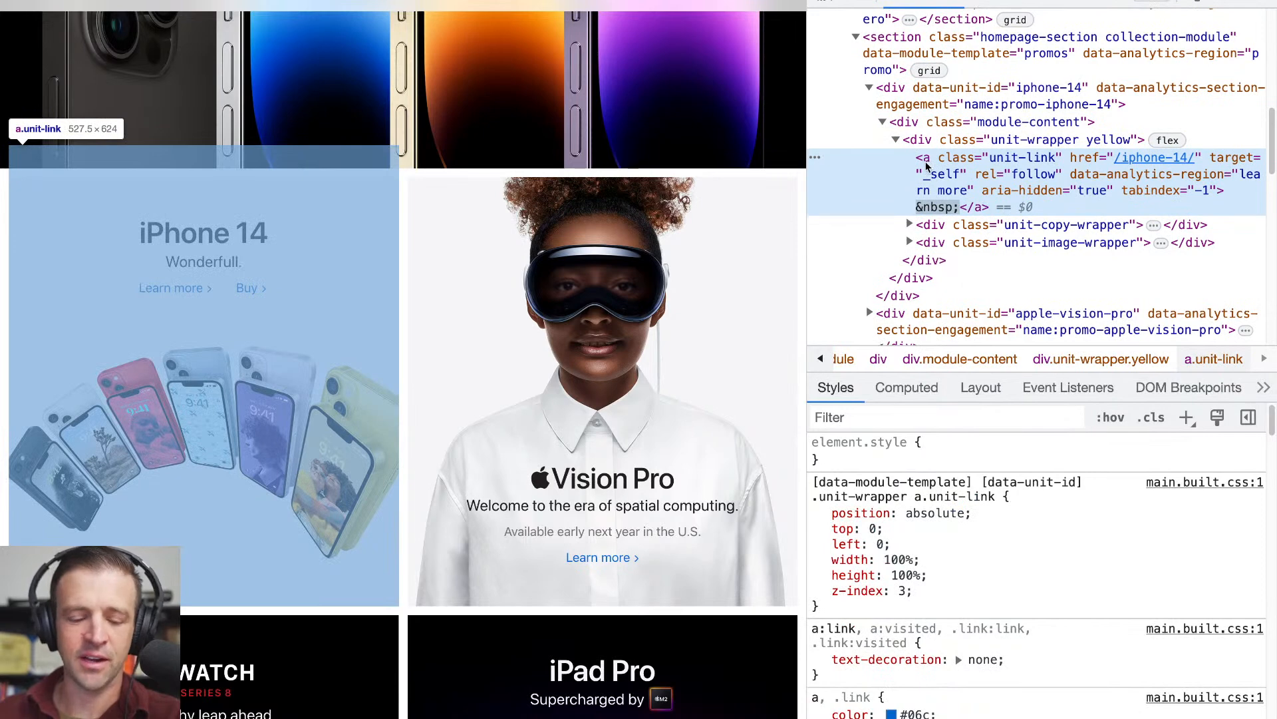
left_click(947, 224)
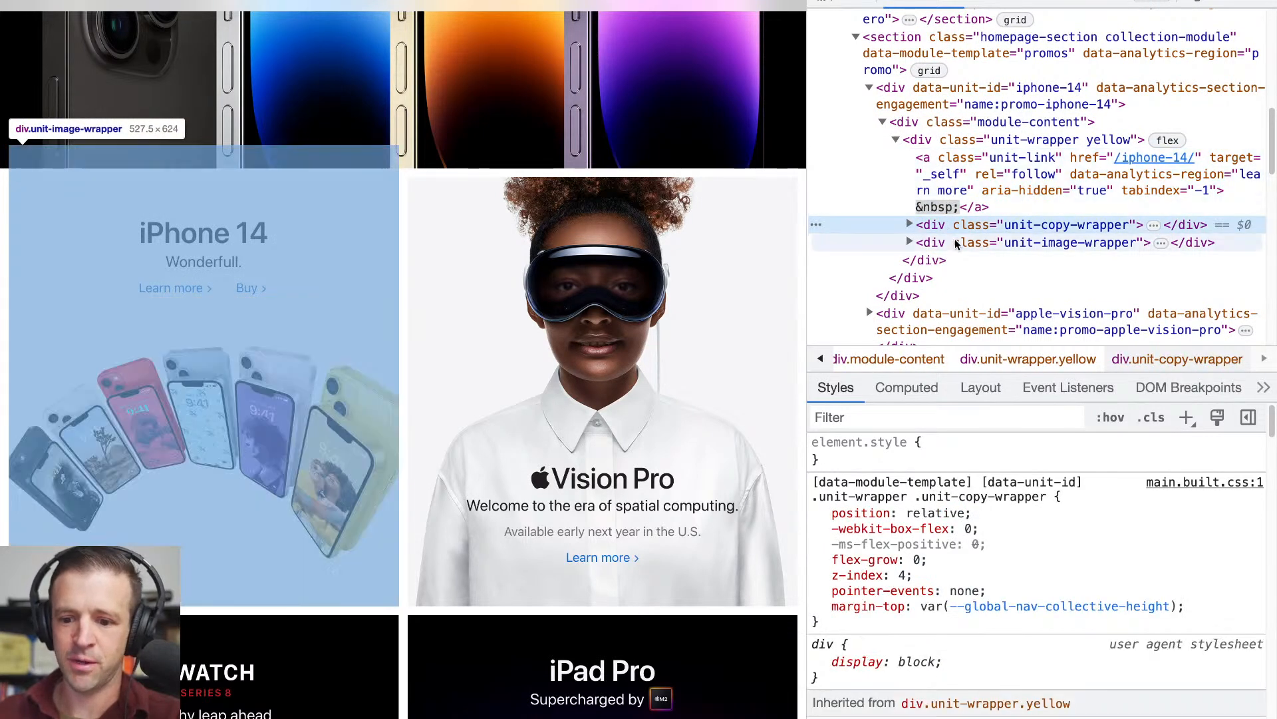
- Locate the background image of the figure in the iPhone 14 tile's image wrapper and save it to Downloads under its default name
left_click(956, 244)
key("Right")
left_click(954, 264)
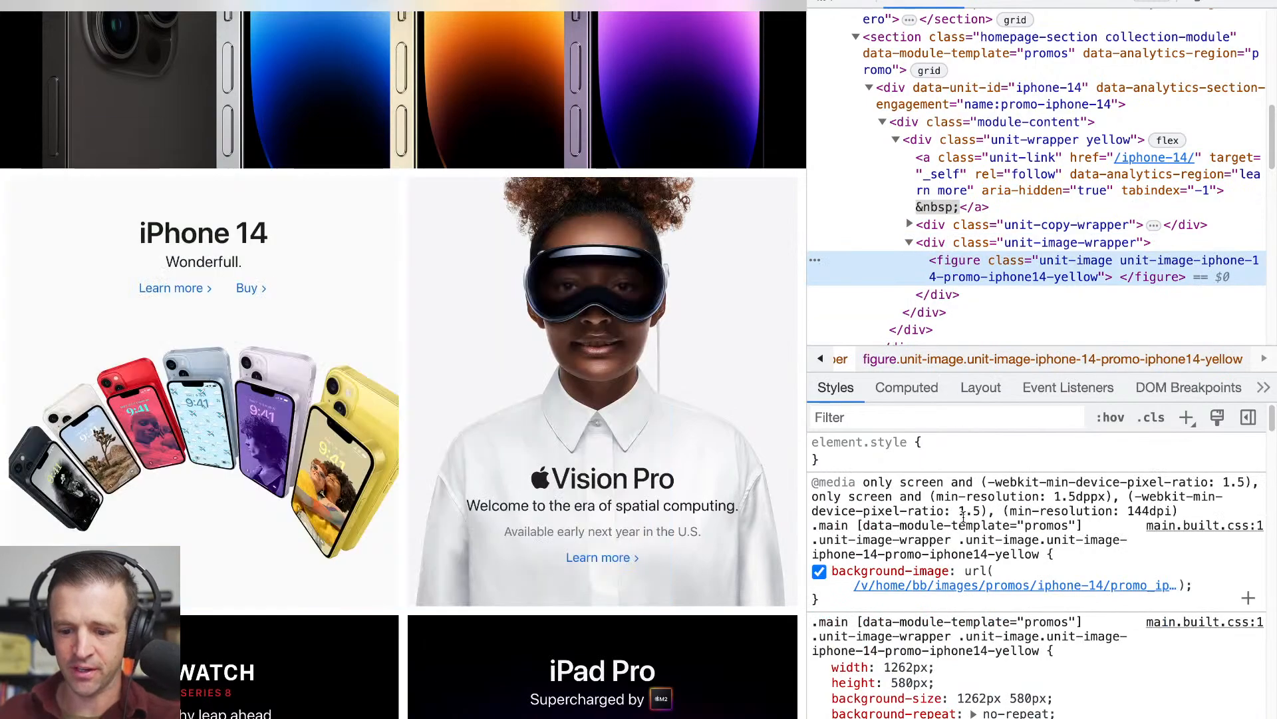
mouse_move(941, 585)
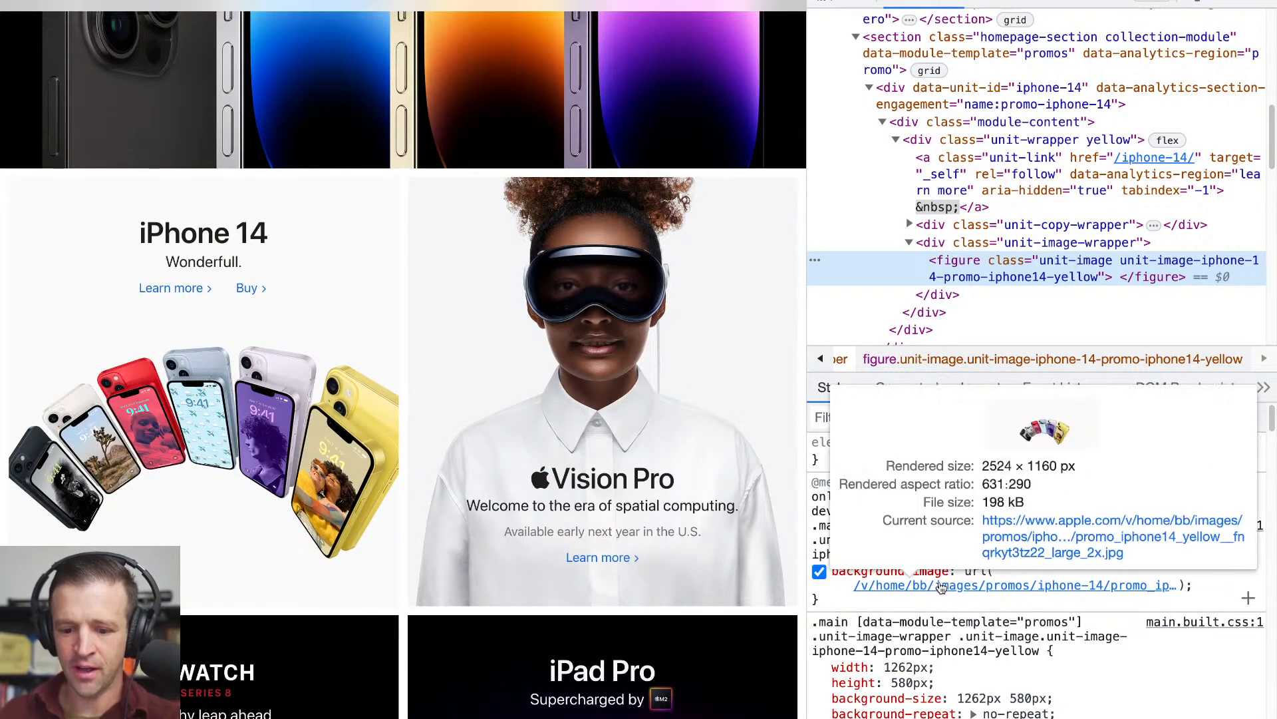
left_click(1036, 546)
right_click(668, 323)
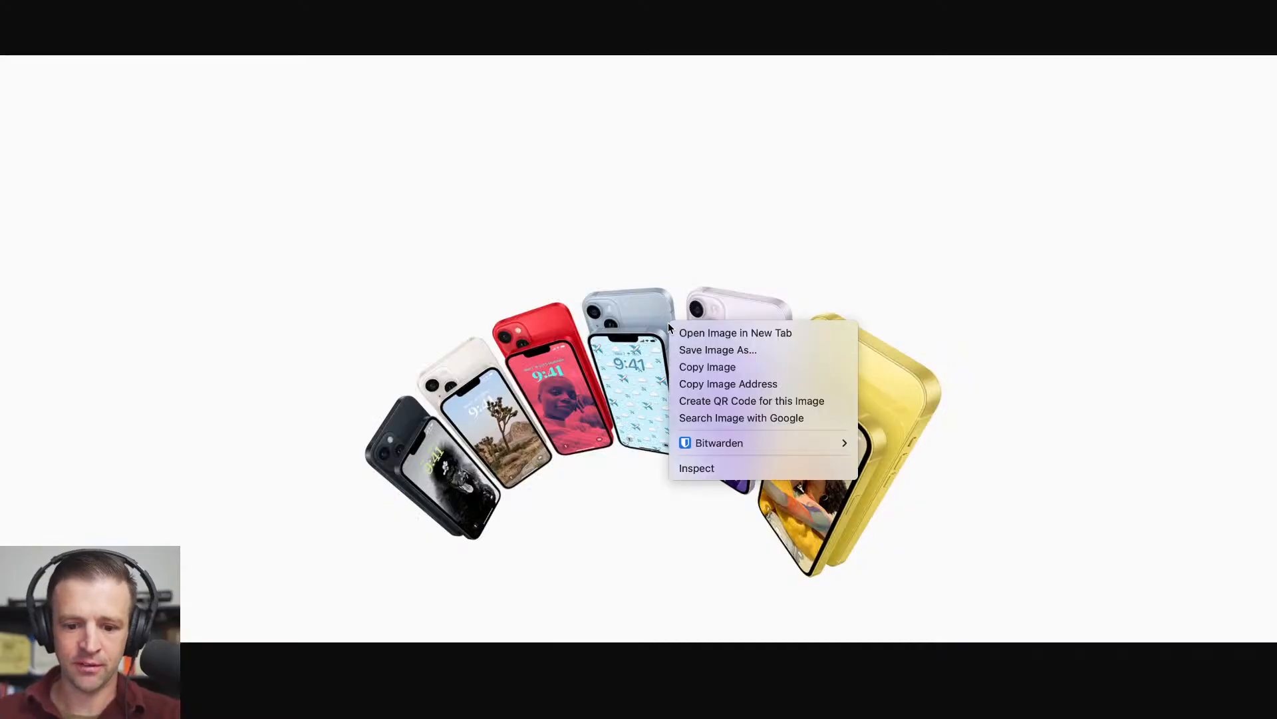
left_click(692, 348)
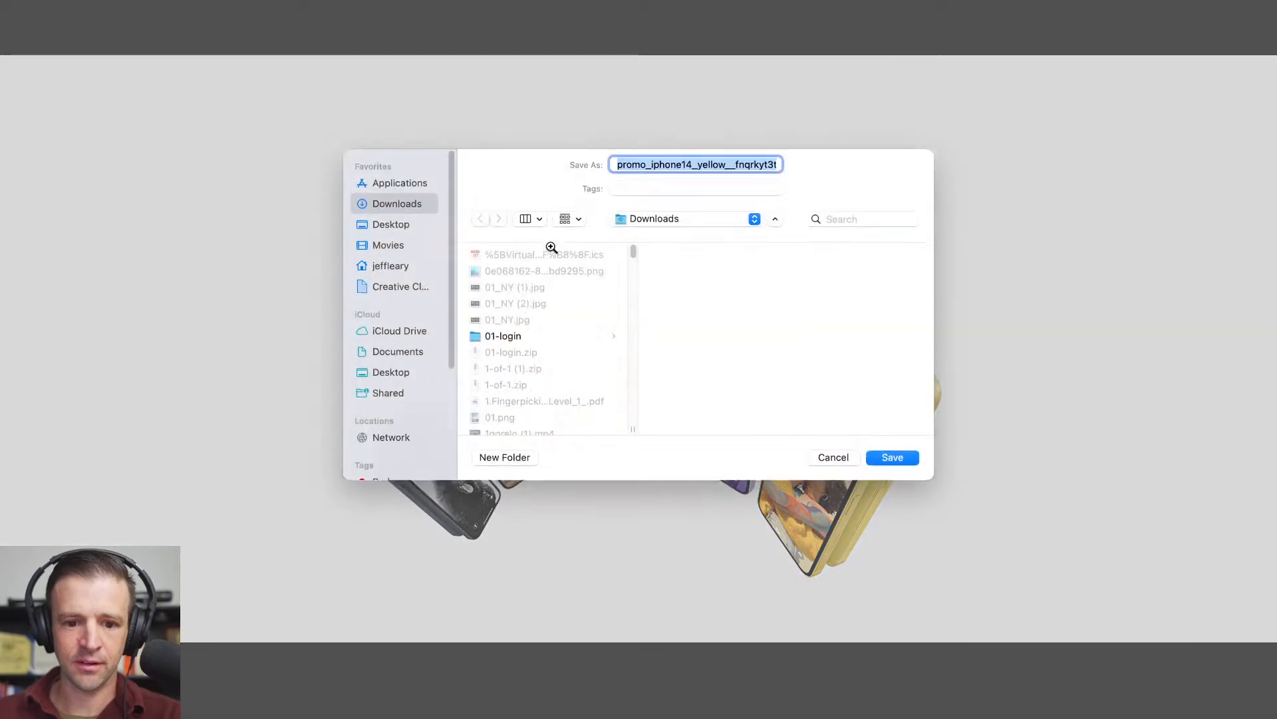
key("Return")
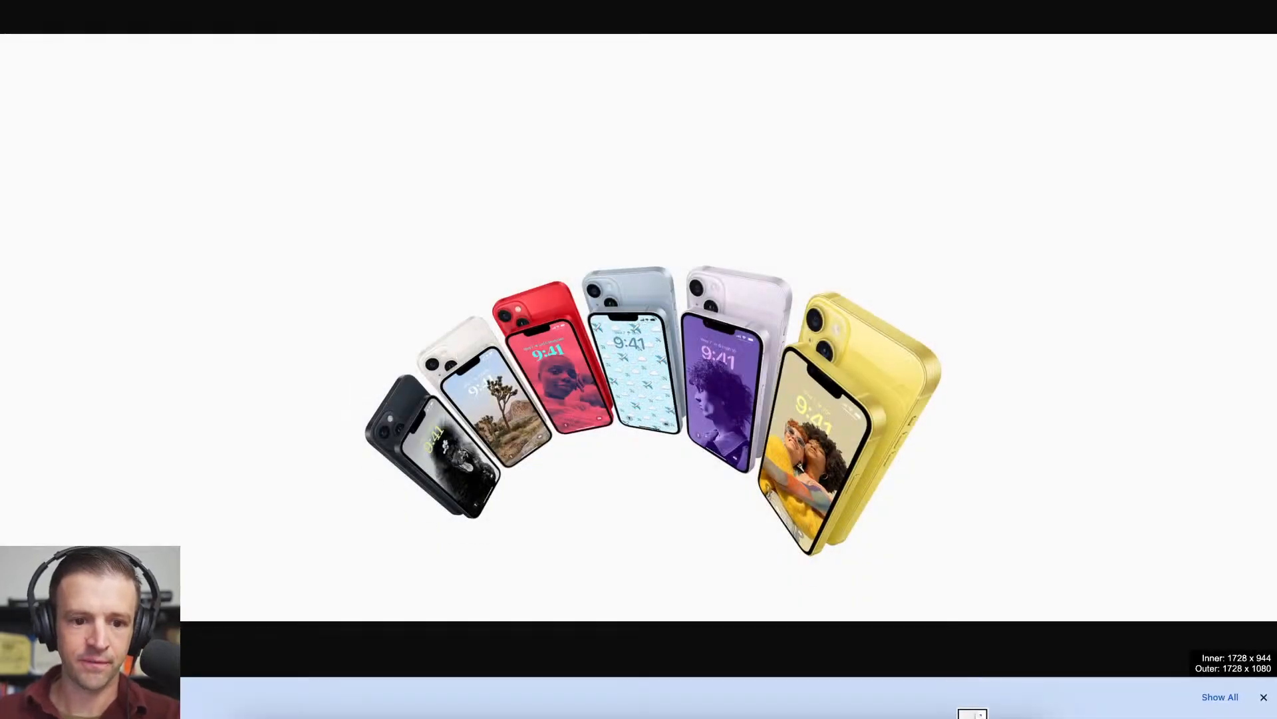
key("ctrl+w")
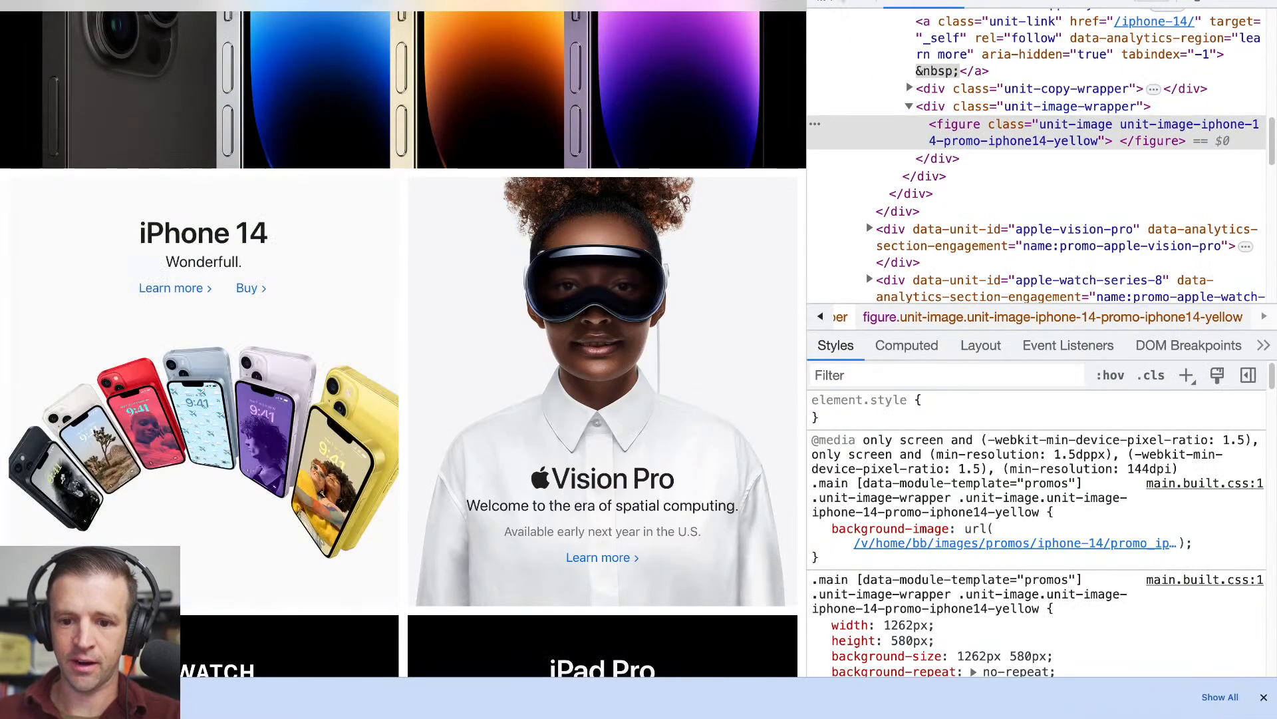
- Inspect the Apple Vision Pro tile, open its figure's background image and save it to Downloads under its default name
left_click(824, 2)
left_click(725, 253)
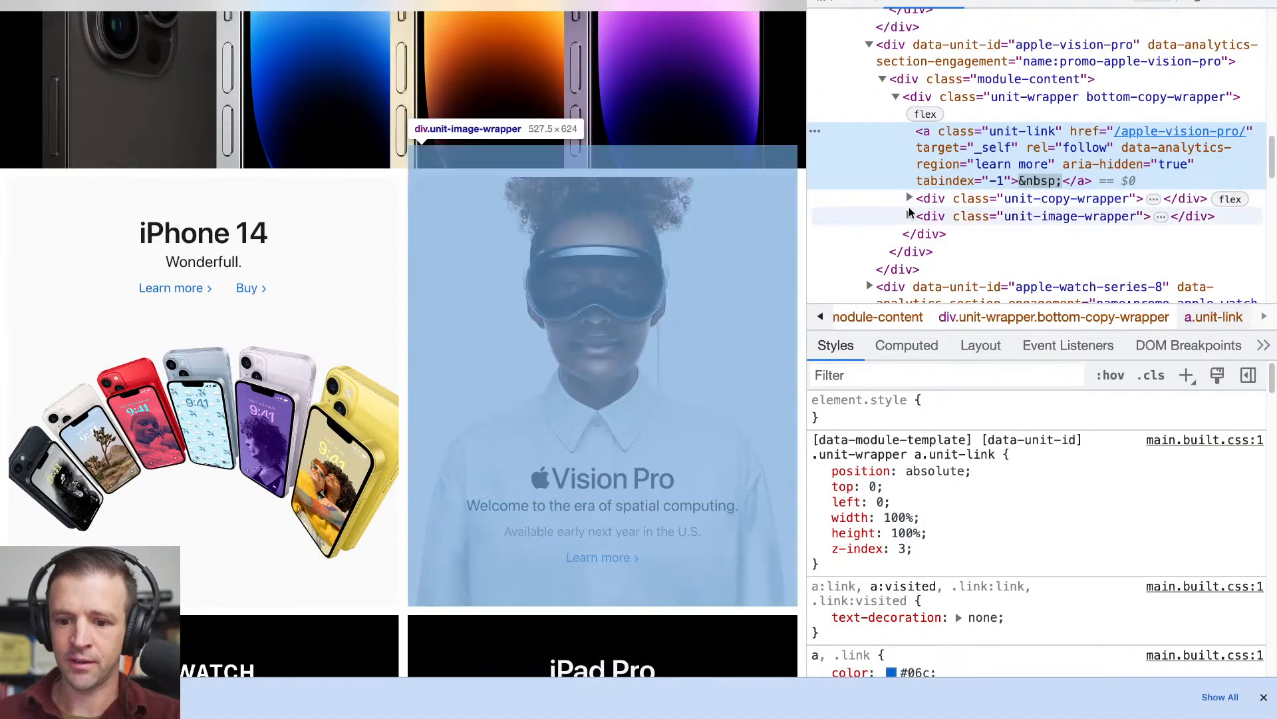
left_click(910, 216)
left_click(951, 239)
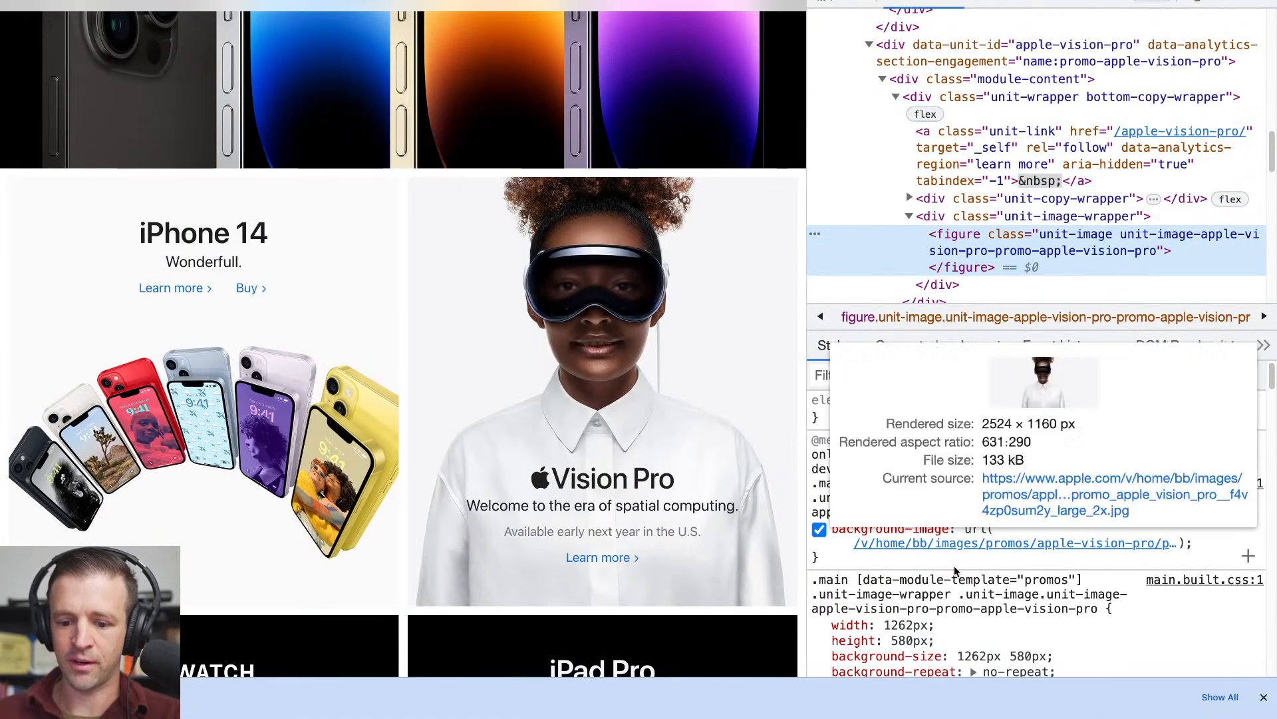
left_click(970, 546)
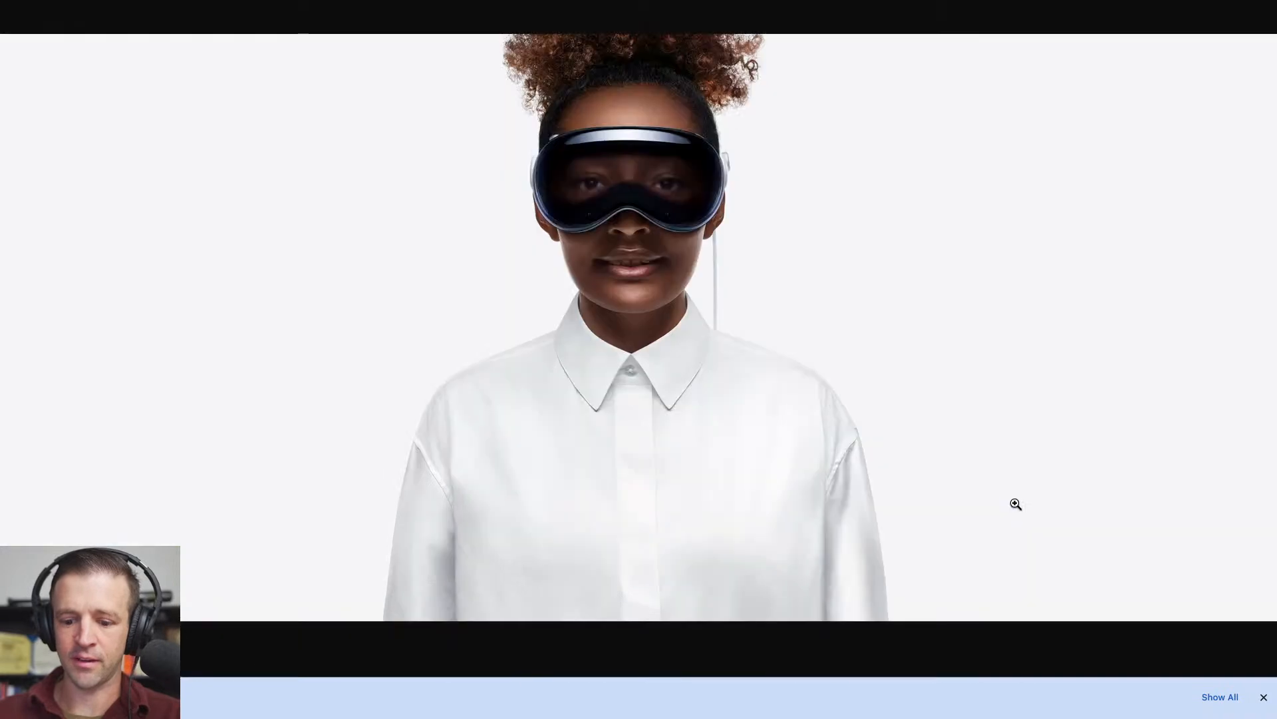
right_click(666, 309)
left_click(700, 334)
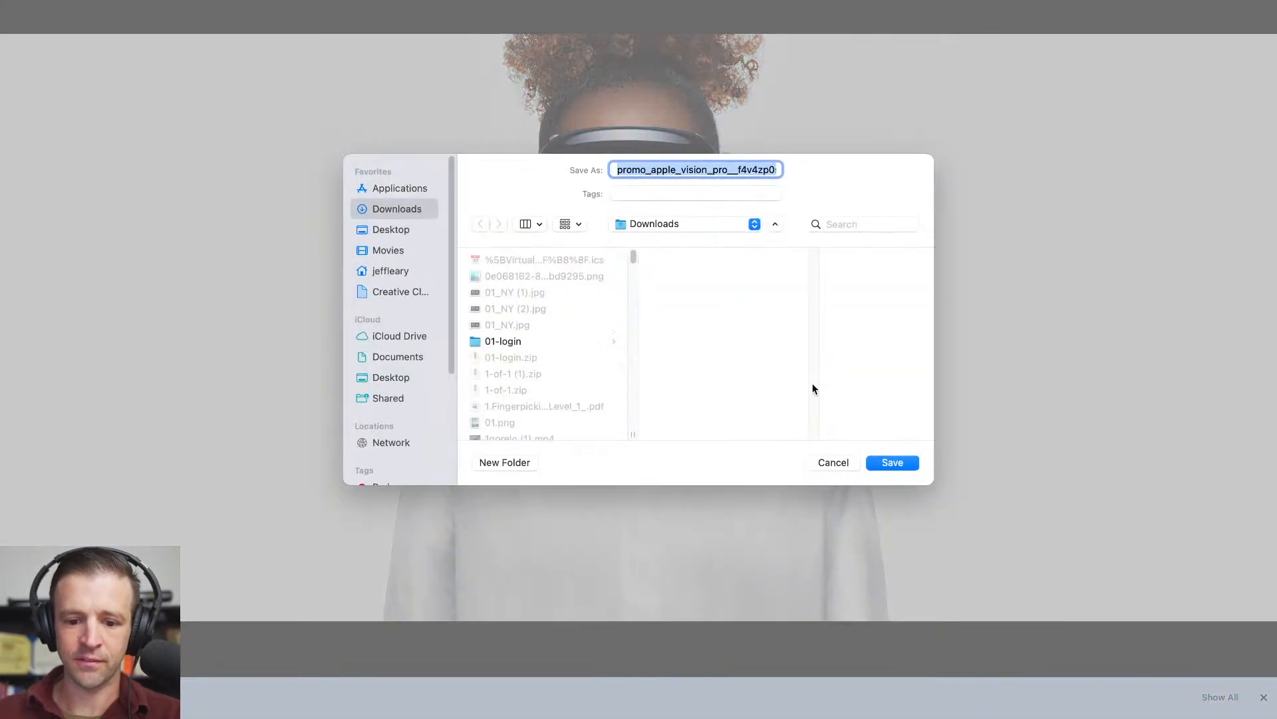
left_click(897, 462)
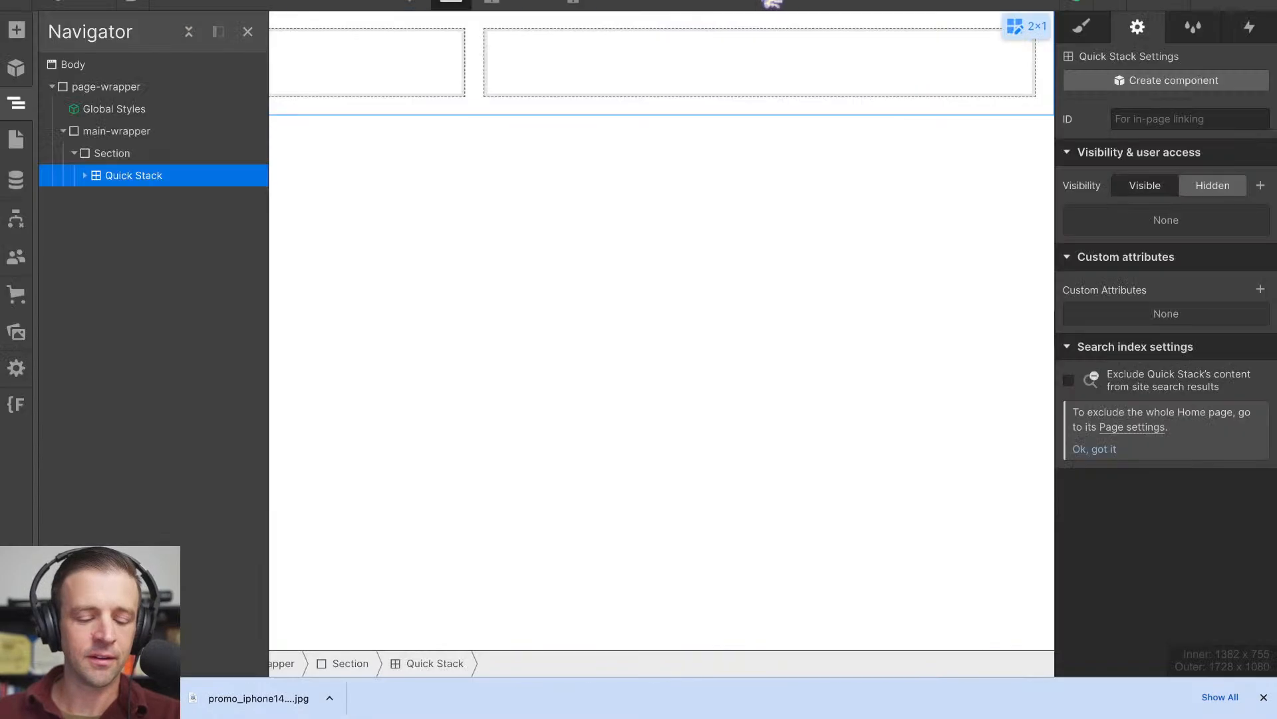
- Select the Quick Stack's first cell in Webflow, and examine the heading structure inside the iPhone 14 tile's unit-copy-wrapper on the Apple page
left_click(85, 175)
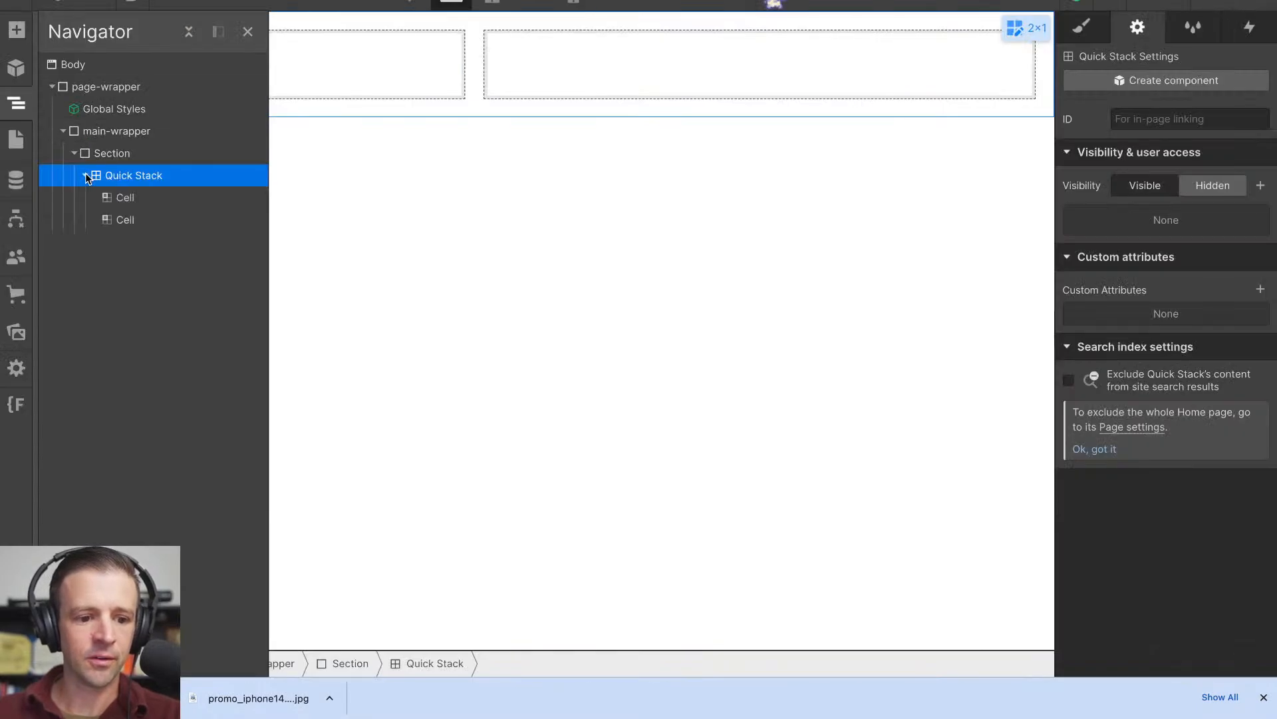
left_click(127, 198)
left_click(18, 30)
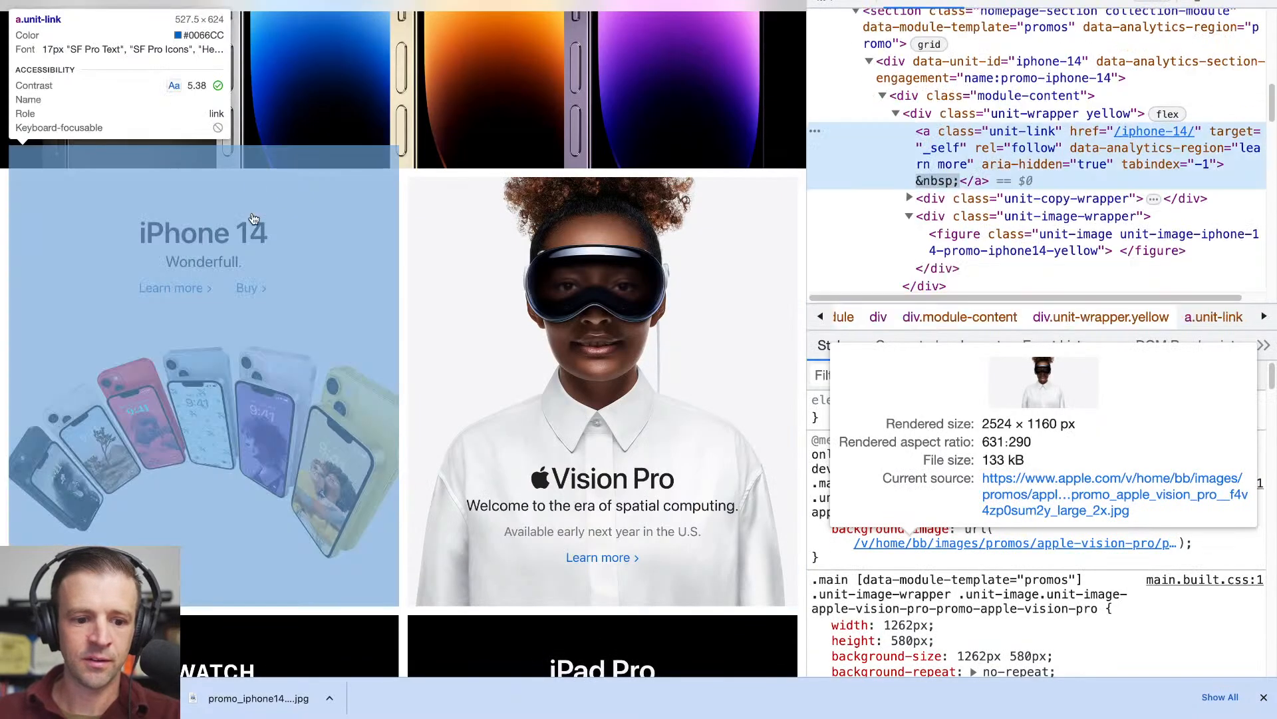
left_click(909, 199)
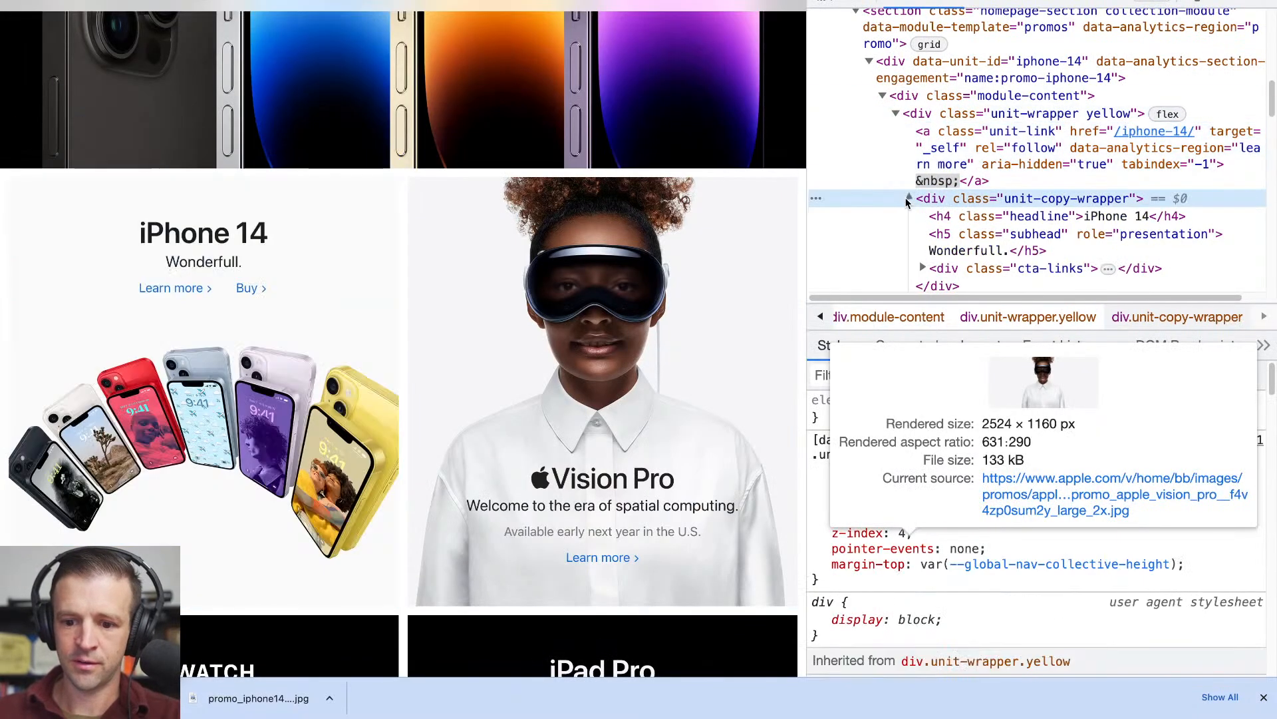
scroll(967, 193, "down", 2)
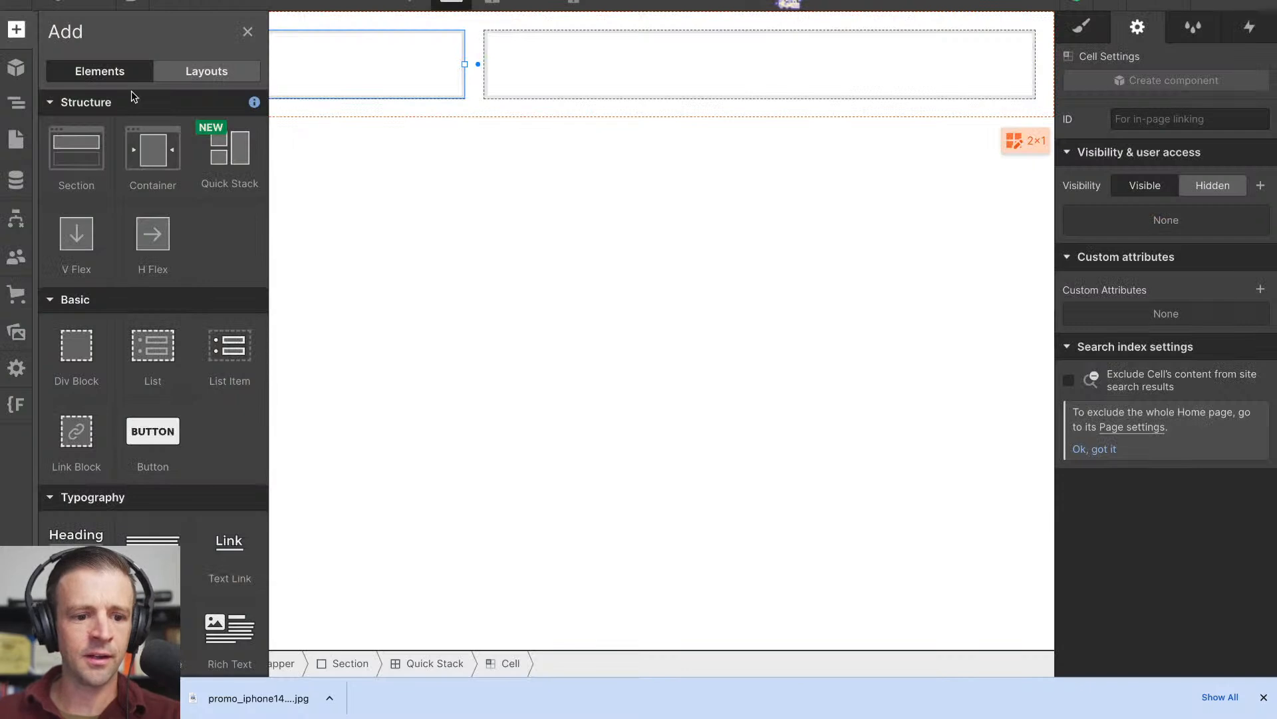
- Select the Body element in Webflow, target its Body (All Pages) tag for styling, and review the available fonts, keeping system-ui
left_click(18, 105)
left_click(73, 64)
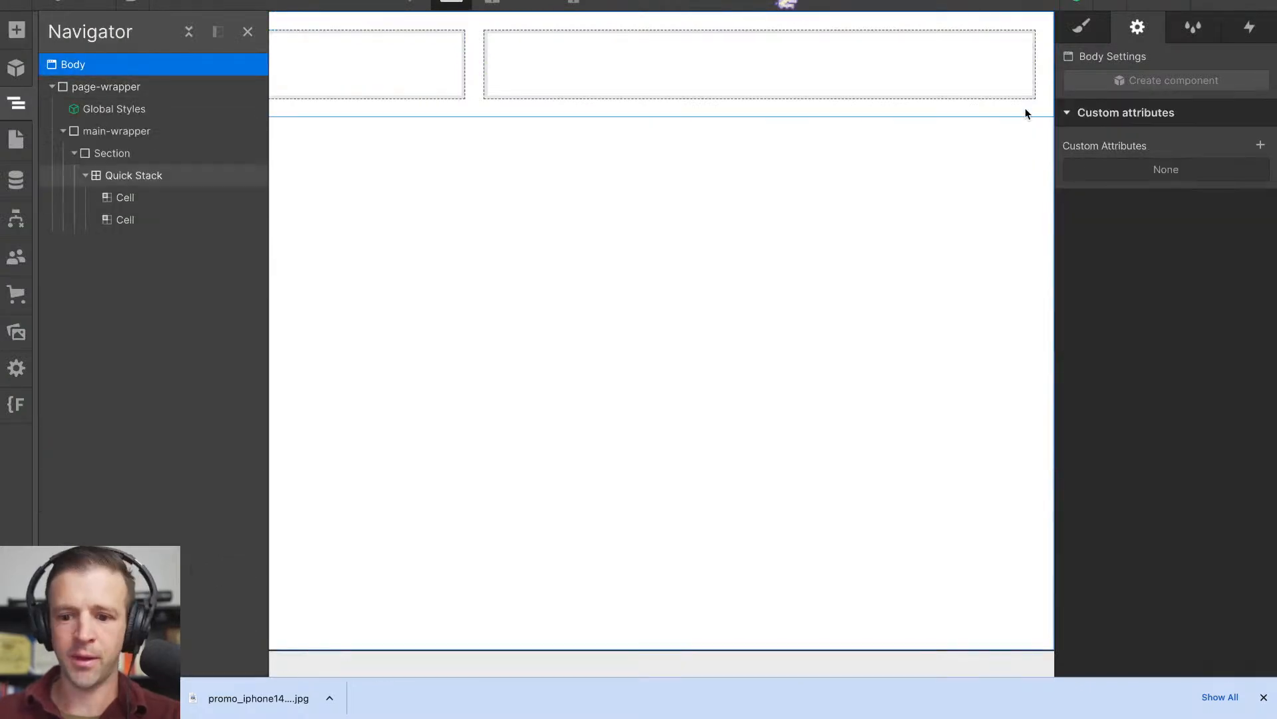
left_click(1082, 26)
right_click(1140, 272)
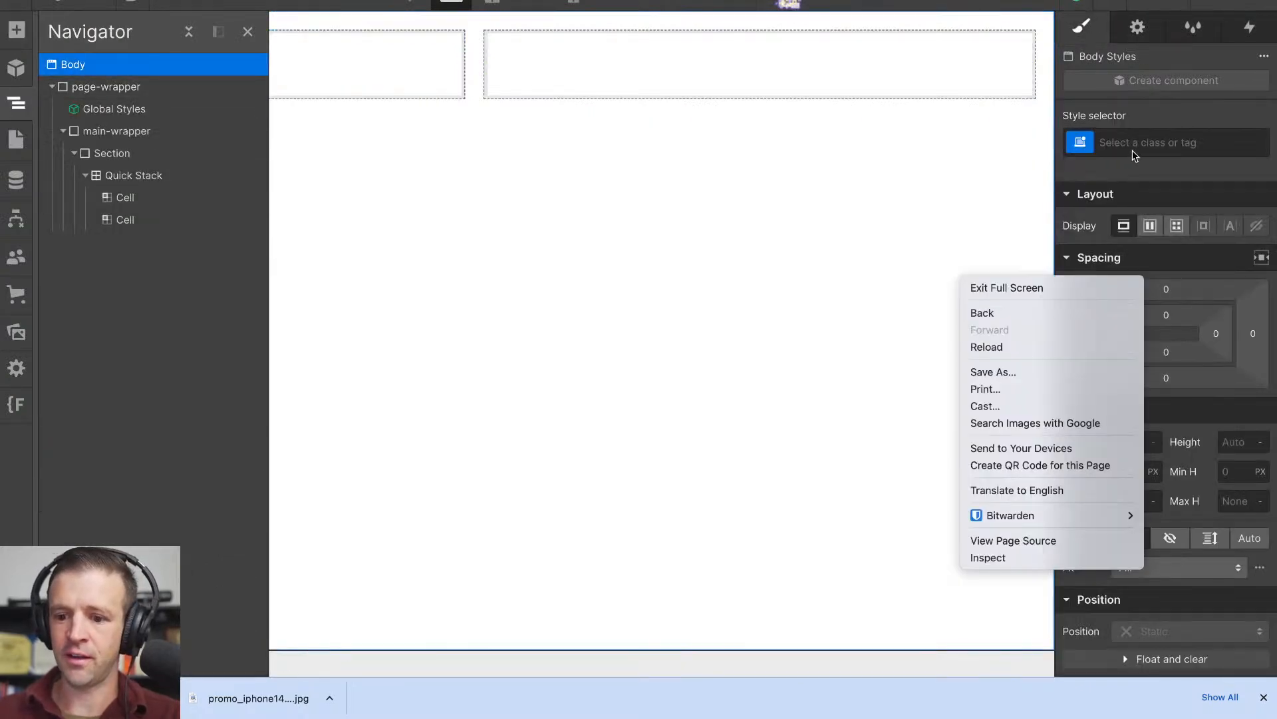
left_click(1134, 143)
left_click(1107, 254)
scroll(1164, 399, "down", 8)
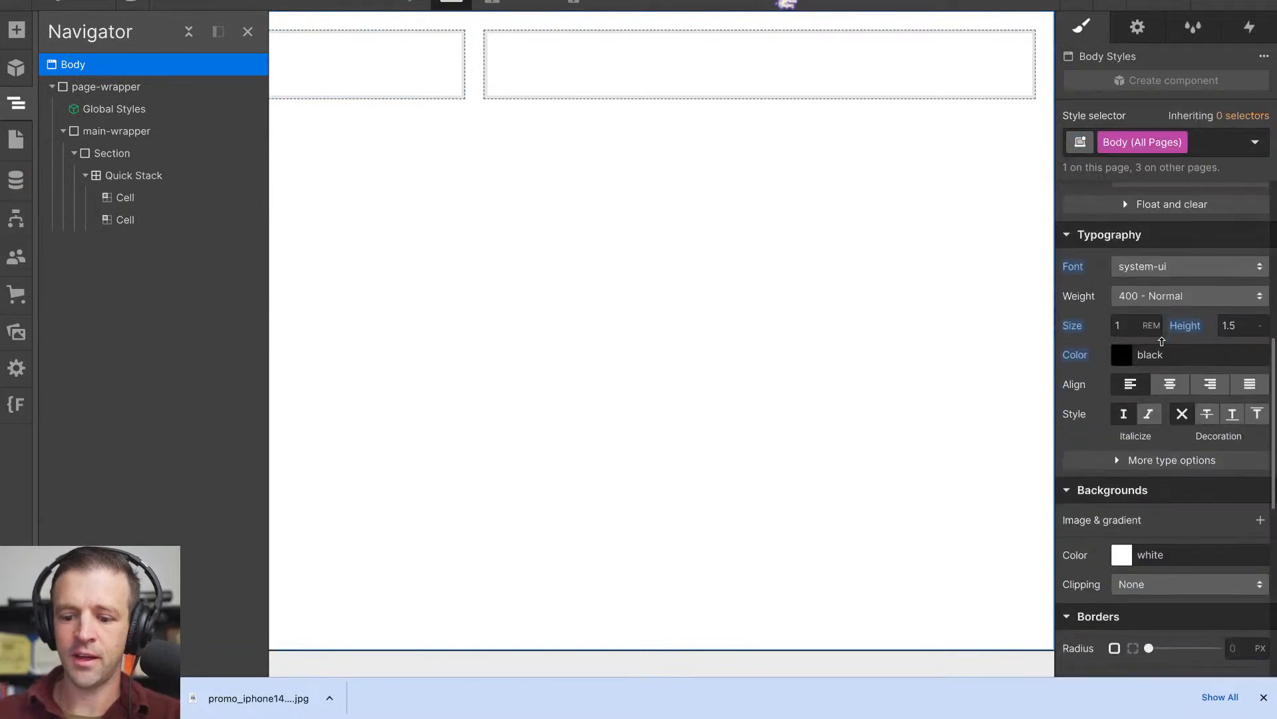
left_click(1146, 273)
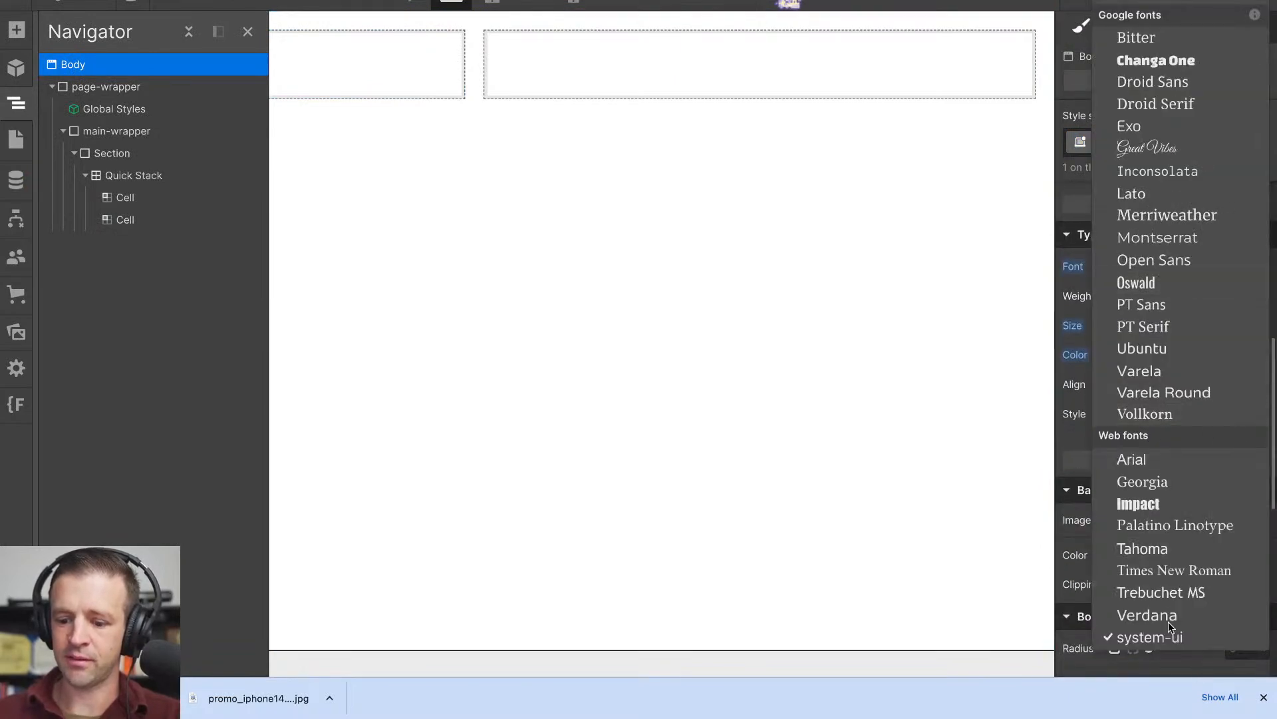
left_click(1072, 313)
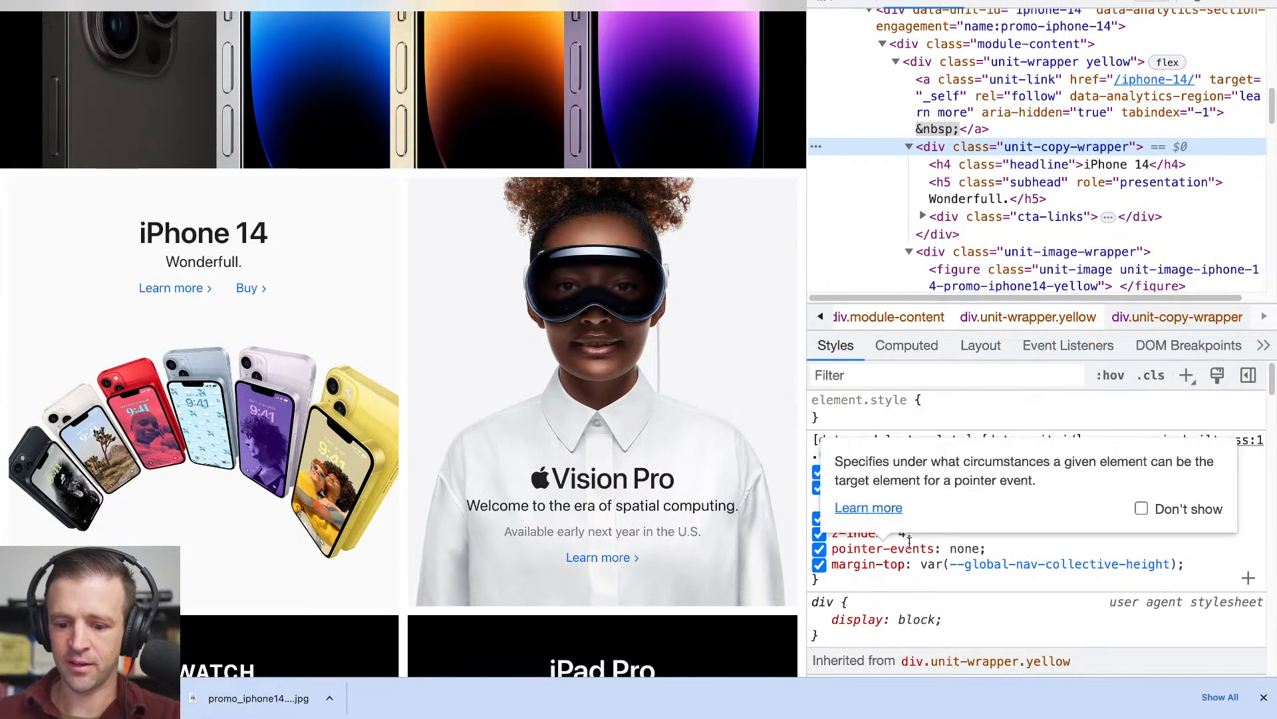
- Find the promos section's --text-color variable in the iPhone 14 tile's styles on the Apple page and copy its value
scroll(913, 554, "down", 4)
scroll(914, 554, "down", 2)
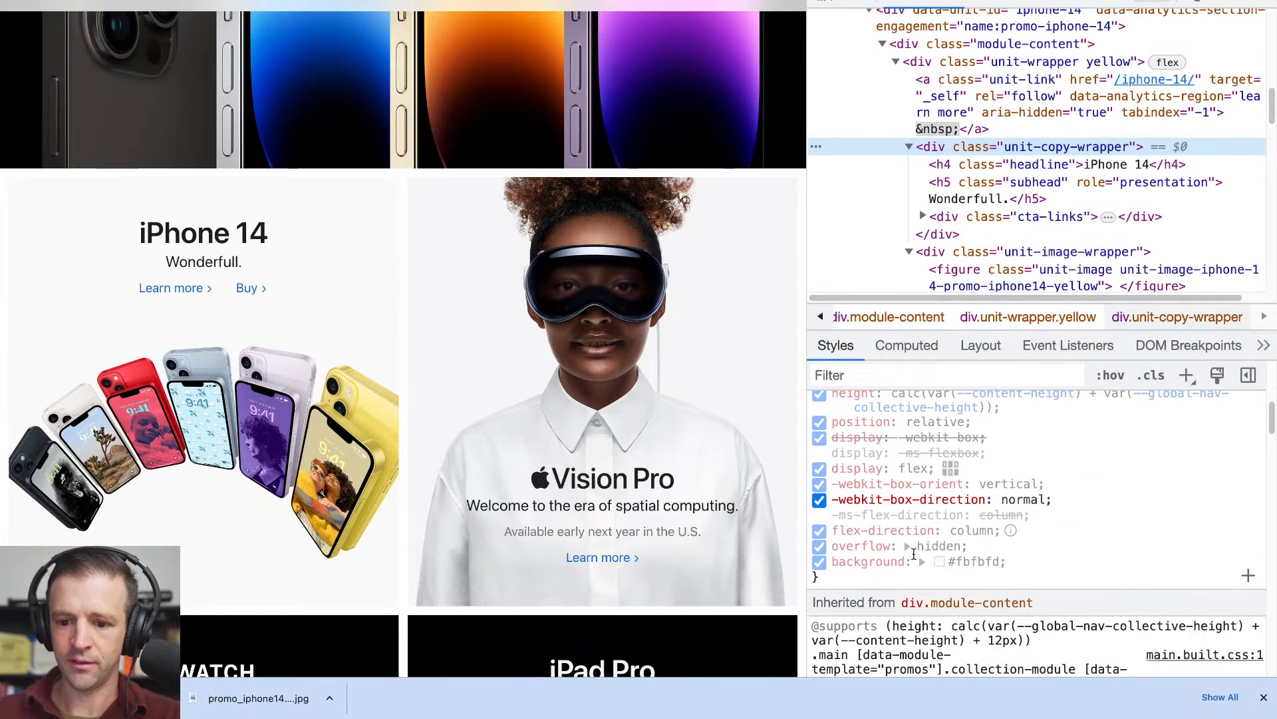
left_click(826, 8)
left_click(357, 180)
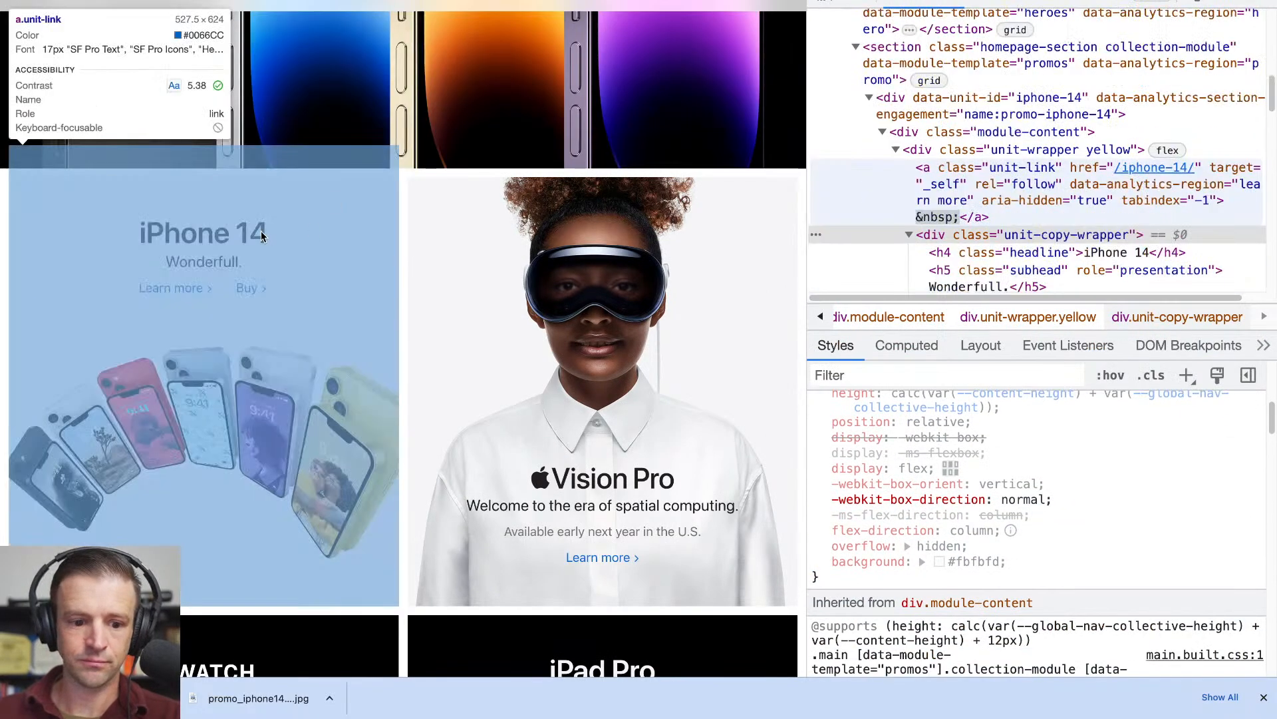
scroll(907, 177, "down", 1)
scroll(915, 497, "down", 4)
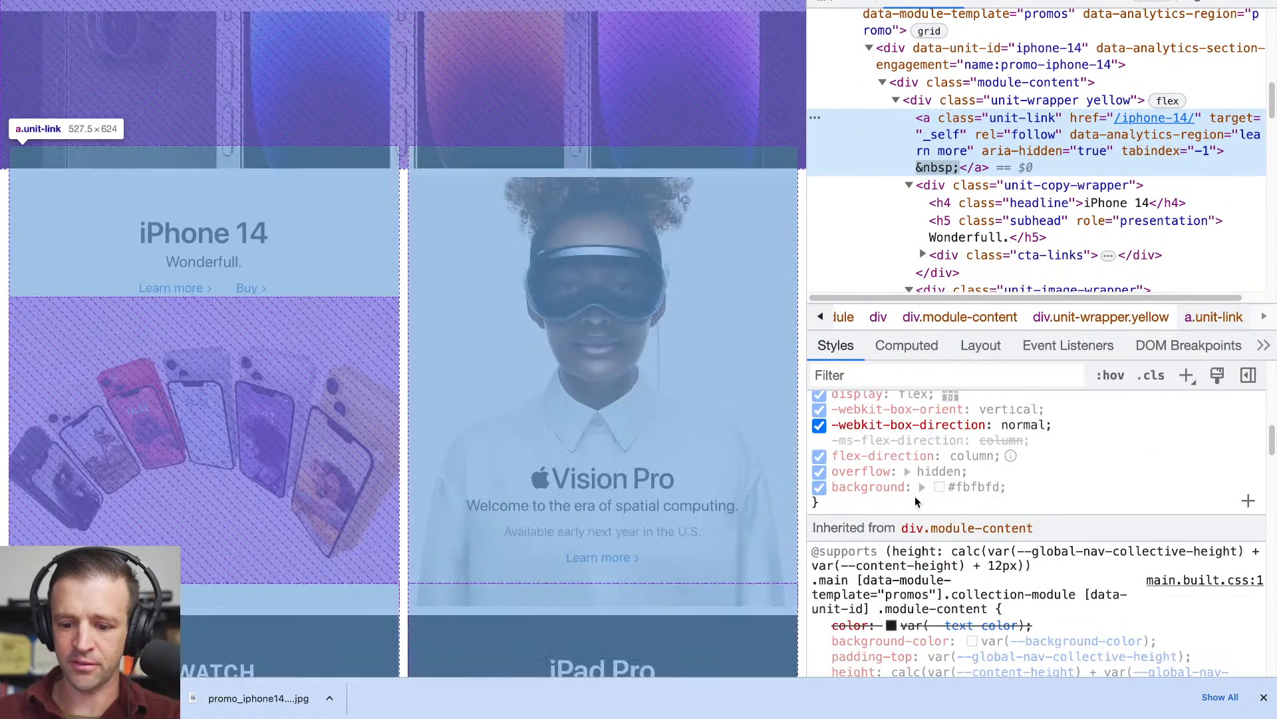
left_click(961, 428)
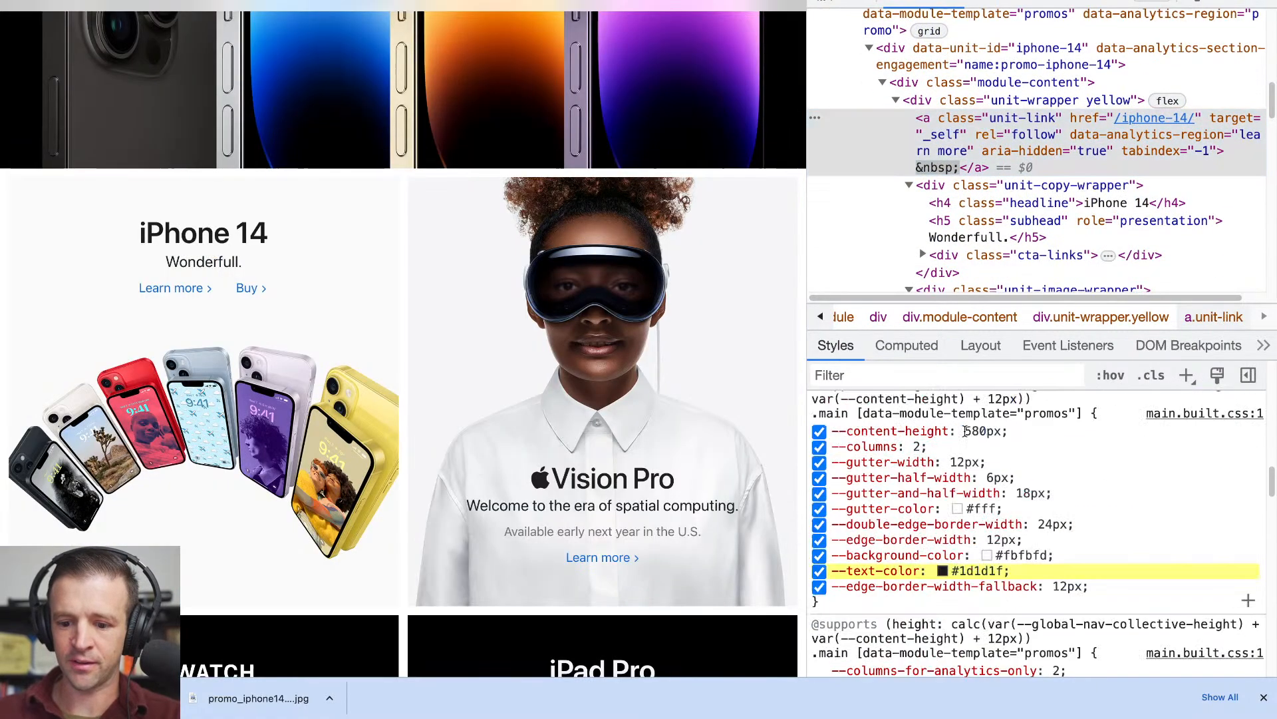
left_click(977, 570)
key("ctrl+c")
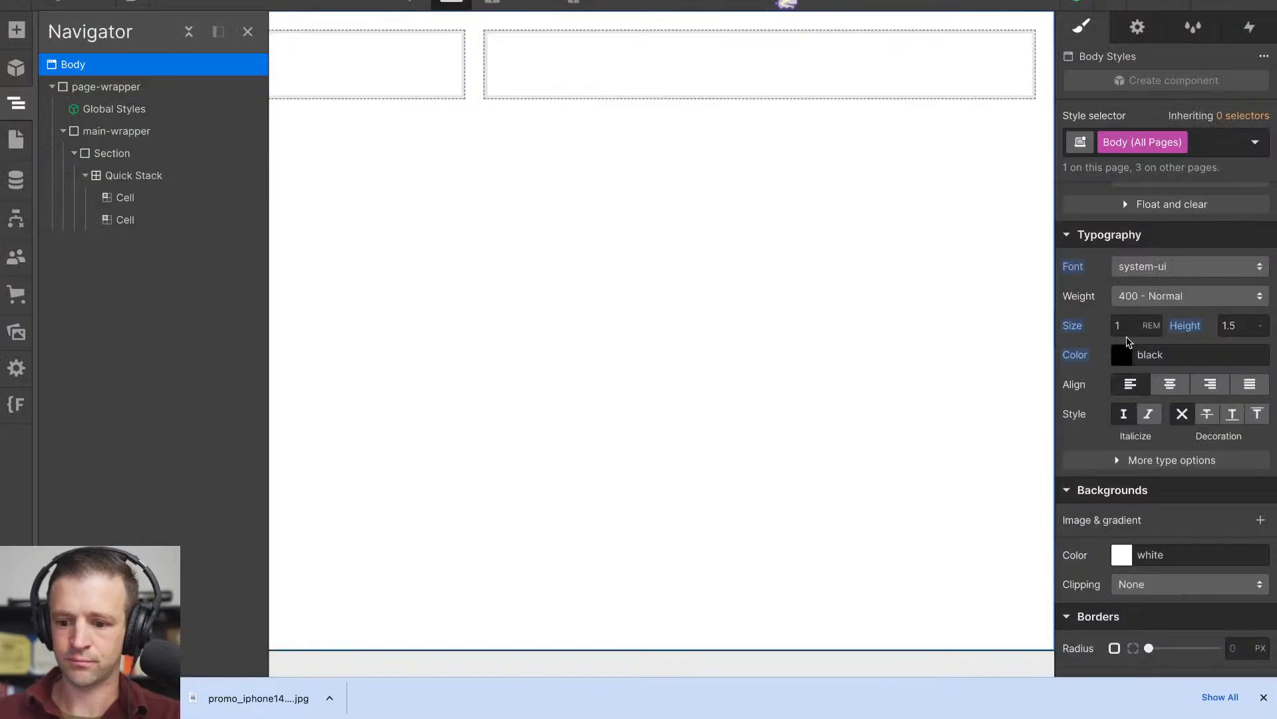
- Set the Body (All Pages) text color in Webflow to #1d1d1f
left_click(1124, 359)
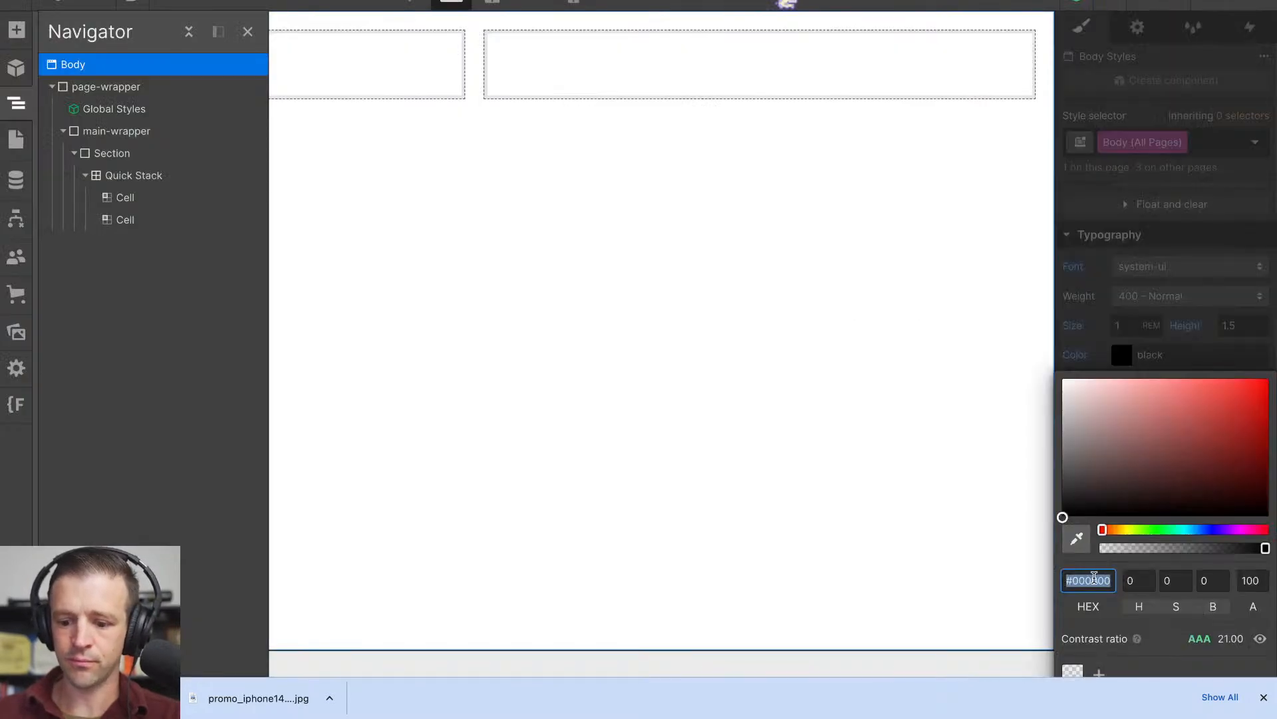
key("ctrl+v")
key("Escape")
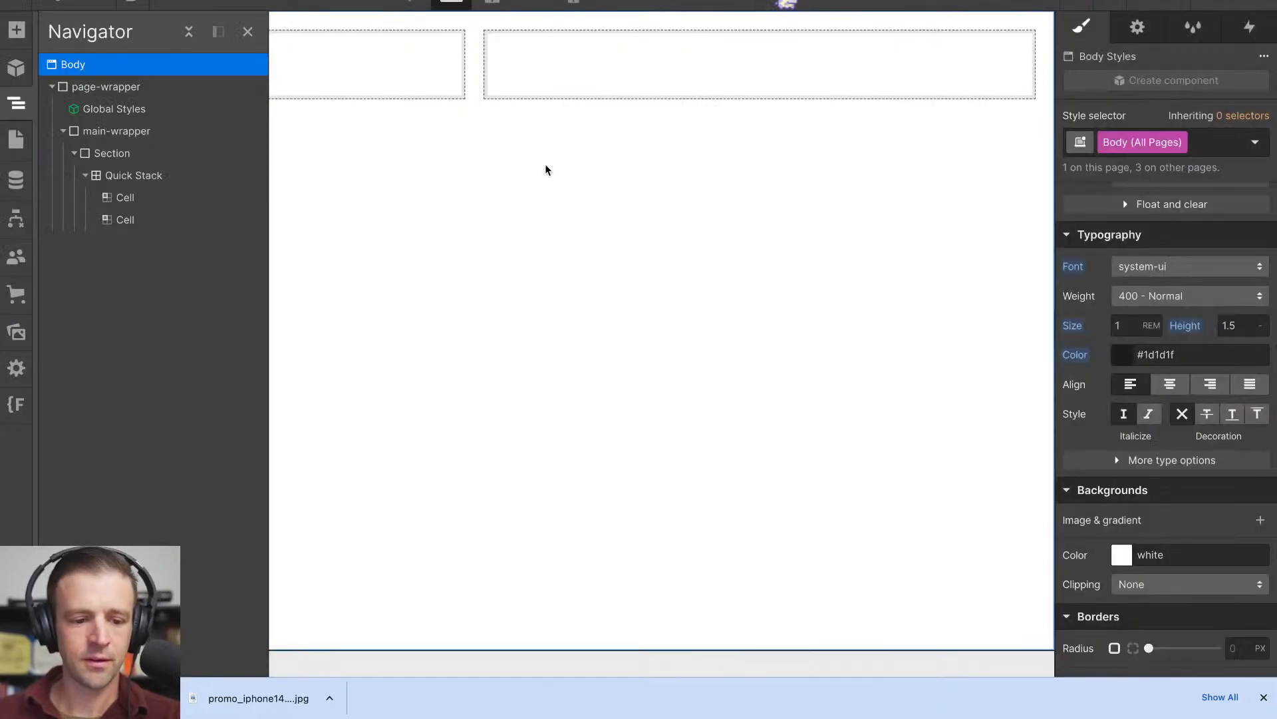
- Add a heading to the Quick Stack's first cell, make it an H4 and set its text to "iPhone"
left_click(16, 29)
left_click_drag(77, 536, 293, 77)
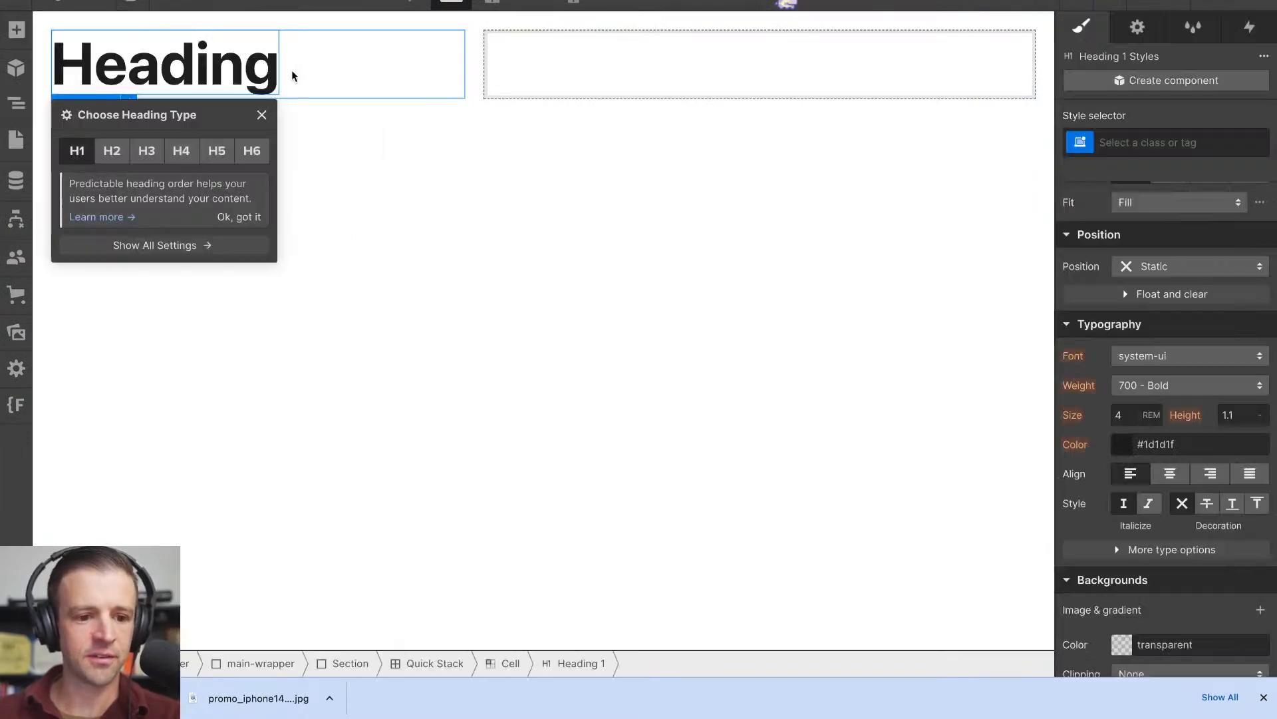
left_click(181, 151)
double_click(122, 47)
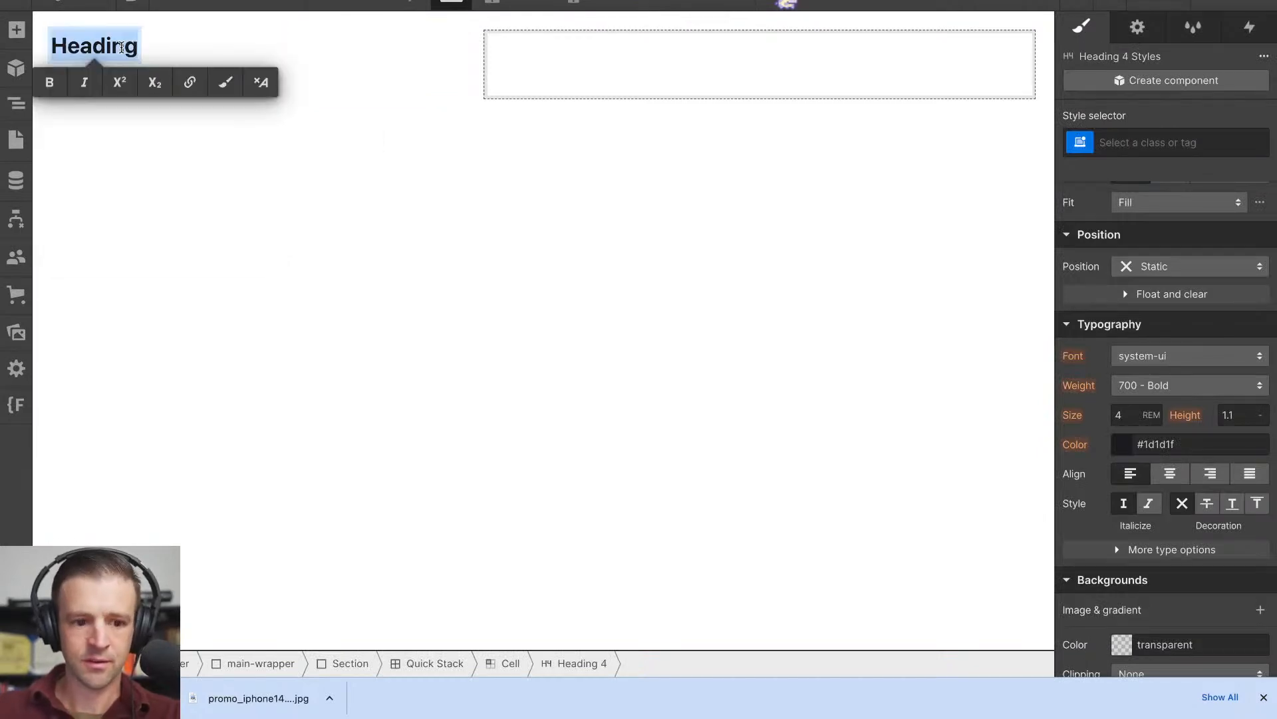
type("iPhone")
key("Escape")
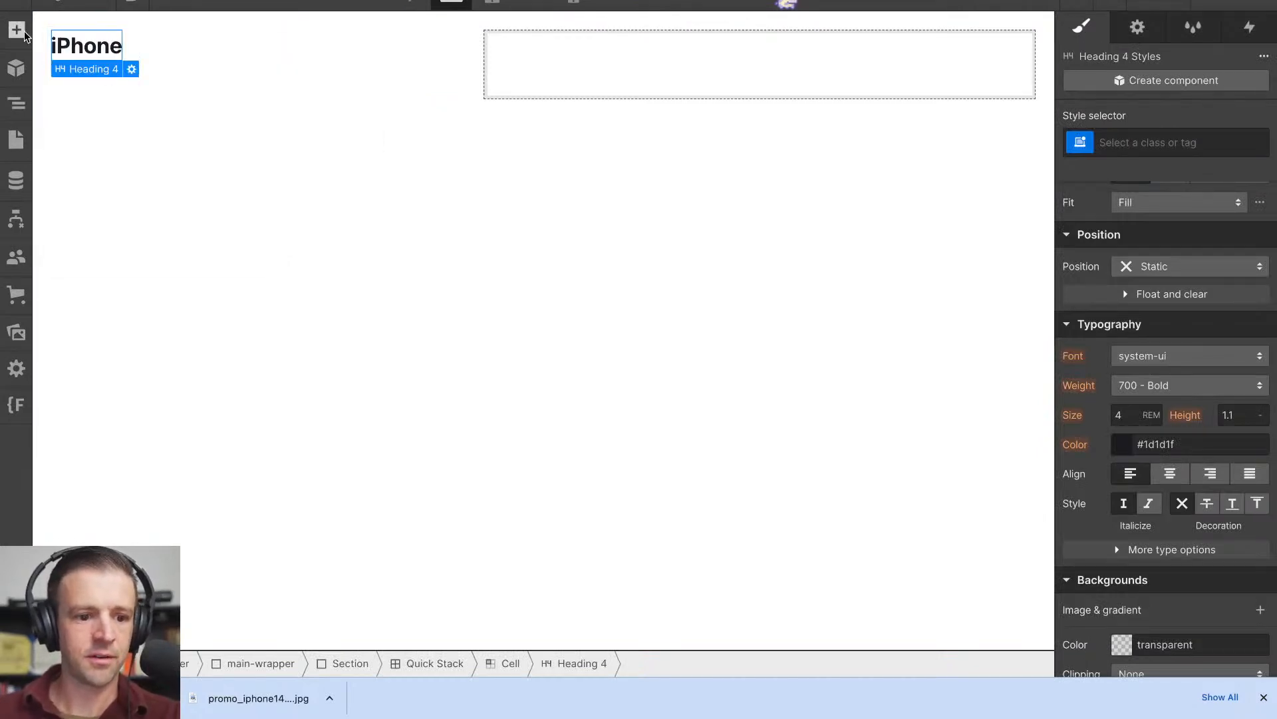
- Add a heading below "iPhone" in the first cell, set its text to "Wonderfull." and make it an H5
left_click(16, 32)
left_click_drag(74, 533, 155, 53)
double_click(163, 97)
type("Wond")
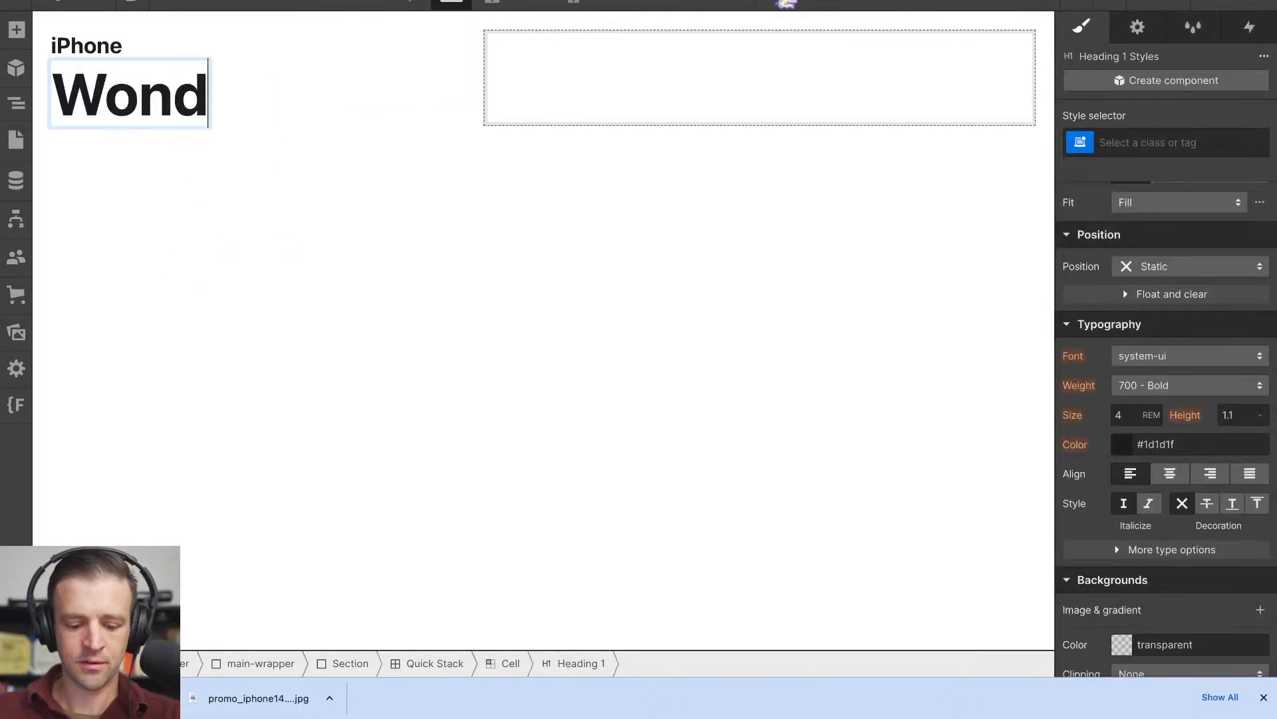
type("erfull.")
left_click(214, 193)
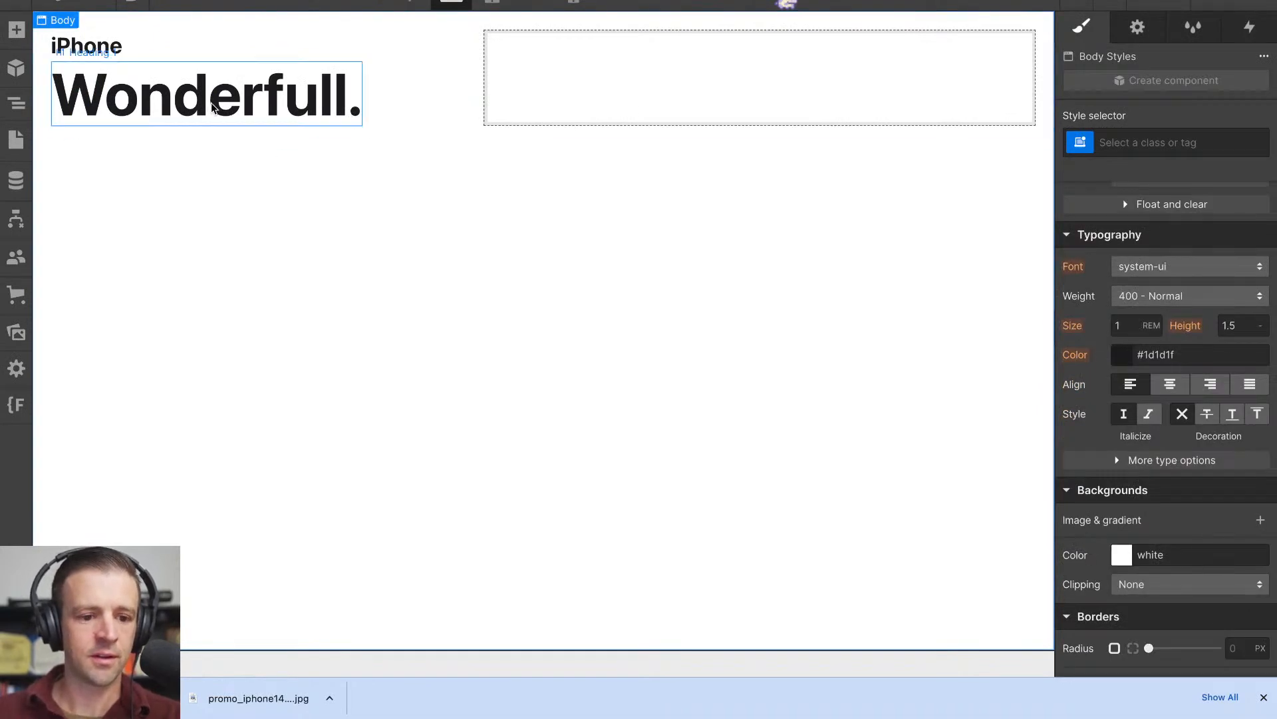
left_click(134, 93)
left_click(129, 52)
left_click(216, 182)
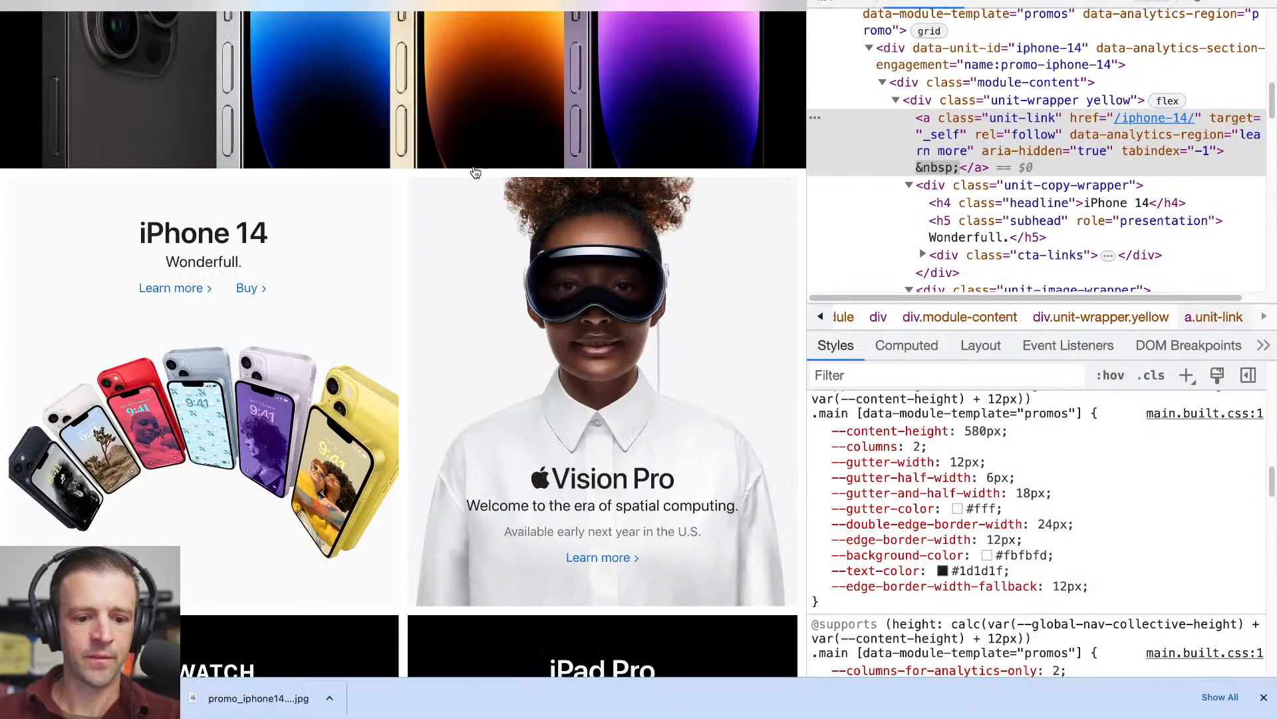
- Switch to the Apple page and inspect the font styles of the iPhone 14 tile's h4 headline and h5 subhead
left_click(825, 2)
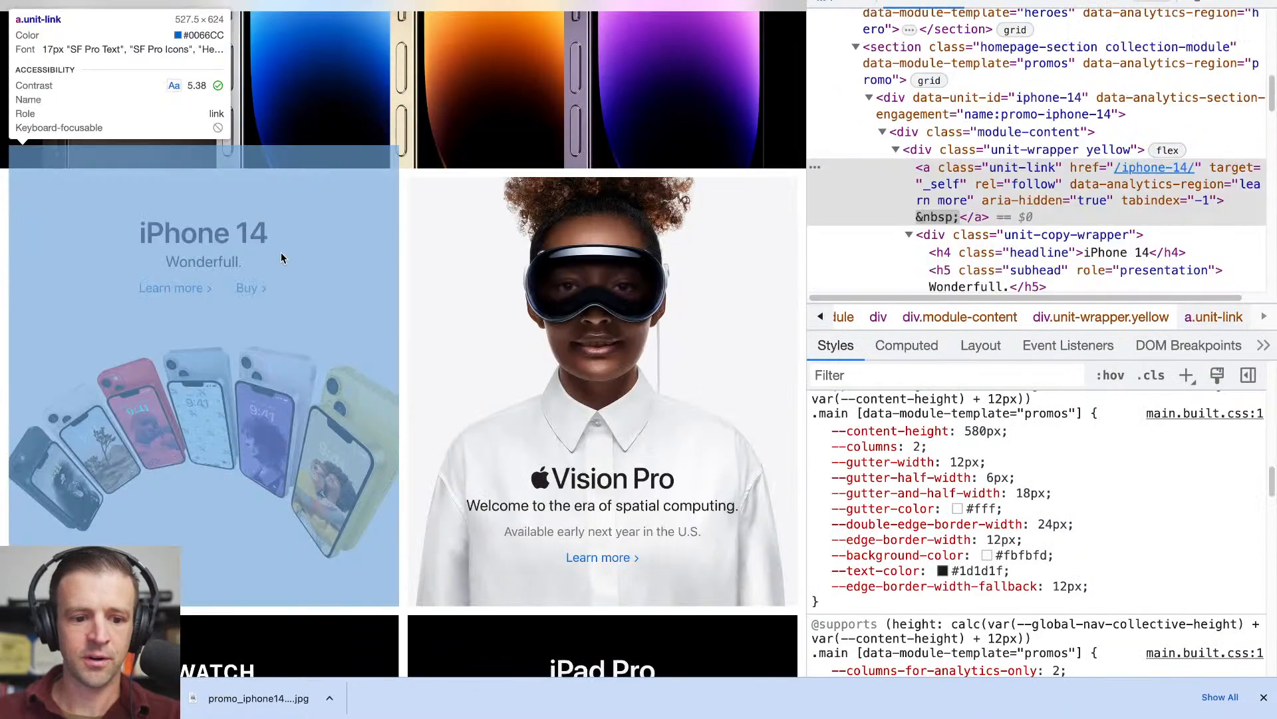
left_click(219, 240)
scroll(947, 237, "down", 1)
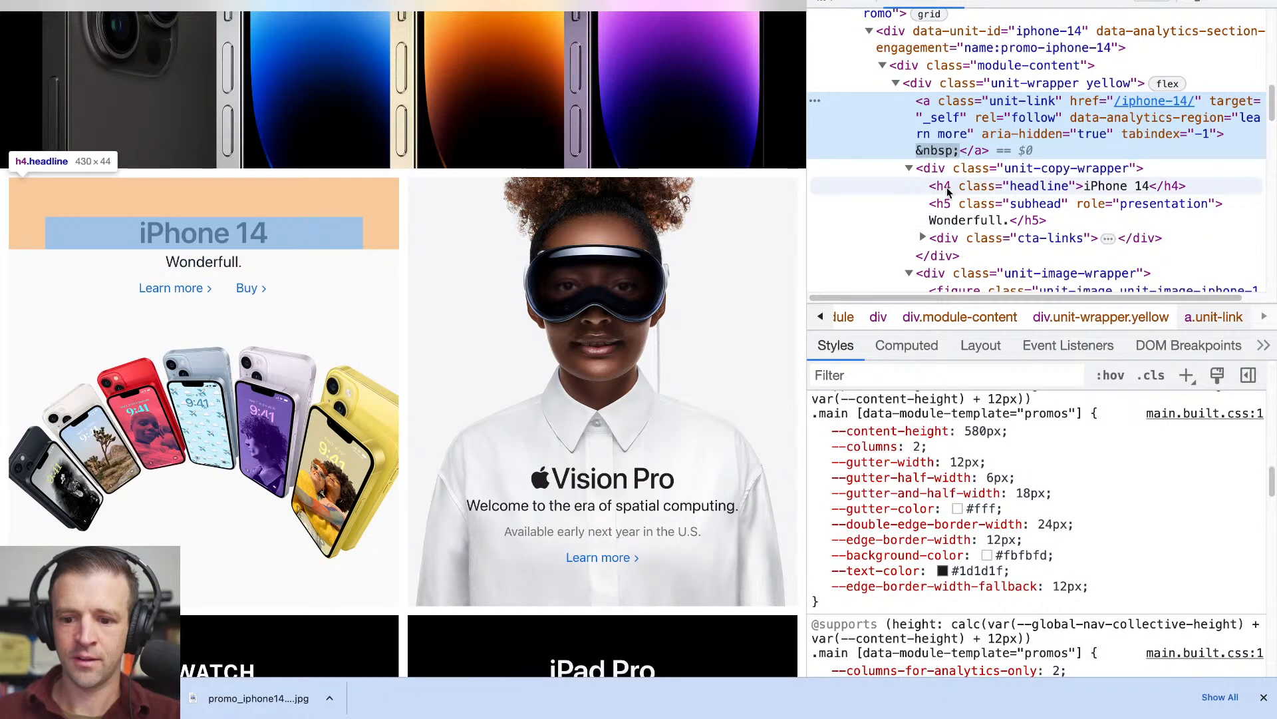
left_click(948, 192)
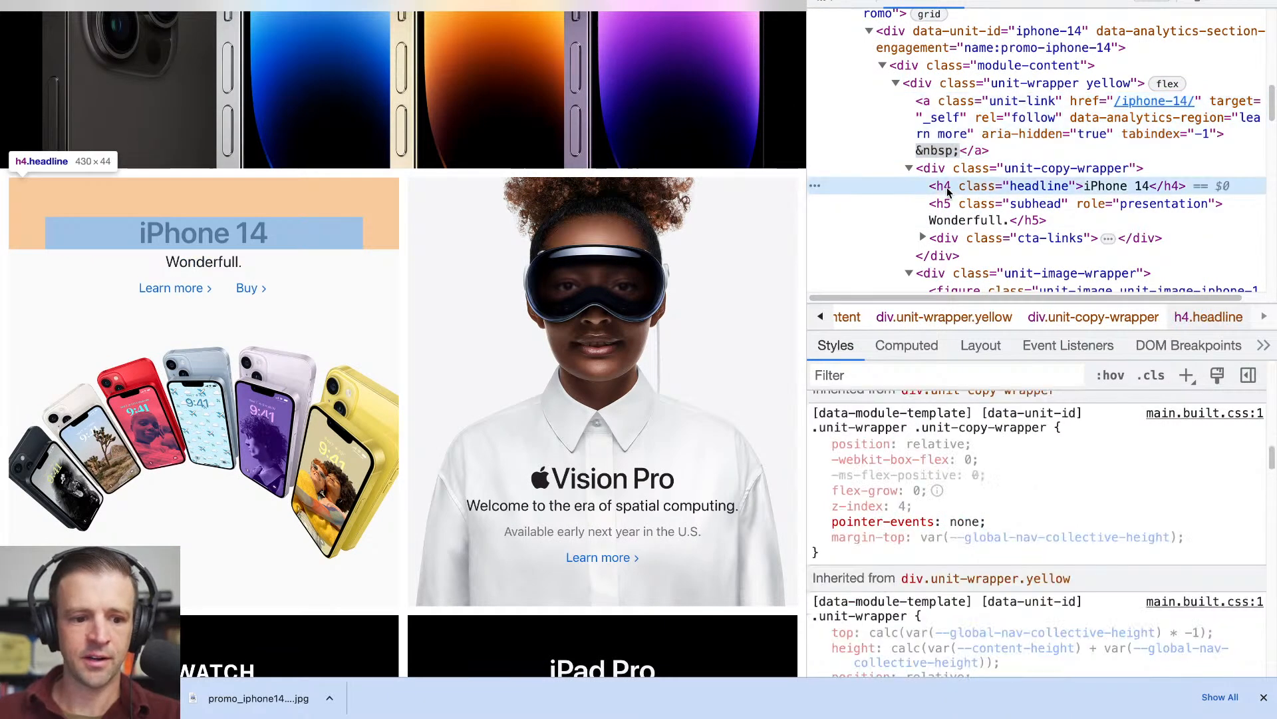
scroll(963, 524, "up", 4)
scroll(963, 523, "up", 5)
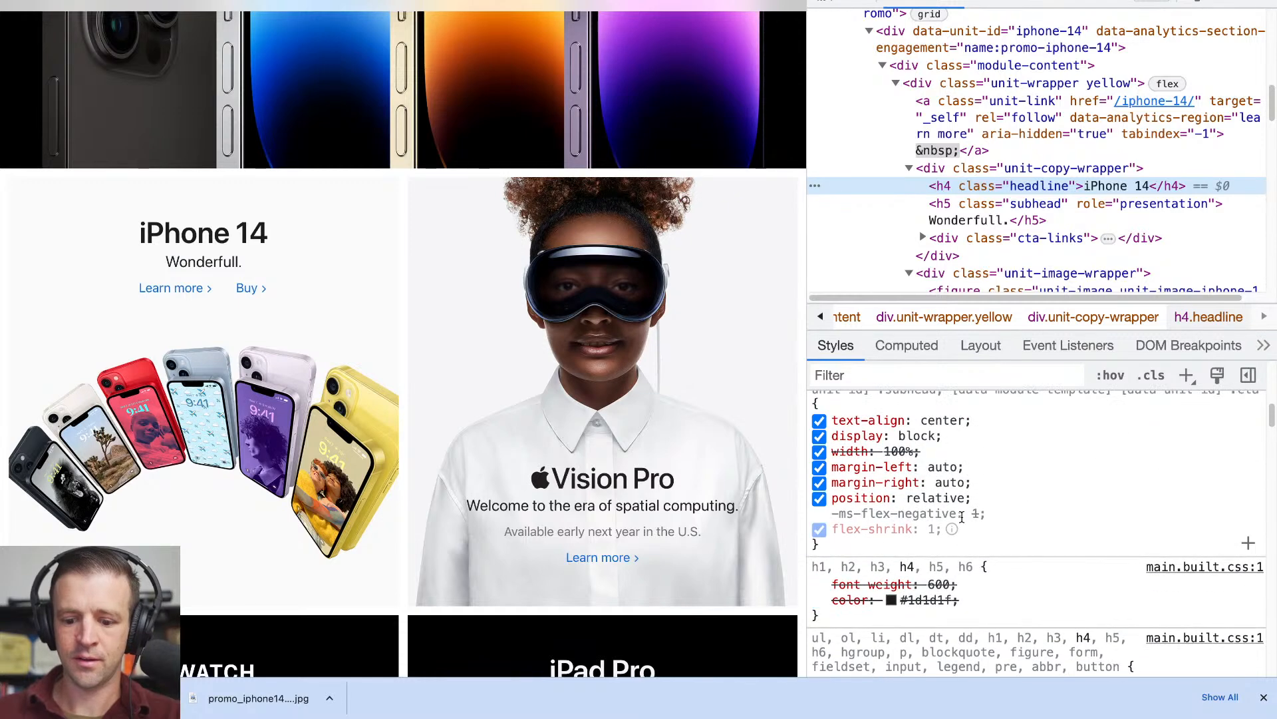
scroll(963, 522, "up", 5)
scroll(963, 520, "up", 5)
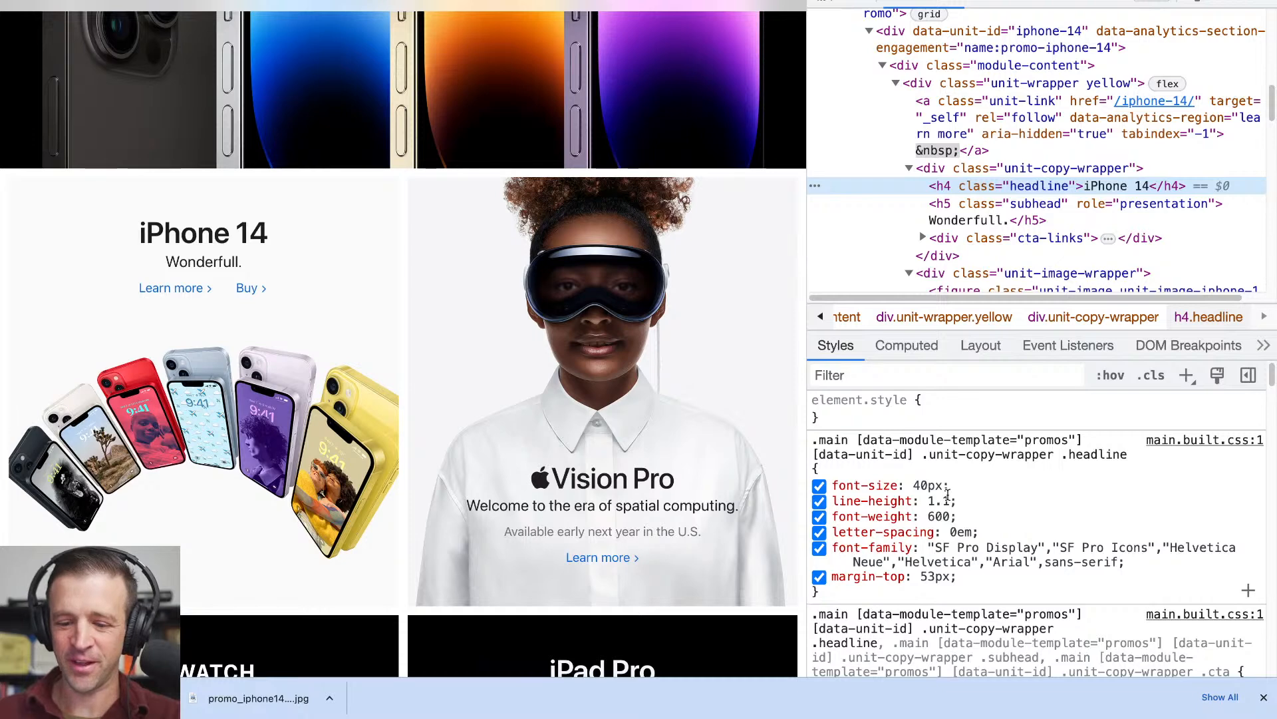
left_click(983, 208)
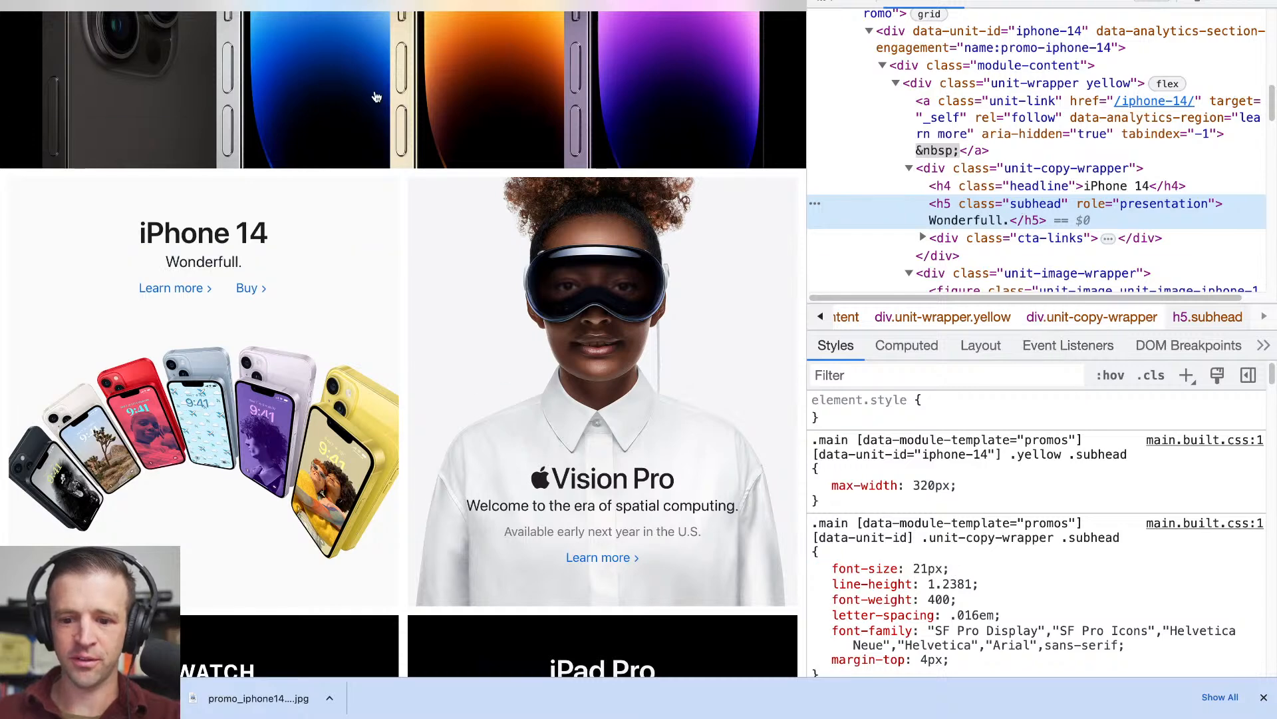
- In Webflow, set the All H4 Headings font size to 40/16, that is 2.5 rem, via the "iPhone" heading
left_click(173, 2)
left_click(107, 47)
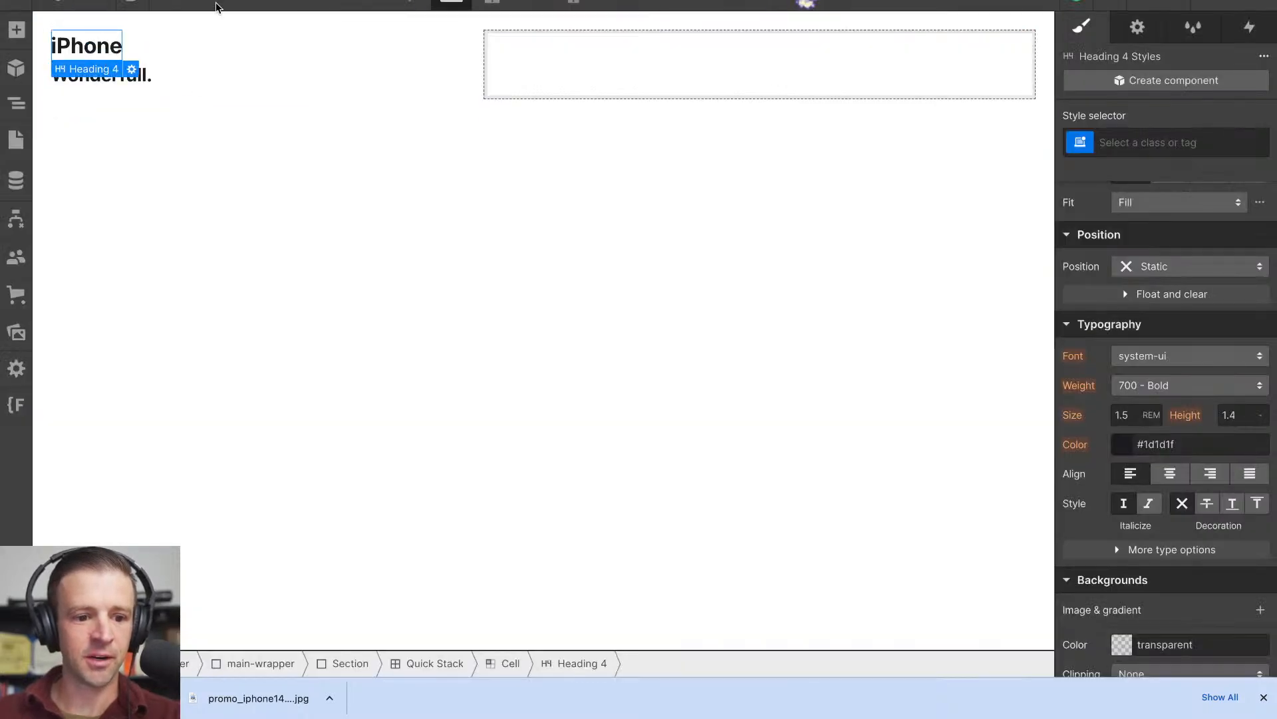
left_click(1141, 141)
left_click(1106, 248)
left_click(1134, 415)
type("40/16")
key("Return")
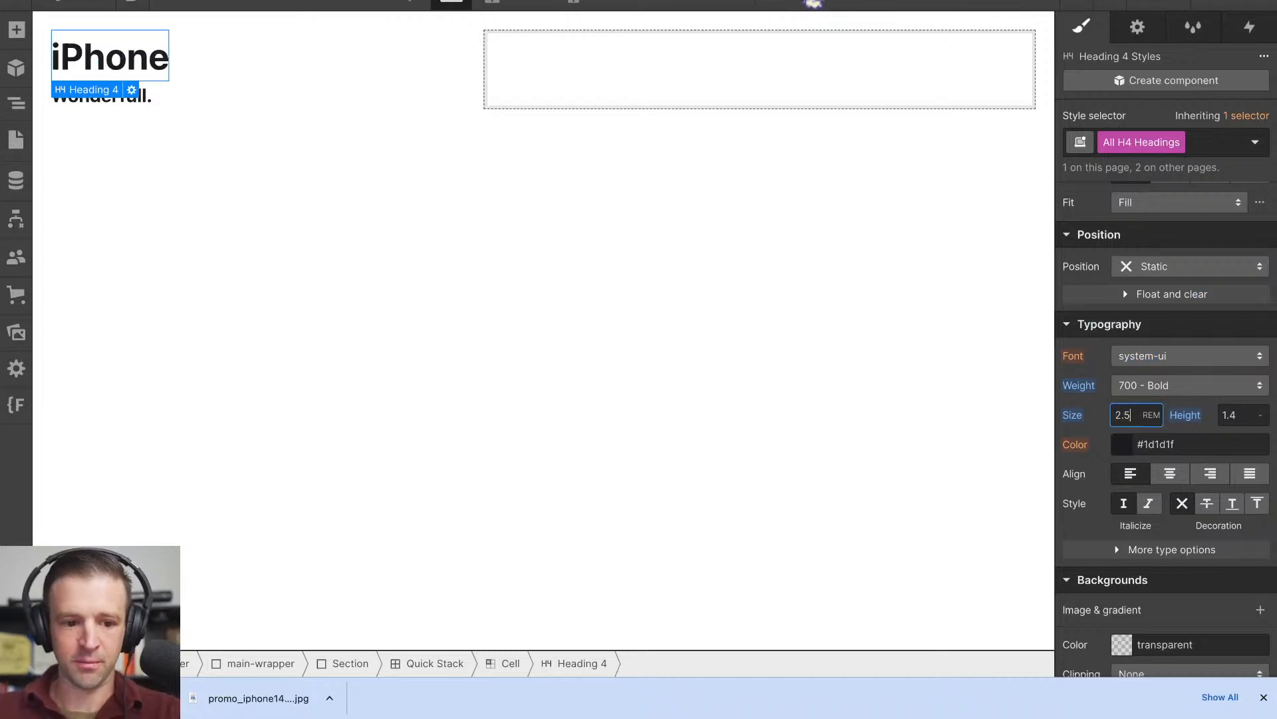
- Set the All H5 Headings font size to 1.312 rem via the "Wonderfull." heading
left_click(141, 95)
left_click(1144, 142)
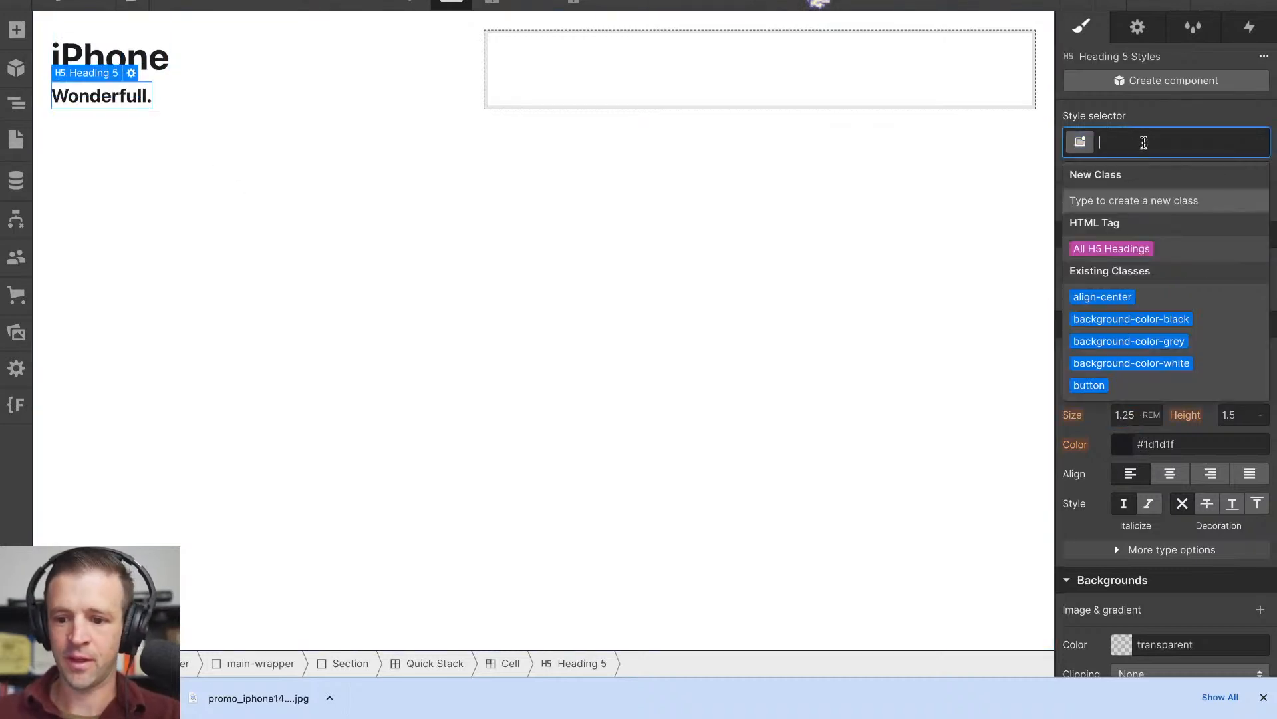
left_click(1131, 248)
left_click(1137, 418)
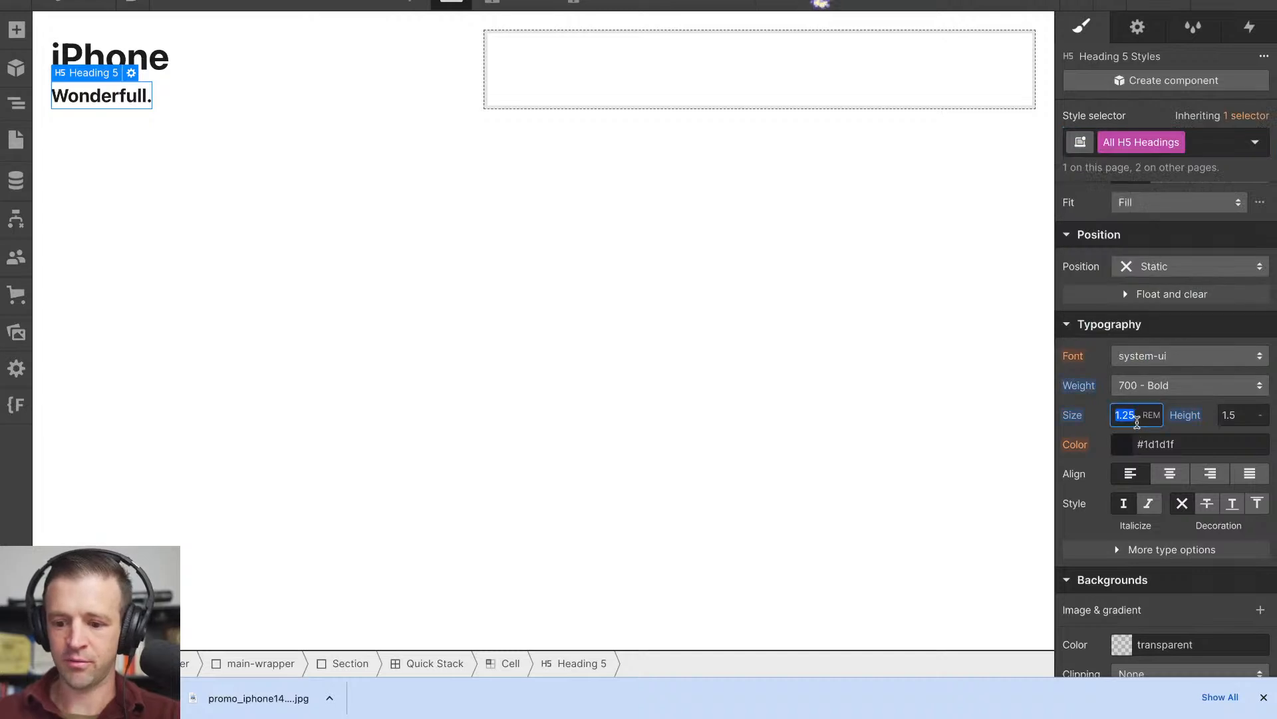
key("Return")
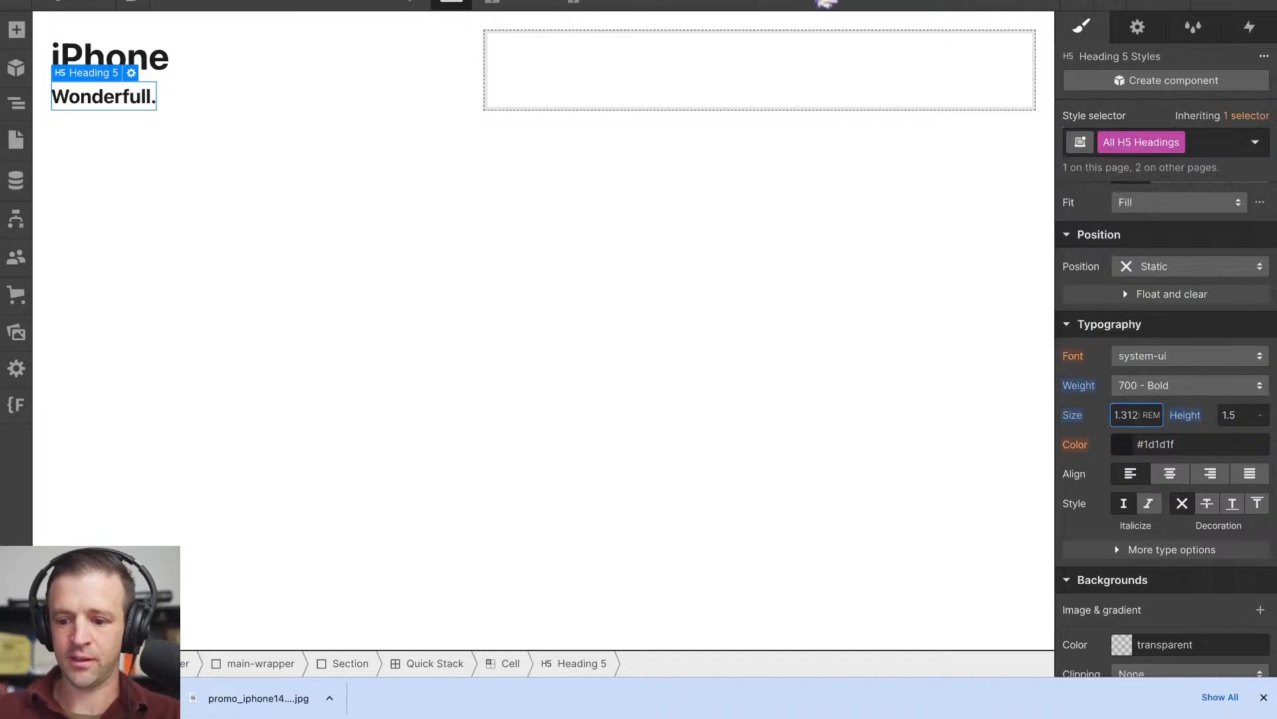
left_click(748, 317)
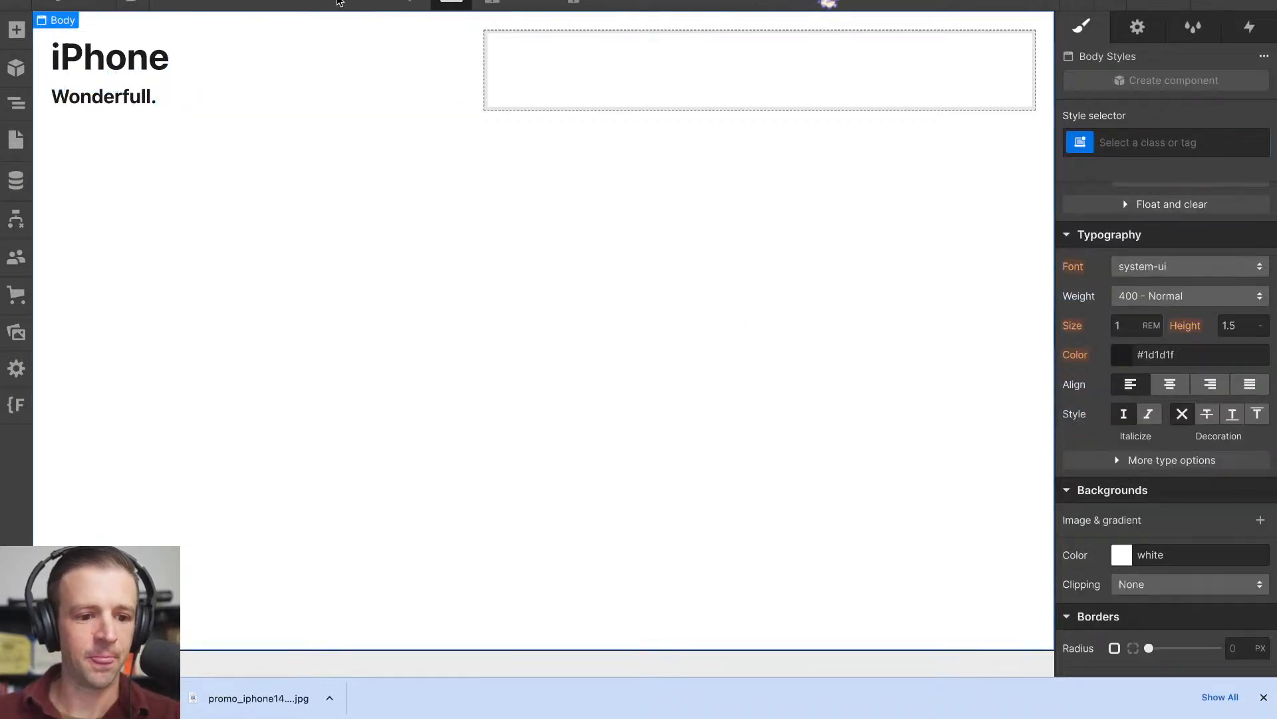
- Compare the headings with the Apple page, then set the "Wonderfull." heading's own weight to 400 - Normal
key("ctrl+Tab")
scroll(239, 278, "up", 1)
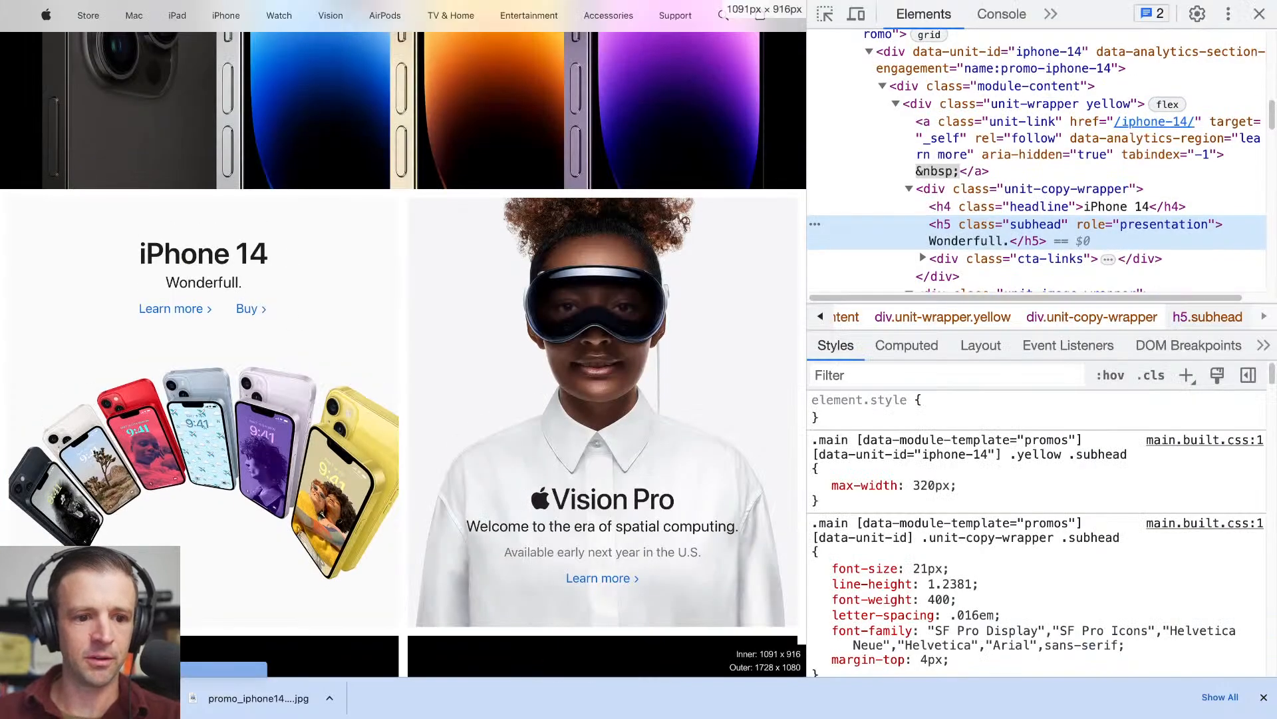
key("ctrl+shift+Tab")
left_click(210, 63)
left_click(104, 94)
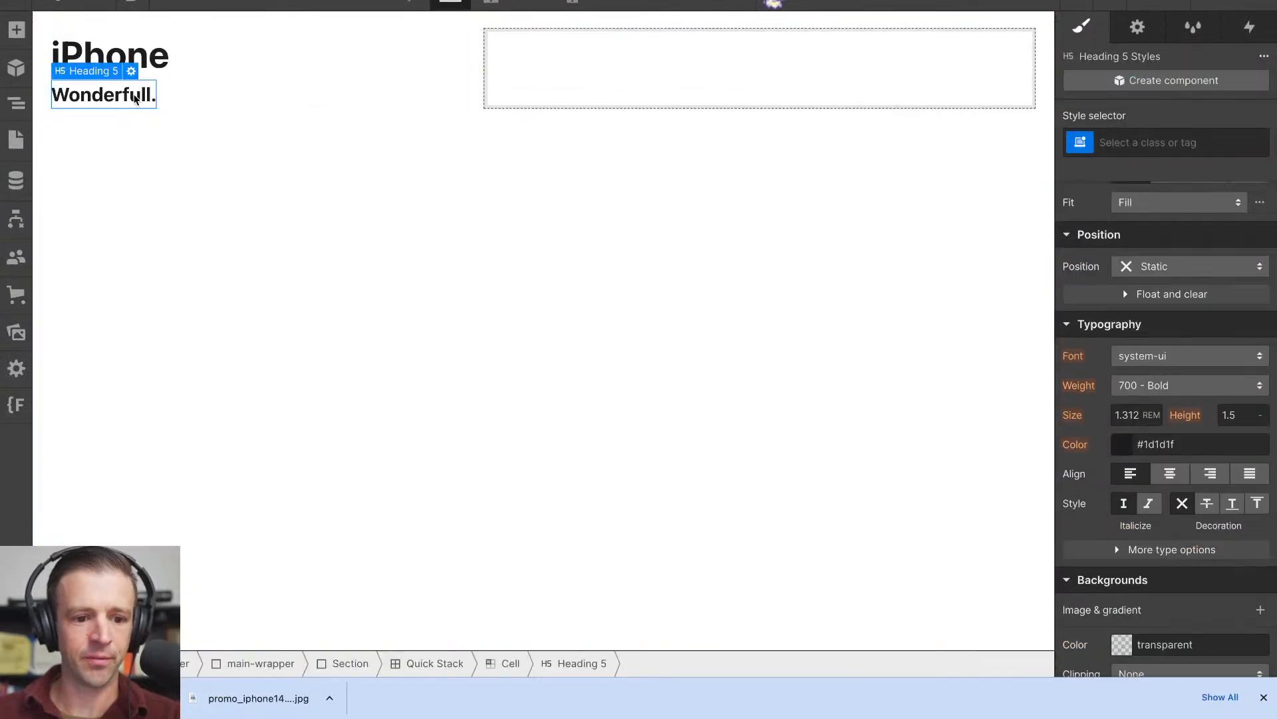
left_click(1191, 392)
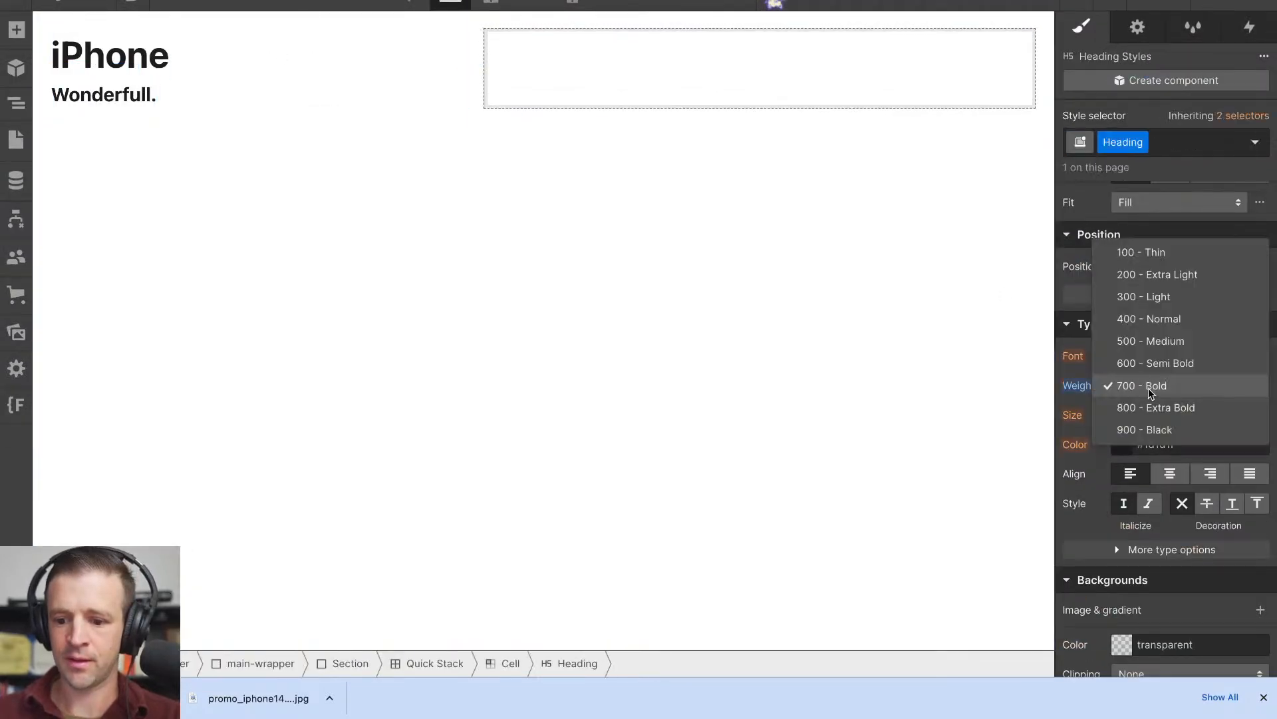
left_click(1151, 319)
left_click(230, 163)
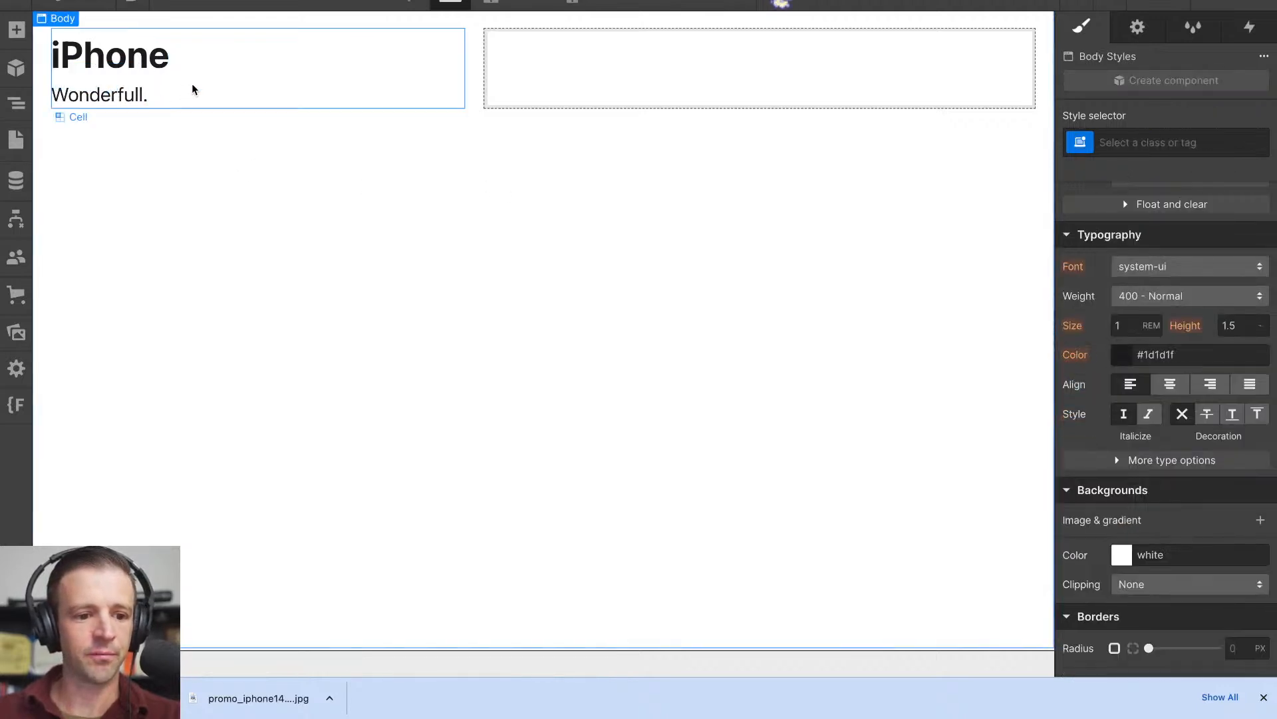
- Center the contents of the Quick Stack's first cell horizontally
left_click(209, 103)
scroll(1193, 301, "up", 6)
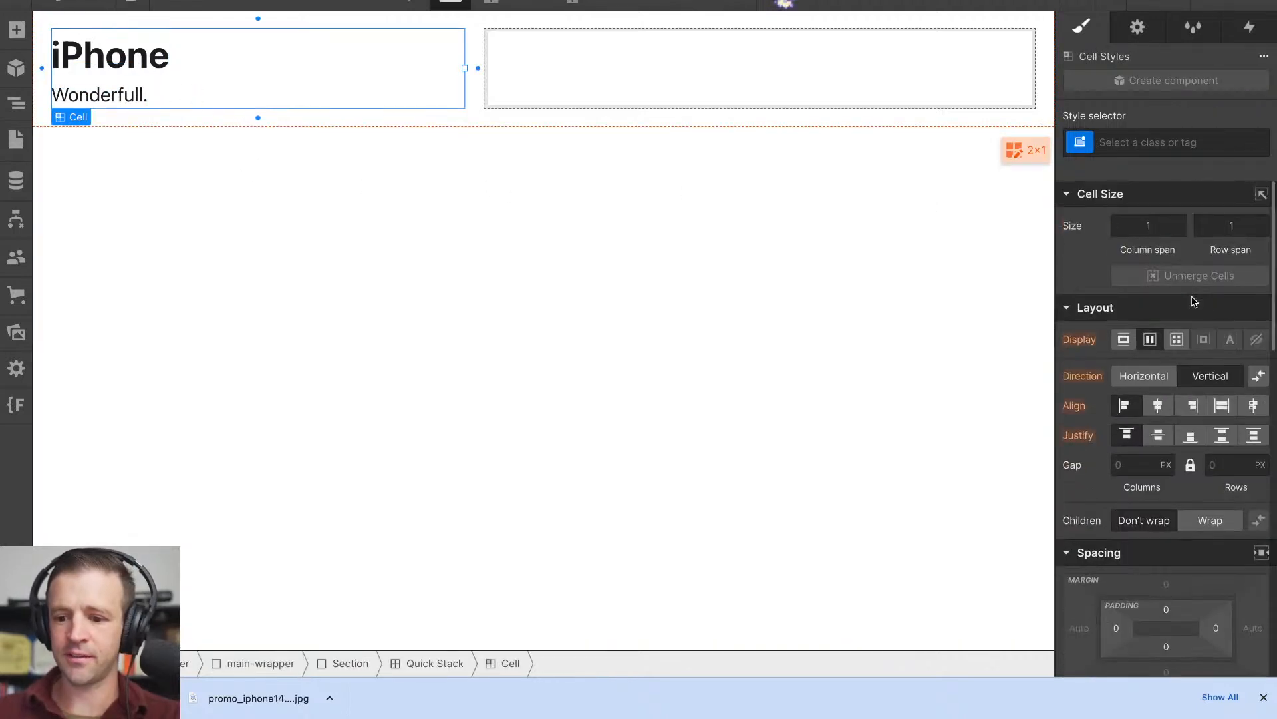
left_click(1169, 406)
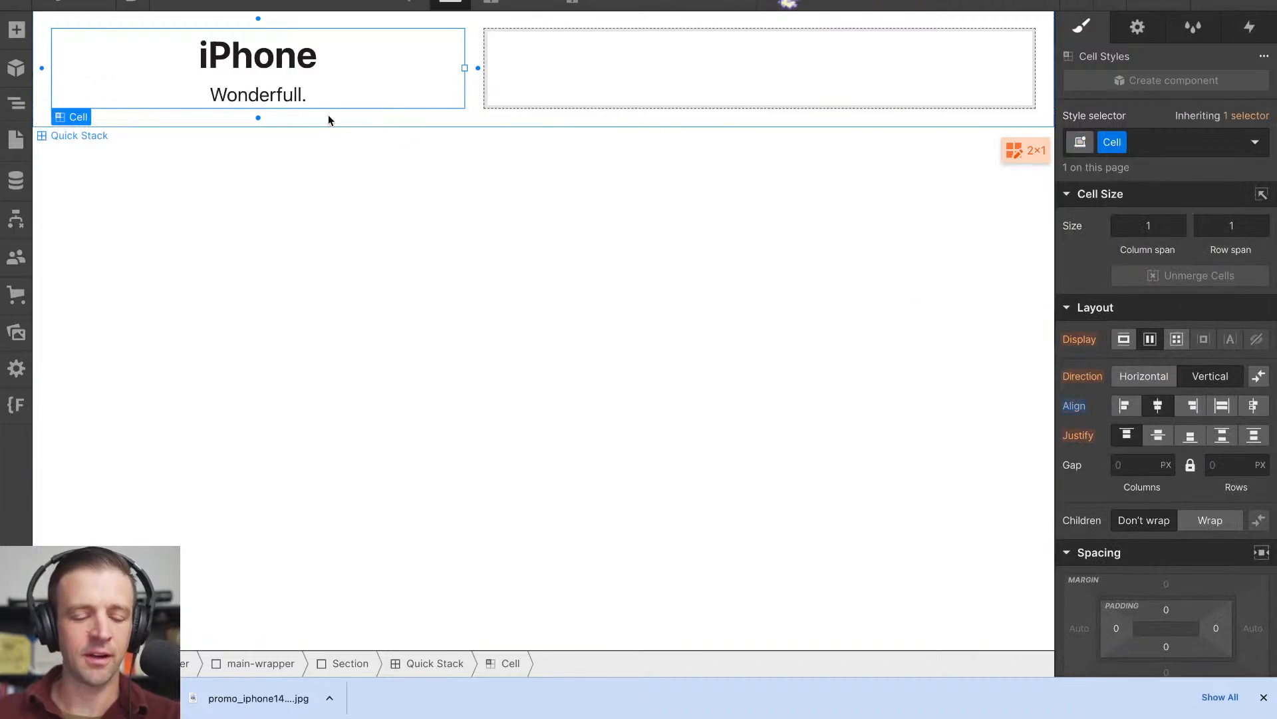
- Check the iPhone 14 tile on the Apple page, then wrap the "iPhone" H4 heading in a div block in Webflow
left_click(276, 1)
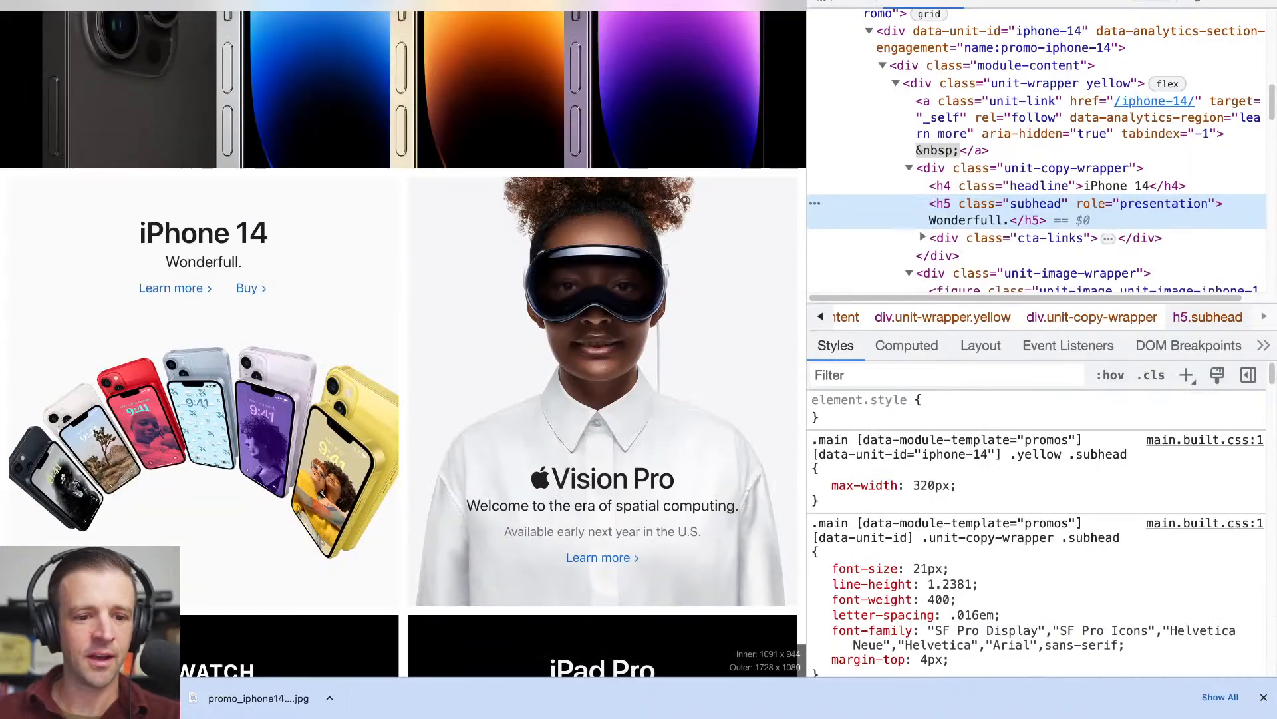
left_click(214, 2)
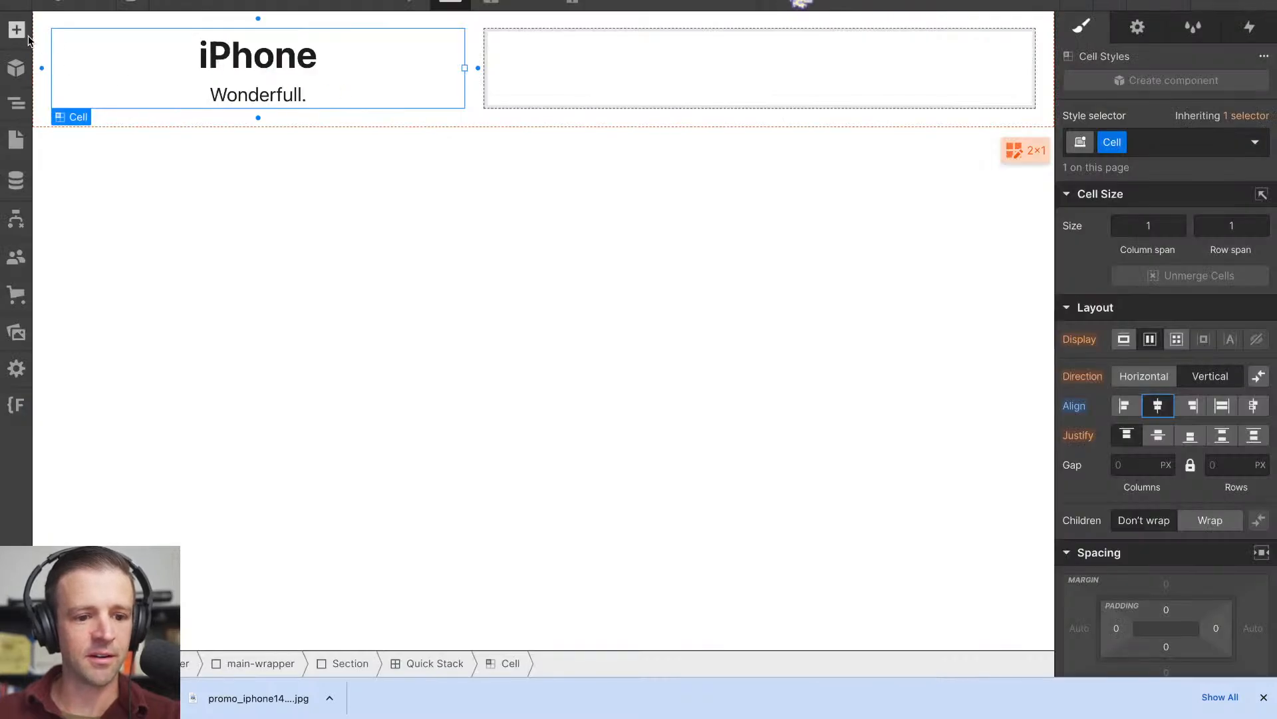
left_click(16, 103)
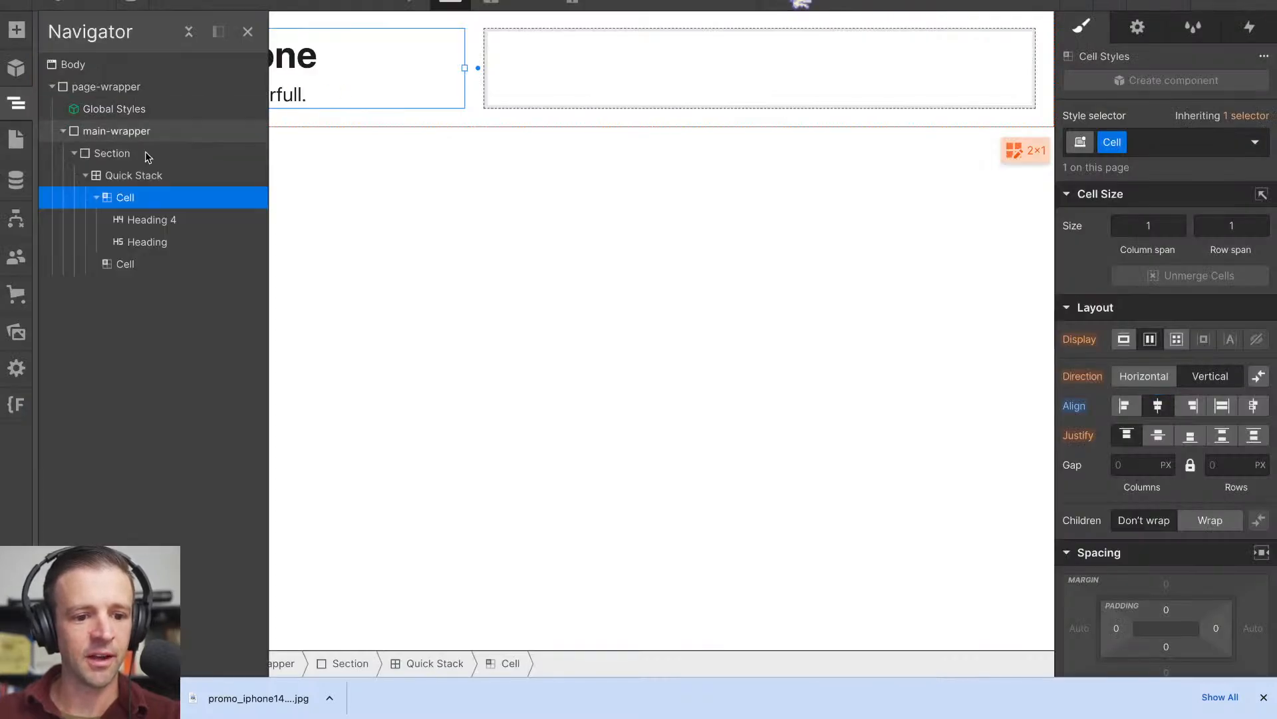
left_click(143, 225)
key("alt+super+g")
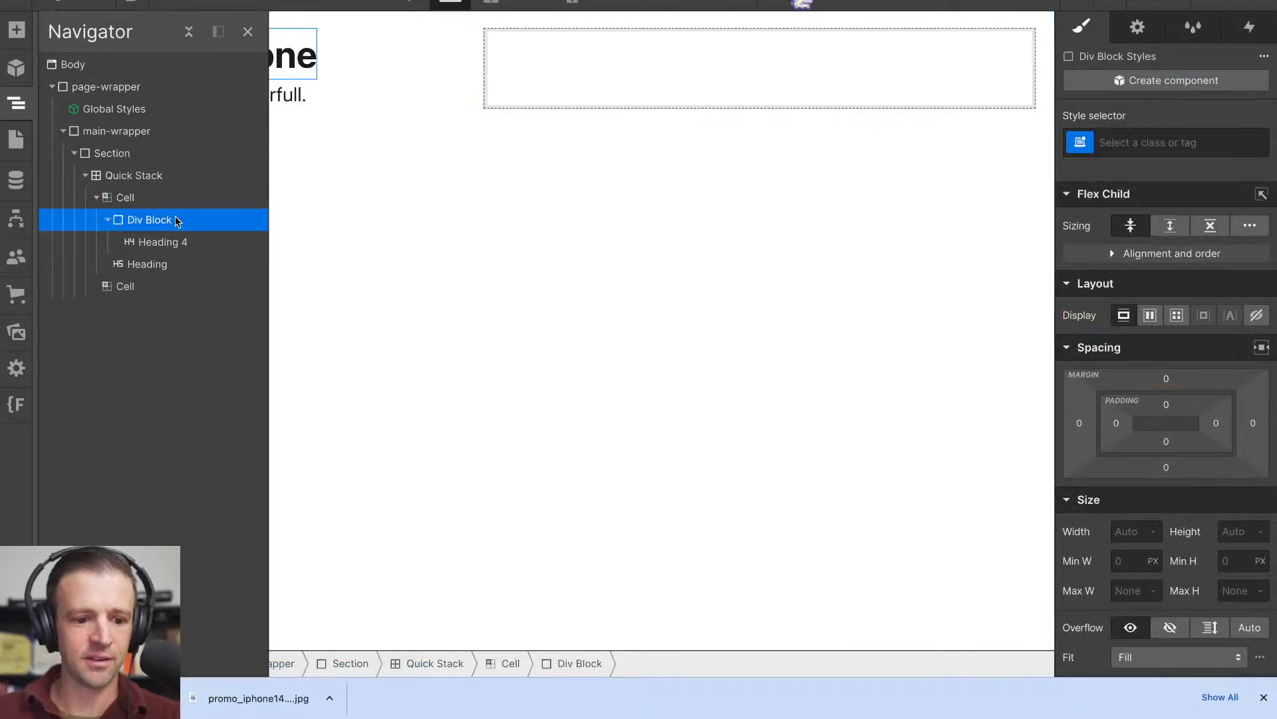
- Give the new div block the class "content" and move the H5 heading into it below the H4
left_click(1189, 142)
type("conten")
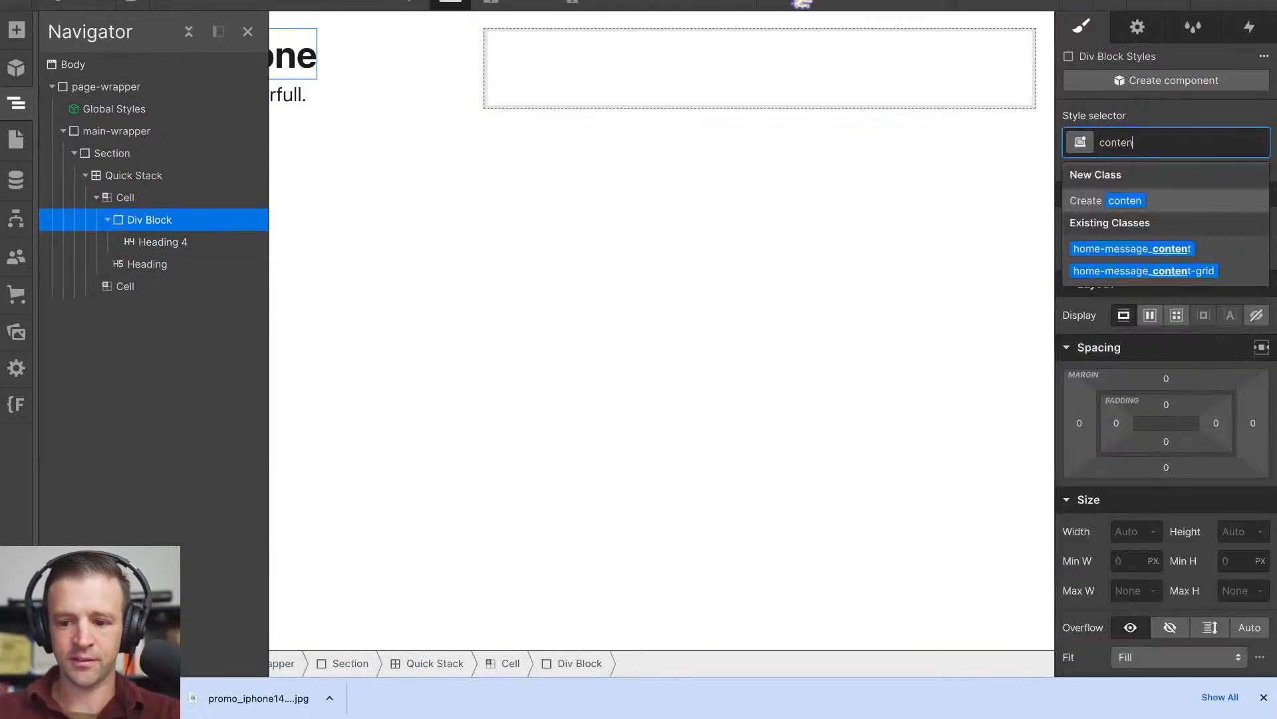
type("t")
key("Return")
left_click(155, 264)
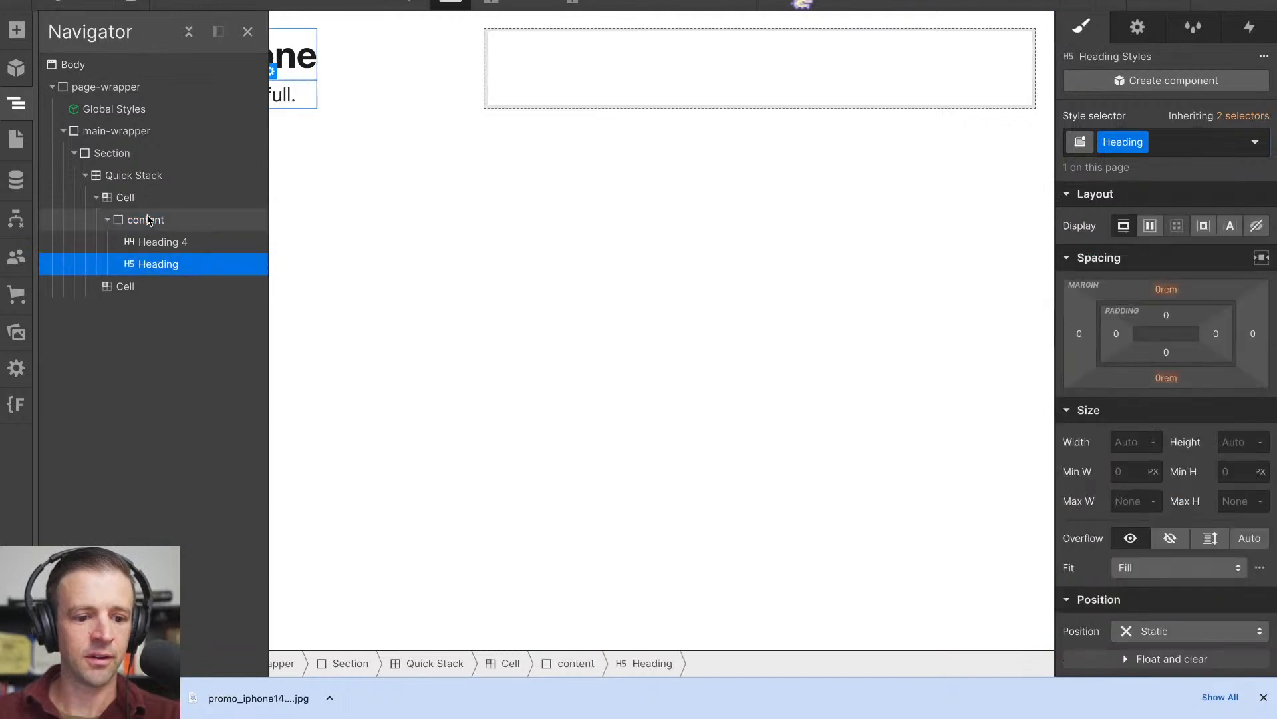
- Rename the wrapper's "content" class to "card_content"
left_click(147, 220)
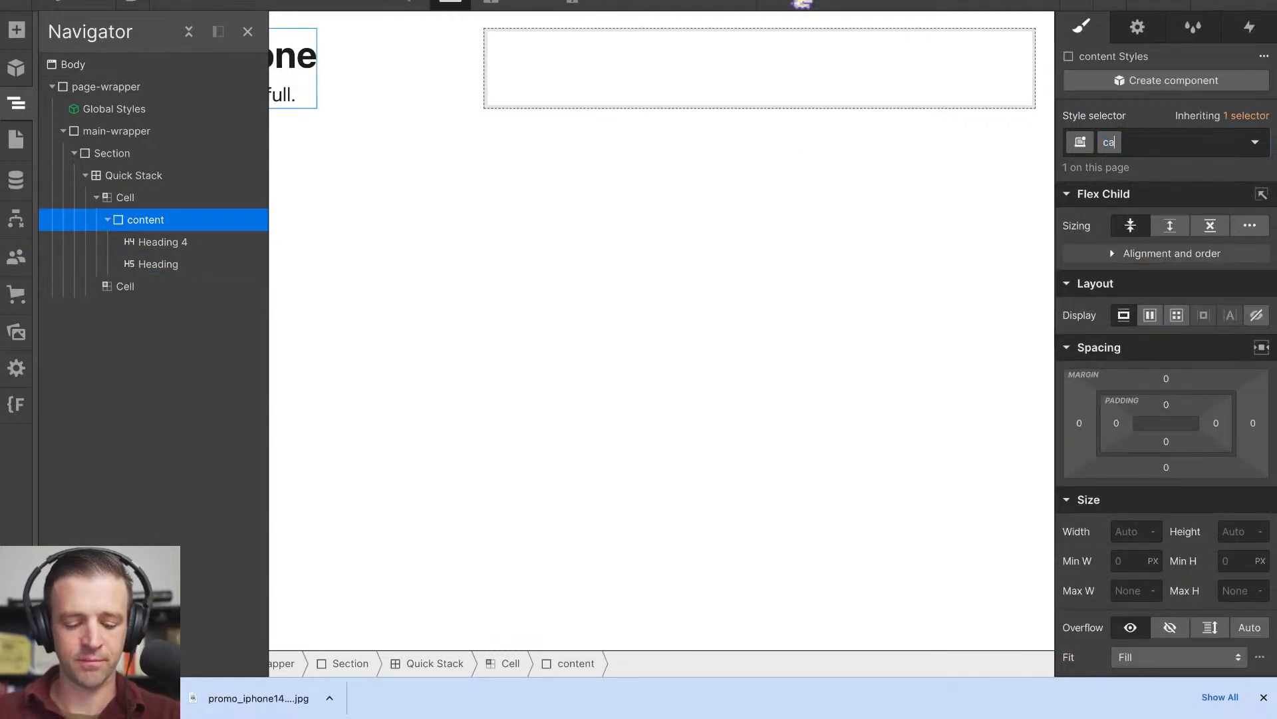
type("card_content")
key("Return")
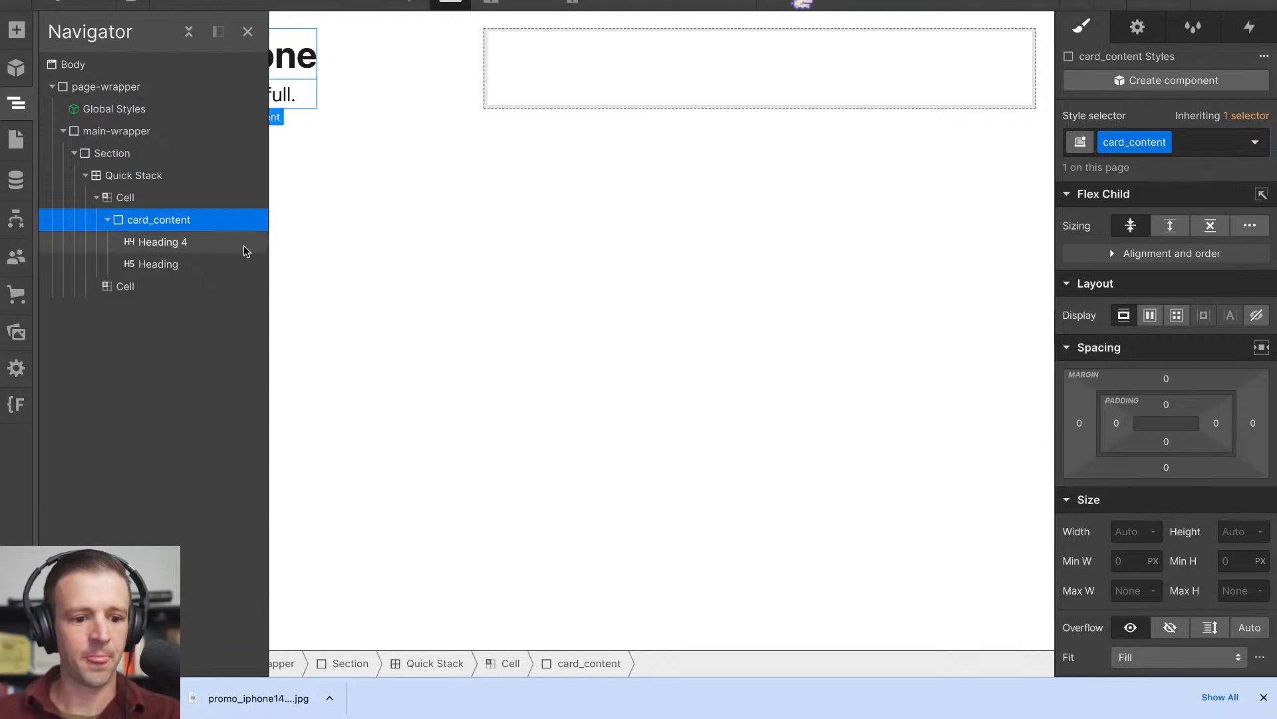
- Remove the Heading class from the "Wonderfull." H5 heading
left_click(154, 244)
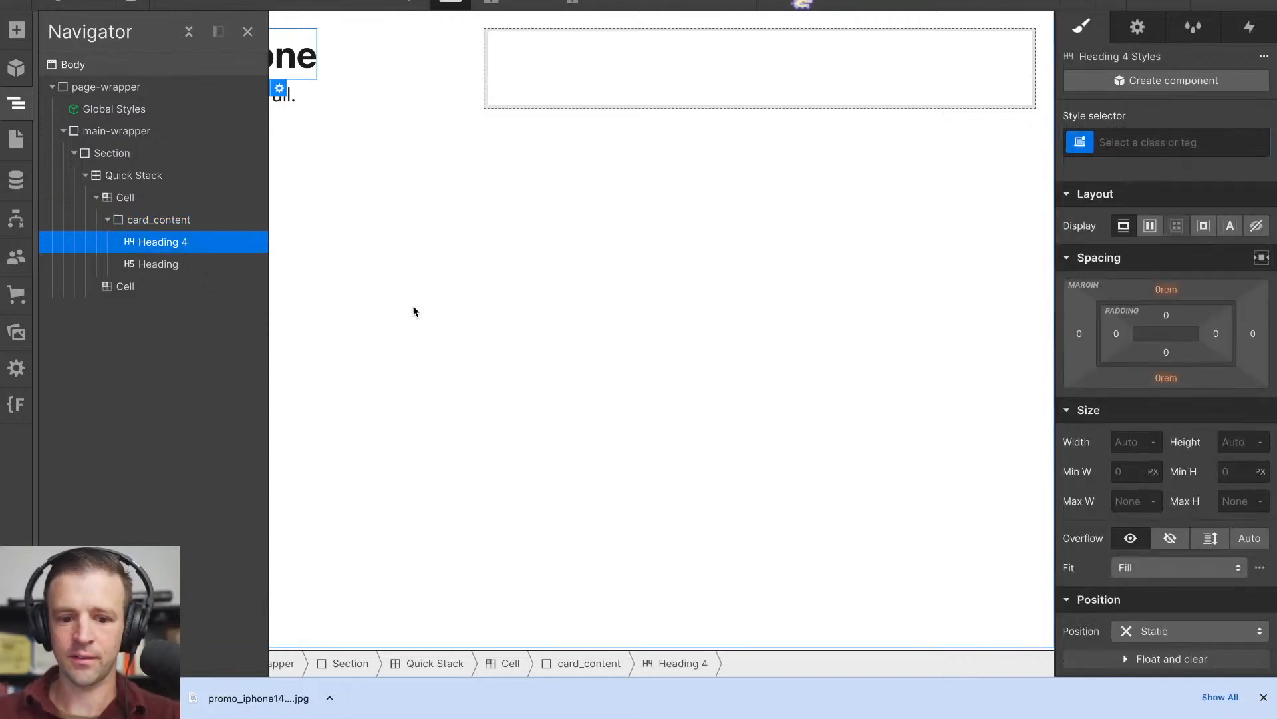
left_click(154, 266)
left_click(1191, 142)
key("BackSpace")
- Set the All H5 Headings font weight to 400 - Normal via the "Wonderfull." heading's tag
left_click(1120, 246)
scroll(1120, 247, "down", 5)
scroll(1192, 356, "up", 5)
scroll(1192, 356, "down", 6)
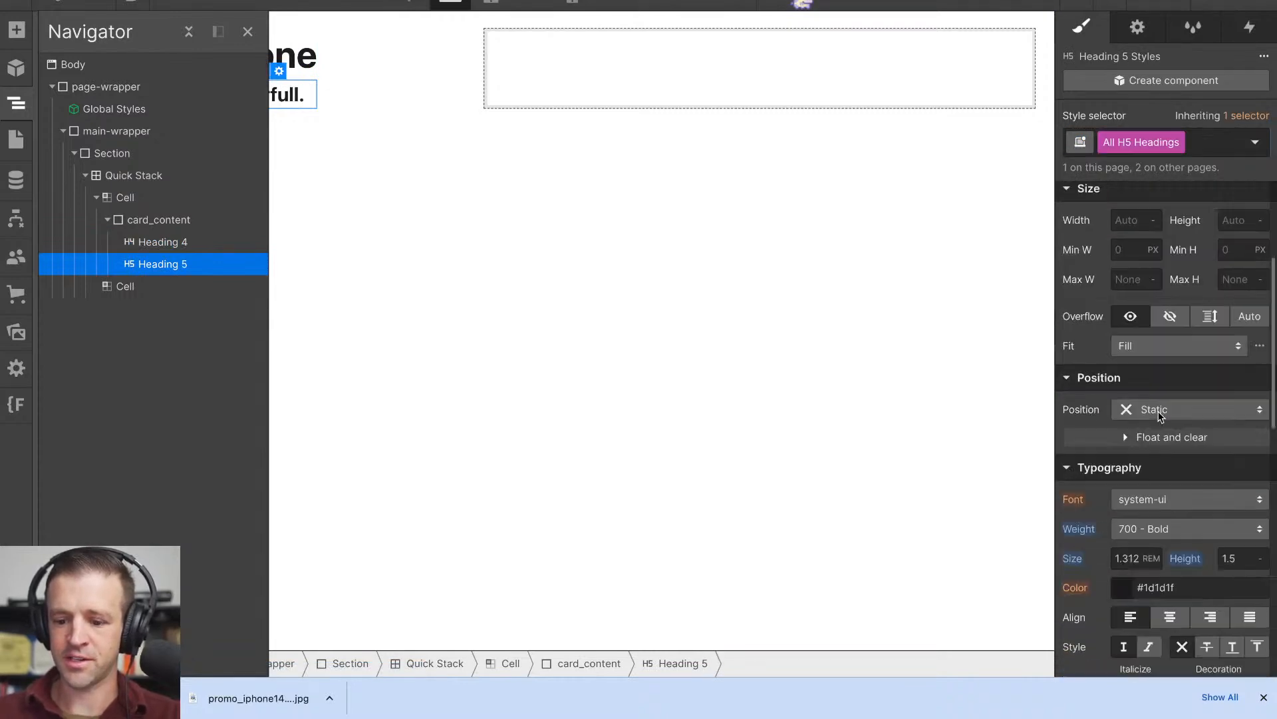
key("z")
left_click(242, 119)
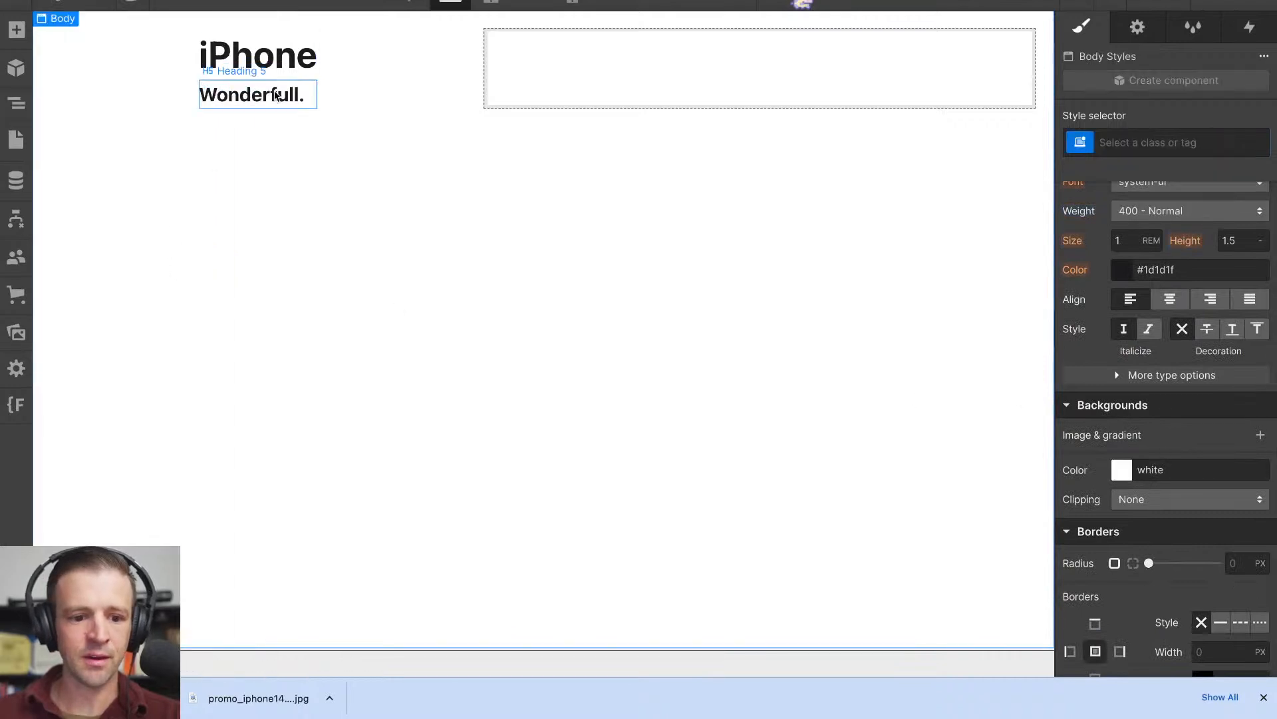
left_click(253, 95)
left_click(1158, 143)
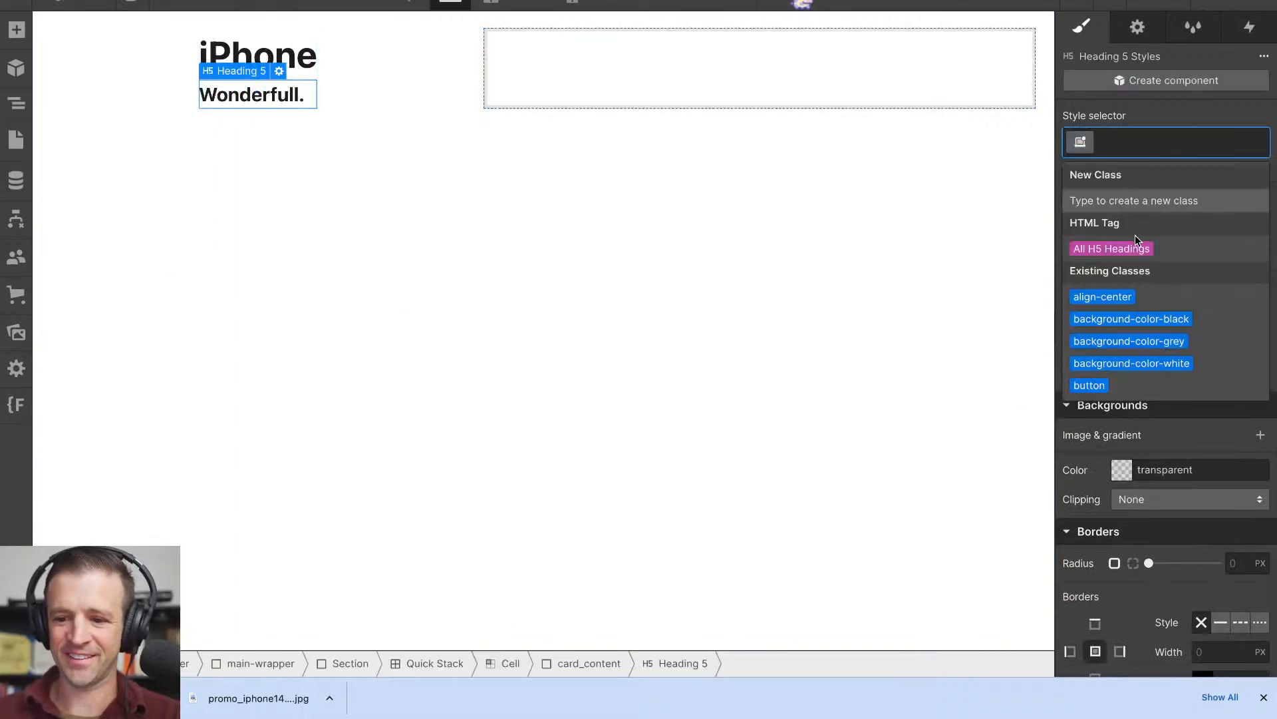
left_click(1134, 246)
scroll(1173, 364, "up", 3)
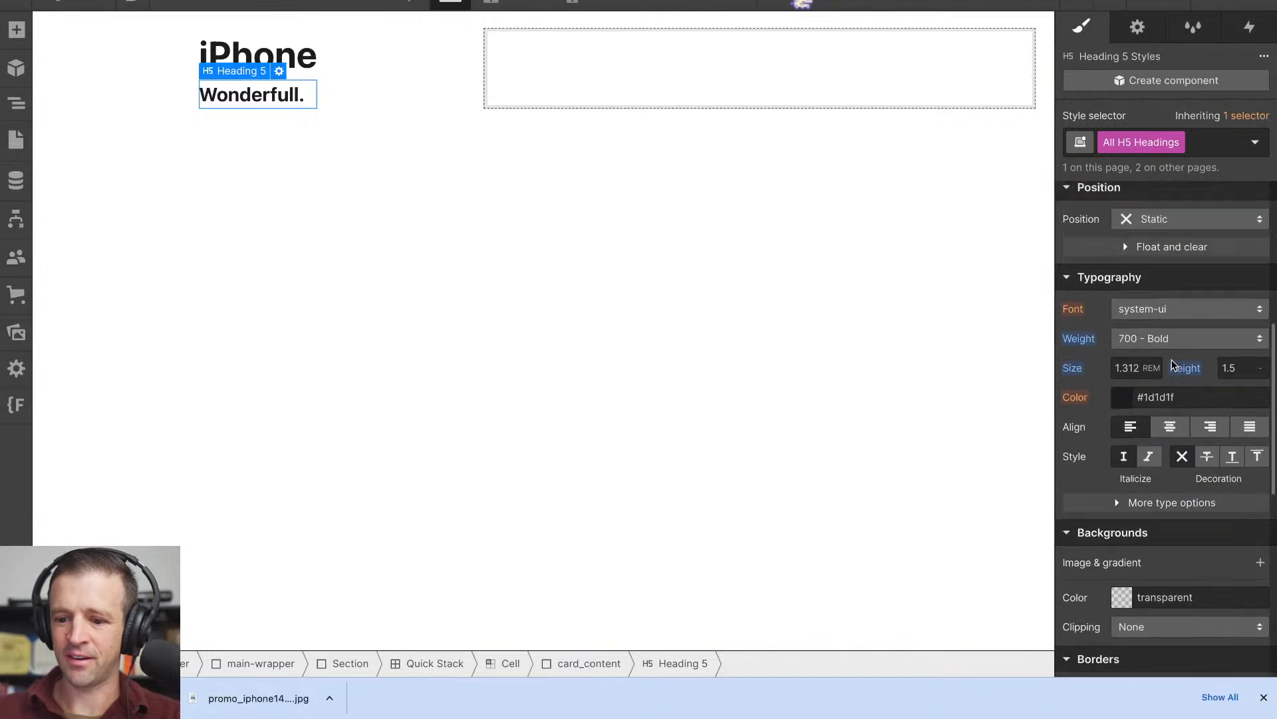
left_click(1191, 338)
left_click(1155, 272)
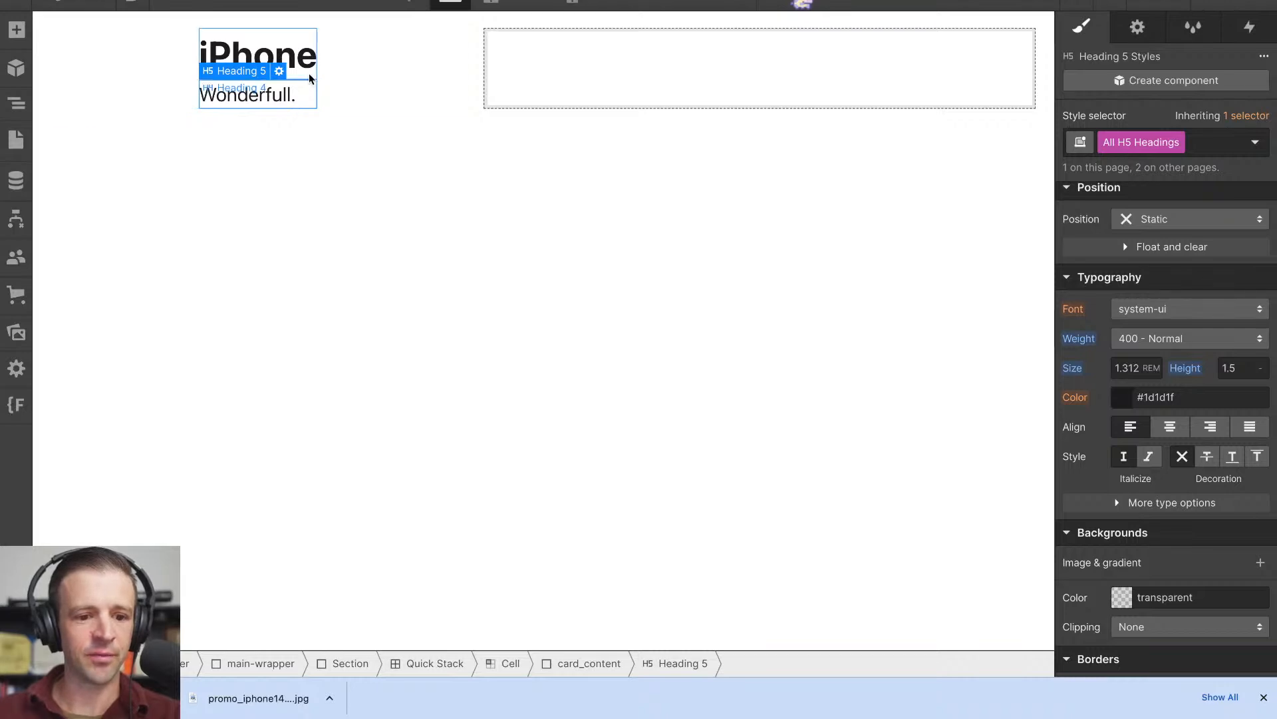
left_click(20, 101)
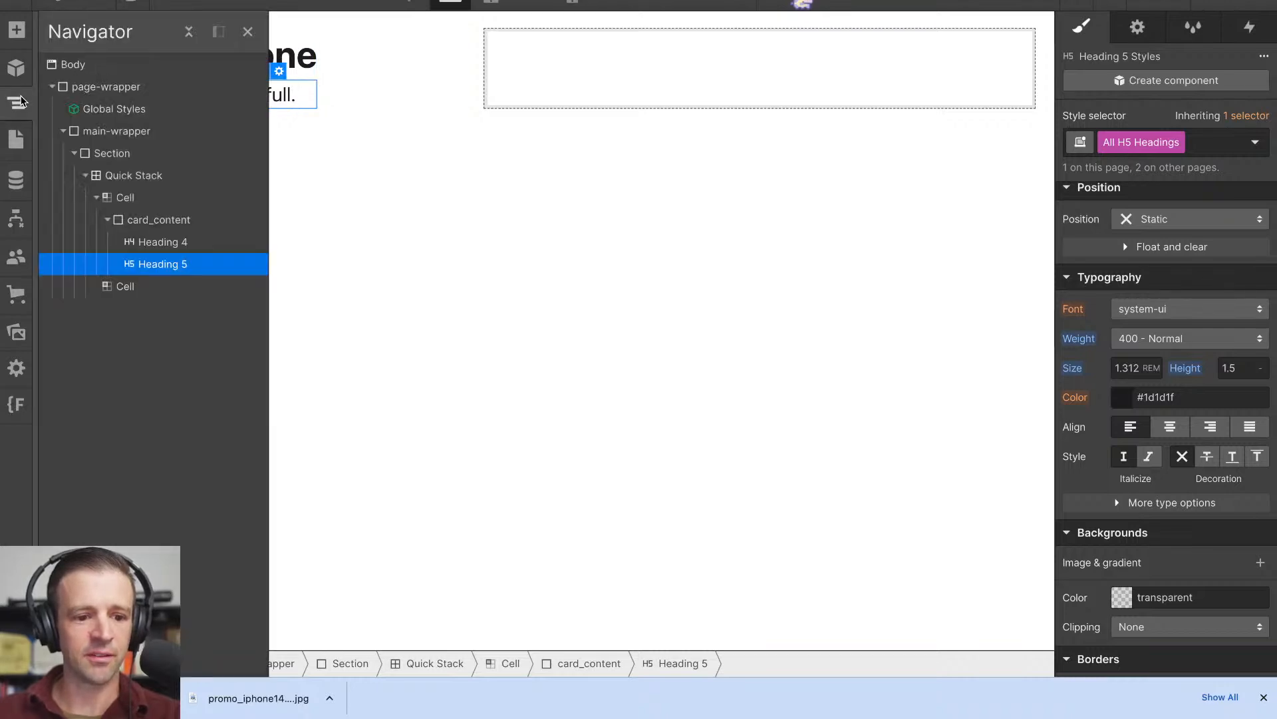
key("ctrl+Tab")
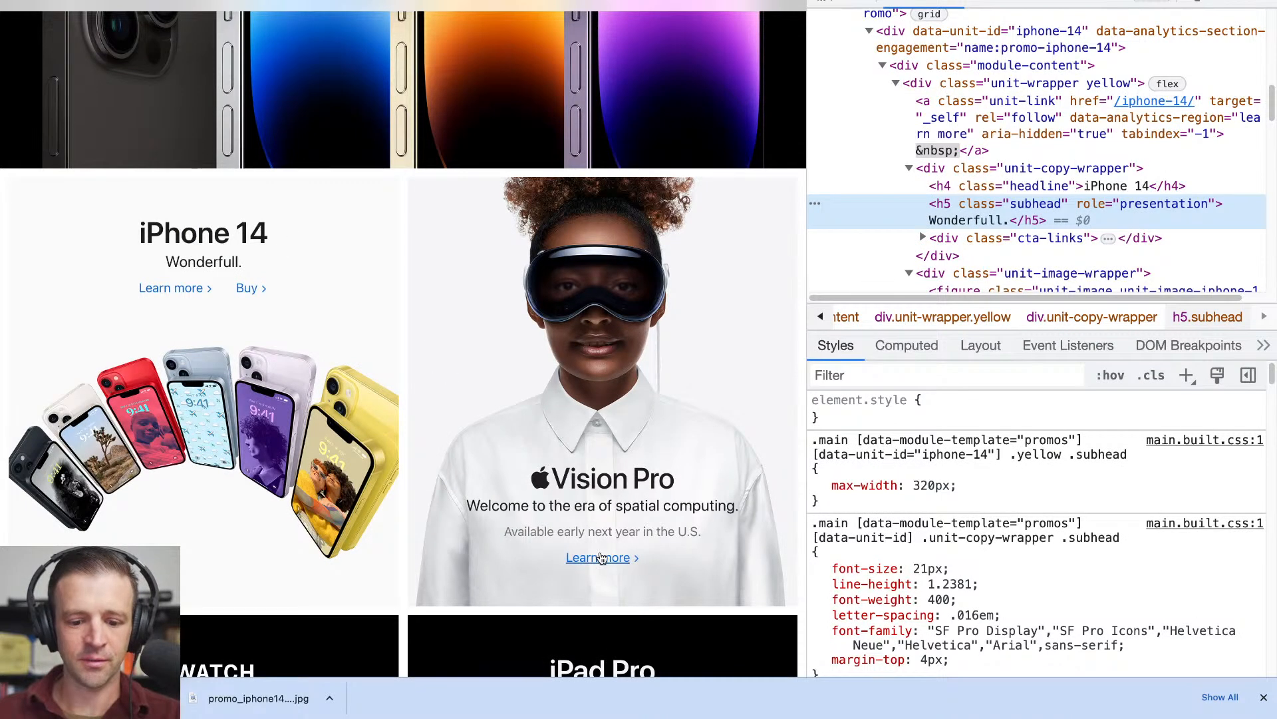
key("ctrl+shift+Tab")
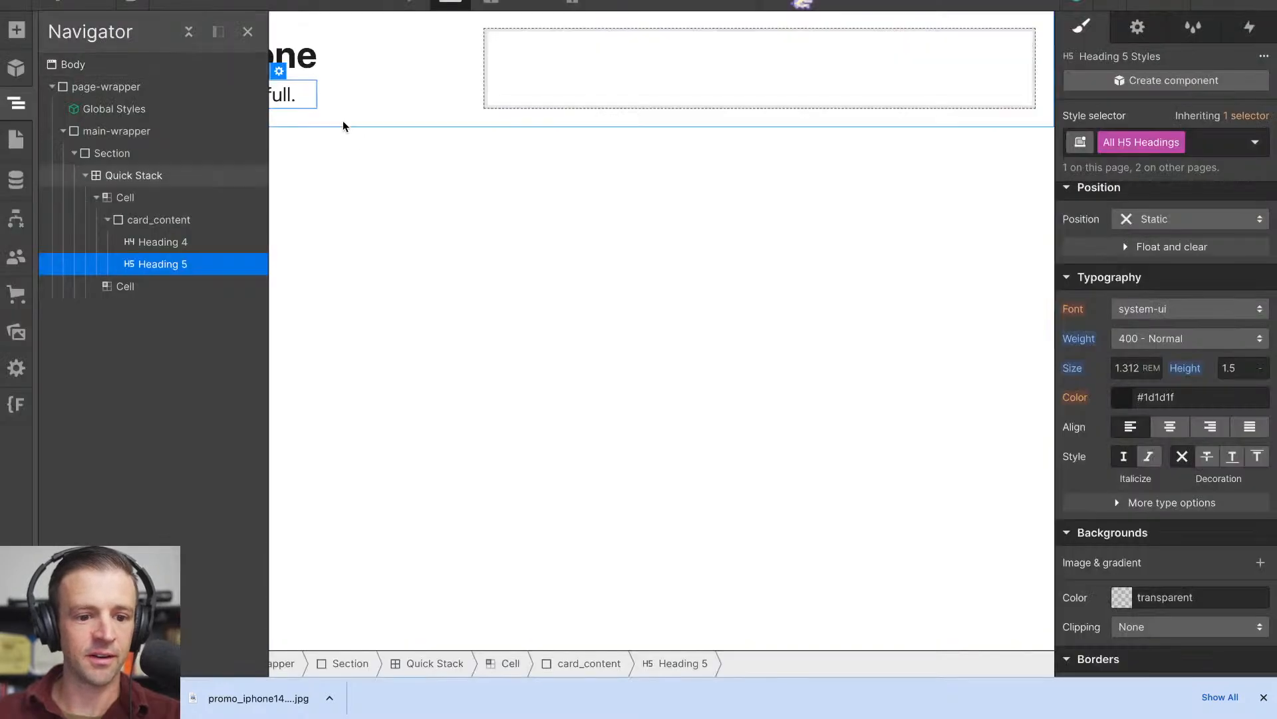
left_click(155, 217)
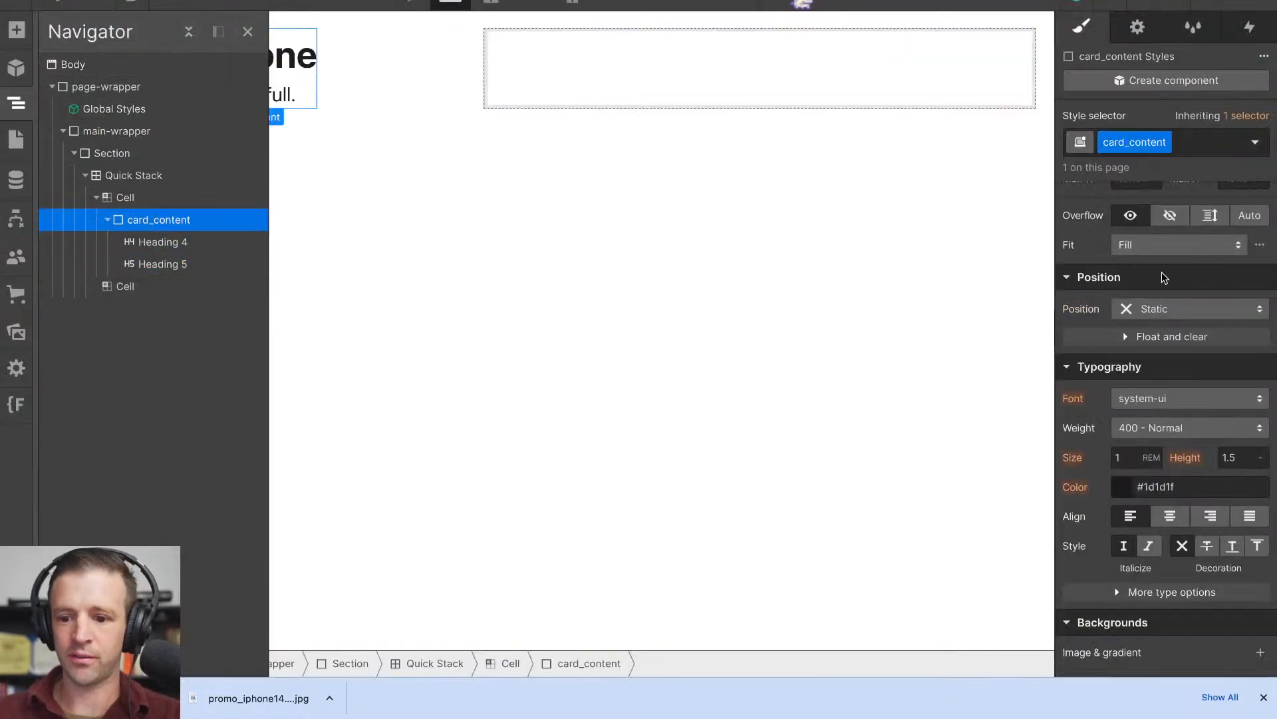
scroll(1163, 275, "up", 2)
scroll(1163, 275, "down", 3)
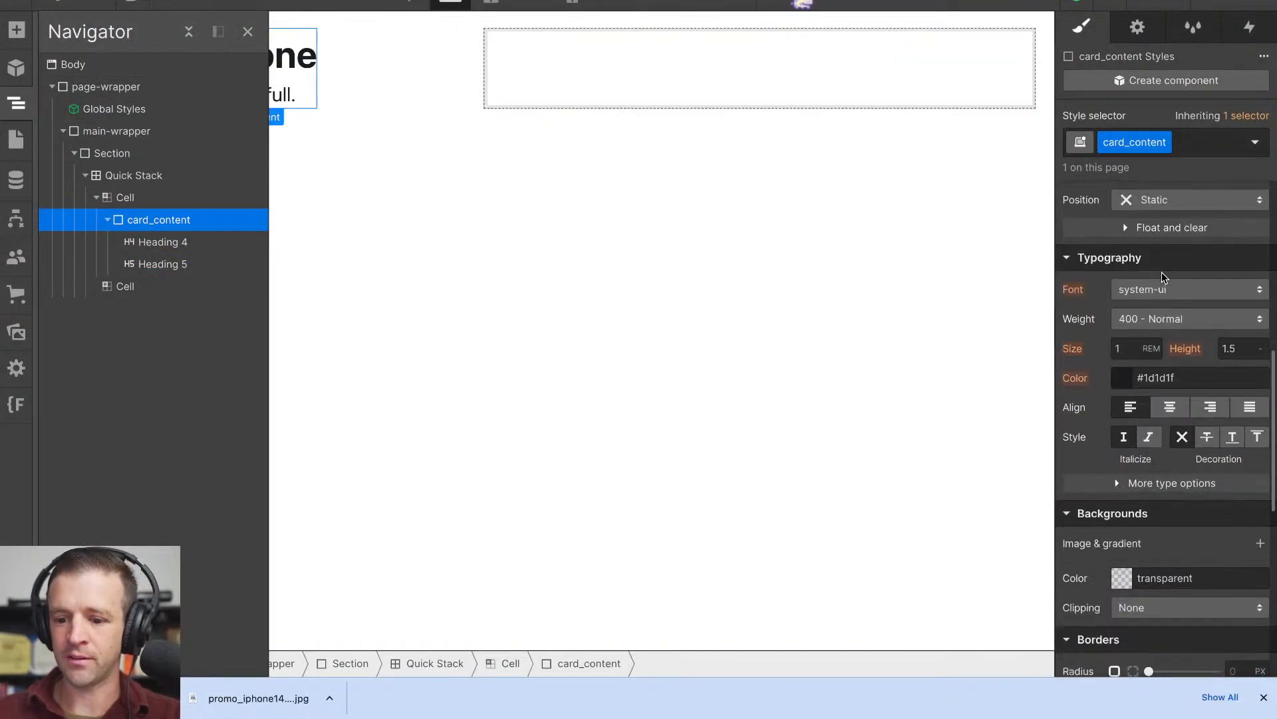
left_click(1170, 406)
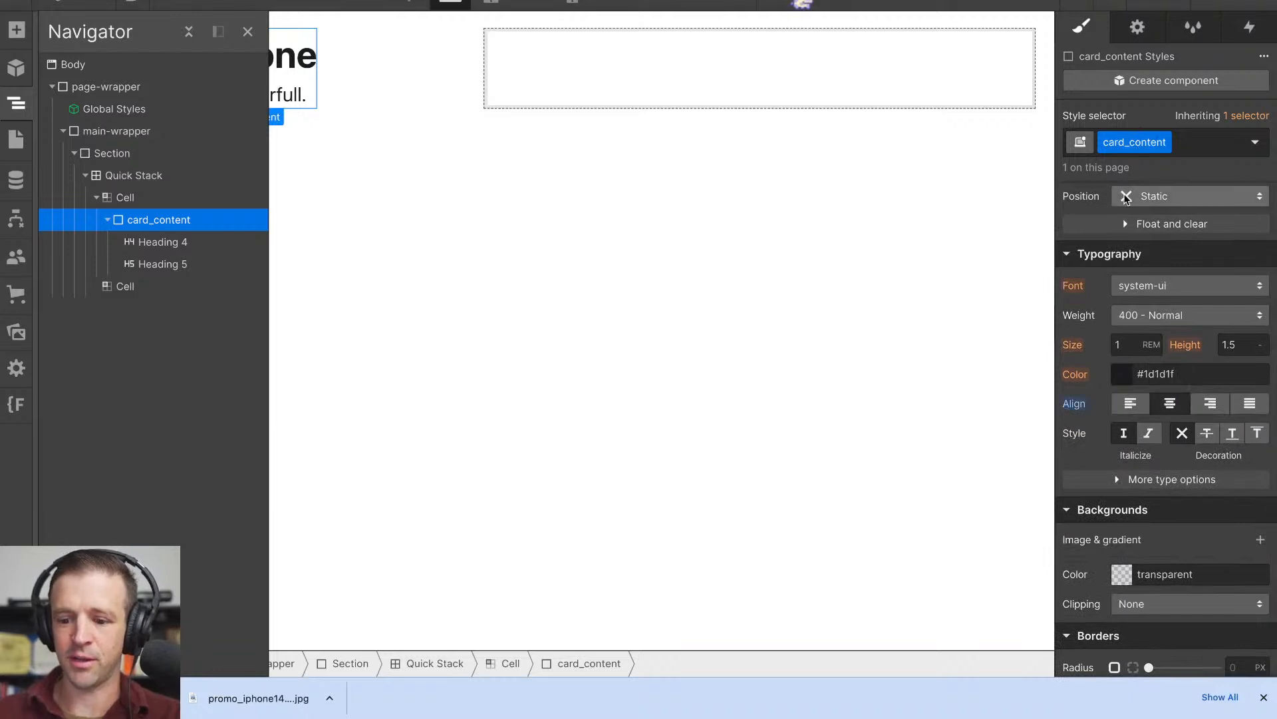
left_click(619, 214)
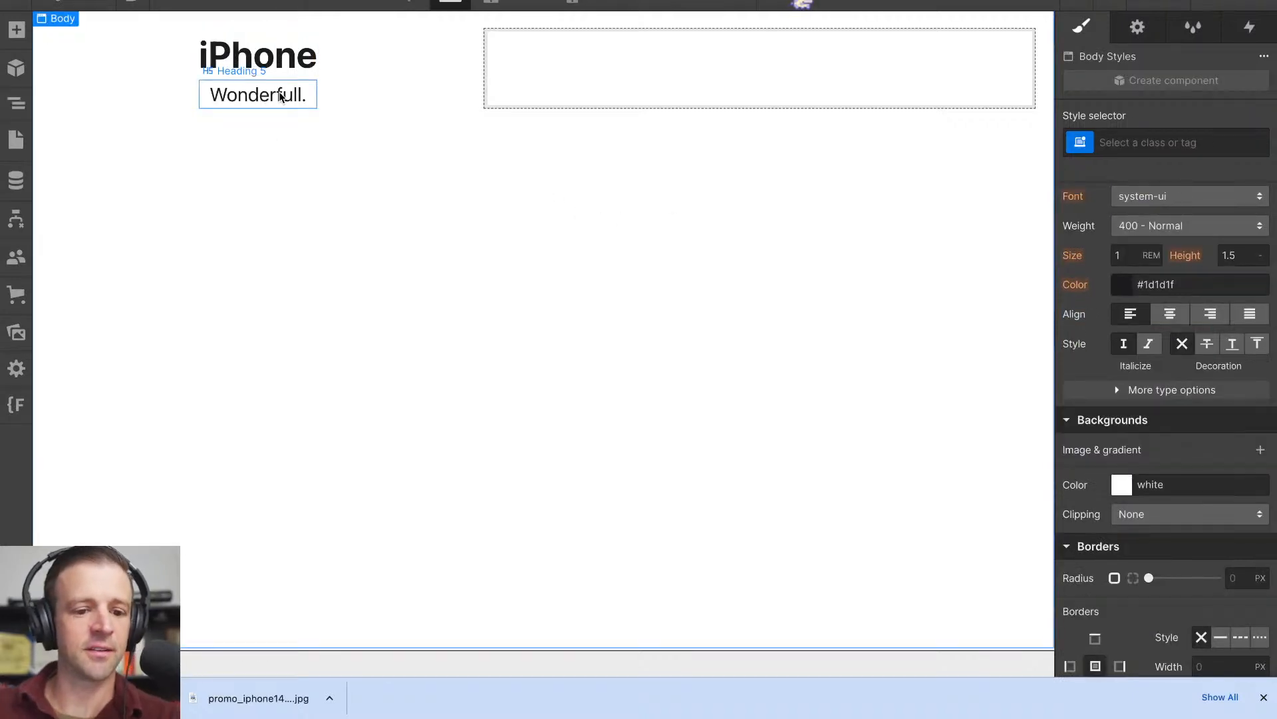
- Upload the downloaded Vision Pro and iPhone 14 promo images to the site's assets
left_click(379, 99)
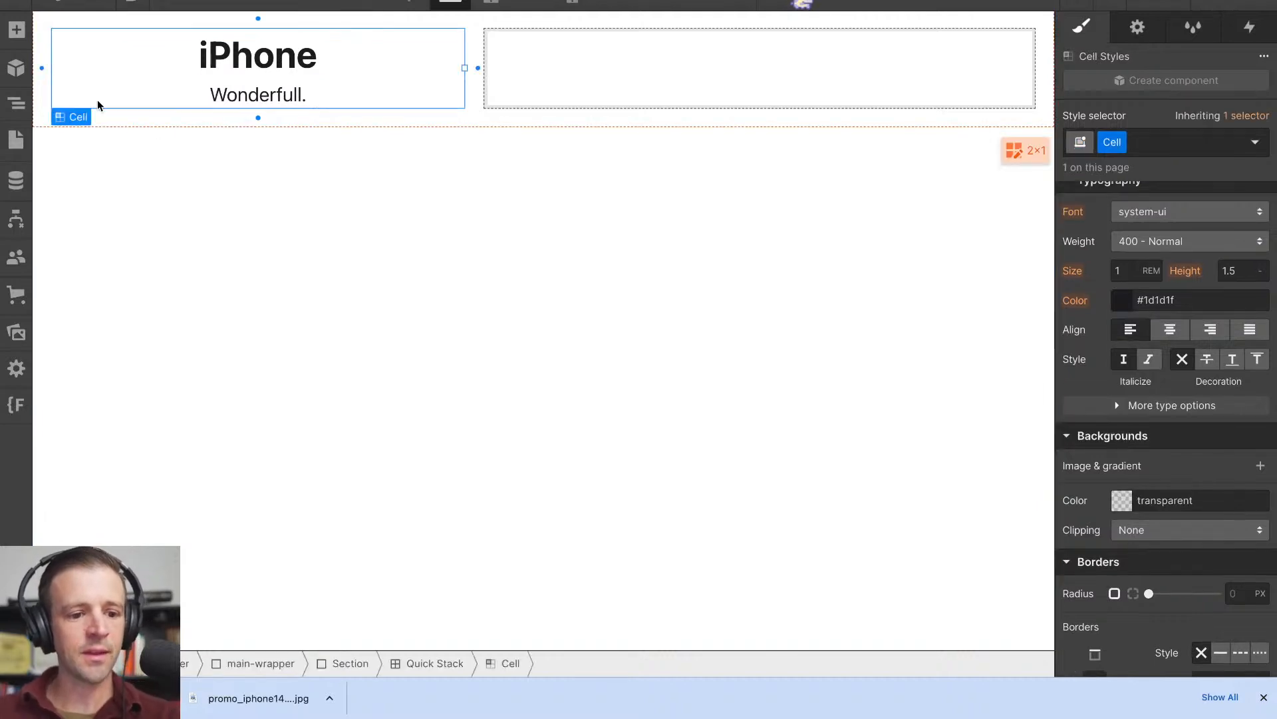
left_click(16, 331)
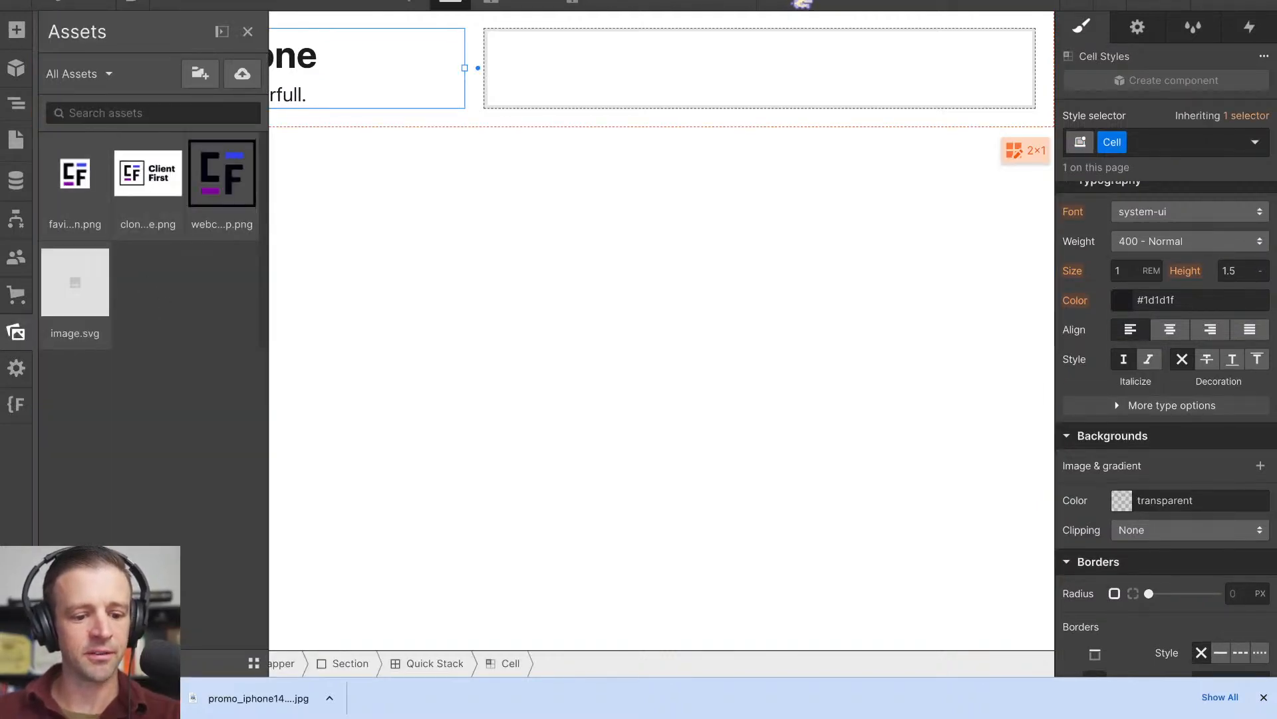
left_click(973, 684)
left_click_drag(542, 115, 167, 372)
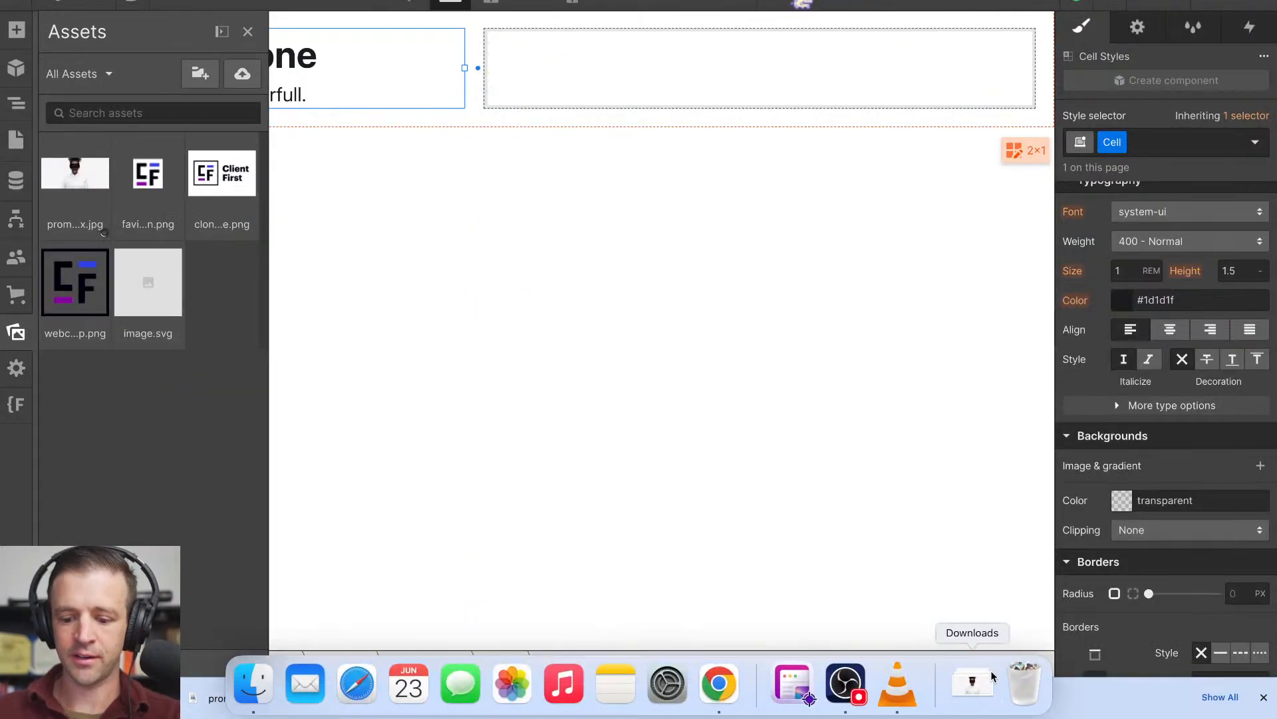
left_click(994, 683)
left_click_drag(625, 118, 232, 357)
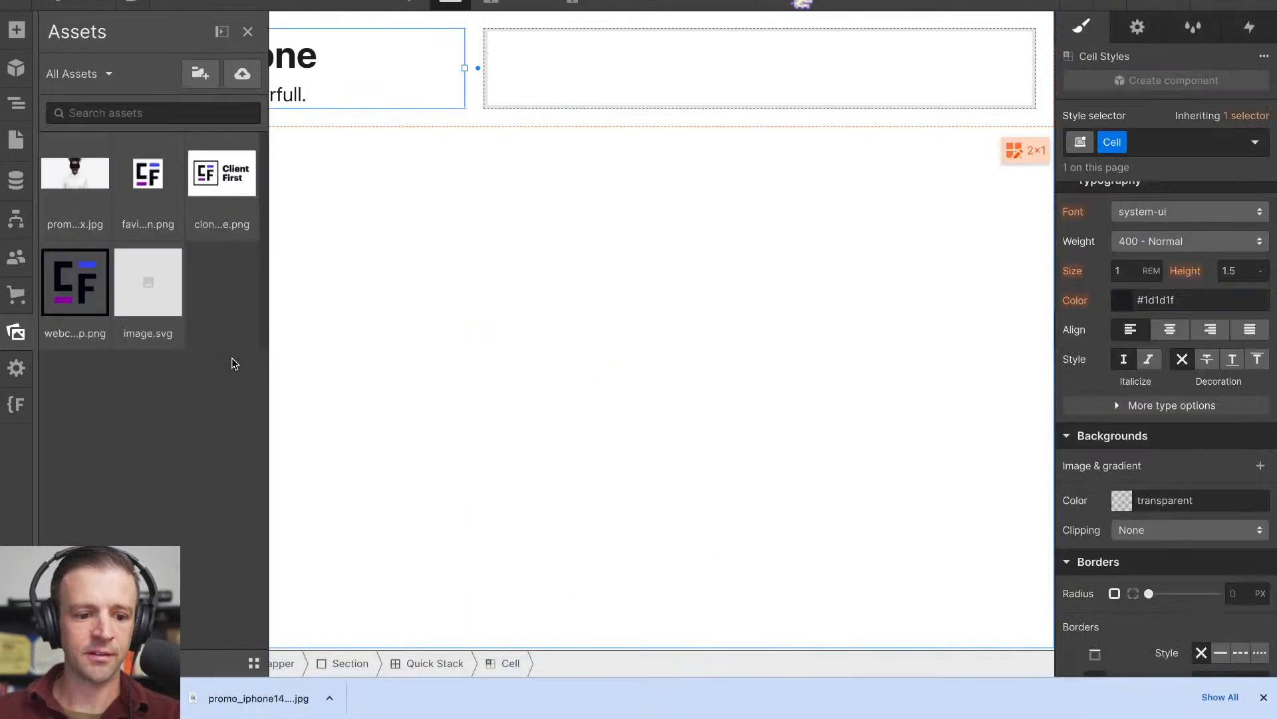
left_click(247, 30)
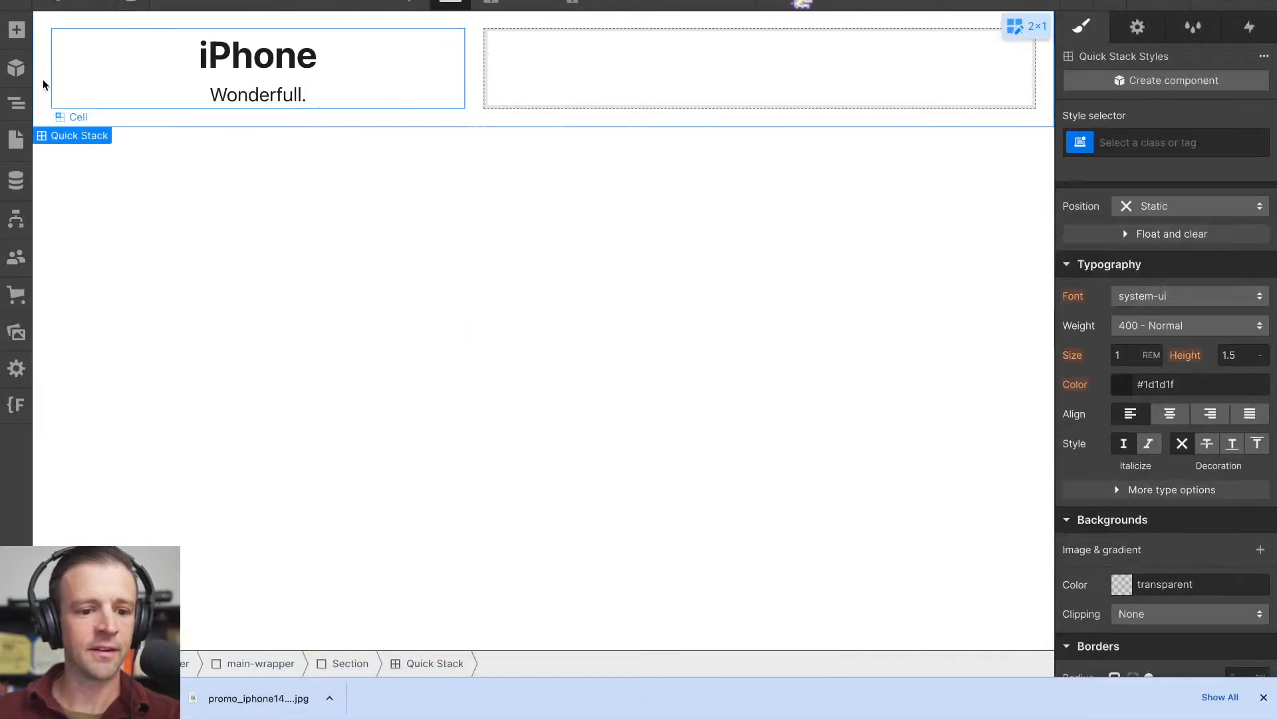
- Add a div block above card_content in the first cell and give it the class "card_image-wrap"
left_click(17, 29)
left_click_drag(77, 333, 120, 234)
left_click(107, 242)
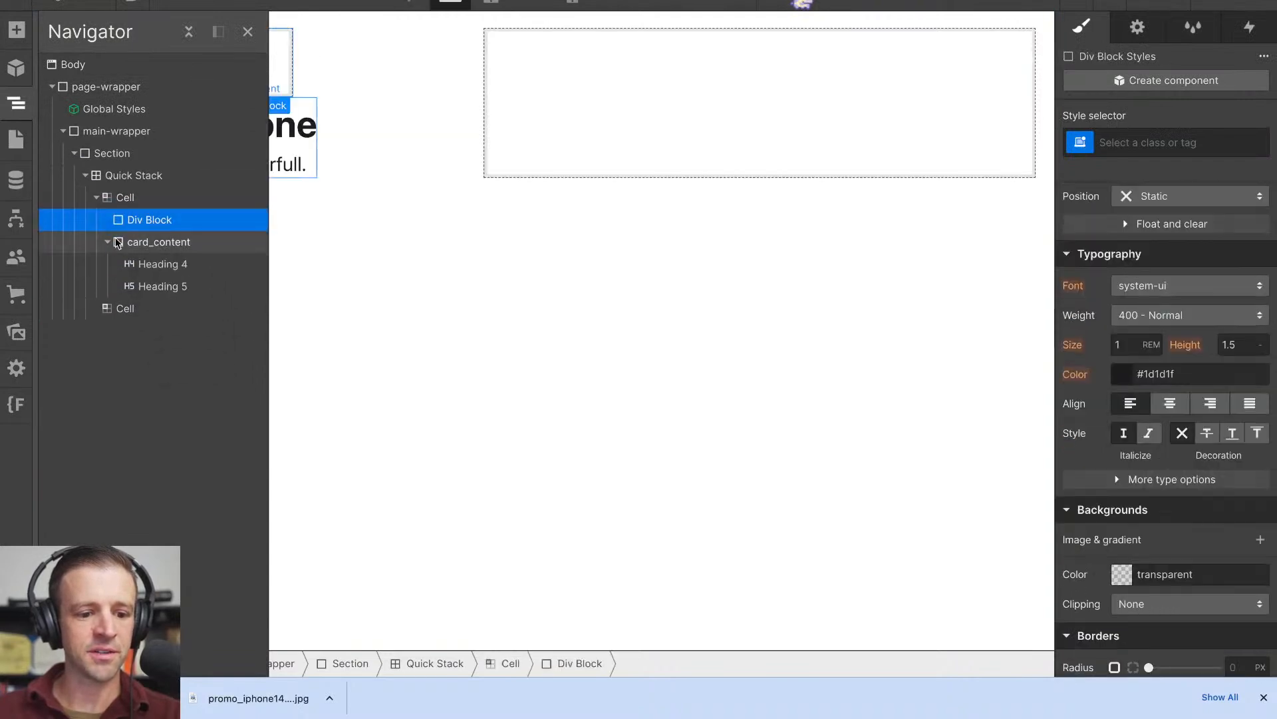
left_click(1128, 148)
type("card_image-wra")
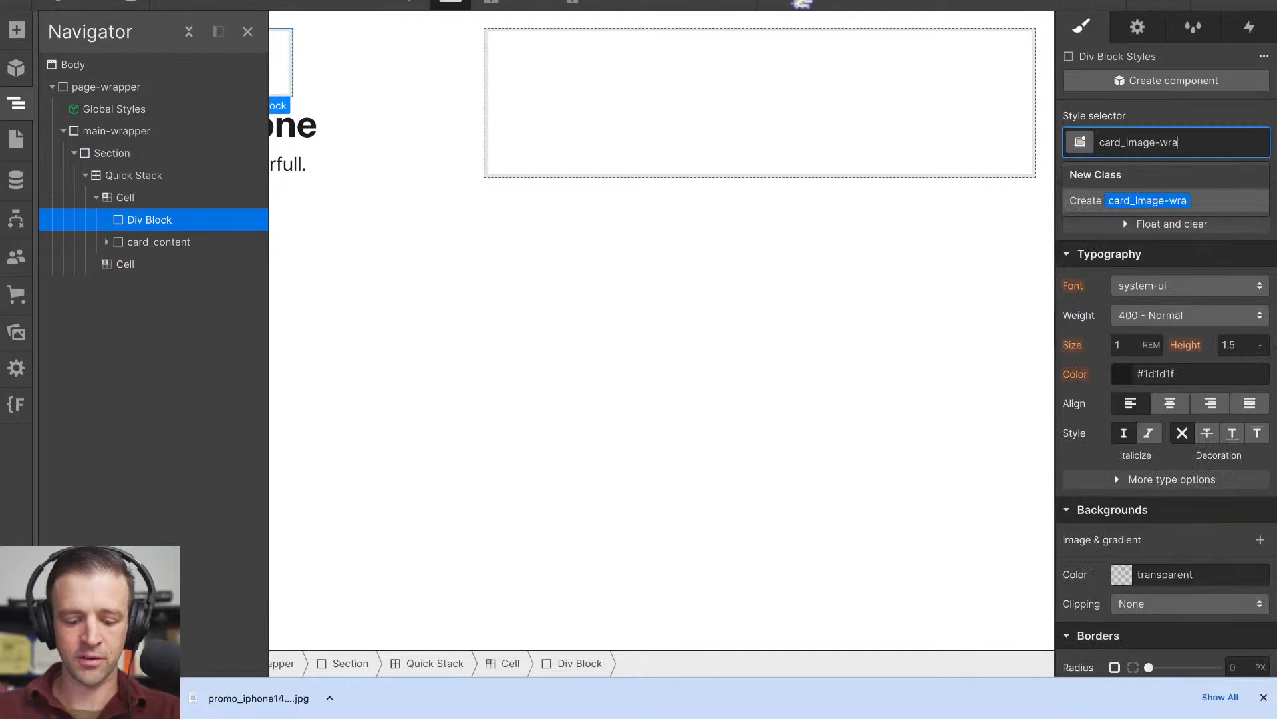
type("p")
key("Return")
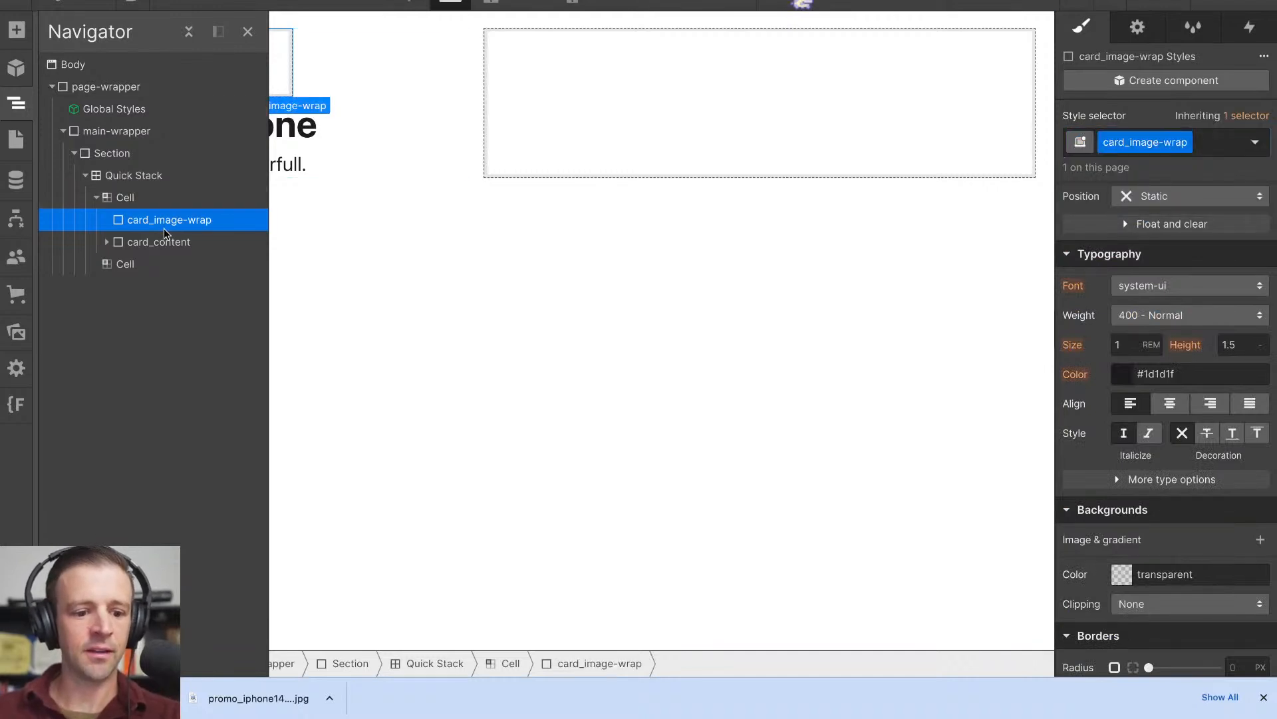
- Nest a div block inside card_image-wrap and give it the class "card_image"
key("ctrl+e")
type("di")
key("Return")
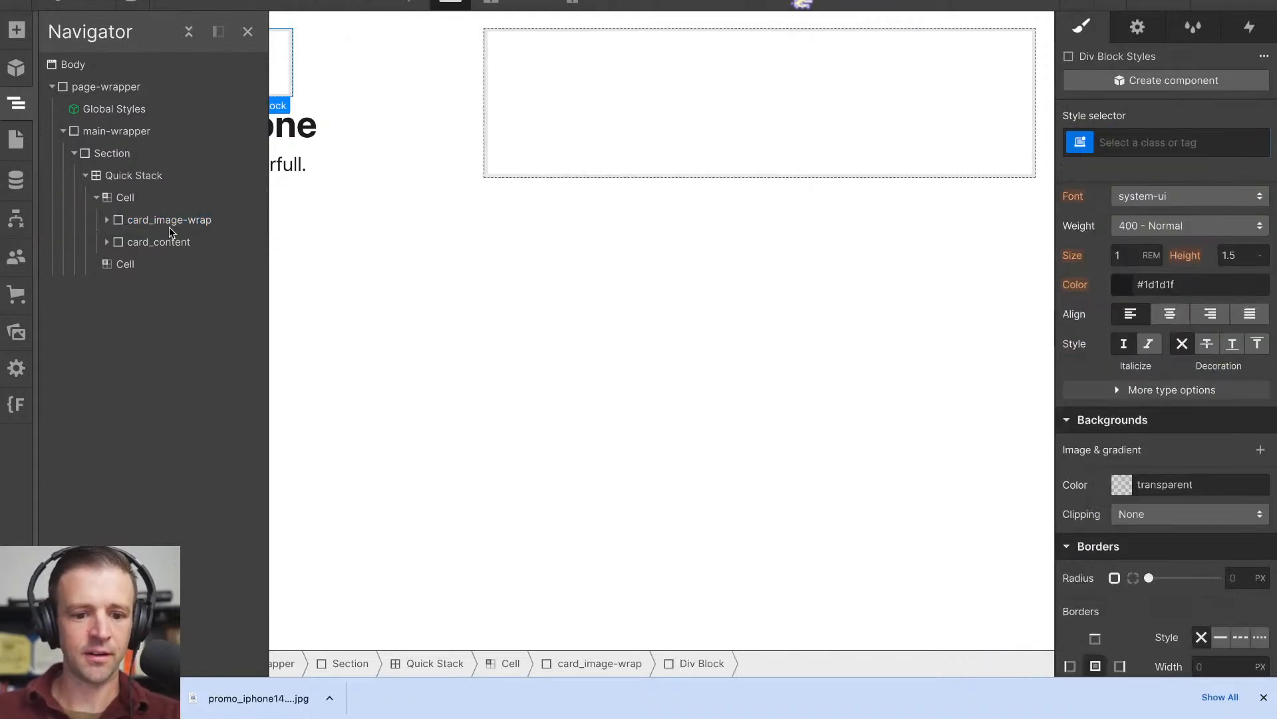
key("ctrl+Return")
type("card_image")
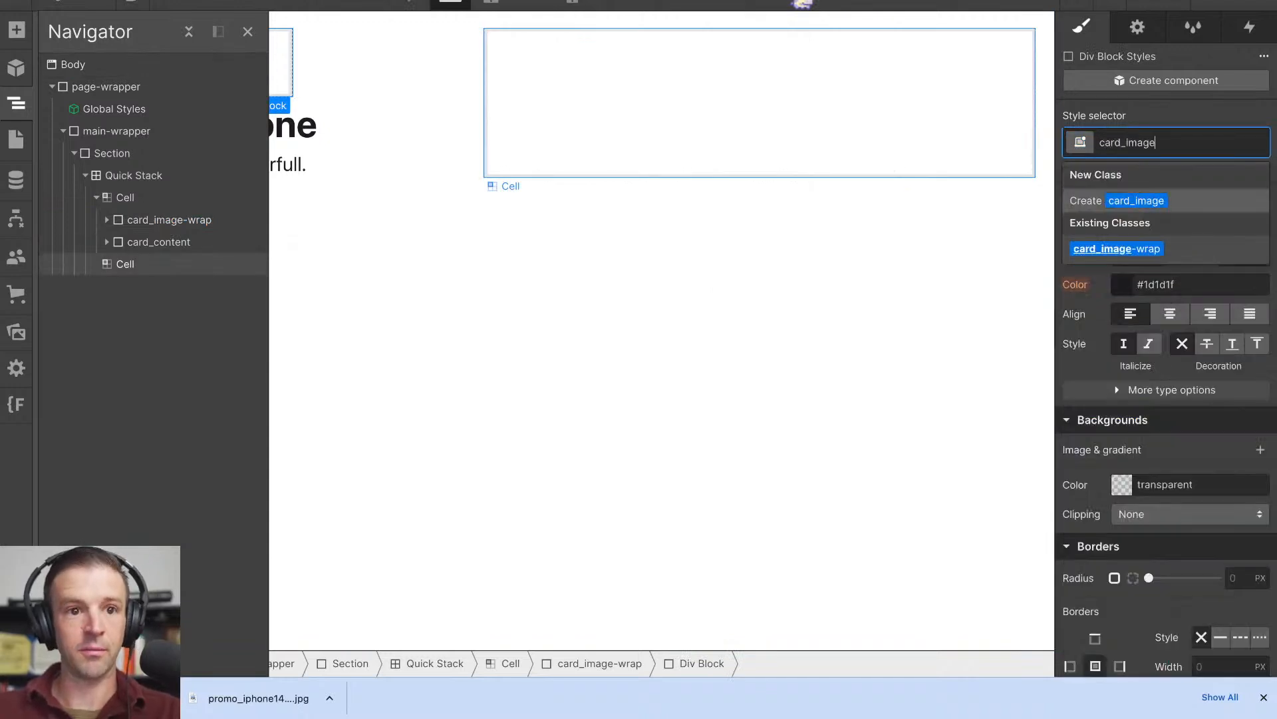
key("Return")
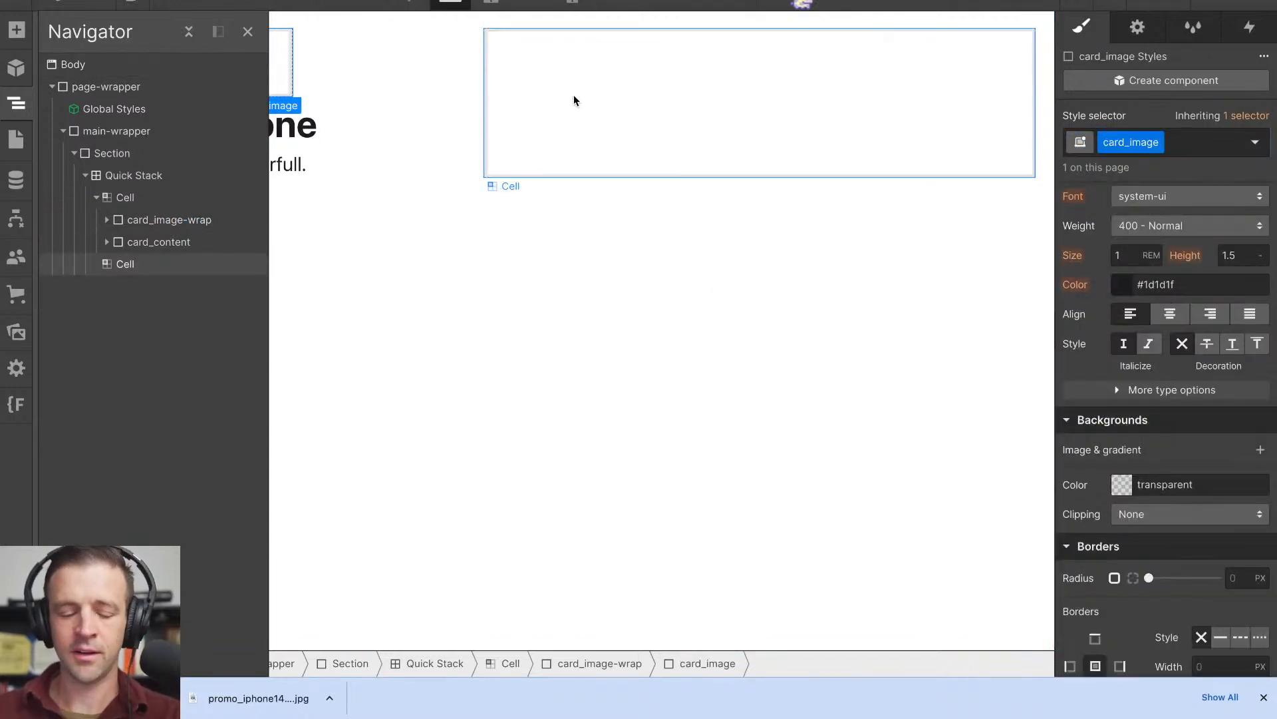
left_click(108, 220)
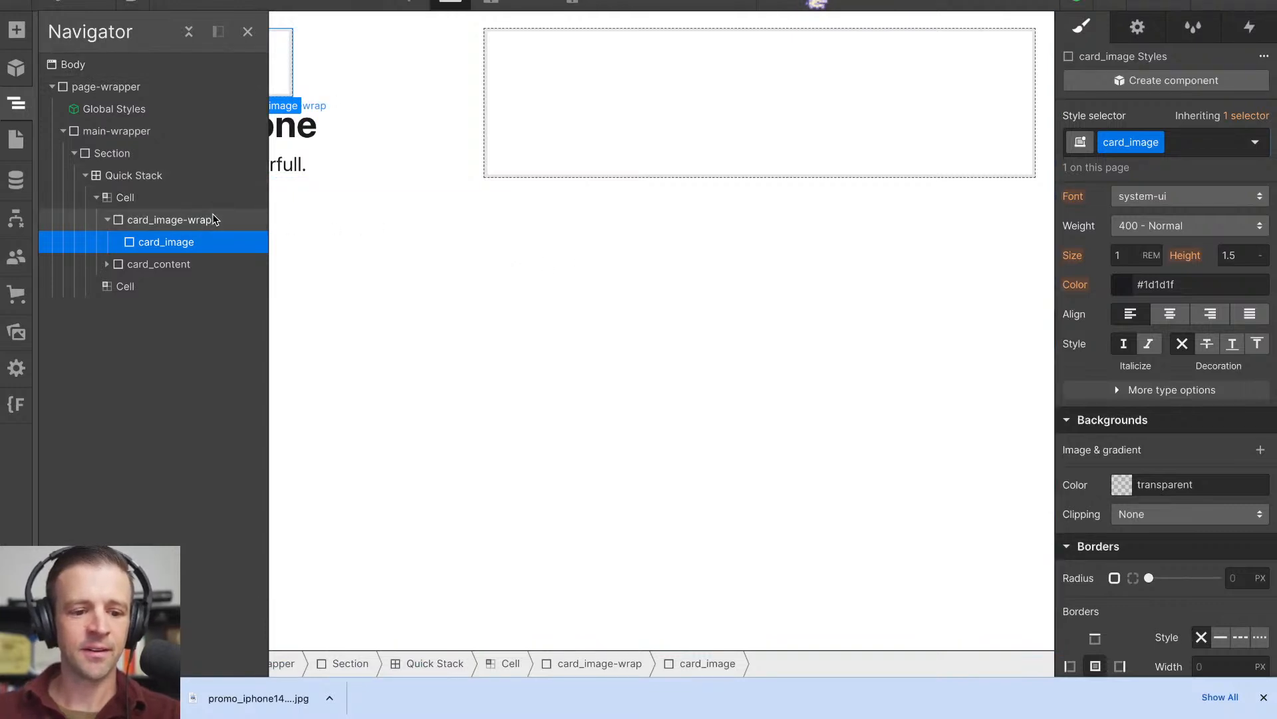
- Give card_image the promo_iphone14_yellow background image with its size set to Cover
scroll(1156, 188, "down", 4)
scroll(1155, 188, "up", 2)
left_click(1260, 273)
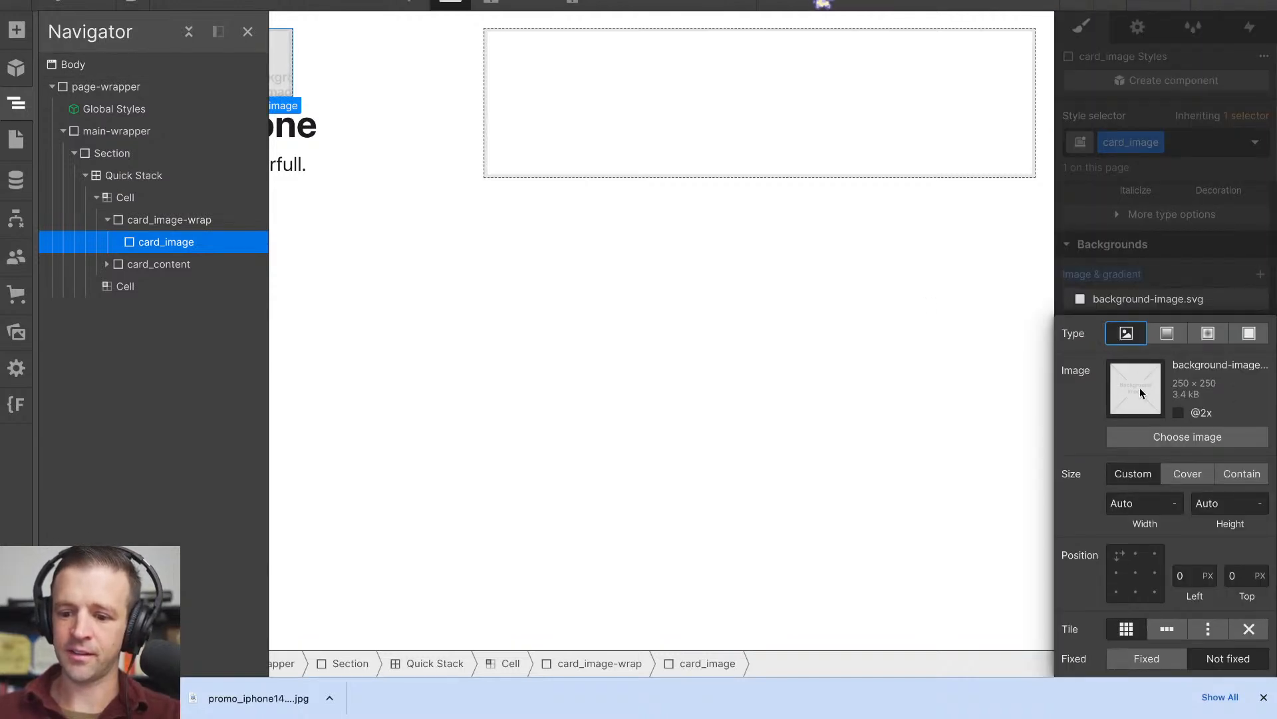
left_click(1158, 439)
left_click(64, 183)
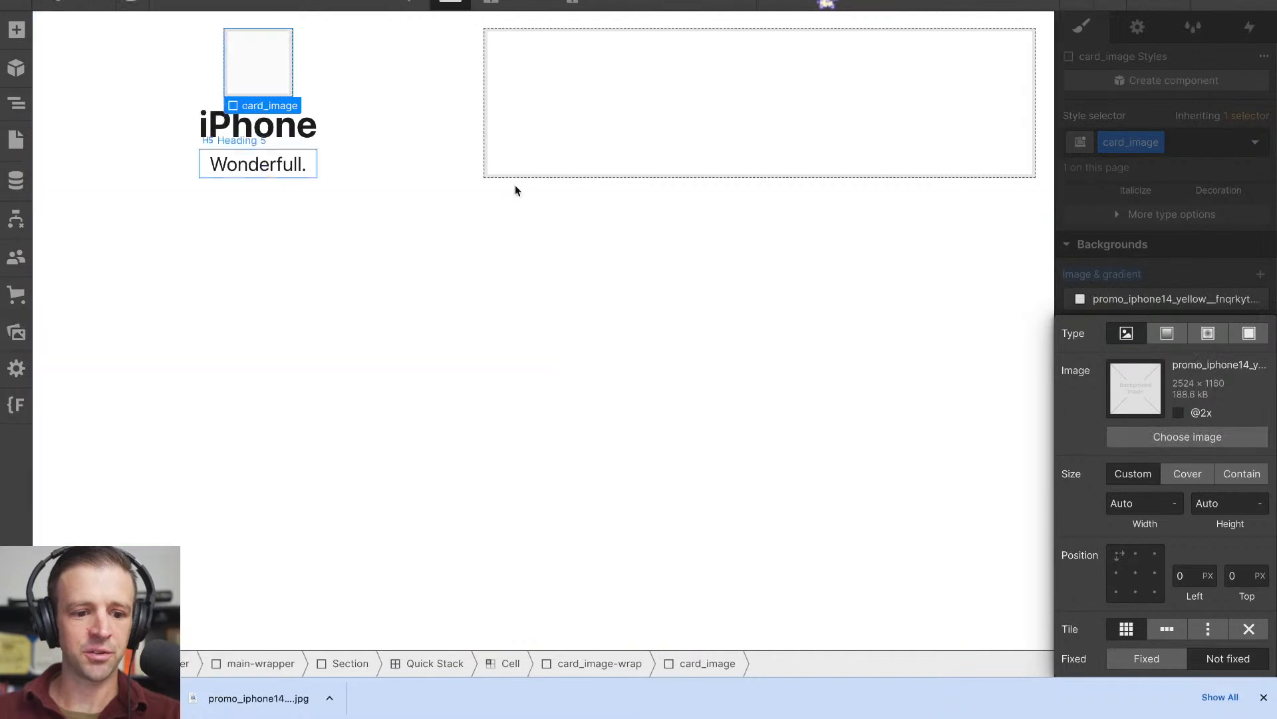
left_click(1184, 475)
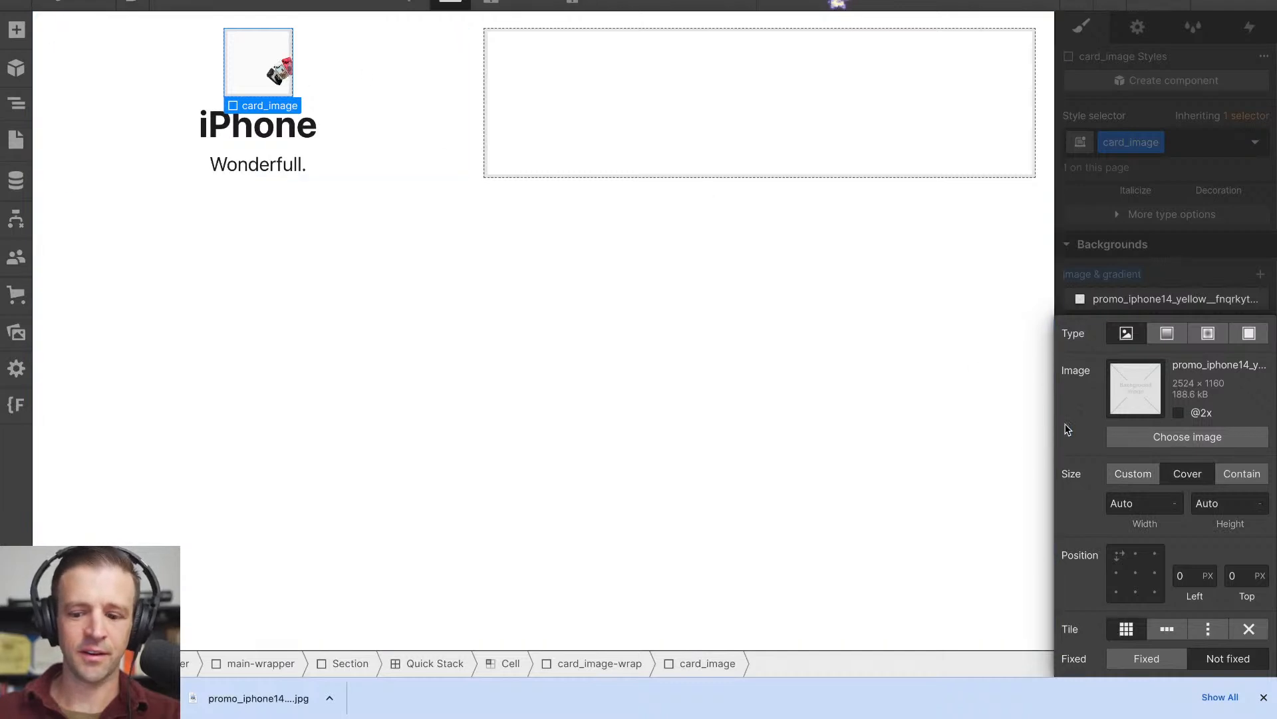
left_click(1173, 246)
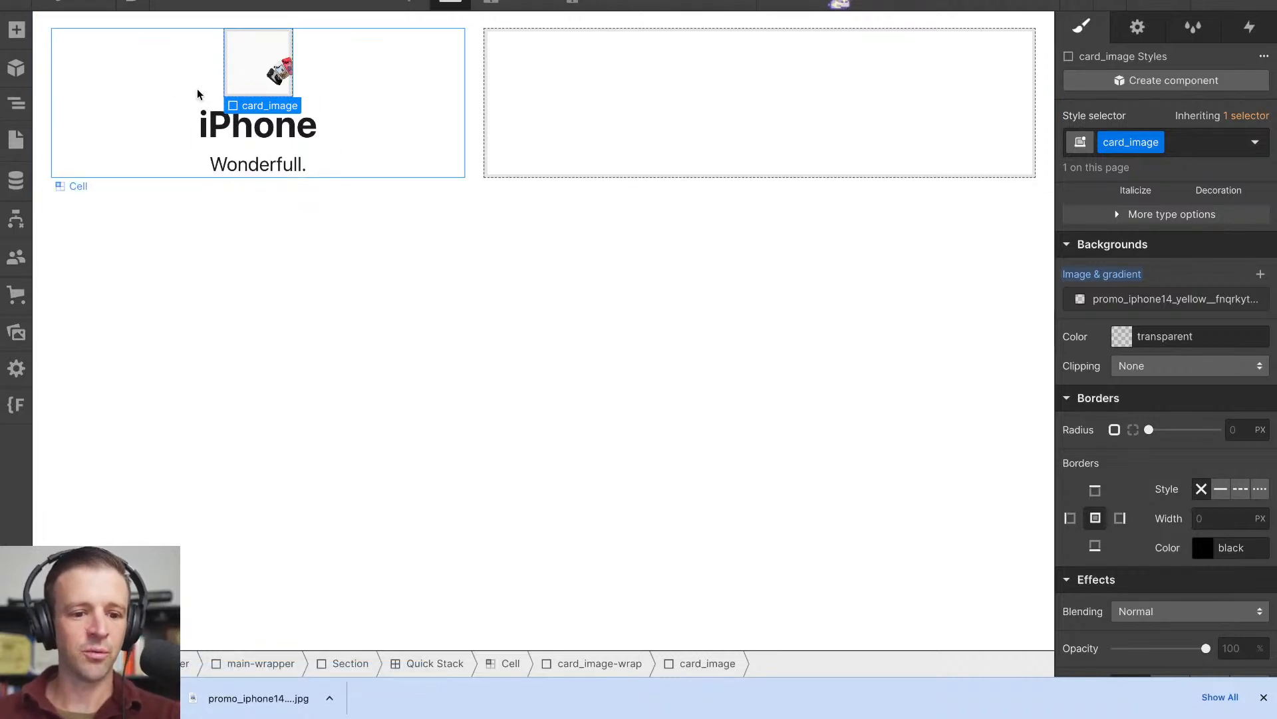
- Try to position card_image as Absolute with 0% offsets on all four sides
scroll(1146, 276, "up", 5)
scroll(1146, 276, "up", 2)
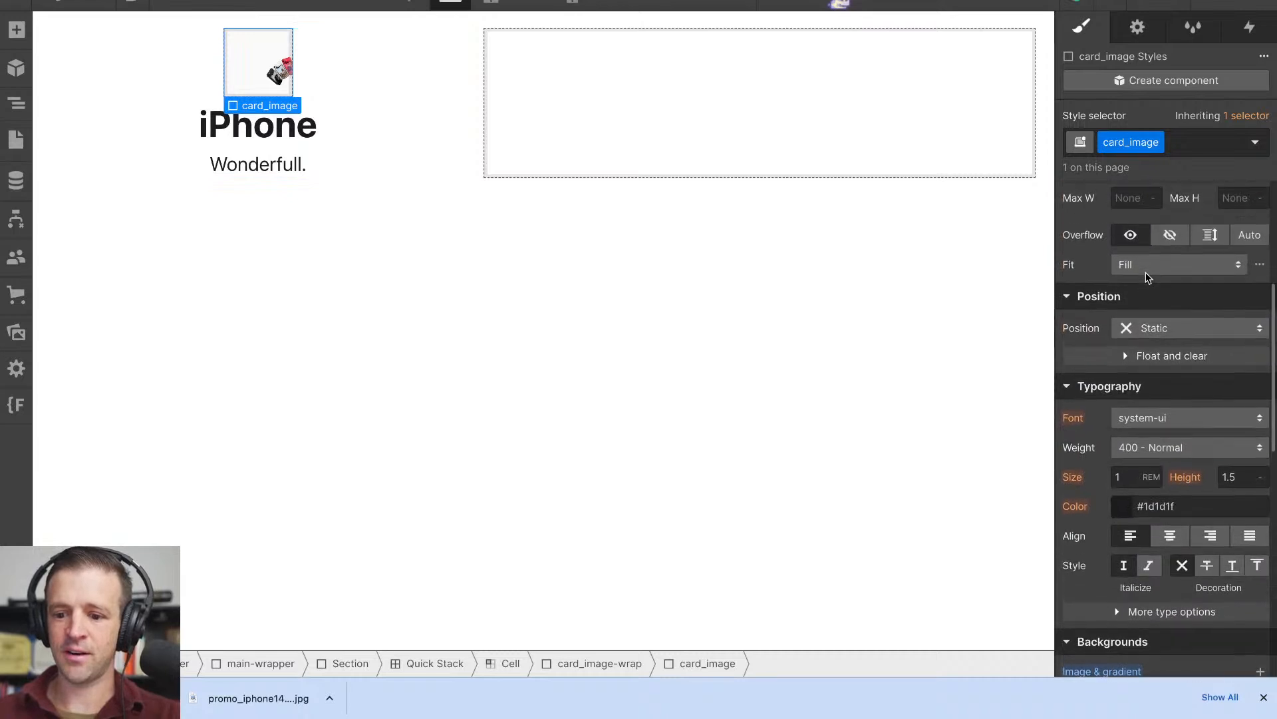
left_click(1147, 330)
left_click(1148, 372)
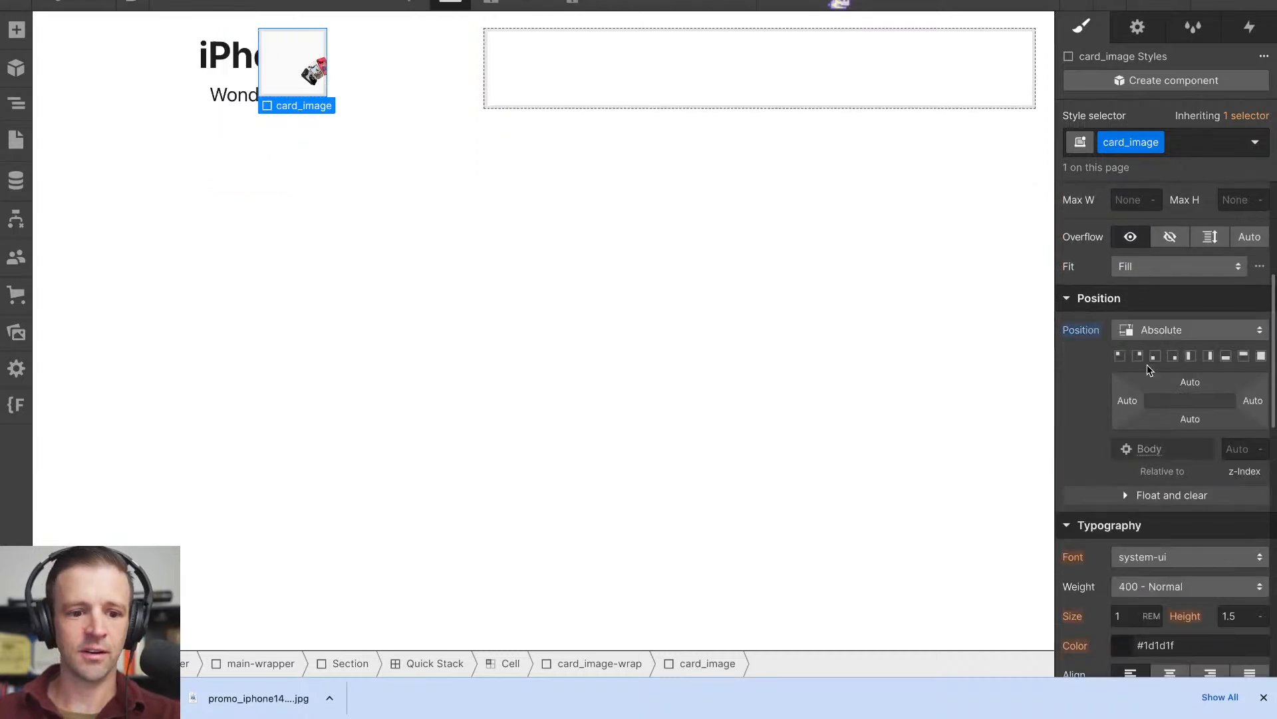
left_click(1262, 355)
- Review the cell, card_content and card_image-wrap styles and reset card_image's position to Static
left_click(16, 103)
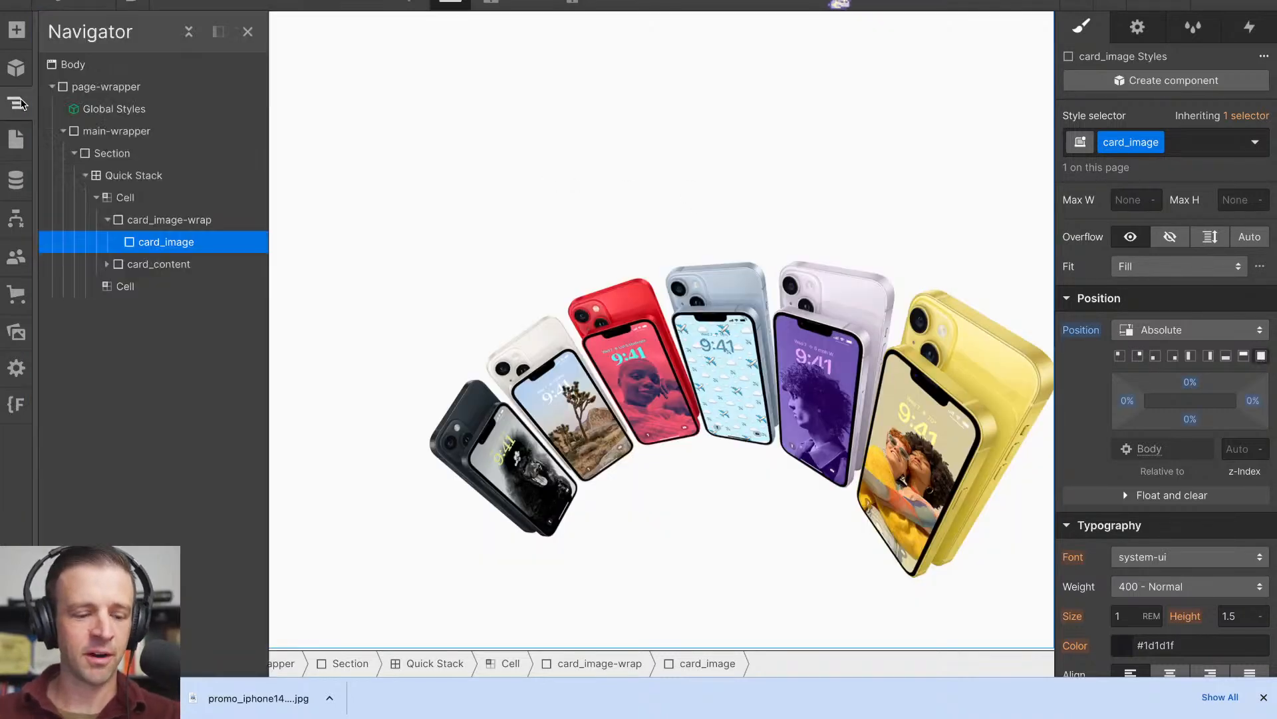
left_click(126, 197)
scroll(1165, 375, "up", 5)
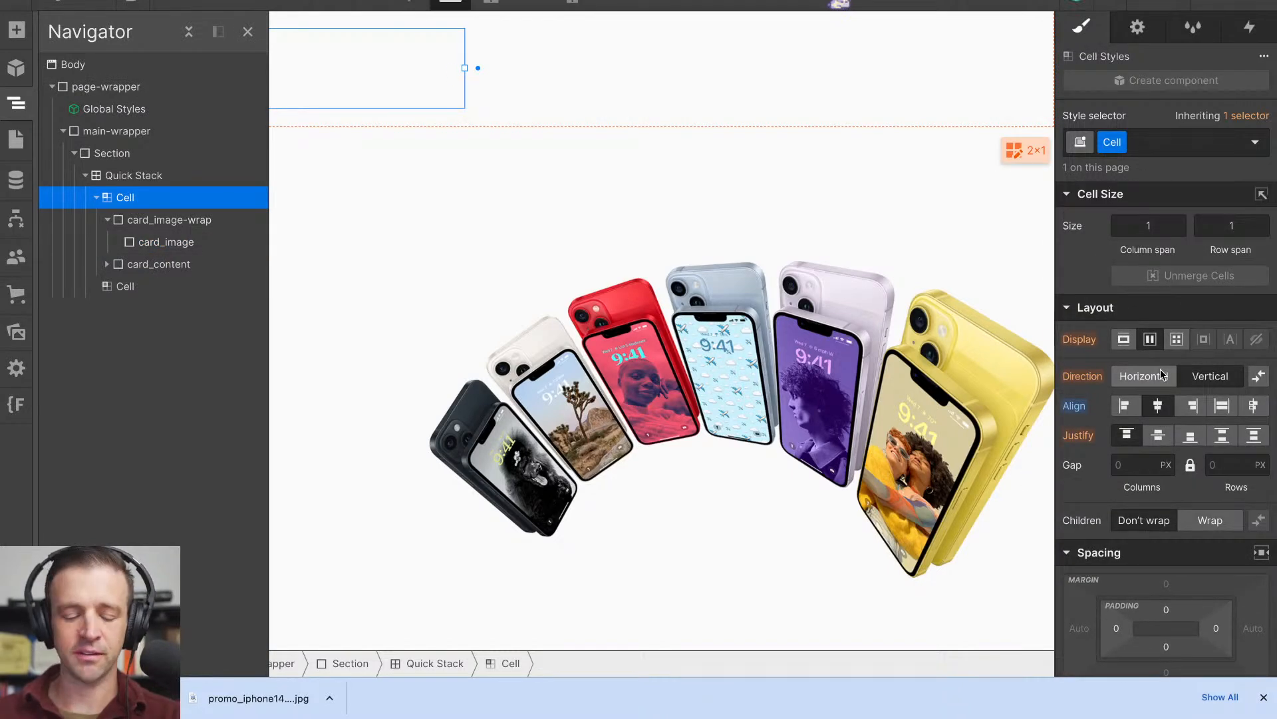
left_click(165, 267)
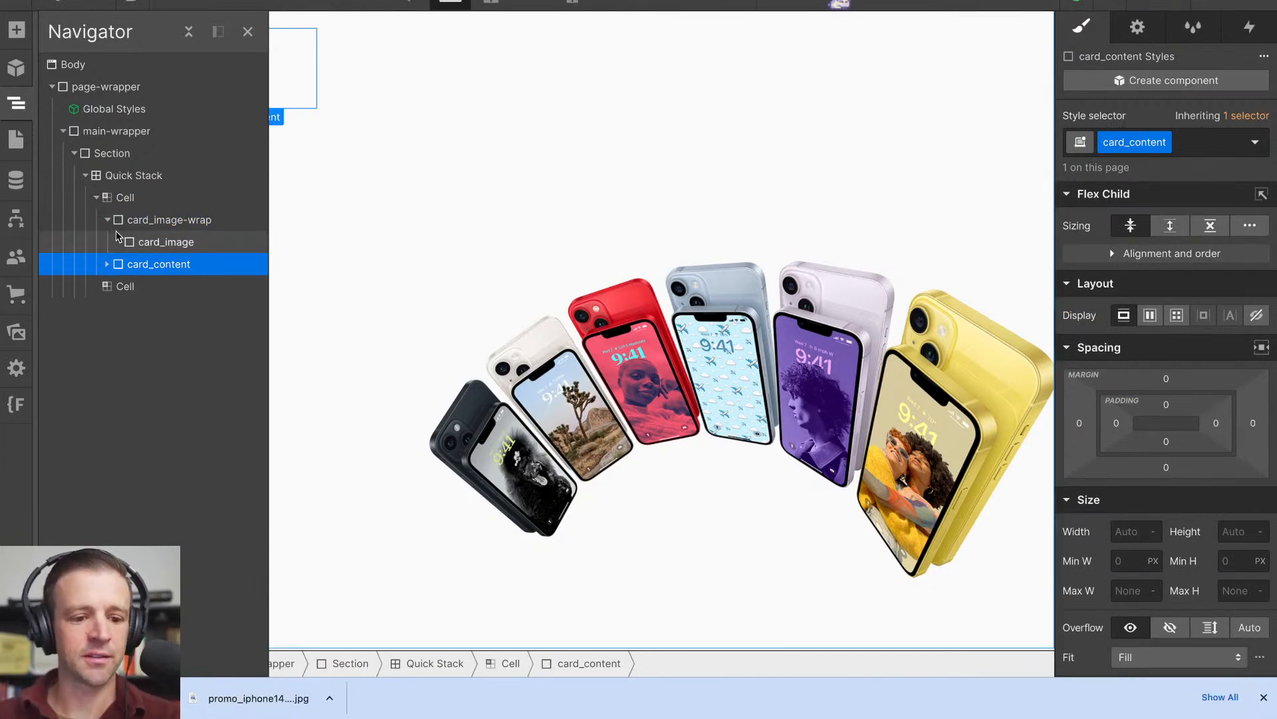
left_click(140, 225)
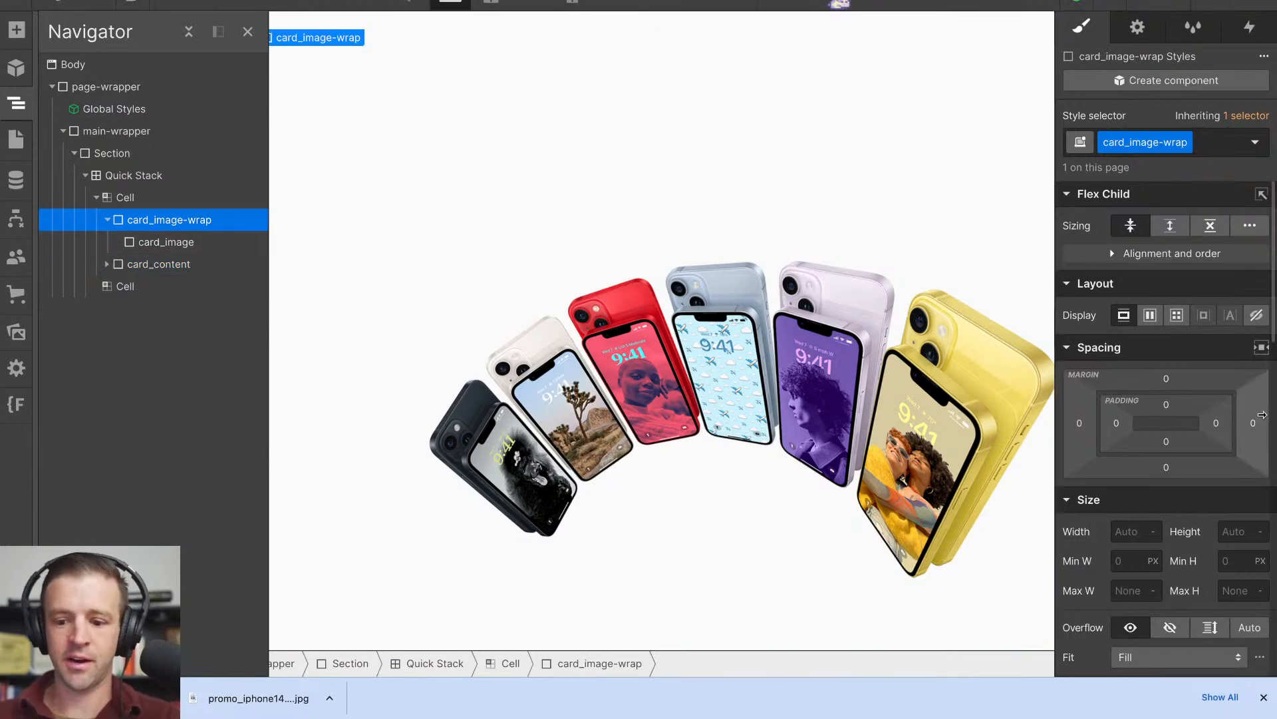
scroll(1248, 467, "down", 3)
scroll(1248, 468, "up", 1)
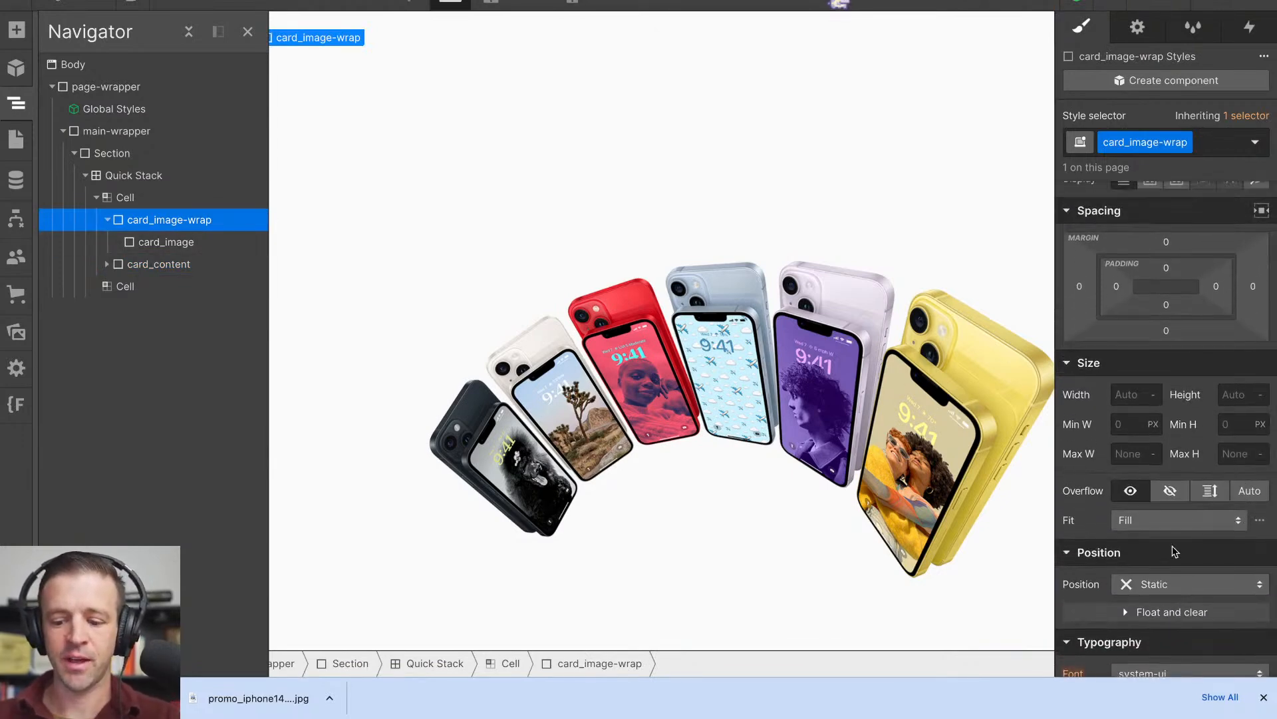
left_click(180, 243)
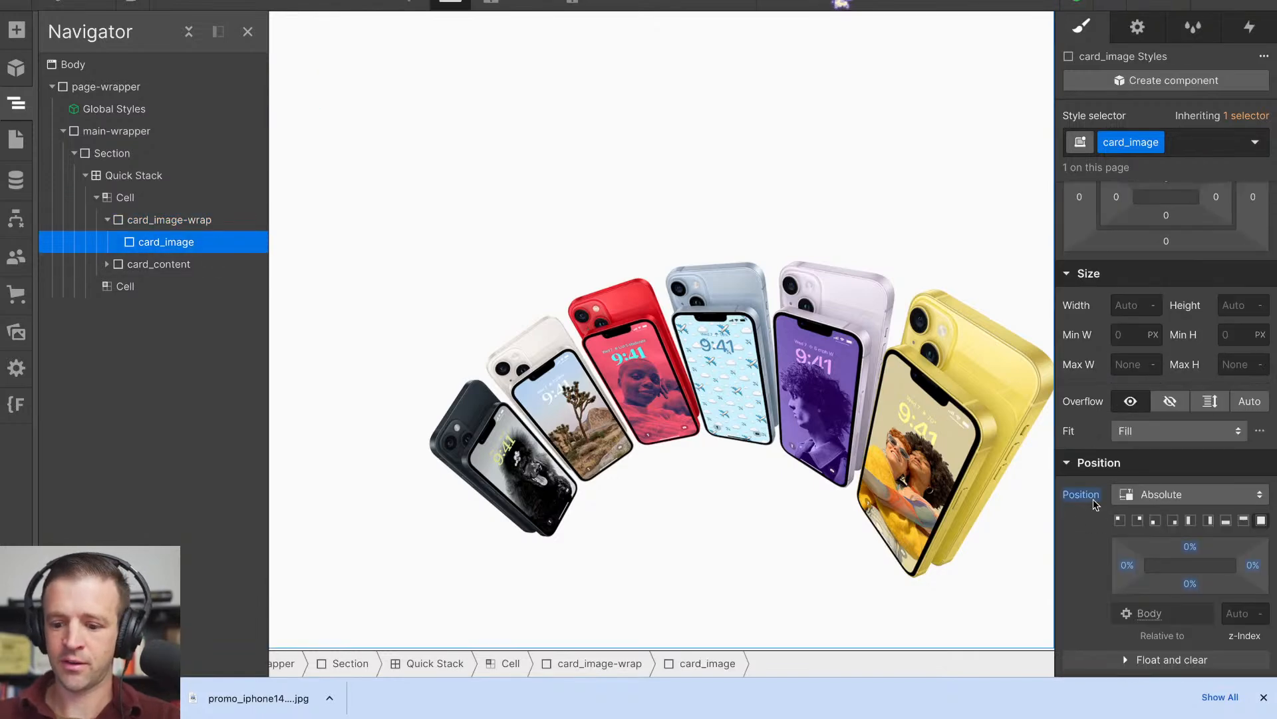
left_click(1127, 492)
scroll(1171, 500, "down", 2)
scroll(1171, 500, "up", 4)
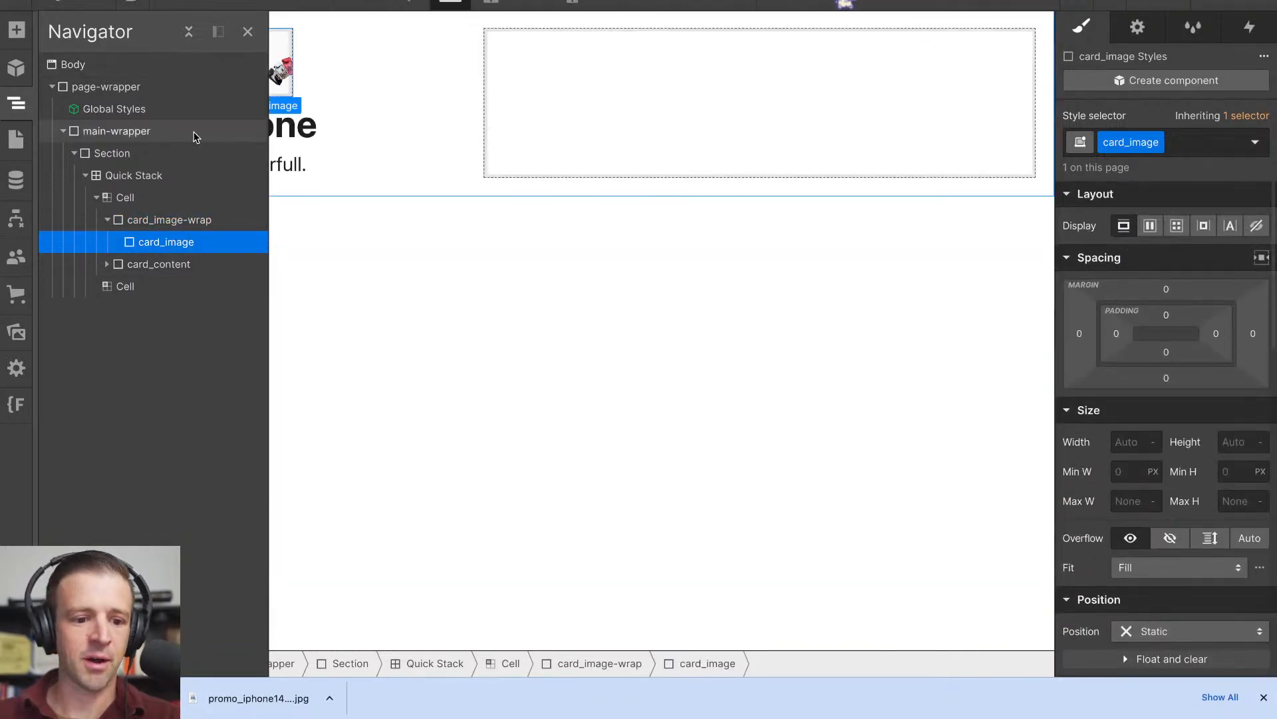
- Wrap card_image-wrap in a new div block and give that block the class "card_wrap"
left_click(117, 219)
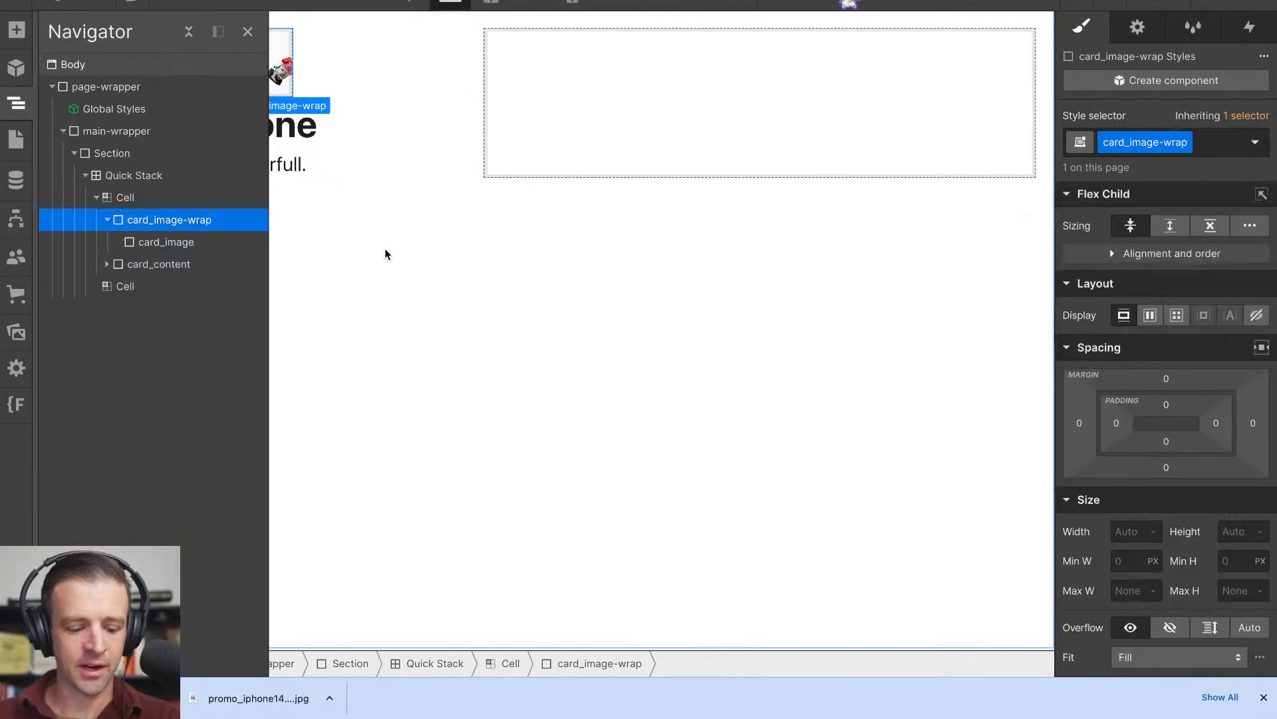
key("ctrl+alt+g")
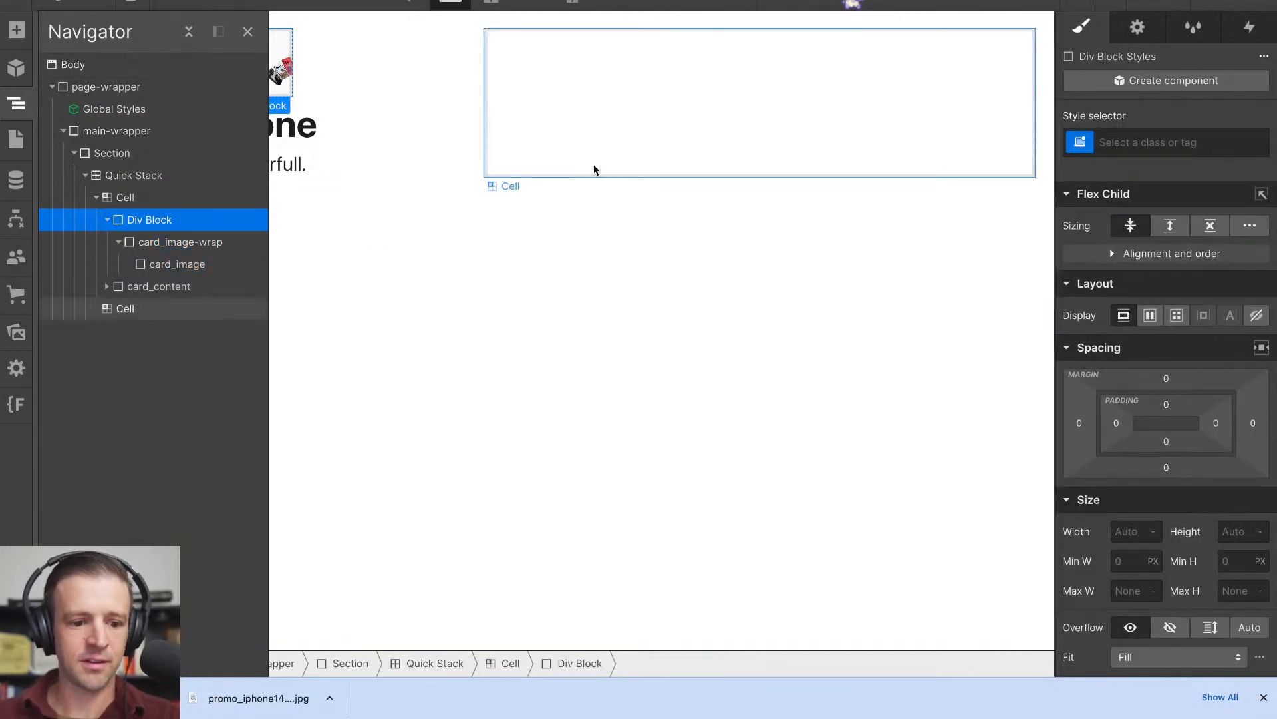
key("ctrl+Return")
type("realtive")
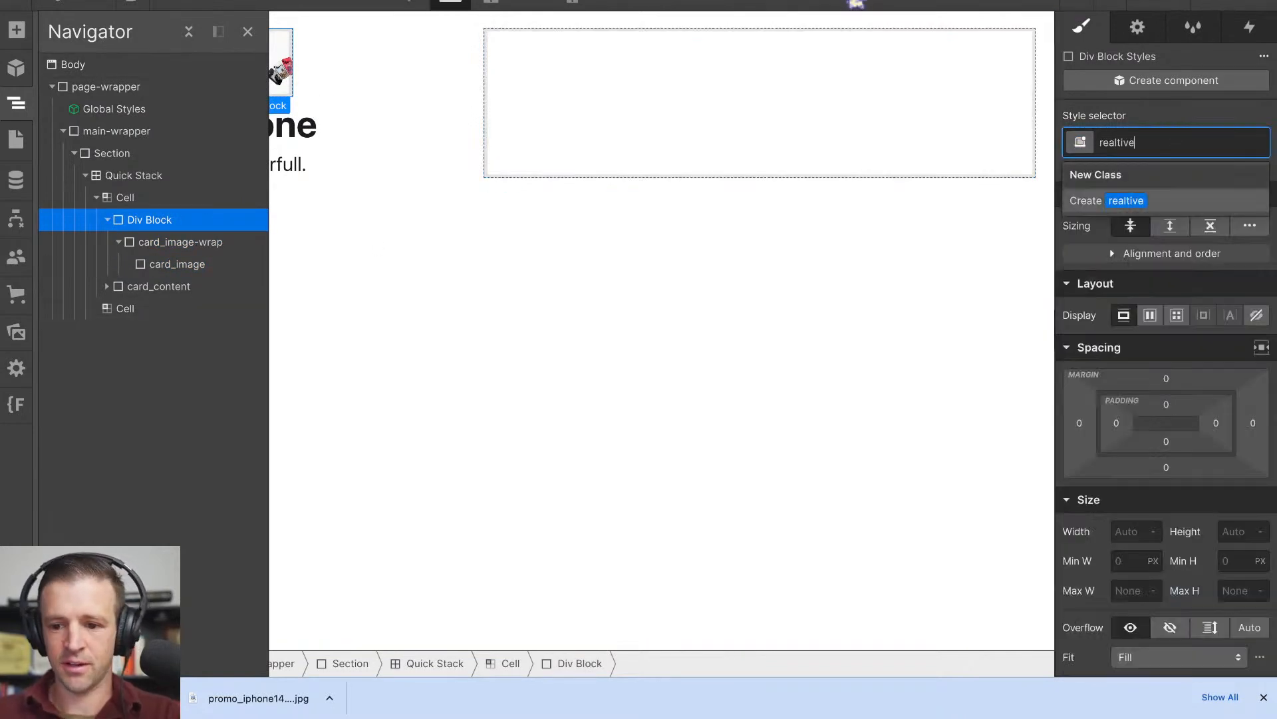
key("BackSpace")
key("BackSpace")
key("BackSpace")
key("BackSpace")
key("BackSpace")
key("BackSpace")
type("card_")
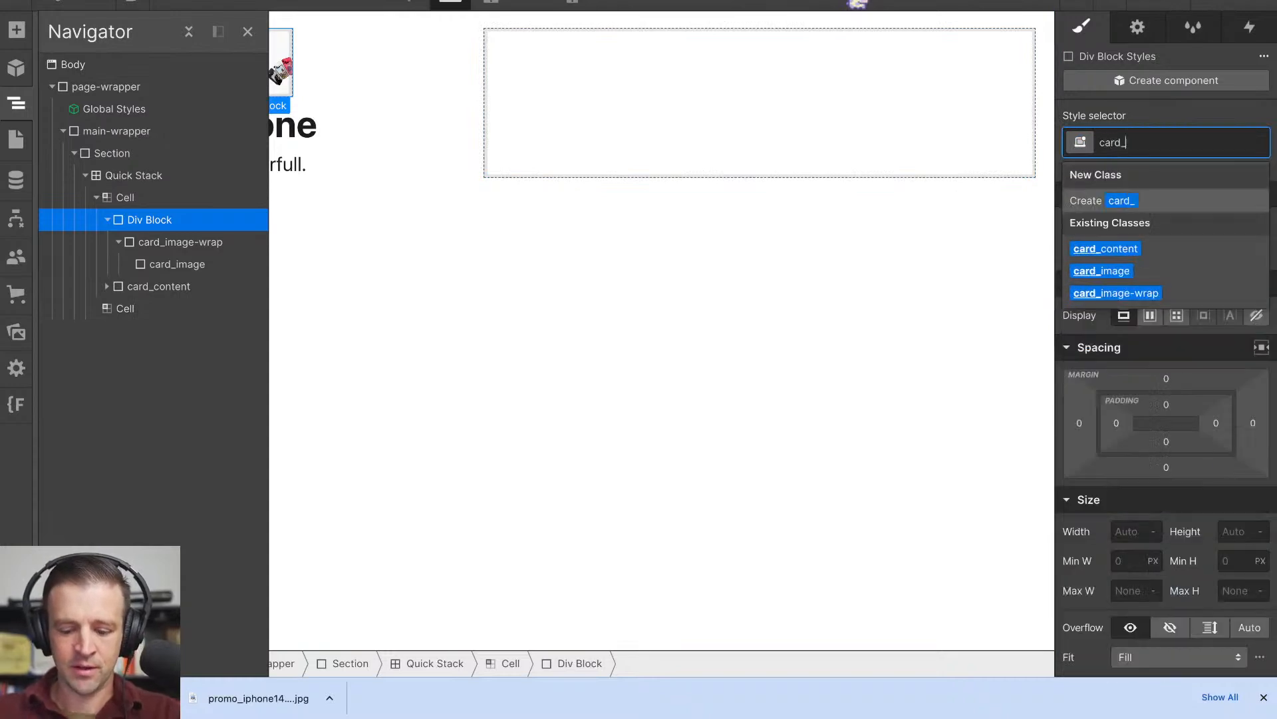
type("wr")
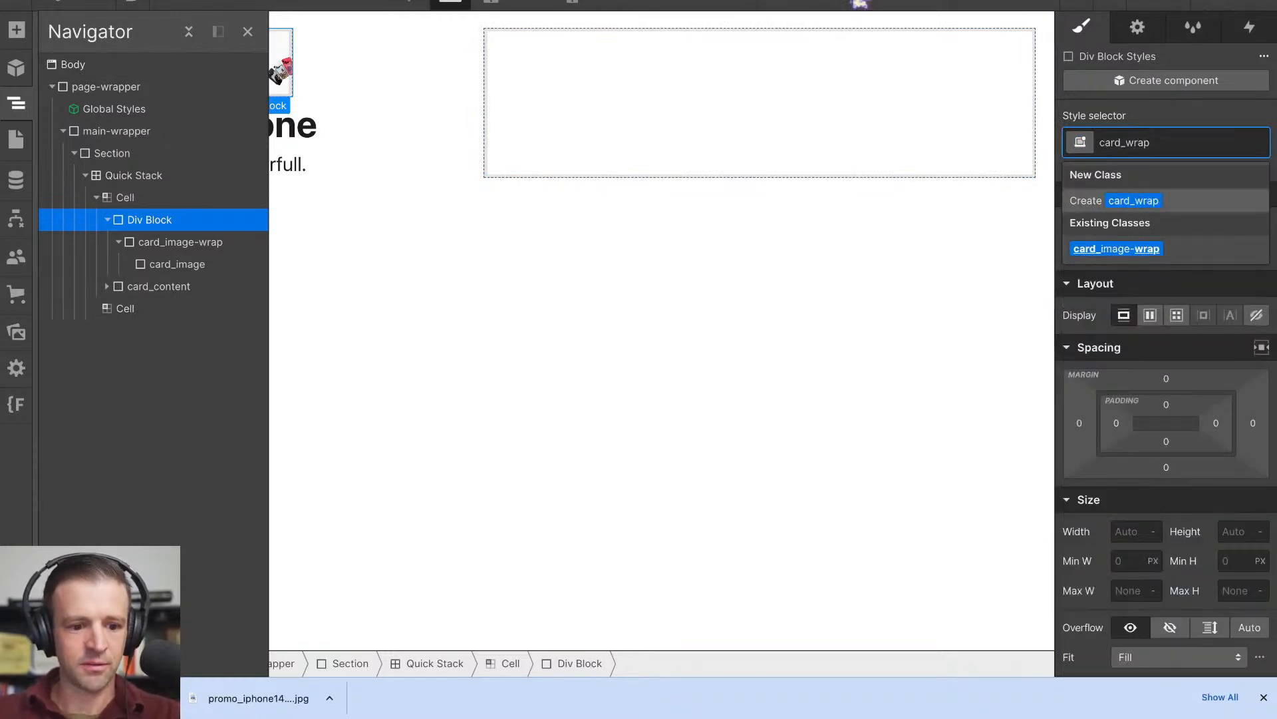
type("ap")
key("Return")
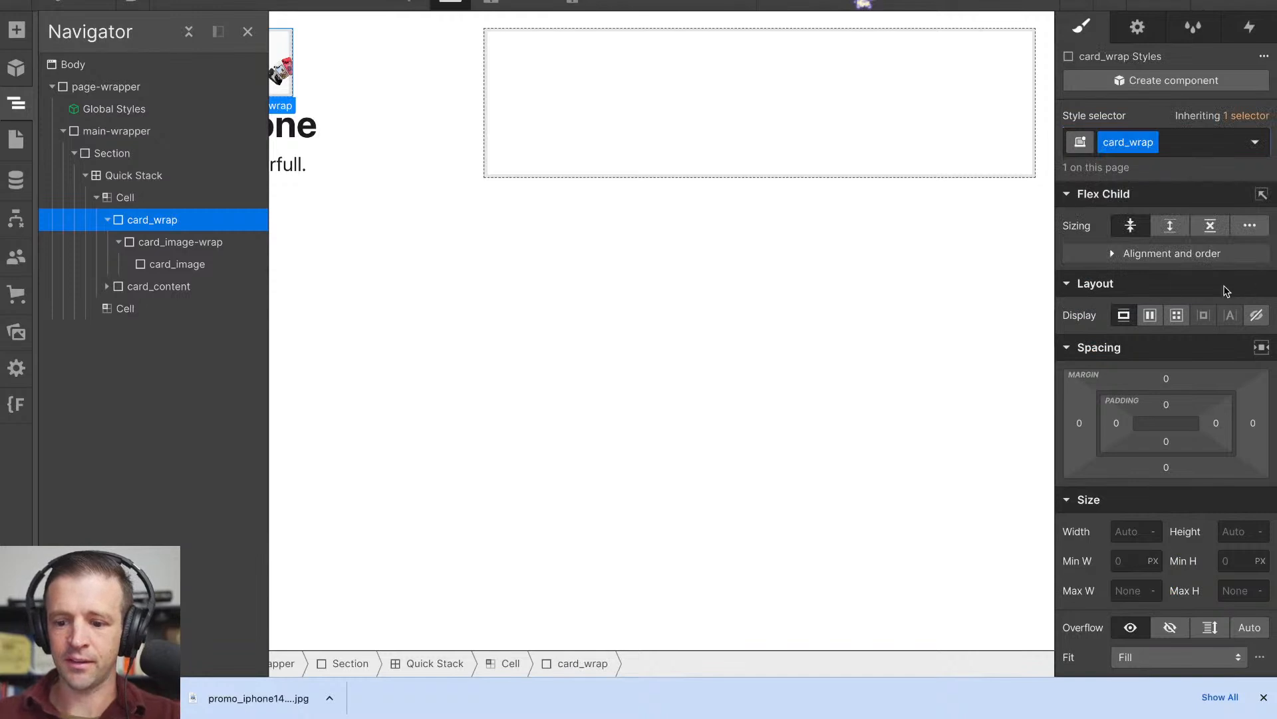
- Move card_content inside card_wrap and set card_wrap's position to Relative
left_click(131, 286)
left_click(134, 225)
scroll(1143, 418, "down", 2)
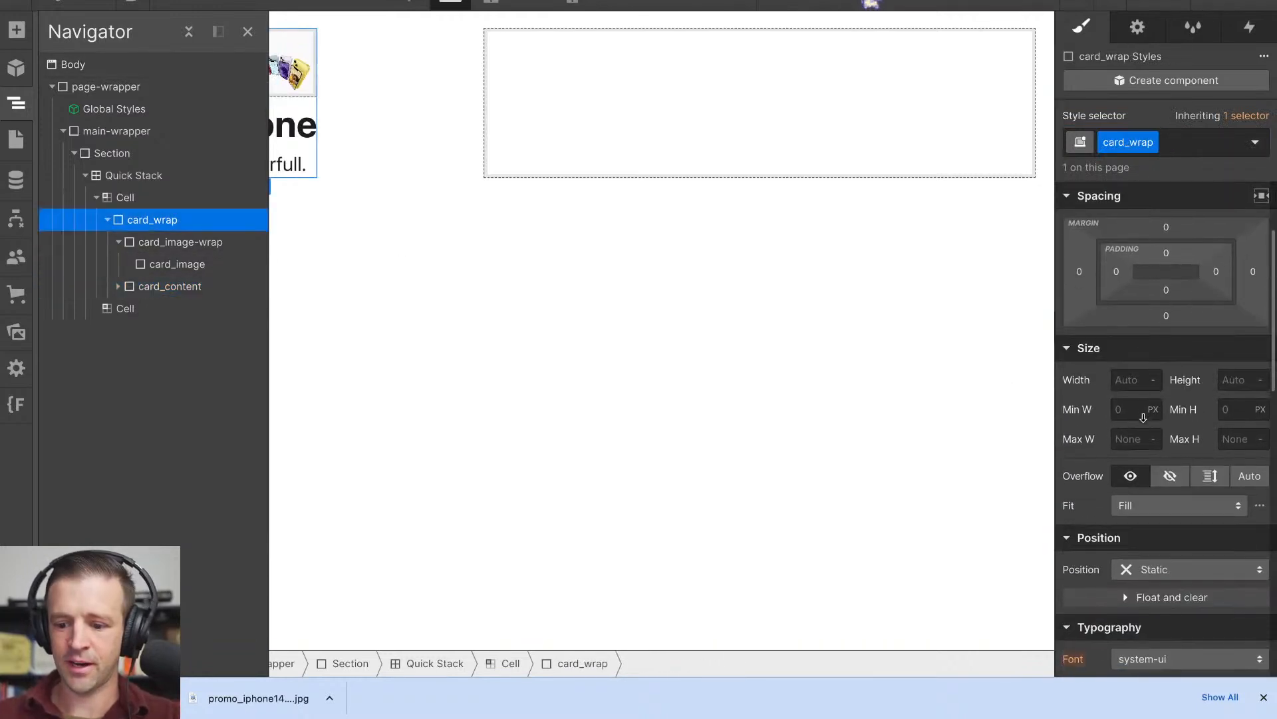
left_click(1183, 569)
left_click(1174, 521)
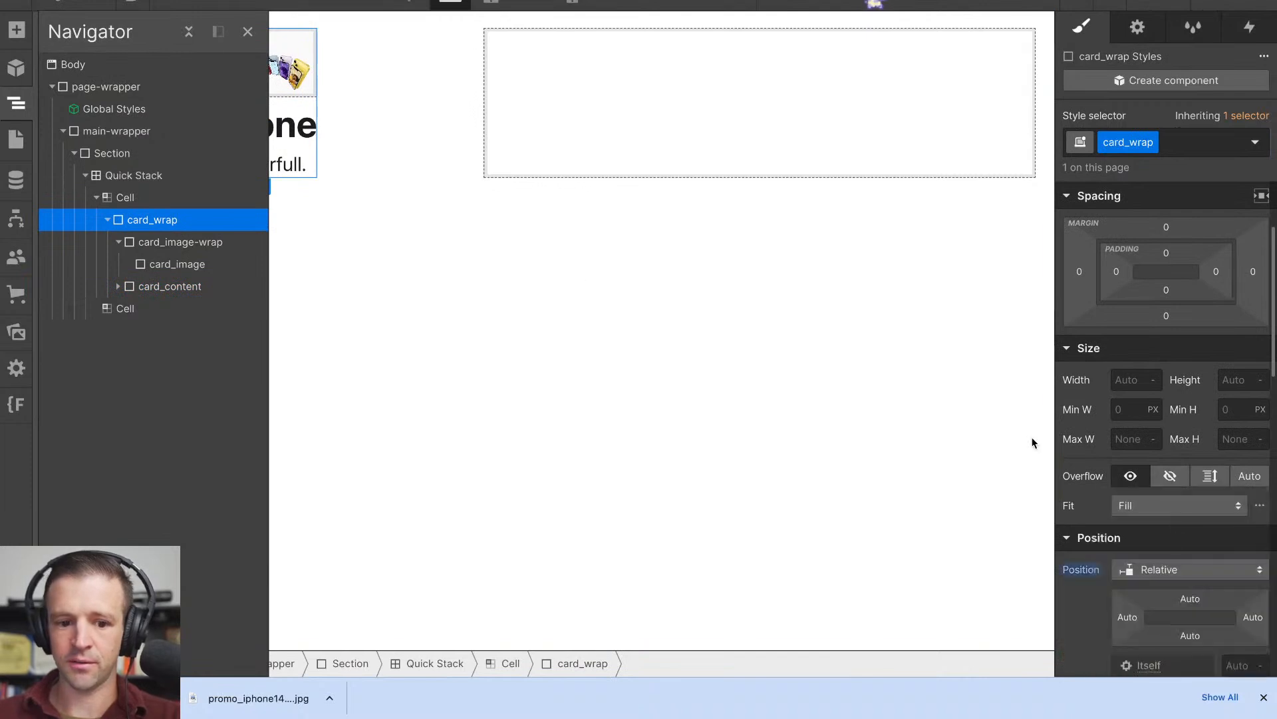
- Position card_image-wrap as Absolute with 0% offsets on all four sides
left_click(167, 244)
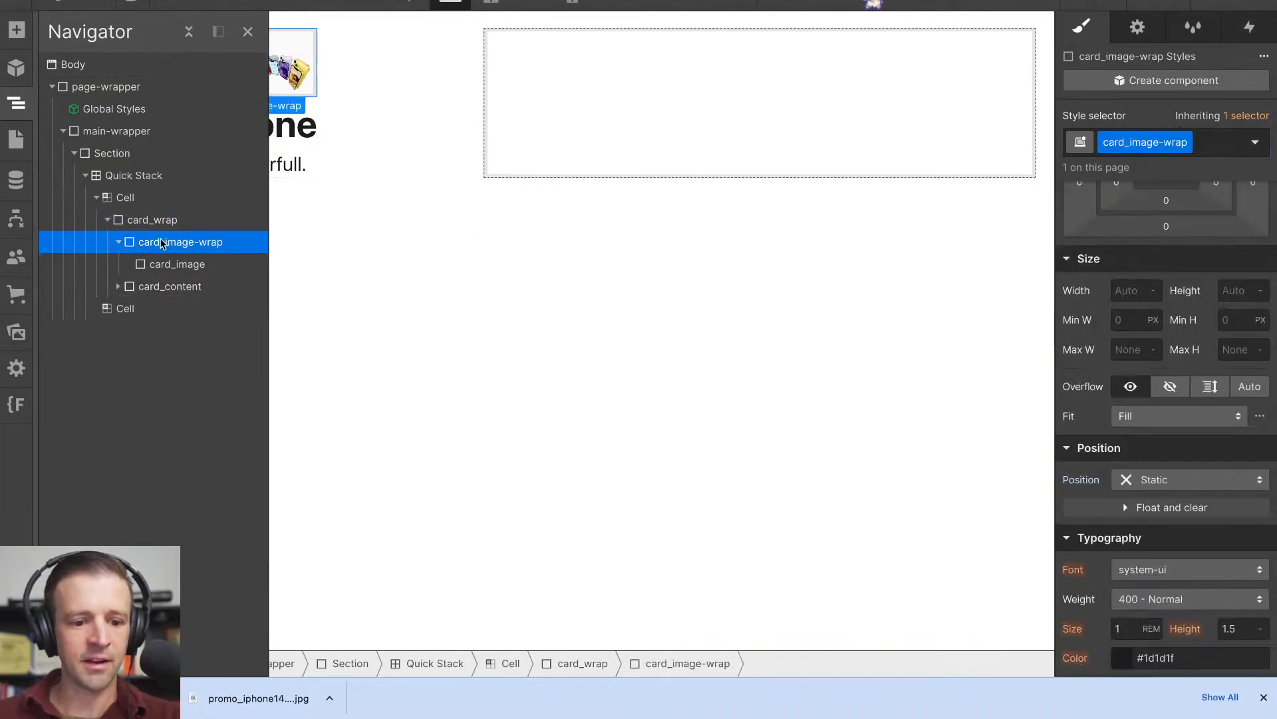
left_click(1155, 479)
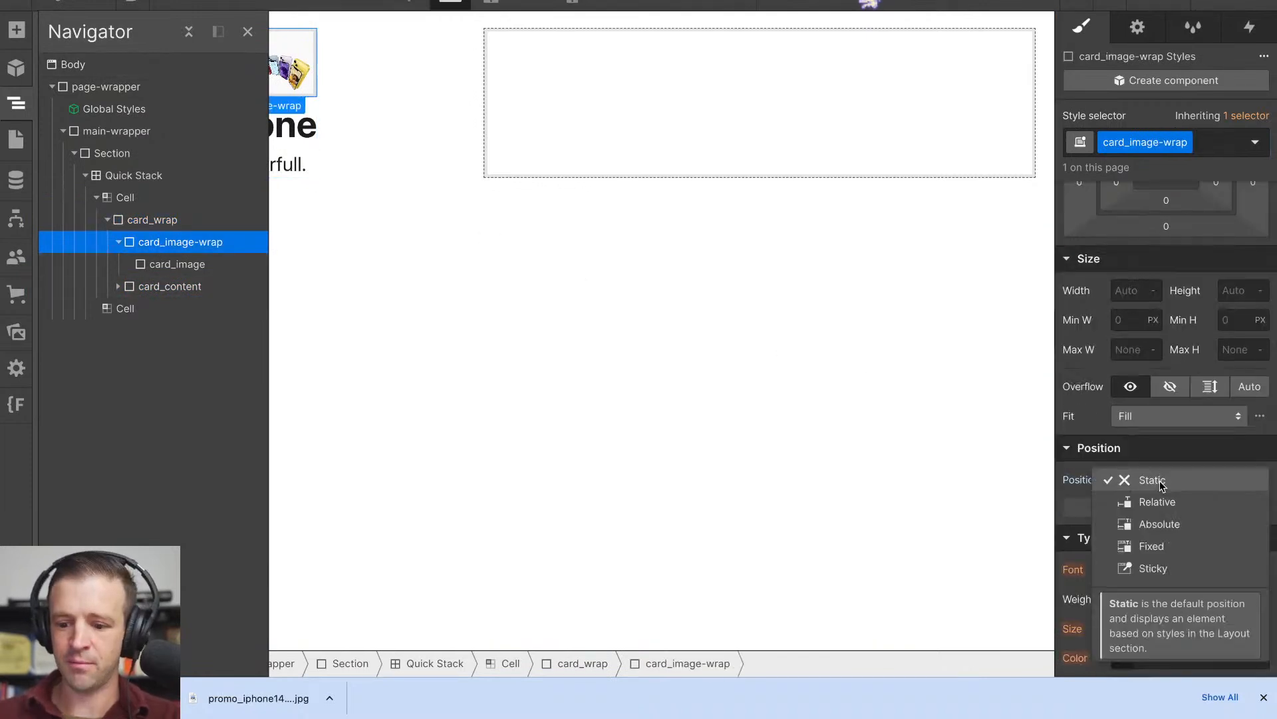
left_click(1154, 522)
left_click(1261, 505)
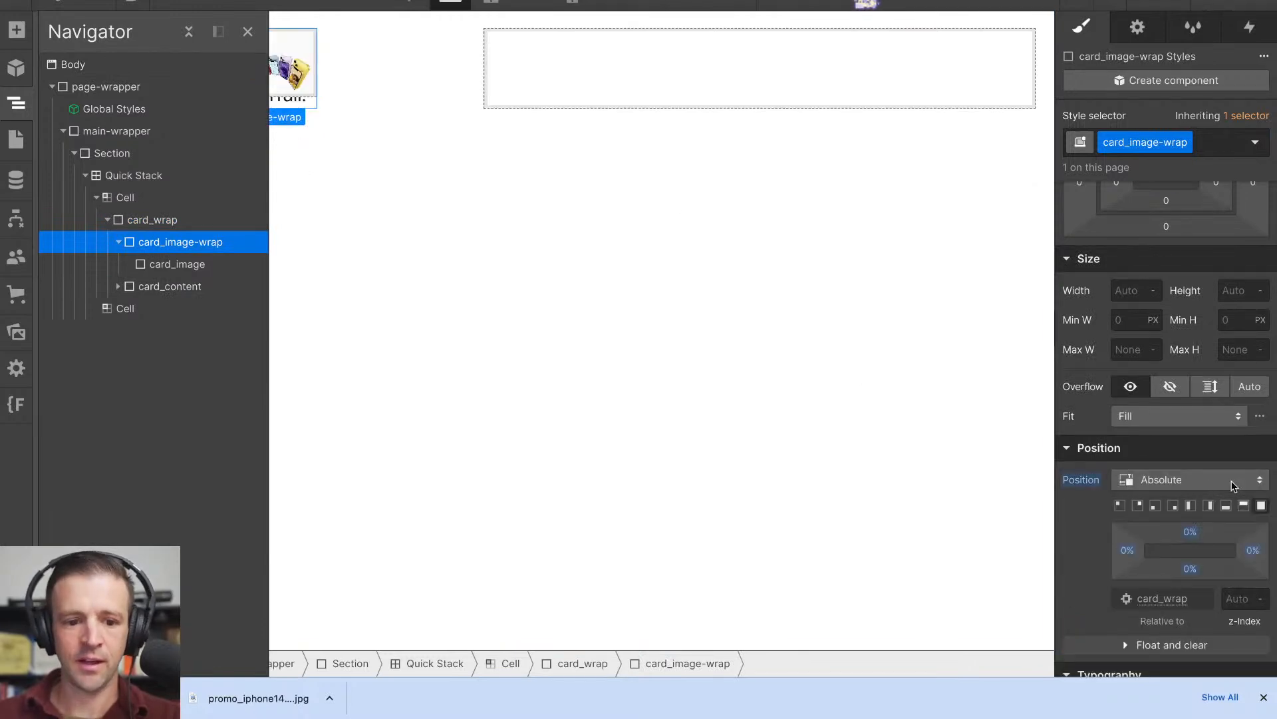
- Set both the width and the height of card_wrap to 100%
left_click(167, 220)
left_click(334, 194)
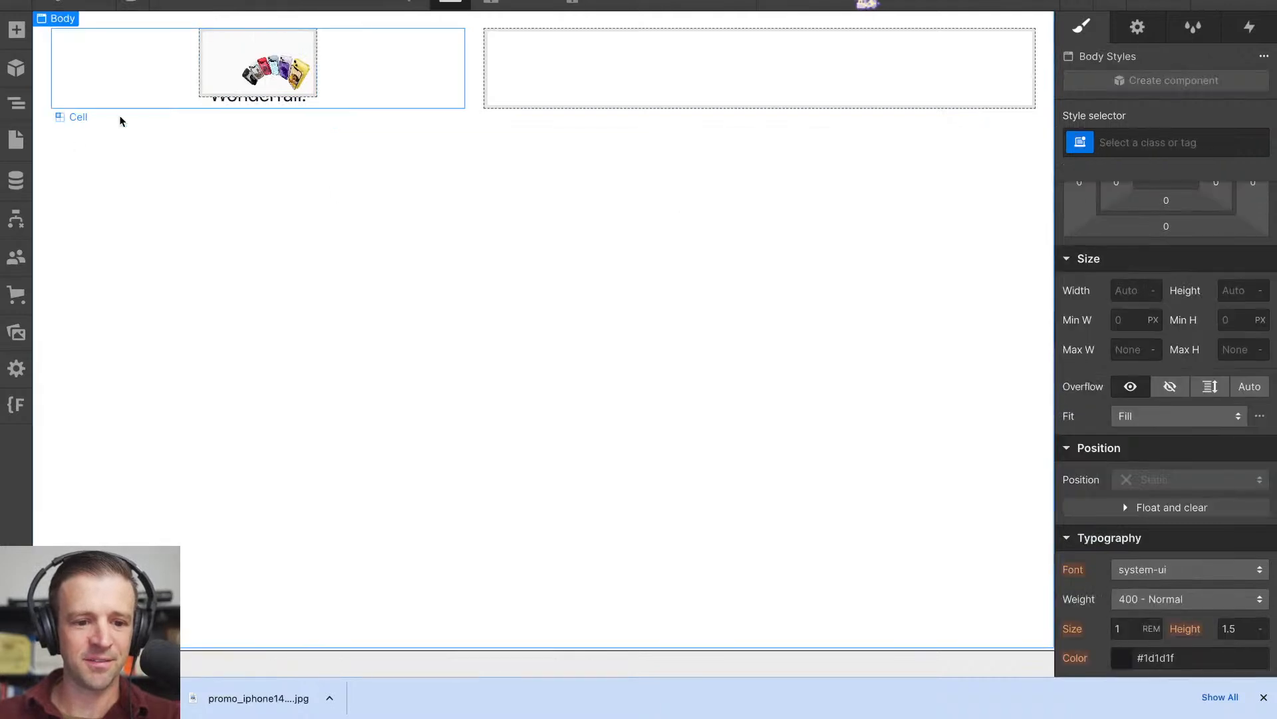
left_click(16, 103)
left_click(142, 229)
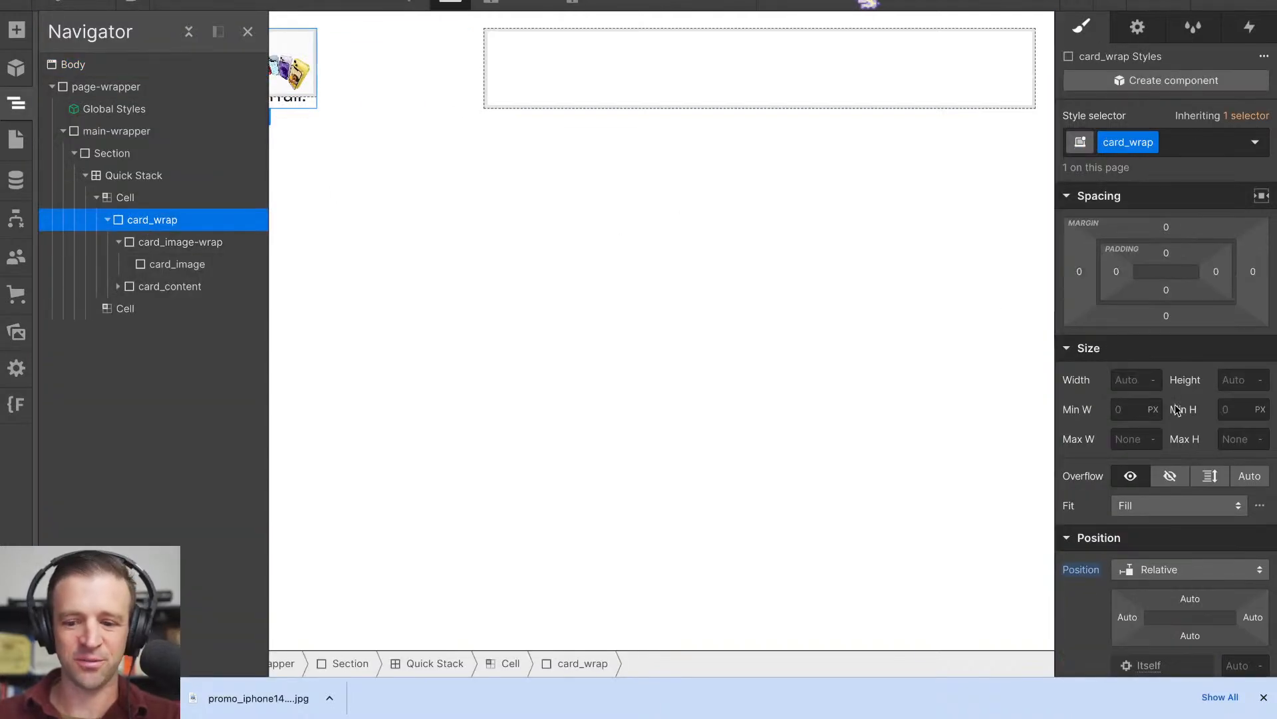
left_click(1143, 379)
type("100%")
key("Return")
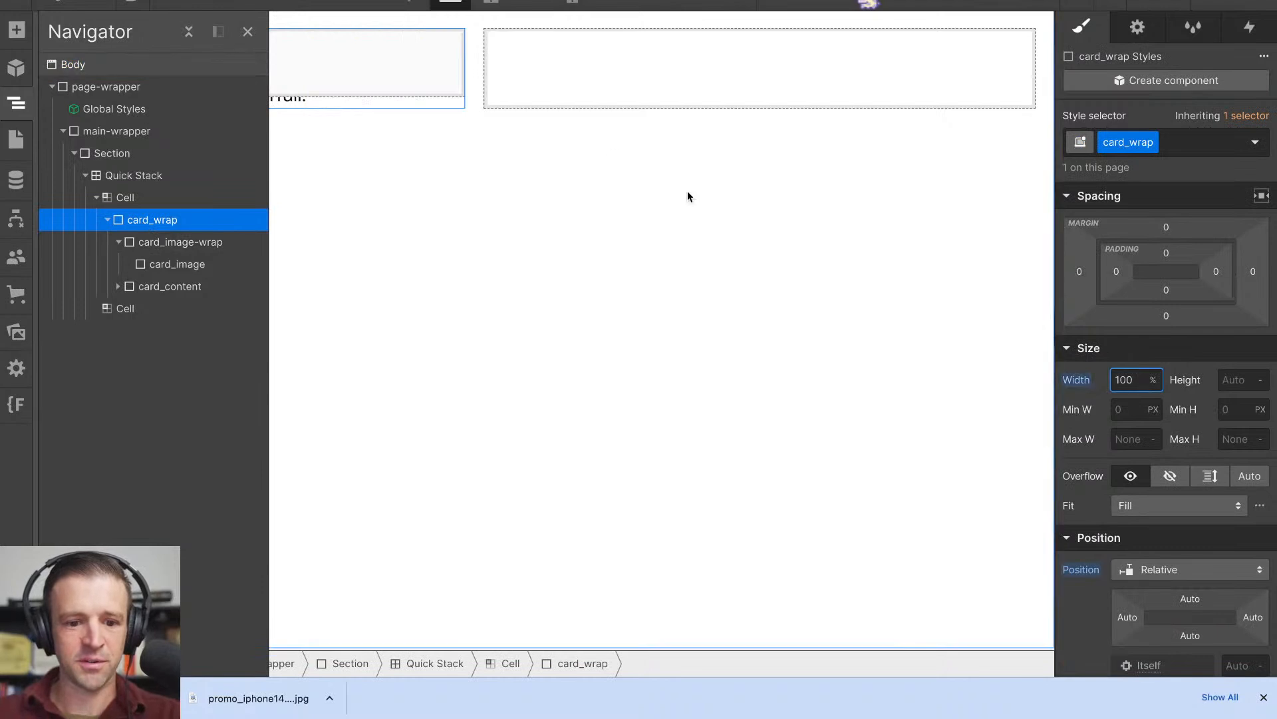
left_click(1232, 381)
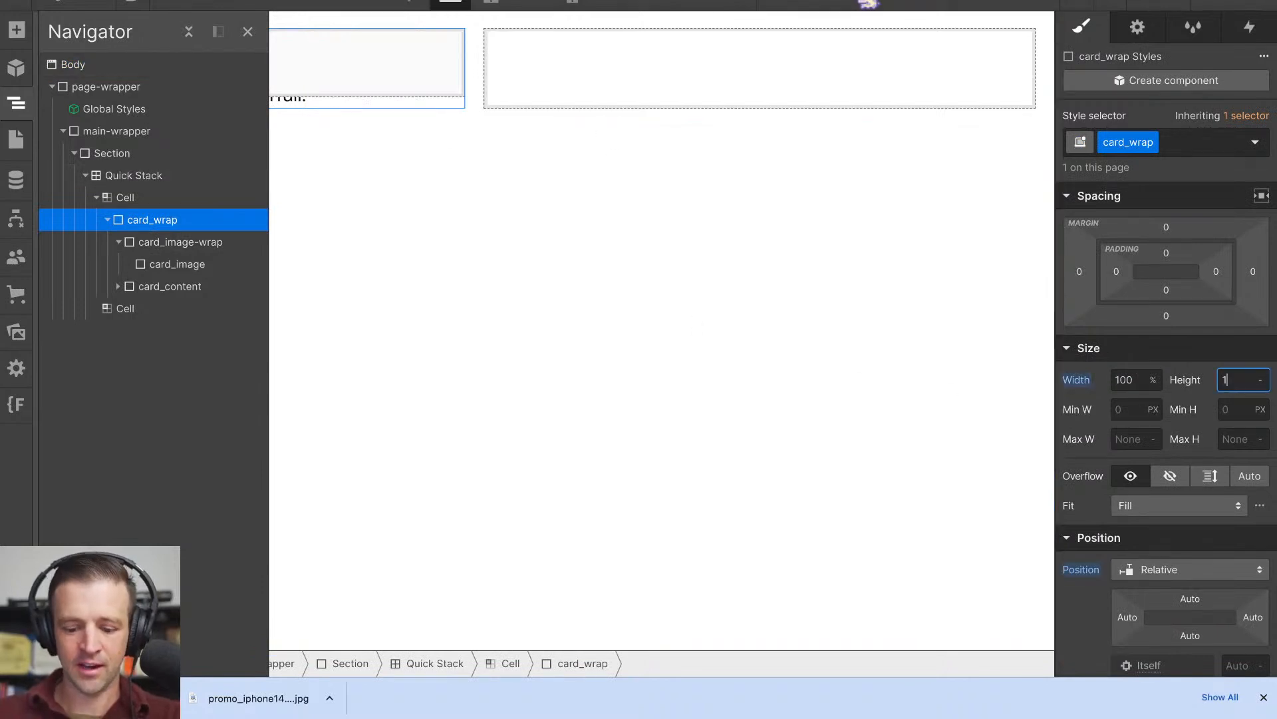
left_click(715, 261)
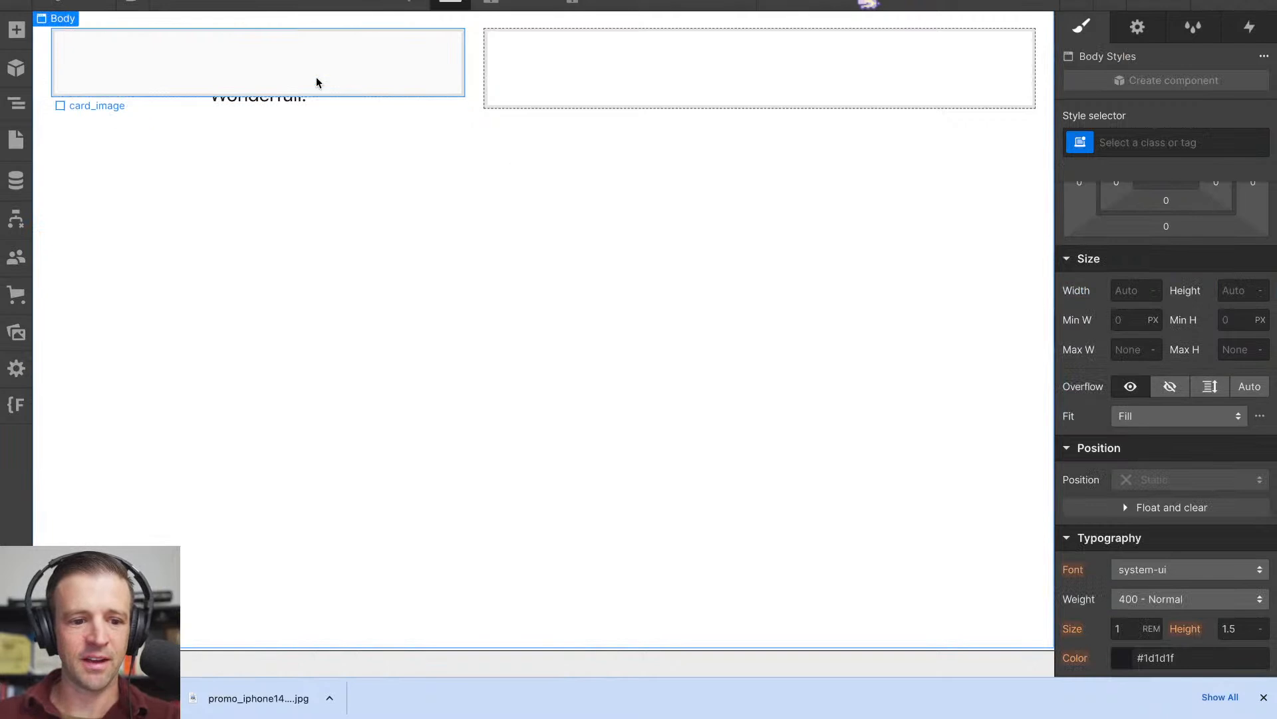
- Switch to the Apple homepage and inspect the CSS of the section holding the promo tiles for its content height
left_click(17, 104)
left_click(125, 198)
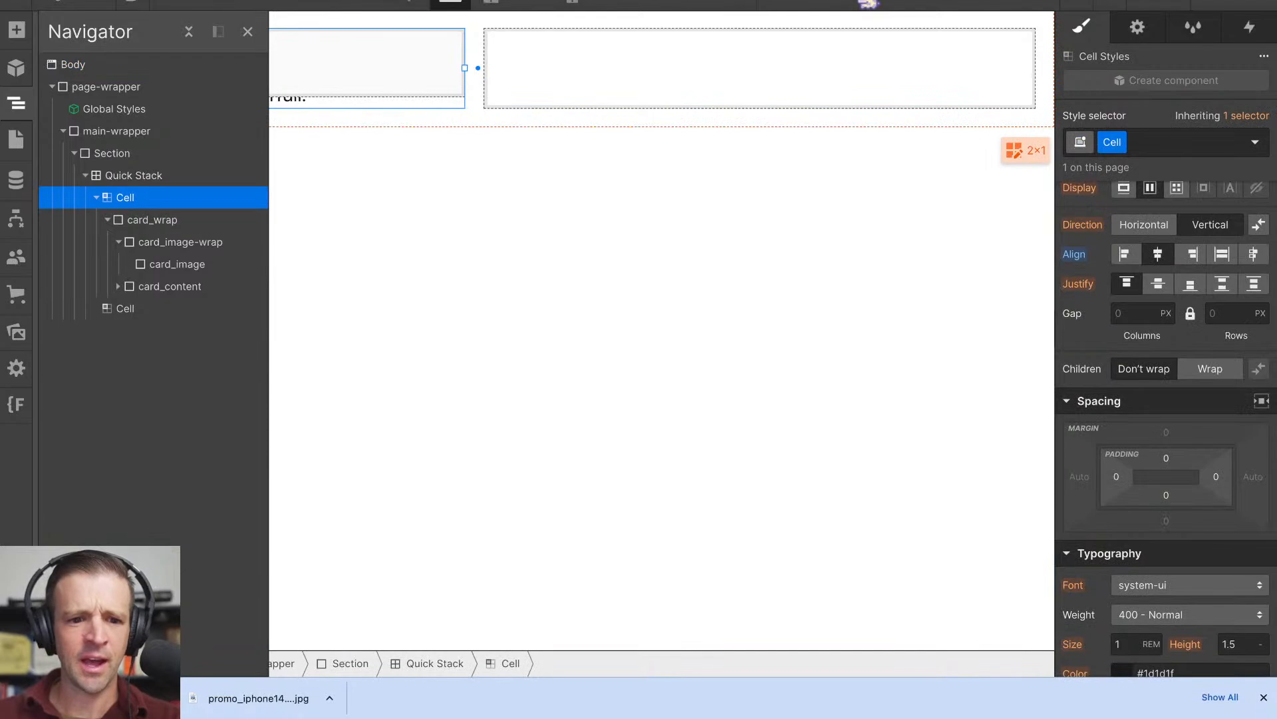
left_click(439, 1)
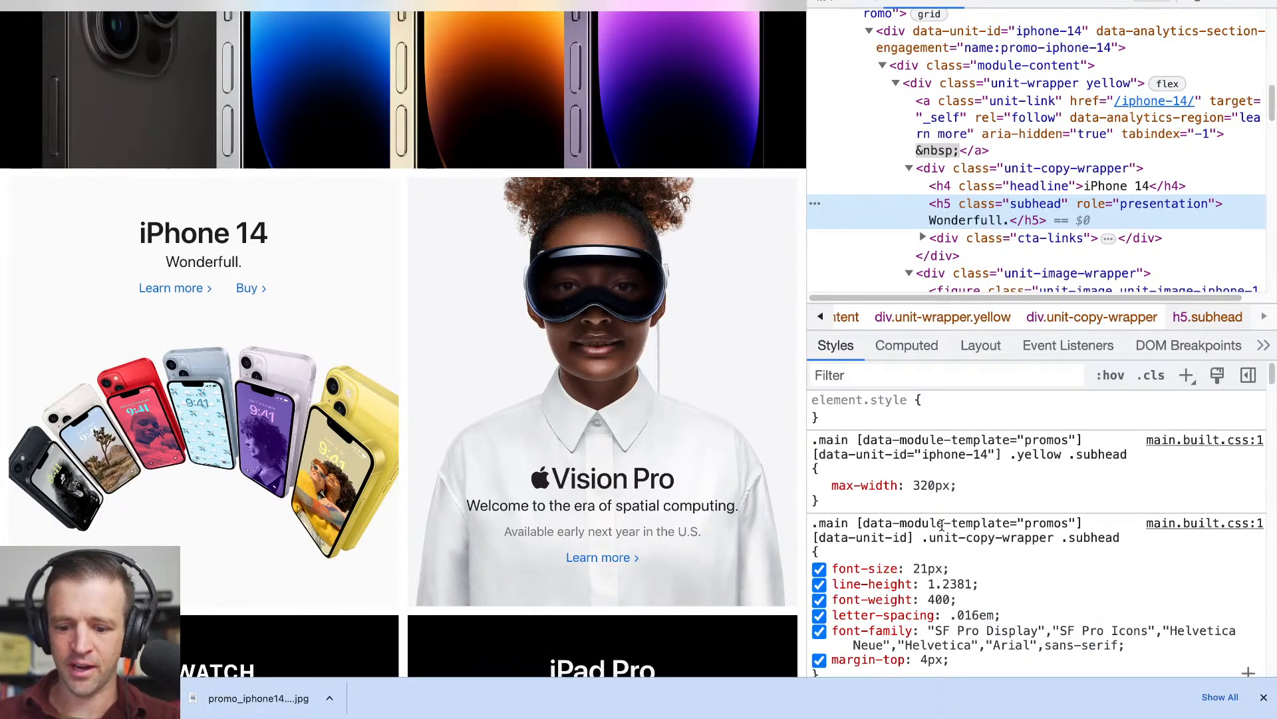
scroll(825, 565, "down", 1)
key("super+shift+c")
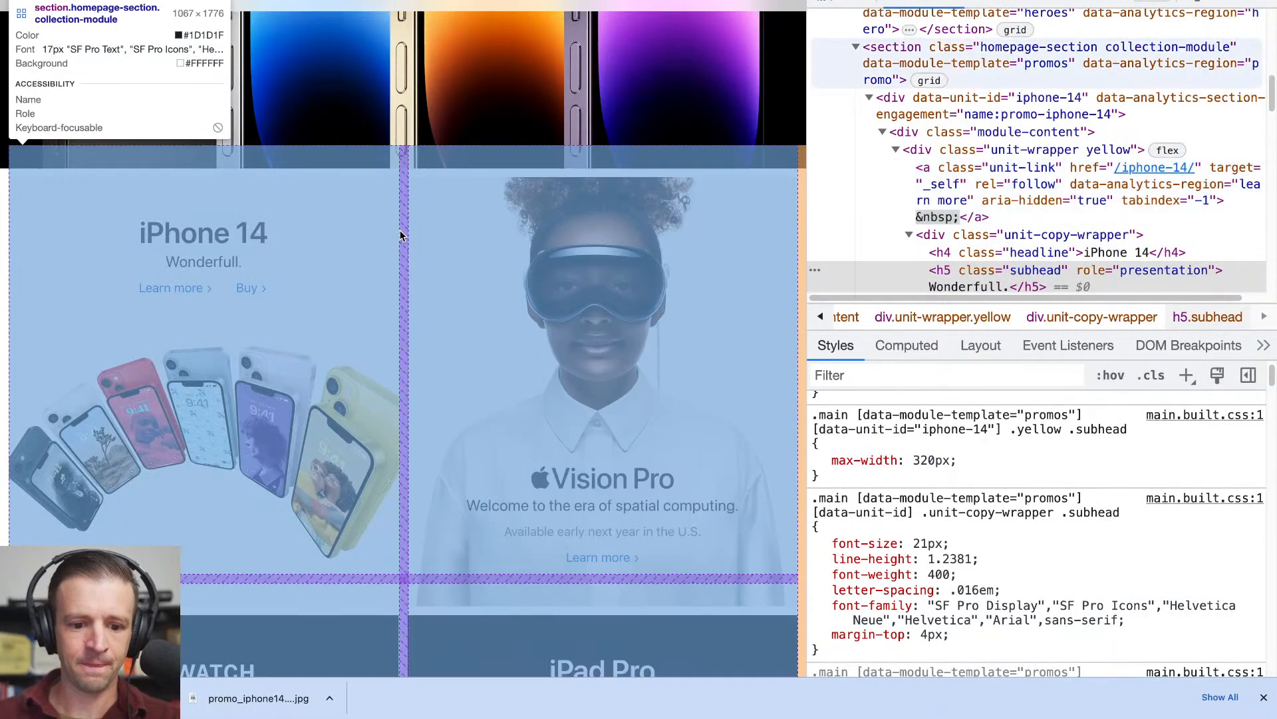
left_click(402, 234)
scroll(964, 443, "down", 5)
scroll(964, 443, "down", 4)
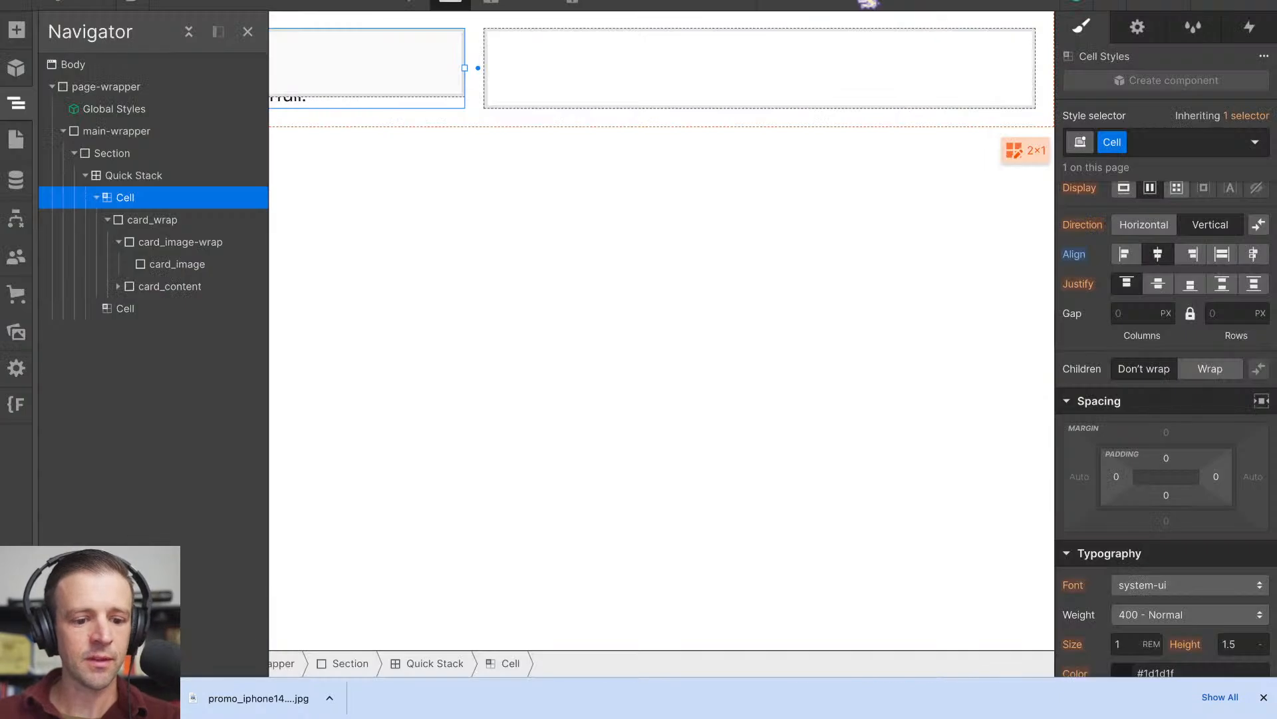
- Return to Webflow and give the Quick Stack the class "card_section"
left_click(153, 180)
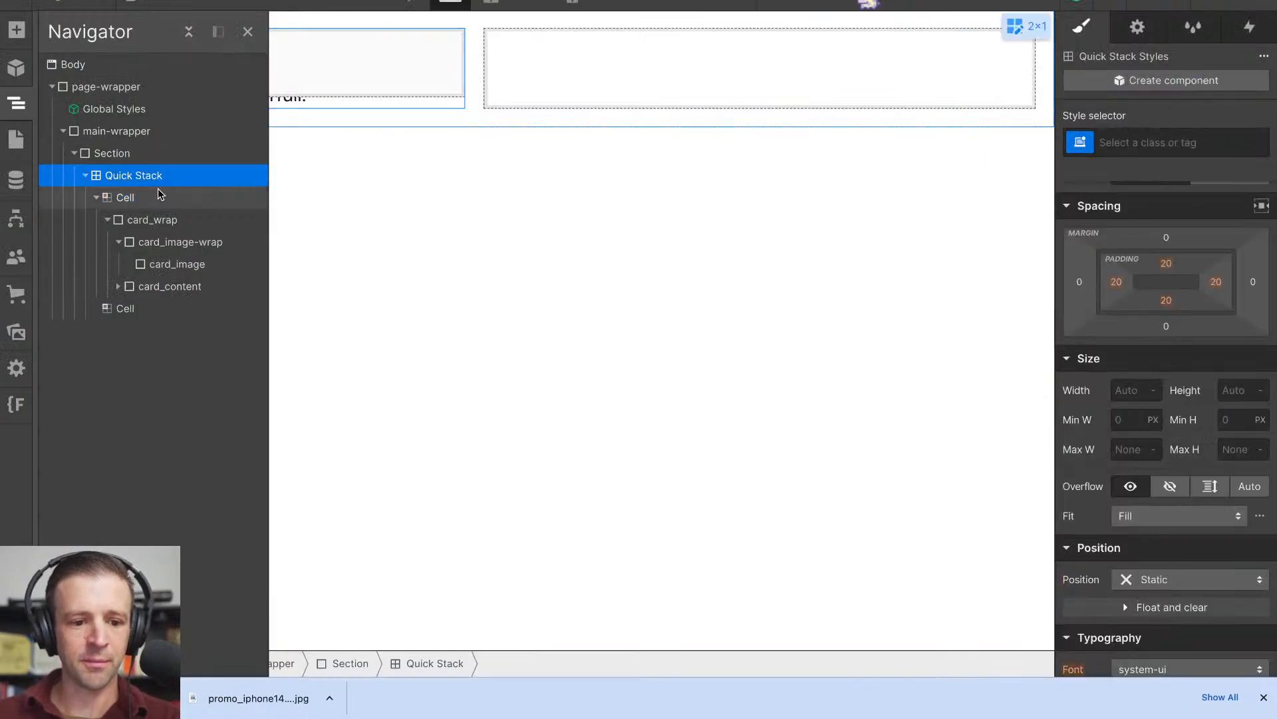
left_click(161, 196)
left_click(169, 174)
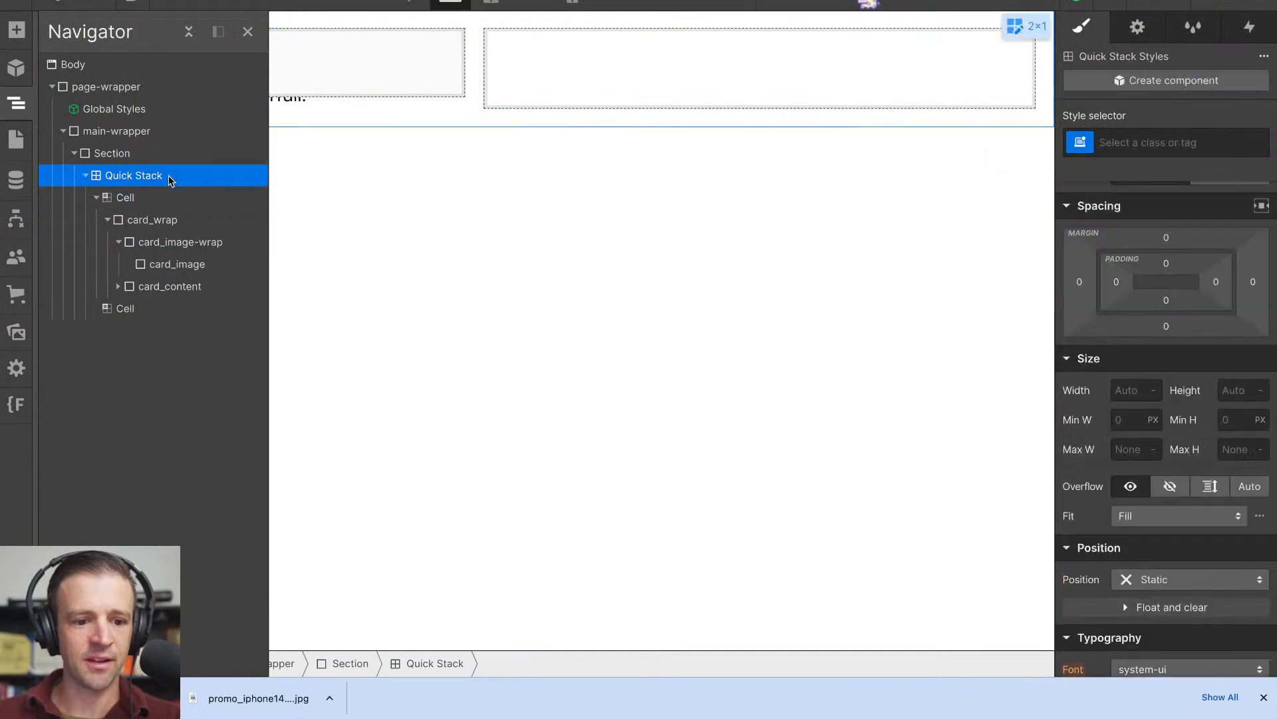
left_click(177, 153)
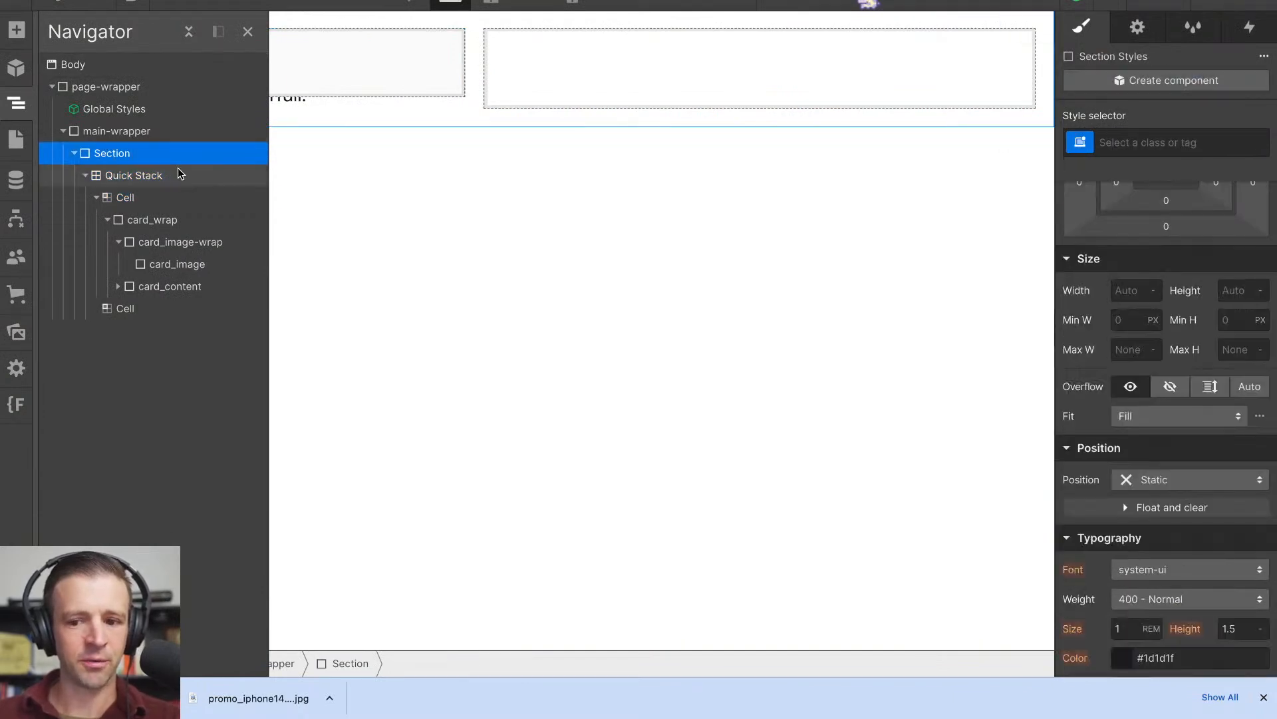
left_click(175, 175)
left_click(1129, 146)
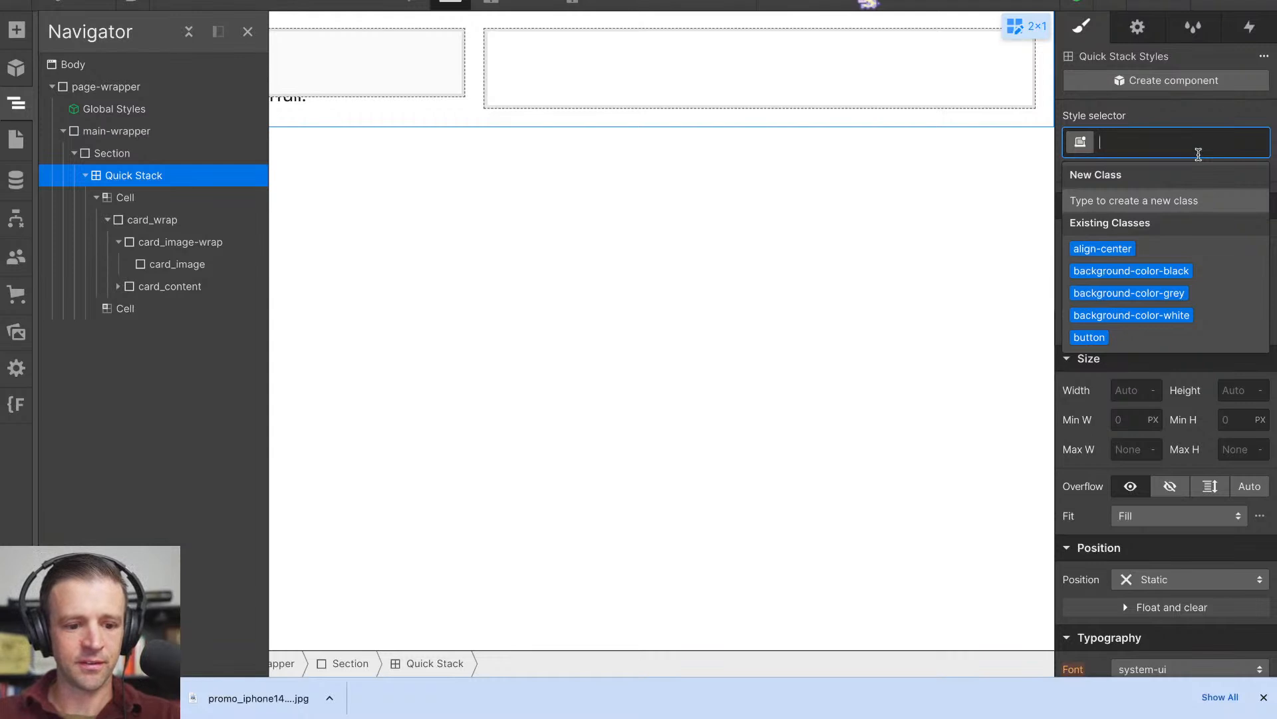
type("card_section")
key("Return")
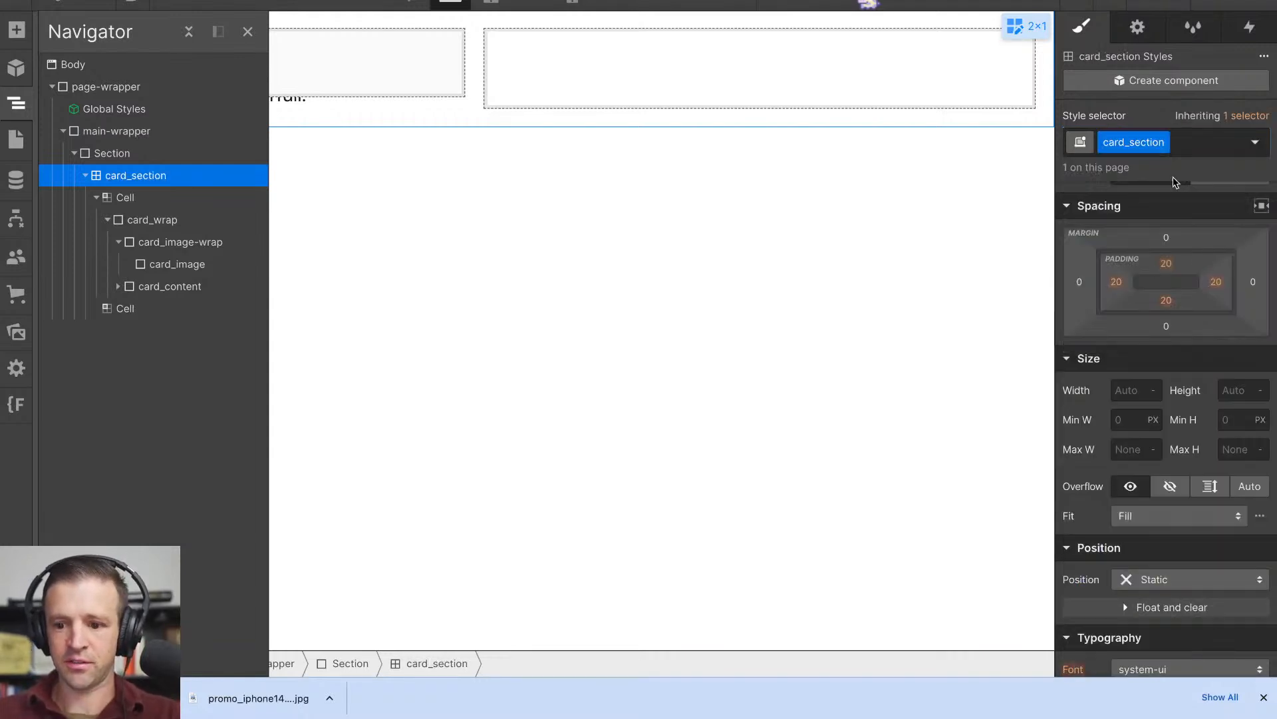
- Set the height of card_section to 580 px
left_click(1228, 390)
type("580px")
key("Return")
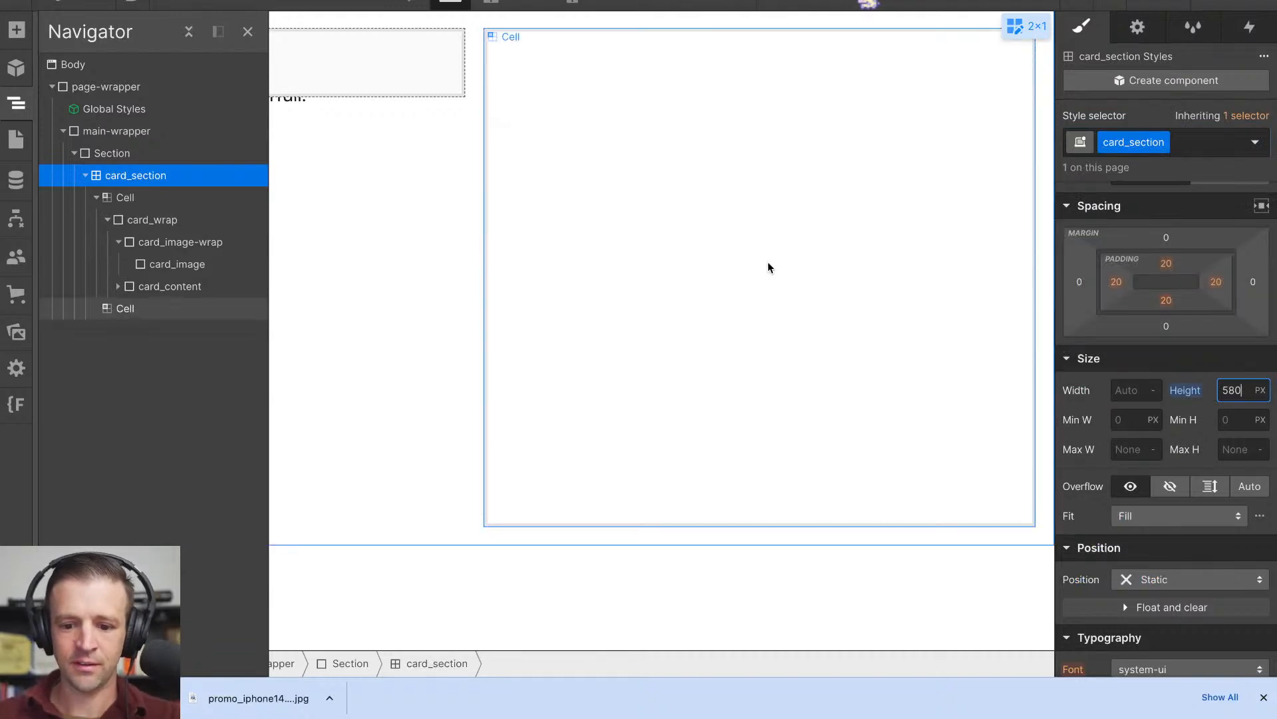
- Compare the layout with the Apple homepage's promo tiles and set card_section's height to 490 px in Webflow
left_click(466, 1)
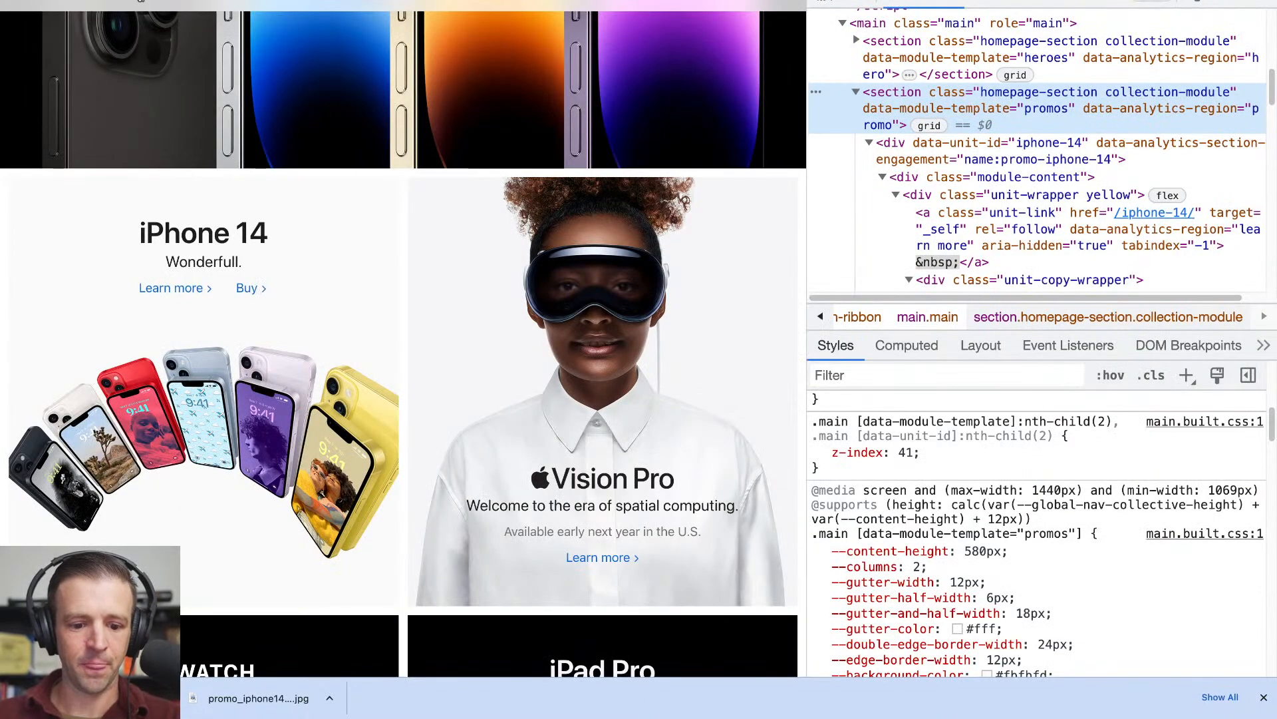
left_click(360, 1)
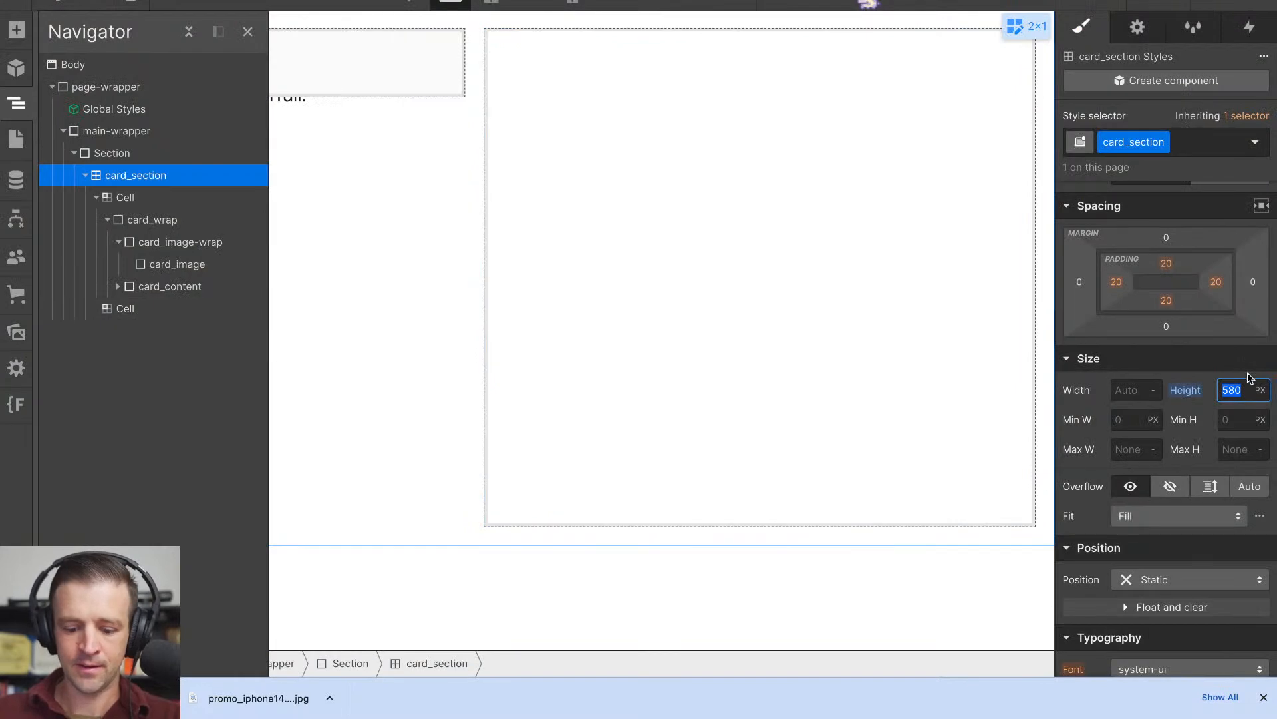
key("Return")
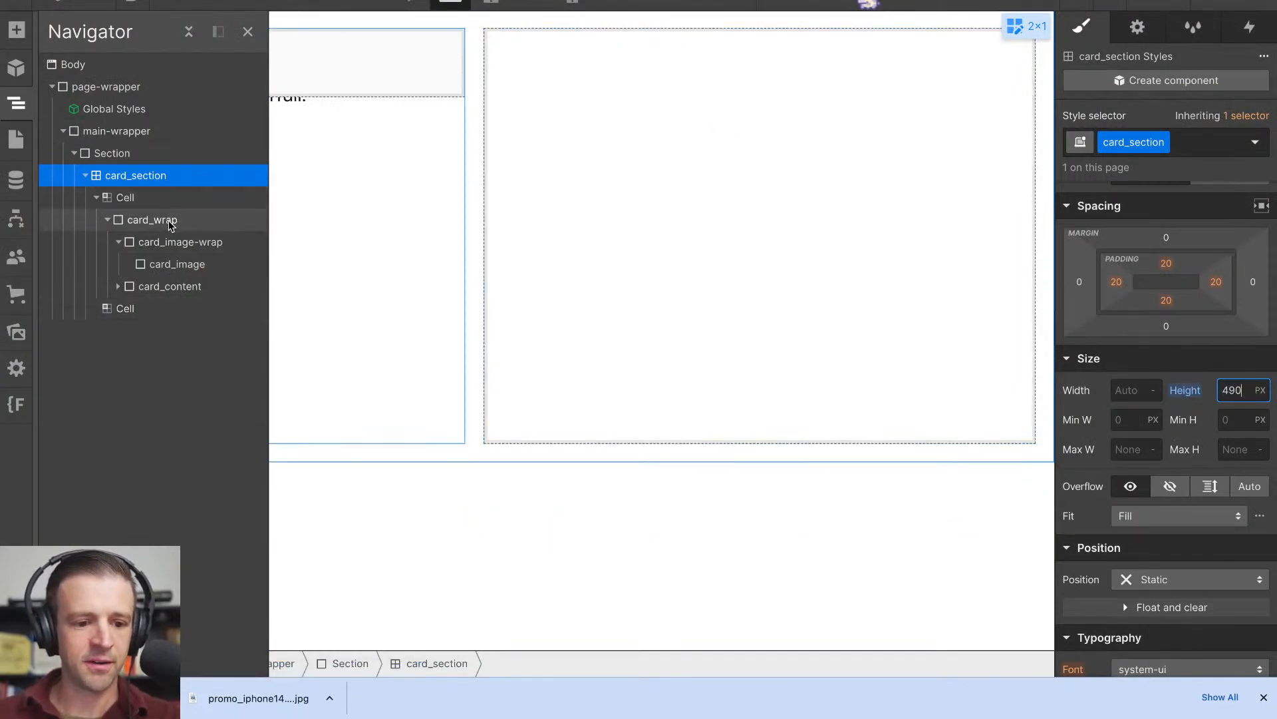
- Review the style settings of the card_section Quick Stack, its cells and the nested card_wrap
left_click(423, 156)
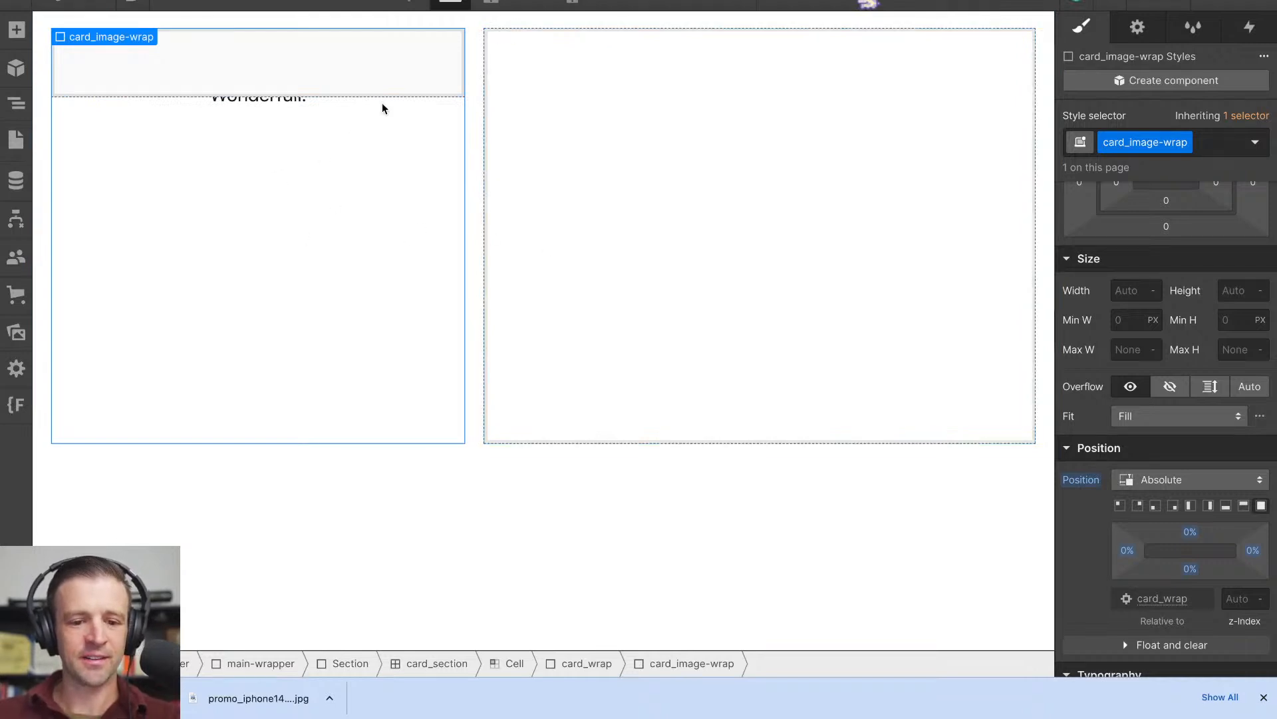
left_click(524, 171)
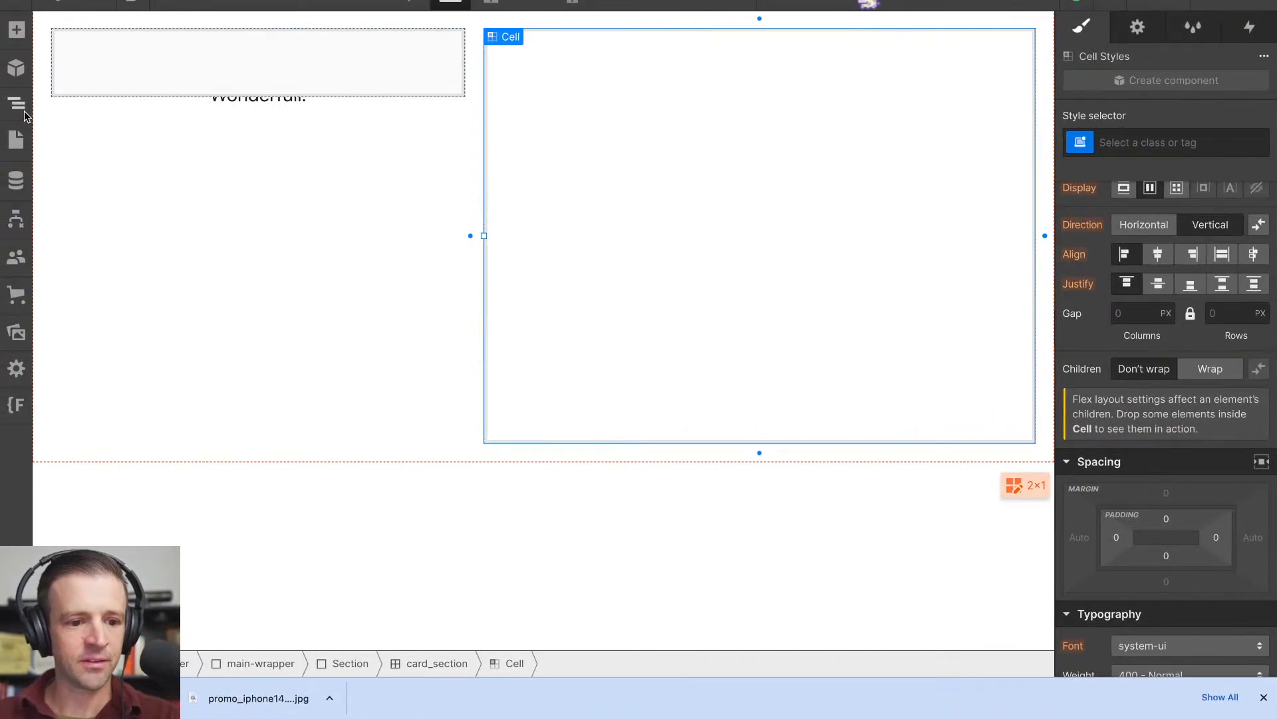
left_click(16, 103)
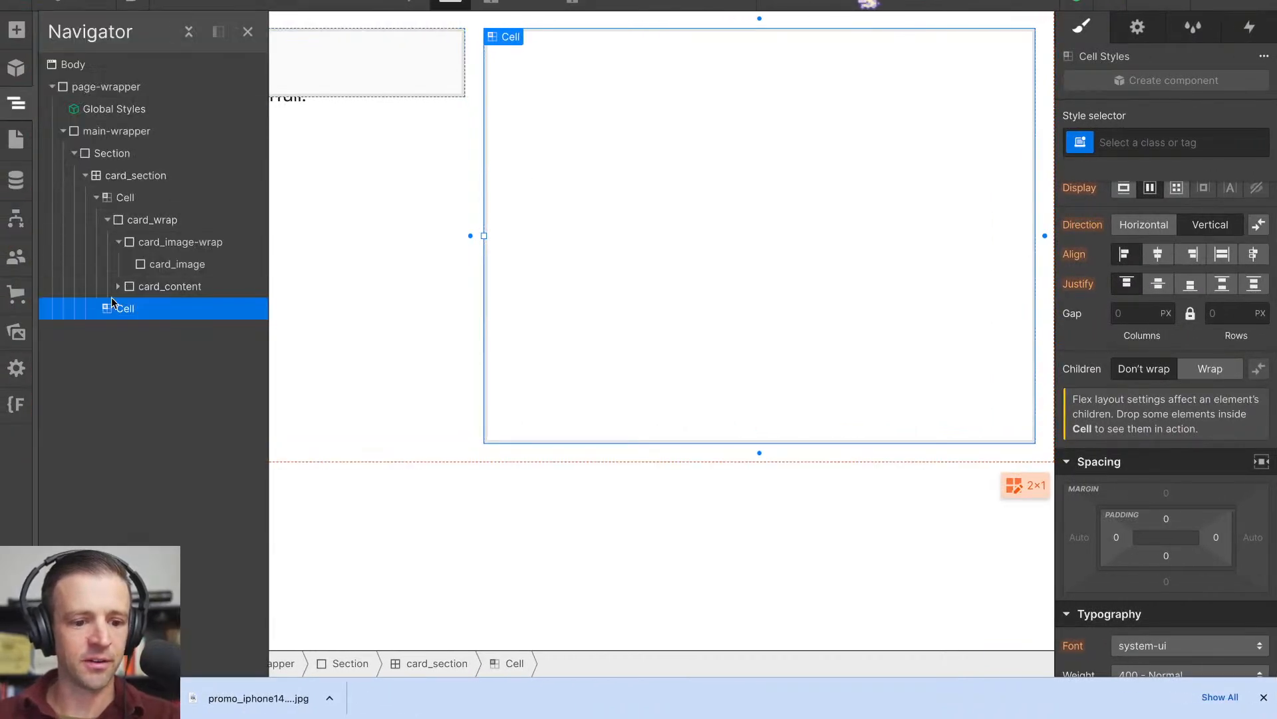
left_click(119, 179)
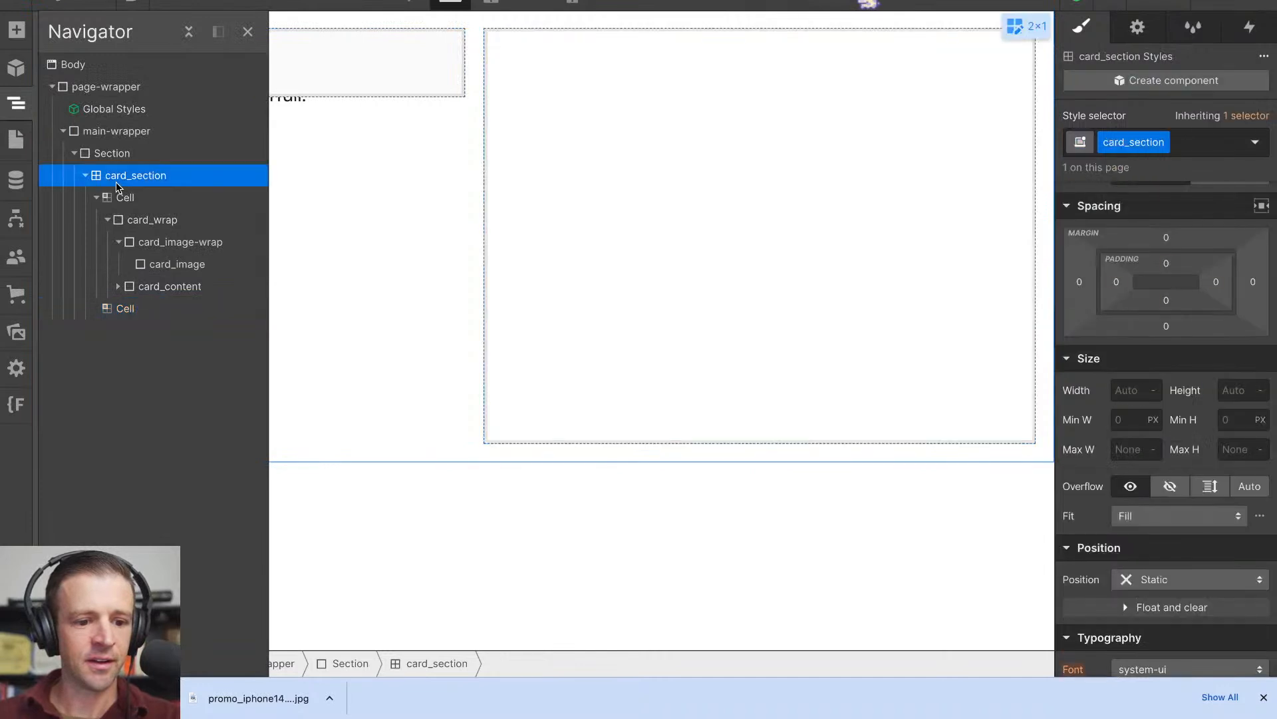
left_click(204, 199)
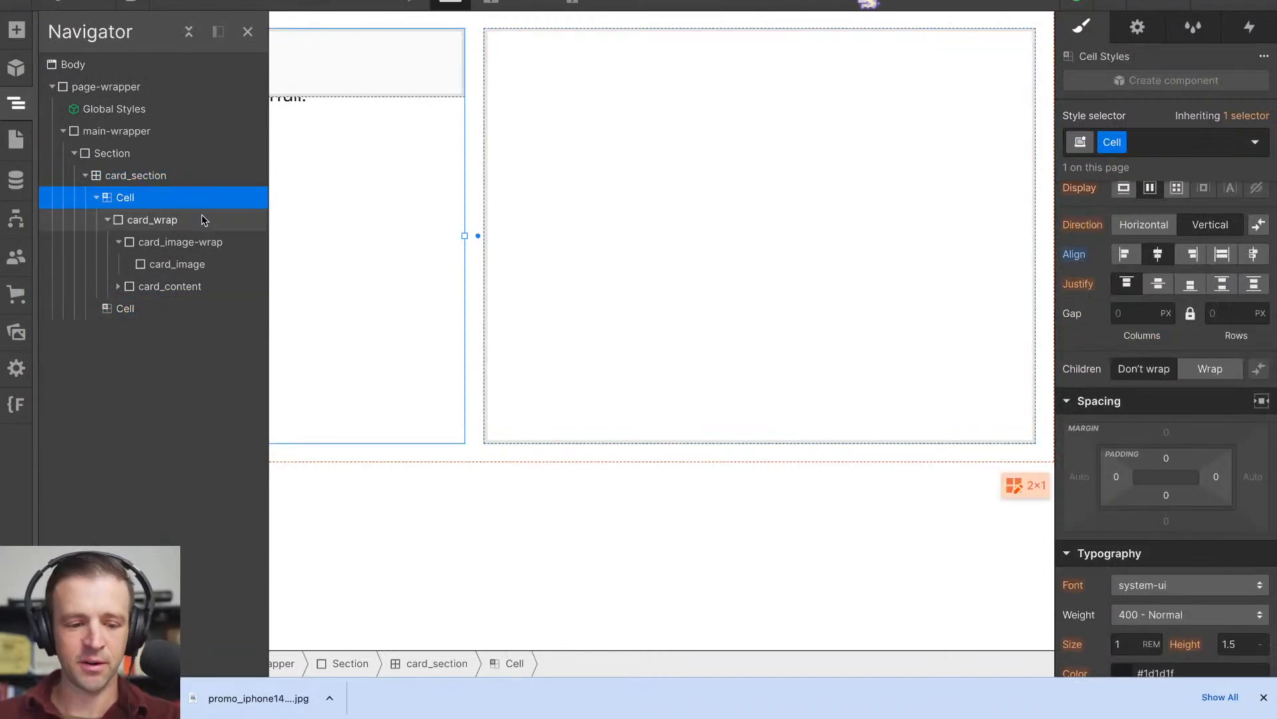
left_click(204, 221)
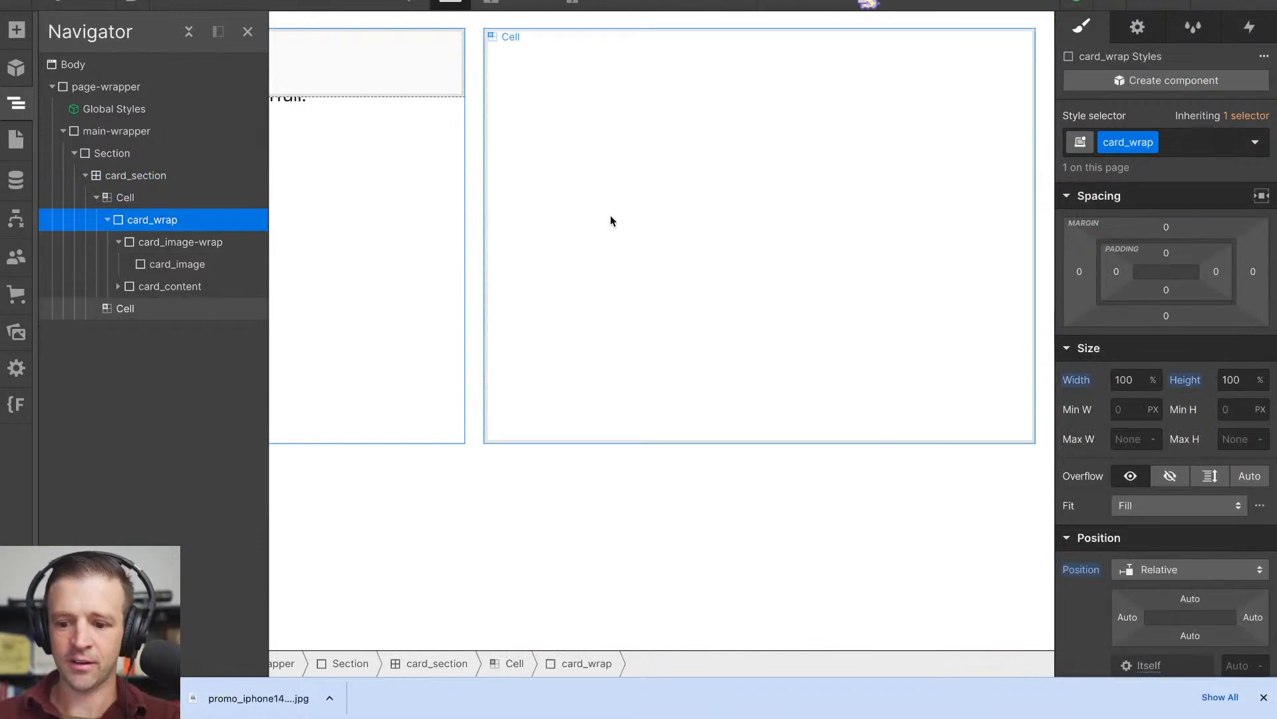
- Try to give card_image-wrap a width and height of 100%
left_click(183, 245)
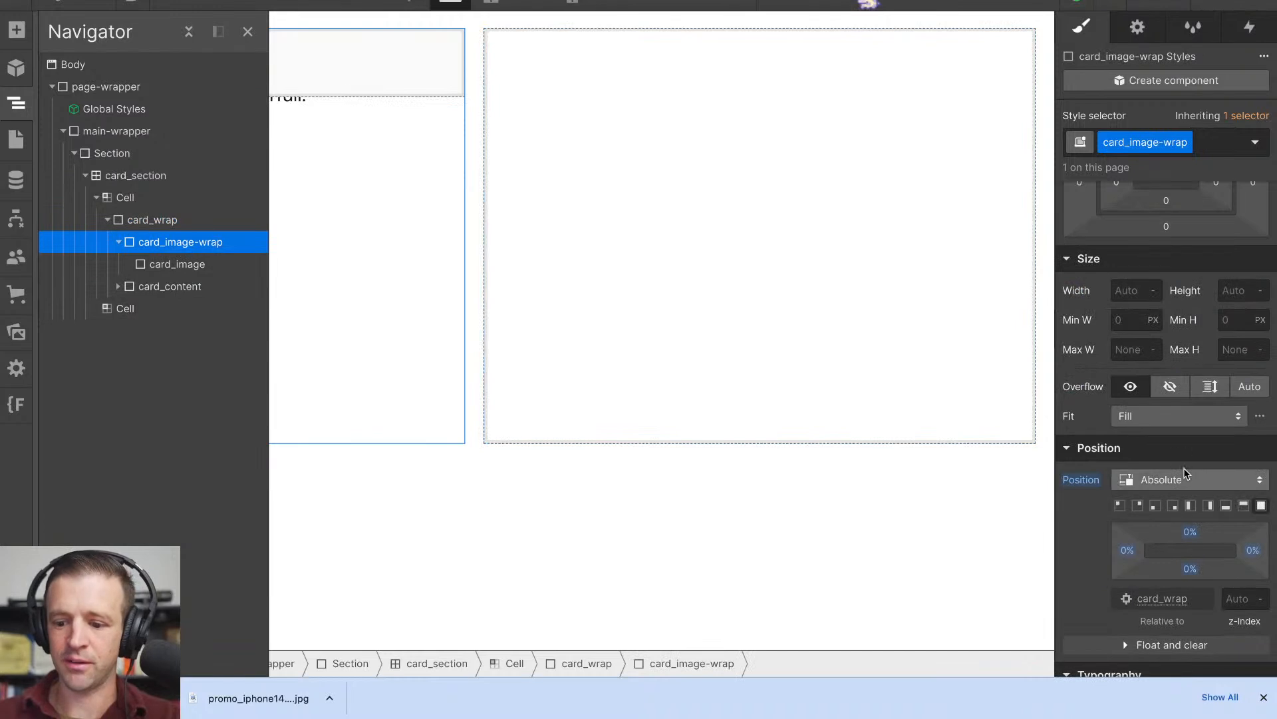
left_click(1135, 297)
type("100")
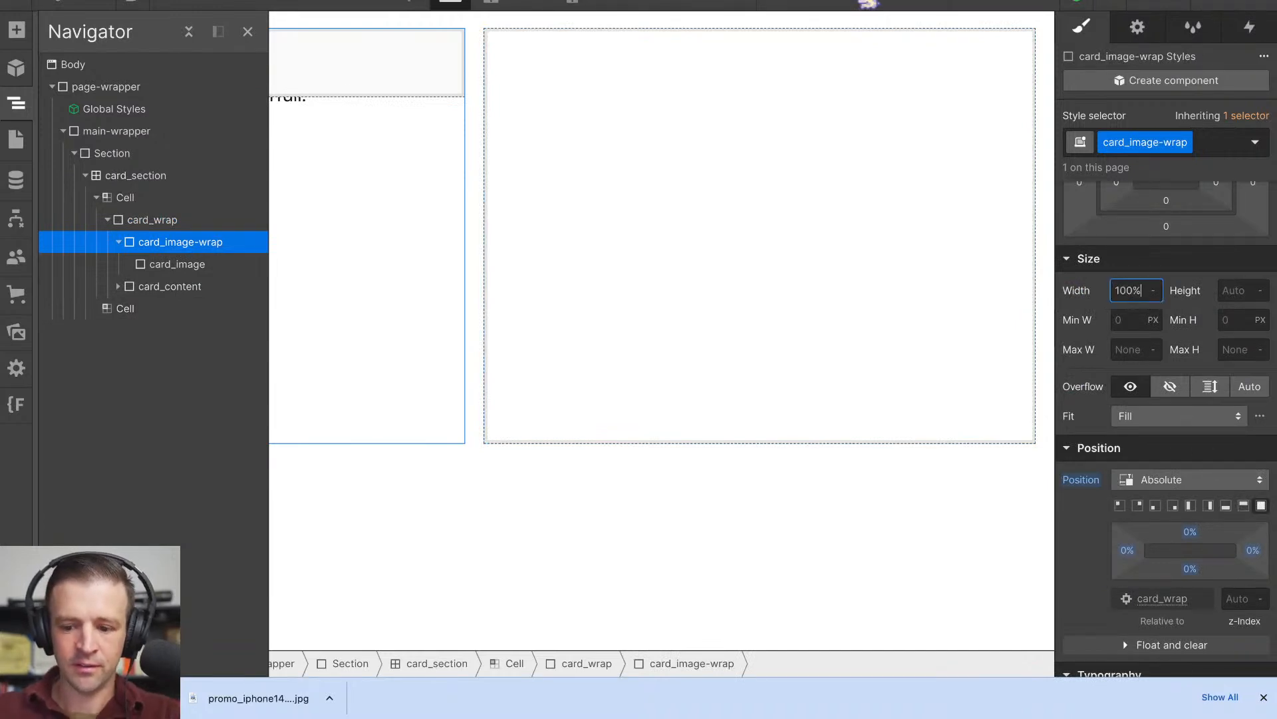
key("Tab")
type("100")
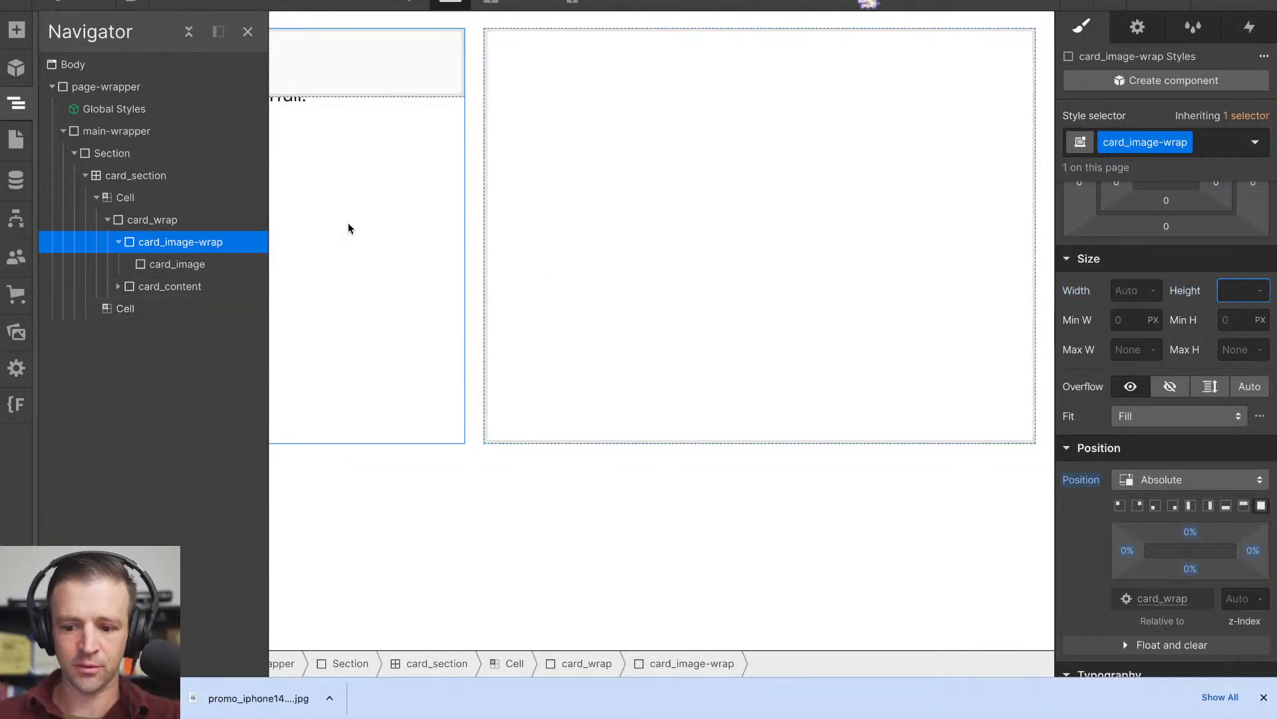
- Set both the width and the height of card_image to 100%
left_click(248, 264)
left_click(1139, 290)
type("100%")
key("Tab")
type("10")
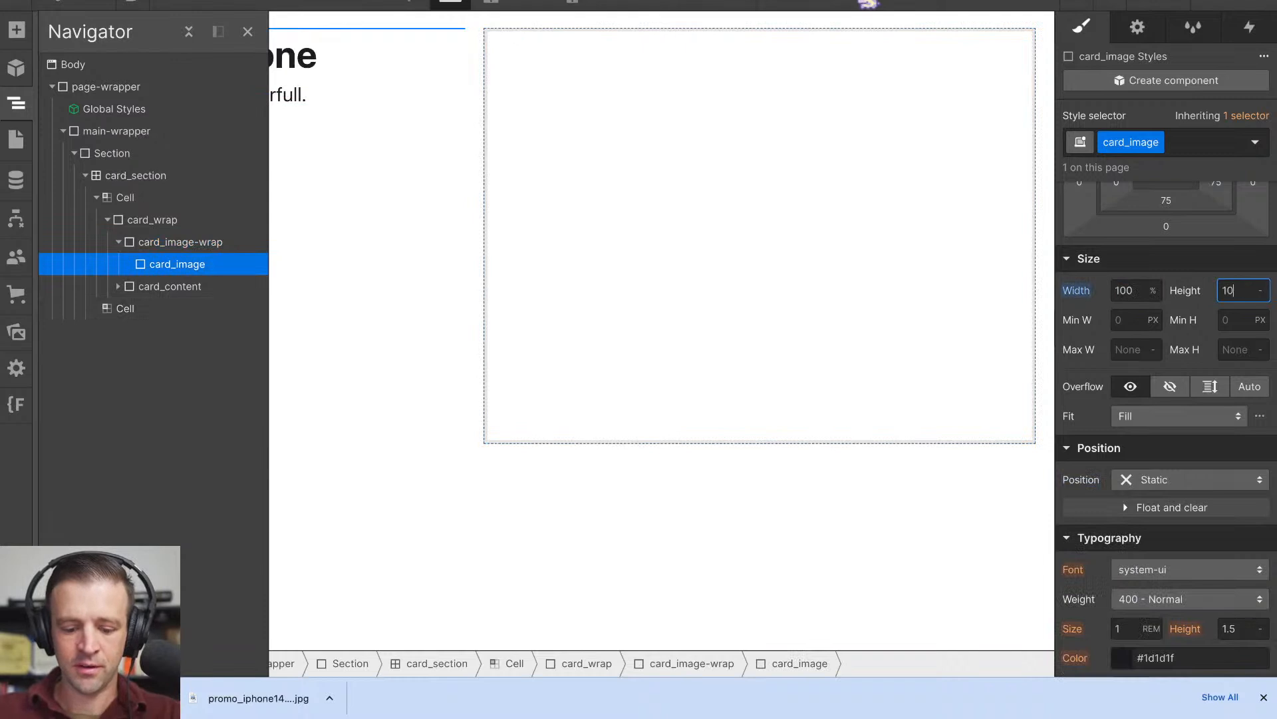
type("0%")
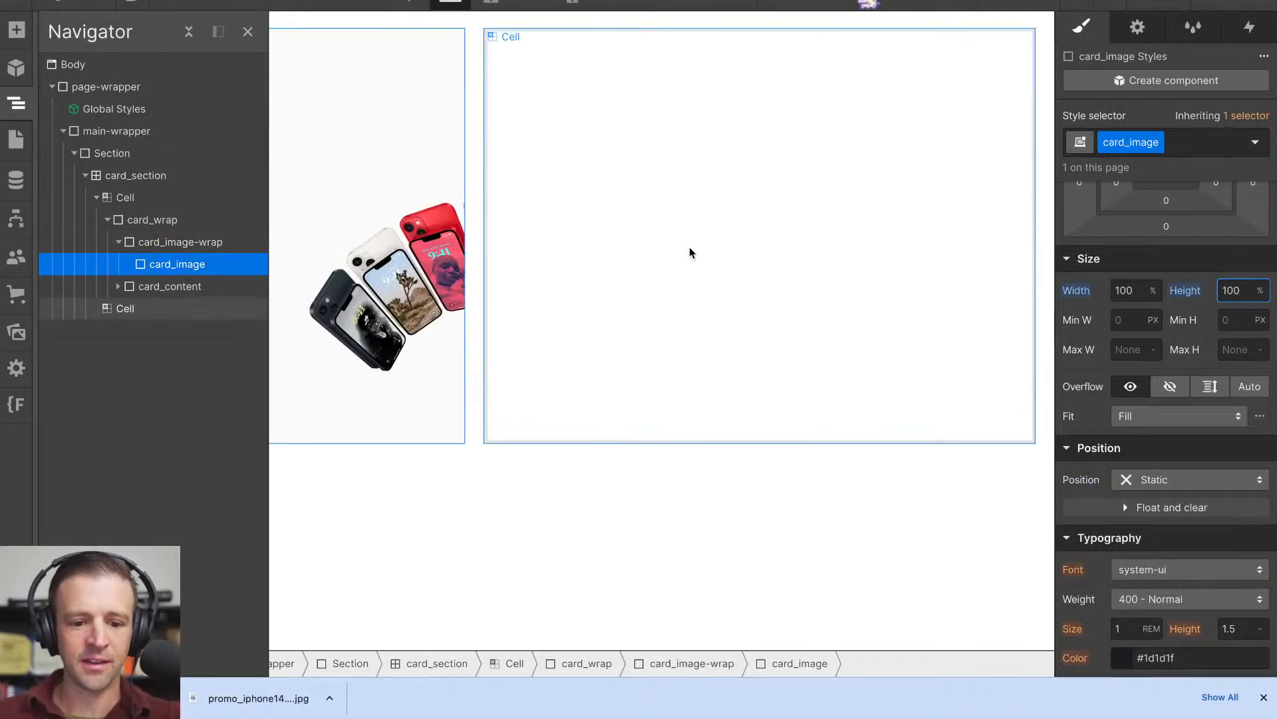
- Centre card_image's background image at 50% left and 50% top
scroll(1189, 404, "down", 5)
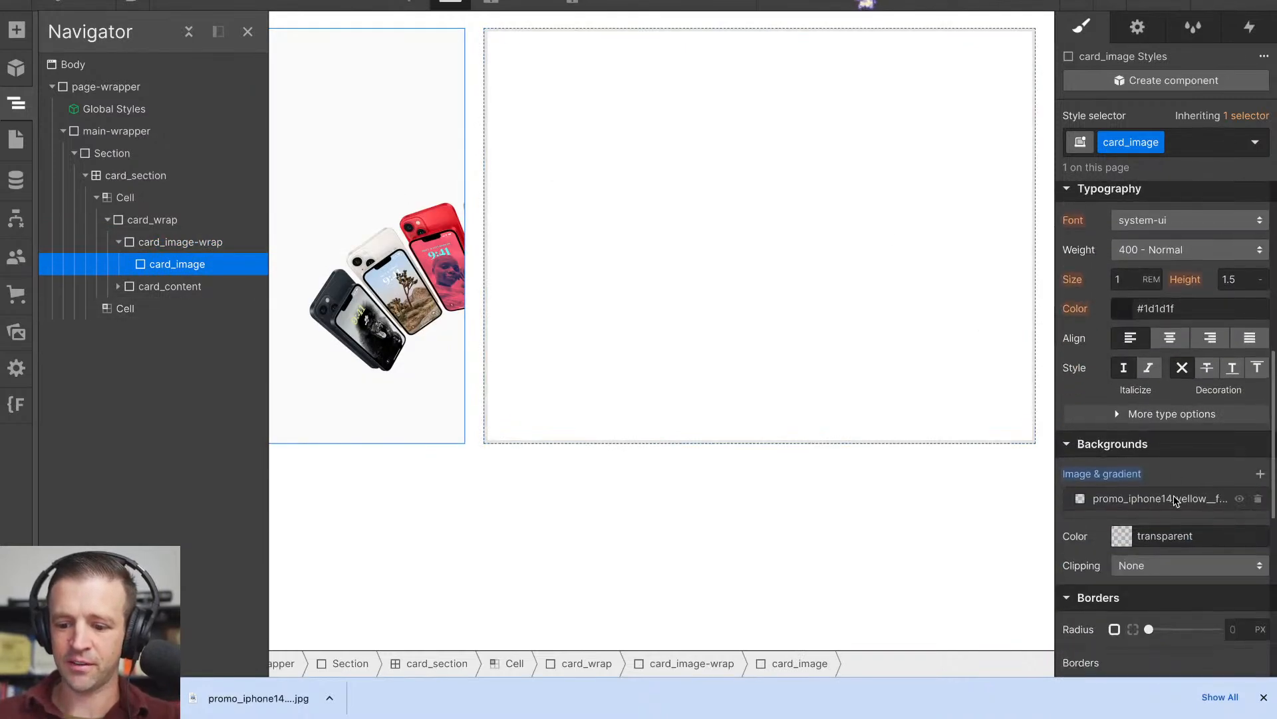
left_click(1174, 498)
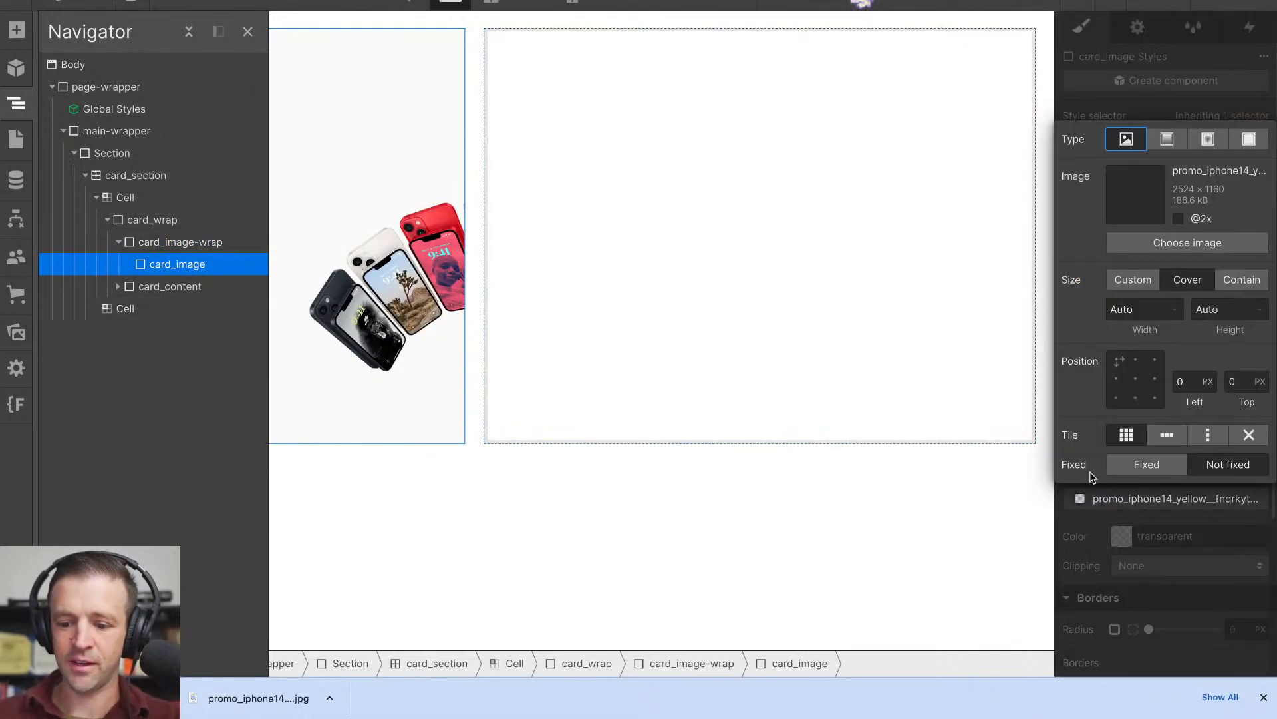
left_click(1137, 379)
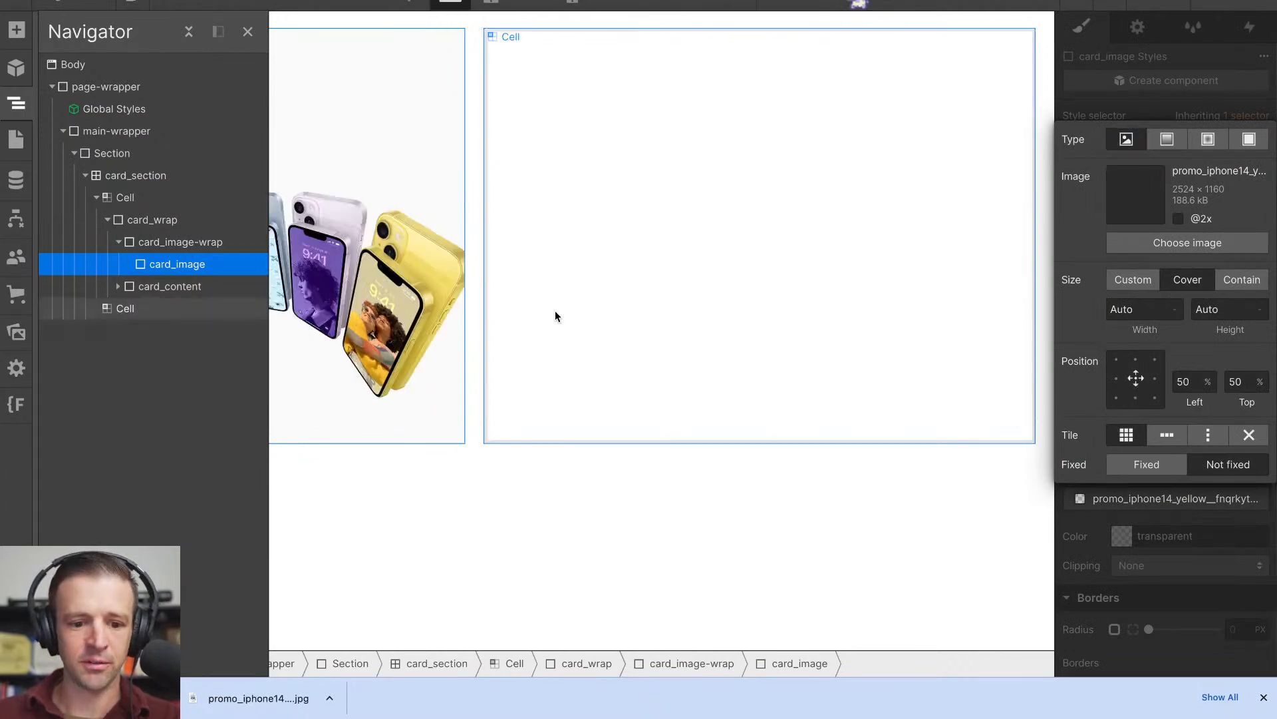
left_click(247, 32)
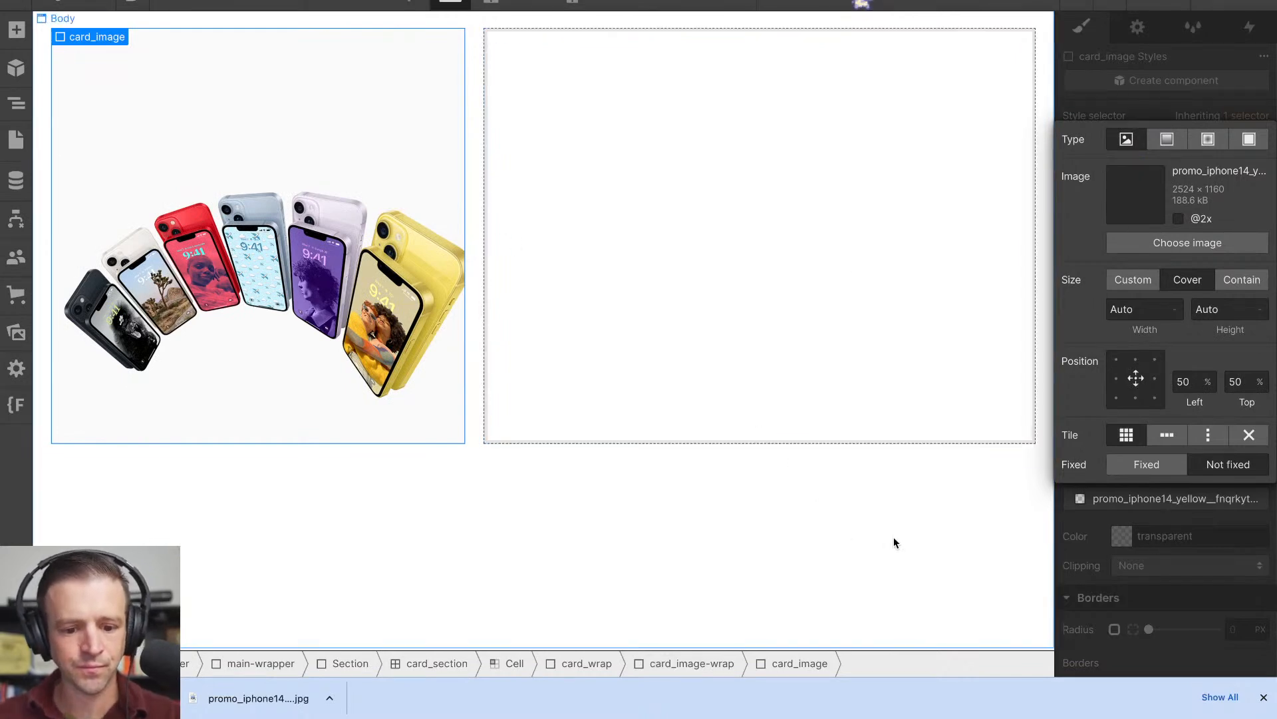
left_click(1088, 528)
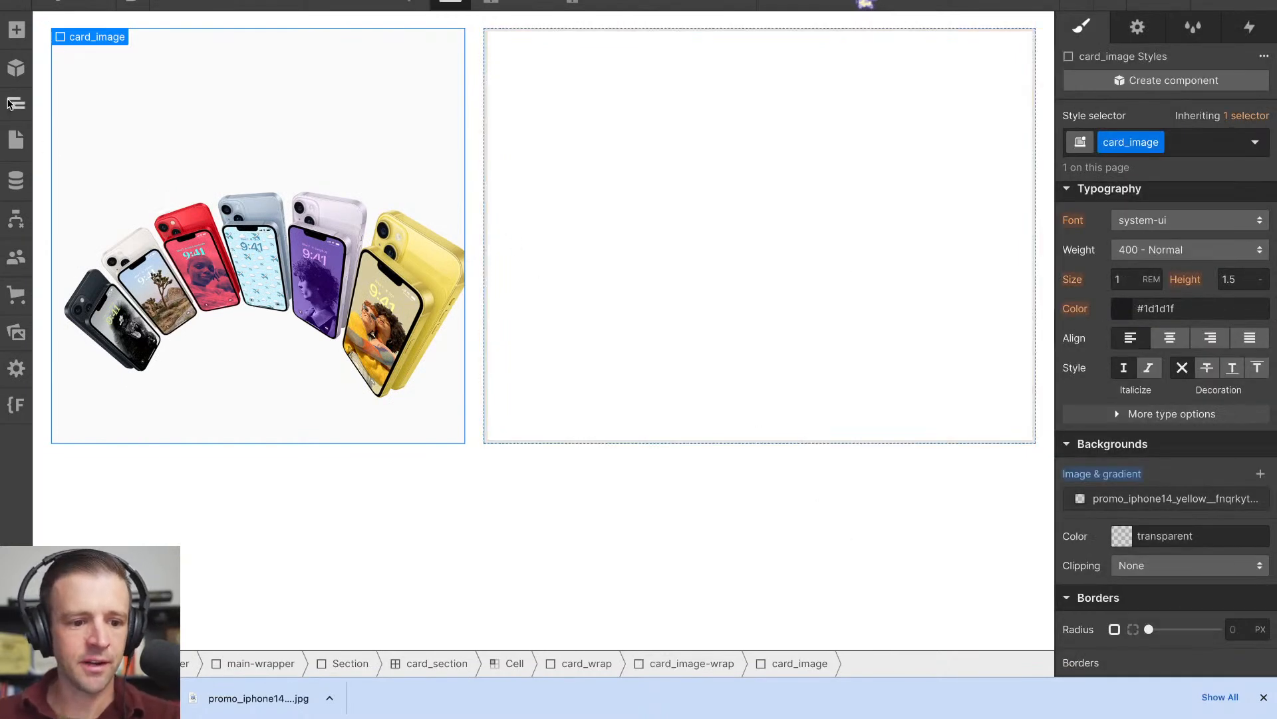
- Duplicate the first cell's card_wrap, with its nested content, into the empty second cell of card_section
left_click(8, 103)
left_click(133, 288)
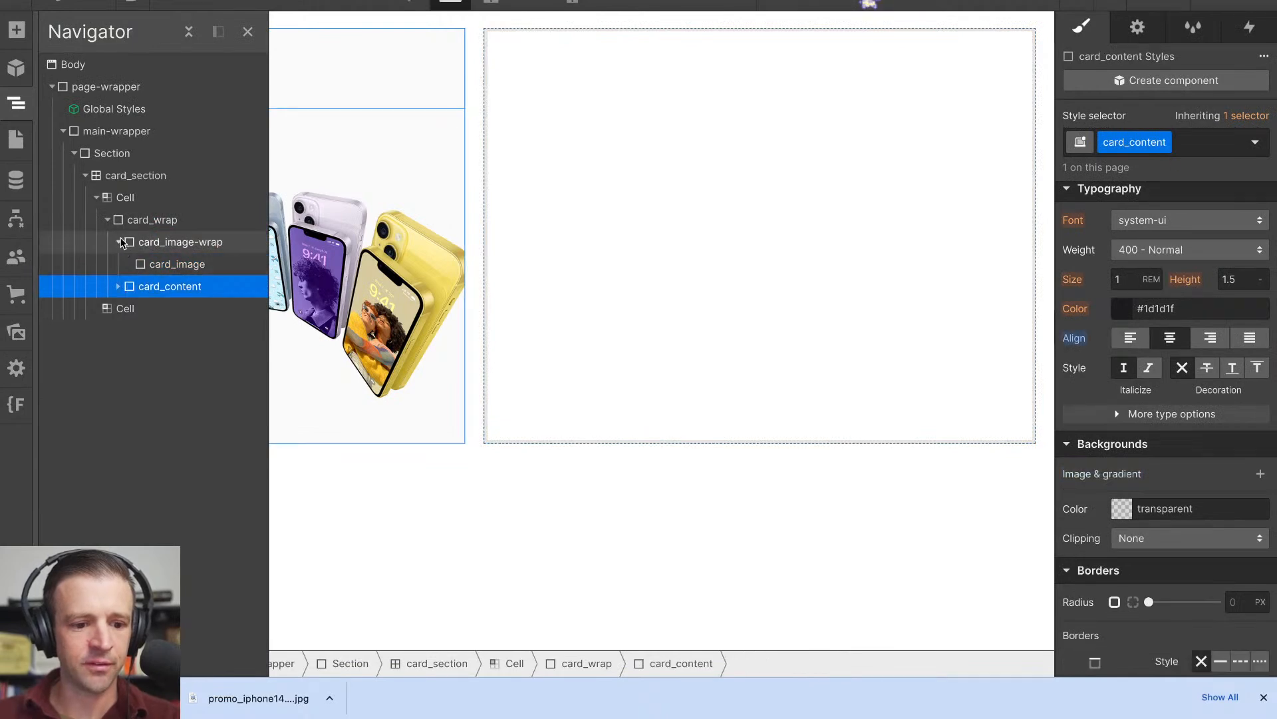
left_click(108, 221)
left_click_drag(123, 226, 123, 245)
left_click(732, 260)
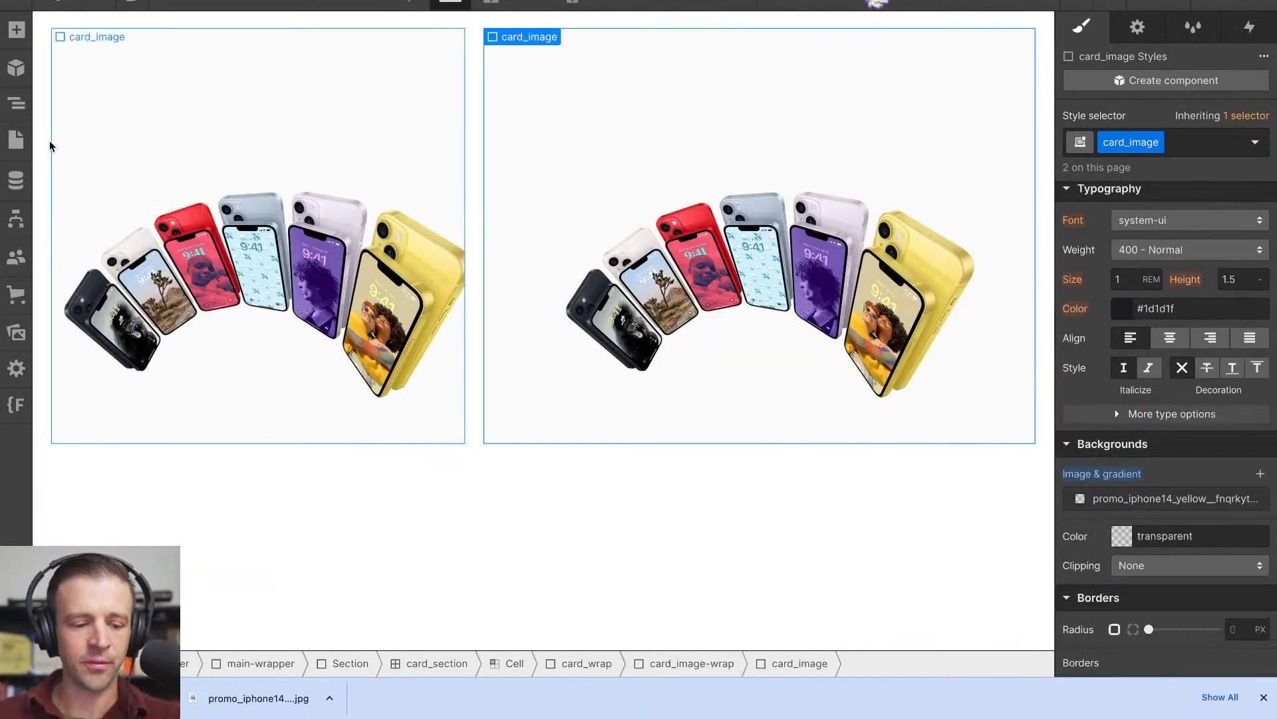
- Add the combo class "is-vision-pro" to the card_image in the second cell
key("z")
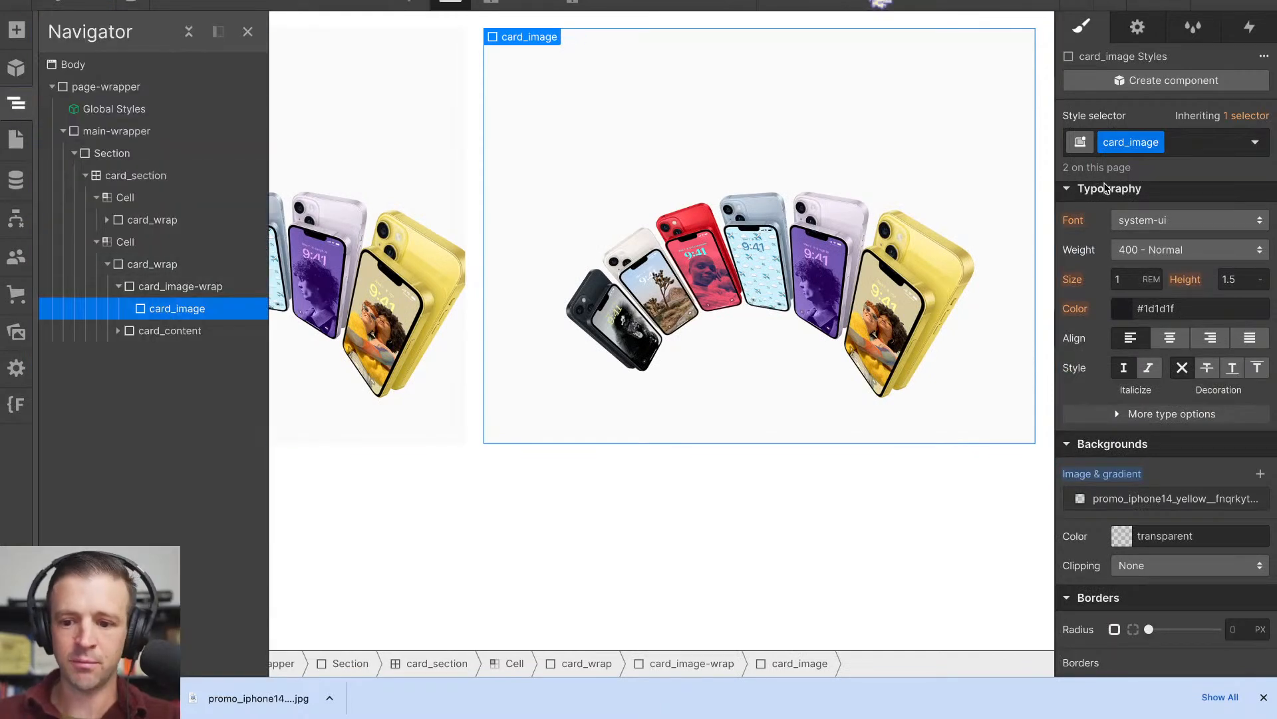
left_click(1214, 145)
type("is-visip")
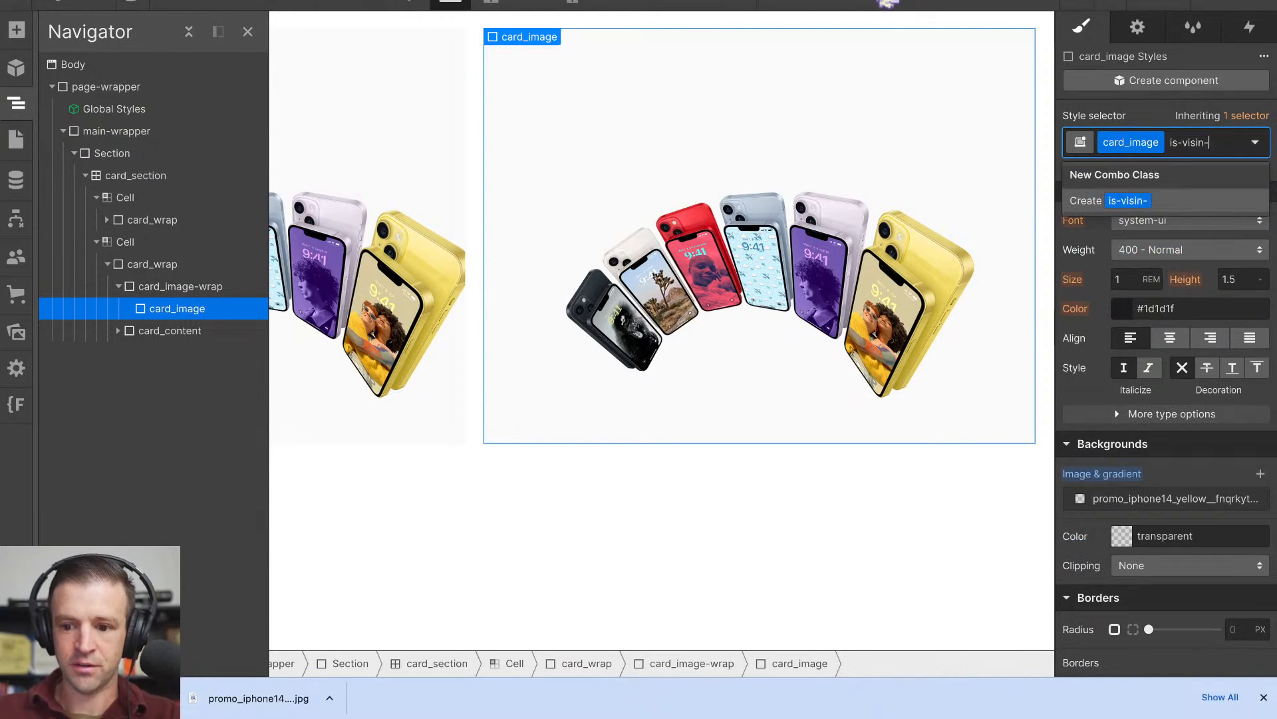
type("n-pro")
key("Return")
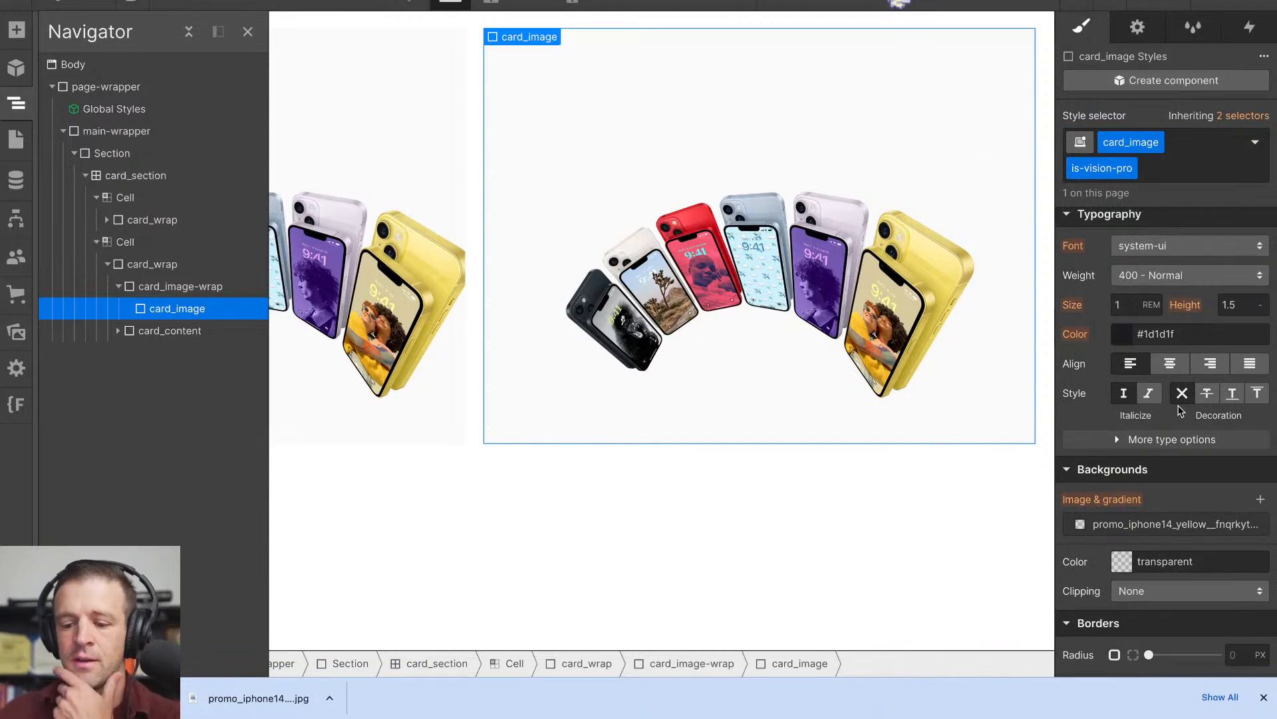
- Replace the background image of the is-vision-pro card_image with the promo_apple_vision_pro asset
left_click(1156, 525)
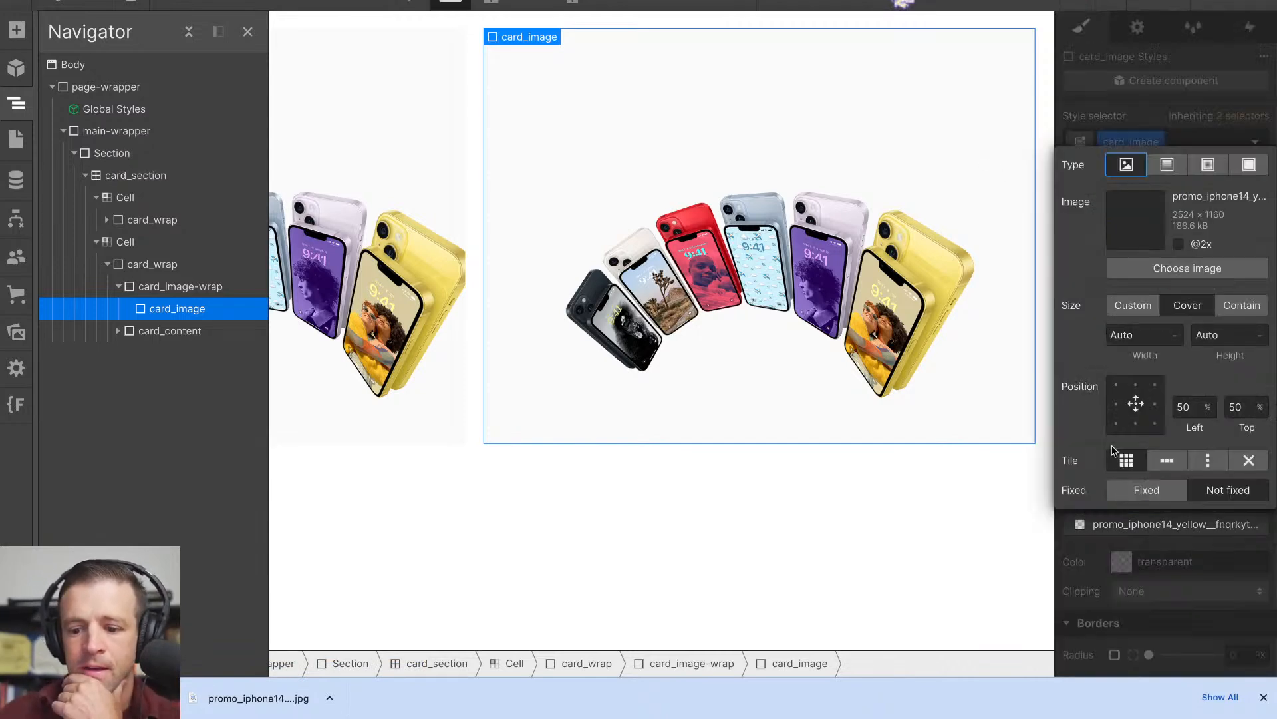
left_click(1155, 266)
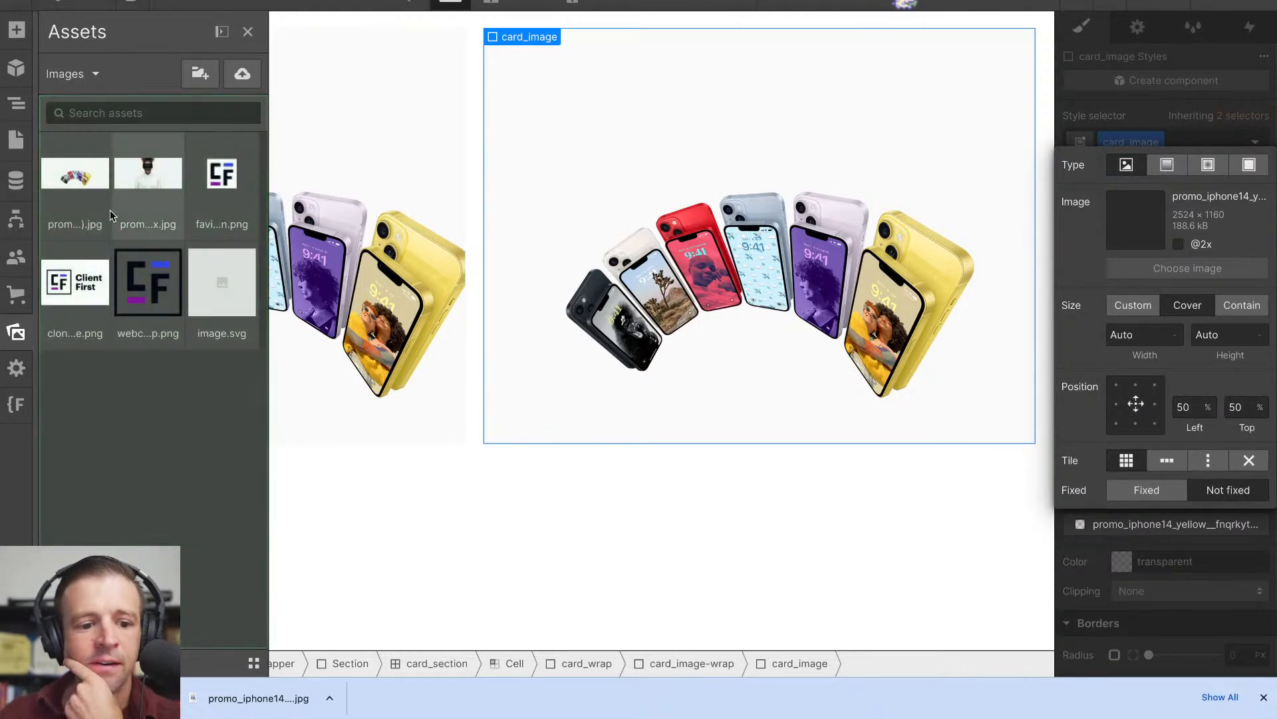
left_click(135, 189)
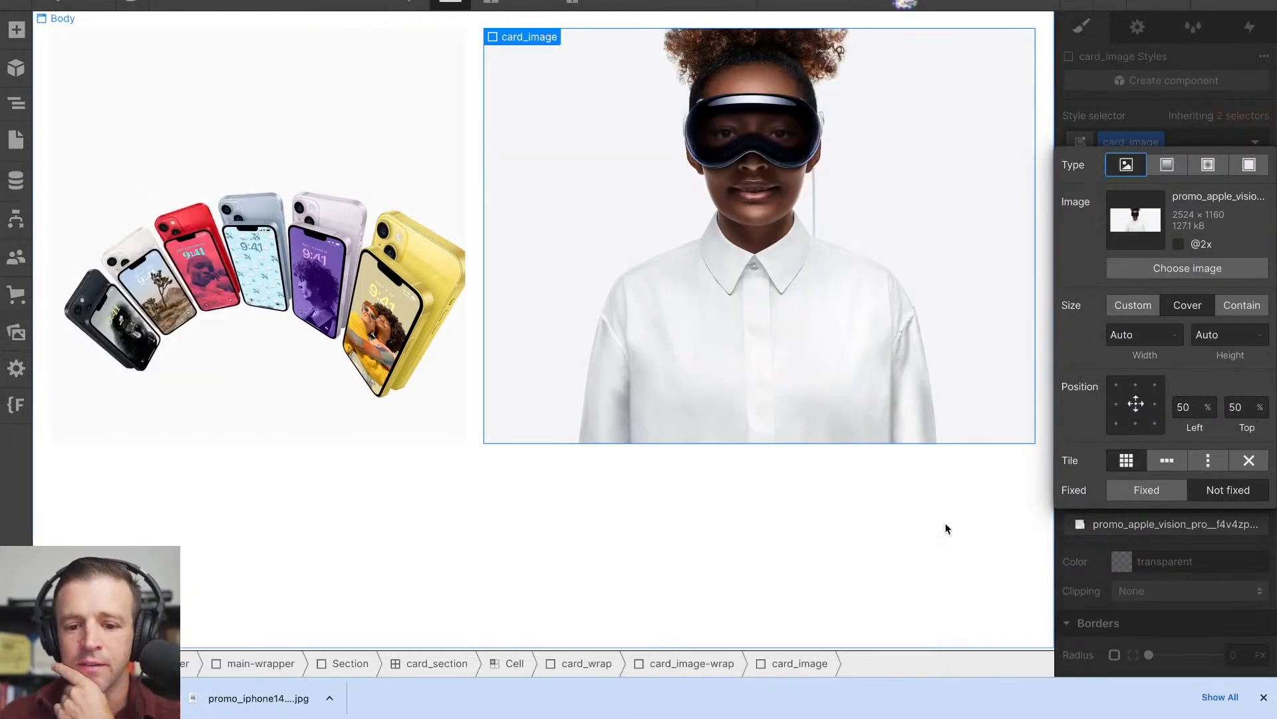
left_click(1148, 106)
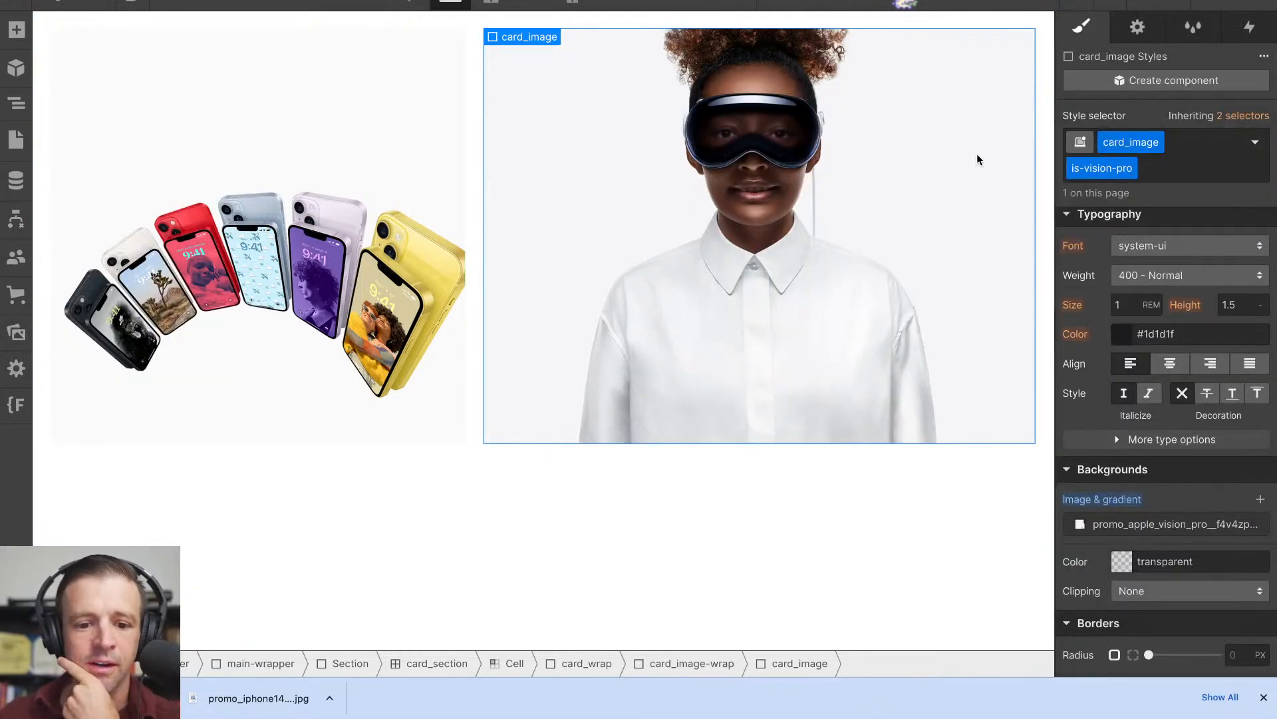
- Edit the card_section Quick Stack and set its first column to 1 FR
left_click(468, 346)
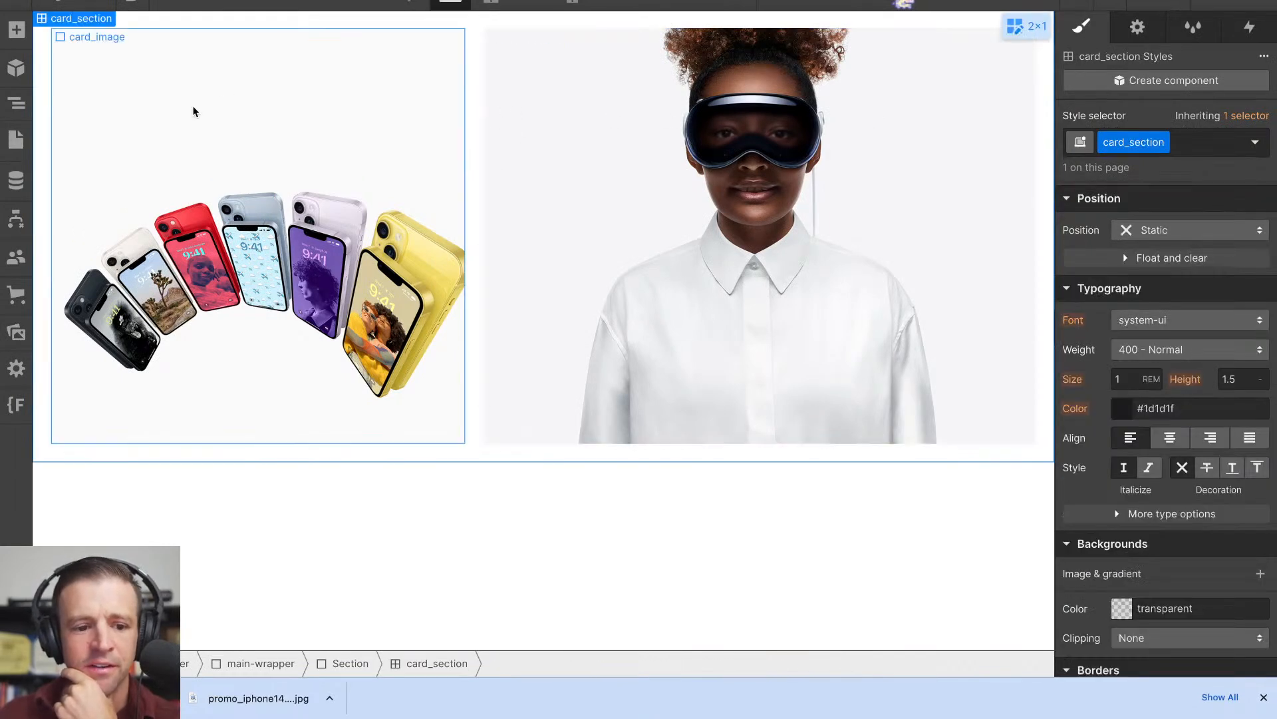
left_click(1013, 27)
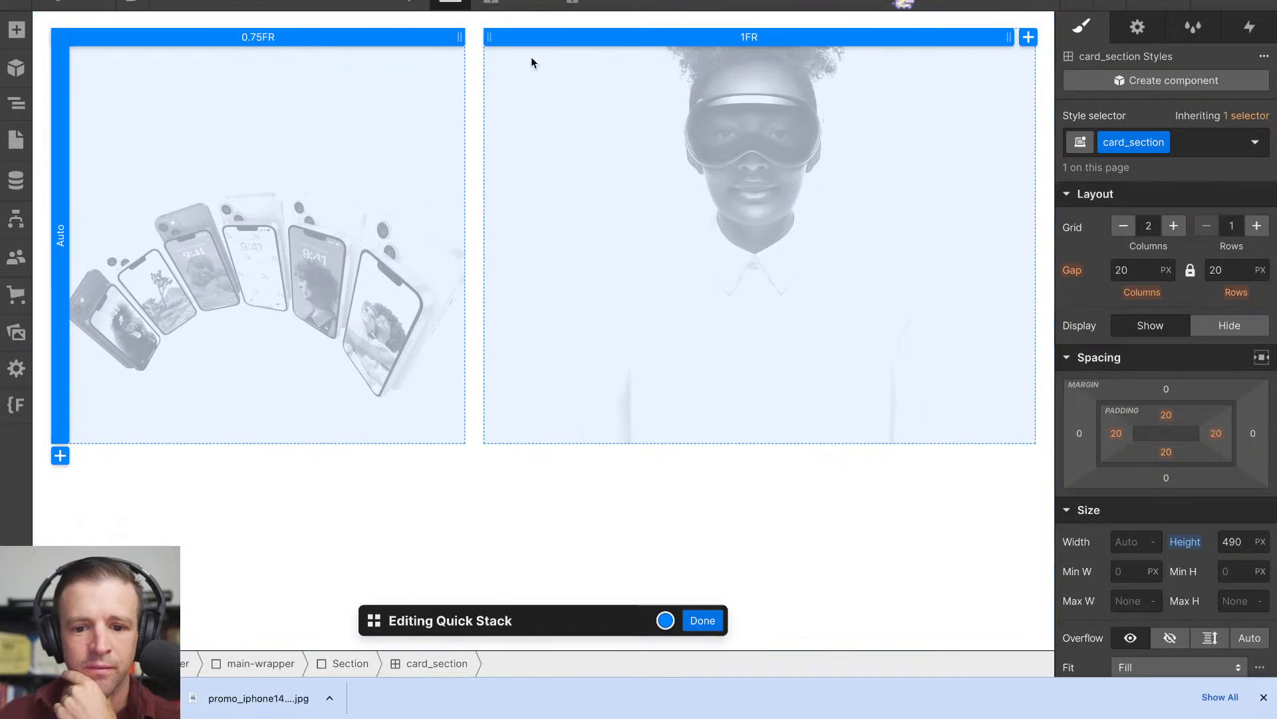
left_click(386, 39)
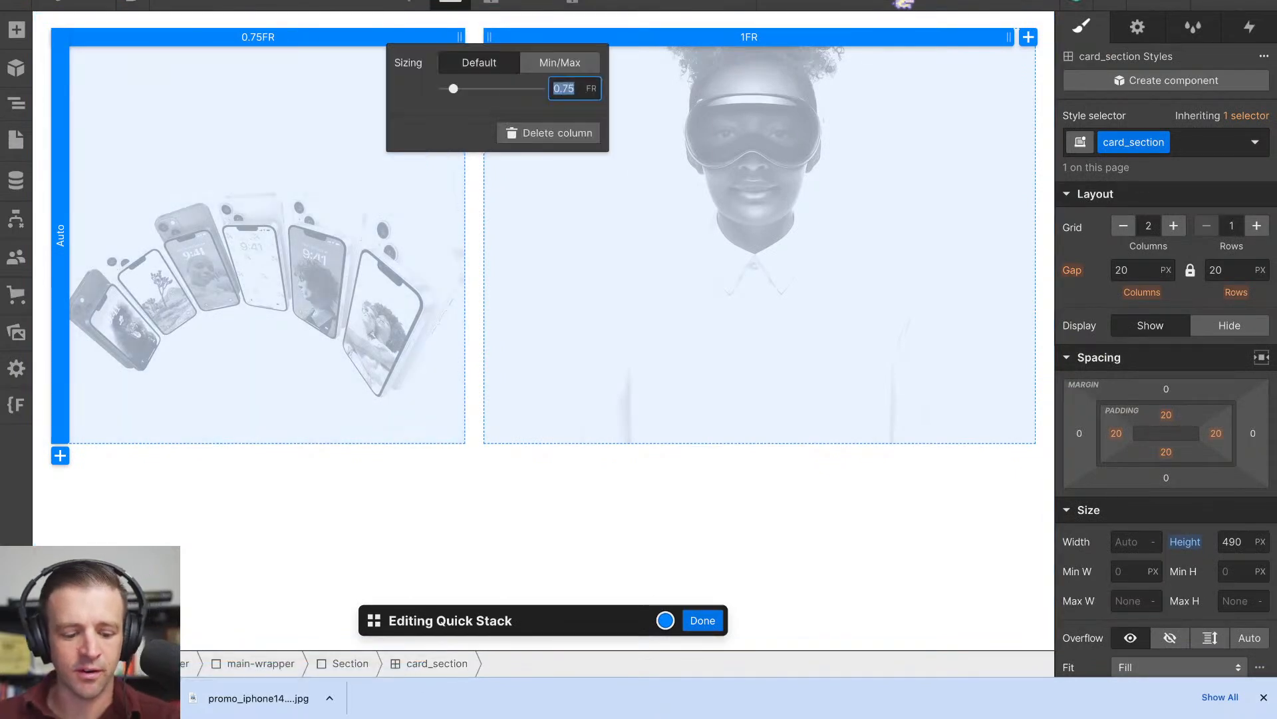
type("1")
left_click(708, 625)
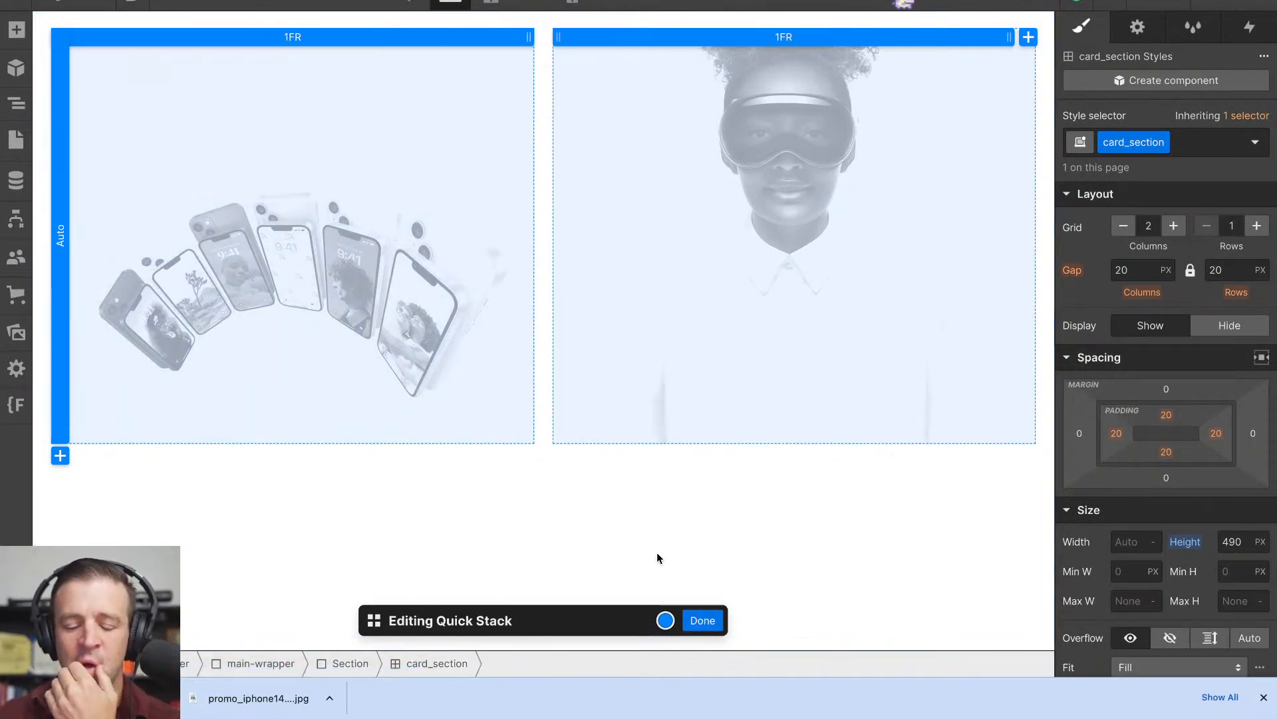
left_click(703, 618)
left_click(704, 495)
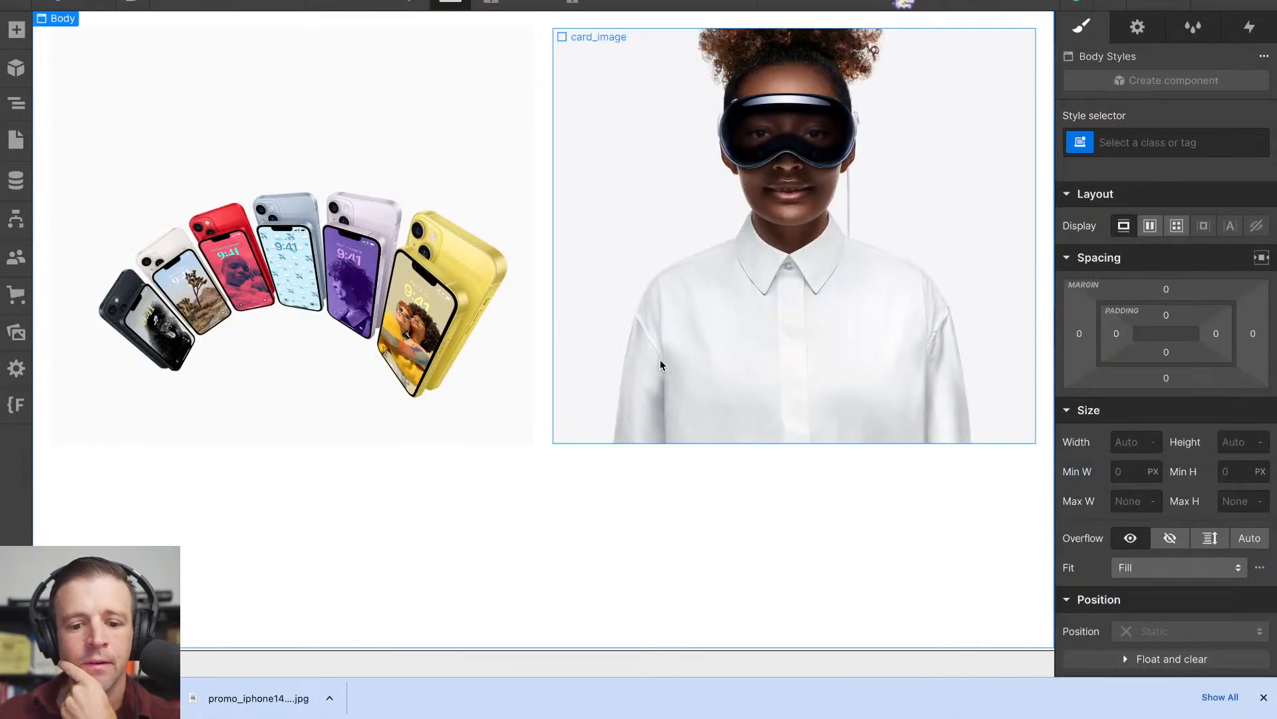
- Move card_content above card_image-wrap inside the second cell's card_wrap
left_click(20, 100)
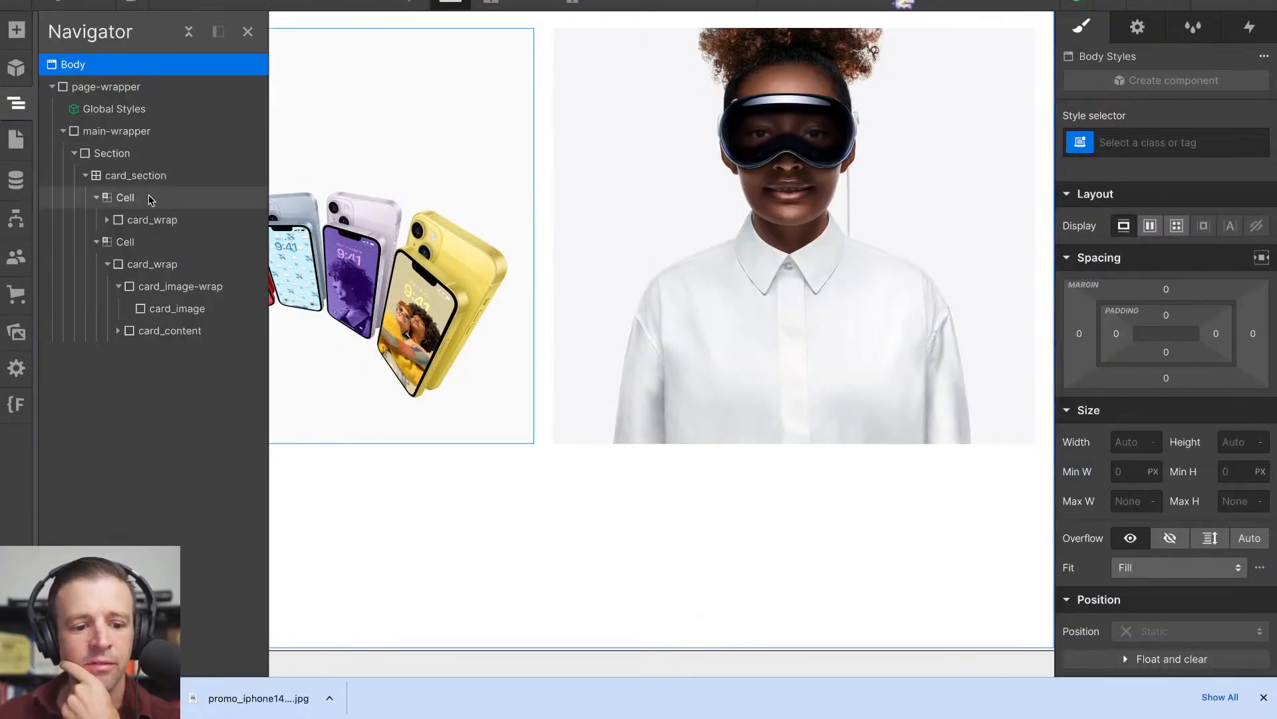
left_click(123, 286)
left_click(118, 286)
left_click_drag(137, 313, 138, 276)
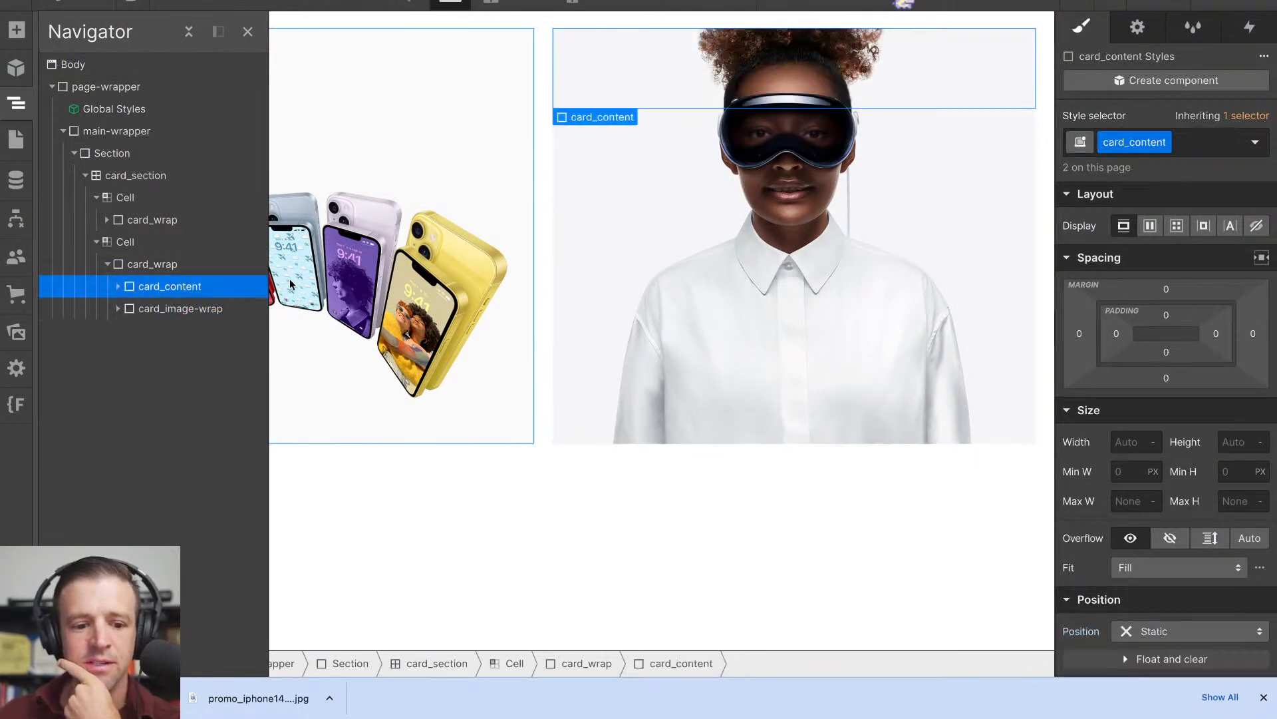
- Check card_image-wrap's position settings and move it back above card_content in the second cell's card_wrap
left_click(186, 310)
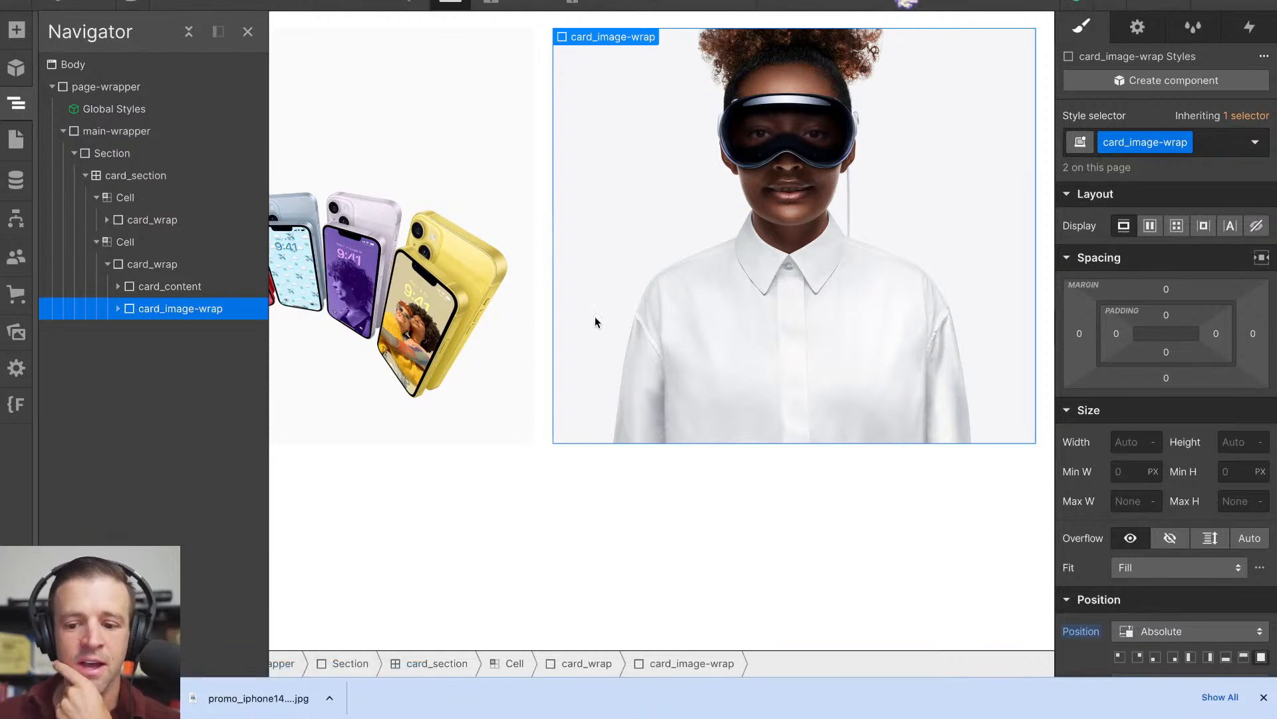
scroll(1168, 405, "down", 2)
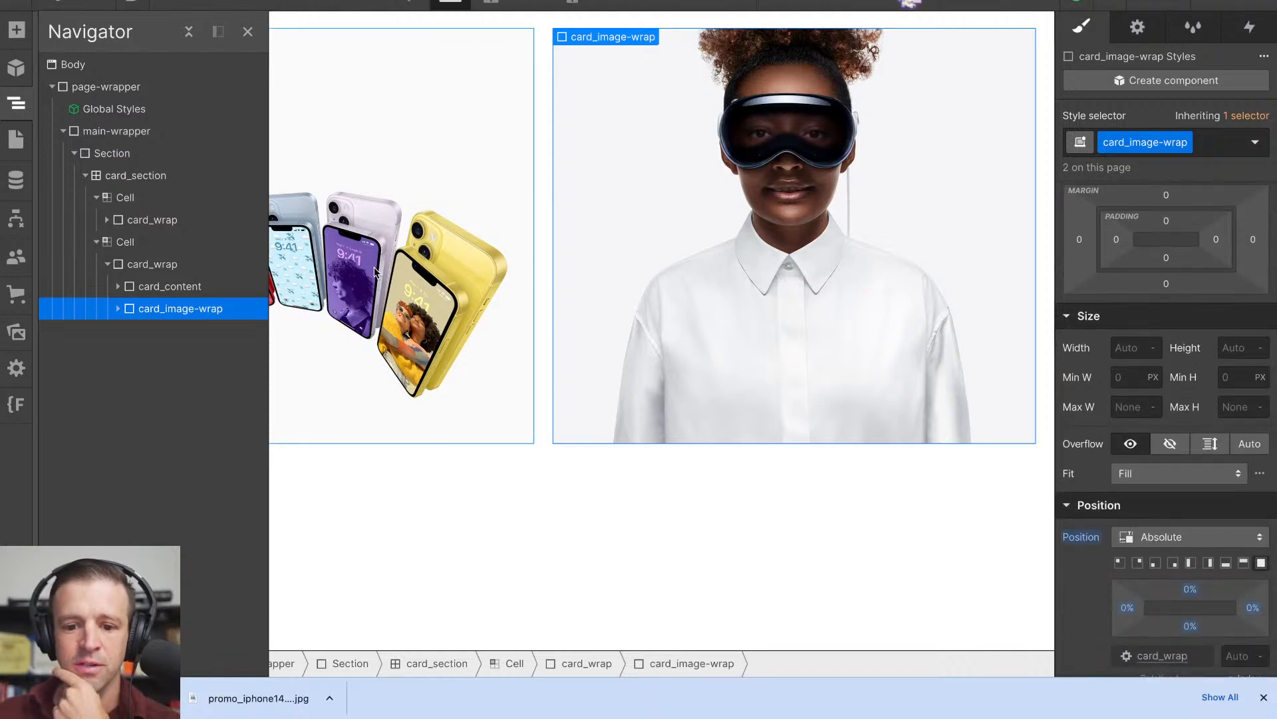
left_click_drag(190, 308, 184, 286)
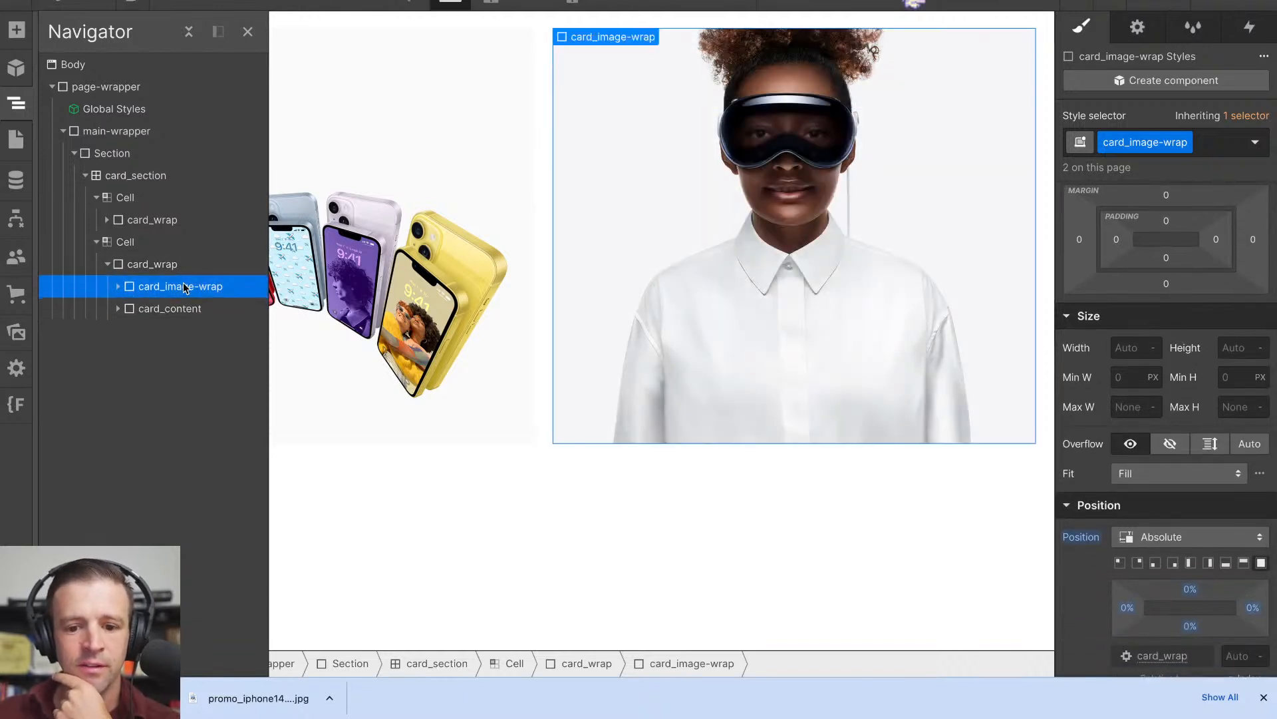
- Give card_content in the second cell Relative position and a height of 100%
left_click(183, 308)
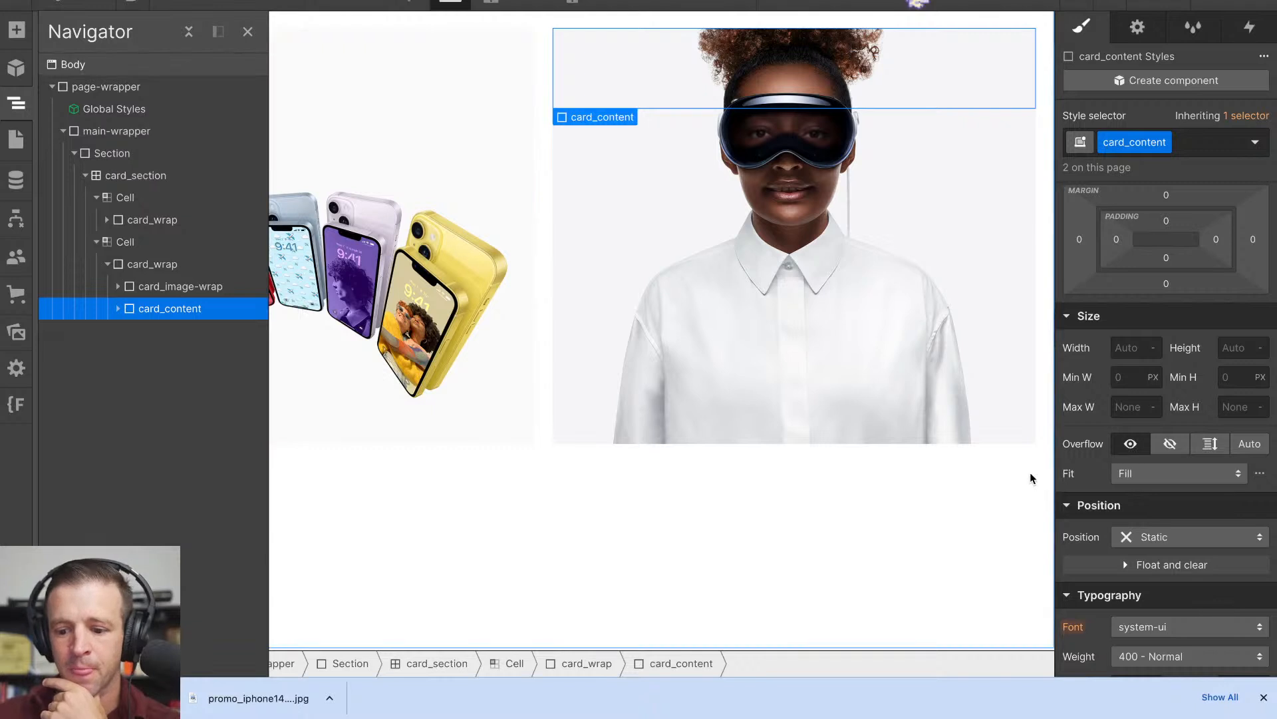
left_click(1174, 537)
left_click(1170, 517)
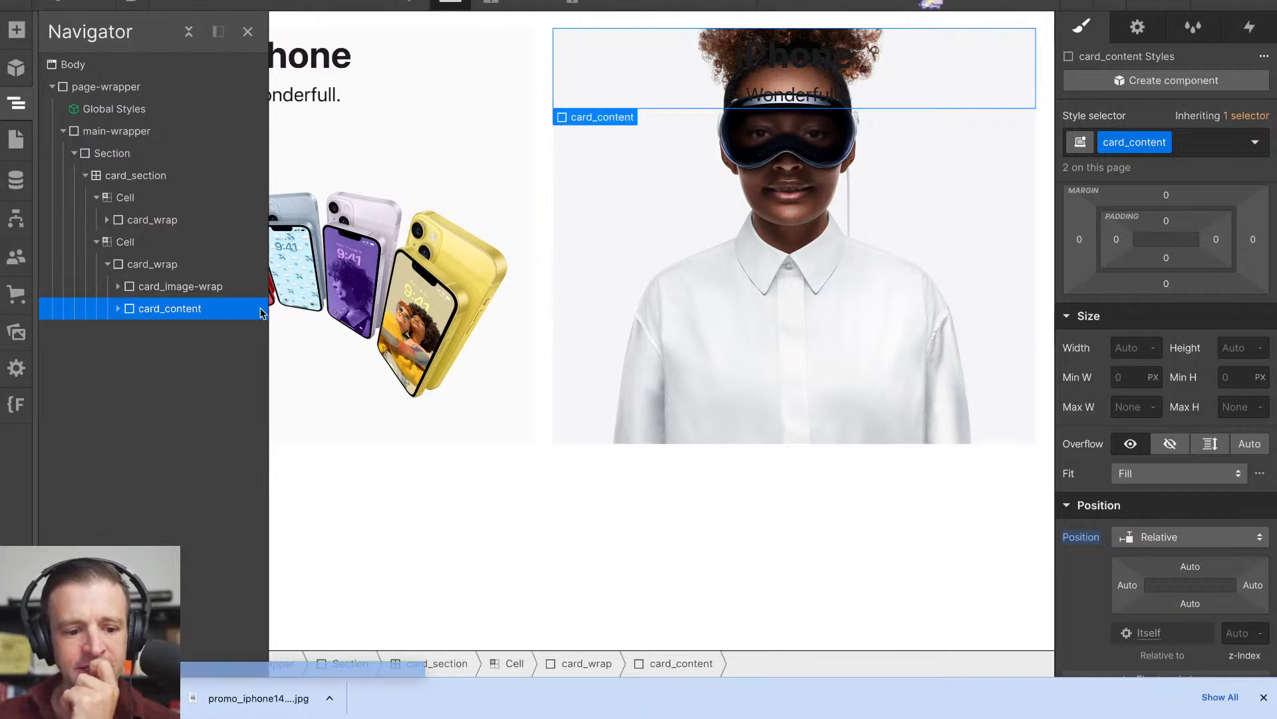
left_click(1230, 349)
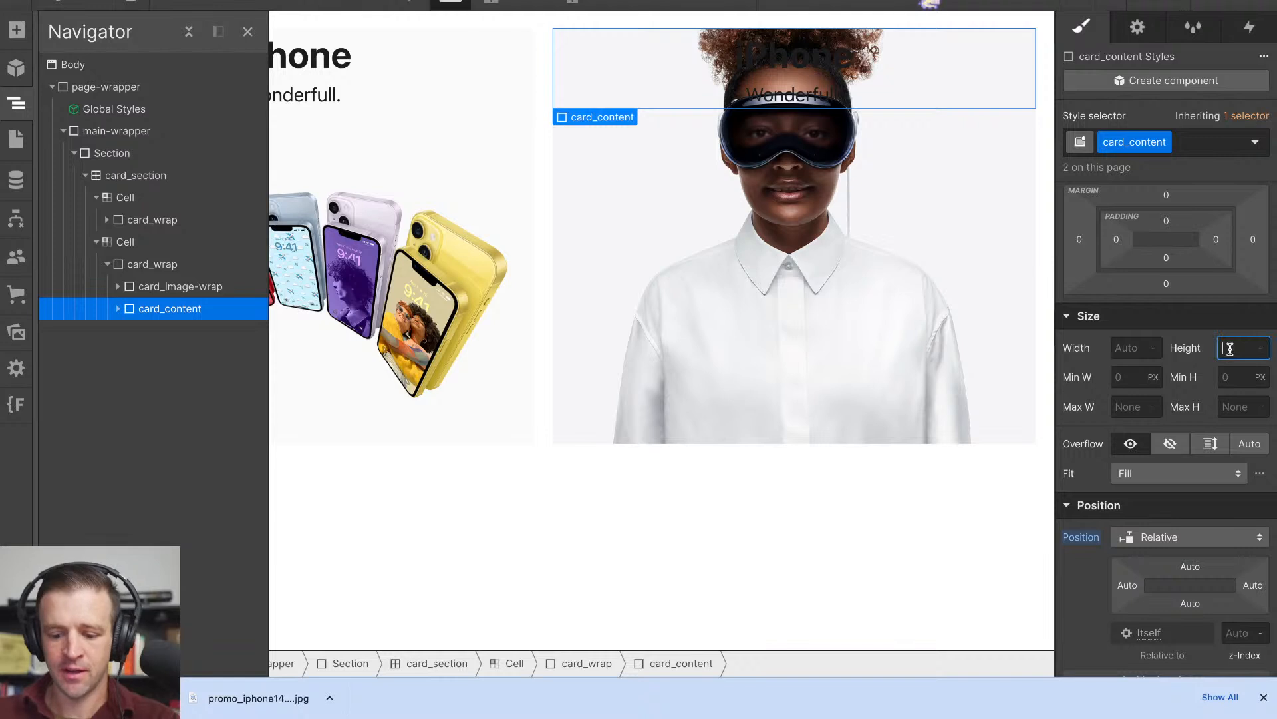
key("Return")
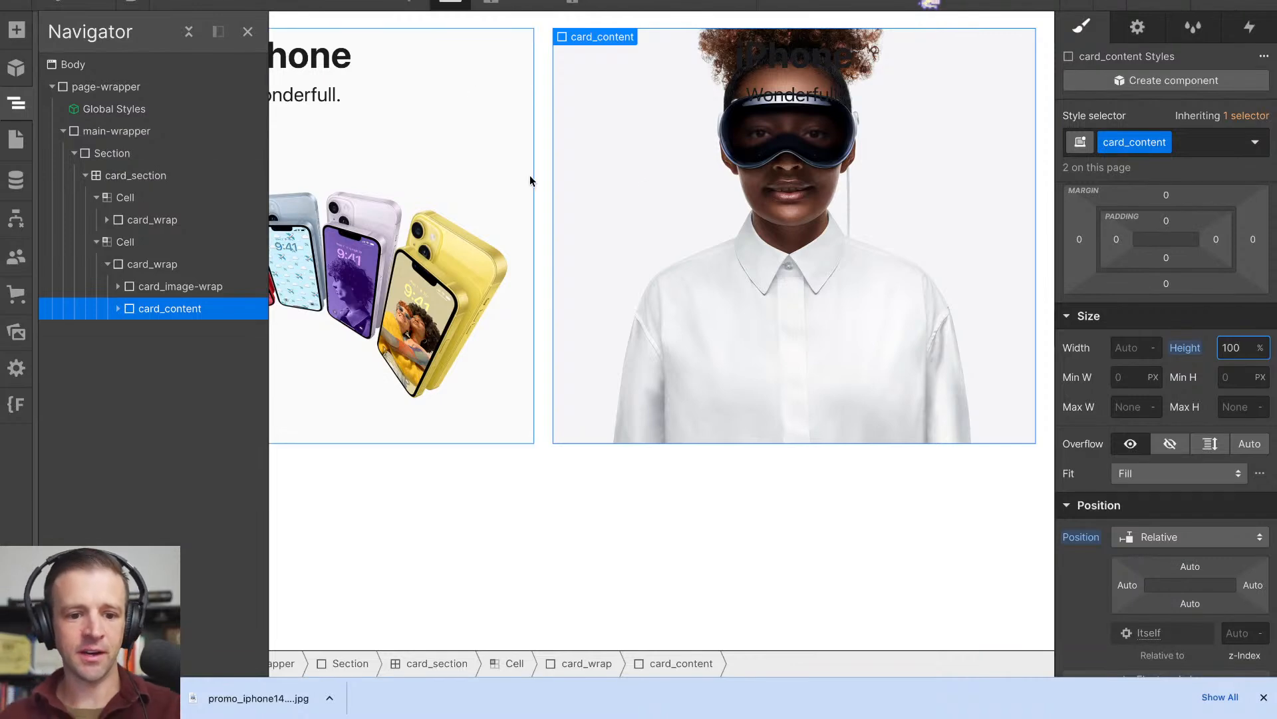
- Add the combo class is-vision-pro to the second cell's card_content
left_click(1217, 142)
type("is-")
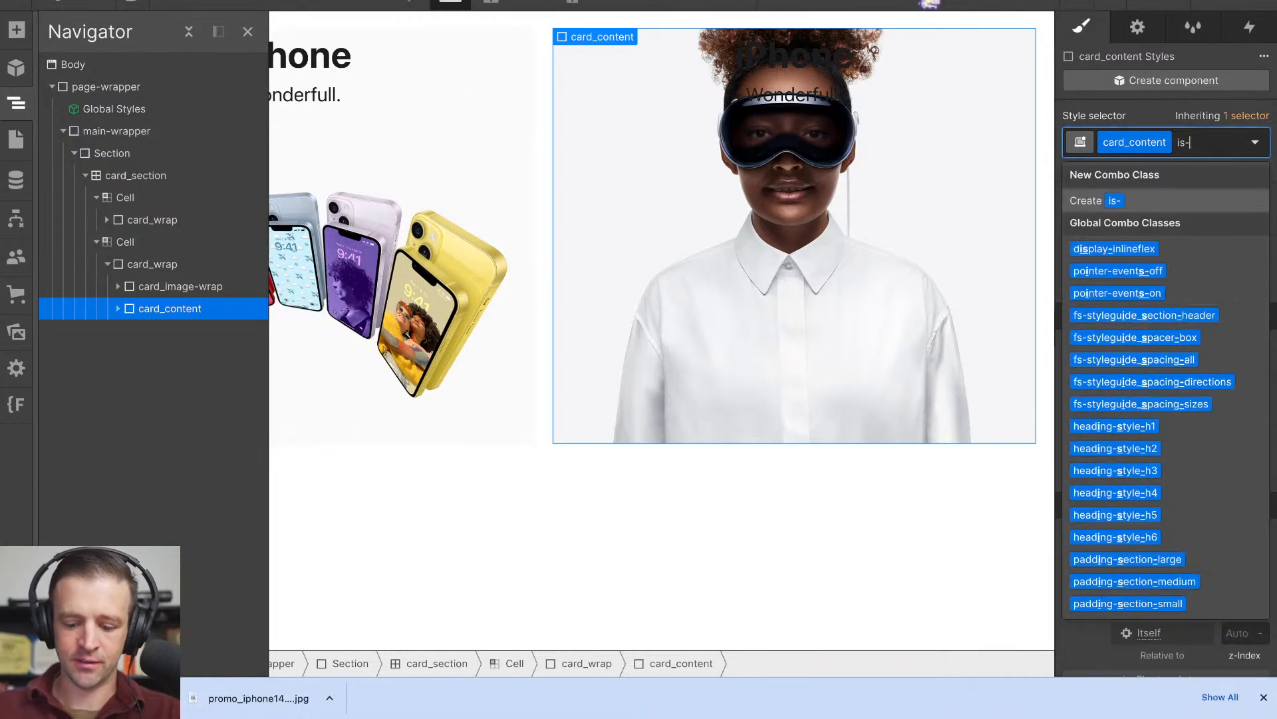
type("vision-pro")
key("Return")
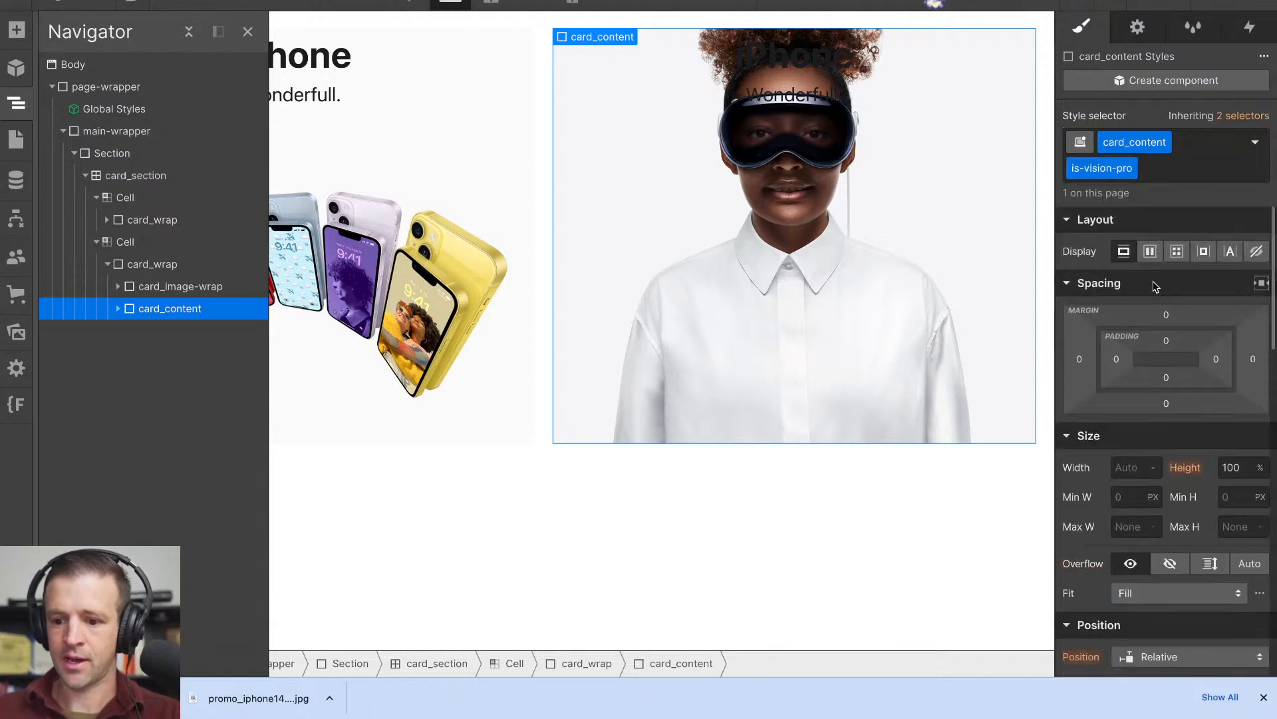
- Set the is-vision-pro card_content to a vertical flex layout with its headings justified to the end
left_click(119, 308)
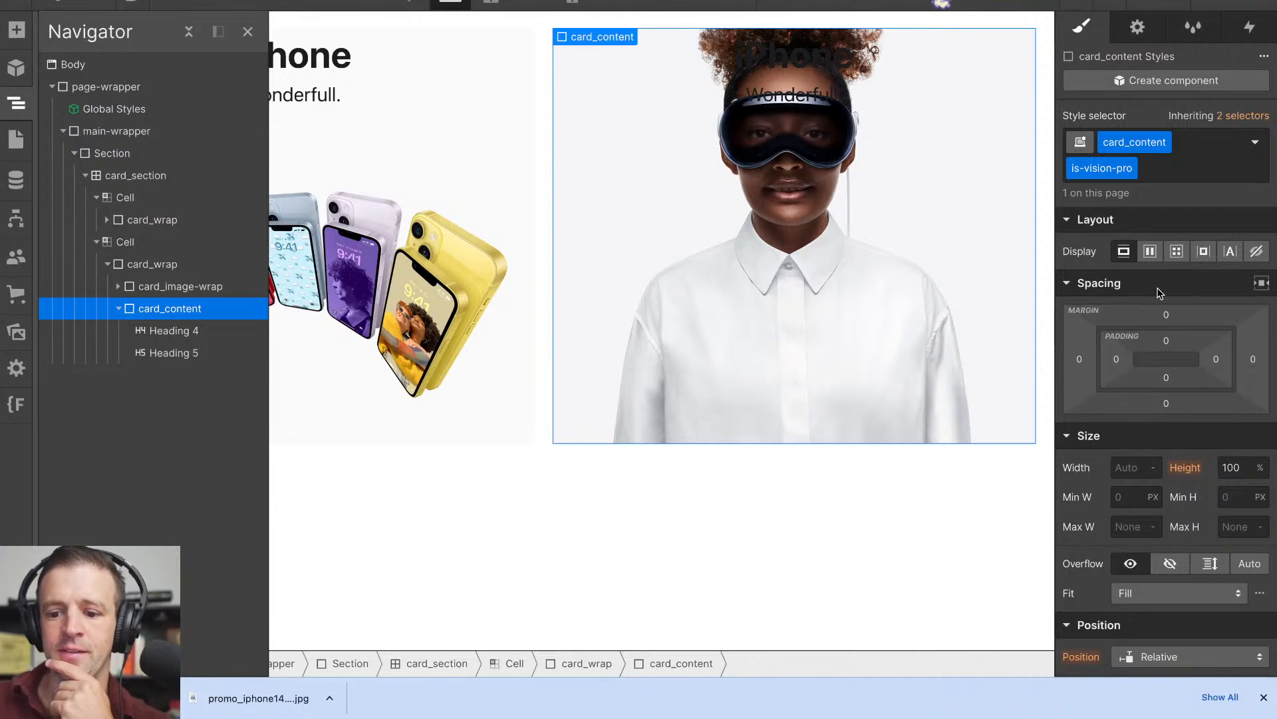
left_click(1153, 254)
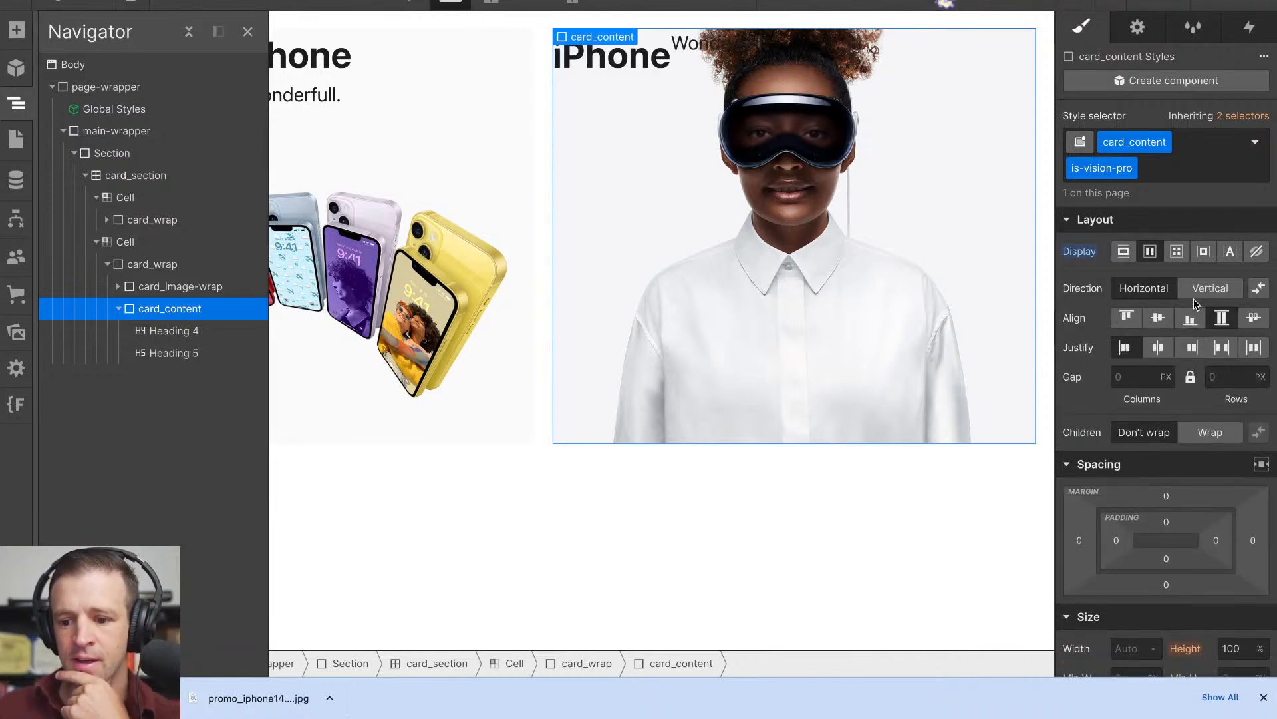
left_click(1191, 347)
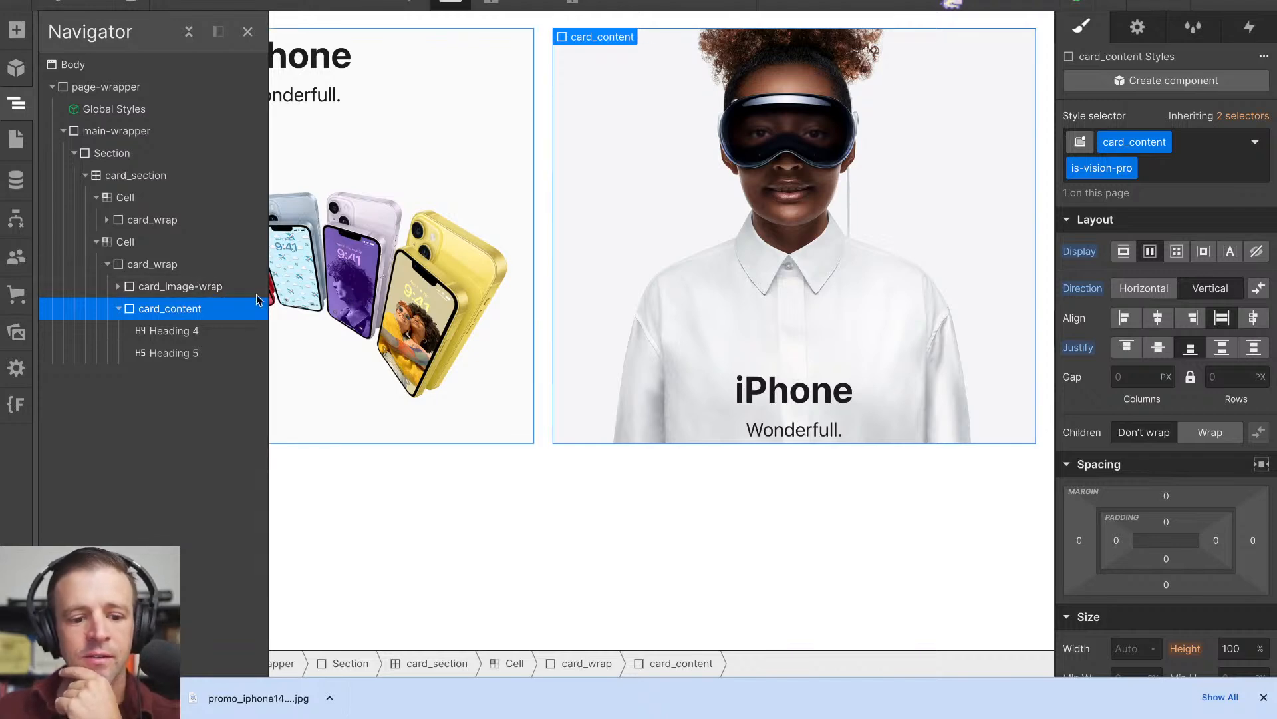
- Wrap the second cell's card_wrap in a new div block and give it the padding-medium class
left_click(164, 264)
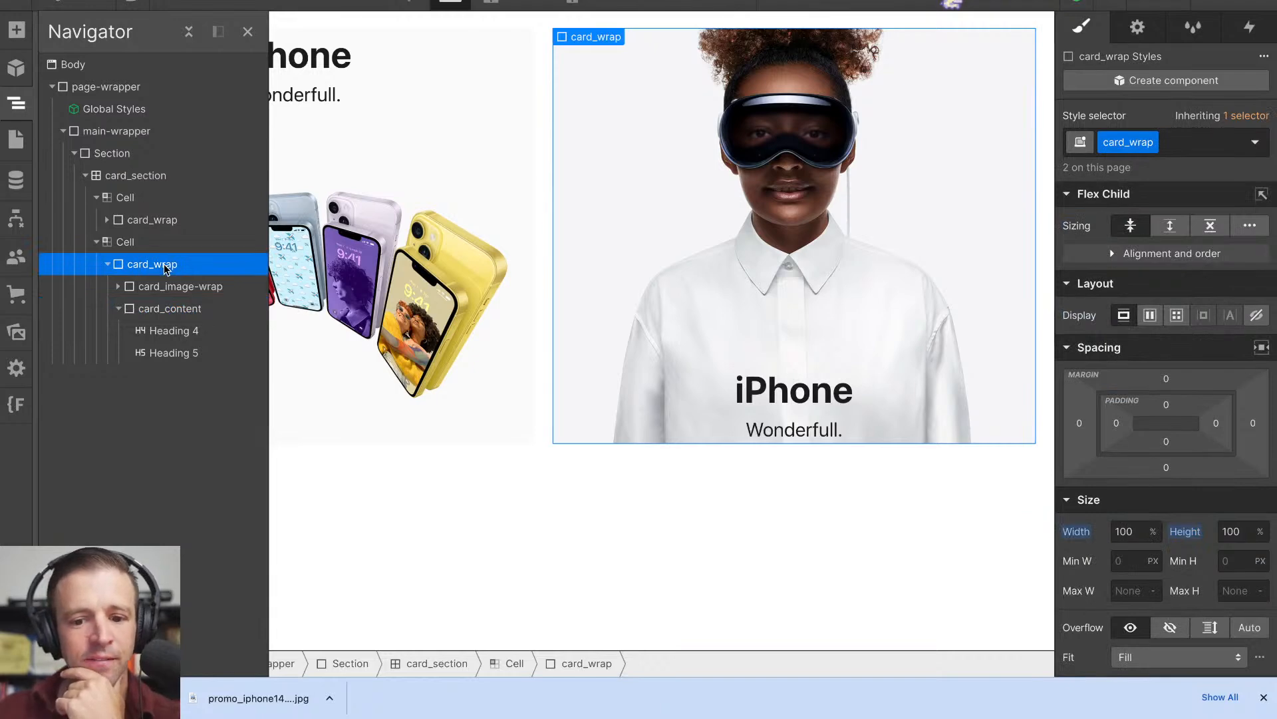
left_click(156, 308)
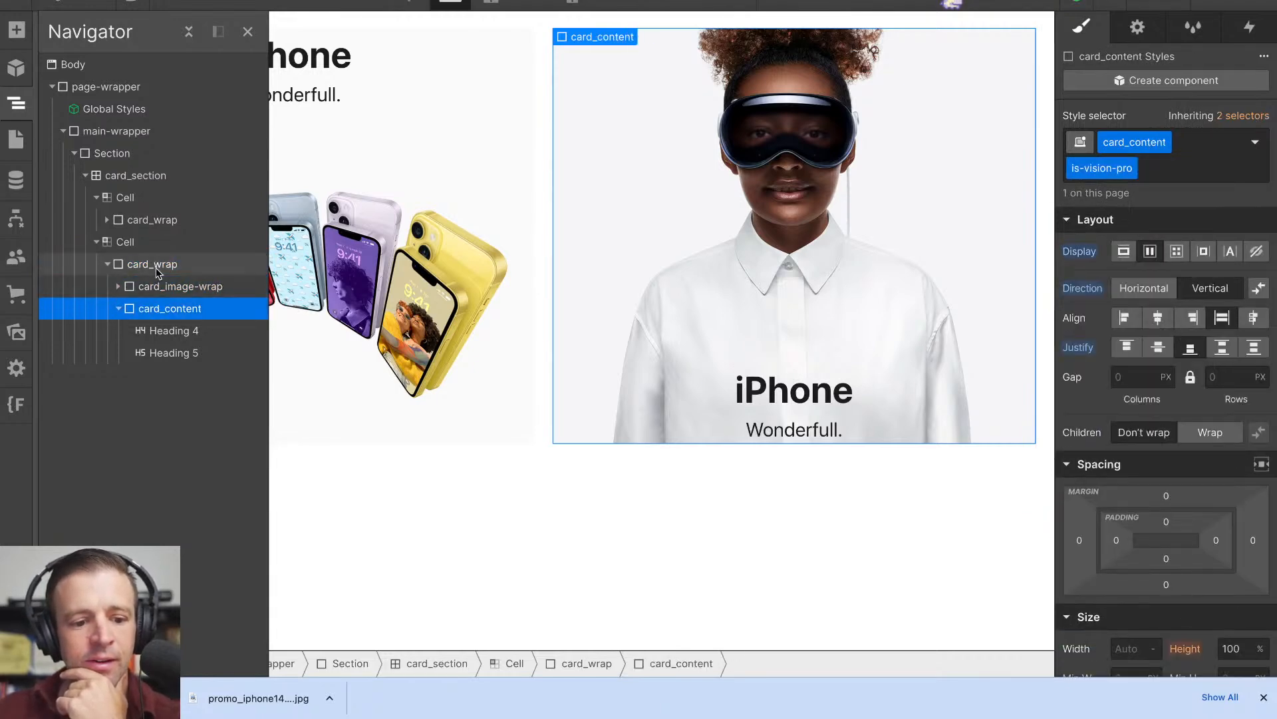
left_click(156, 267)
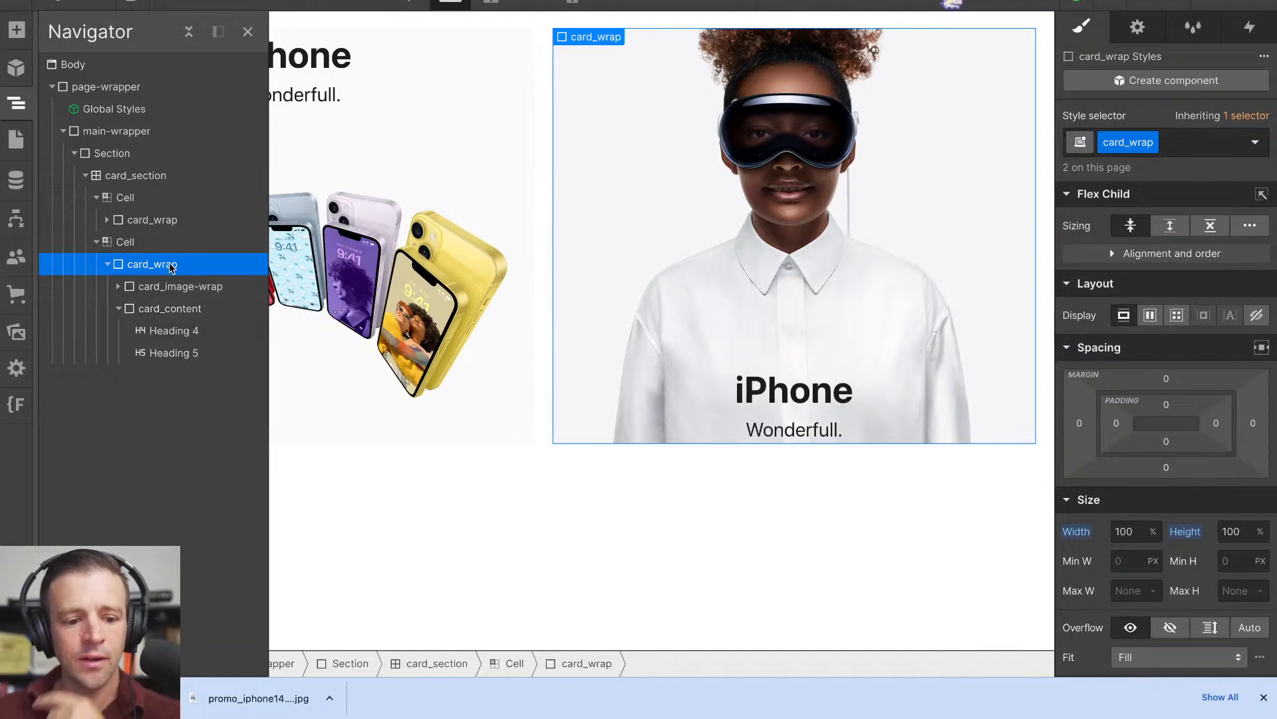
key("ctrl+alt+g")
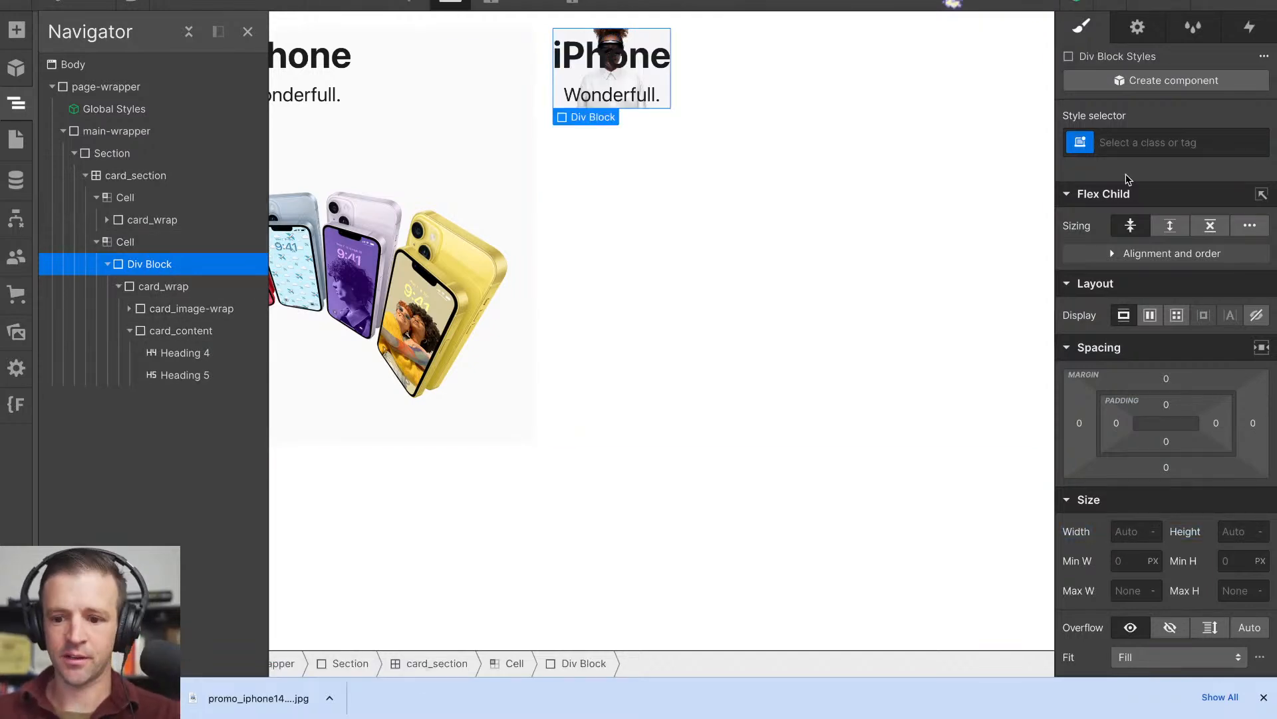
left_click(1145, 143)
type("paddin")
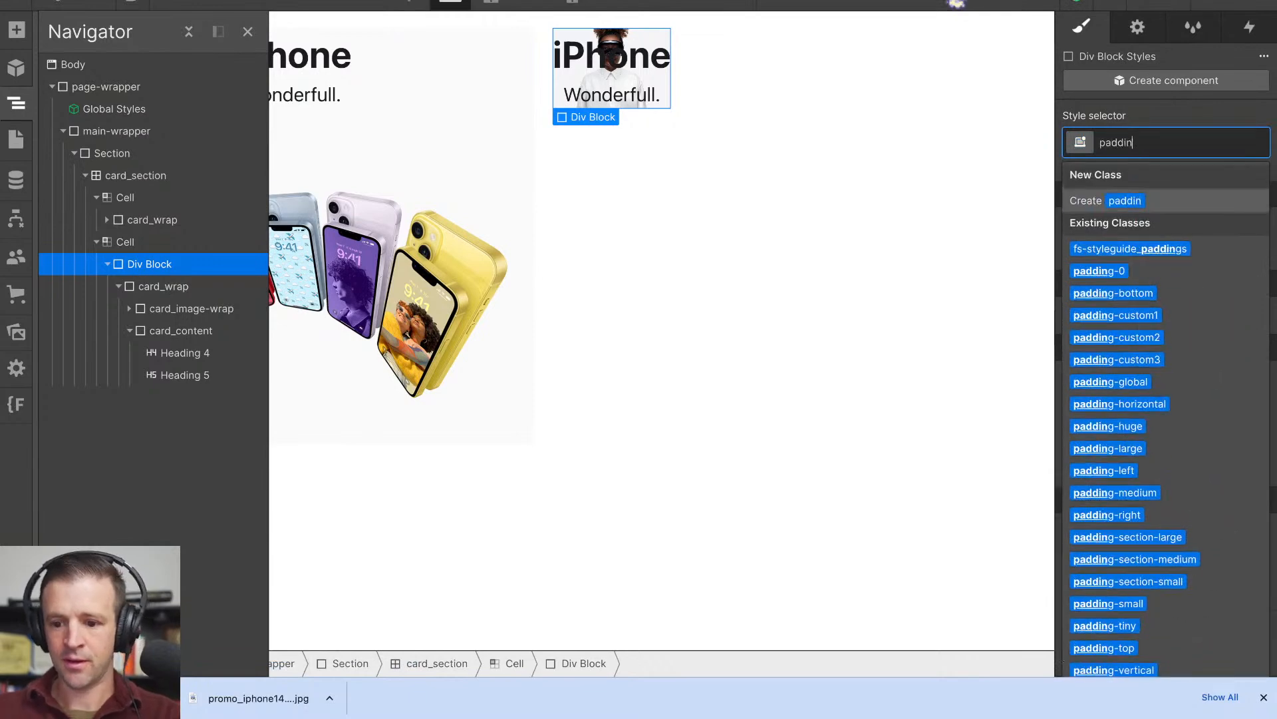
type("g-")
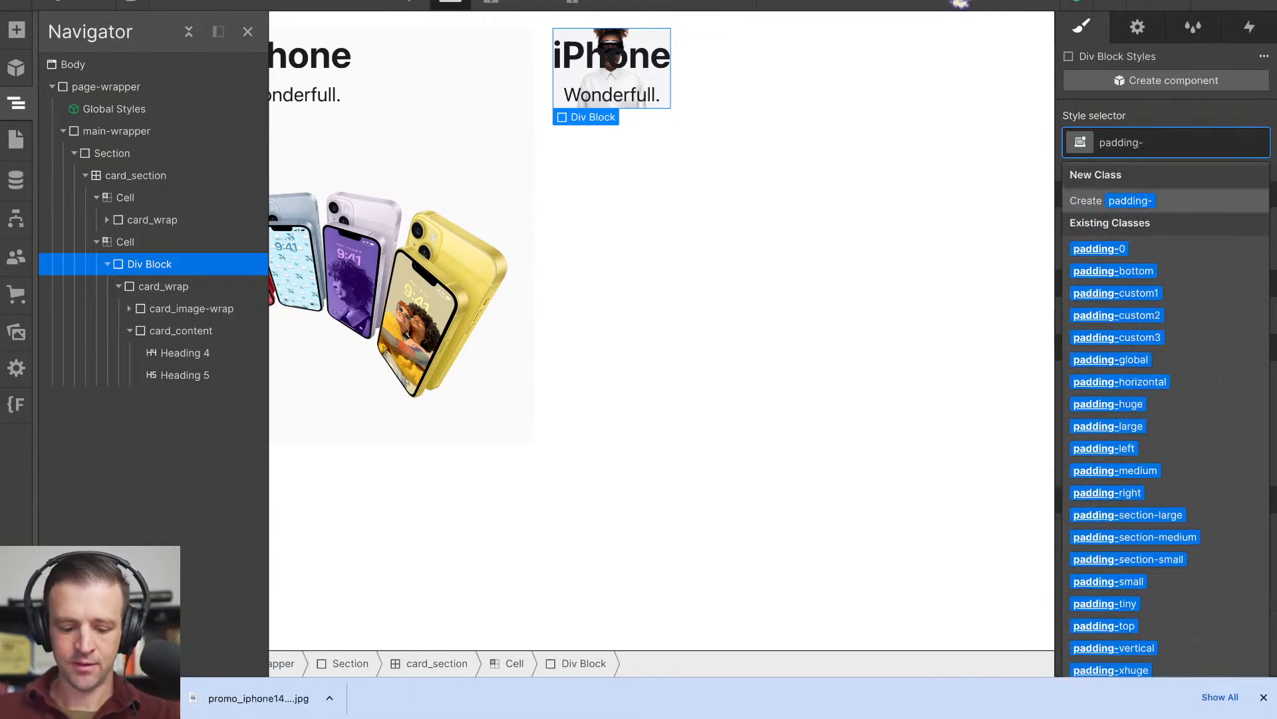
type("med")
key("Return")
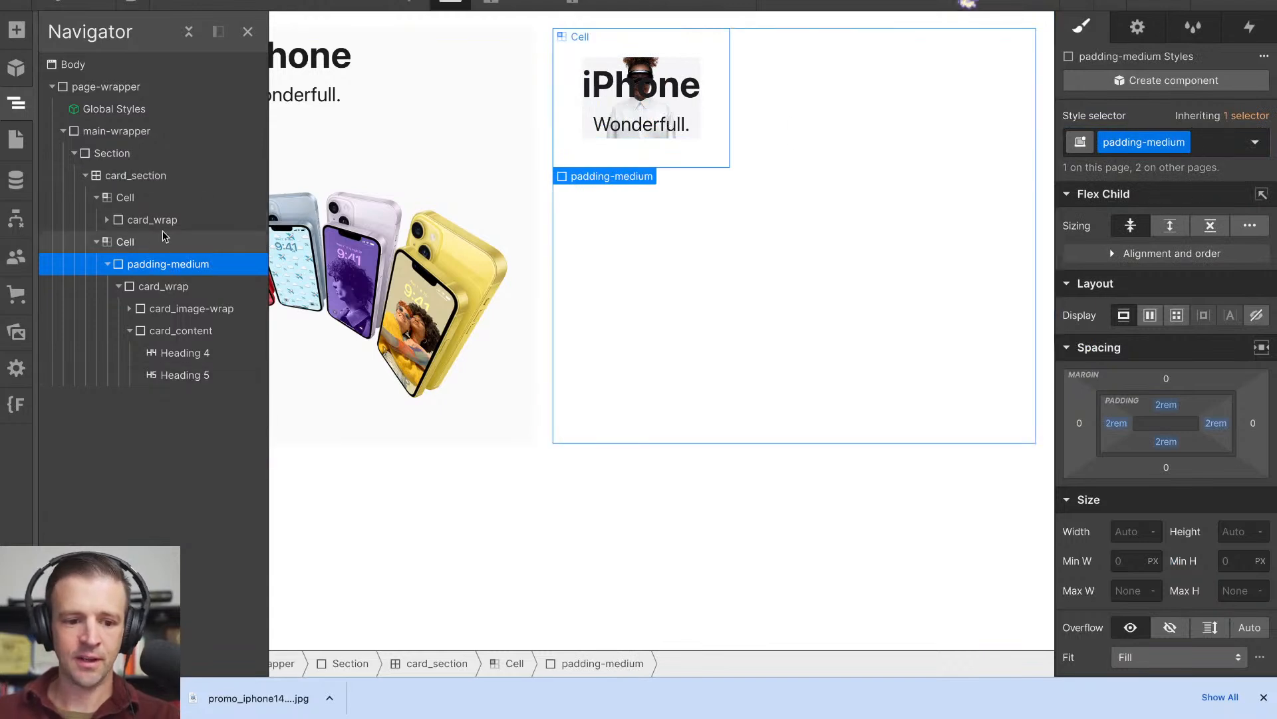
- Restructure the second cell so card_wrap holds card_content above card_image-wrap, with padding-medium inside card_content wrapping both headings
left_click_drag(159, 286, 171, 326)
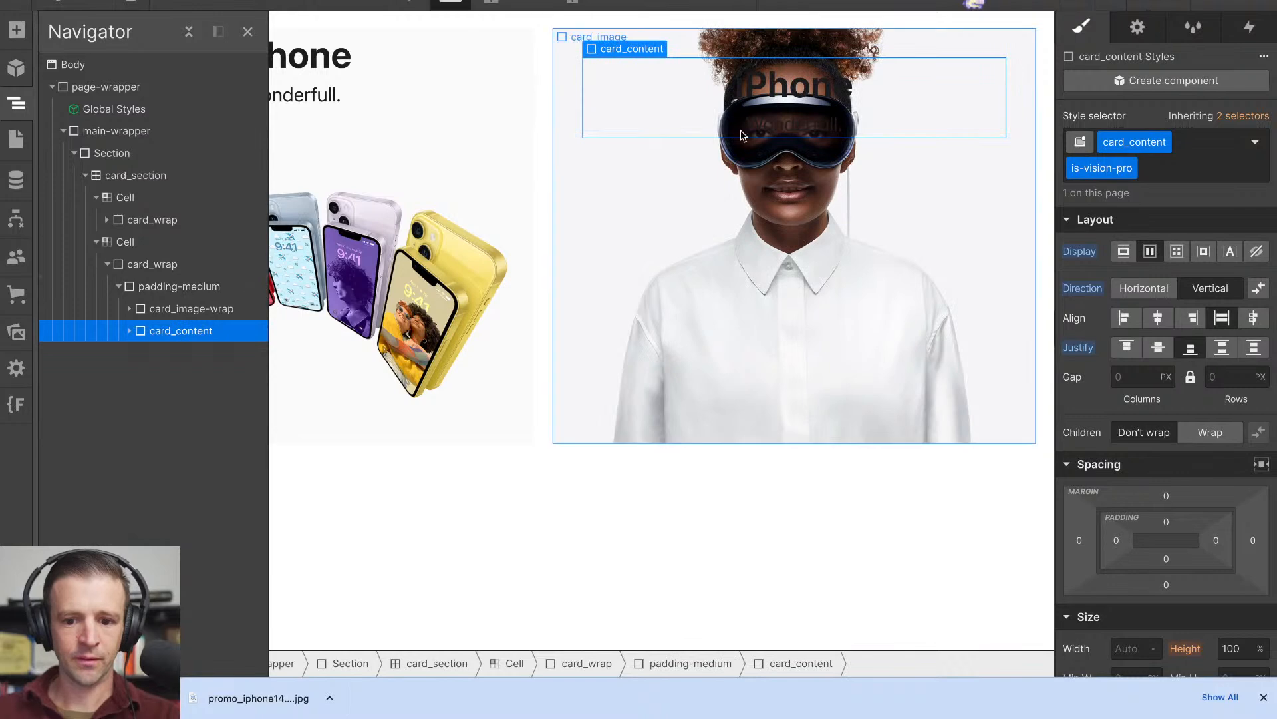
left_click(167, 286)
left_click_drag(139, 330, 211, 353)
left_click(150, 330)
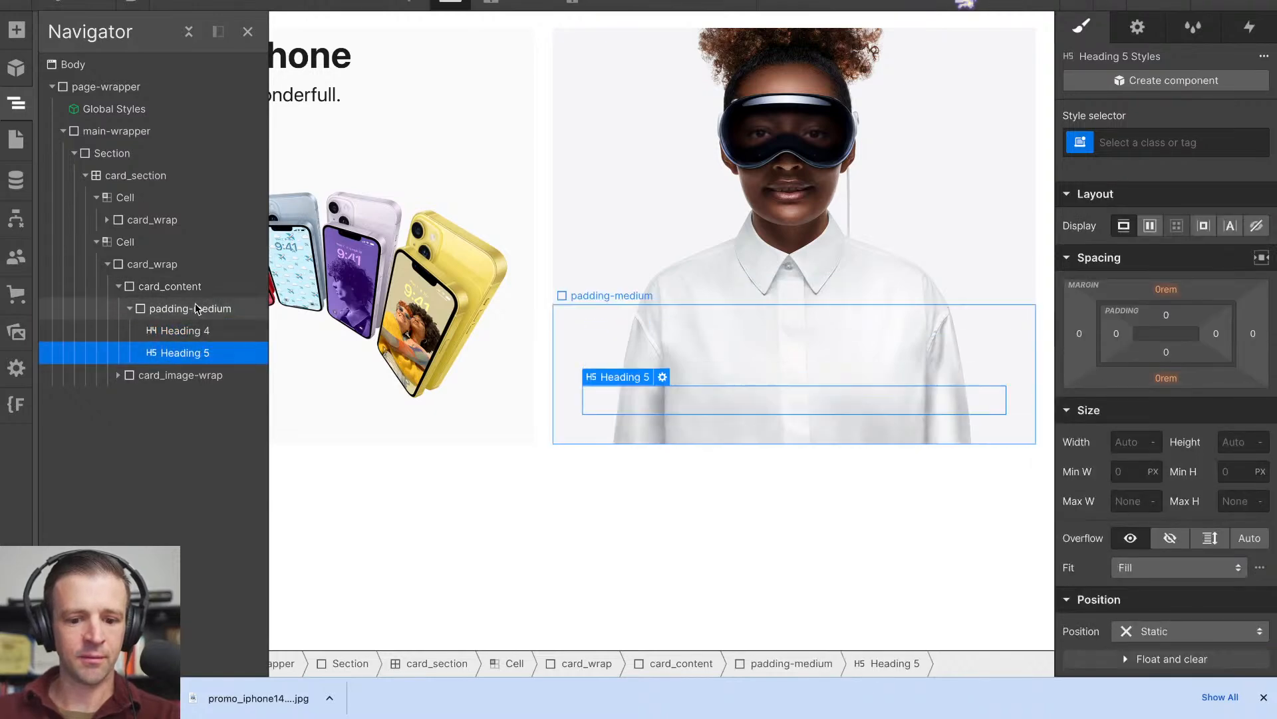
- Compare the layout, spacing and size settings of card_wrap, card_content and padding-medium in the second cell
left_click(179, 308)
left_click(179, 290)
left_click(186, 308)
left_click(181, 288)
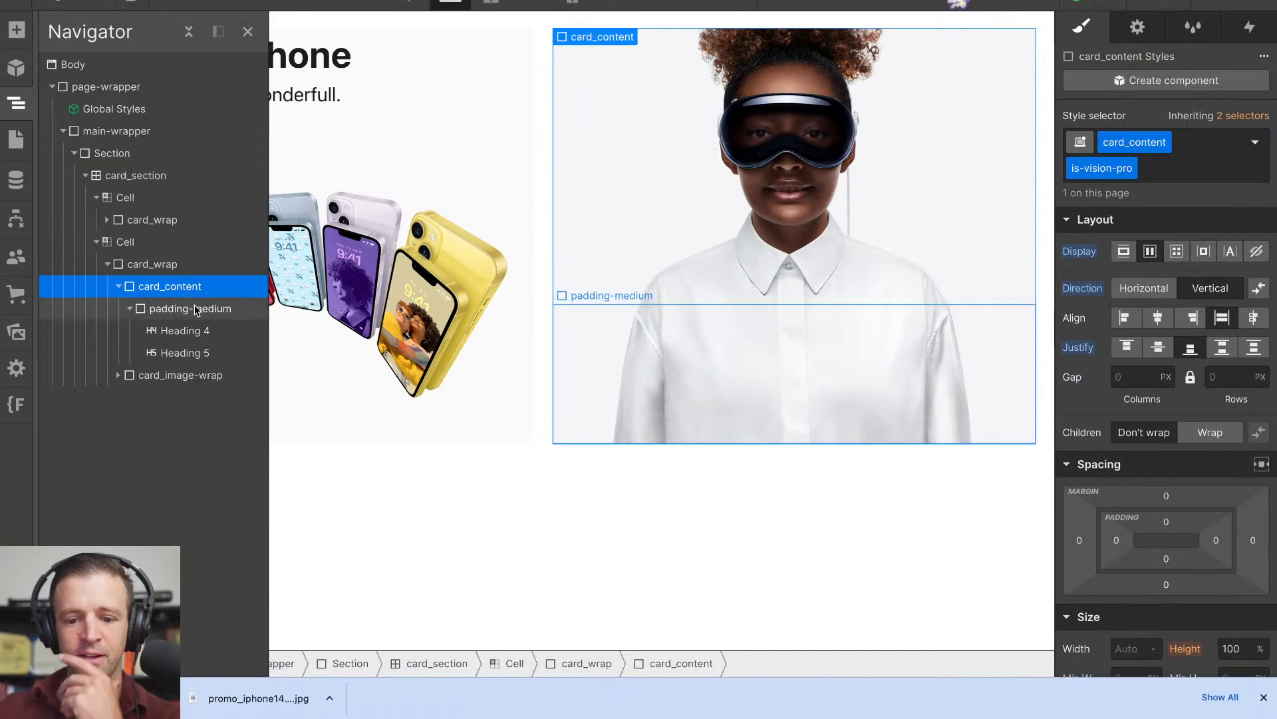
left_click(196, 309)
left_click(208, 286)
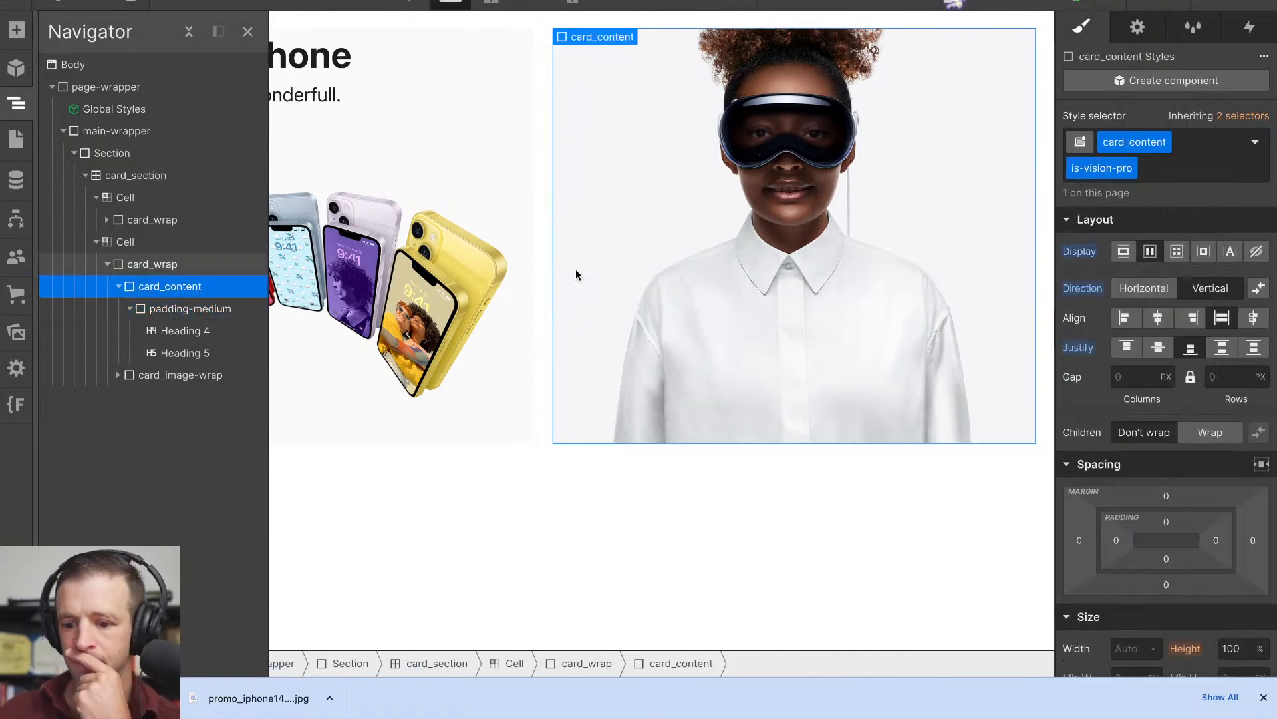
scroll(1164, 399, "down", 8)
scroll(1168, 401, "up", 7)
scroll(1168, 401, "up", 1)
scroll(1167, 401, "down", 2)
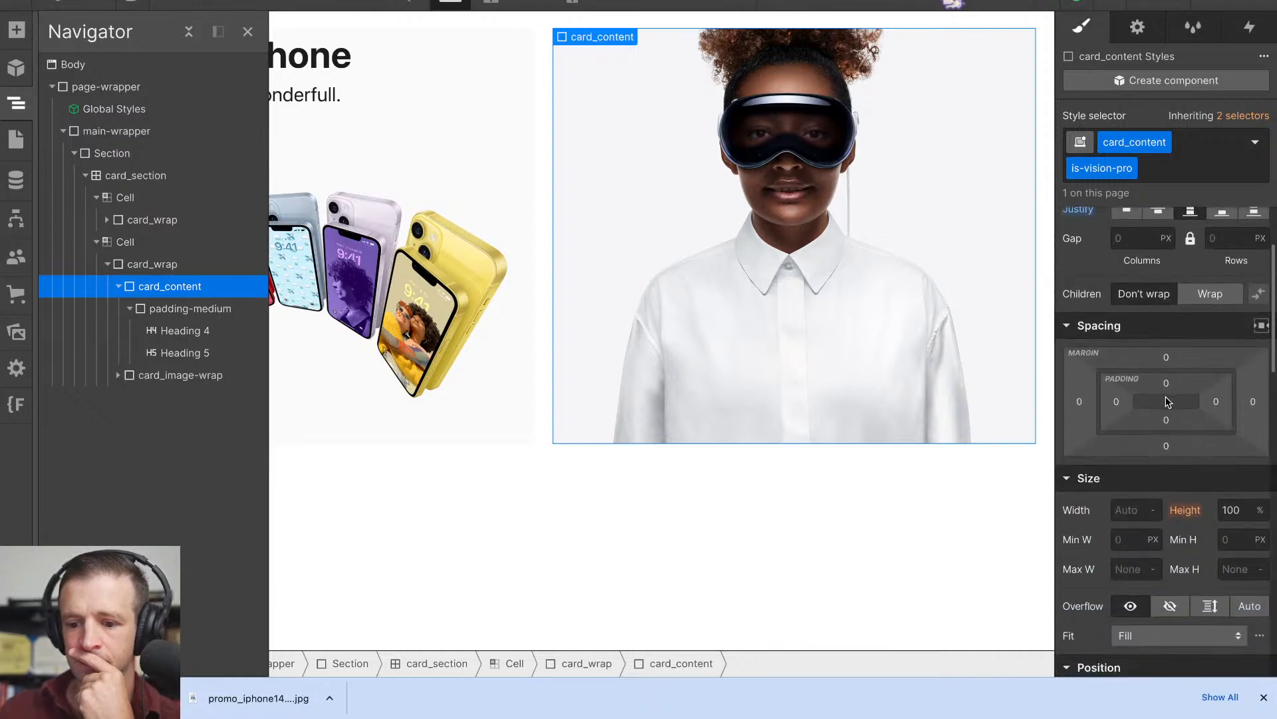
scroll(1168, 401, "up", 2)
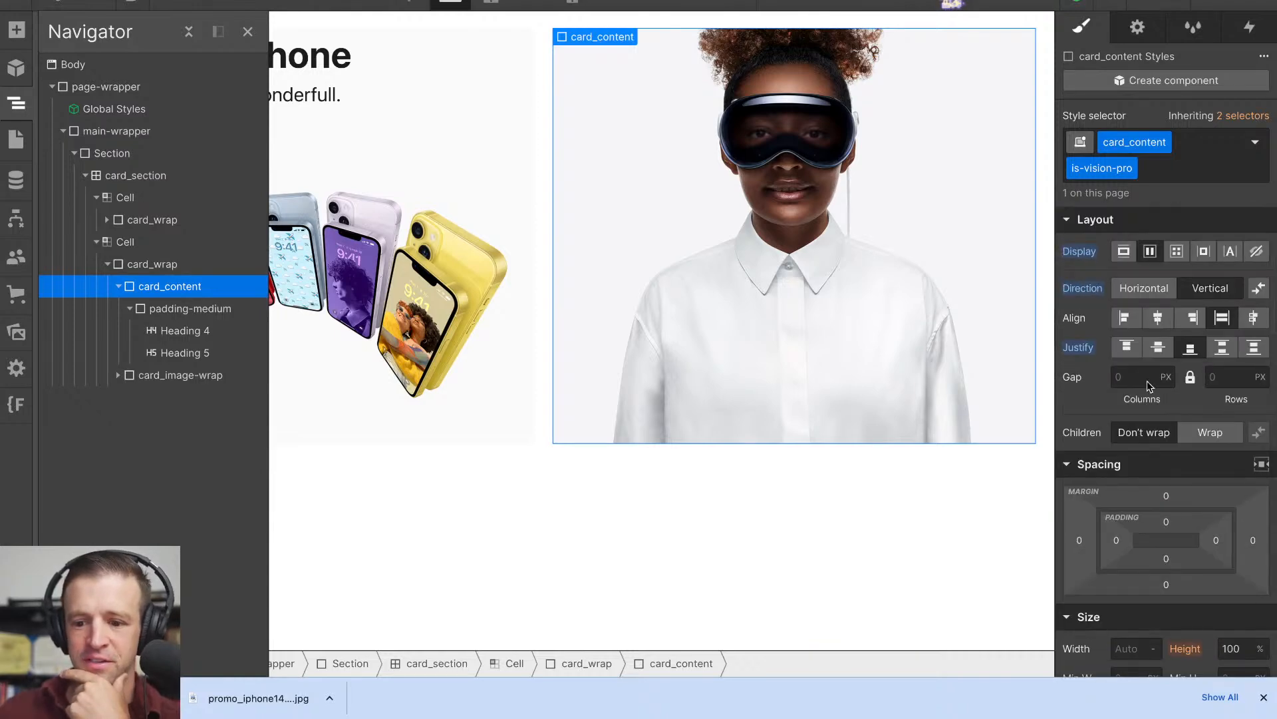
left_click(221, 270)
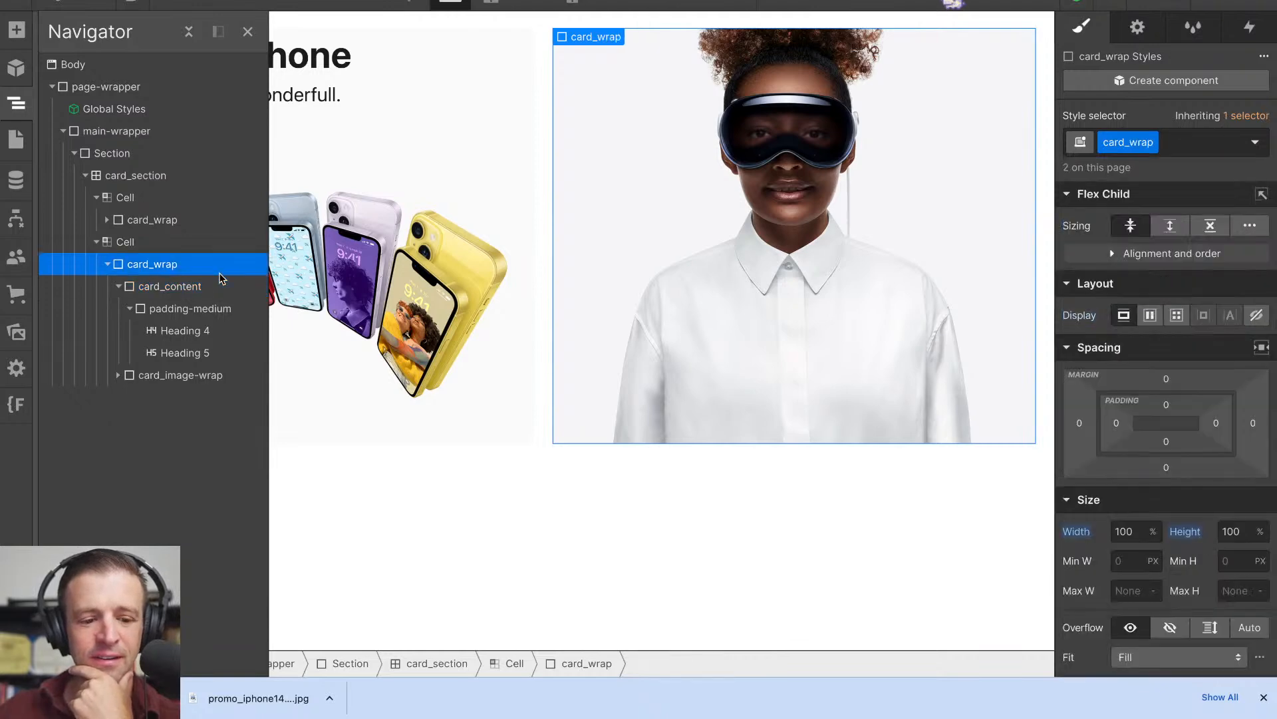
left_click(222, 288)
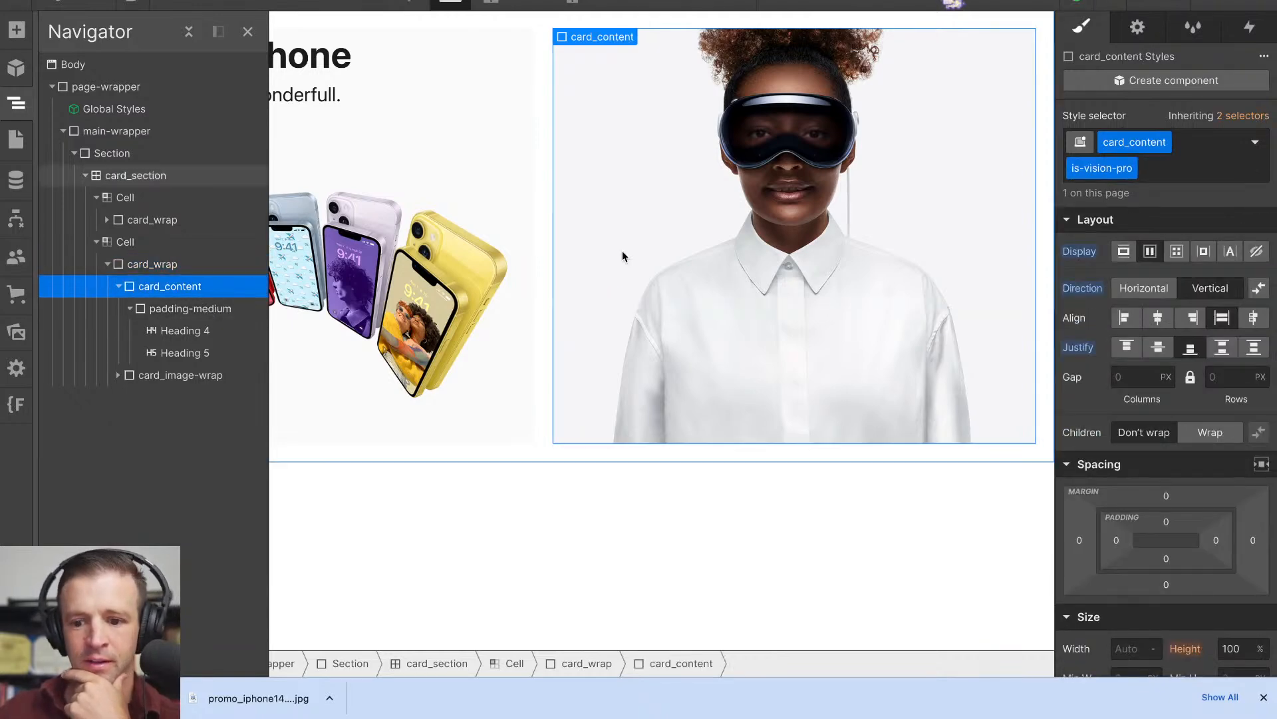
scroll(1179, 374, "down", 2)
scroll(1180, 374, "up", 3)
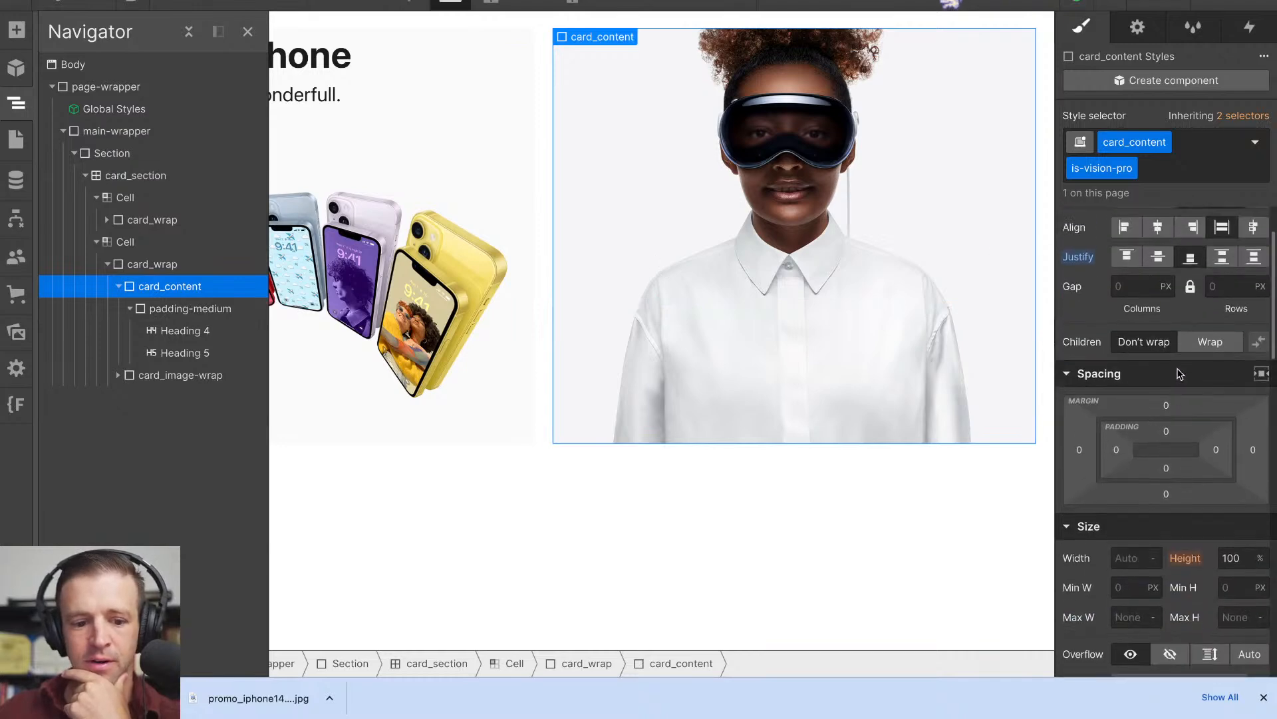
- Set the z-index of card_wrap to 2
left_click(202, 269)
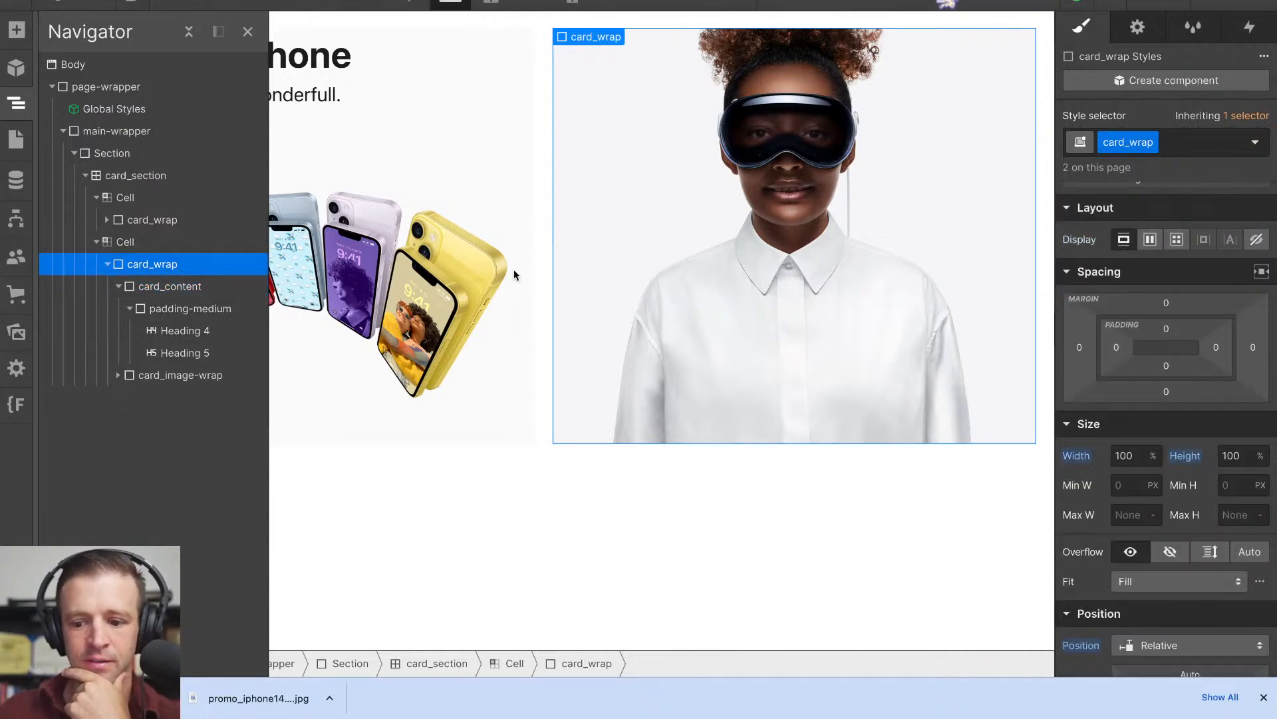
scroll(1136, 428, "down", 4)
left_click(1240, 496)
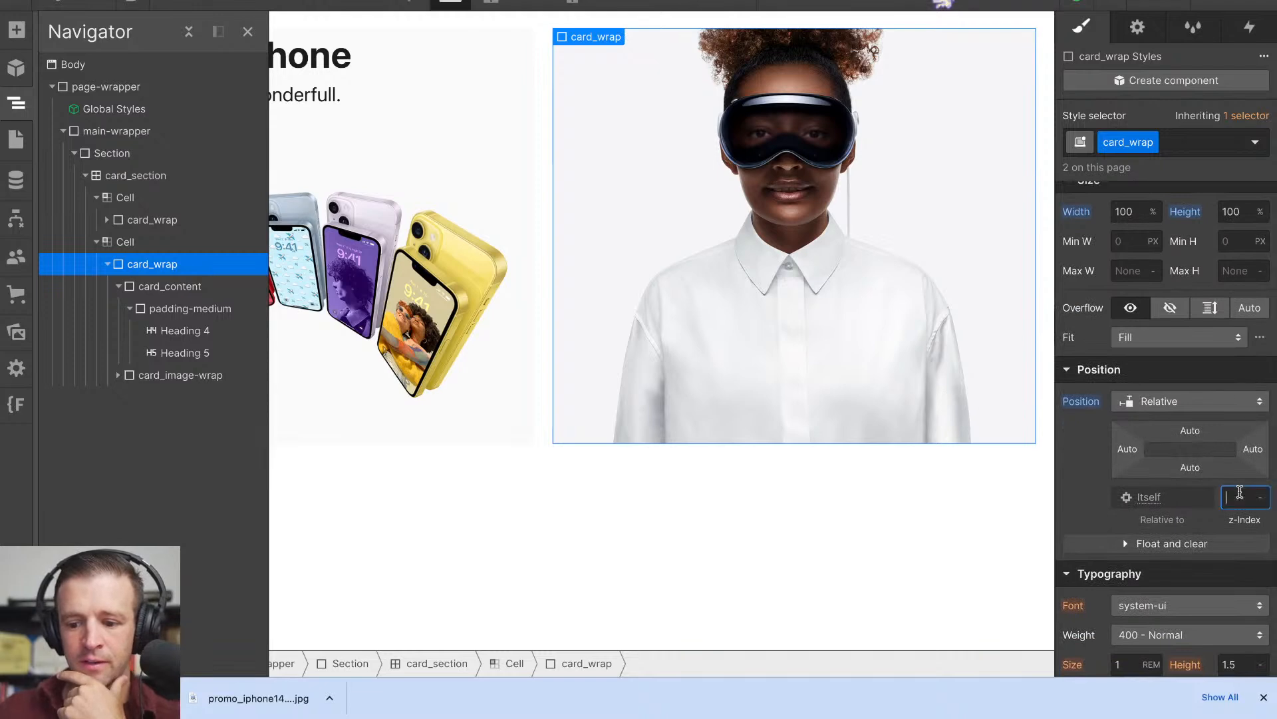
type("2")
- Move Heading 4 and Heading 5 out of padding-medium directly into card_content, and delete the emptied padding-medium block
left_click(177, 287)
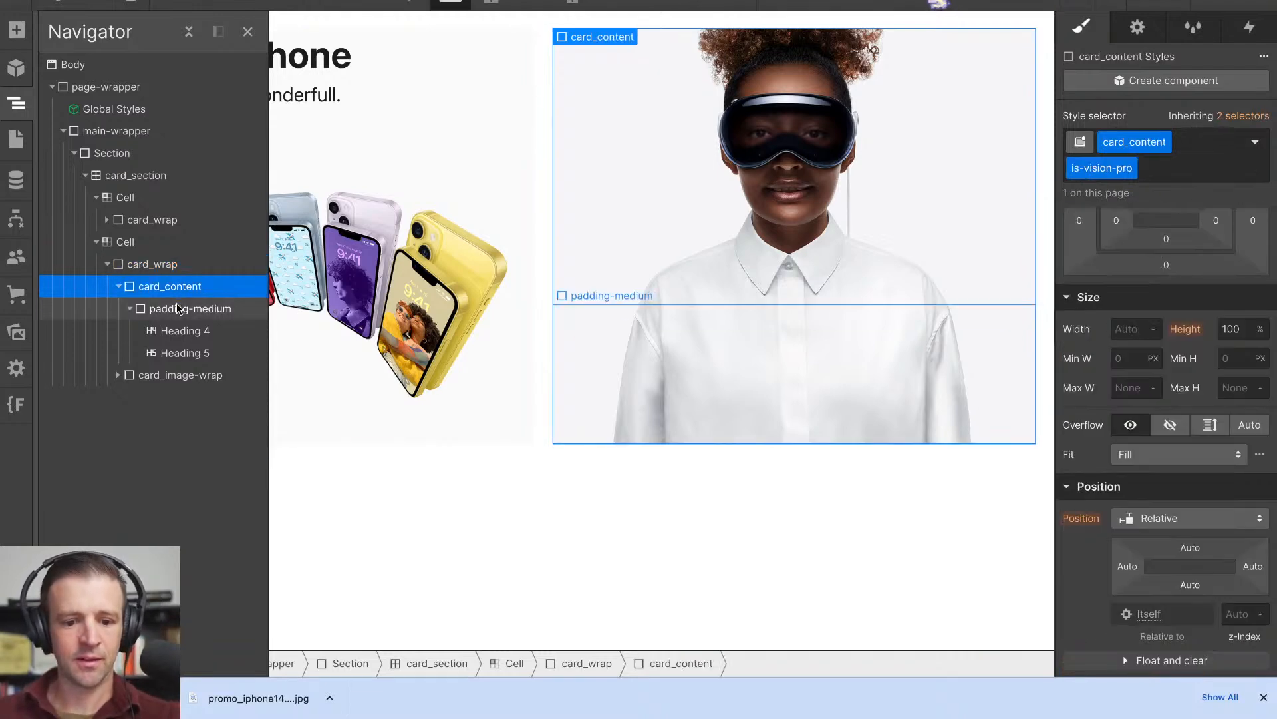
left_click(178, 308)
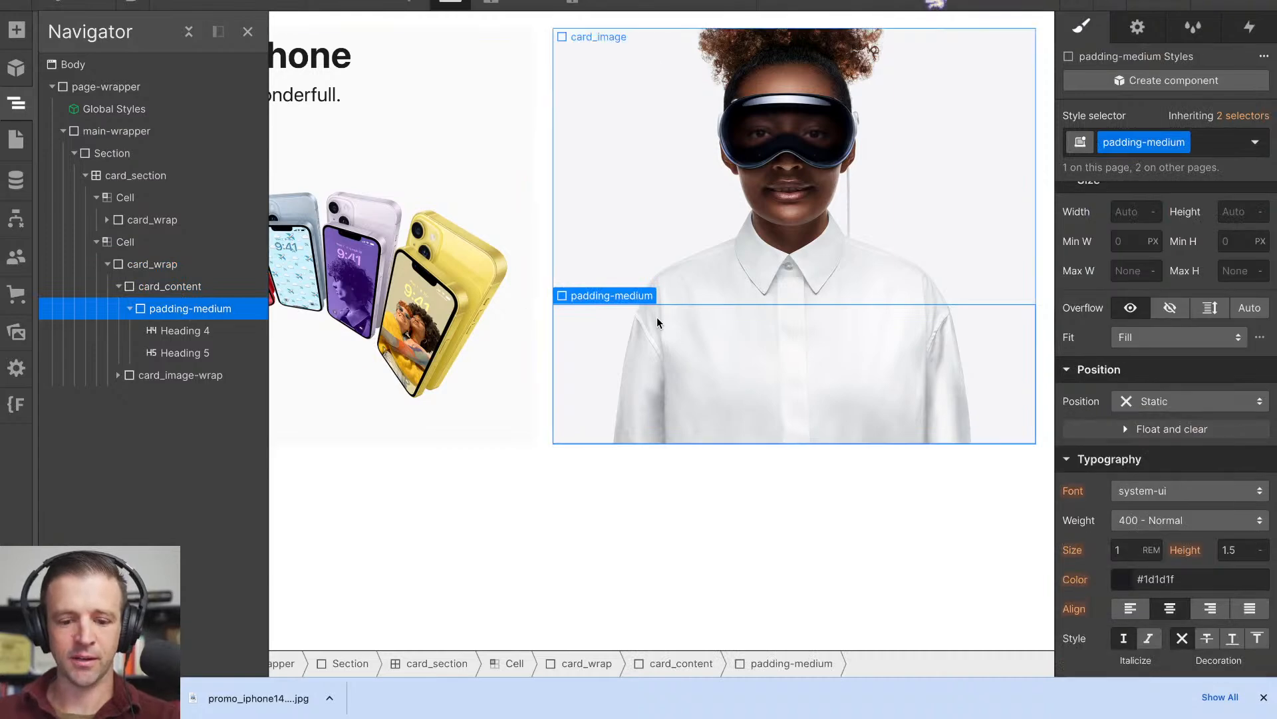
left_click(246, 330)
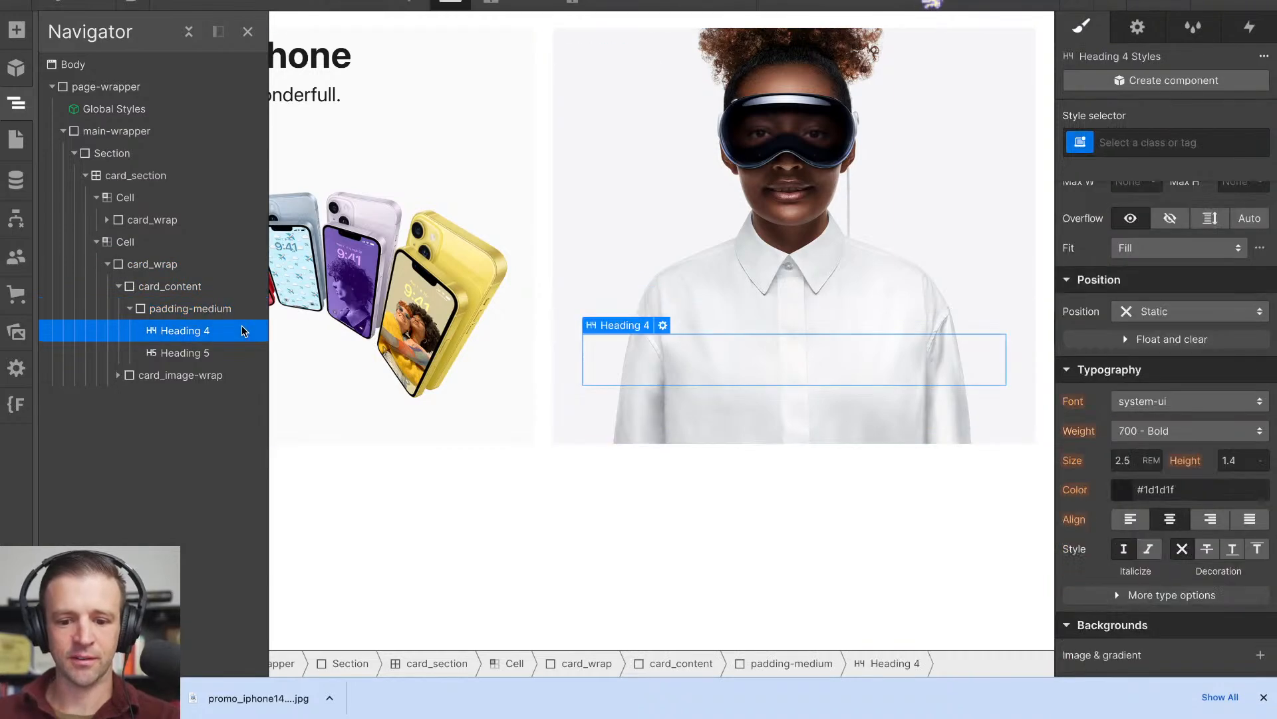
left_click(213, 310)
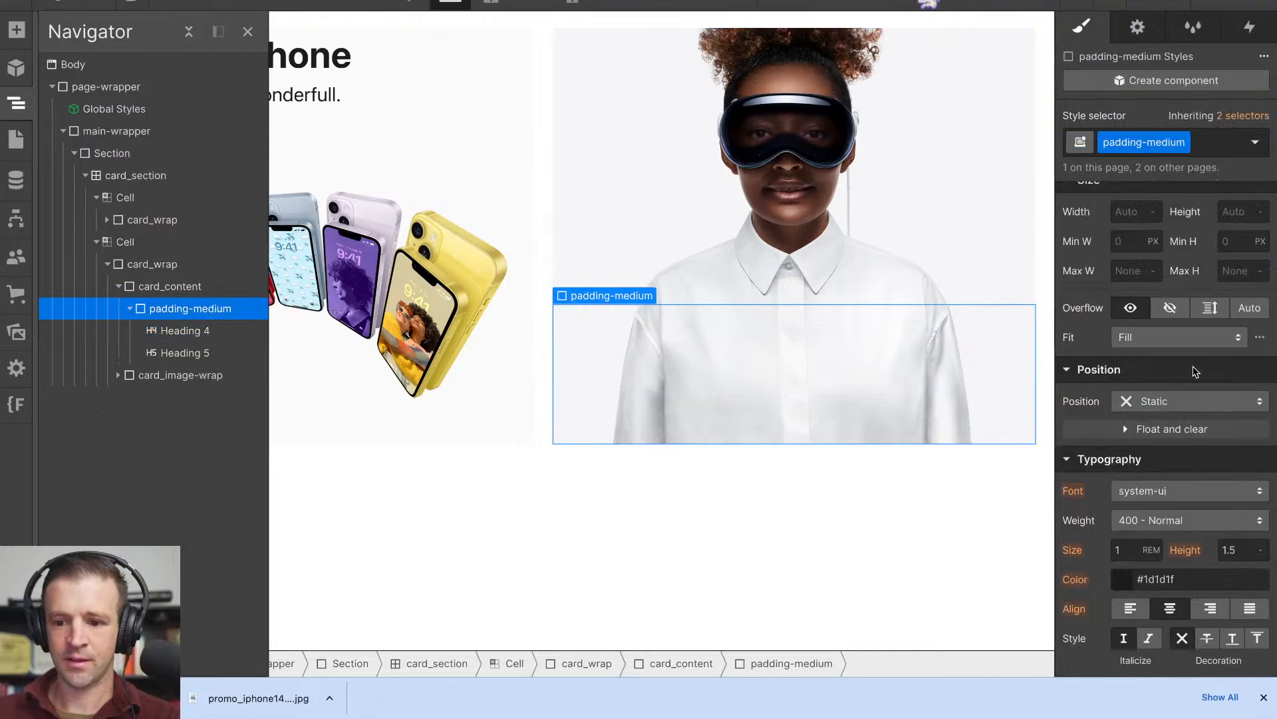
scroll(1192, 366, "up", 5)
scroll(1192, 366, "up", 2)
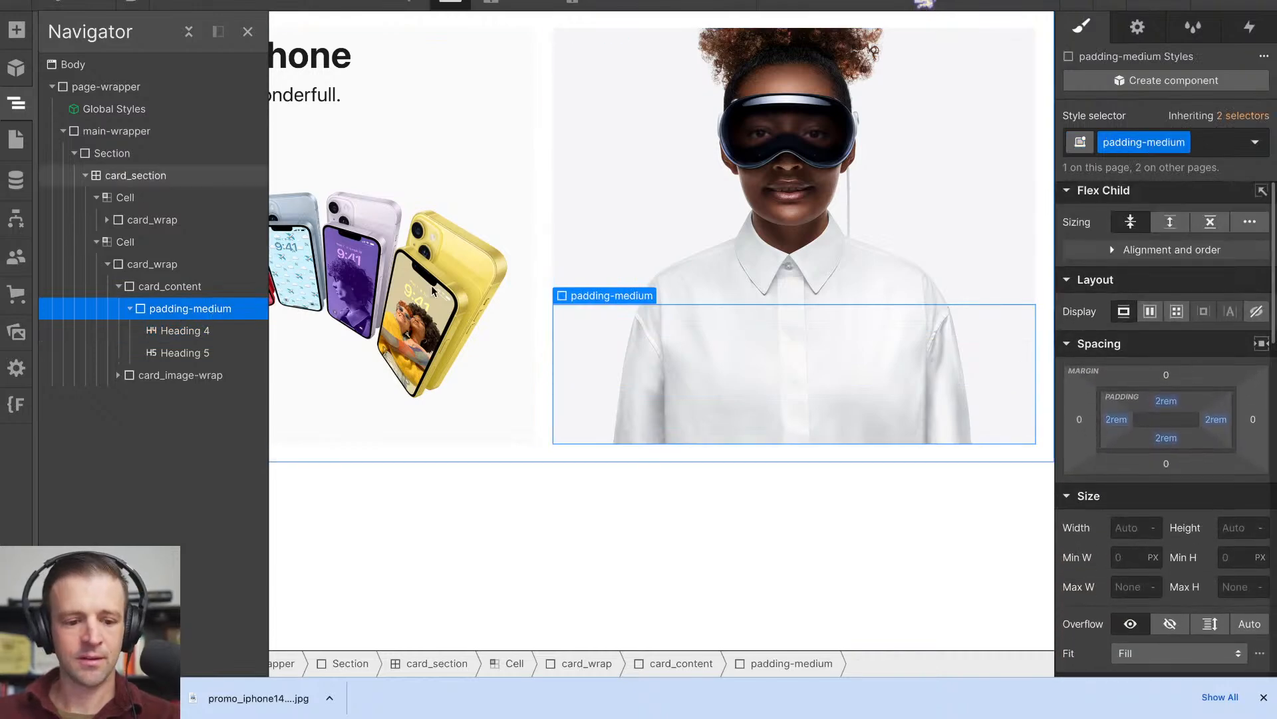
left_click_drag(181, 331, 192, 301)
left_click_drag(185, 352, 183, 324)
left_click(184, 351)
key("Delete")
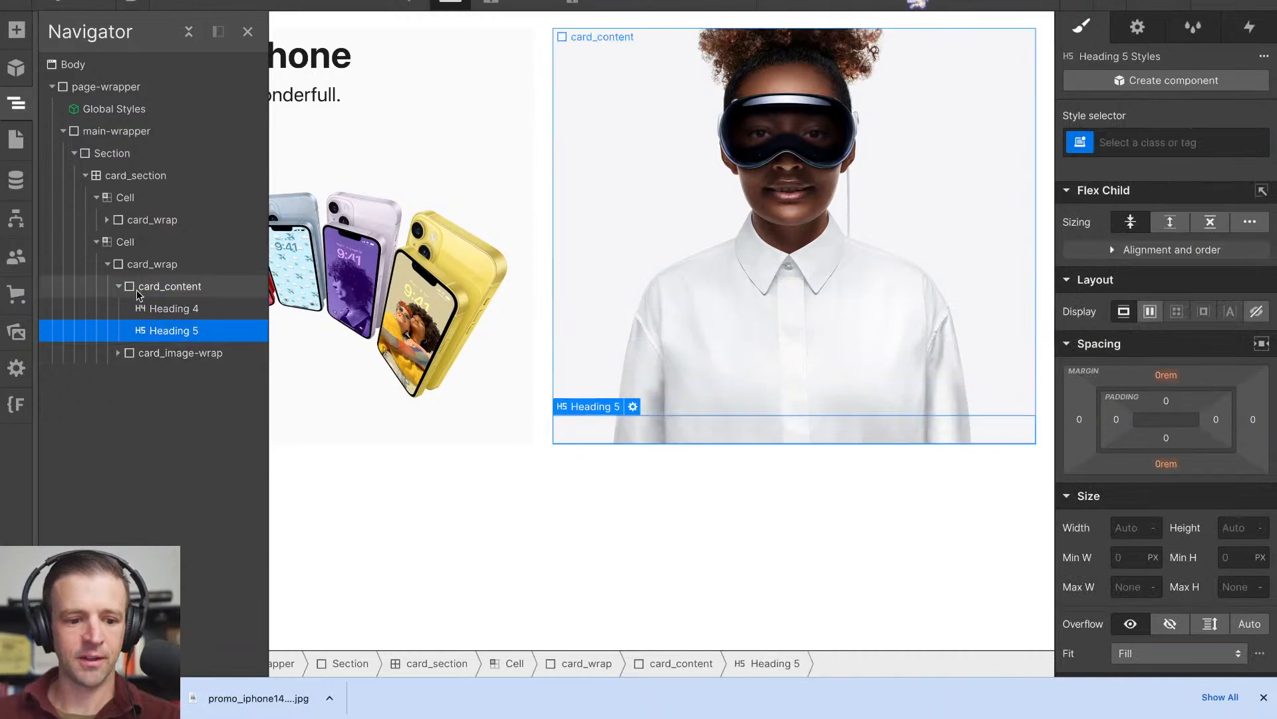
- Set the z-index of the absolutely positioned card_image-wrap to 1
left_click(178, 352)
scroll(1122, 422, "down", 3)
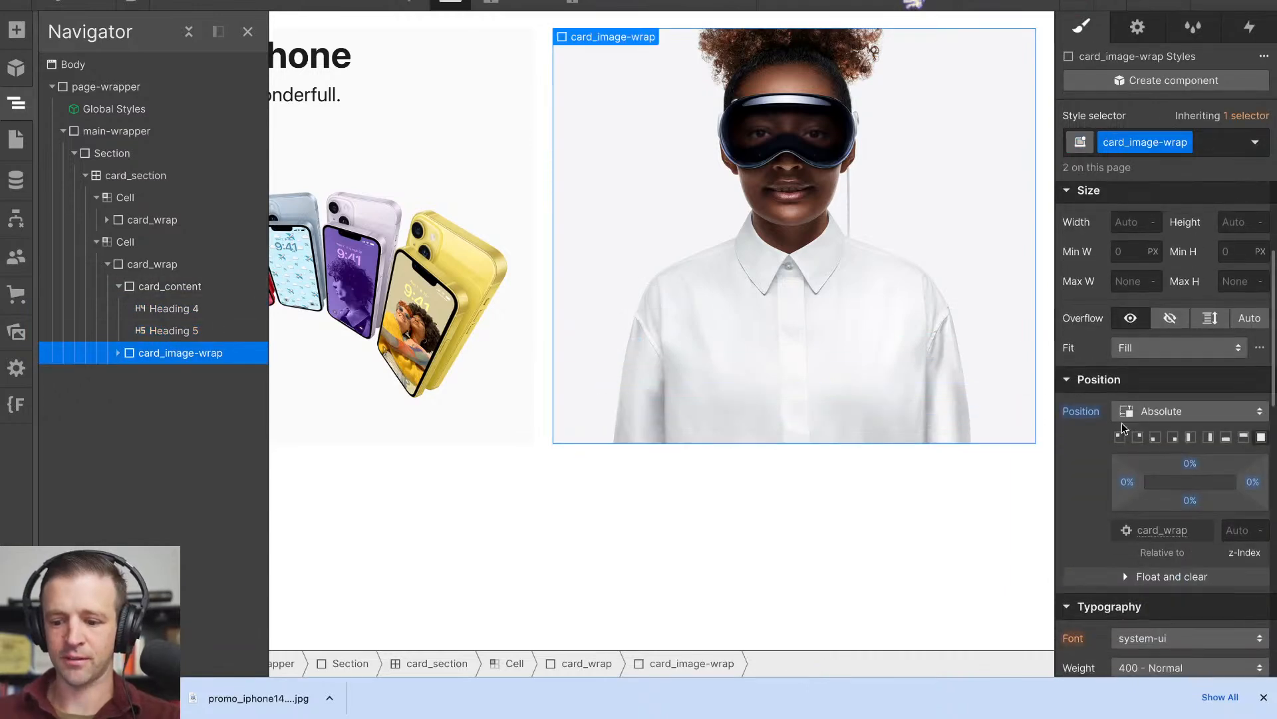
left_click(1242, 530)
type("1")
- Remove the is-vision-pro class from card_content in the second cell so its base class can be edited
left_click(208, 287)
scroll(1131, 446, "down", 3)
left_click(1243, 469)
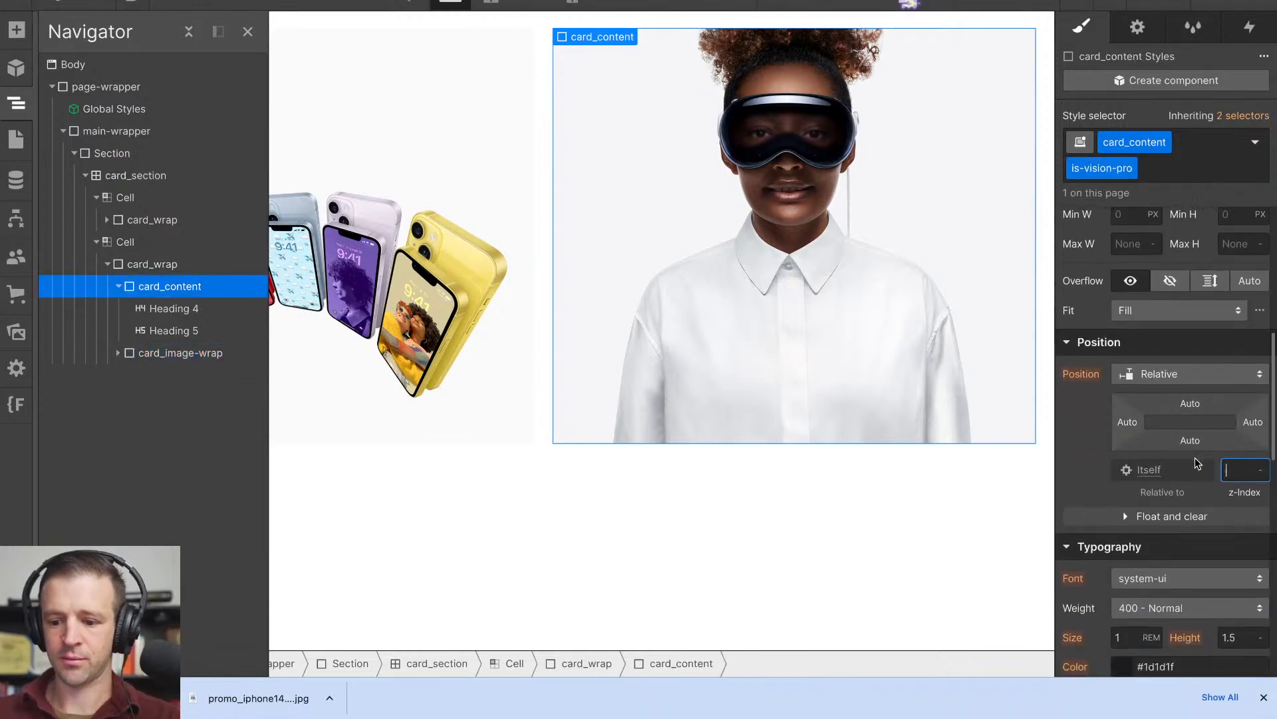
left_click(1159, 168)
key("BackSpace")
- Set the z-index of the base card_content class to 2, and reapply the is-vision-pro class to the second cell's block
left_click(1232, 292)
left_click(1242, 265)
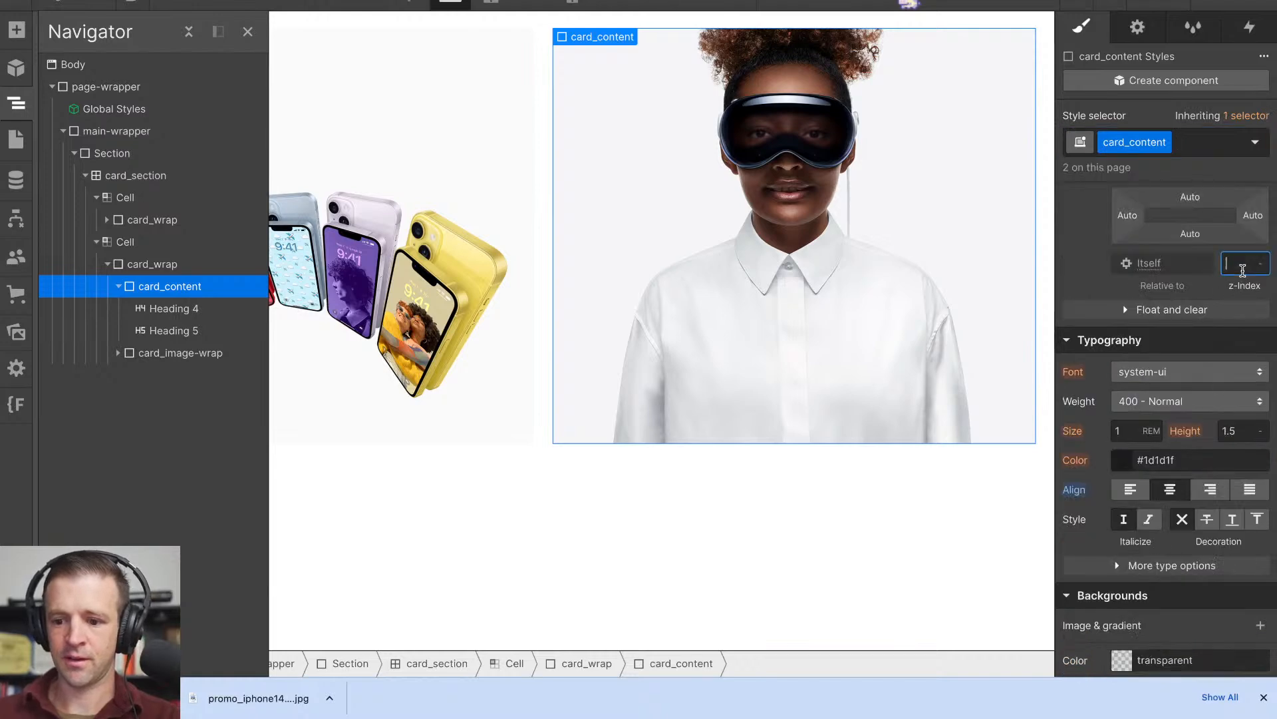
type("2")
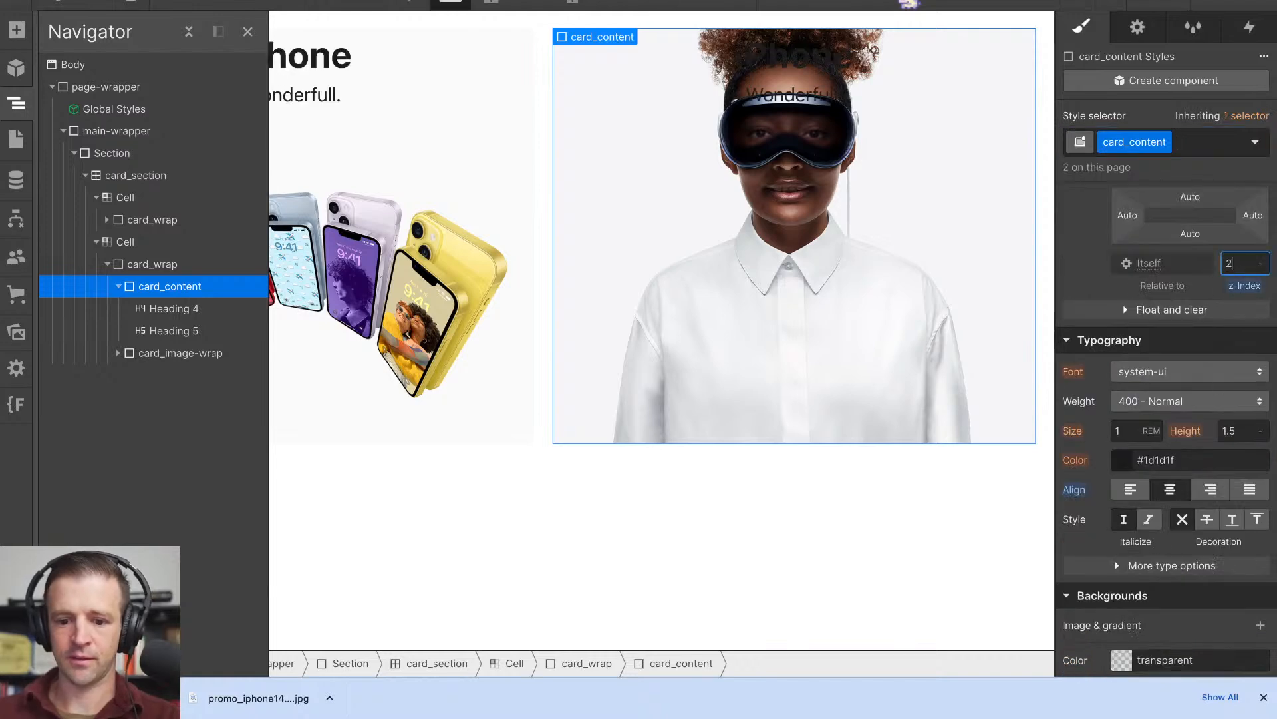
left_click(1203, 152)
left_click(1197, 246)
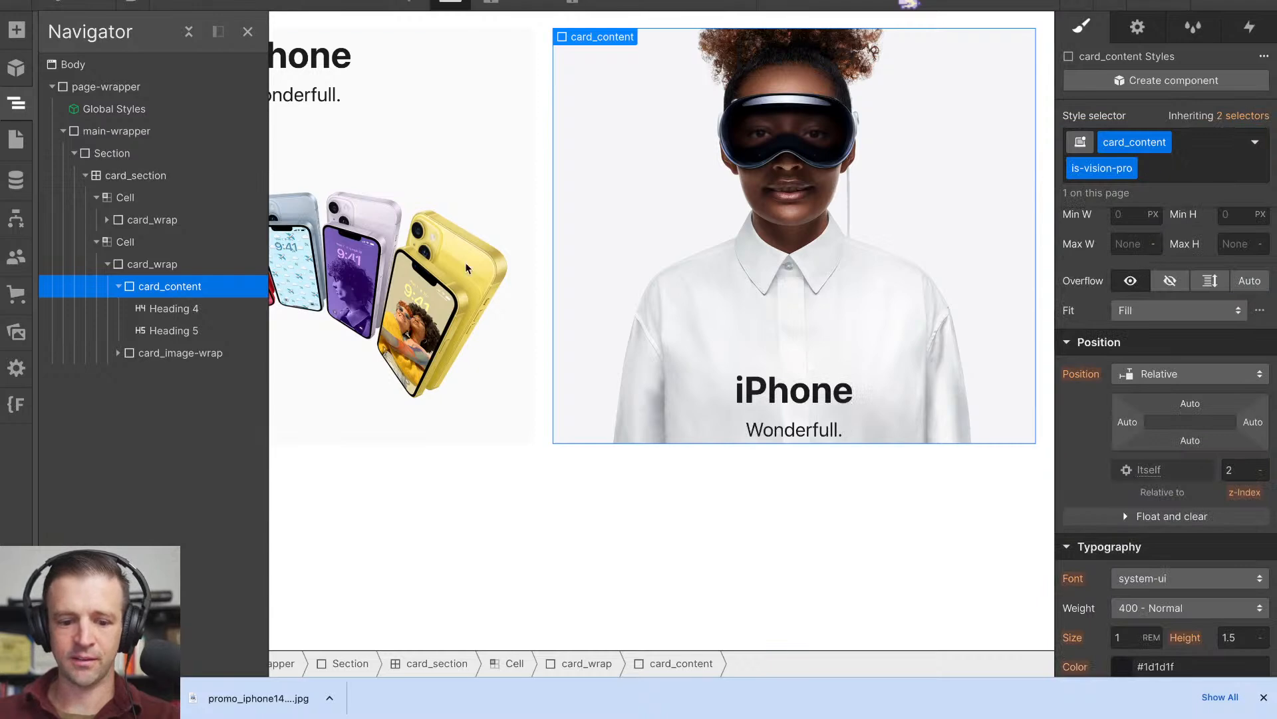
- Wrap the second tile's Heading 4 in a div block with the padding-medium class and move Heading 5 into it
left_click(206, 308)
key("ctrl+alt+g")
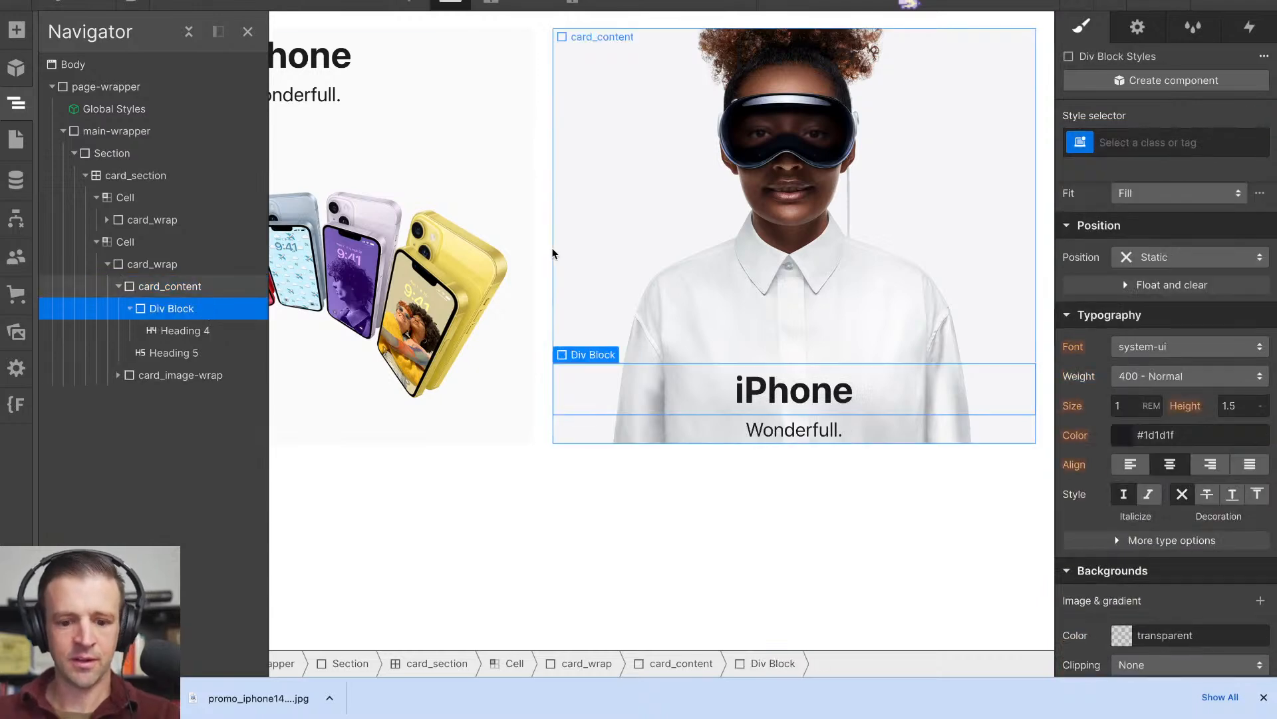
key("ctrl+Return")
type("padd")
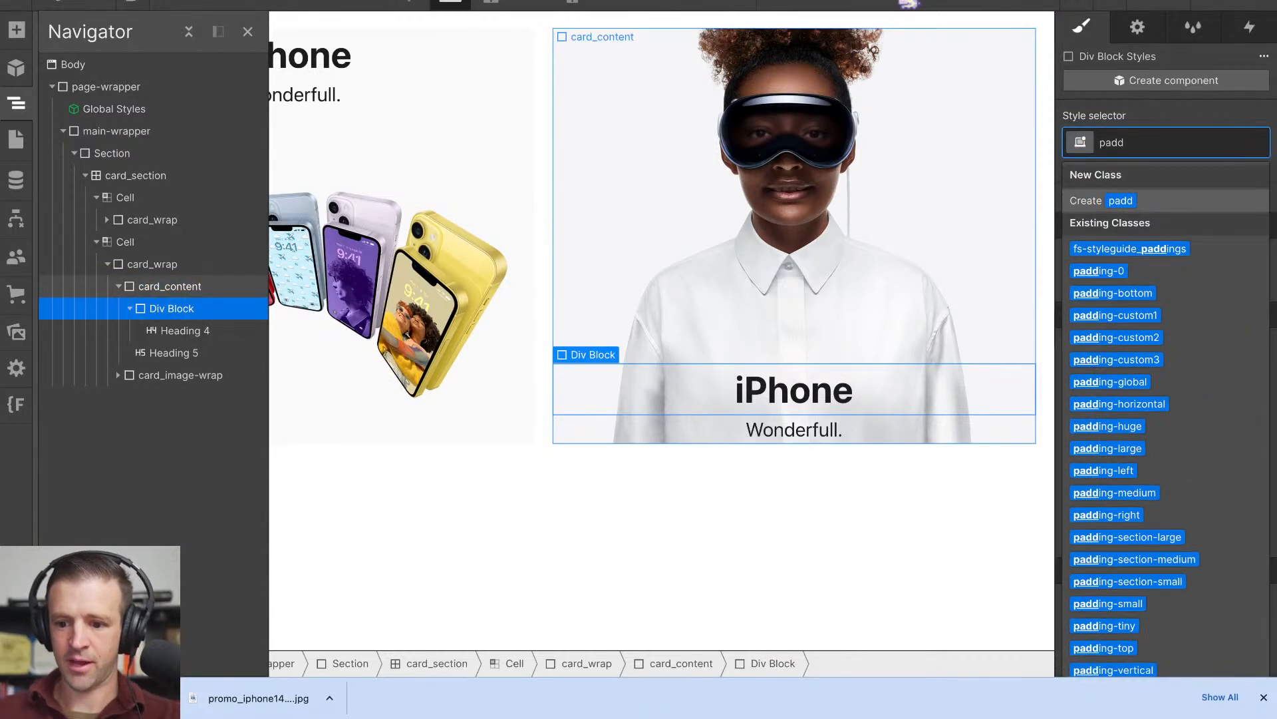
type("ing-med")
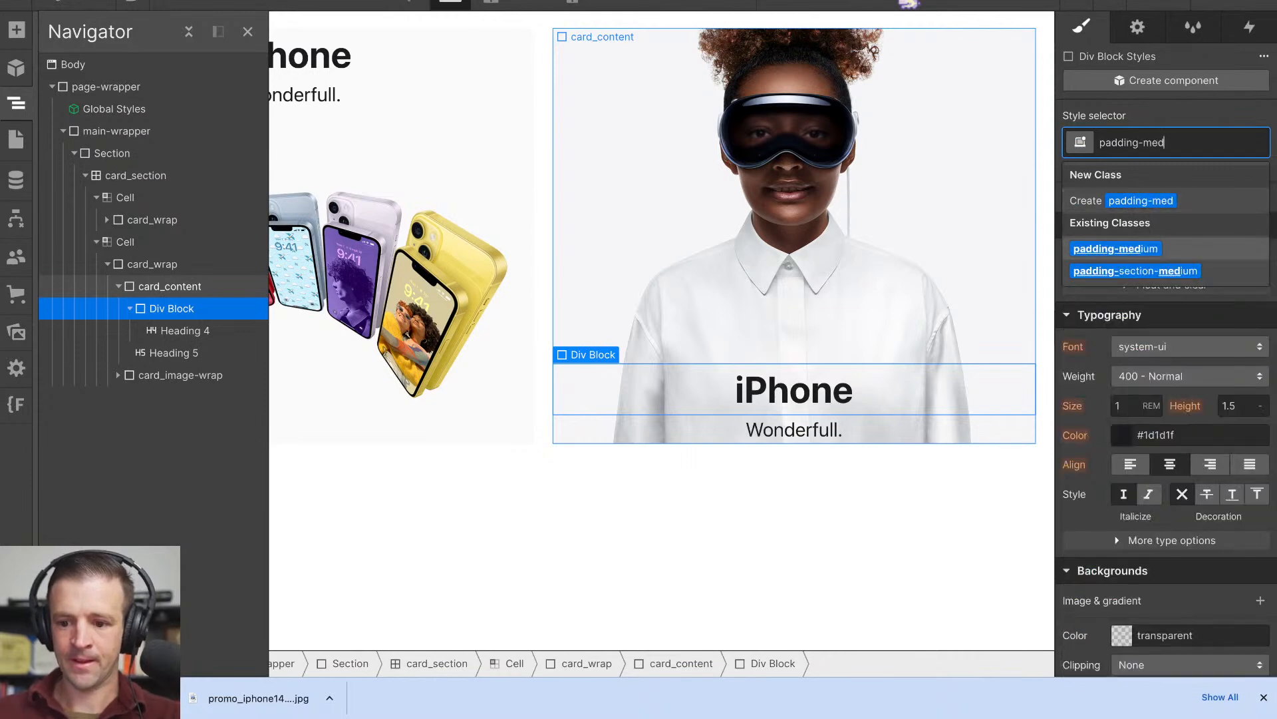
key("Return")
left_click_drag(170, 354, 249, 352)
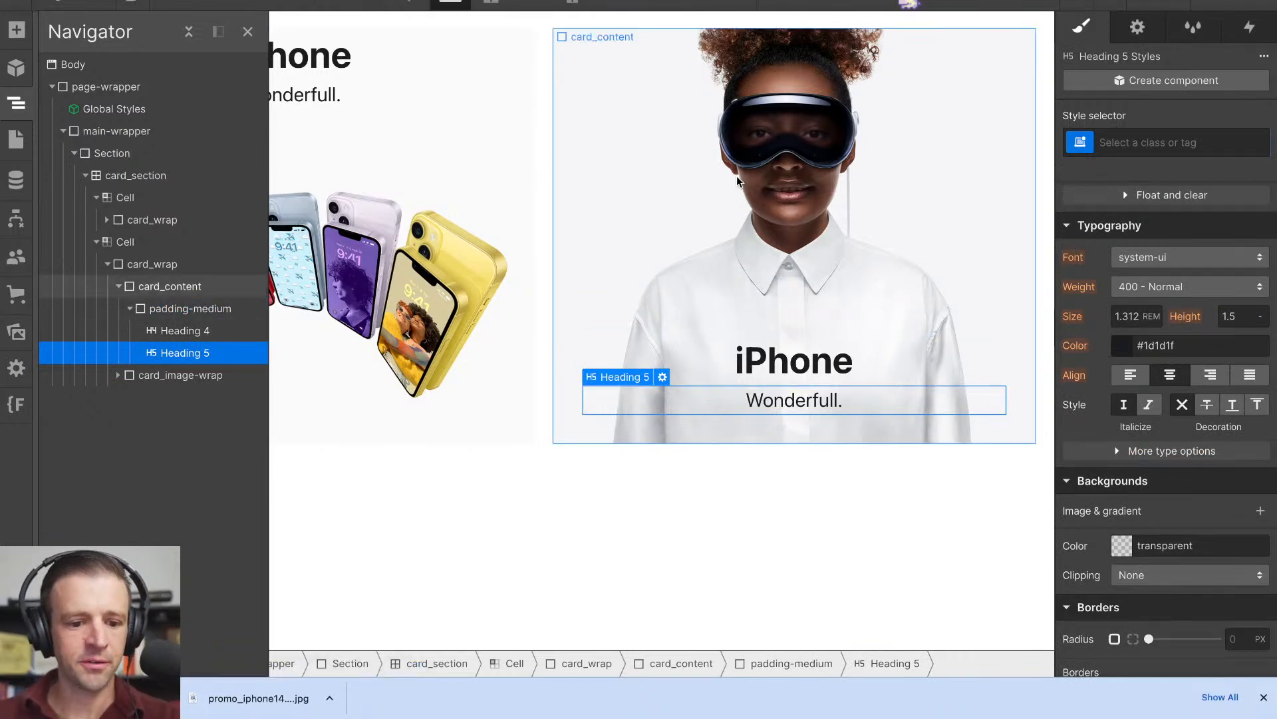
- Wrap the first tile's Heading 4 in a div block with the padding-medium class and move Heading 5 into it, matching Apple's spacing
left_click(497, 464)
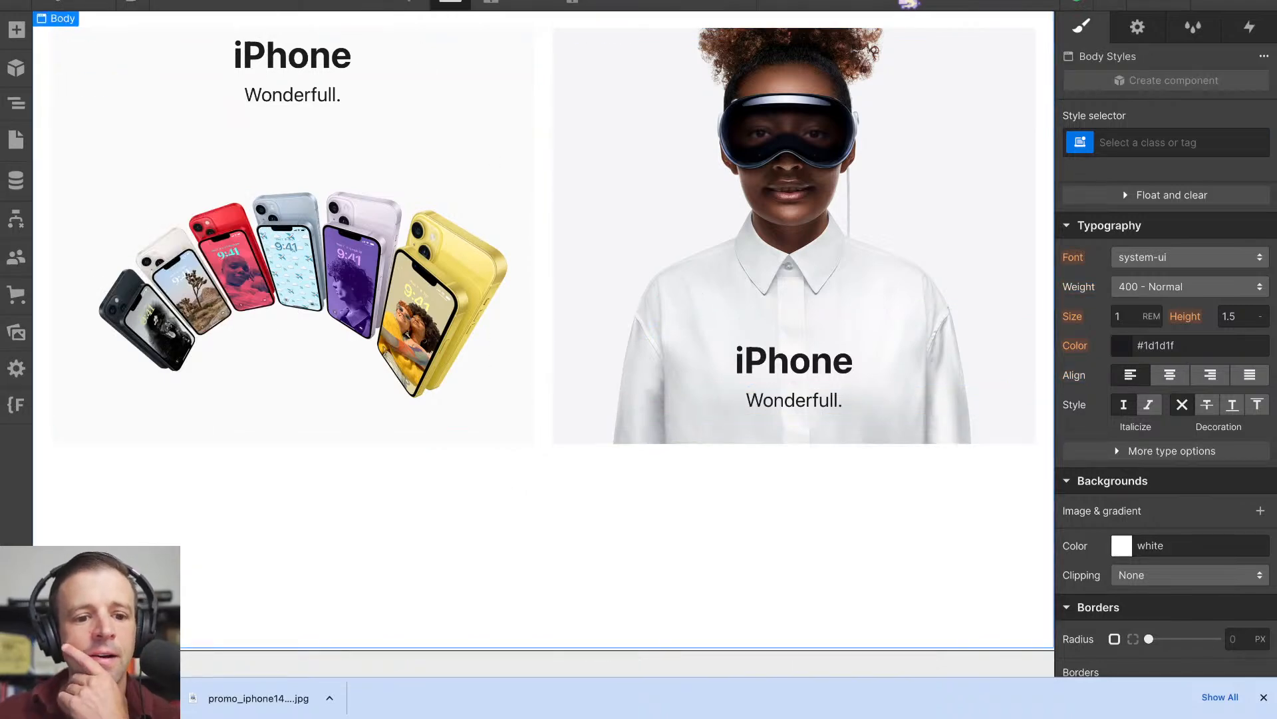
left_click(406, 0)
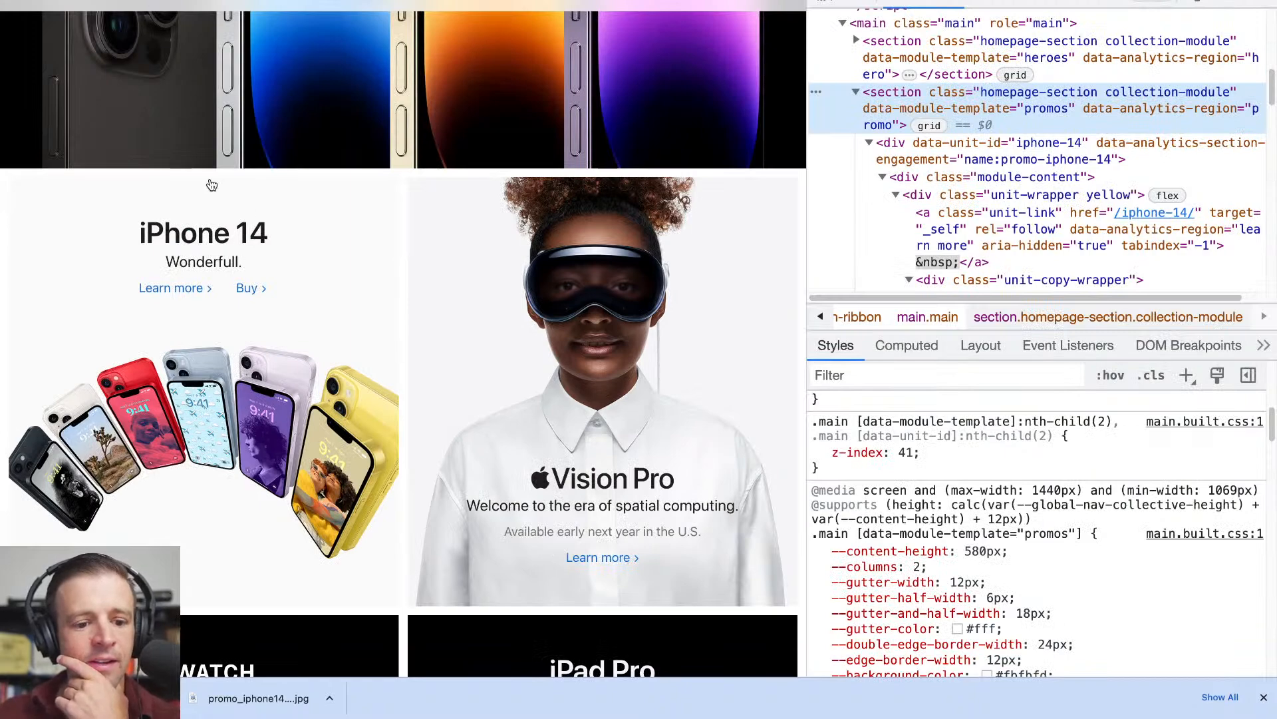
left_click(266, 0)
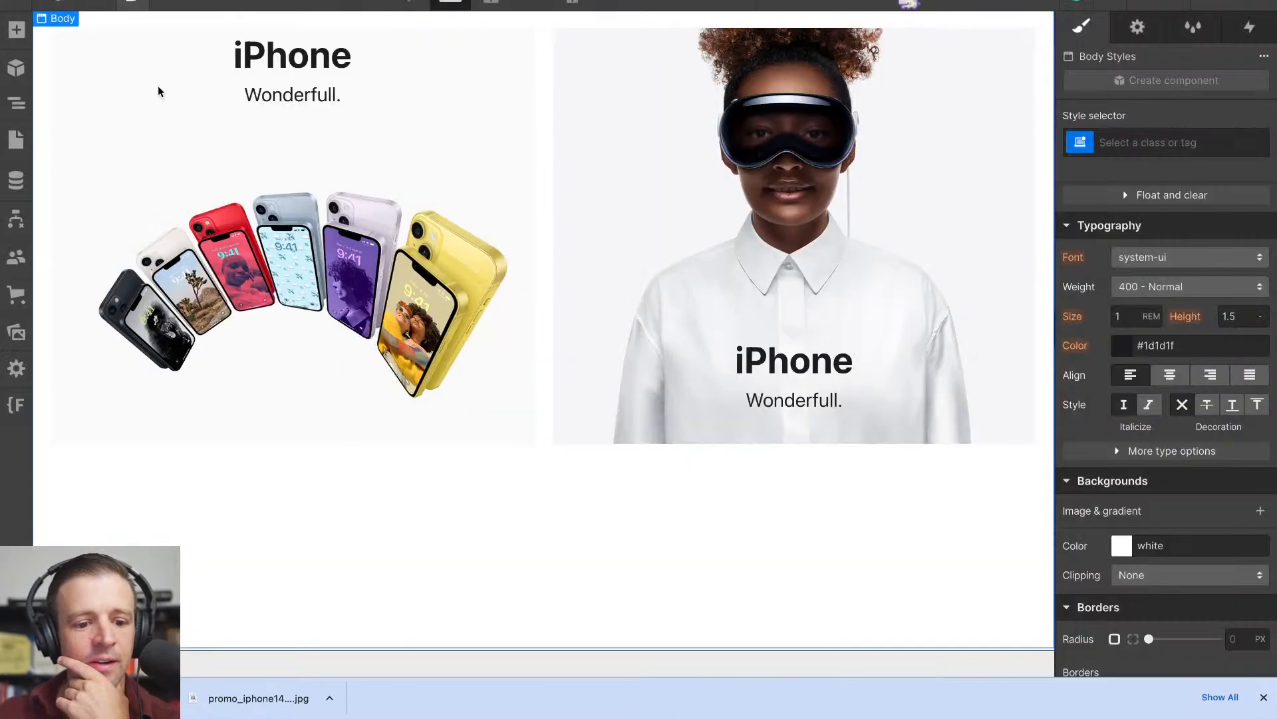
left_click(289, 61)
left_click(16, 103)
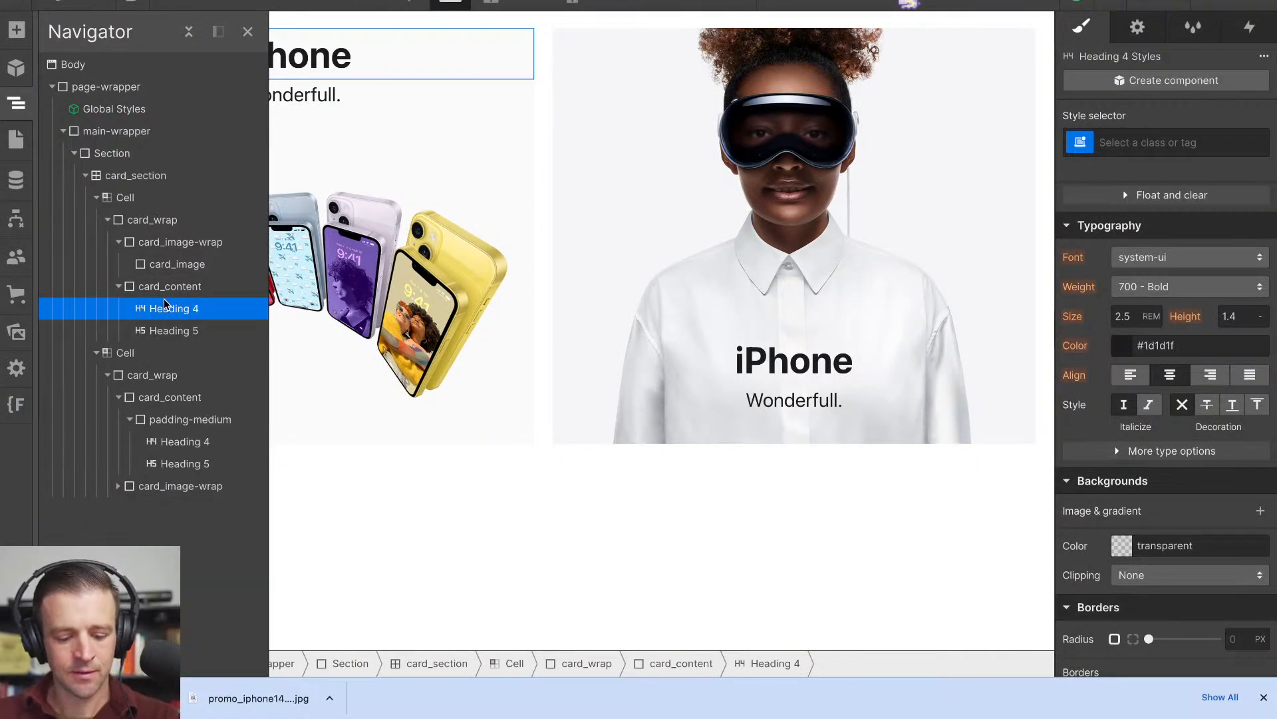
key("ctrl+alt+g")
key("ctrl+Return")
type("paddin")
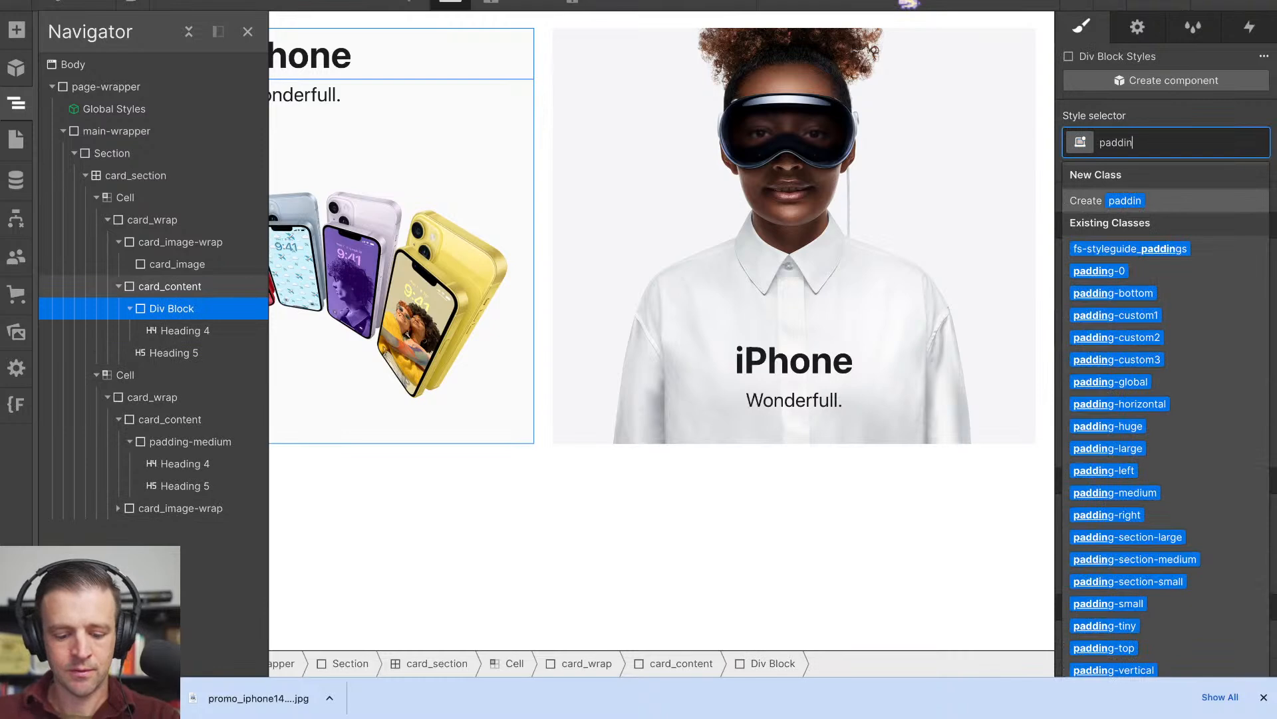
type("g-med")
key("Return")
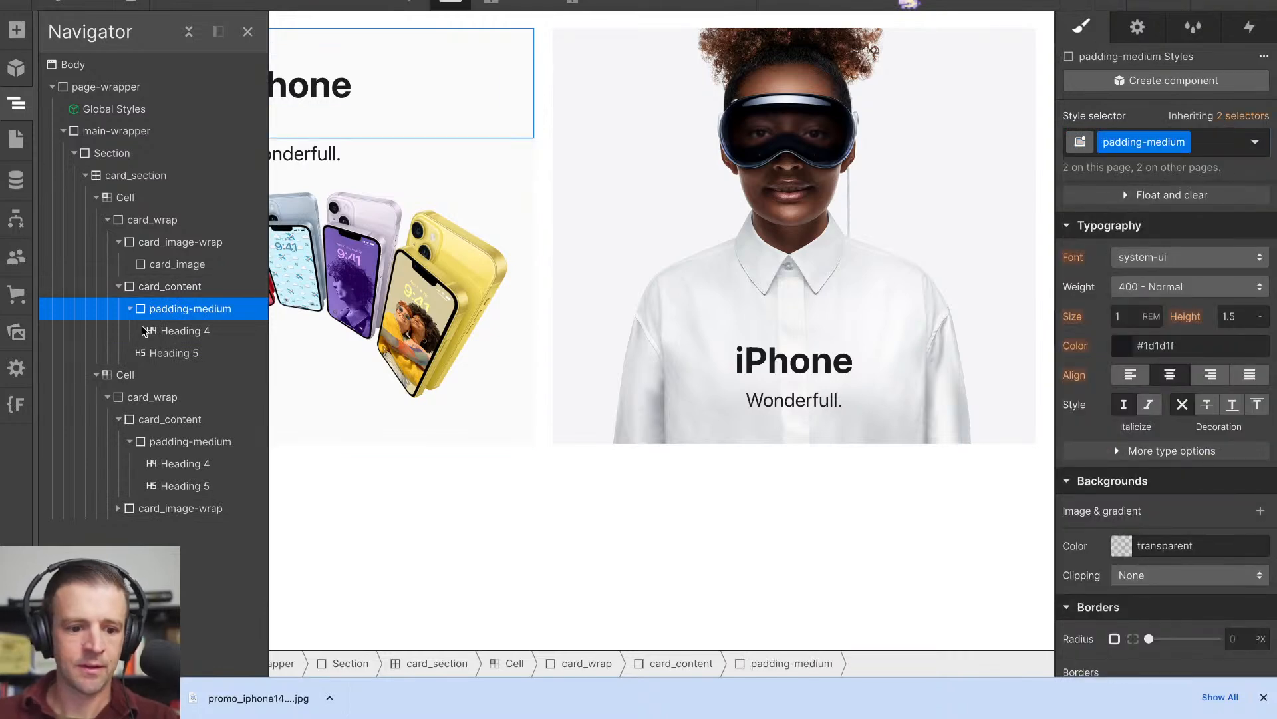
left_click_drag(167, 355, 205, 353)
- Preview both tiles at the tablet, mobile landscape and mobile portrait breakpoints, and return to the desktop view
left_click(409, 190)
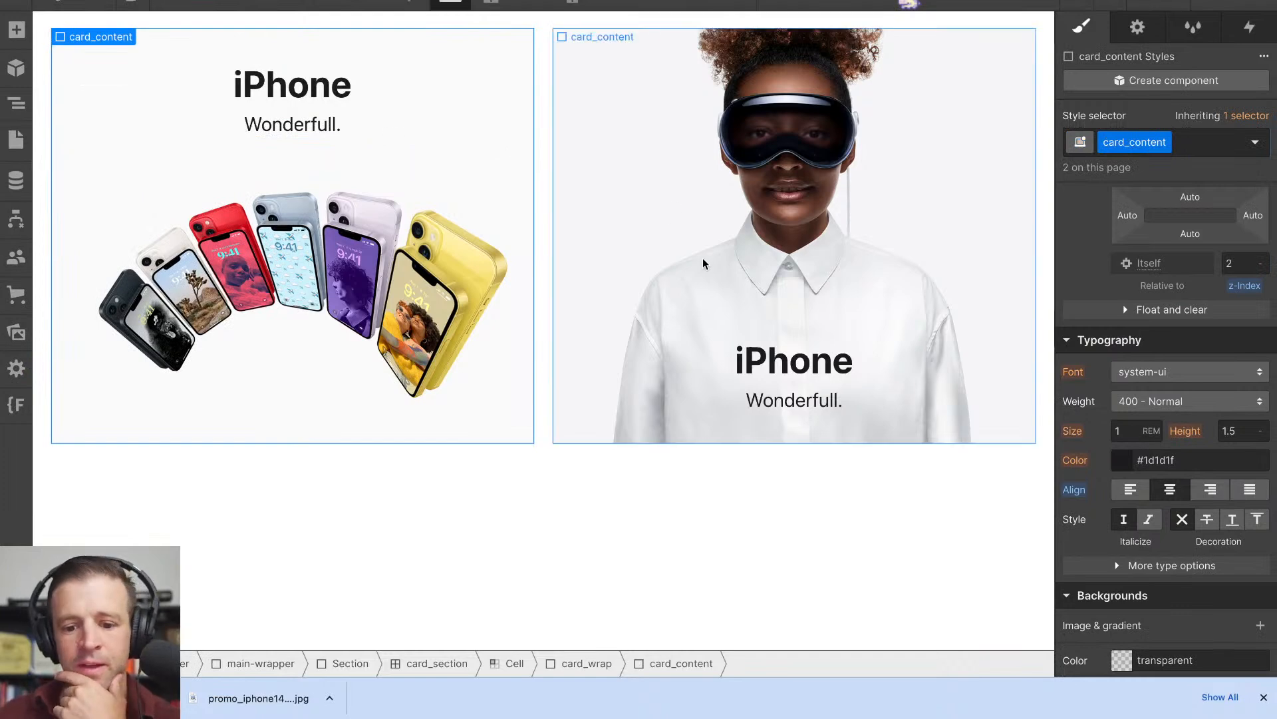
left_click(578, 362)
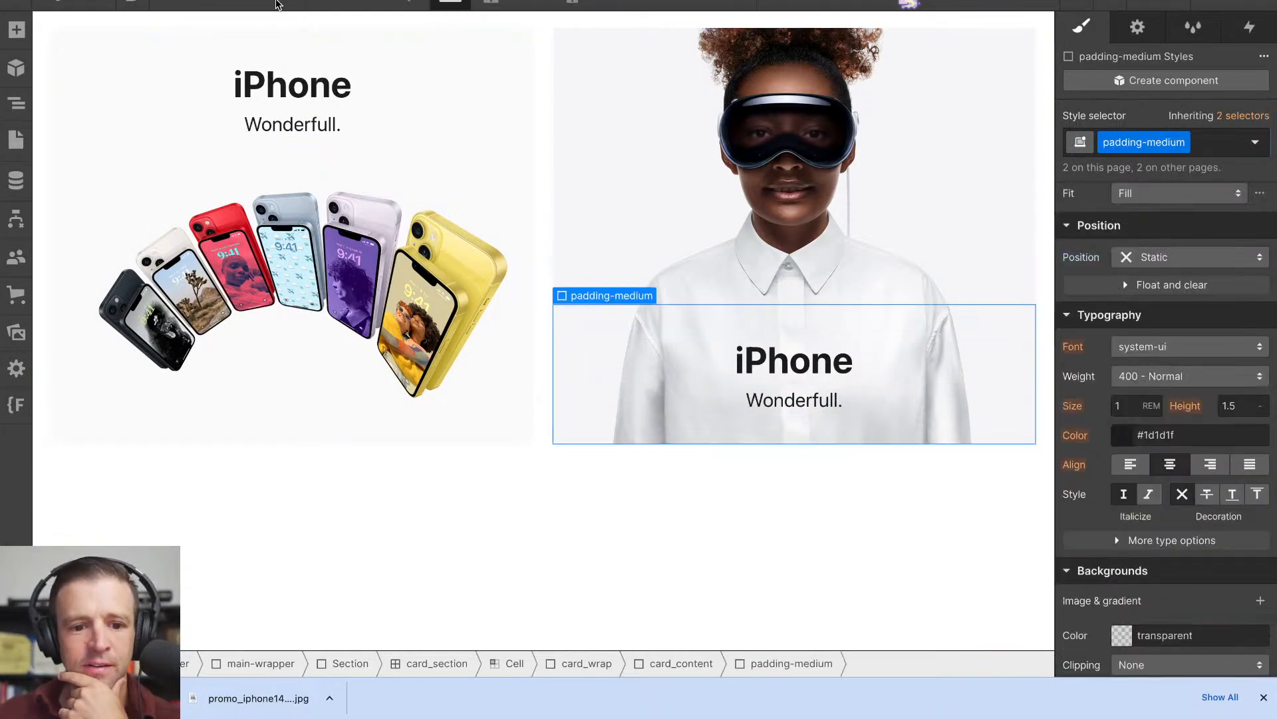
left_click(487, 4)
left_click(529, 2)
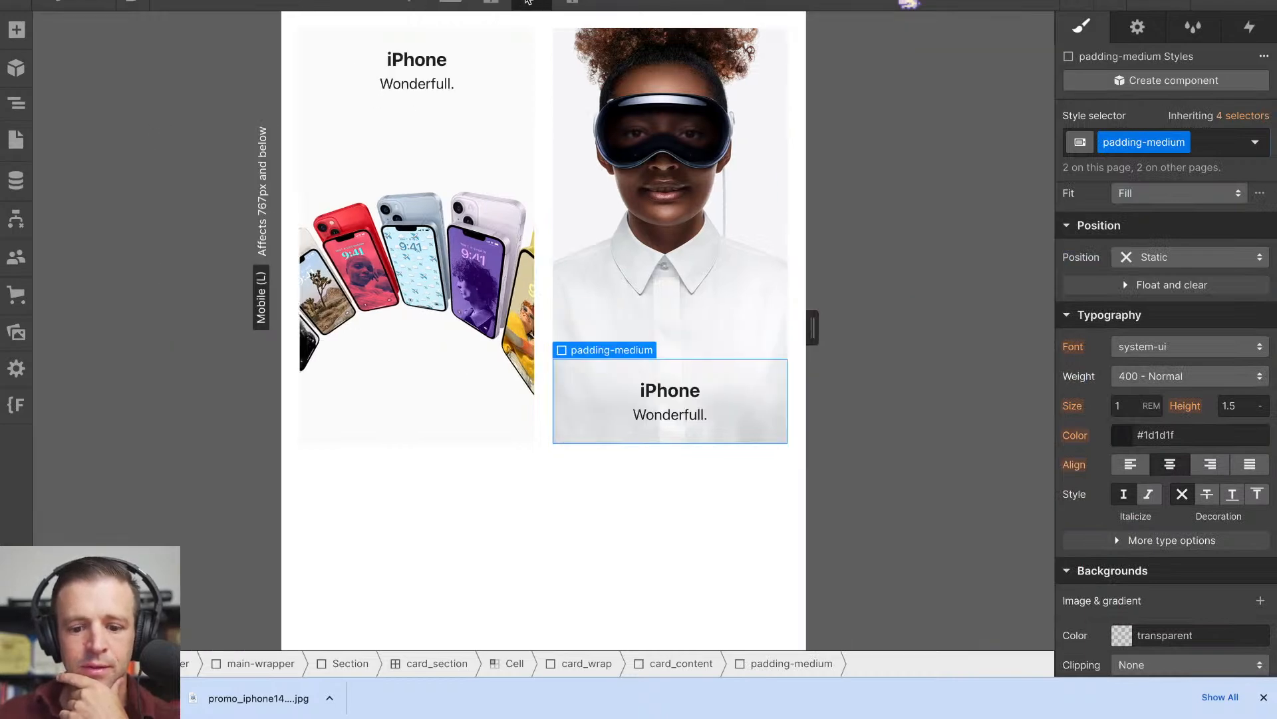
left_click(573, 3)
left_click(531, 6)
left_click(491, 4)
left_click(450, 4)
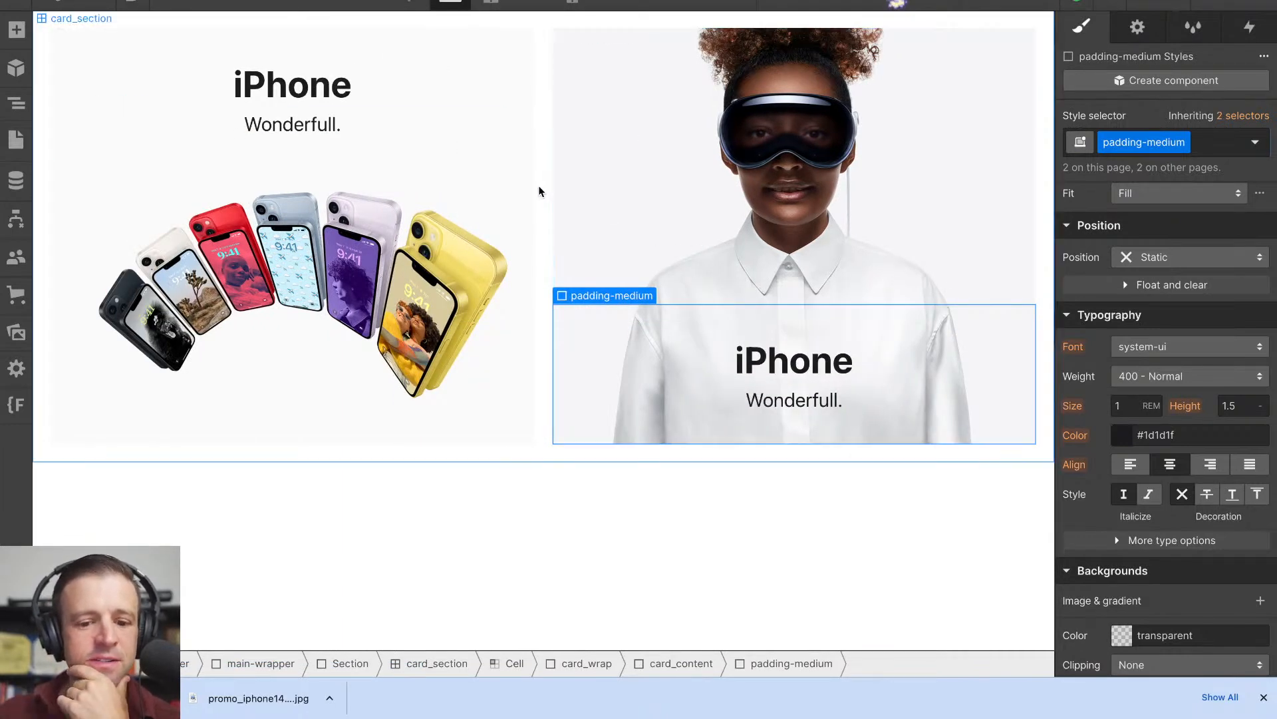
- Reduce the card_section grid to 1 column at the Mobile (L) breakpoint
left_click(491, 3)
left_click(532, 4)
left_click(541, 160)
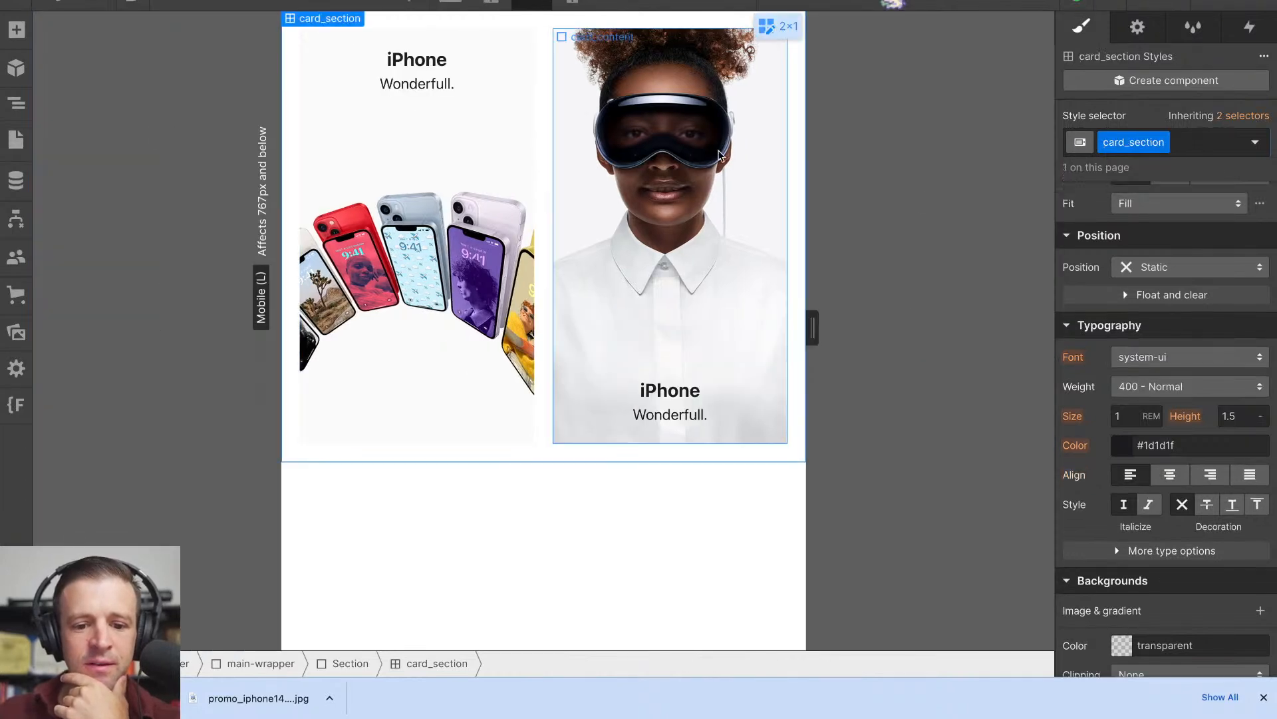
scroll(1201, 327, "up", 7)
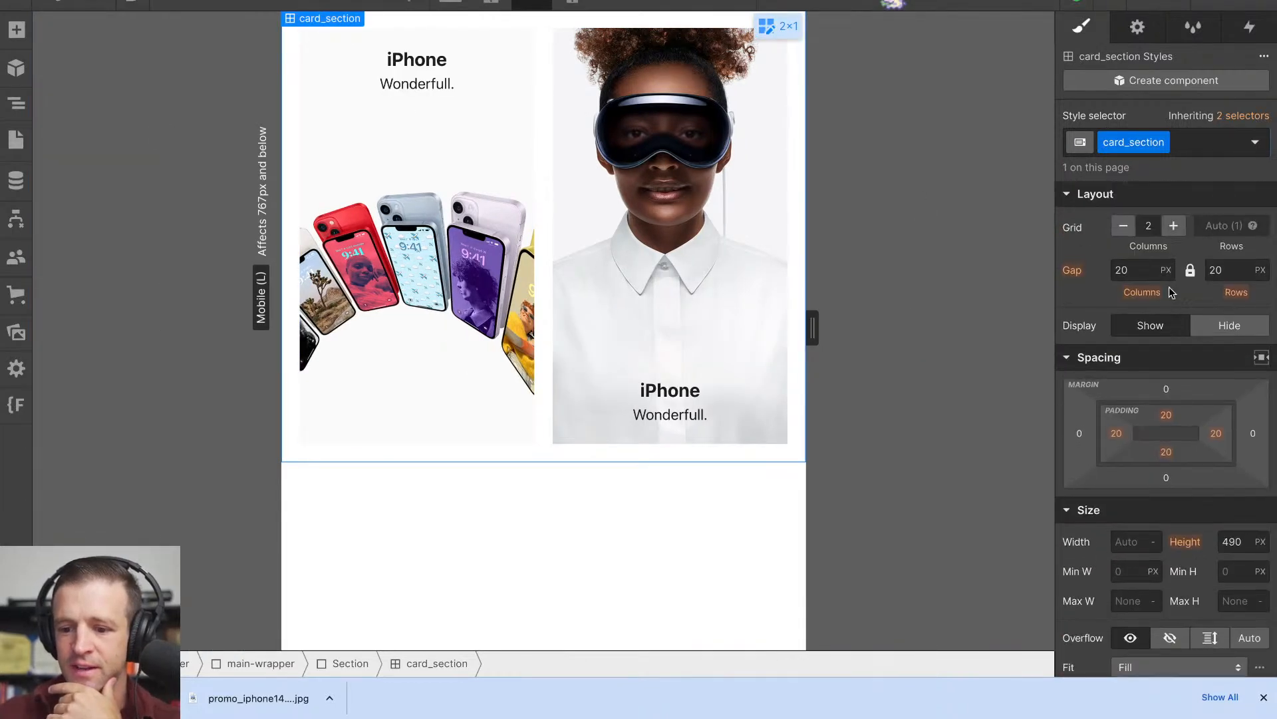
left_click(1130, 232)
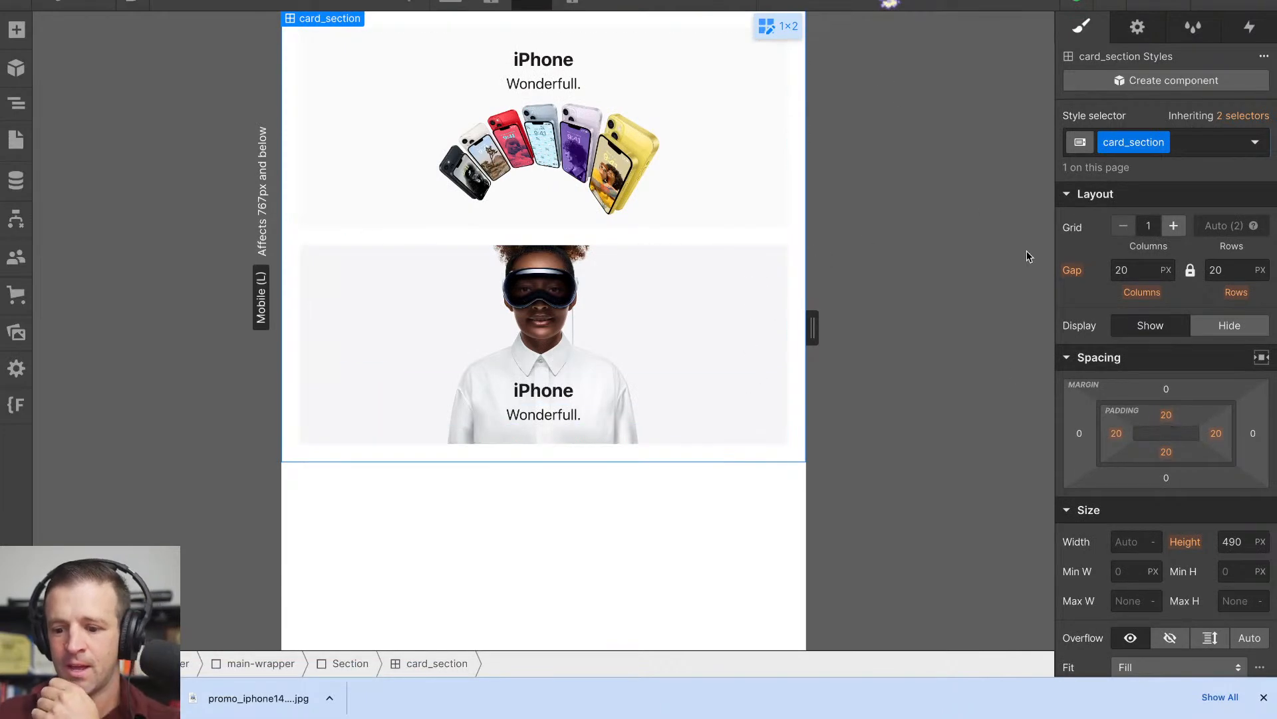
- Examine the gutter and edge border widths of the promos section in the Apple homepage's styles, and return to Webflow
key("ctrl+Tab")
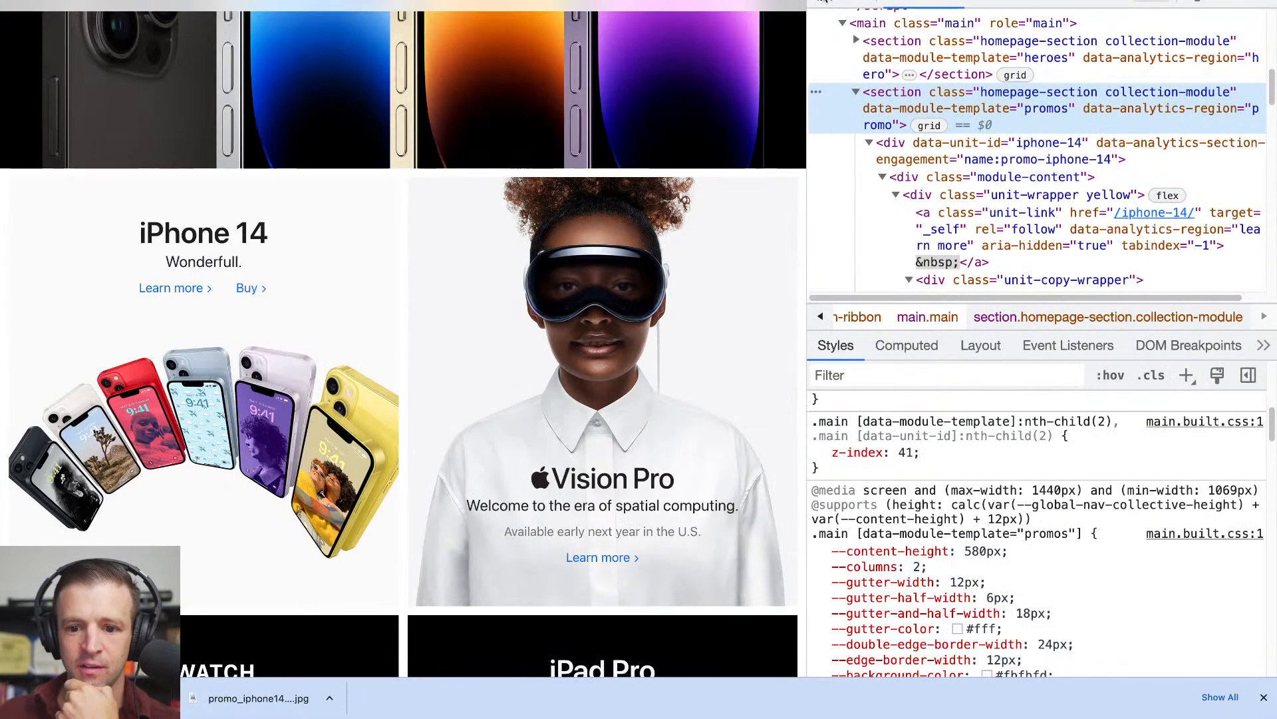
left_click(824, 1)
left_click(413, 405)
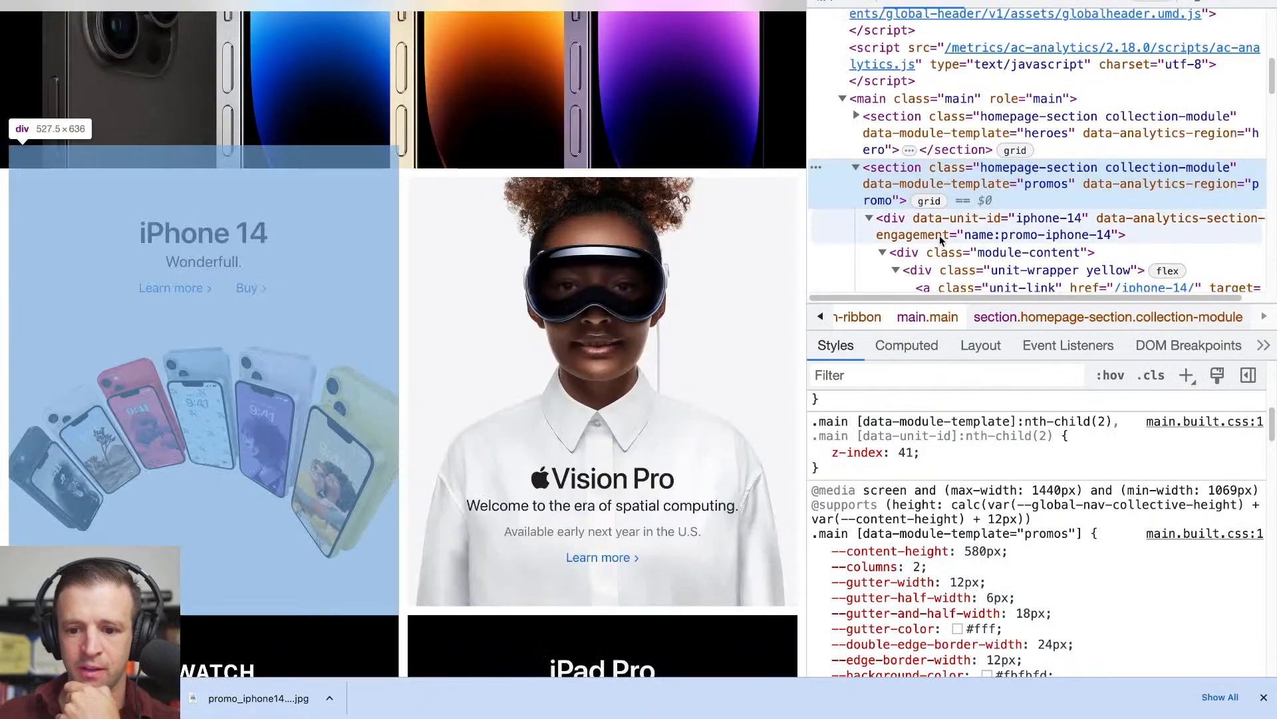
scroll(970, 481, "down", 3)
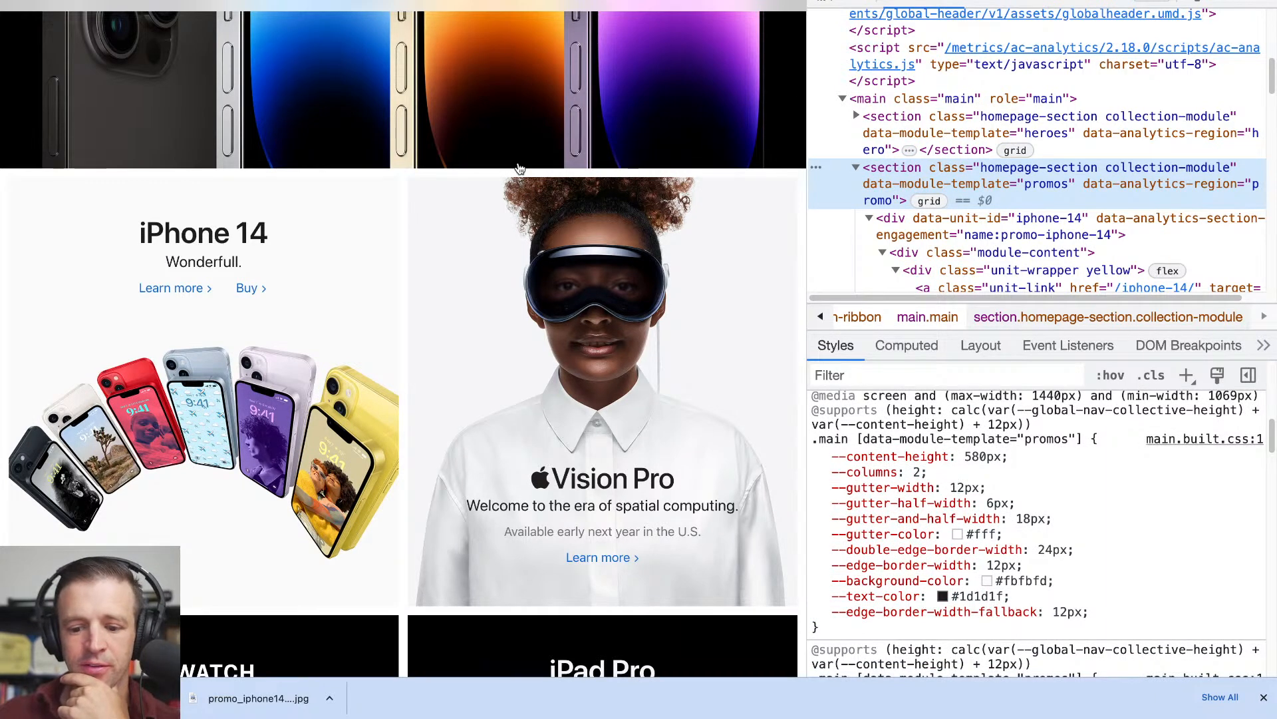
key("ctrl+Tab")
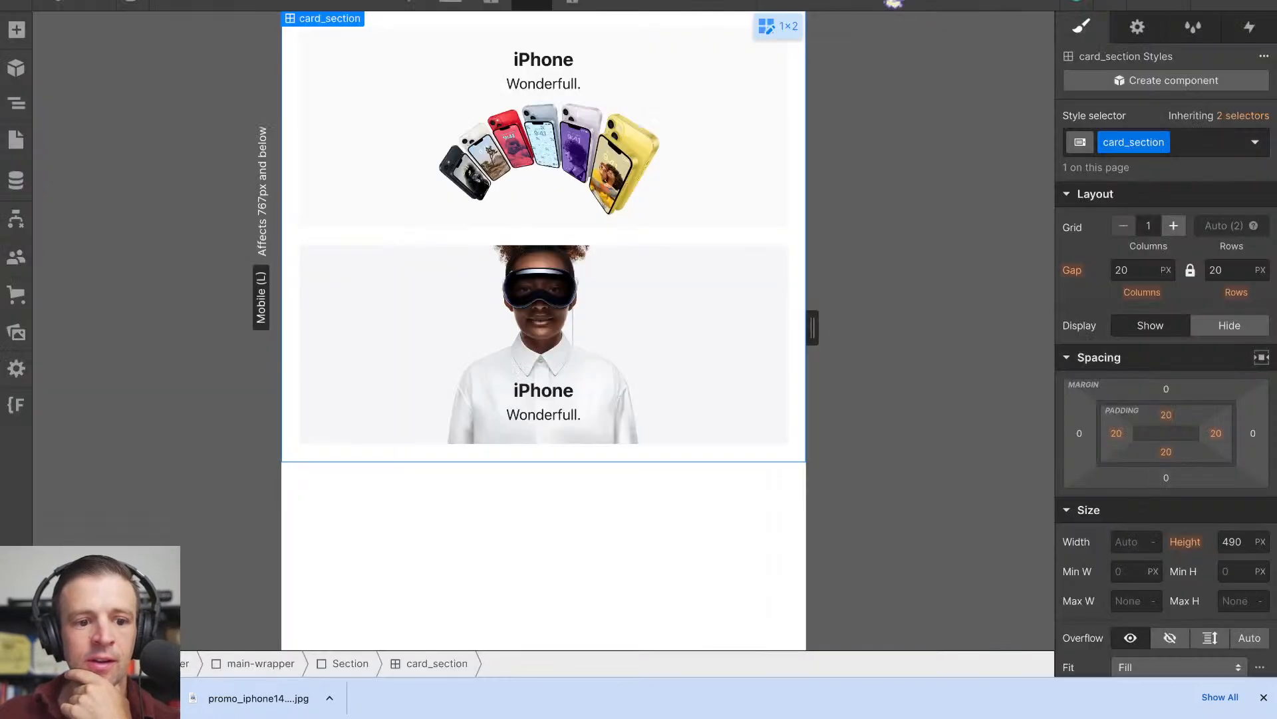
- Try setting card_section's padding to 12 px on all sides and its column and row gaps to 12 px at the Mobile (L) breakpoint
left_click(1166, 414)
type("1")
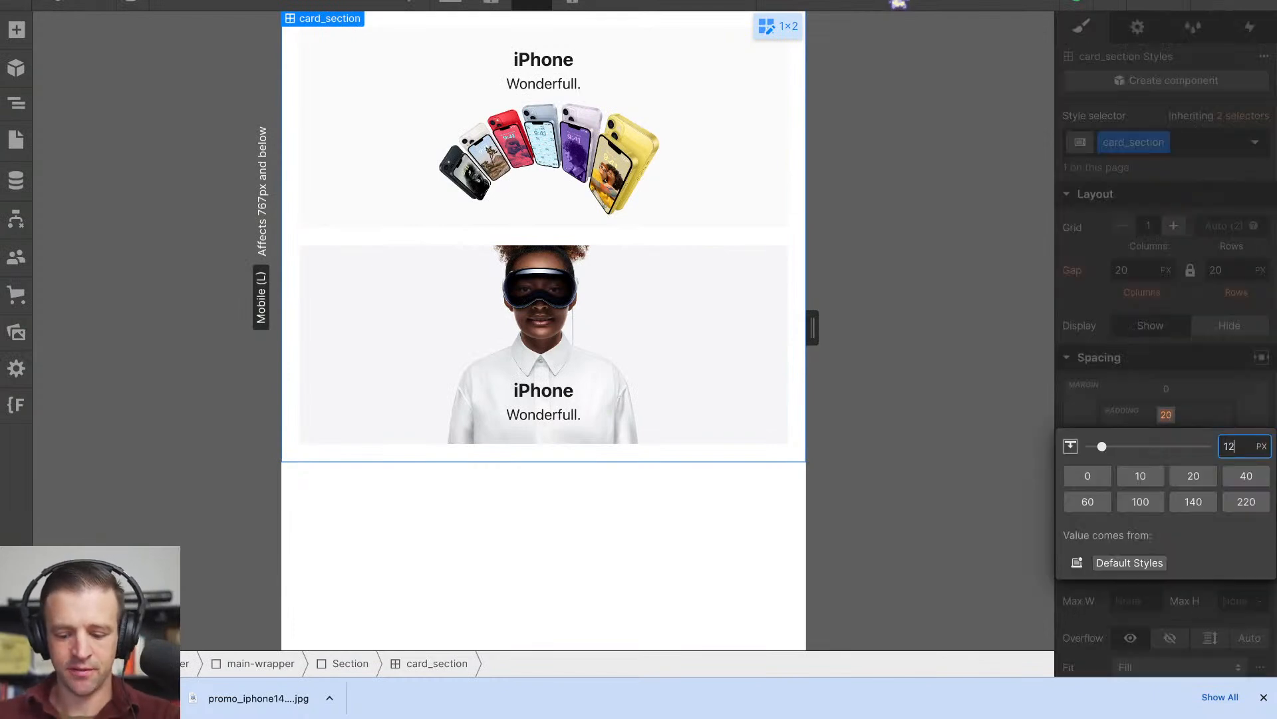
type("2")
key("Return")
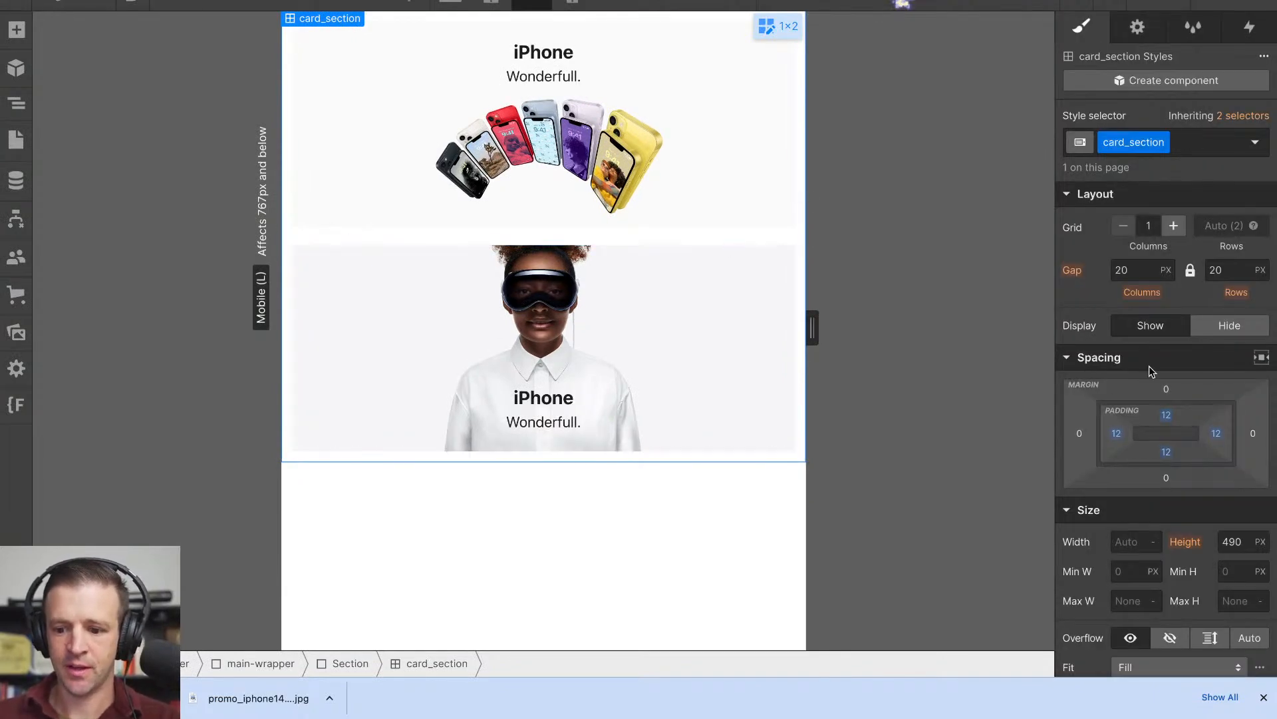
left_click(1133, 272)
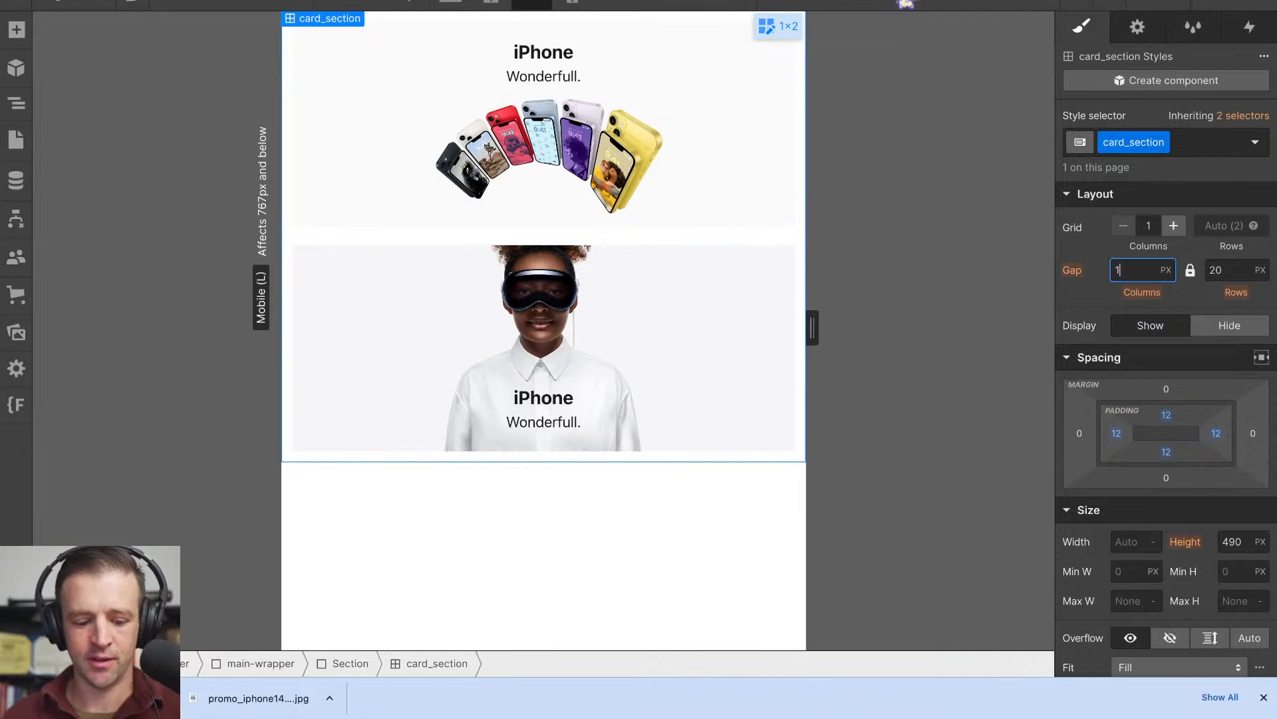
type("12")
key("Tab")
type("12")
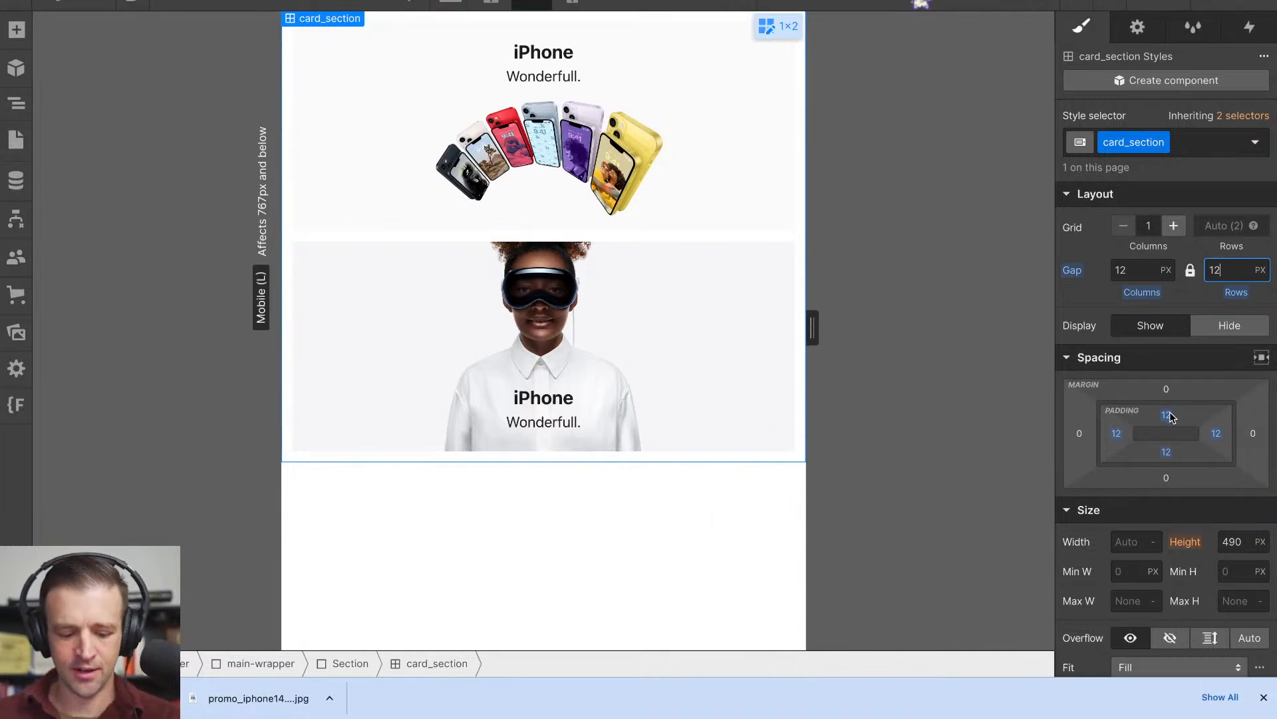
- Reset card_section's top padding override and undo the padding and gap changes made at the Mobile (L) breakpoint
left_click_drag(1169, 415, 1169, 416)
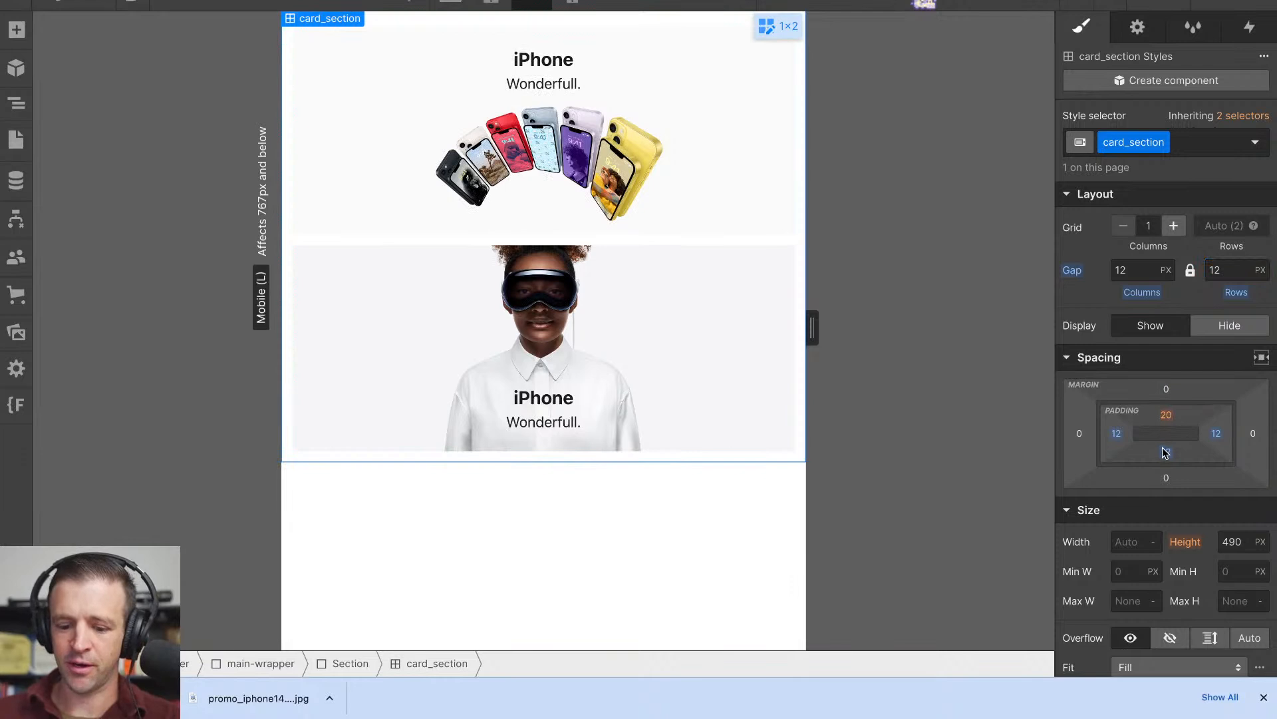
key("super+z")
key("super+z")
key("super+z")
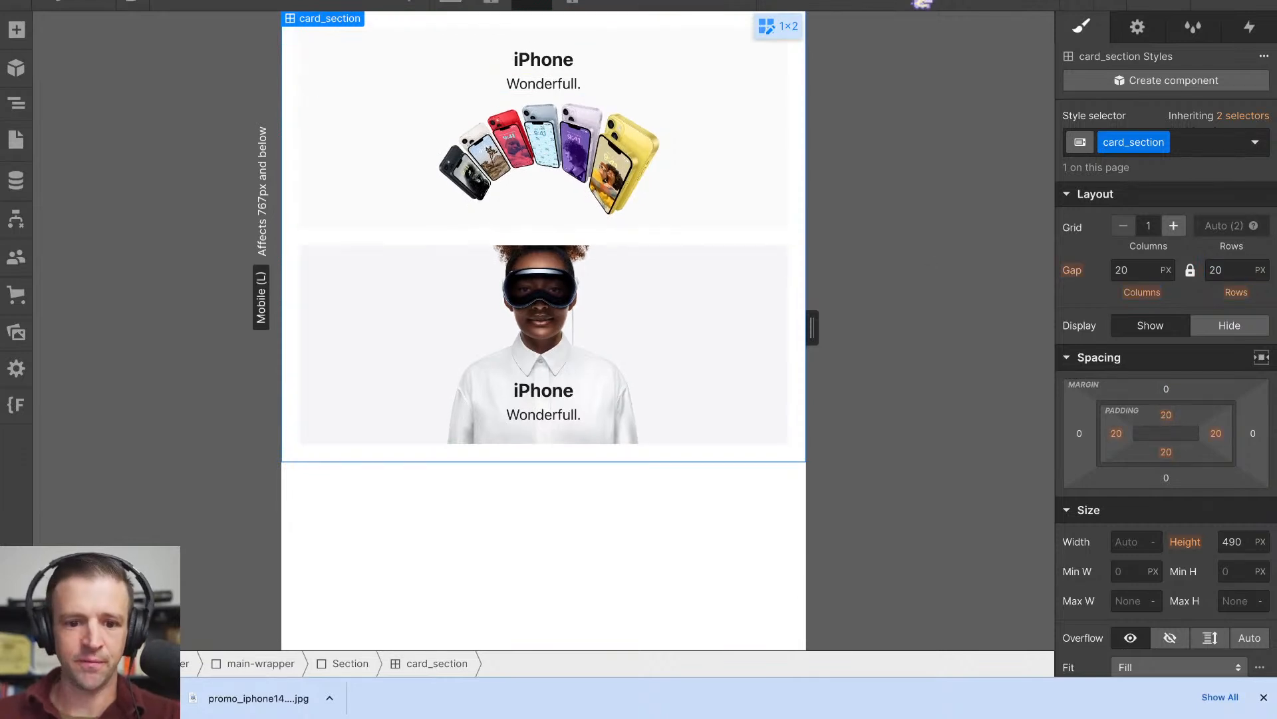
- At the desktop breakpoint, set card_section's padding to 12 px on all sides and its column and row gaps to 12 px
key("shift+1")
left_click(1169, 415, "shift")
type("12")
key("Return")
left_click(1131, 268)
type("12")
key("Return")
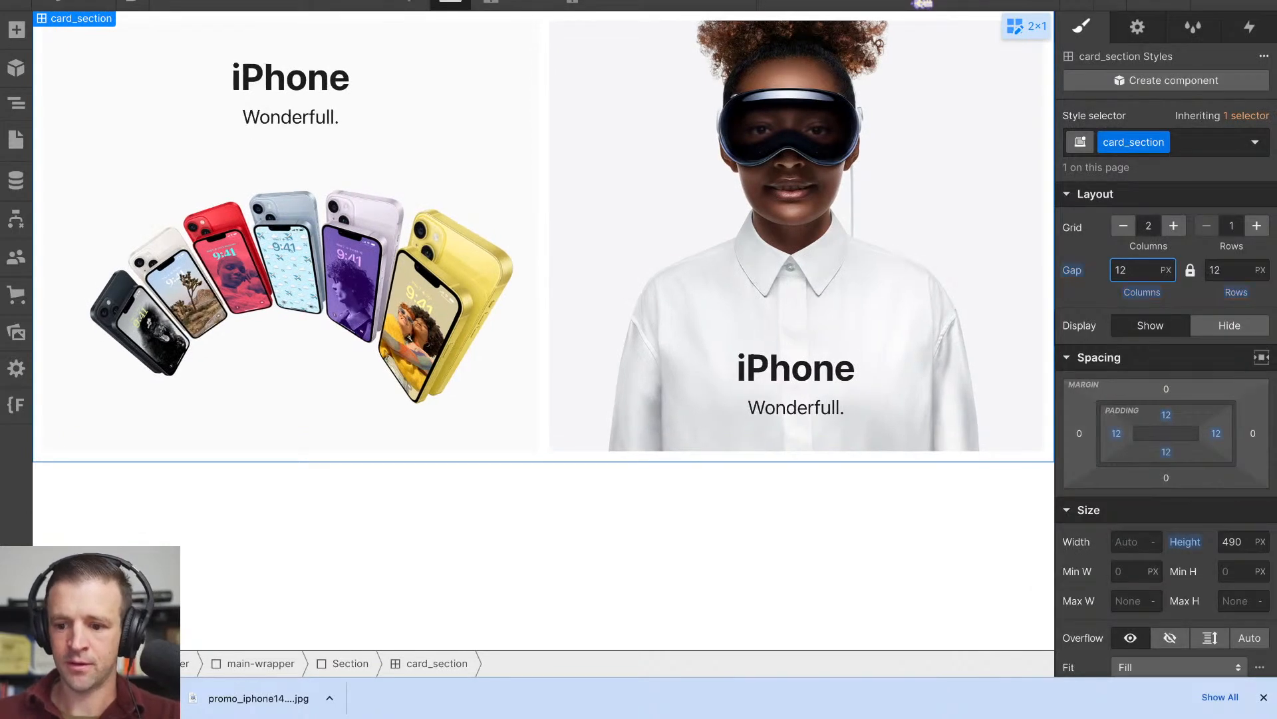
left_click(584, 490)
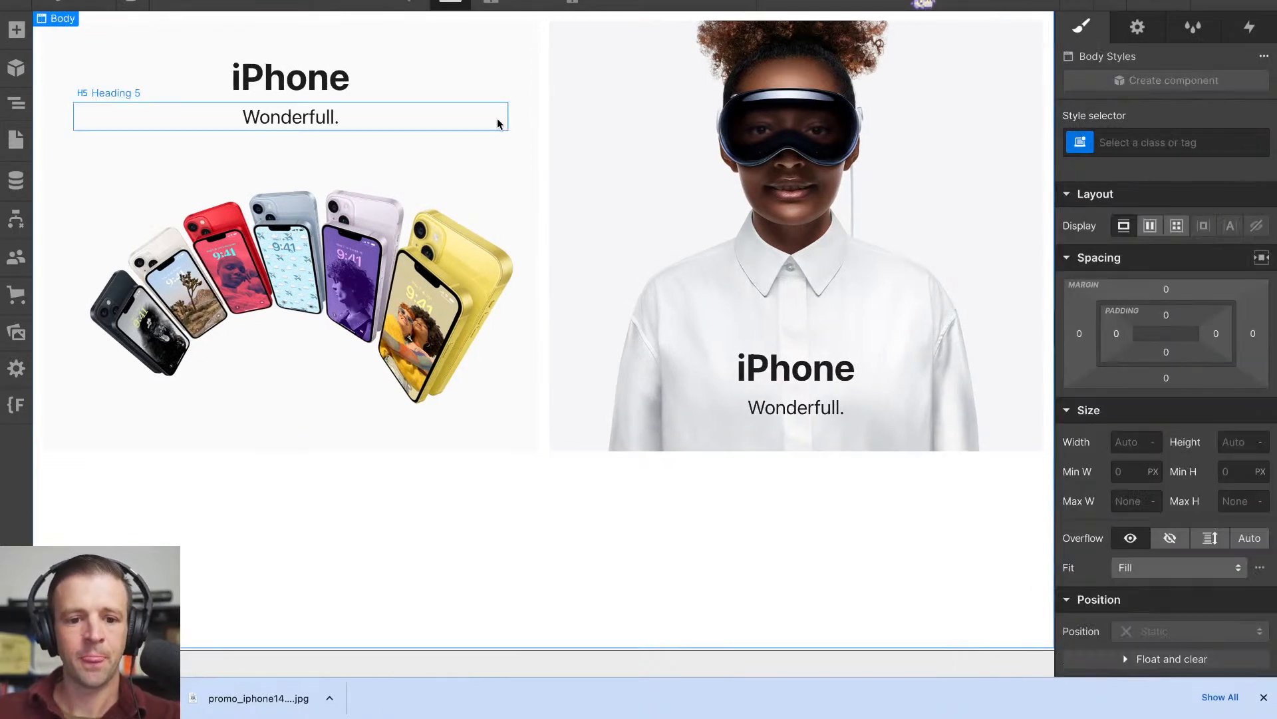
- Switch to the Apple homepage, inspect the Vision Pro tile and expand its unit-copy-wrapper element
left_click(532, 4)
left_click(452, 4)
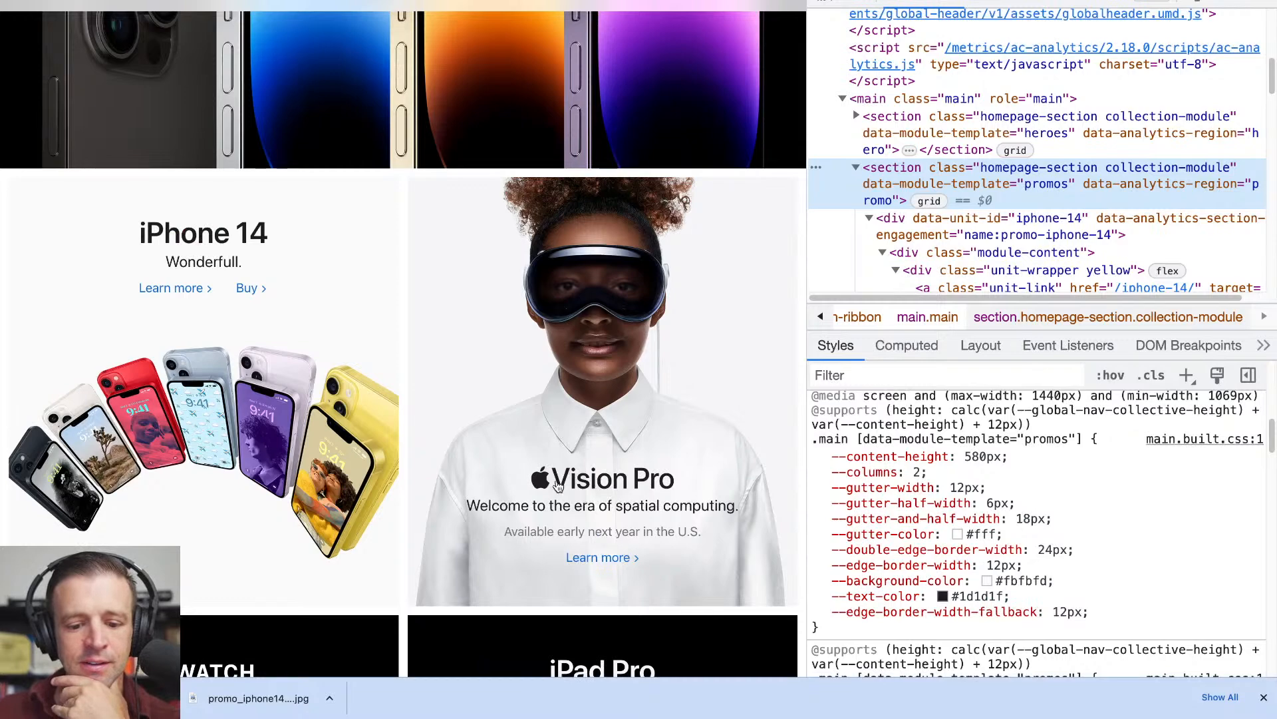
left_click(827, 1)
left_click(644, 485)
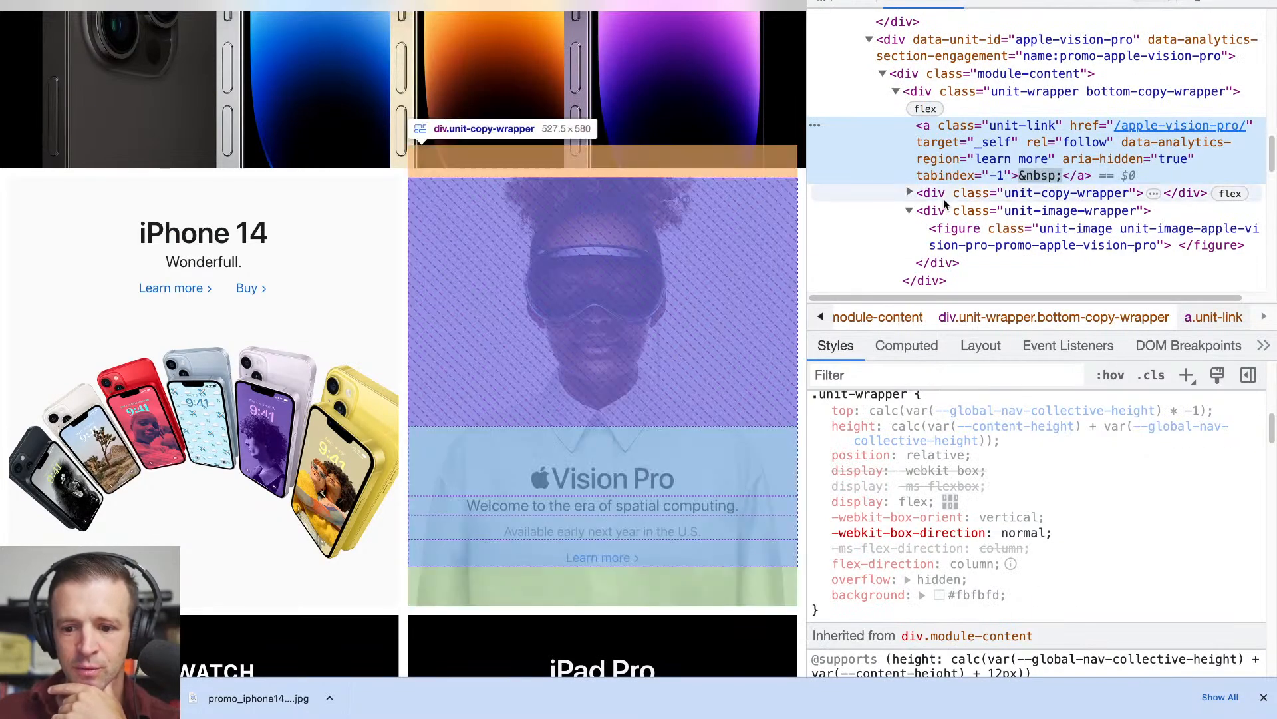
left_click(944, 190)
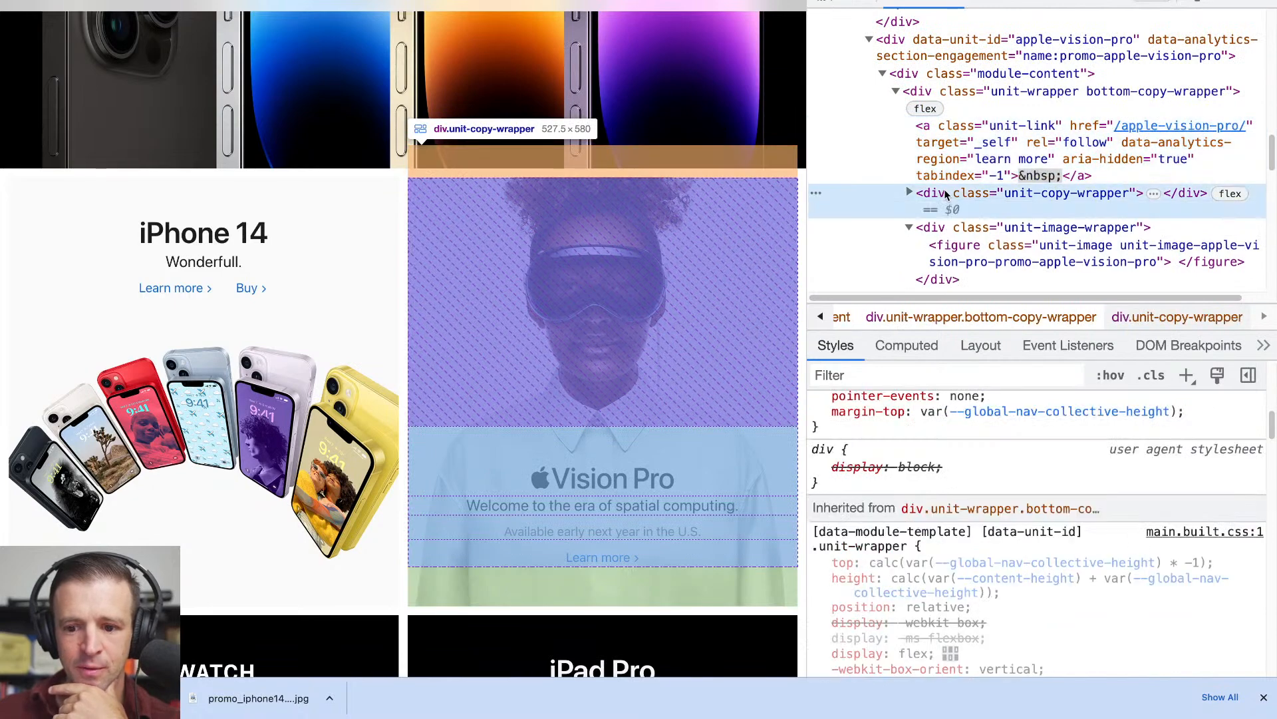
left_click(911, 192)
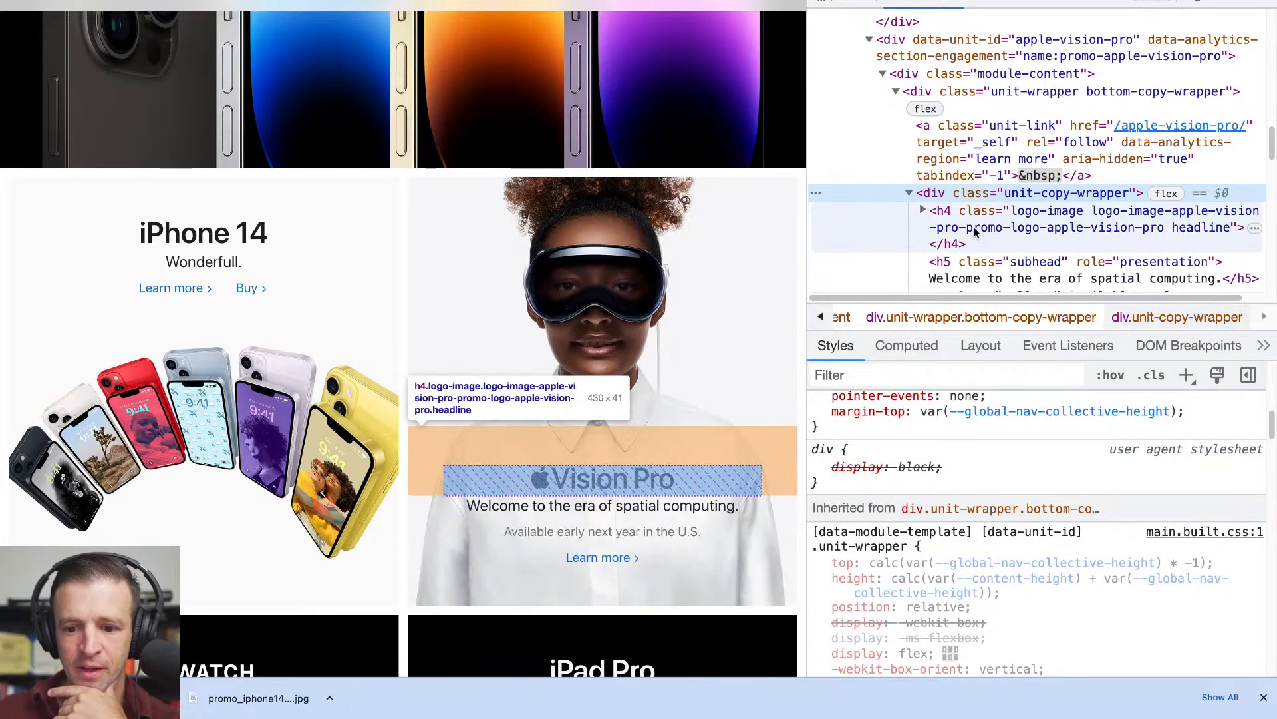
- Examine the headline and subhead elements inside the Vision Pro tile's copy wrapper
scroll(976, 173, "down", 2)
left_click(975, 160)
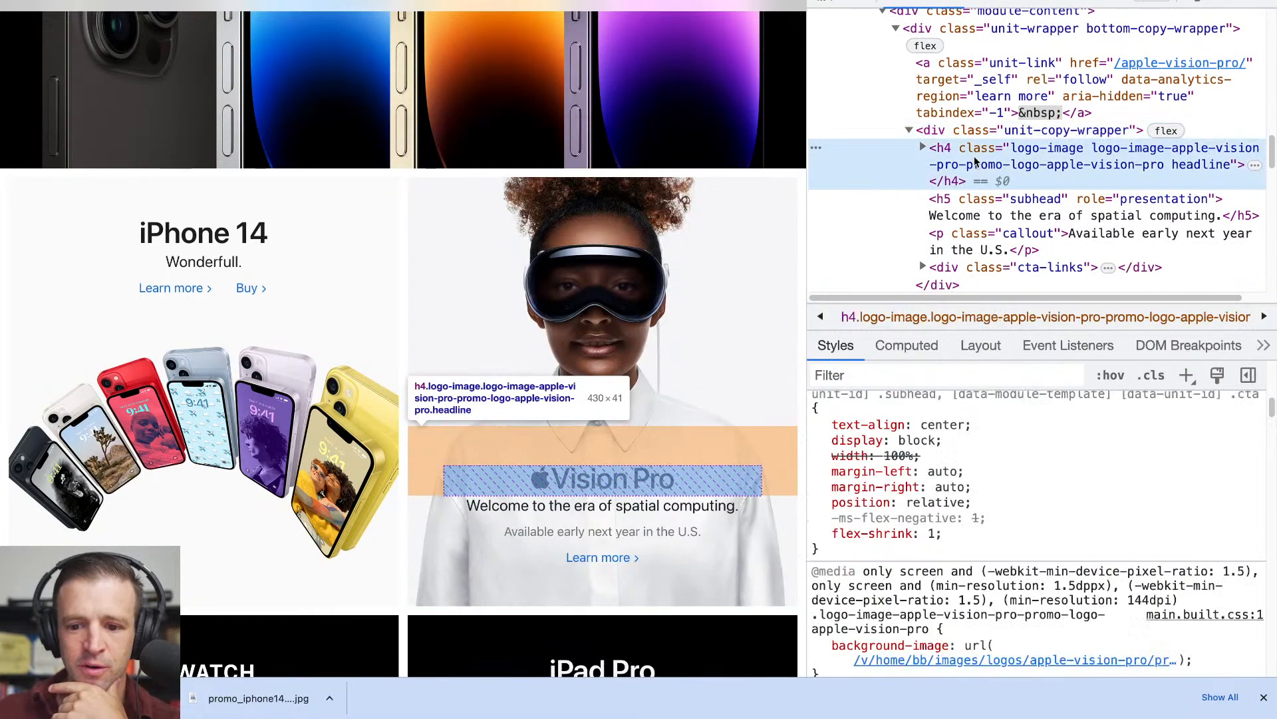
left_click(982, 203)
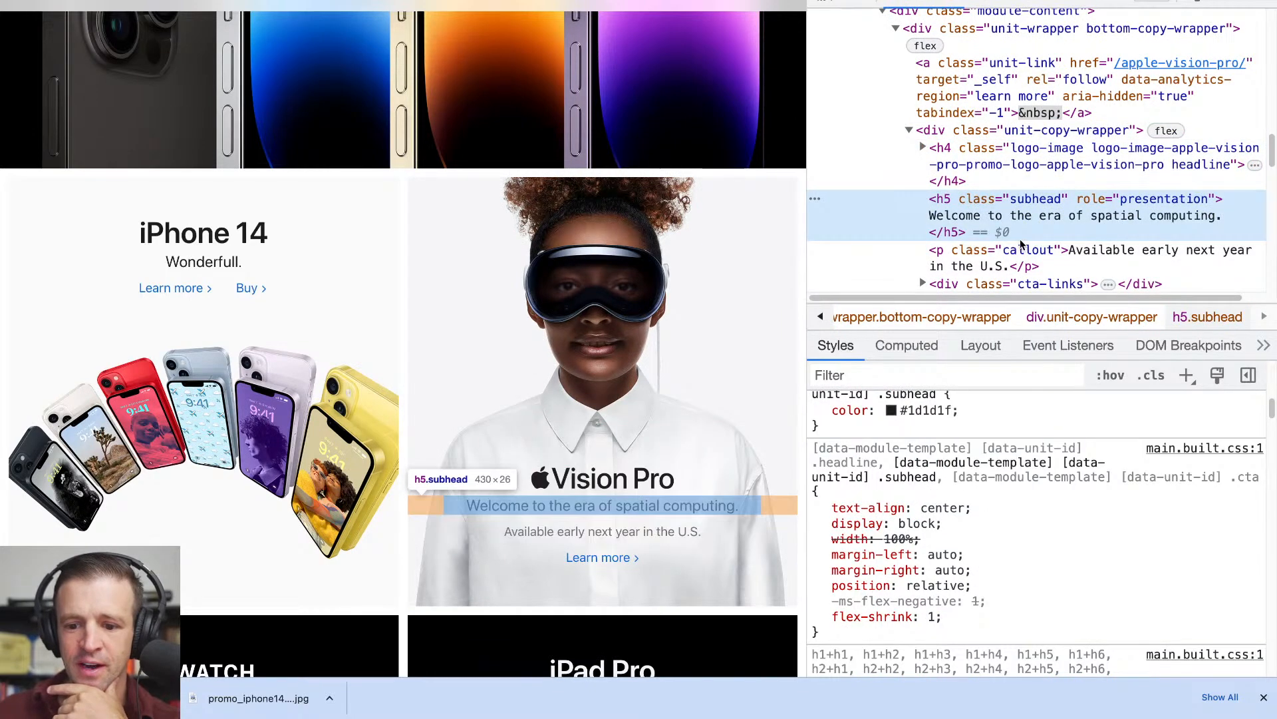
scroll(1020, 238, "down", 1)
scroll(1020, 239, "down", 1)
left_click(975, 114)
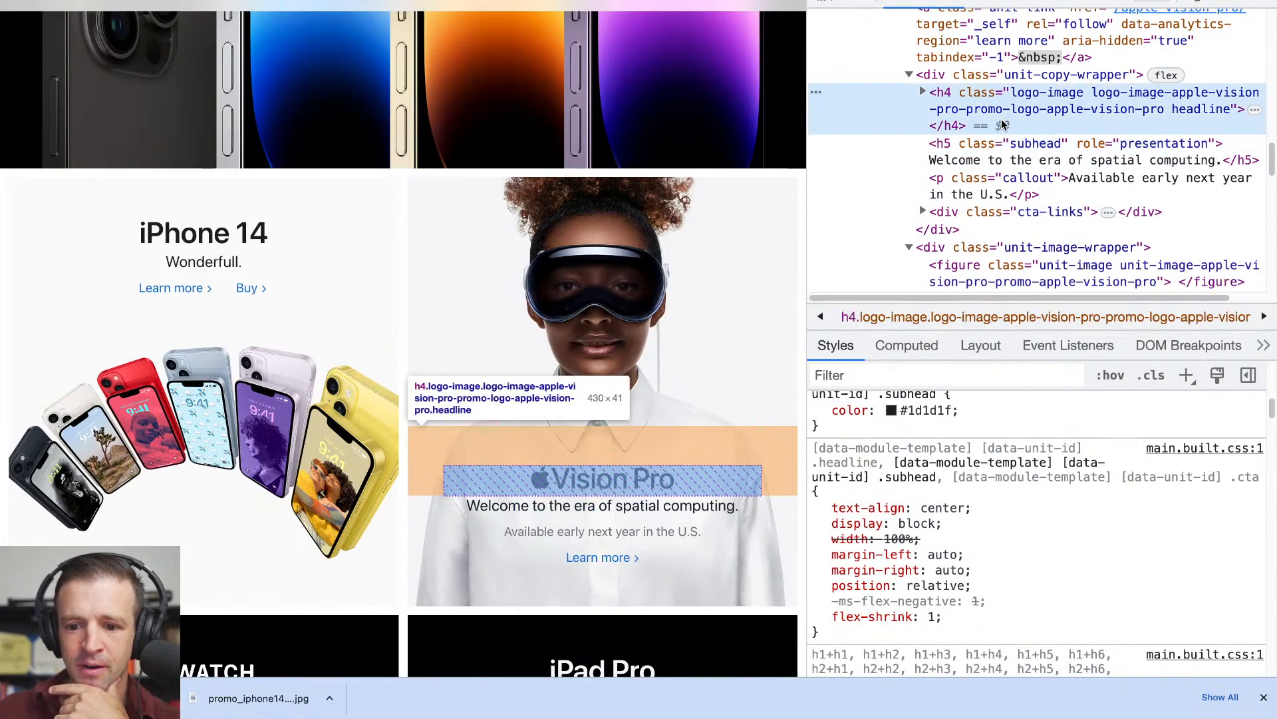
- Expand the Vision Pro h4 headline and compare its visuallyhidden span with the headline's background-image style
left_click(924, 92)
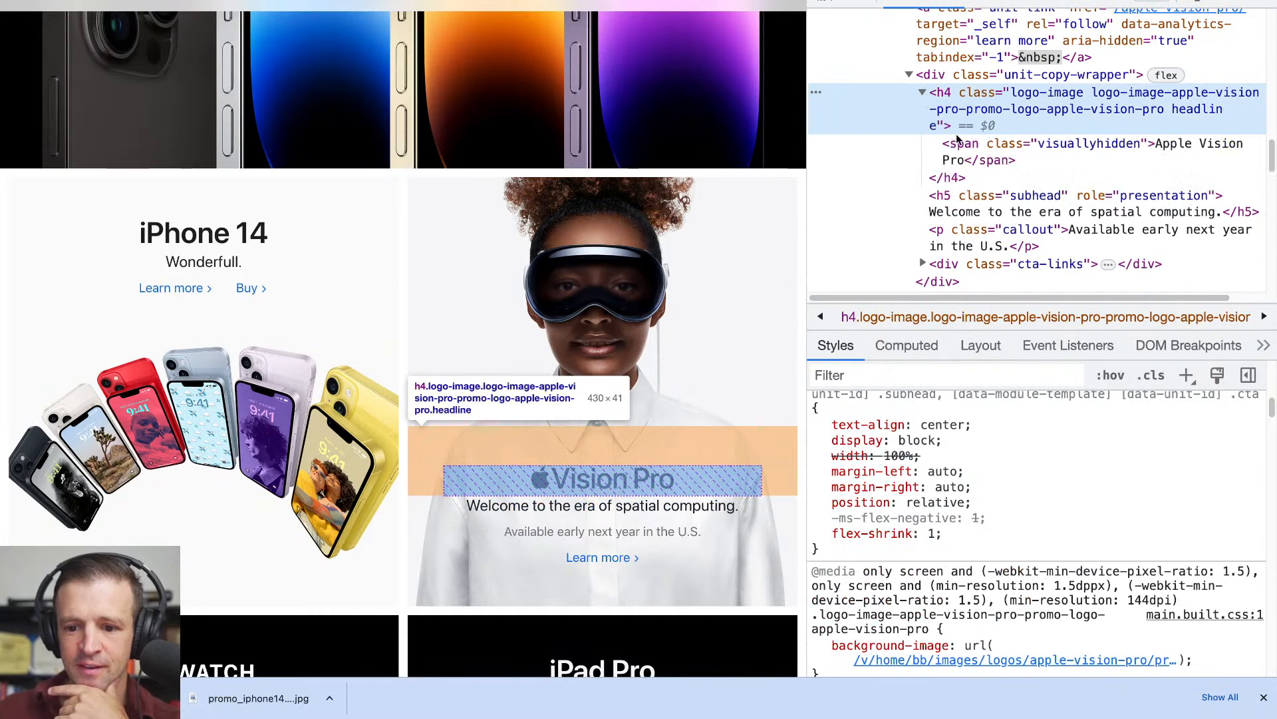
left_click(978, 142)
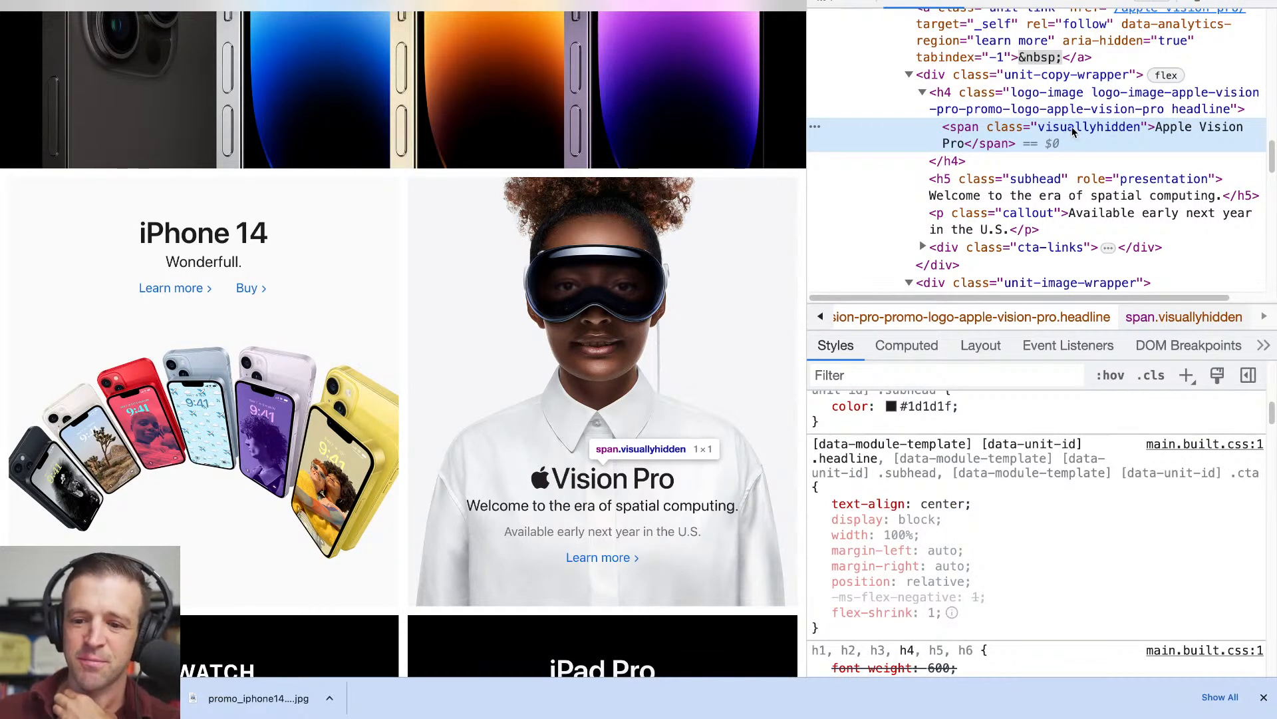
left_click(1058, 111)
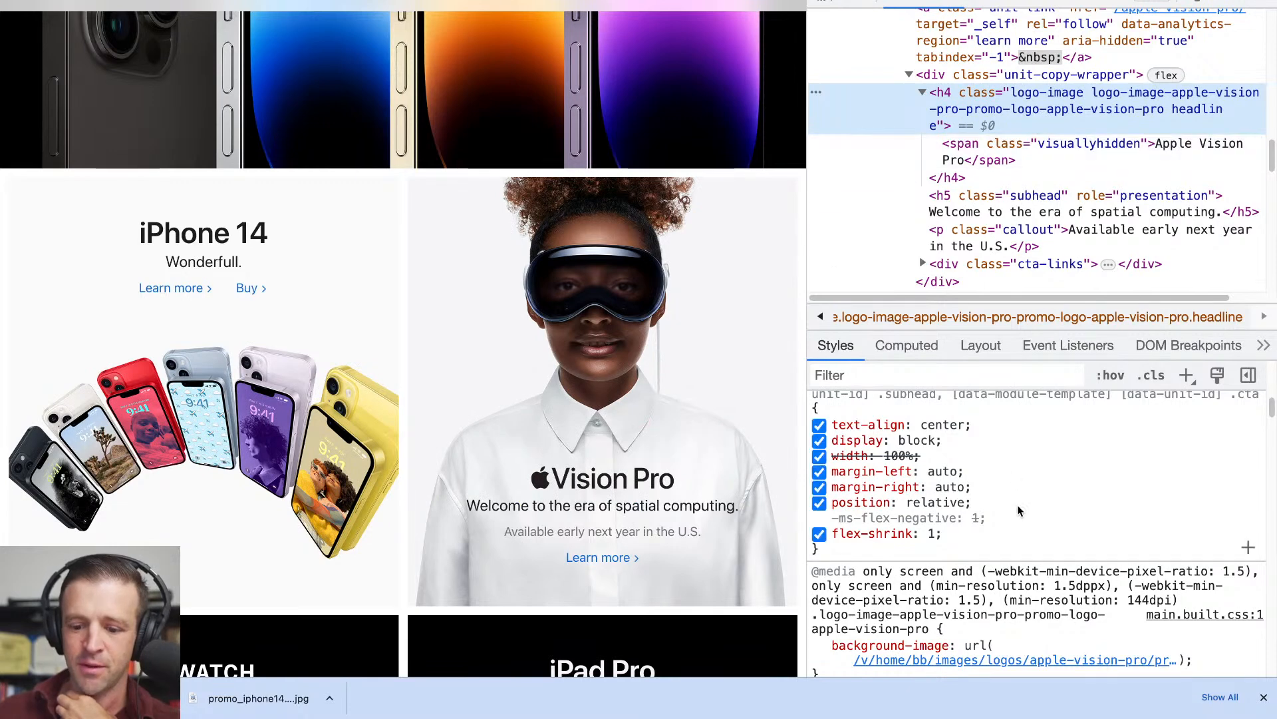
scroll(1018, 496, "down", 2)
mouse_move(922, 592)
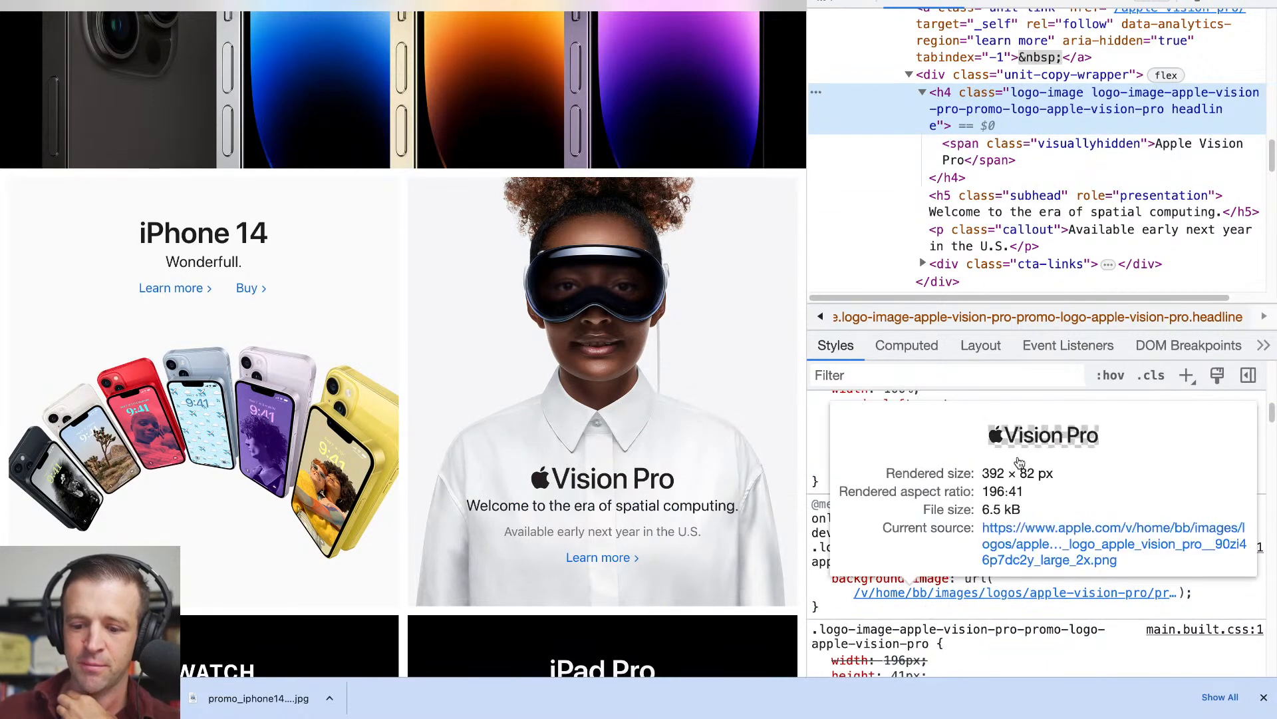
left_click(991, 158)
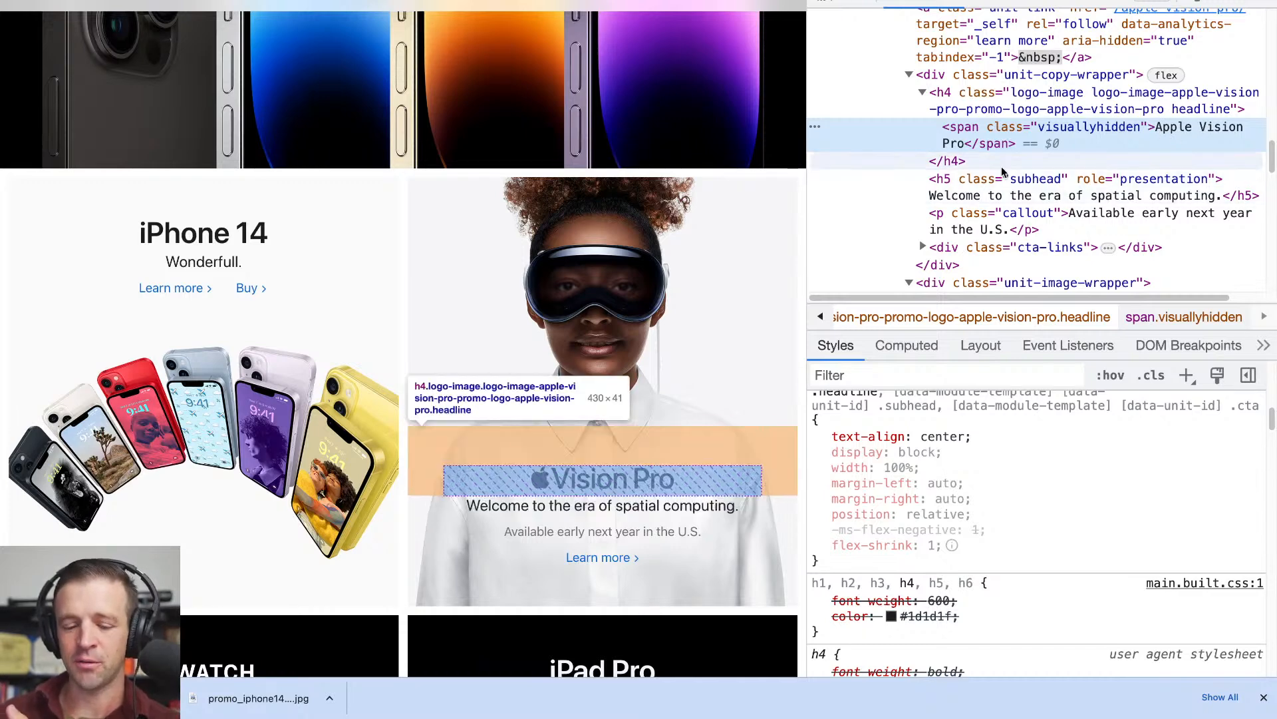
left_click(1038, 108)
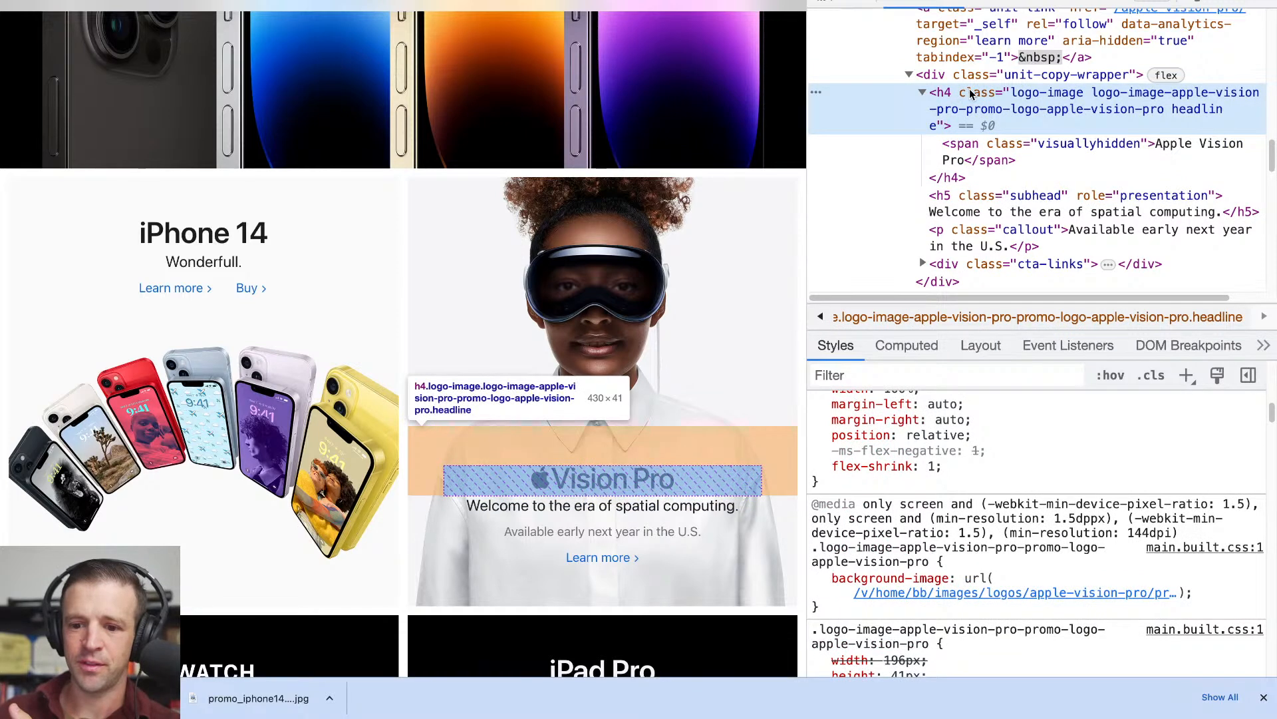
left_click(970, 158)
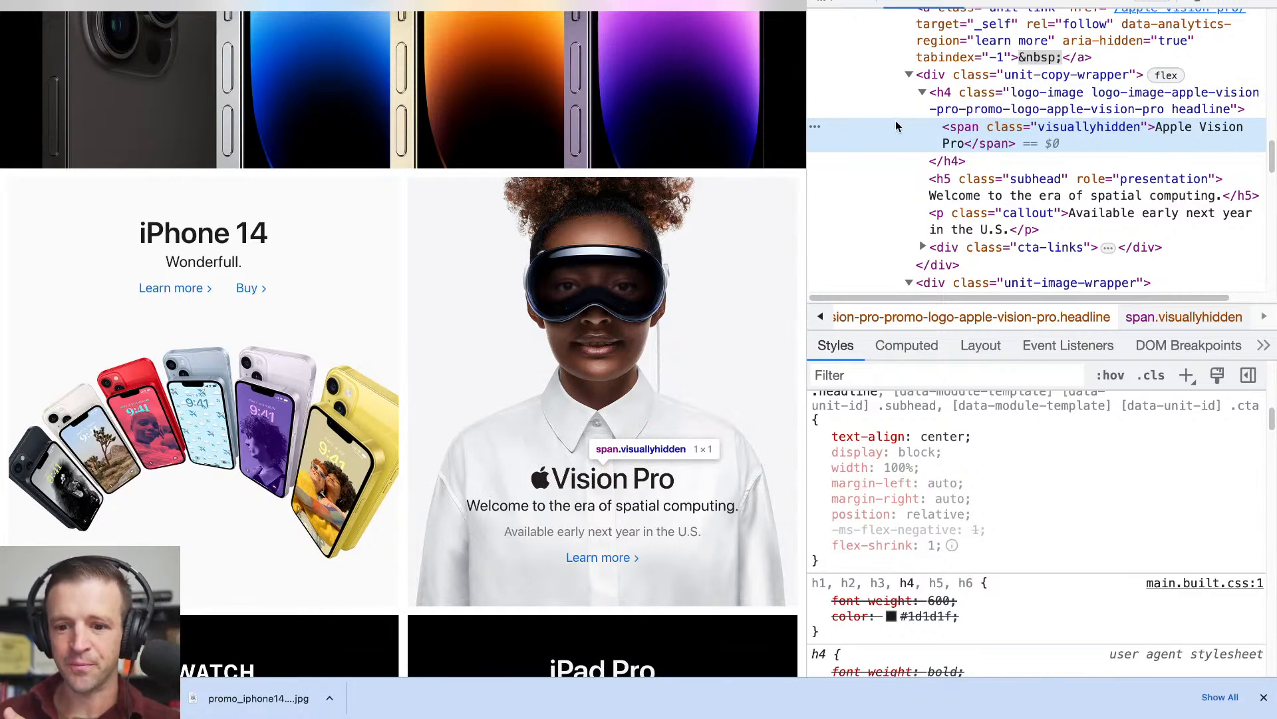
left_click(943, 93)
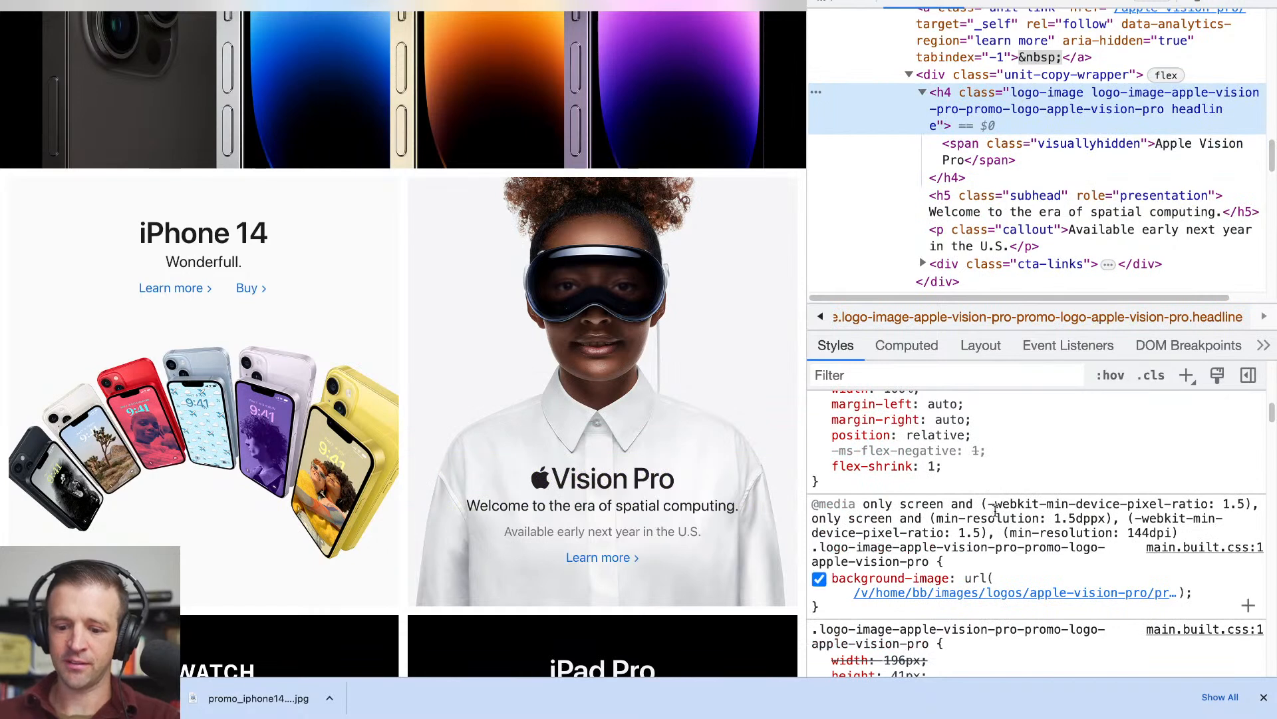
- Open the Vision Pro headline's background logo image on its own and save it to the computer
left_click(994, 594)
left_click(1030, 536)
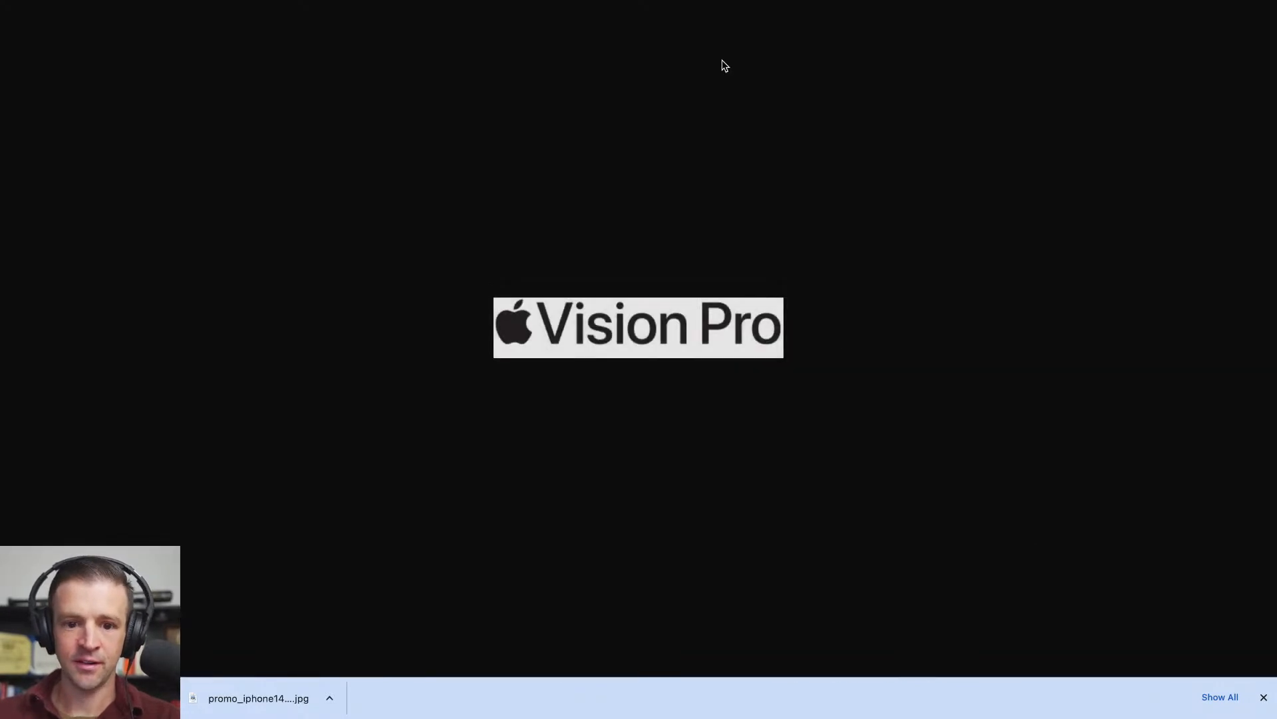
right_click(628, 318)
left_click(649, 339)
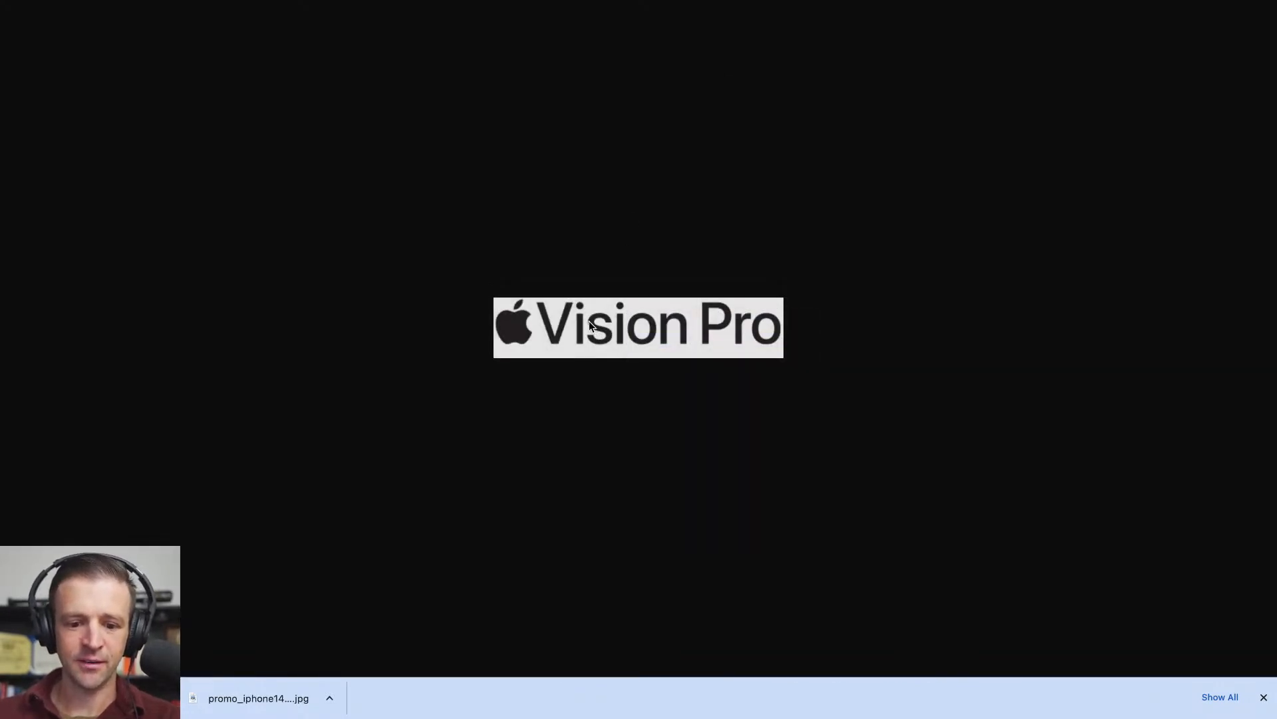
key("Return")
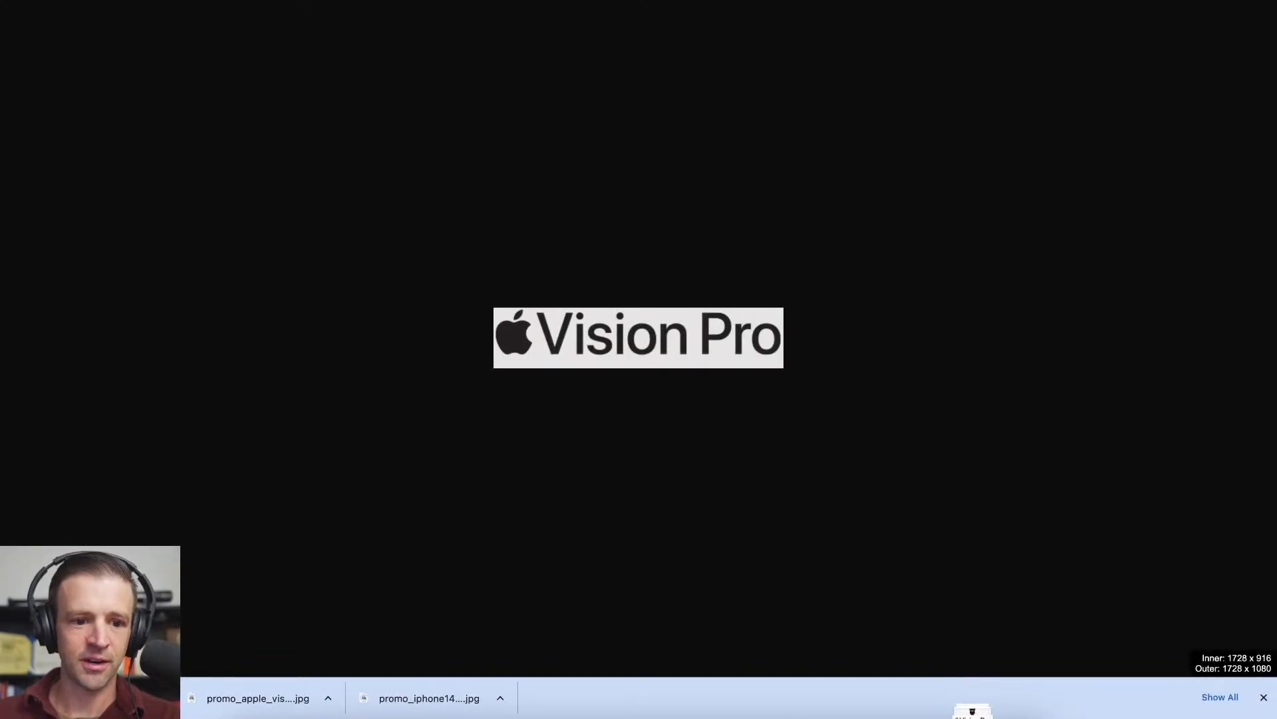
- Return to Webflow and change the heading over the headset image to "Apple Vision Pro"
left_click(485, 3)
left_click(807, 371)
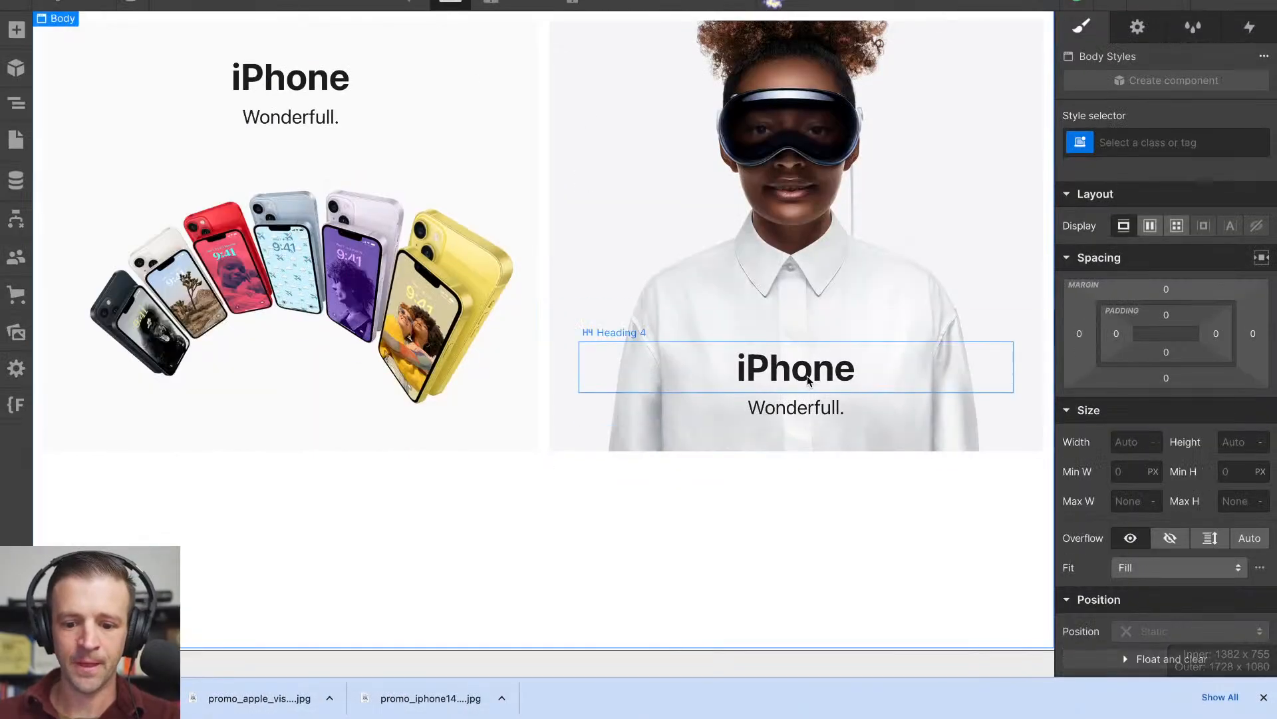
double_click(769, 356)
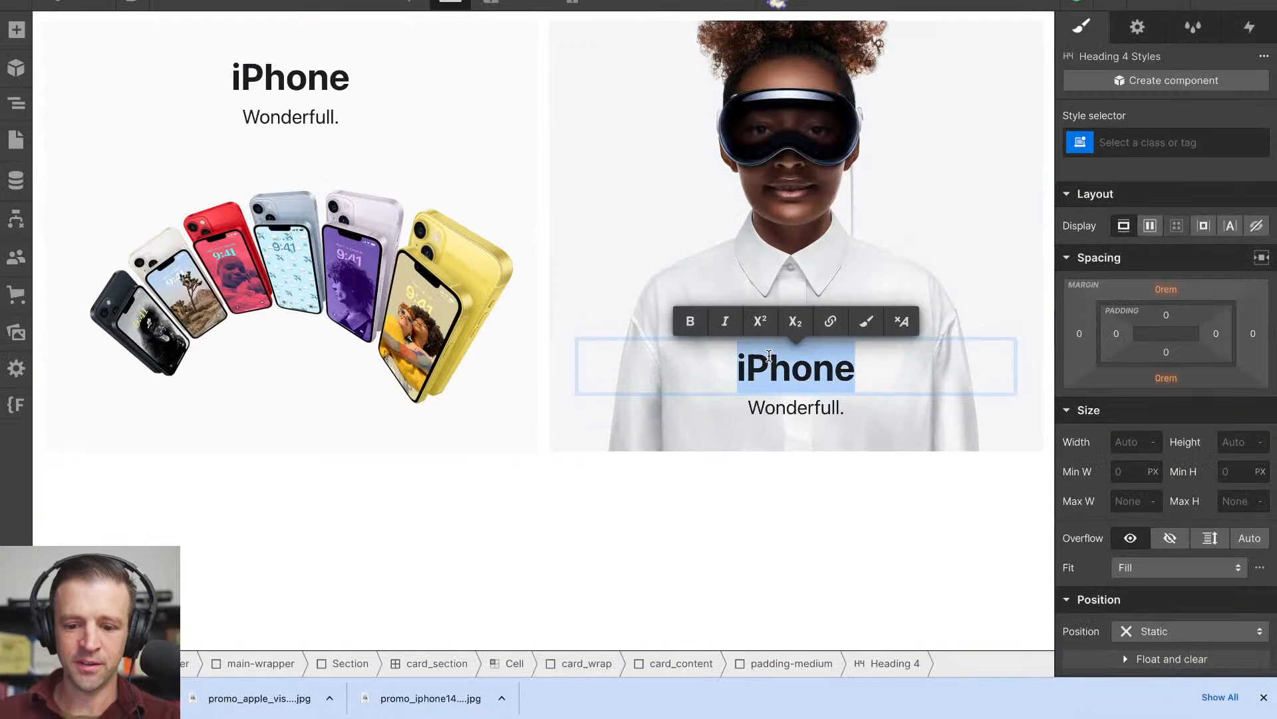
type("Apple vision")
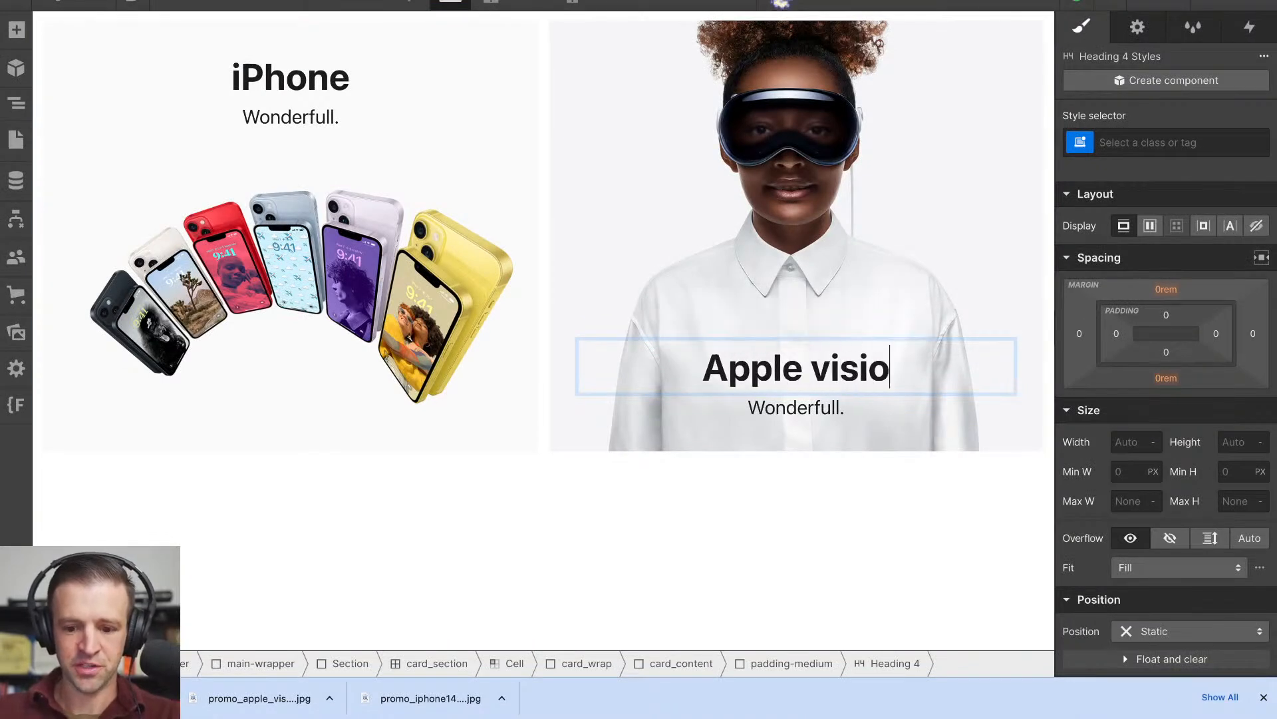
key("BackSpace")
key("BackSpace")
key("BackSpace")
key("BackSpace")
key("BackSpace")
key("BackSpace")
type("V")
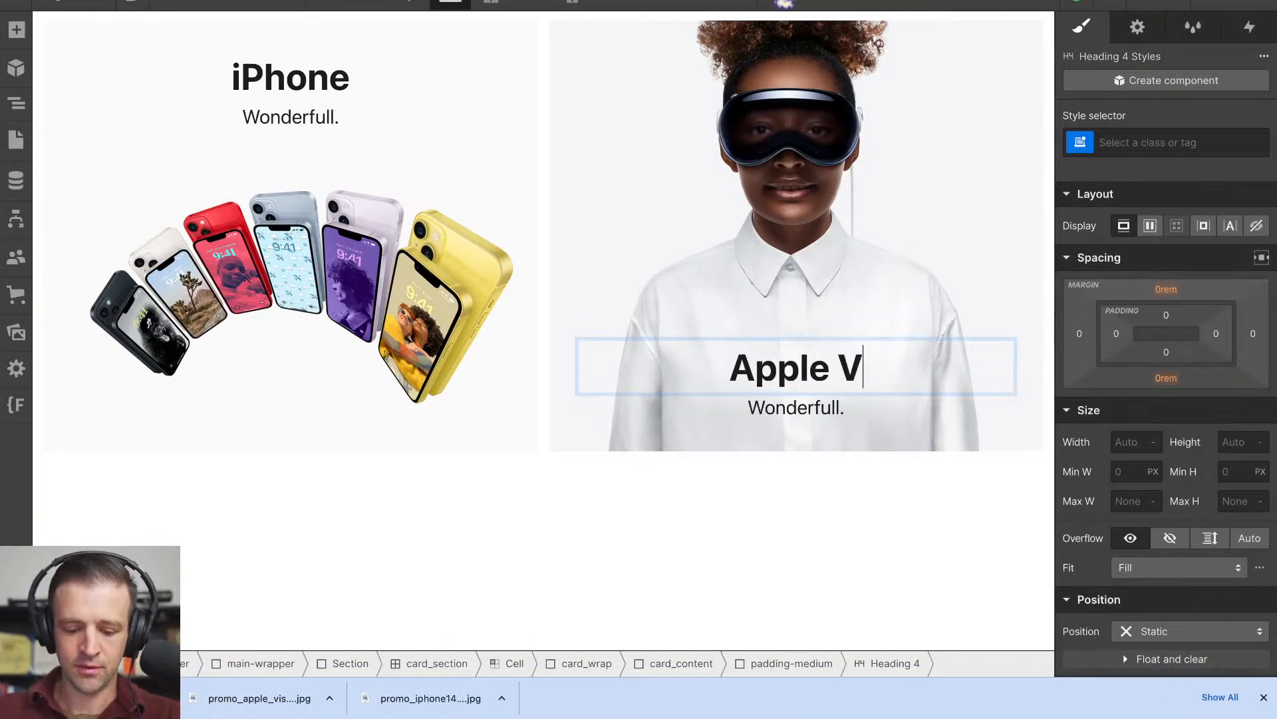
type("ision Pro")
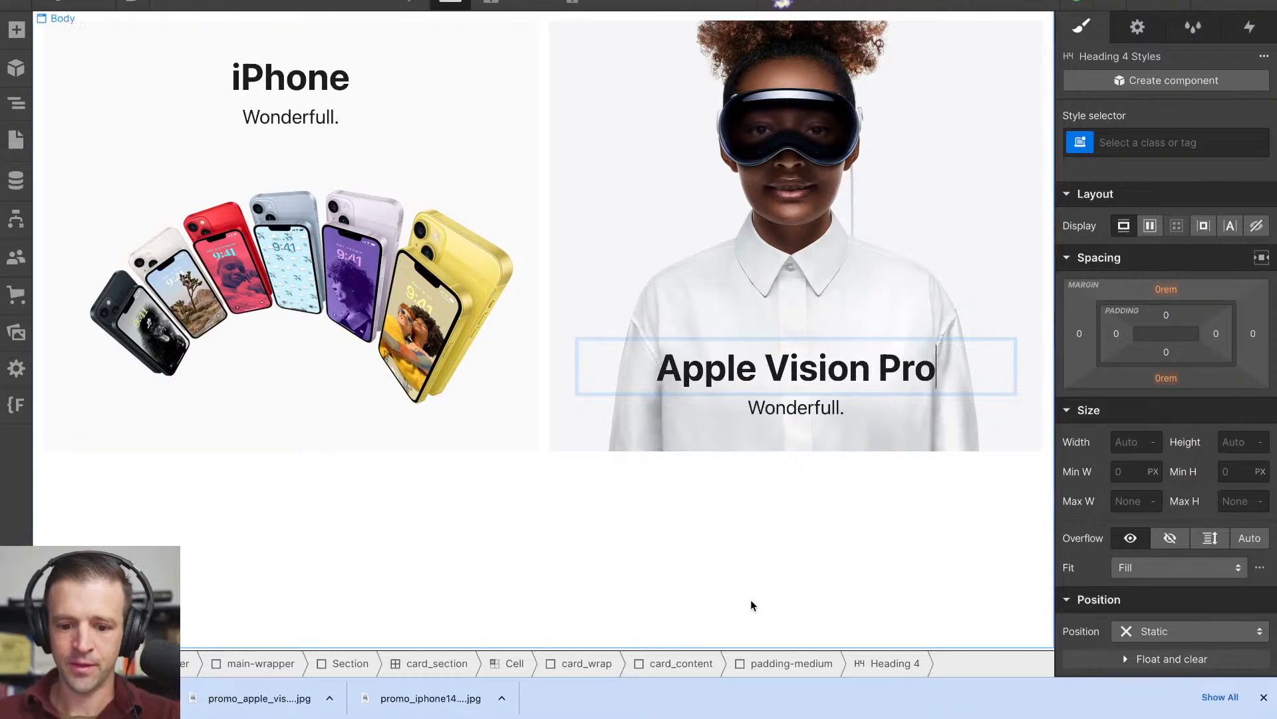
key("Escape")
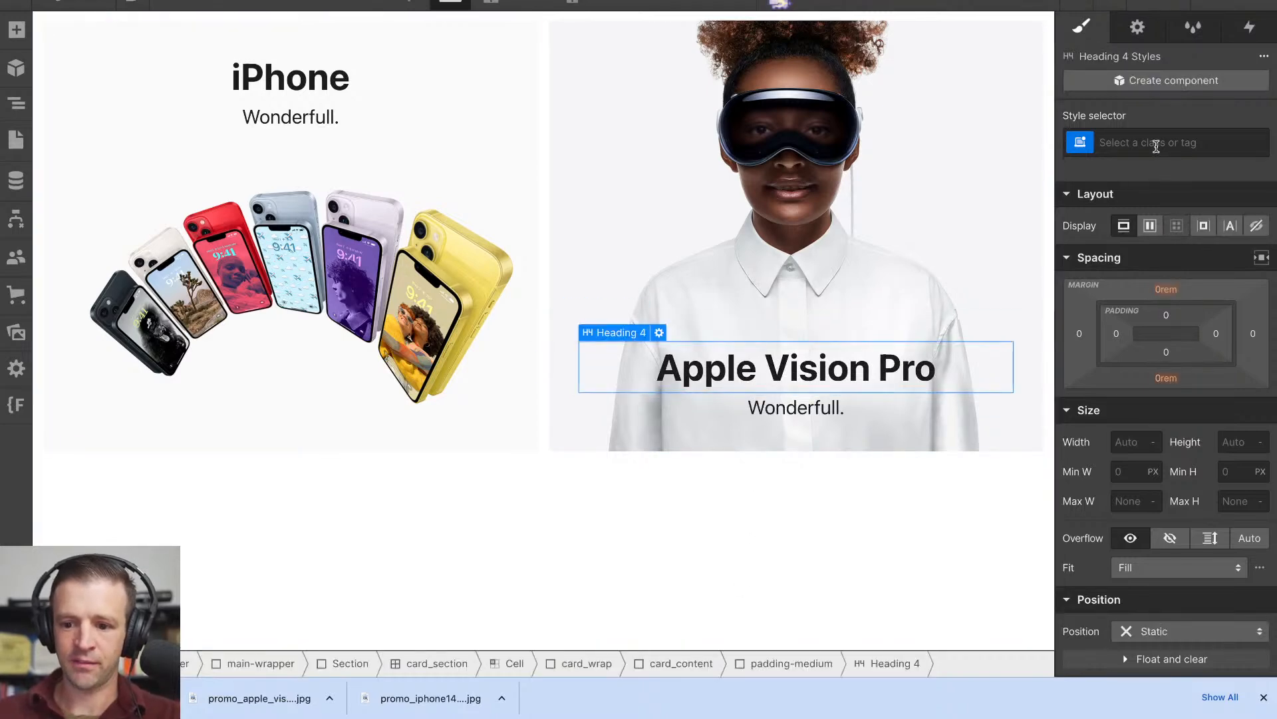
- Give the Apple Vision Pro heading a new class named visuallyhidden
left_click(1156, 148)
type("visuallyhidden")
key("Return")
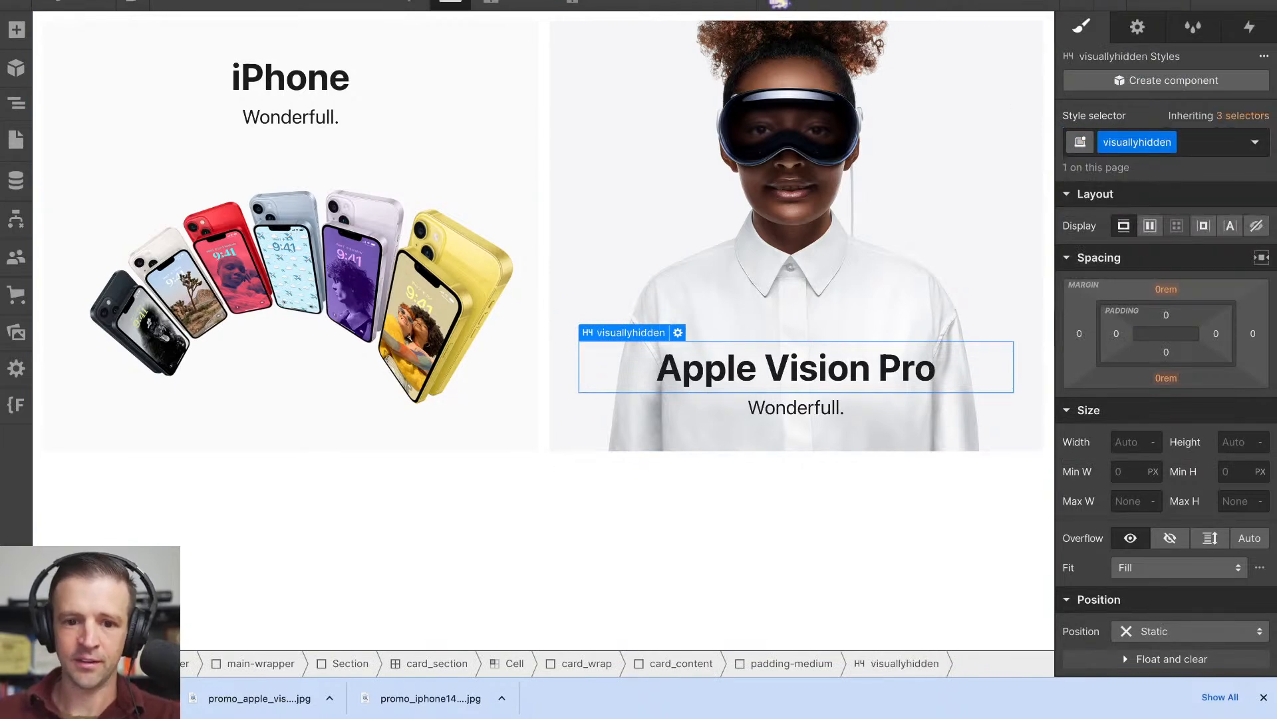
- Switch back to the Apple homepage and examine the CSS rules of the visuallyhidden span in the Vision Pro headline
key("ctrl+Tab")
key("ctrl+shift+Tab")
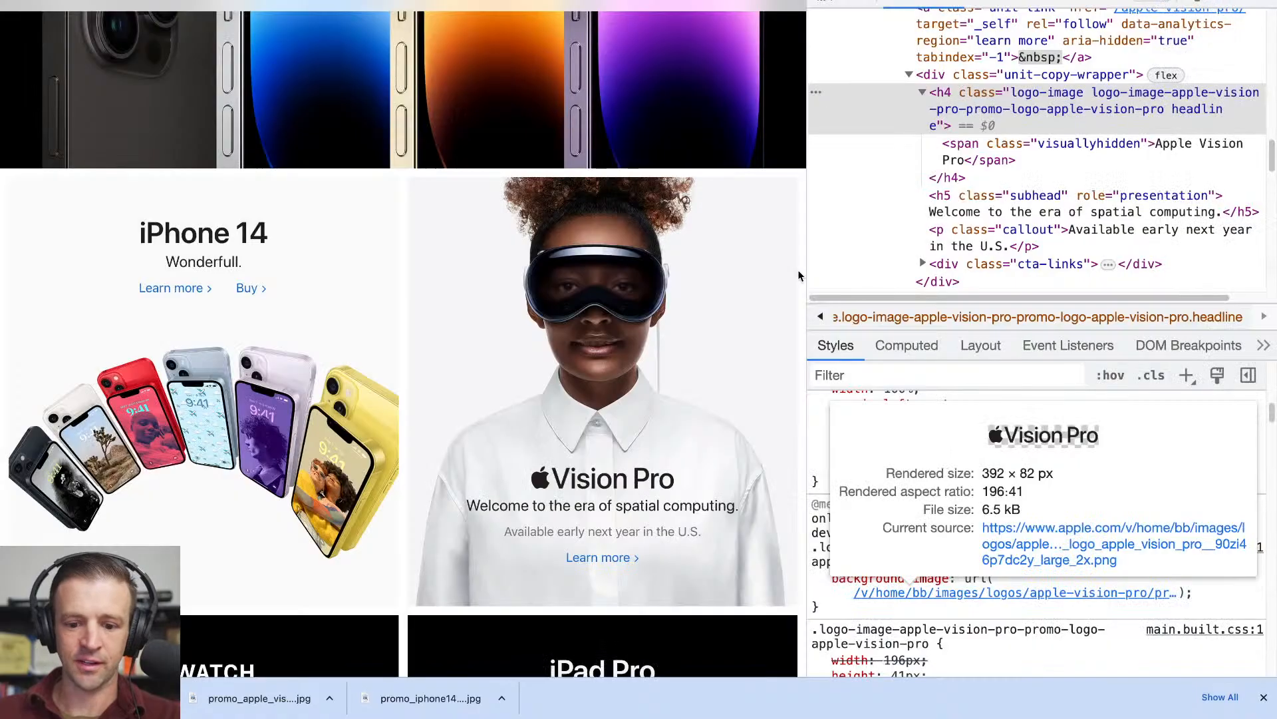
scroll(960, 459, "up", 10)
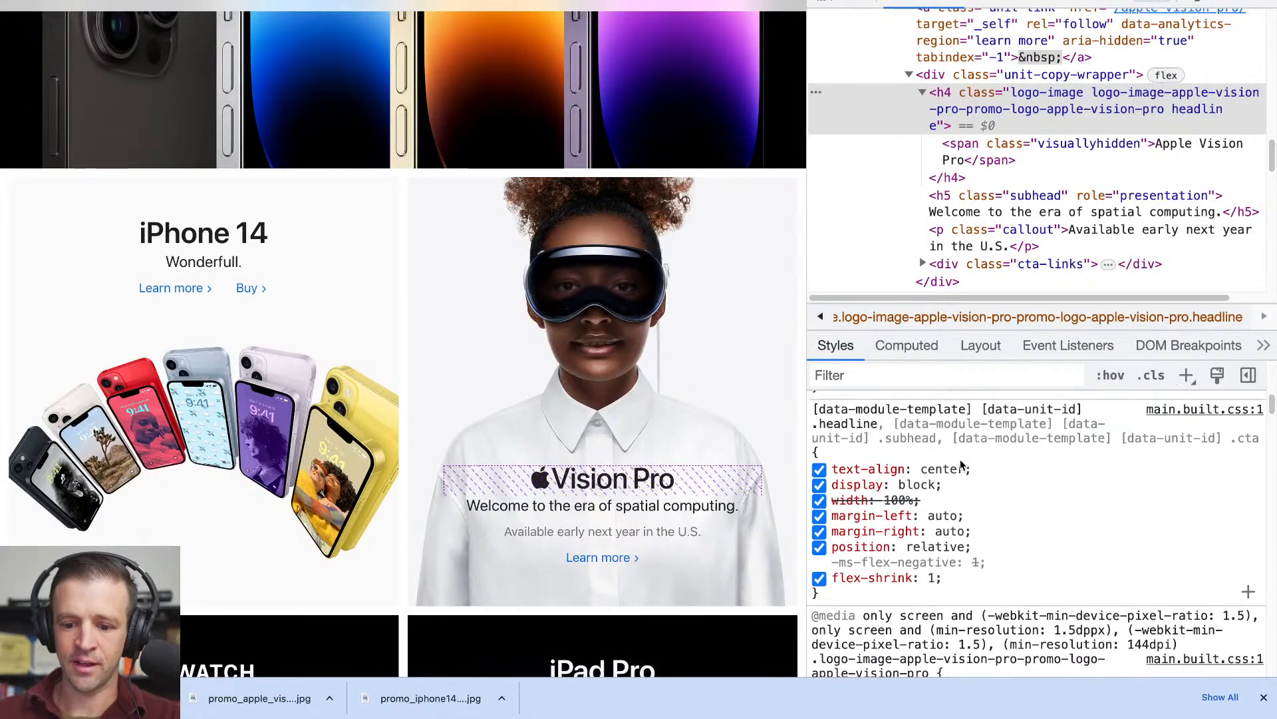
scroll(960, 459, "up", 5)
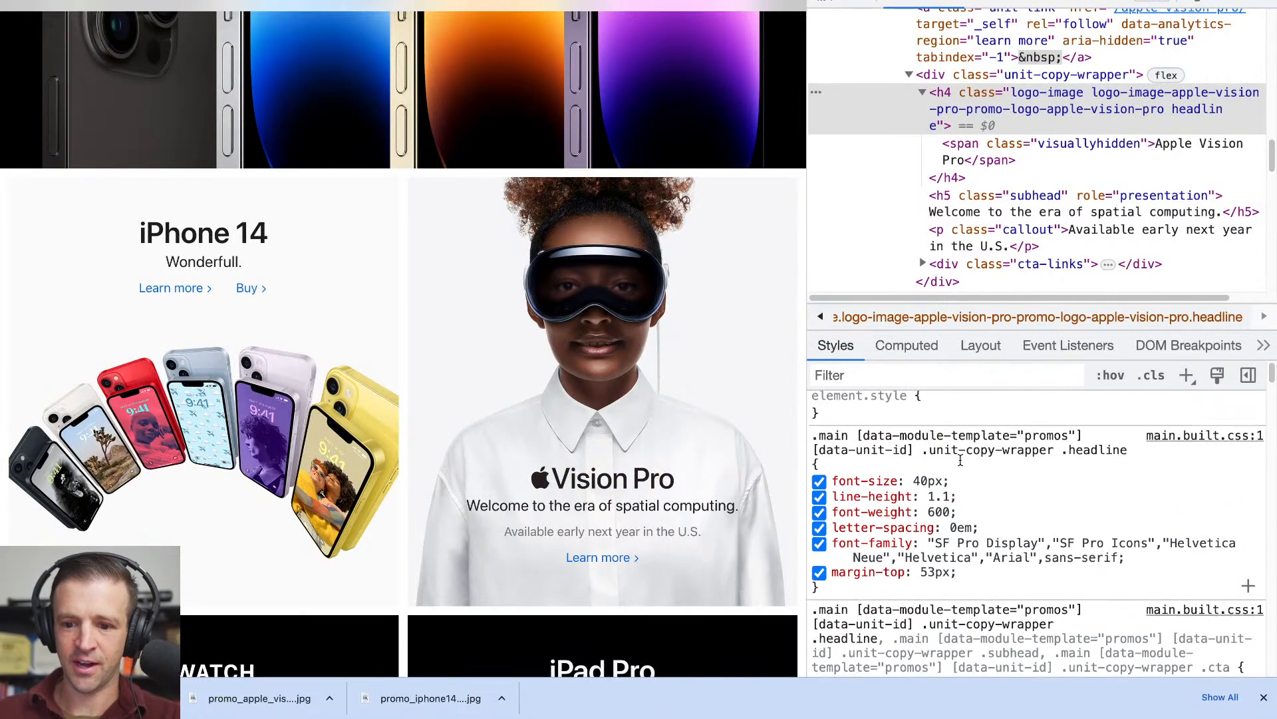
left_click(1050, 141)
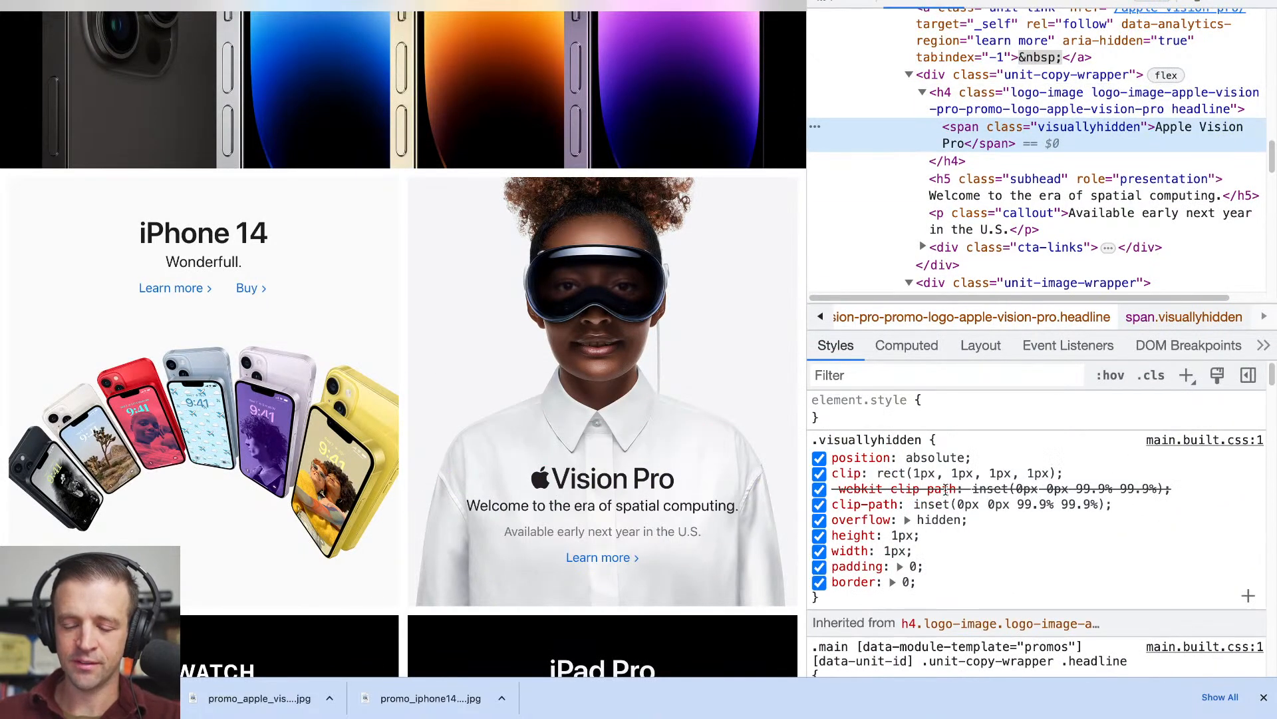
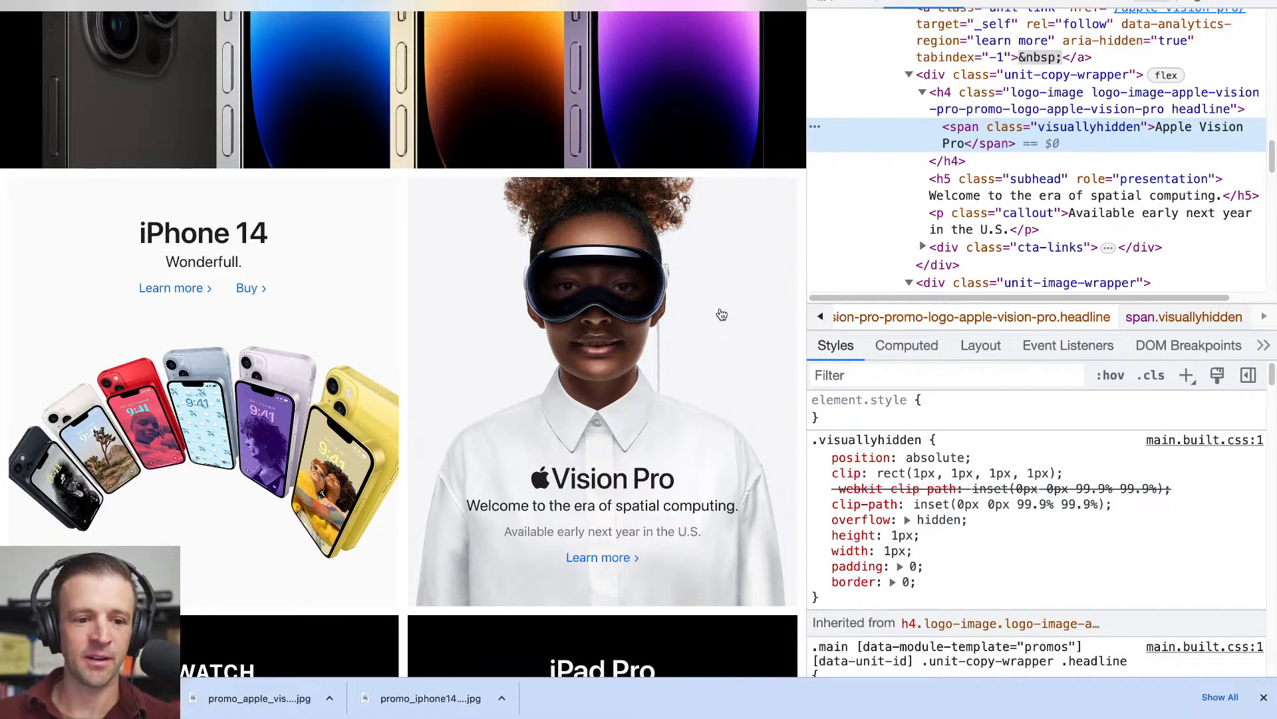
- Return to Webflow and move the visuallyhidden class from the Apple Vision Pro heading to a new span wrapped around its text
left_click(333, 1)
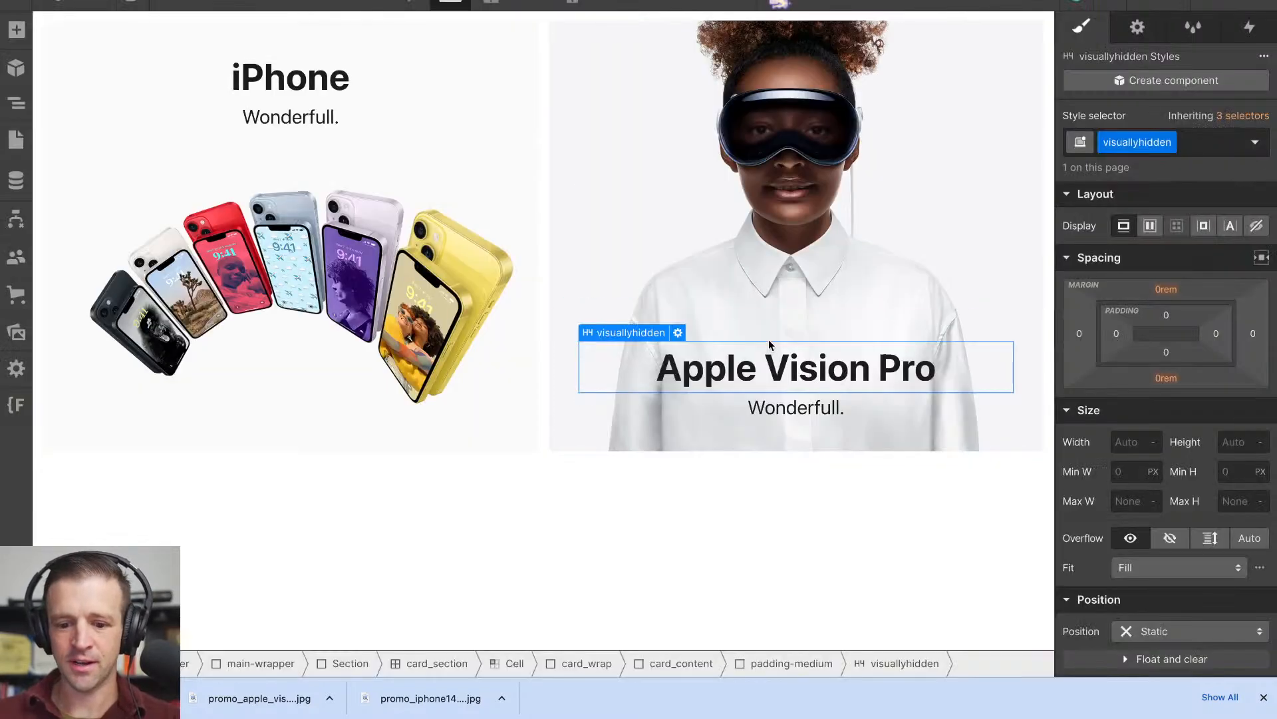
triple_click(794, 377)
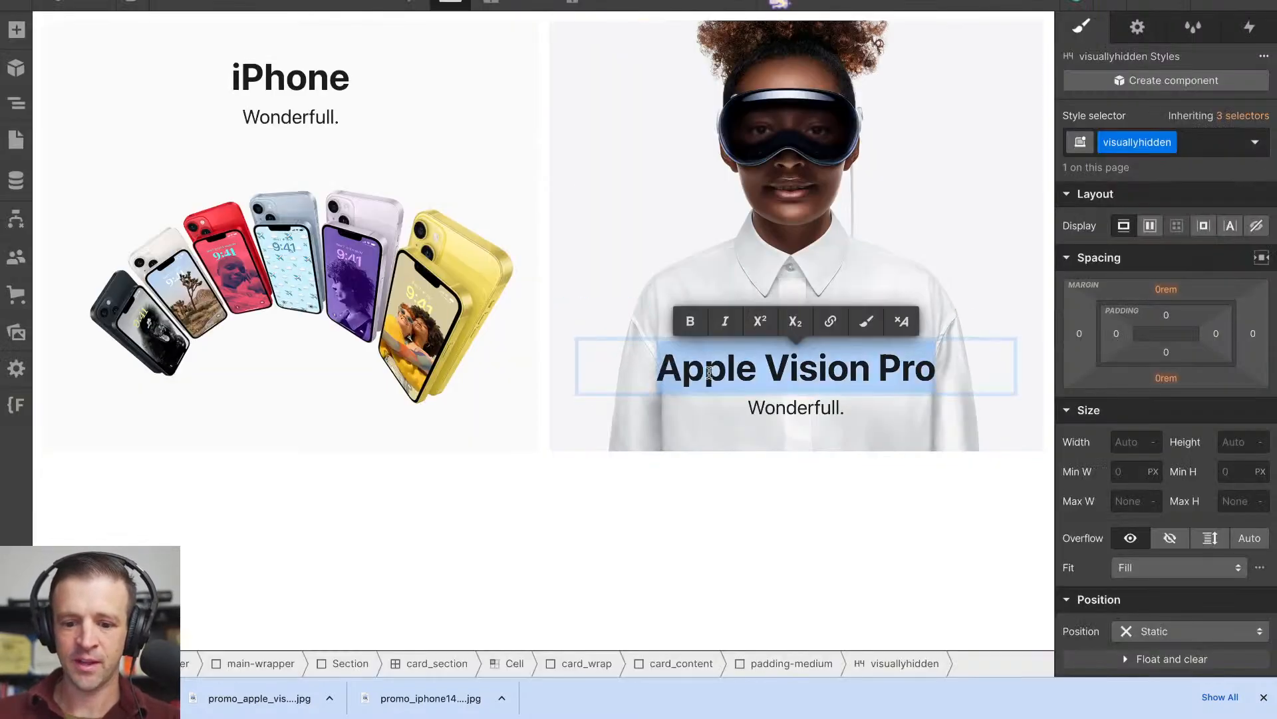
left_click(867, 322)
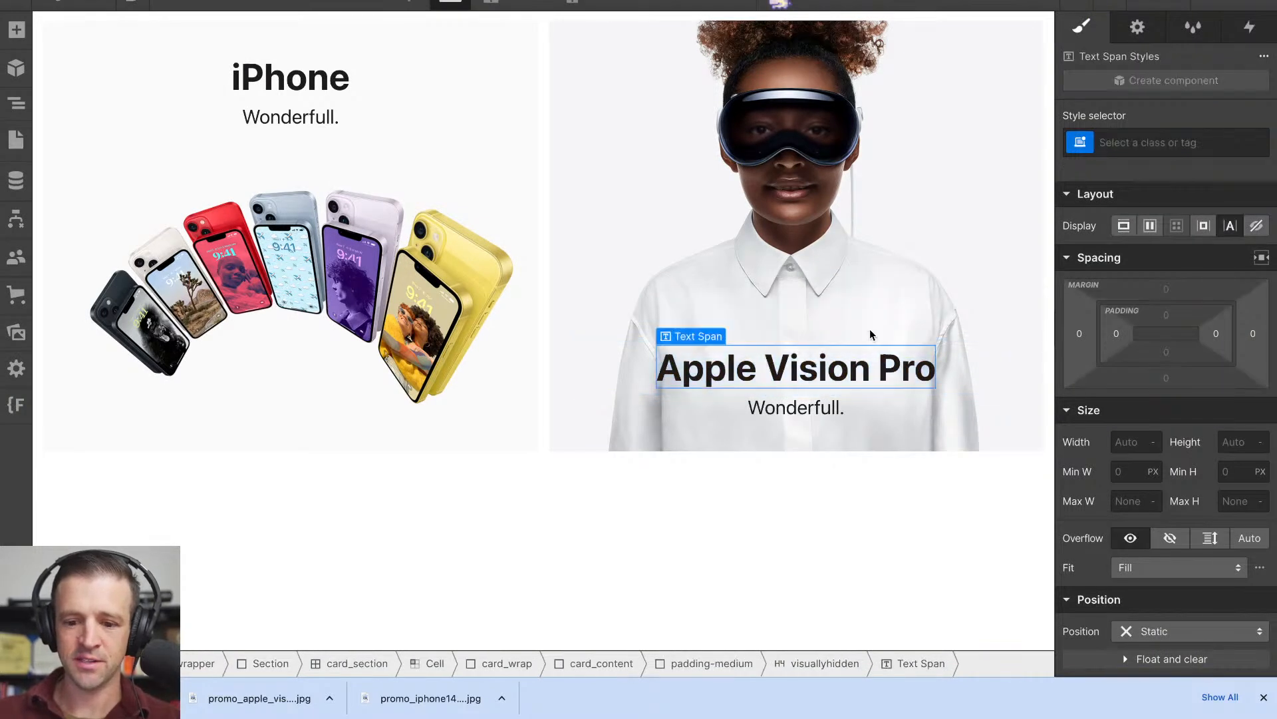
left_click(1121, 144)
type("visua")
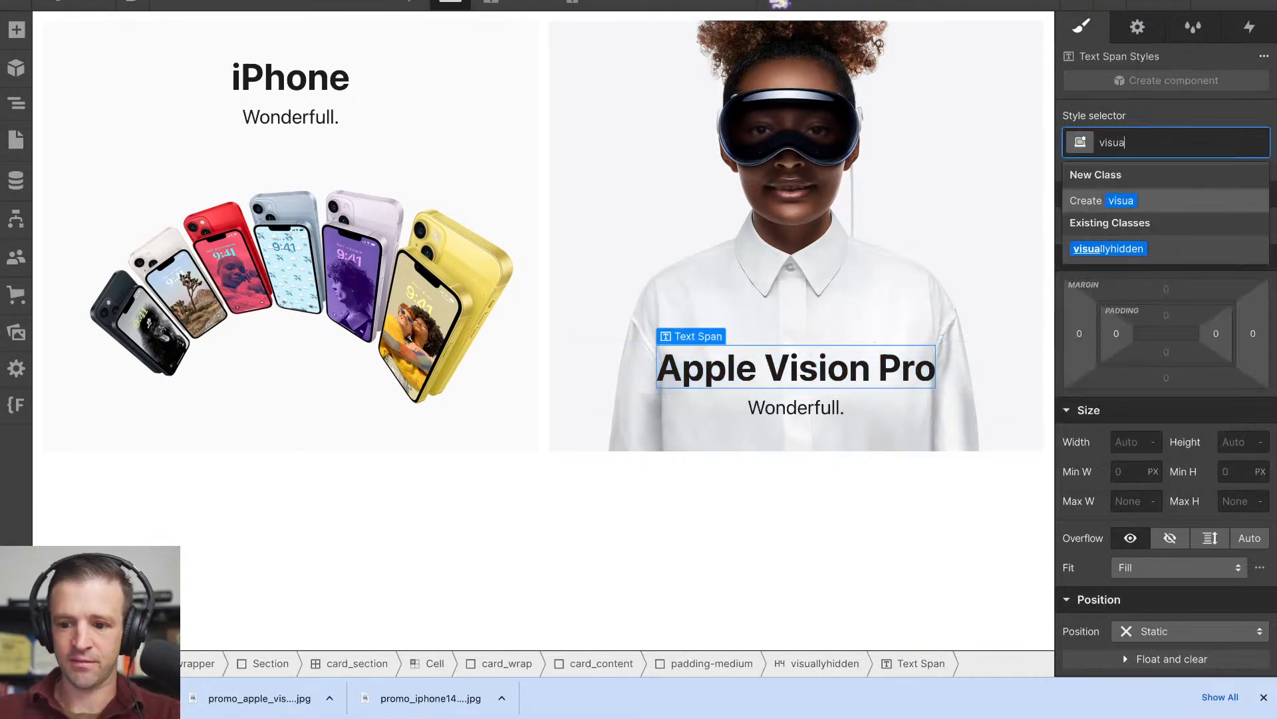
key("Down")
key("Return")
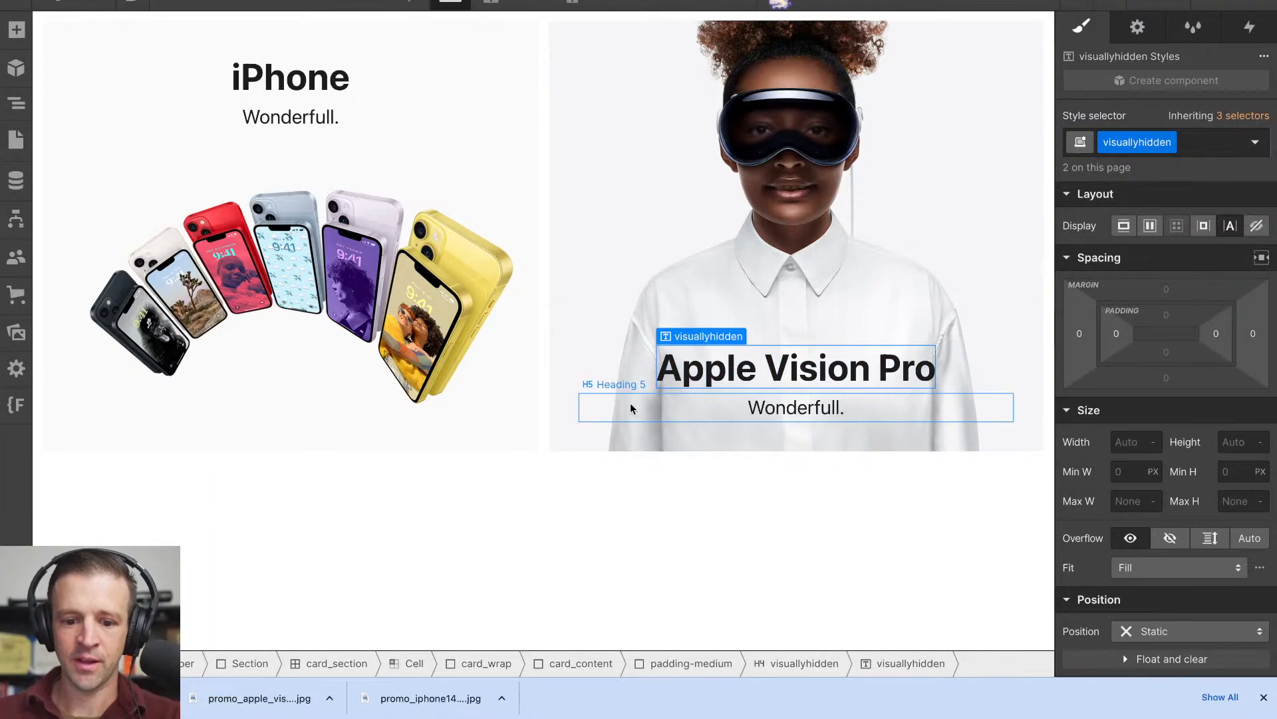
left_click(1191, 152)
key("BackSpace")
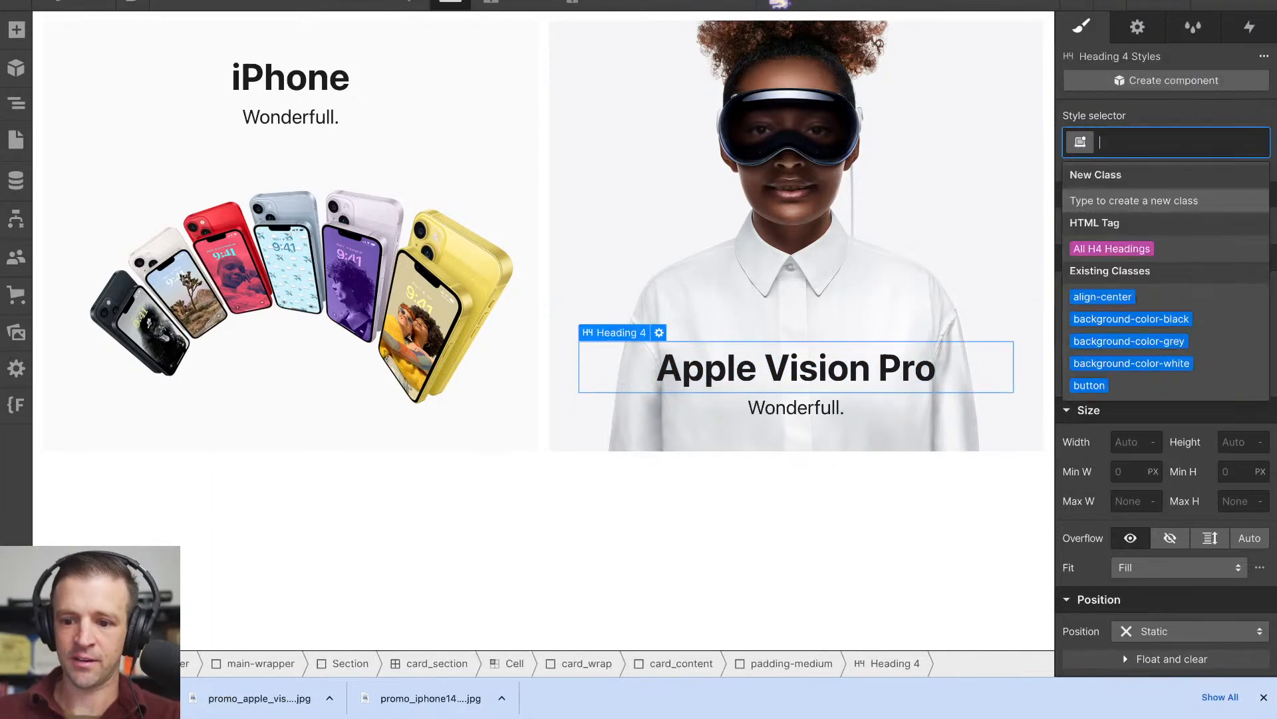
- Set the width and height of the visuallyhidden span to 1 px each
left_click(811, 361)
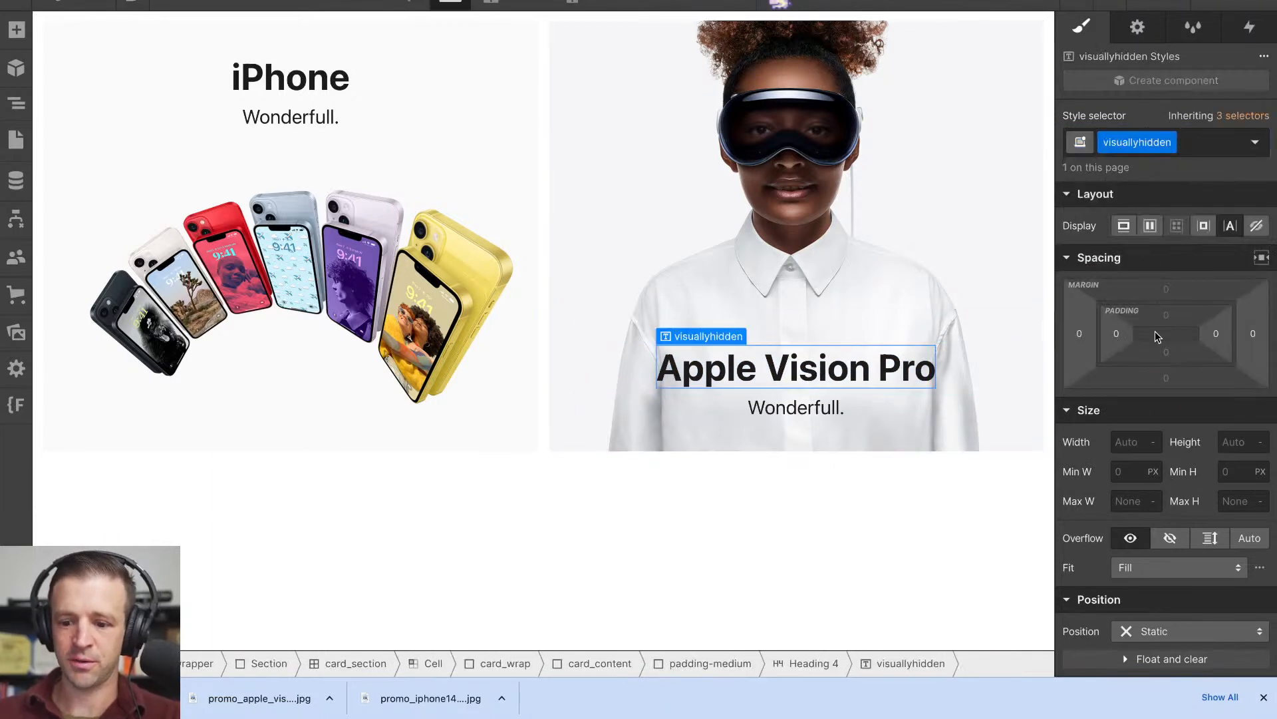
left_click(1126, 440)
type("1")
key("Tab")
type("1")
key("Tab")
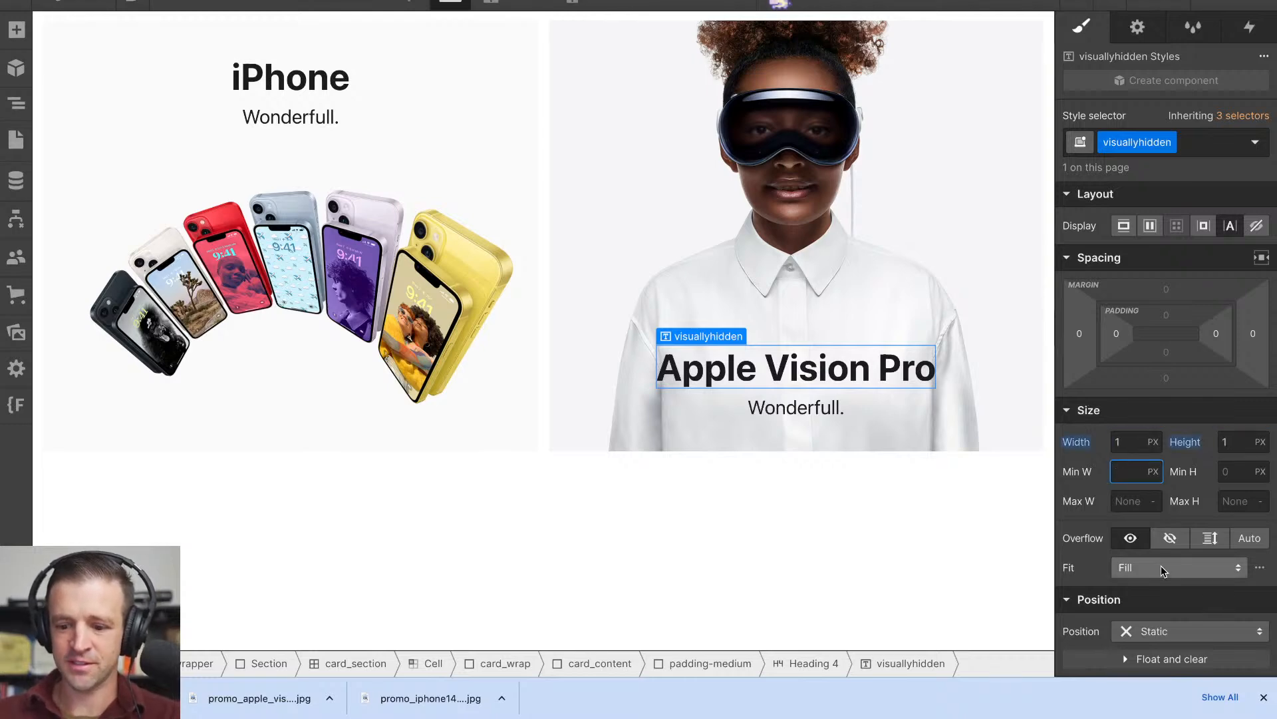
- Set the visuallyhidden span's overflow to hidden and its position to absolute
scroll(1158, 586, "down", 2)
left_click(1171, 411)
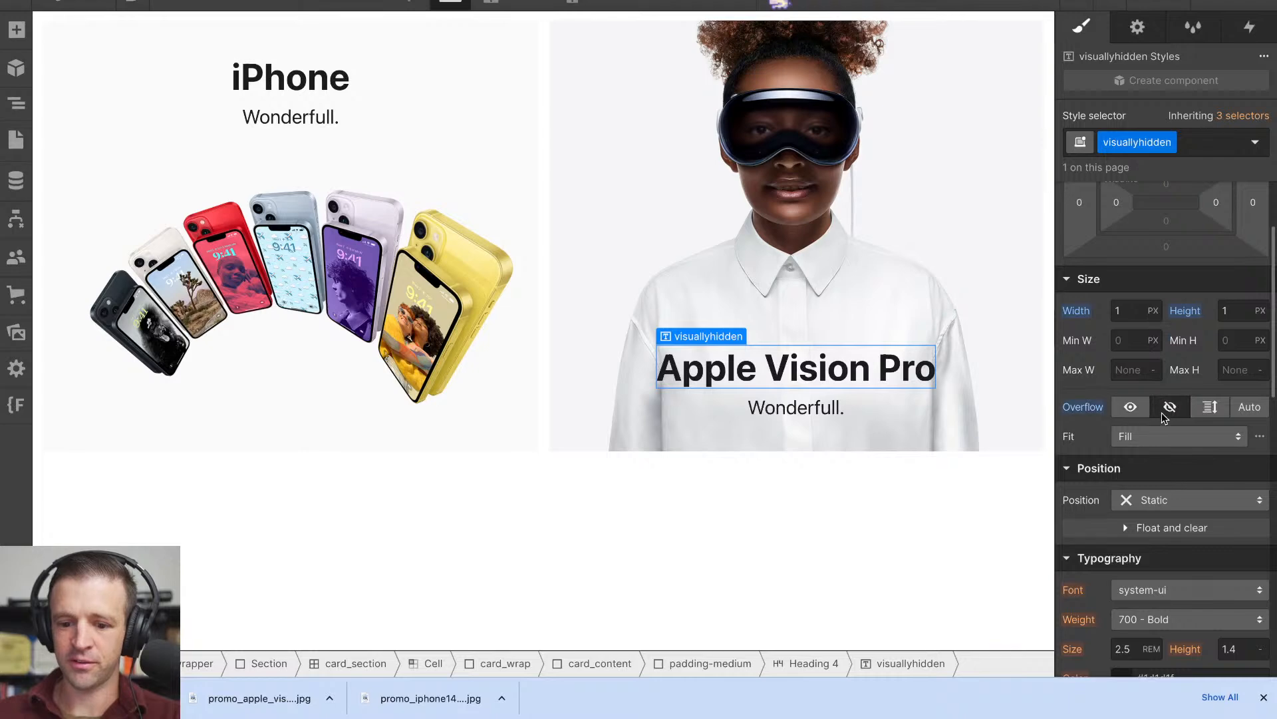
left_click(1171, 500)
left_click(1143, 538)
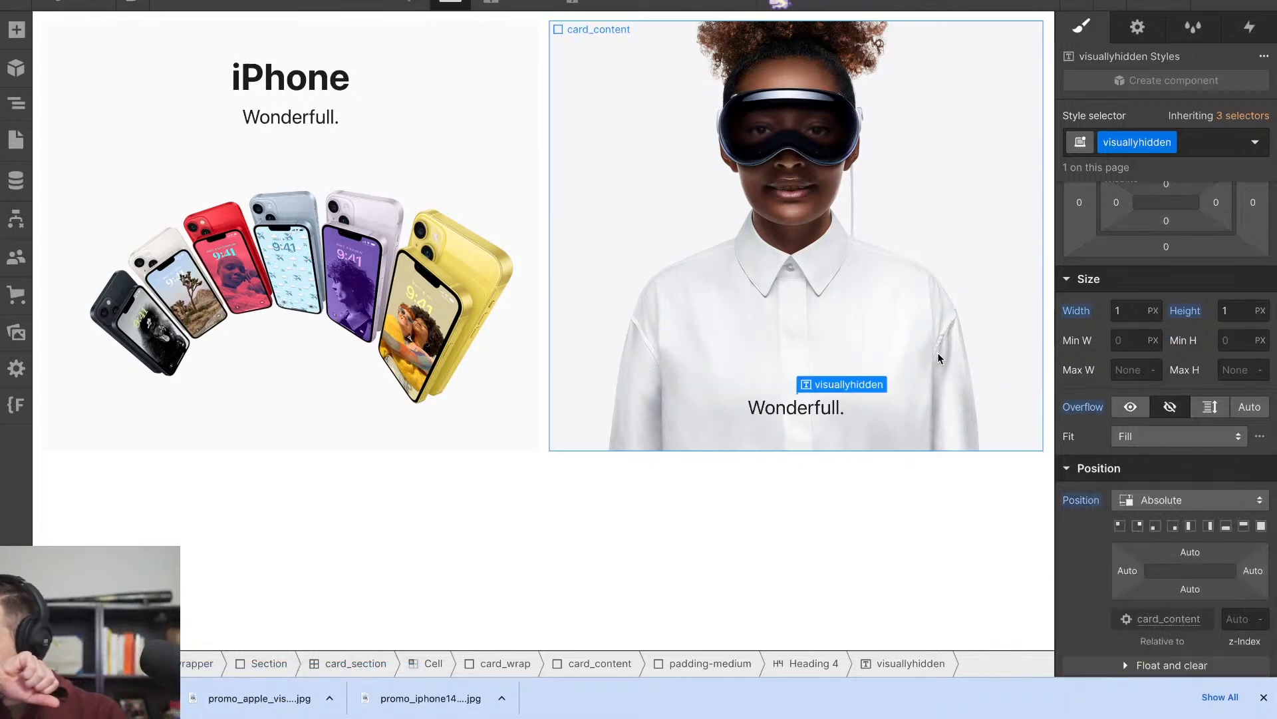
- Select the Heading 4 containing the visuallyhidden span and upload the Vision Pro logo PNG from Downloads to the site's assets
left_click(17, 106)
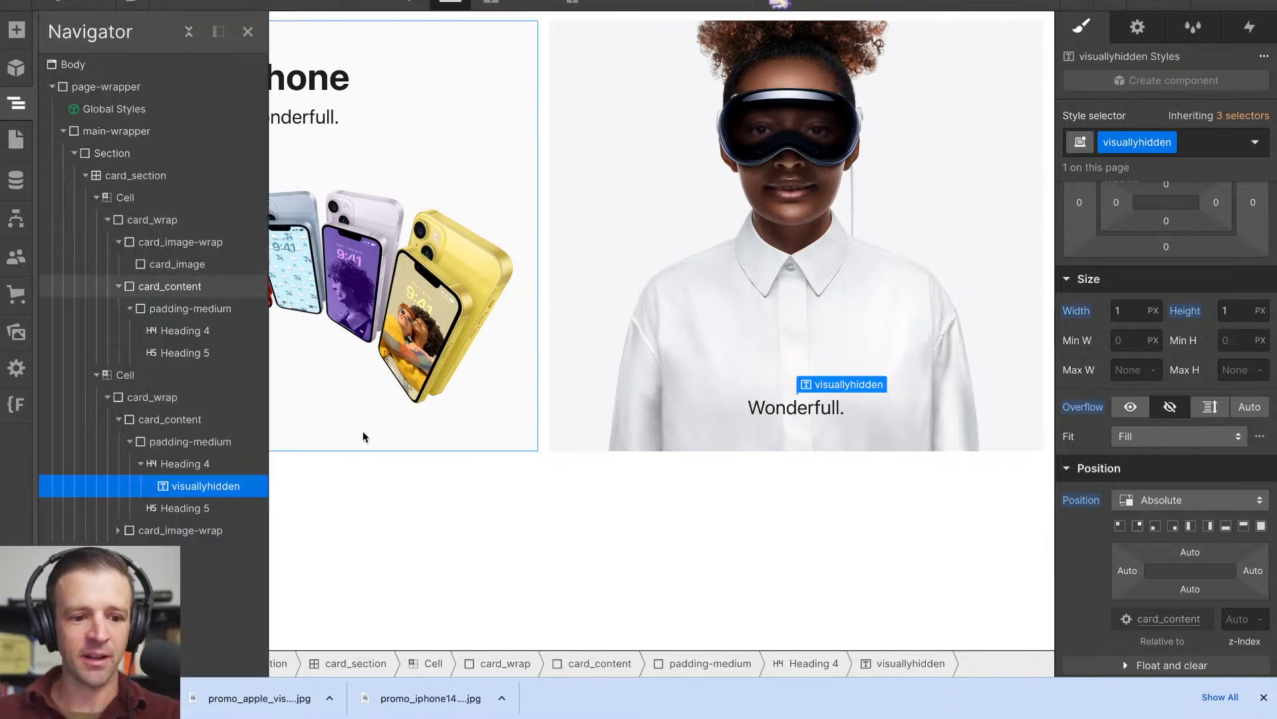
left_click(193, 464)
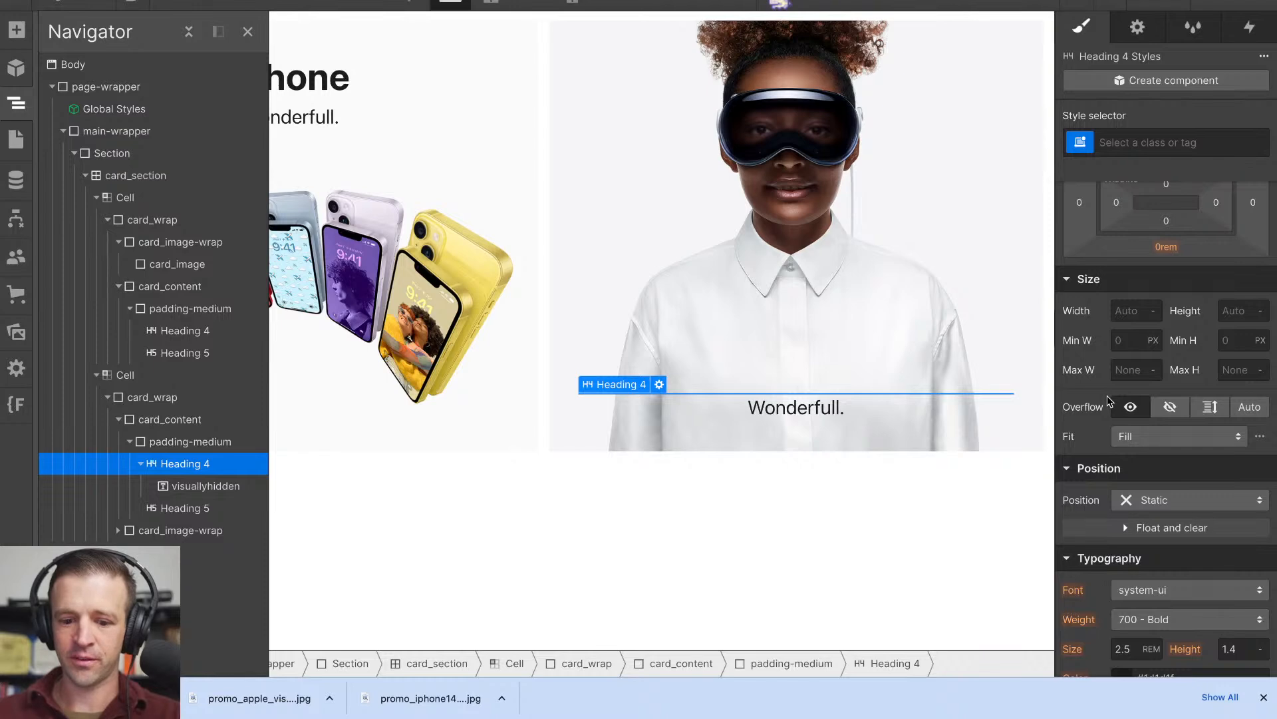
scroll(1058, 368, "down", 3)
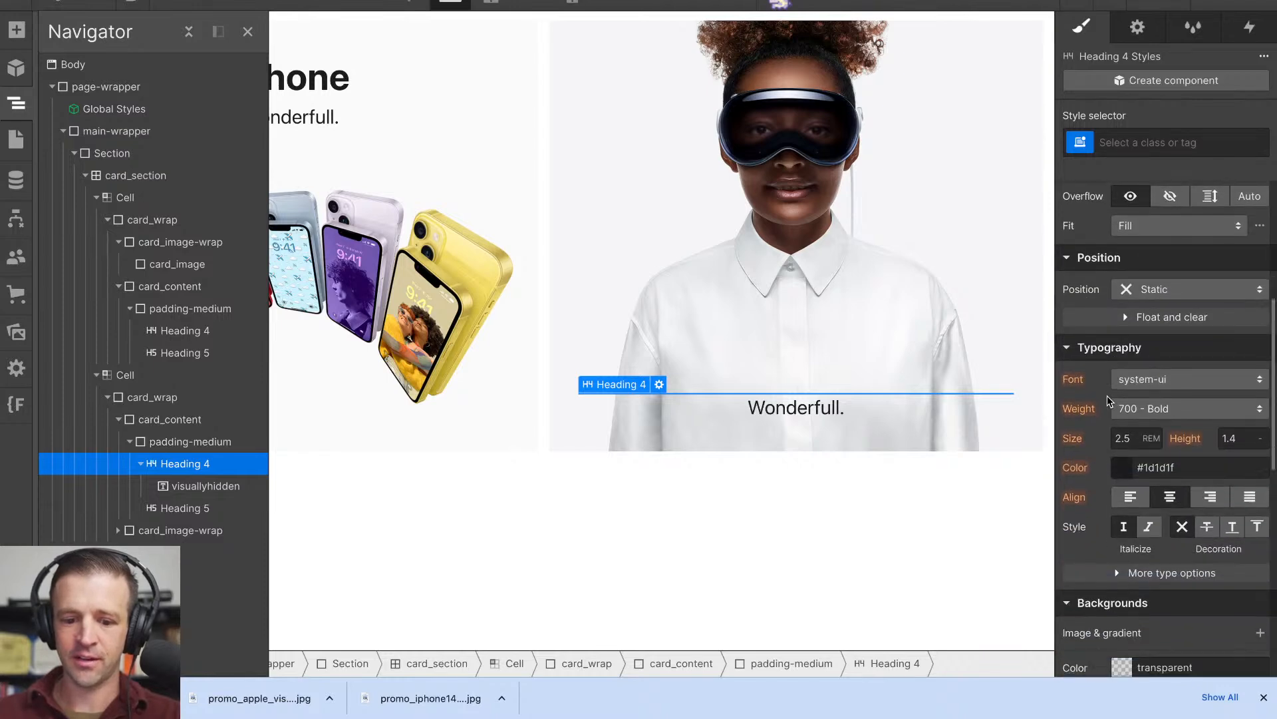
left_click(16, 330)
mouse_move(845, 695)
left_click(972, 683)
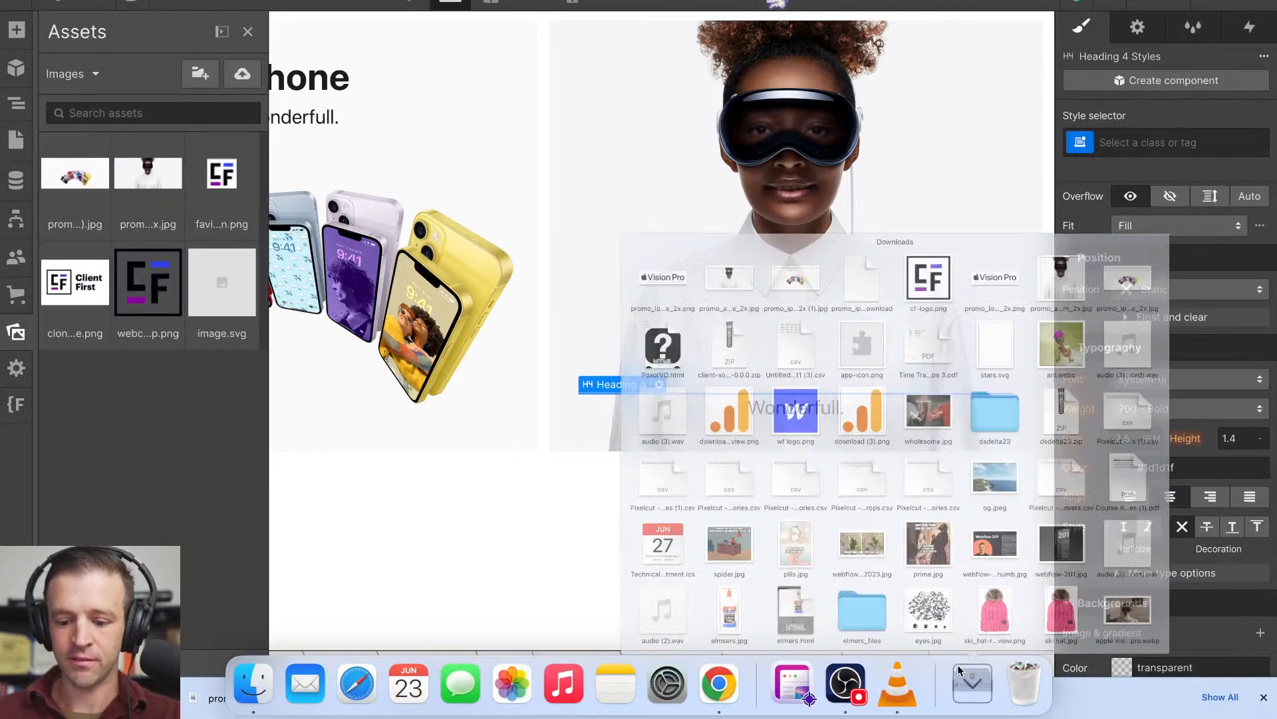
left_click_drag(536, 109, 157, 365)
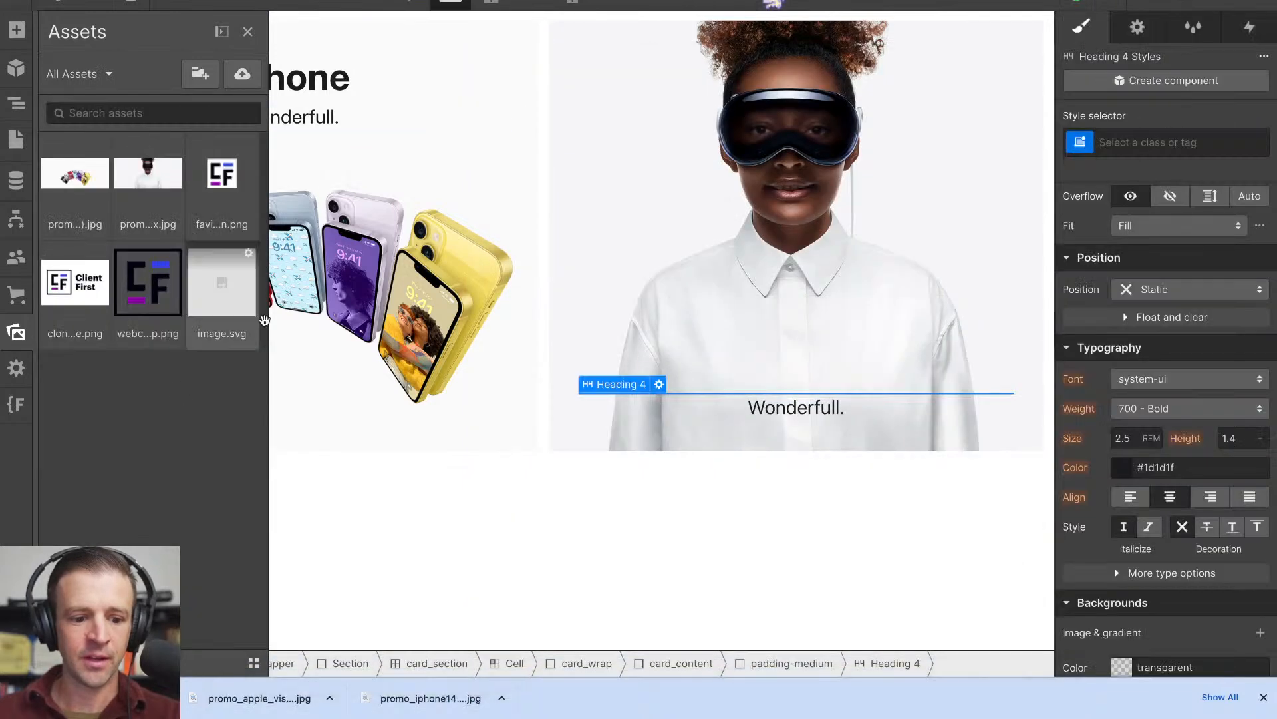
- Add a background image to the selected heading, using the uploaded Vision Pro logo PNG
scroll(1111, 432, "down", 3)
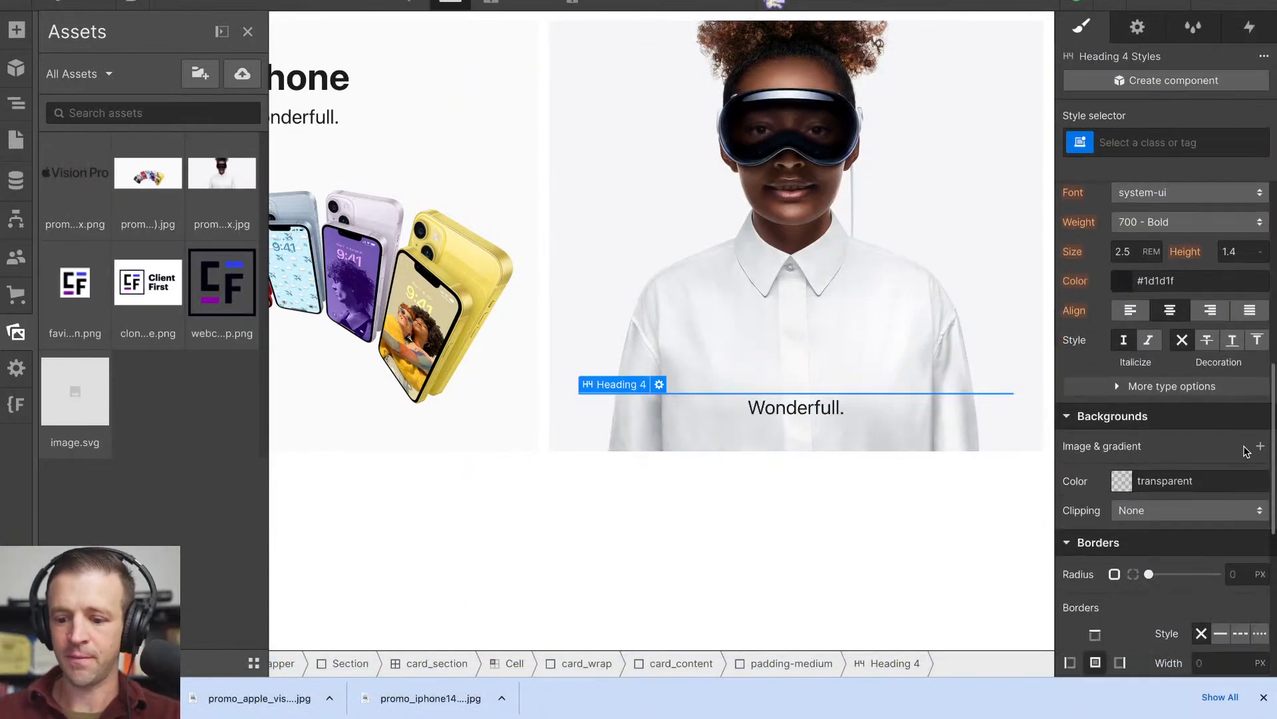
left_click(1260, 444)
left_click(1152, 218)
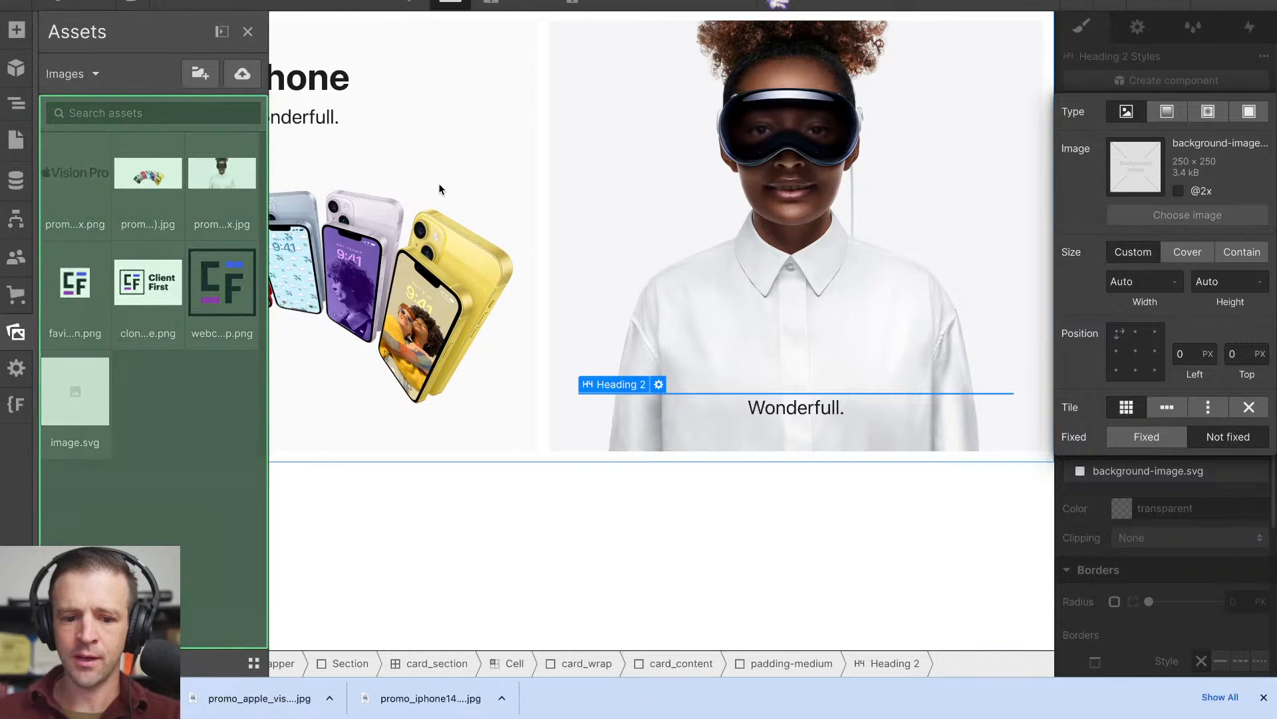
left_click(82, 175)
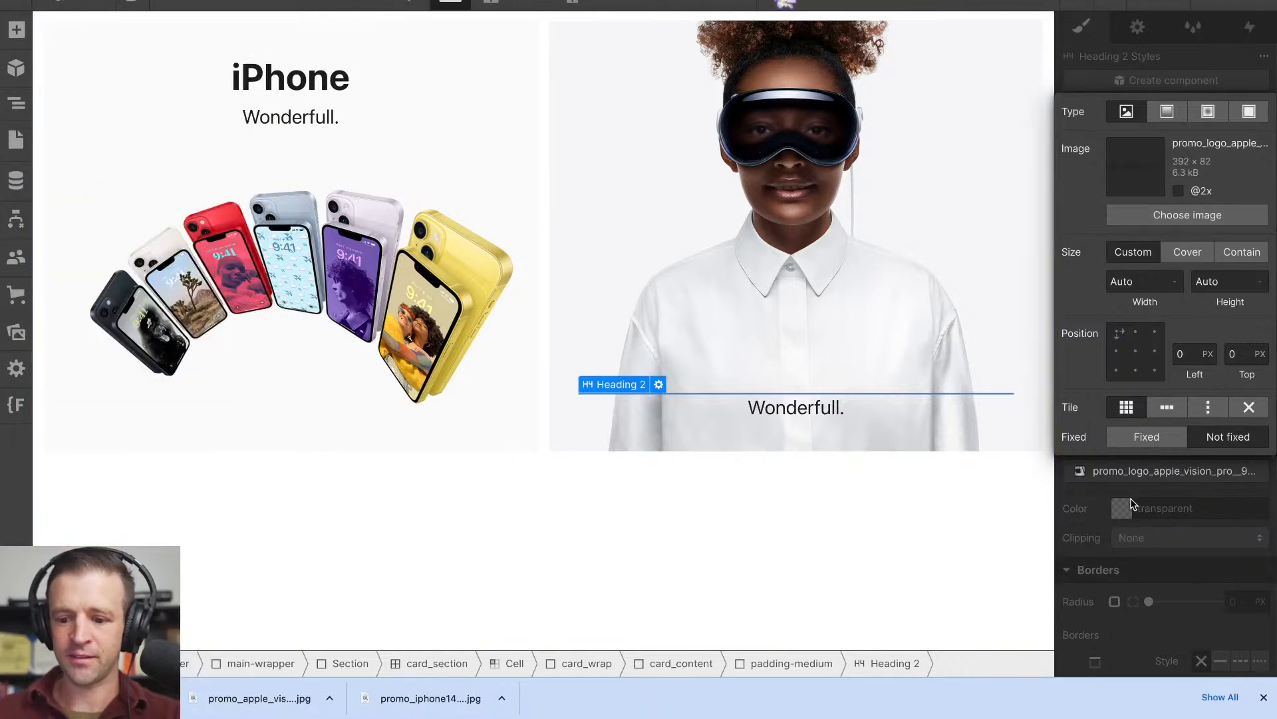
left_click(1099, 509)
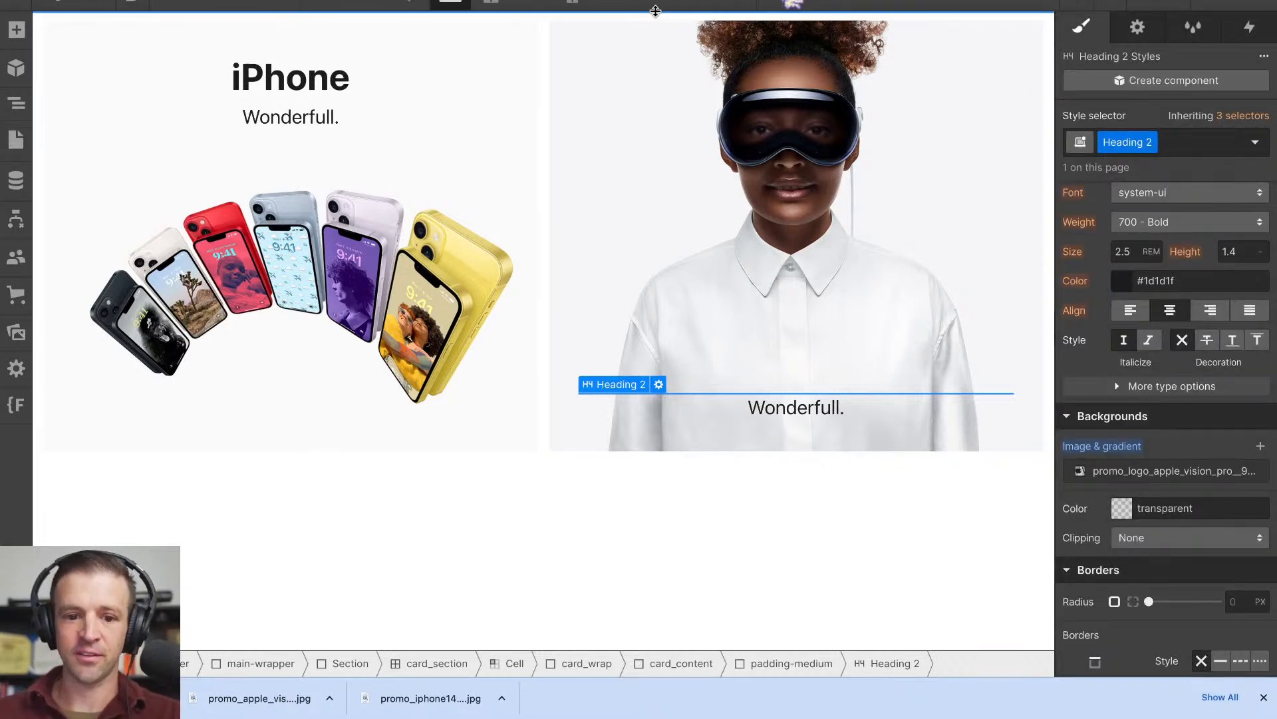
- Switch back to the Apple homepage and examine the CSS sizing and background rules of the Vision Pro h4 headline
left_click(636, 1)
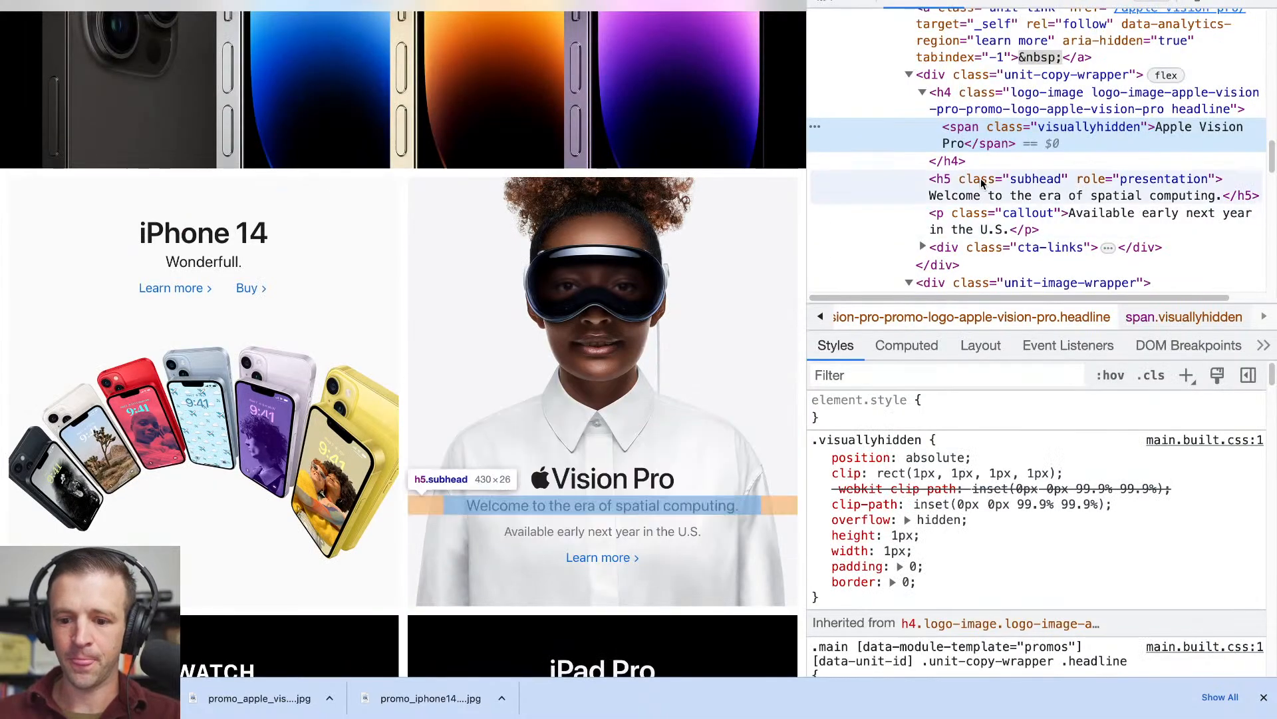
left_click(990, 108)
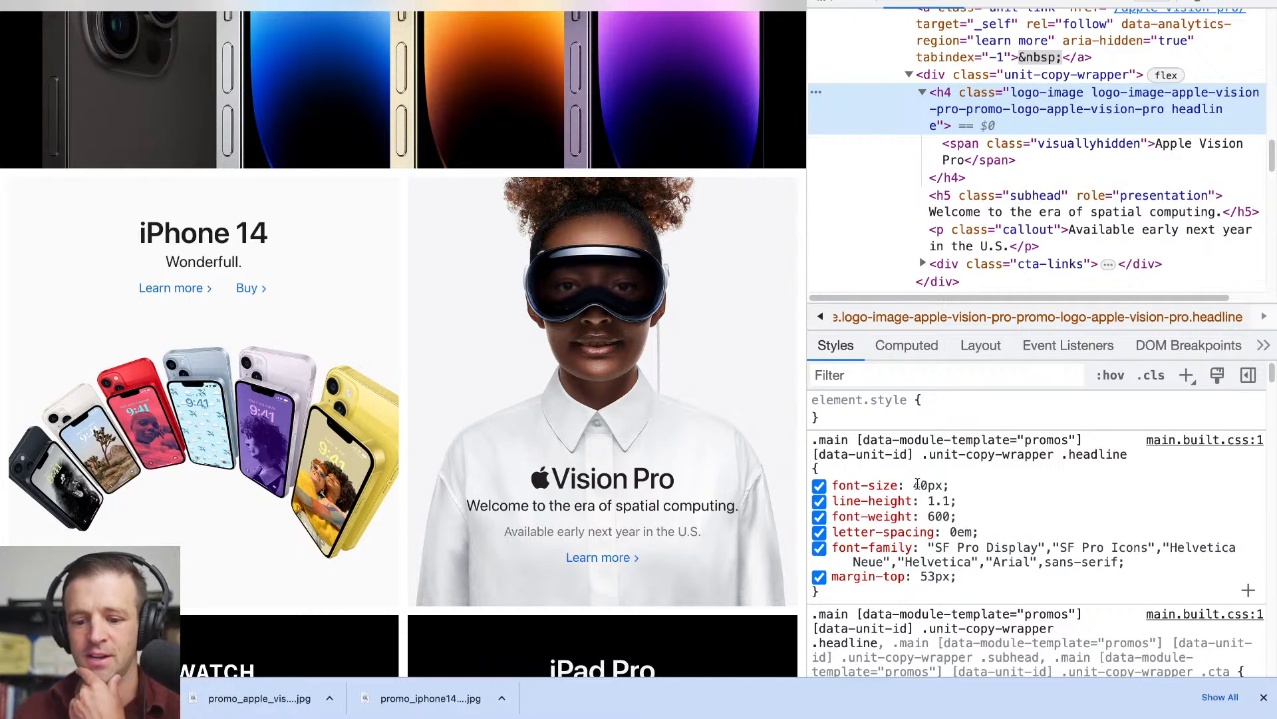
scroll(919, 484, "down", 5)
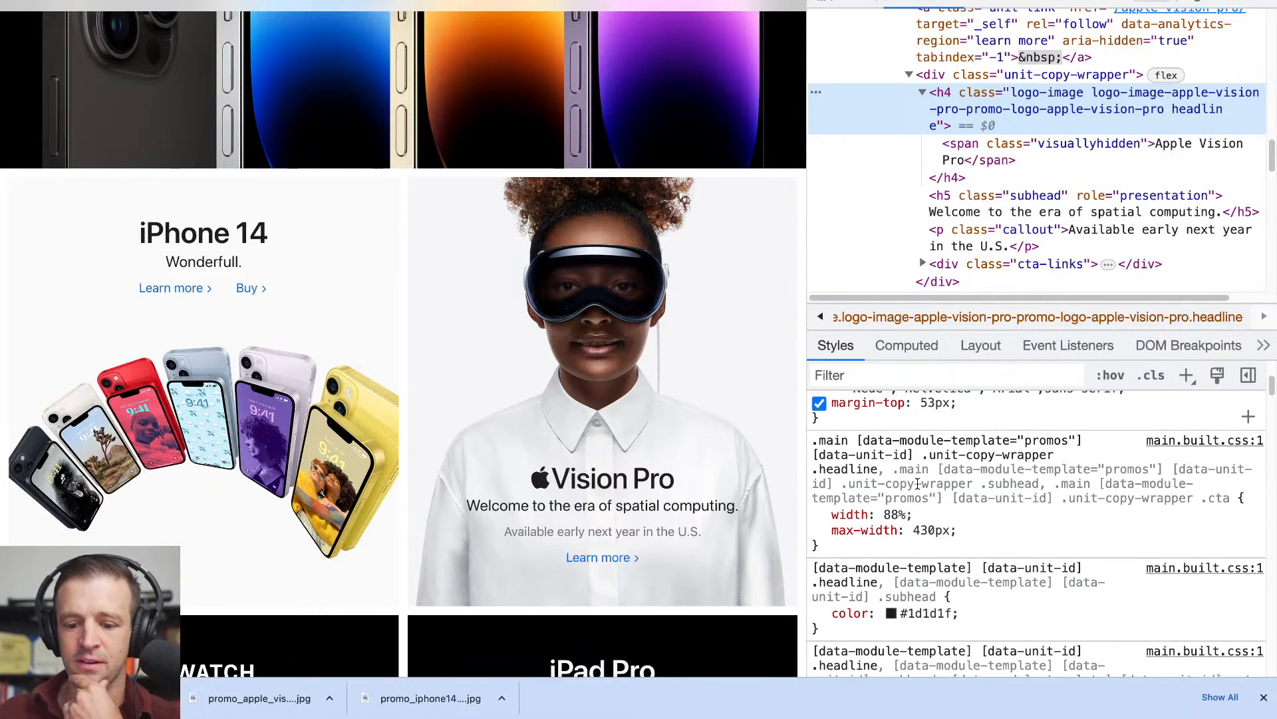
scroll(918, 484, "down", 1)
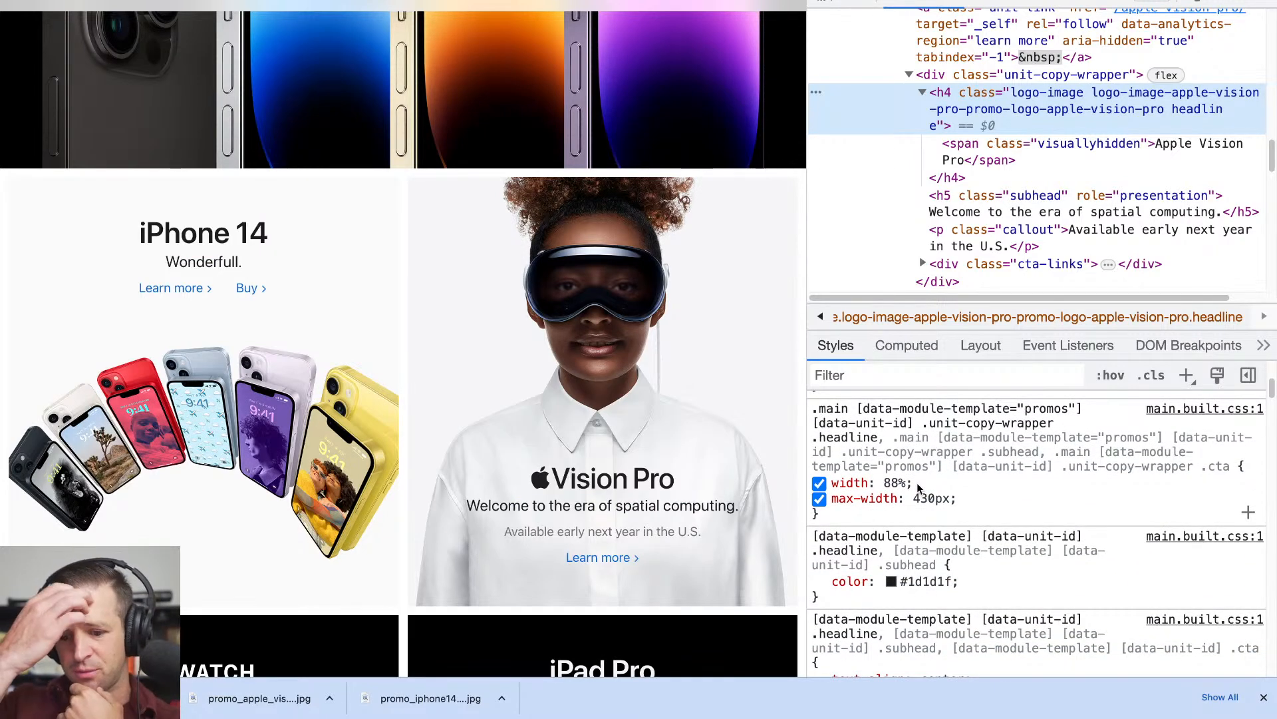
scroll(918, 483, "up", 6)
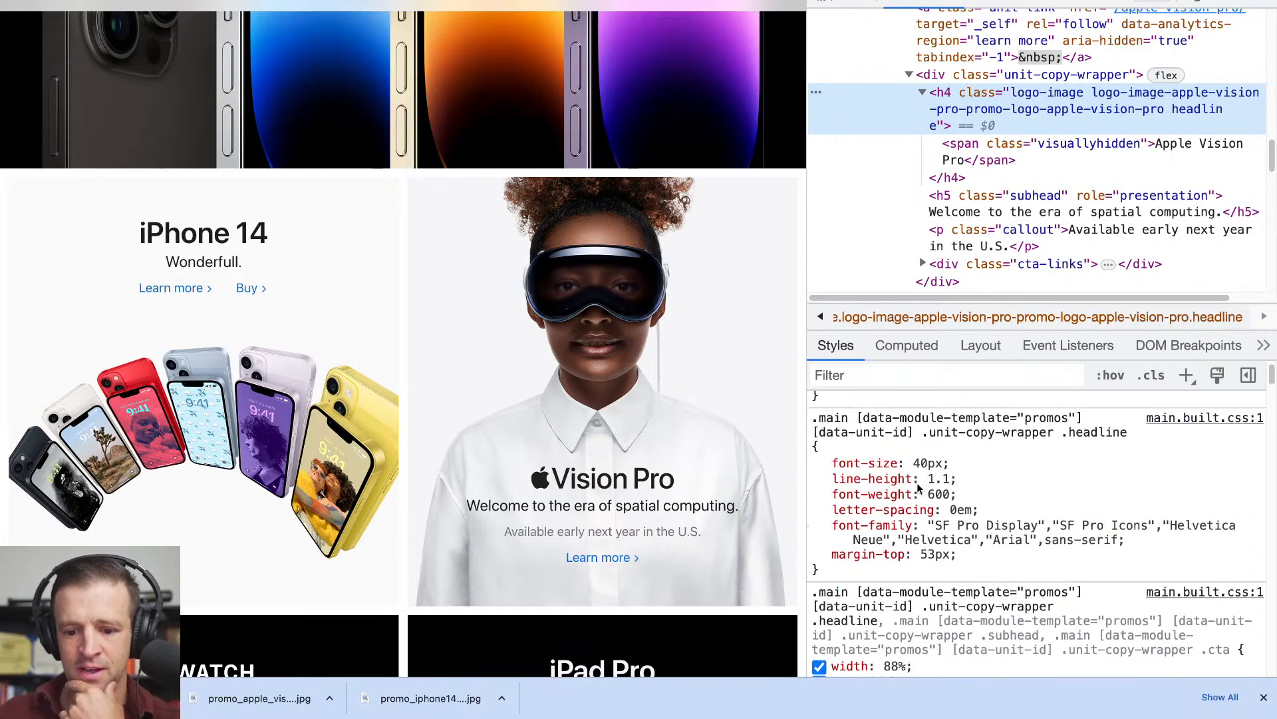
scroll(918, 484, "down", 10)
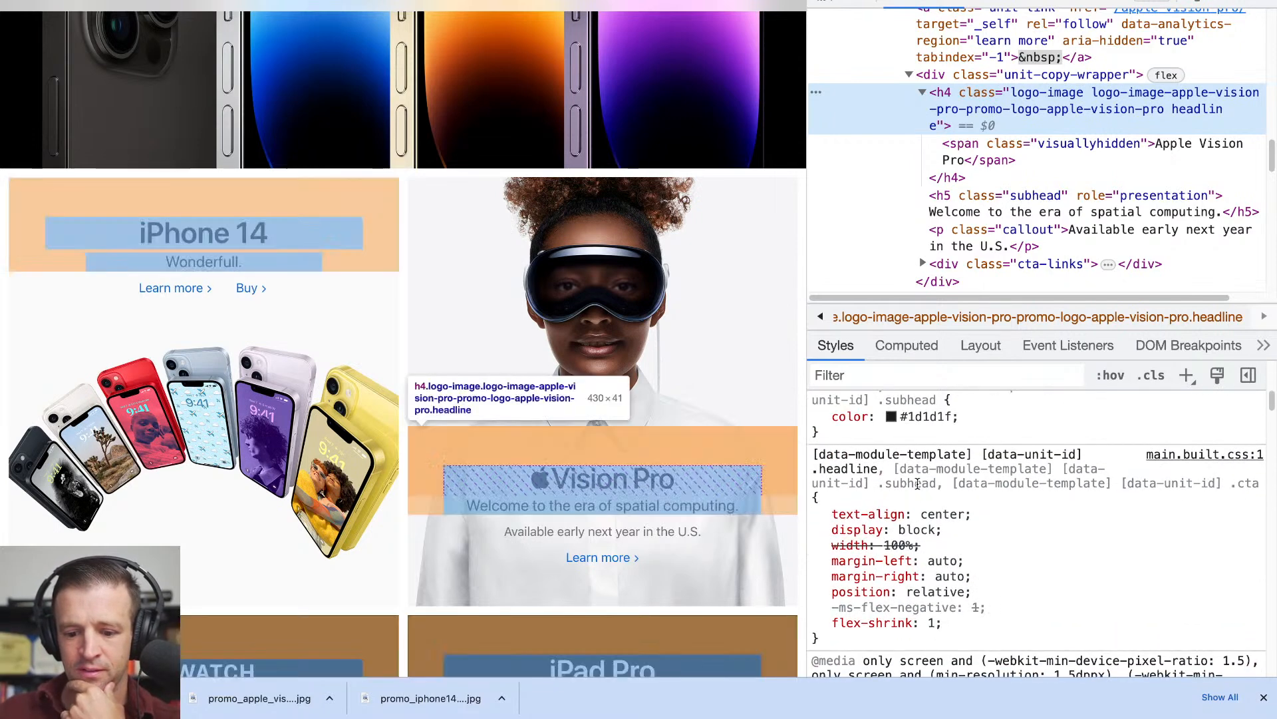
scroll(918, 484, "down", 6)
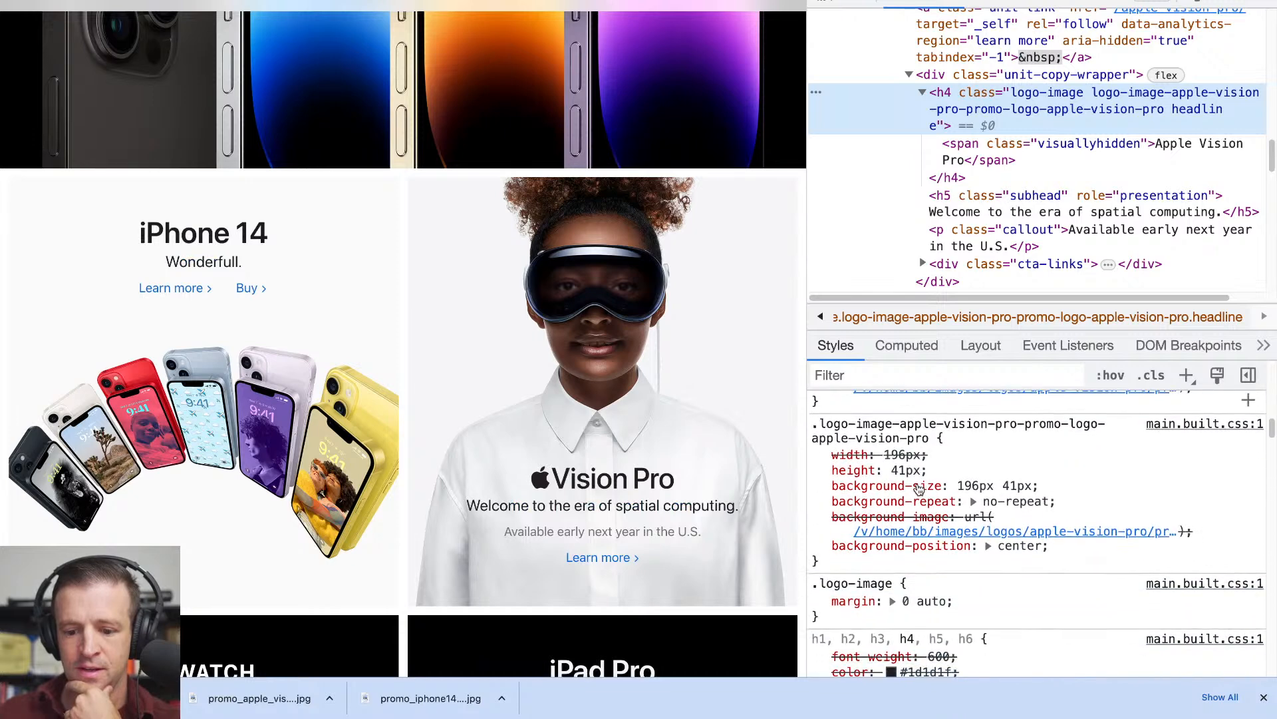
scroll(919, 489, "down", 1)
scroll(919, 489, "up", 2)
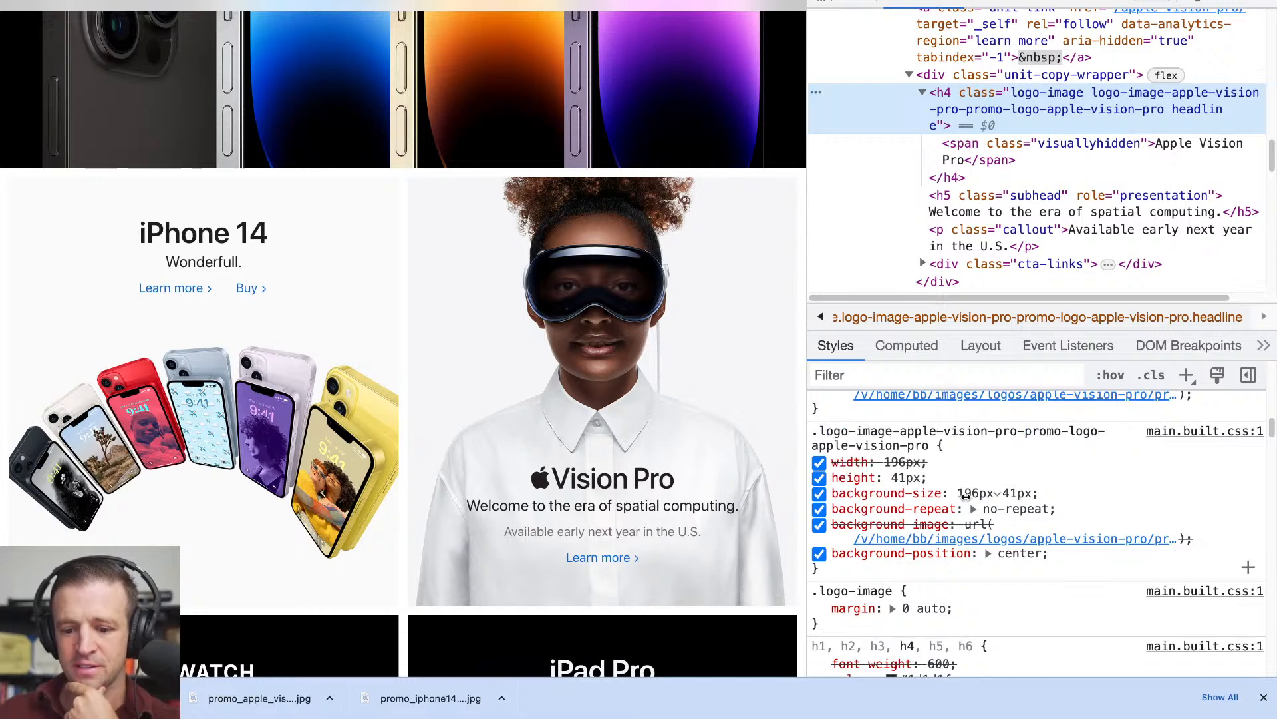
- Return to Webflow and set the heading's background logo to a custom size of 196 px wide by 41 px high
left_click(169, 2)
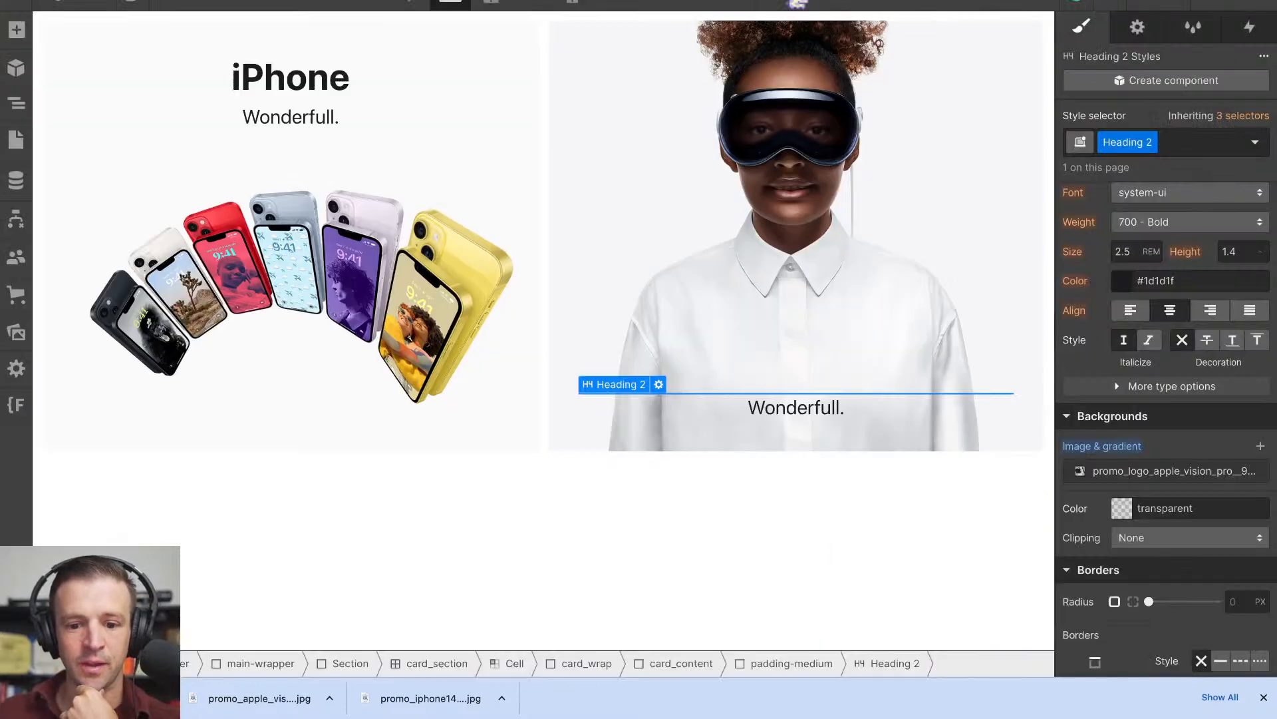
left_click(1165, 471)
left_click(1146, 251)
type("196")
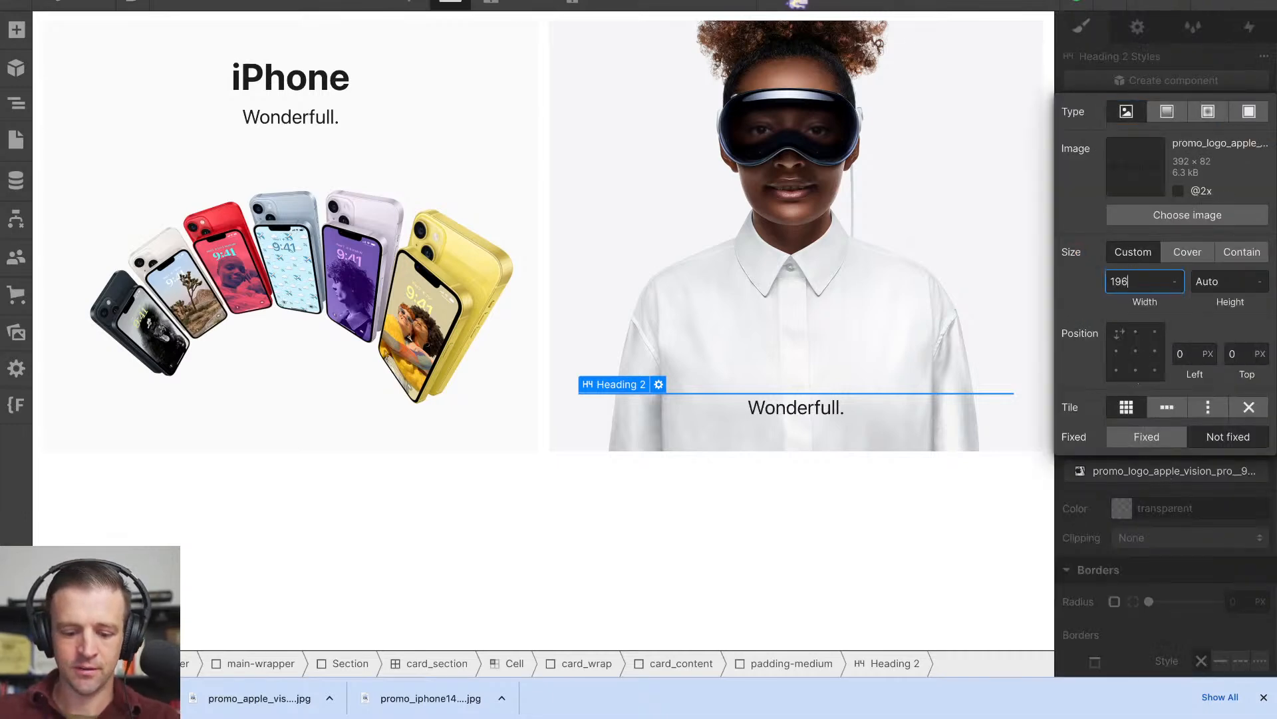
key("Tab")
type("41")
key("Tab")
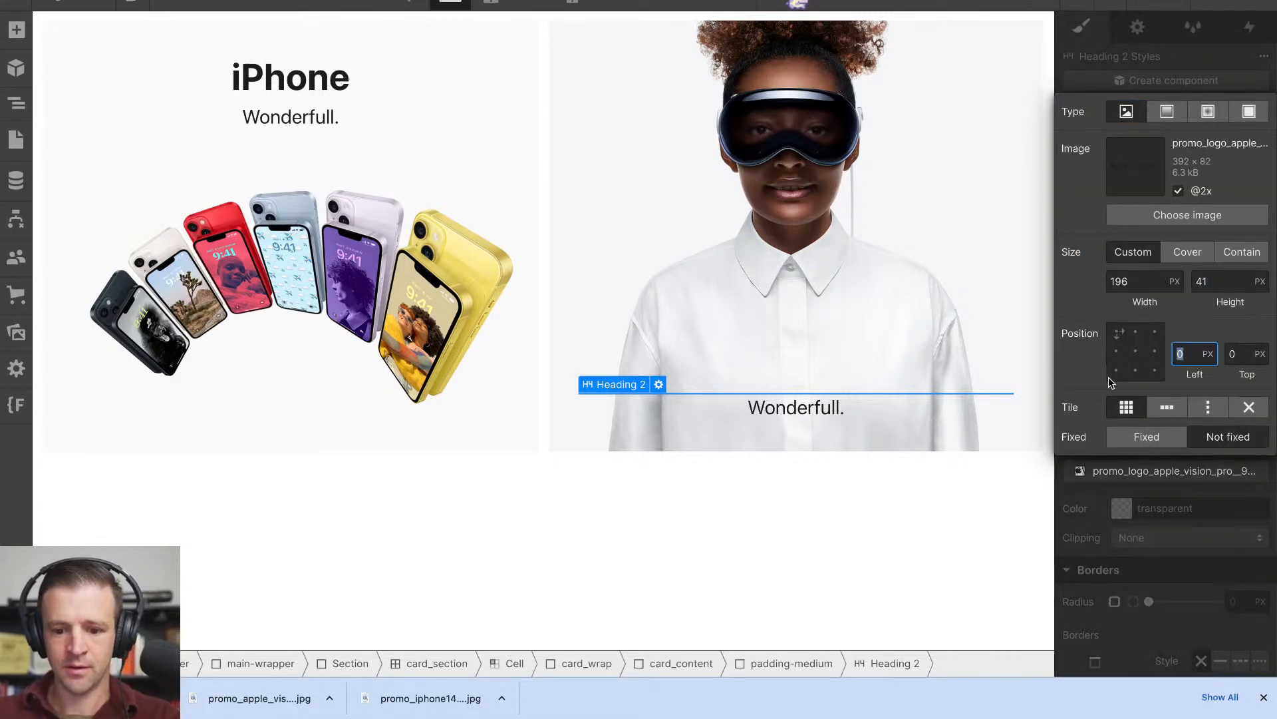
- Turn off tiling for the background logo and centre it at 50% left and 50% top
left_click(1249, 406)
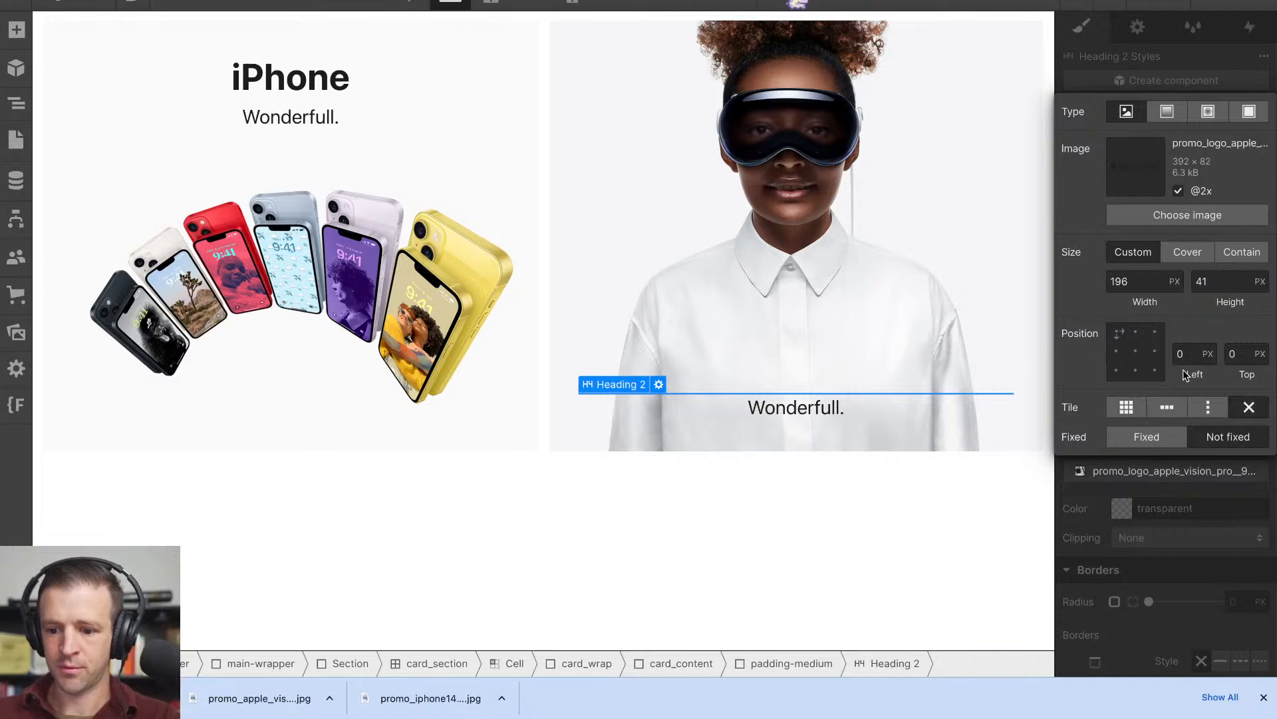
left_click(1135, 353)
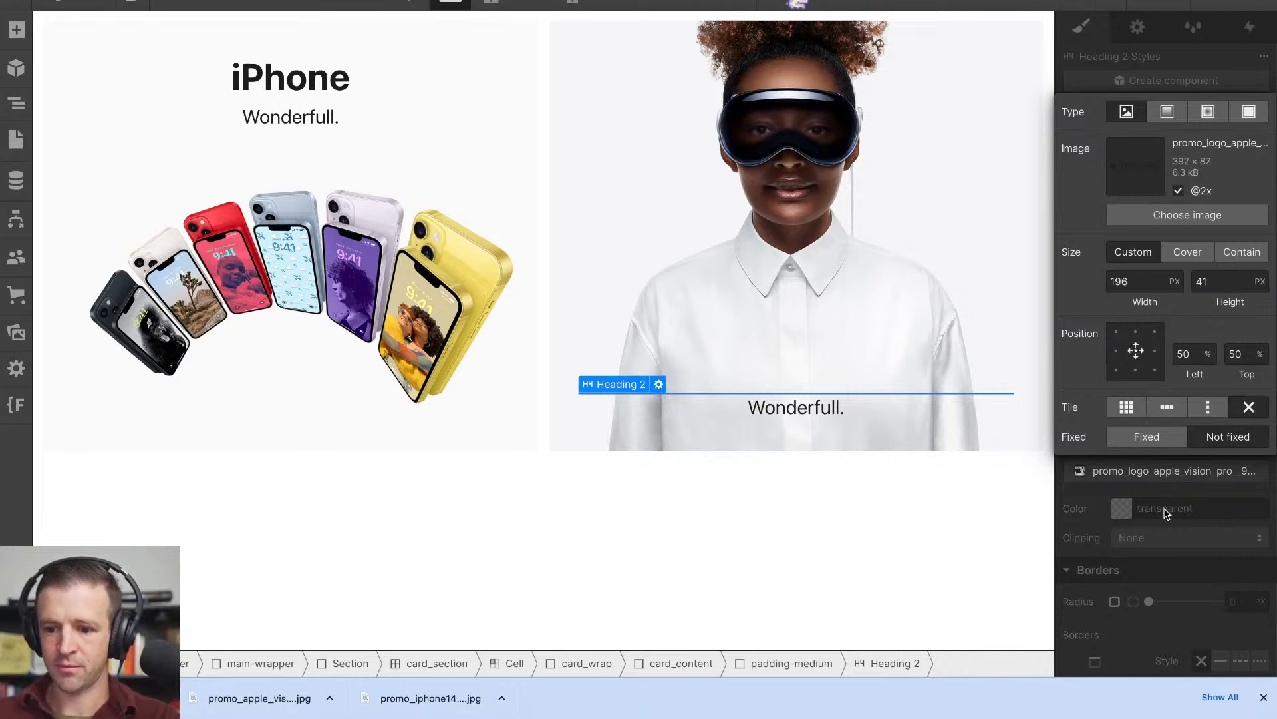
left_click(1154, 526)
- Set the logo heading's width to 88% and its height to 41 px
scroll(1130, 314, "up", 1)
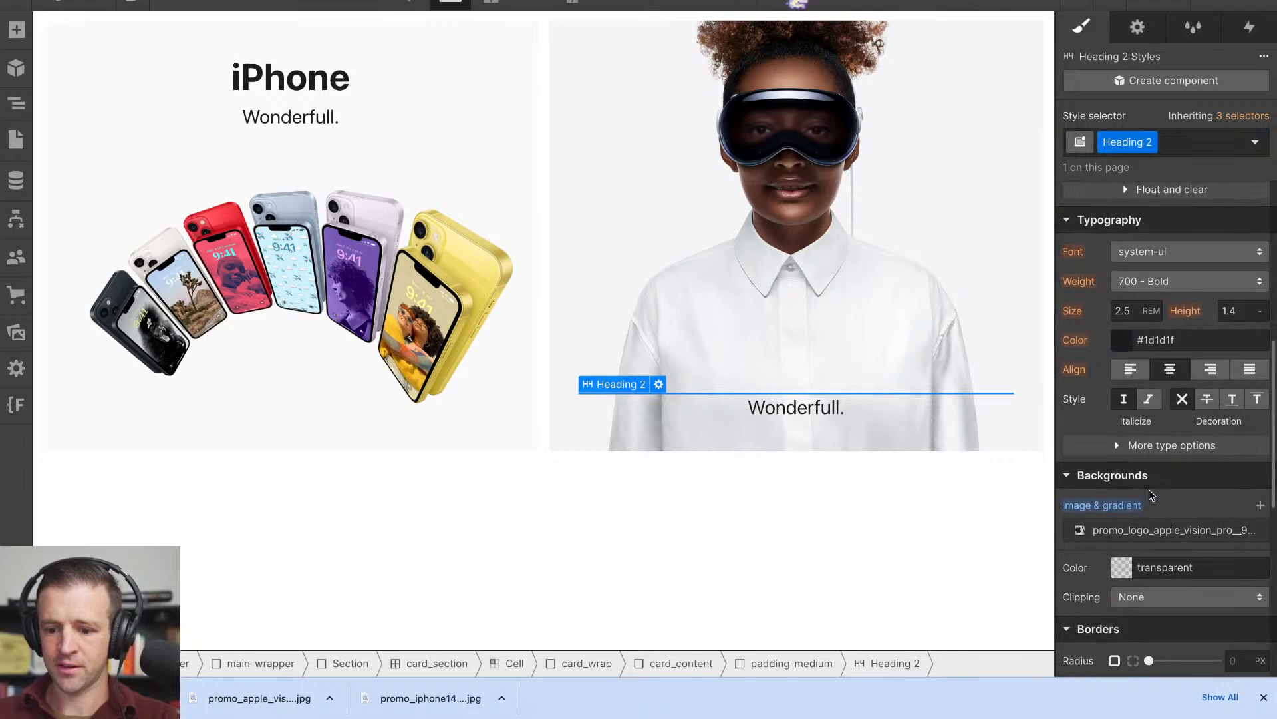
scroll(1167, 420, "up", 6)
left_click(1133, 407)
type("88%")
key("Tab")
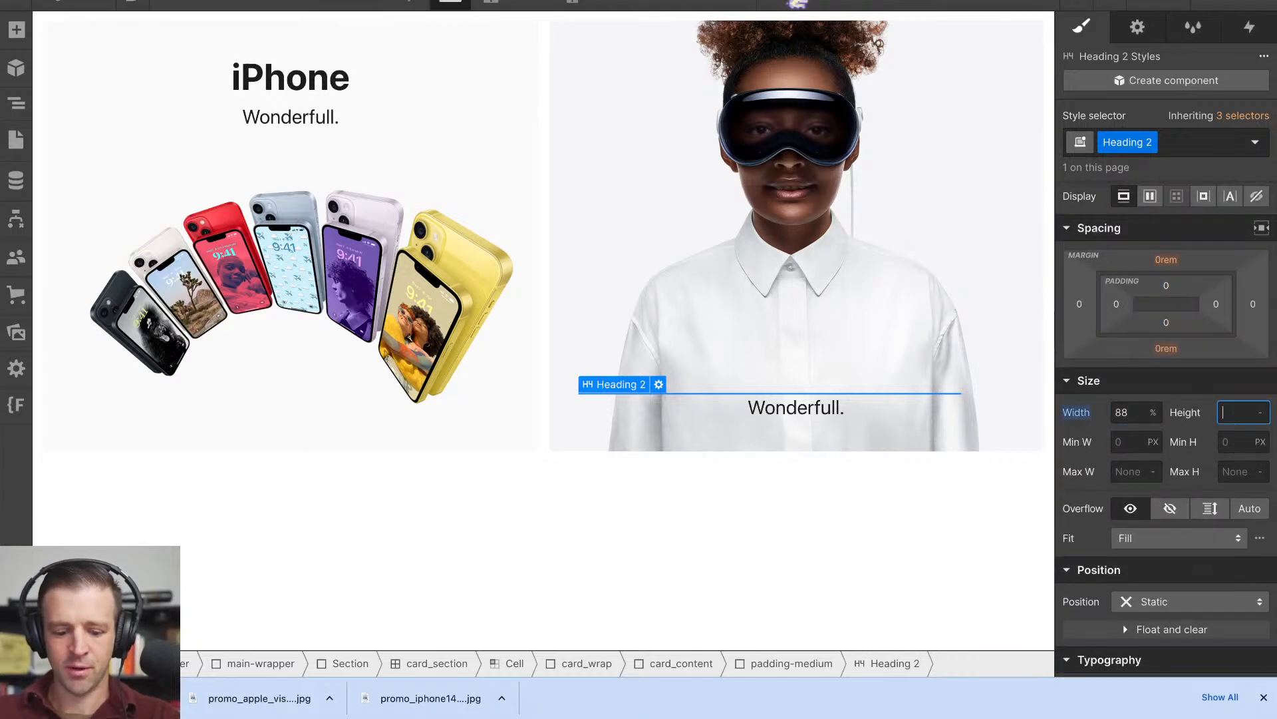
key("Return")
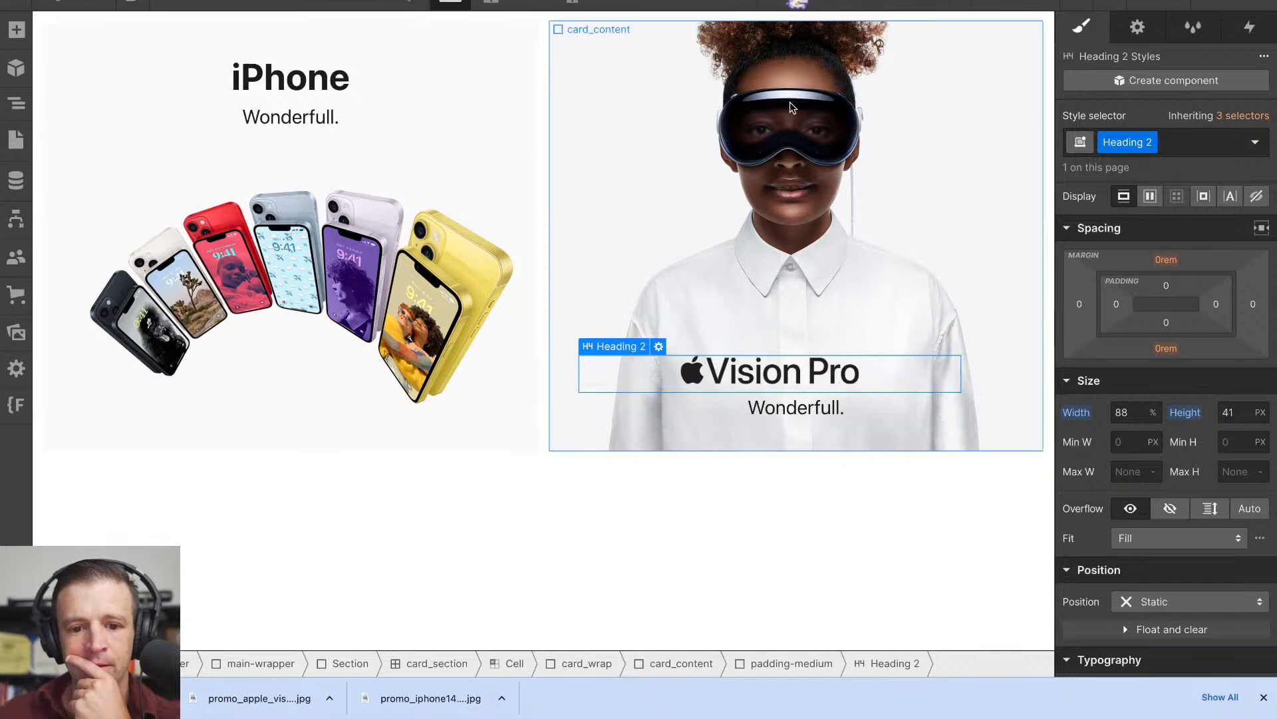
- Check the subhead on the Apple homepage, and replace the Vision Pro tile's subheading in Webflow with "Welcome to the era of sptial computing"
key("ctrl+Tab")
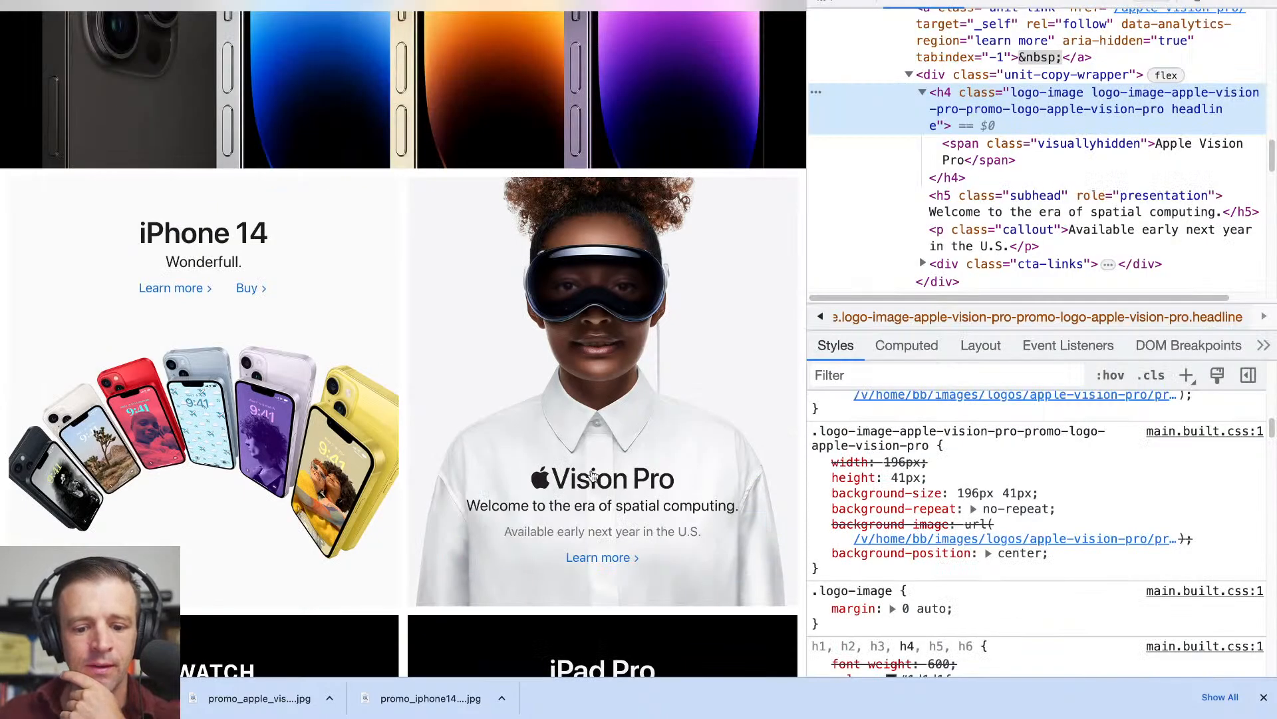
key("ctrl+shift+Tab")
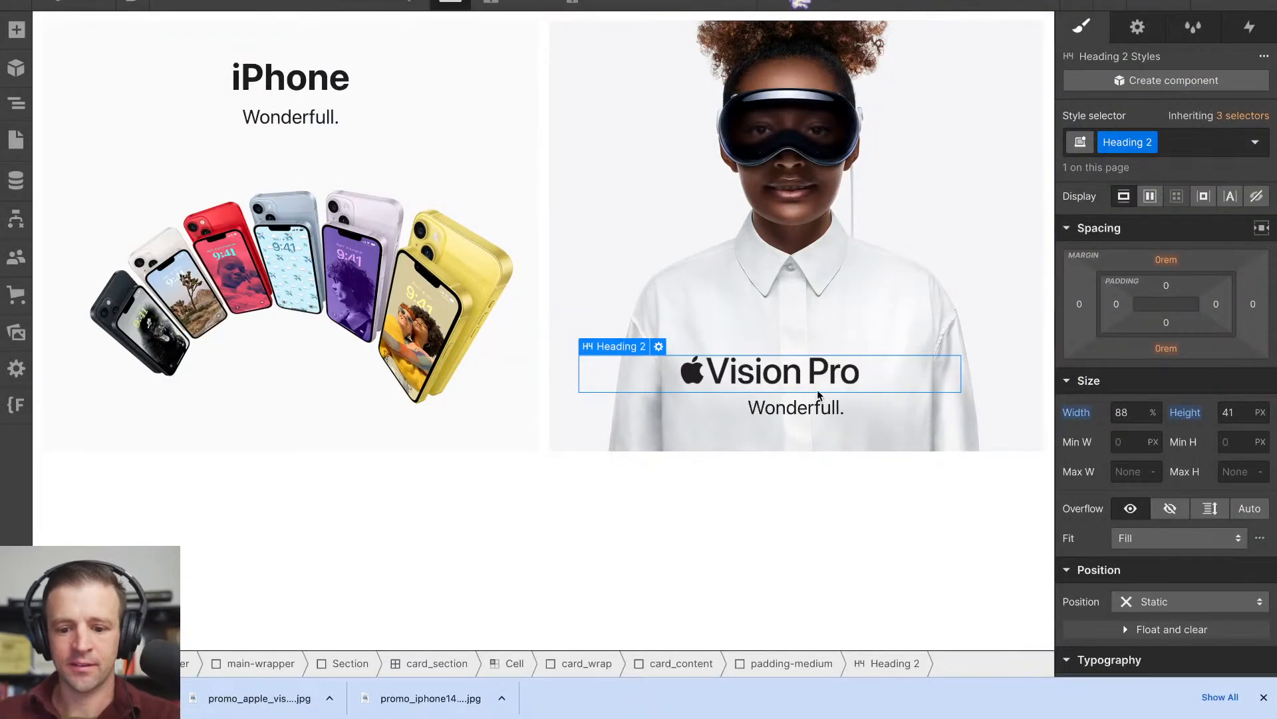
double_click(808, 415)
type("Welcome")
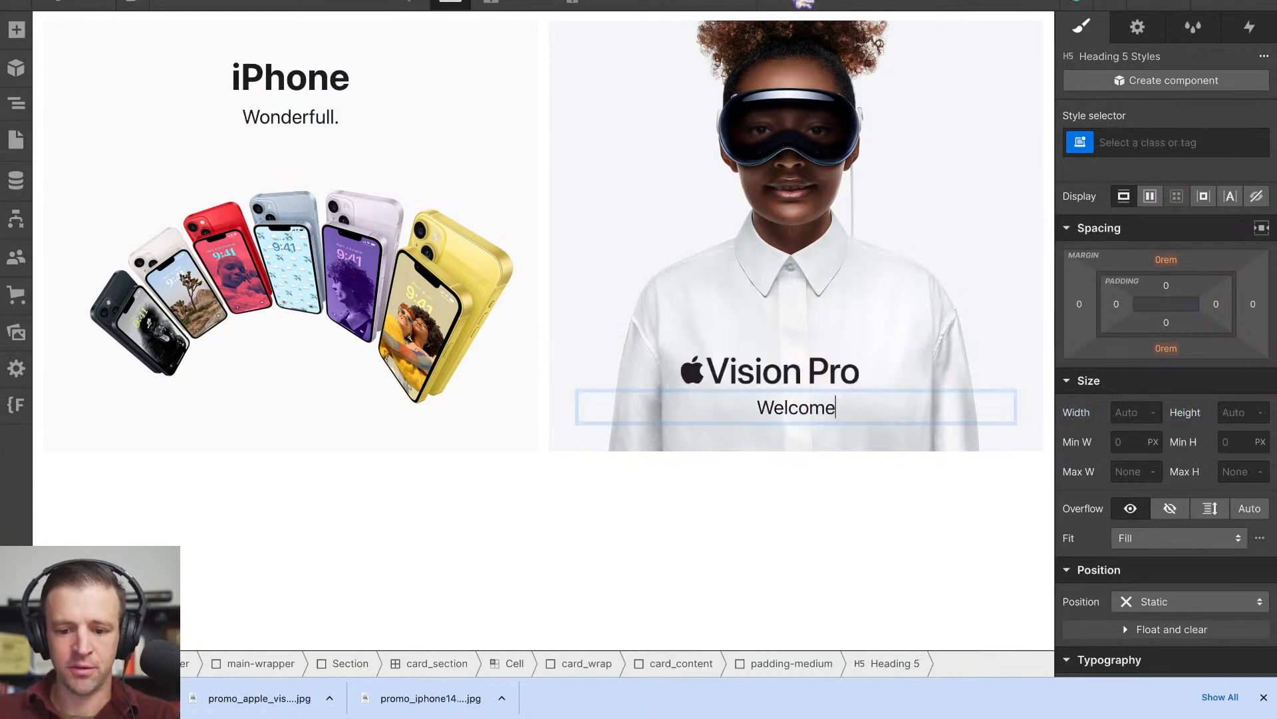
type(" to the era")
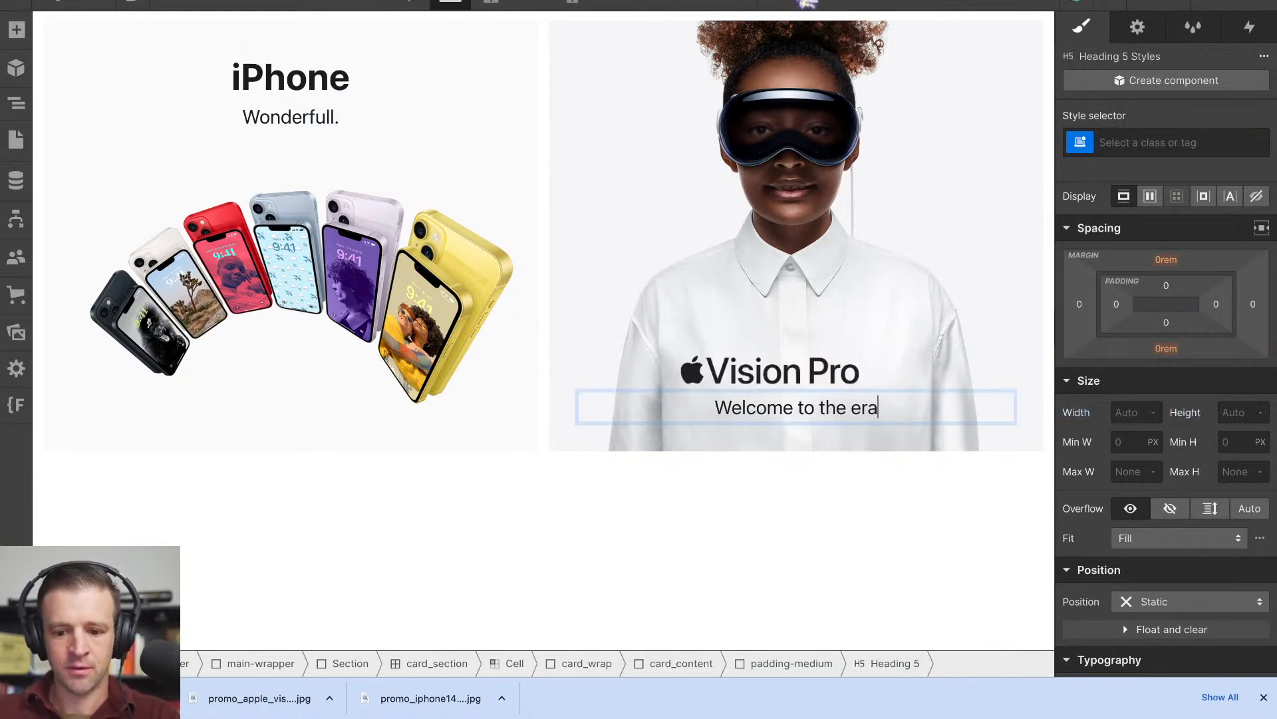
type(" of sptial computing")
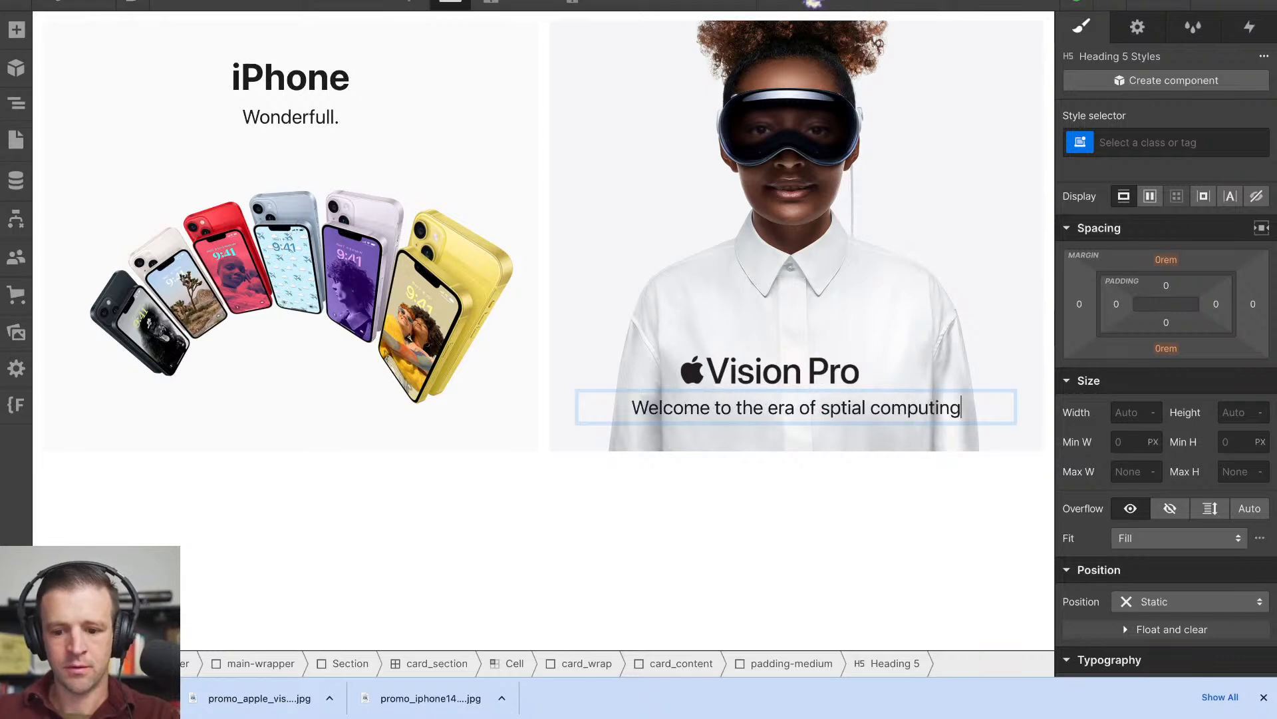
left_click(713, 556)
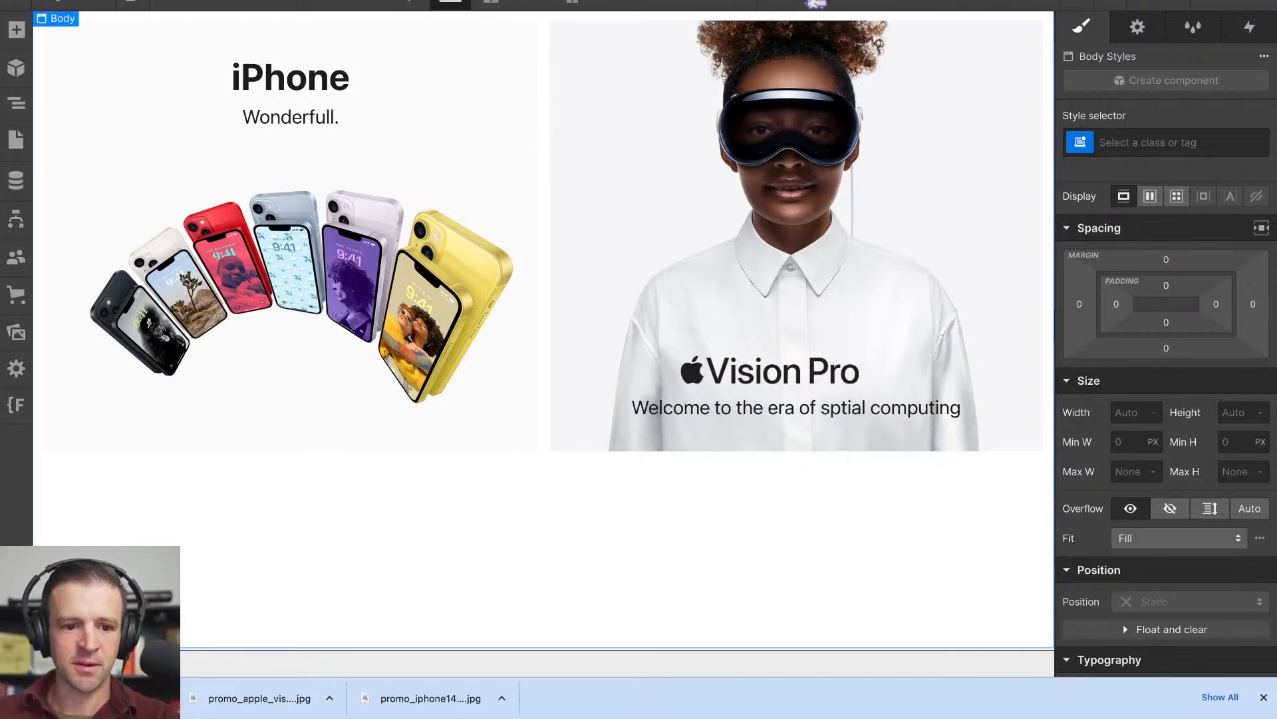
- Compare how the Vision Pro subhead wraps at different widths on the Apple homepage and on the Webflow canvas
left_click(346, 2)
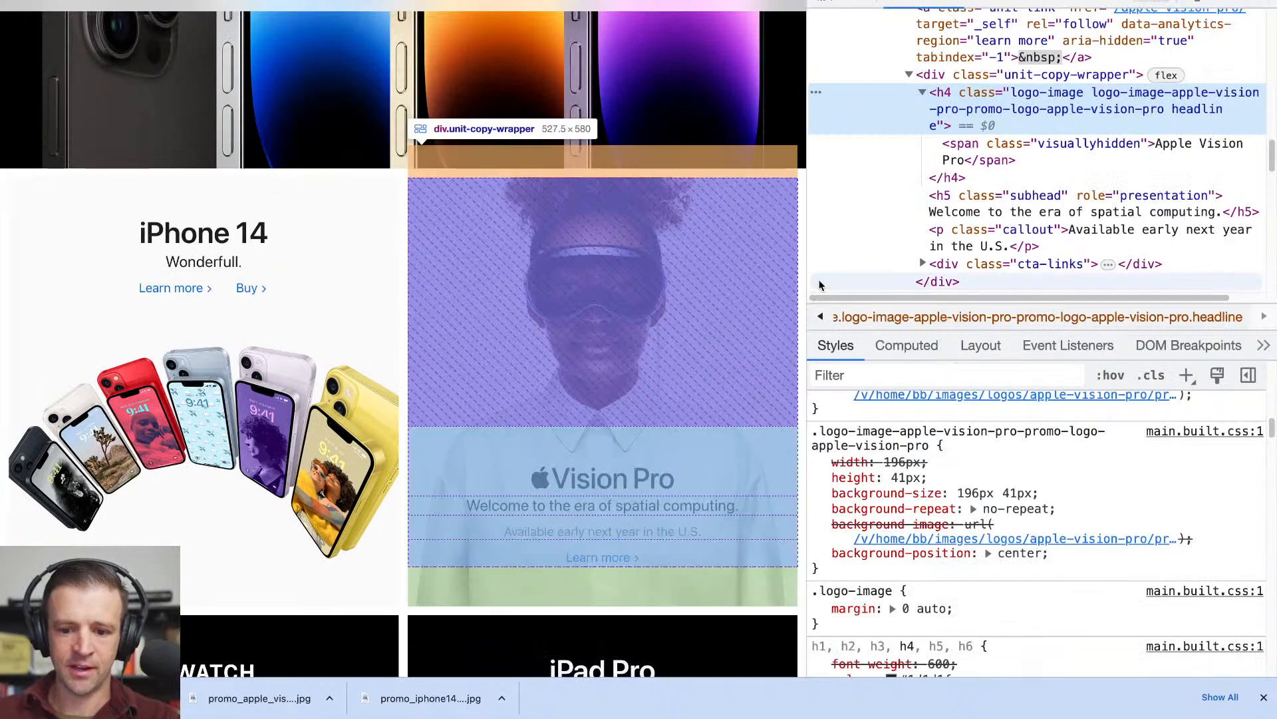
left_click_drag(807, 277, 762, 272)
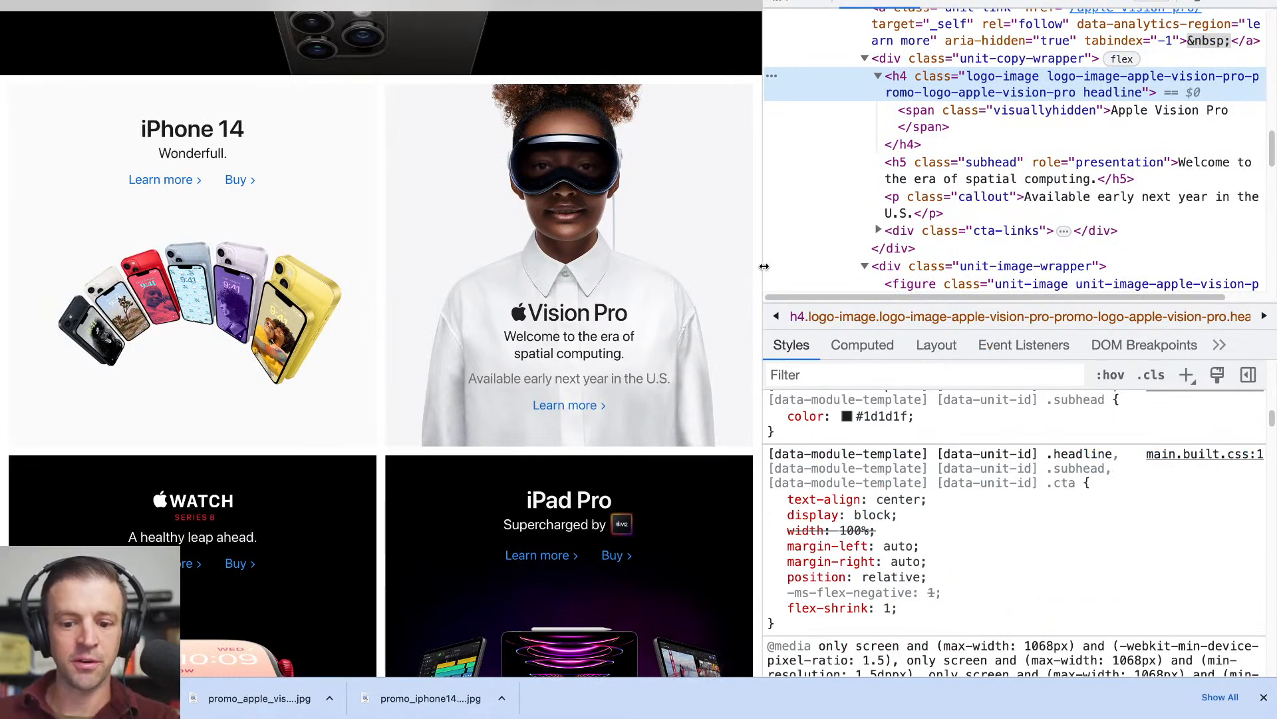
left_click_drag(765, 266, 822, 268)
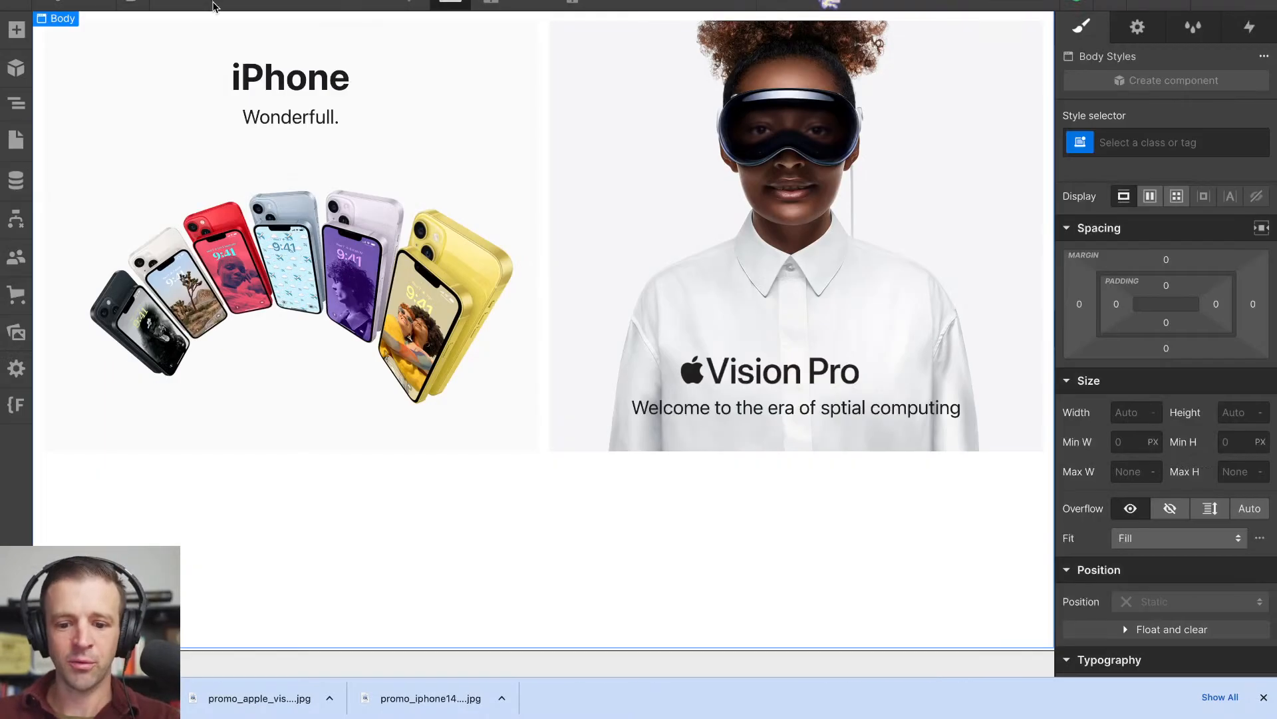
left_click(166, 5)
left_click_drag(1274, 388, 1061, 390)
left_click(174, 11)
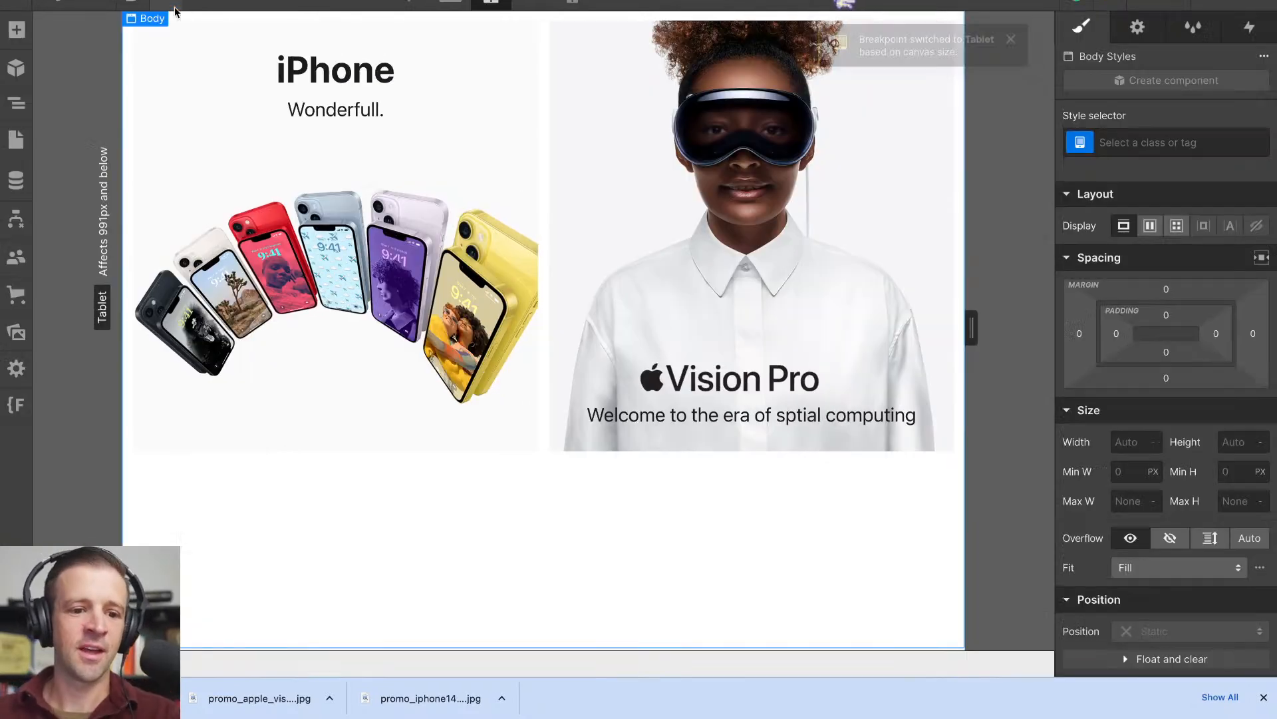
- Correct "sptial" to "spatial" in the Vision Pro tile's subheading
left_click(864, 414)
double_click(864, 414)
left_click(842, 409)
type("a")
left_click(848, 481)
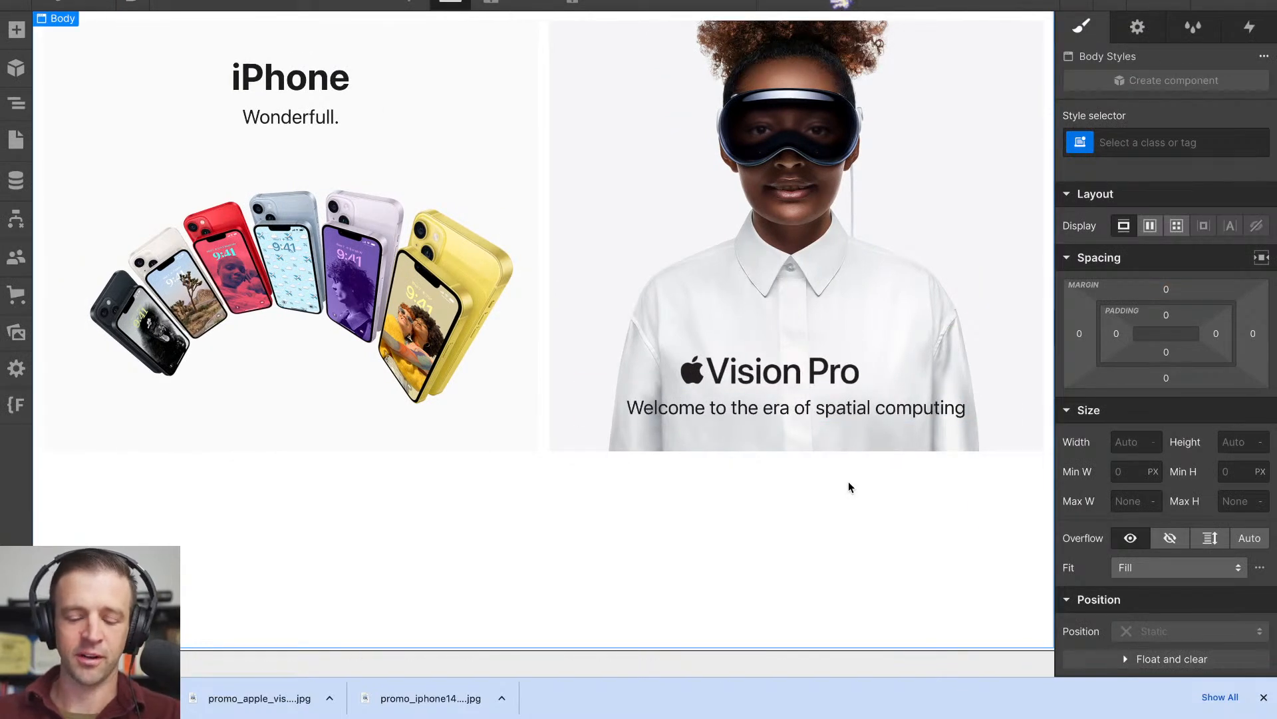
- Switch to the Apple homepage and examine the CSS width and max-width rules of the Vision Pro h5 subhead
key("z")
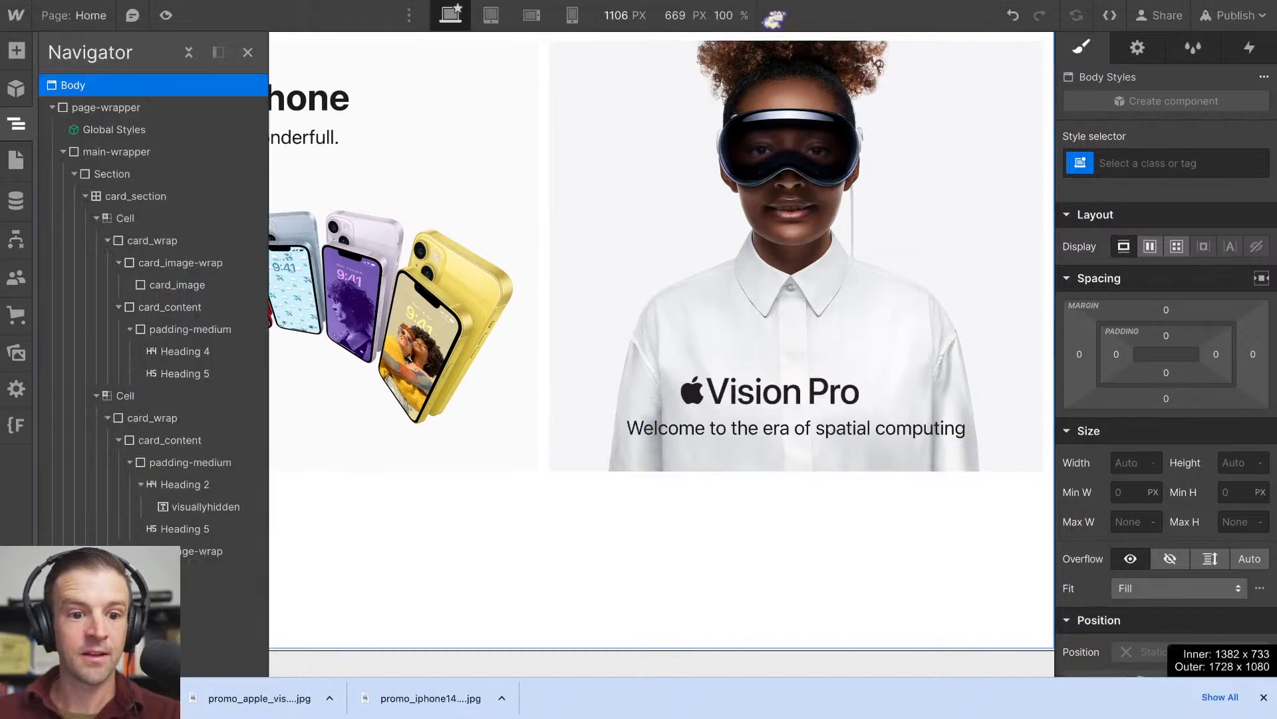
key("ctrl+Tab")
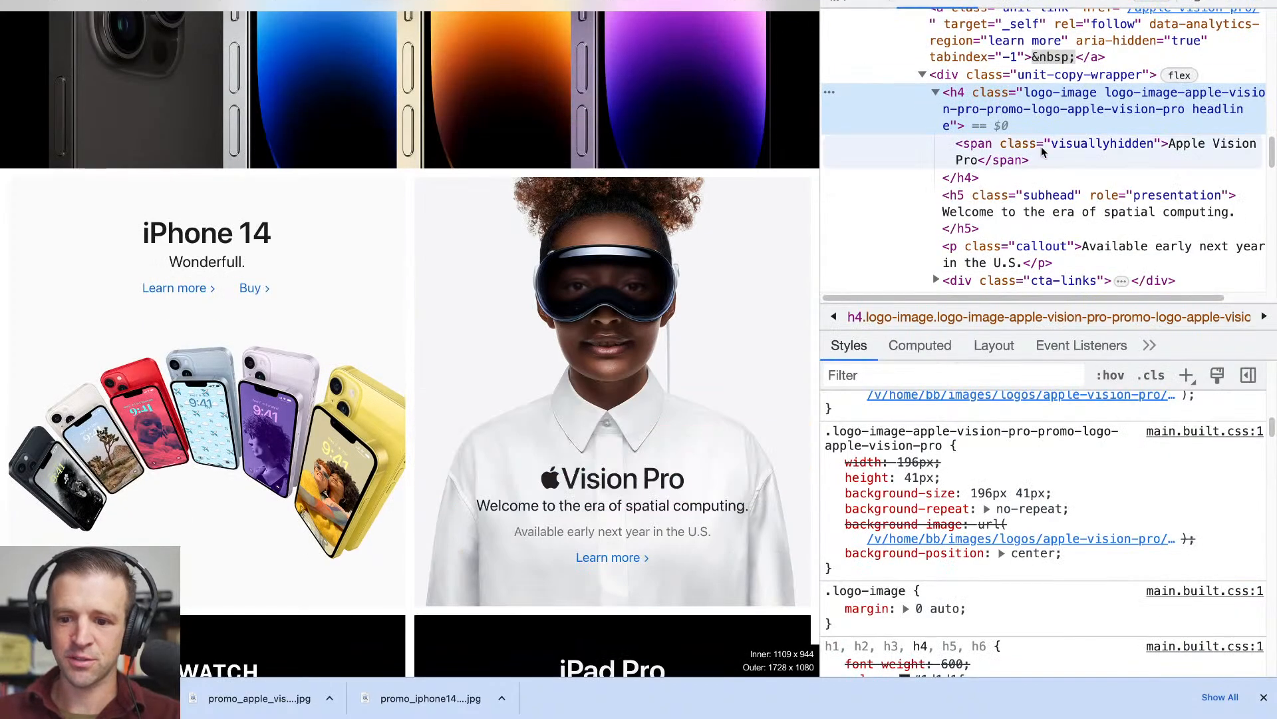
key("super+shift+c")
left_click(682, 522)
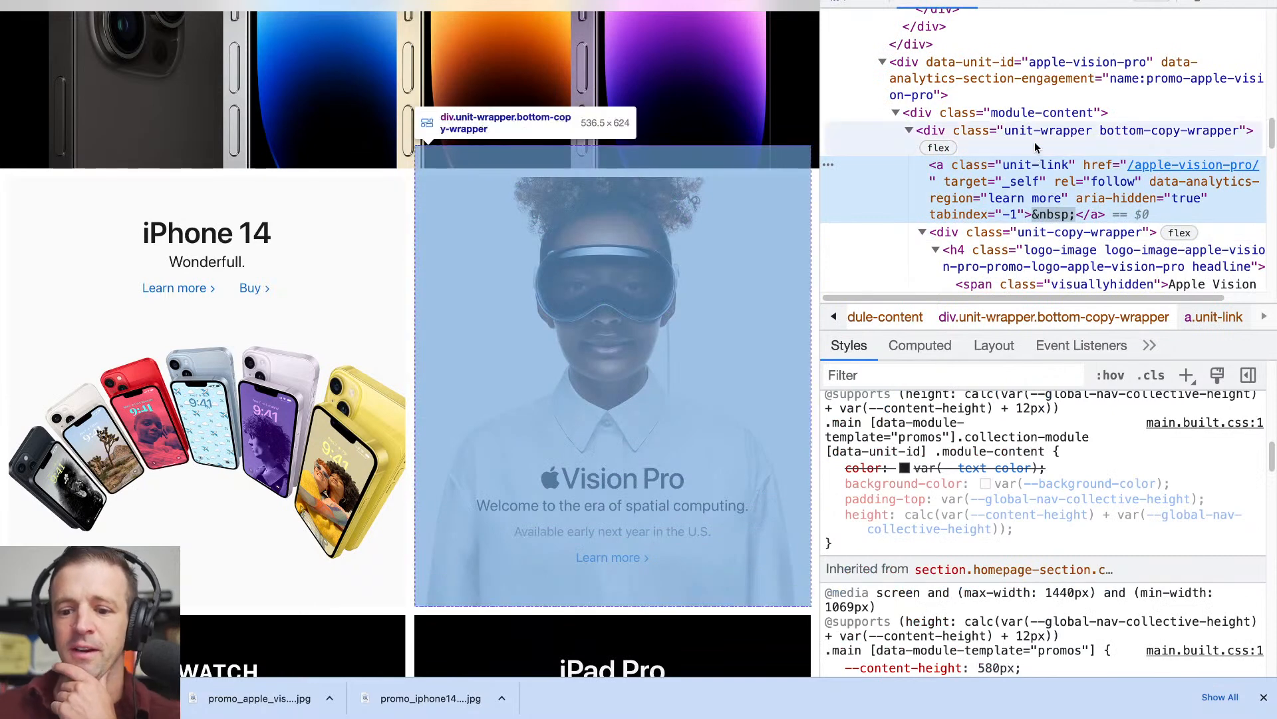
scroll(1022, 129, "down", 3)
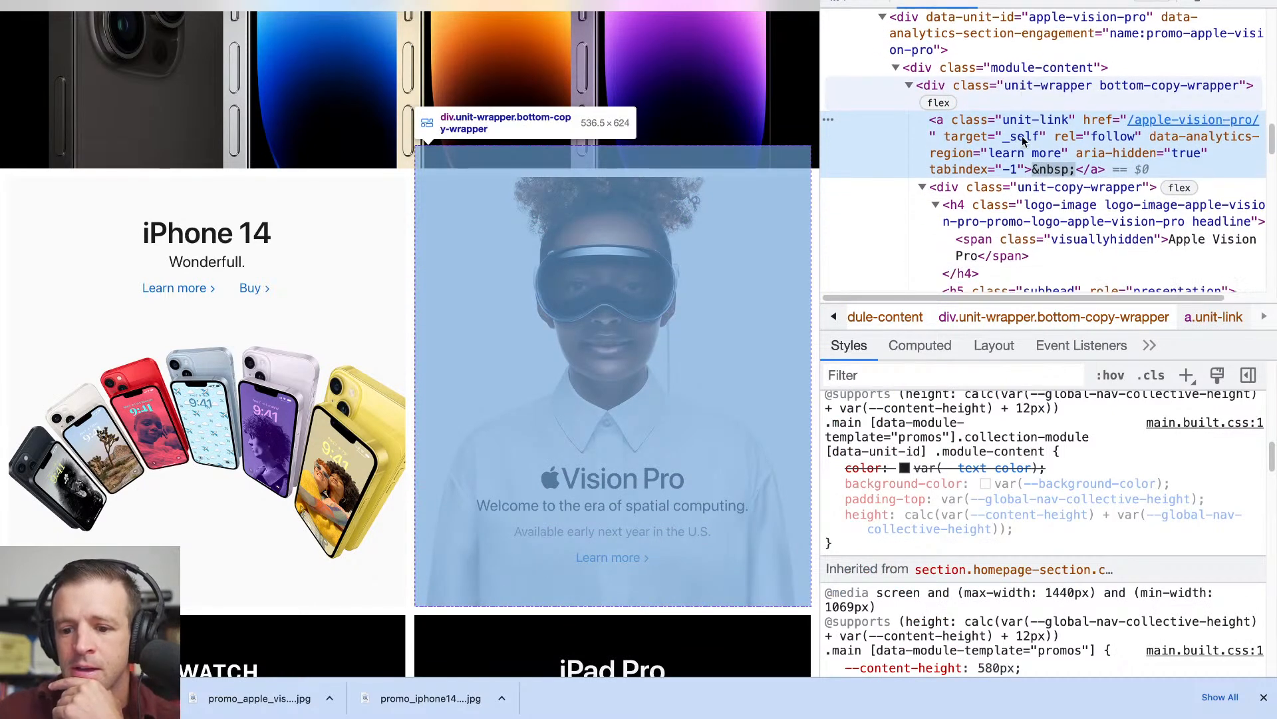
left_click(996, 120)
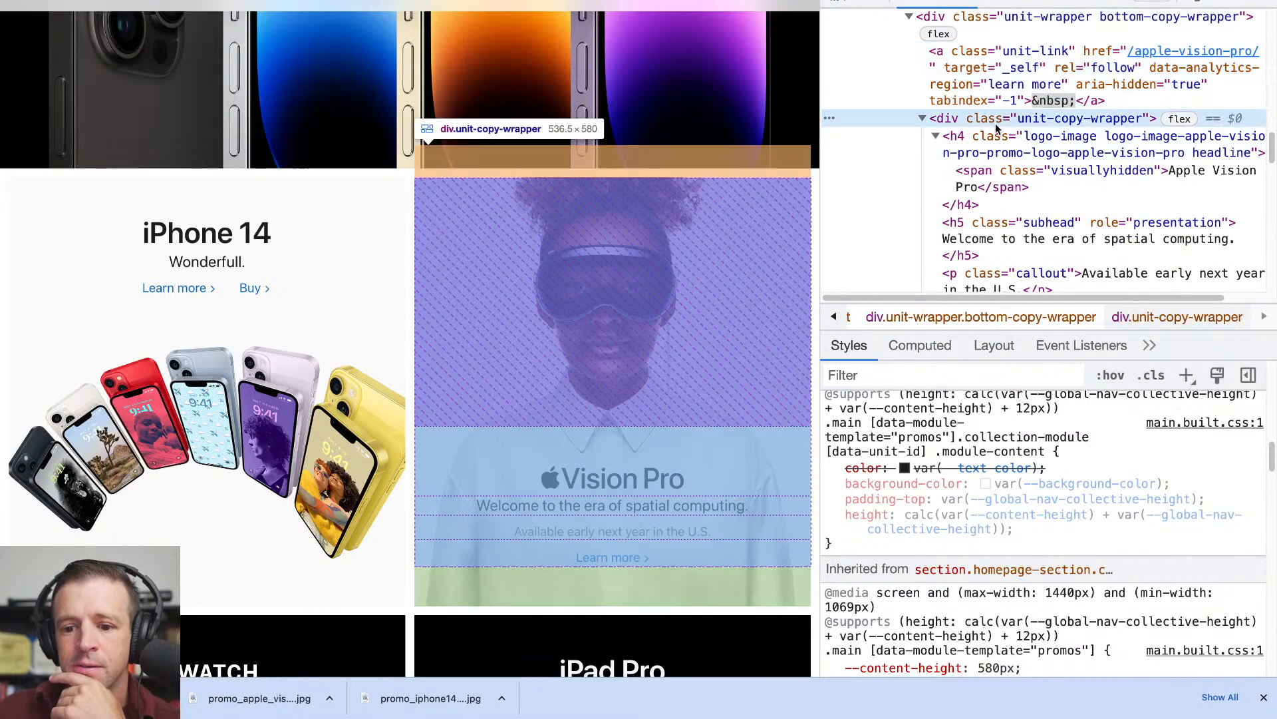
left_click(999, 154)
scroll(997, 212, "down", 1)
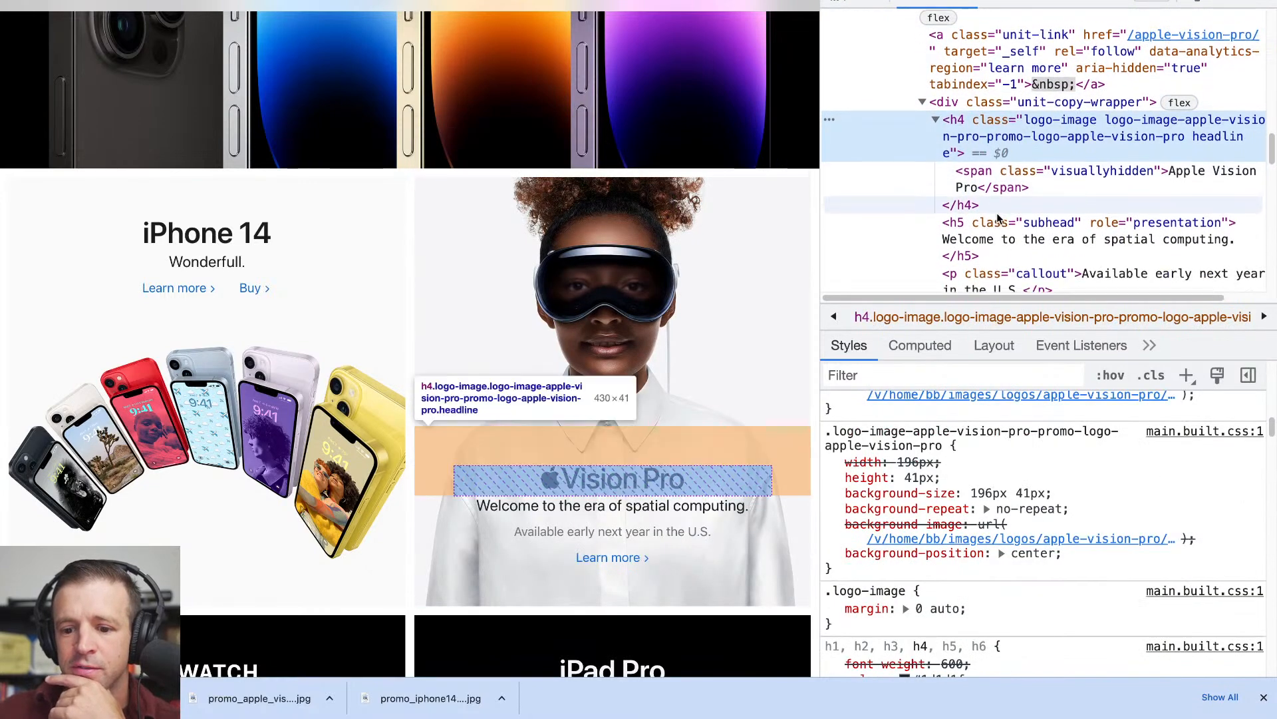
left_click(1014, 225)
scroll(1070, 476, "up", 3)
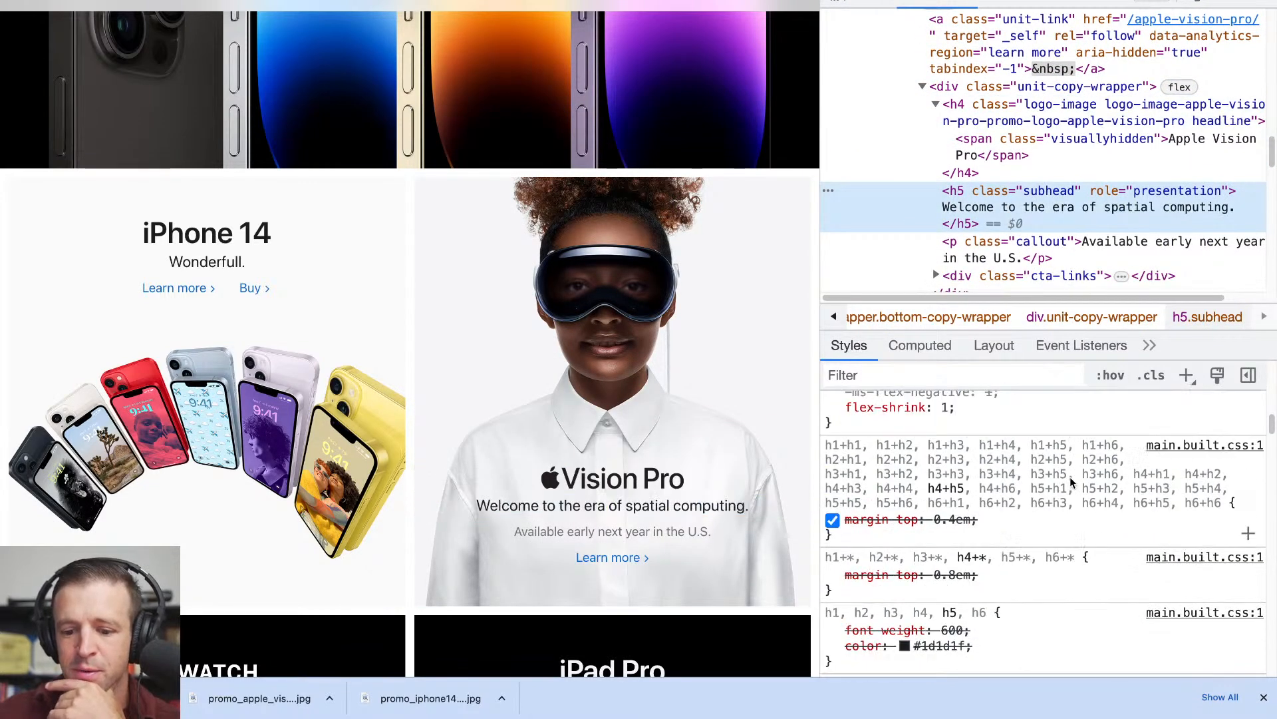
scroll(1070, 476, "up", 5)
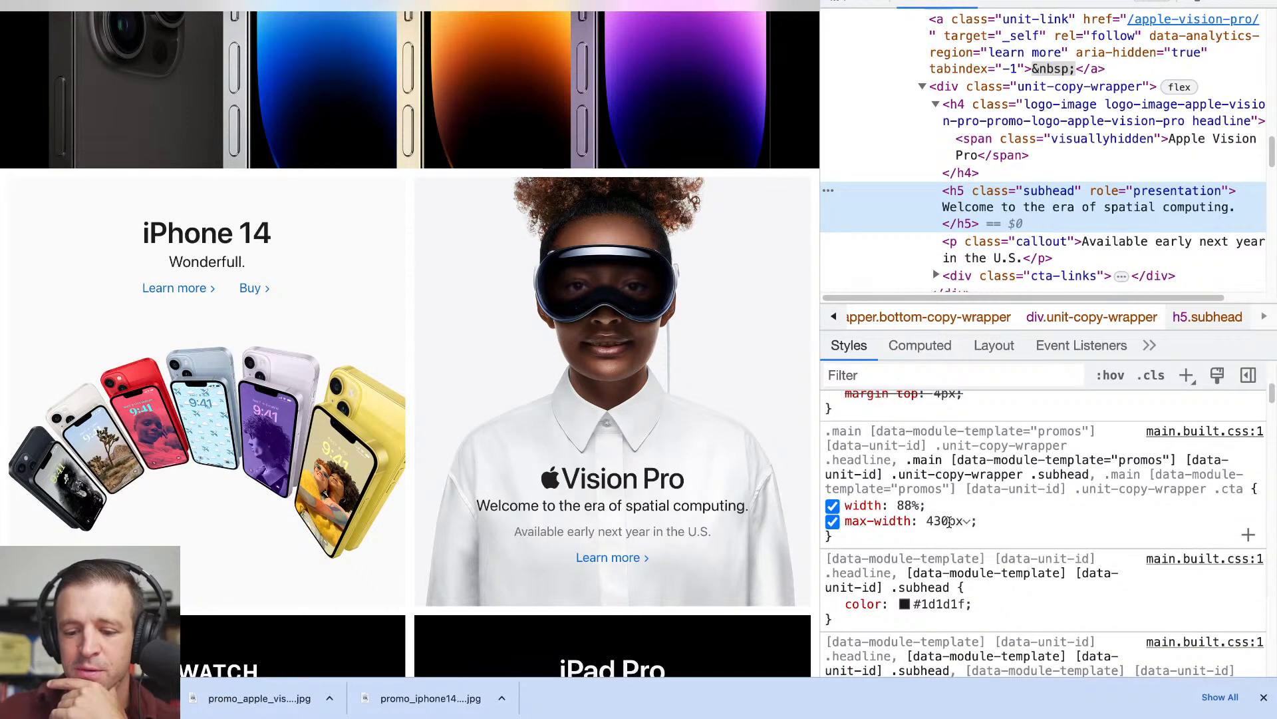
scroll(987, 527, "up", 1)
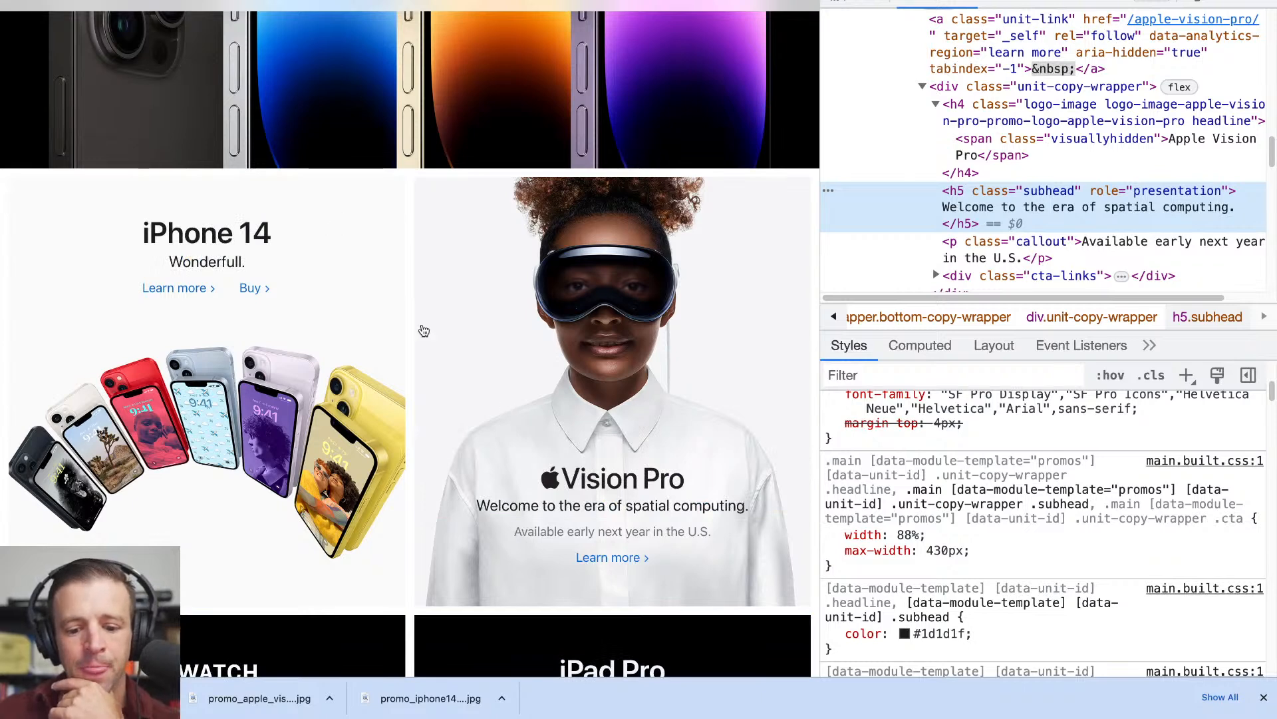
- Return to Webflow and reset the Vision Pro logo heading's width to automatic
key("ctrl+shift+Tab")
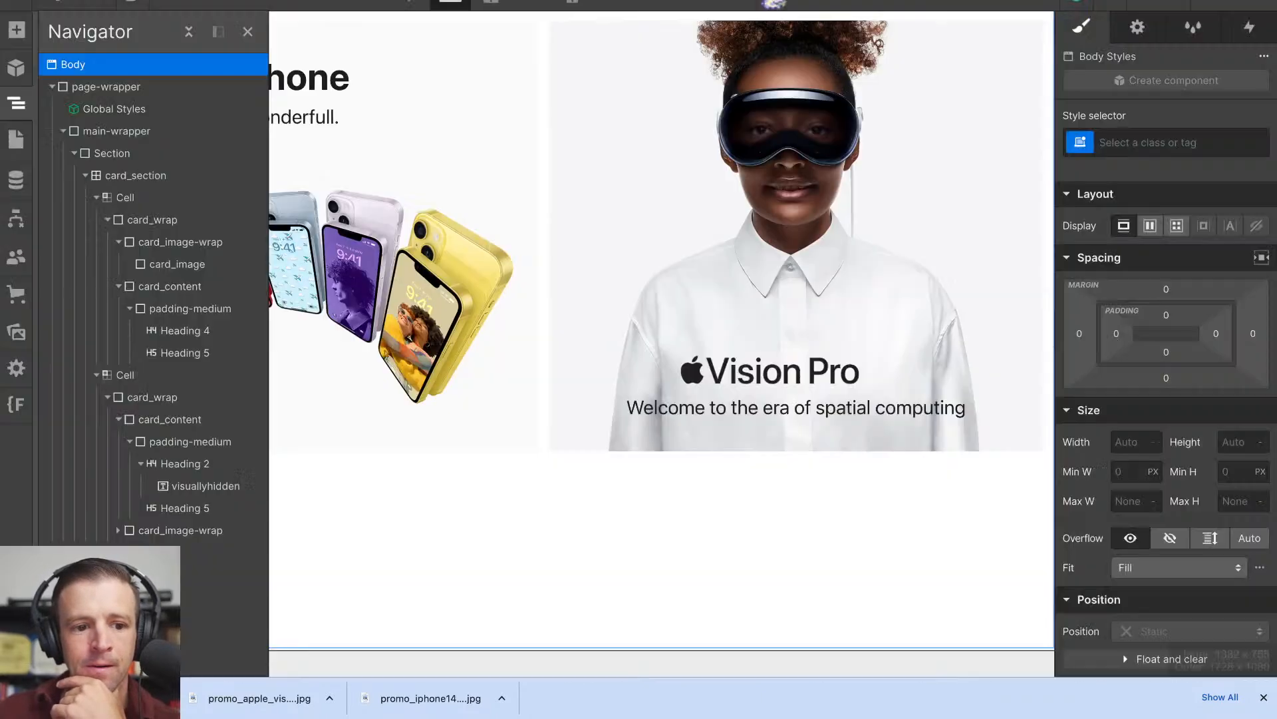
left_click(737, 378)
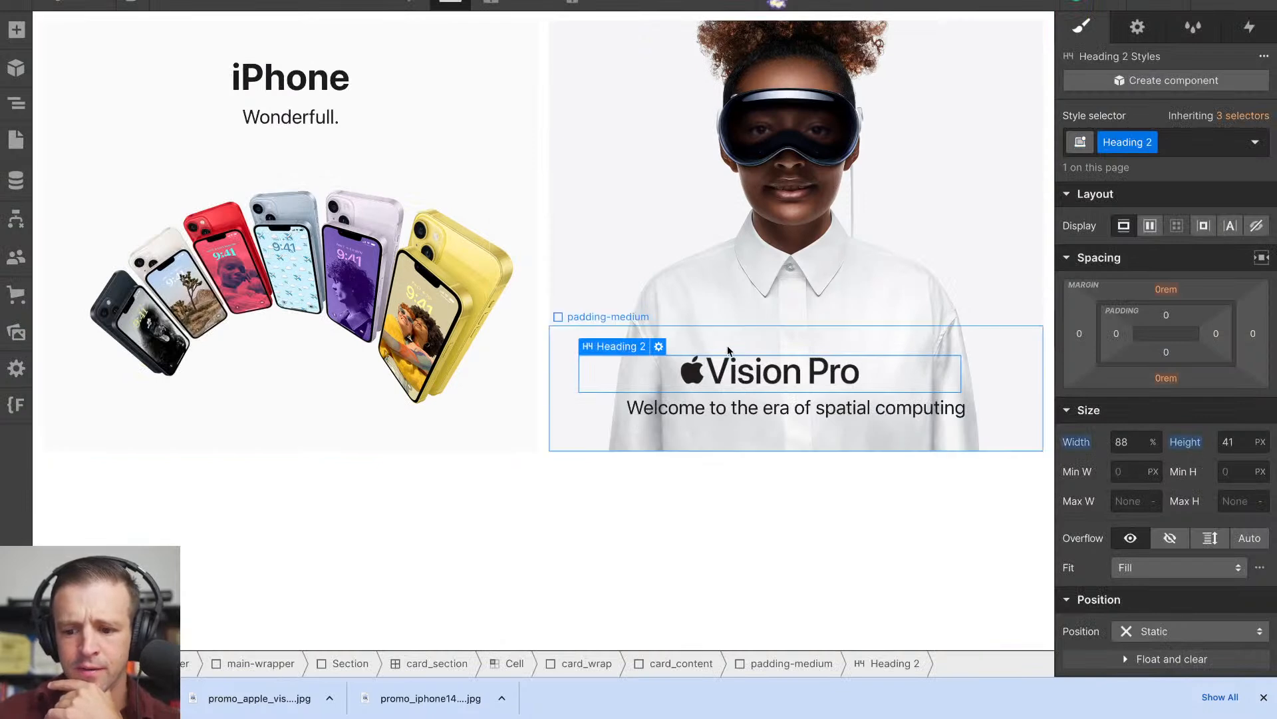
left_click(1077, 443, "alt")
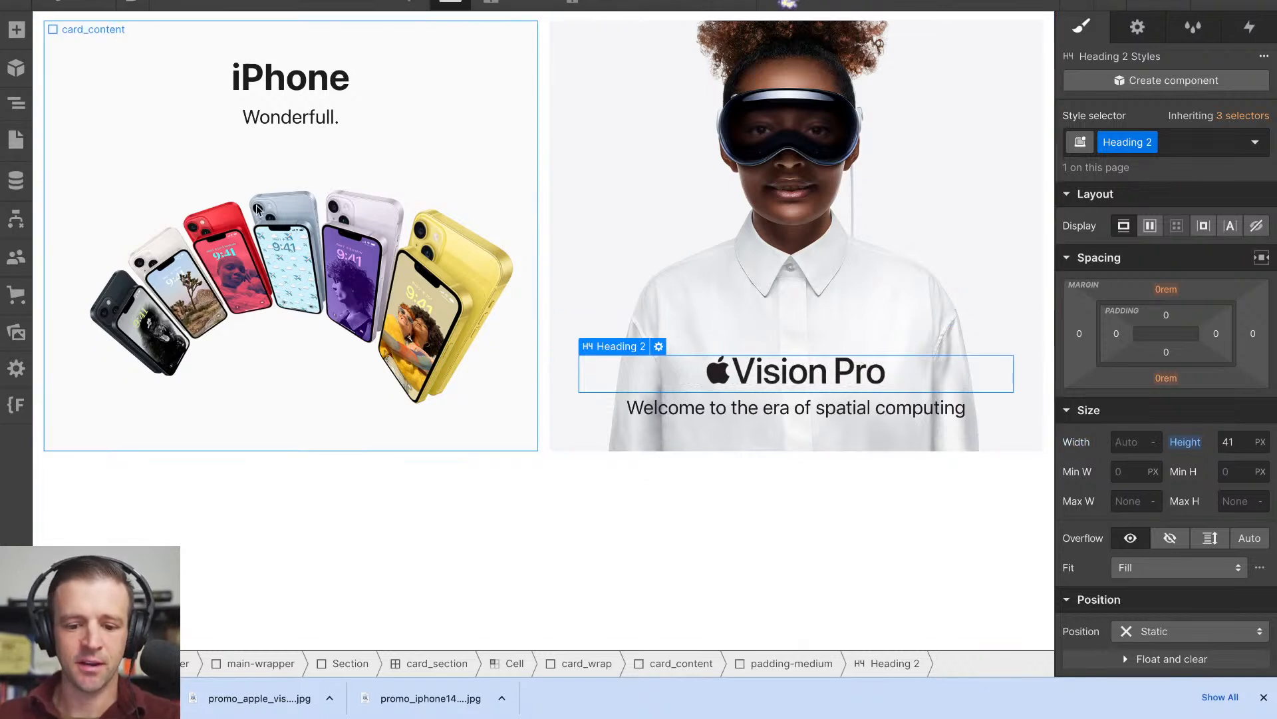
- Select the Vision Pro tile's card_content block and set its maximum width to 430 px
left_click(16, 103)
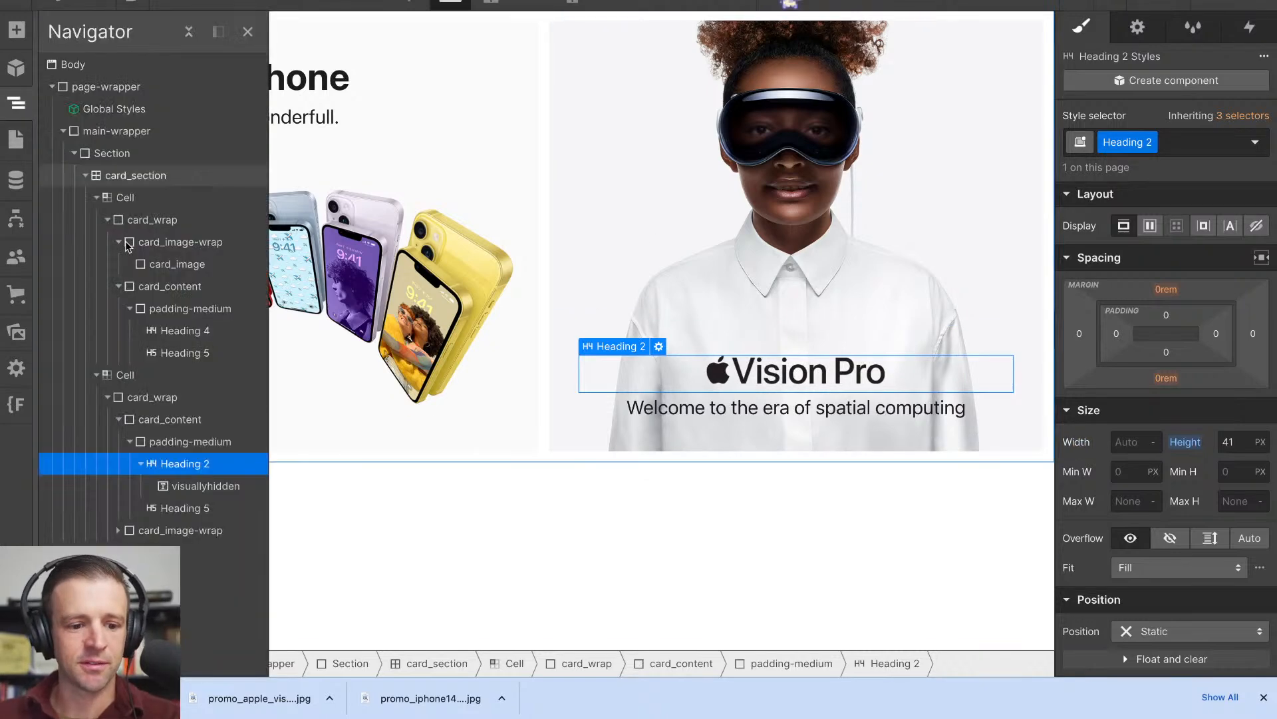
left_click(177, 441)
left_click(178, 422)
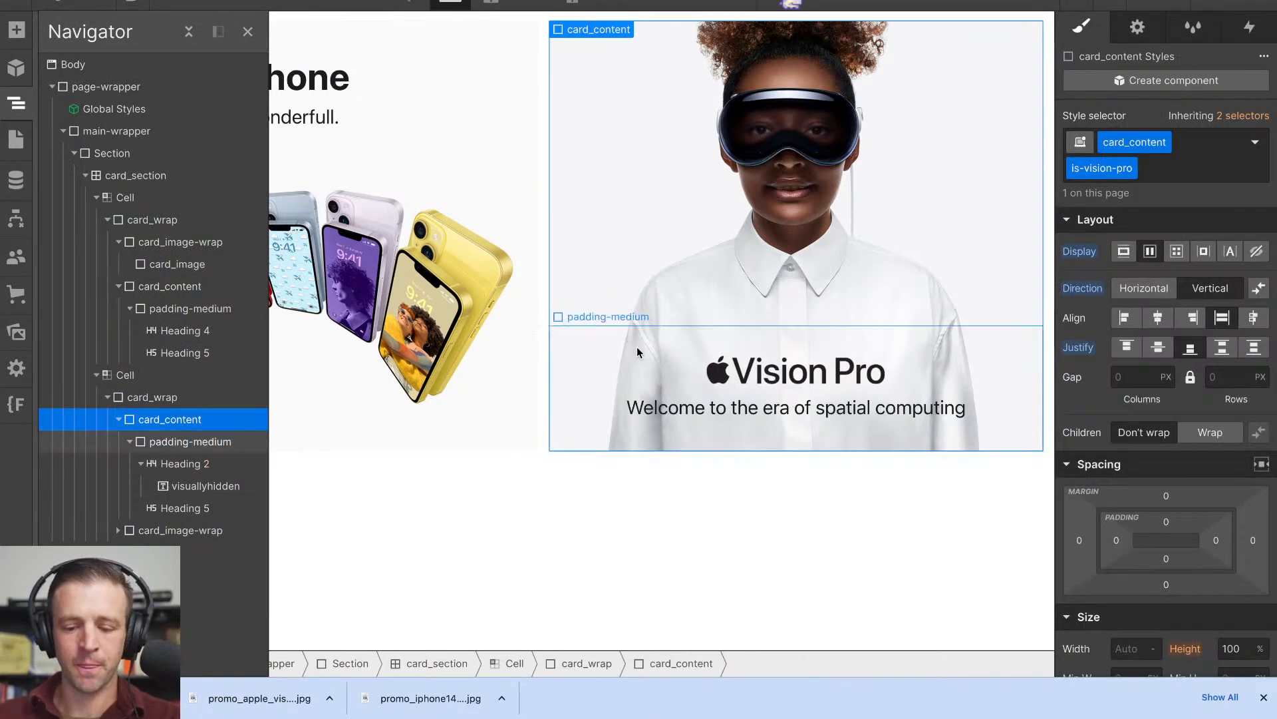
scroll(1156, 551, "down", 3)
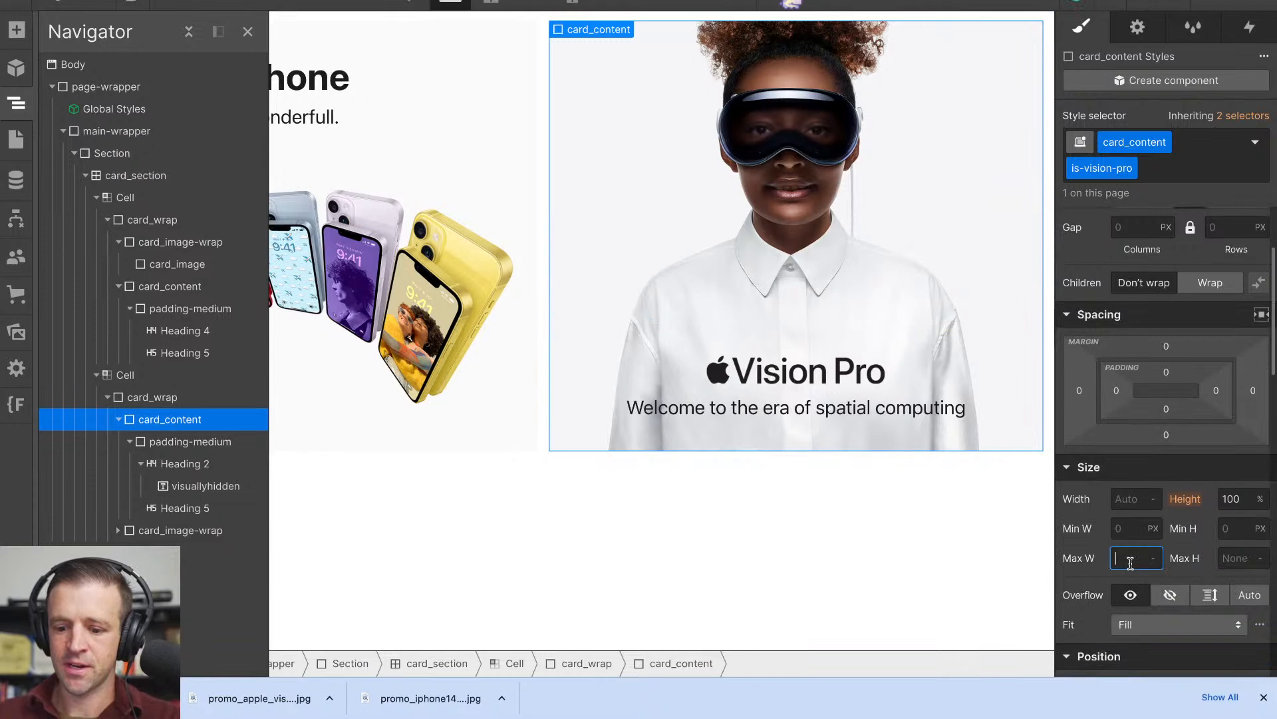
type("430px")
key("Return")
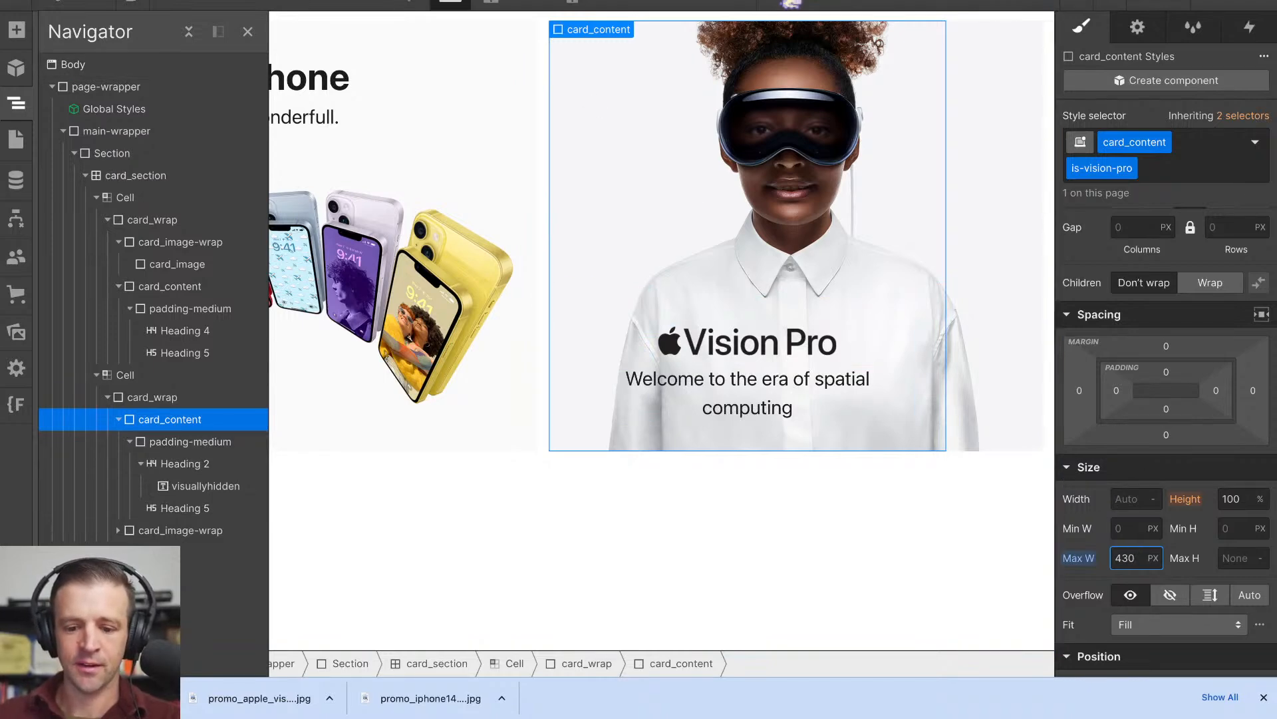
- Recheck the Vision Pro copy on the Apple homepage, and set the card_content block's width in Webflow to 88%
key("ctrl+Tab")
left_click(839, 3)
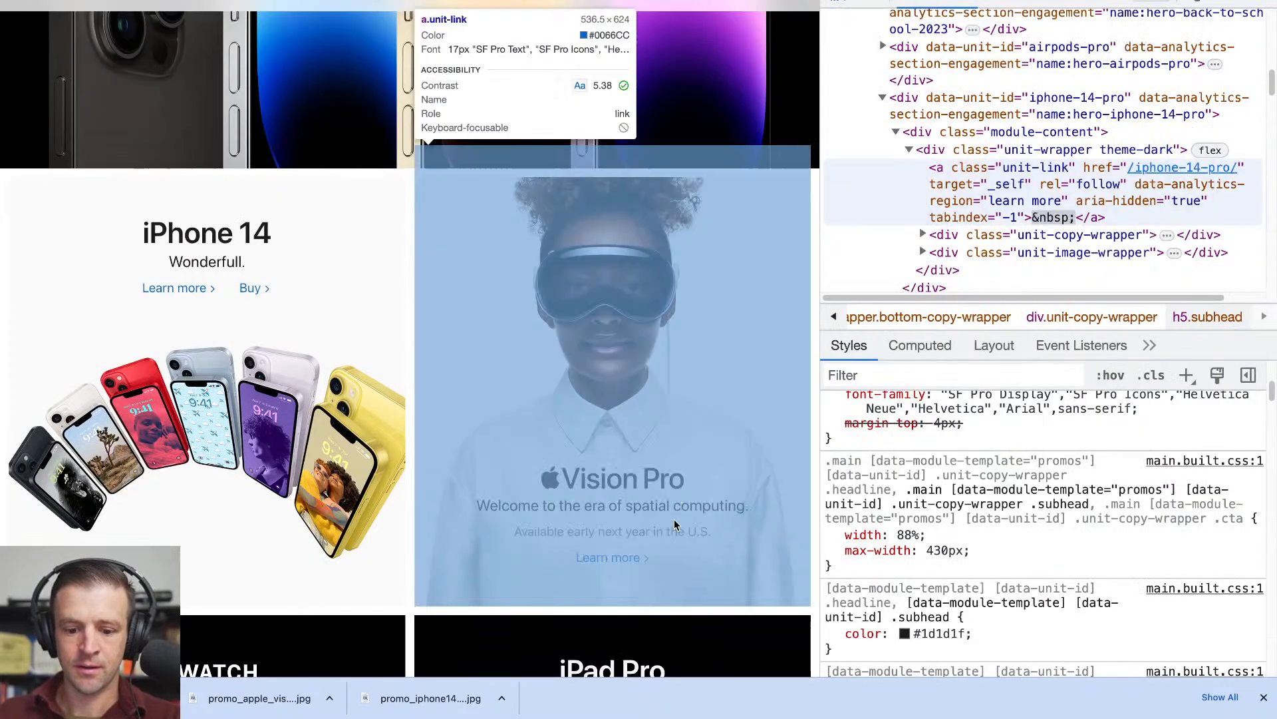
left_click(713, 498)
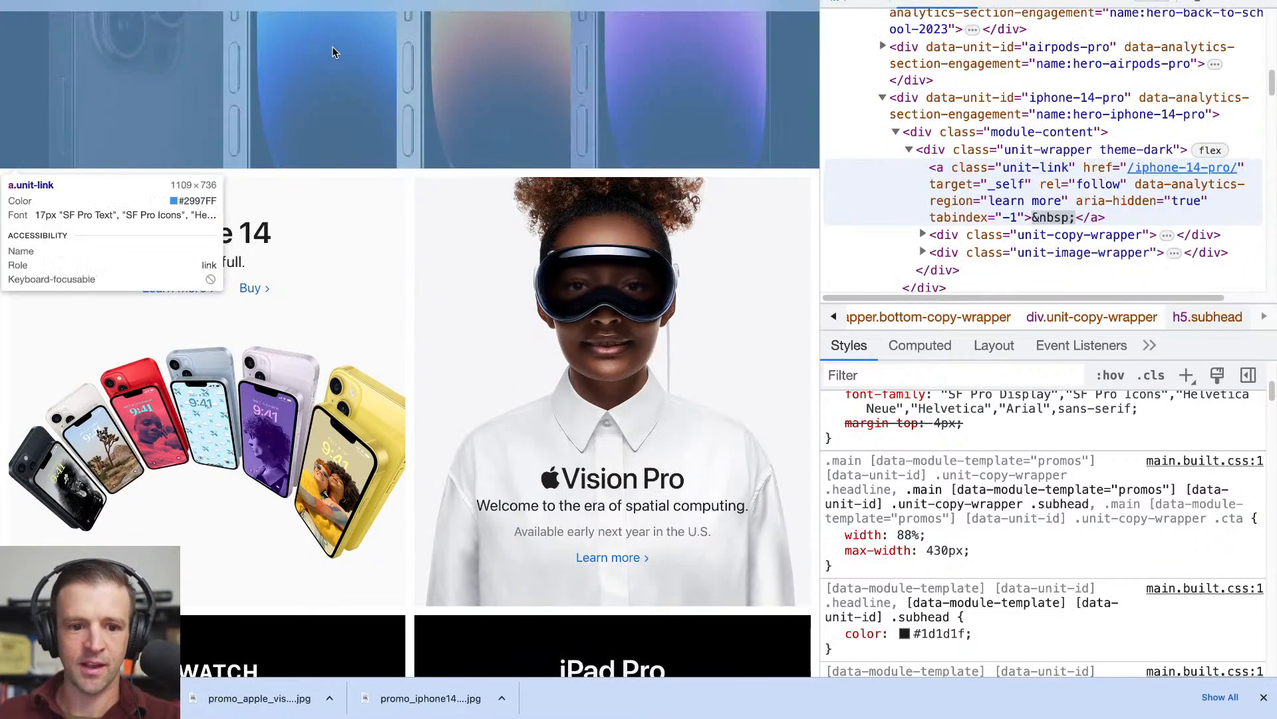
key("ctrl+Tab")
left_click(1133, 500)
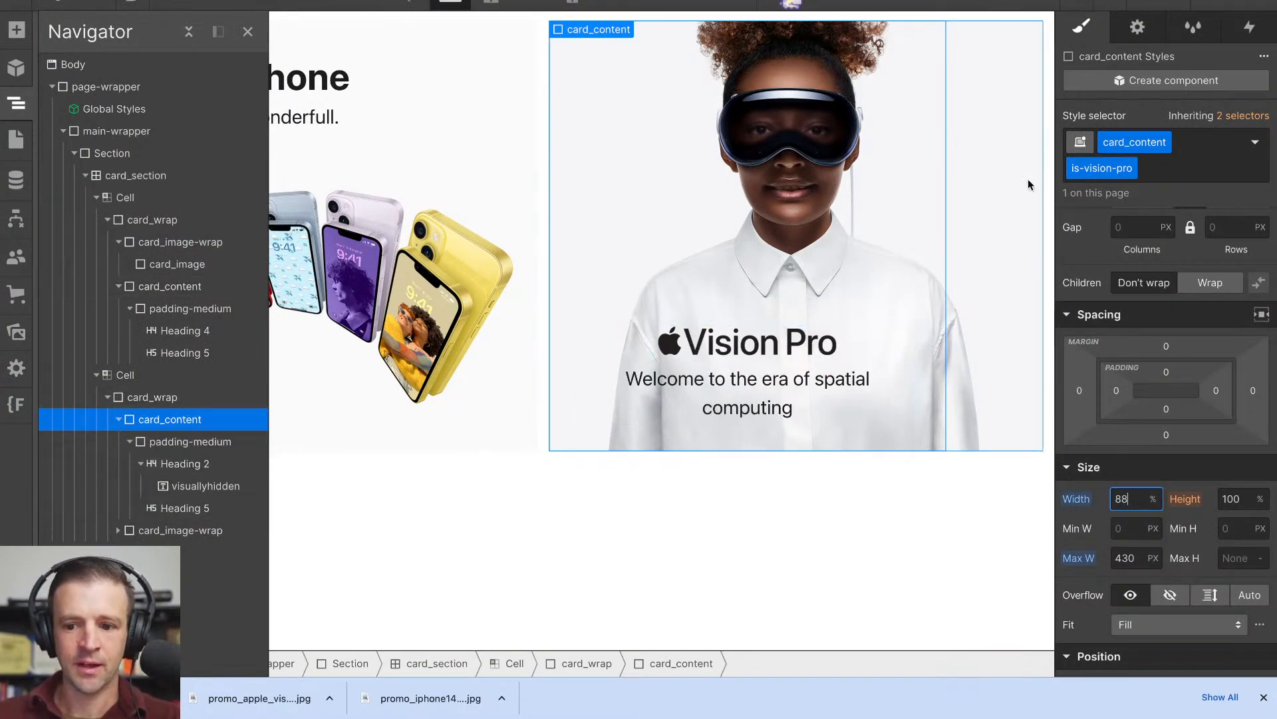
- Centre the card_content block horizontally with automatic left and right margins
scroll(1168, 319, "up", 3)
scroll(1164, 329, "down", 2)
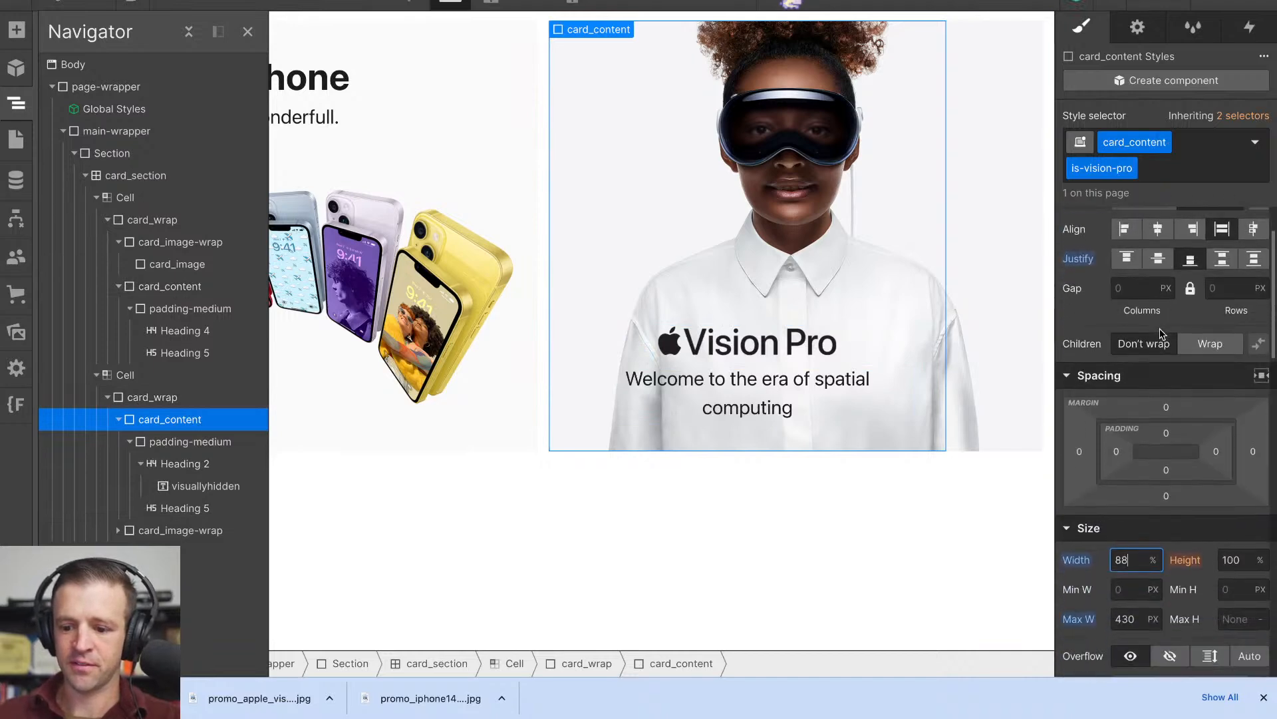
left_click(1255, 378)
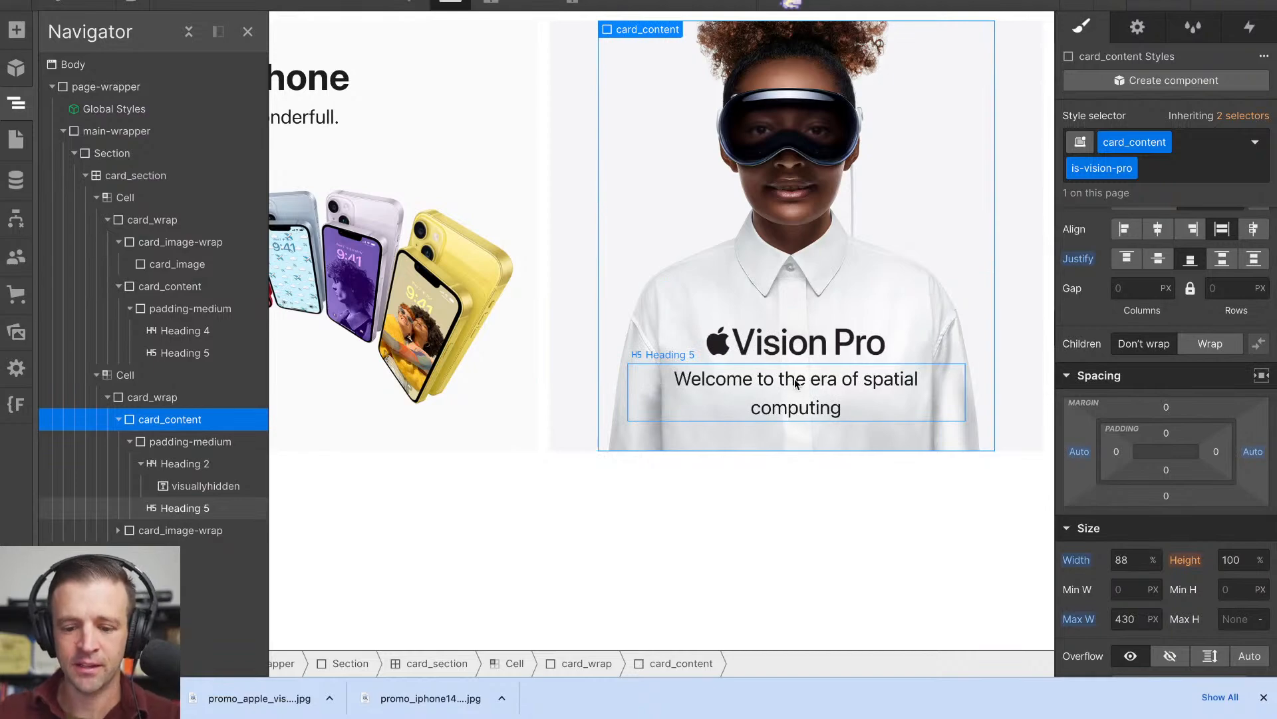
- Switch back to the Apple homepage and inspect which elements the h5 subhead's width rule applies to
left_click(300, 0)
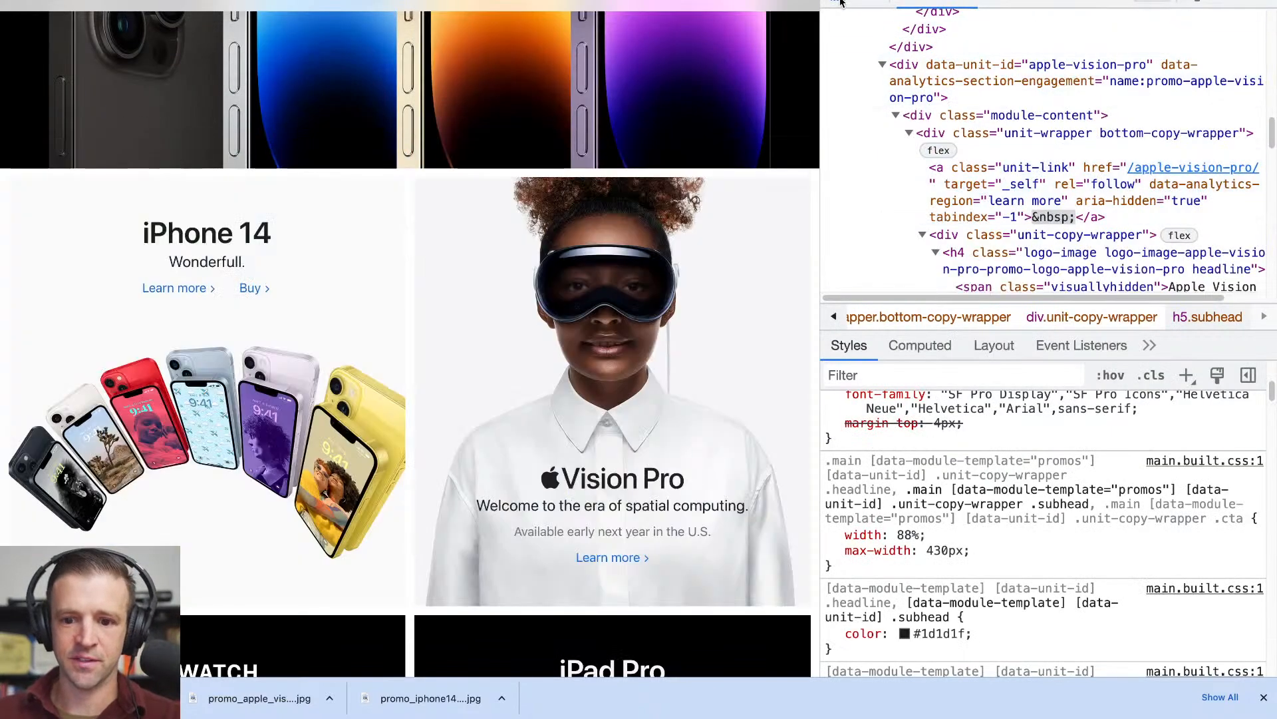
left_click(840, 3)
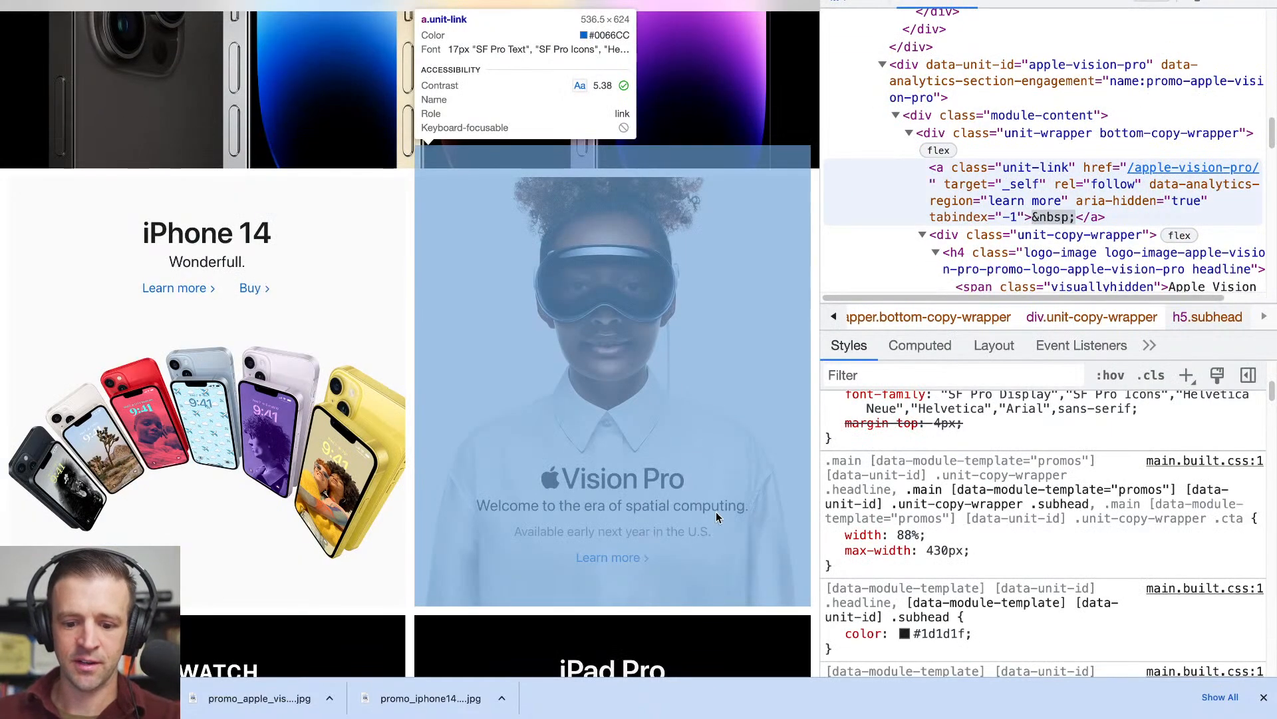
left_click(716, 511)
scroll(1012, 206, "down", 3)
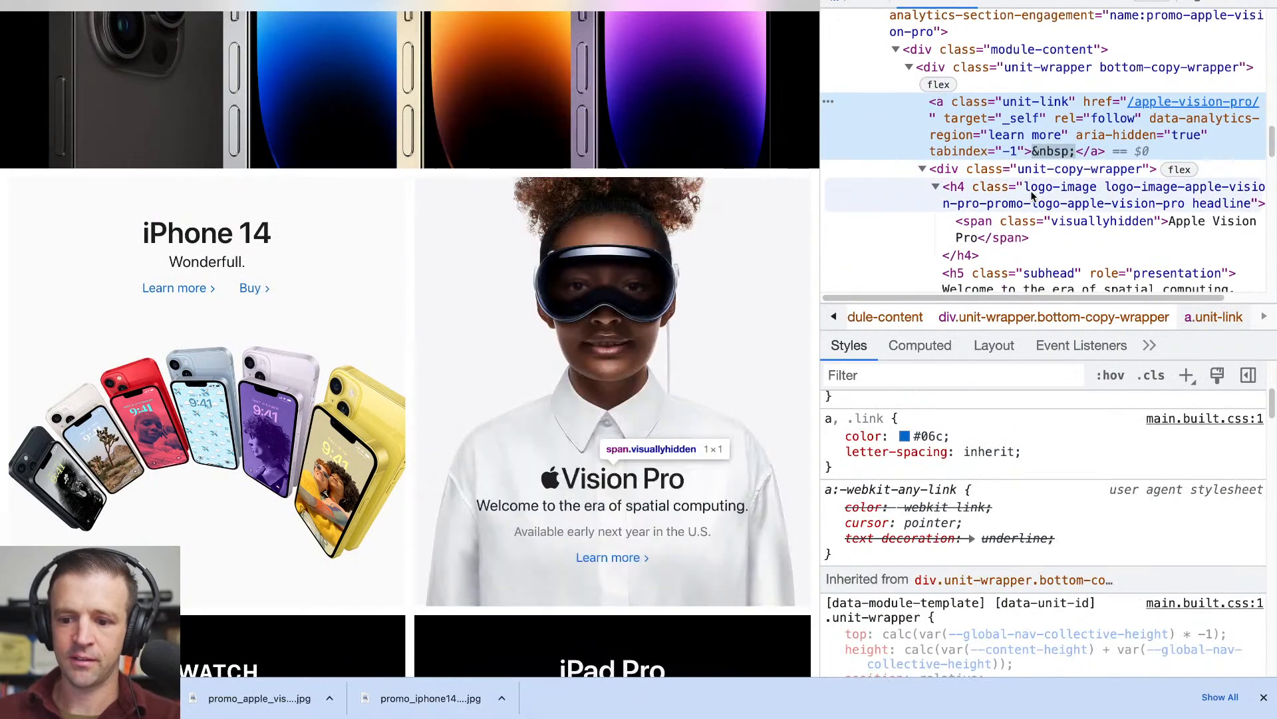
left_click(1040, 230)
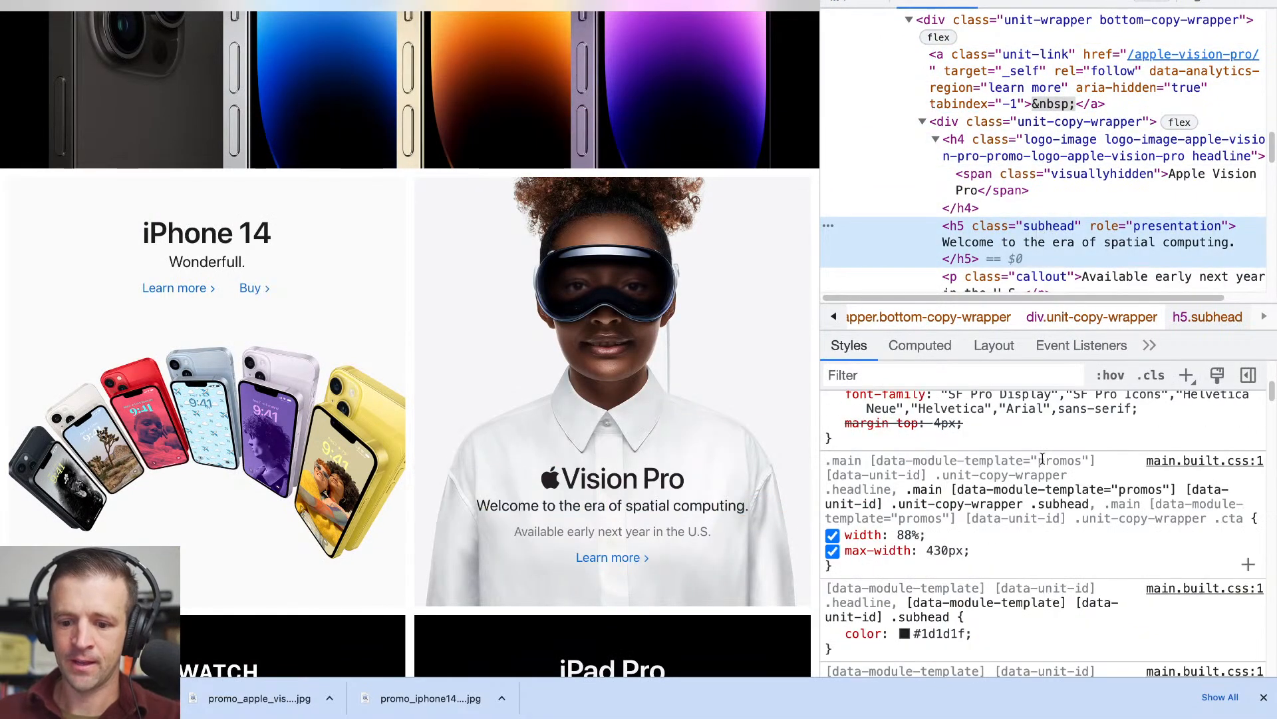
- Examine the typography rules that style the Vision Pro h5 subhead on the Apple homepage
scroll(1041, 459, "up", 3)
scroll(1042, 457, "up", 2)
scroll(1042, 458, "down", 1)
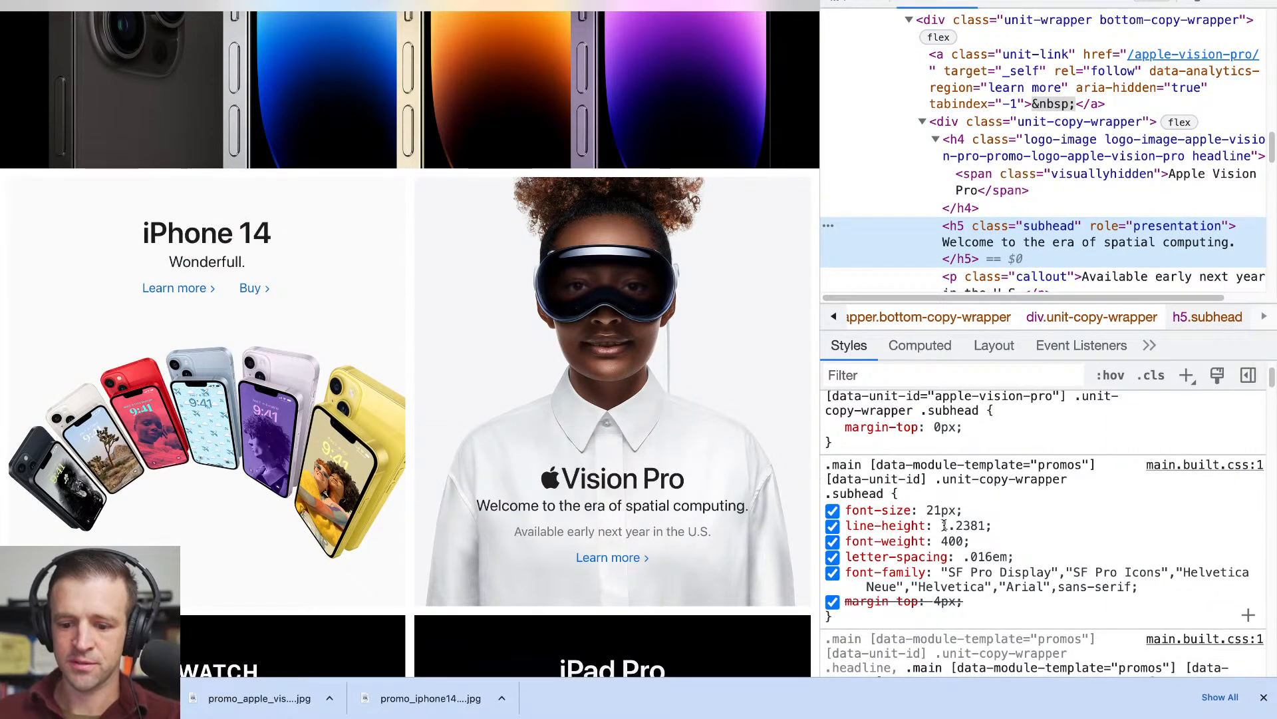
scroll(961, 528, "down", 1)
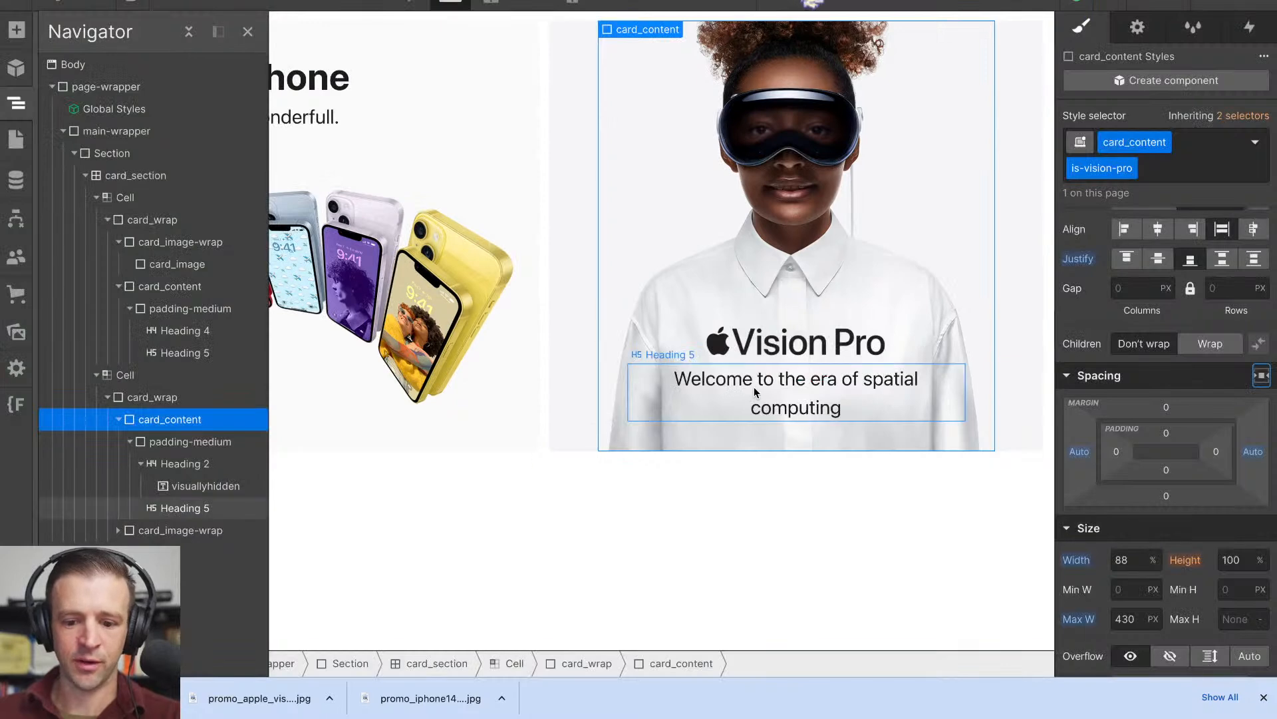
- In Webflow, give the All H5 Headings style a letter spacing of 0.016 em and a line height of 1.2
left_click(752, 386)
scroll(1155, 529, "down", 3)
scroll(1154, 528, "up", 4)
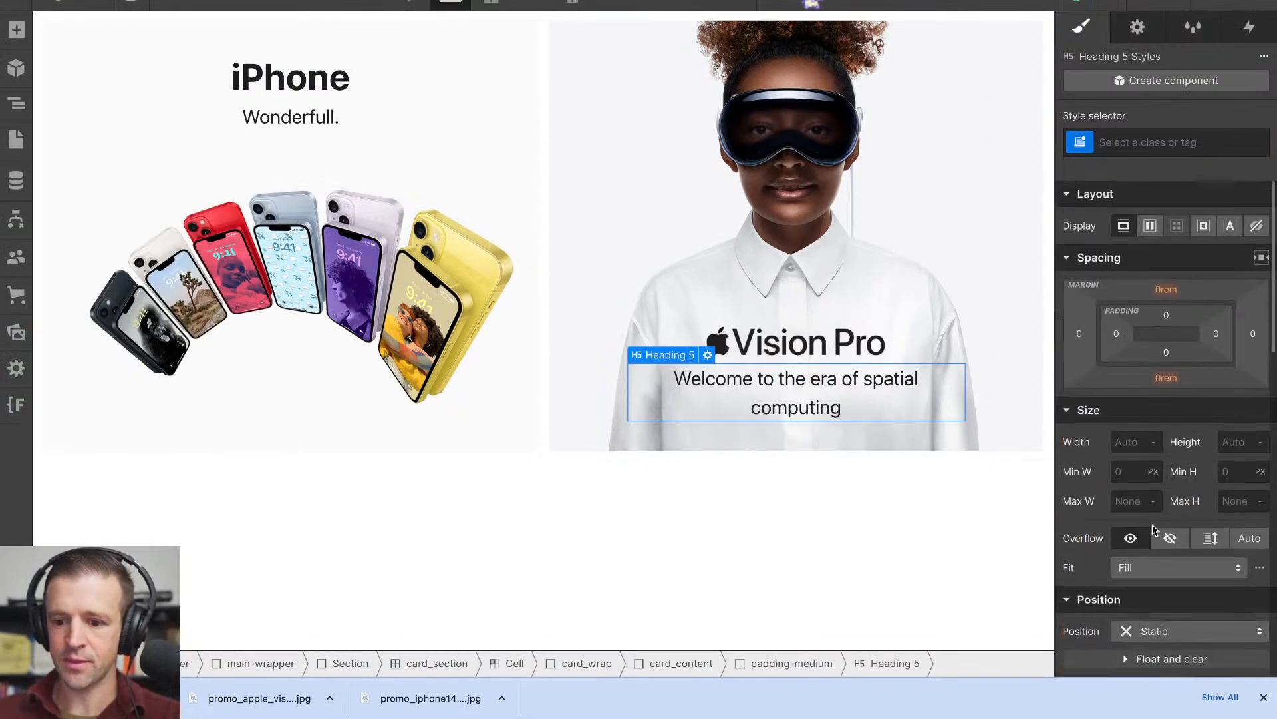
left_click(1135, 150)
left_click(1118, 248)
scroll(1142, 372, "down", 5)
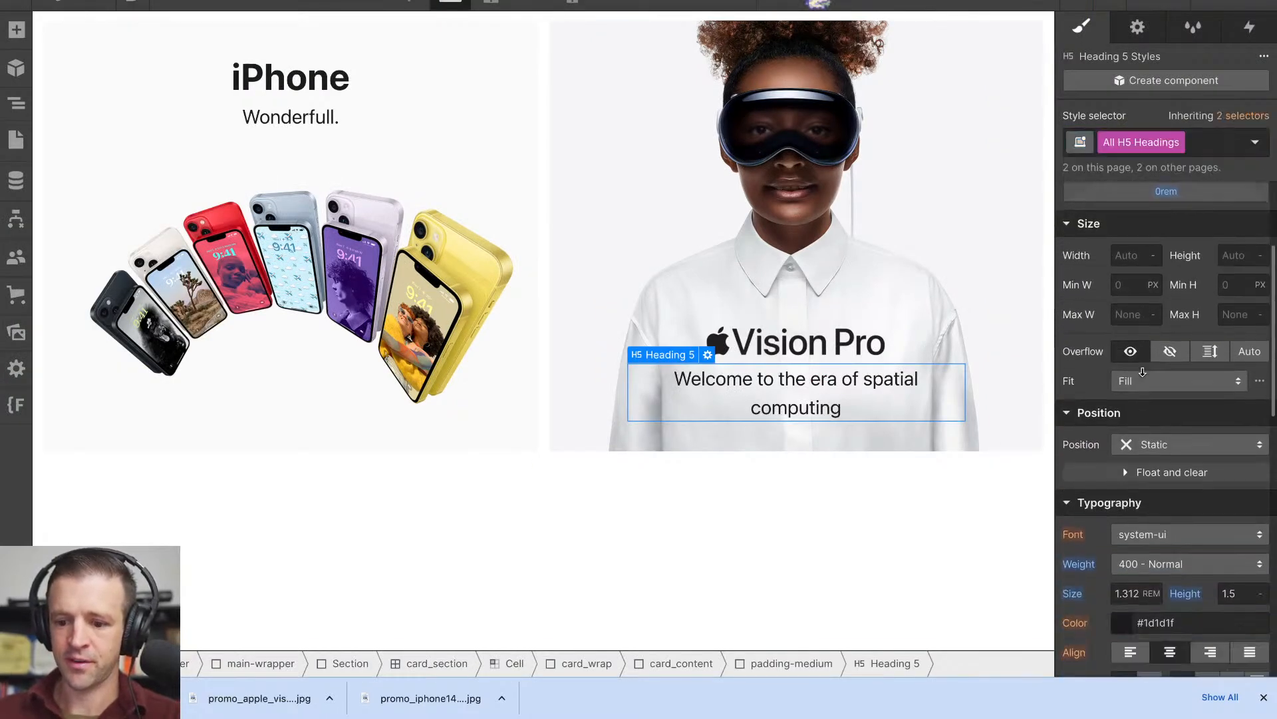
scroll(1142, 372, "down", 1)
left_click(1131, 543)
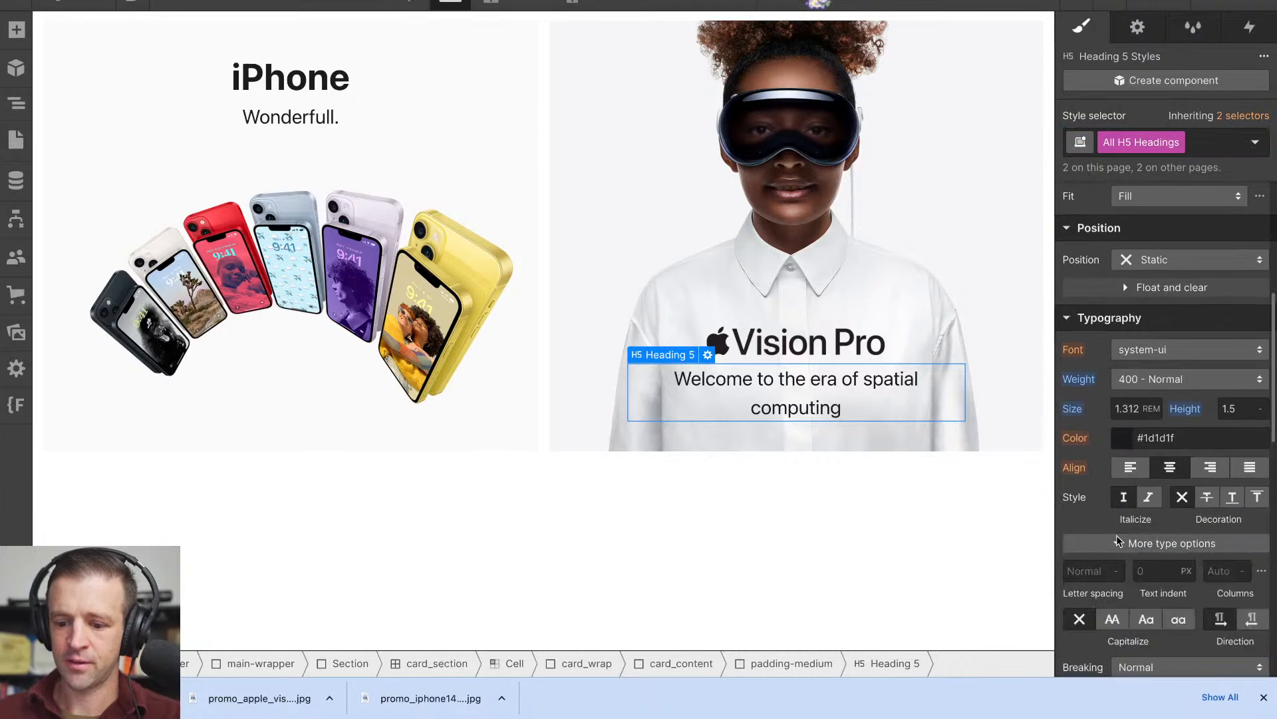
left_click(1097, 576)
type(".016em")
key("Return")
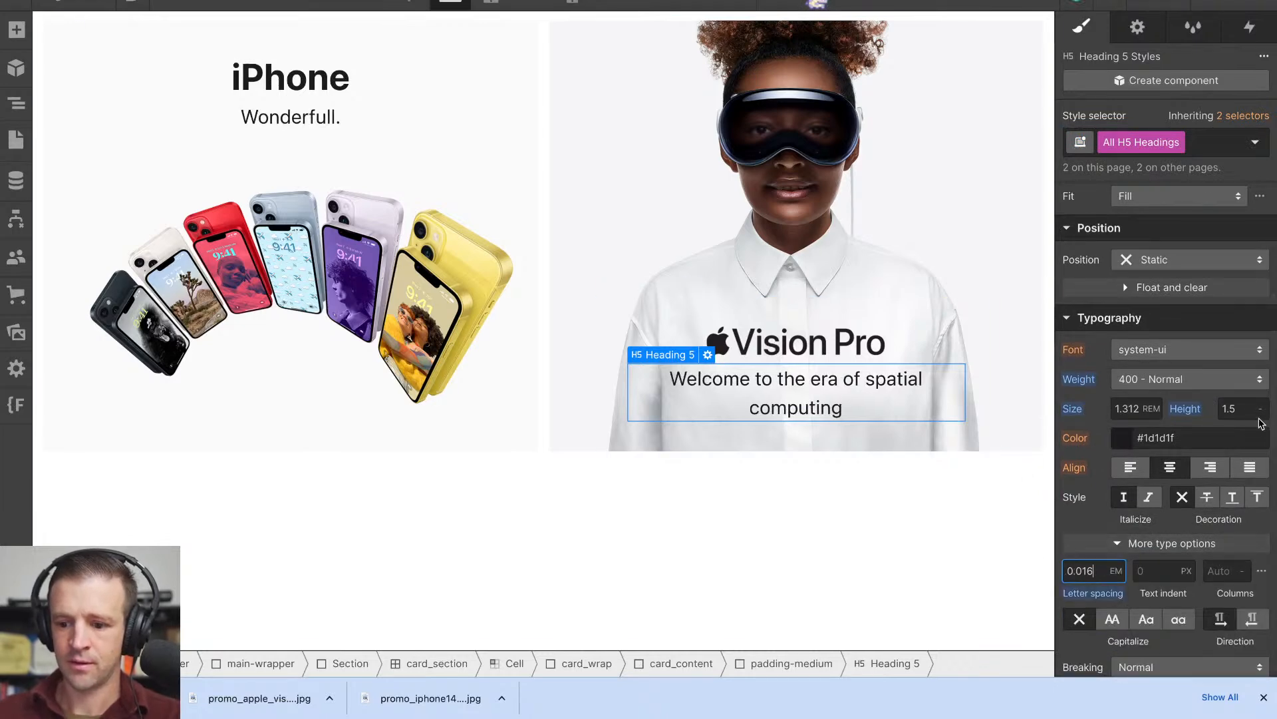
type("1.2")
key("Return")
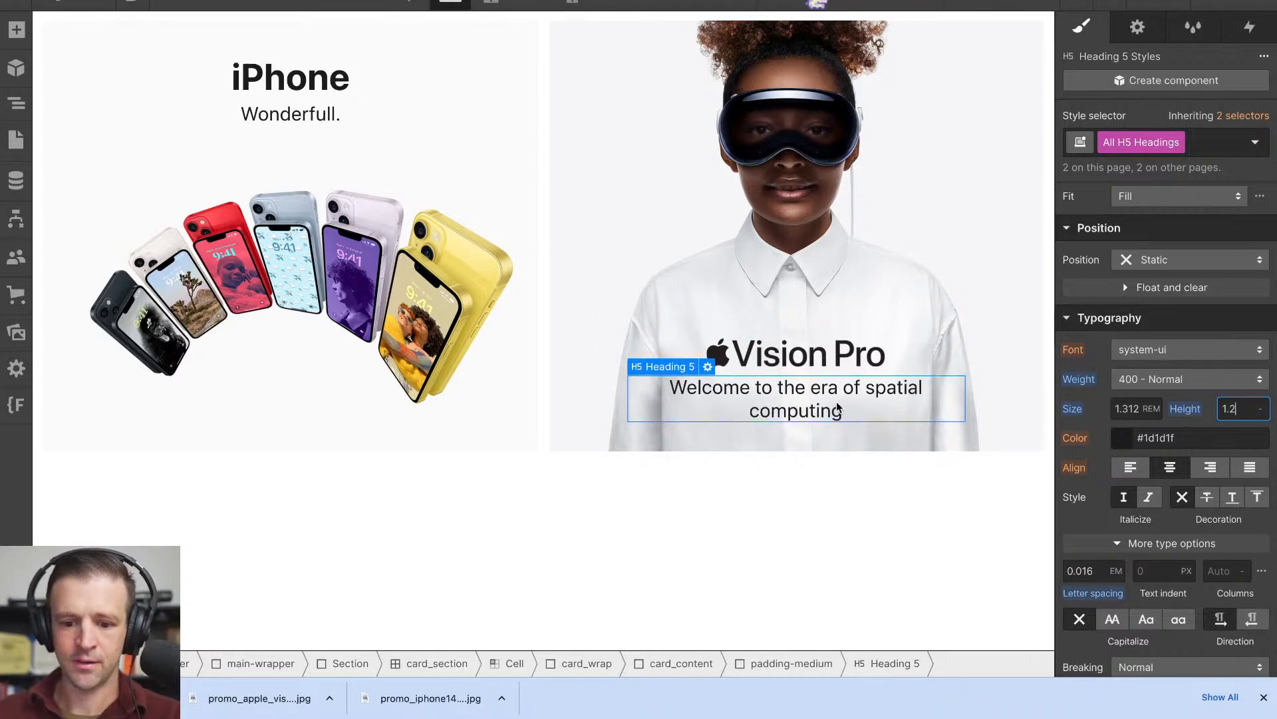
- Return to the Apple homepage and examine the h5 subhead's font size, line height, margins and inherited rules
left_click(817, 2)
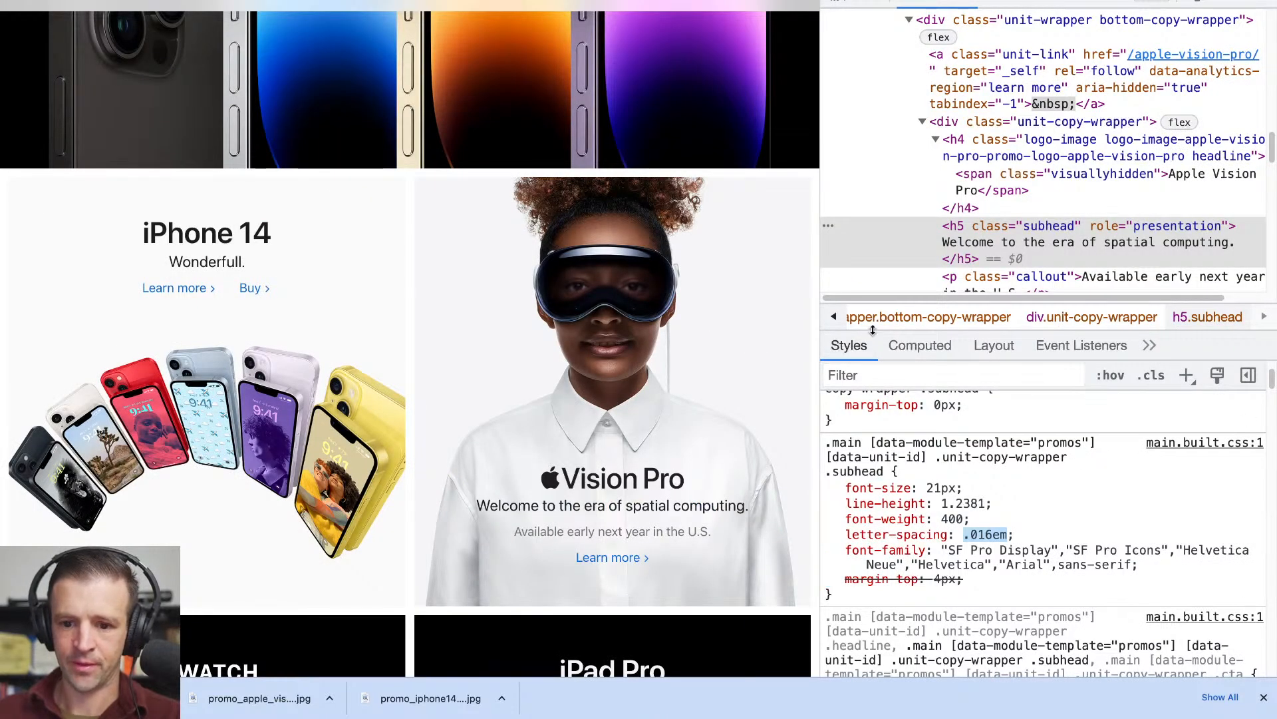
scroll(939, 503, "down", 1)
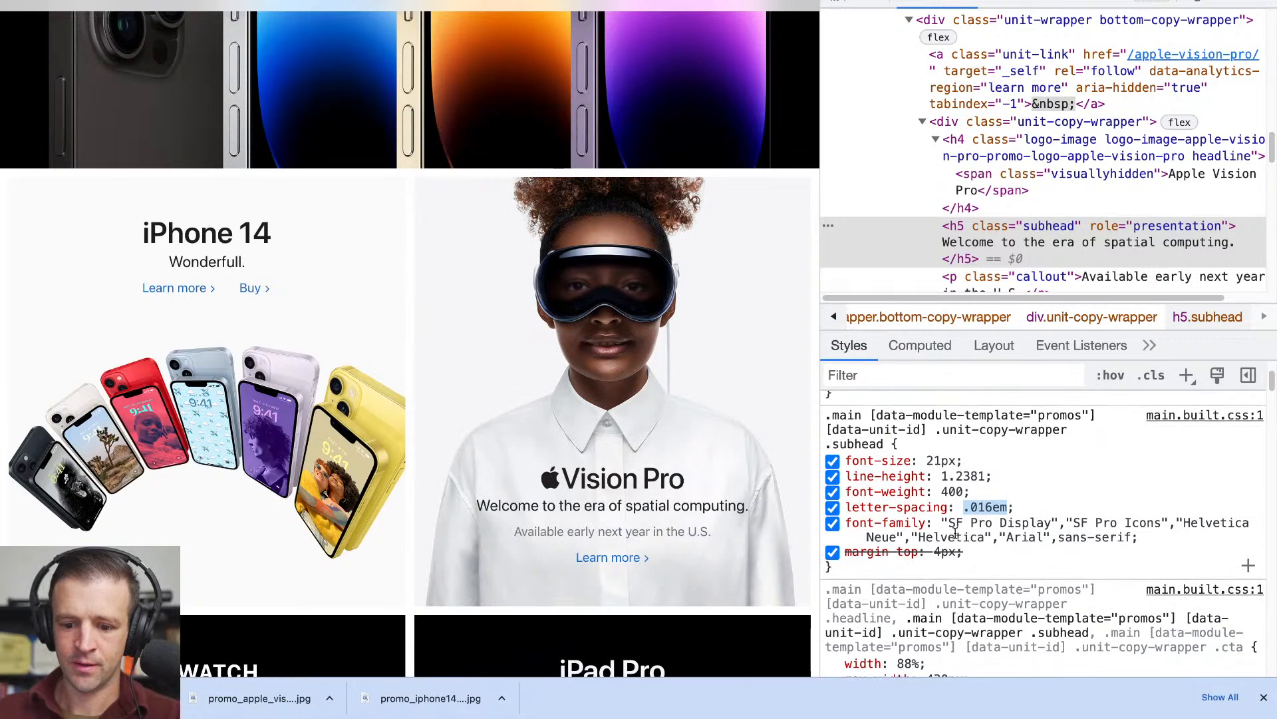
scroll(956, 532, "up", 3)
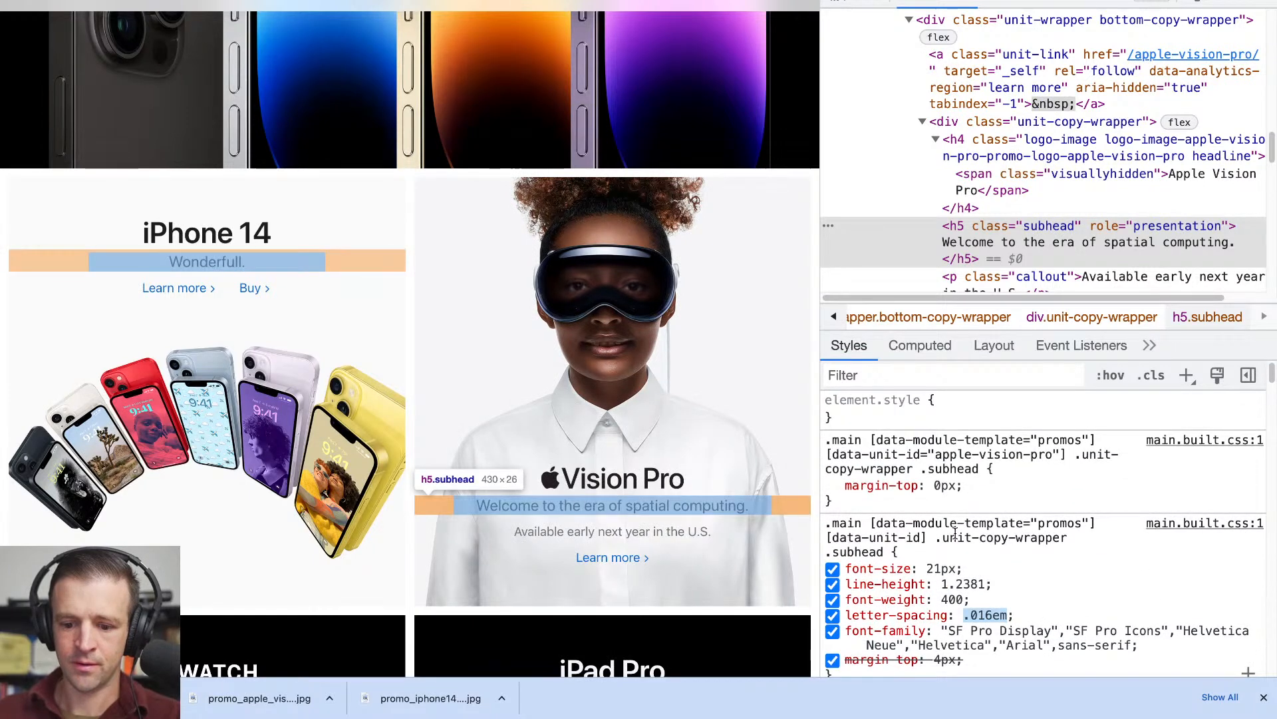
scroll(957, 533, "down", 5)
scroll(956, 537, "down", 6)
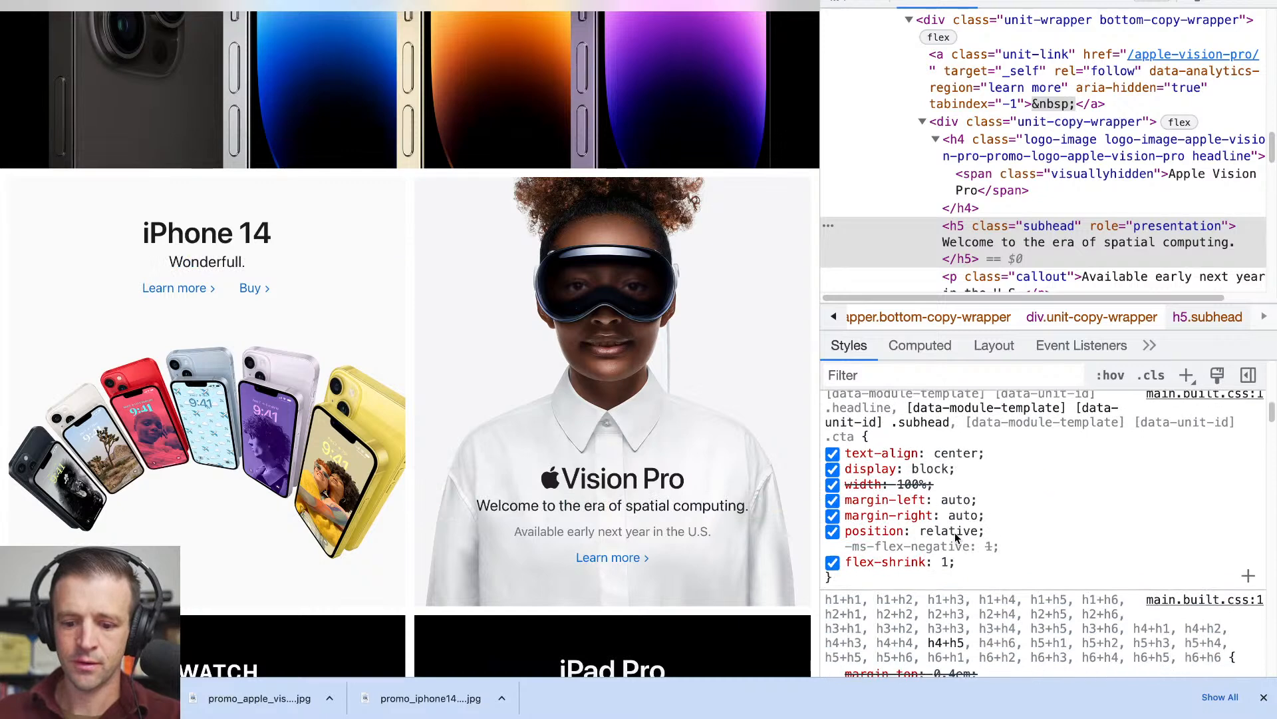
scroll(956, 536, "down", 5)
scroll(956, 536, "up", 5)
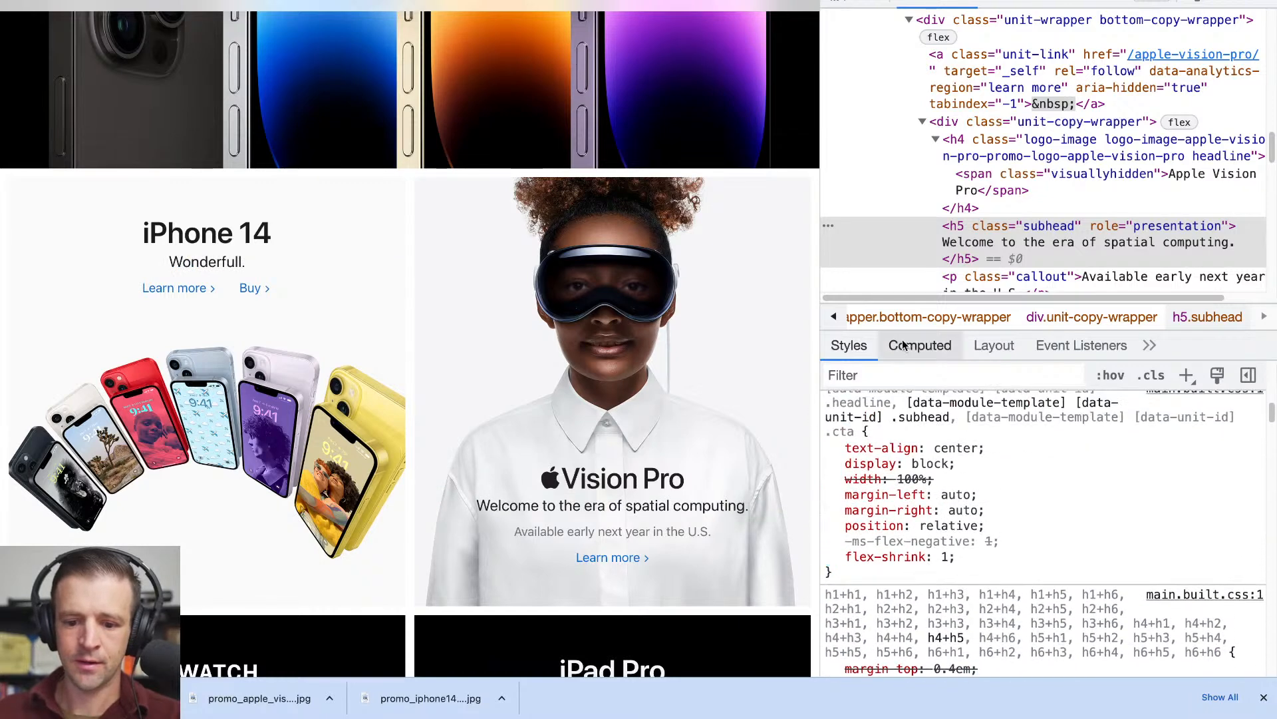
scroll(872, 521, "up", 5)
scroll(872, 520, "up", 2)
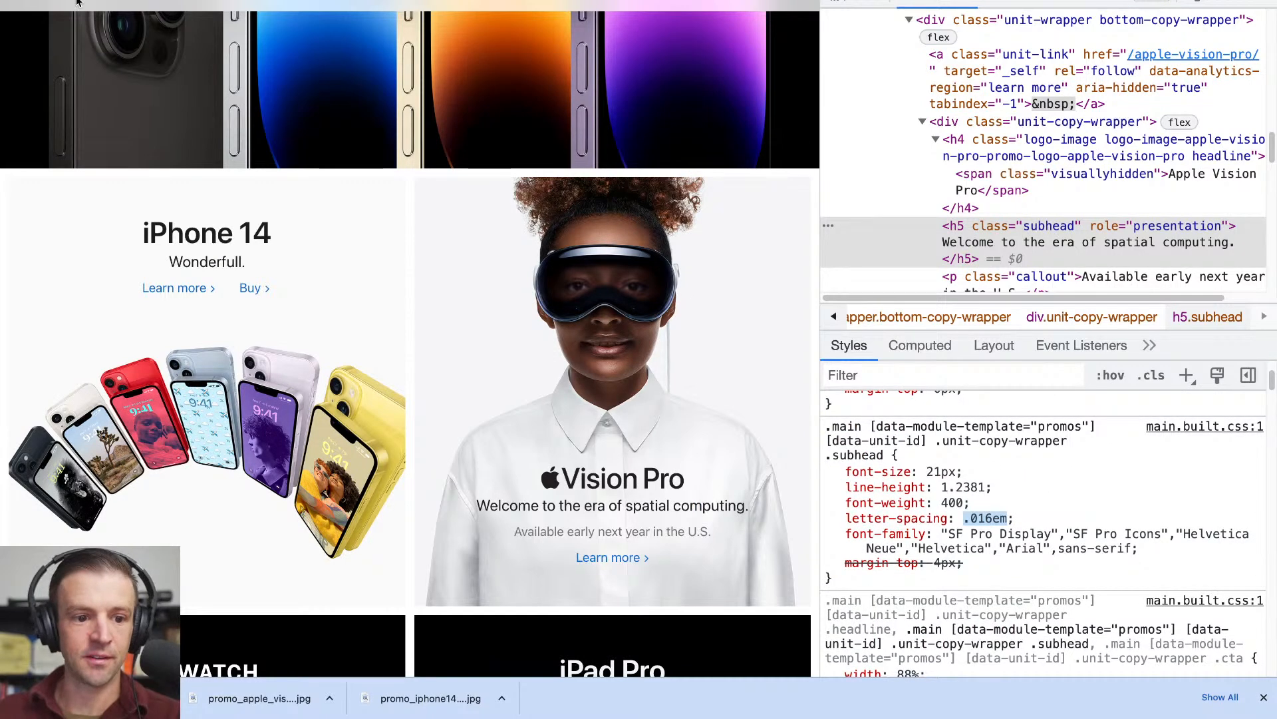
- Back in Webflow, try several font sizes for the All H5 Headings style, ending at 1.2 rem
left_click(76, 2)
left_click(1135, 408)
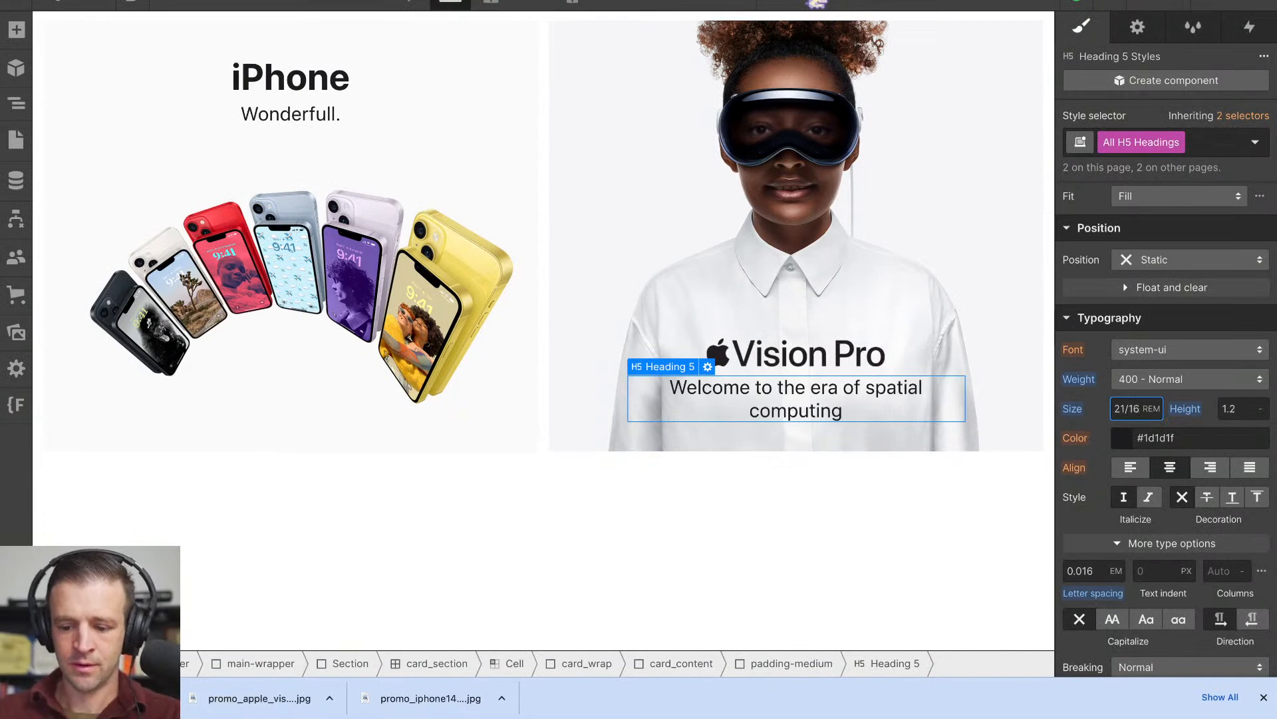
type("1.5")
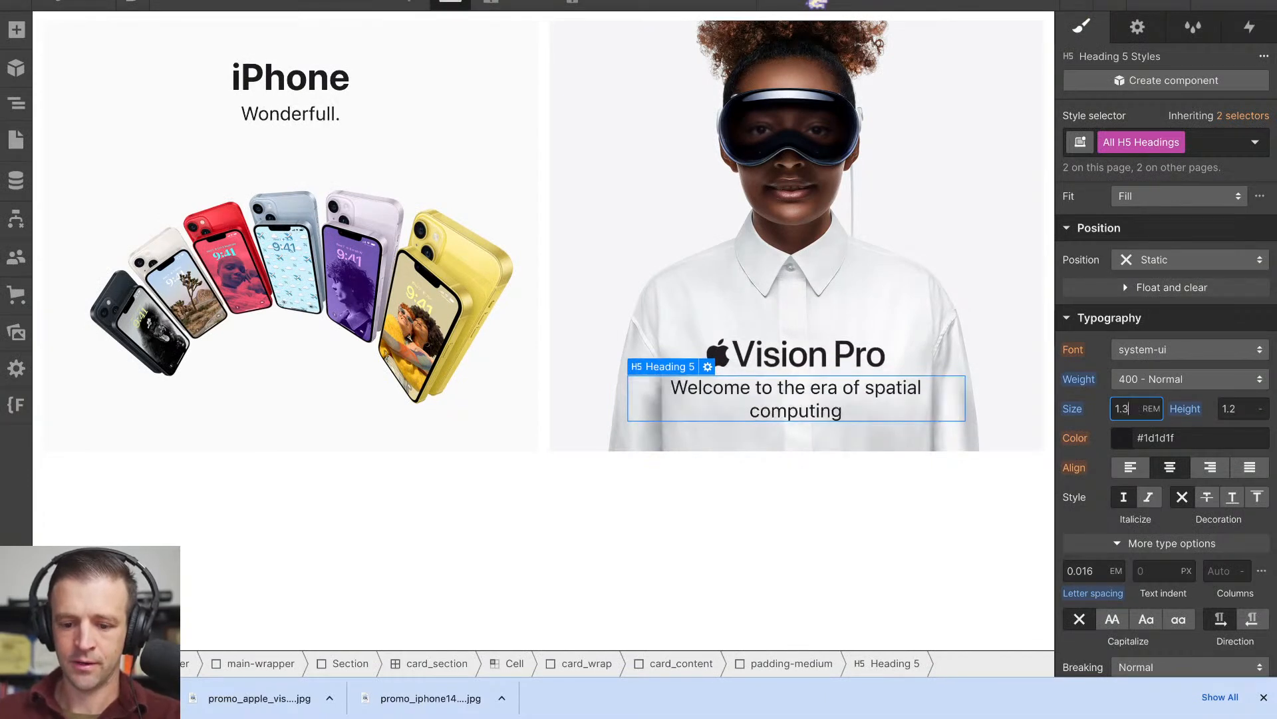
key("Up")
key("Up")
key("Up")
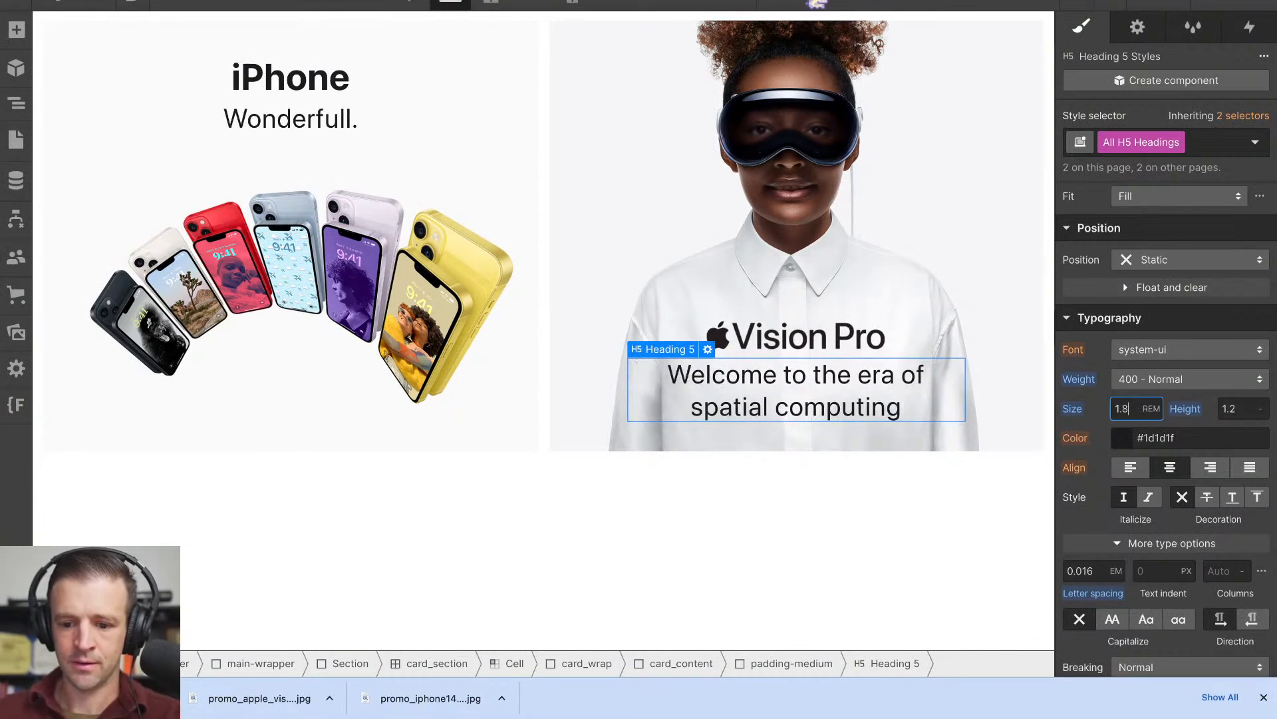
key("Down")
key("Down")
key("Down")
key("Down")
key("Down")
key("Down")
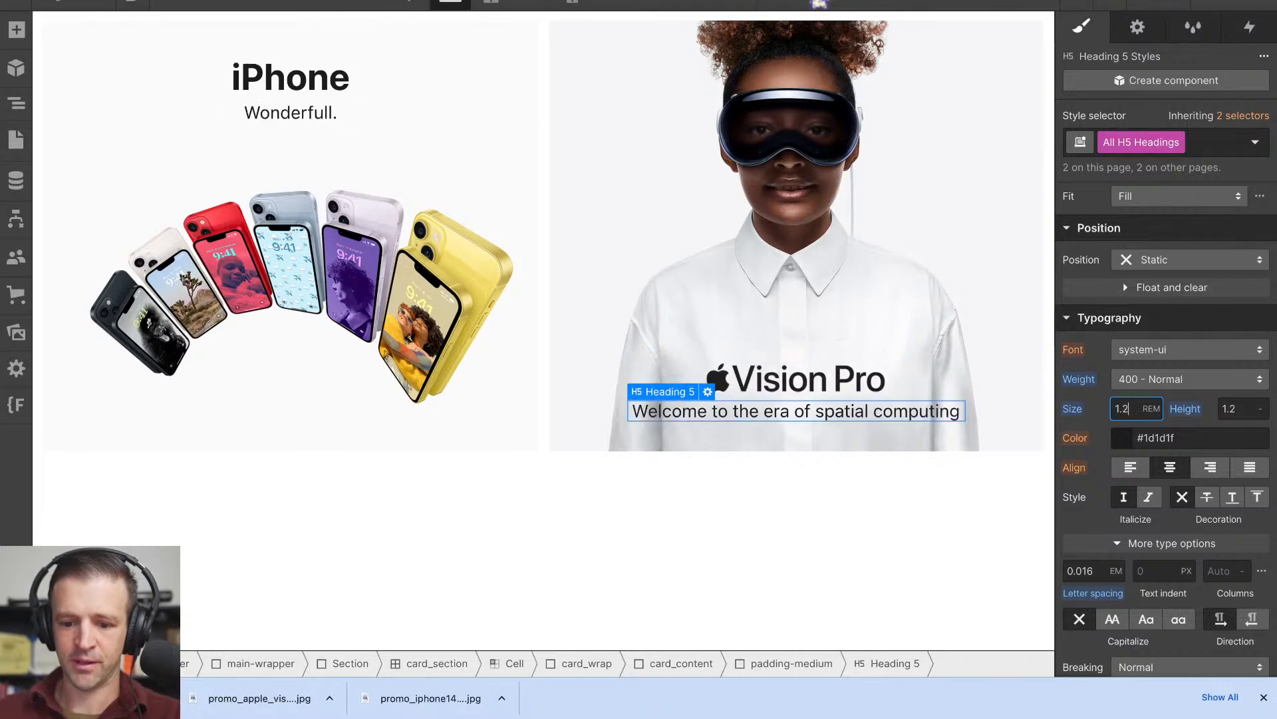
- Preview the promo tiles while narrowing the canvas to the Tablet breakpoint, and return to editing
left_click(170, 6)
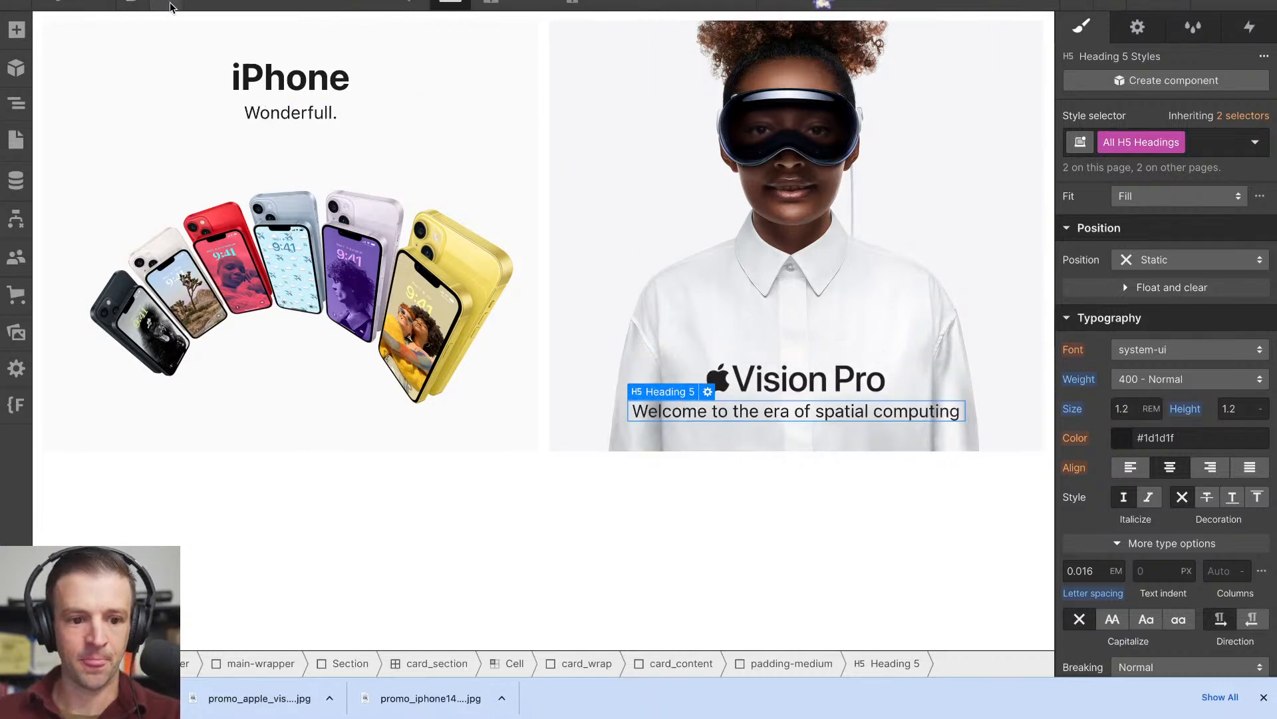
left_click_drag(1274, 385, 1032, 396)
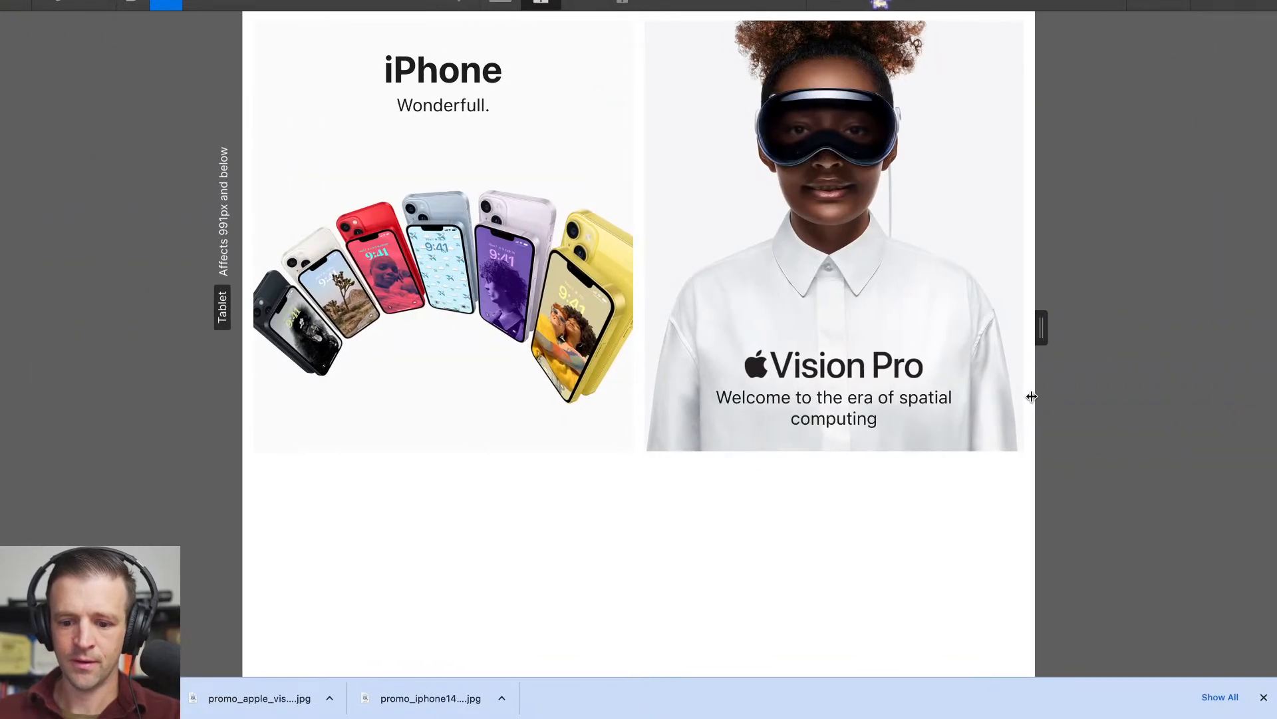
left_click(173, 6)
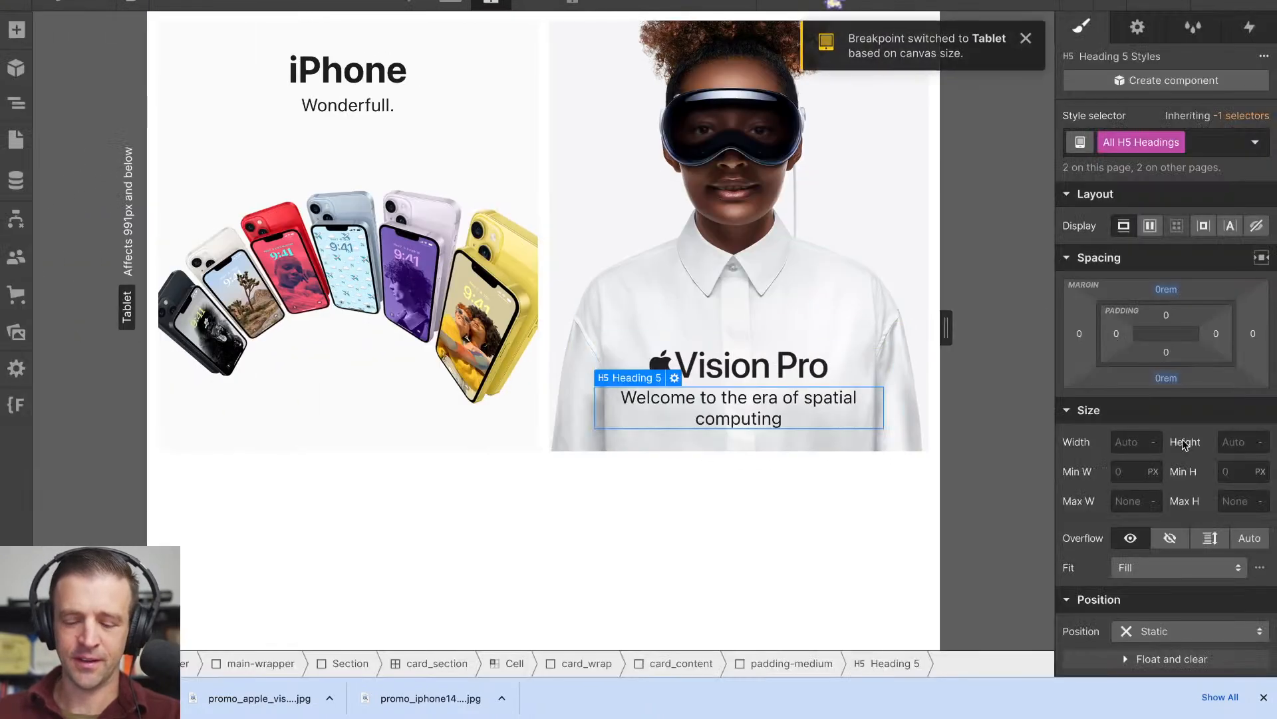
- Set the Vision Pro tile's card_content maximum width to 420 px at the Desktop breakpoint
left_click(18, 106)
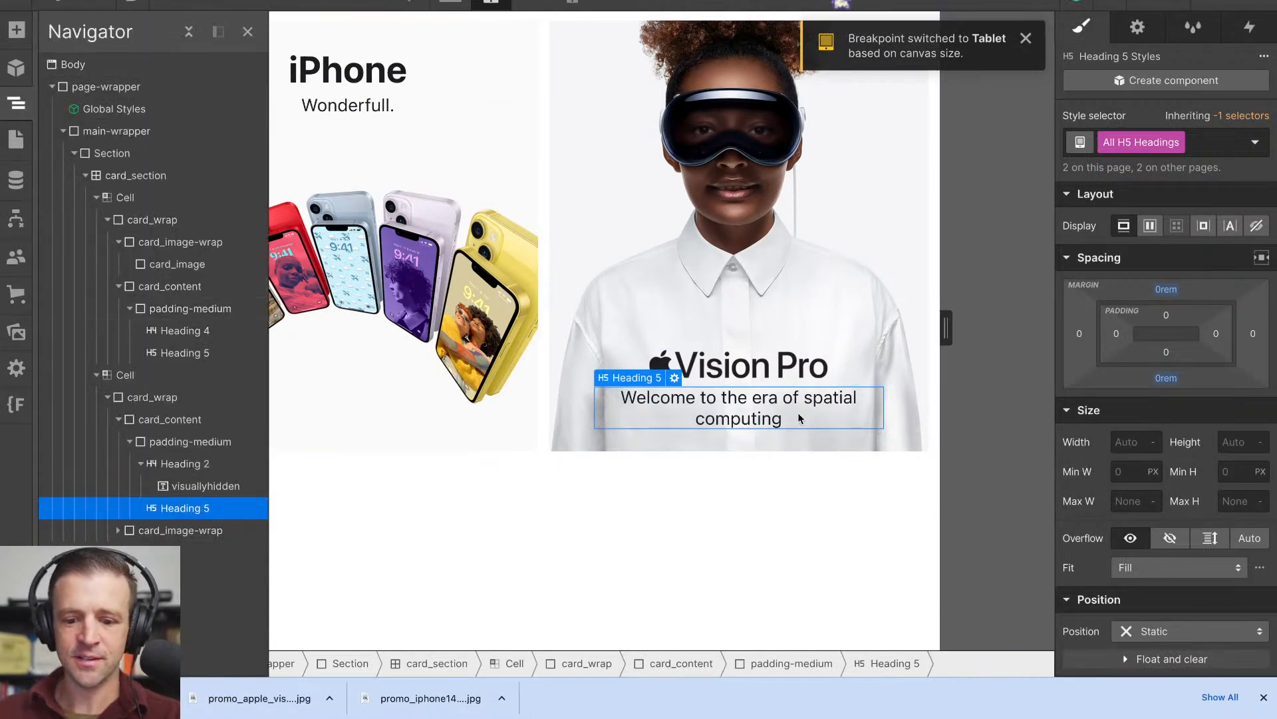
left_click(178, 420)
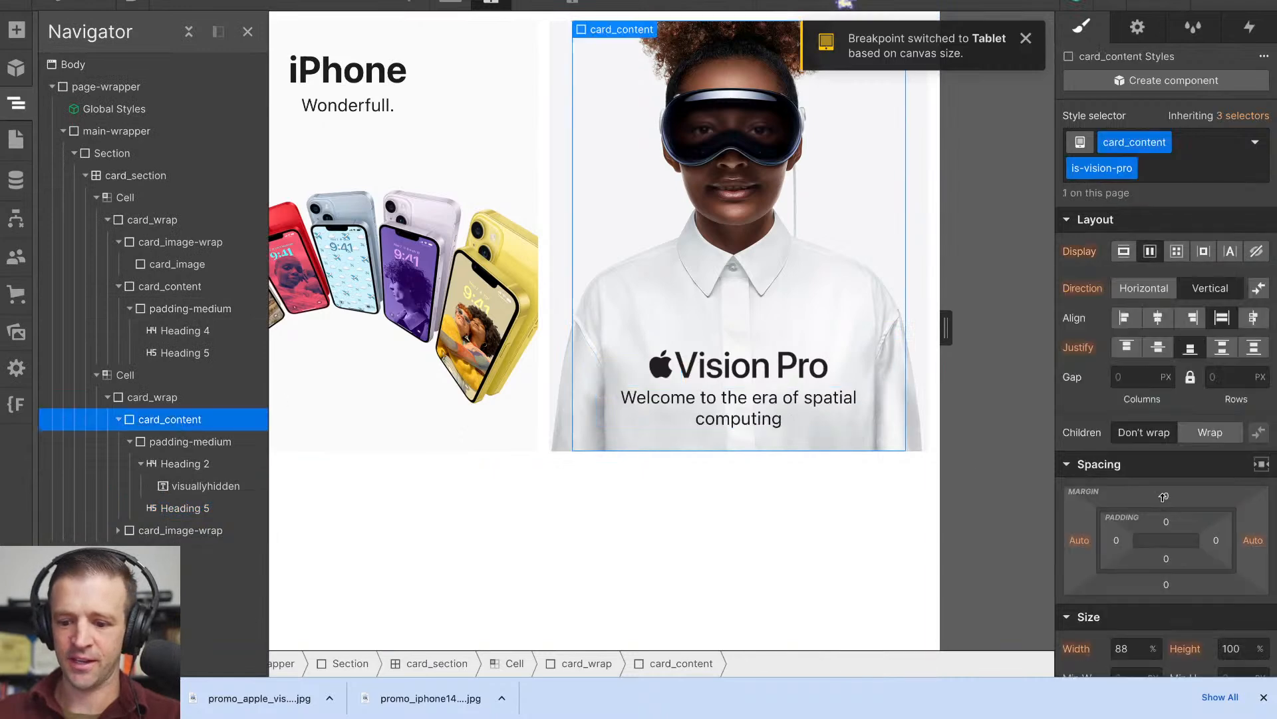
scroll(1179, 515, "down", 1)
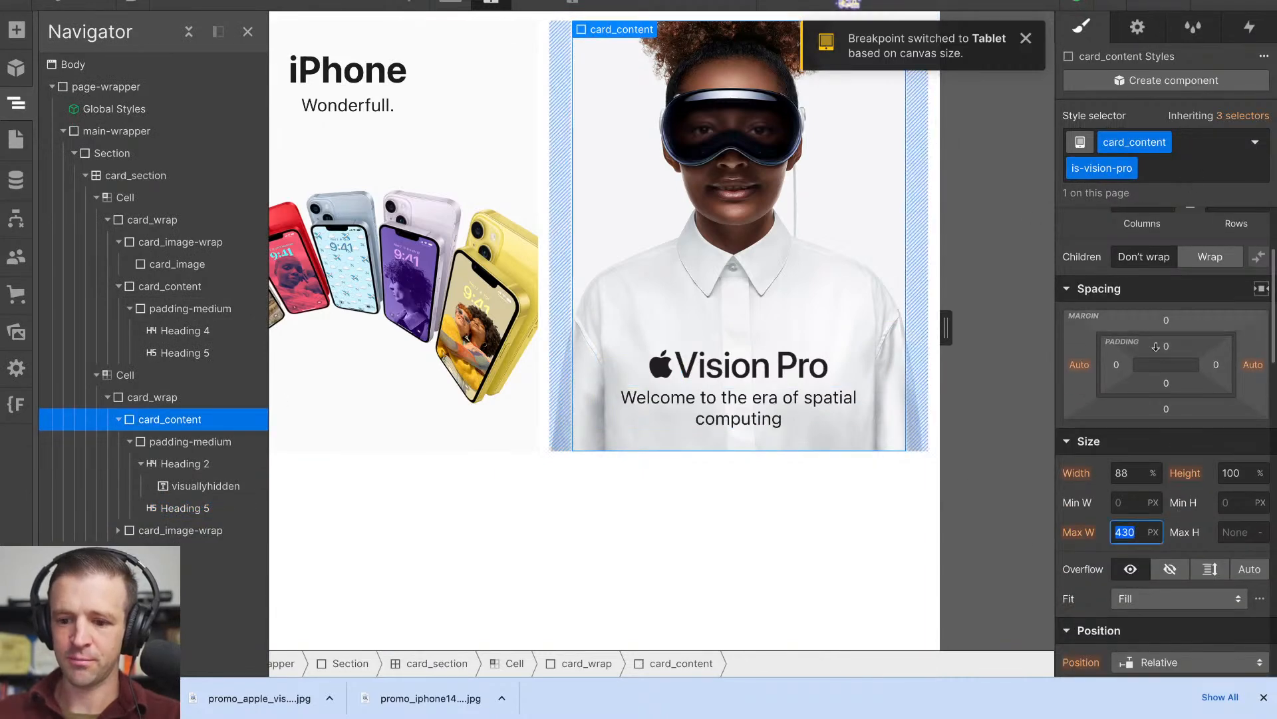
left_click(468, 8)
type("410")
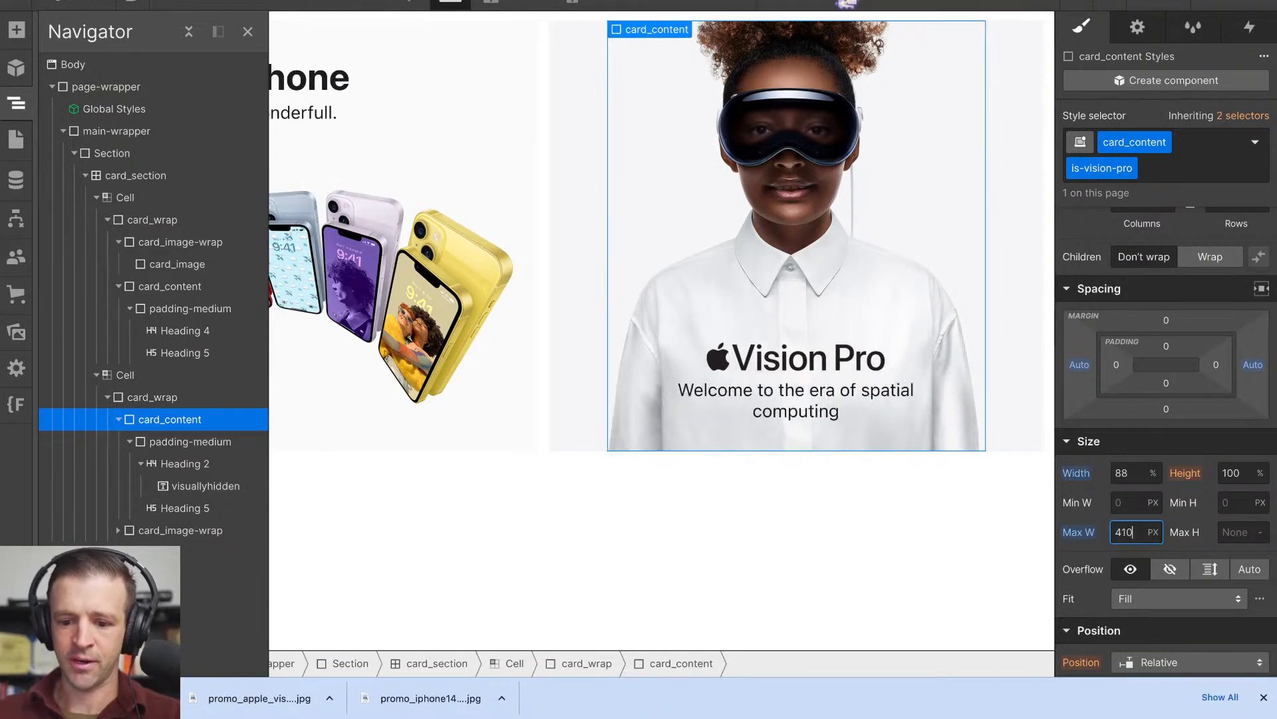
key("Up")
key("Up")
key("Up")
key("Up")
key("Up")
key("Up")
key("Up")
key("Up")
key("Up")
key("Up")
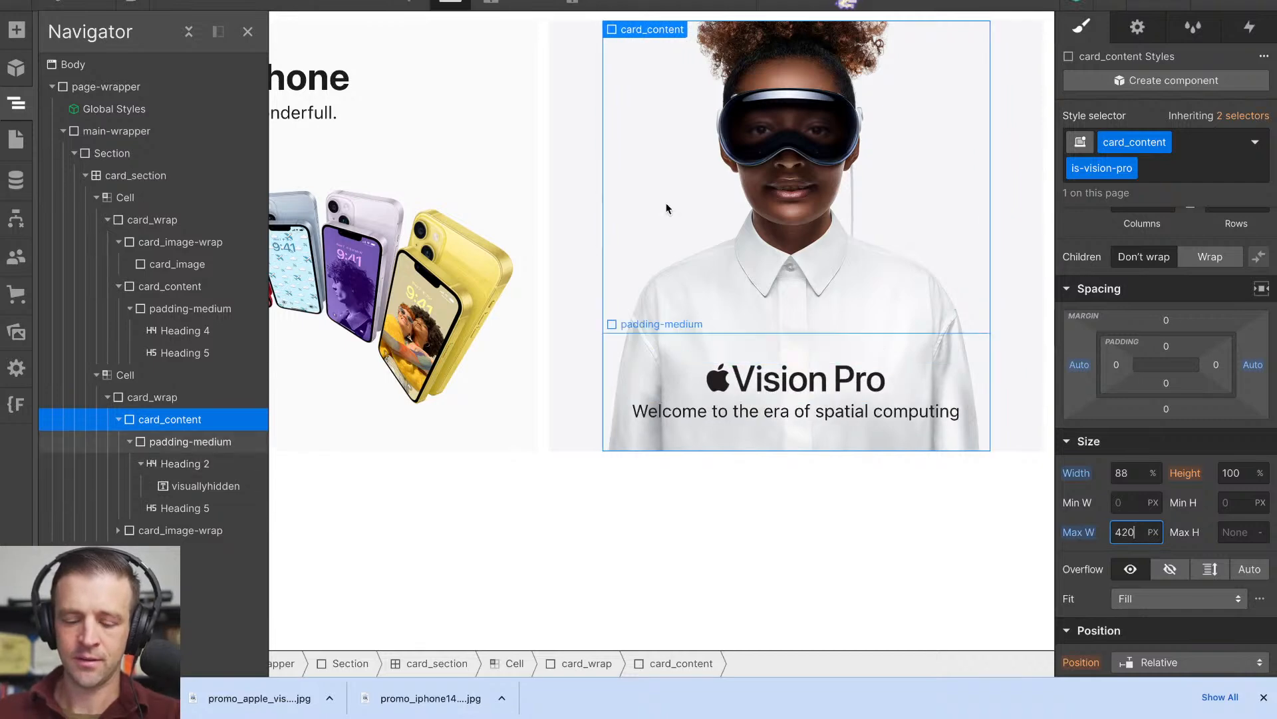
- Set the All H5 Headings font size to 21/16 rem using the Vision Pro subheading
left_click(201, 508)
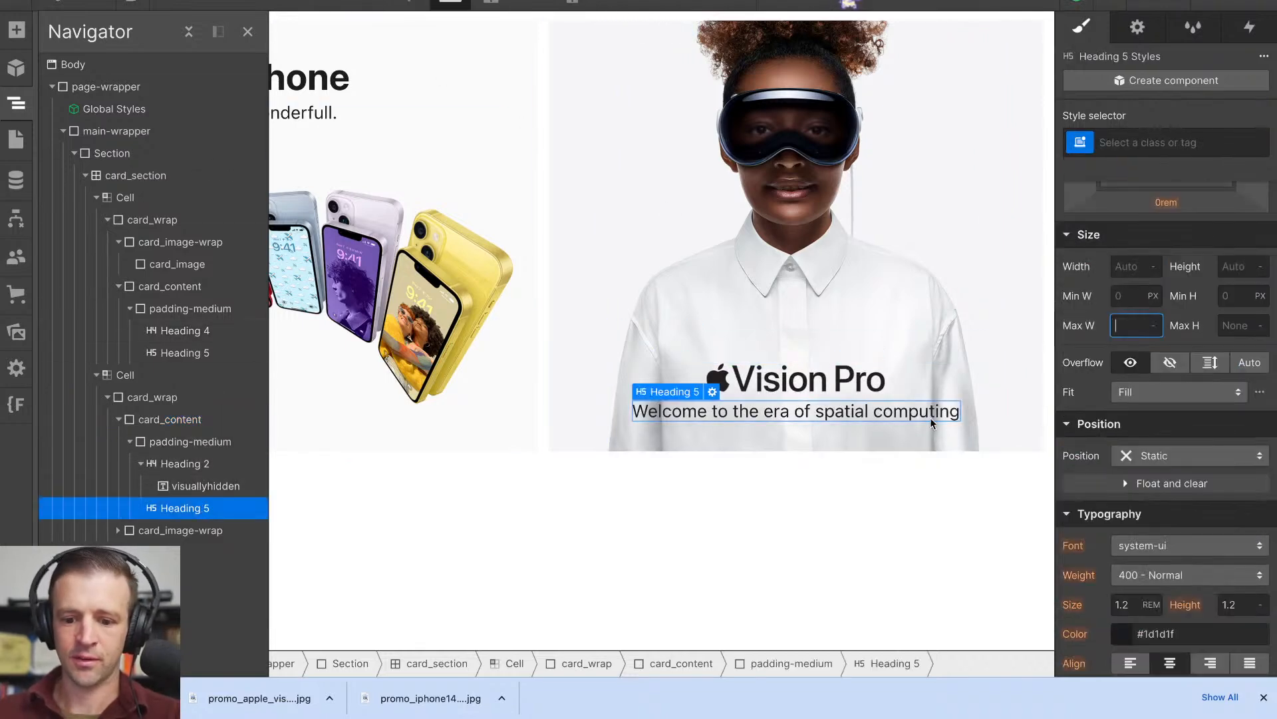
left_click(931, 411)
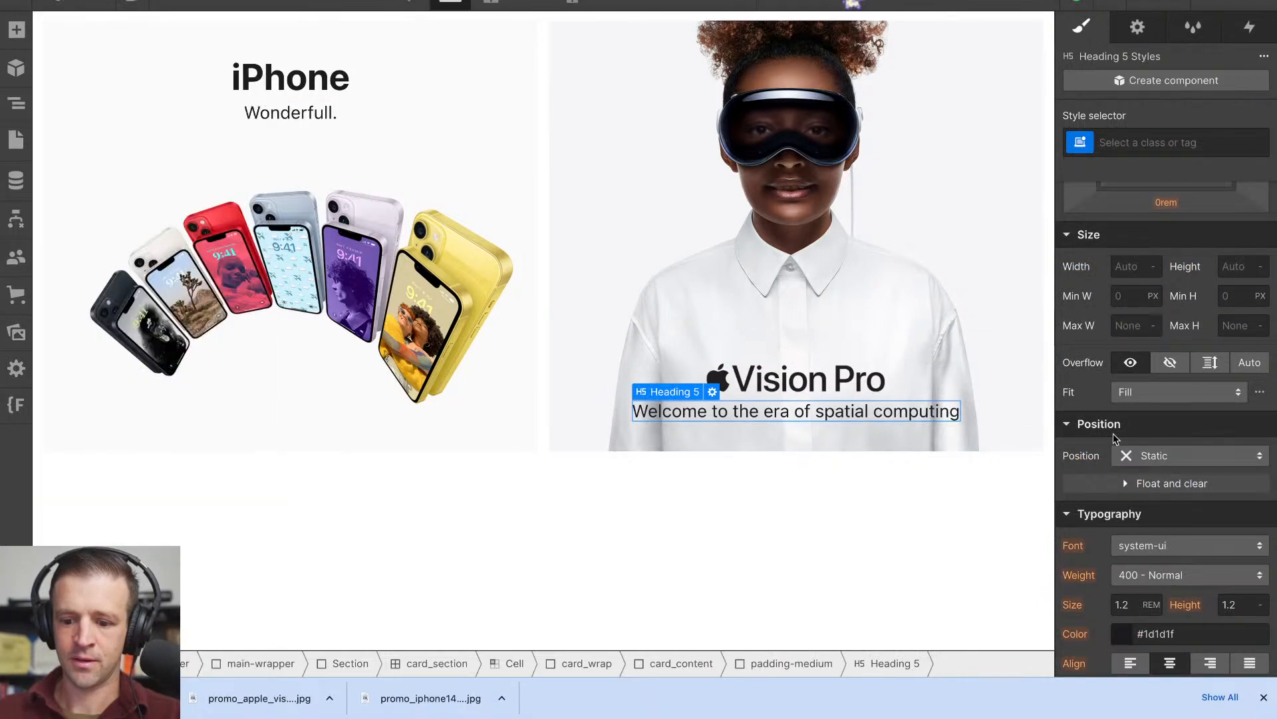
scroll(1143, 442, "down", 1)
left_click(1136, 142)
left_click(1131, 252)
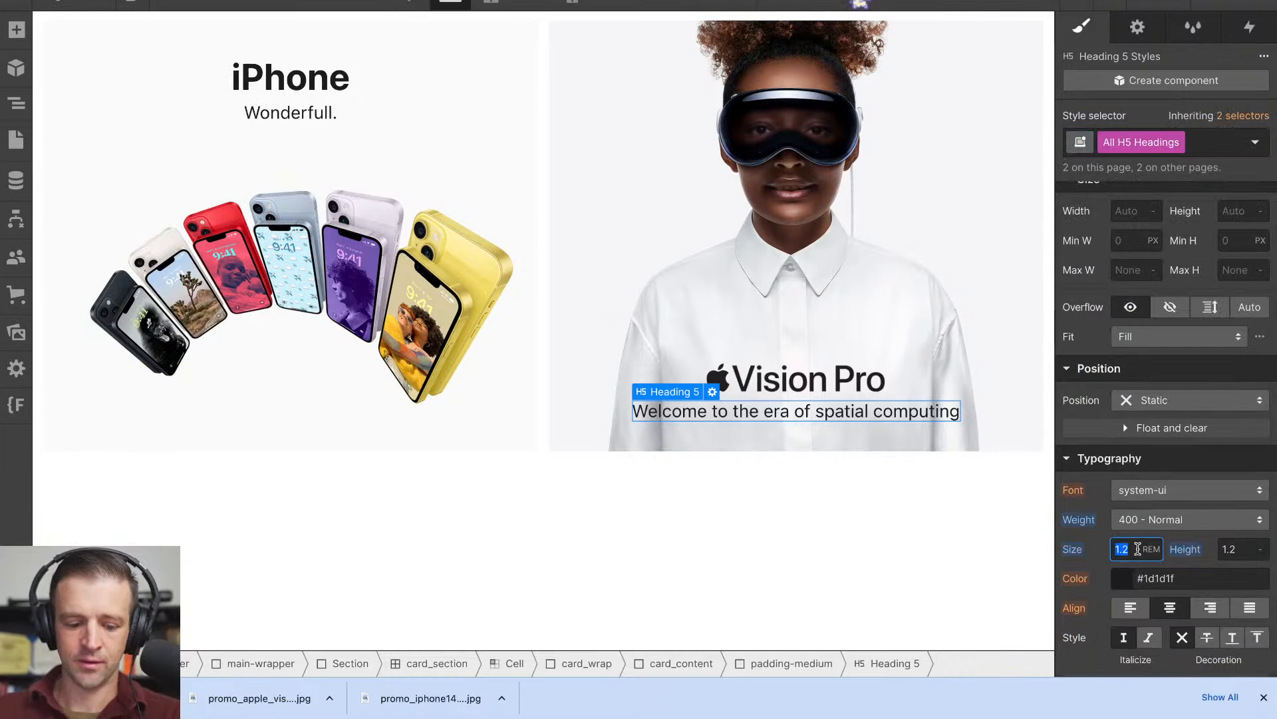
type("21/16")
key("Return")
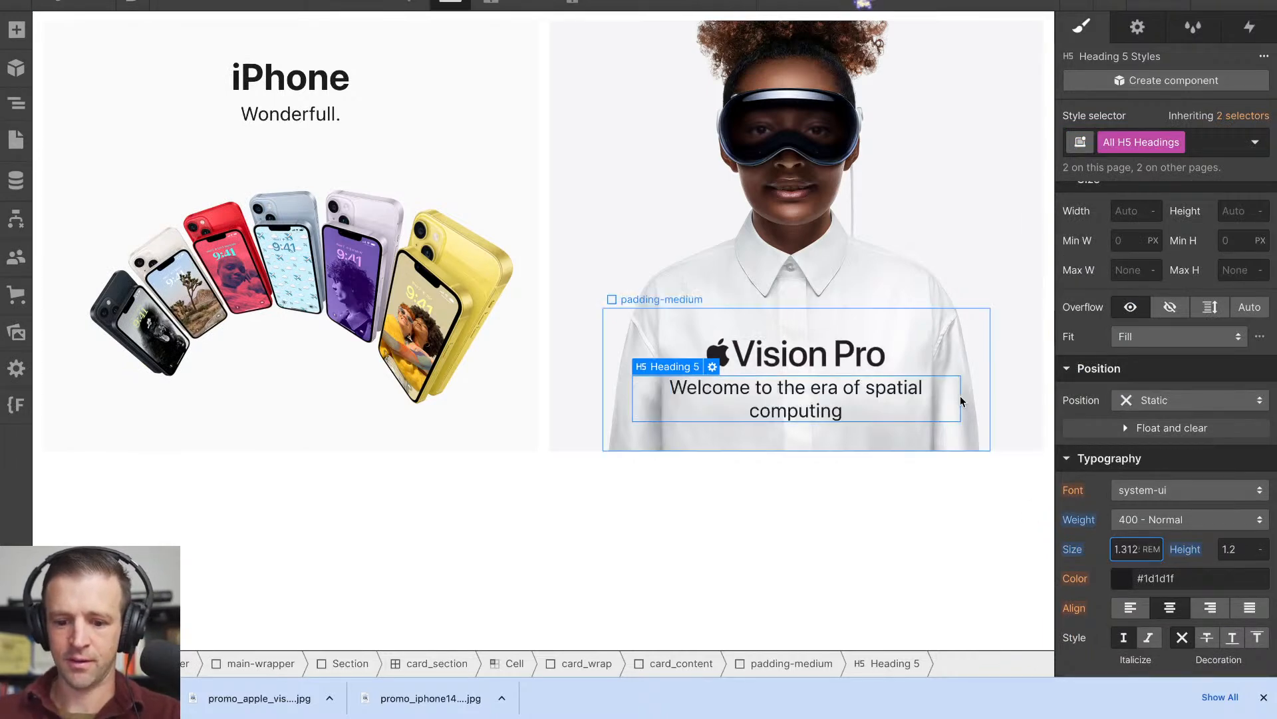
- Preview the tiles at different canvas widths to check how the Vision Pro subheading wraps, and return to editing
left_click(166, 3)
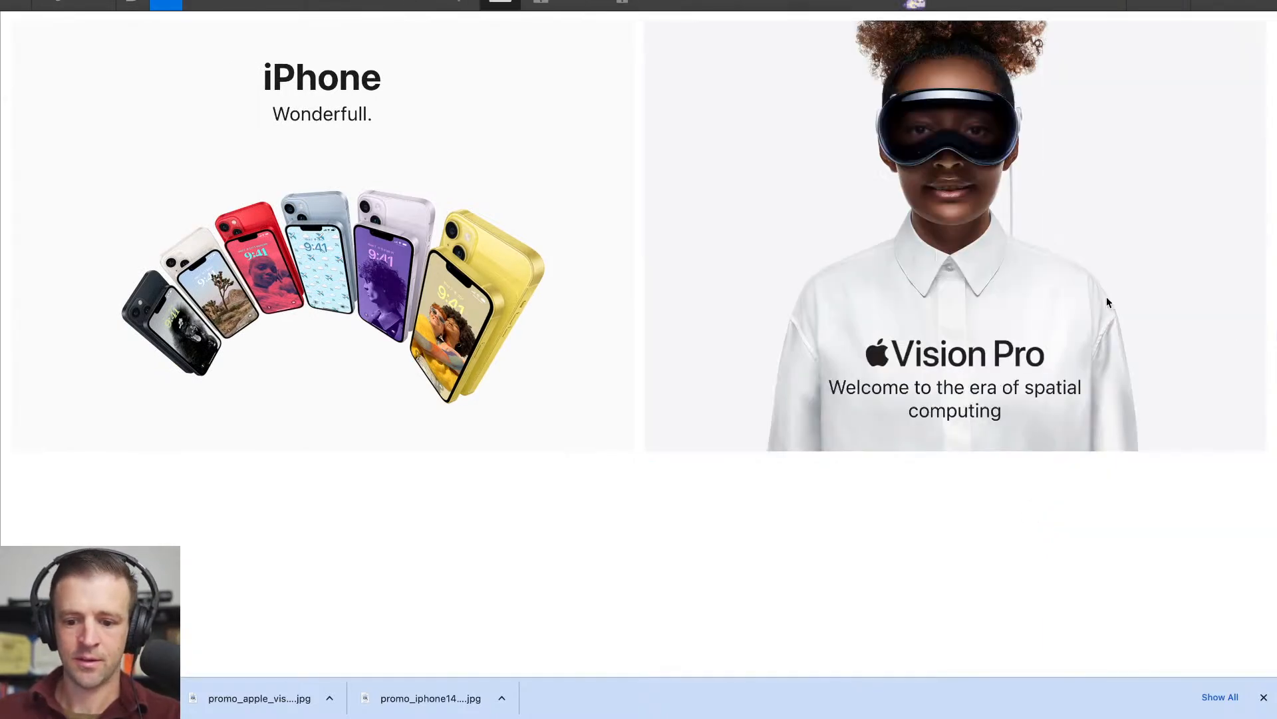
mouse_move(1272, 368)
left_mouse_down()
mouse_move(1044, 386)
mouse_move(958, 381)
mouse_move(1085, 380)
mouse_move(750, 376)
mouse_move(894, 353)
mouse_move(1268, 345)
mouse_move(1252, 333)
mouse_move(1271, 344)
mouse_move(978, 351)
mouse_move(1273, 373)
left_mouse_up()
left_click_drag(1269, 372, 1245, 372)
left_click(165, 5)
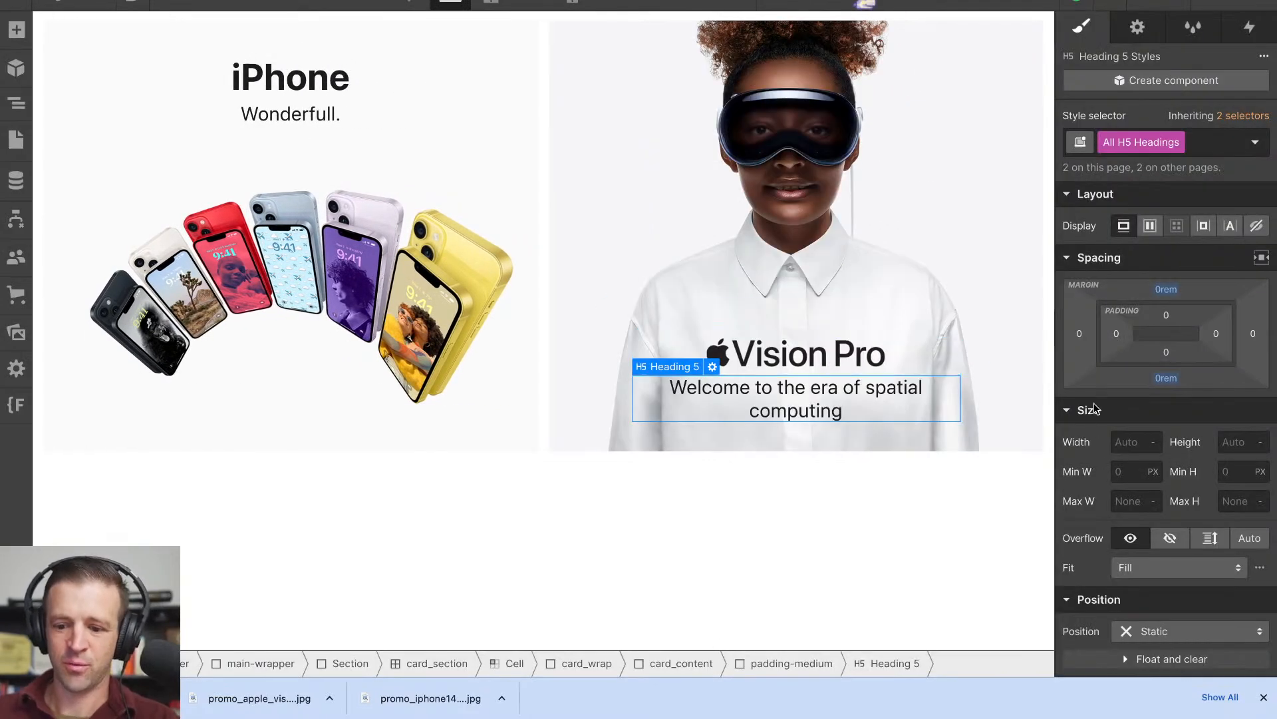
- Set the Vision Pro tile's card_content maximum width to 446 px and preview the tiles
left_click(16, 103)
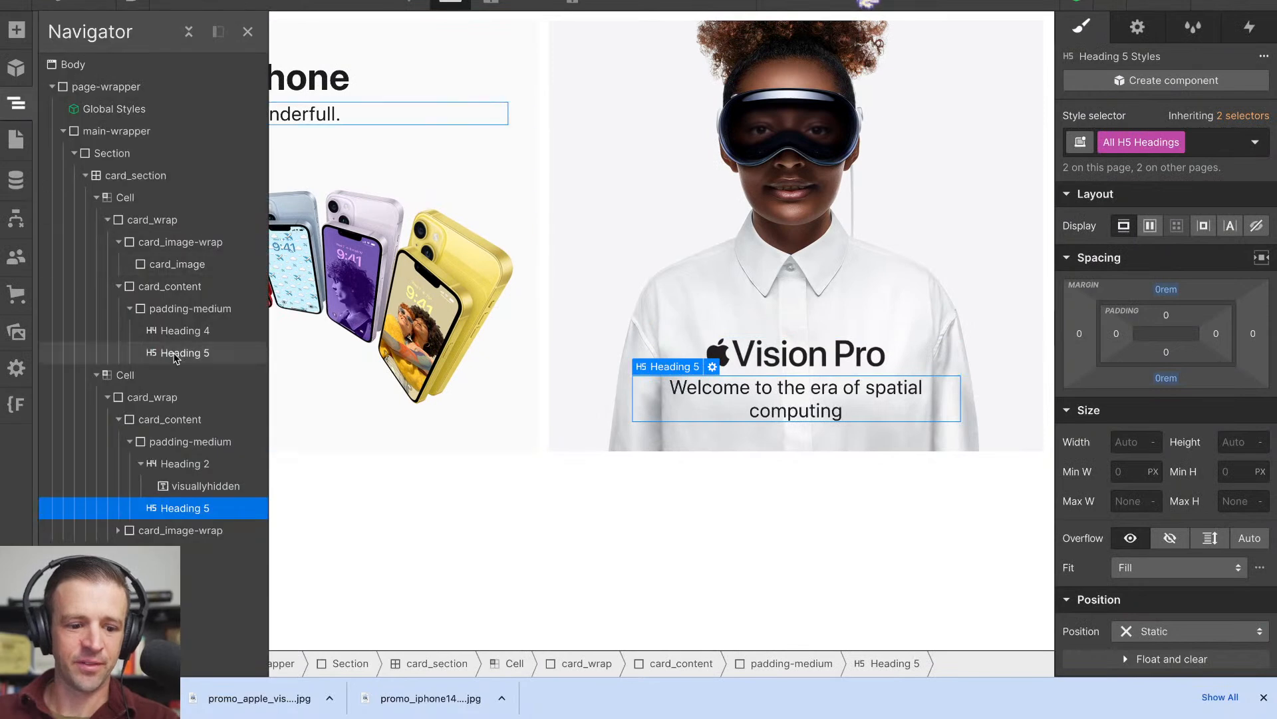
left_click(170, 419)
scroll(1131, 573, "down", 3)
left_click(1138, 474)
type("430")
key("shift+Up")
key("shift+Up")
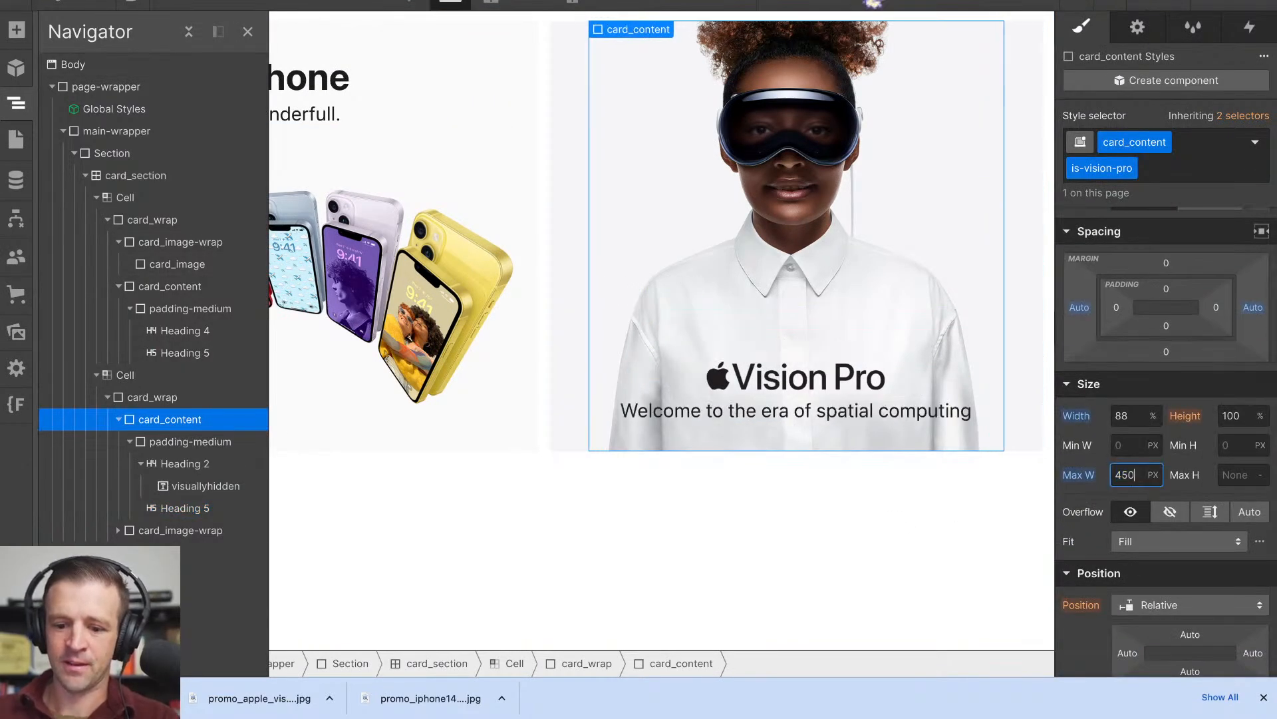
key("Down")
key("Up")
key("shift+Down")
key("shift+Down")
key("shift+Up")
key("Up")
key("Up")
key("Up")
key("Up")
key("Up")
key("Up")
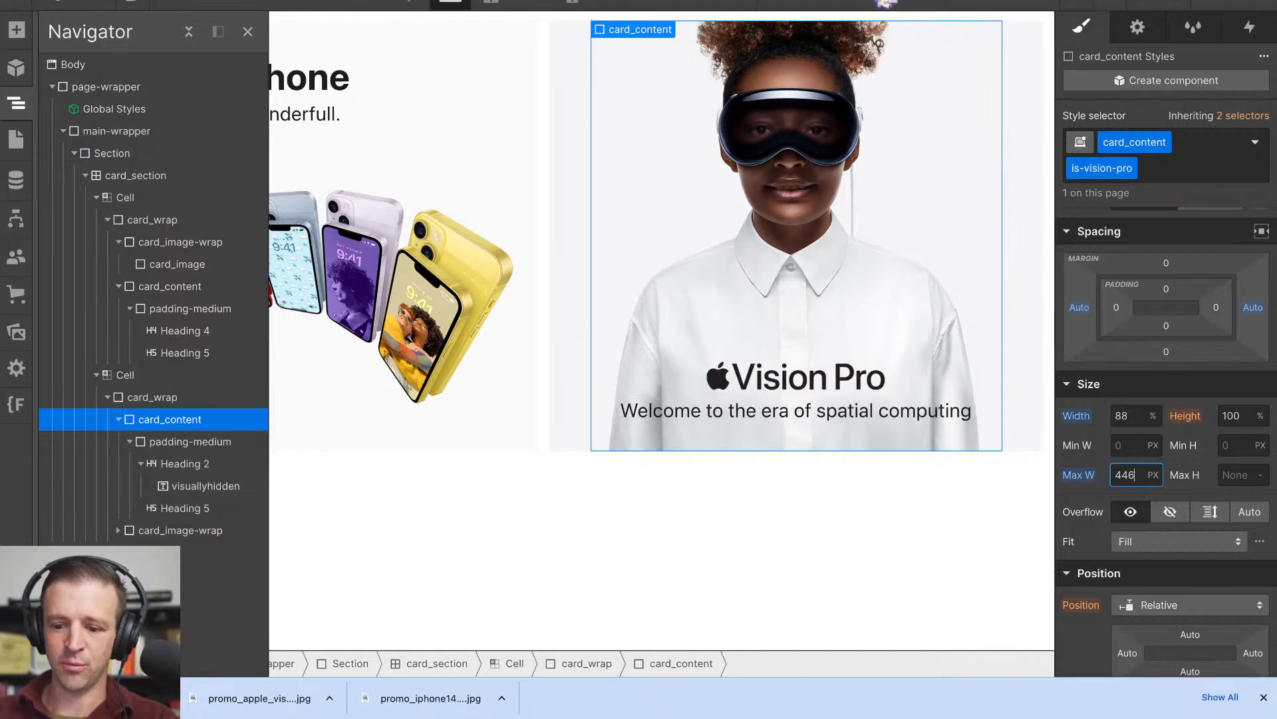
key("ctrl+shift+p")
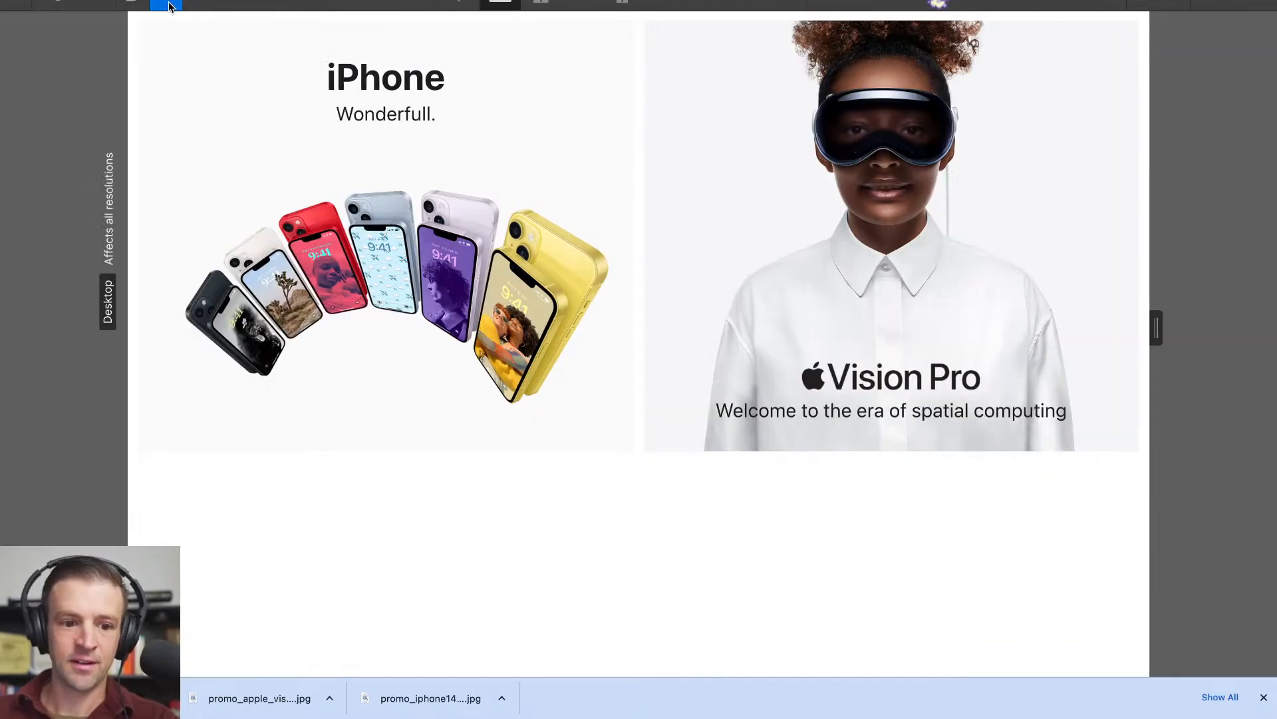
- Move the Vision Pro tile's Heading 2 and Heading 5 out of padding-medium directly into card_content, and delete the empty padding-medium
mouse_move(1152, 327)
left_mouse_down()
mouse_move(976, 327)
mouse_move(1154, 338)
left_mouse_up()
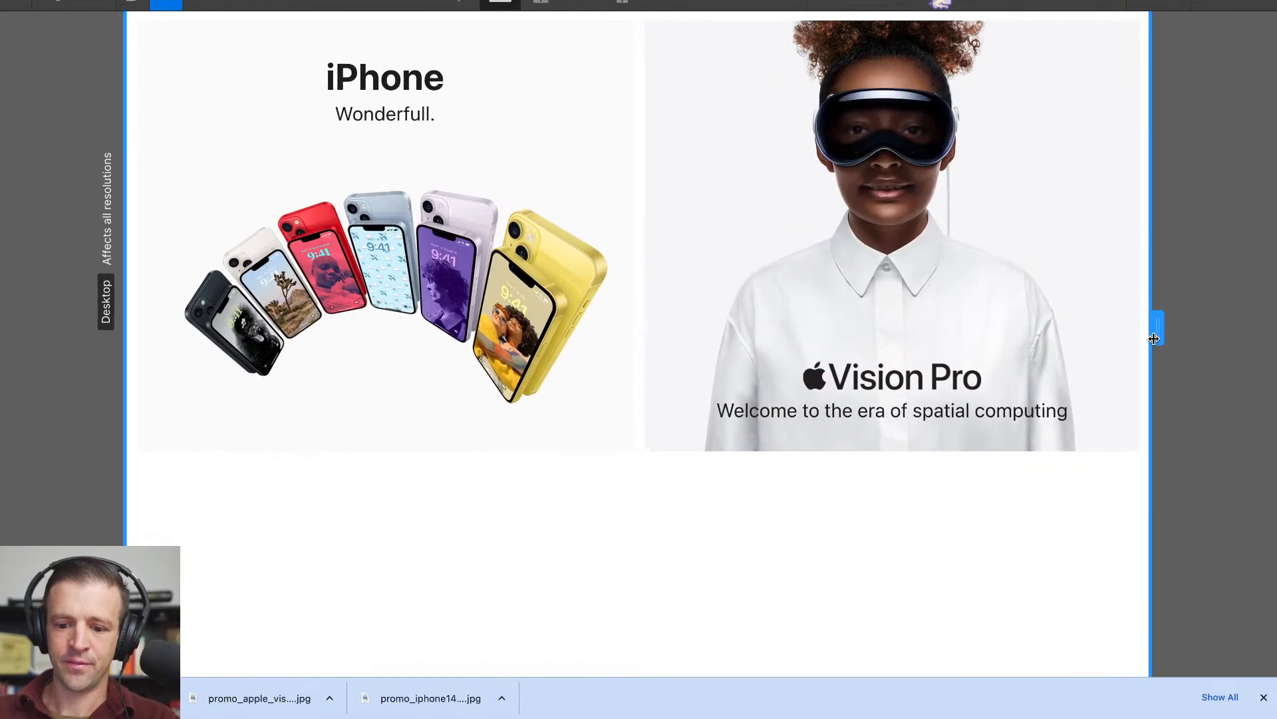
left_click(175, 8)
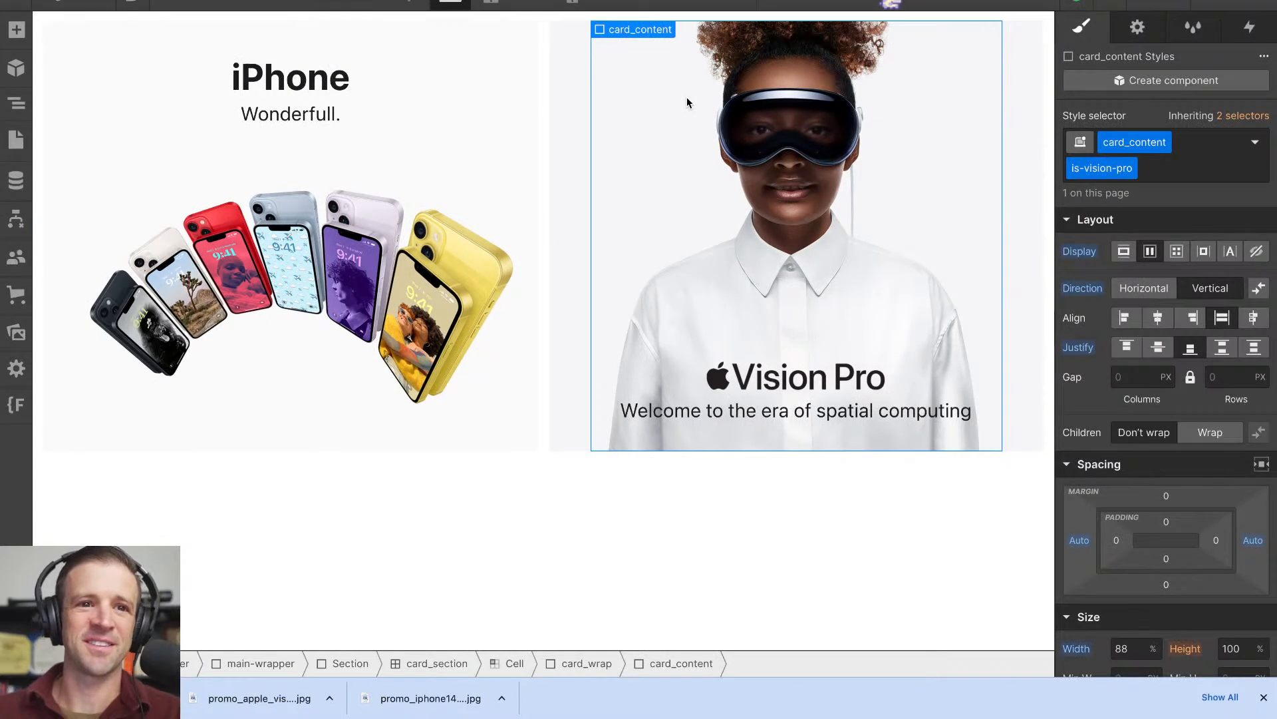
left_click(822, 413)
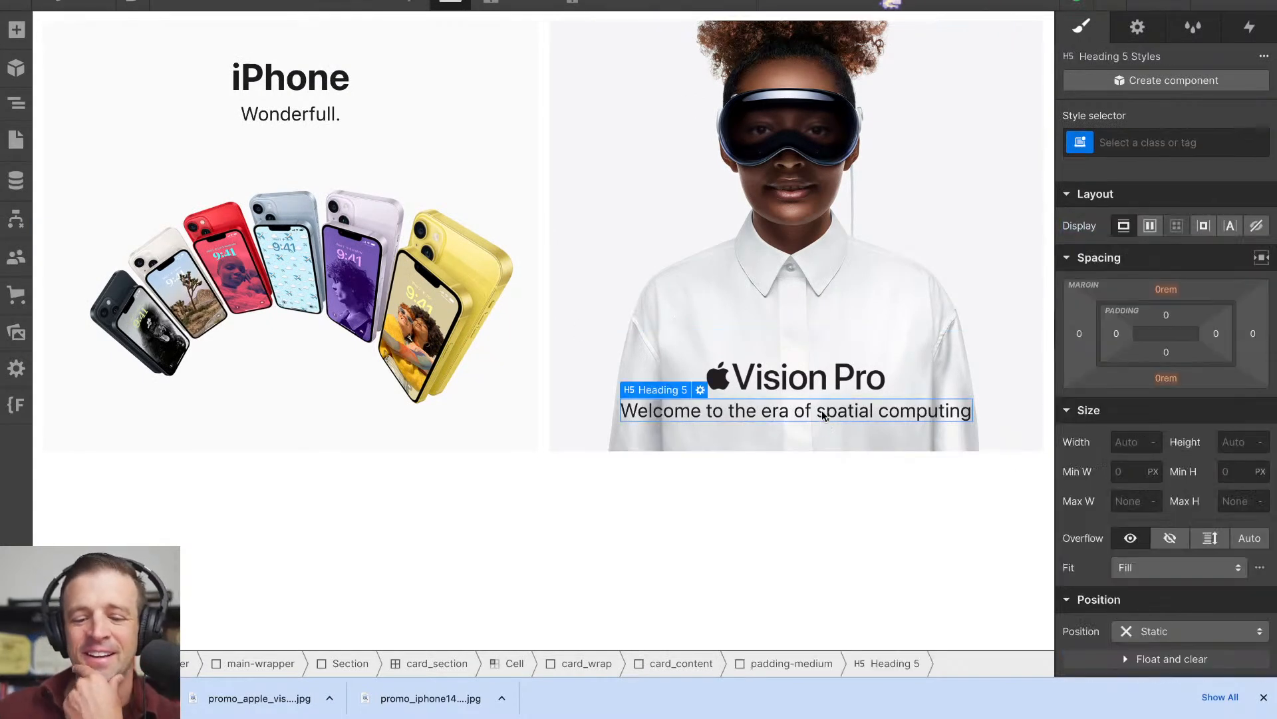
left_click(16, 103)
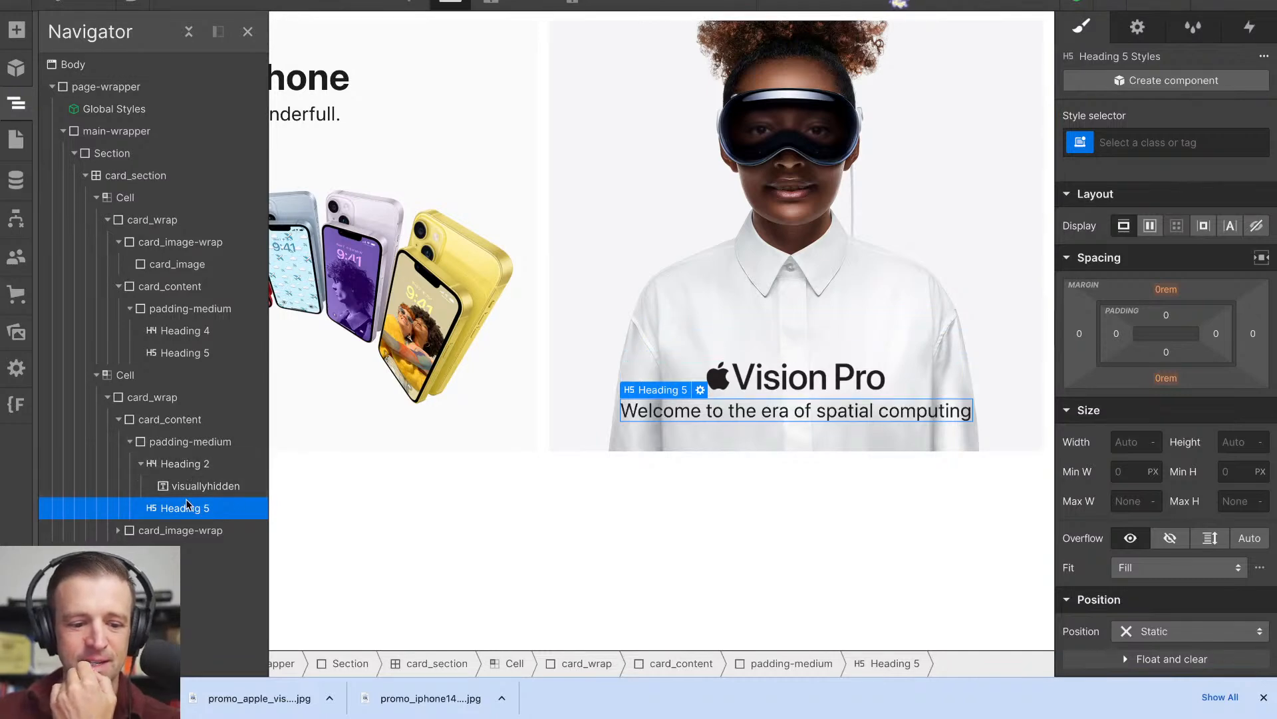
left_click_drag(183, 463, 190, 437)
left_click_drag(181, 486, 171, 462)
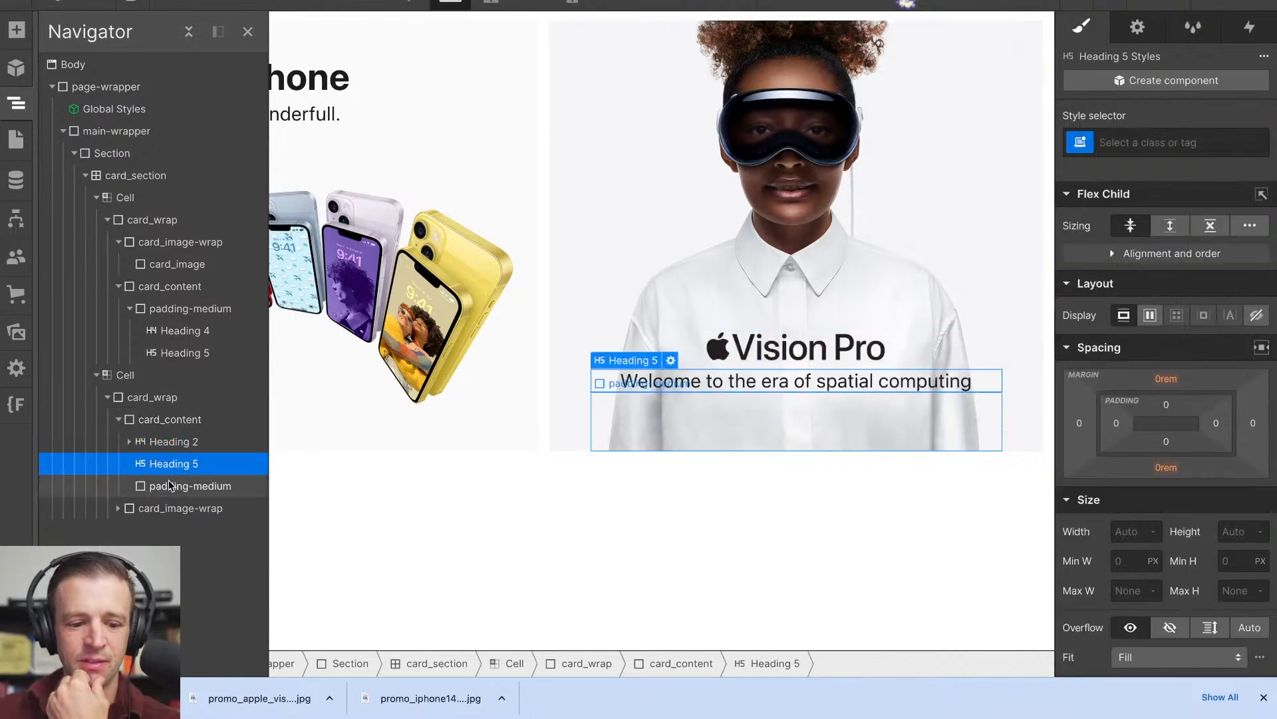
left_click(169, 486)
key("Delete")
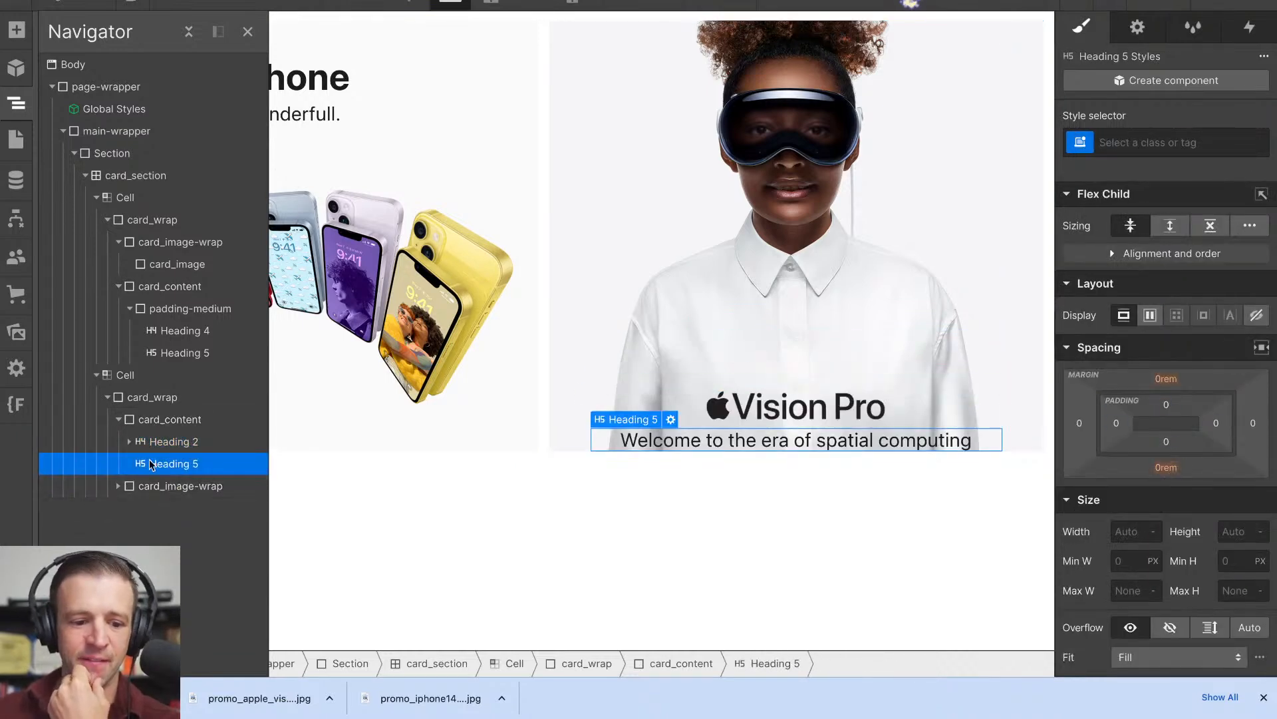
- Review the Vision Pro subheading's size, typography and spacing styles, including those of the All H5 Headings tag
scroll(1215, 491, "down", 8)
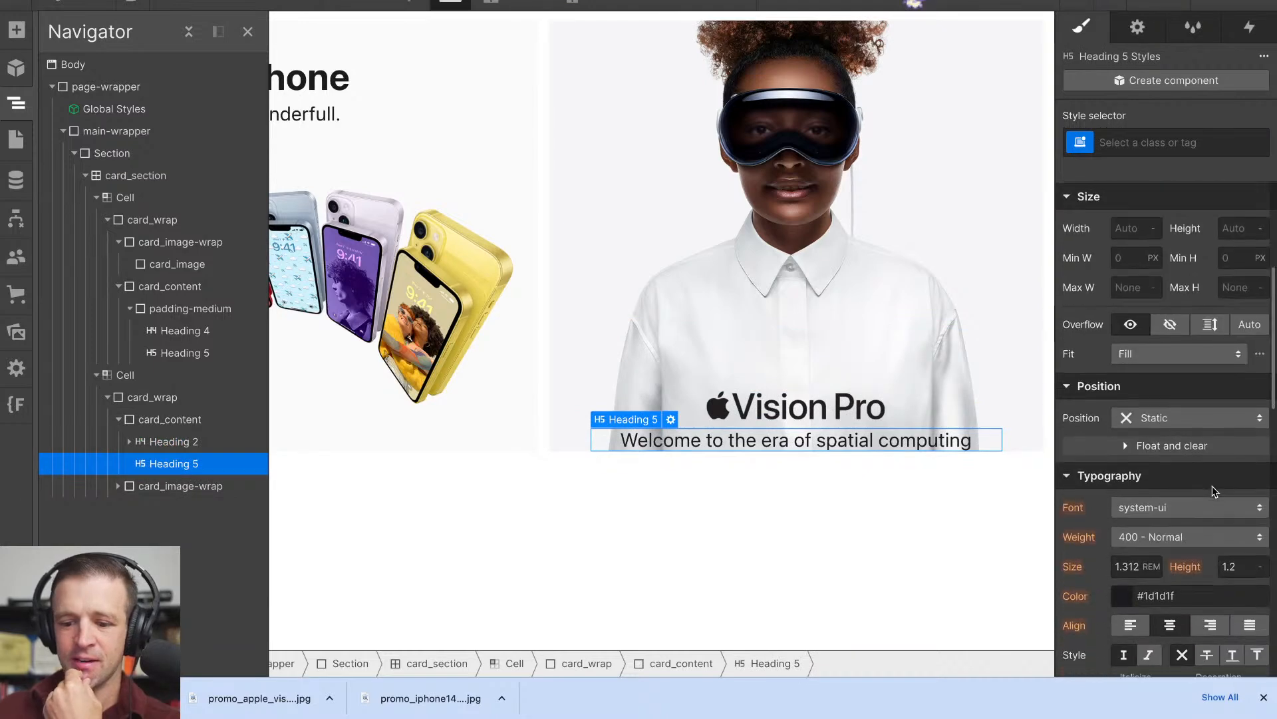
scroll(1215, 491, "up", 5)
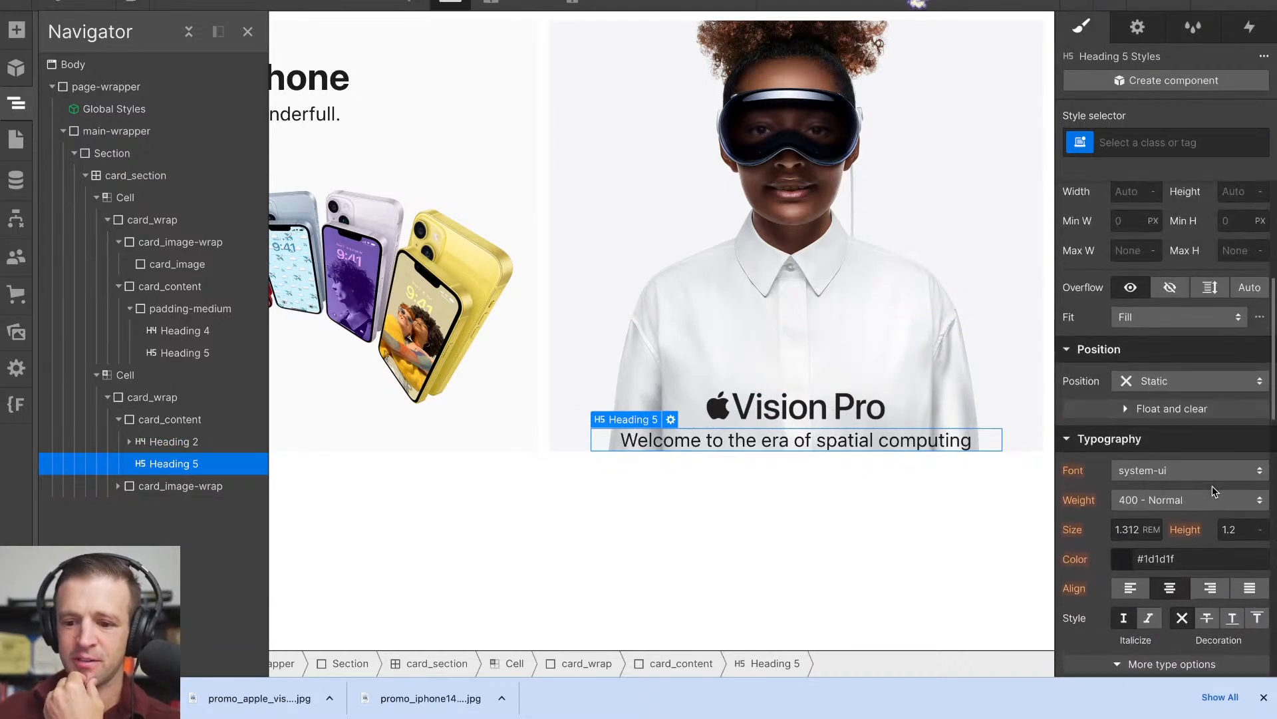
left_click(1133, 142)
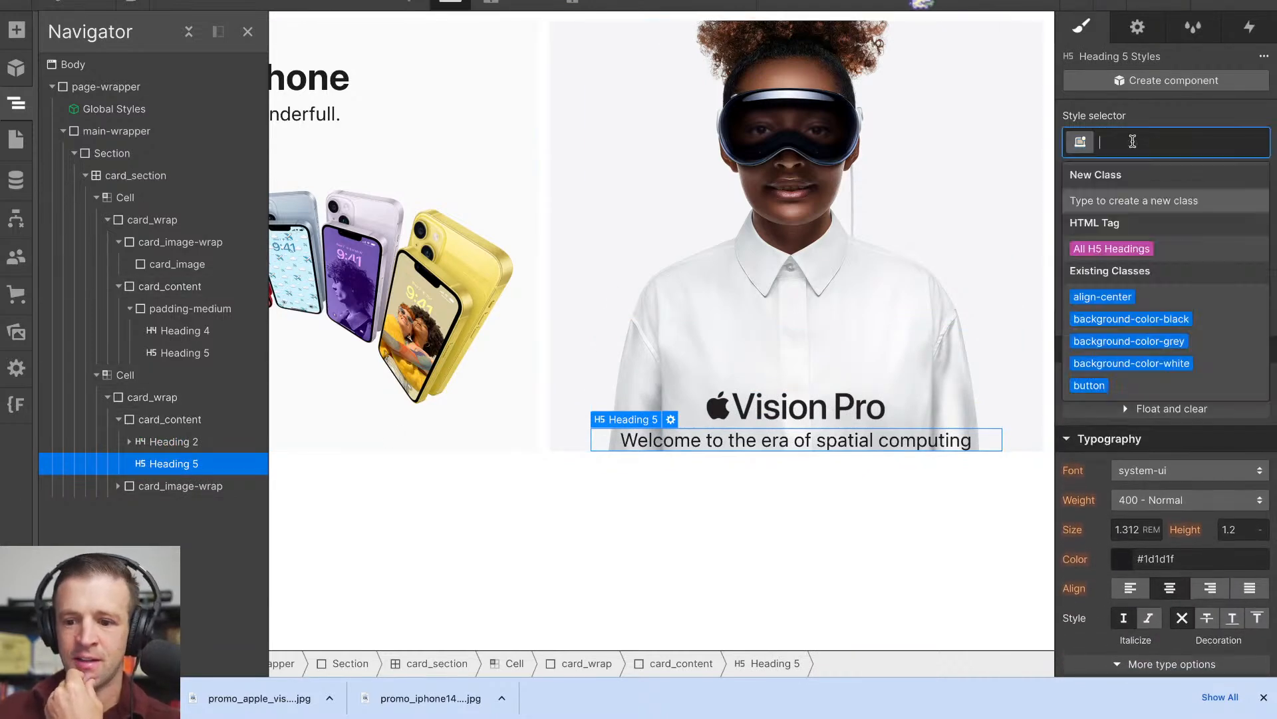
left_click(1126, 251)
scroll(1133, 437, "up", 5)
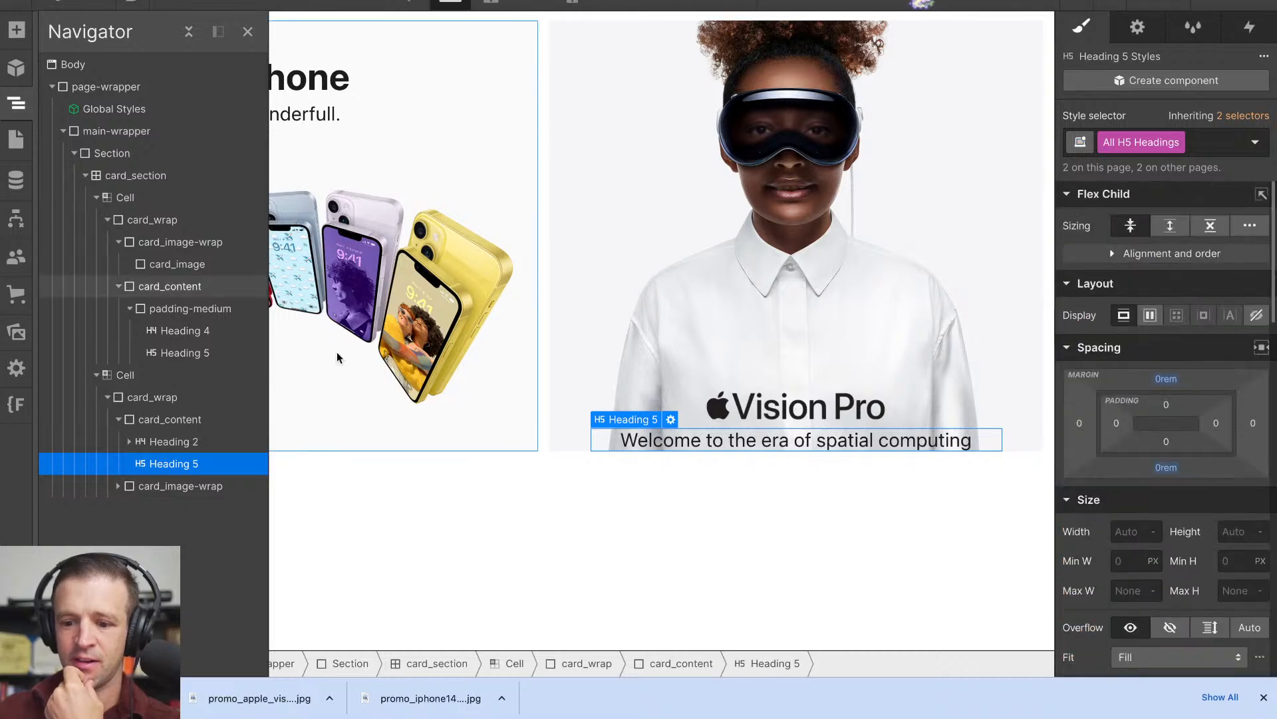
- Set the Vision Pro tile's card_content maximum width to 430 px and preview the tiles on a wider canvas
left_click(136, 419)
scroll(1151, 514, "down", 3)
left_click(1138, 506)
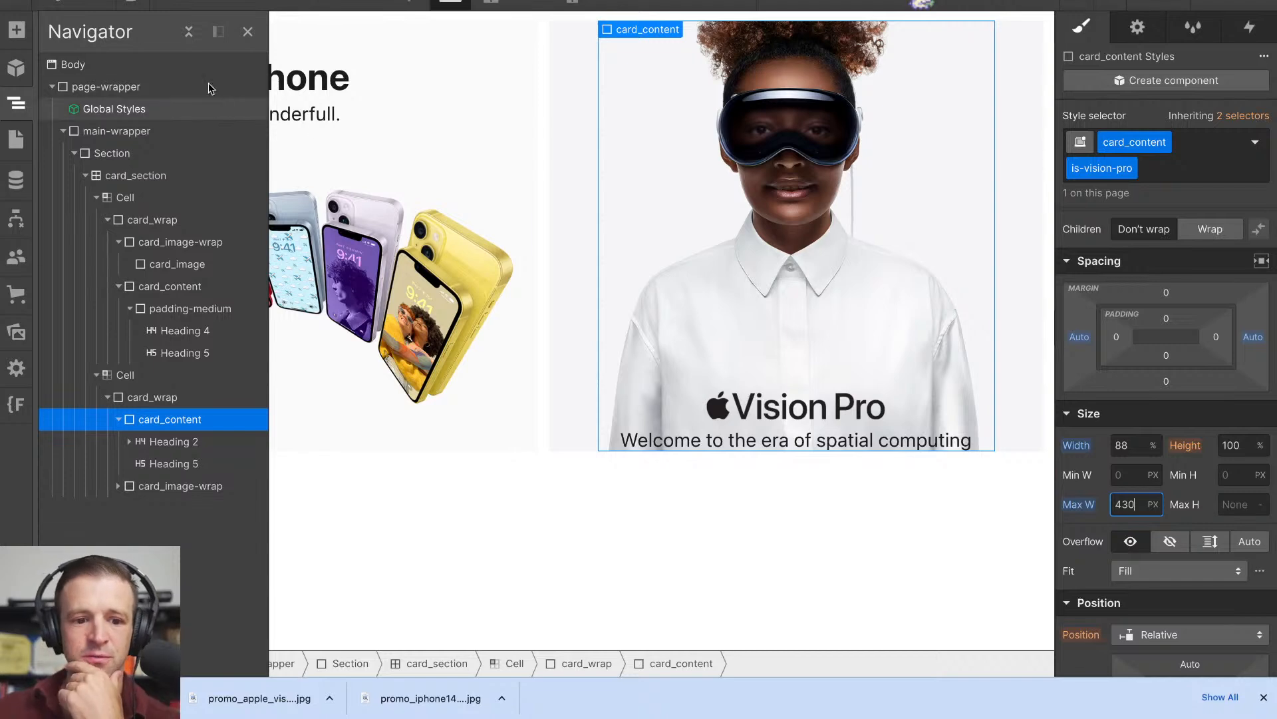
left_click(166, 6)
left_click_drag(1146, 331, 1259, 328)
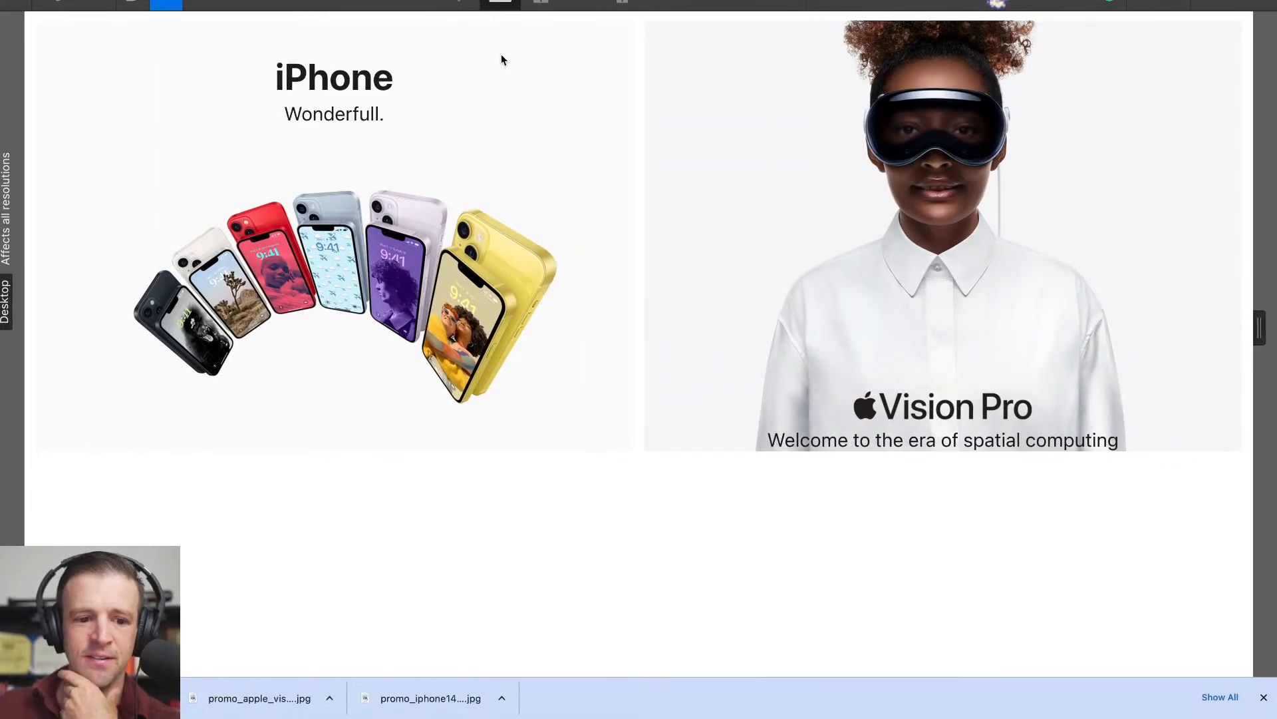
left_click(163, 8)
- Switch to the Apple homepage and inspect the styles of the Vision Pro tile's unit-link element
left_click(579, 358)
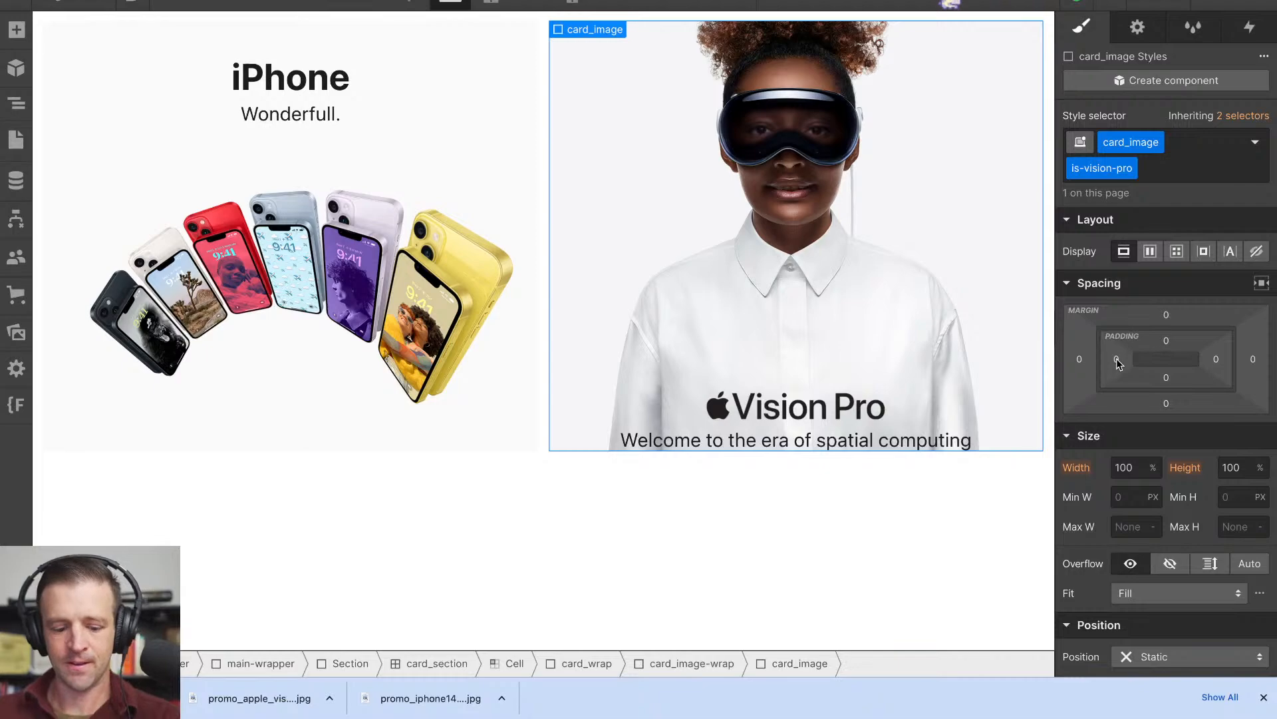
left_click(413, 1)
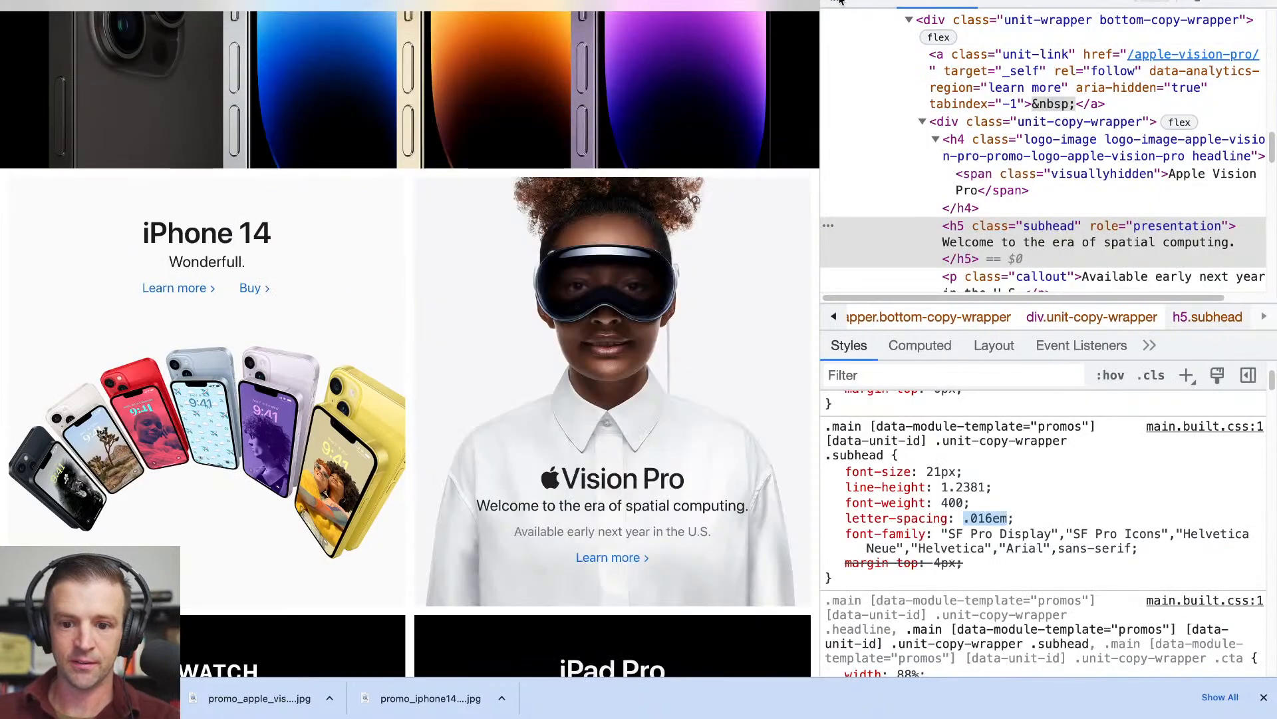
left_click(837, 1)
left_click(525, 371)
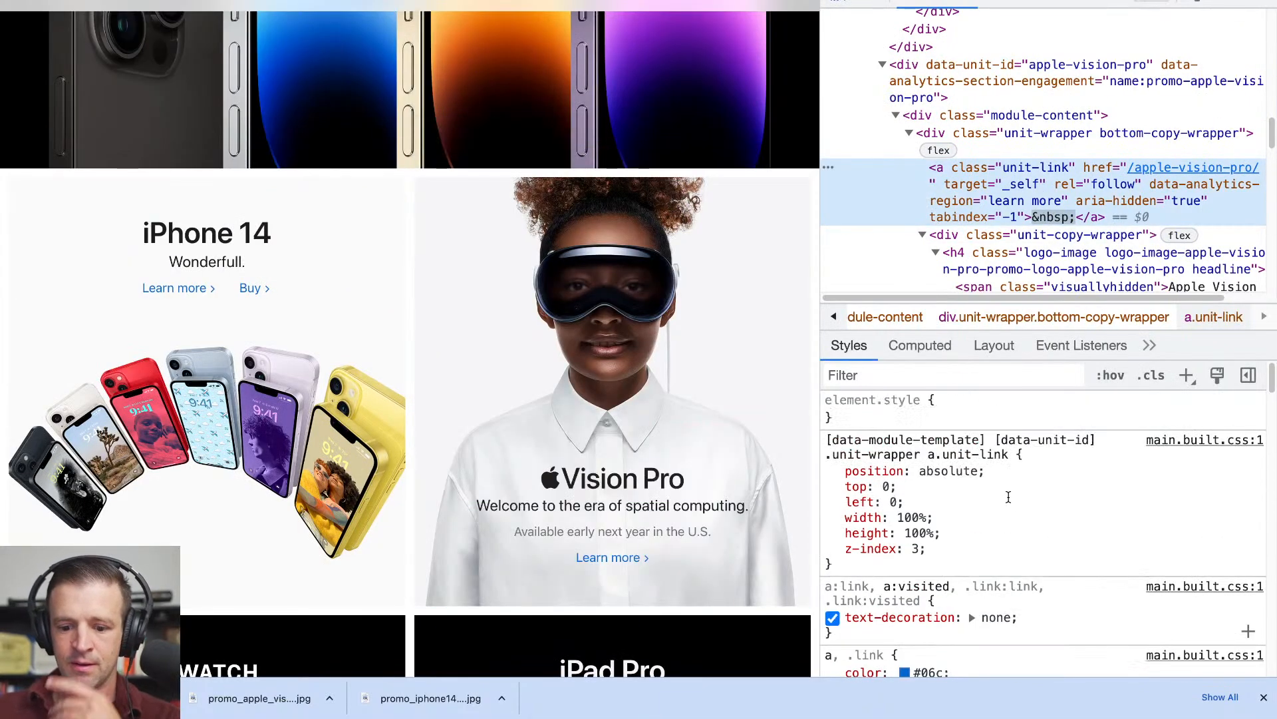
scroll(1008, 496, "down", 5)
scroll(1008, 497, "up", 5)
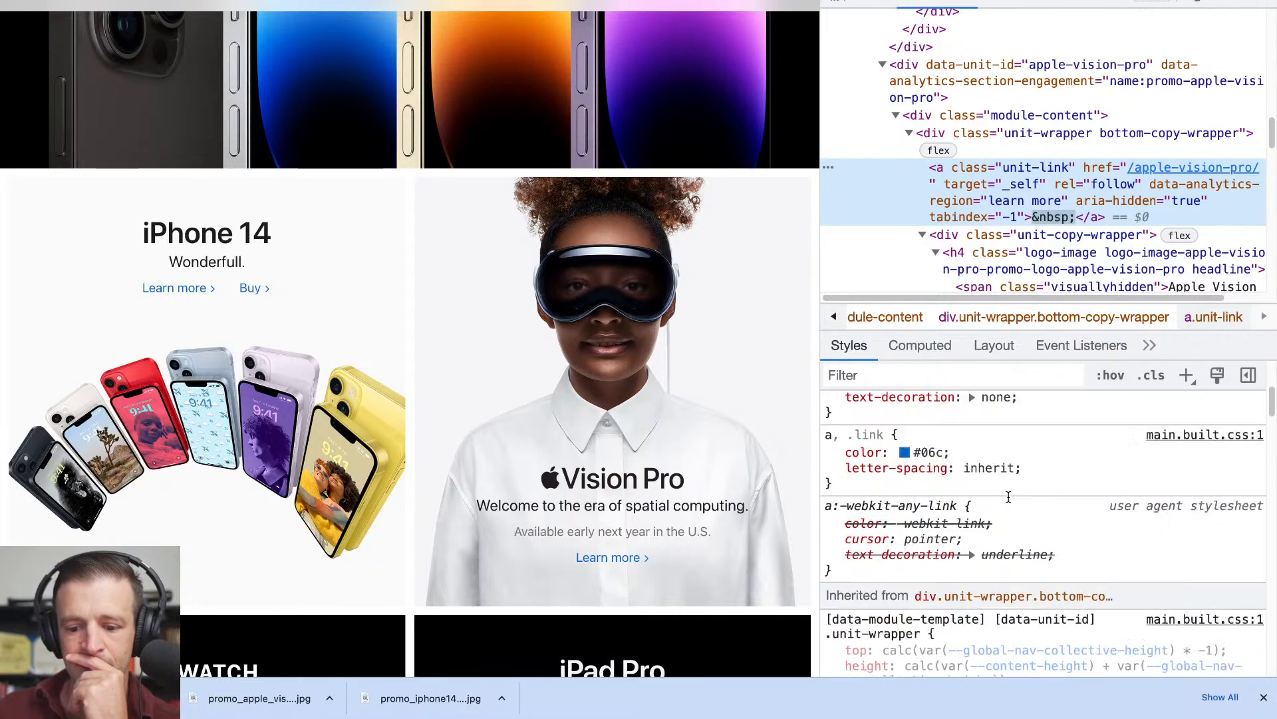
scroll(999, 193, "down", 3)
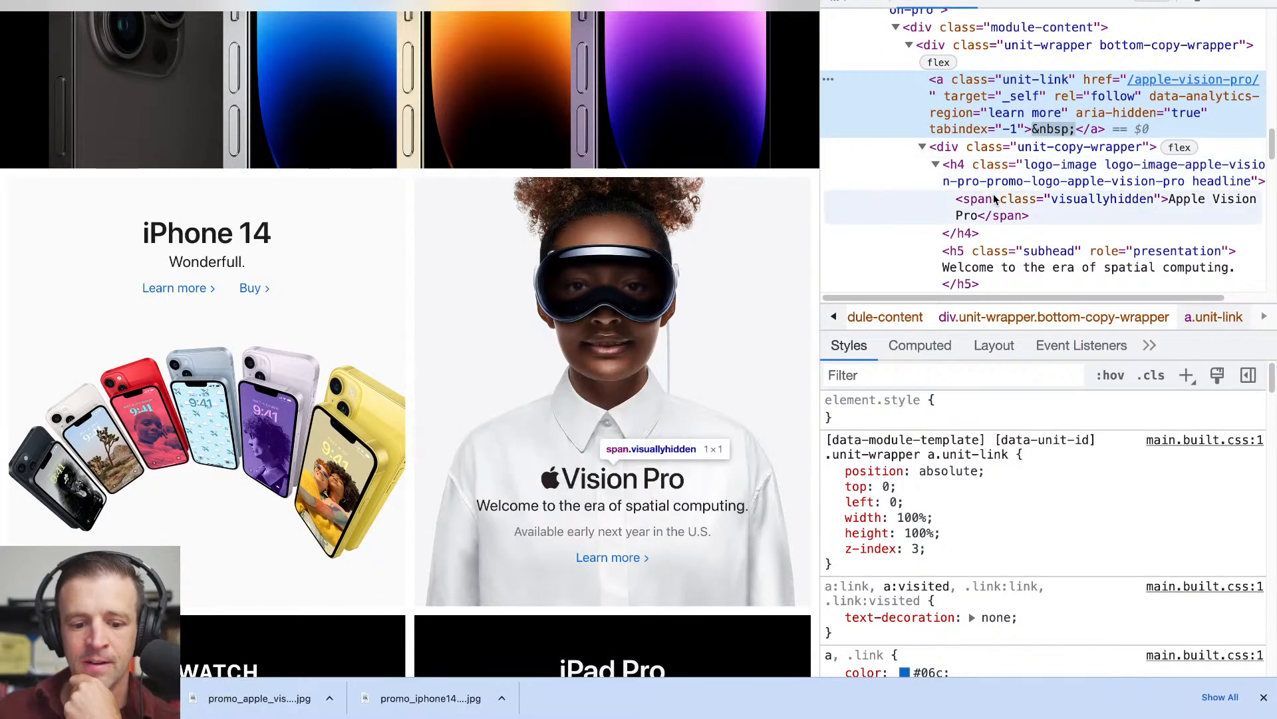
- Inspect the Vision Pro h4 headline's CSS rules and box model on the Apple homepage
left_click(987, 163)
scroll(983, 452, "down", 15)
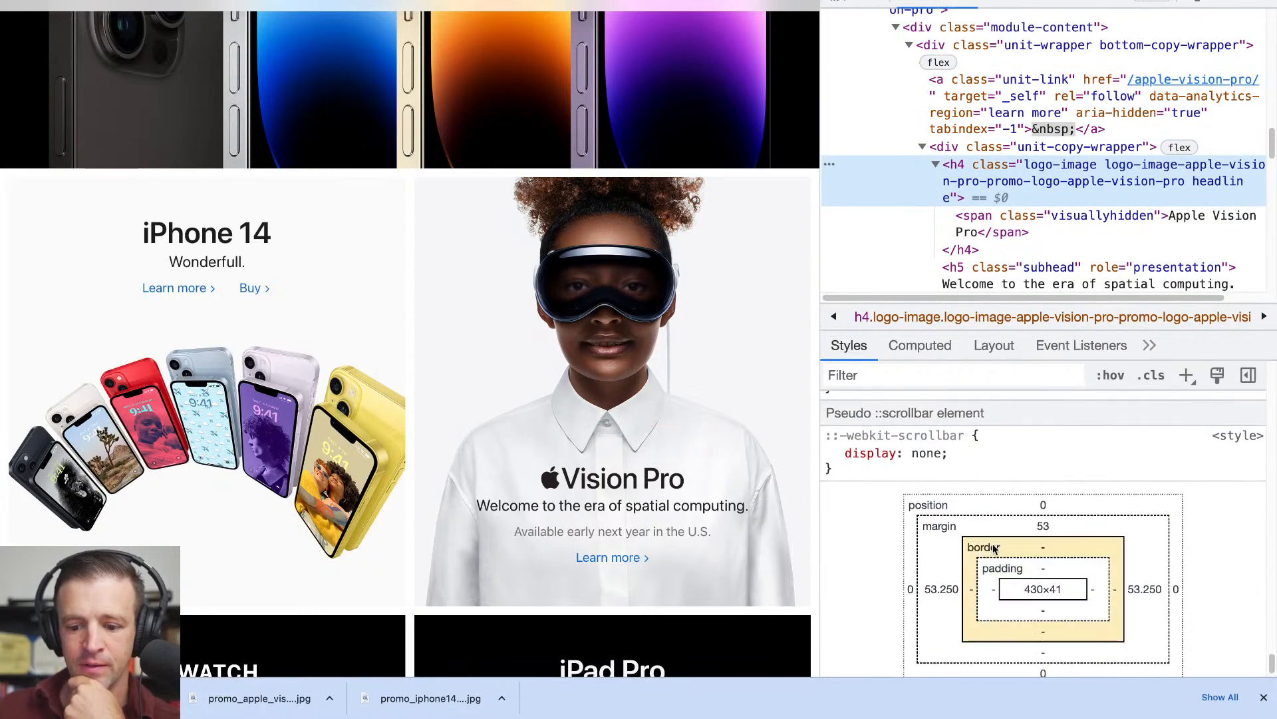
scroll(948, 567, "up", 15)
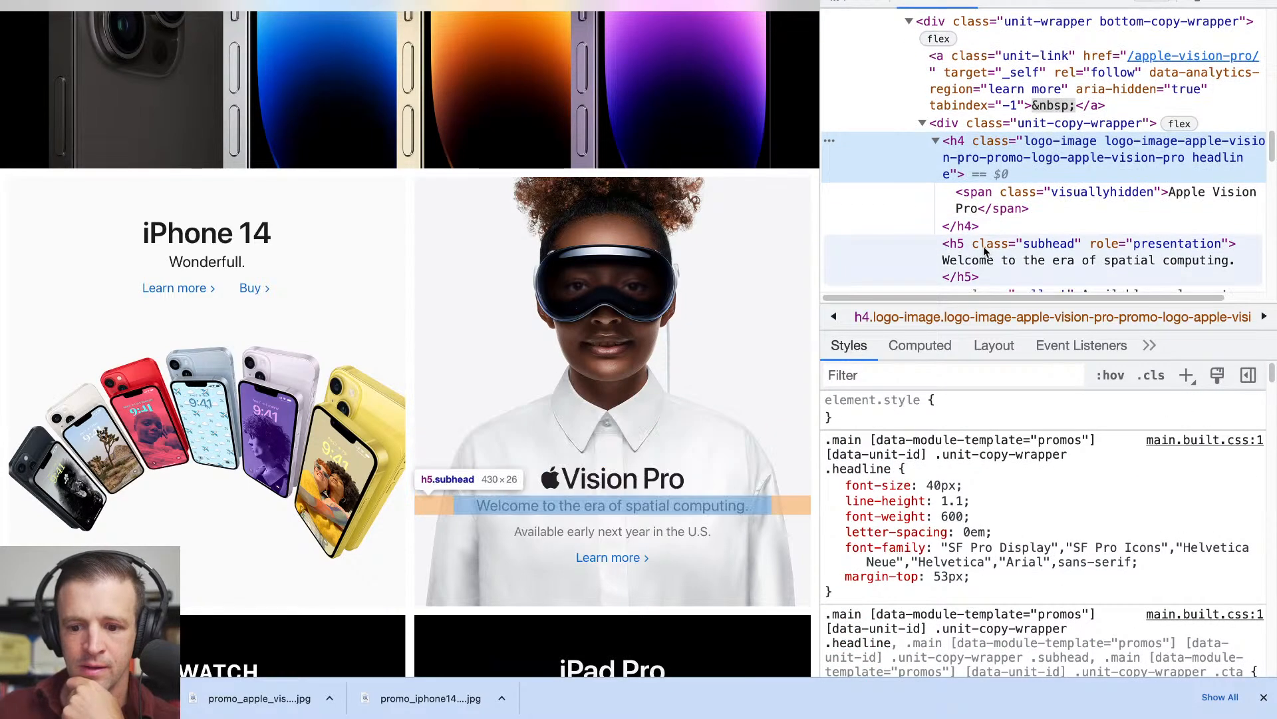
- Examine the Vision Pro h5 subhead's own and inherited CSS rules for width, margin, flex and spacing settings
scroll(988, 253, "down", 3)
left_click(980, 212)
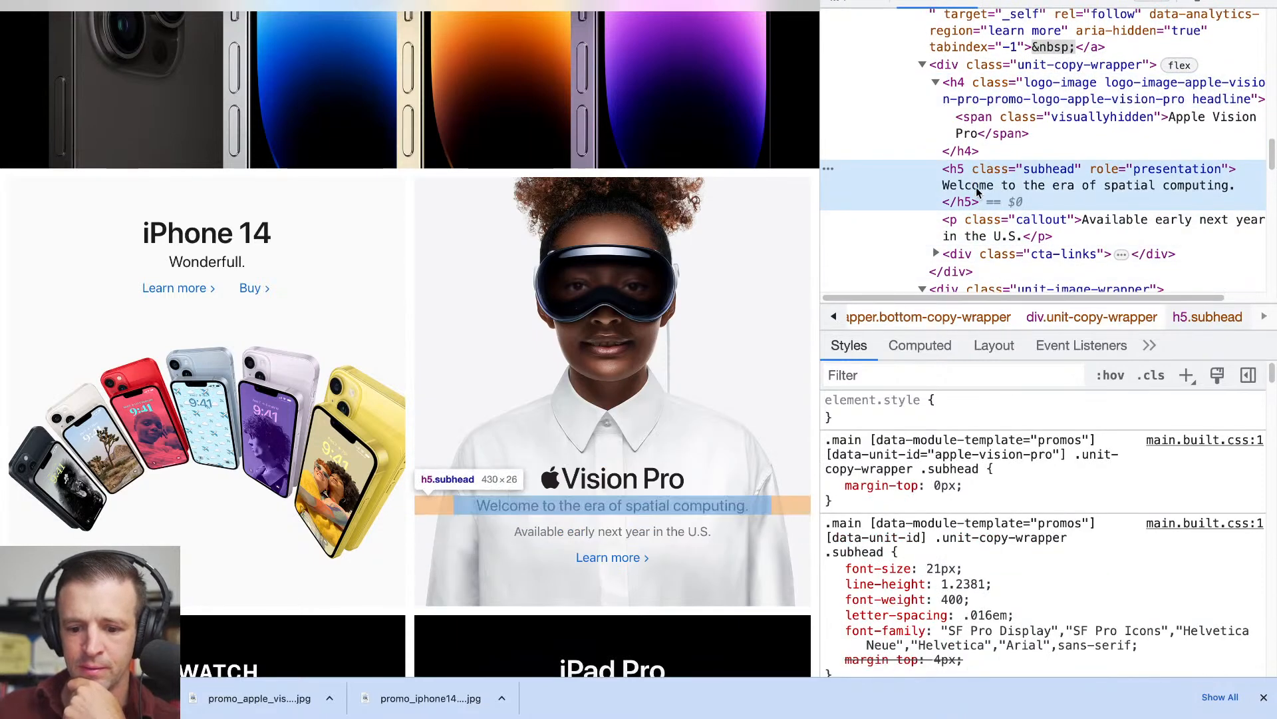
scroll(993, 582, "down", 5)
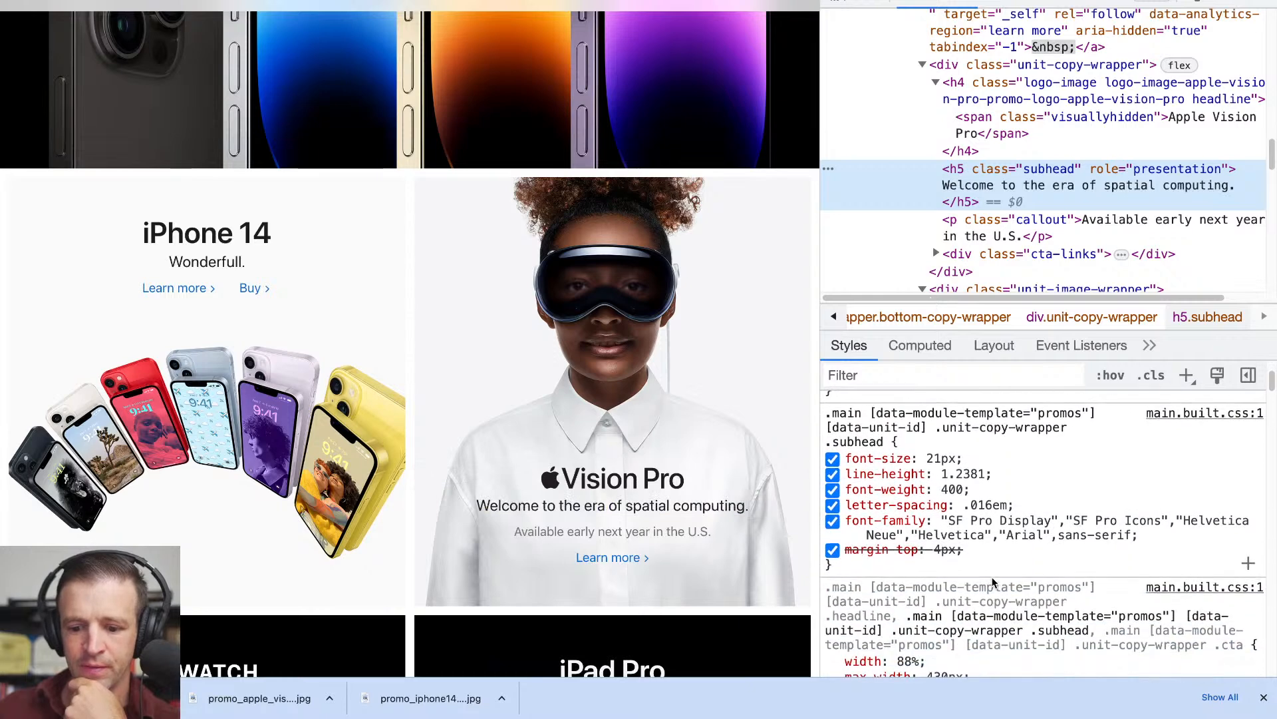
scroll(994, 582, "up", 3)
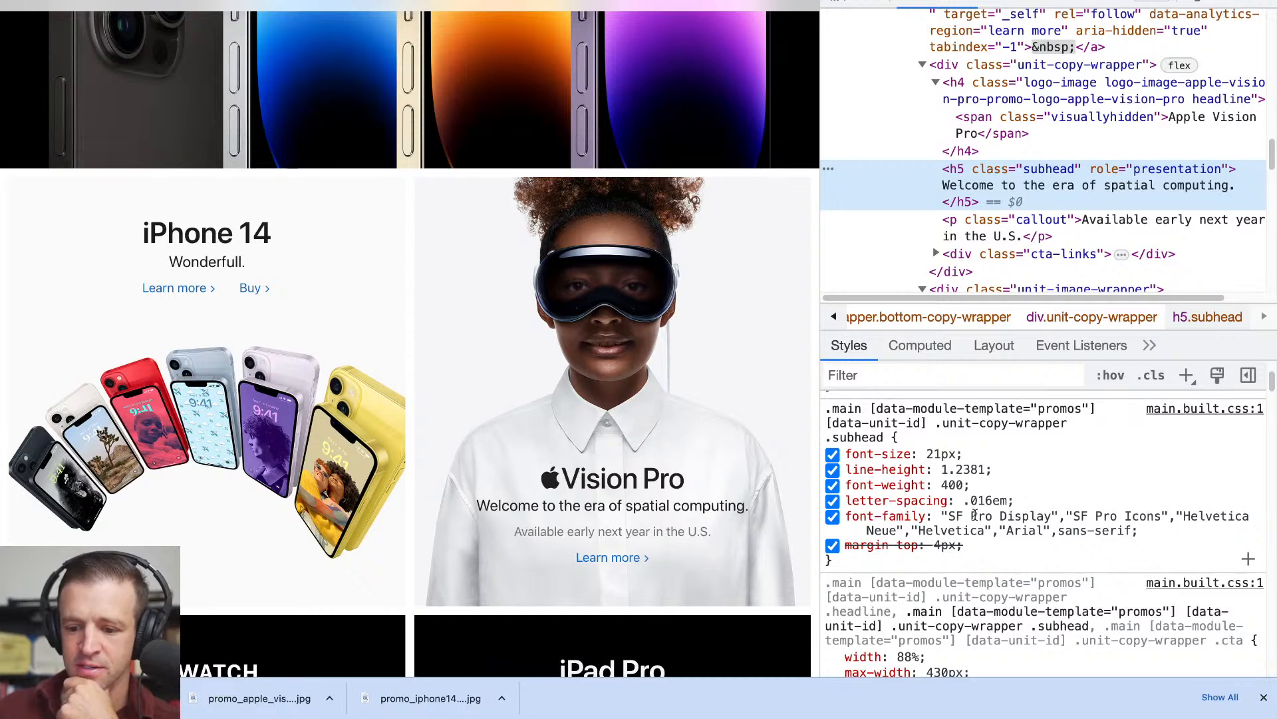
scroll(975, 515, "down", 4)
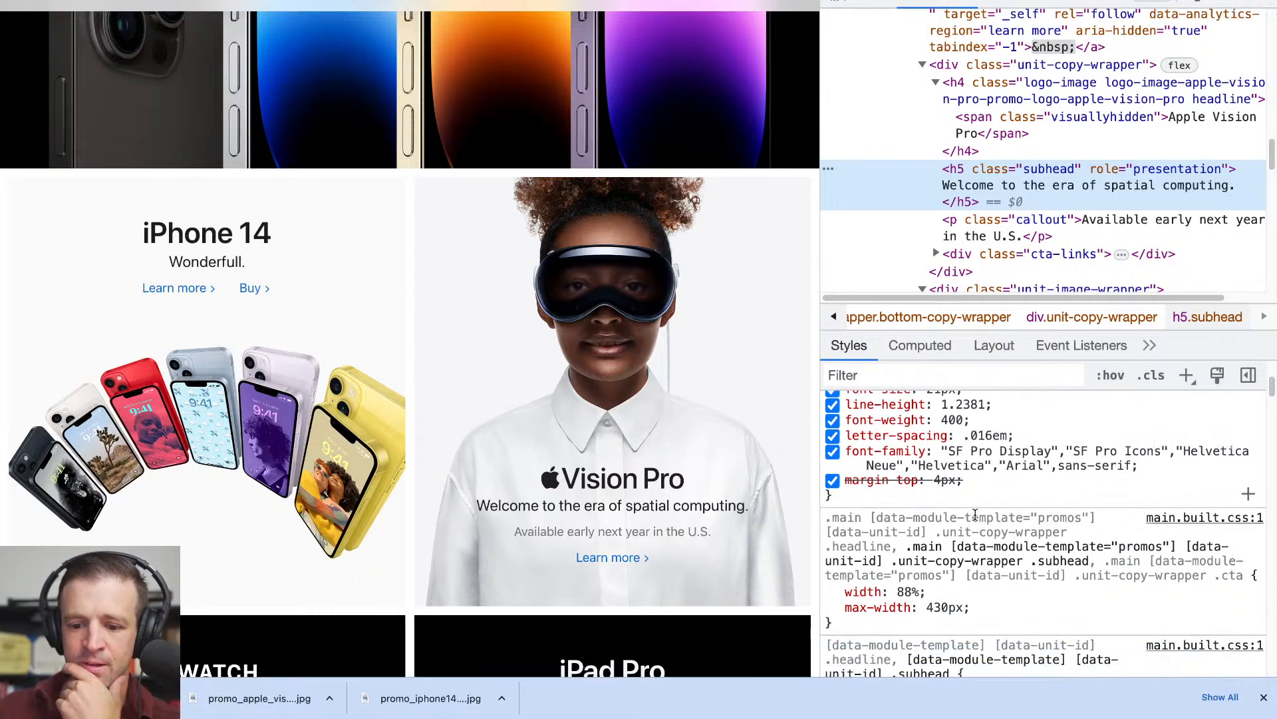
scroll(976, 520, "down", 4)
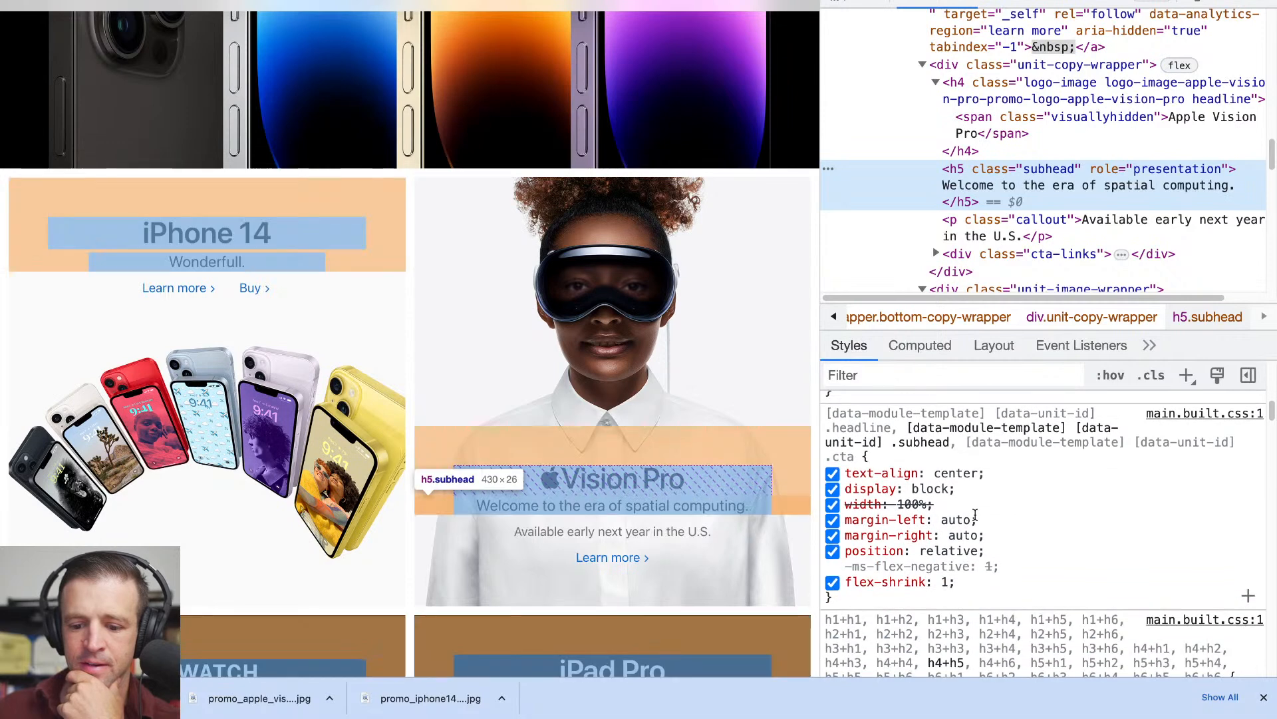
scroll(975, 514, "down", 3)
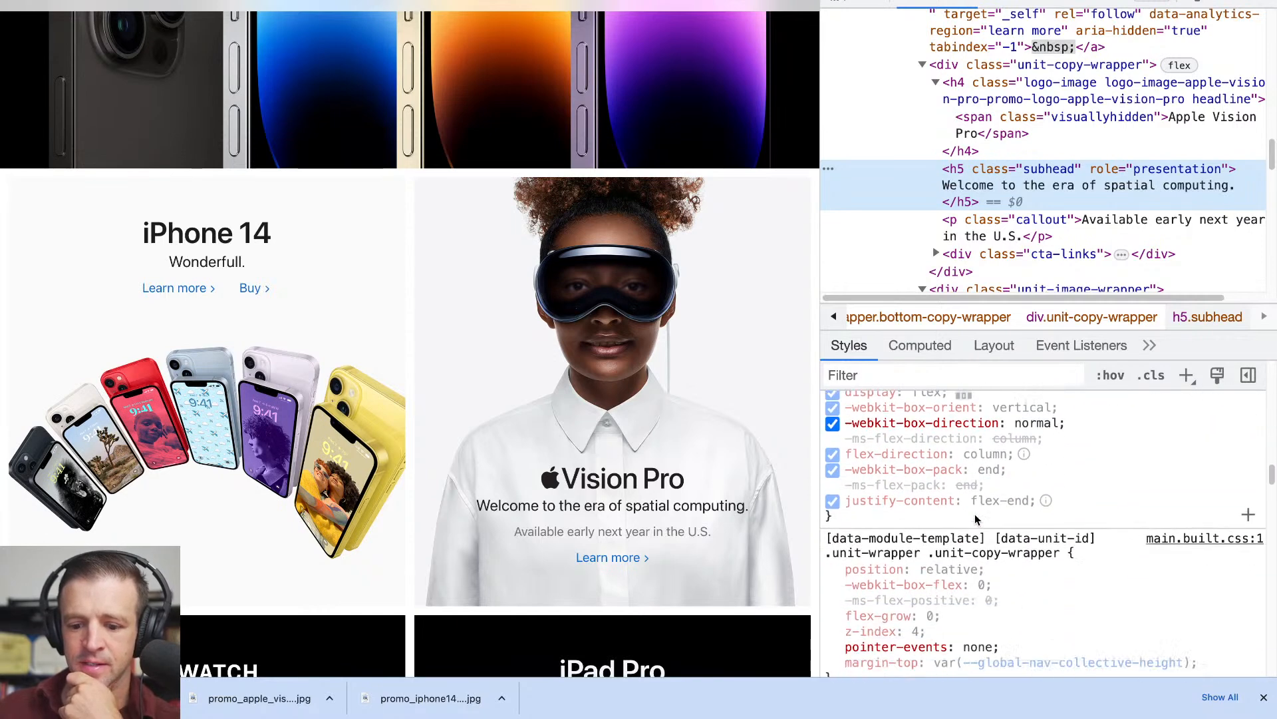
scroll(975, 514, "down", 4)
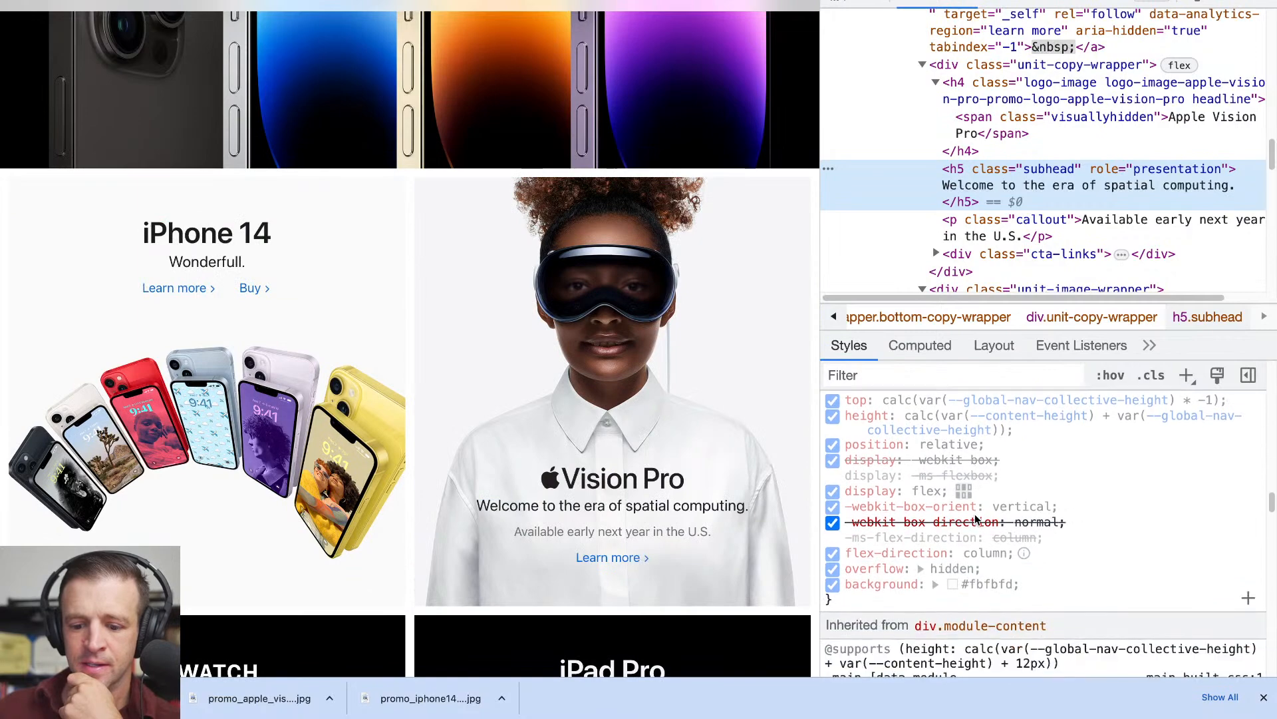
scroll(975, 514, "down", 1)
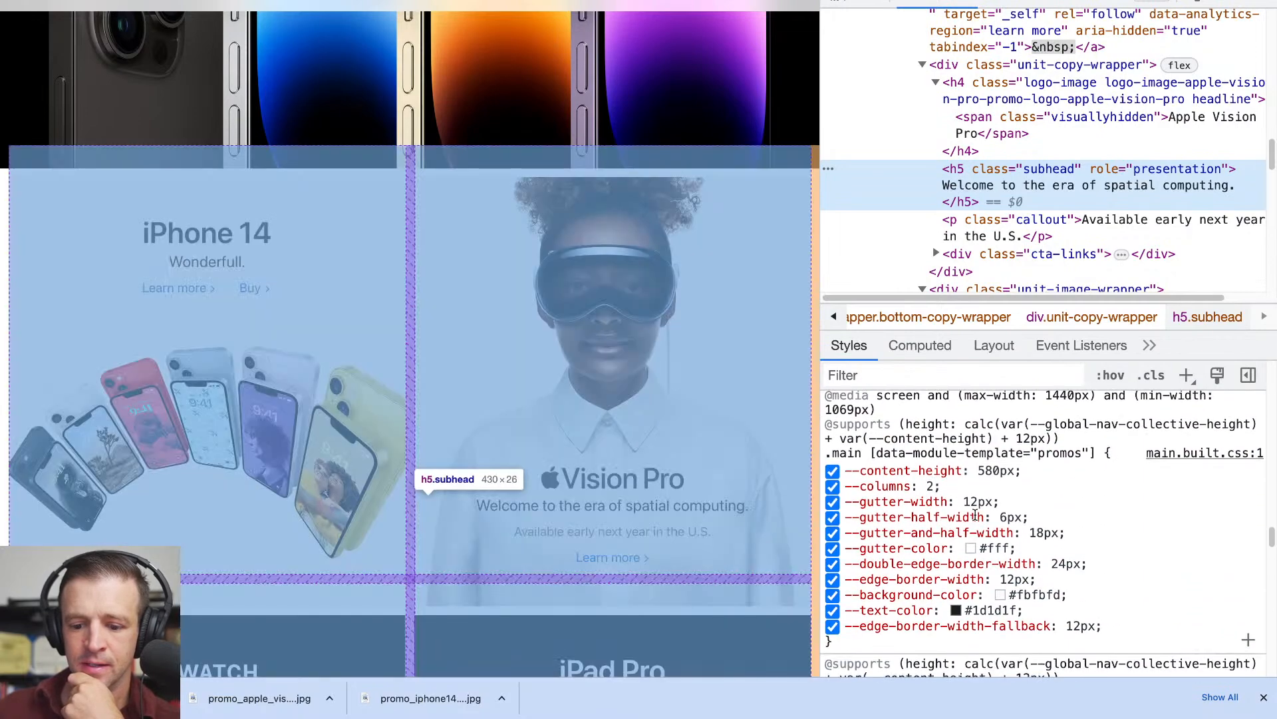
scroll(975, 519, "down", 12)
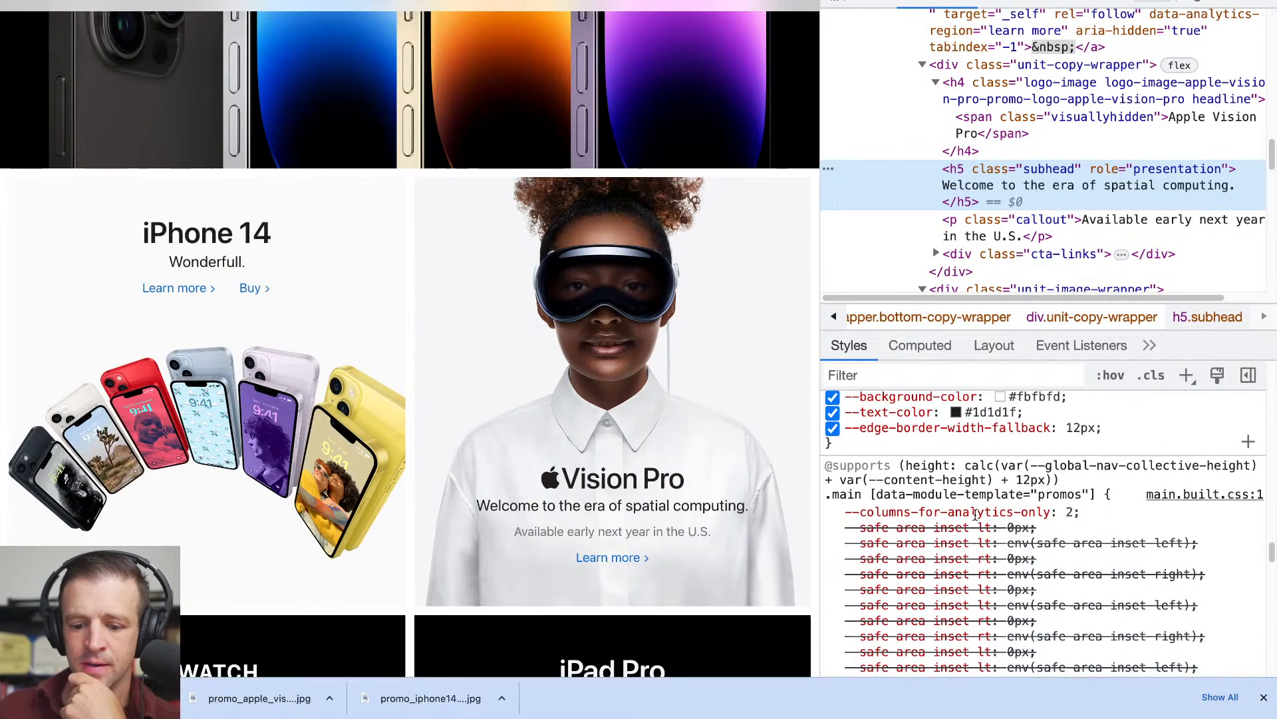
scroll(975, 514, "down", 10)
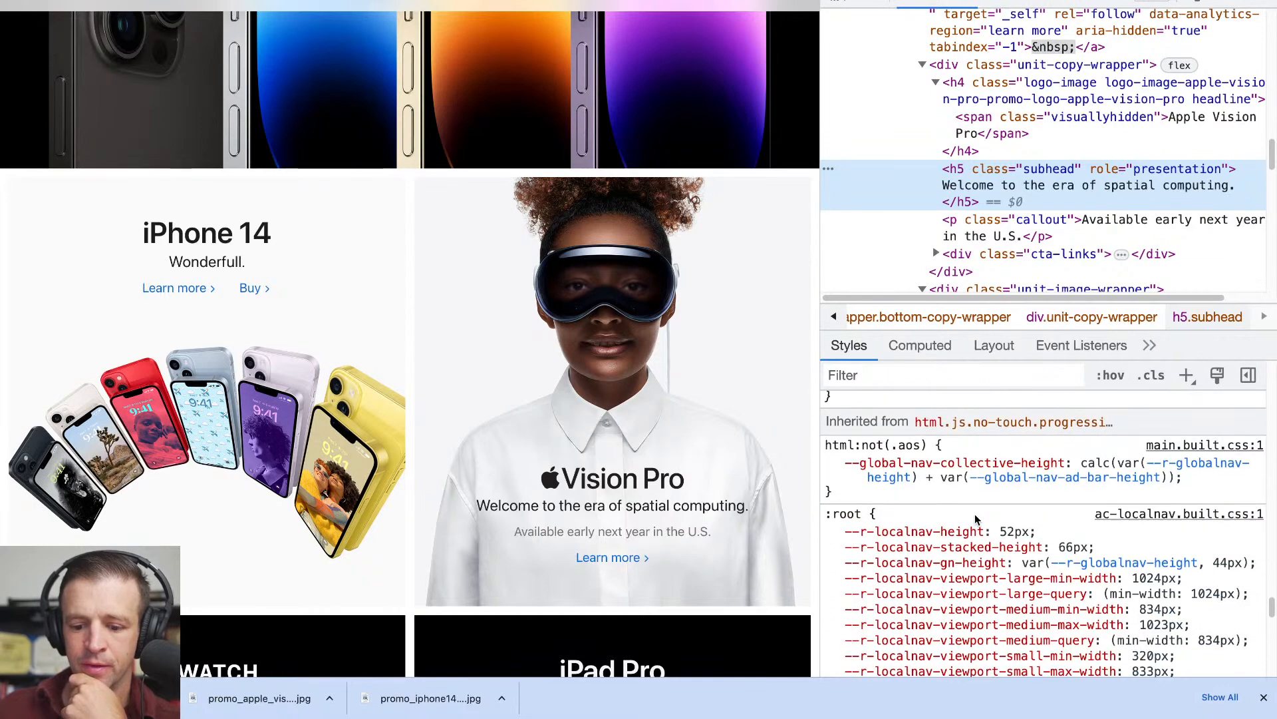
scroll(975, 514, "up", 10)
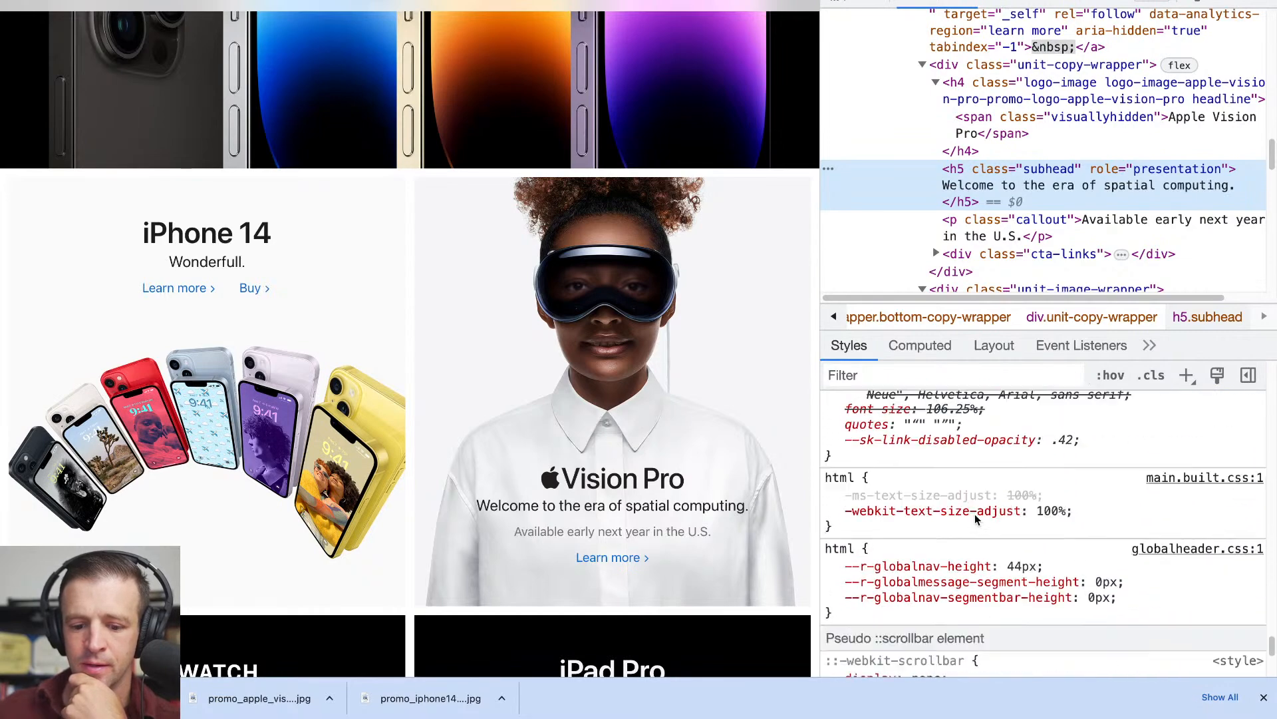
scroll(975, 515, "up", 5)
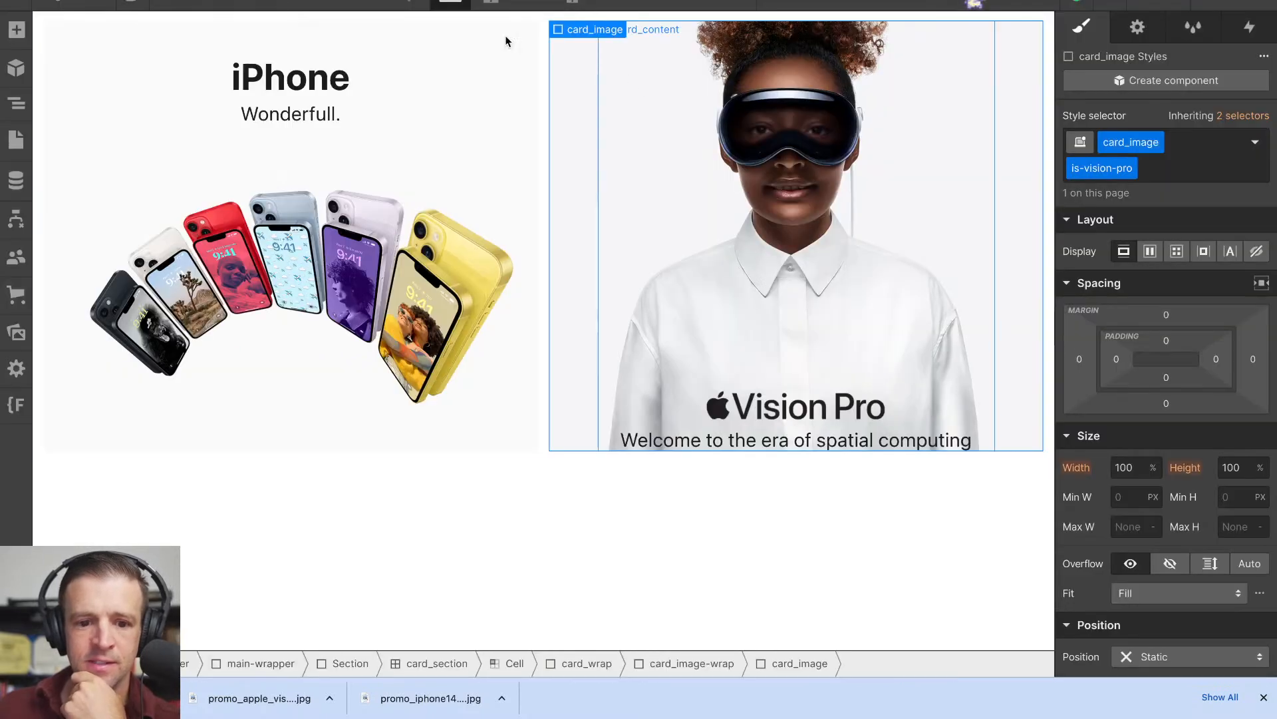
- Return to Webflow, preview the tiles narrowed to the Tablet breakpoint, and resume editing with the breakpoint notice dismissed
left_click(170, 3)
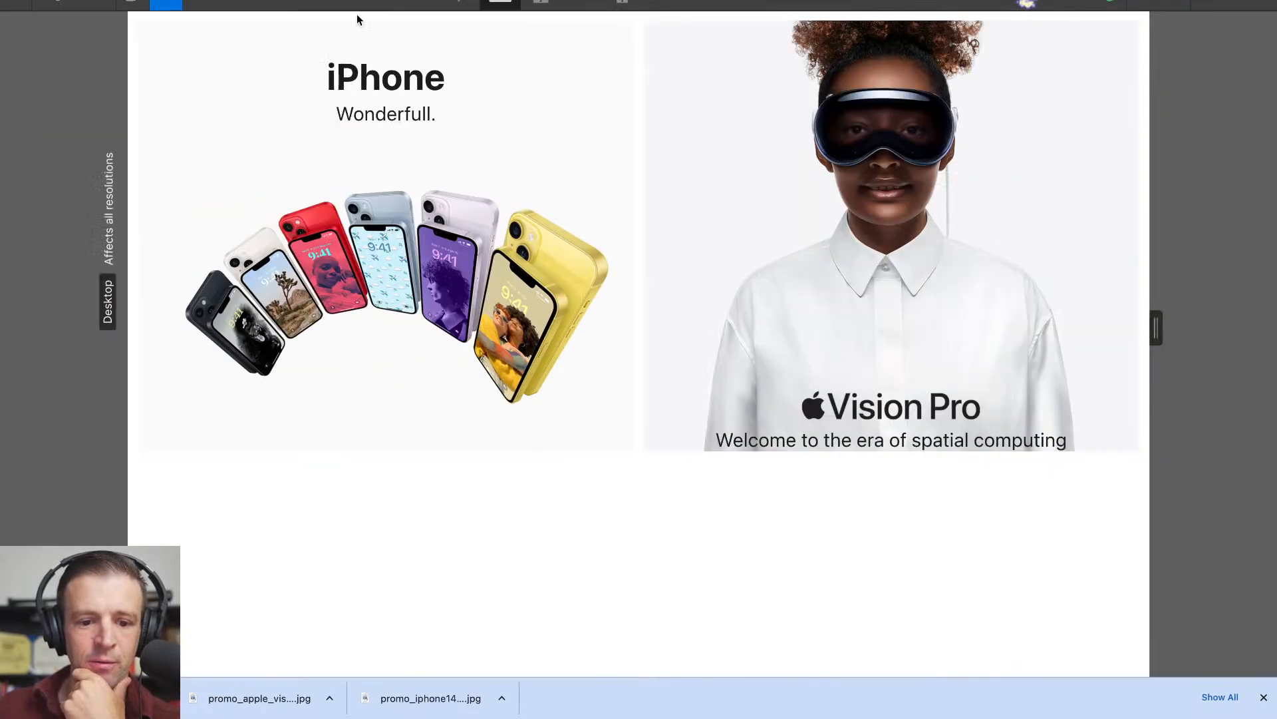
left_click_drag(1156, 328, 1051, 338)
left_click(160, 6)
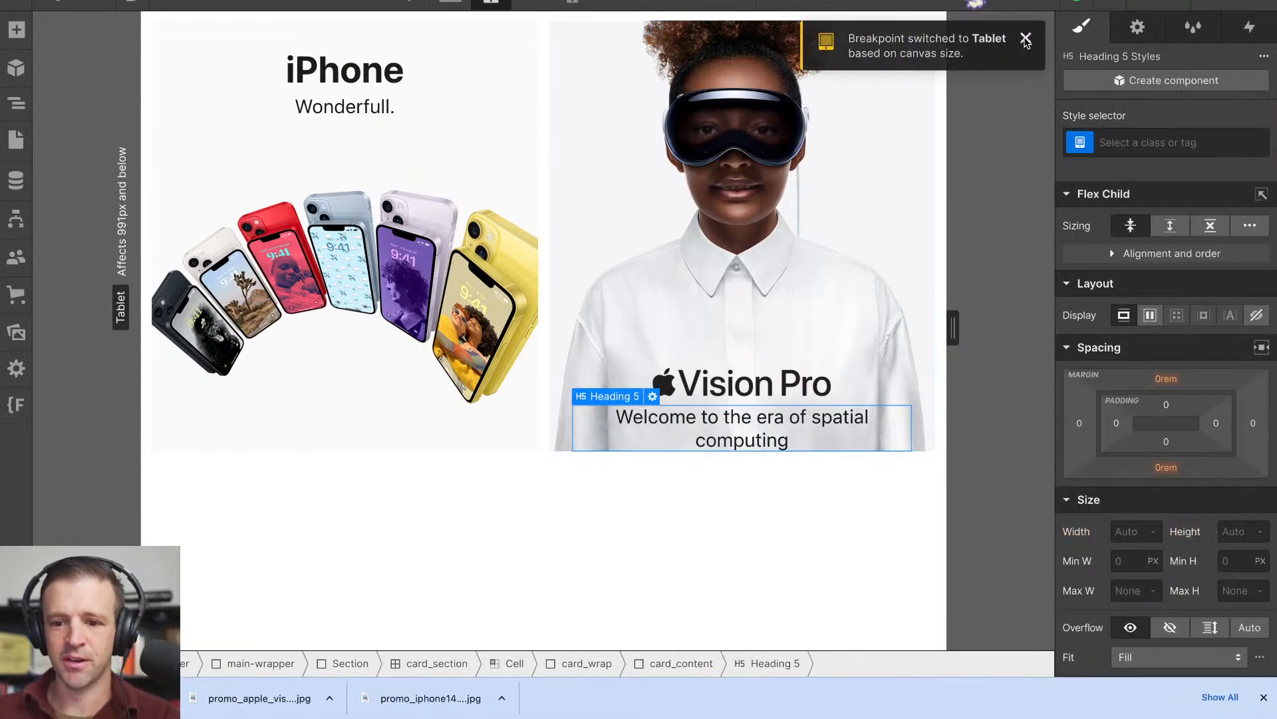
left_click(1025, 40)
- Set the Vision Pro tile's card_content maximum width to 430 px at the Tablet breakpoint
left_click(16, 103)
left_click(172, 419)
scroll(1159, 427, "down", 5)
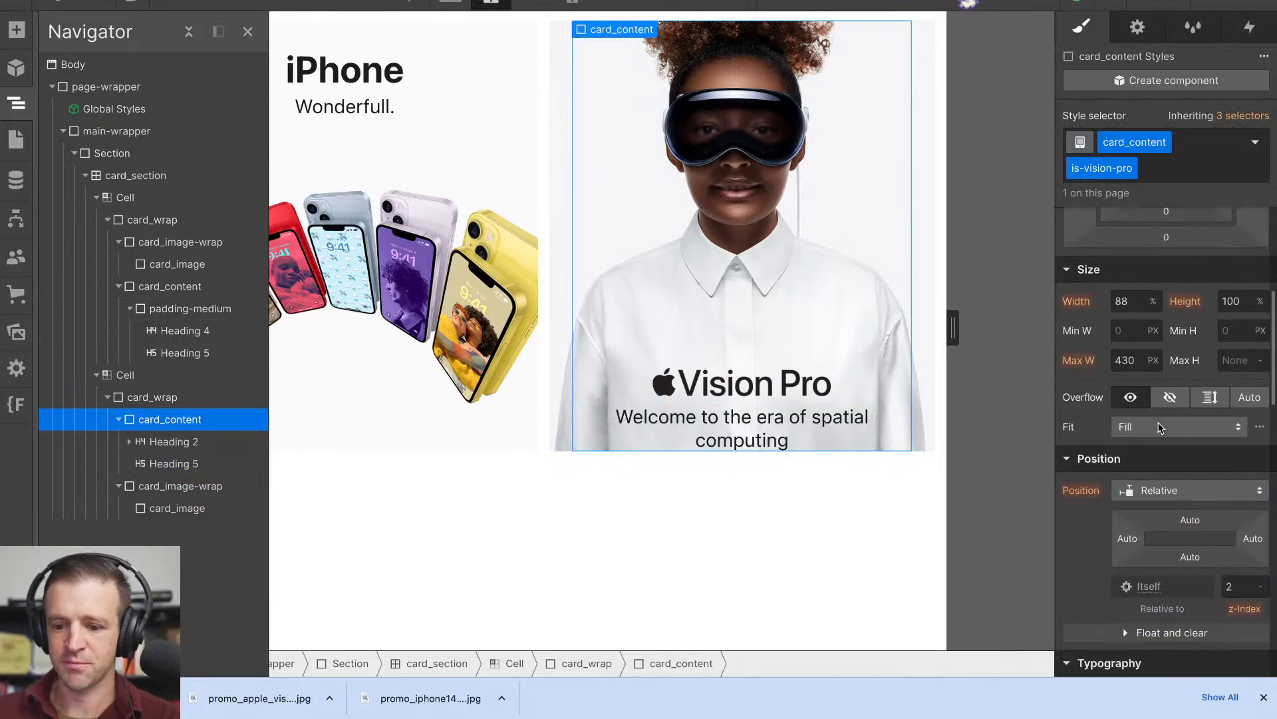
type("420")
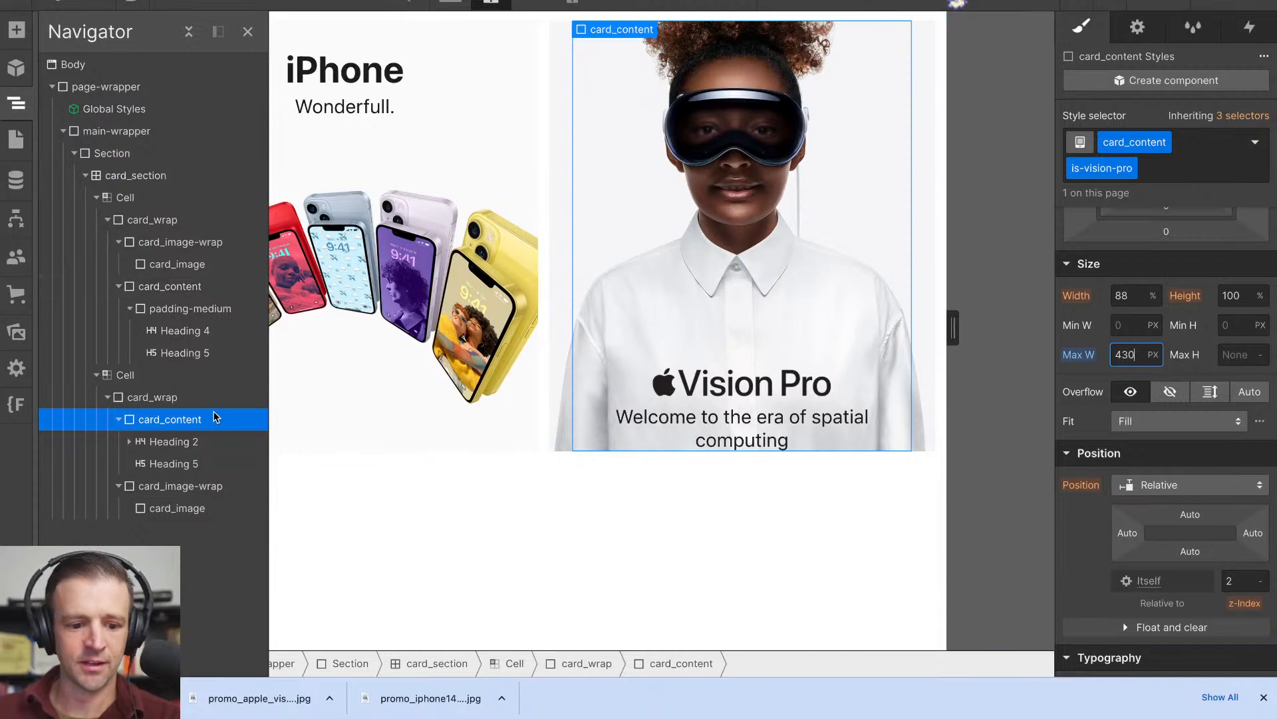
- Lower the Vision Pro card_content's maximum width to 380 px and set its width to Auto at the Tablet breakpoint
left_click(827, 417)
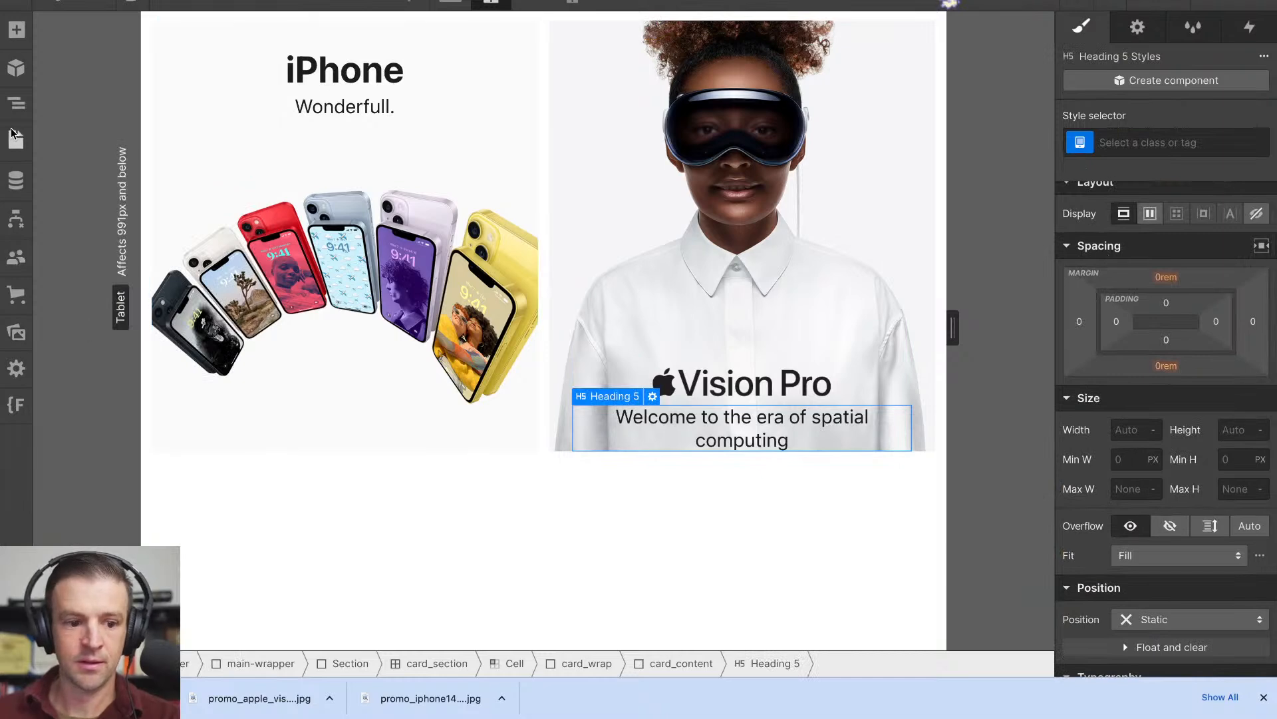
left_click(16, 104)
left_click(166, 420)
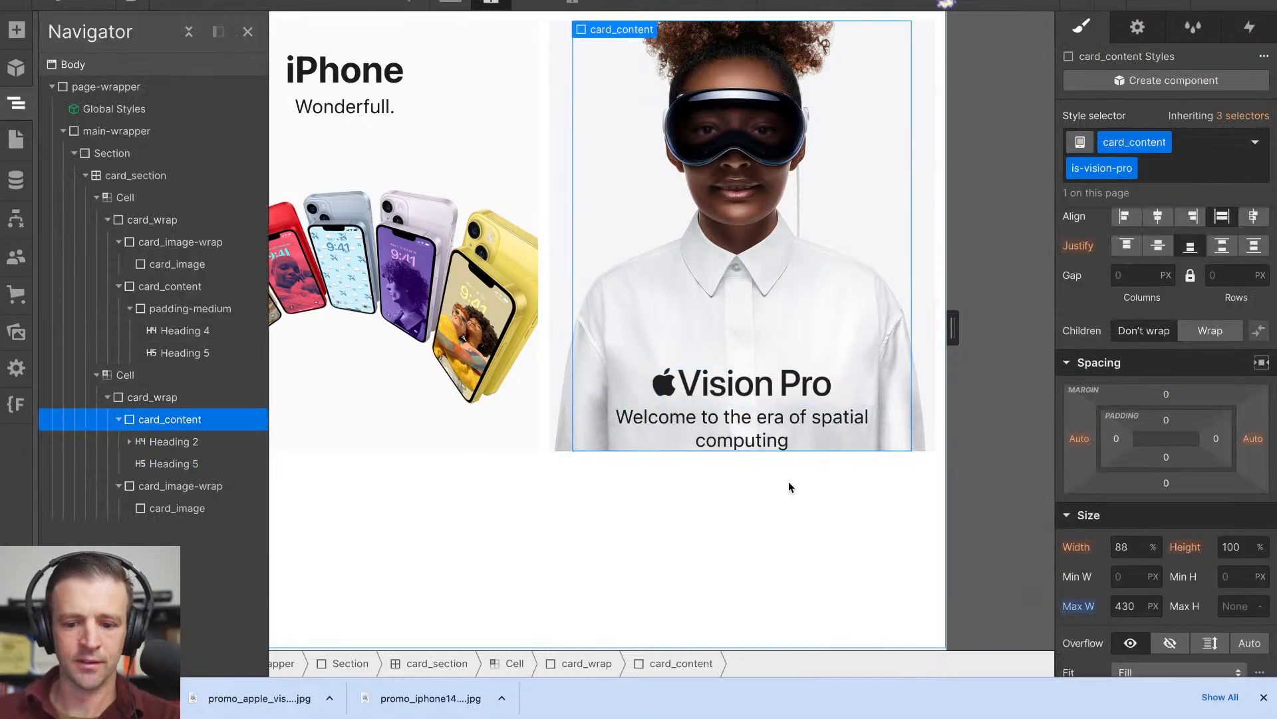
scroll(1144, 569, "down", 1)
left_click(1135, 544)
key("shift+Down")
key("shift+Down")
key("shift+Down")
left_click(1136, 480)
key("BackSpace")
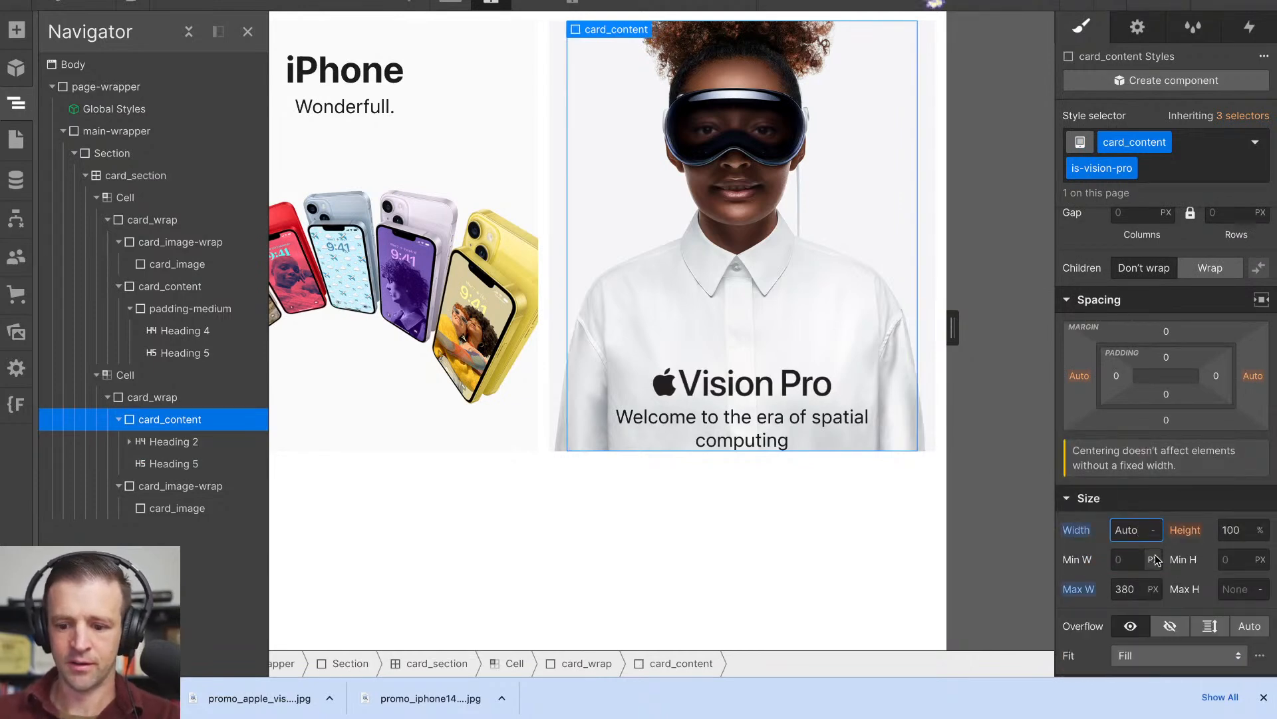
- Reduce card_content's maximum width to 270 px and compare the subhead's line wrapping with the Vision Pro tile on the Apple homepage
left_click(1122, 584)
key("shift+Down")
key("shift+Down")
key("shift+Down")
key("shift+Down")
key("shift+Down")
key("shift+Down")
key("shift+Down")
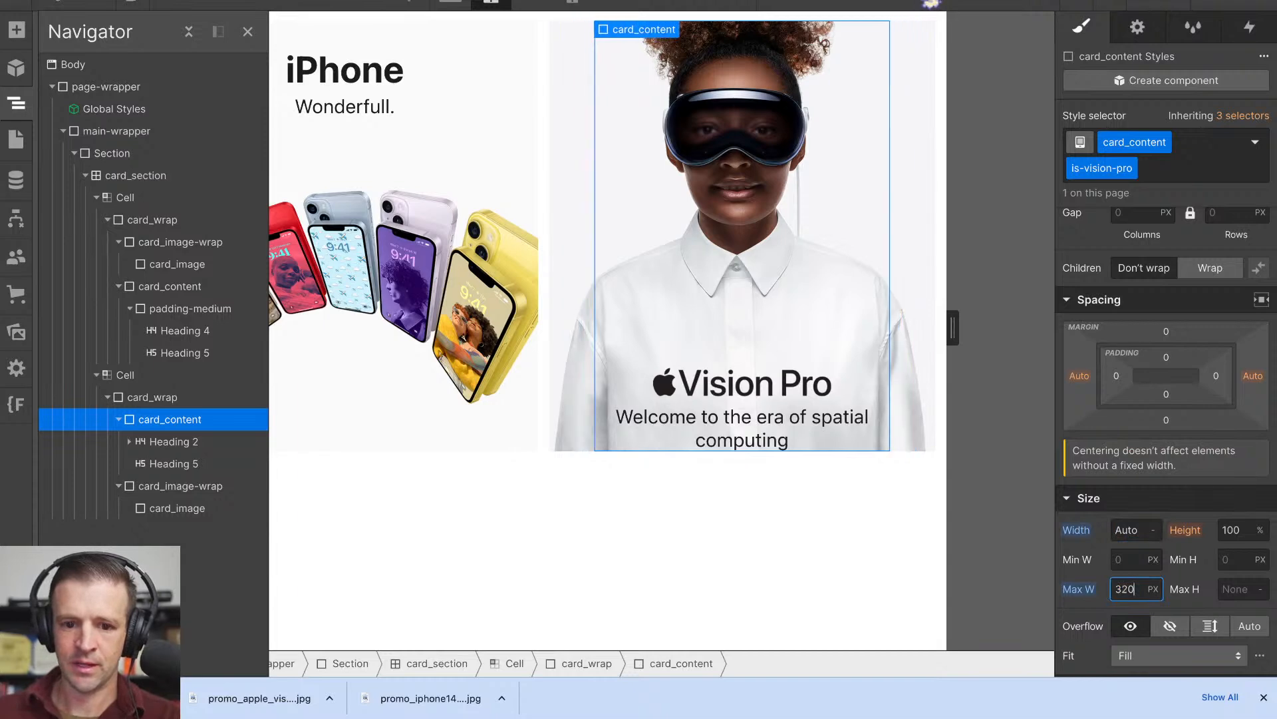
key("shift+Down")
key("shift+Down")
key("shift+Down")
key("shift+Down")
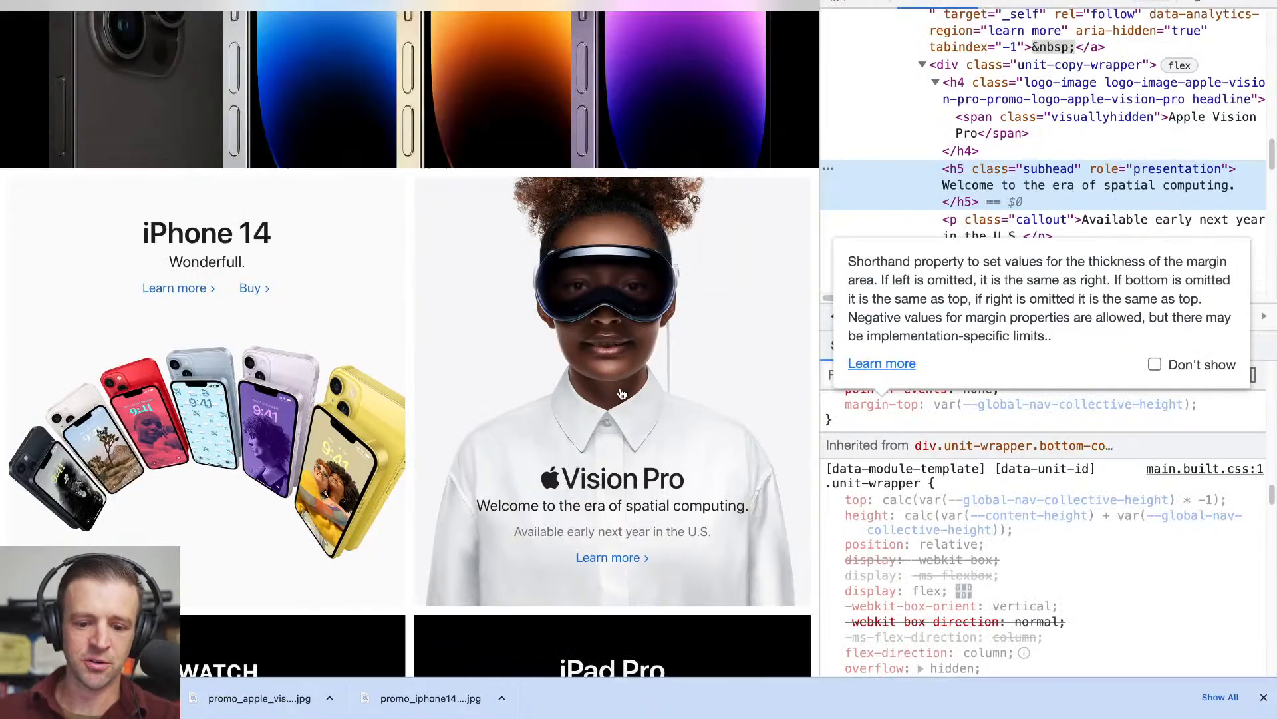
left_click_drag(820, 424, 876, 426)
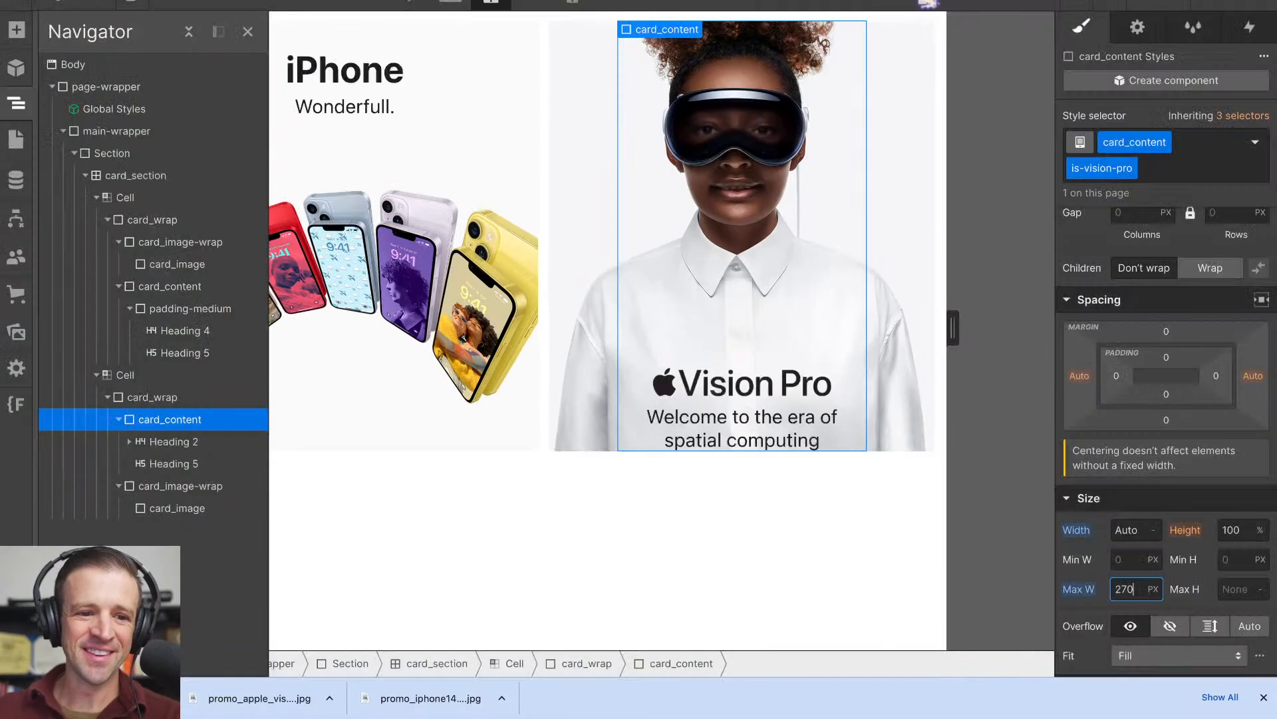
key("Return")
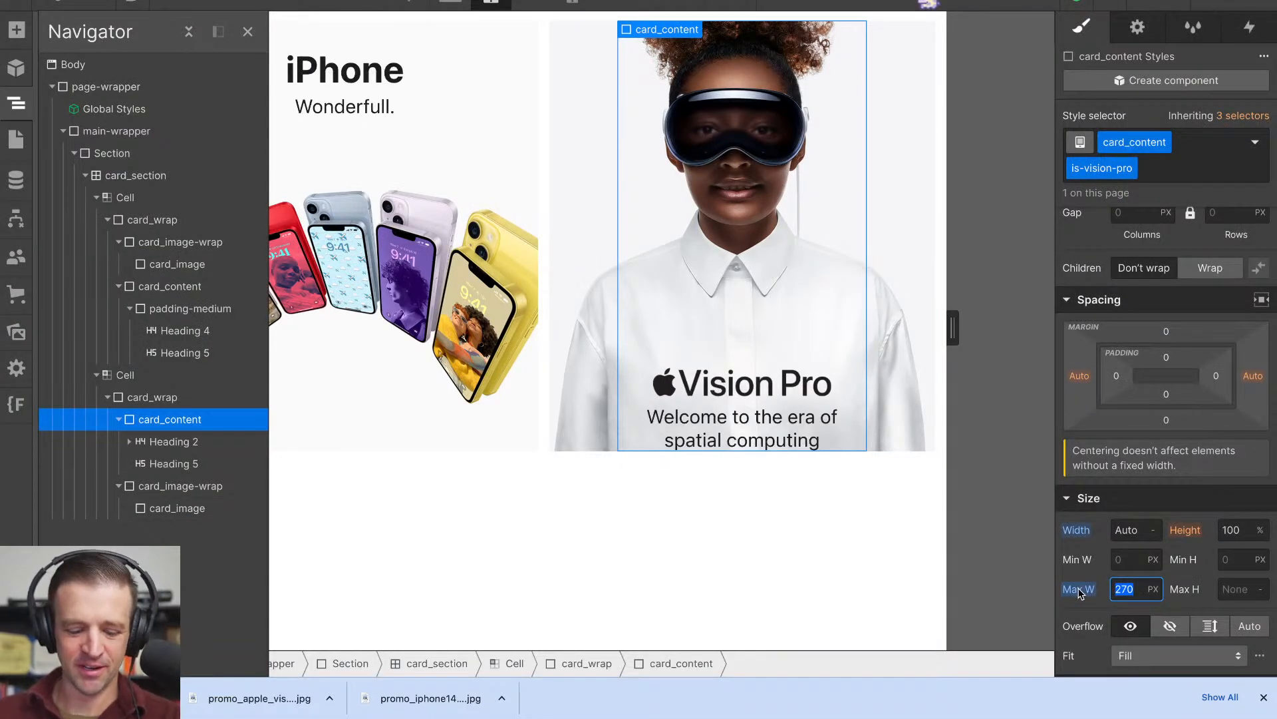
- Set card_content's maximum width back to 430 px, and clear that limit at the Desktop breakpoint
type("430")
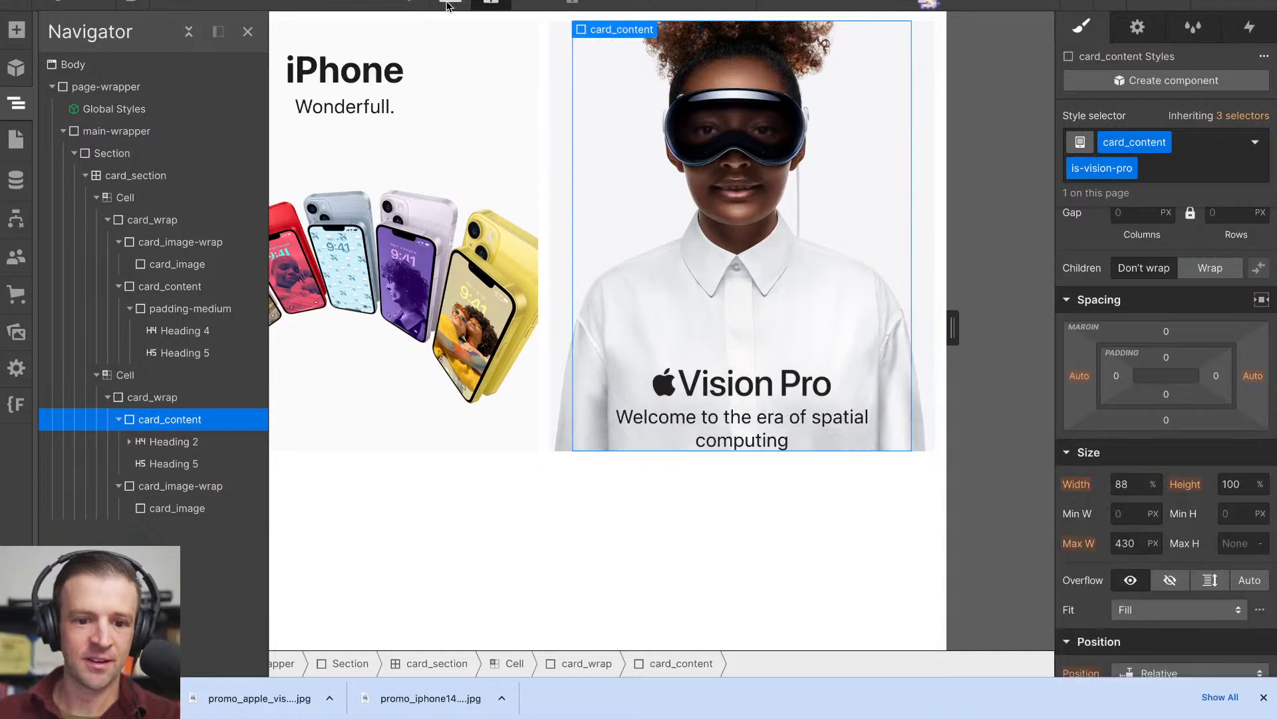
left_click(443, 6)
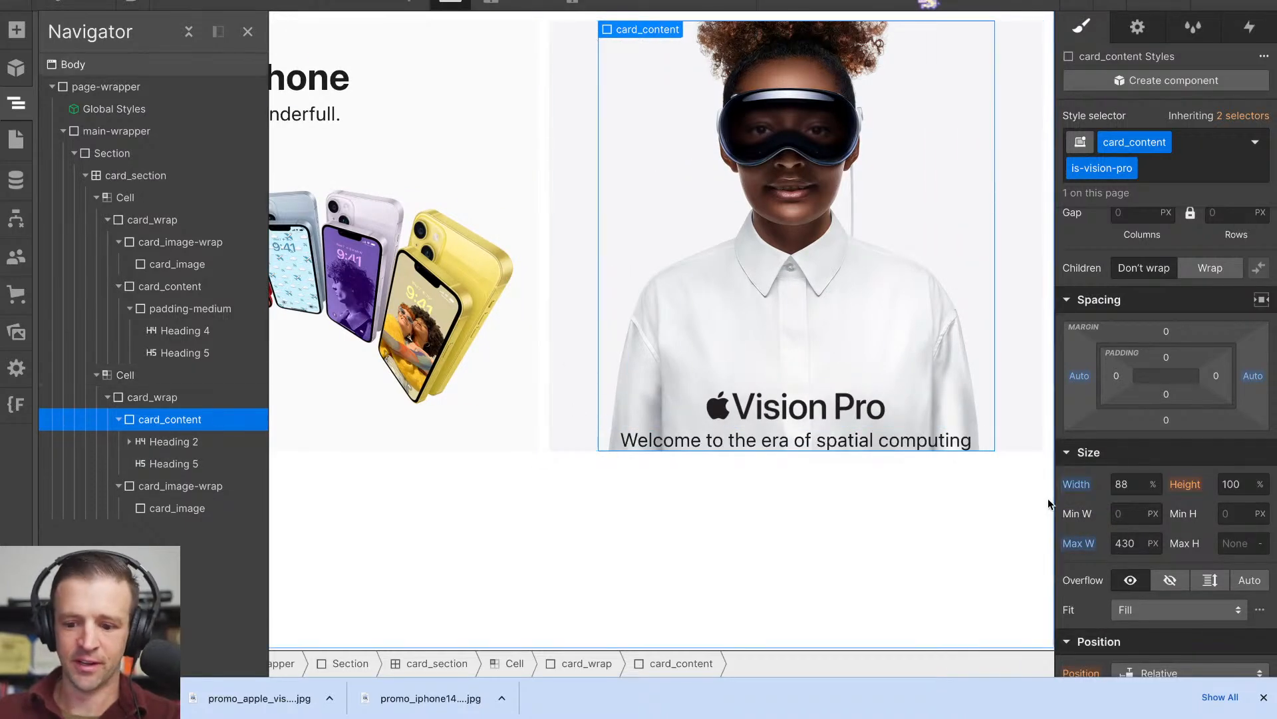
left_click(1079, 543, "alt")
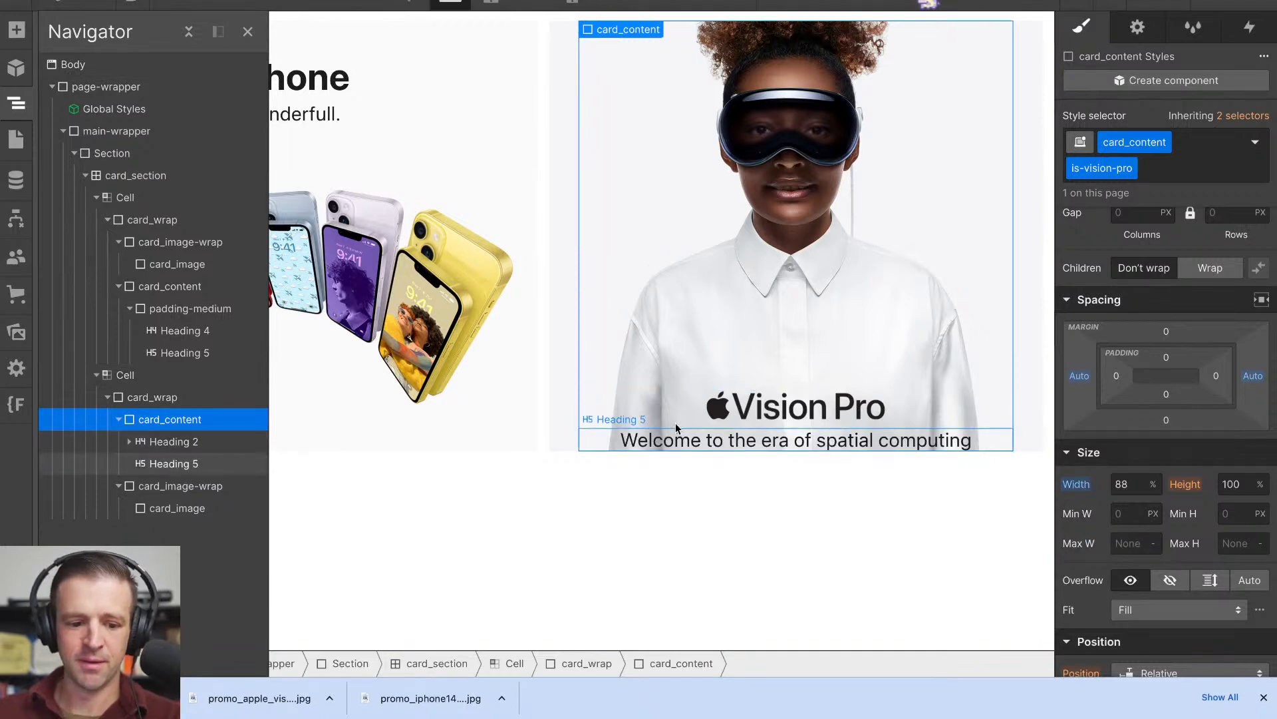
- Wrap the Vision Pro Heading 5 in a div block with the class card_h5-max-width and a maximum width of 430 px
left_click(218, 465)
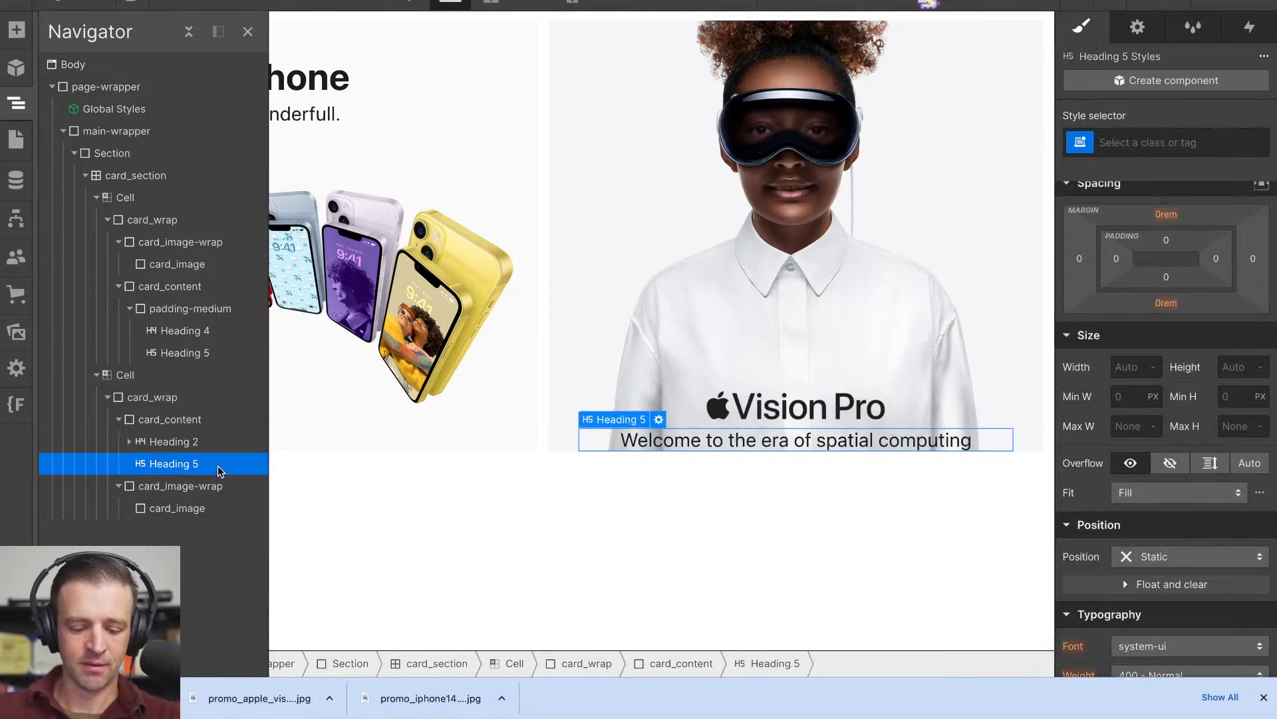
key("ctrl+alt+g")
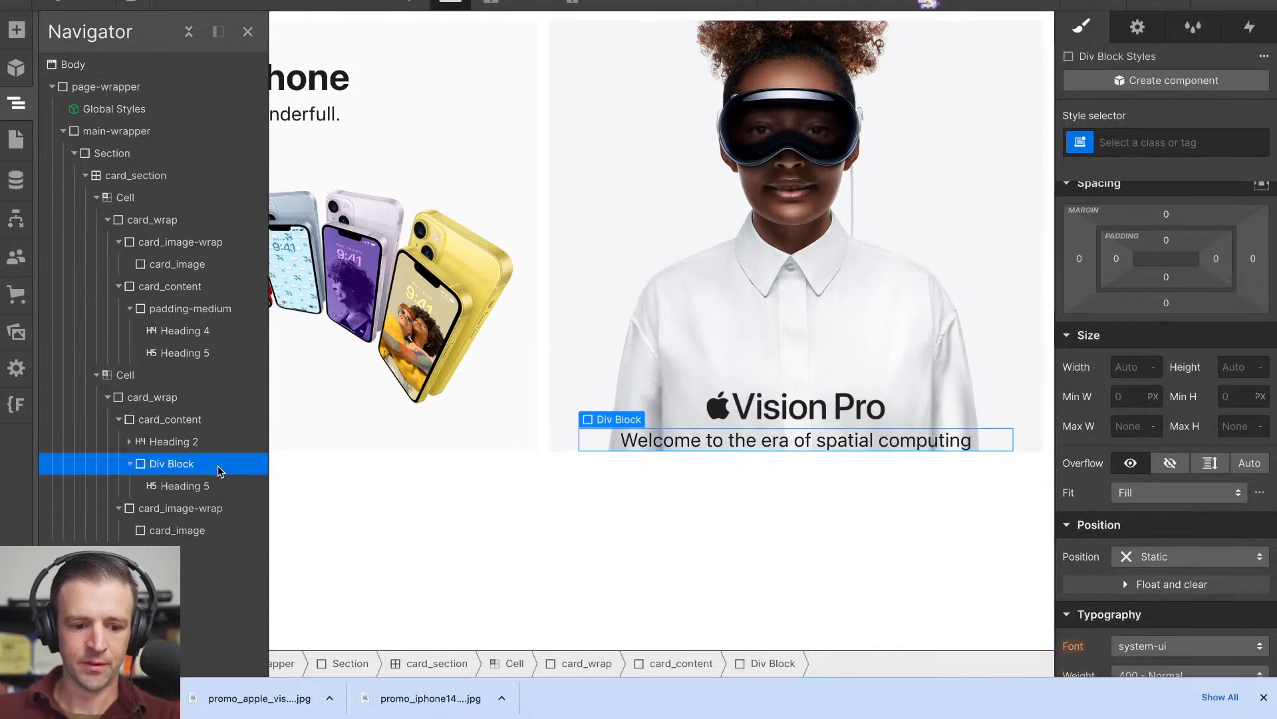
left_click(1144, 148)
type("card")
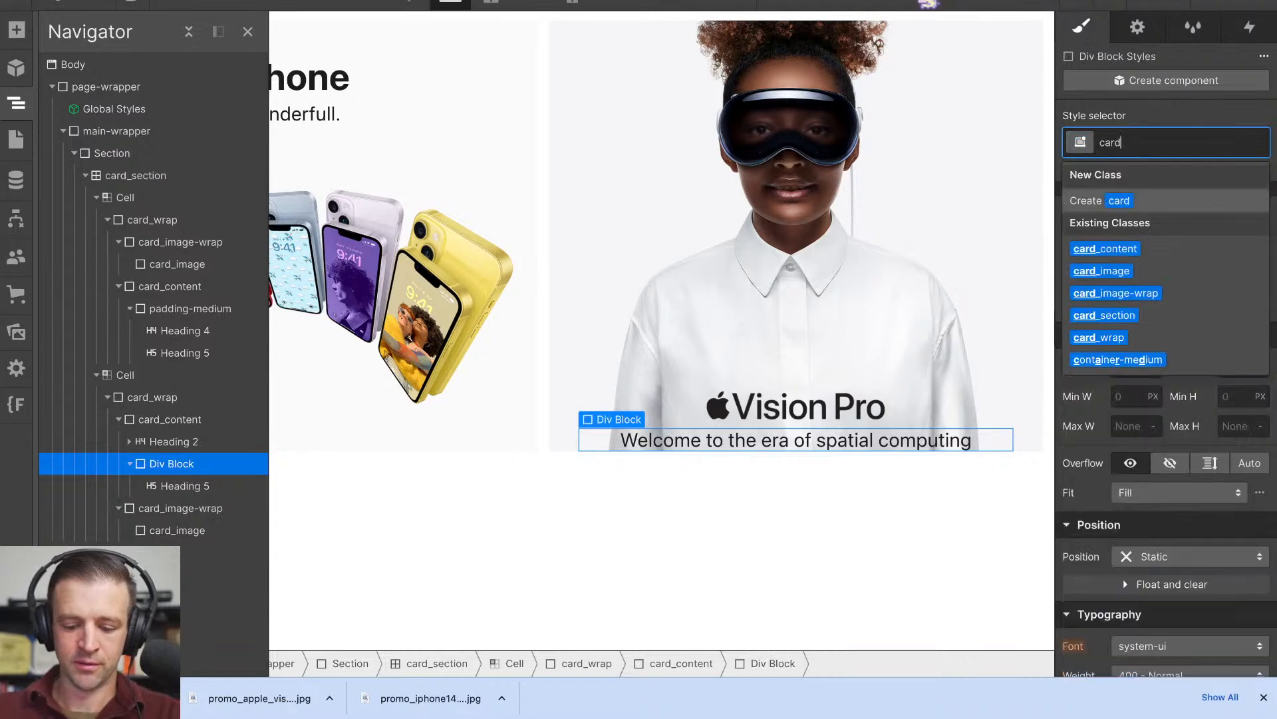
type("_h5-max-width")
key("Return")
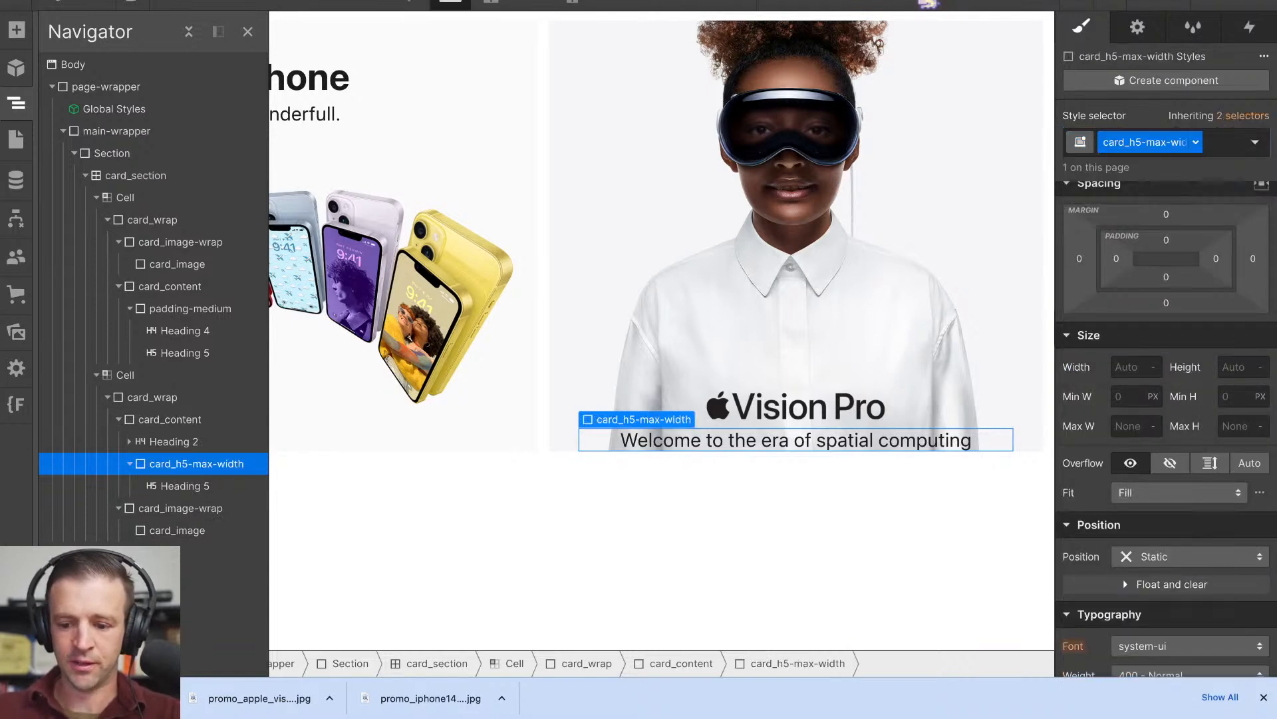
left_click(1133, 429)
type("430")
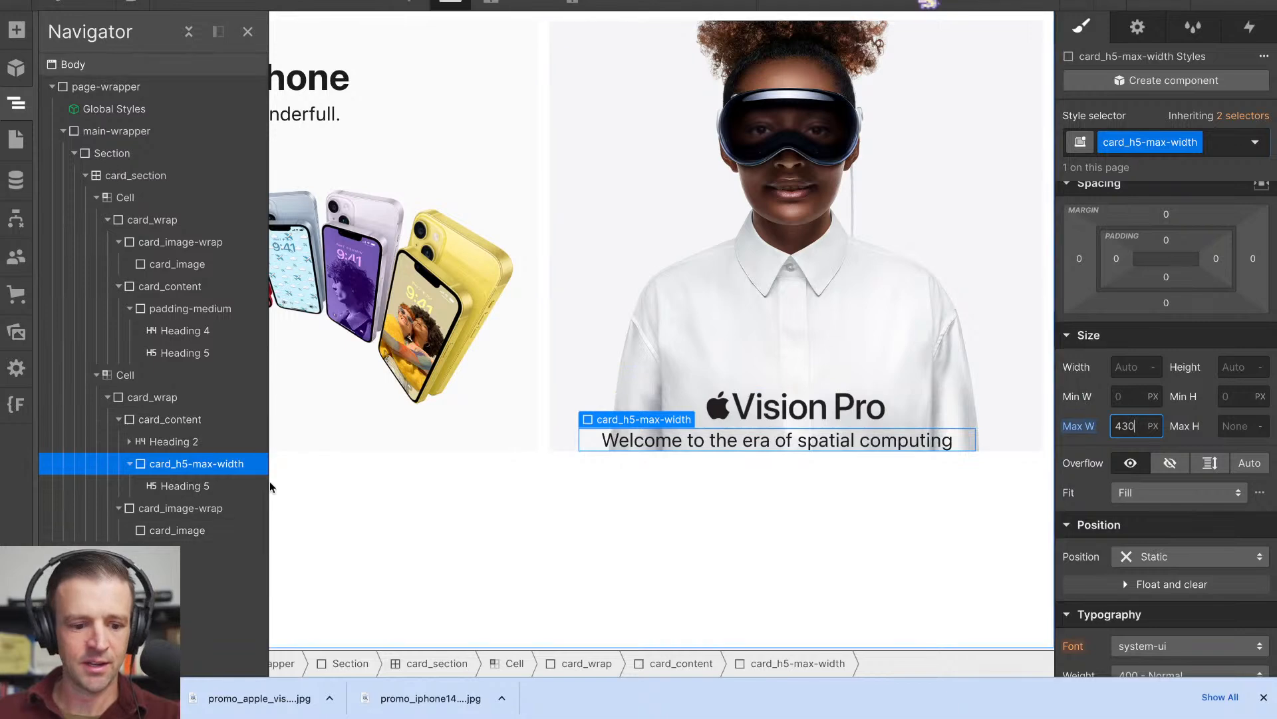
- Try centre alignment for the children of the Vision Pro card_content, and restore Stretch alignment
left_click(172, 443)
left_click(171, 417)
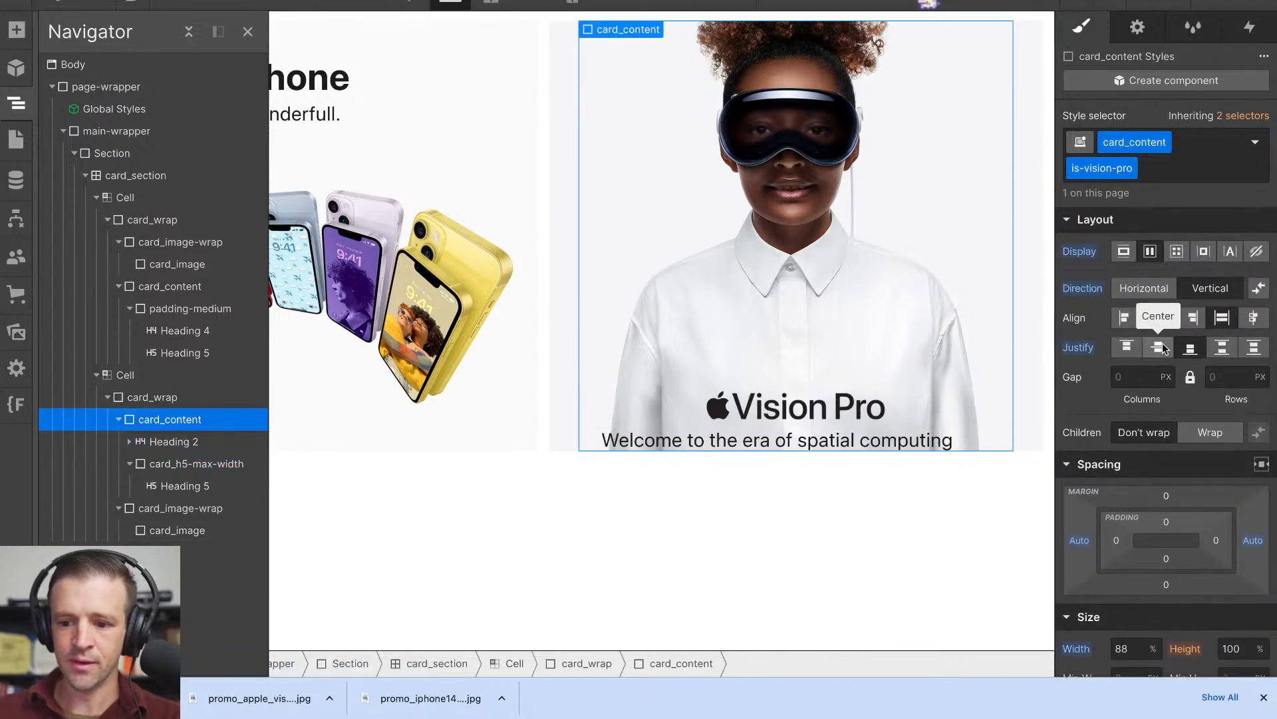
left_click(1161, 321)
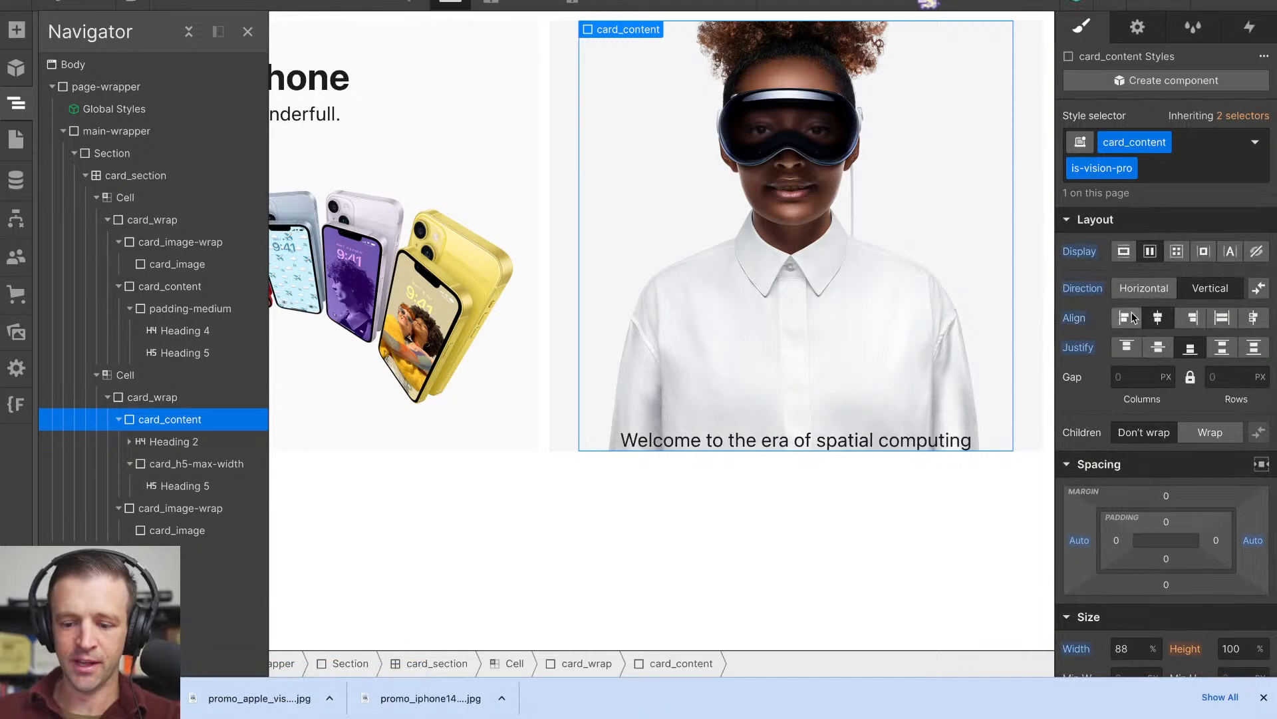
left_click(1222, 317)
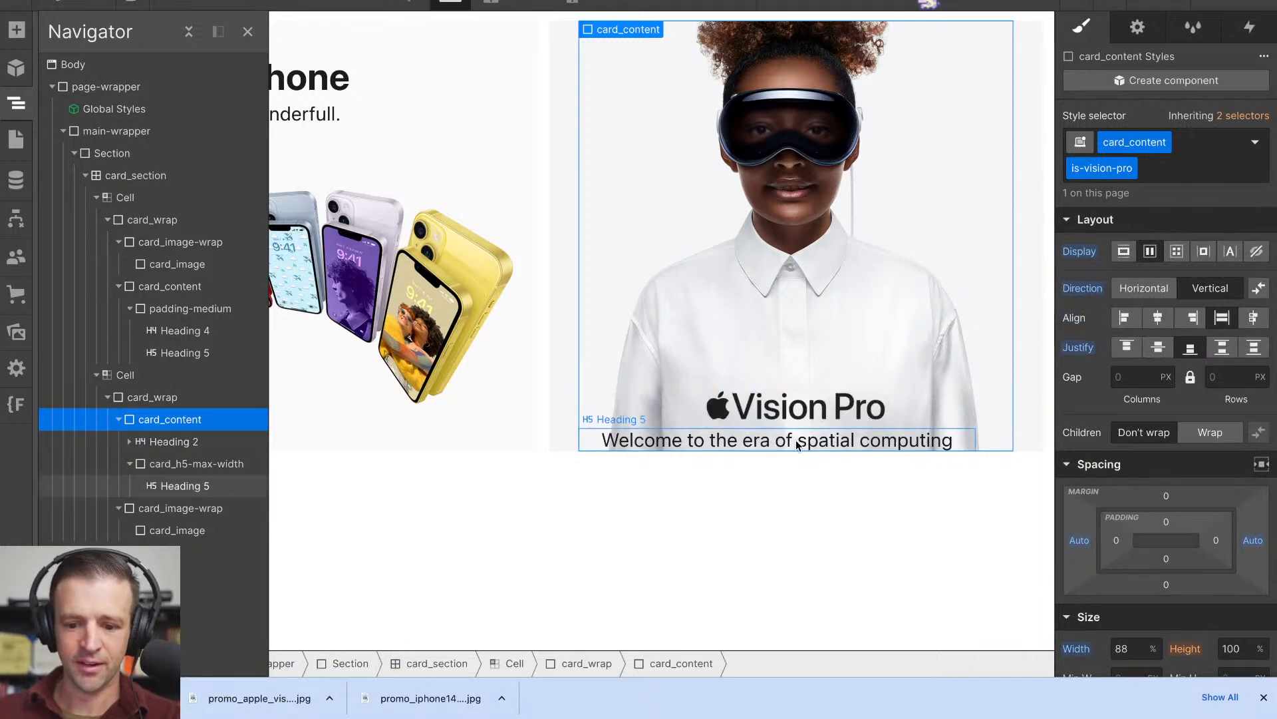
- Centre card_h5-max-width with automatic side margins and preview the tiles narrowed to the Tablet breakpoint
left_click(689, 434)
left_click(1262, 346)
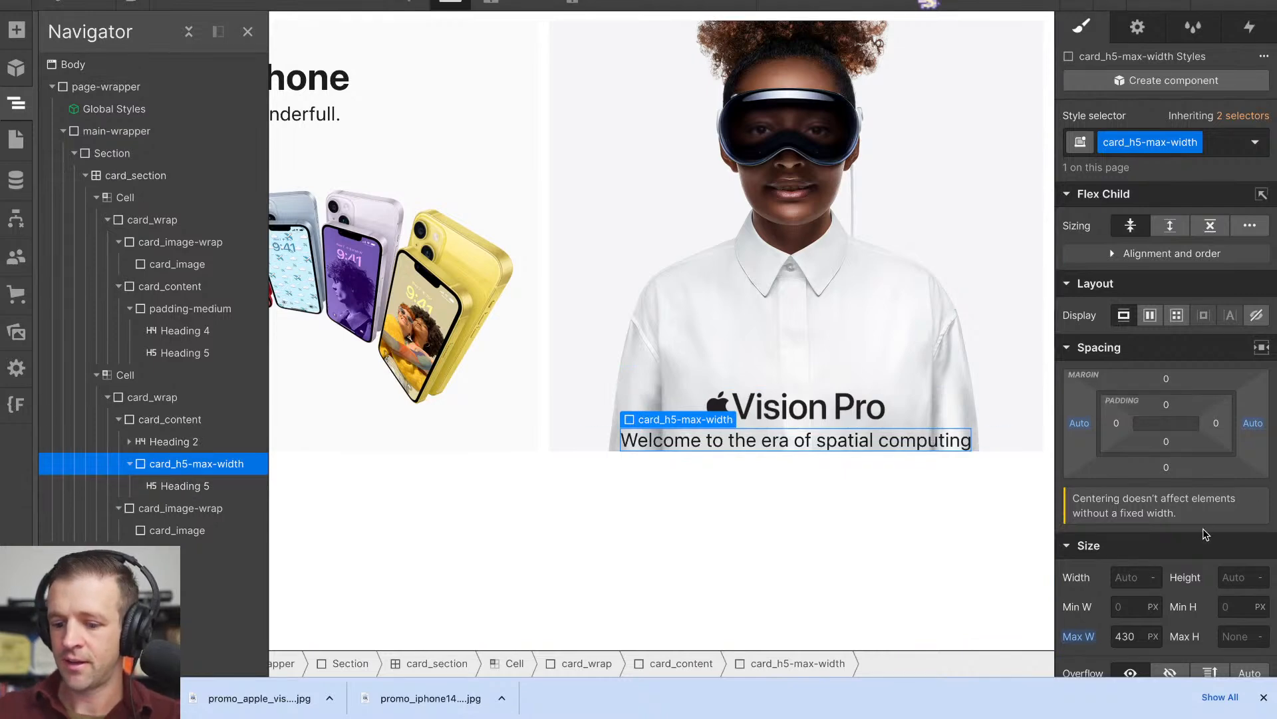
left_click(143, 5)
left_click_drag(1272, 360, 1032, 356)
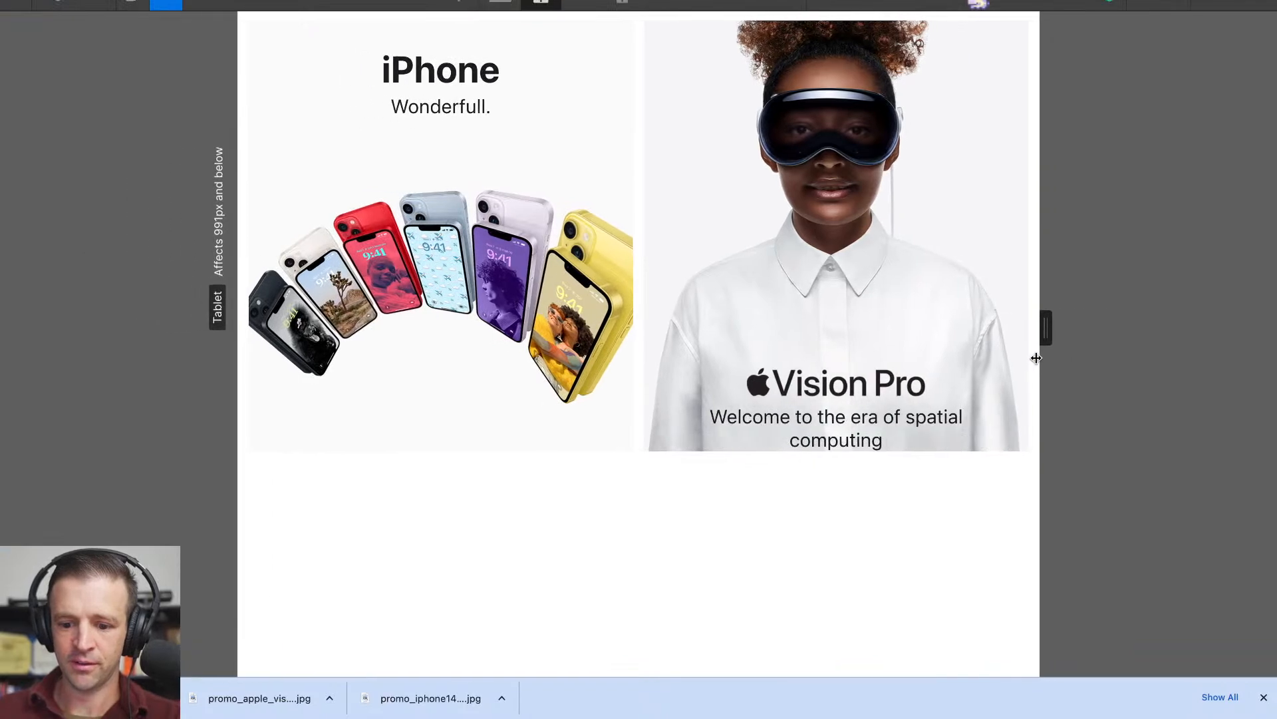
- Leave the preview and set card_h5-max-width's maximum width to 370 px, with the breakpoint notice dismissed
left_click(166, 5)
left_click(1153, 644)
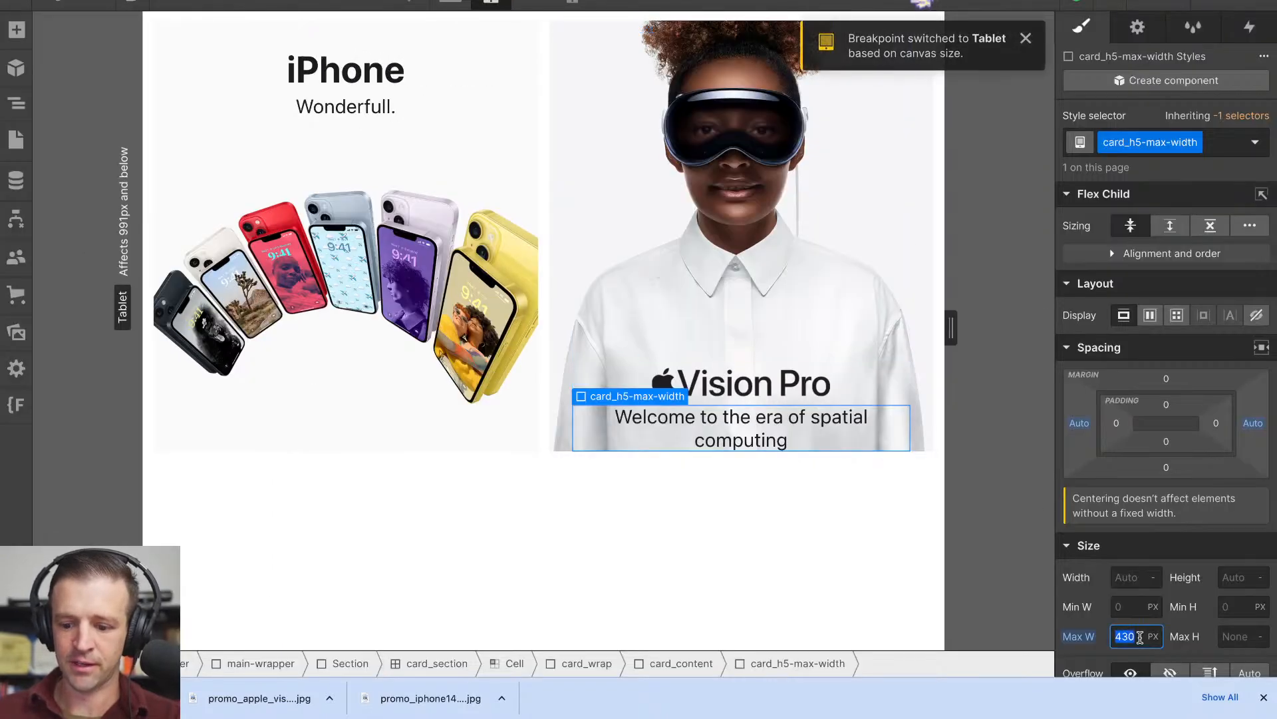
type("420")
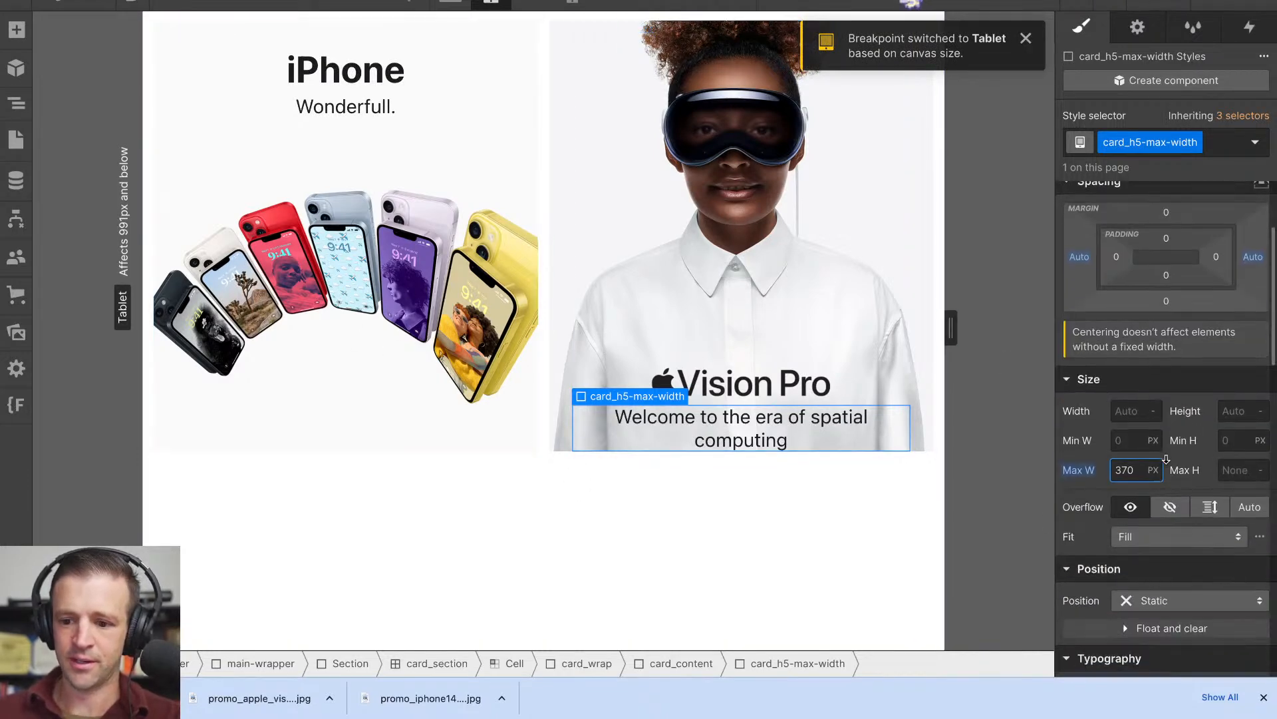
left_click(24, 107)
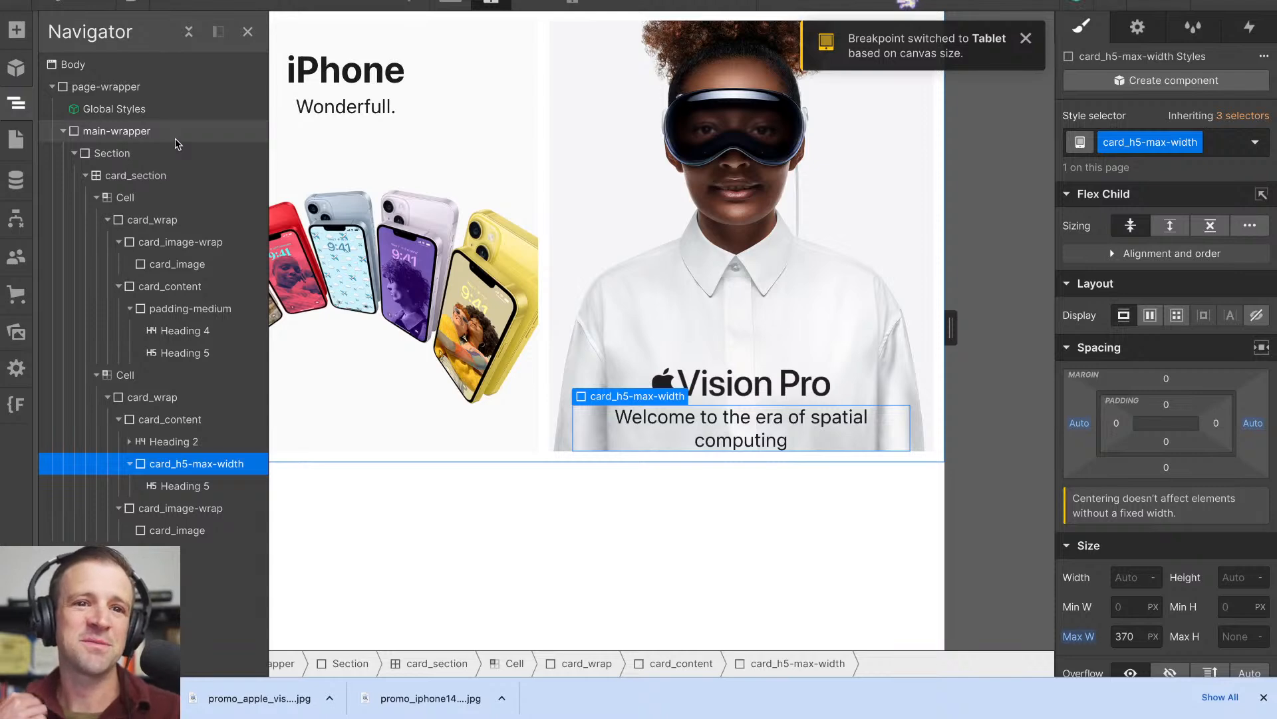
left_click(1027, 38)
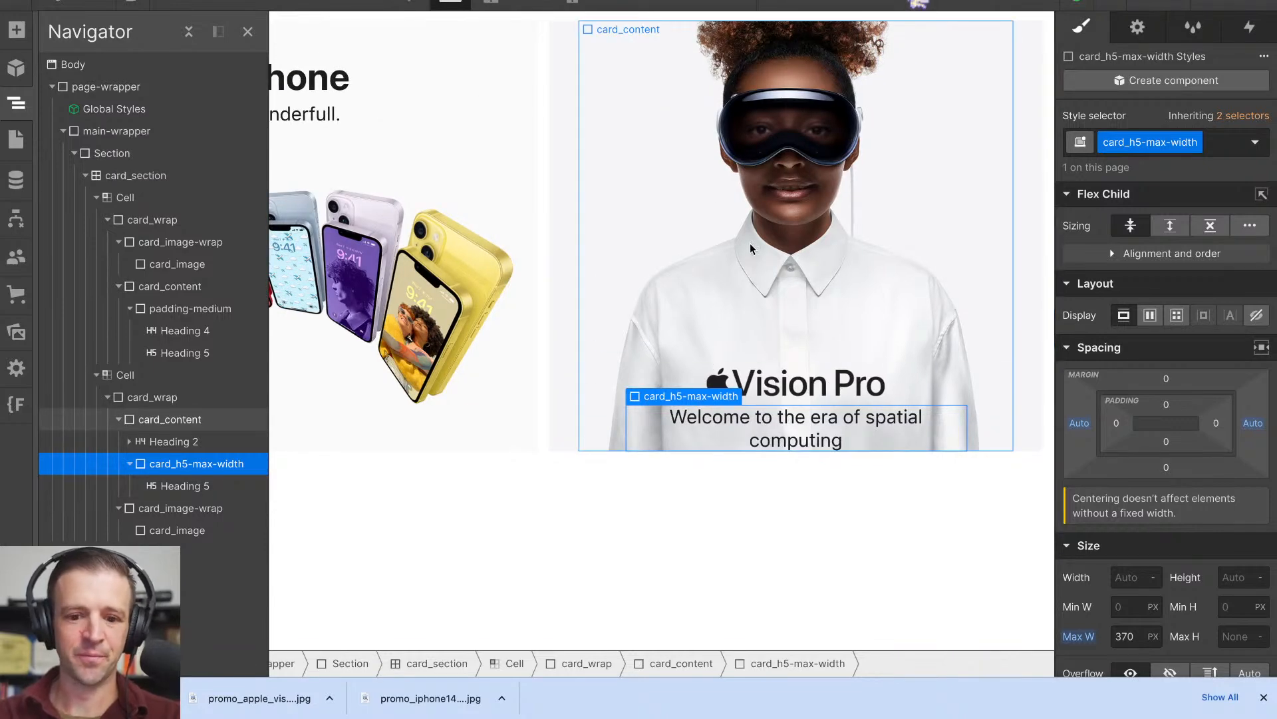
- Join "spatial computing" in the Vision Pro subhead with a non-breaking space and preview how the line wraps at the Desktop breakpoint
left_click(854, 463)
left_click(752, 442)
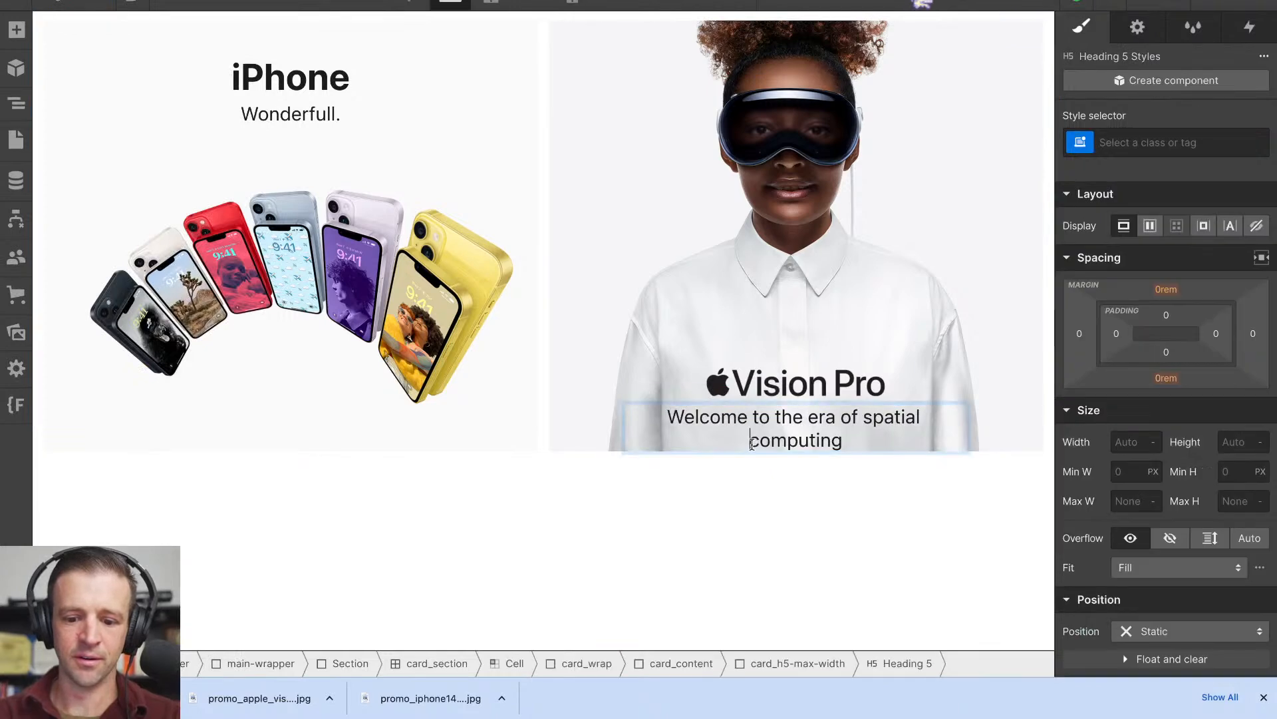
double_click(744, 430)
key("BackSpace")
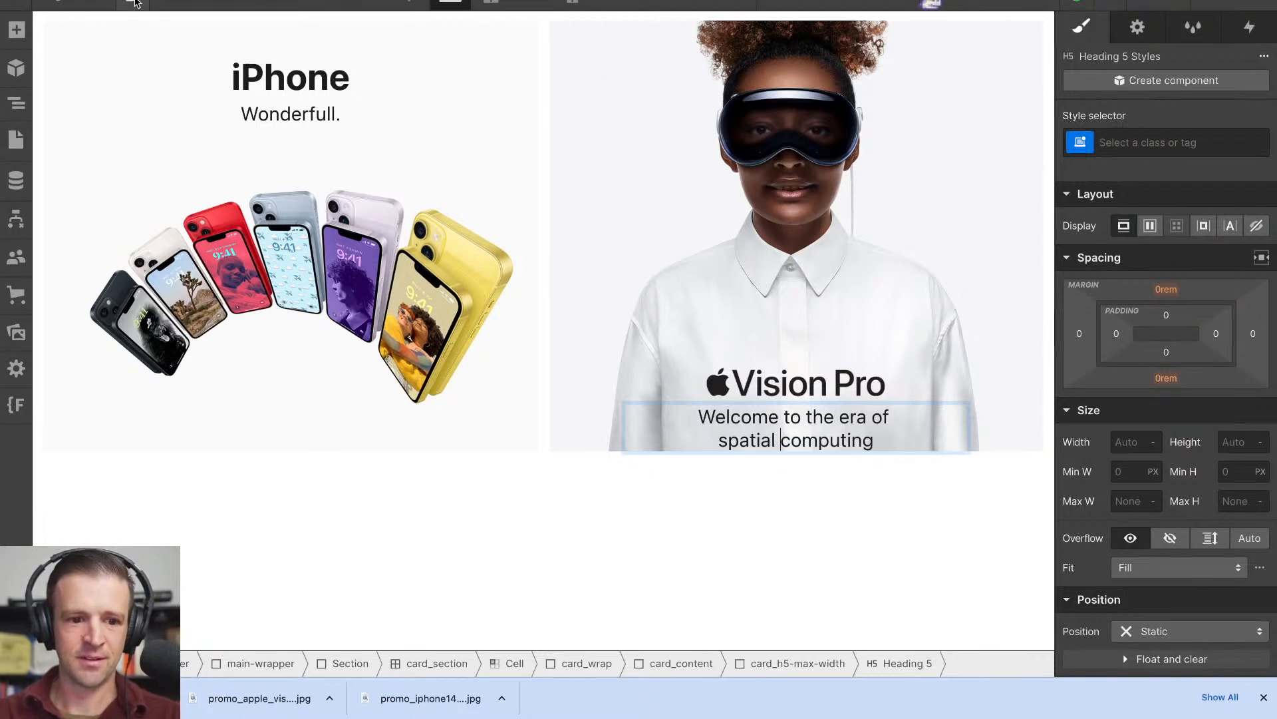
left_click(179, 2)
left_click_drag(1273, 342, 1233, 349)
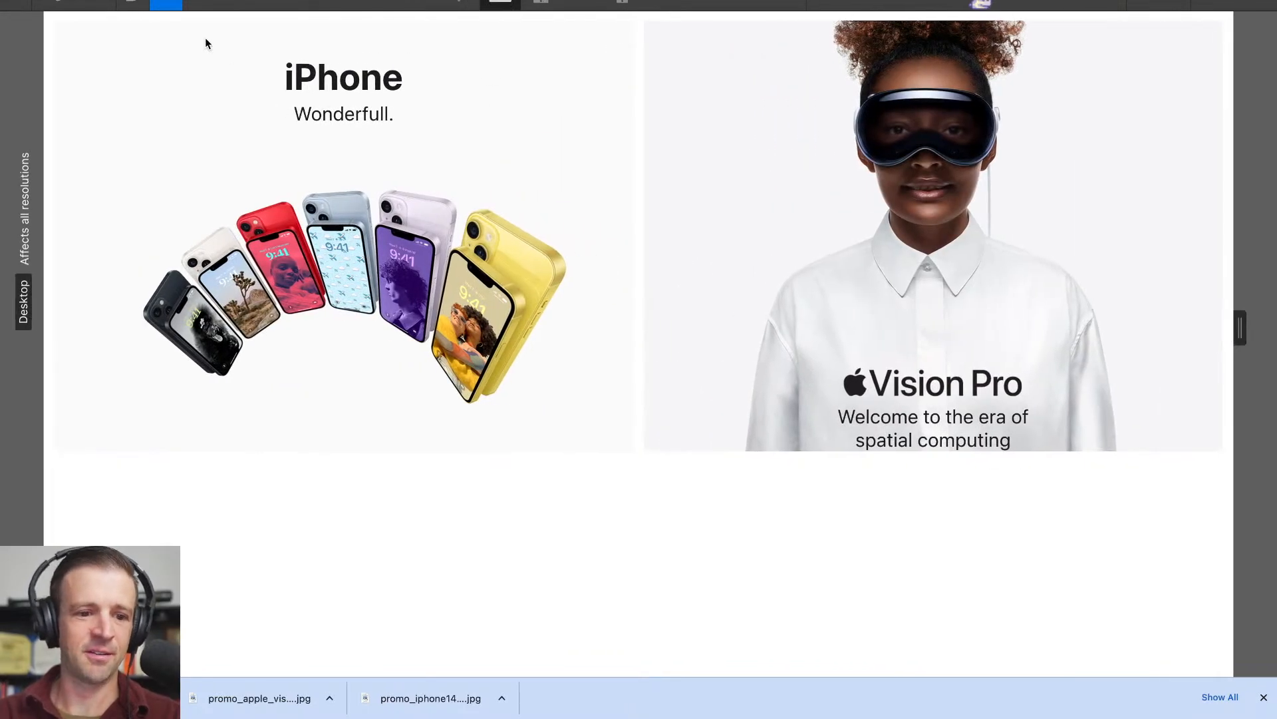
left_click(166, 3)
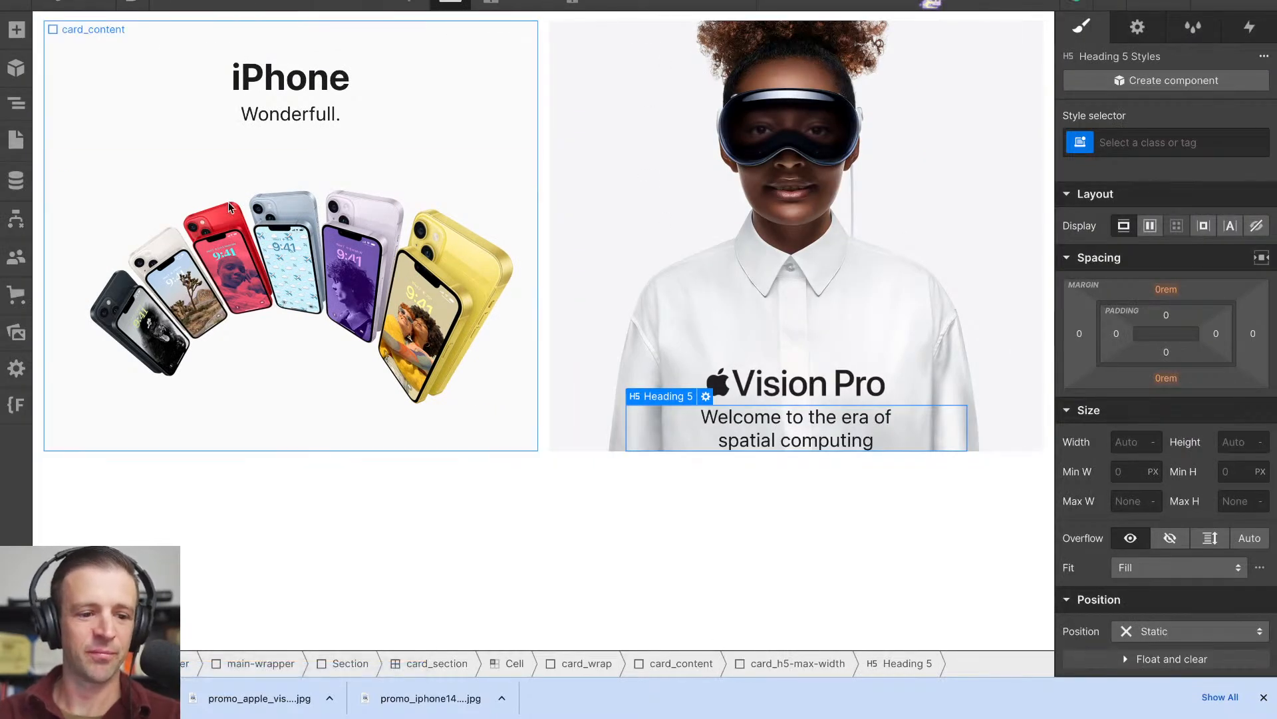
- Clear card_h5-max-width's maximum width and remove that wrapper, keeping Heading 5 directly inside card_content
left_click(17, 108)
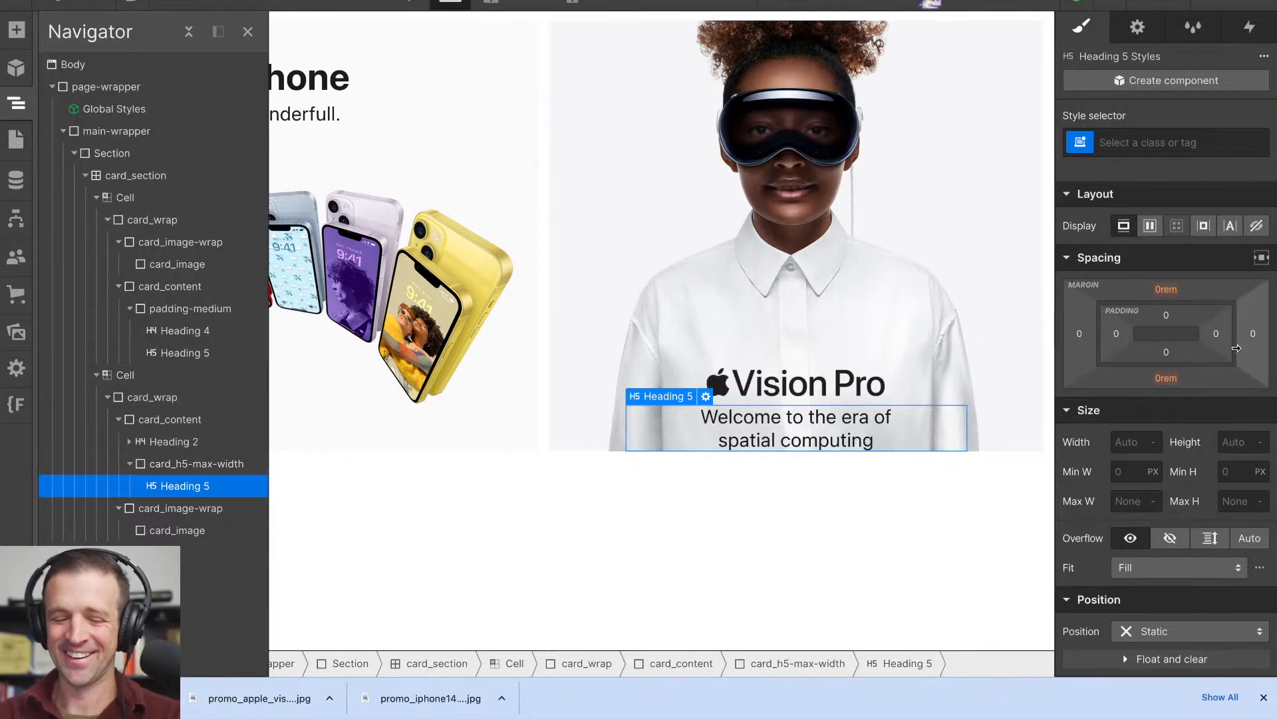
left_click(225, 463)
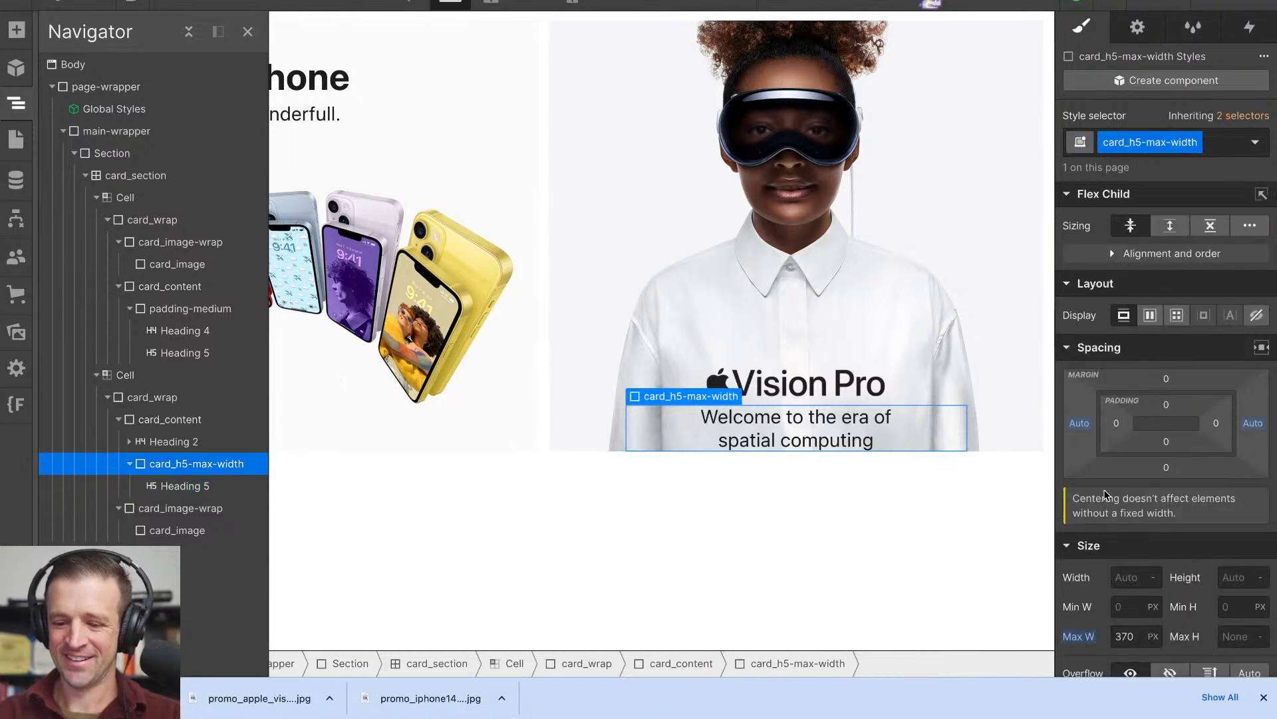
left_click(1079, 637, "alt")
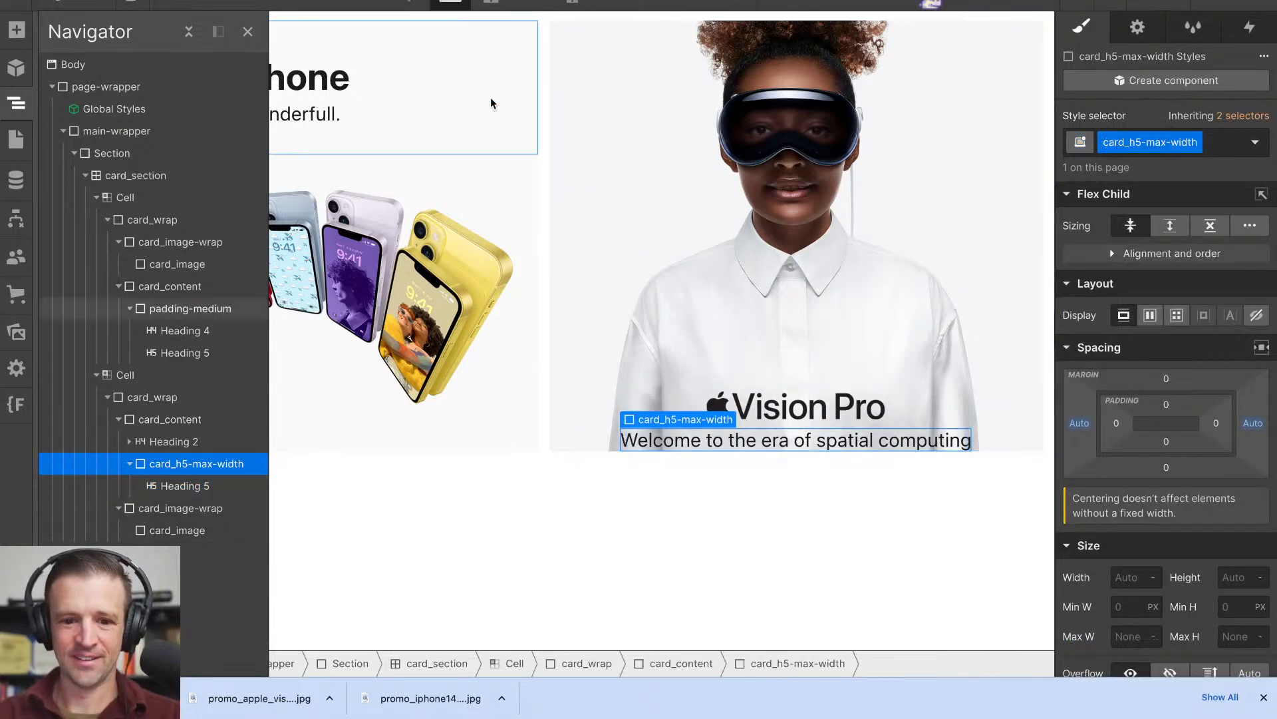
left_click_drag(177, 485, 179, 455)
left_click(174, 485)
key("Delete")
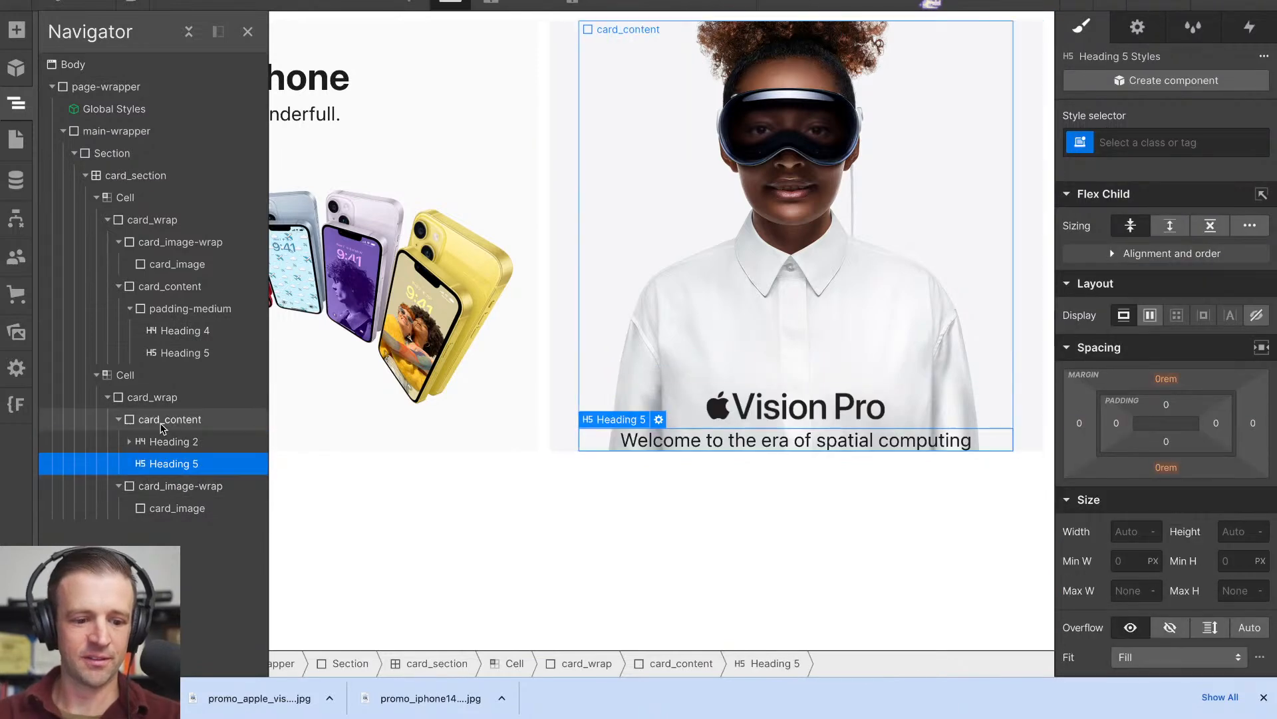
- Preview the tiles at a wider Desktop canvas, and return to editing with the Vision Pro Heading 5 selected
left_click(830, 389)
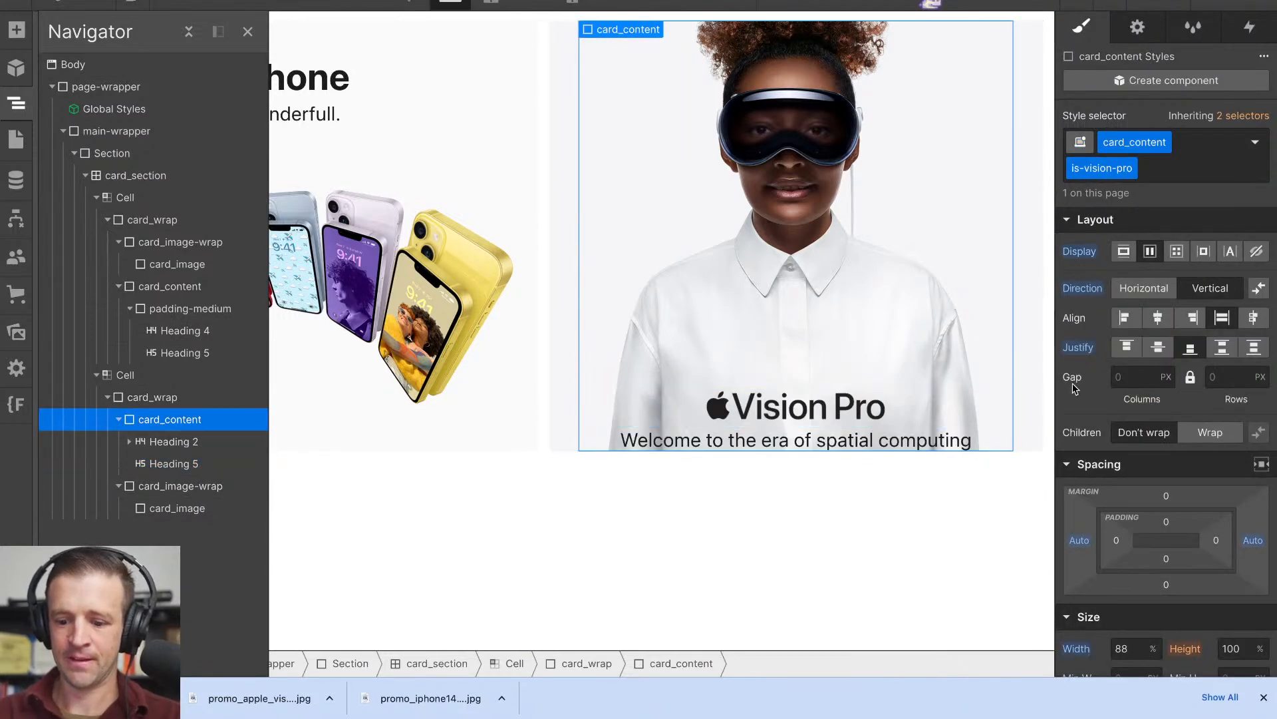
scroll(1075, 389, "down", 3)
left_click(164, 6)
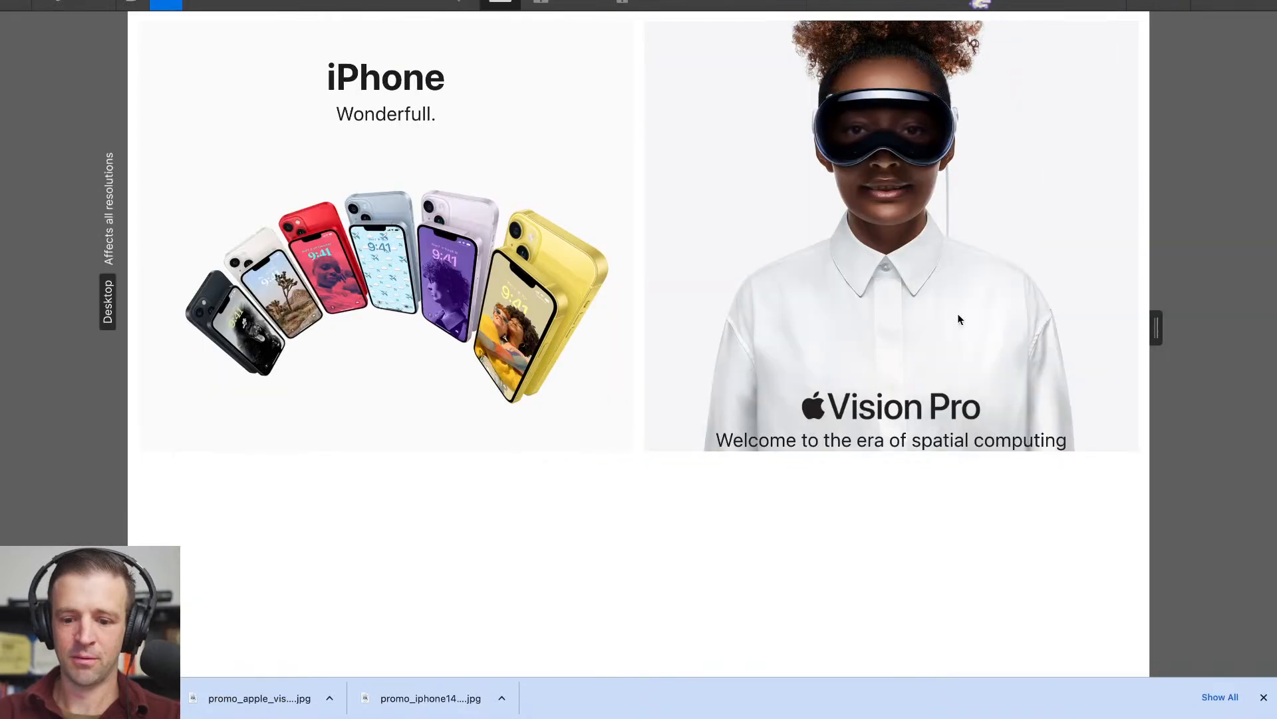
left_click_drag(1146, 339, 1175, 313)
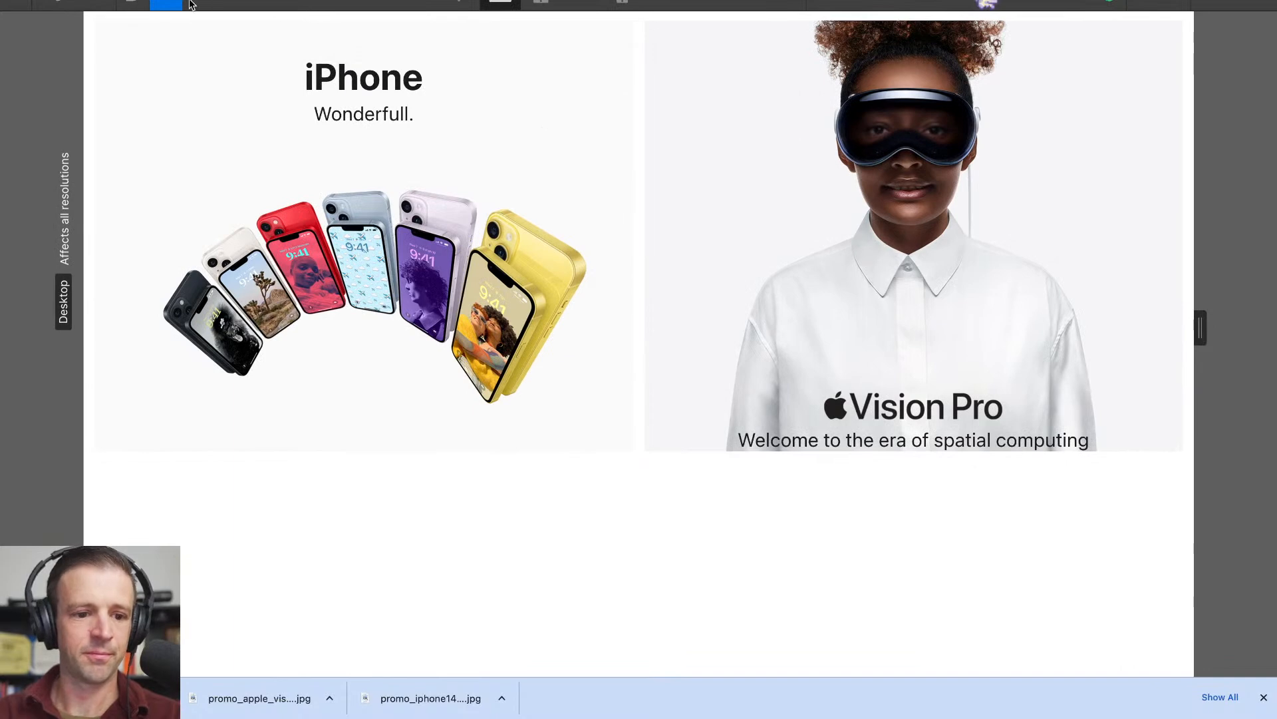
left_click(154, 3)
left_click(821, 443)
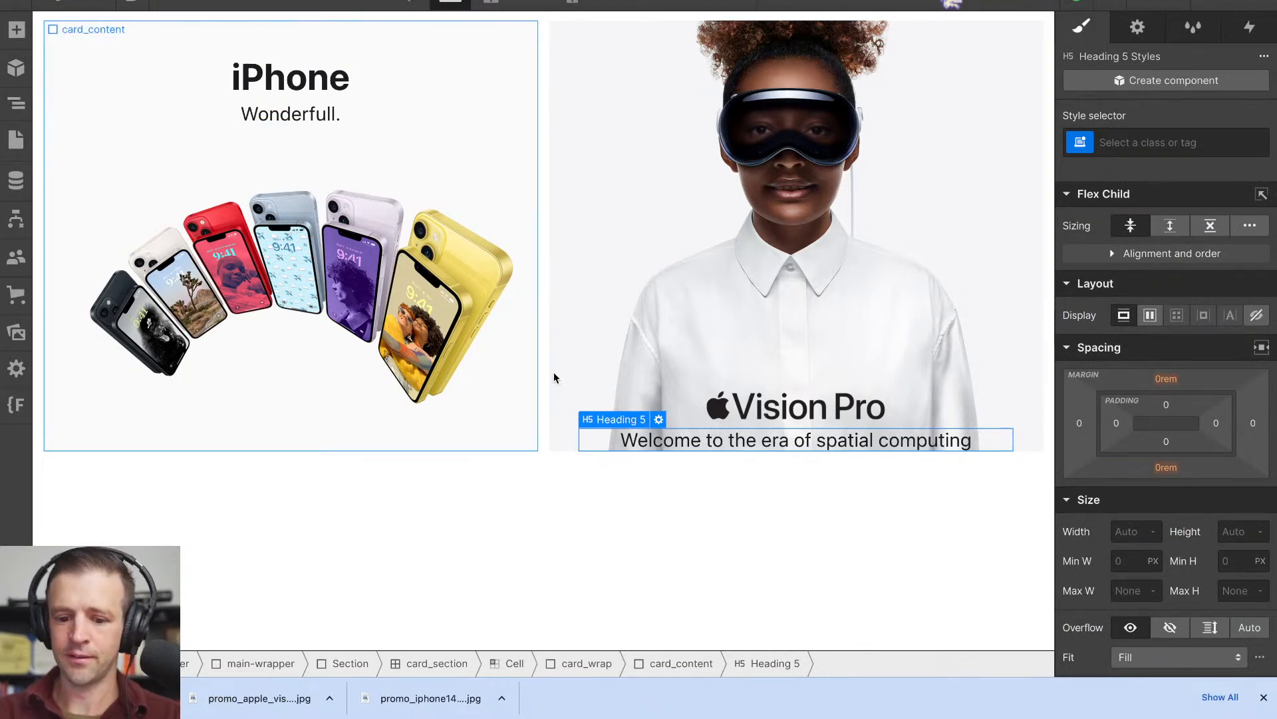
- Try to remove the Heading 2 class from the Vision Pro logo heading
left_click(589, 411)
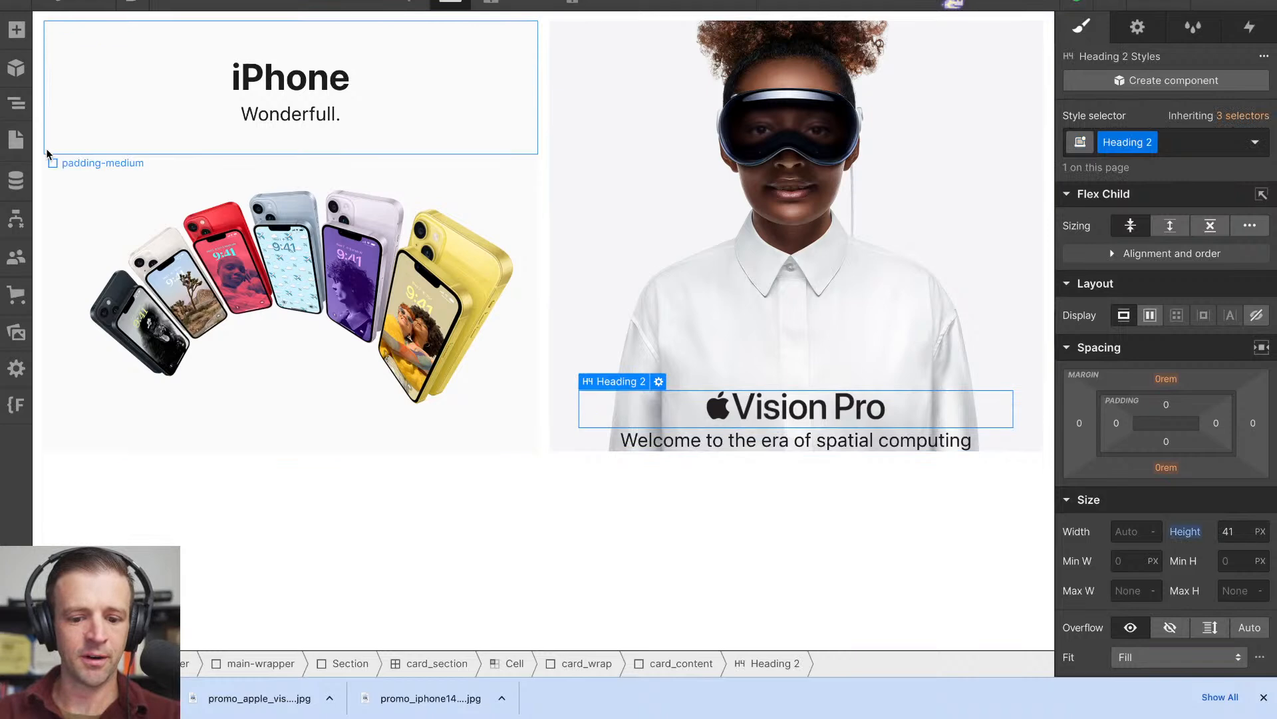
left_click(16, 103)
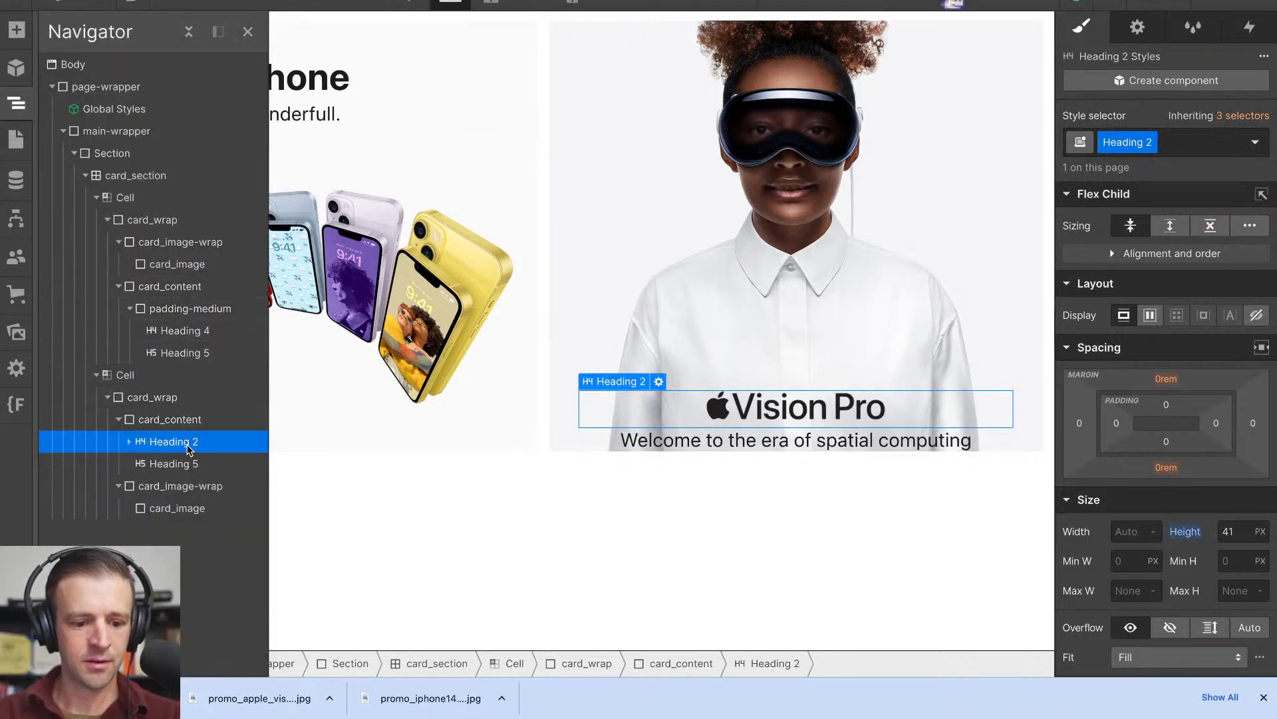
left_click(1209, 148)
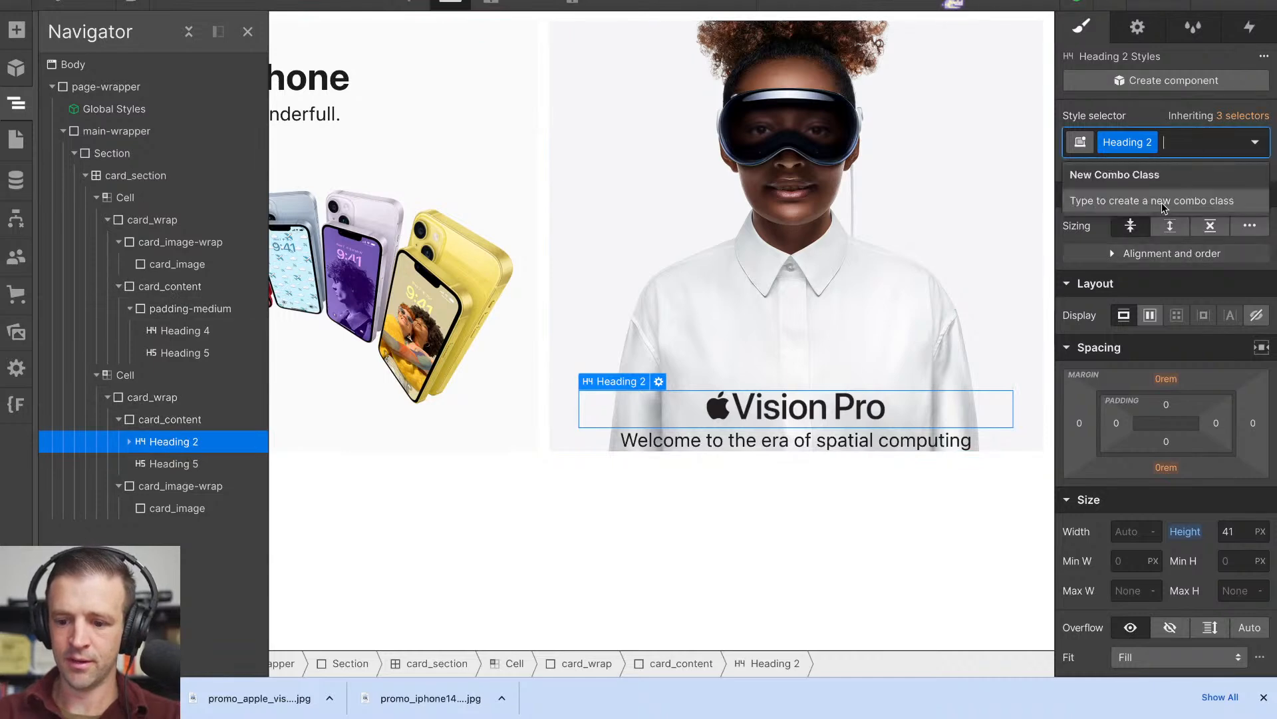
key("BackSpace")
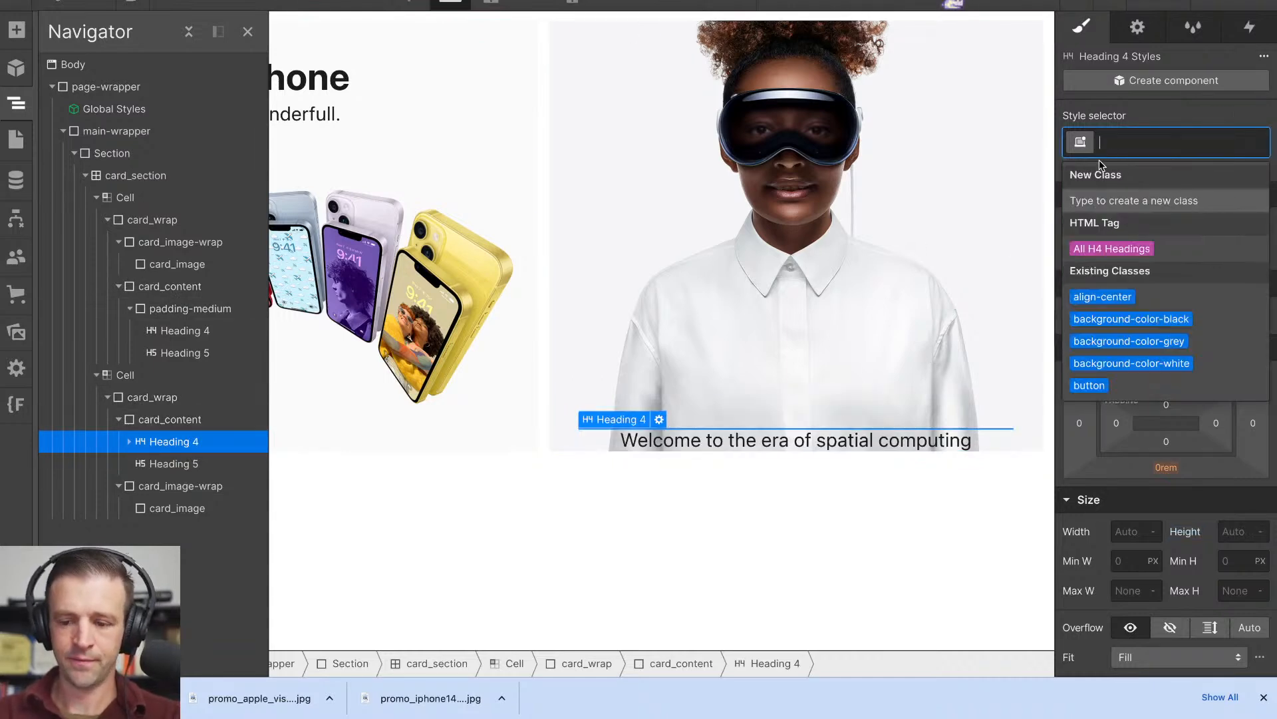
left_click(993, 433)
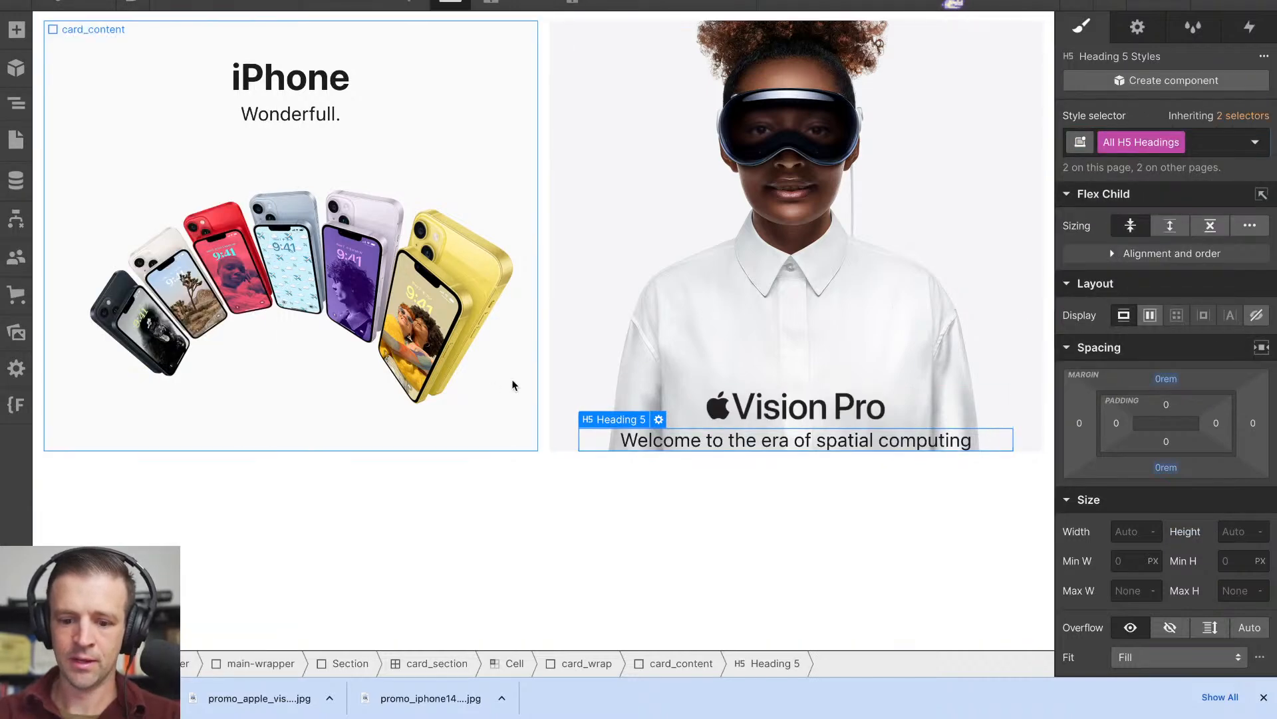
- Rename the Vision Pro logo heading's Heading 2 class to card_image-h4
left_click(602, 408)
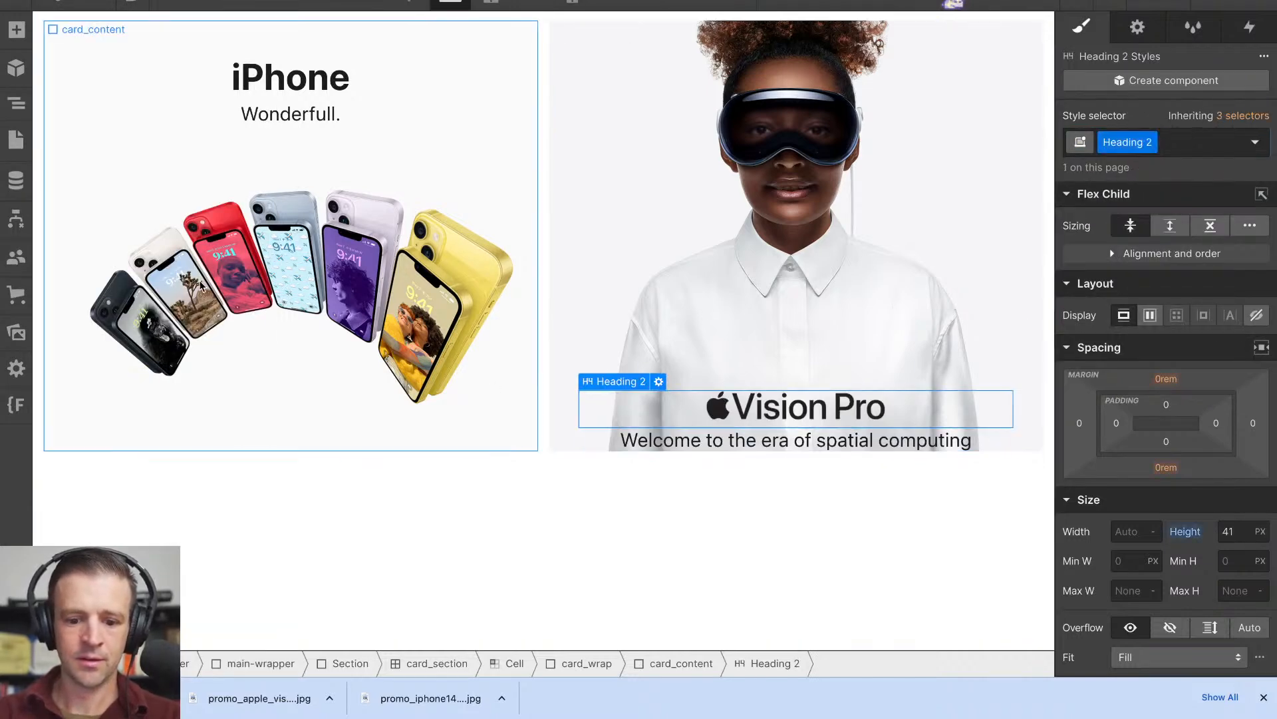
left_click(17, 104)
type("card_")
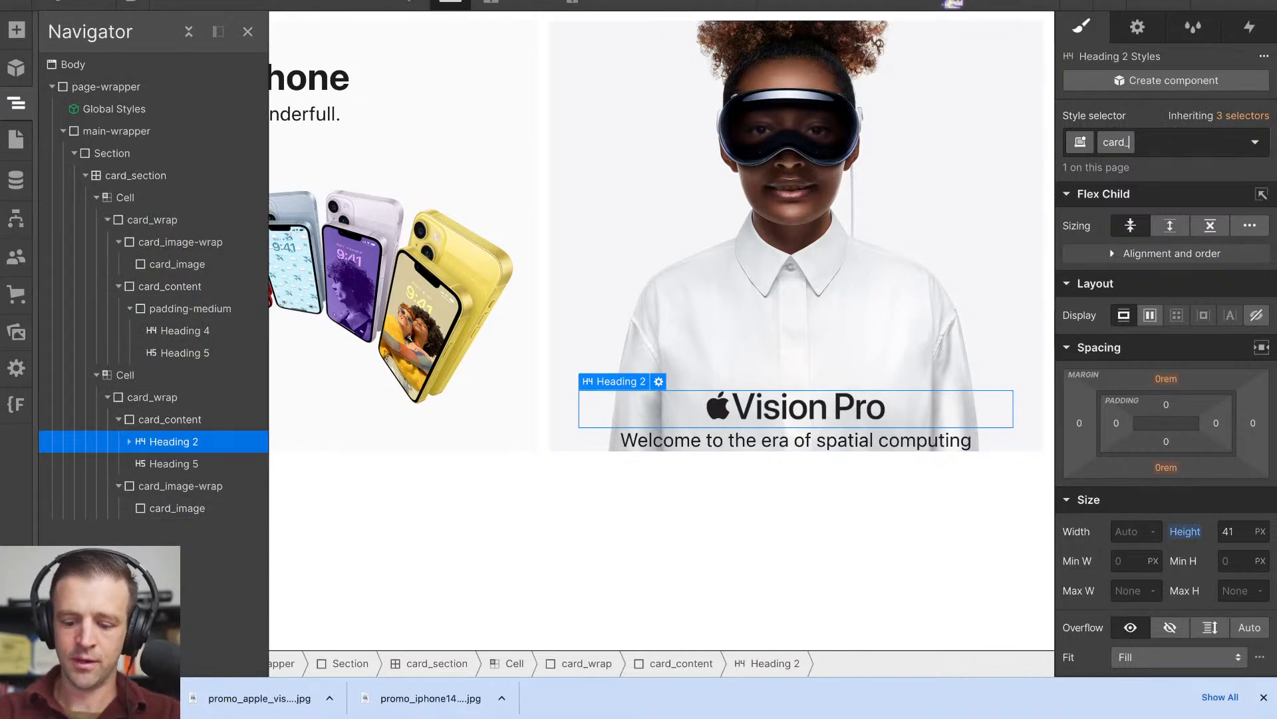
type("image-")
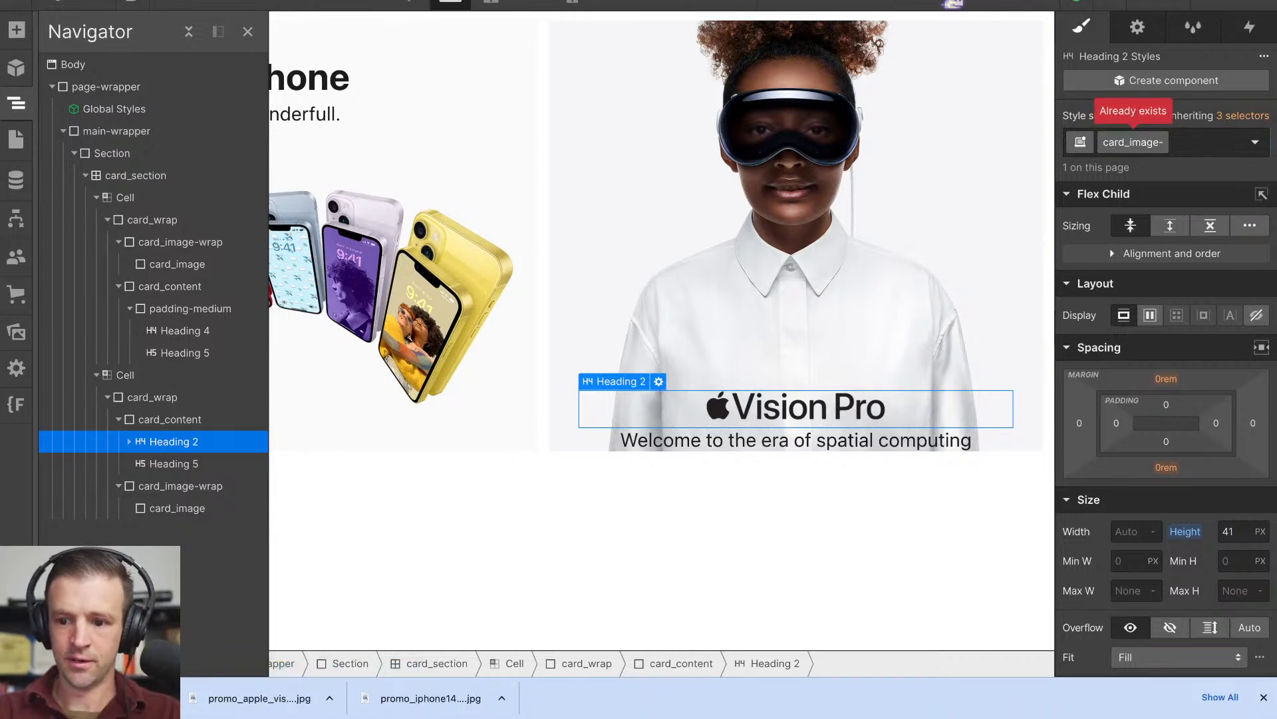
type("h4")
key("Return")
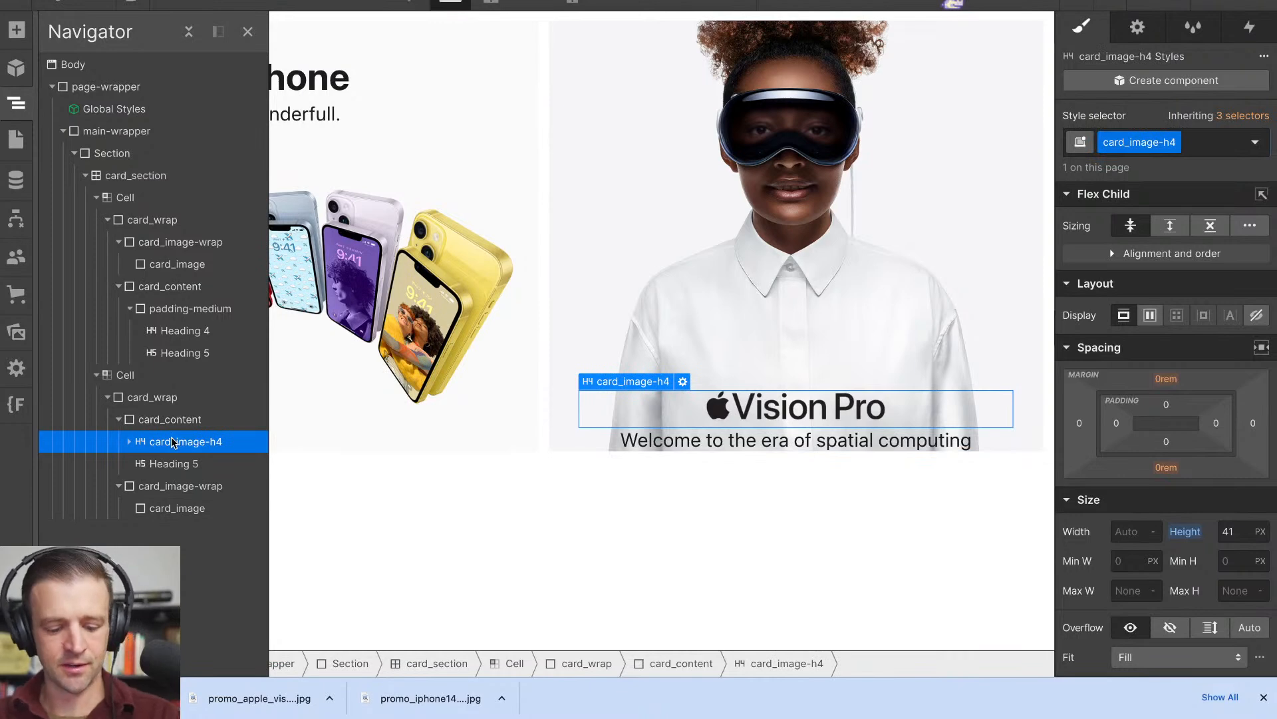
- Wrap card_image-h4 in a div block with the padding-medium class and move the Vision Pro Heading 5 into that wrapper
key("ctrl+alt+g")
key("ctrl+Return")
type("pa")
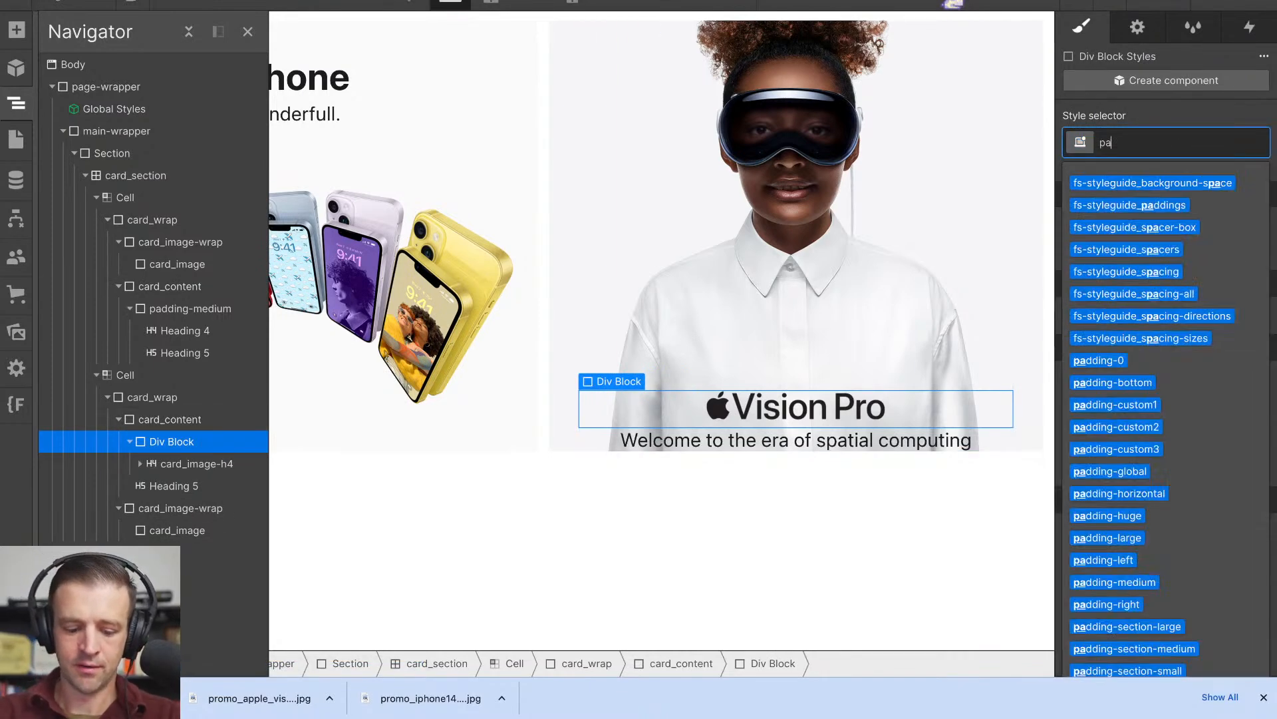
type("dding-med")
key("Return")
left_click_drag(191, 473, 223, 485)
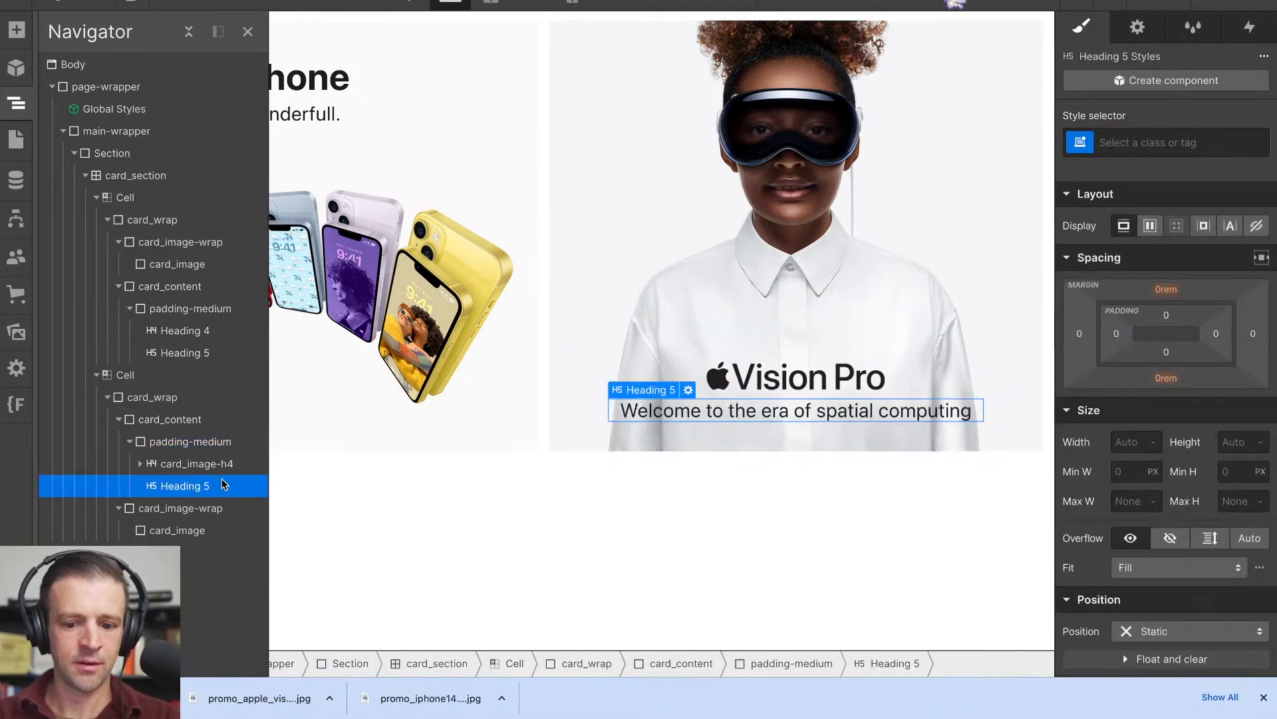
left_click(861, 484)
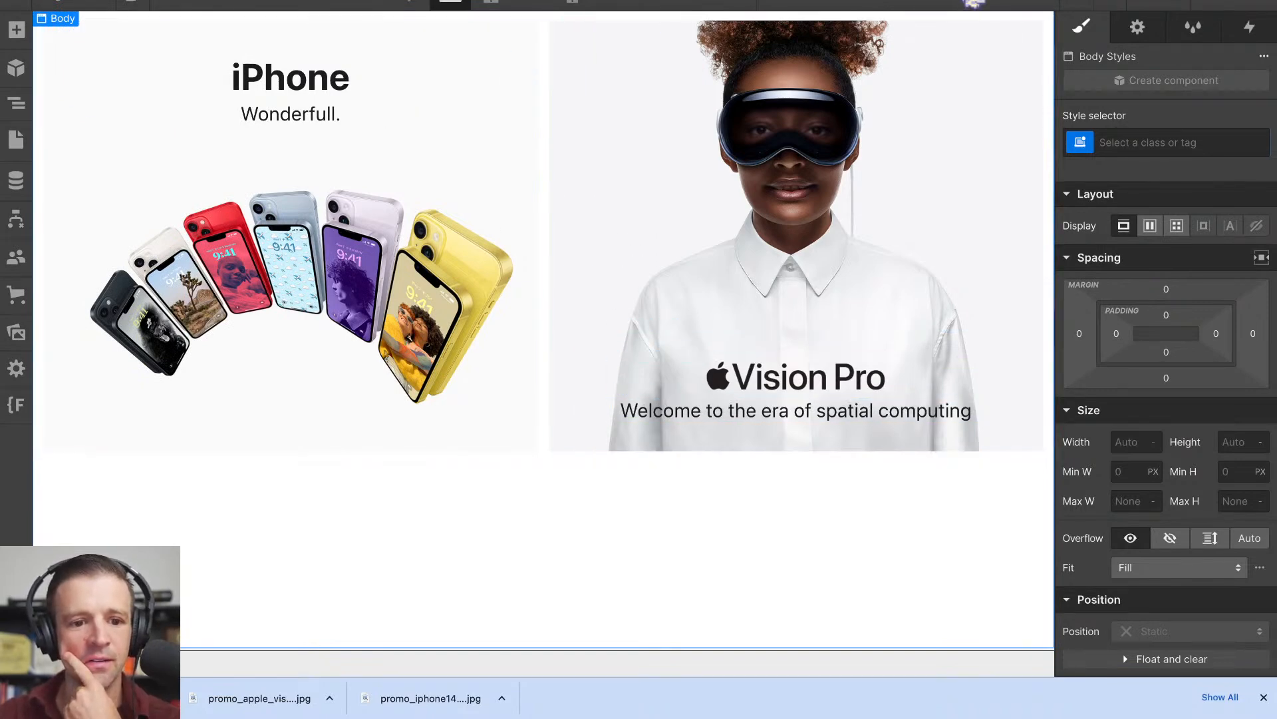
- Examine how card_content and padding-medium are nested and styled in the iPhone and Vision Pro tiles
left_click(379, 1)
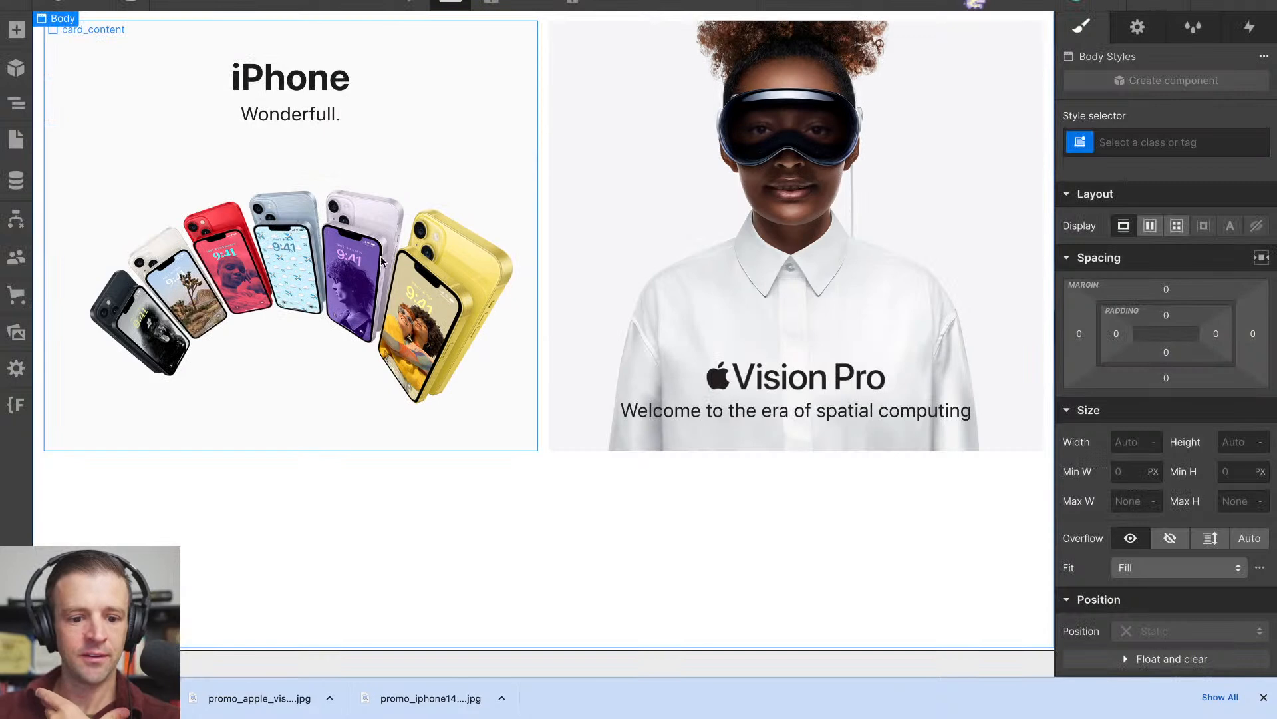
left_click(291, 114)
left_click(16, 103)
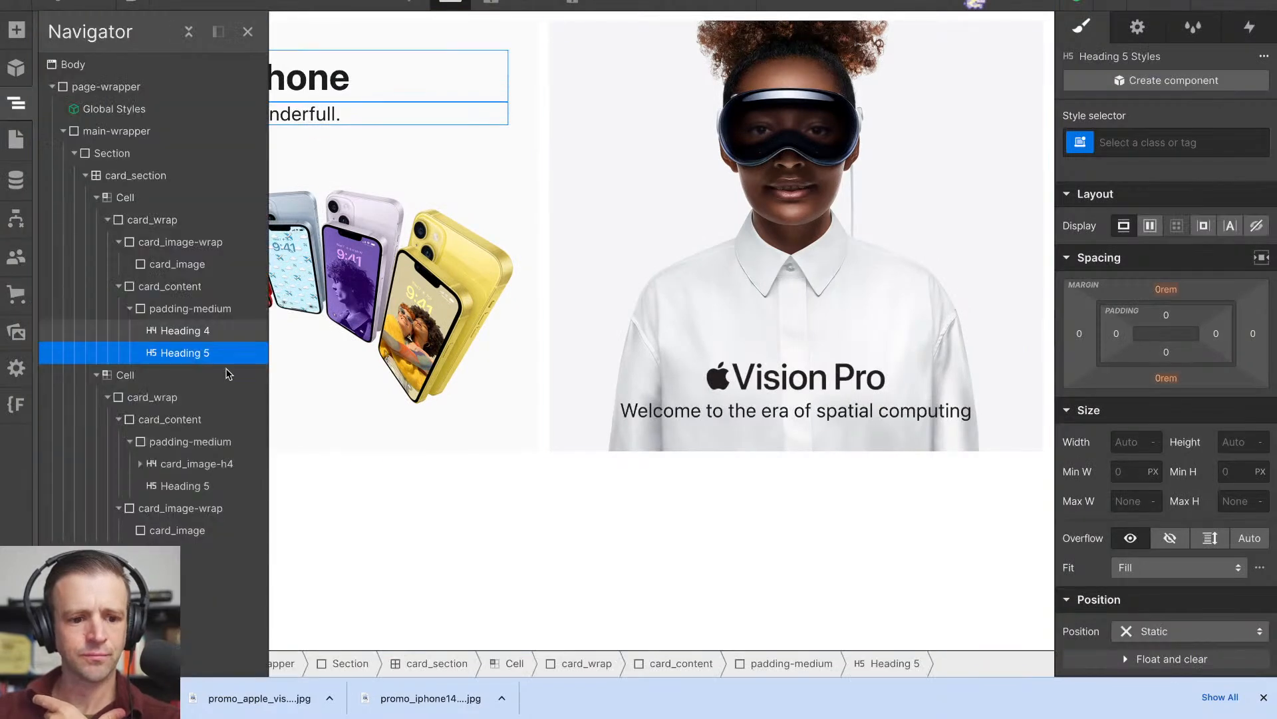
left_click(119, 286)
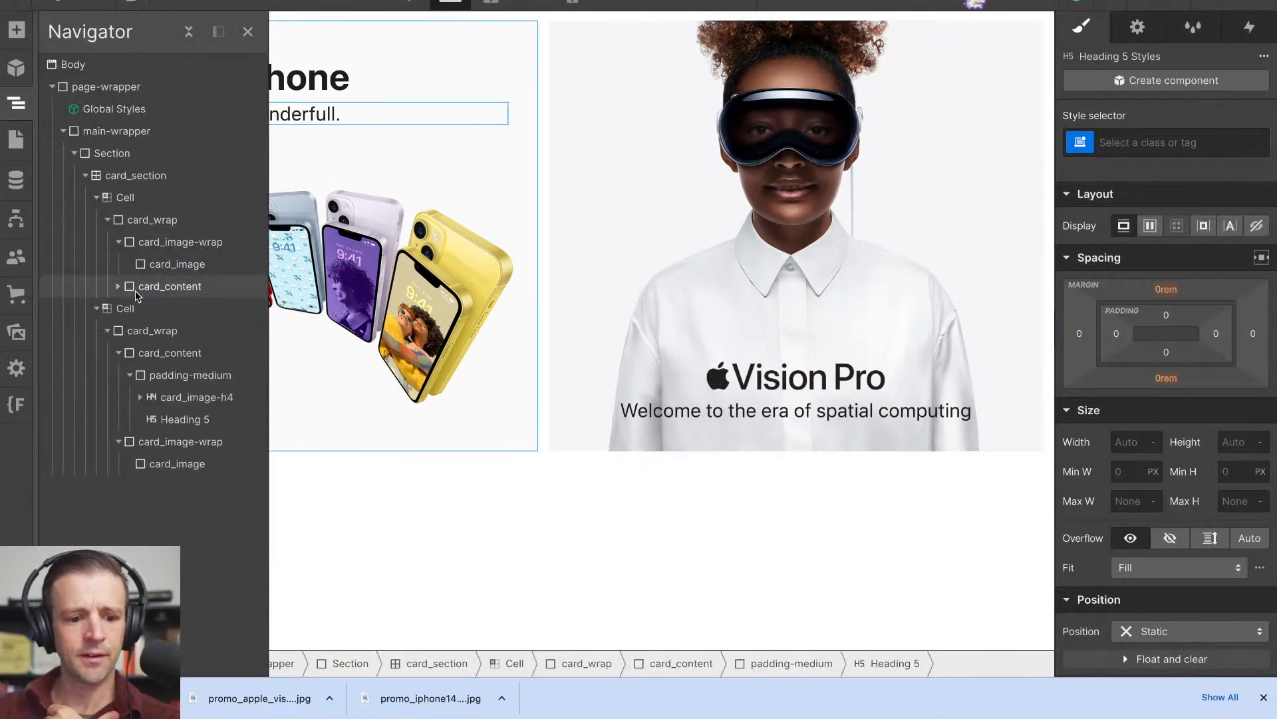
left_click(149, 291)
left_click(118, 287)
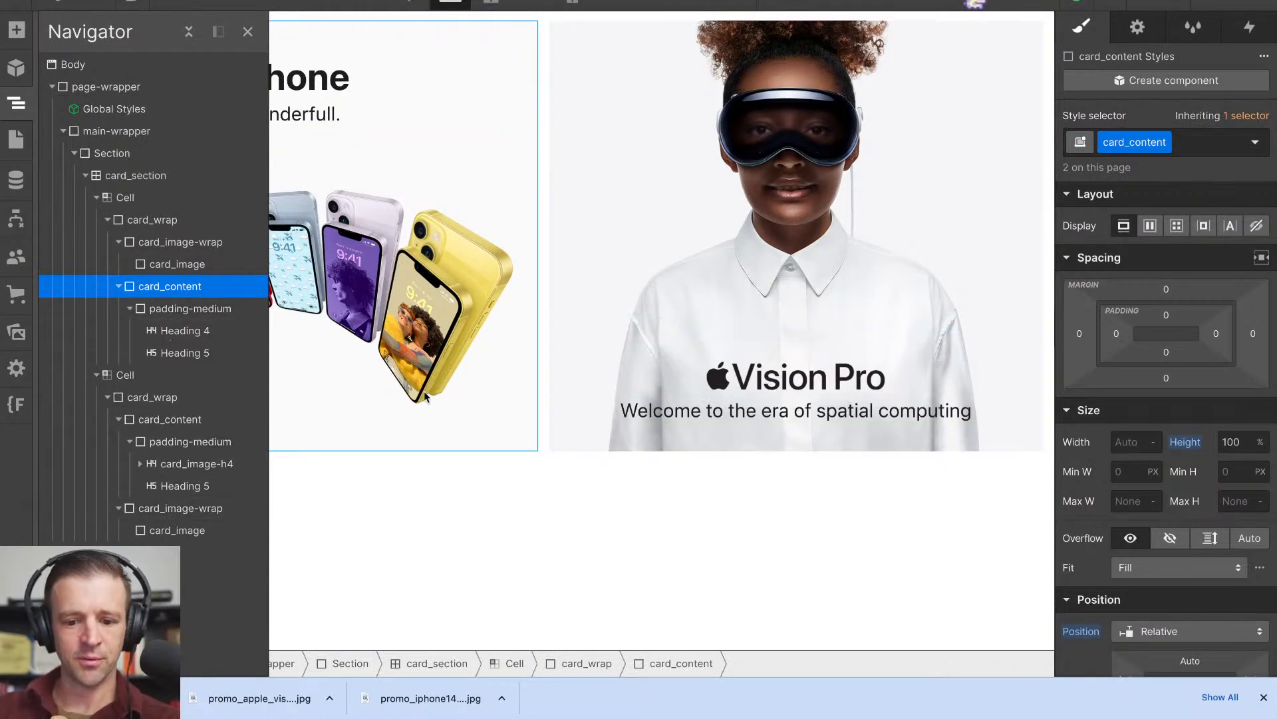
left_click(130, 420)
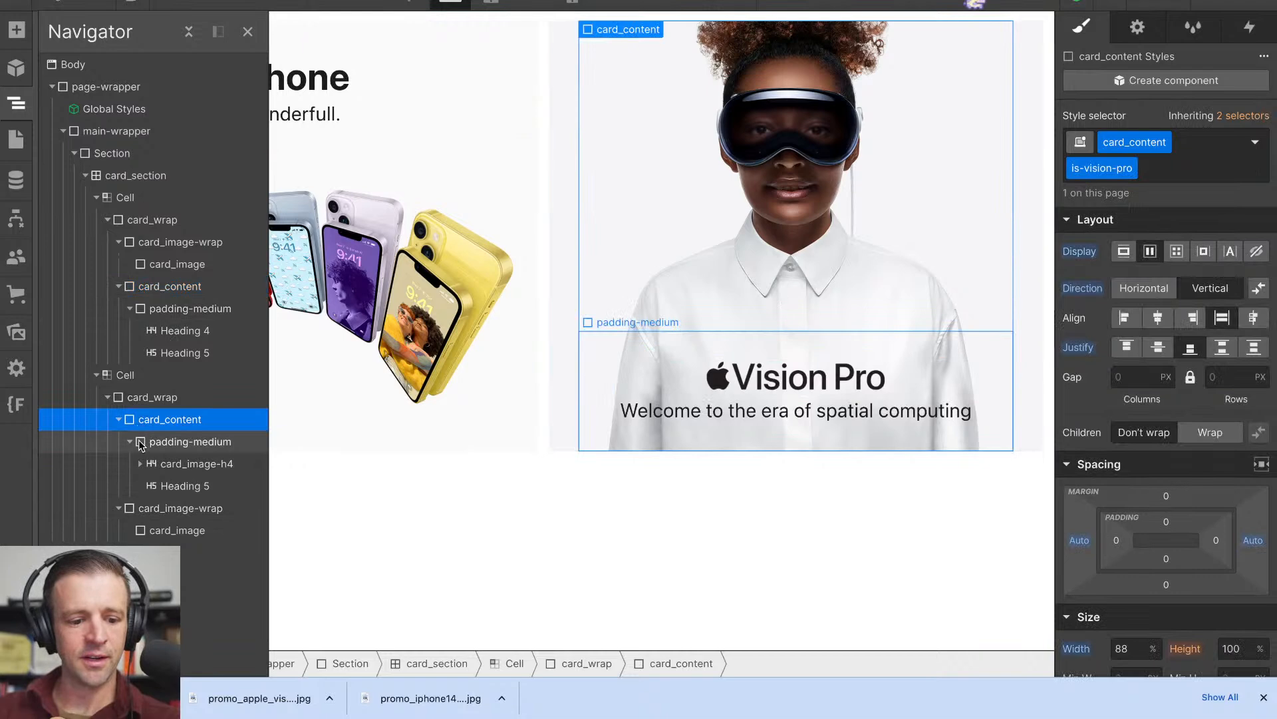
left_click(130, 441)
- Insert a Link Block below Heading 5 inside the Vision Pro tile's padding-medium wrapper
left_click(160, 443)
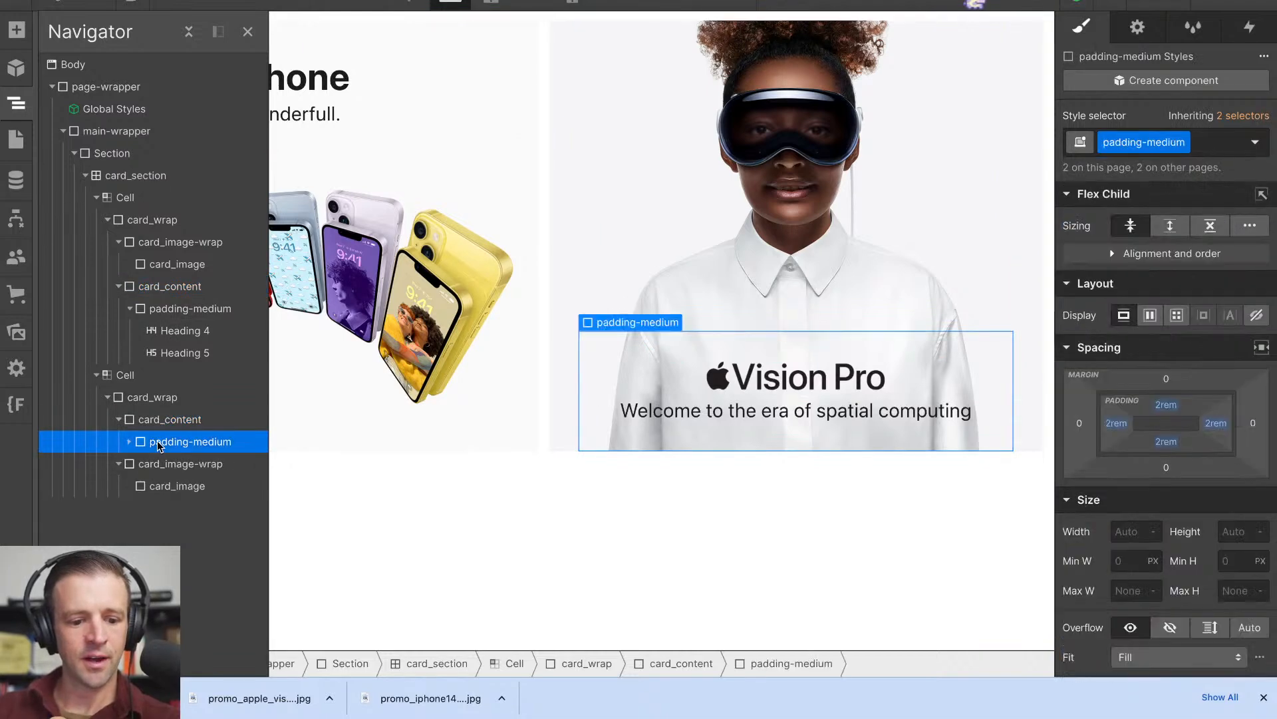
left_click(129, 443)
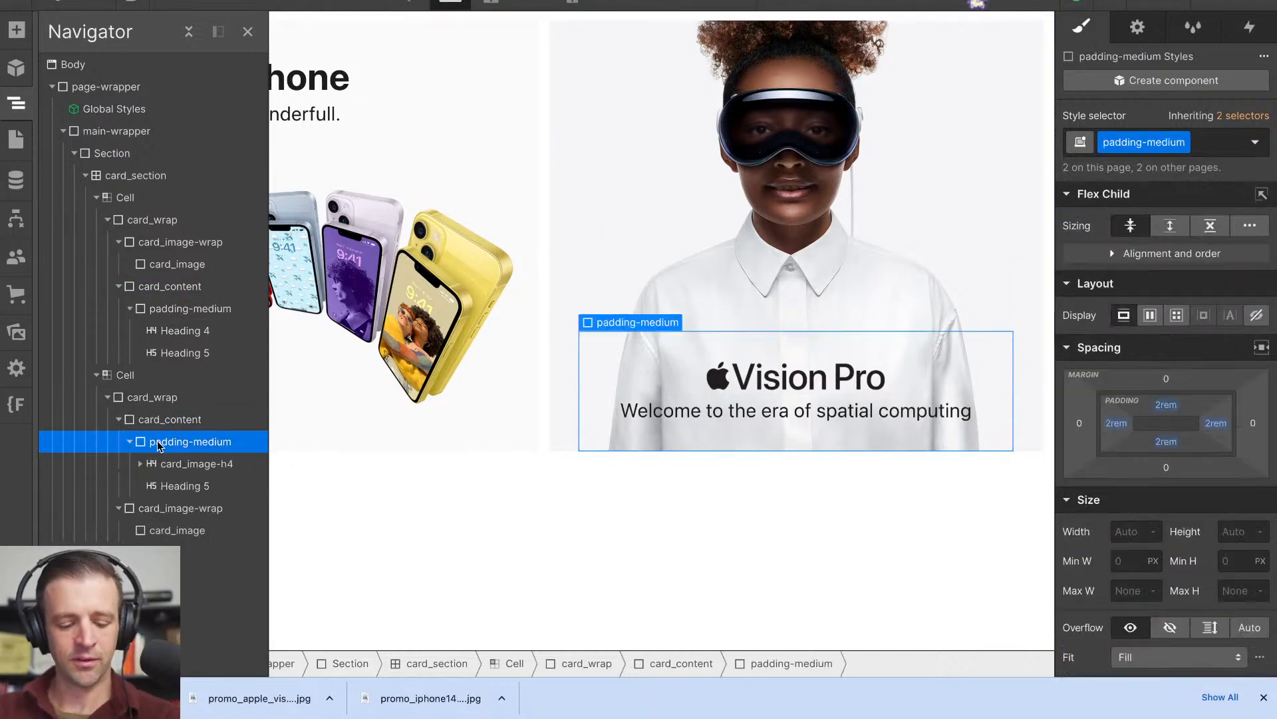
key("ctrl+e")
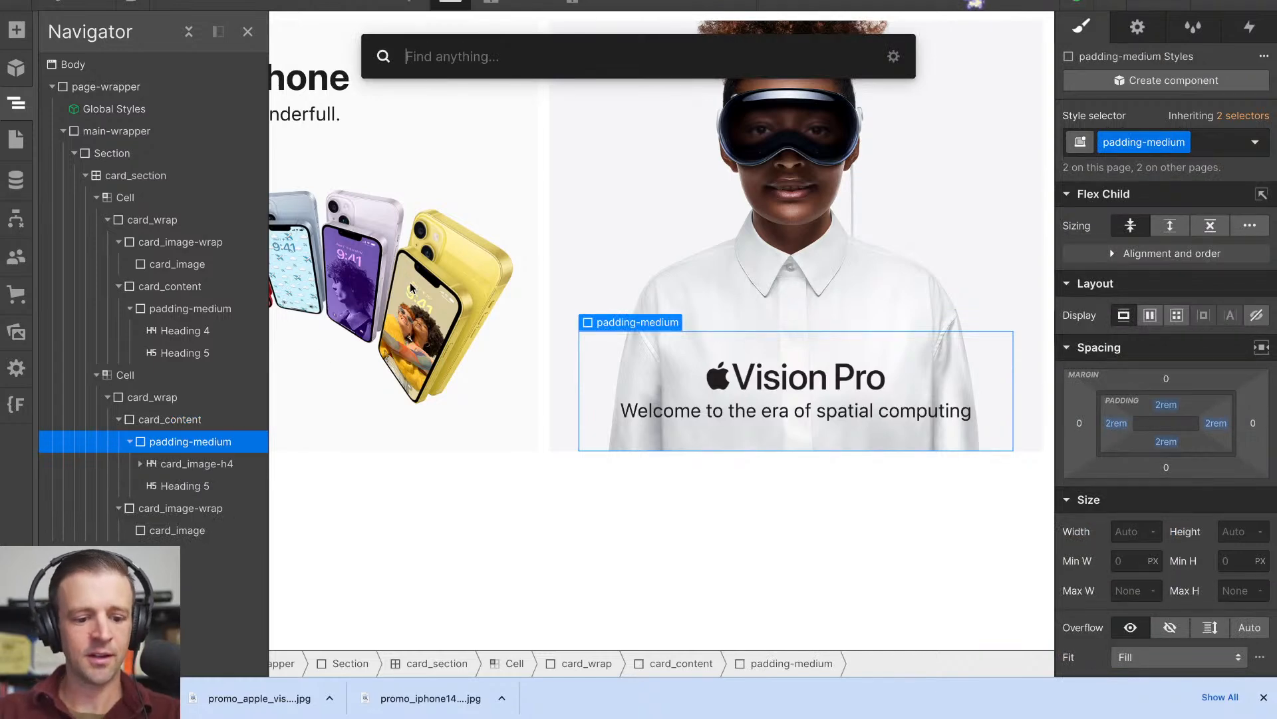
type("link")
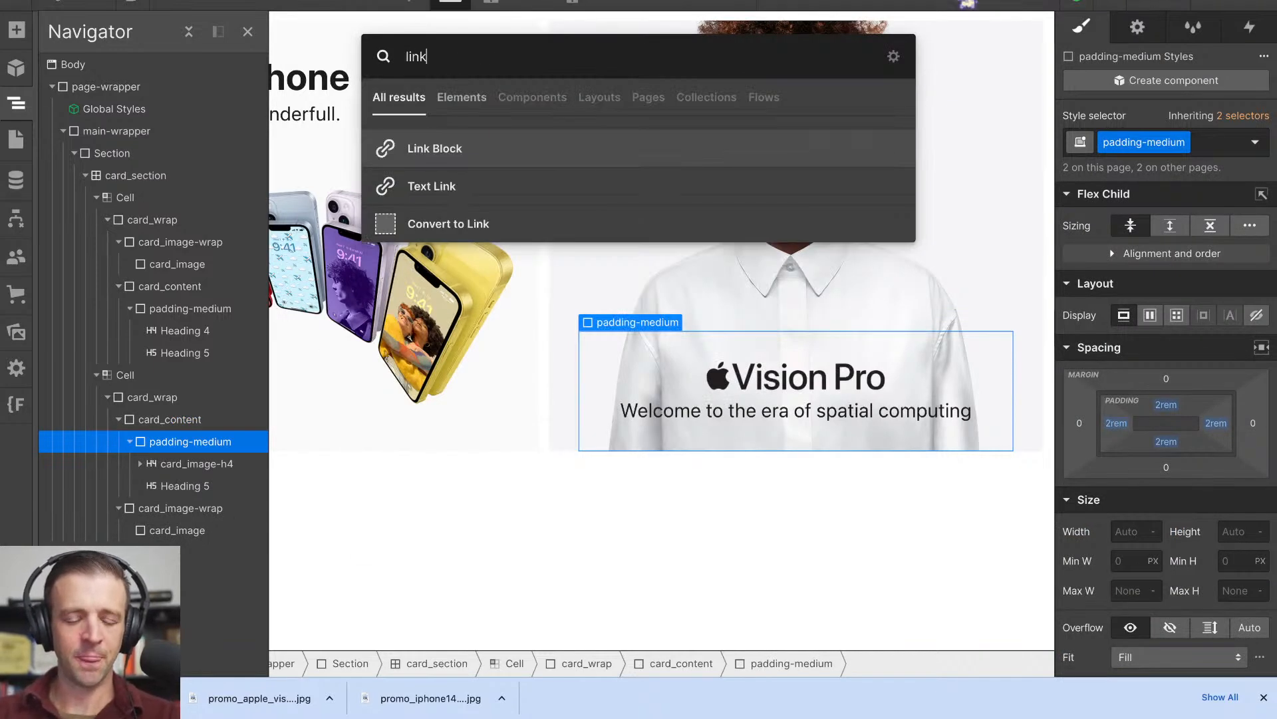
key("Return")
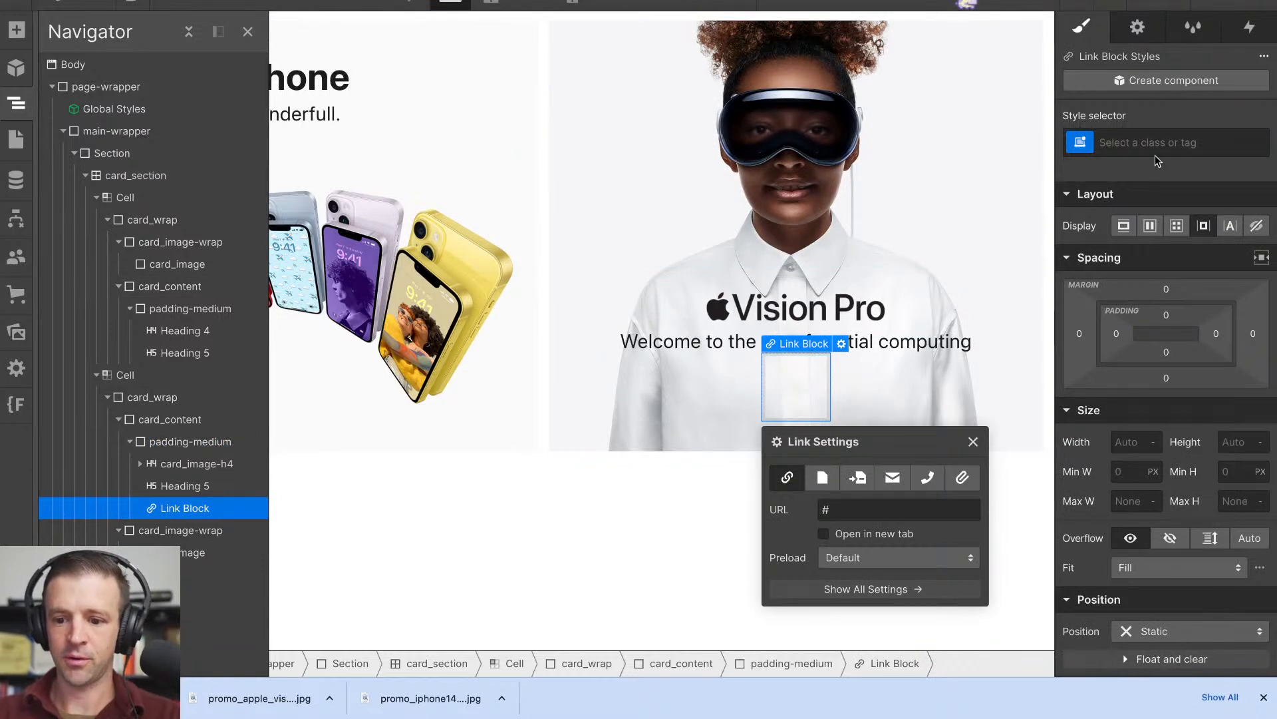
- Give the new Link Block the class apple_link-block
left_click(1135, 142)
type("apple_link-")
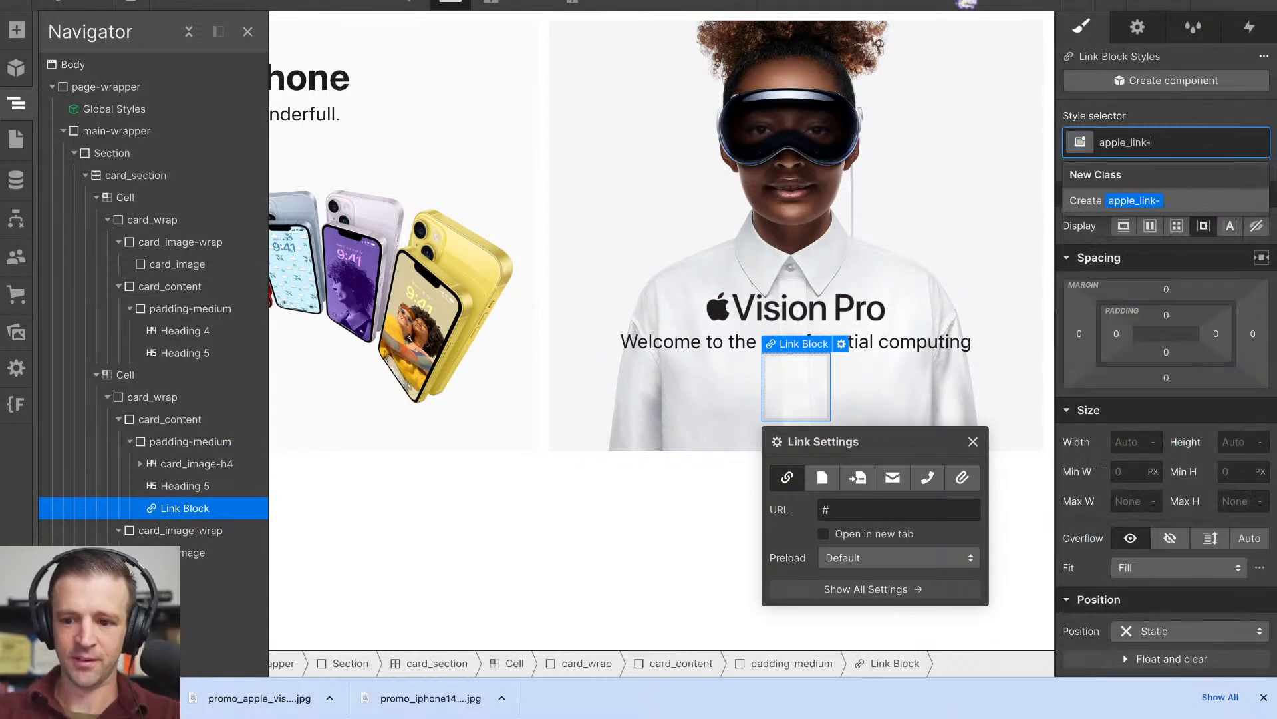
type("blck")
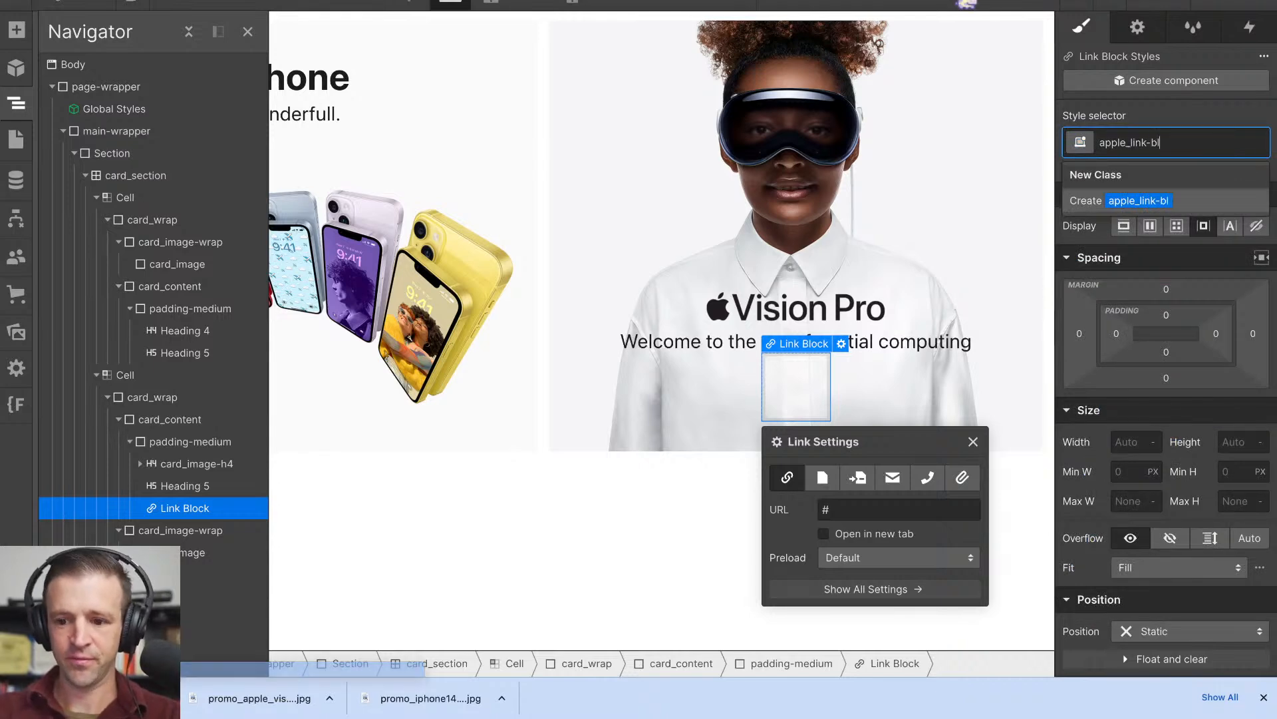
key("Return")
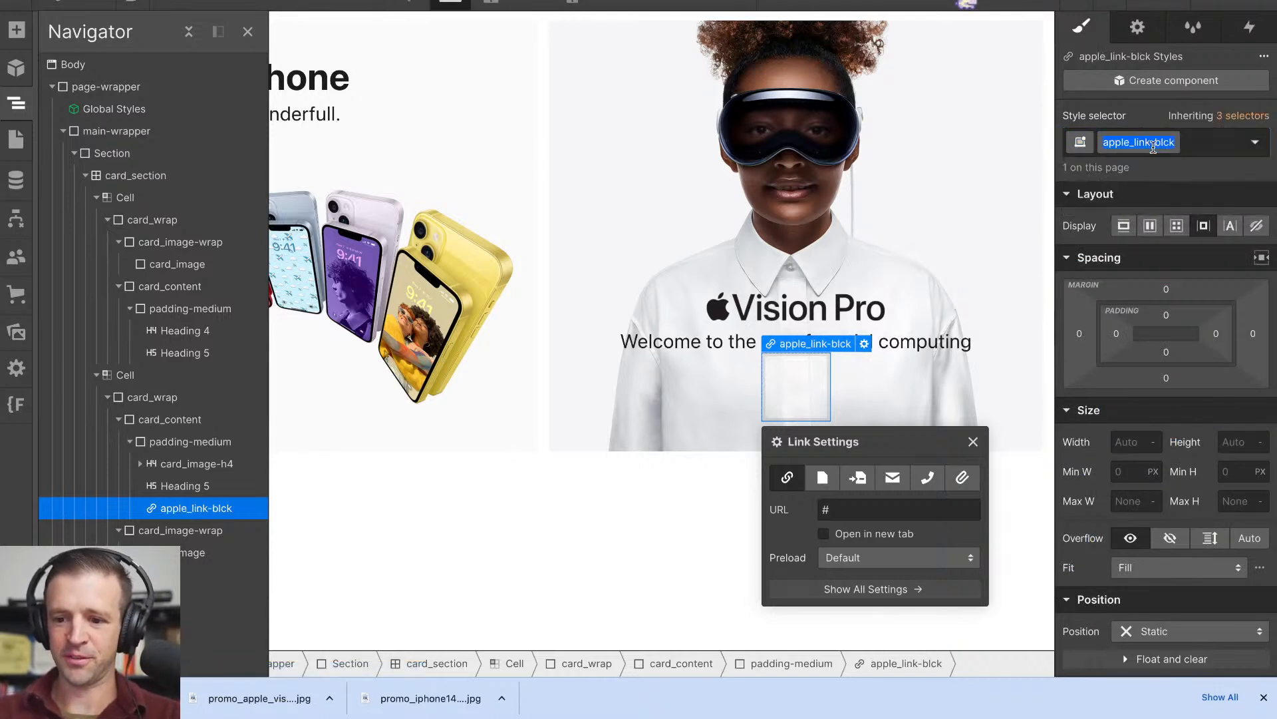
type("o")
key("Return")
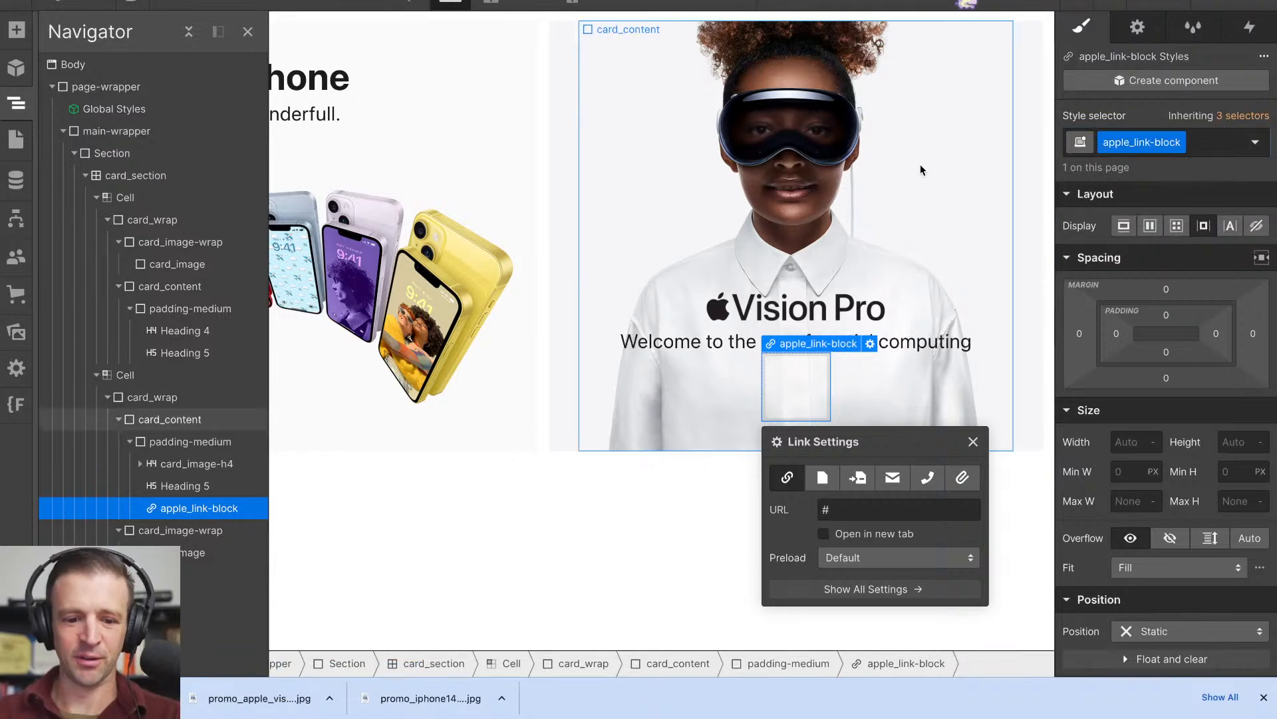
- Place a Text Block inside apple_link-block and show it in the element hierarchy
left_click(16, 29)
left_click_drag(86, 599, 779, 389)
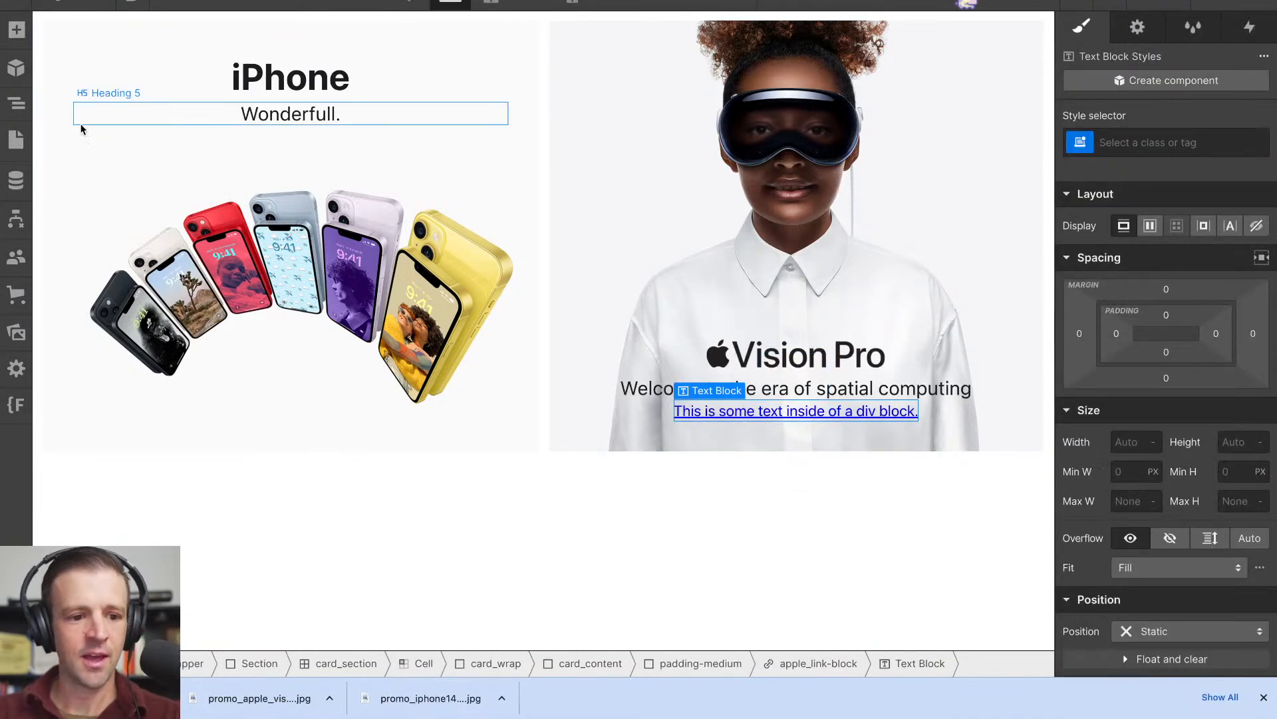
left_click(16, 103)
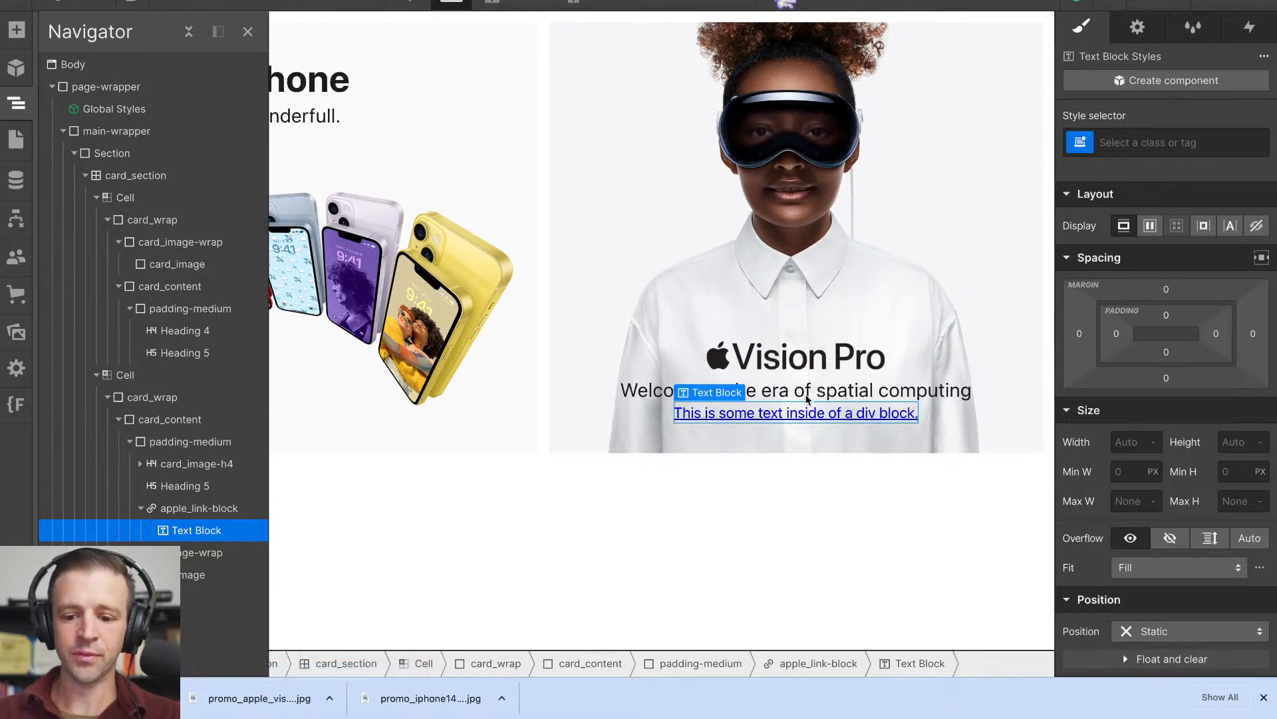
- Add an HTML Embed to the Vision Pro tile's padding-medium wrapper and paste the copied chevron SVG as its custom code
left_click(16, 29)
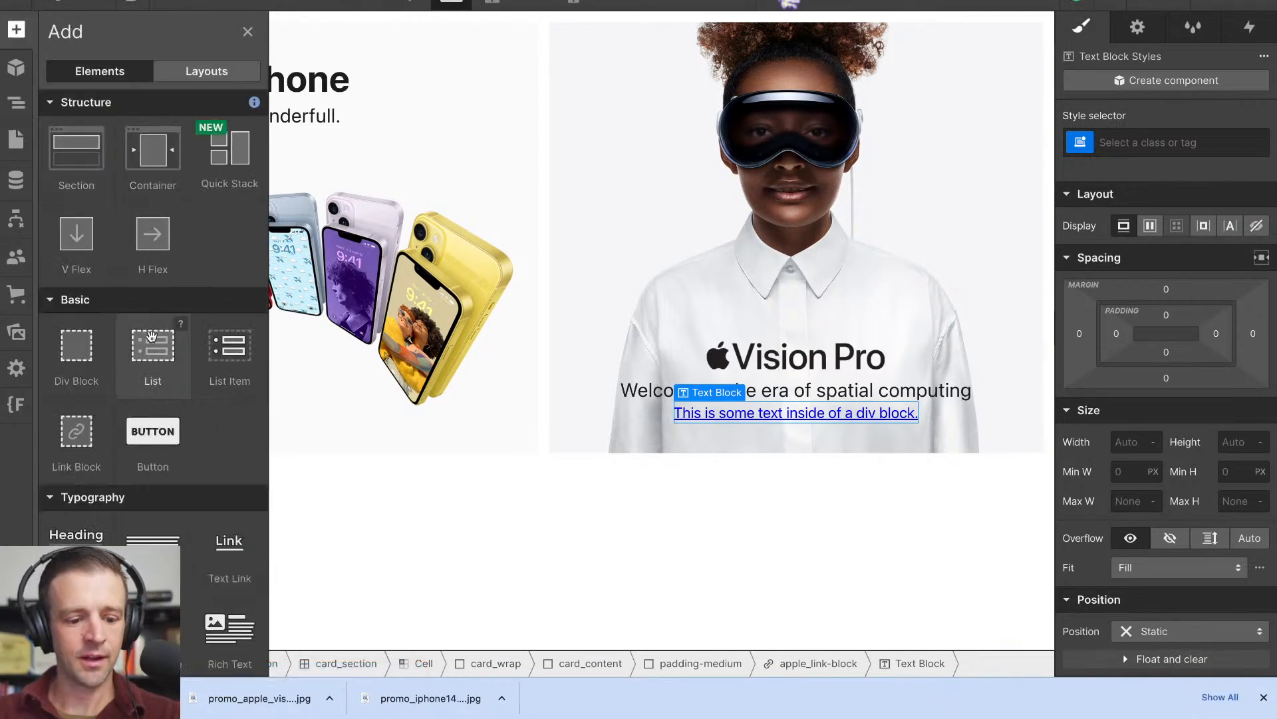
scroll(151, 336, "down", 10)
scroll(151, 336, "down", 5)
left_click_drag(76, 490, 924, 415)
type("<svg xmlns=\"http://www.w3.org/2000/svg\" xmlns:xlink=\"http://www.w3.org/1999/xlink\" aria-hidden=\"true\" role=\"img\" class=\"iconify iconify--ic\" width=\"100%\" height=\"100%\" preserveAspectRatio=\"xMidYMid meet\" viewBox=\"0 0 24 24\"><path fill=\"currentColor\" d=\"M8.59 16.59L13.17 12L8.59 7.41L10 6l6 6l-6 6l-1.41-1.41z\"></path></svg>")
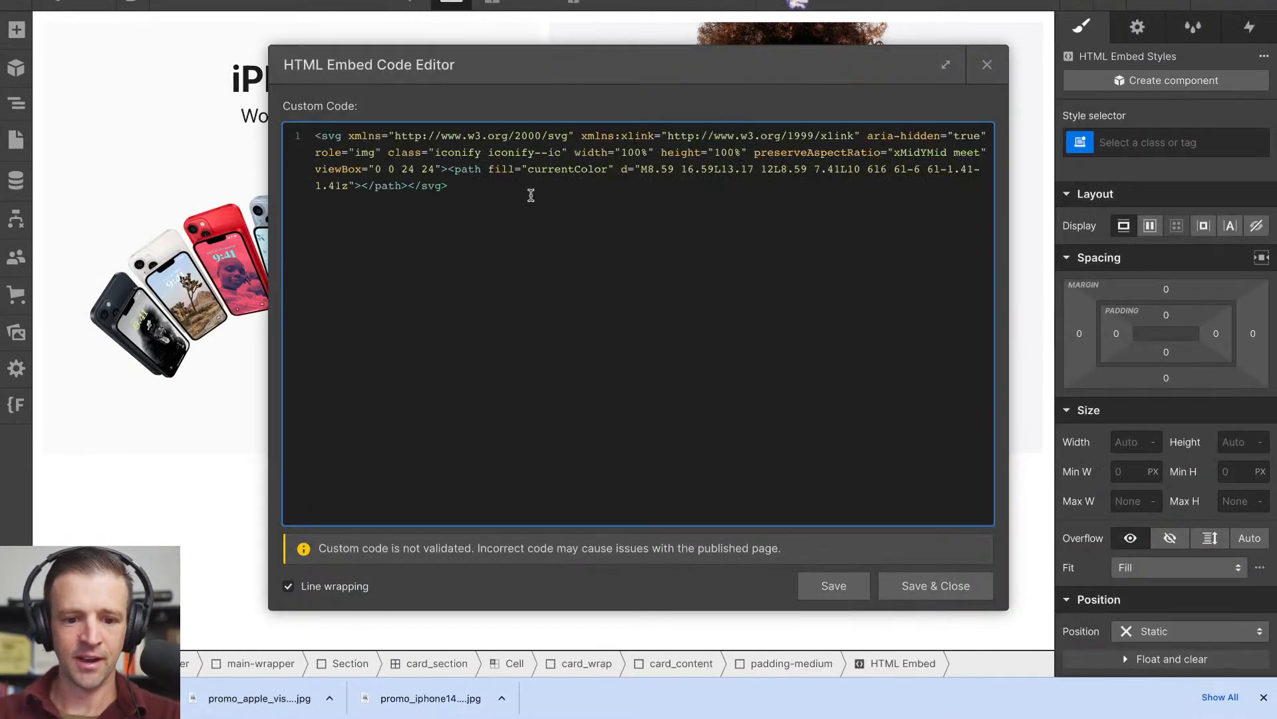
- Review the SVG's width, height, preserveAspectRatio and currentColor fill attributes, and save the embed code
left_click_drag(576, 154, 744, 152)
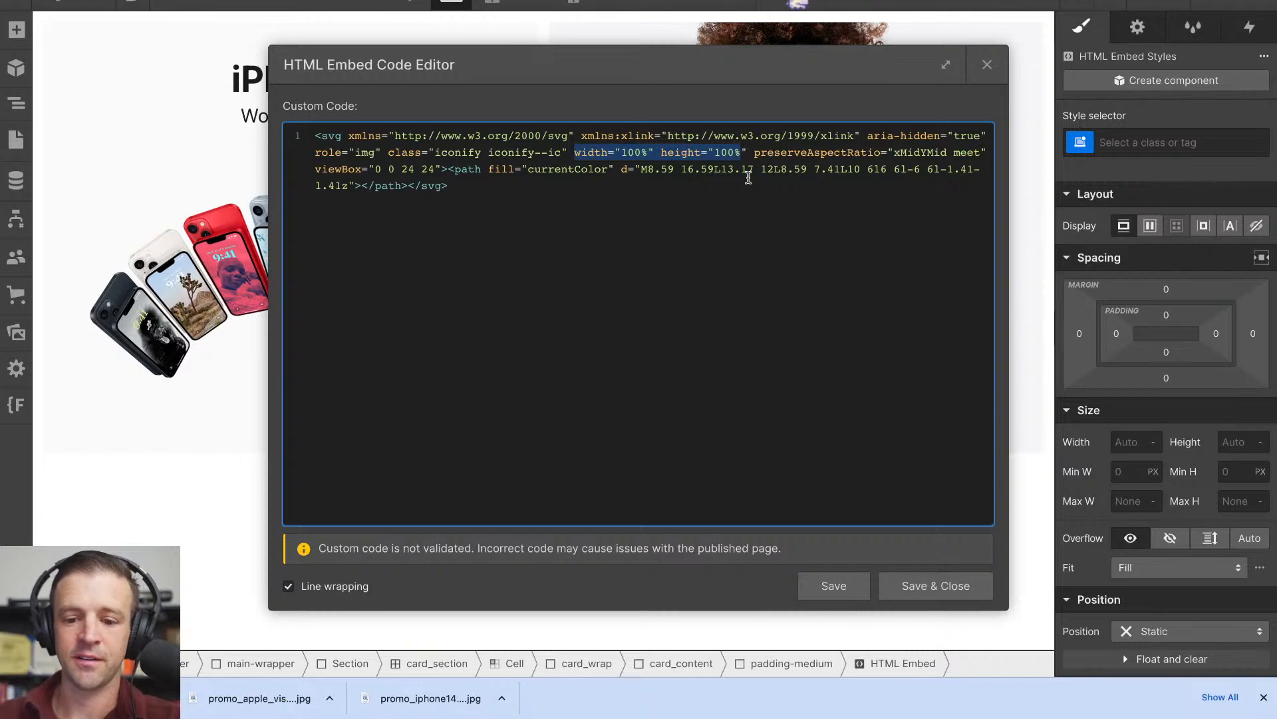
left_click(834, 175)
double_click(807, 157)
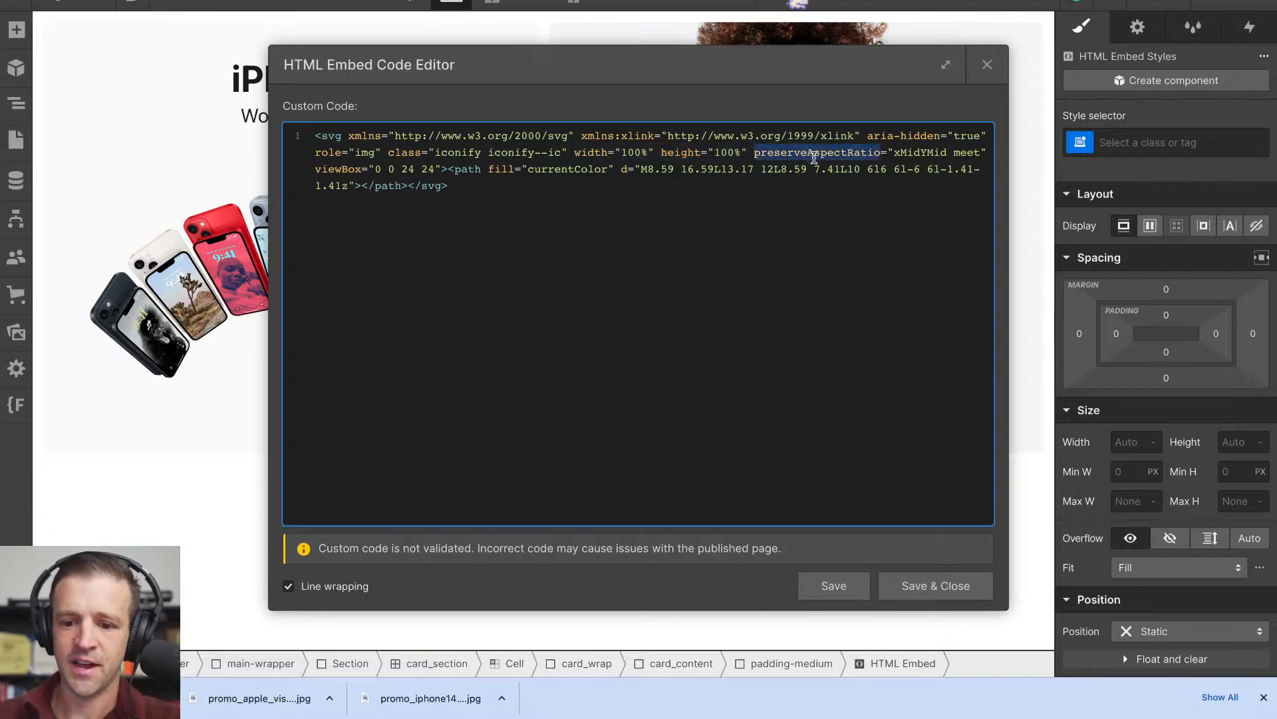
left_click_drag(898, 153, 932, 153)
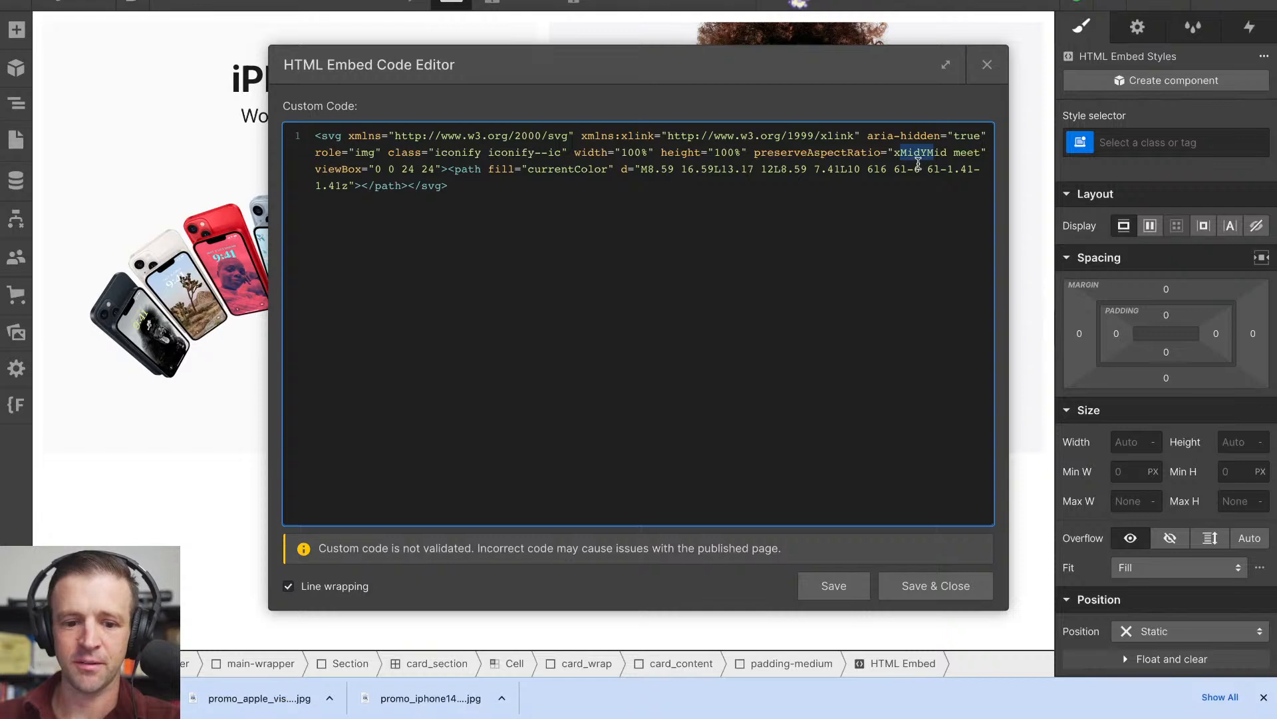
left_click(610, 169)
double_click(581, 168)
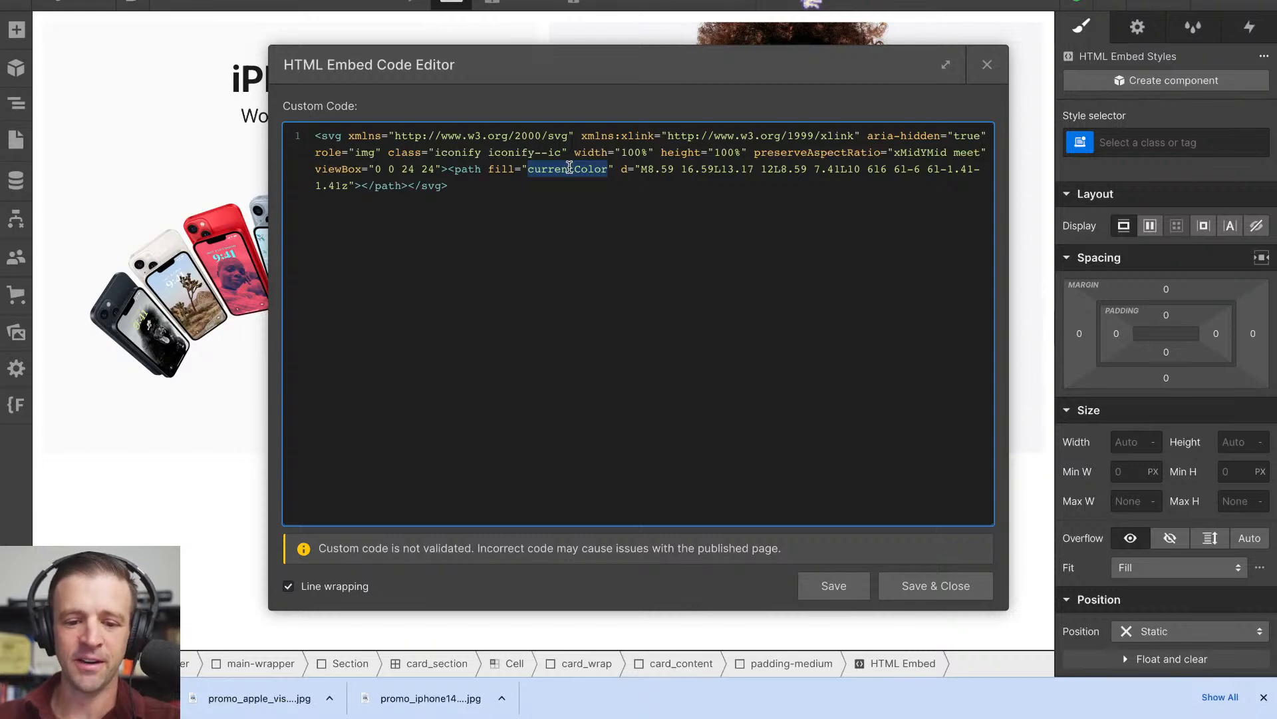
left_click(922, 585)
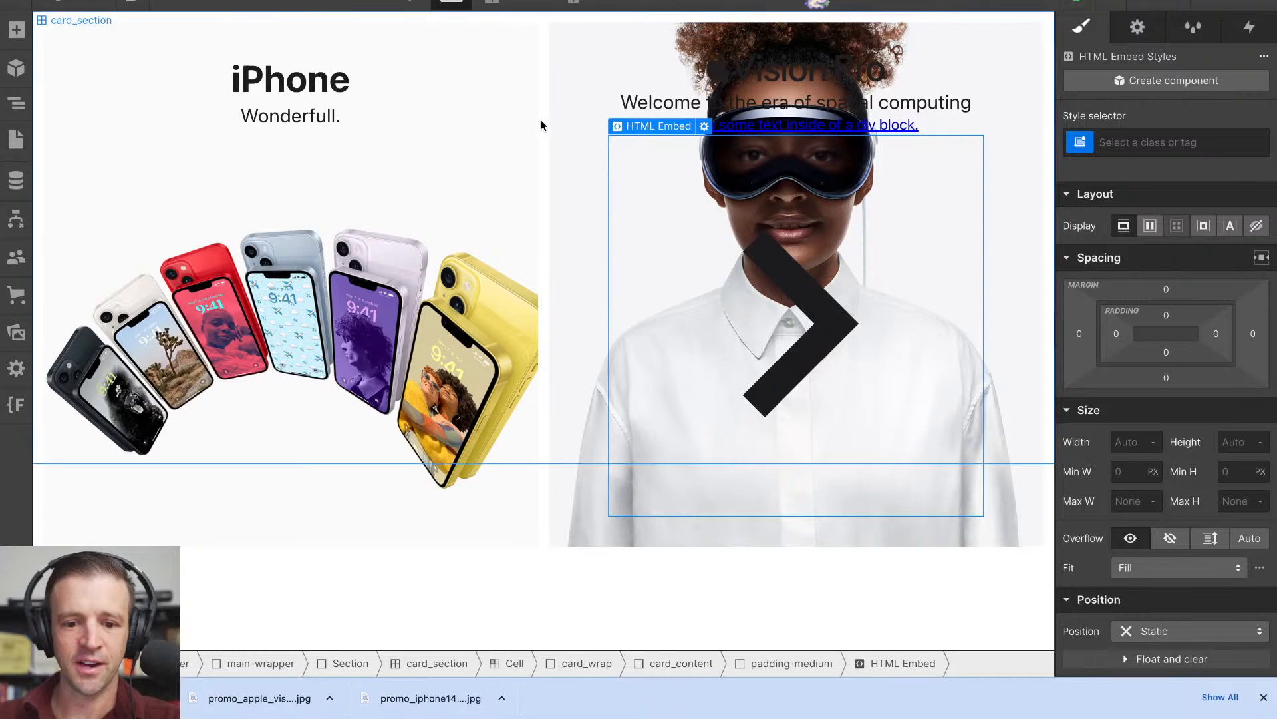
- Move the HTML Embed into apple_link-block below its Text Block and give it the class apple_arrow-icon
key("z")
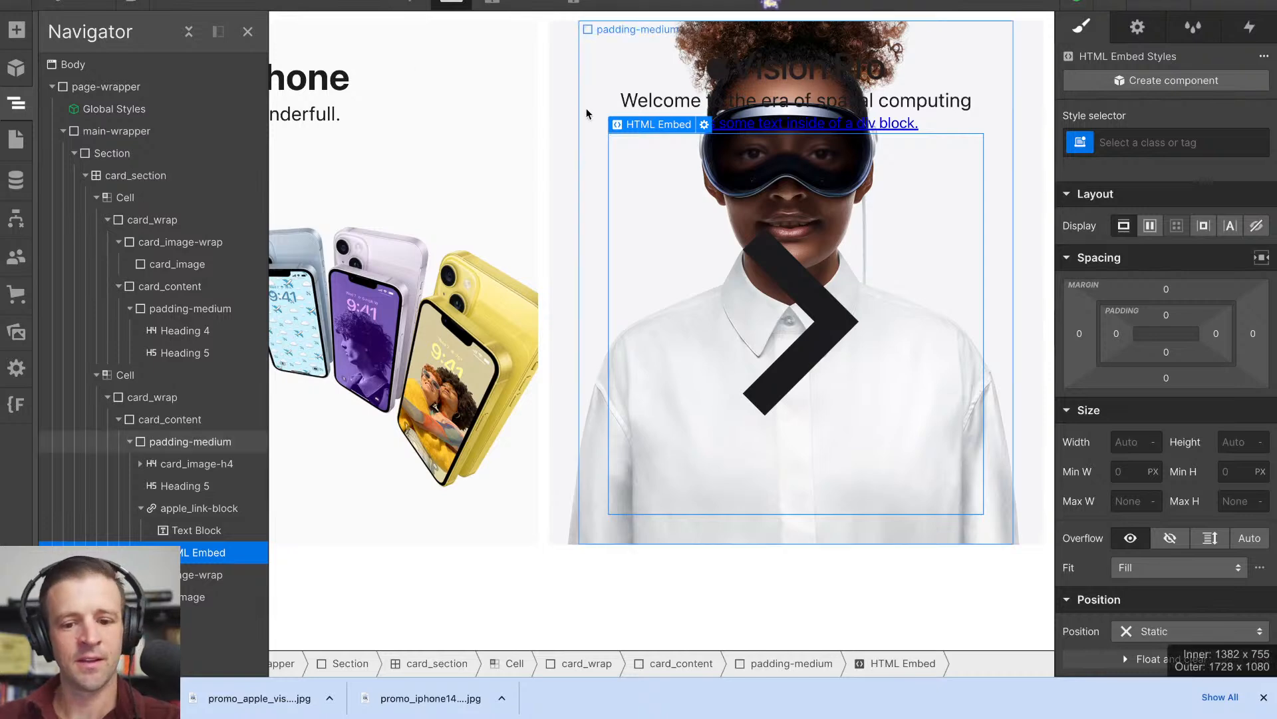
left_click_drag(185, 558, 207, 542)
left_click(1167, 141)
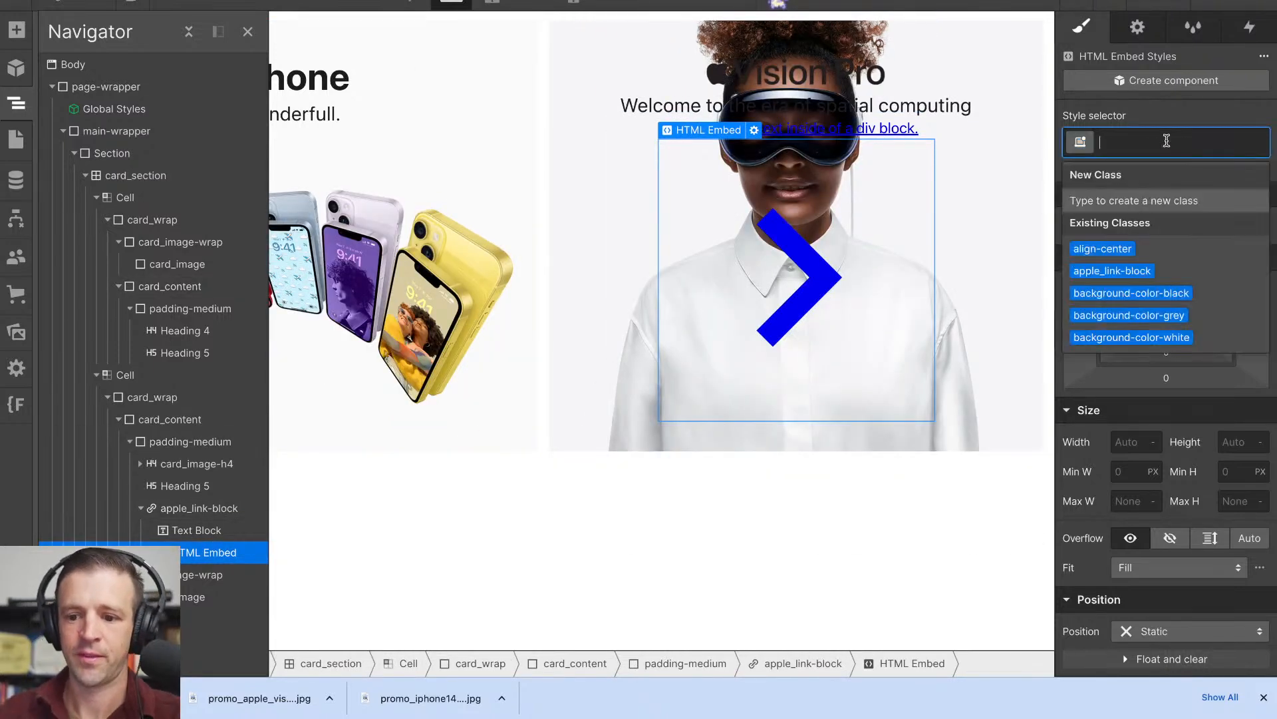
type("apple_")
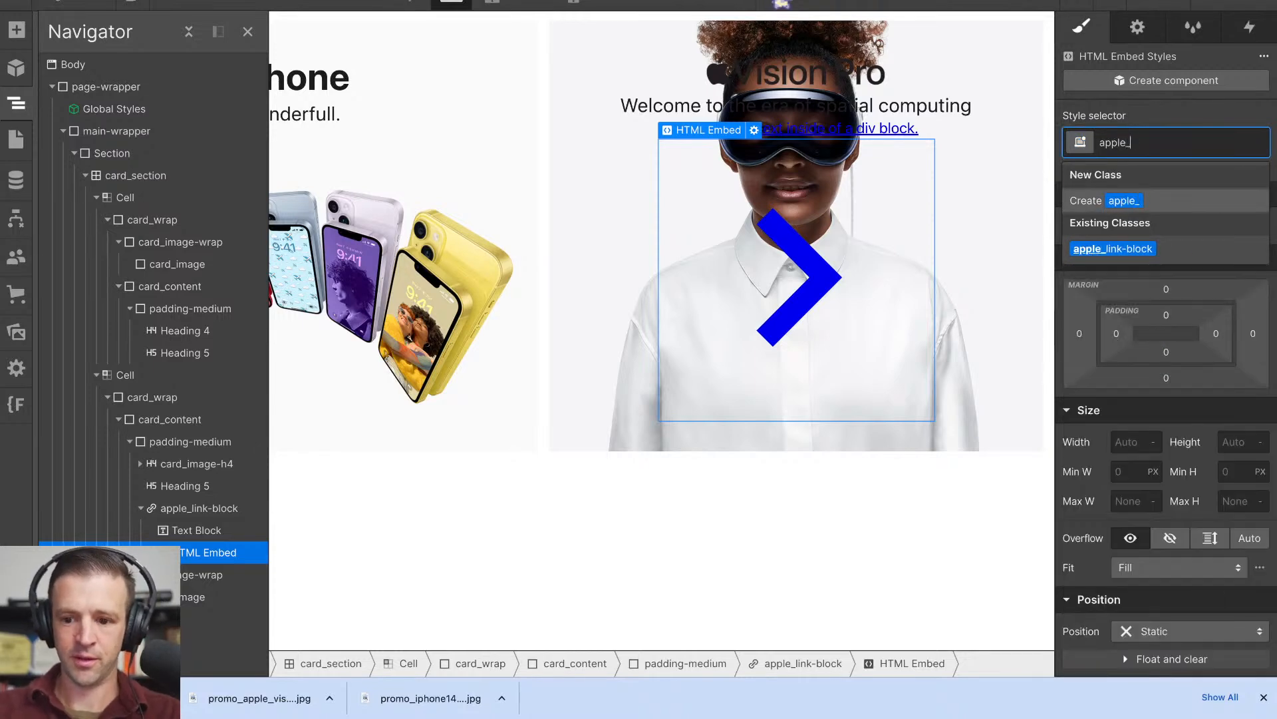
type("arrow-icon")
key("Return")
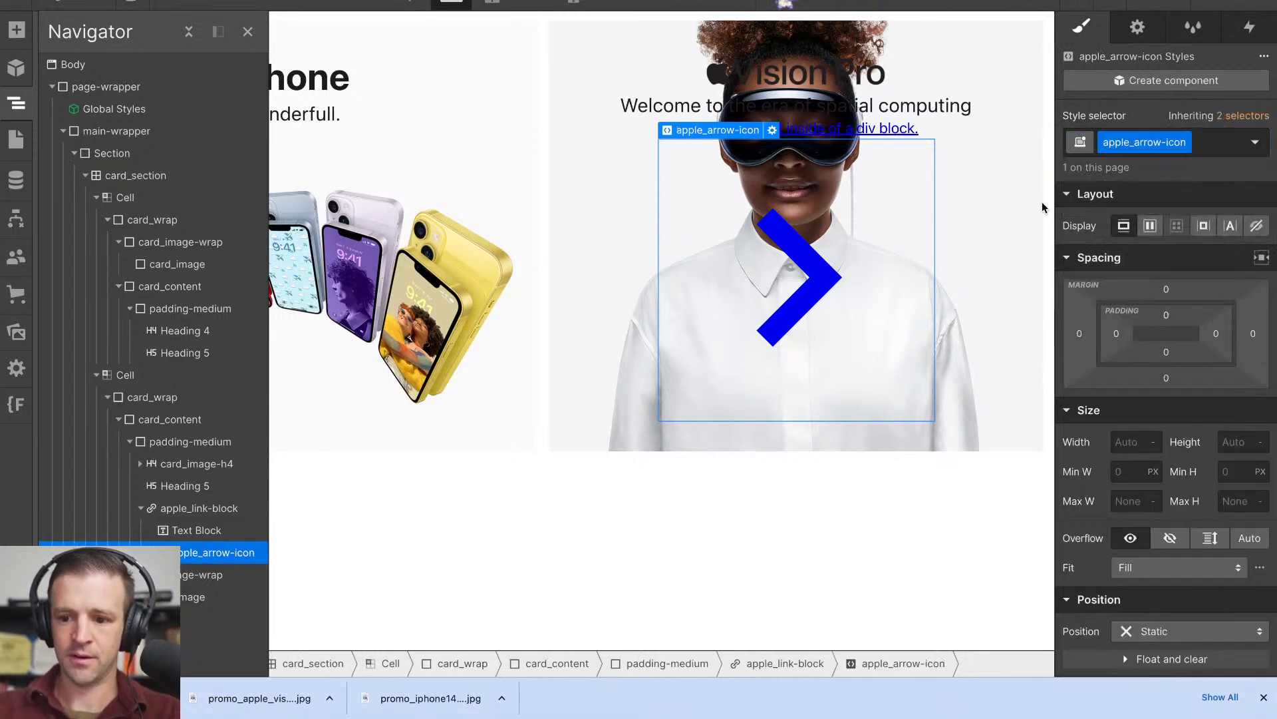
- Set apple_arrow-icon's width to 1 rem and its height to 1 px
left_click(1127, 450)
type("1rem")
key("Tab")
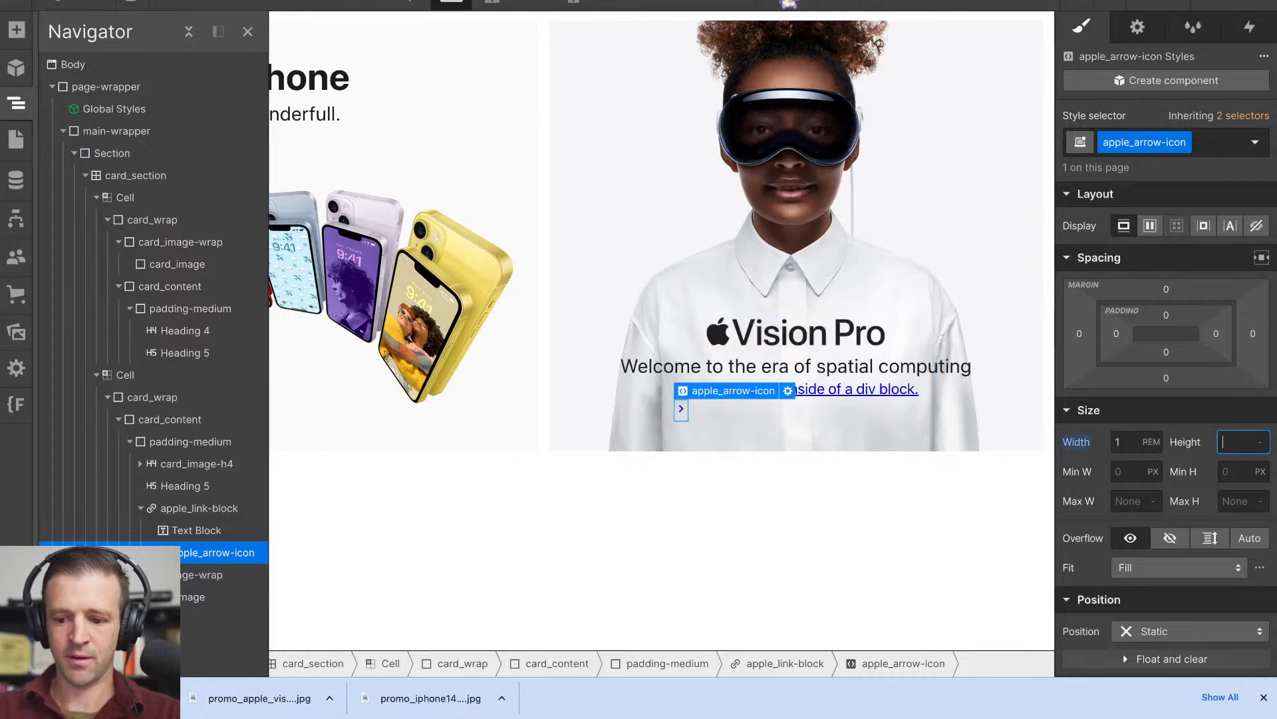
type("1")
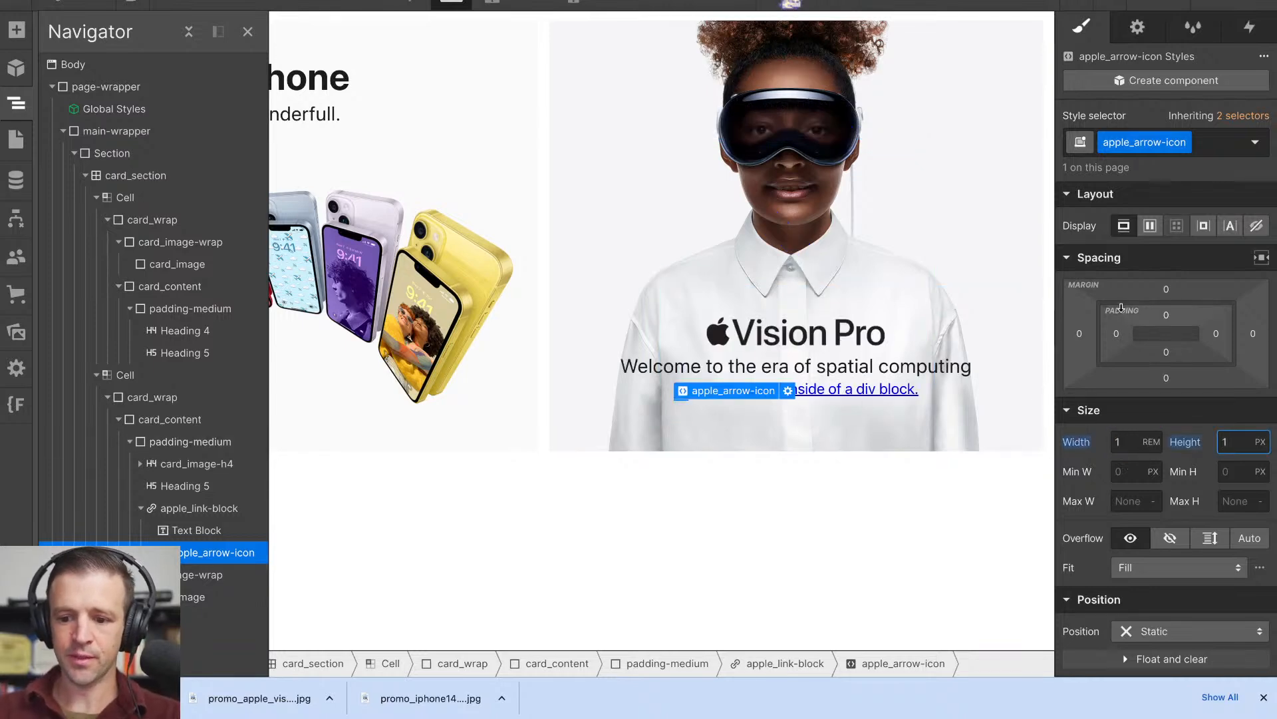
- Make apple_arrow-icon a horizontal flex container with centred alignment and centred justification
left_click(1155, 230)
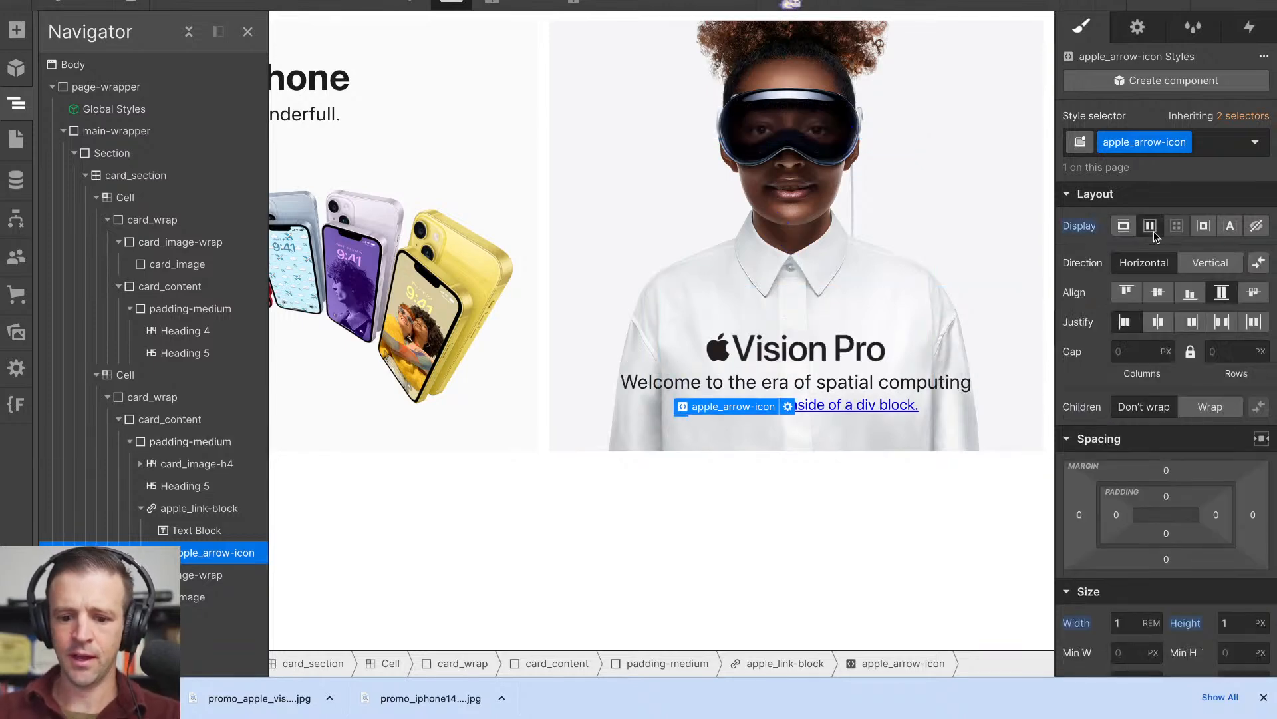
left_click(1160, 293)
left_click(1159, 322)
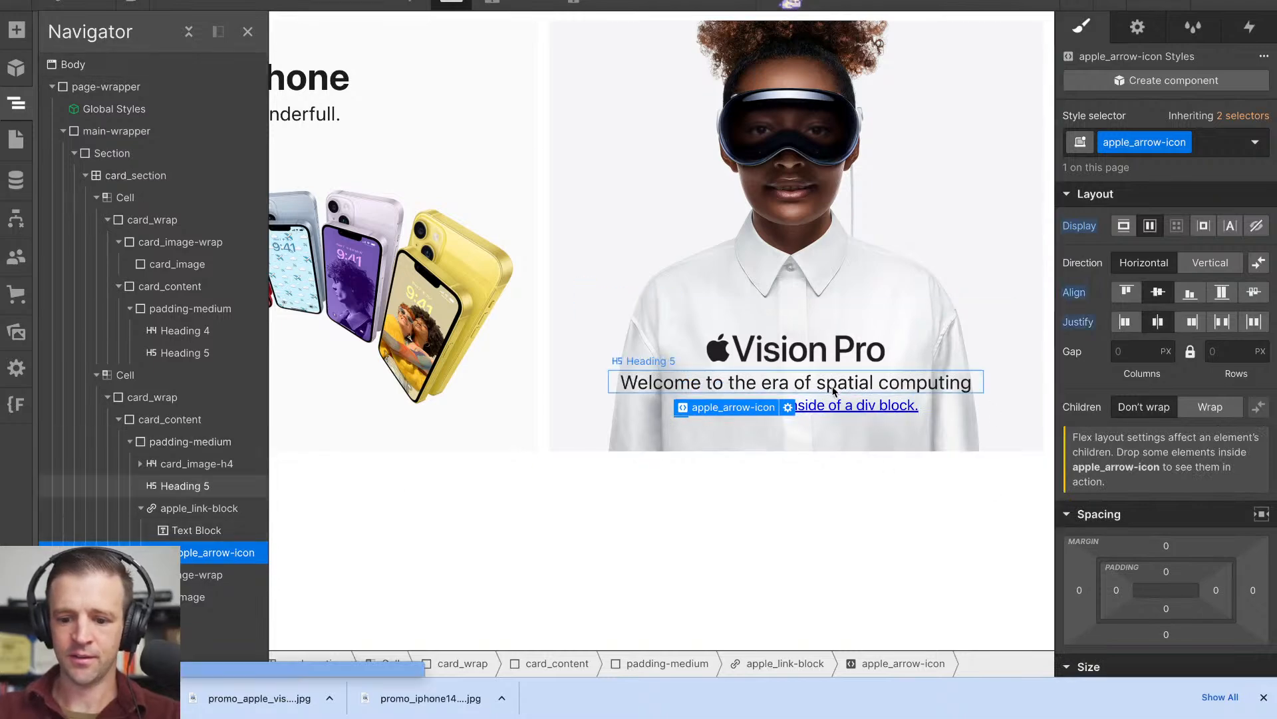
- Make apple_link-block a horizontal flex container with its children aligned to the centre
left_click(199, 508)
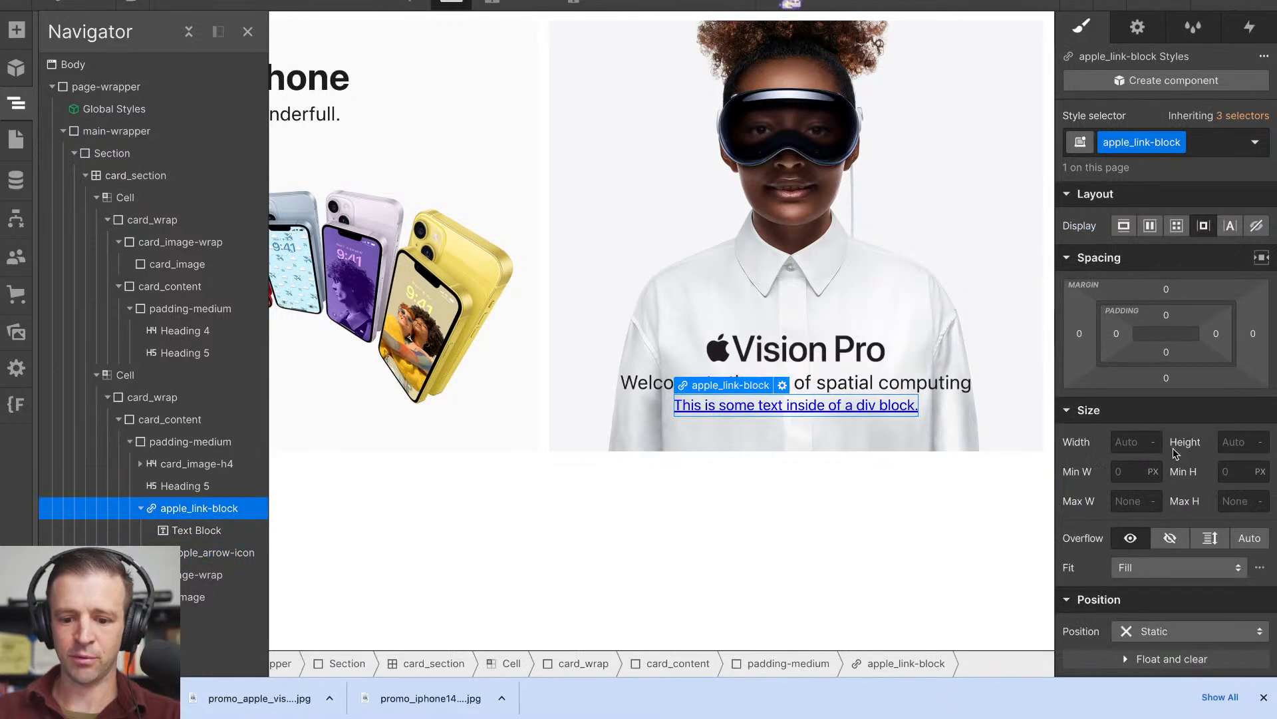
left_click(1151, 225)
left_click(1158, 290)
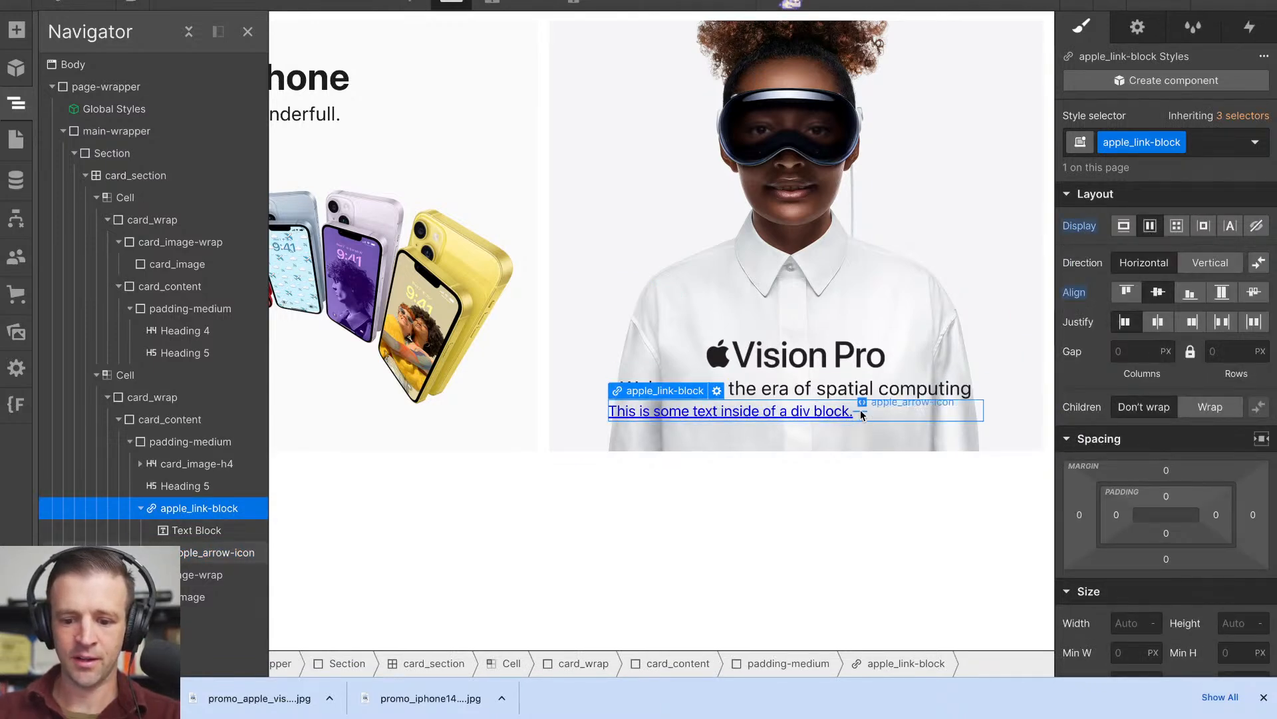
- Set the height of apple_arrow-icon inside the link block to 1 rem
left_click(858, 412)
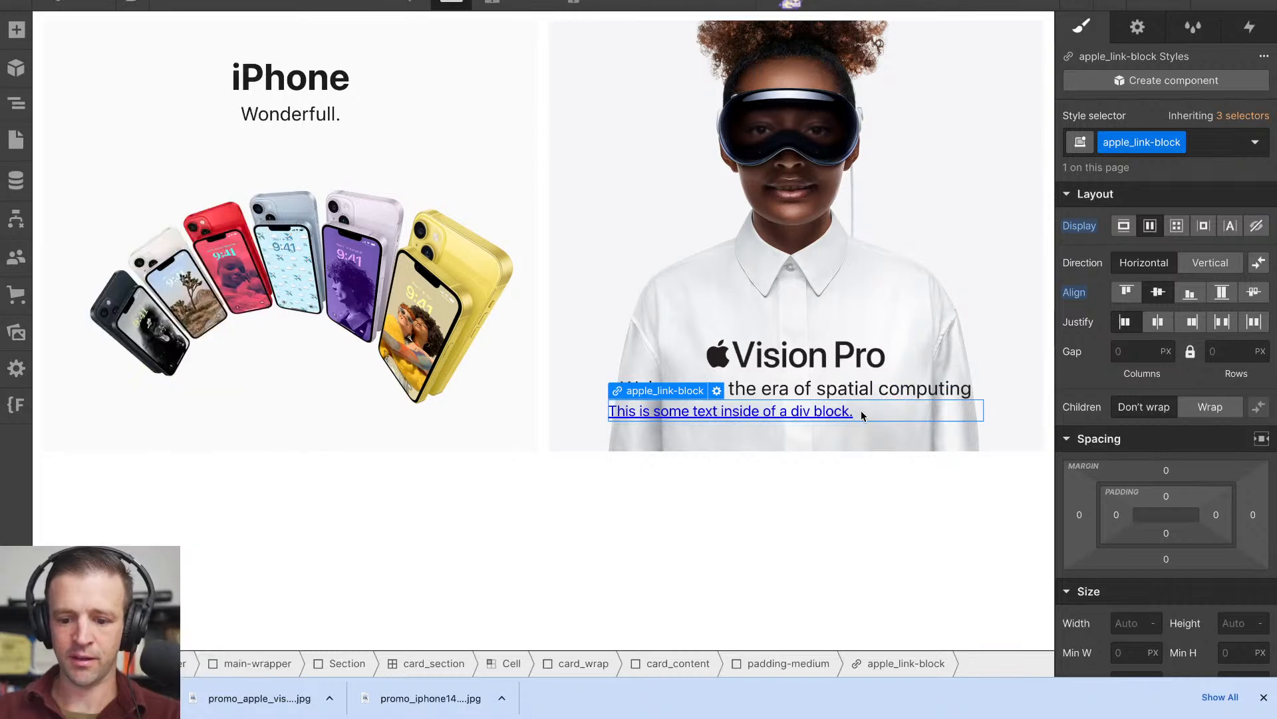
left_click(861, 408)
scroll(1160, 400, "down", 5)
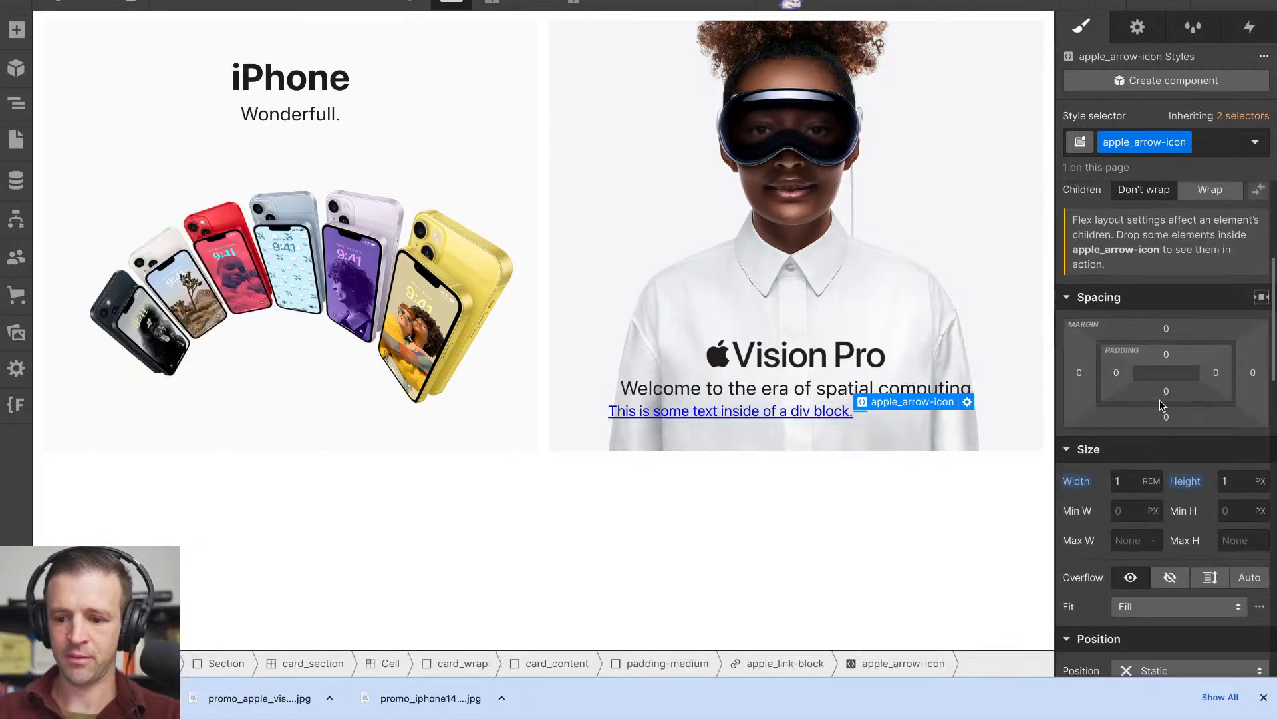
left_click(1124, 479)
key("Tab")
type("1rem")
key("Return")
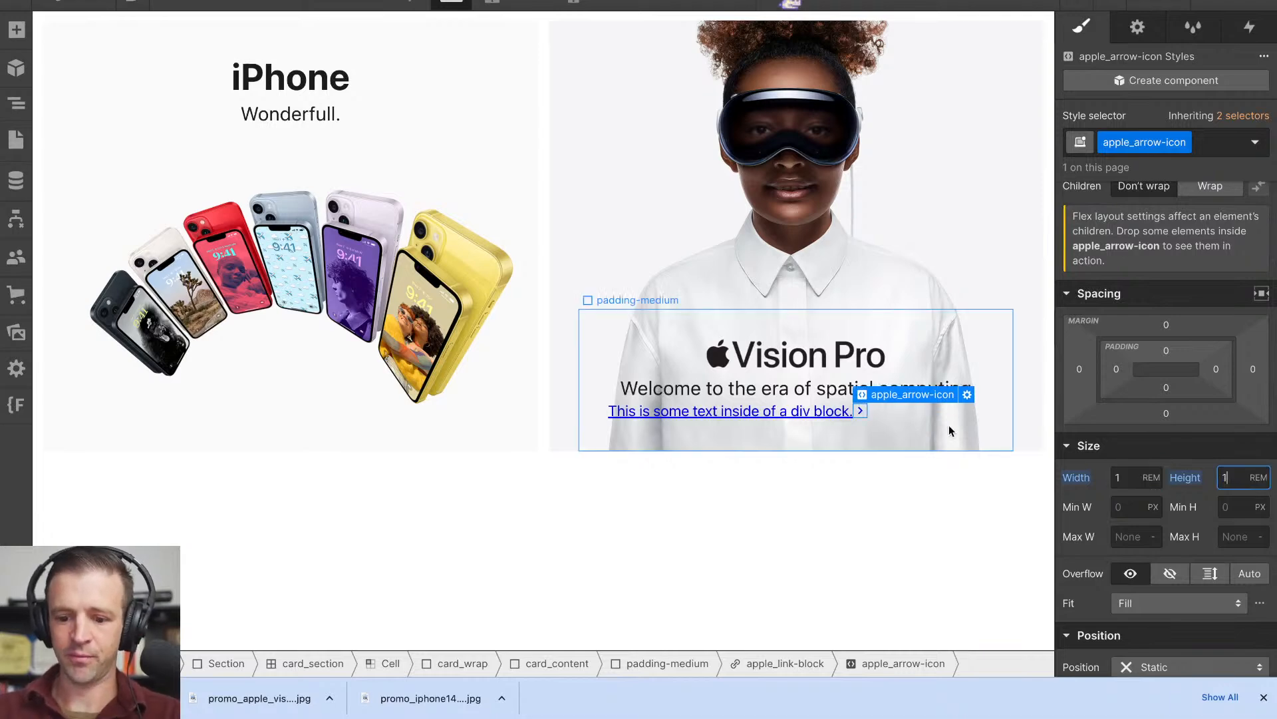
- Try inline-block display on apple_link-block and return it to horizontal flex with centred alignment
left_click(870, 414)
scroll(1128, 360, "up", 5)
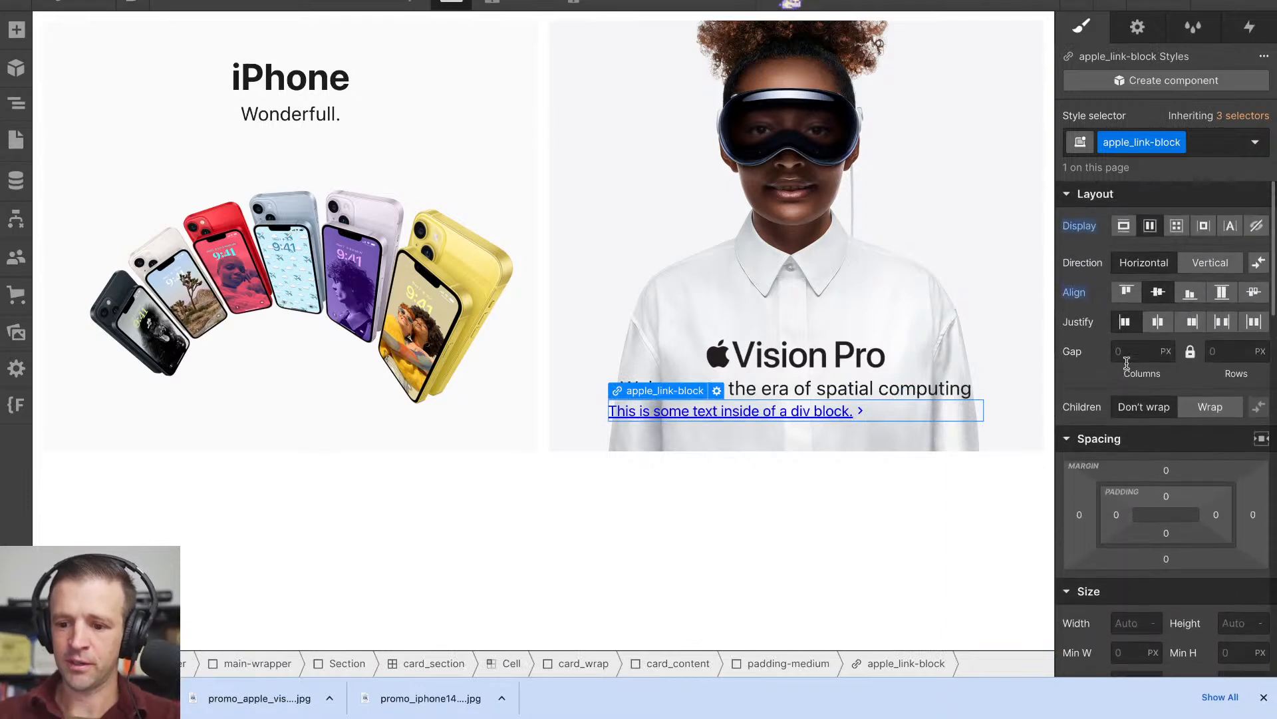
left_click(1203, 226)
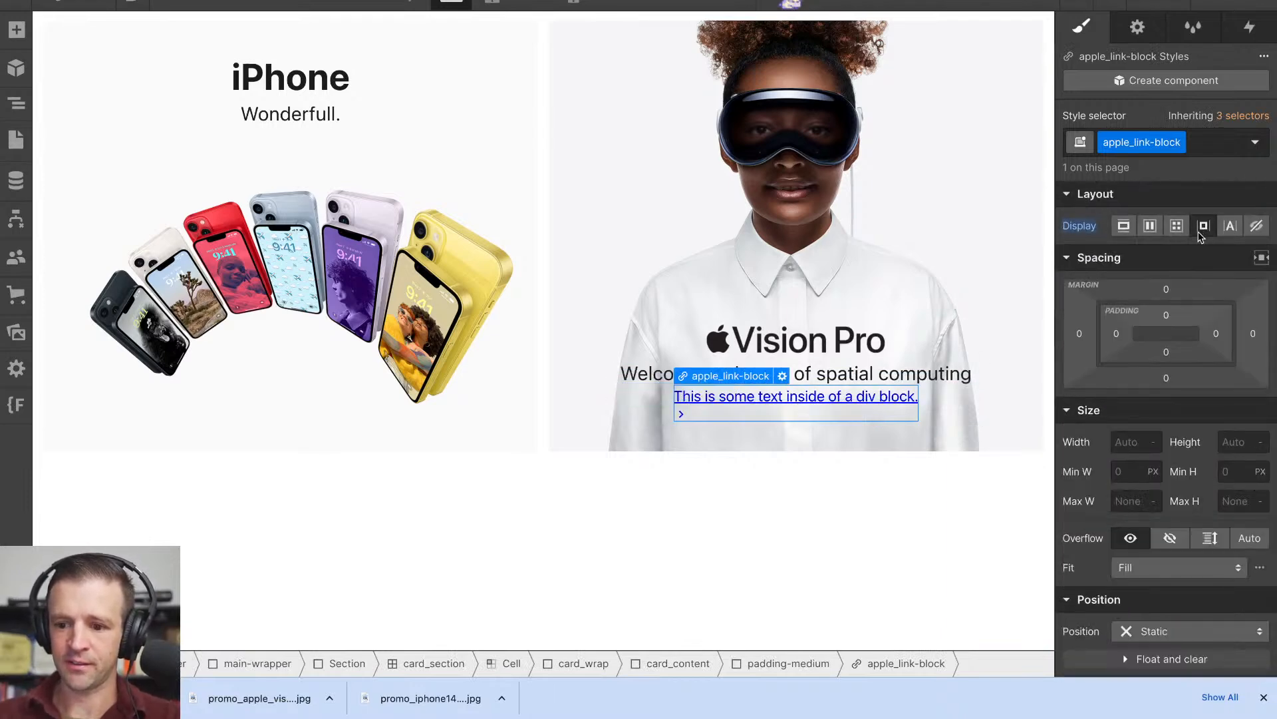
left_click(1150, 225)
left_click(1158, 294)
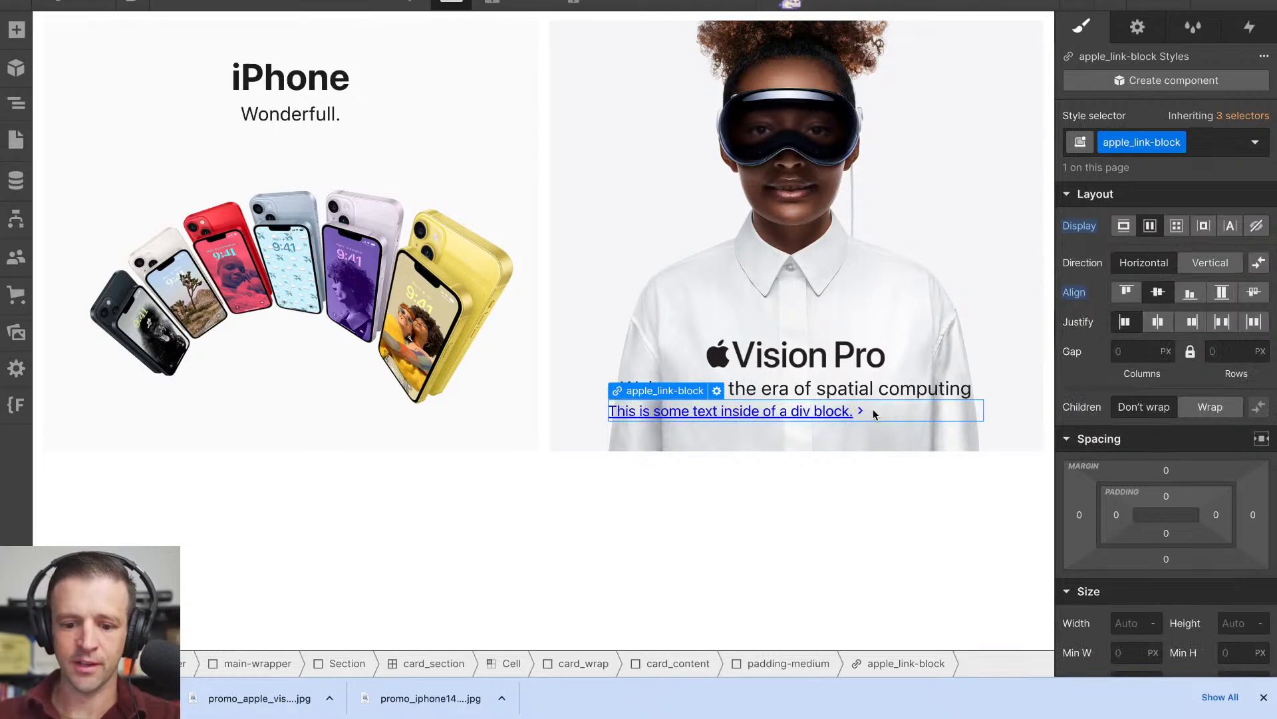
- Wrap card_image-h4 in a new Div Block inside the Vision Pro tile's padding-medium wrapper
left_click(16, 103)
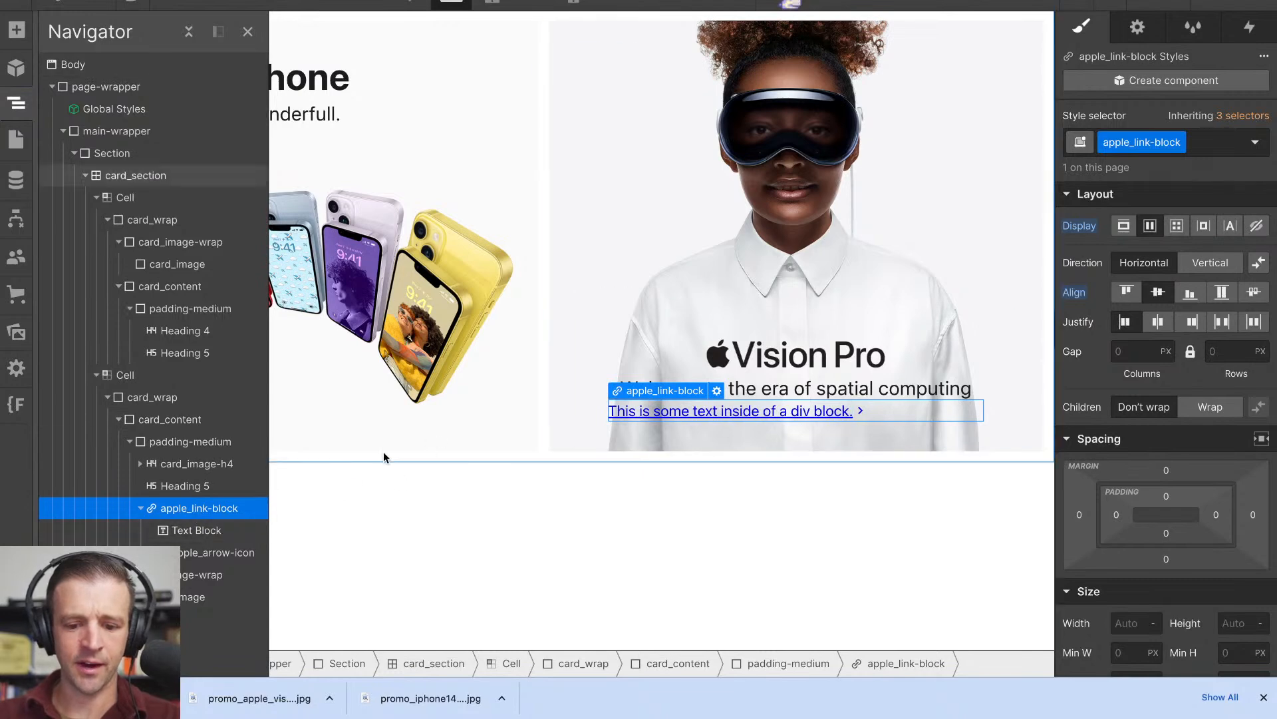
left_click(141, 508)
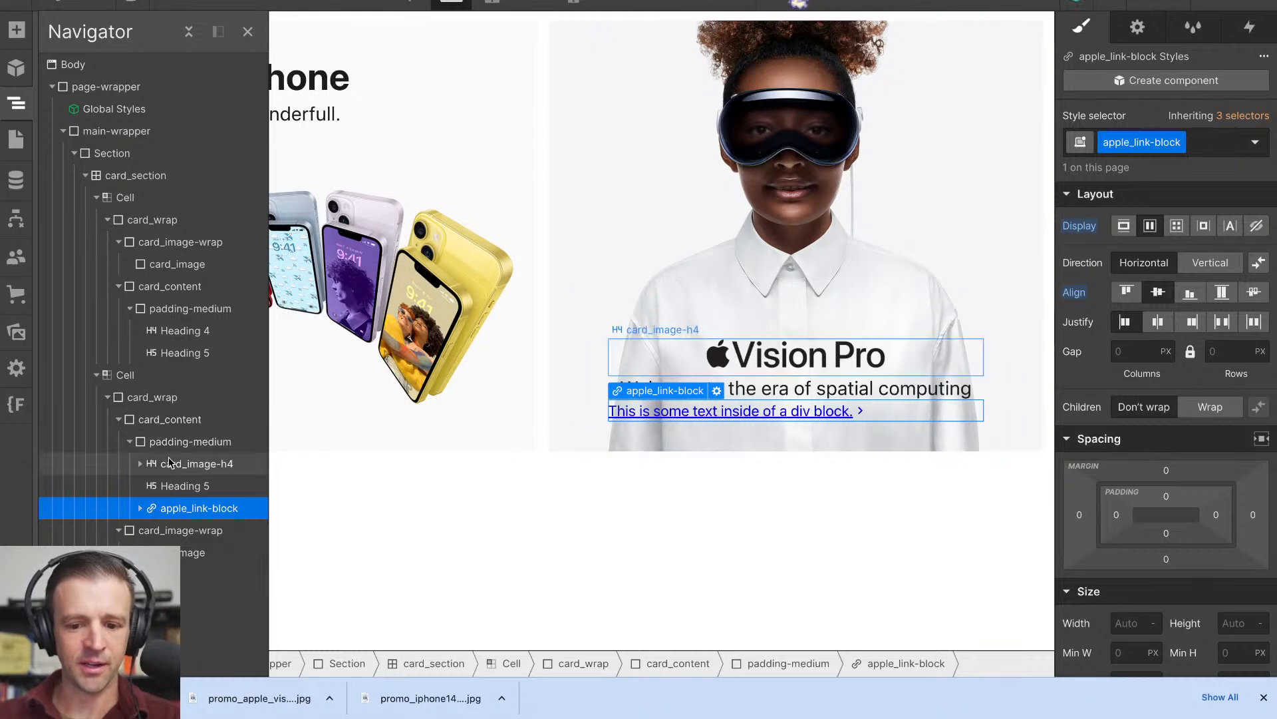
left_click(212, 446)
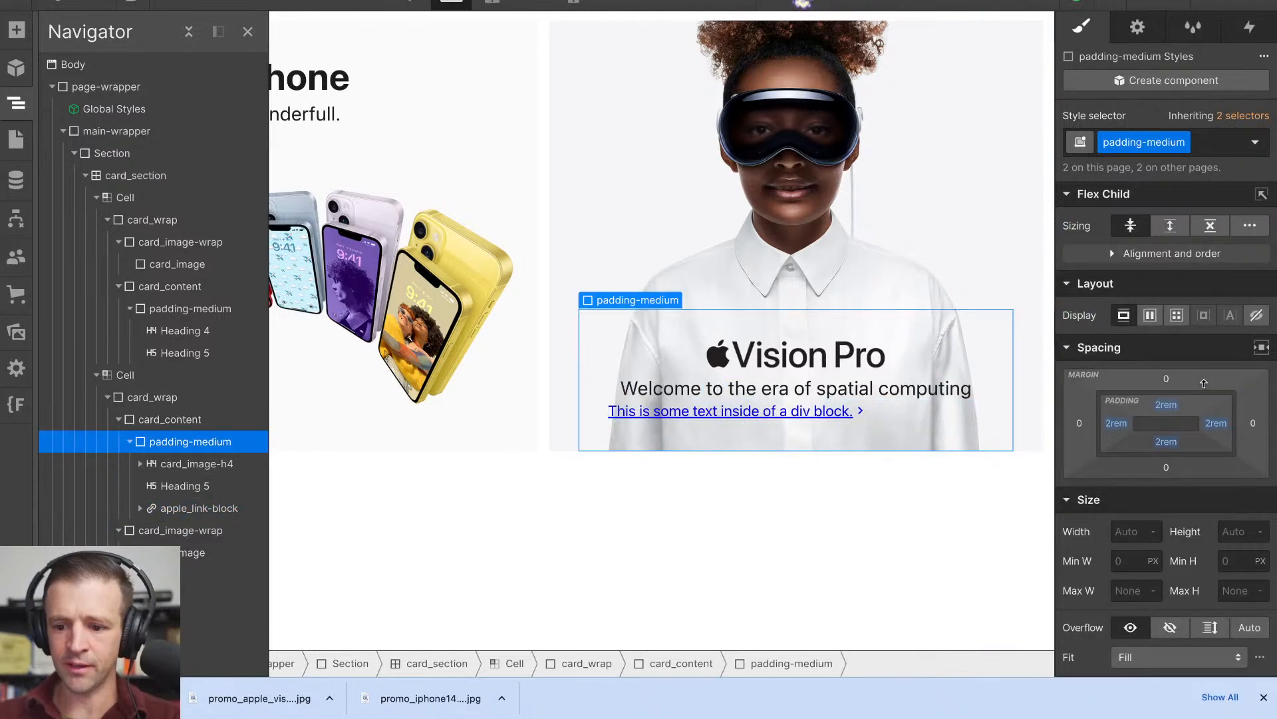
left_click(195, 460)
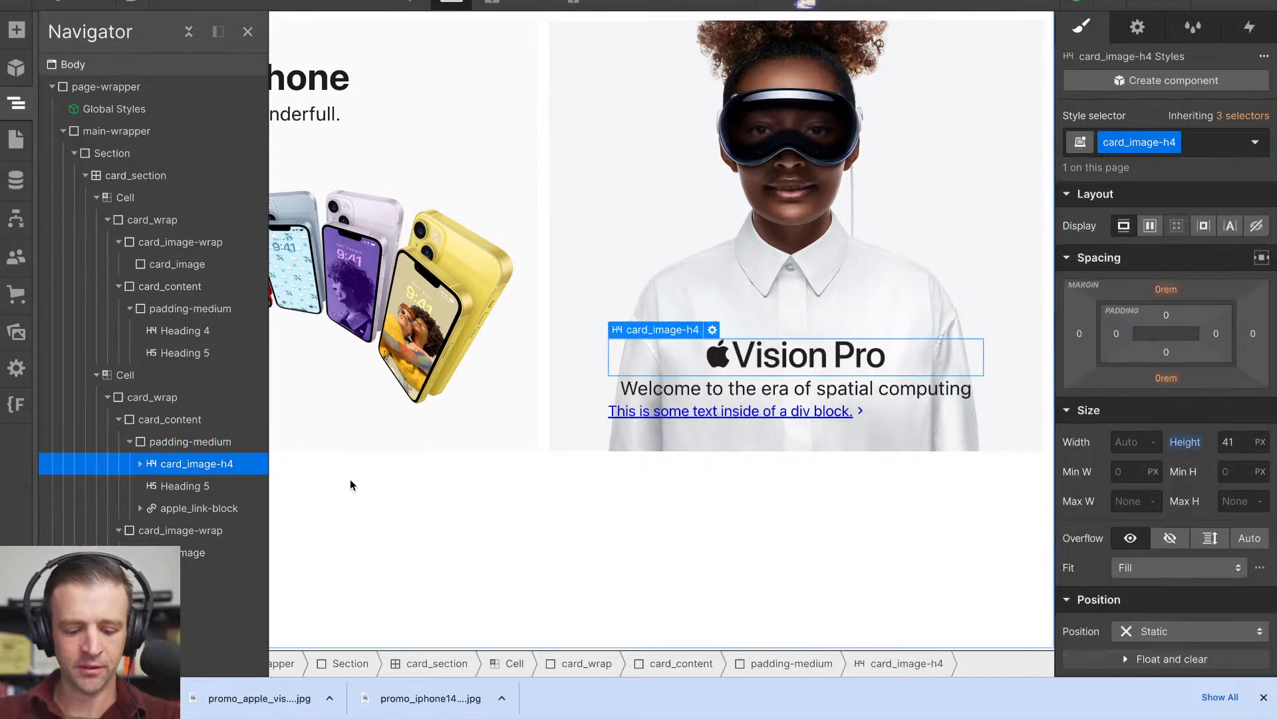
key("ctrl+alt+g")
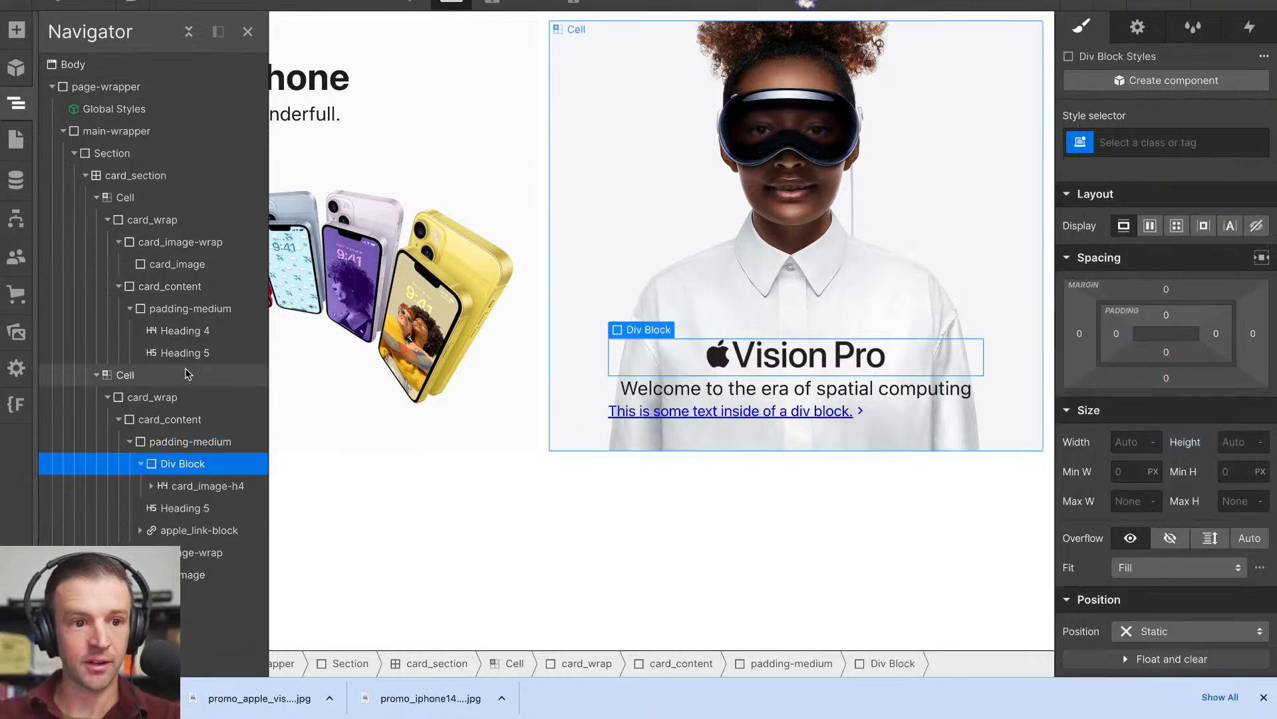
- Apply the existing class align-center to the new Div Block around card_image-h4
mouse_move(615, 685)
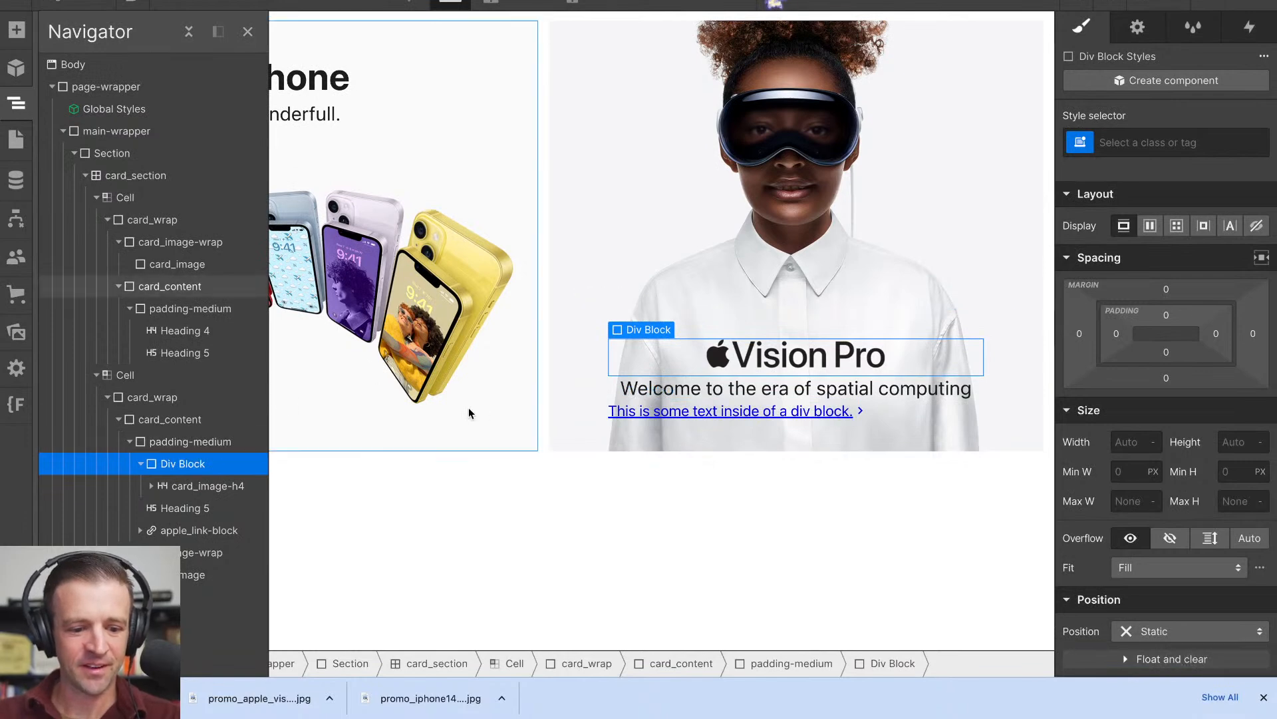
key("super+Return")
type("aligncen")
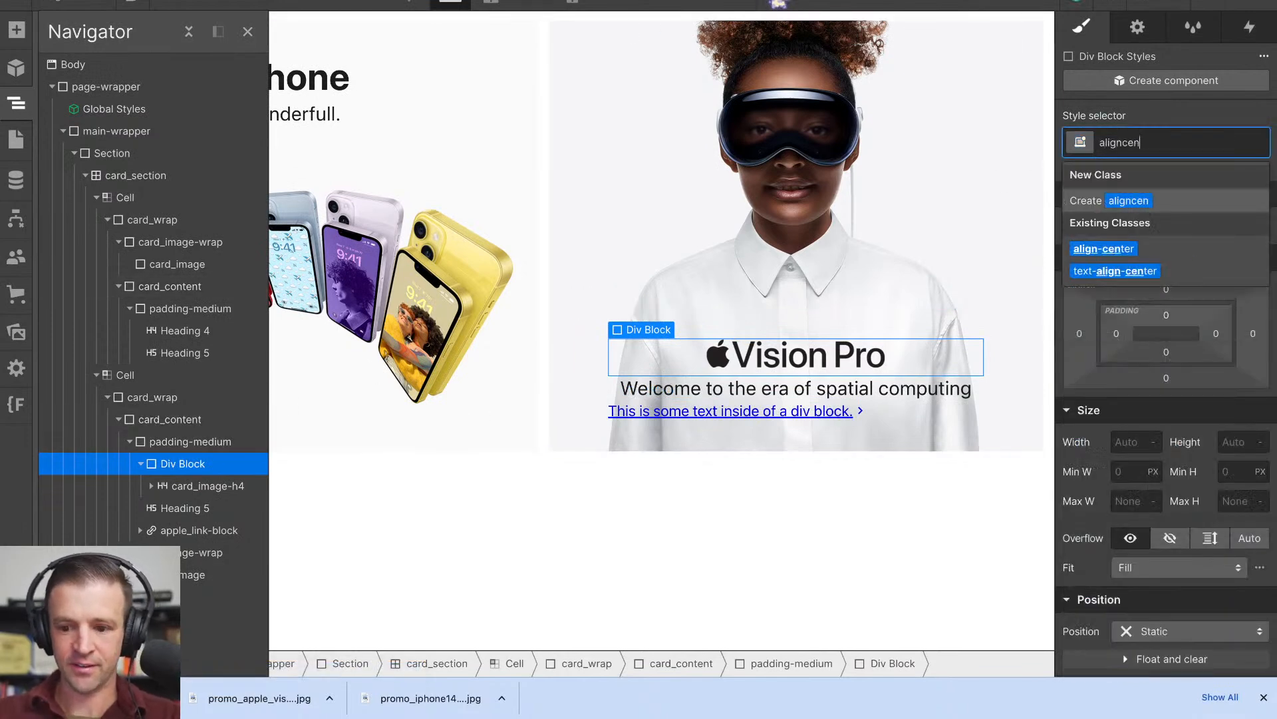
key("Down")
key("Return")
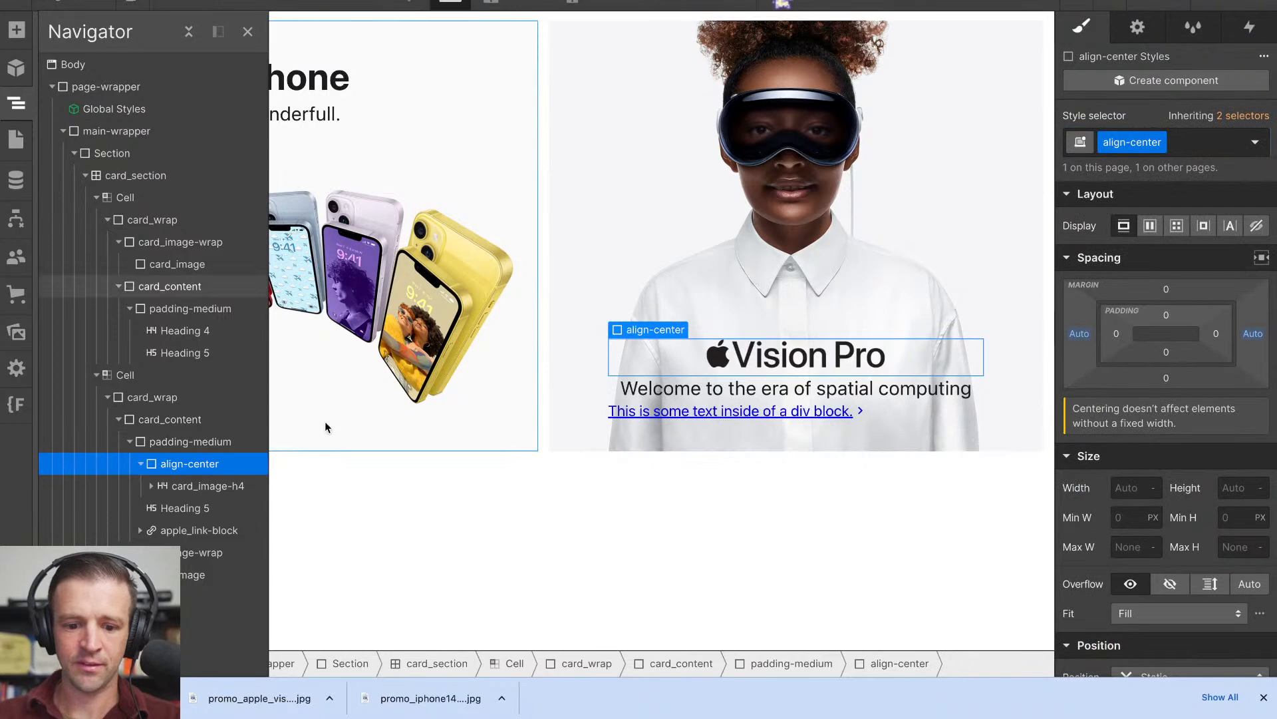
- Move Heading 5 and apple_link-block into the align-center div, below card_image-h4
left_click(157, 508)
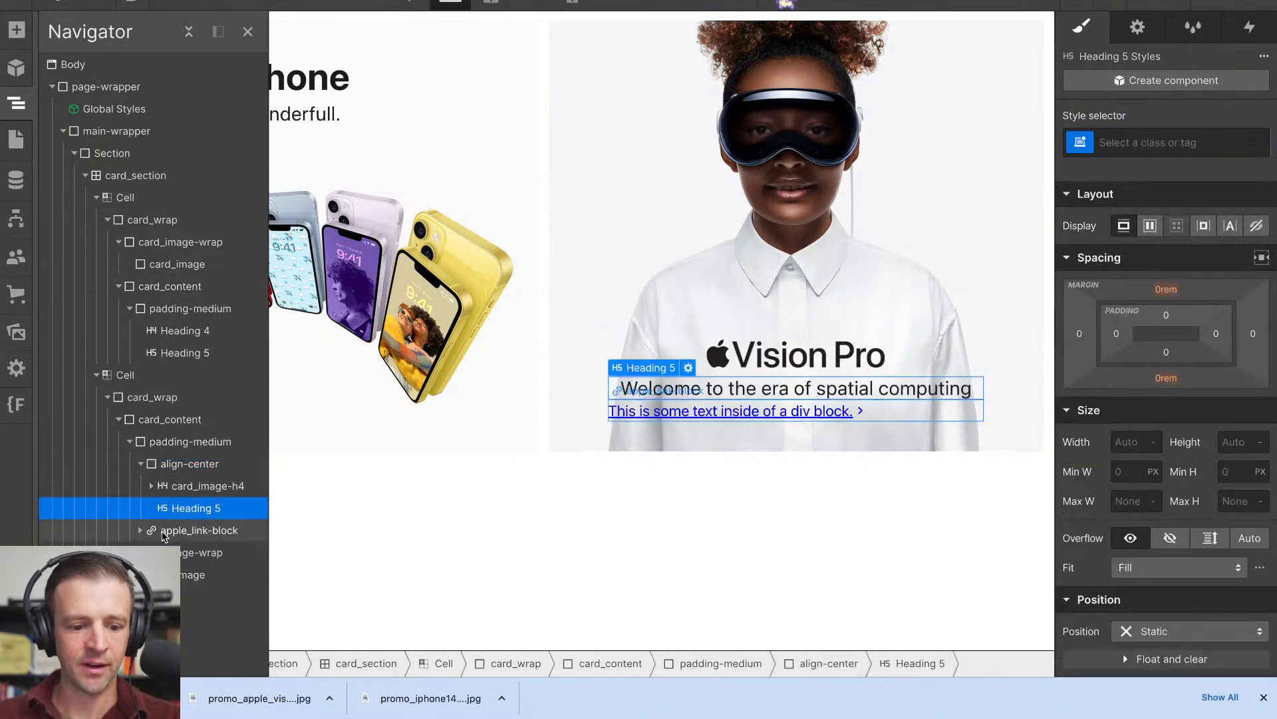
left_click(213, 530)
left_click_drag(225, 531, 226, 530)
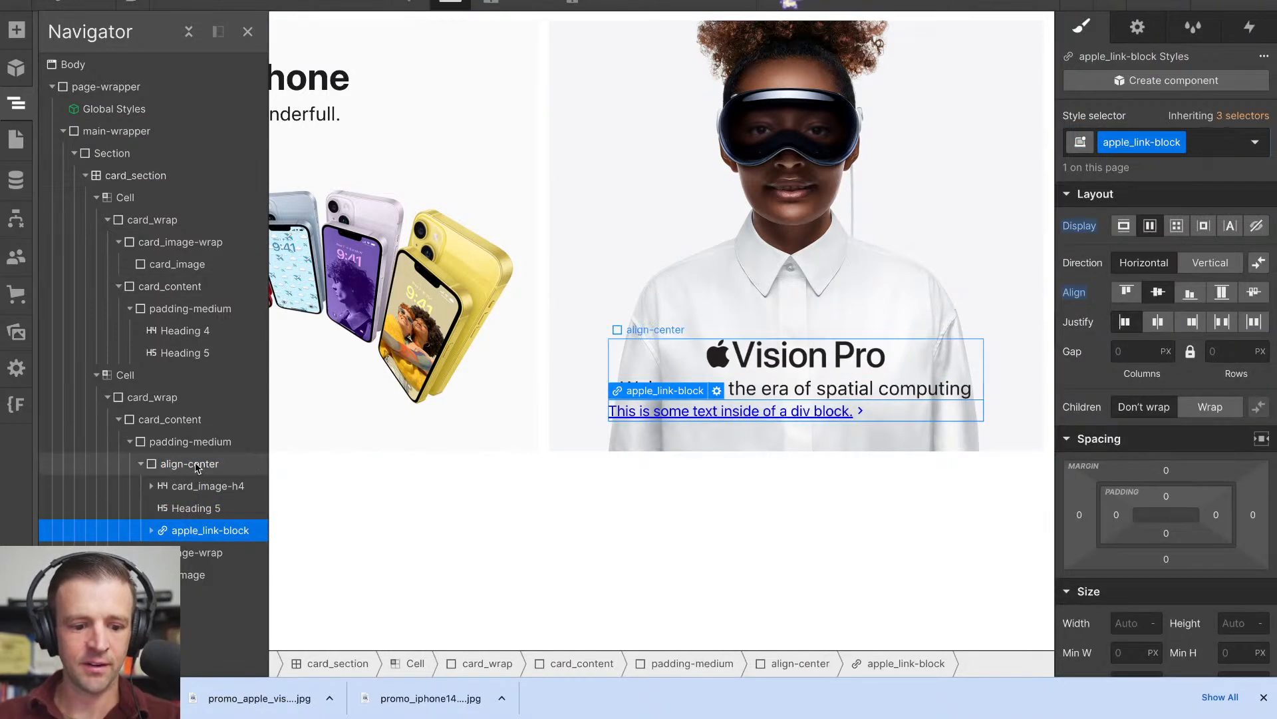
- Add the global combo class text-align-center to the align-center div
left_click(216, 465)
left_click(1101, 133)
type("text")
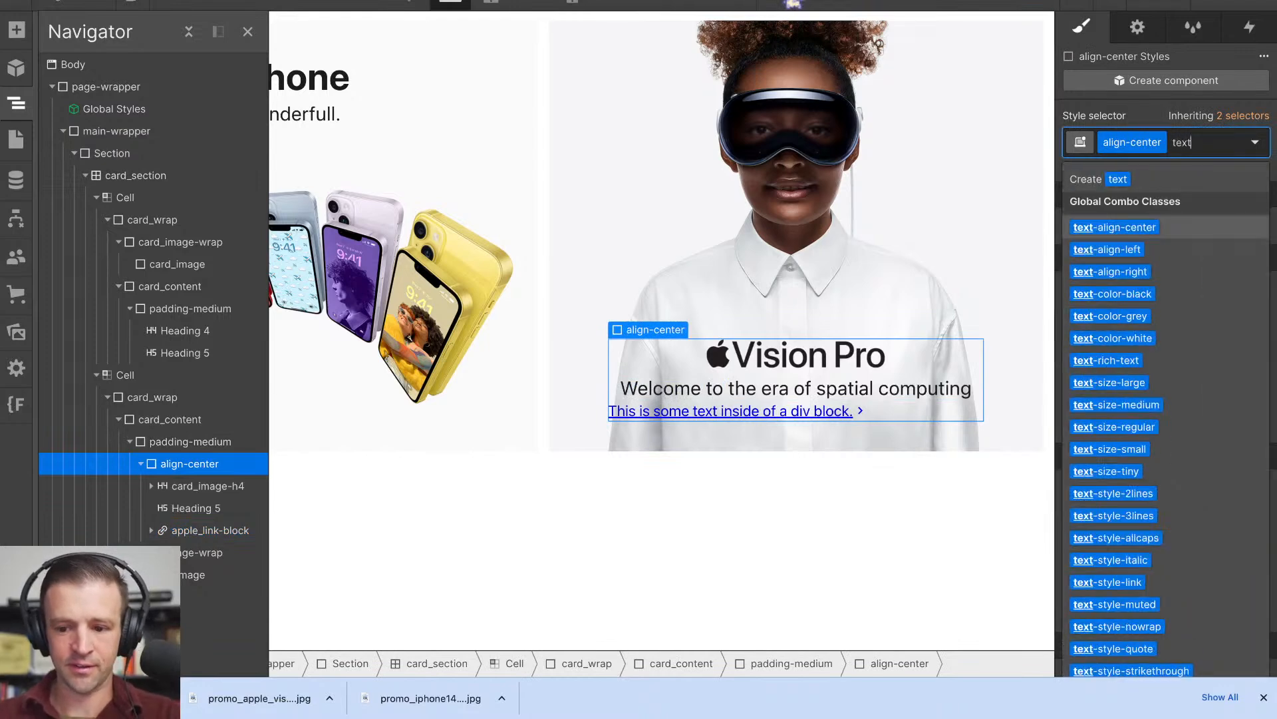
key("Return")
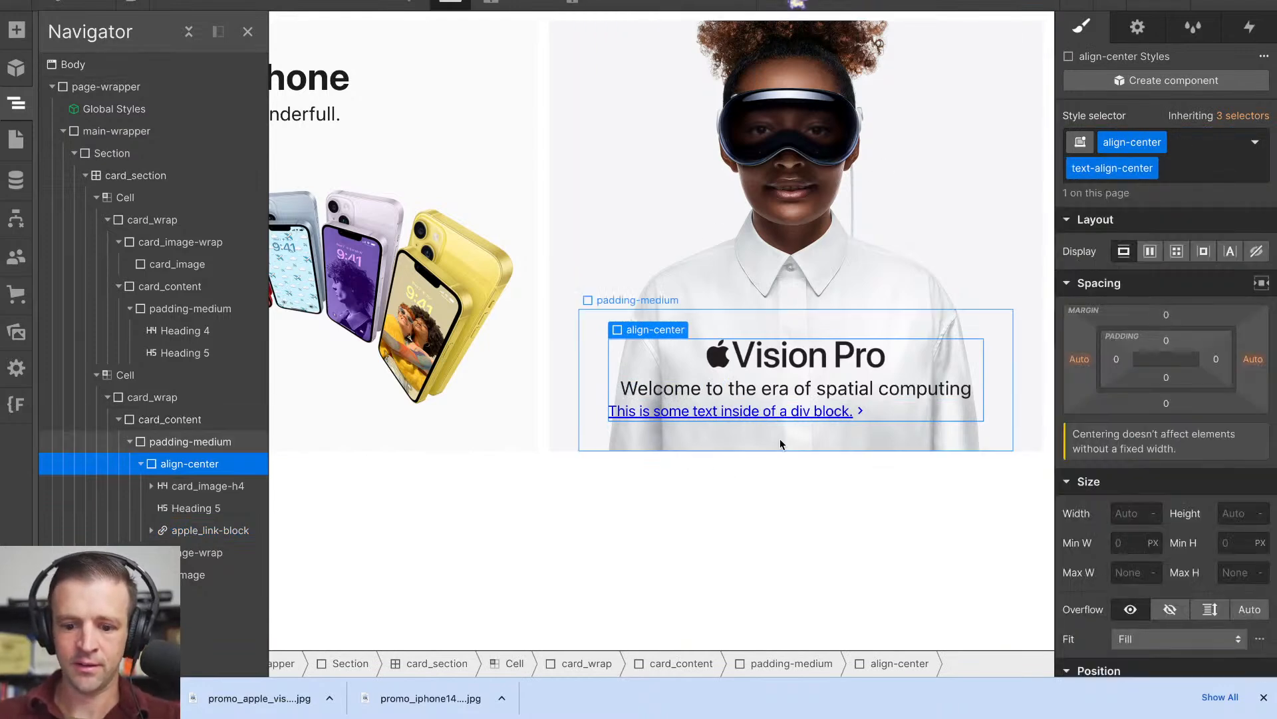
- Examine the layout settings of card_image-h4, Heading 5, apple_link-block and the align-center wrapper to compare how they are centred
left_click(218, 483)
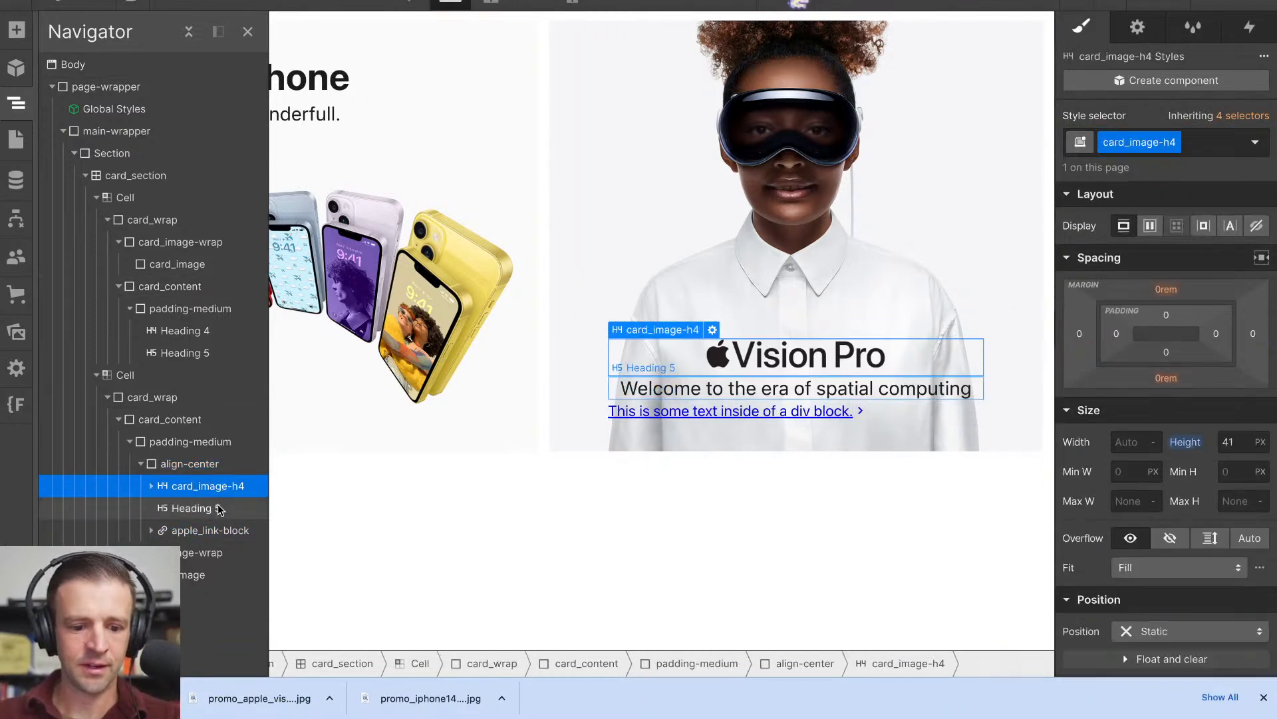
left_click(211, 509)
left_click(215, 530)
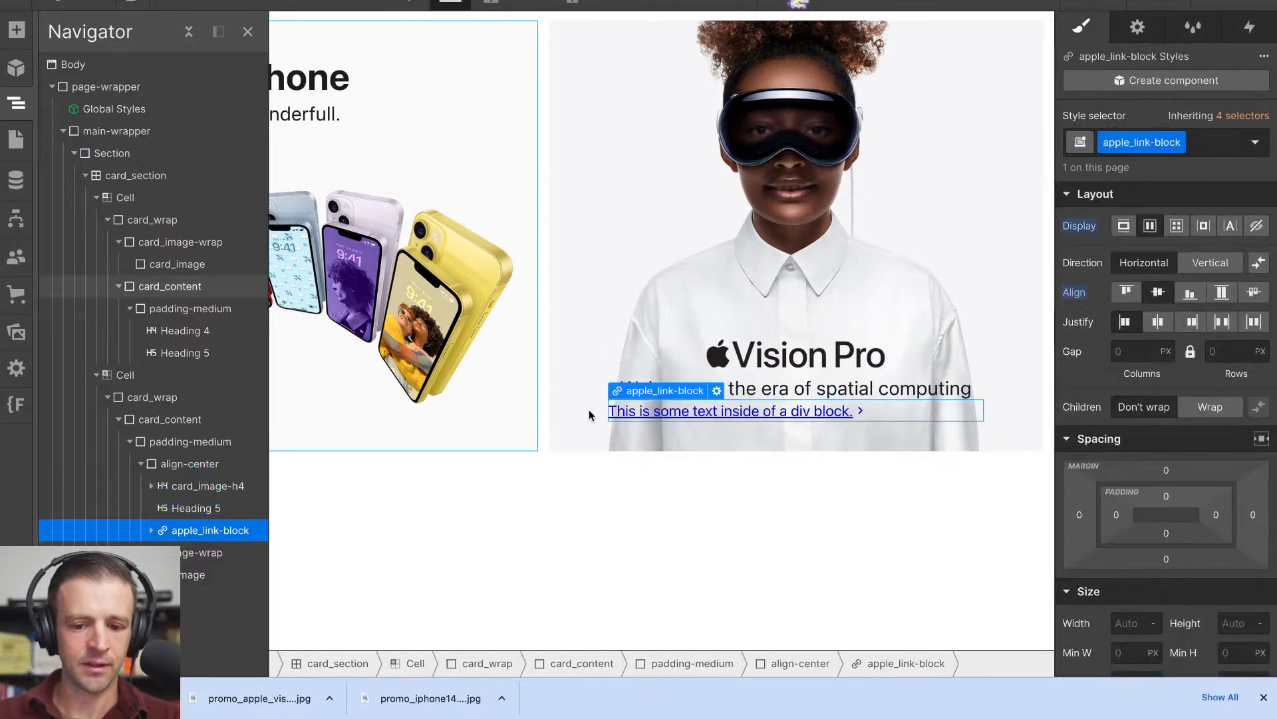
left_click(206, 485)
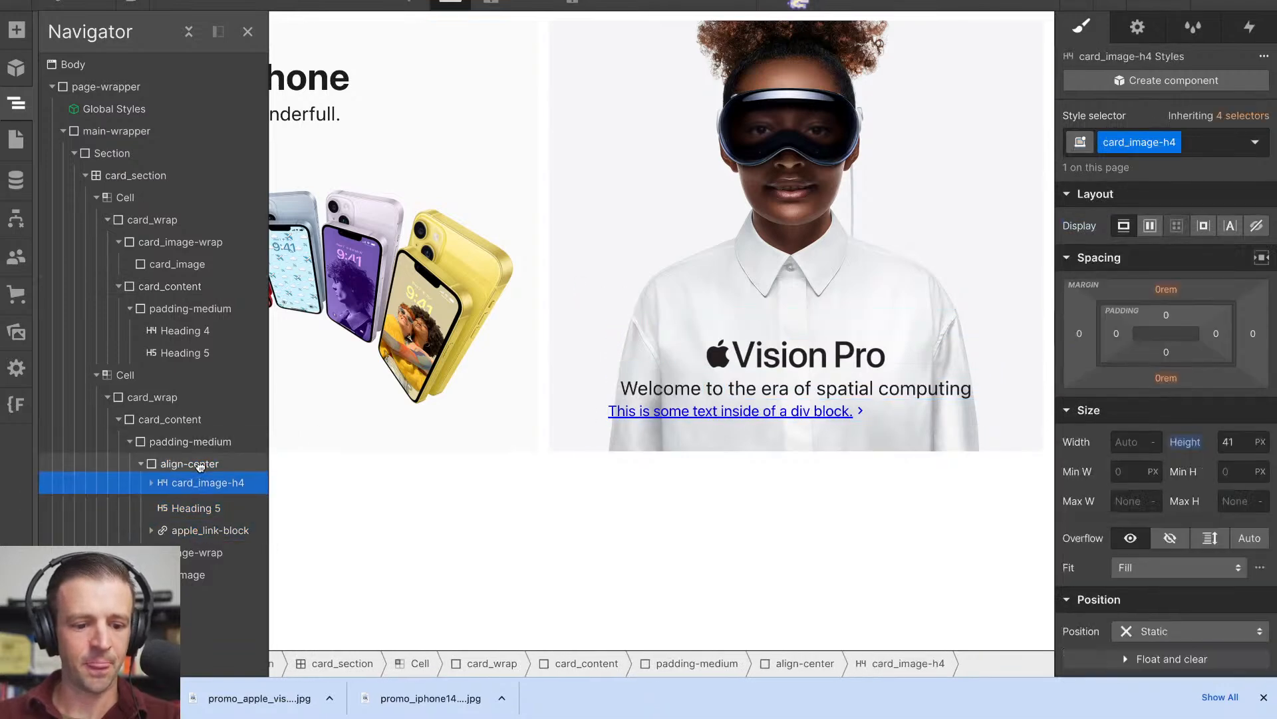
left_click(208, 532)
left_click(1149, 226)
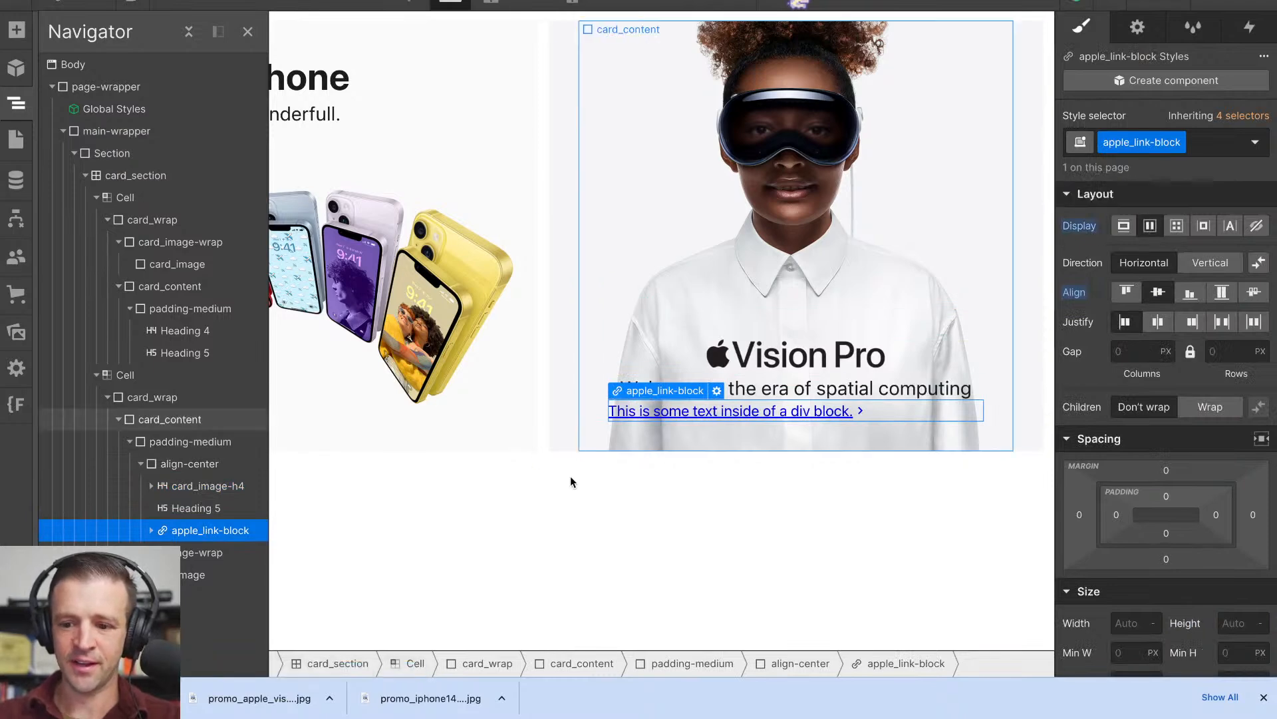
left_click(212, 465)
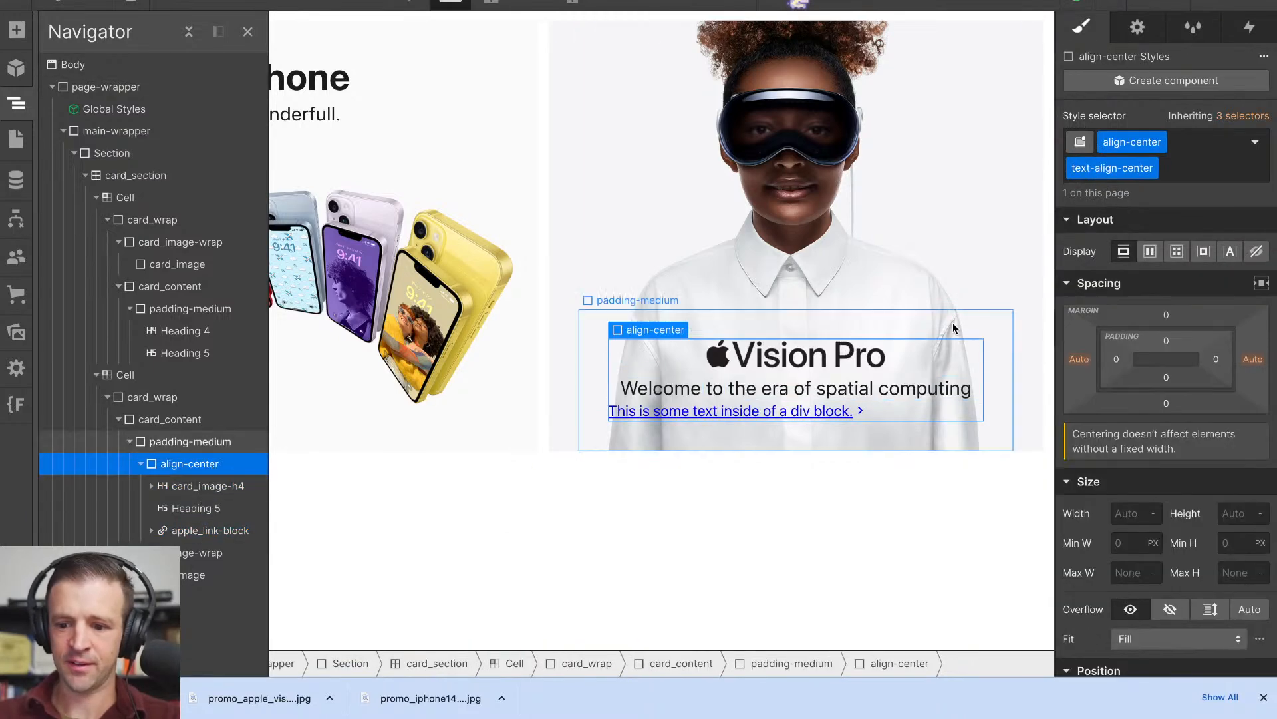
left_click(932, 411)
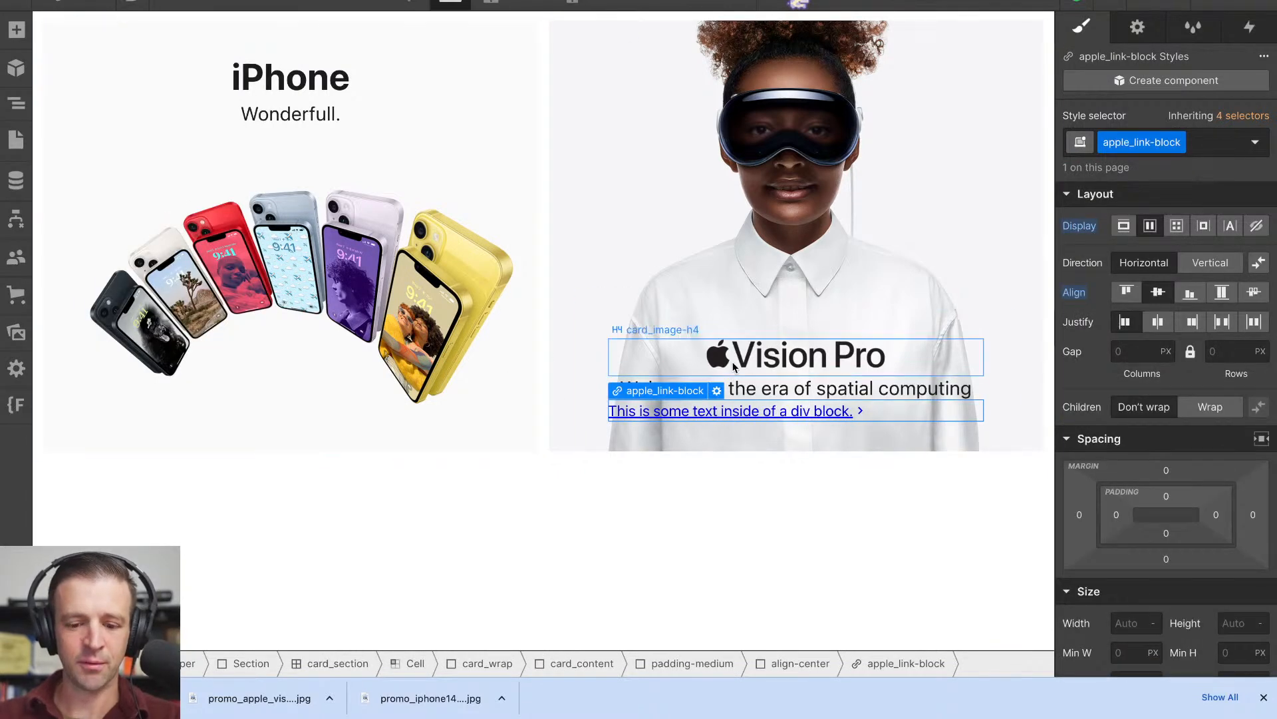
left_click(16, 103)
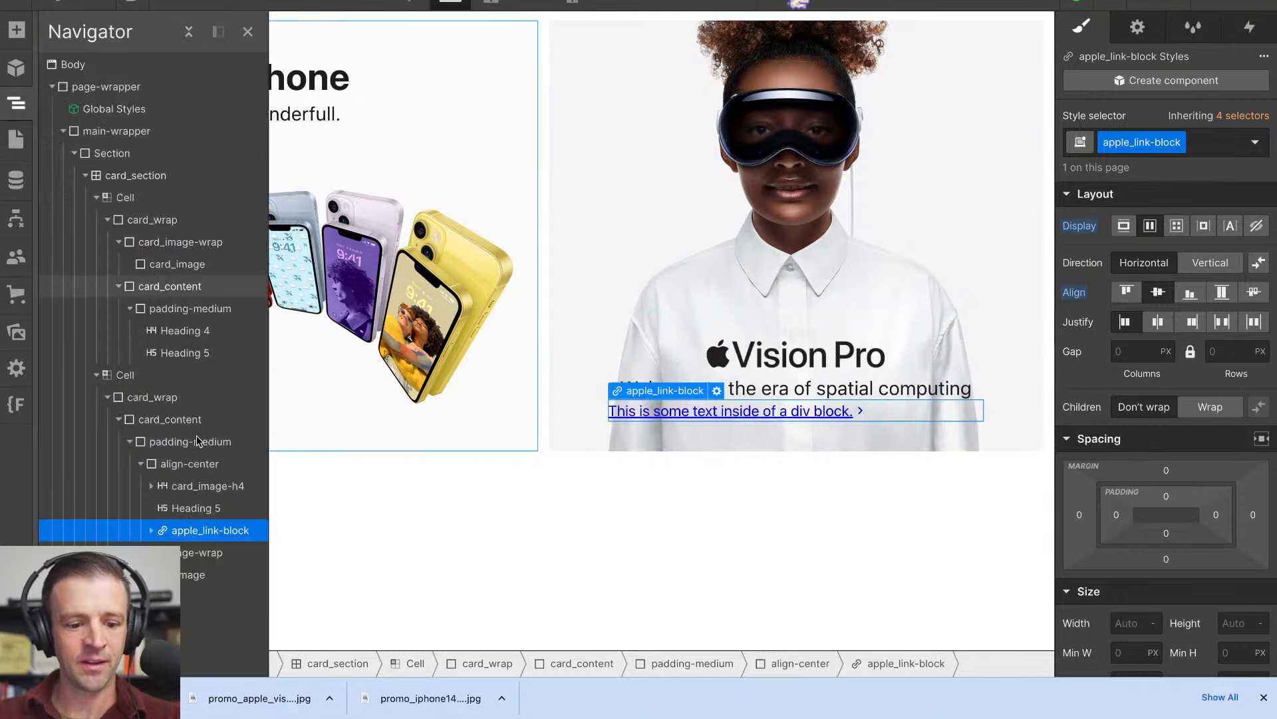
- Move card_image-h4, Heading 5 and apple_link-block directly into card_content, removing the align-center and padding-medium wrappers of the Vision Pro tile
mouse_move(193, 487)
left_mouse_down()
mouse_move(185, 456)
mouse_move(187, 480)
left_mouse_up()
left_click_drag(190, 530, 186, 500)
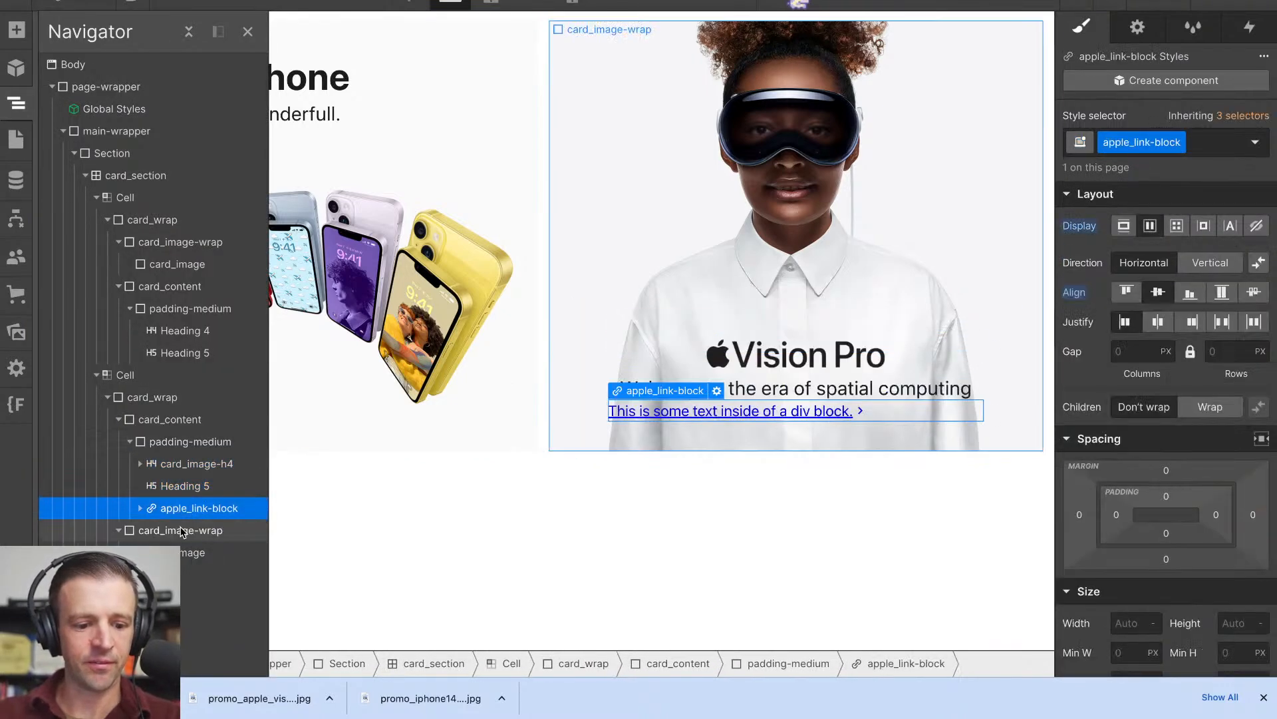
left_click(182, 442)
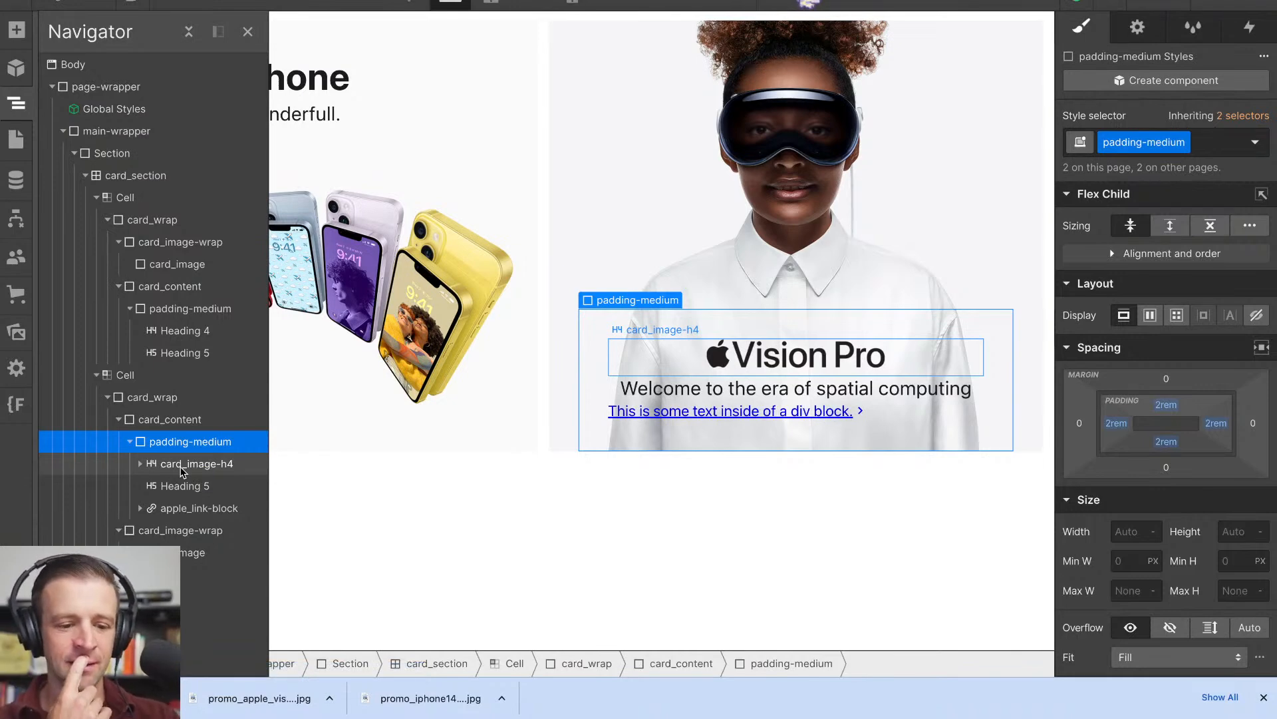
mouse_move(181, 469)
left_mouse_down()
mouse_move(181, 437)
mouse_move(177, 456)
left_mouse_up()
left_click_drag(184, 512, 180, 484)
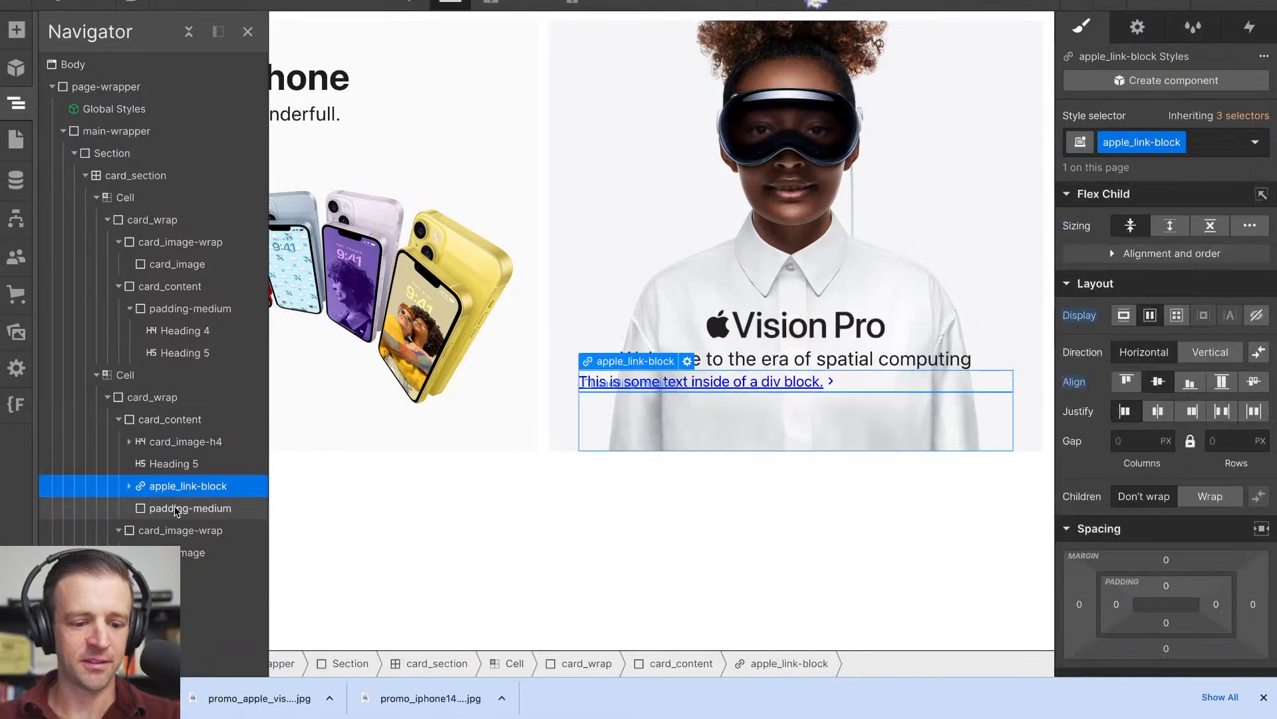
left_click(176, 511)
key("Delete")
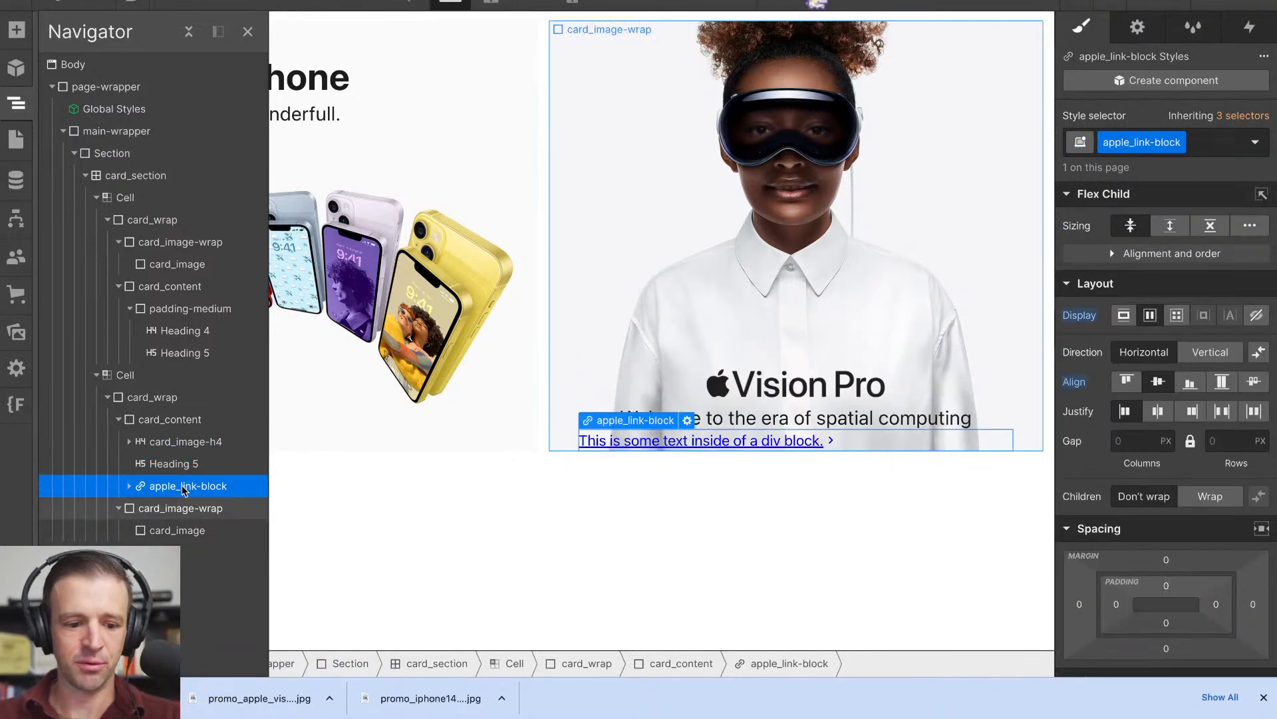
- Centre the flex children of the Vision Pro card_content horizontally and set the width of card_image-h4 to 88%
left_click(174, 419)
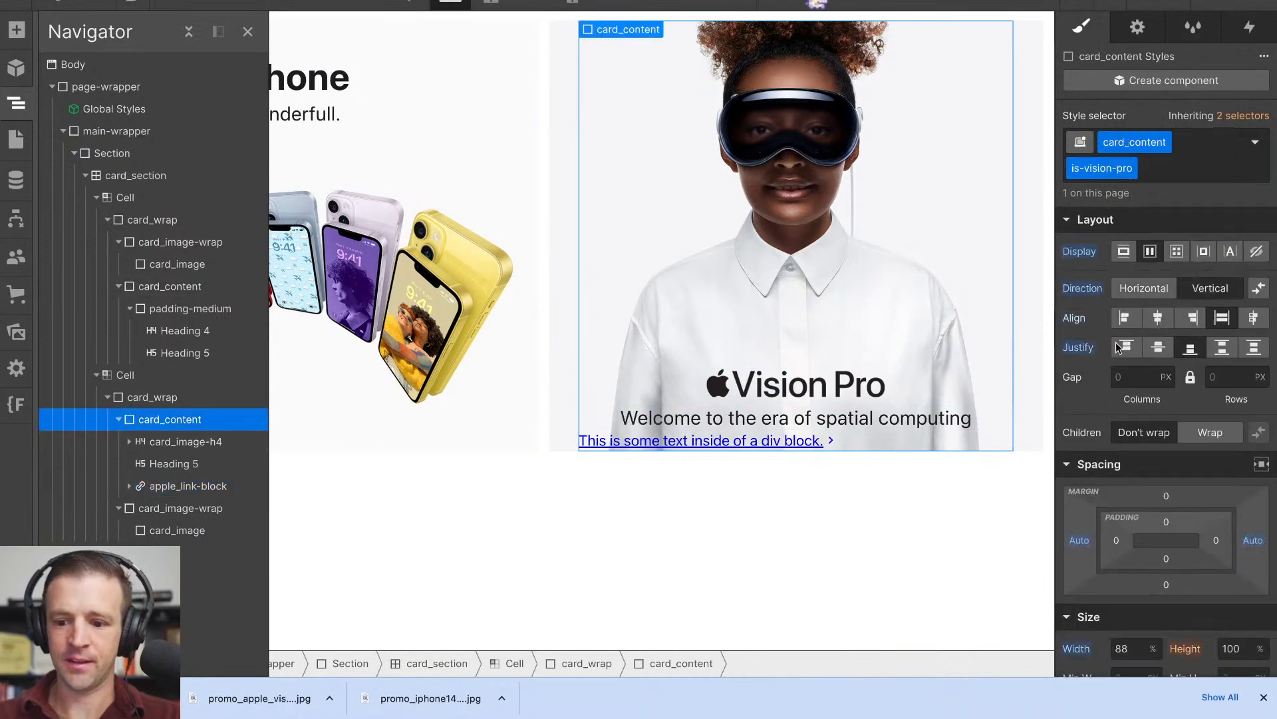
left_click(1160, 318)
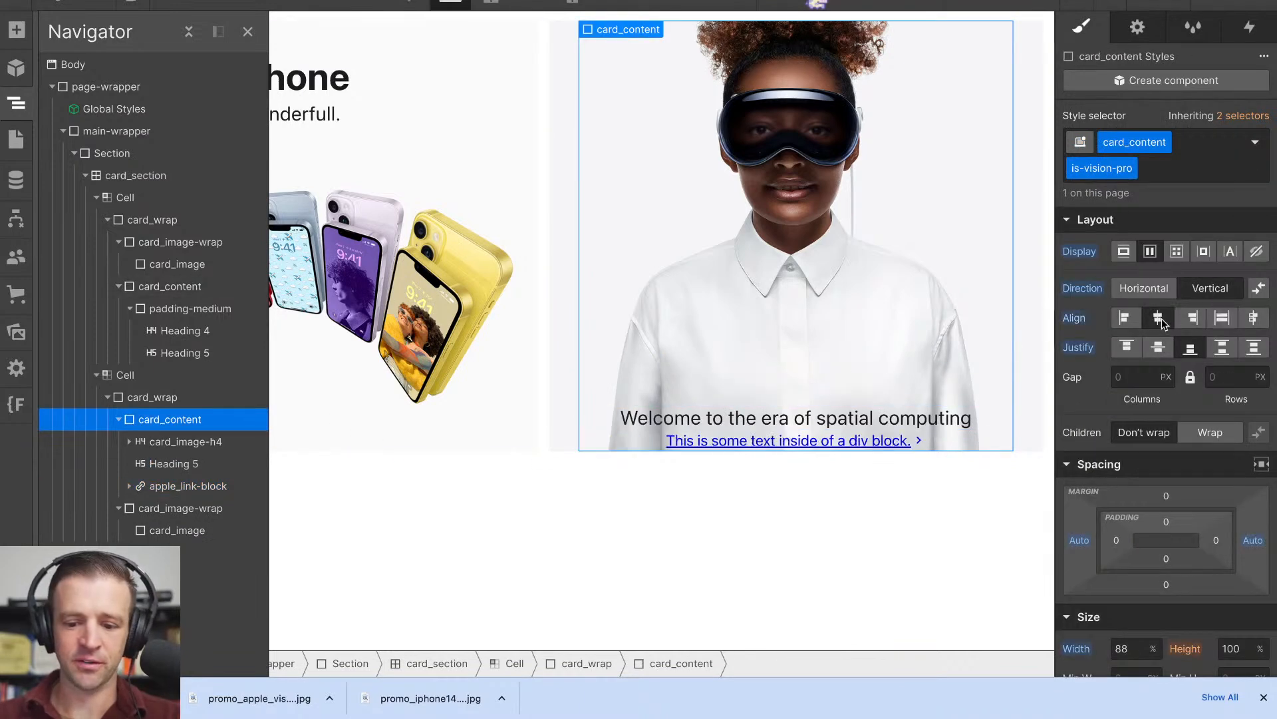
left_click(196, 442)
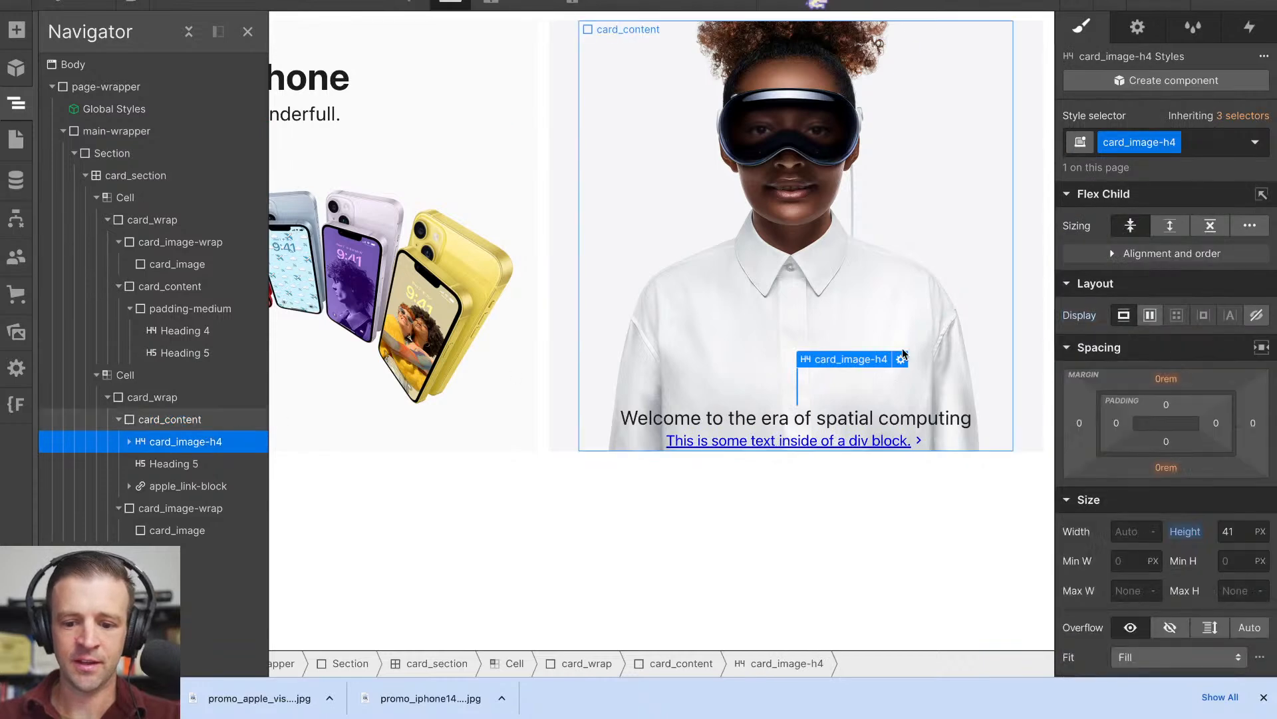
left_click(1133, 532)
type("88")
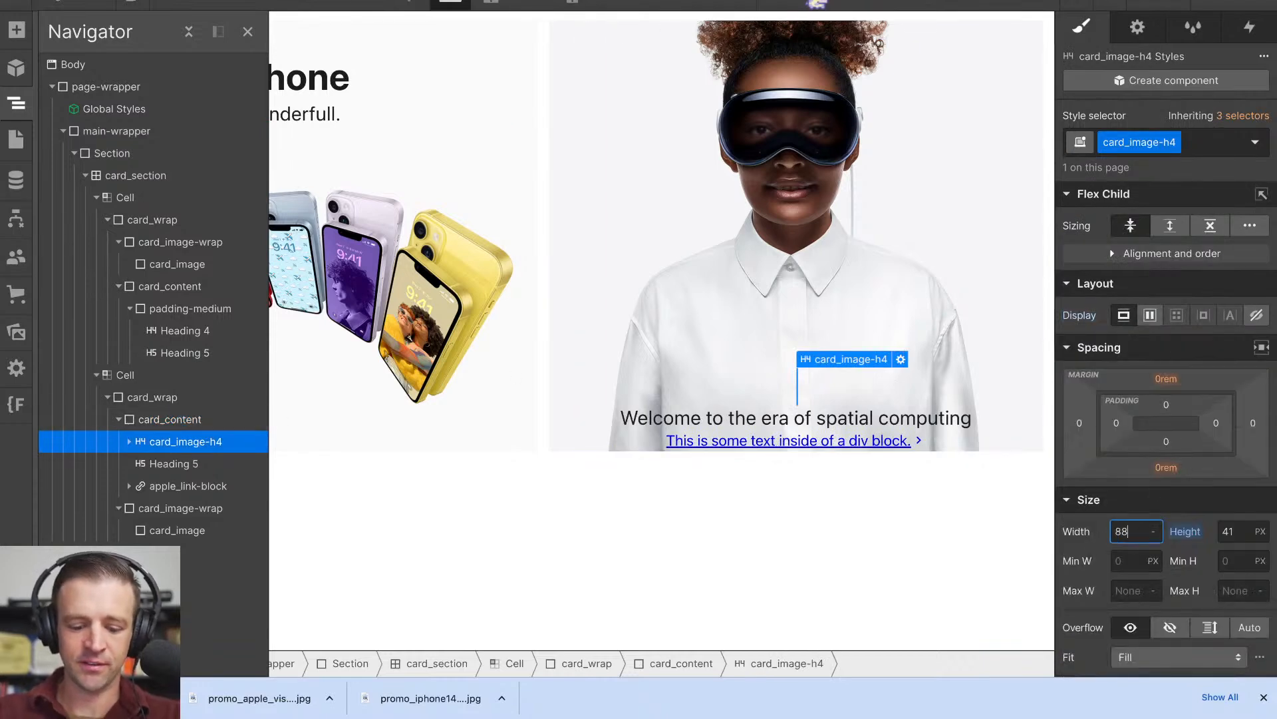
type("%")
key("Return")
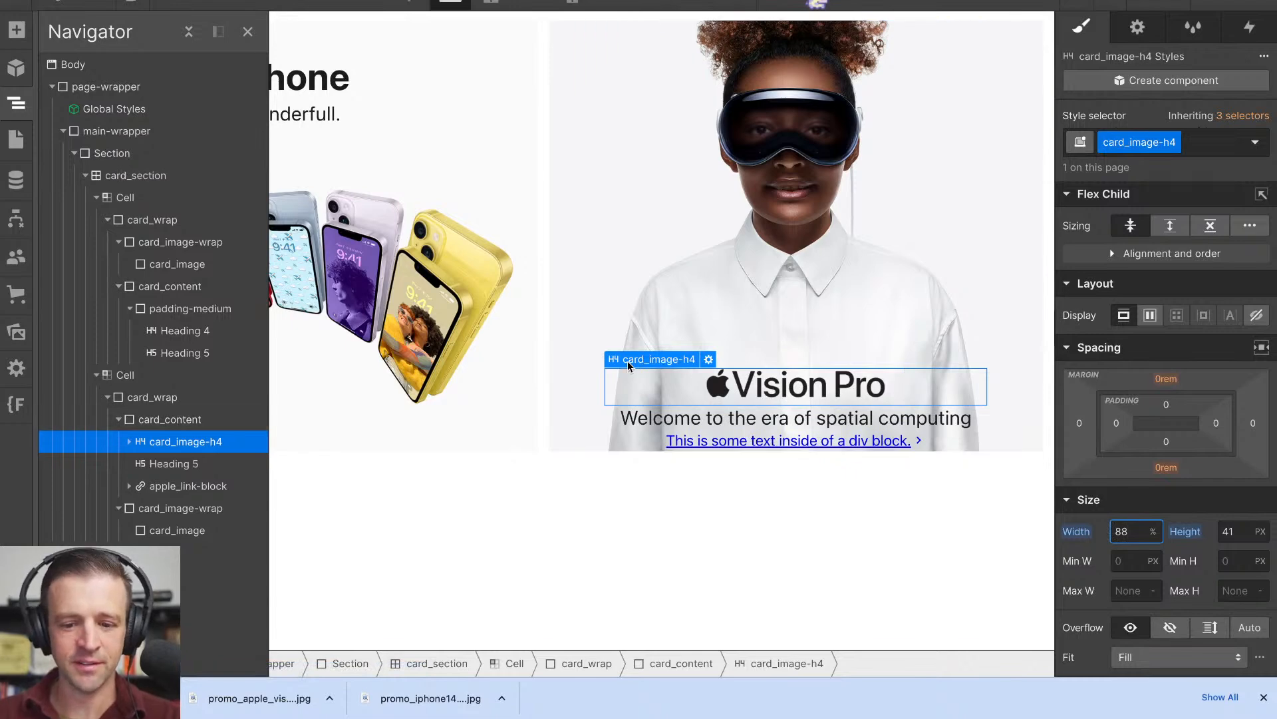
- Try to wrap the Vision Pro card_content in a new Div Block inside card_wrap
left_click(187, 422)
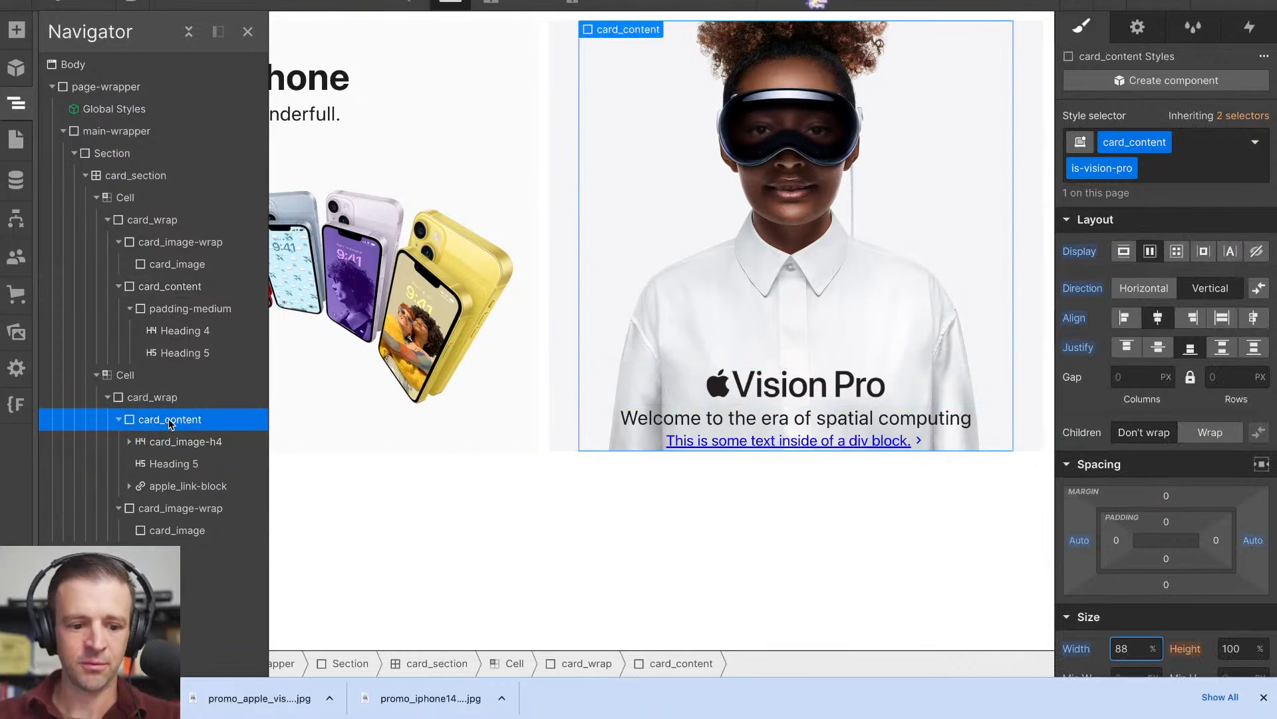
left_click(174, 439)
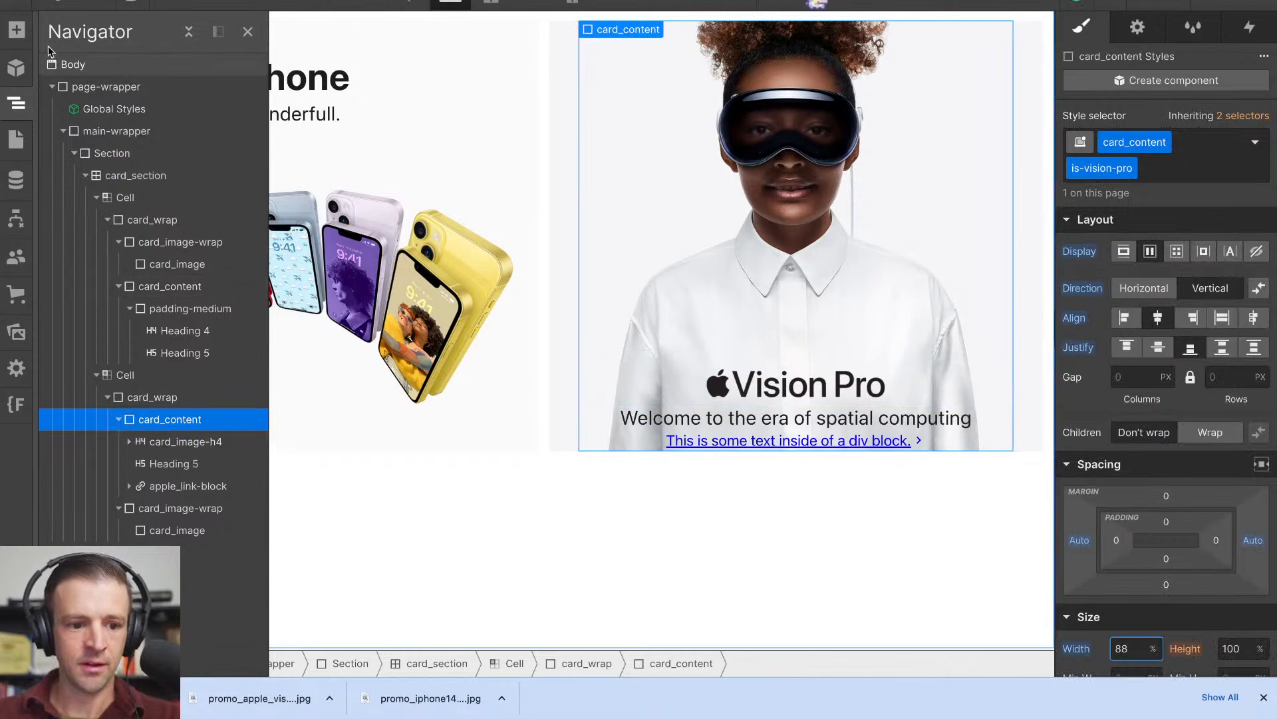
left_click(17, 30)
left_click_drag(75, 345, 685, 336)
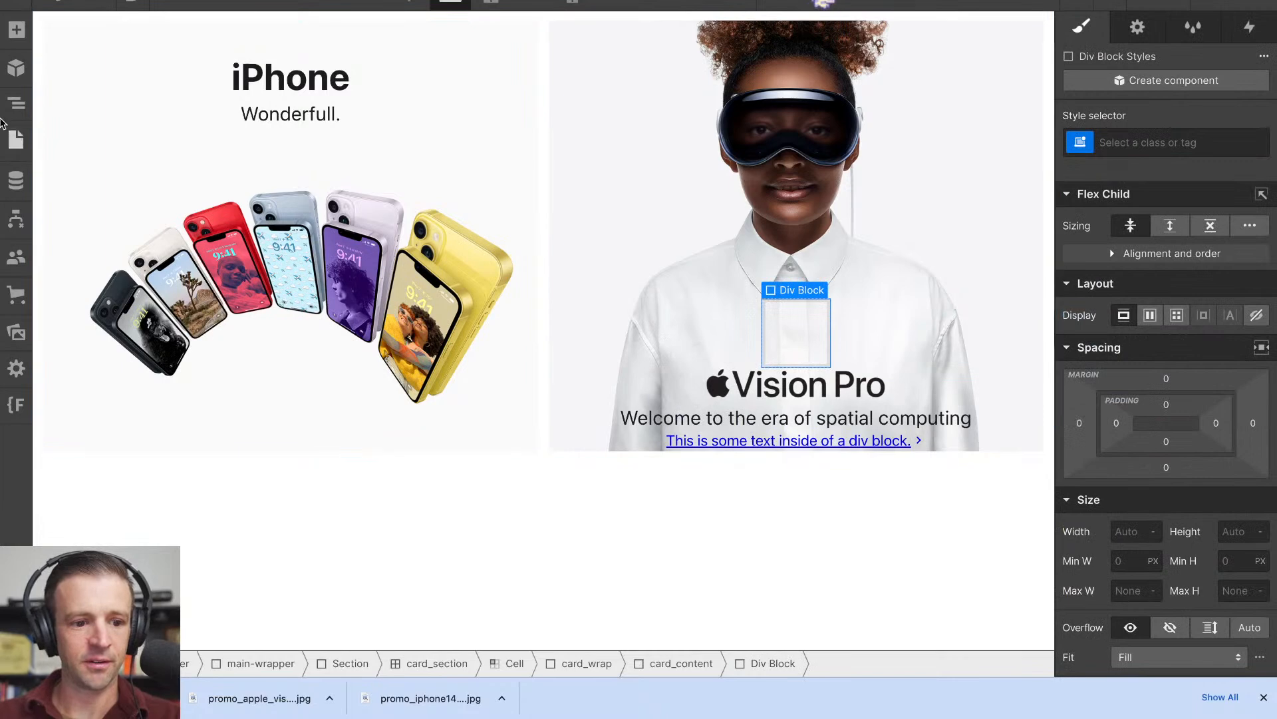
left_click(16, 104)
mouse_move(142, 448)
left_mouse_down()
mouse_move(130, 415)
mouse_move(133, 436)
mouse_move(125, 429)
left_mouse_up()
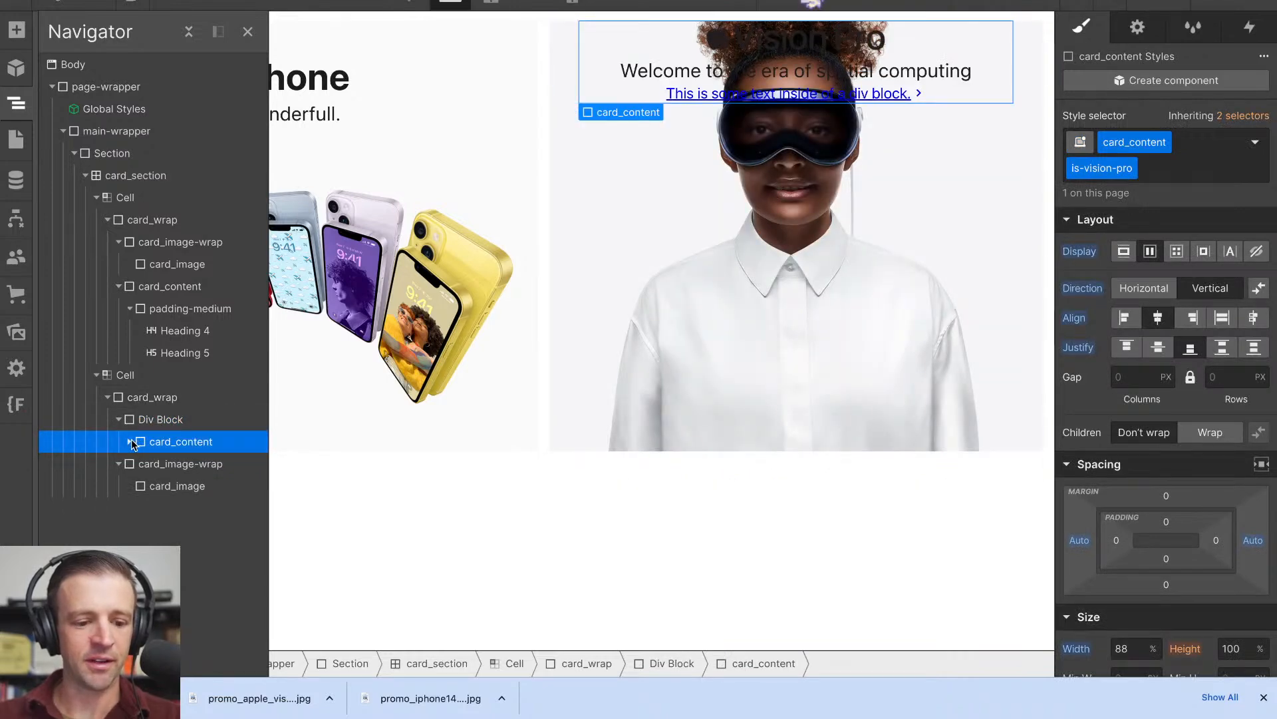
- Move card_content back out of the new Div Block and delete that empty block
left_click(130, 442)
left_click_drag(141, 448, 144, 417)
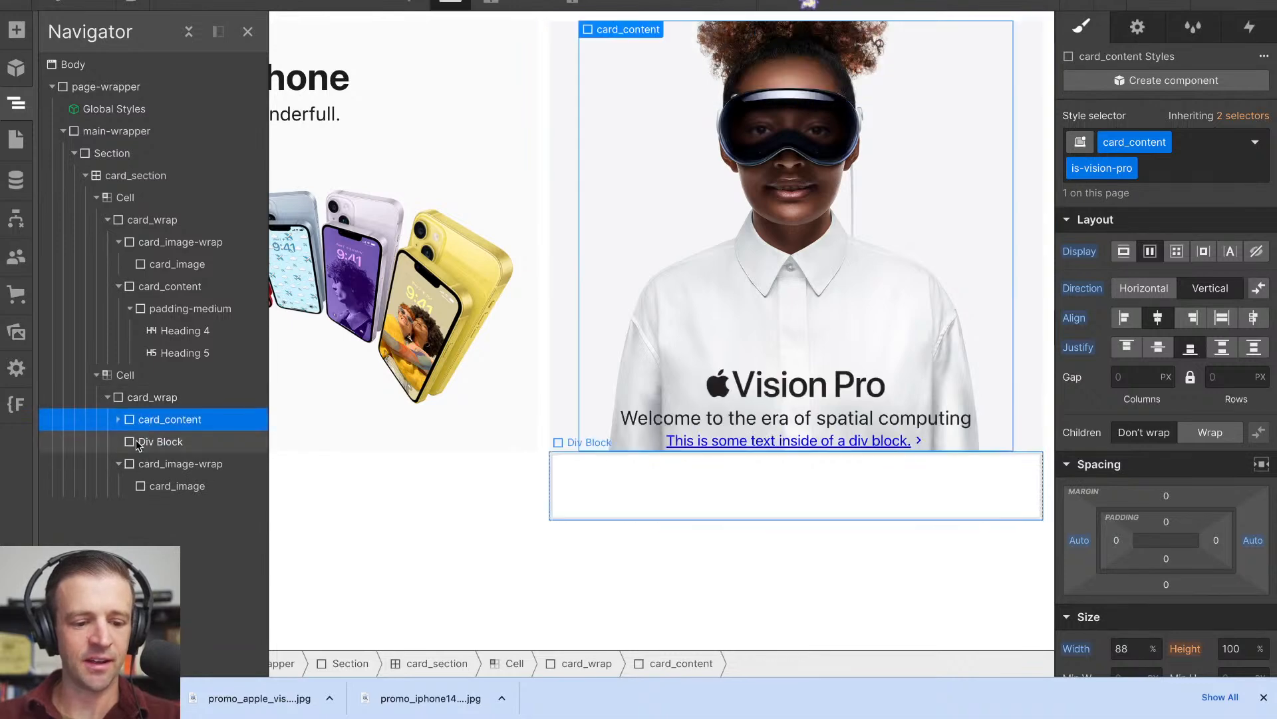
left_click(138, 441)
key("Delete")
left_click(119, 420)
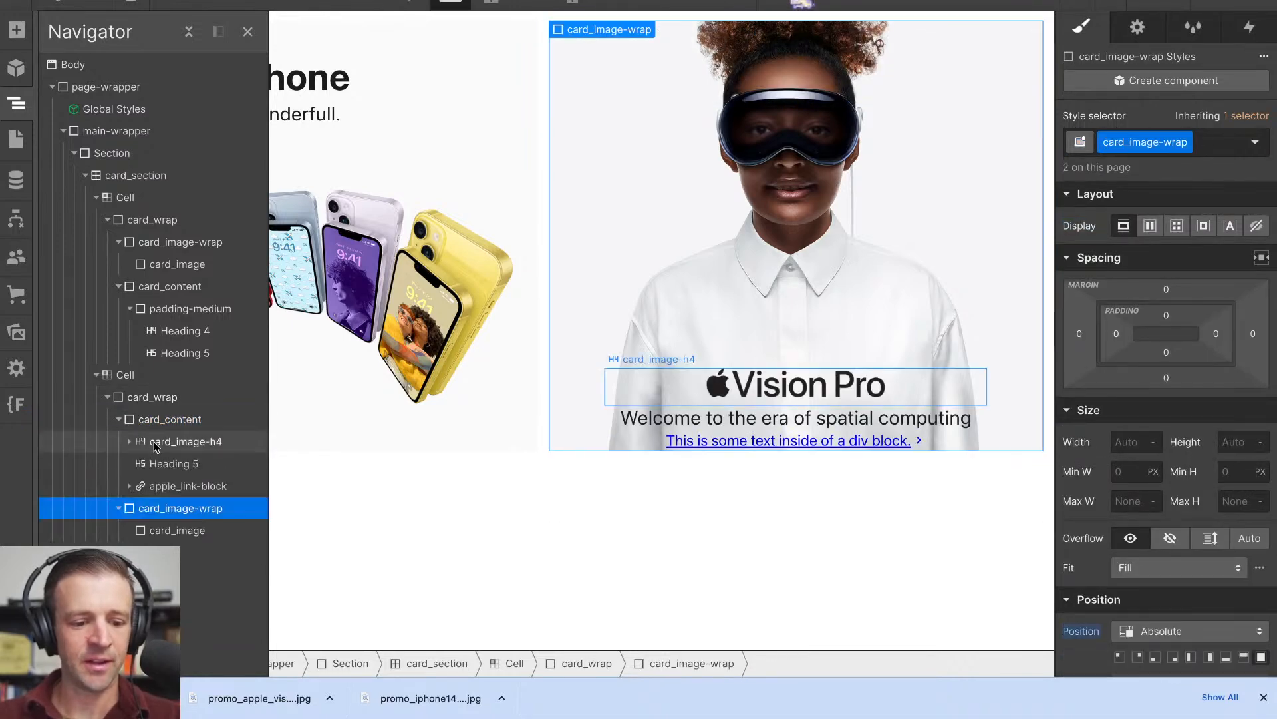
- Add the global combo class padding-medium to the Vision Pro tile's card_wrap
left_click(151, 397)
left_click(1185, 143)
type("paddim")
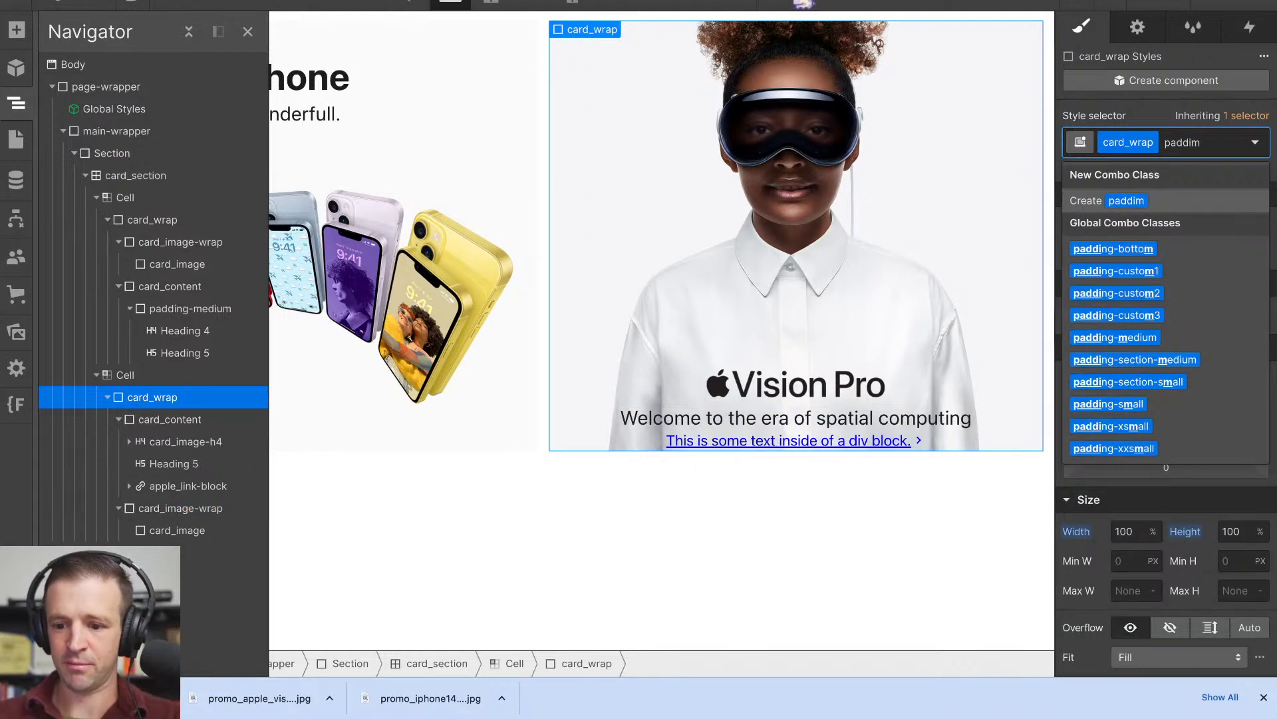
key("Down")
key("Down")
key("Down")
key("Down")
key("Down")
key("Return")
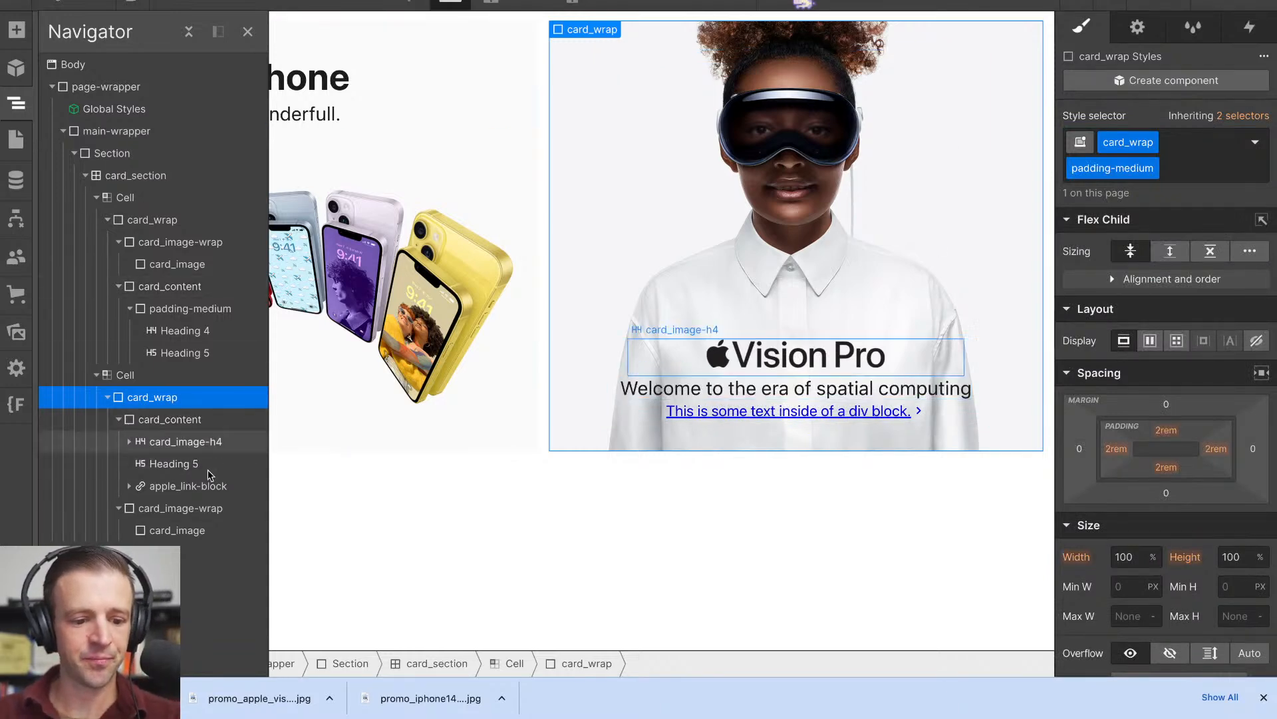
- Set the gap between the children of the Vision Pro card_content to 0.5rem
left_click(170, 419)
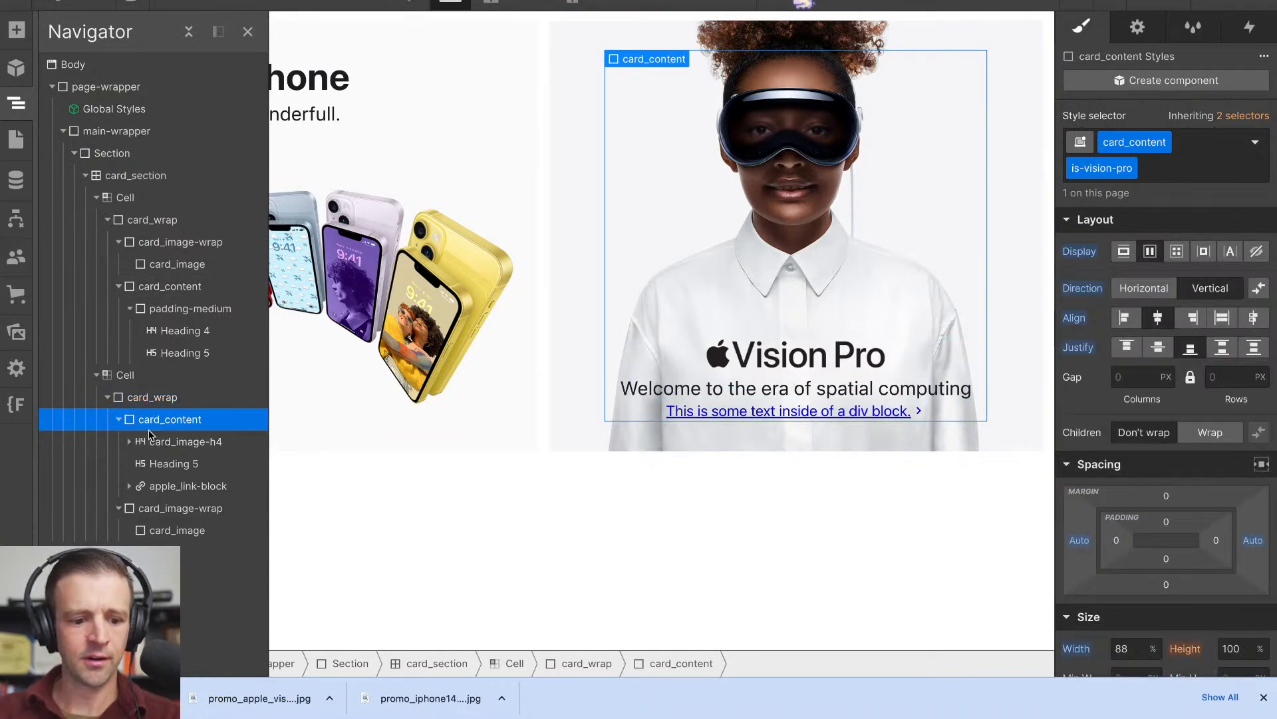
left_click(1138, 378)
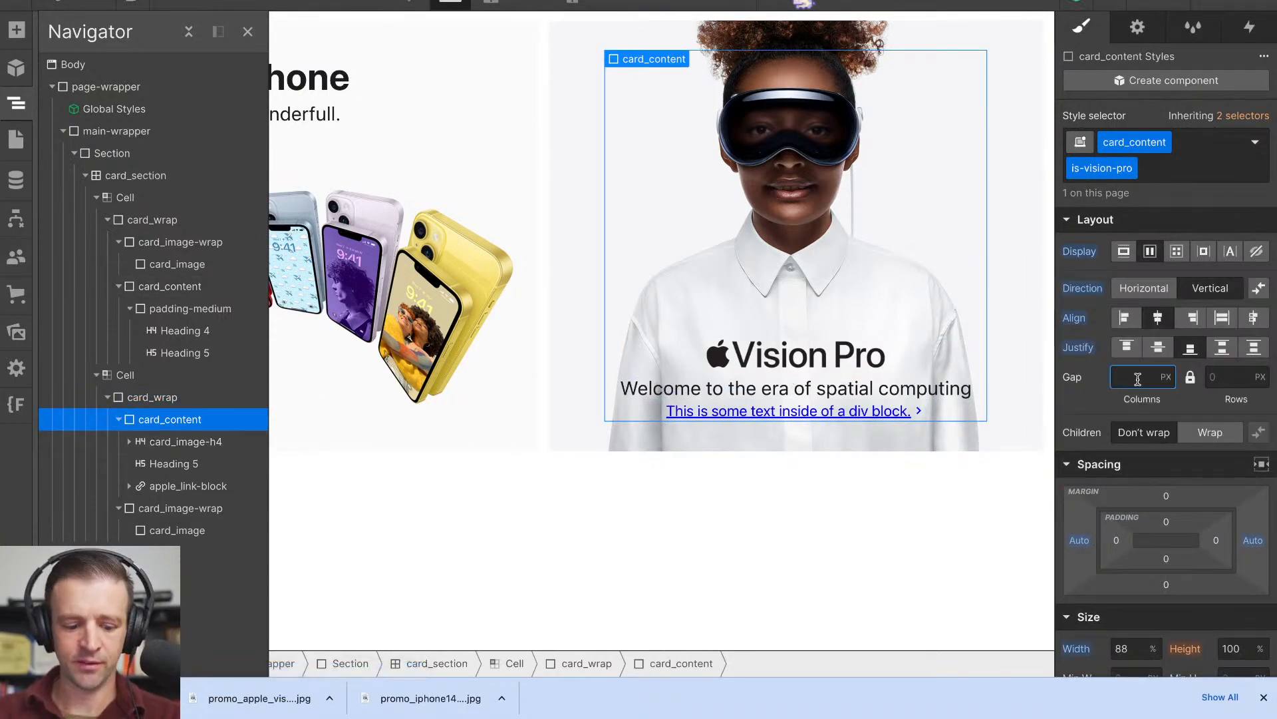
type("0.5rem")
key("Return")
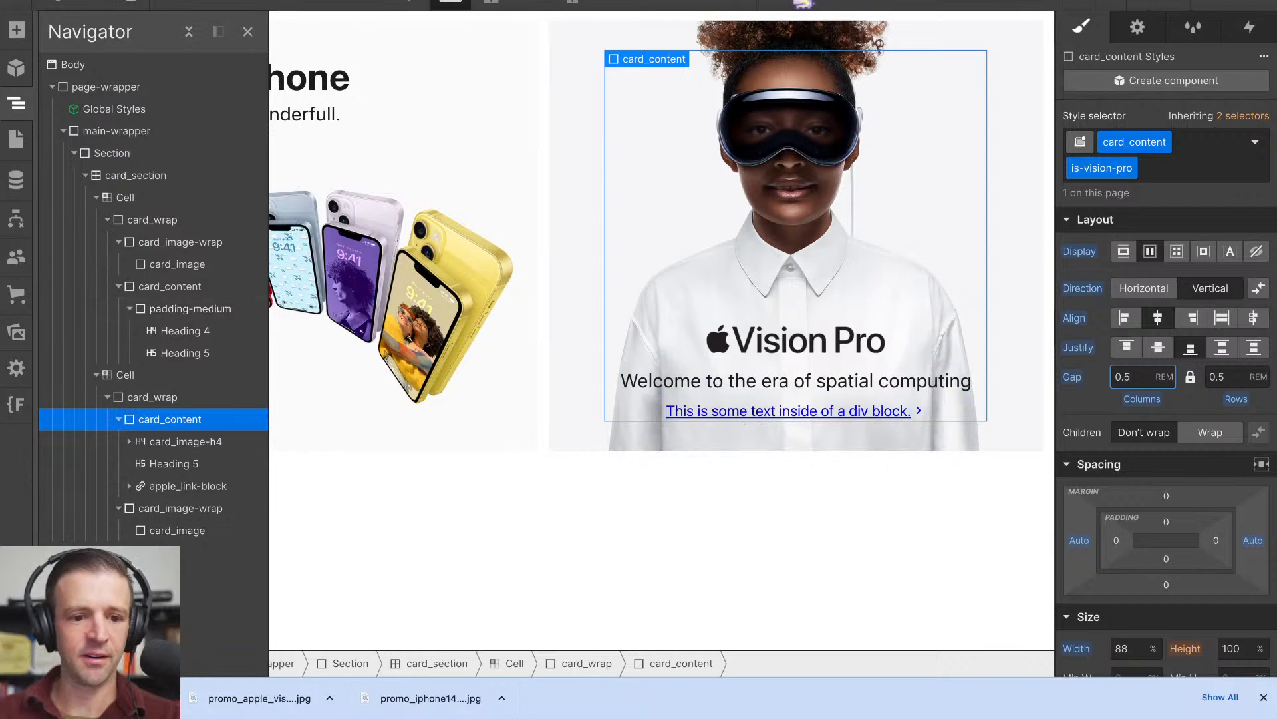
- Replace the placeholder text of the link under the Vision Pro headings with "Learn More"
double_click(809, 412)
type("Learn More")
left_click(692, 382)
- Switch to the Apple homepage and inspect the Vision Pro tile's Learn more link for its text colour
left_click(412, 1)
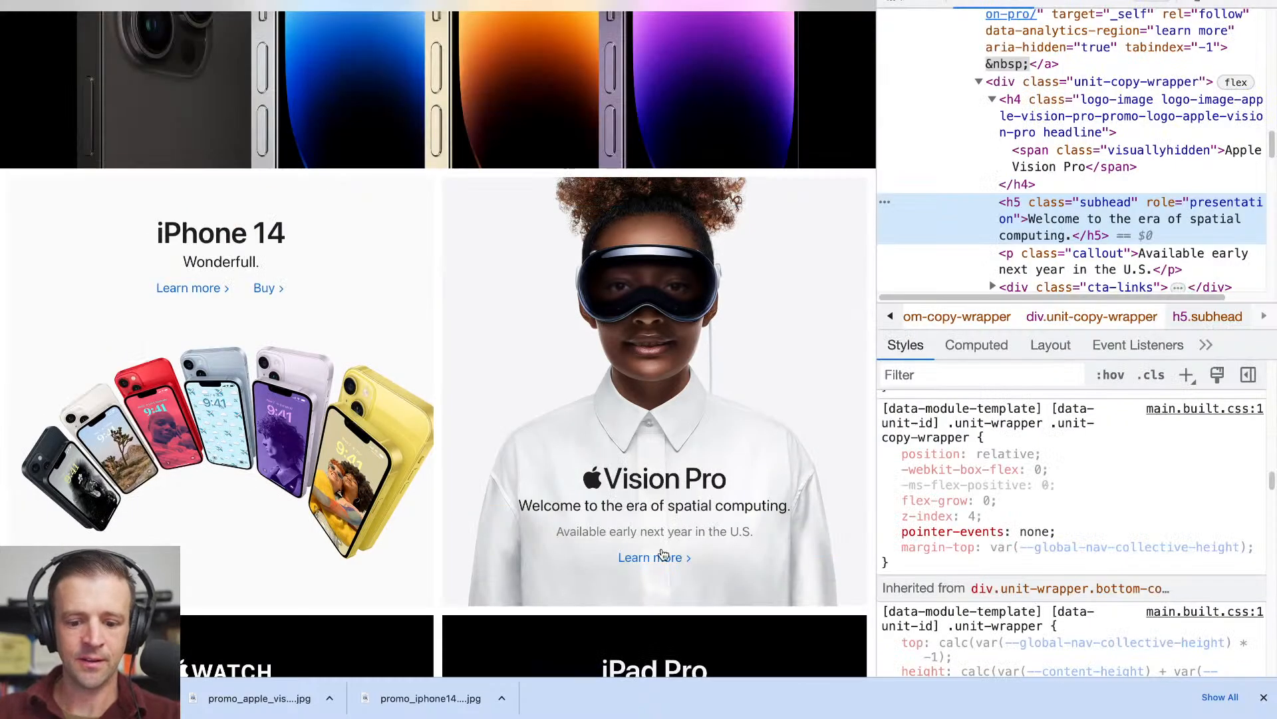
key("super+shift+c")
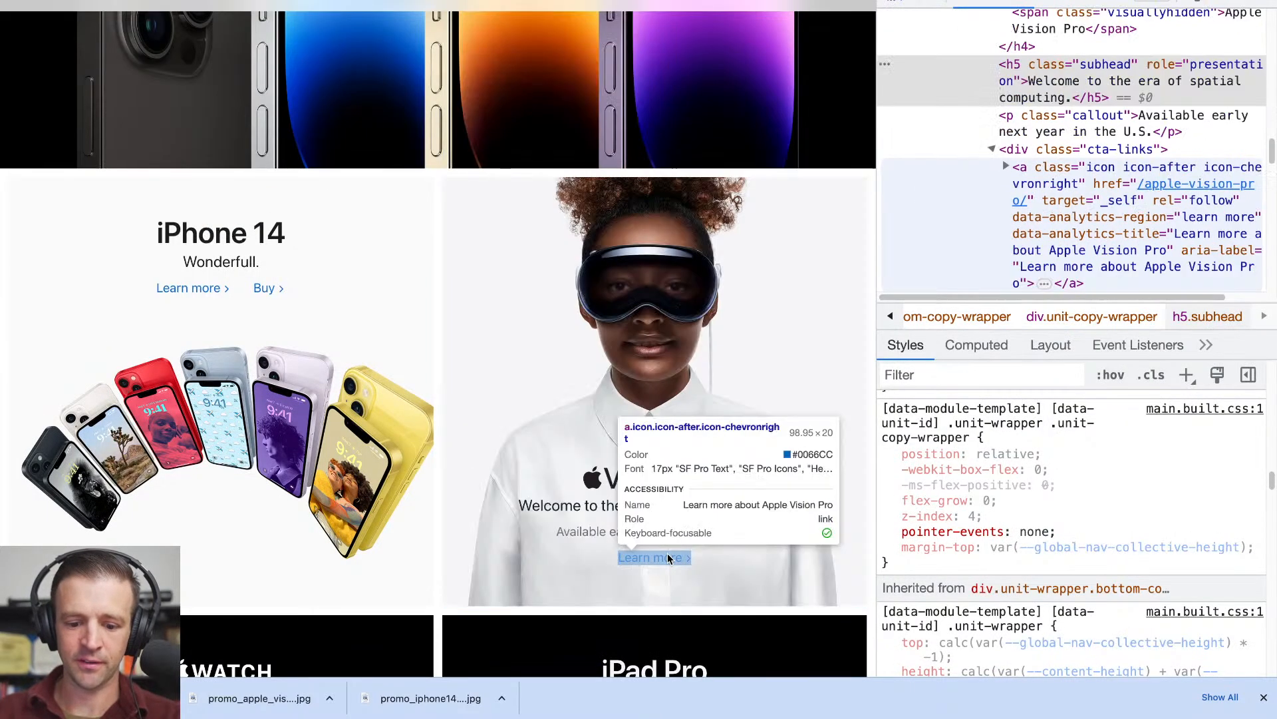
left_click(668, 554)
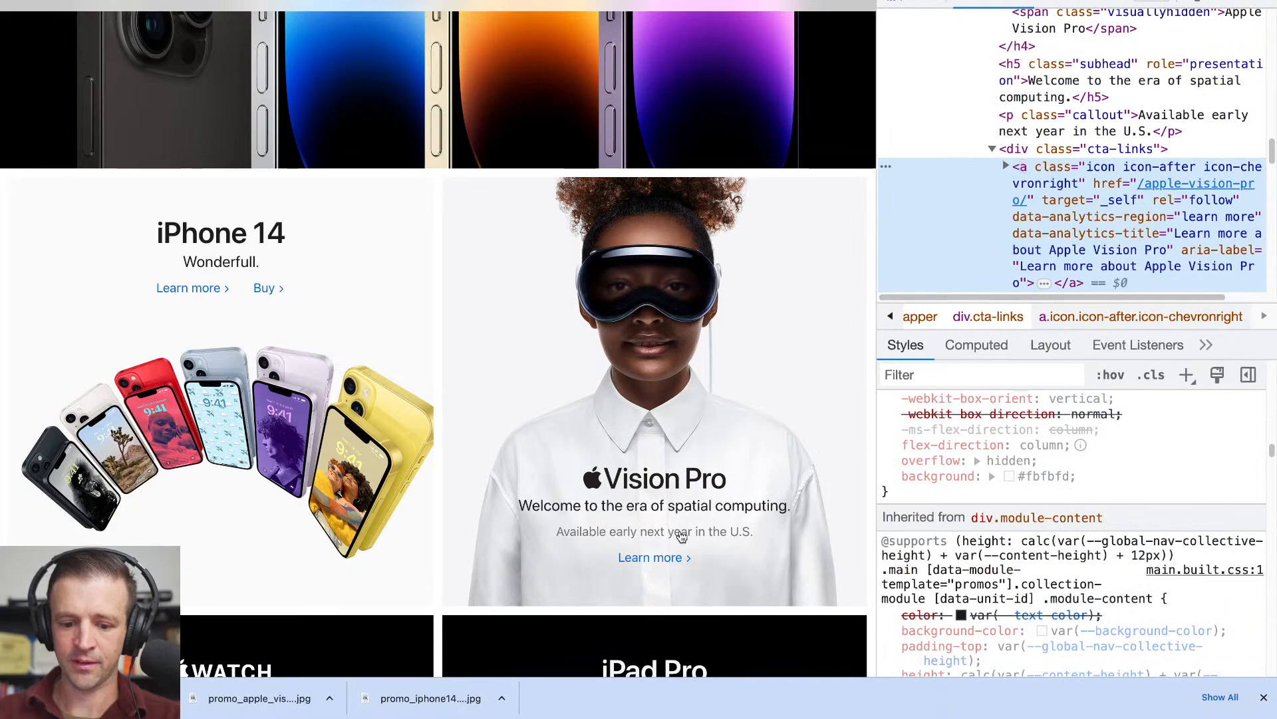
scroll(1050, 584, "down", 10)
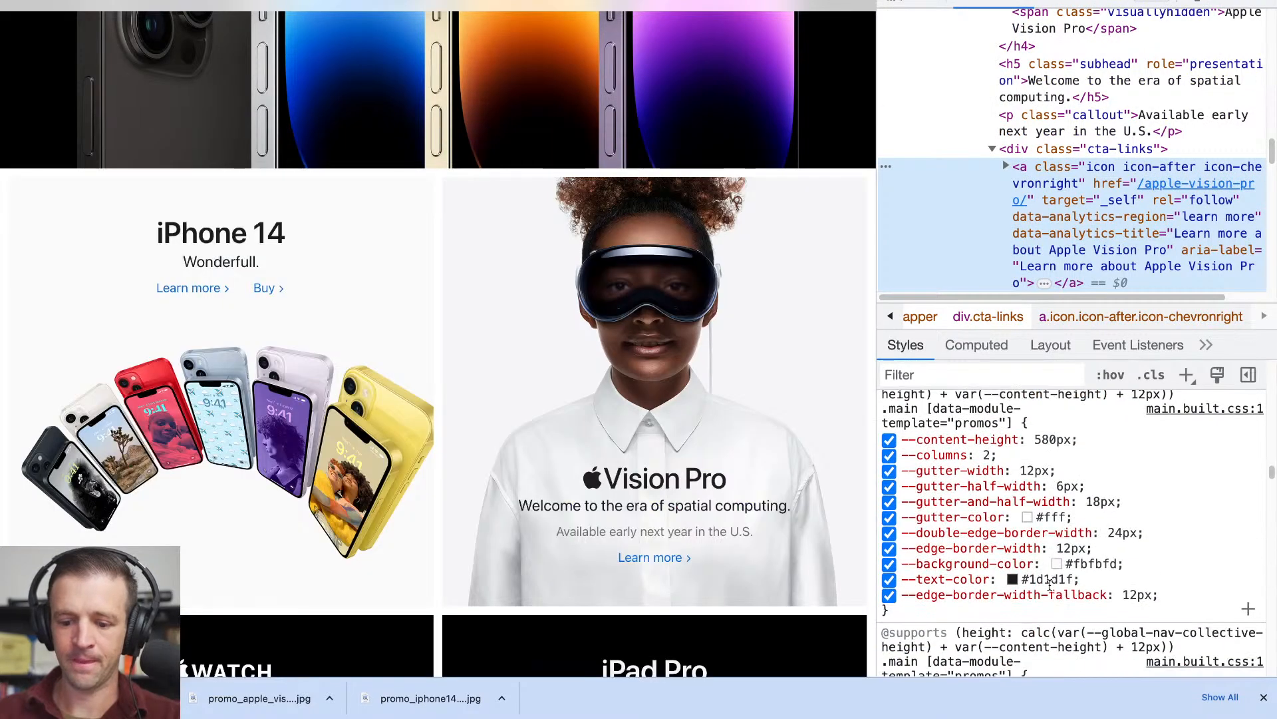
scroll(1050, 584, "down", 10)
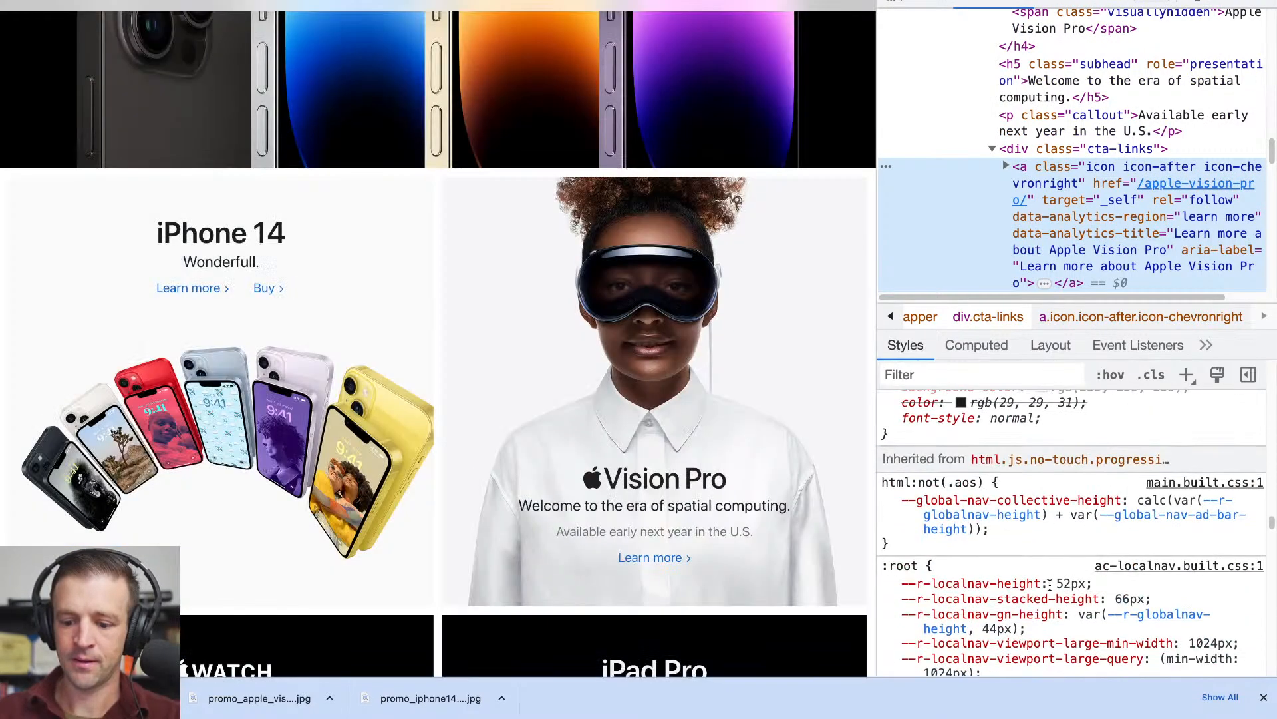
scroll(1050, 584, "down", 5)
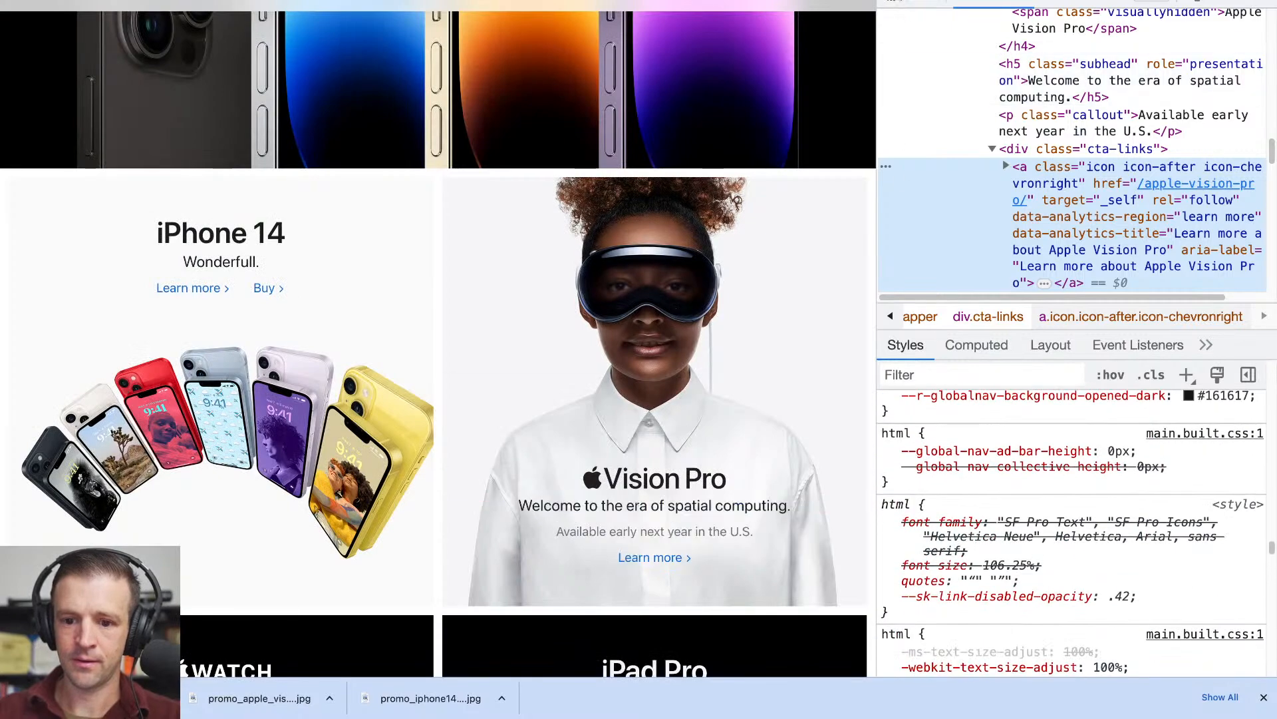
left_click(894, 2)
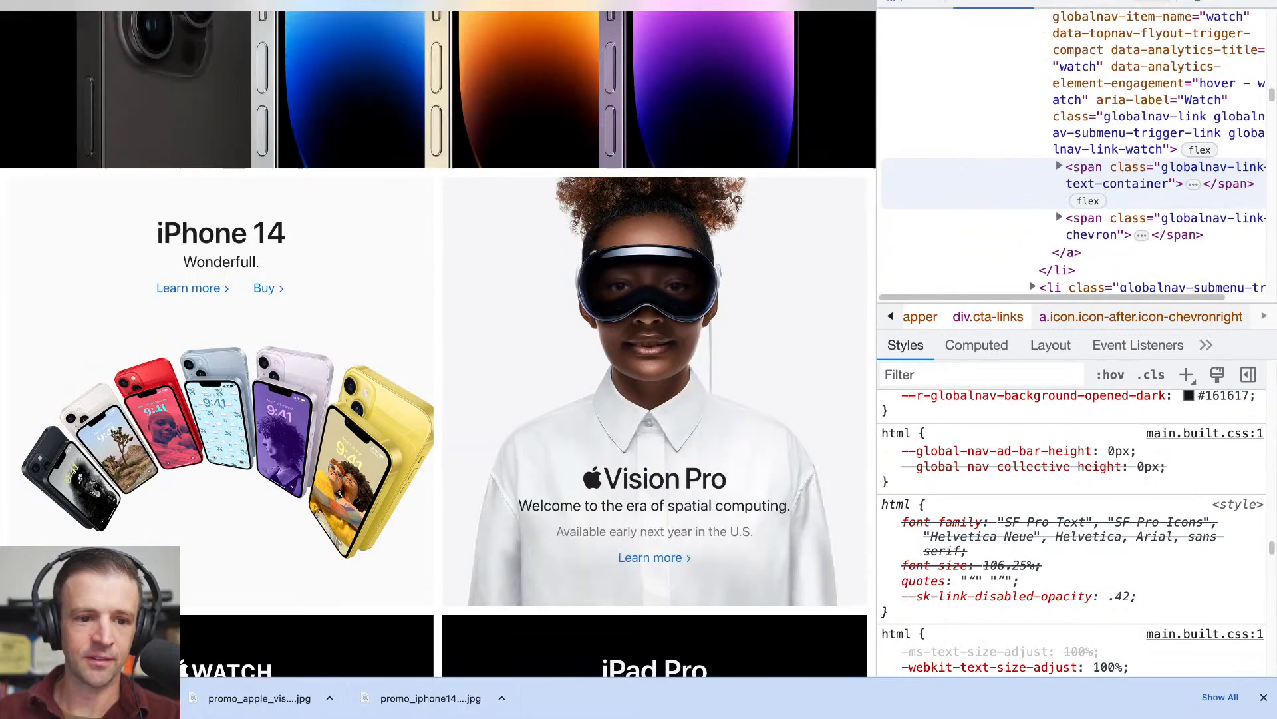
- Return to Webflow and set the font colour of apple_link-block to #06c
left_click(379, 1)
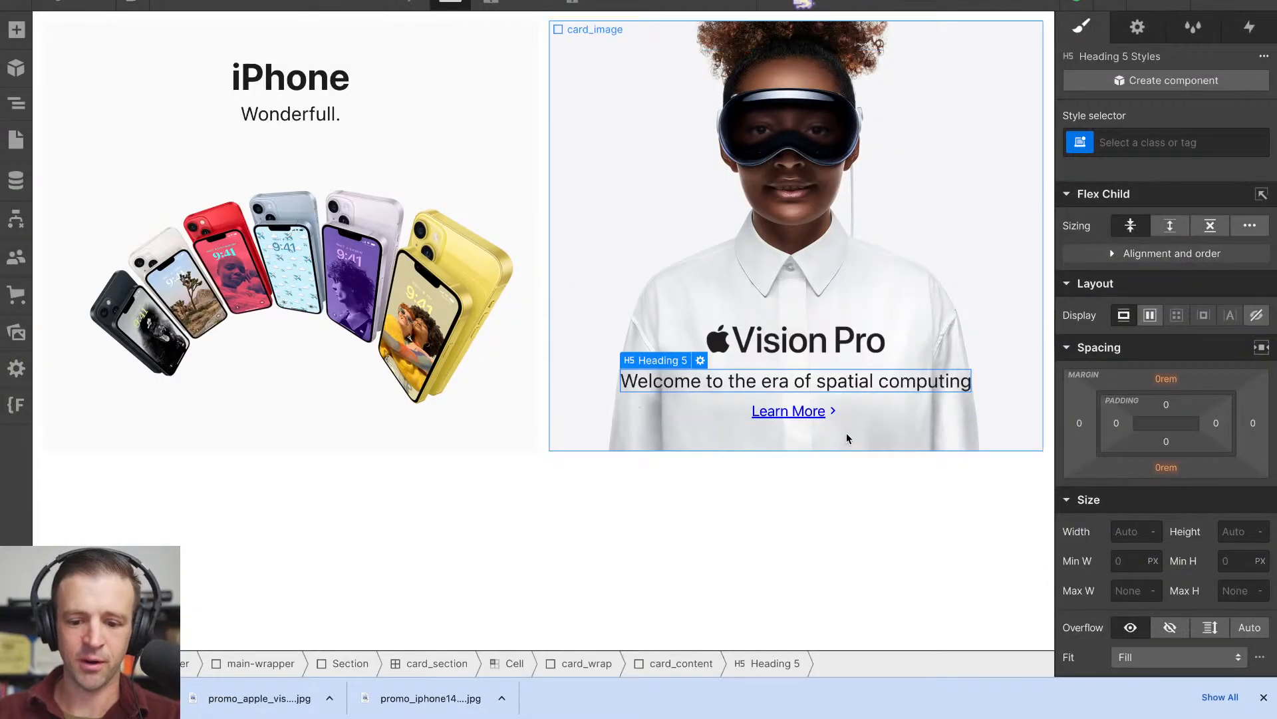
left_click(830, 420)
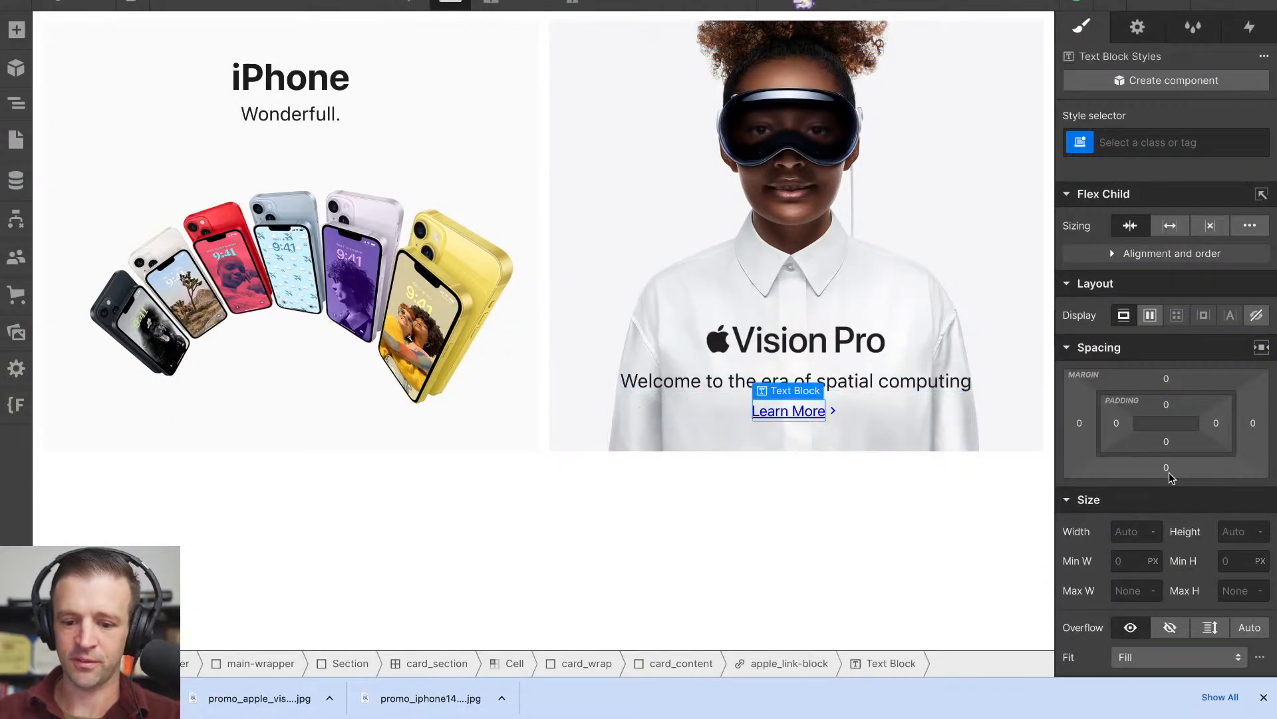
left_click(832, 423)
scroll(1153, 410, "down", 3)
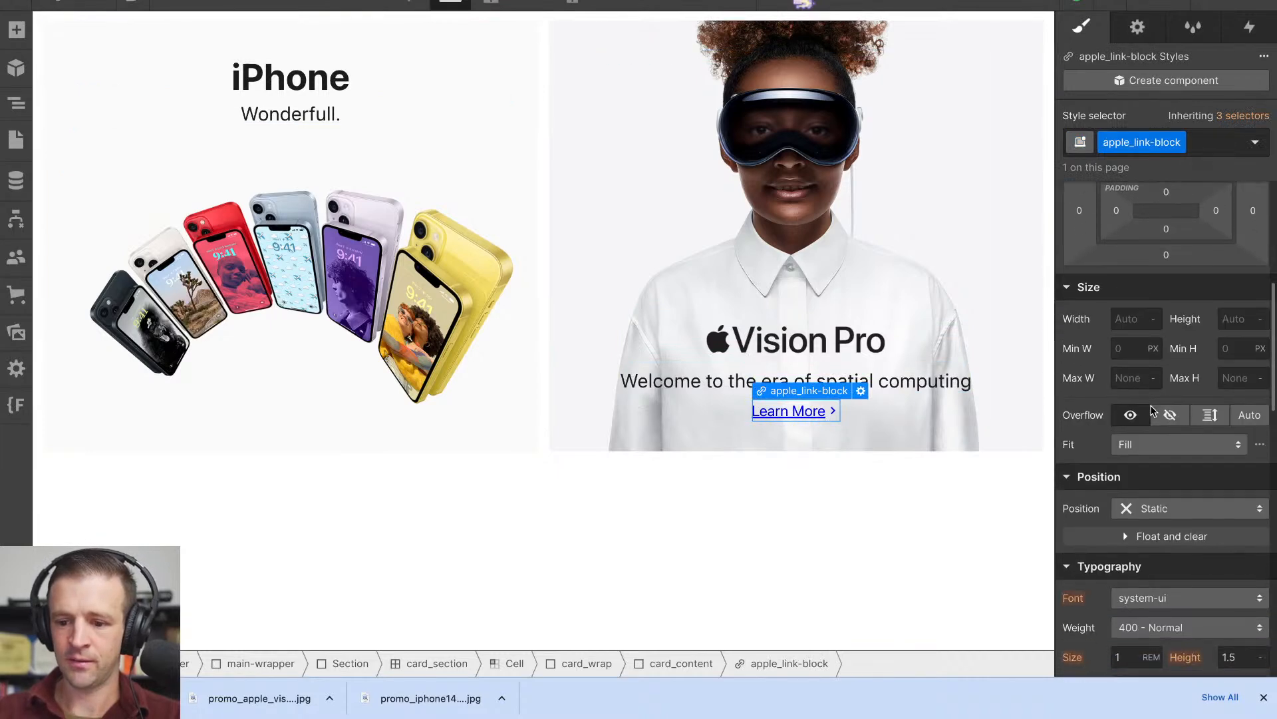
scroll(1153, 410, "down", 4)
left_click(1157, 451)
type("#06c")
key("Return")
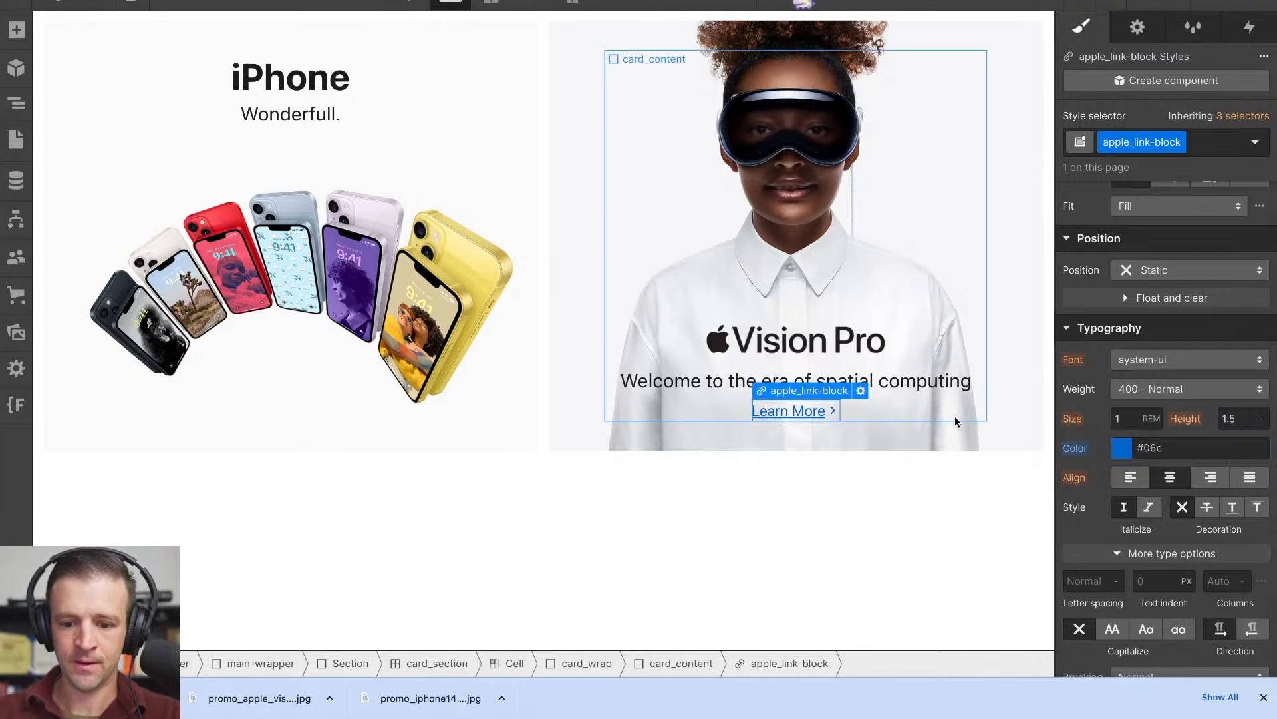
- Save the font colour of apple_link-block as a new global colour swatch
left_click(1126, 454)
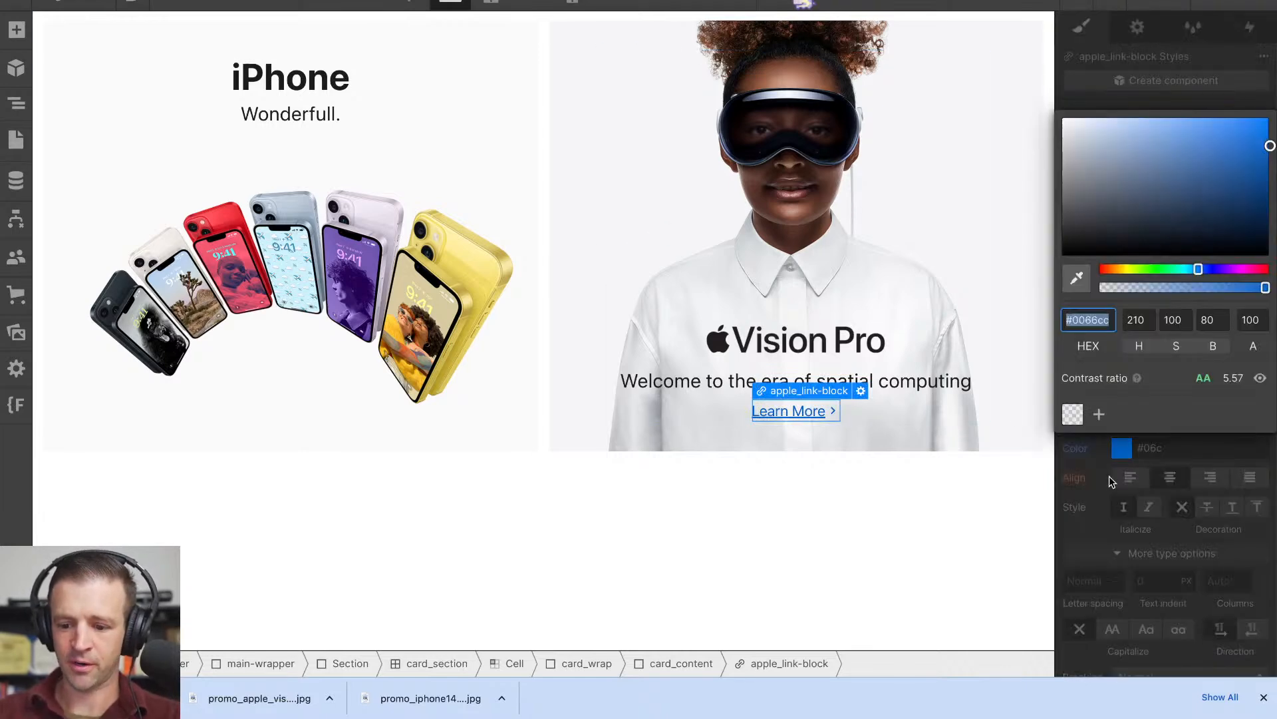
left_click(1101, 414)
left_click(1247, 413)
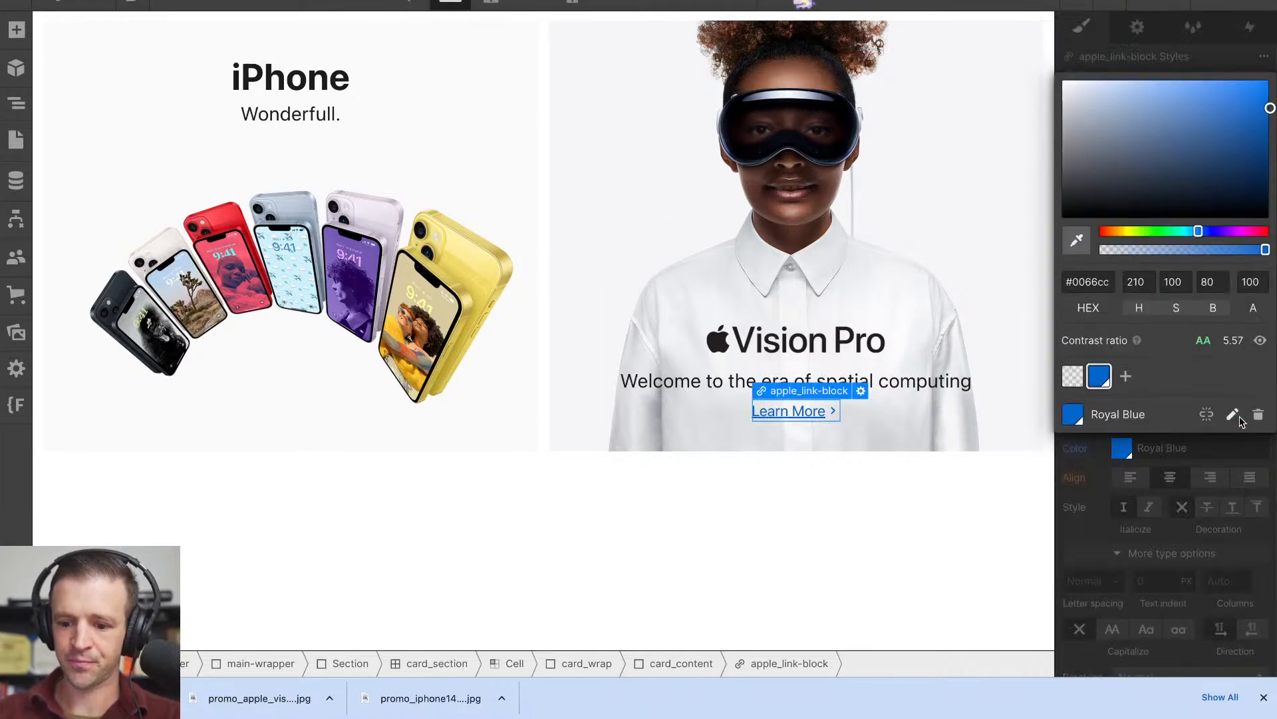
left_click(880, 452)
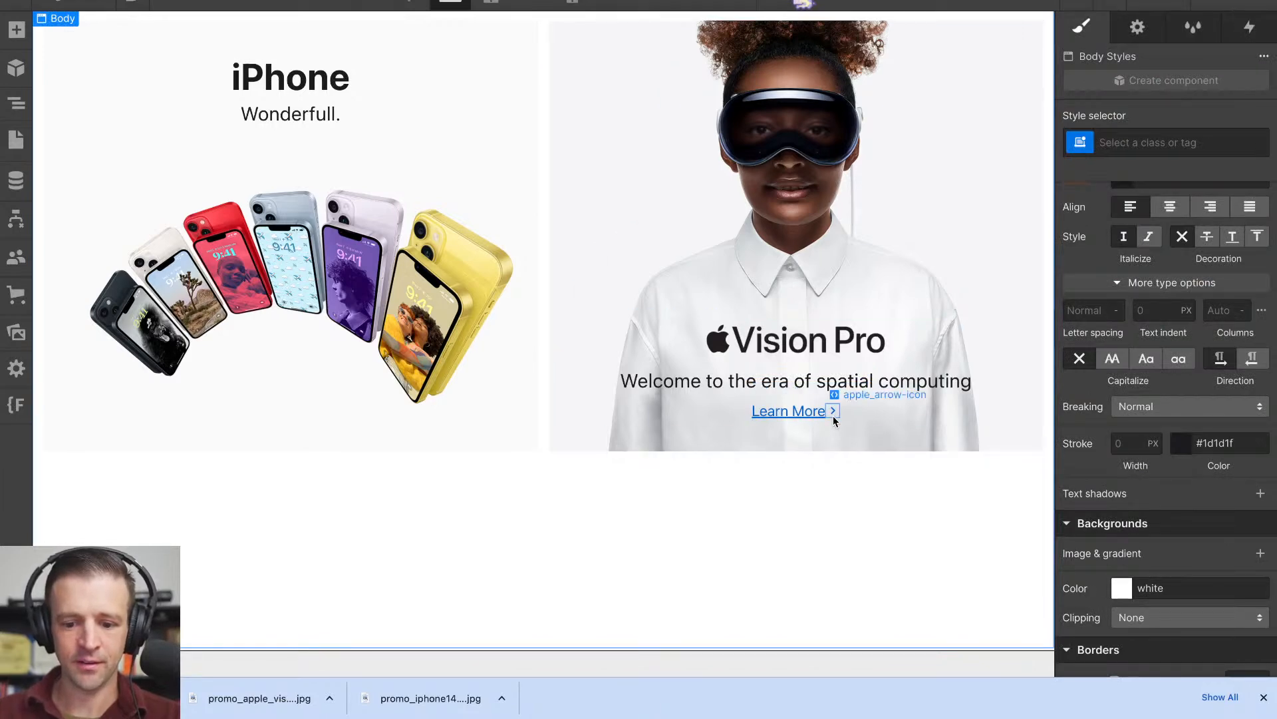
- Set the text decoration of apple_link-block to None, removing the underline from the Learn More link
left_click(832, 413)
left_click(822, 408)
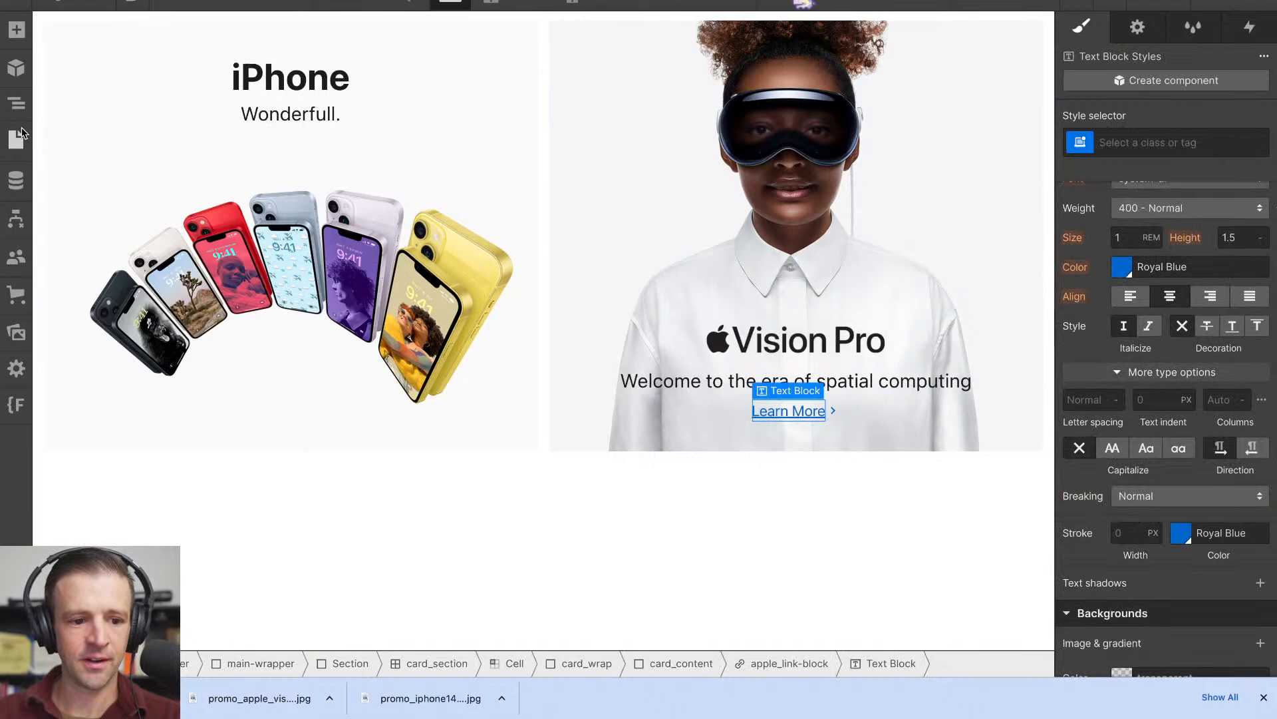
left_click(16, 103)
left_click(189, 486)
scroll(1252, 444, "up", 2)
scroll(1252, 443, "down", 2)
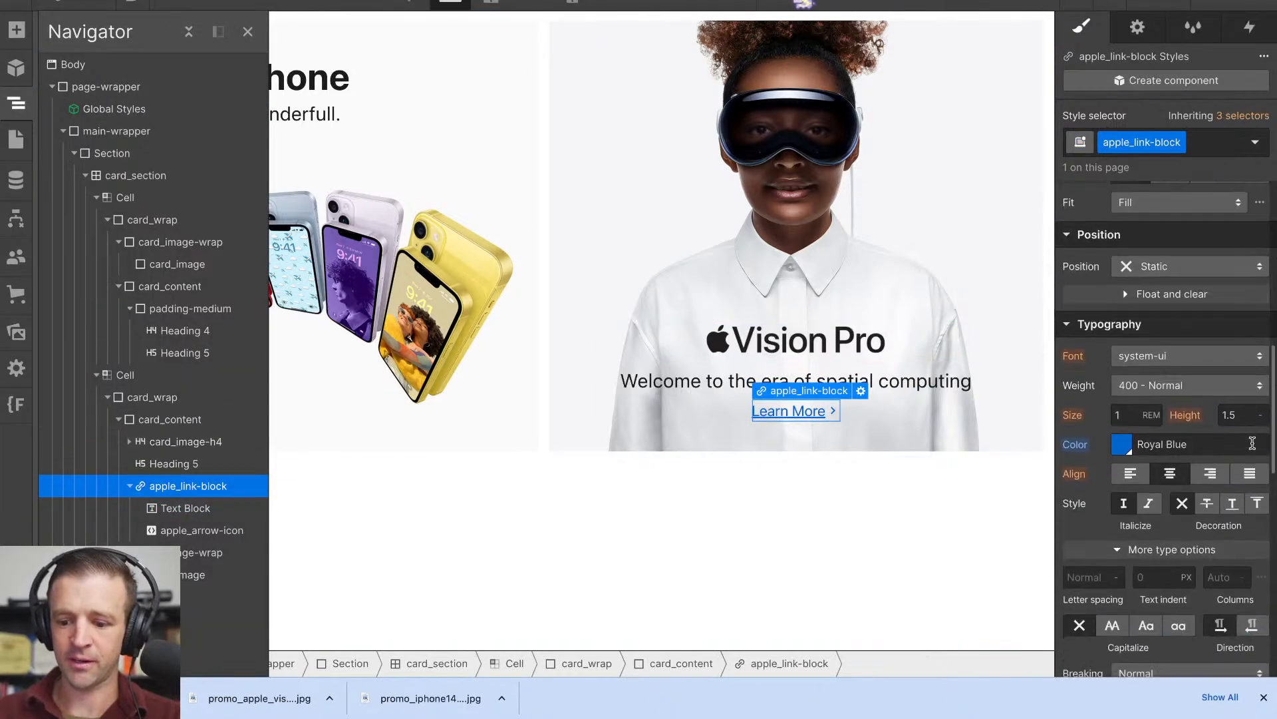
left_click(1184, 504)
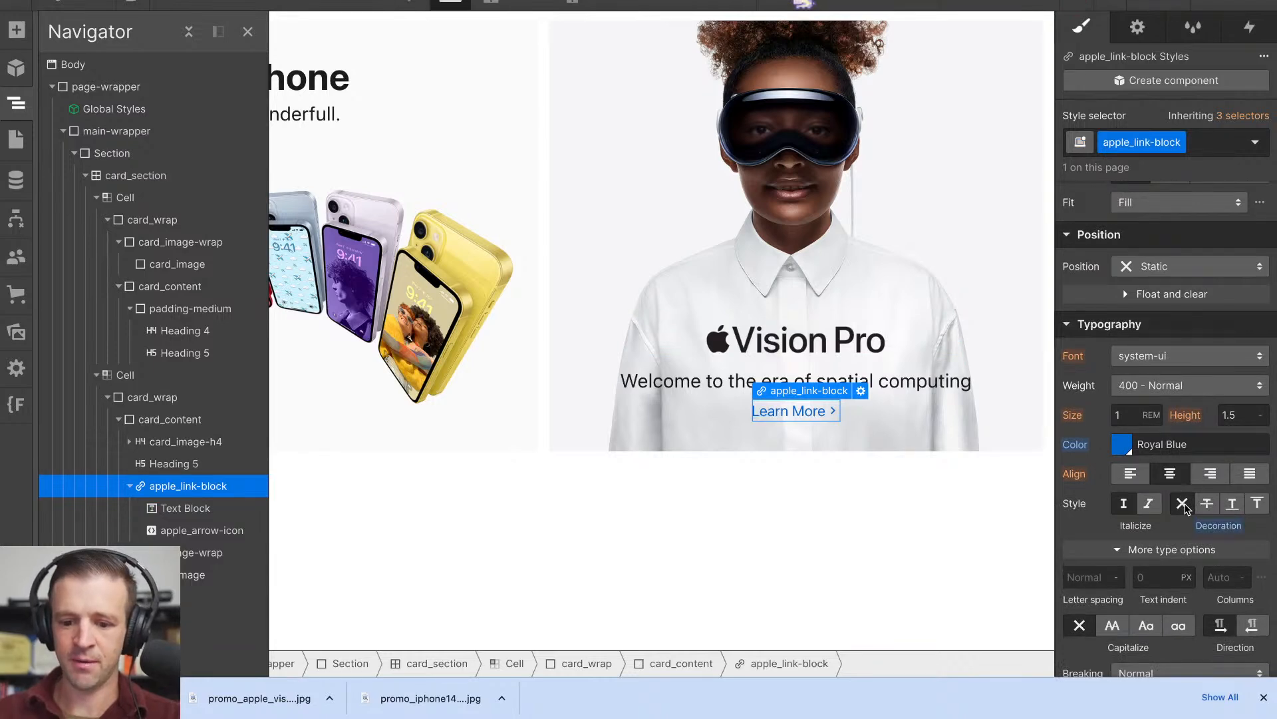
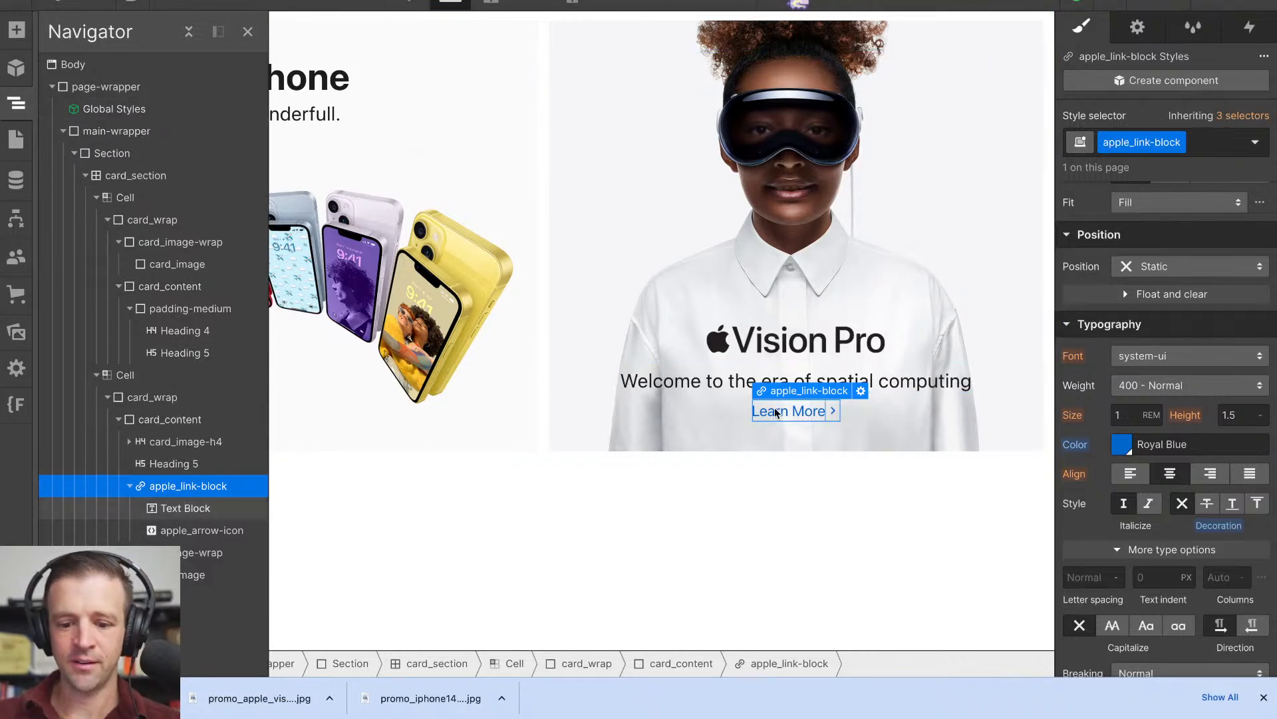
left_click(17, 30)
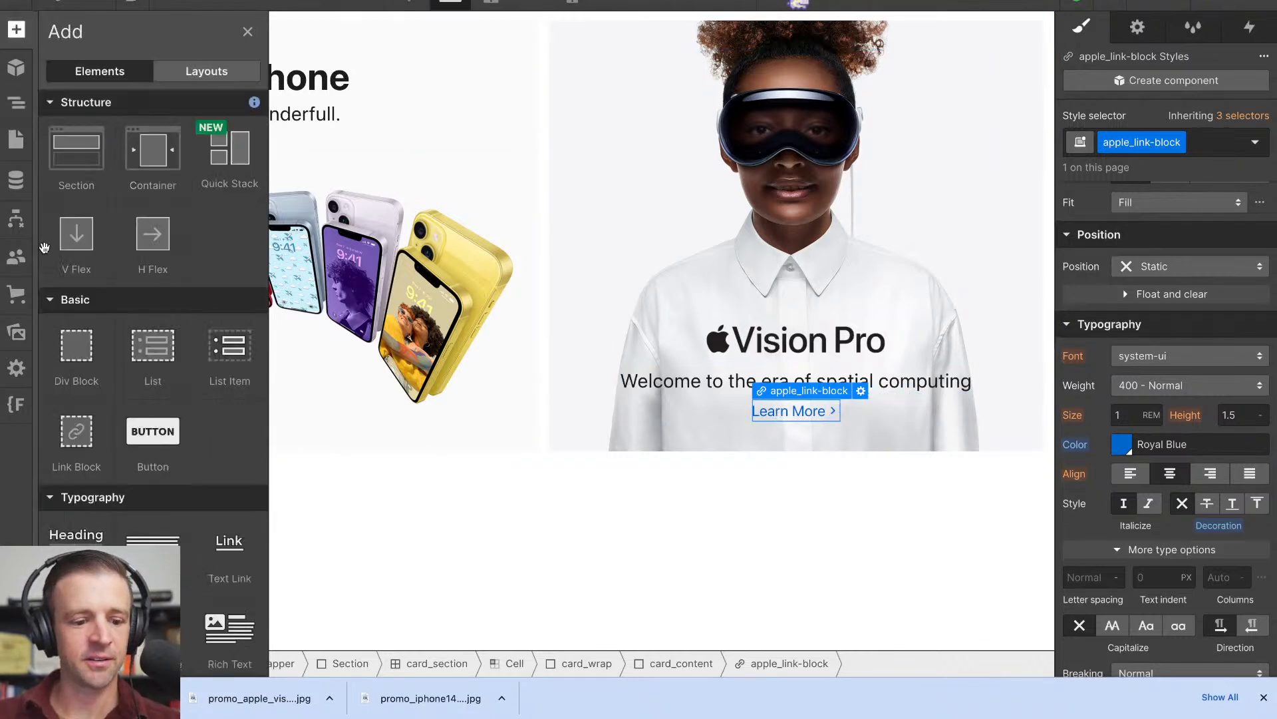
scroll(119, 349, "down", 15)
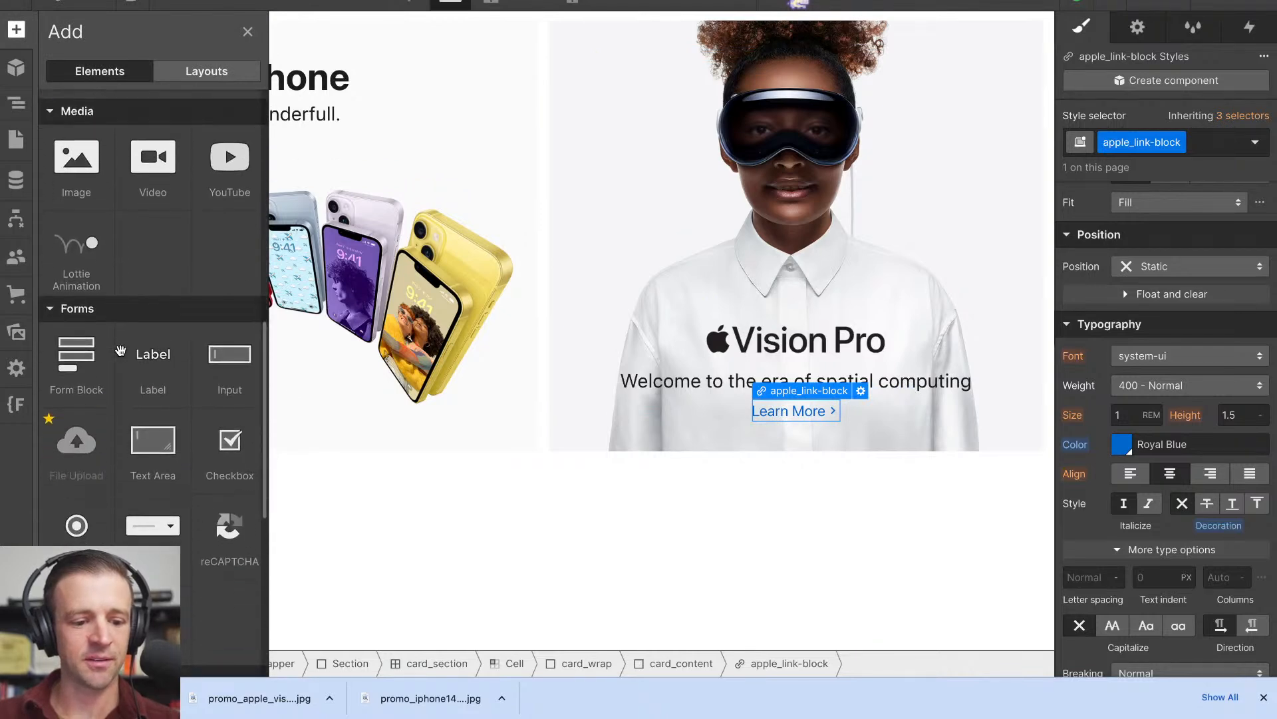
left_click_drag(80, 479, 105, 114)
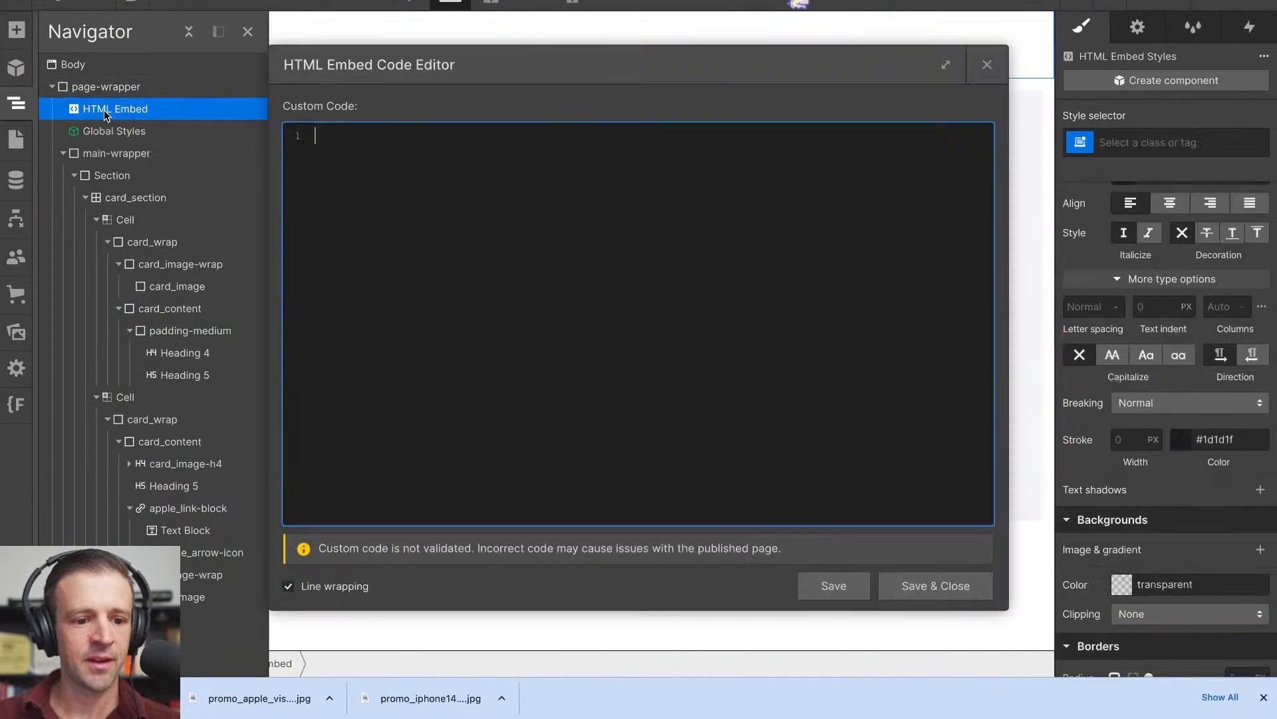
key("Escape")
key("Delete")
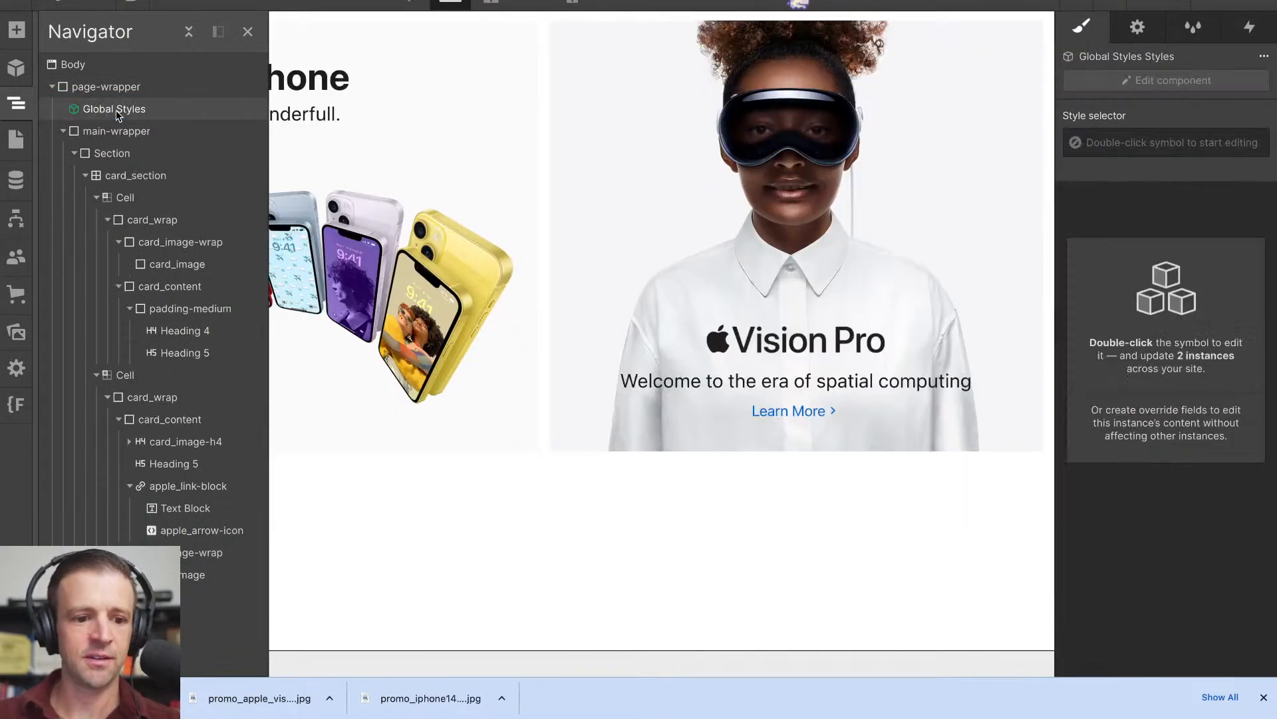
- Give the Learn More text block inside apple_link-block the new class apple_link-text
left_click(116, 112)
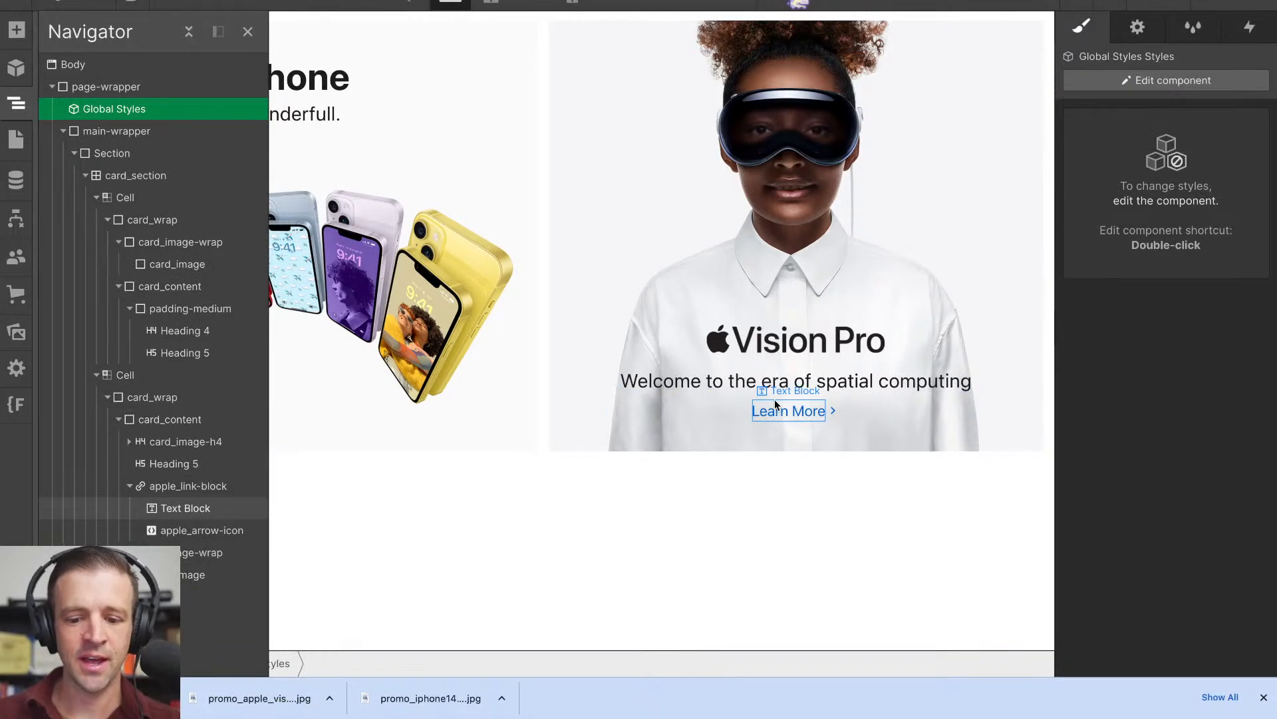
left_click(197, 488)
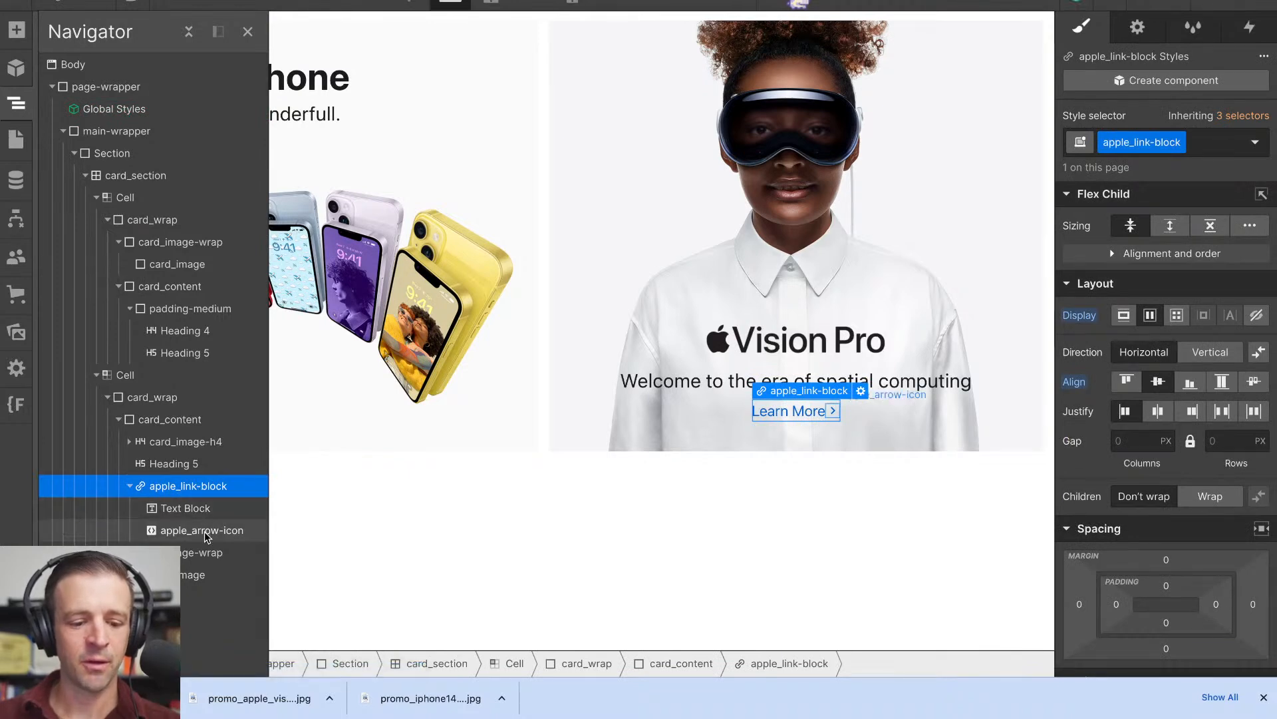
left_click(193, 509)
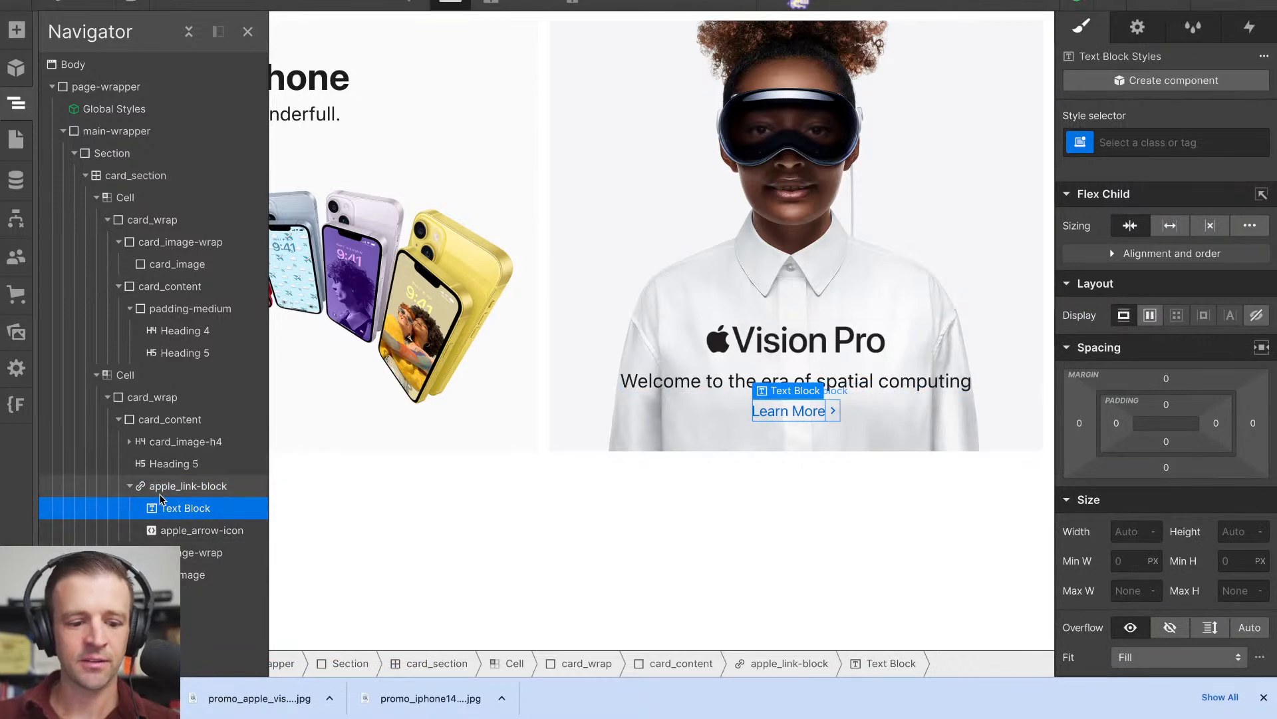
left_click(1140, 141)
type("a")
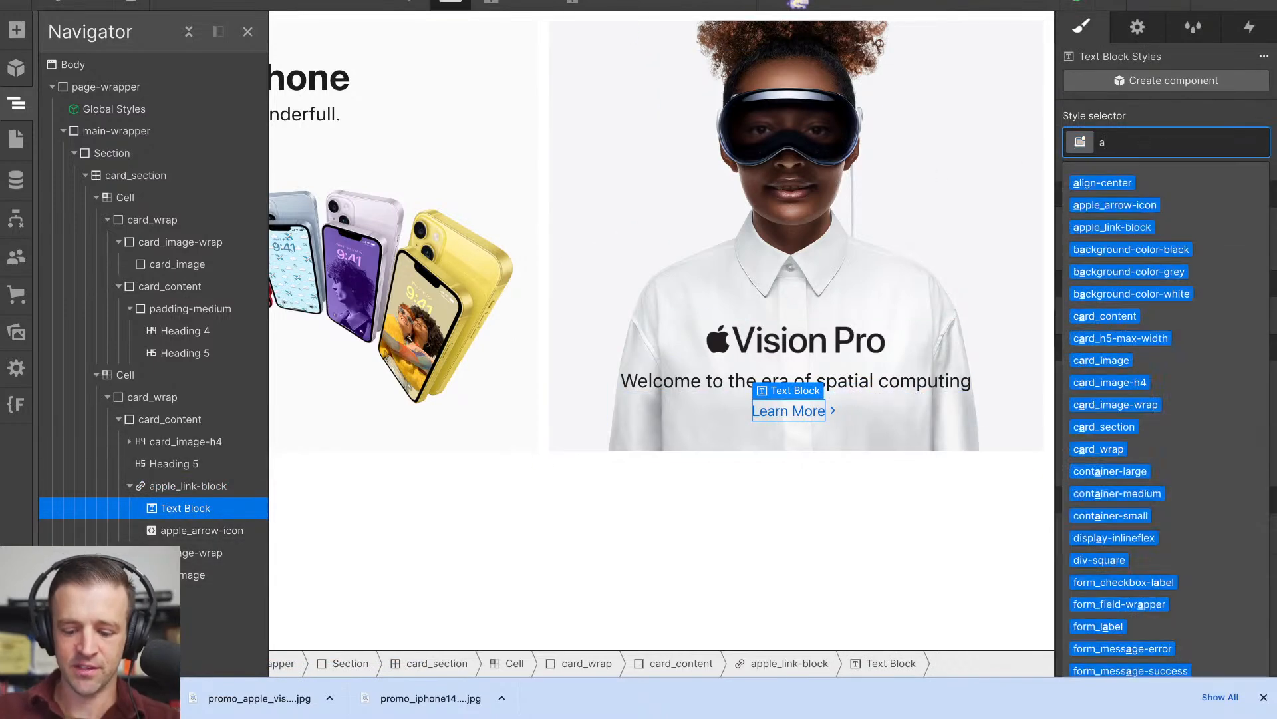
type("pple_")
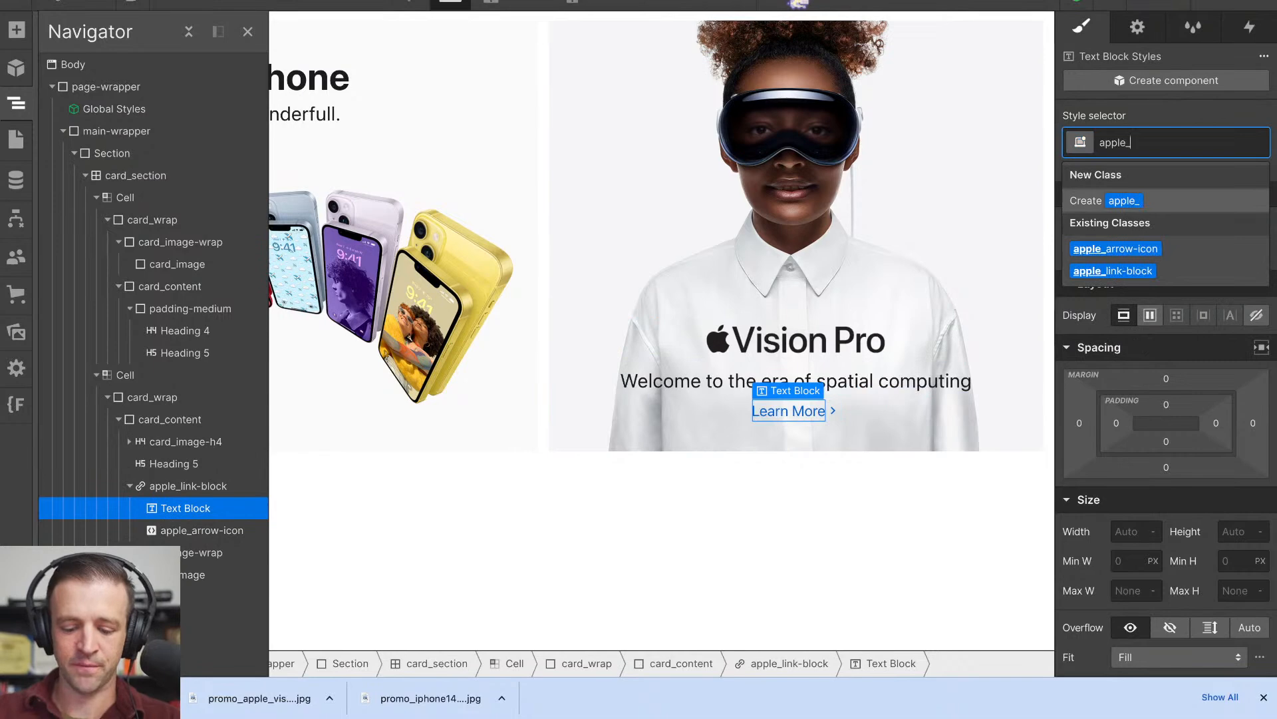
type("link-text")
key("Return")
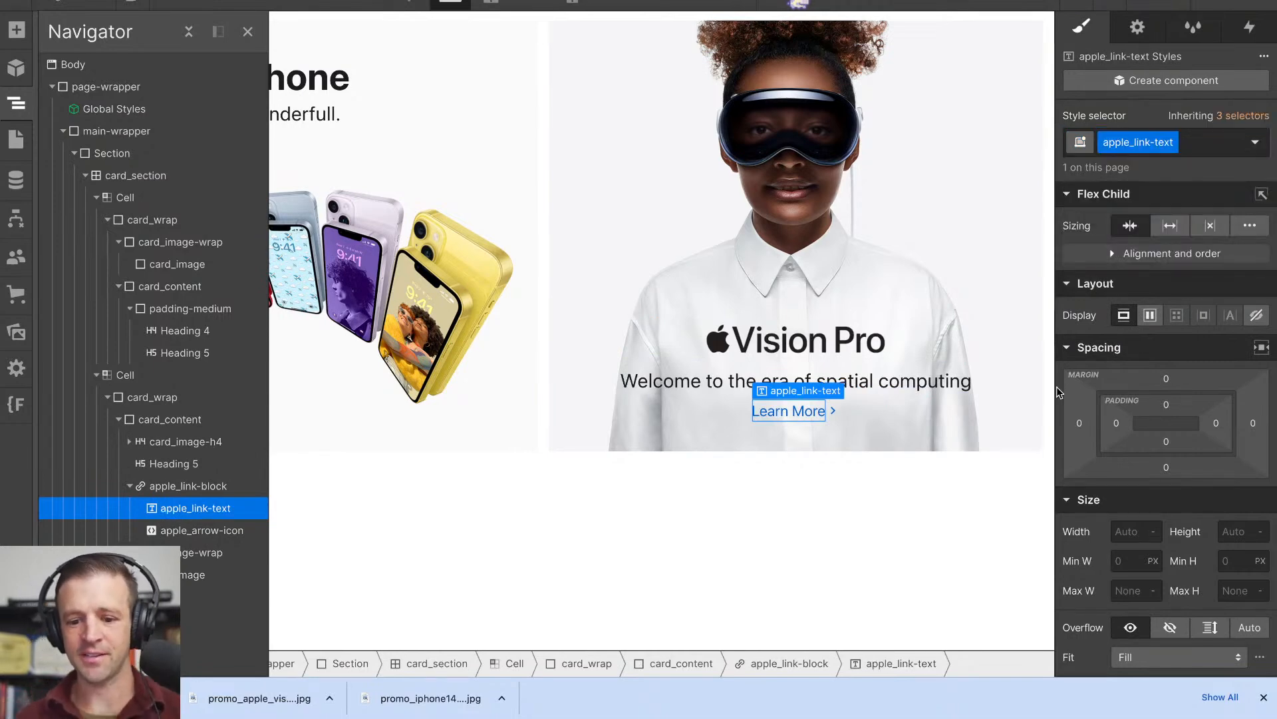
- Set the text decoration of apple_link-text to Underline
scroll(1191, 479, "down", 7)
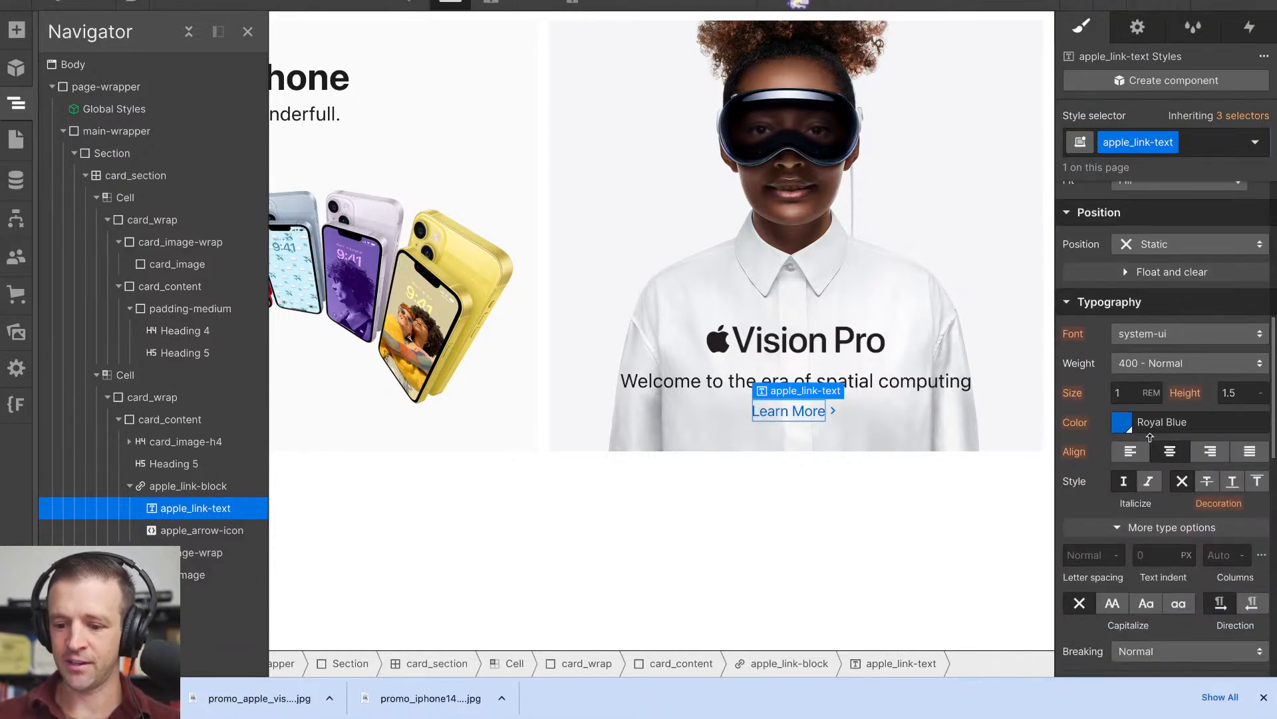
left_click(1230, 484)
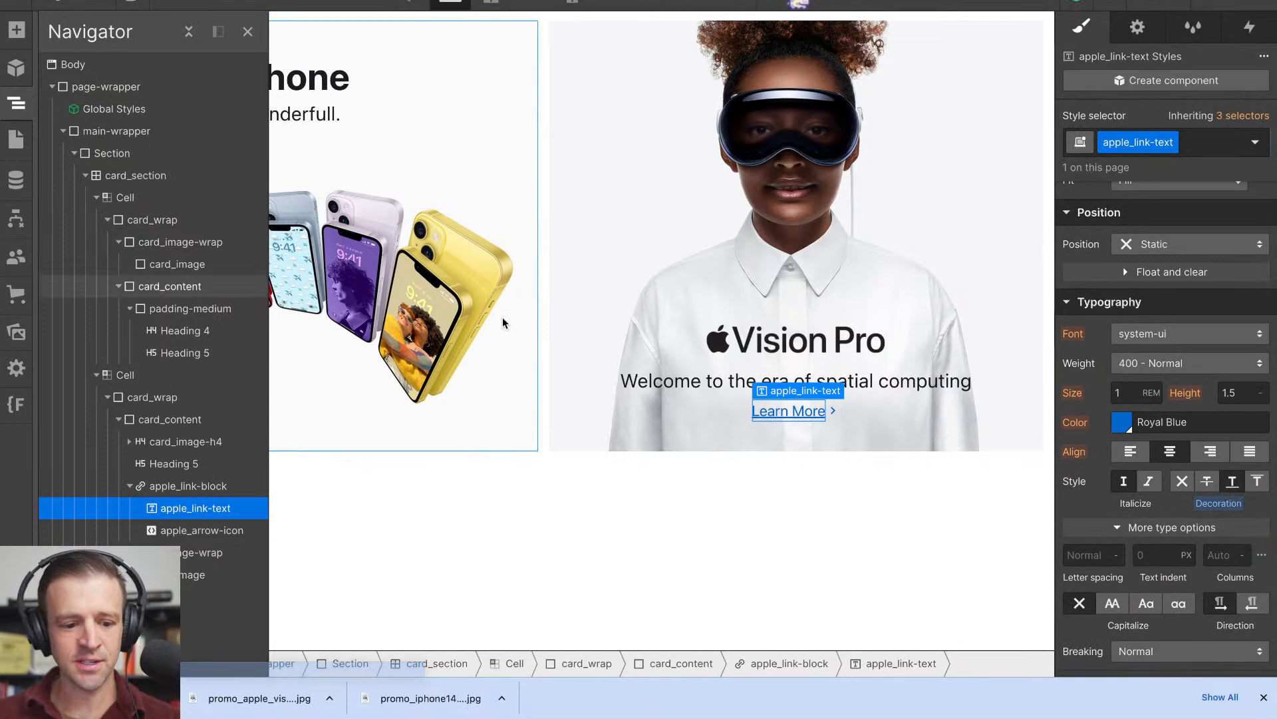
- Copy the CSS of apple_link-text from the CSS preview to the clipboard, and reset the class's text decoration
left_click(16, 658)
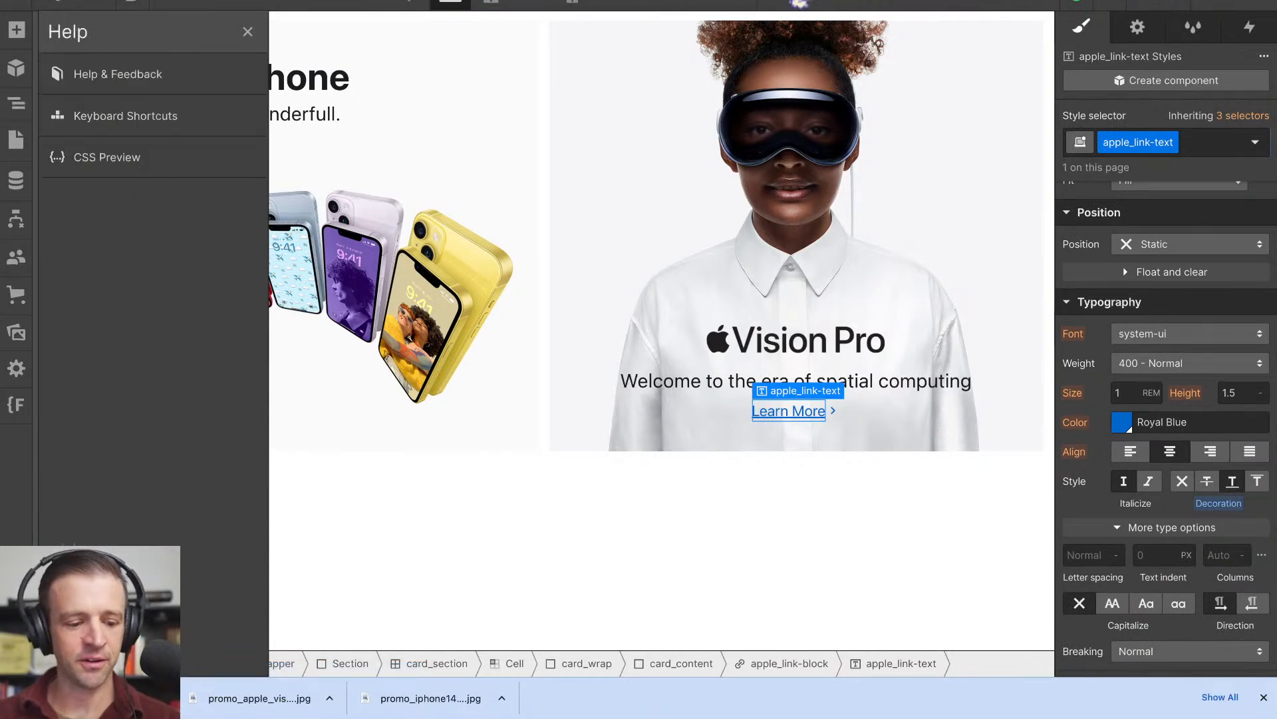
left_click(110, 164)
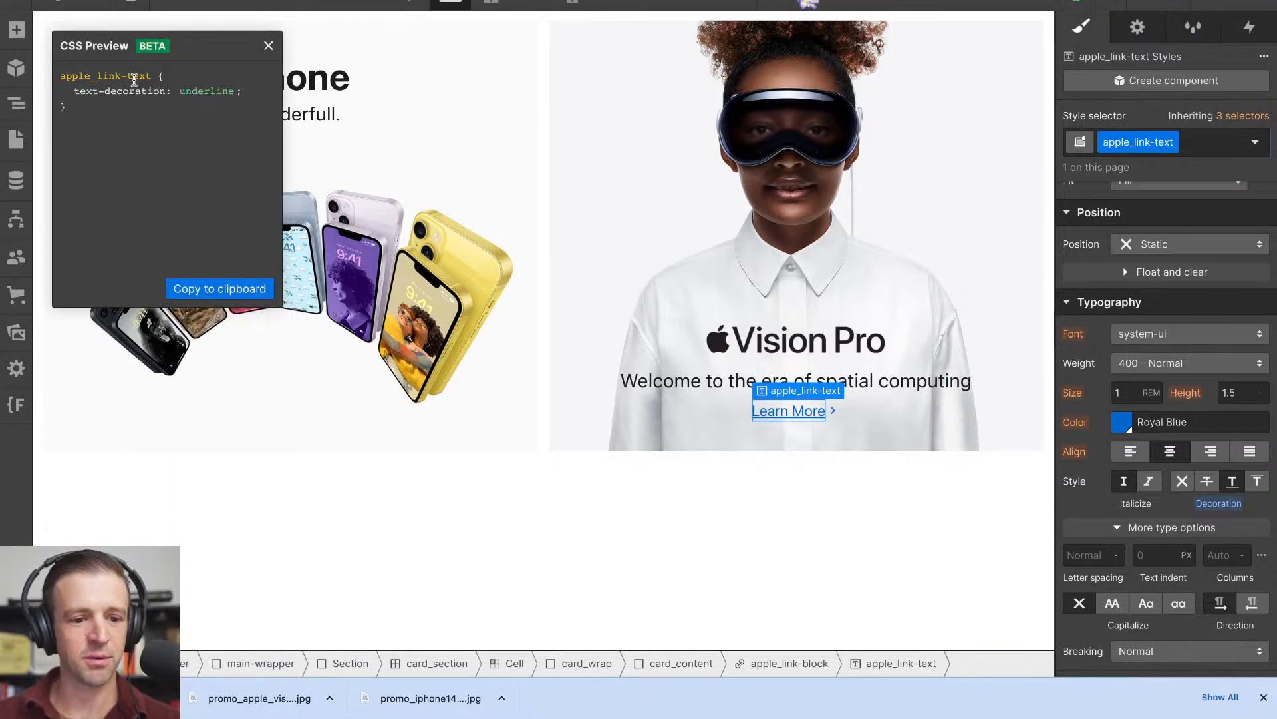
left_click_drag(75, 91, 236, 94)
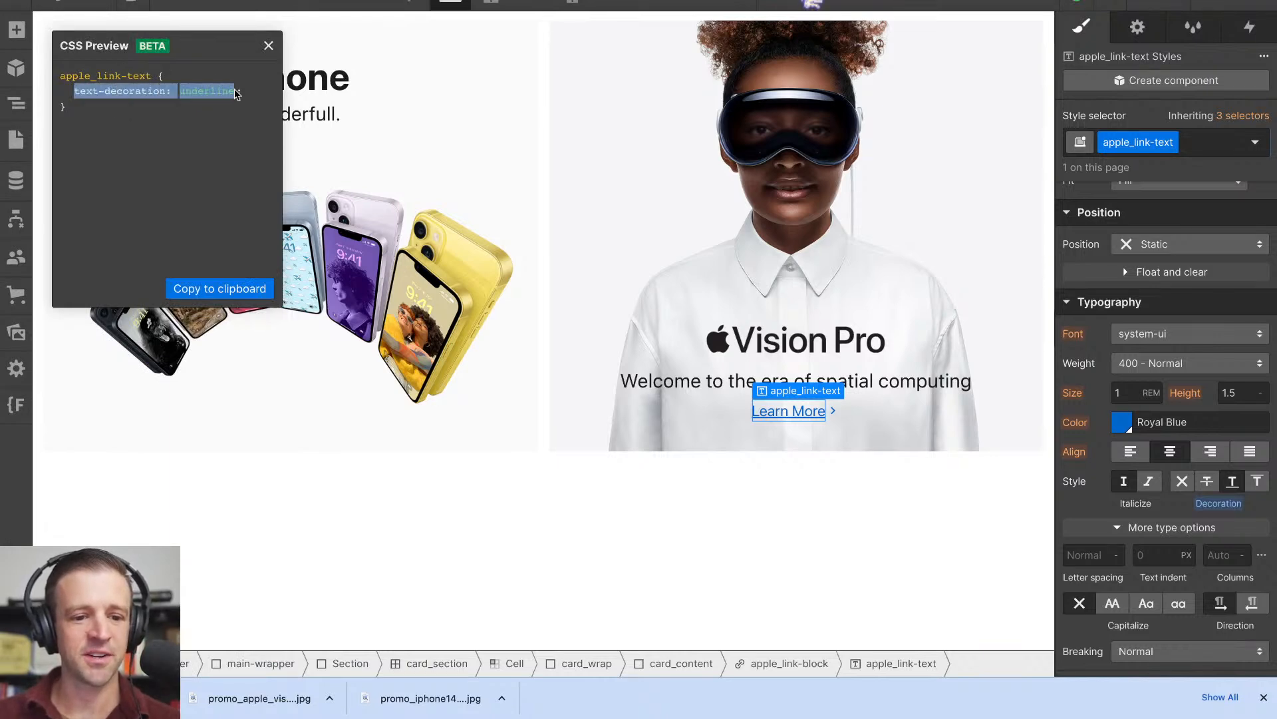
left_click(206, 287)
left_click(269, 46)
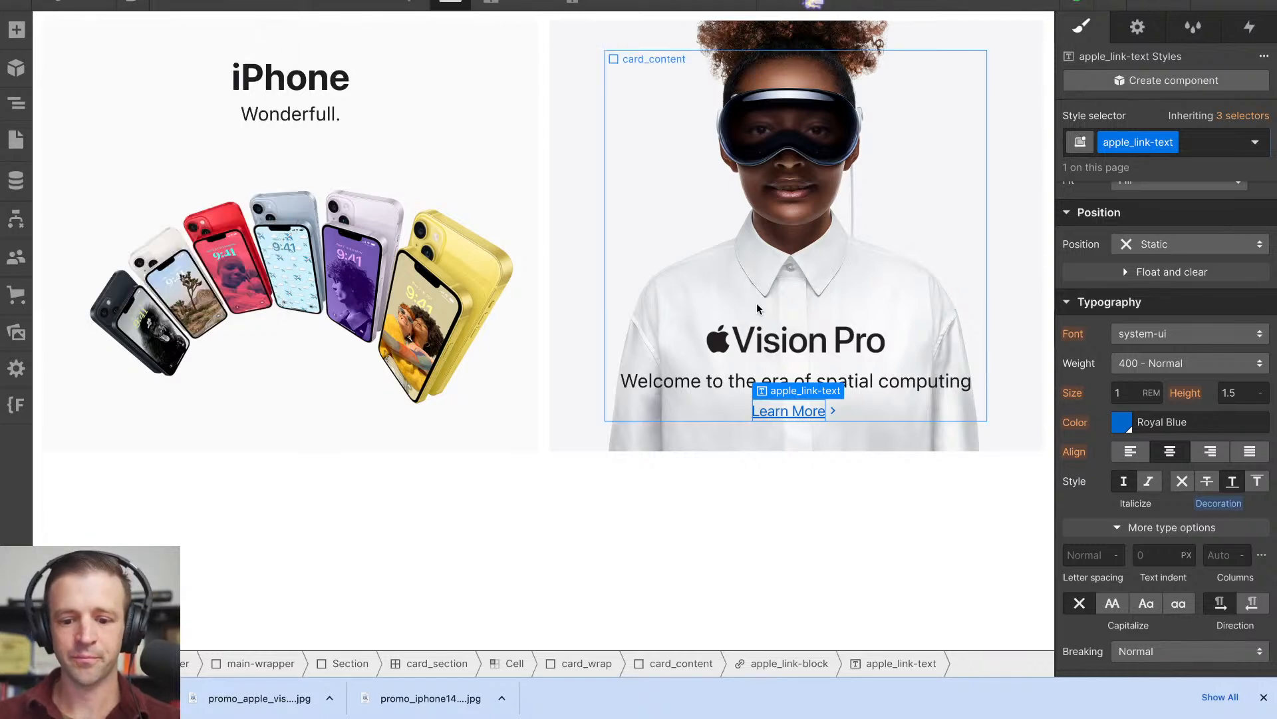
left_click(1227, 505, "alt")
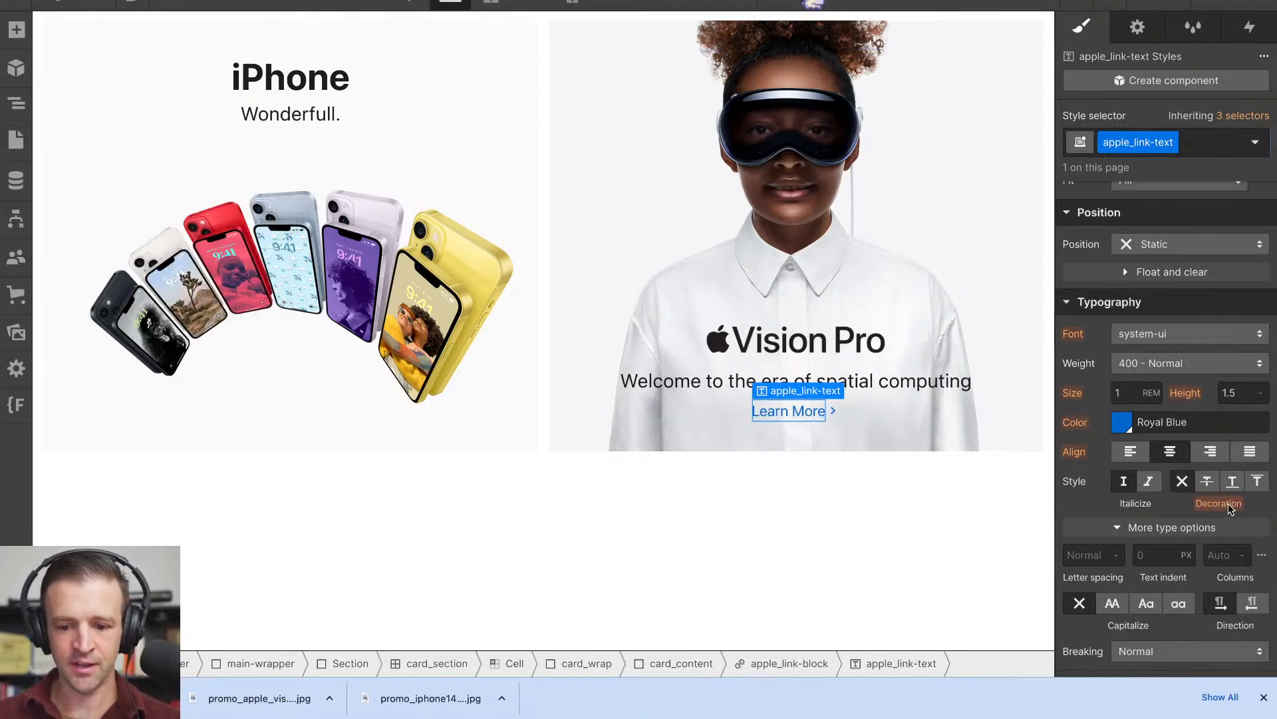
- Edit the Global Styles component and open its embed code in the code editor
left_click(27, 105)
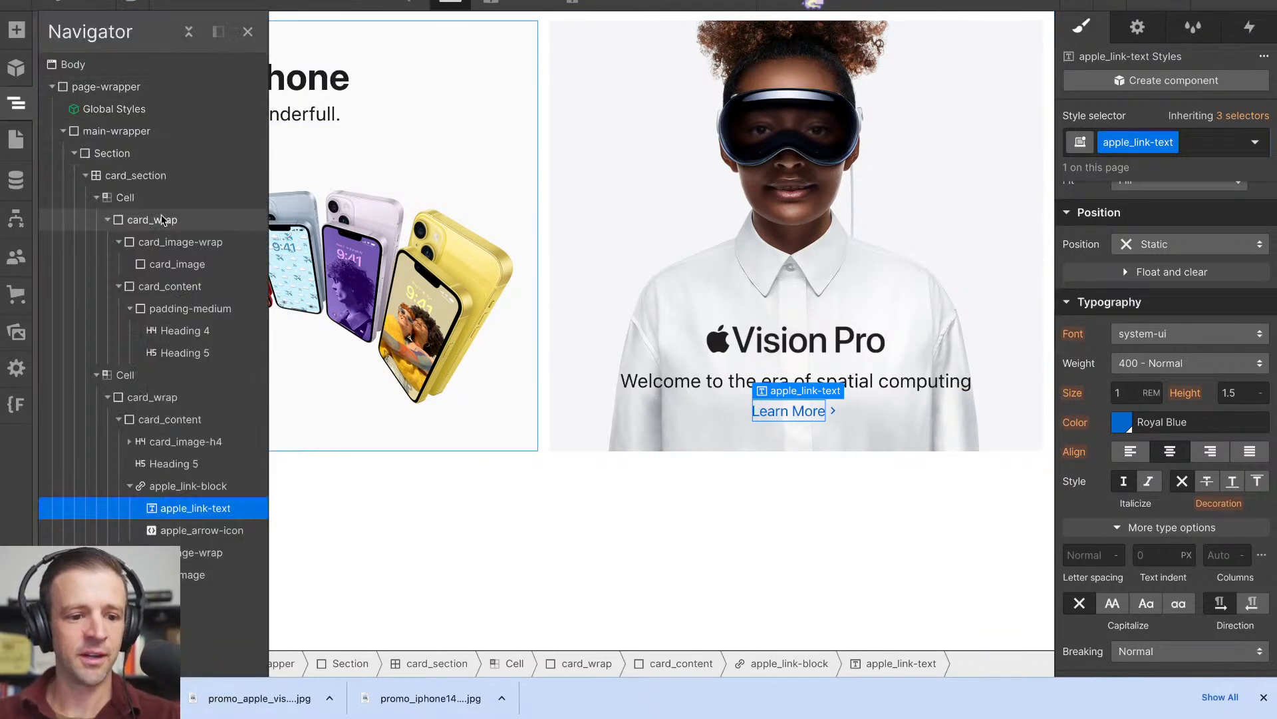
left_click(133, 112)
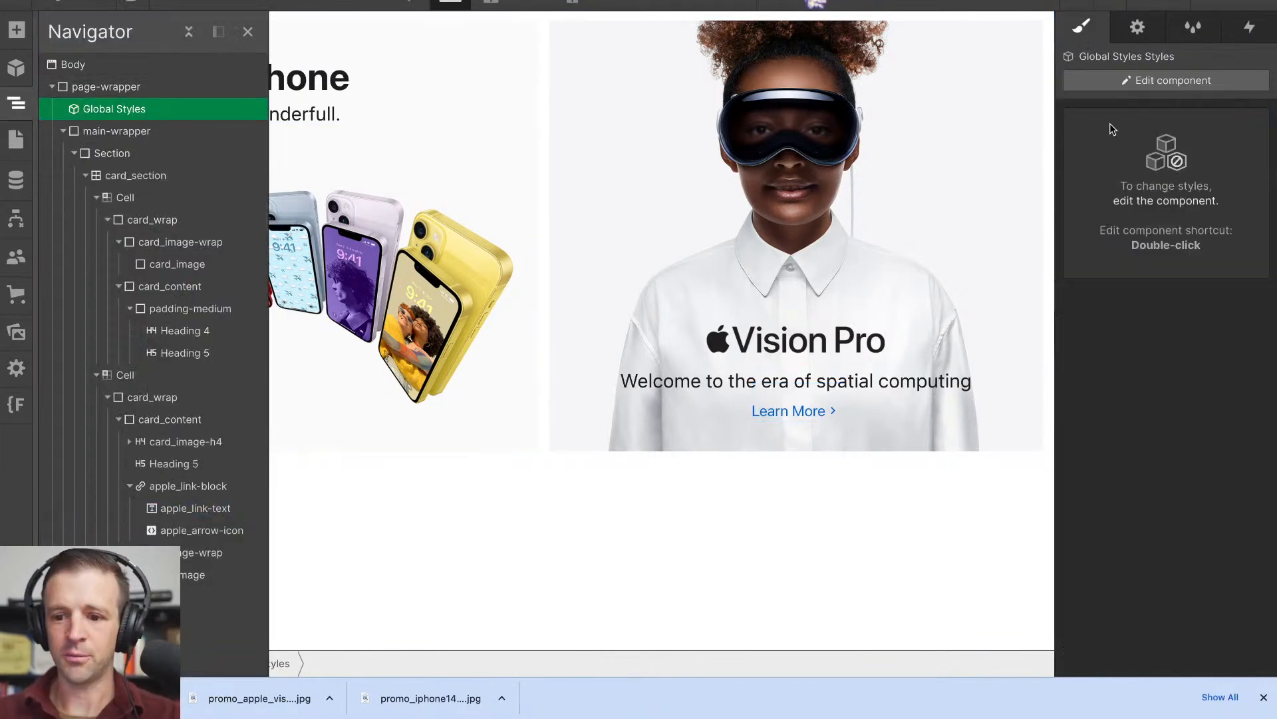
left_click(1161, 83)
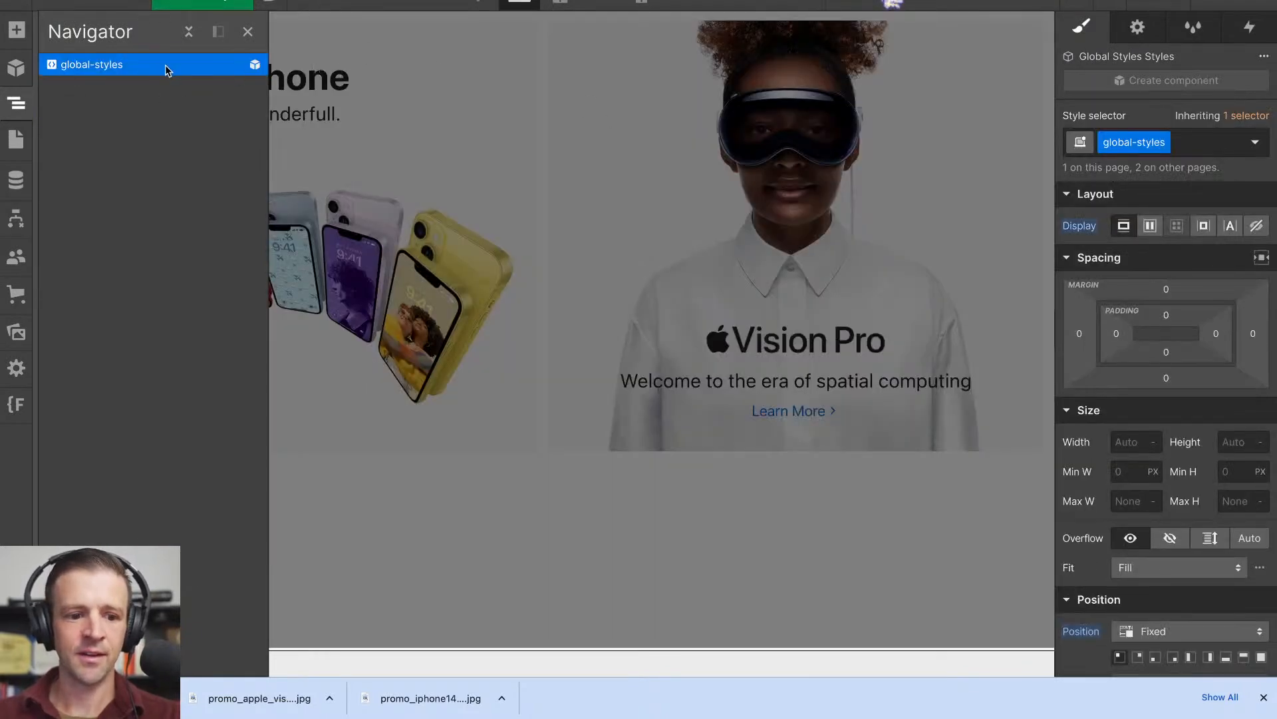
left_click(1139, 28)
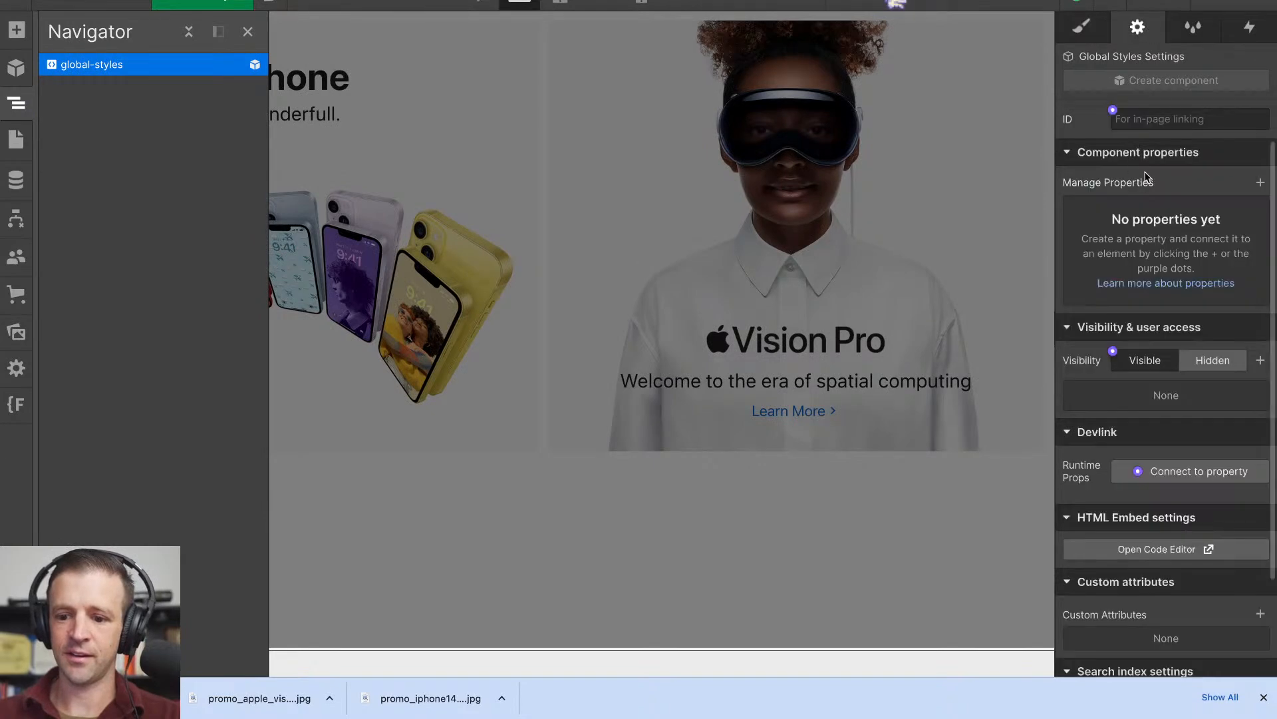
left_click(1191, 549)
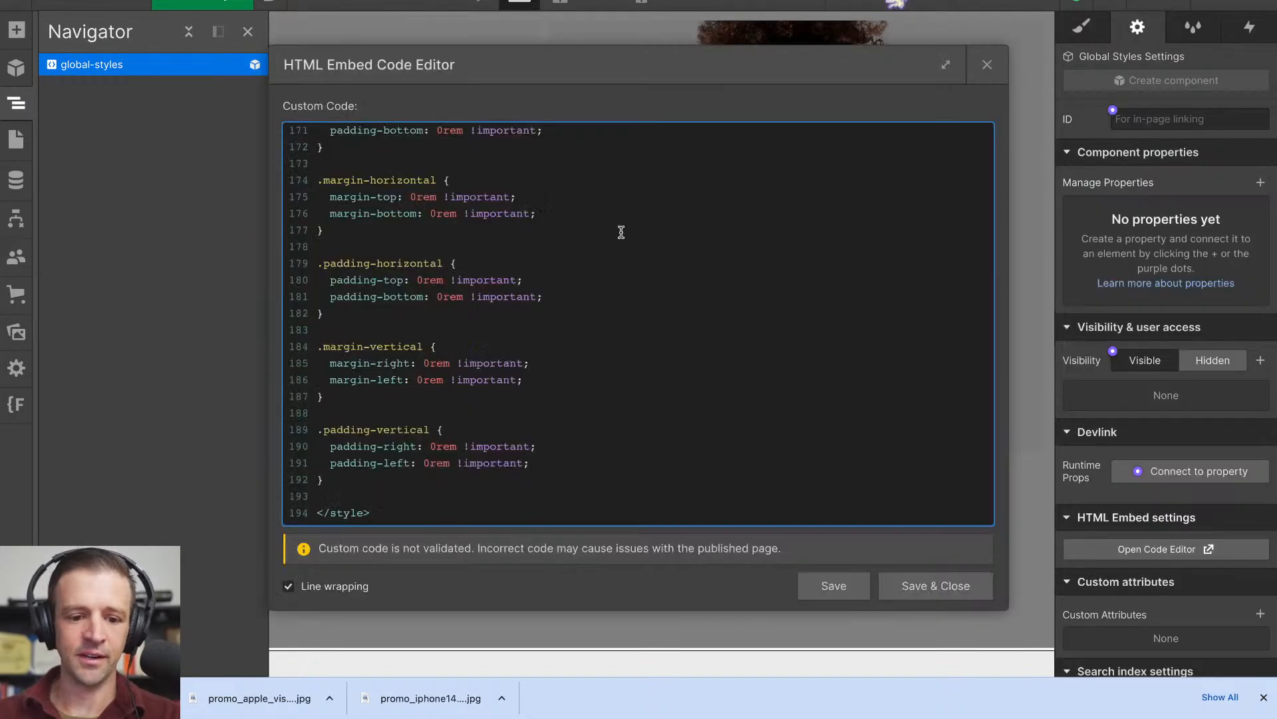
- After the .padding-vertical rule, add the CSS rule .apple_link-block:hover .apple_link-text { text-decoration: underline; } using the copied CSS
scroll(539, 257, "up", 10)
scroll(539, 256, "up", 20)
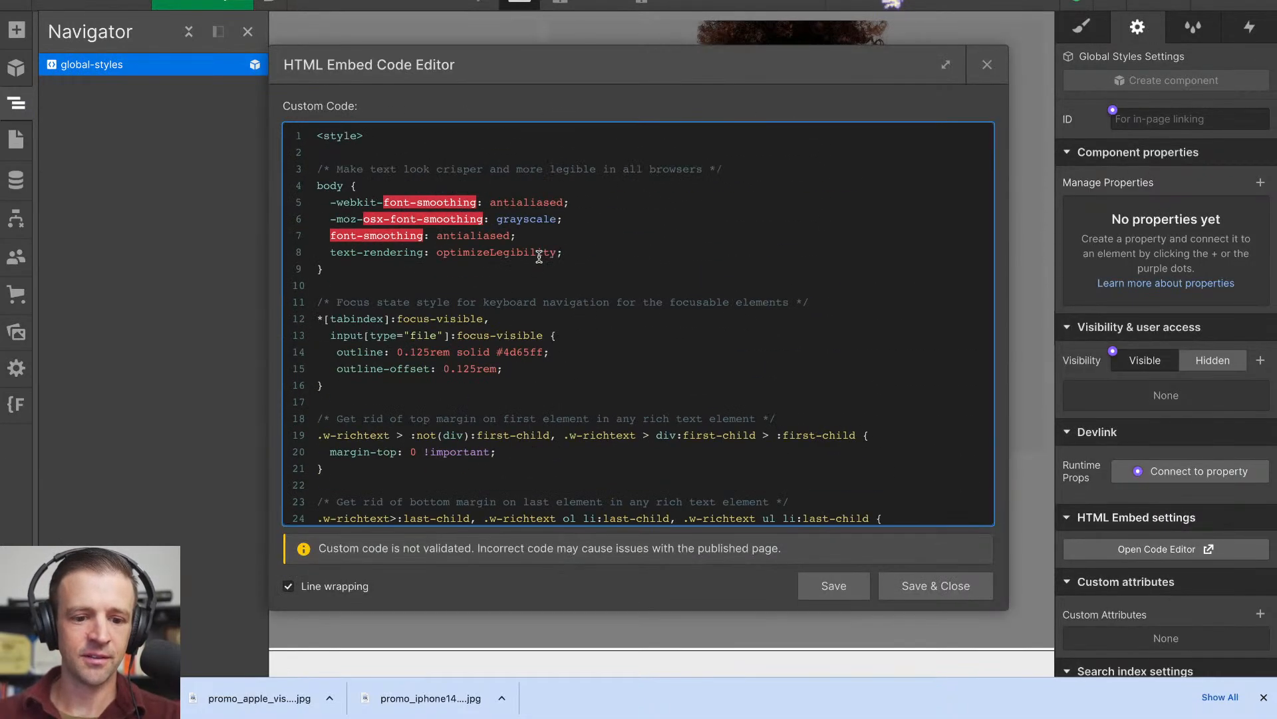
scroll(415, 266, "down", 5)
scroll(415, 266, "down", 20)
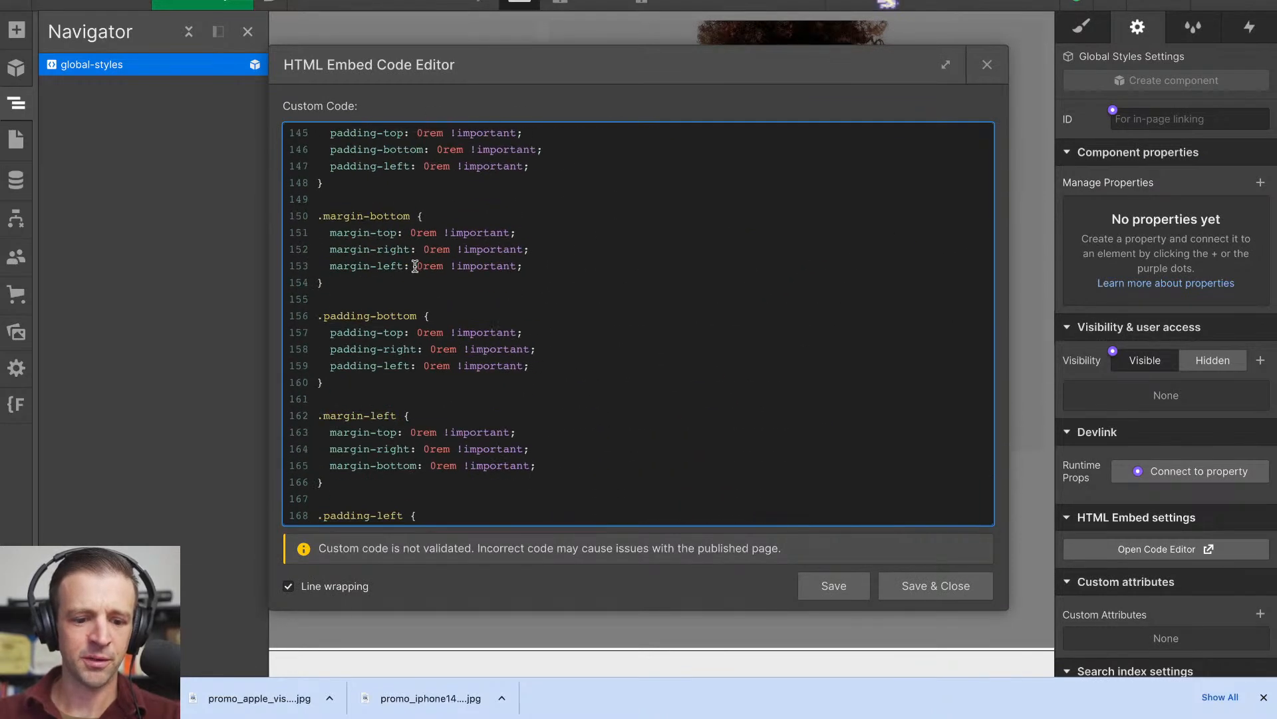
scroll(415, 267, "down", 5)
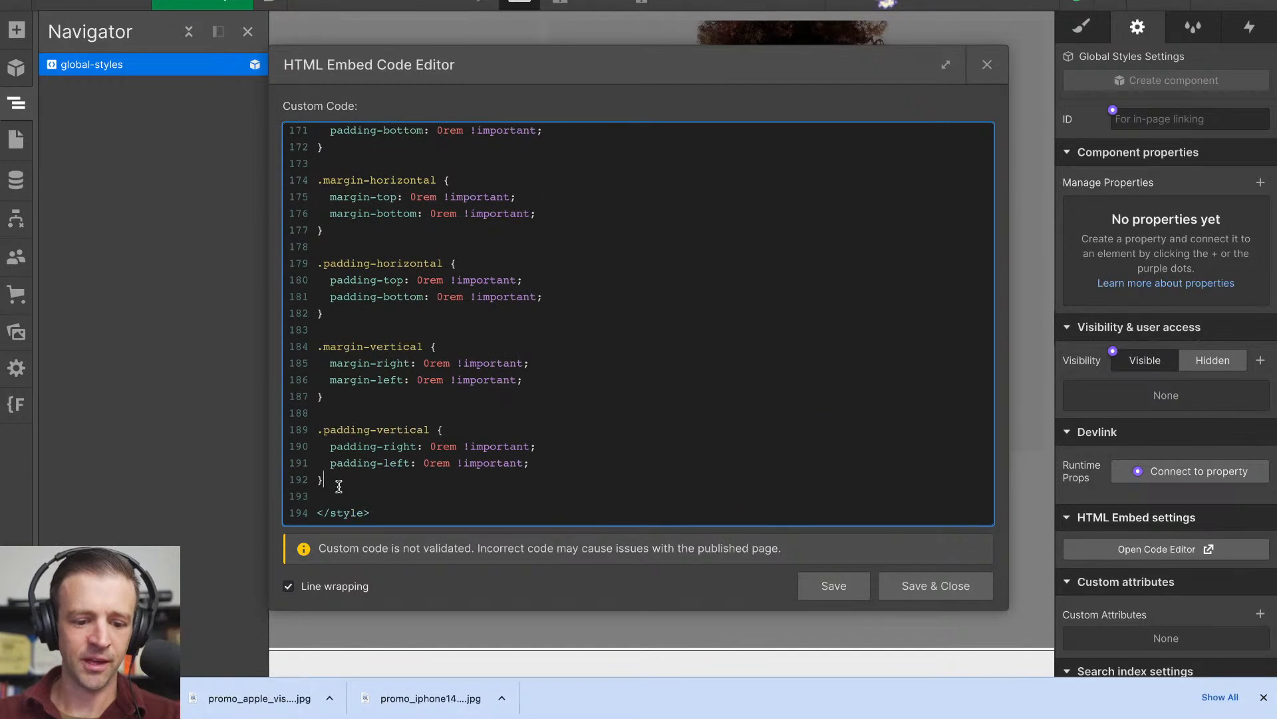
key("Return")
key("Return")
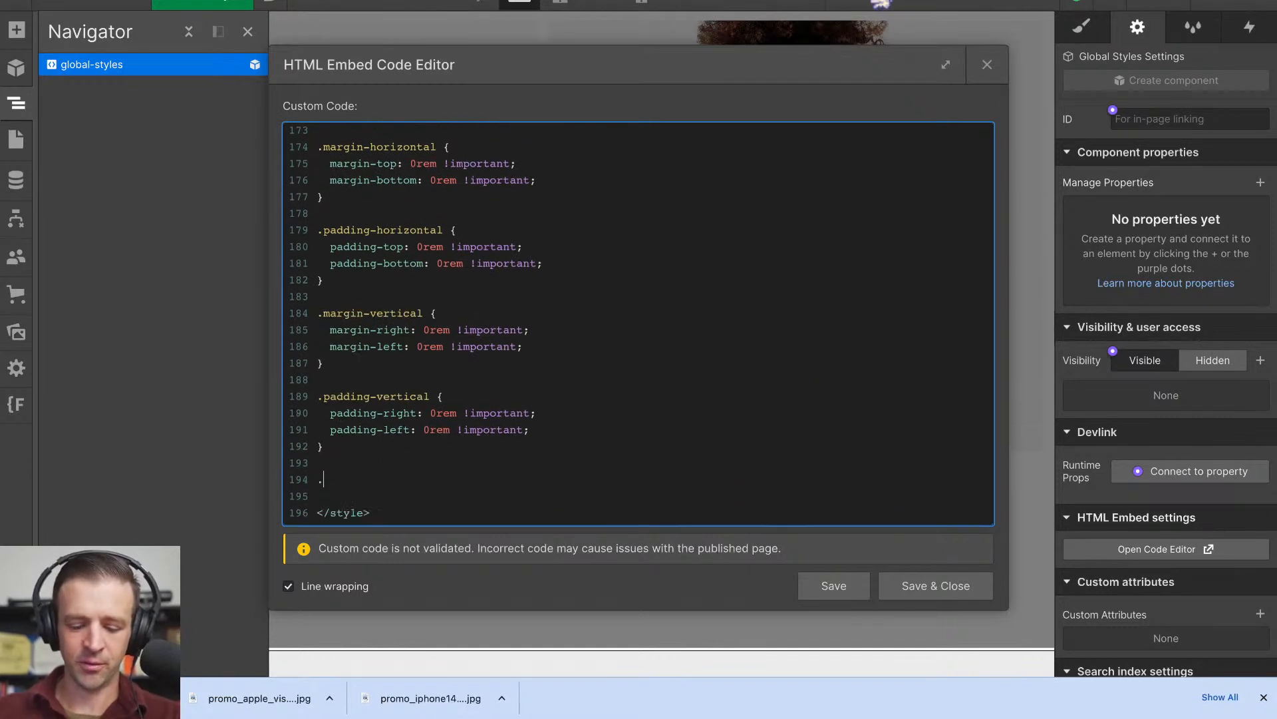
type(".apple_link-block:hover .")
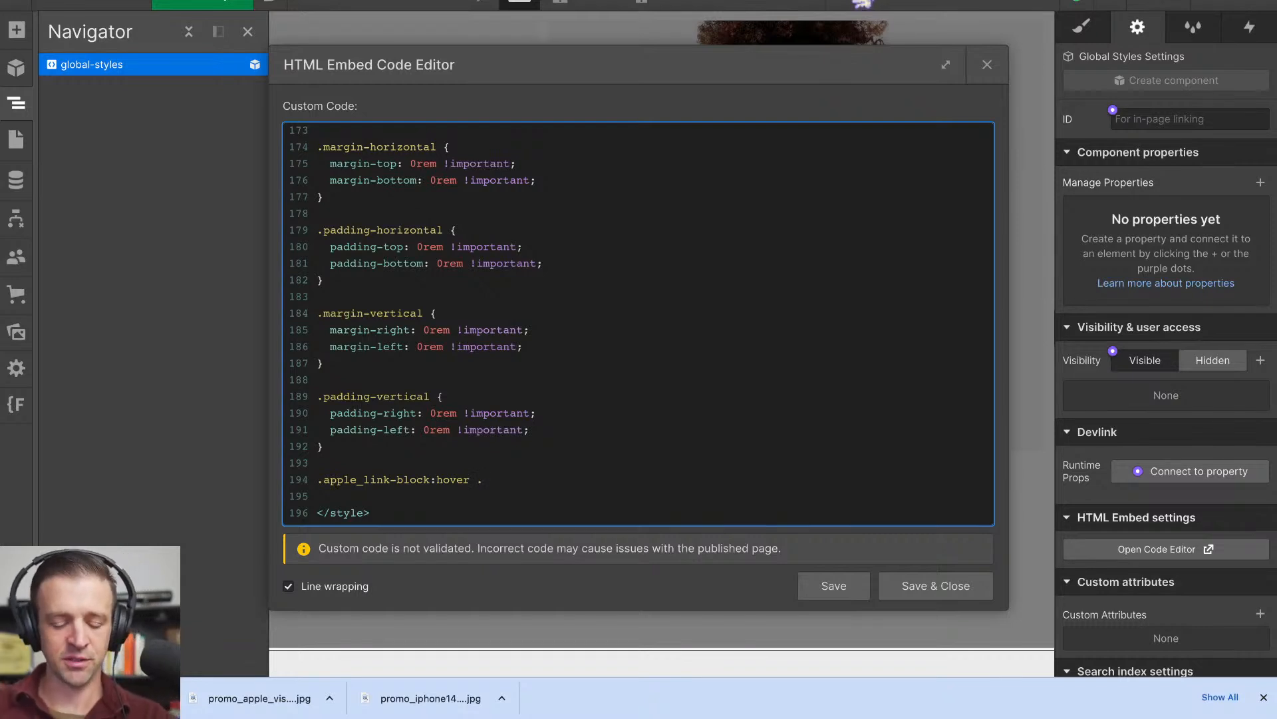
key("ctrl+v")
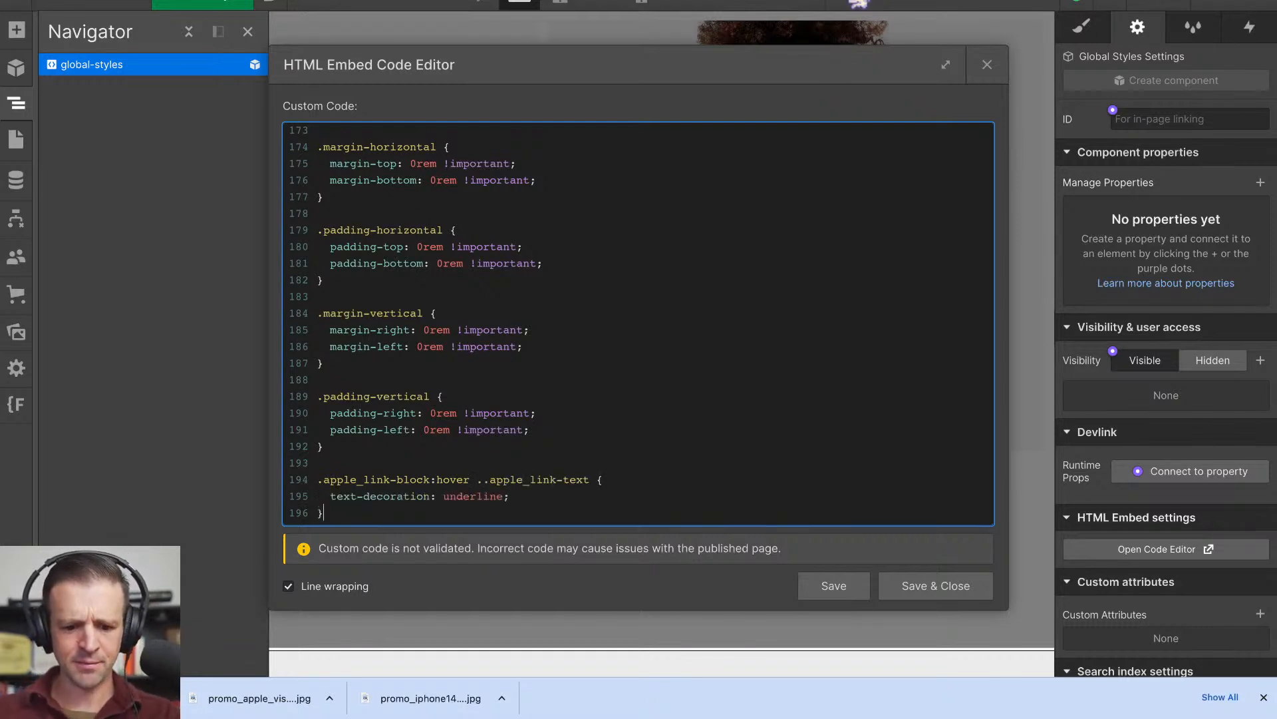
left_click(490, 480)
key("BackSpace")
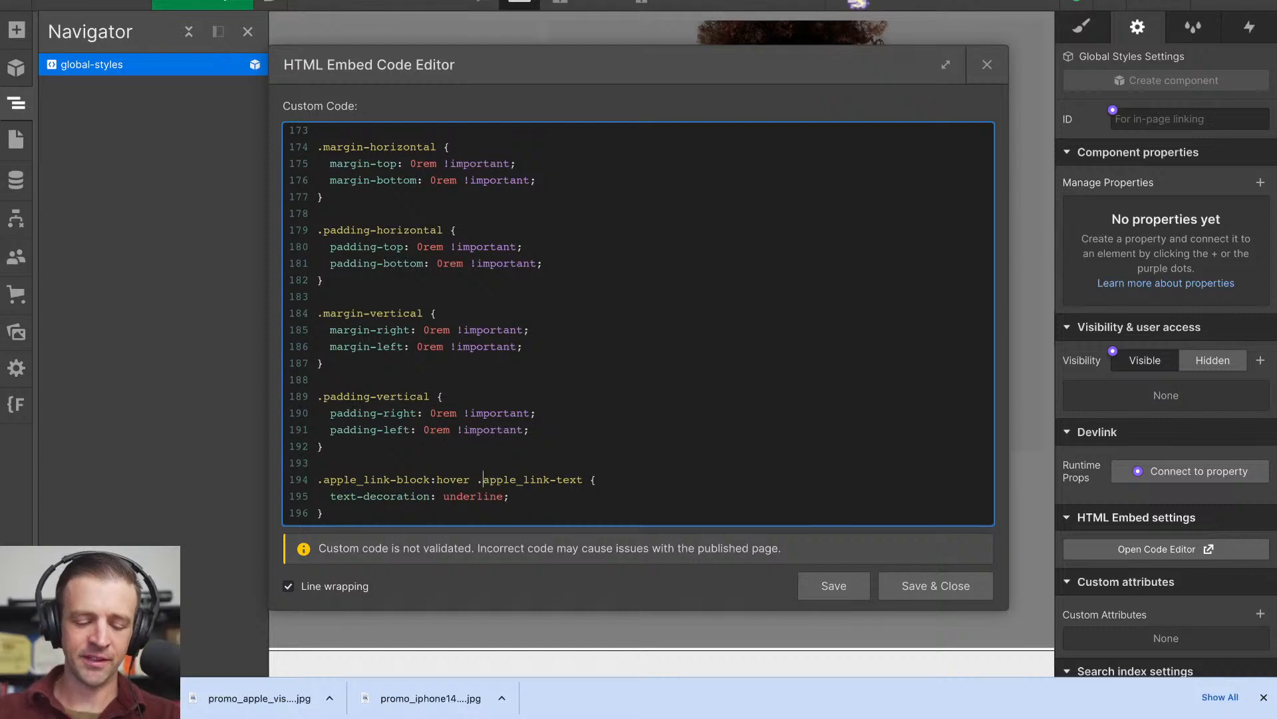
- Check the new hover rule, and save and close the Global Styles embed code
scroll(484, 480, "down", 1)
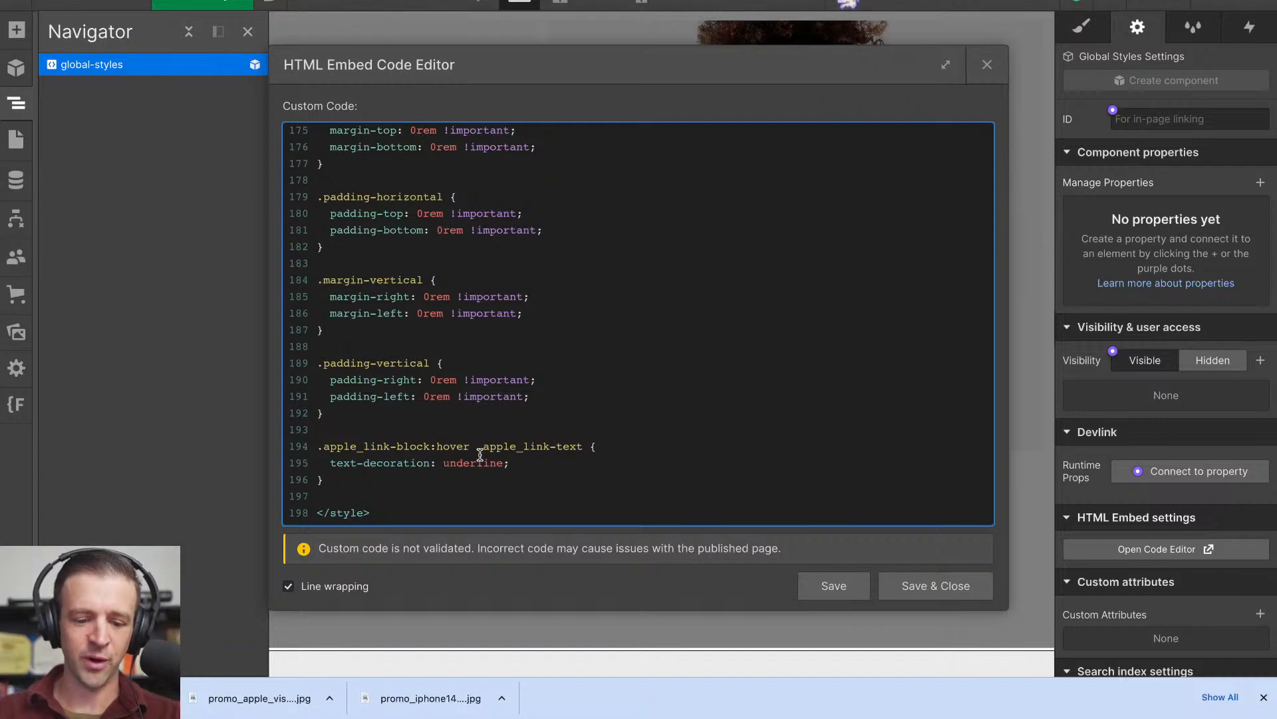
left_click_drag(337, 464, 418, 464)
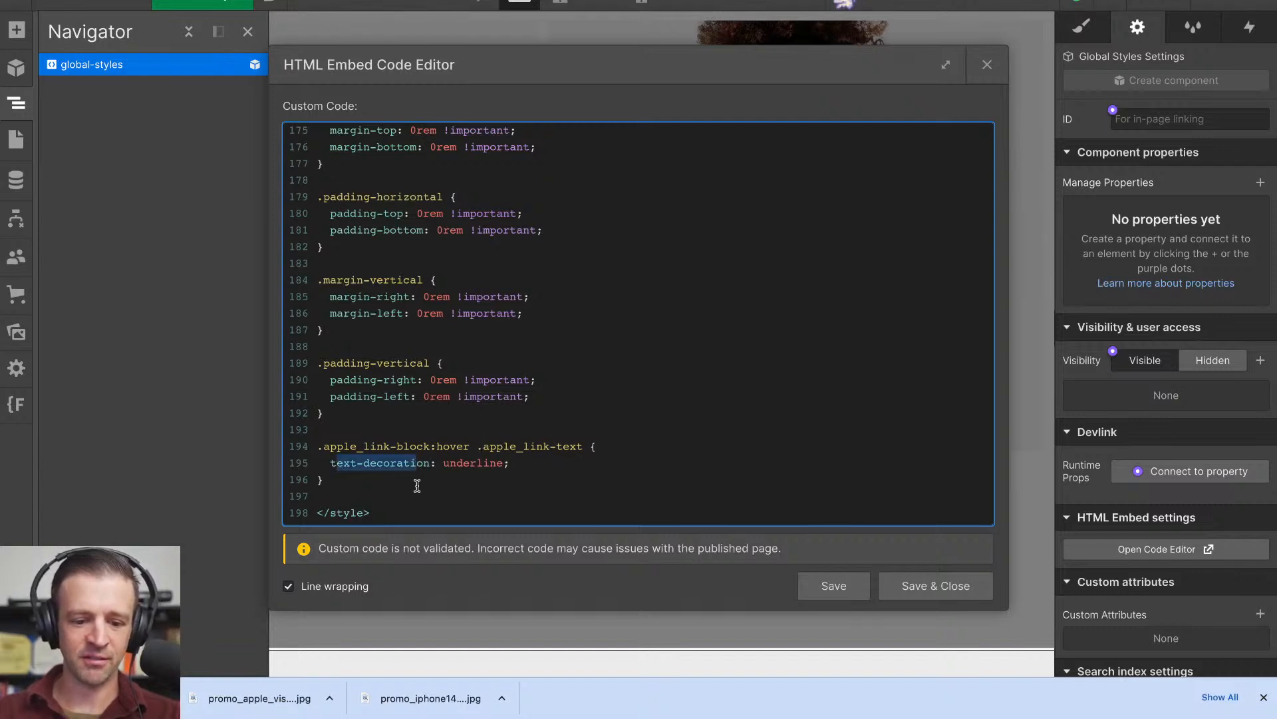
left_click(948, 584)
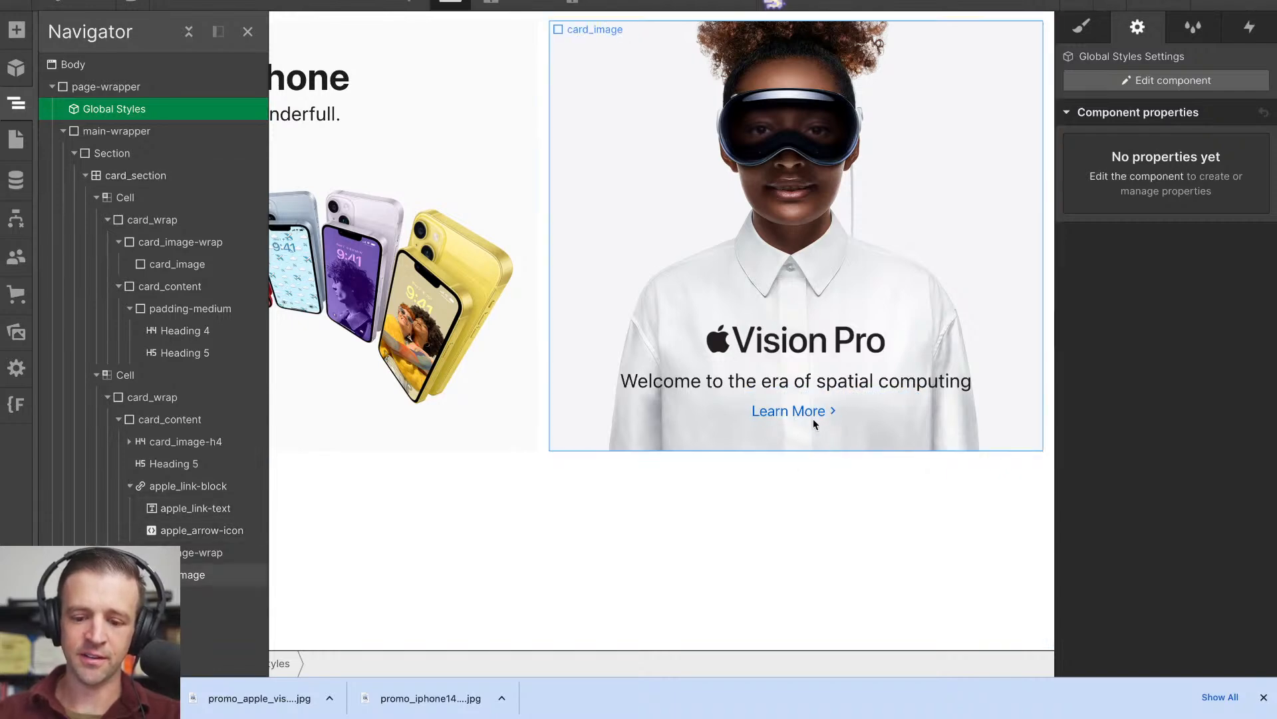
- Switch to the Apple homepage to look at the Vision Pro tile's Learn more link, and return to Webflow
left_click(307, 1)
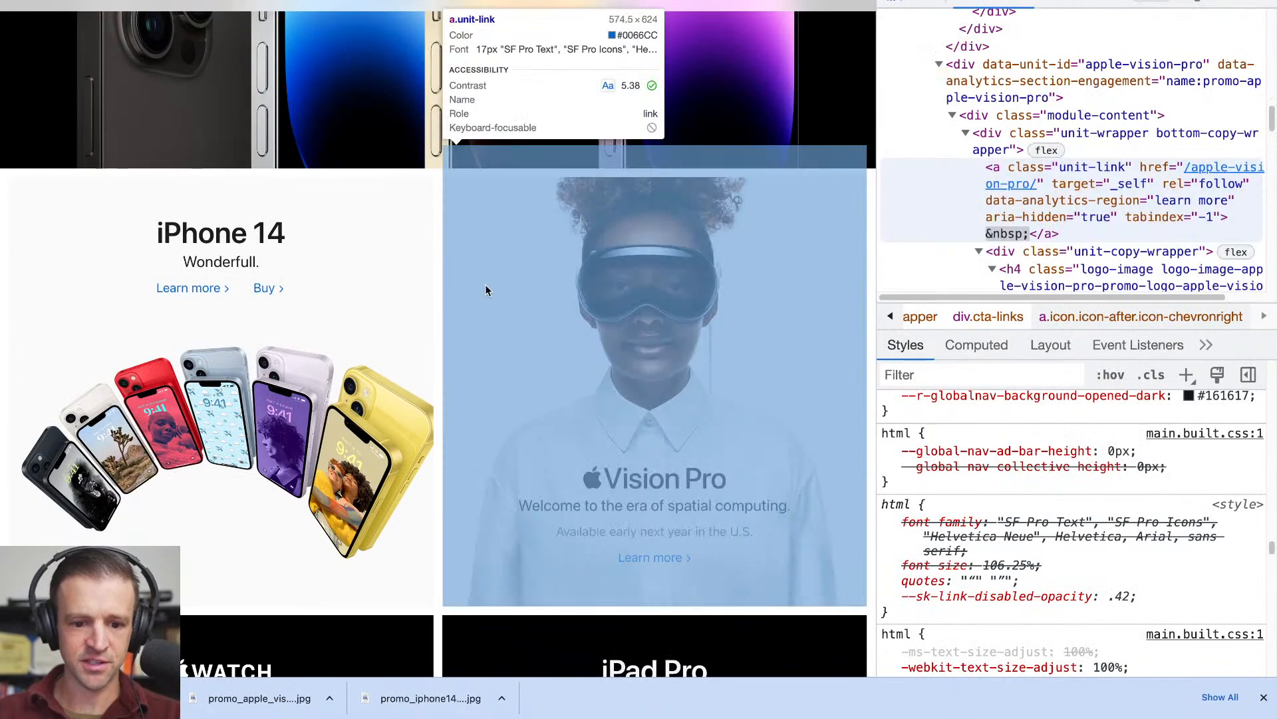
left_click(485, 290)
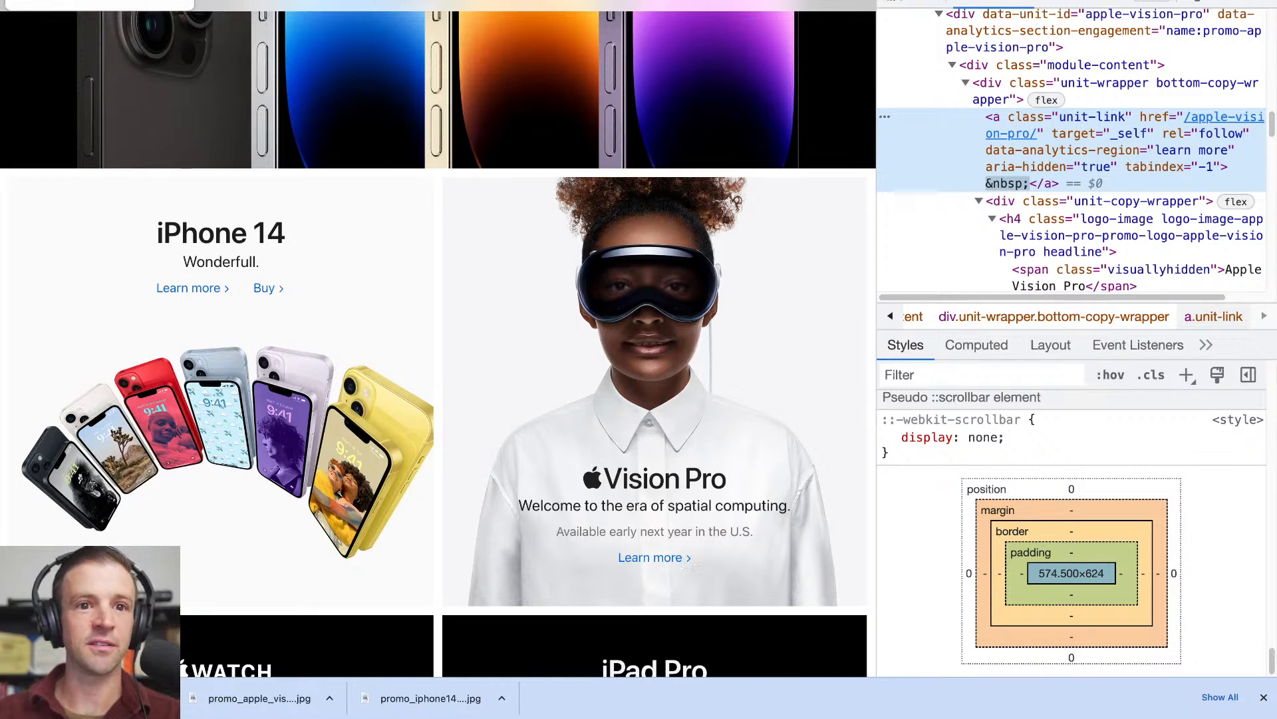
left_click(80, 1)
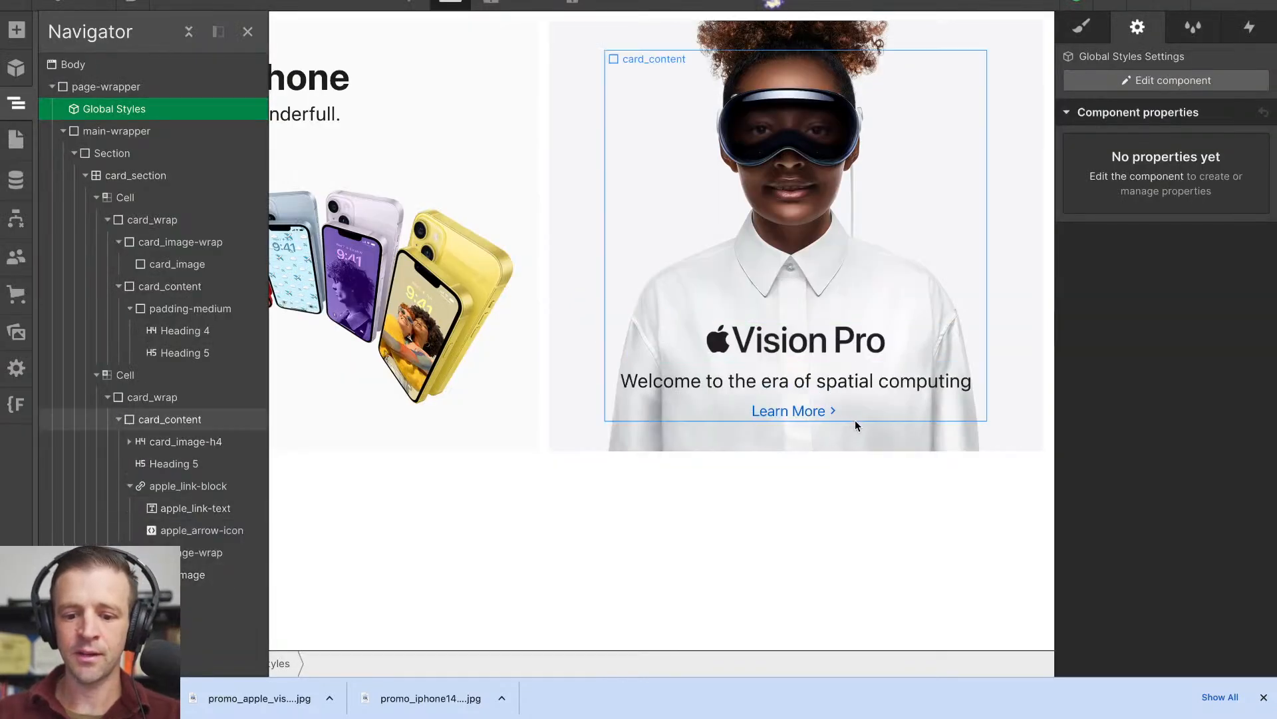
- Inspect the Vision Pro tile's Learn more link on the Apple homepage, and set the apple_link-text font size in Webflow to 17/16 rem
left_click(349, 1)
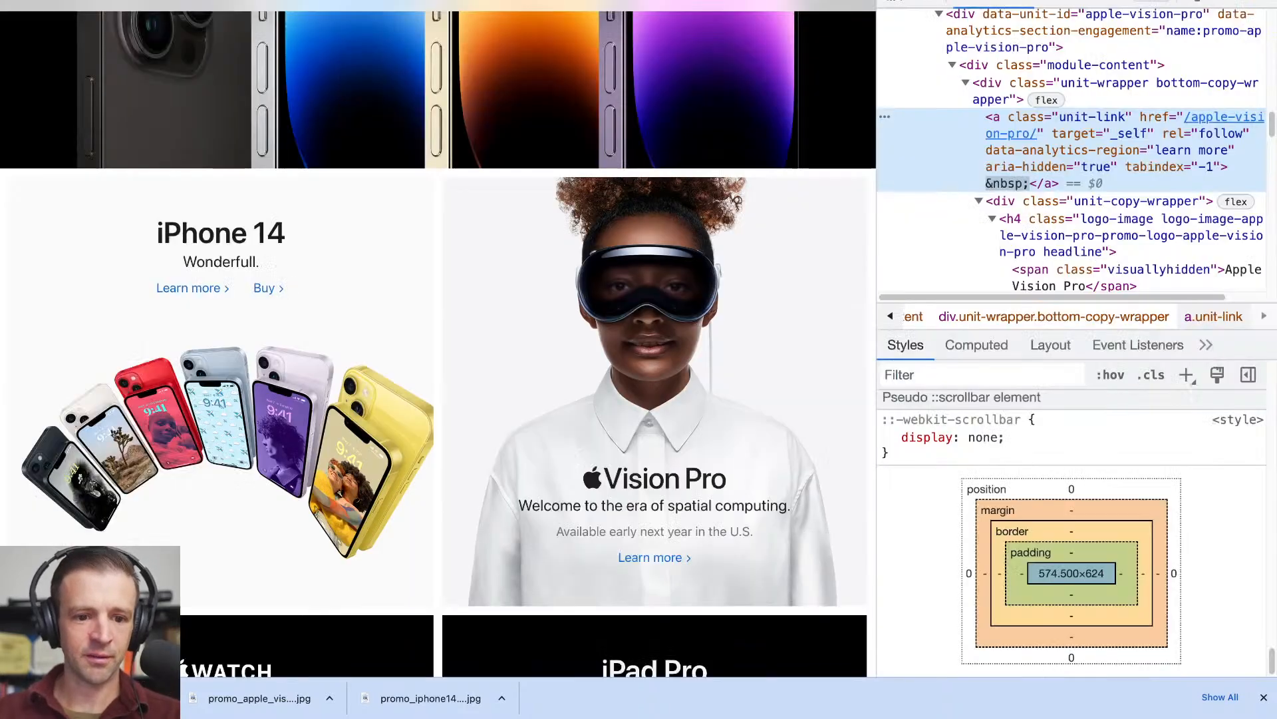
left_click(893, 0)
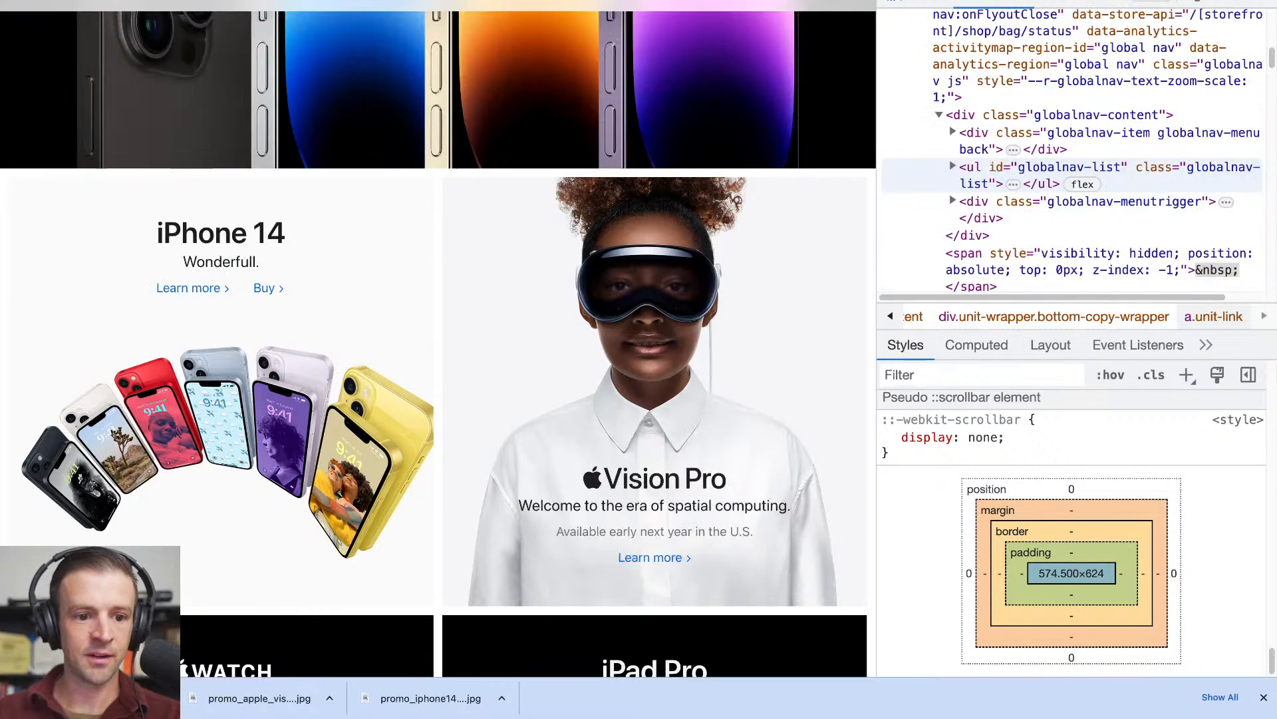
left_click(80, 1)
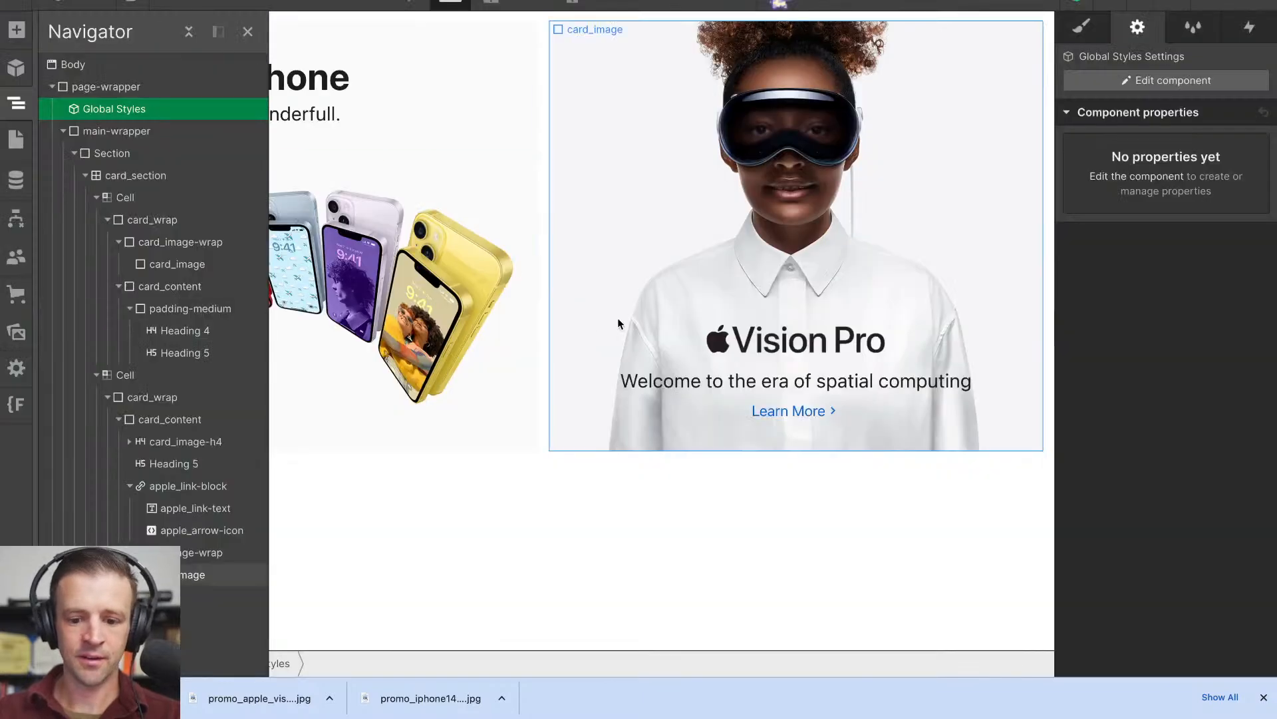
left_click(762, 410)
left_click(1083, 28)
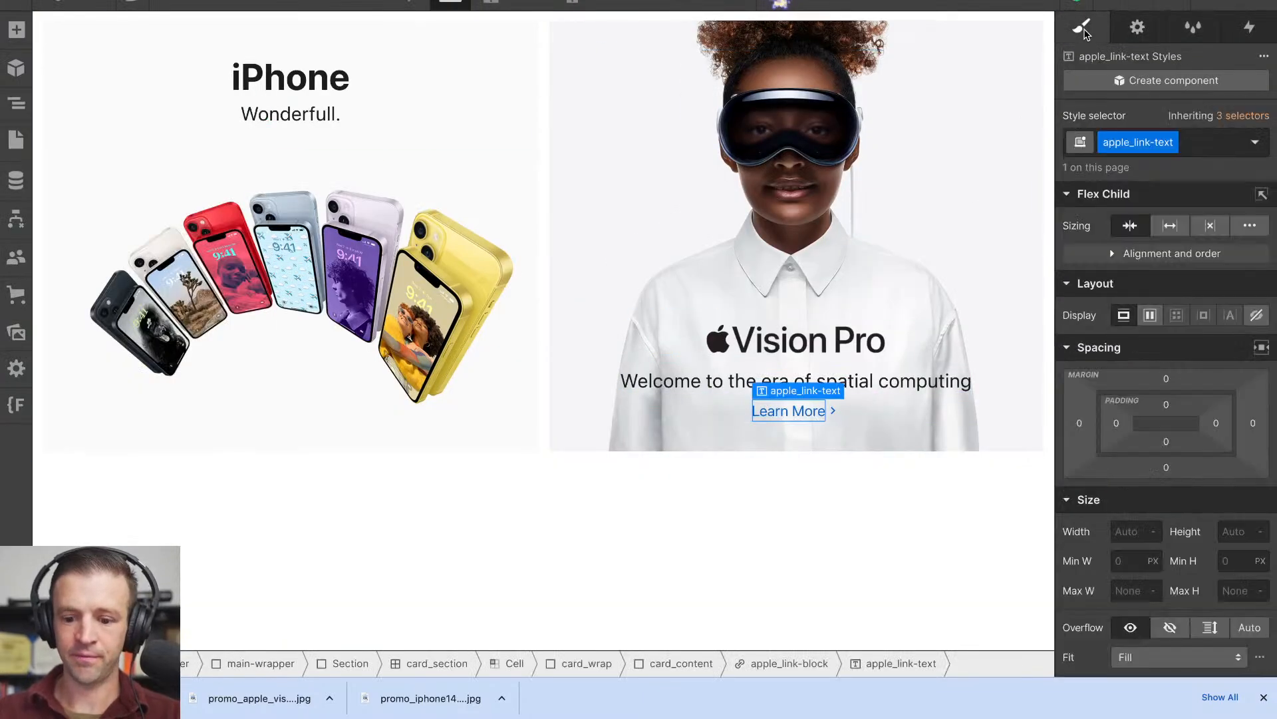
scroll(1121, 552, "down", 5)
left_click(1138, 557)
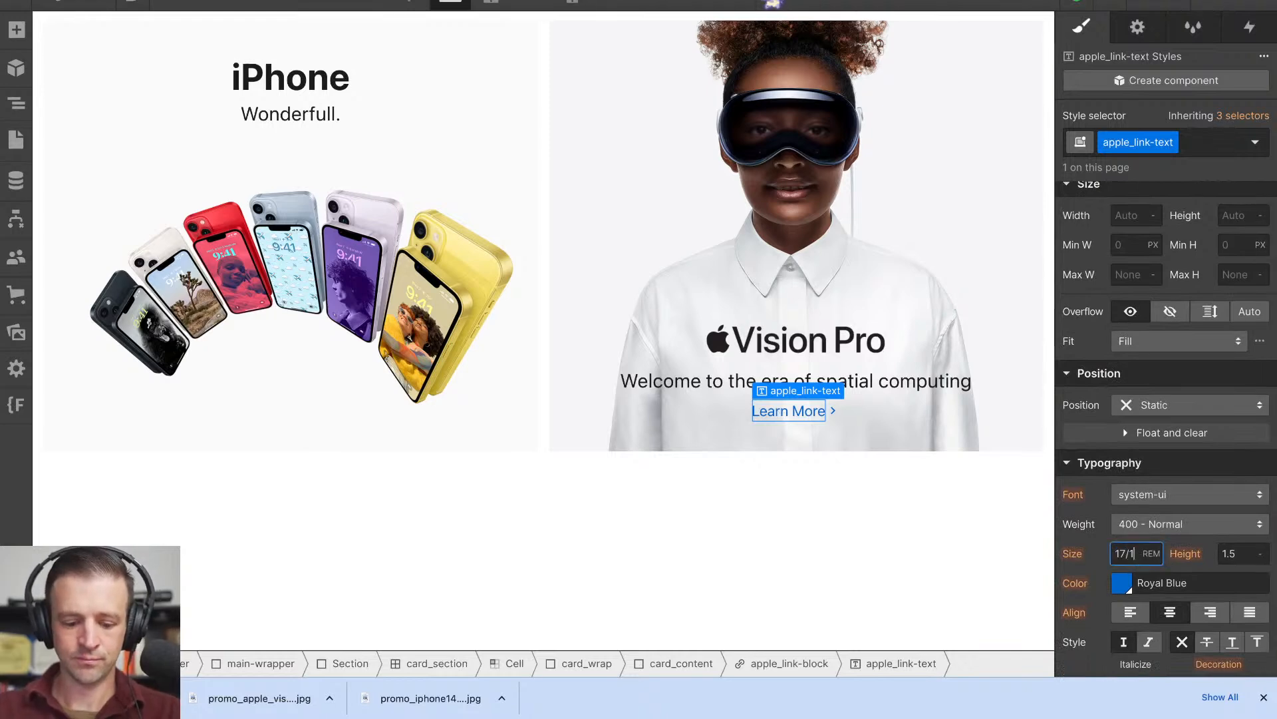
key("Return")
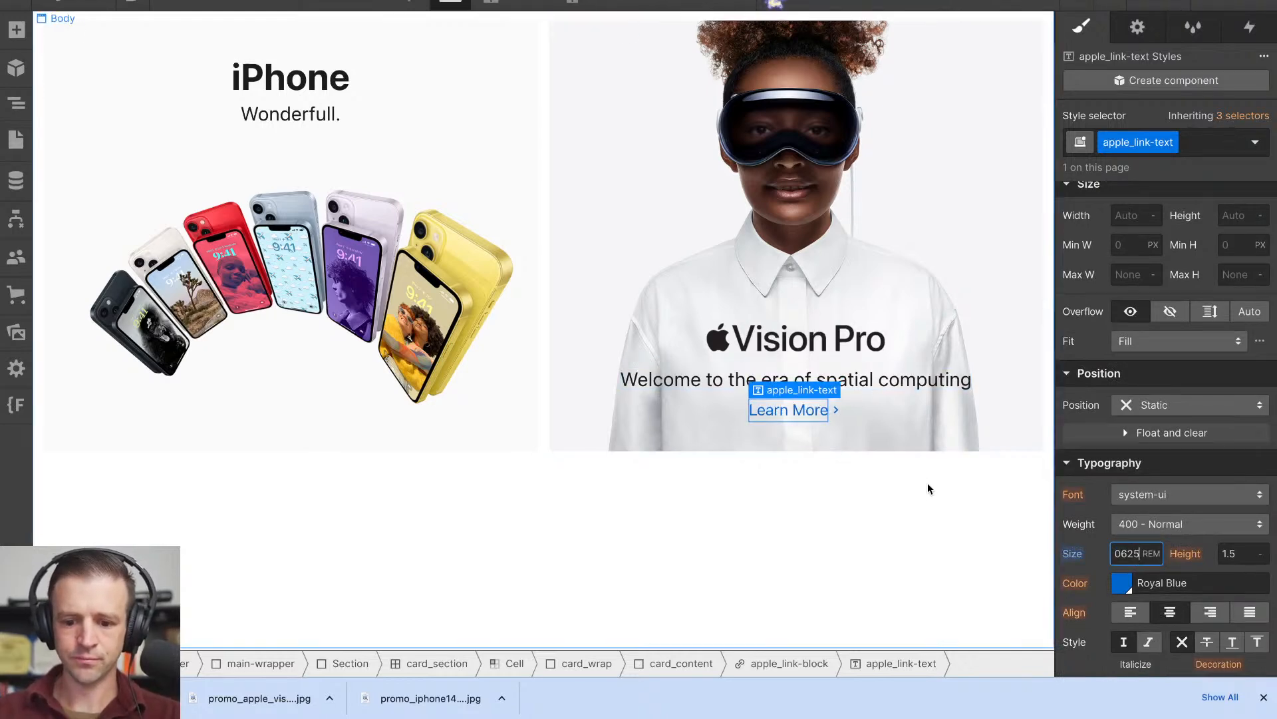
left_click(916, 496)
key("ctrl+minus")
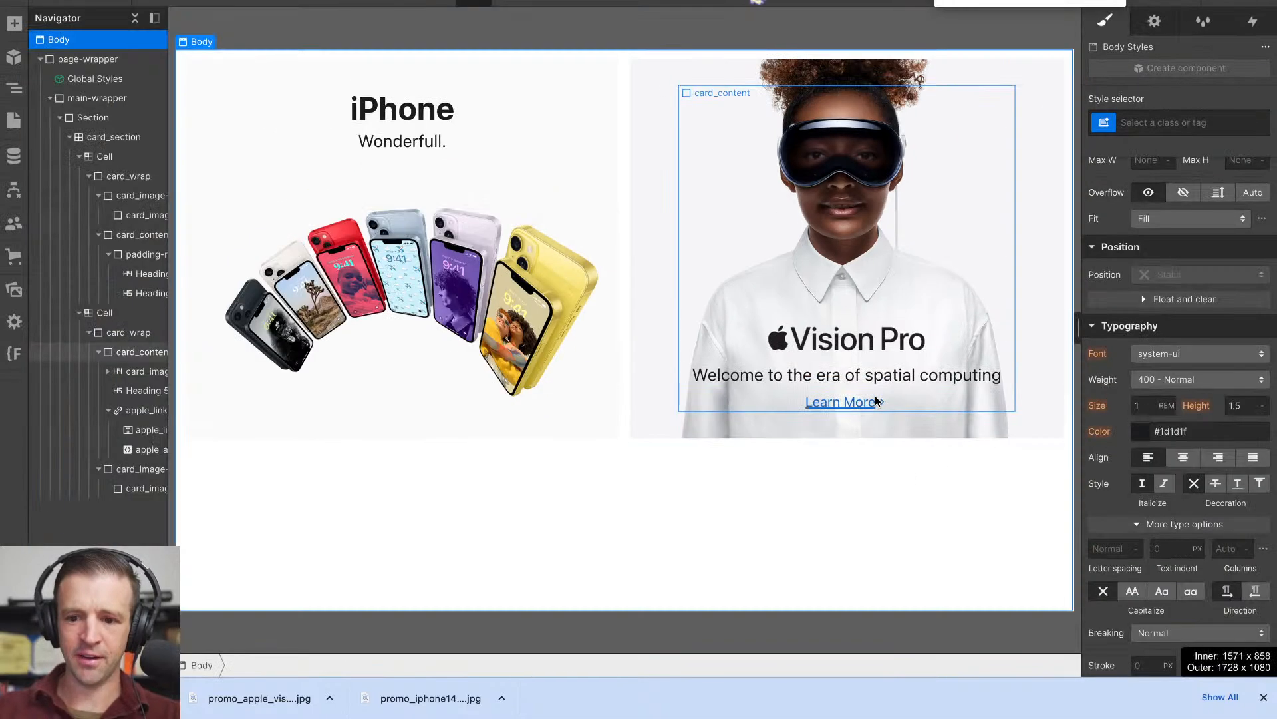
key("ctrl+minus")
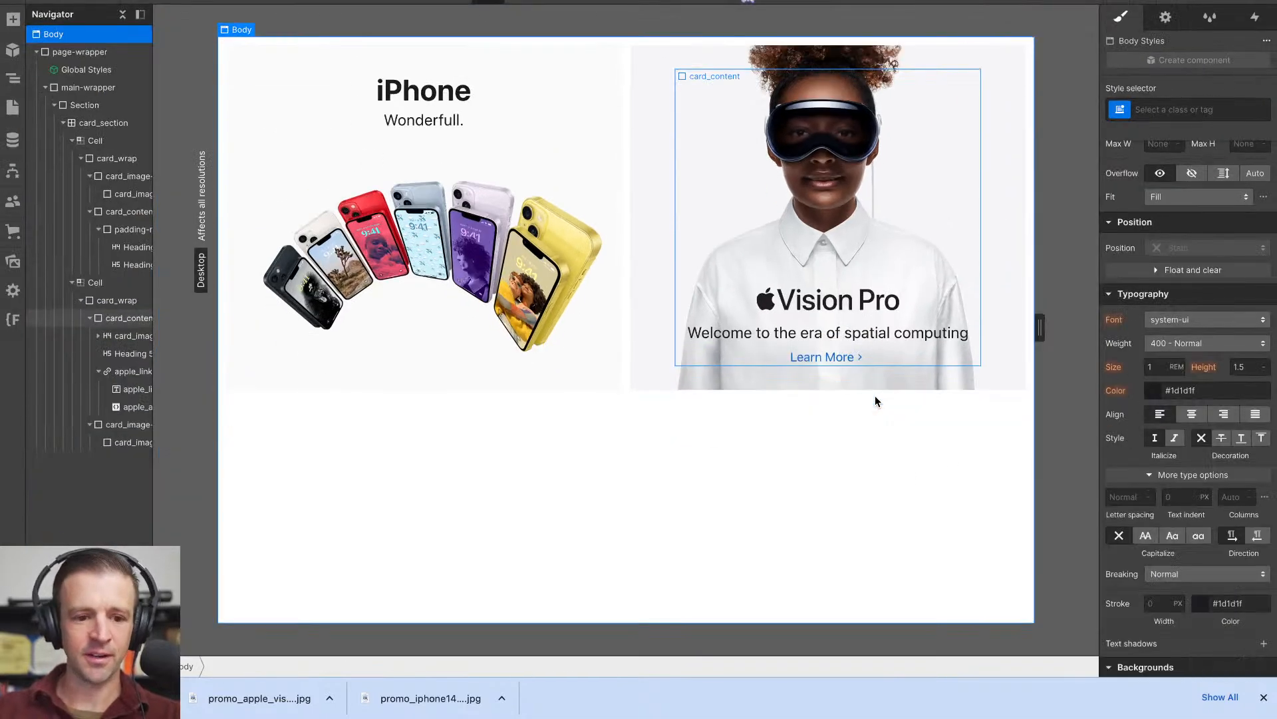
key("ctrl+plus")
key("ctrl+plus")
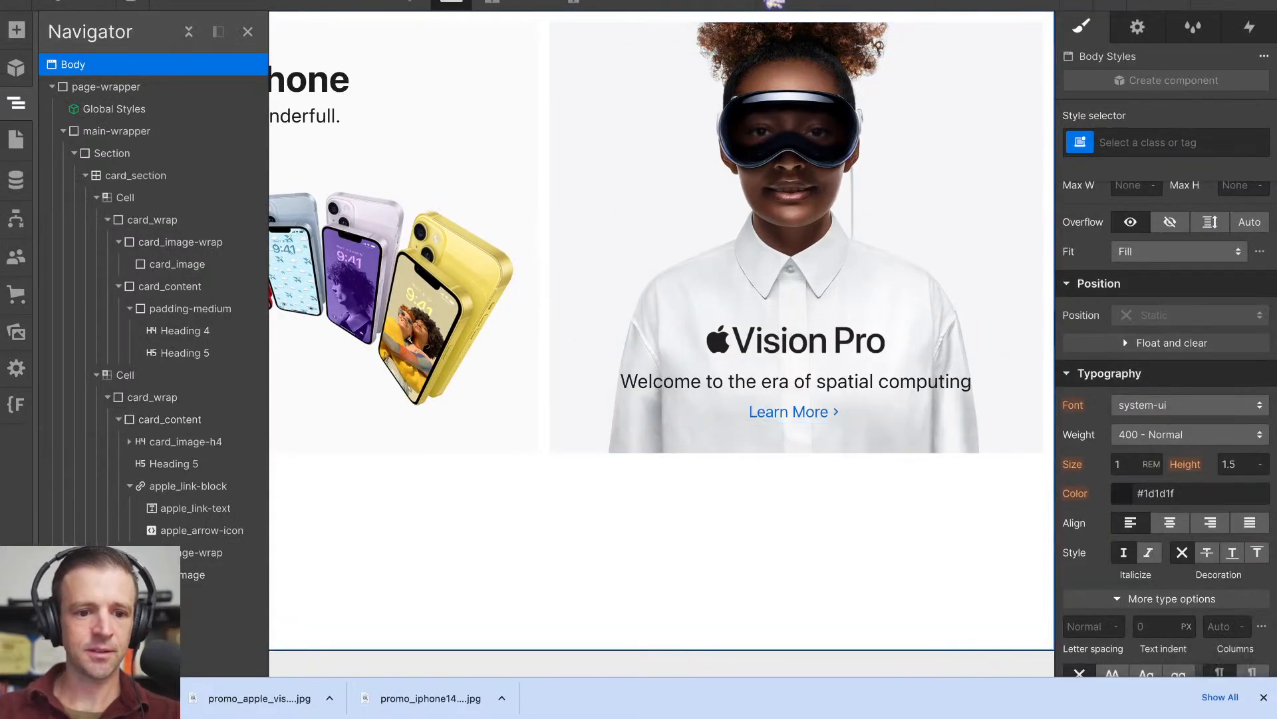
- Switch to the Apple homepage, inspect the Vision Pro tile's callout paragraph and copy its text "Available early next year in the U.S."
key("ctrl+Tab")
left_click(697, 531)
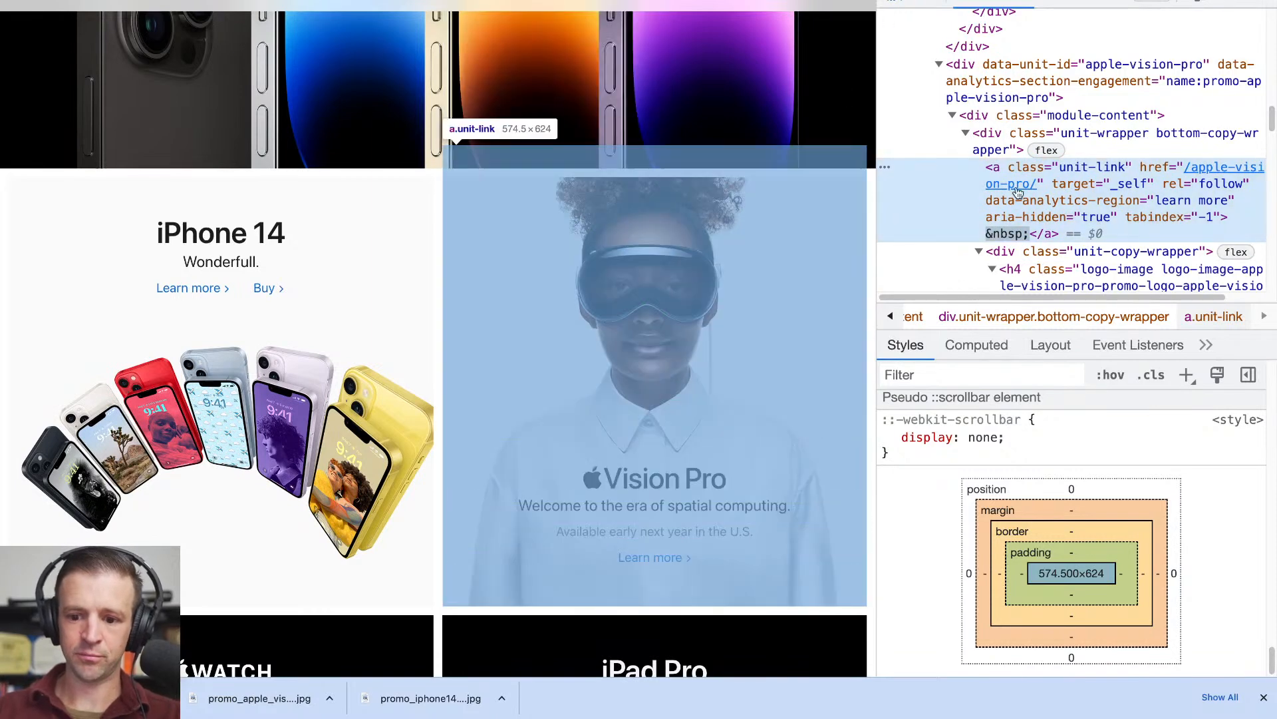
scroll(1028, 194, "down", 2)
scroll(1026, 194, "down", 3)
left_click(1047, 264)
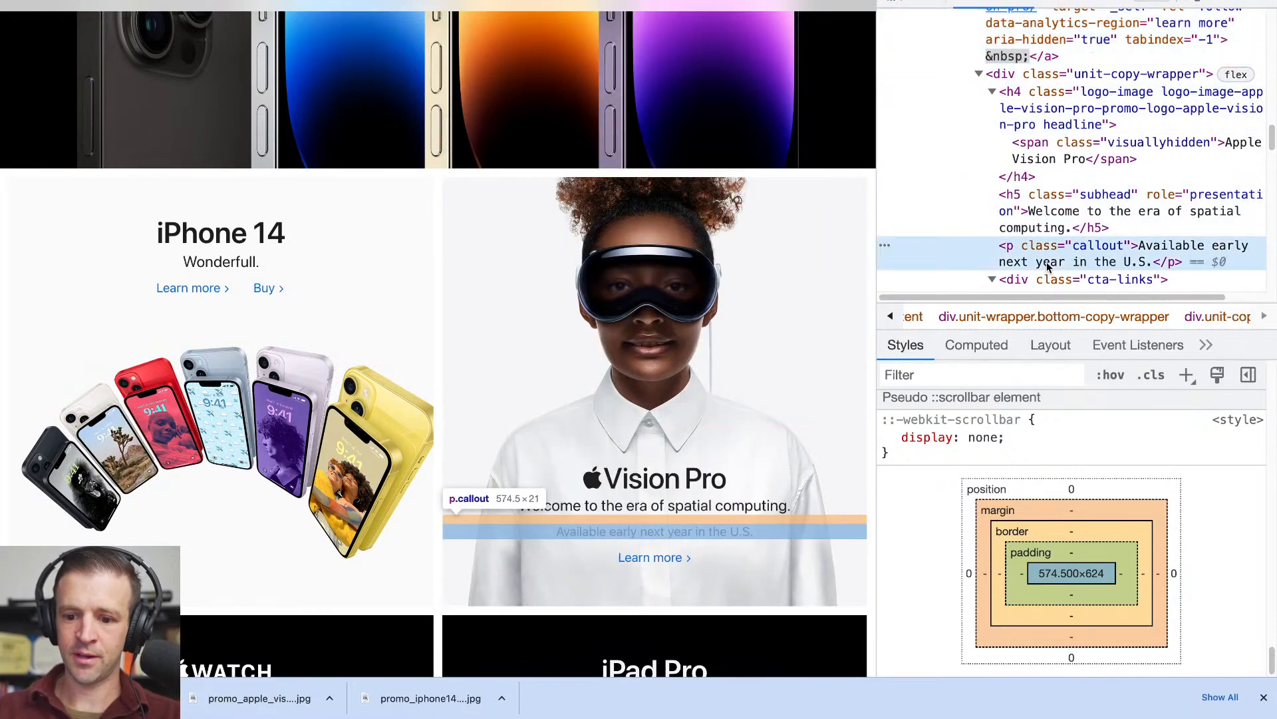
double_click(1156, 246)
key("ctrl+c")
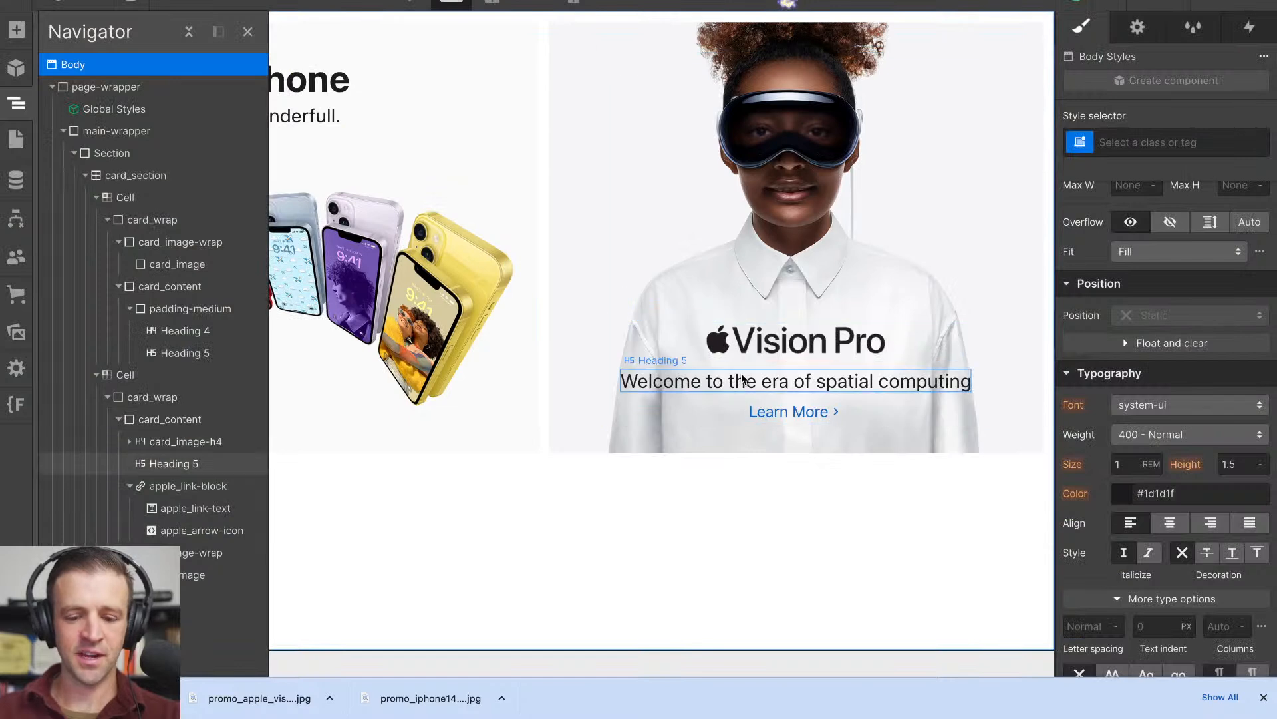
- Back in Webflow, add a paragraph above the Vision Pro card's Learn More link reading "Available early next year in the U.S."
left_click(99, 464)
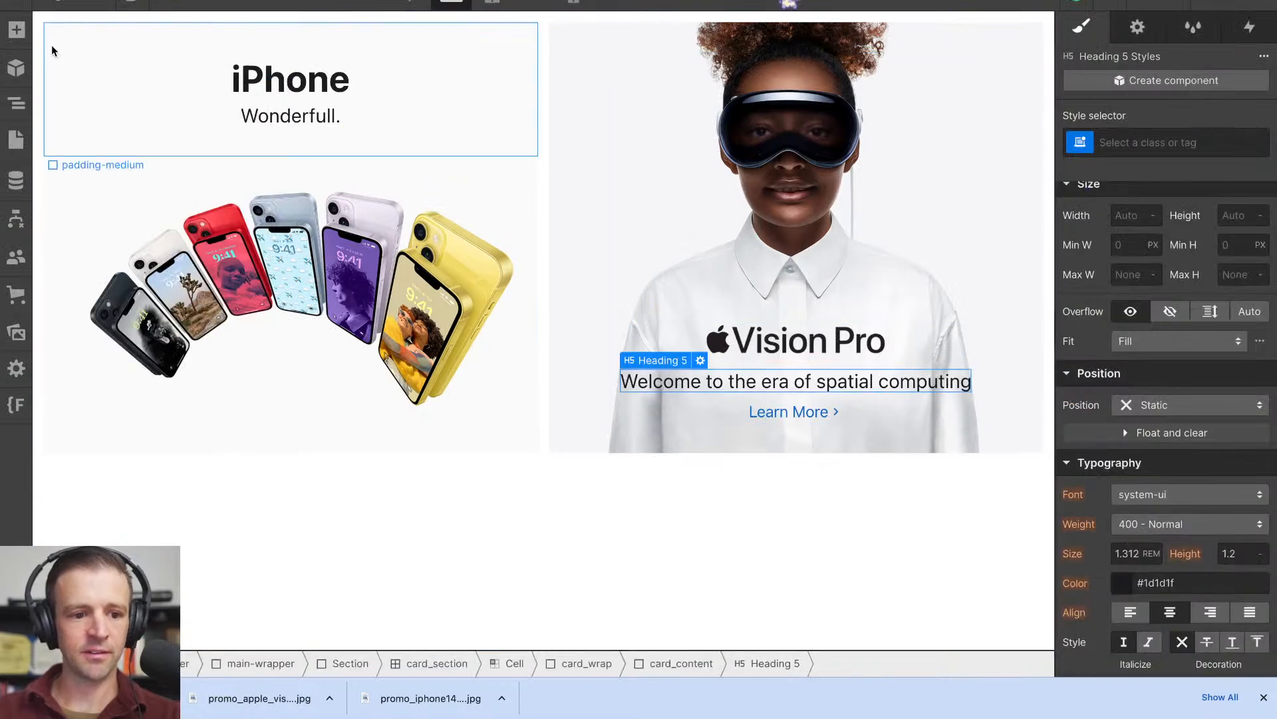
left_click(15, 30)
left_click_drag(153, 540, 765, 419)
double_click(832, 347)
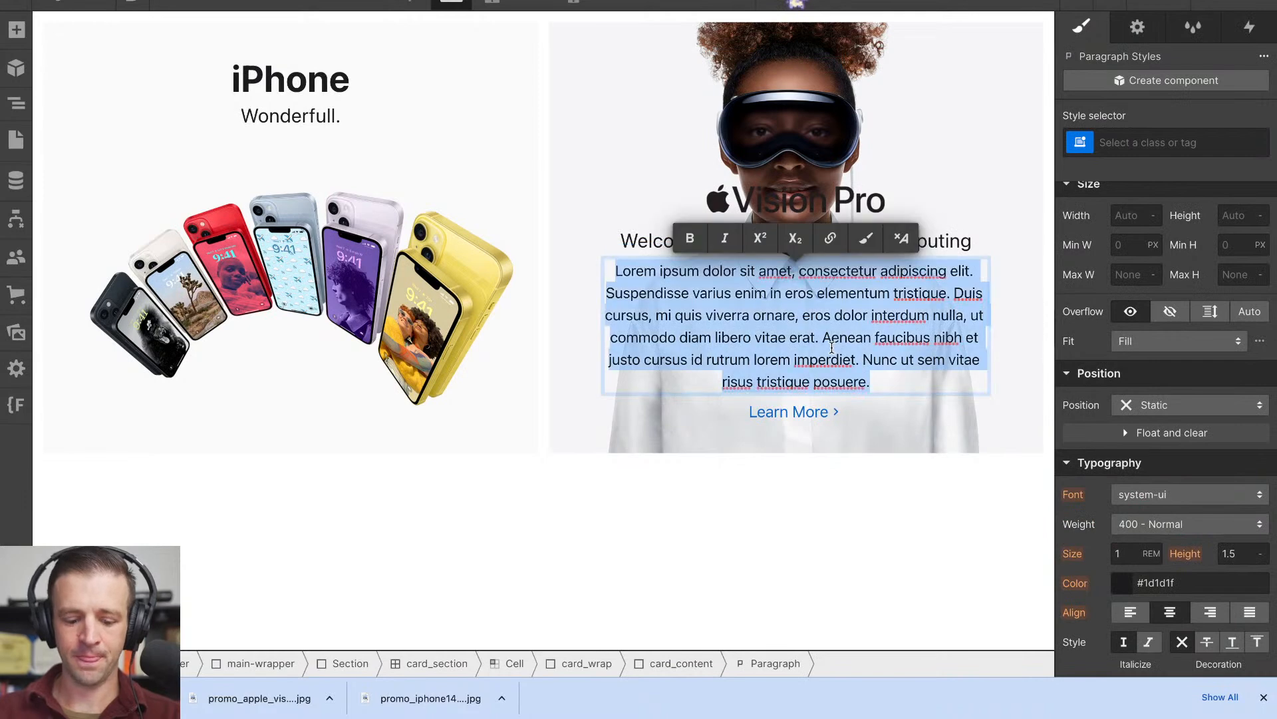
key("ctrl+v")
key("Escape")
- Apply the existing text-style-muted class to the new paragraph in the Vision Pro card
left_click(808, 382)
left_click(1164, 144)
type("textmute")
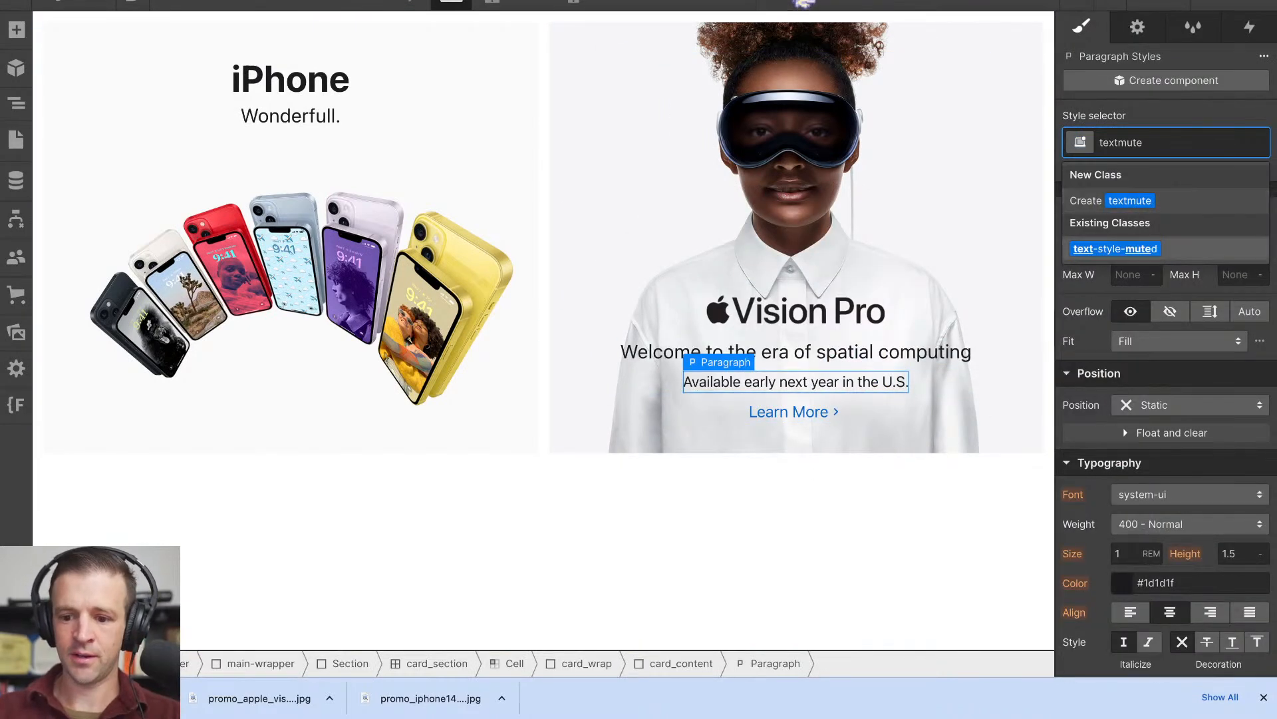
key("Return")
left_click(889, 445)
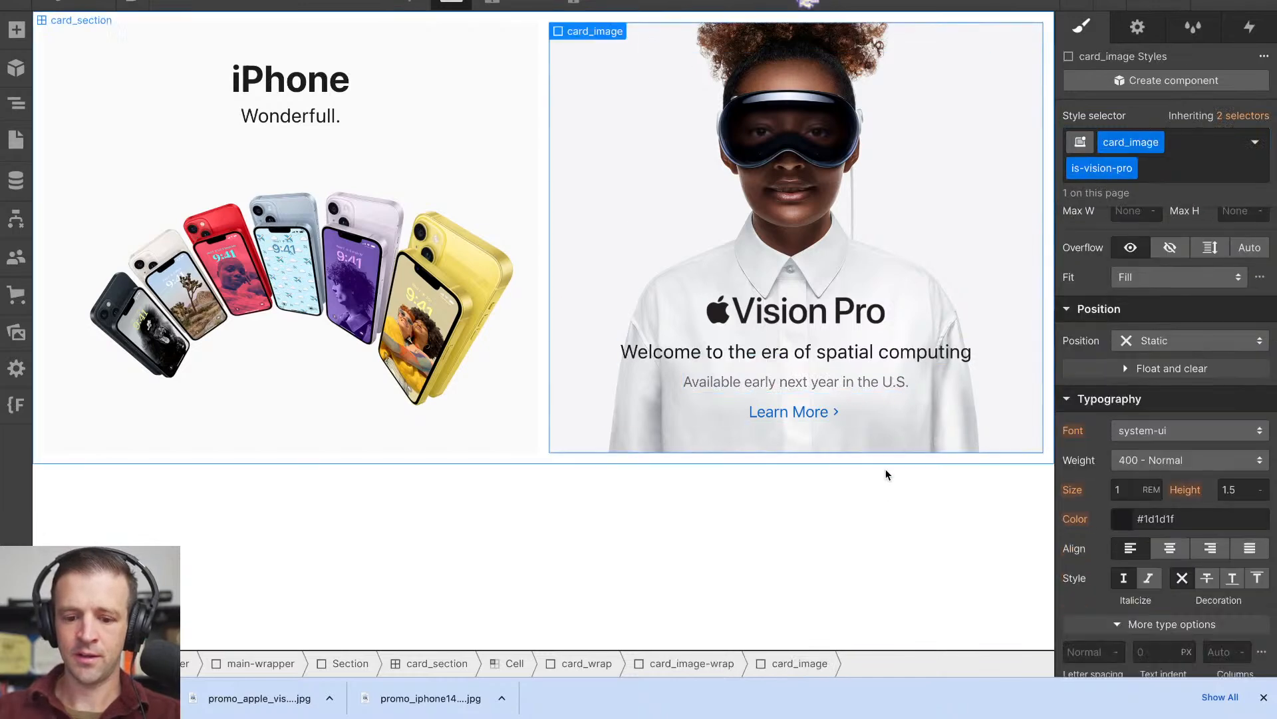
- Switch to the Apple homepage and inspect the callout paragraph under the Vision Pro tile's subhead
left_click(867, 382)
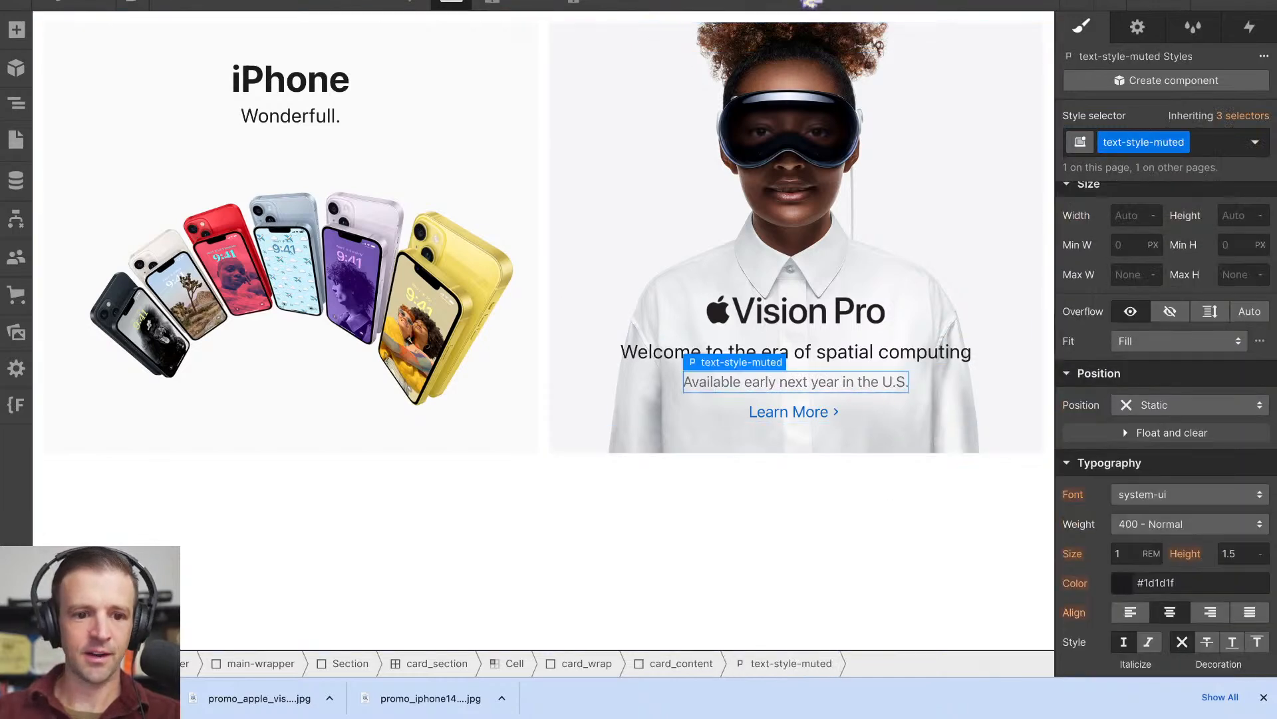
left_click(811, 1)
left_click(893, 2)
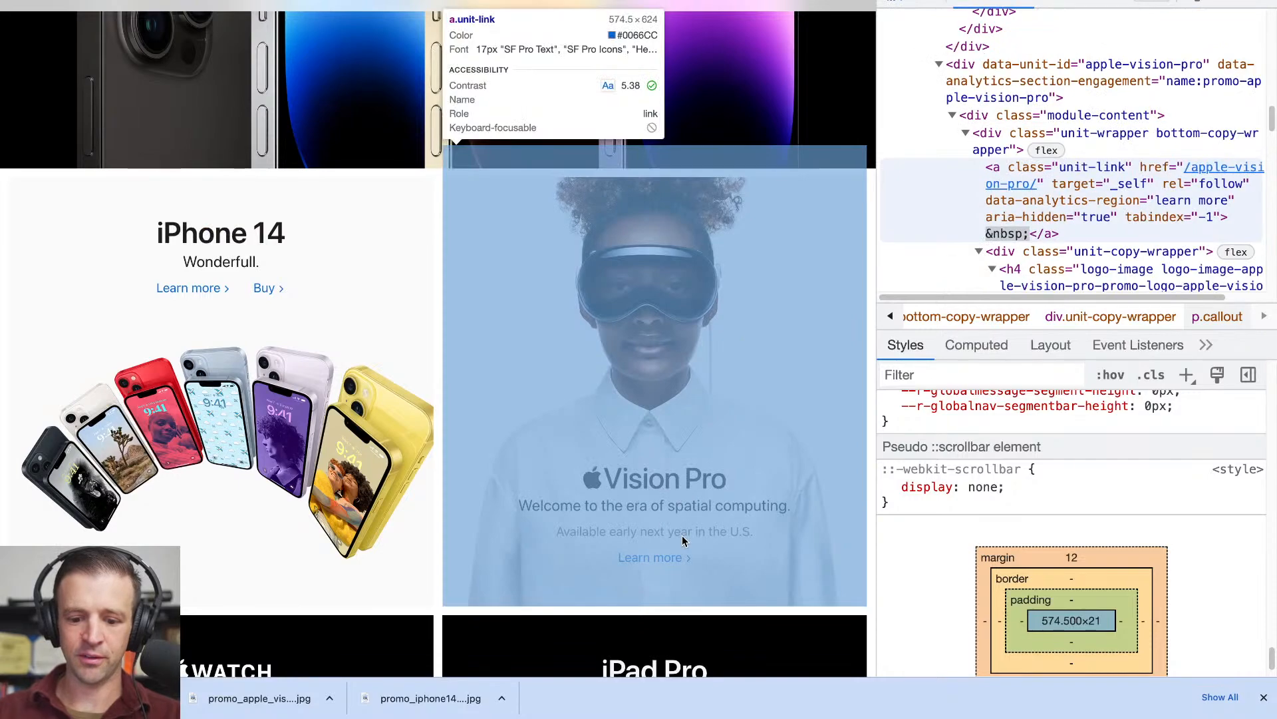
left_click(683, 541)
scroll(1049, 246, "down", 4)
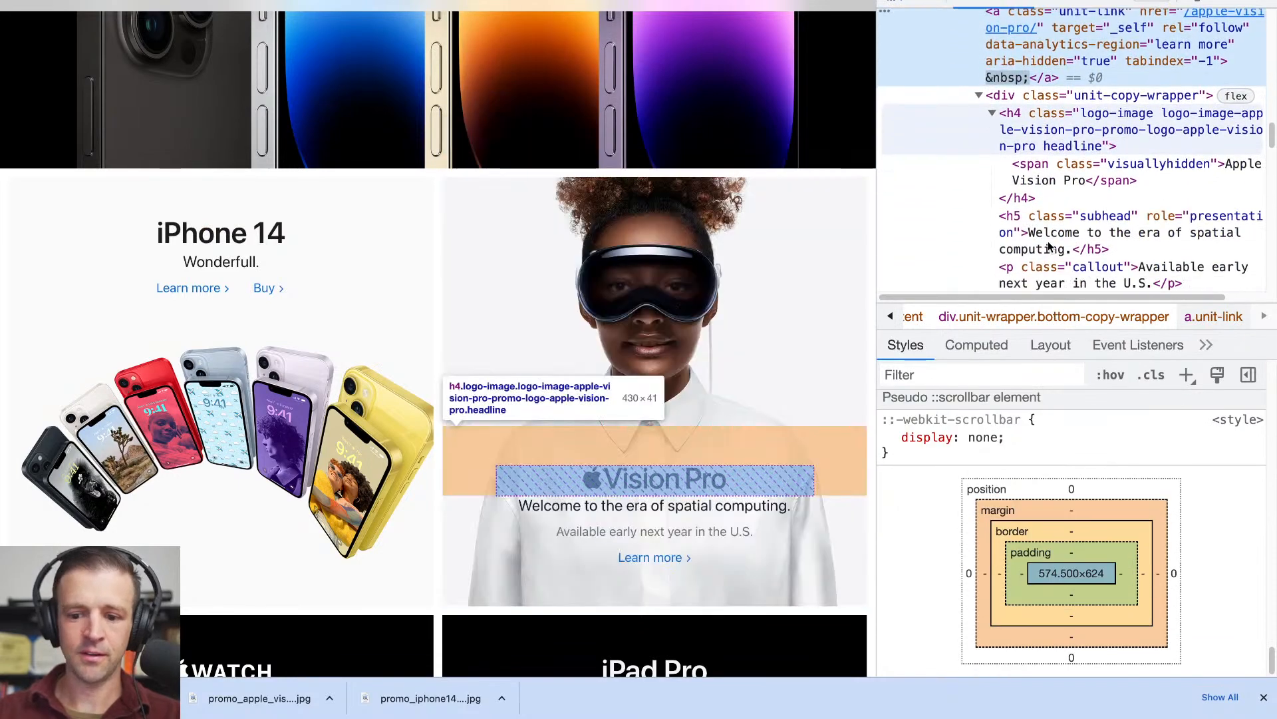
left_click(1064, 241)
scroll(1118, 233, "down", 2)
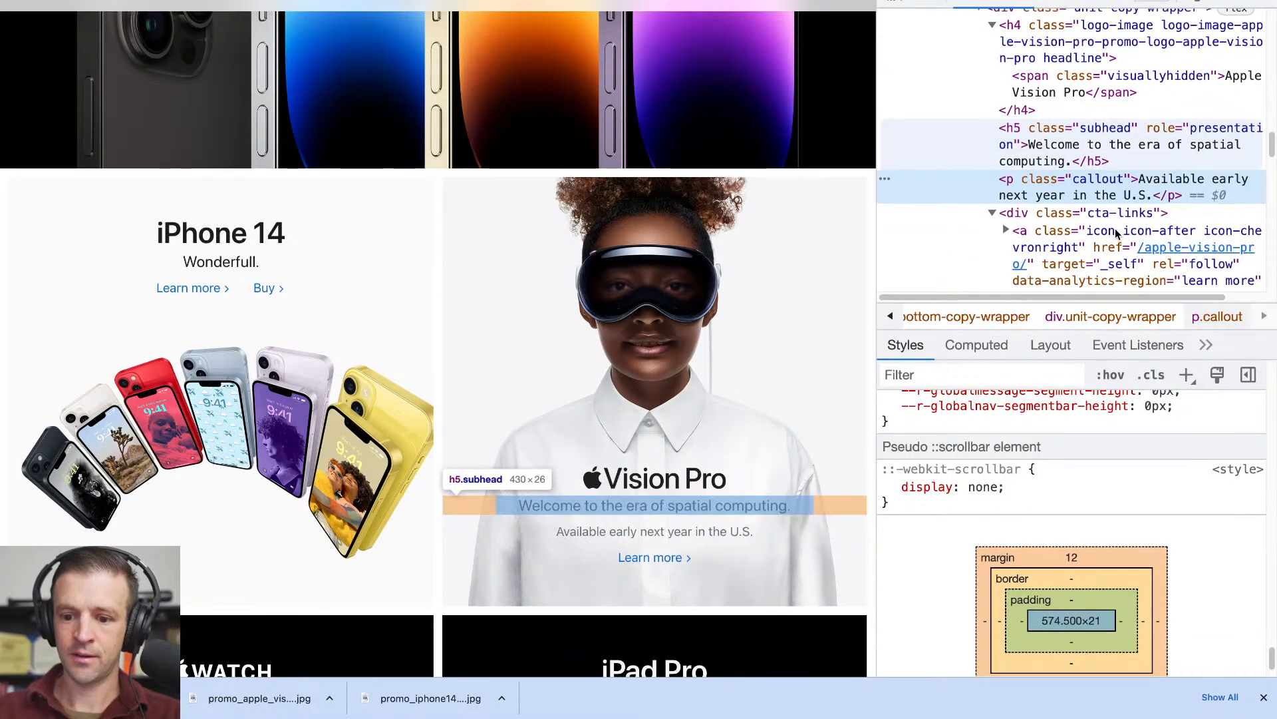
- Find the CSS rule for the Vision Pro callout paragraph and copy its text color #6e6e73
scroll(1096, 522, "up", 1)
scroll(1096, 522, "up", 10)
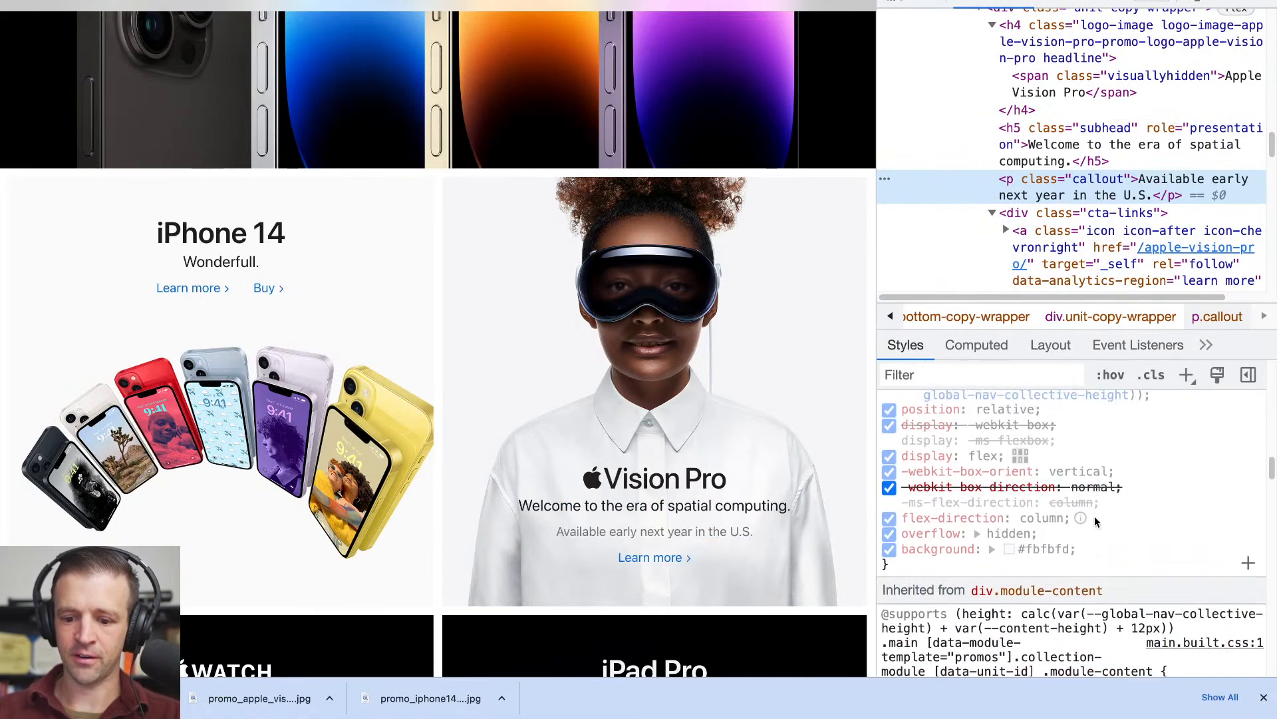
scroll(1096, 522, "up", 5)
left_click(1008, 590)
key("ctrl+c")
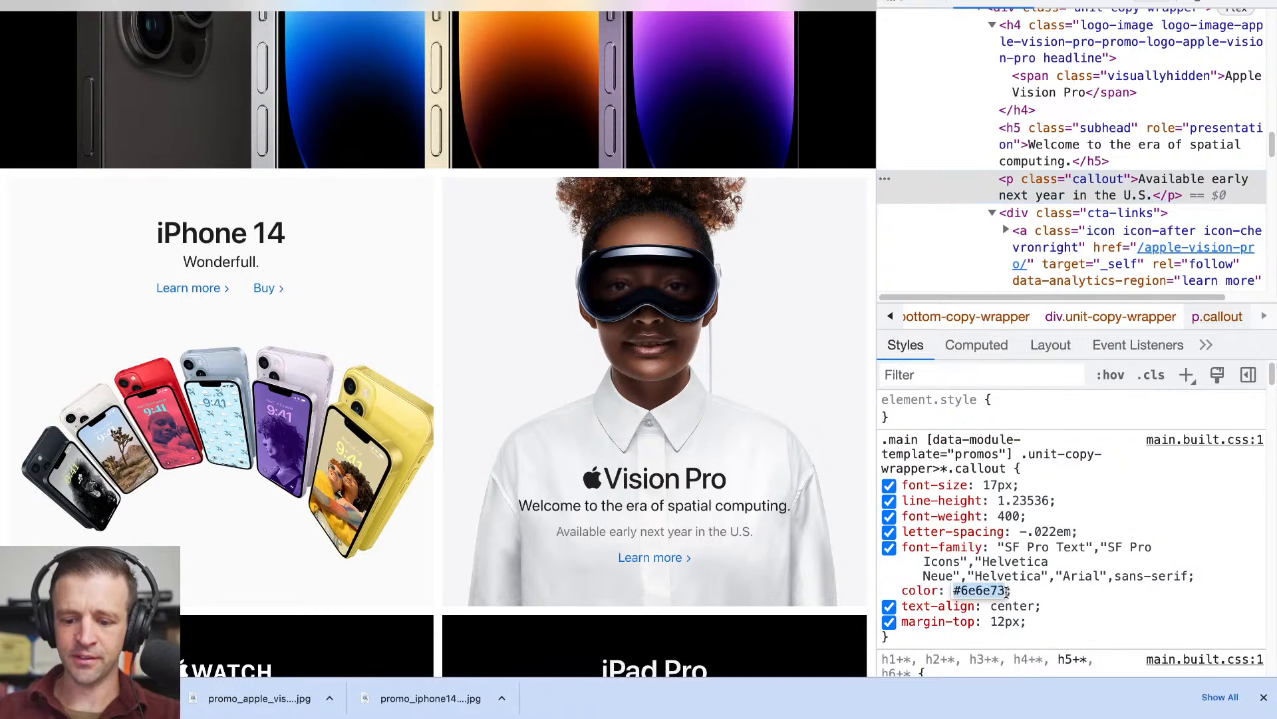
left_click(1034, 571)
left_click(1034, 571)
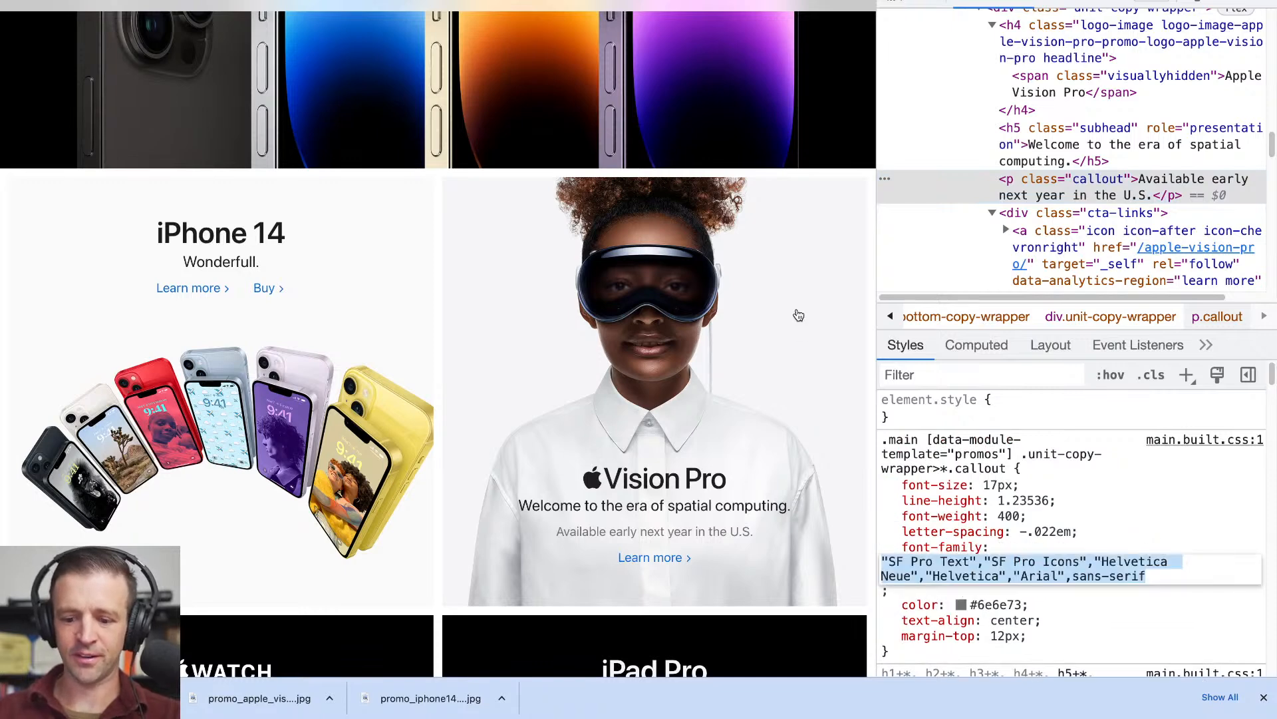
- Return to Webflow and set the text color of the text-style-muted class to the copied #6e6e73
key("ctrl+Tab")
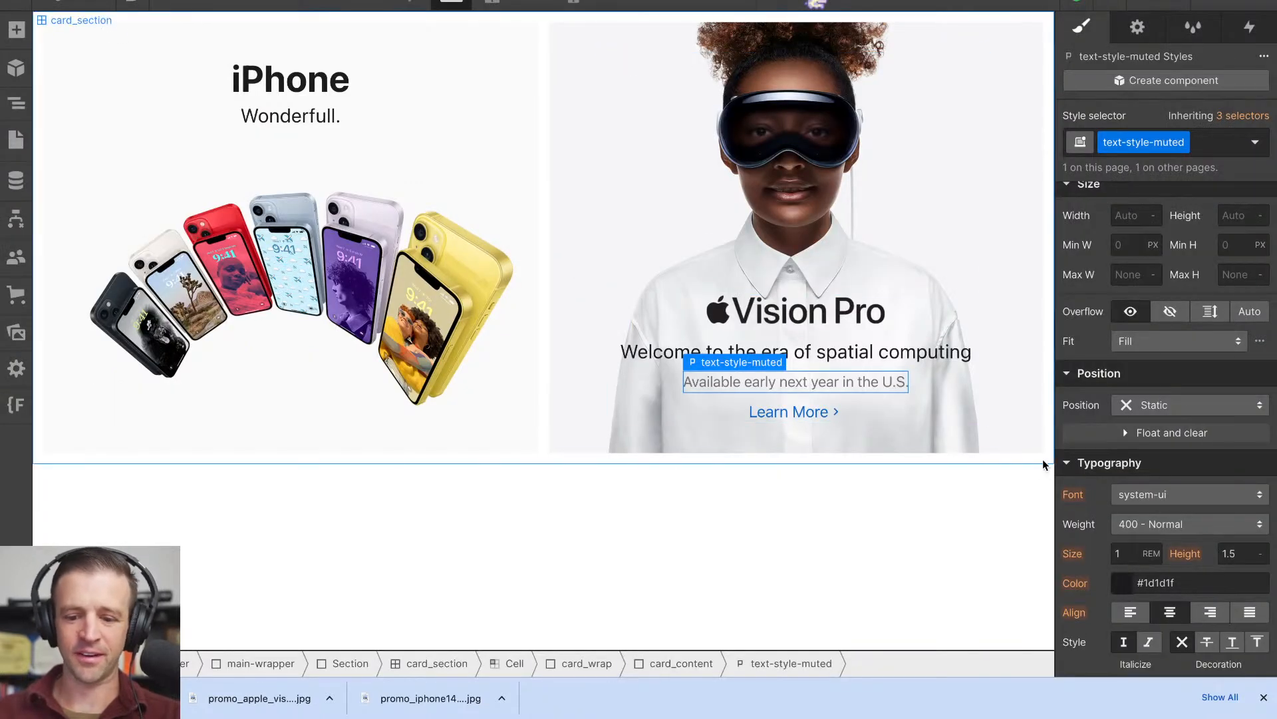
scroll(1153, 459, "down", 4)
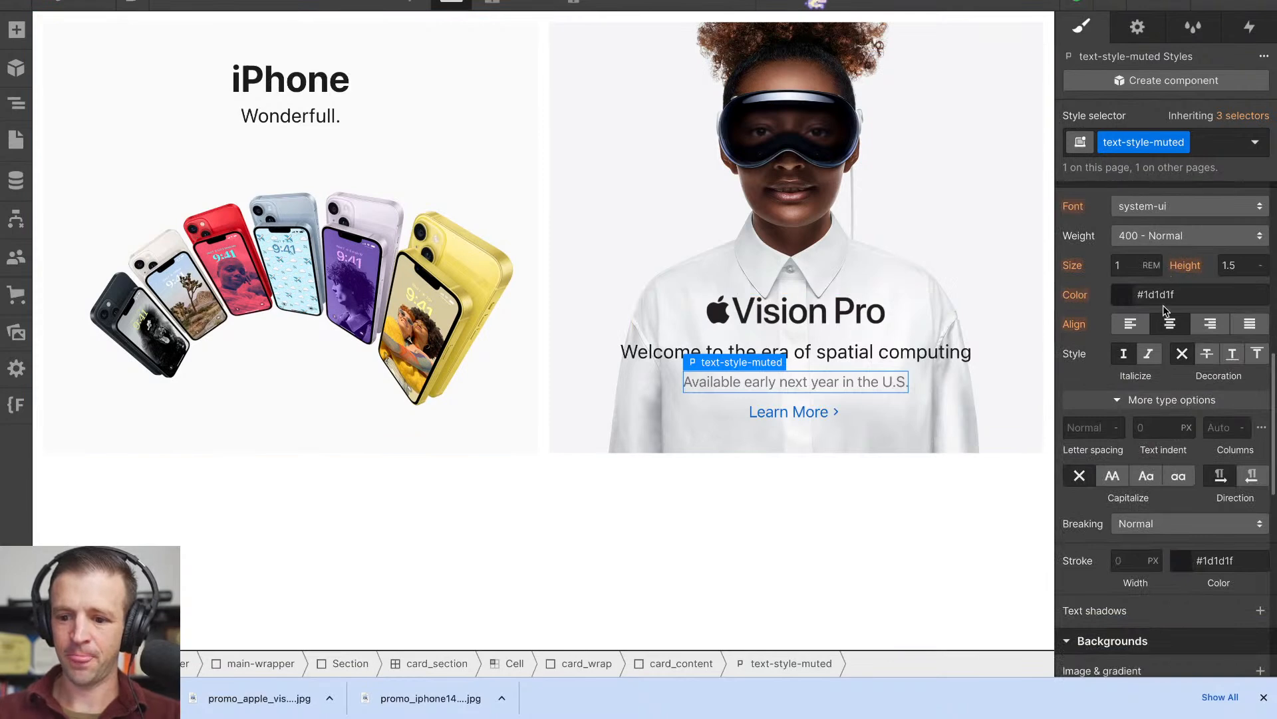
left_click(1166, 297)
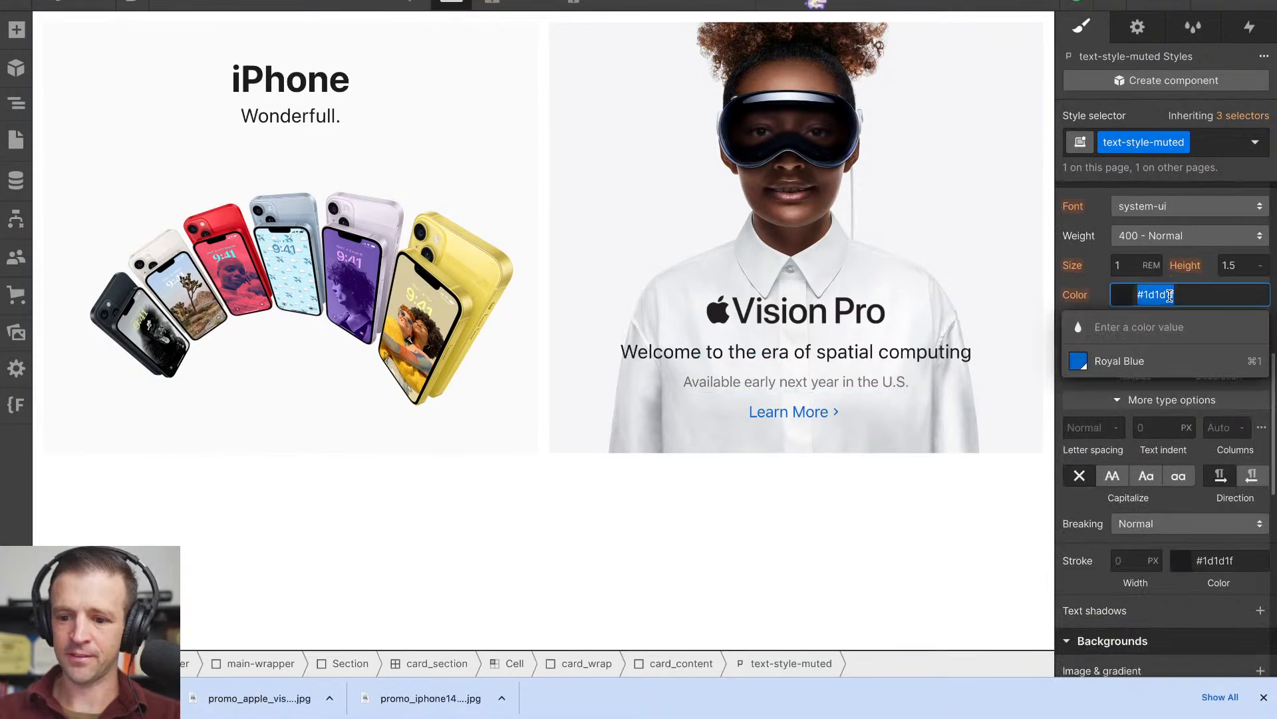
left_click(1183, 170)
scroll(1182, 342, "up", 2)
left_click(878, 351)
left_click(877, 384)
left_click(1145, 387)
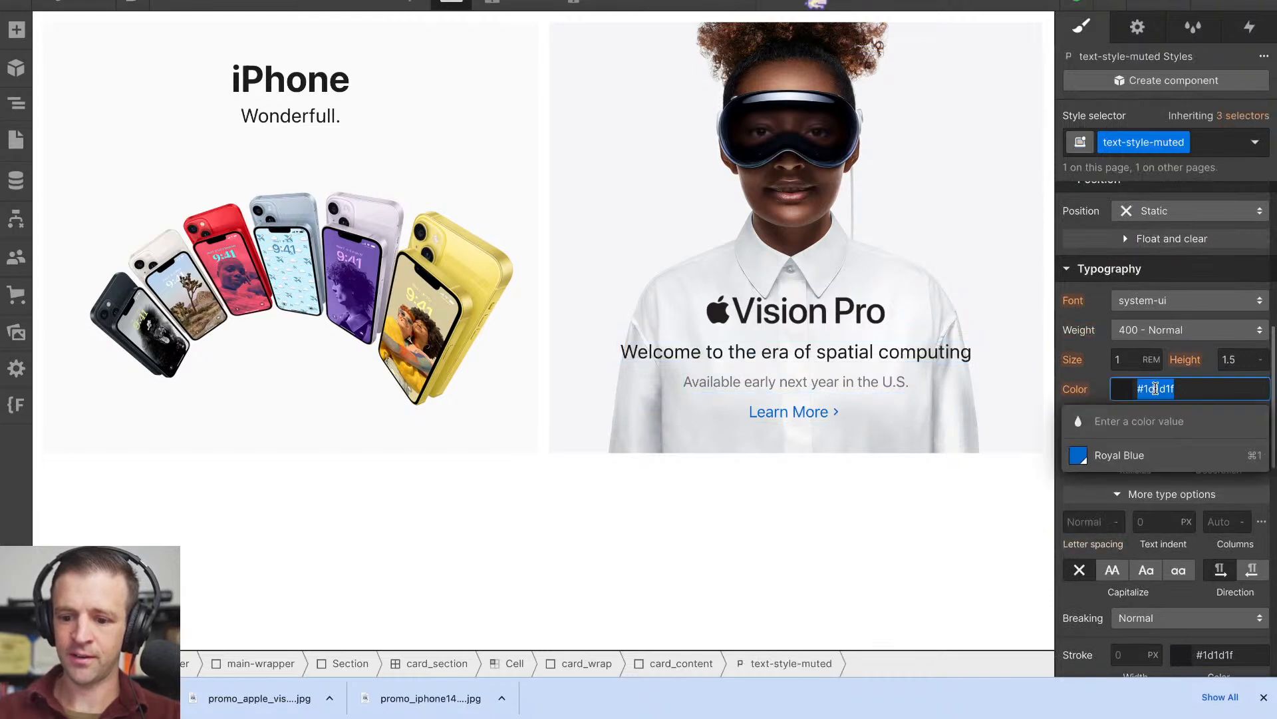
key("ctrl+v")
key("Return")
left_click(883, 473)
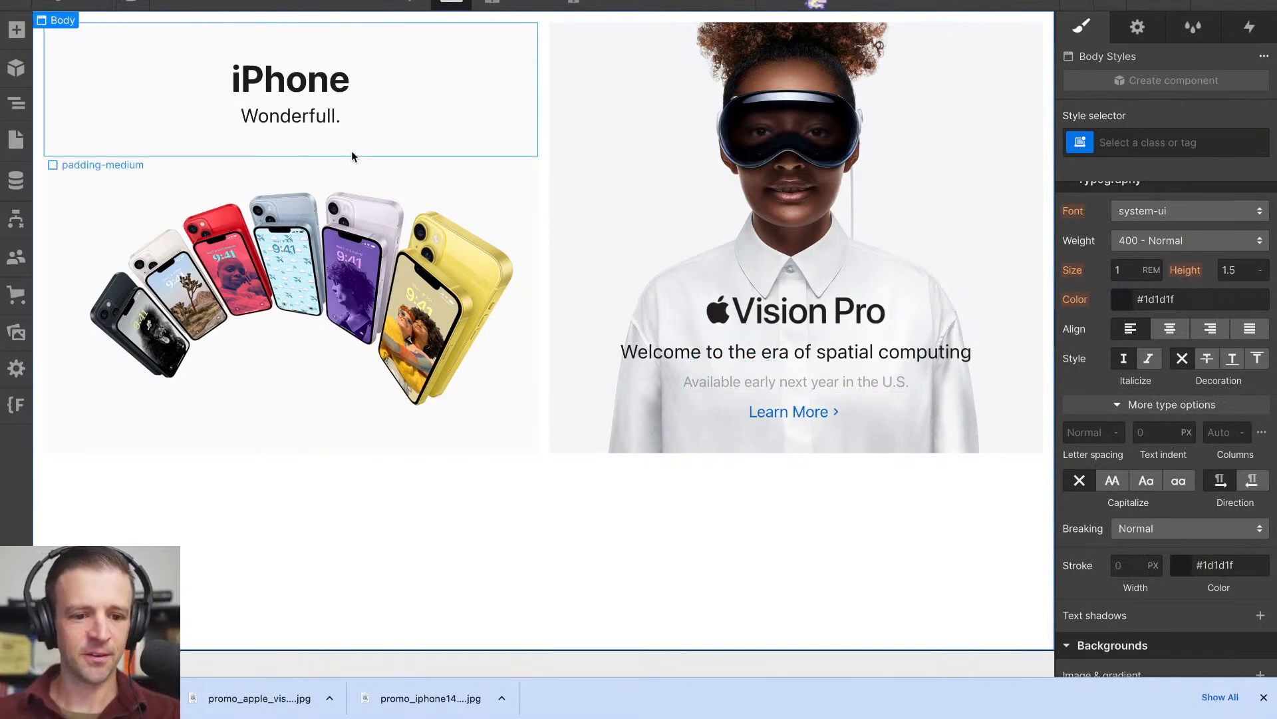
- Duplicate the Vision Pro card's apple_link-block into the iPhone card's card_content, directly below padding-medium
left_click(790, 411)
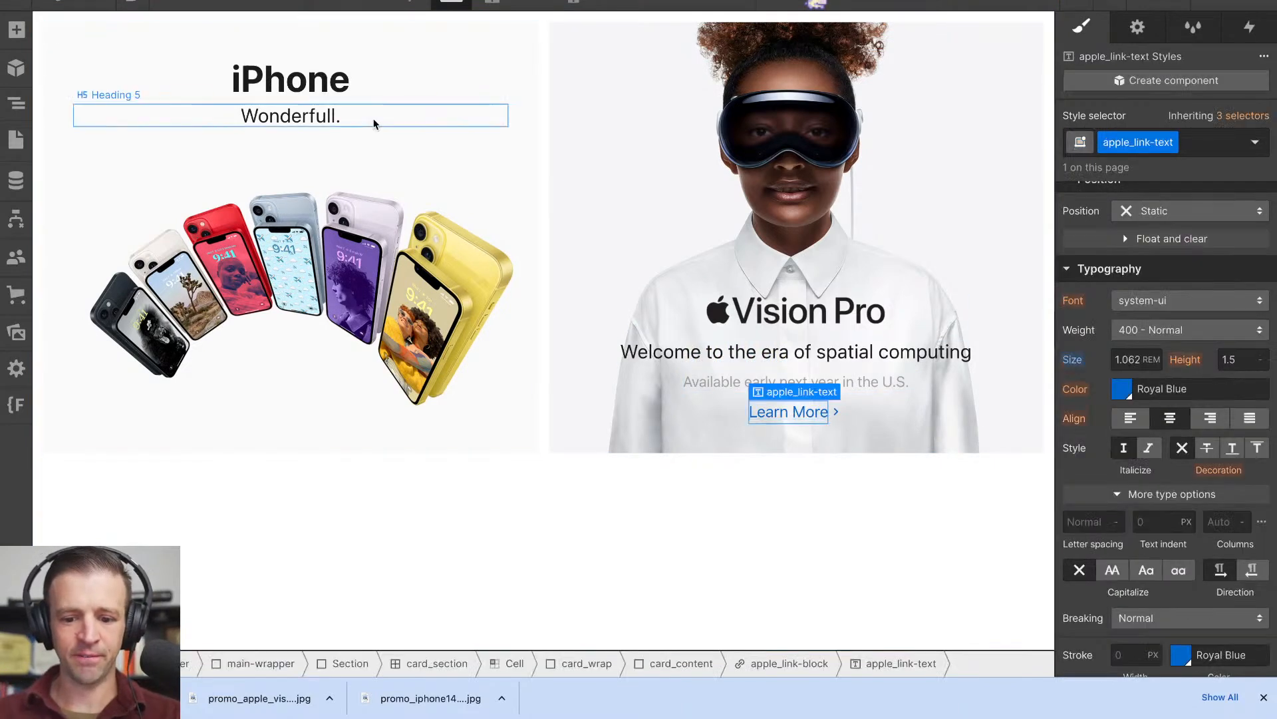
left_click(12, 133)
left_click(10, 107)
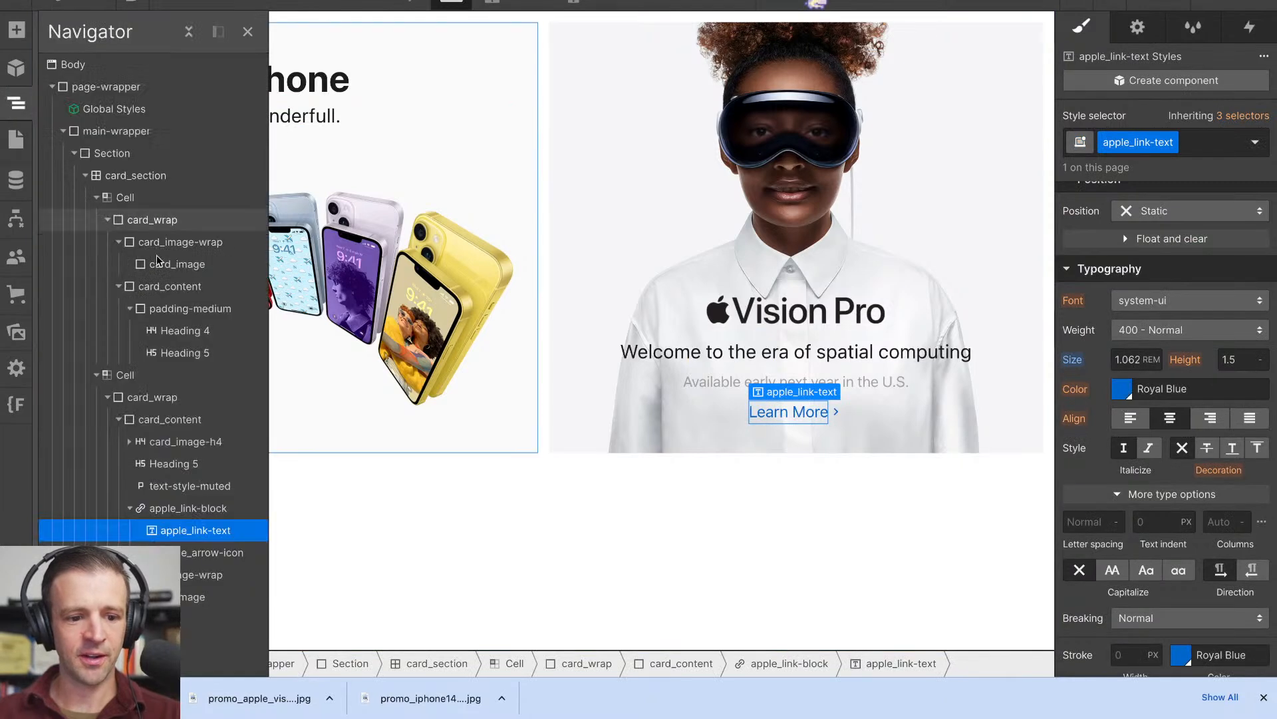
left_click(133, 509)
left_click_drag(143, 514, 142, 303)
left_click(130, 330)
left_click(386, 235)
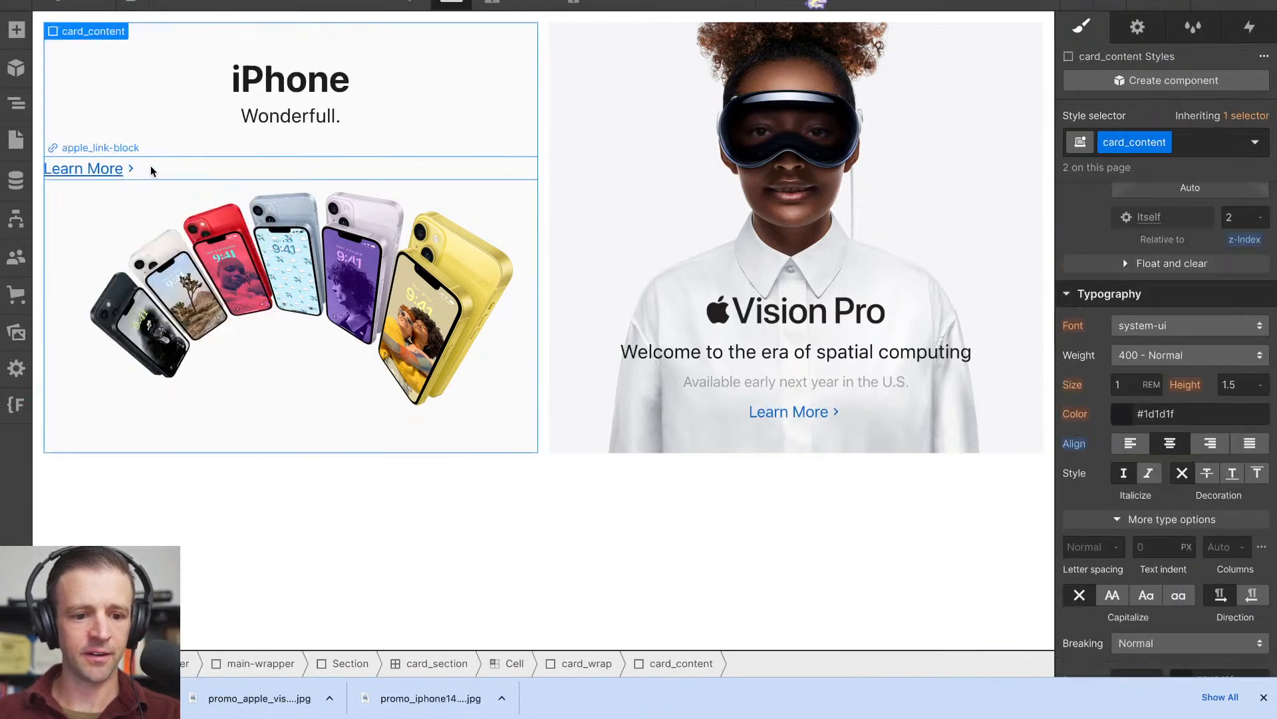
- Move Heading 4 and Heading 5 out of padding-medium into the iPhone card's card_content, and delete the emptied padding-medium block
left_click(16, 103)
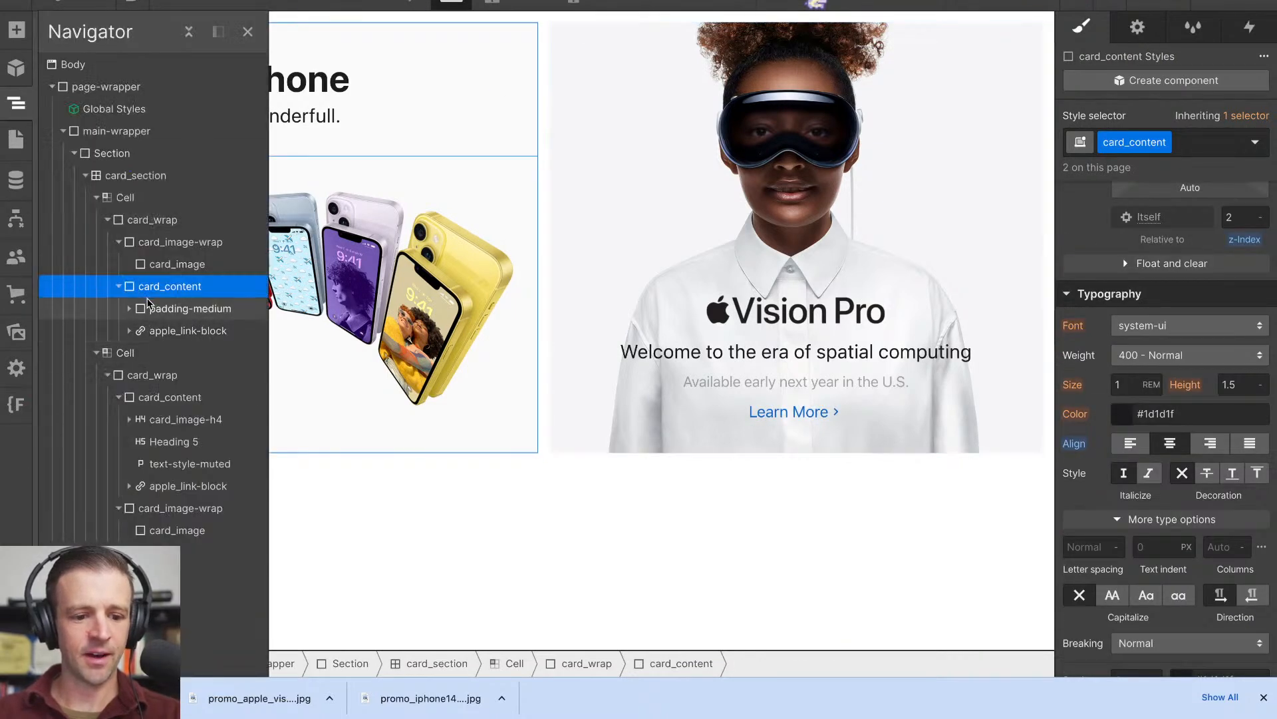
left_click(147, 309)
left_click(129, 308)
left_click_drag(154, 331, 155, 305)
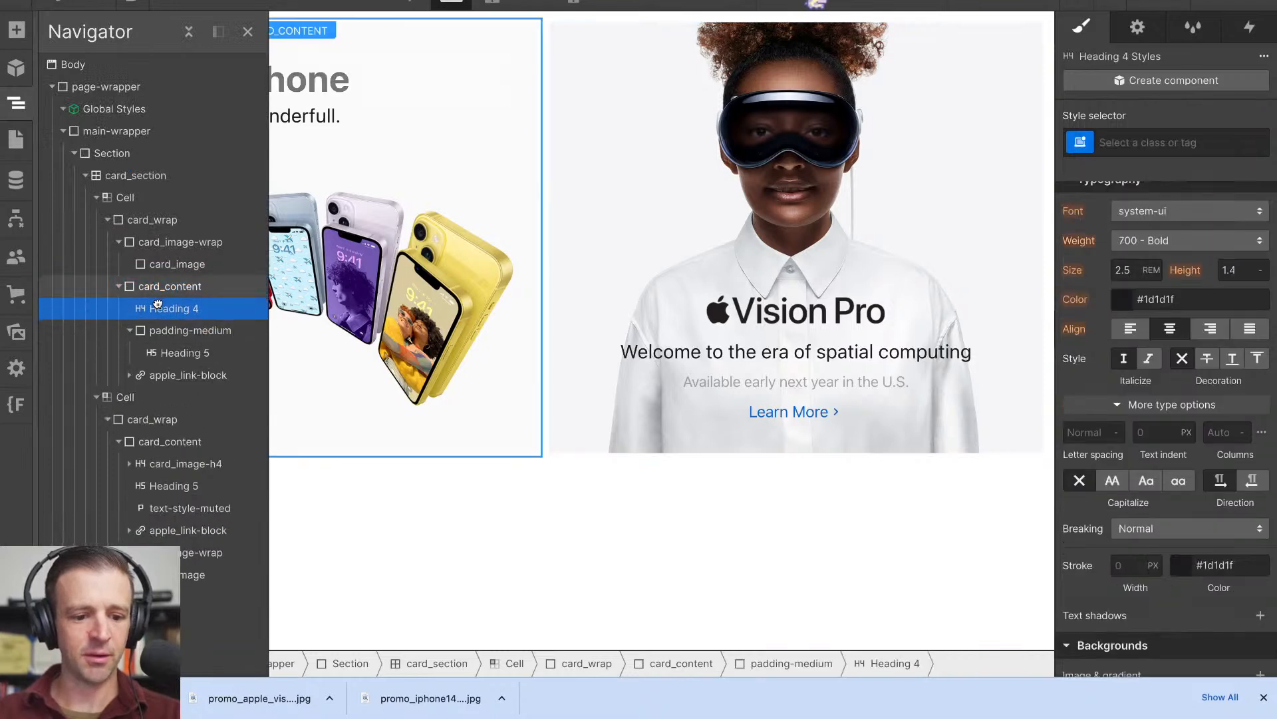
left_click_drag(157, 352, 157, 347)
left_click(157, 352)
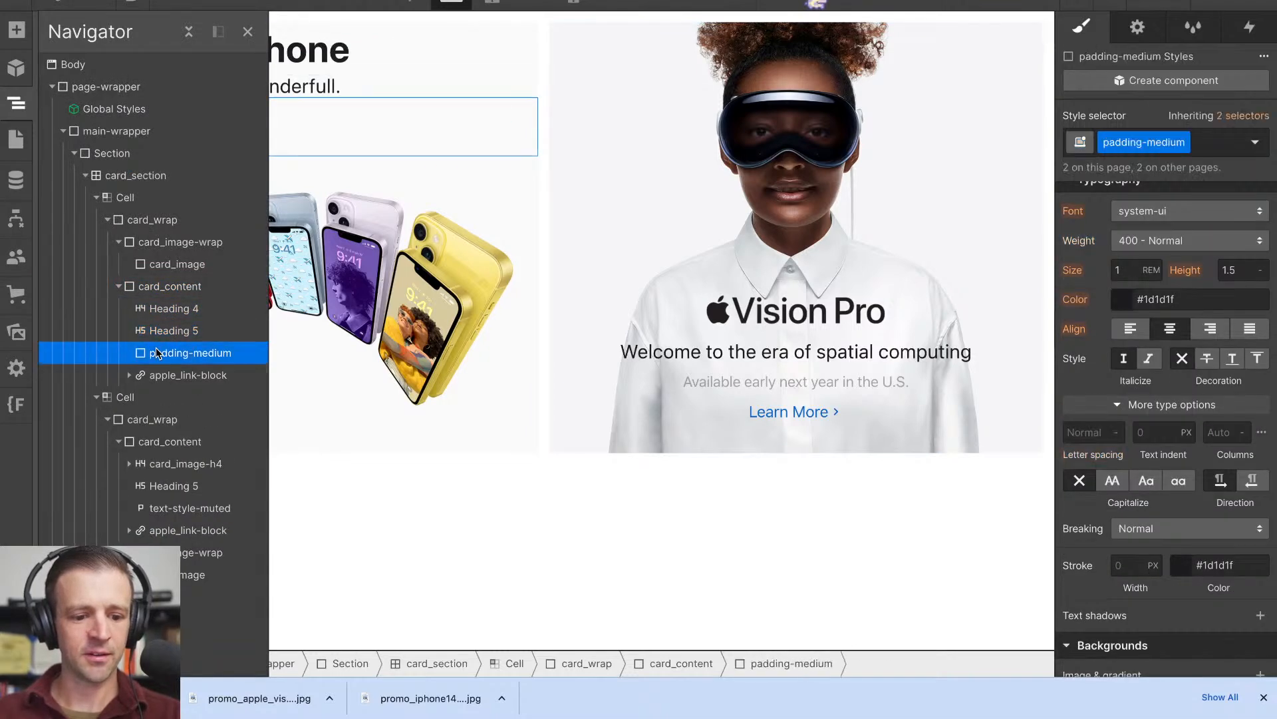
key("Delete")
left_click(290, 266)
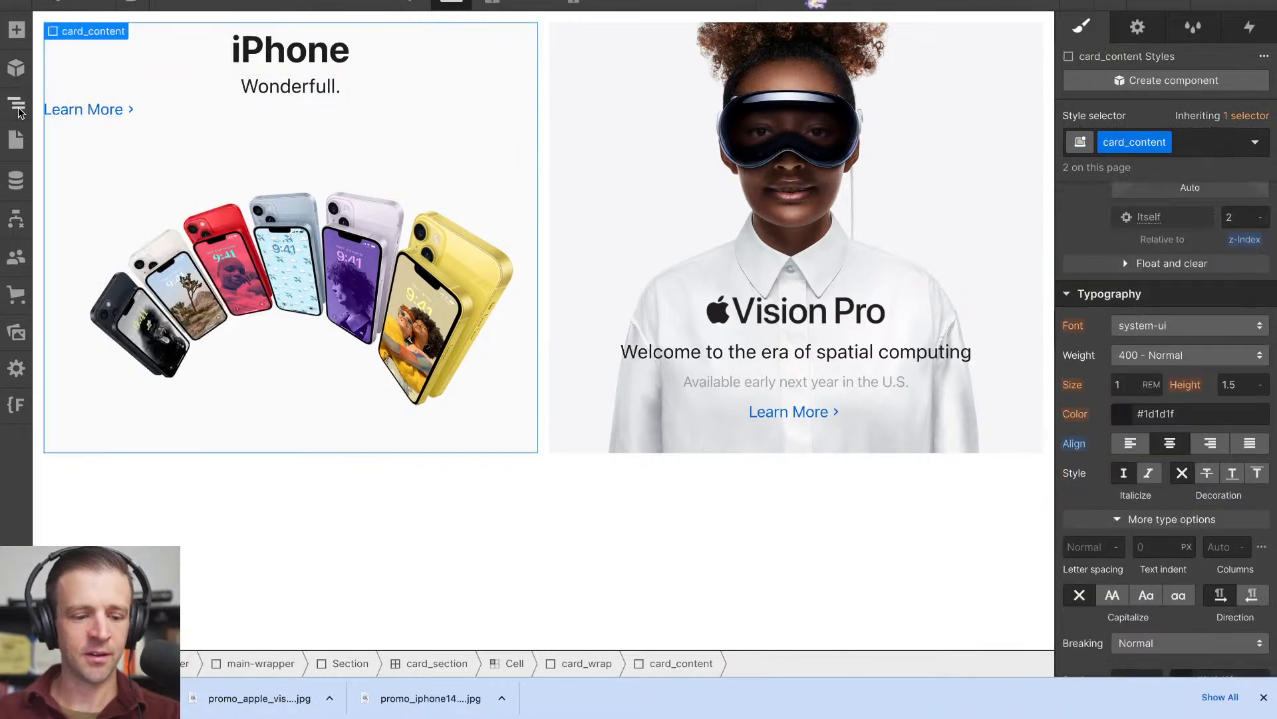
- Try removing the is-vision-pro combo class from the Vision Pro card_content, and undo the removal
left_click(898, 371)
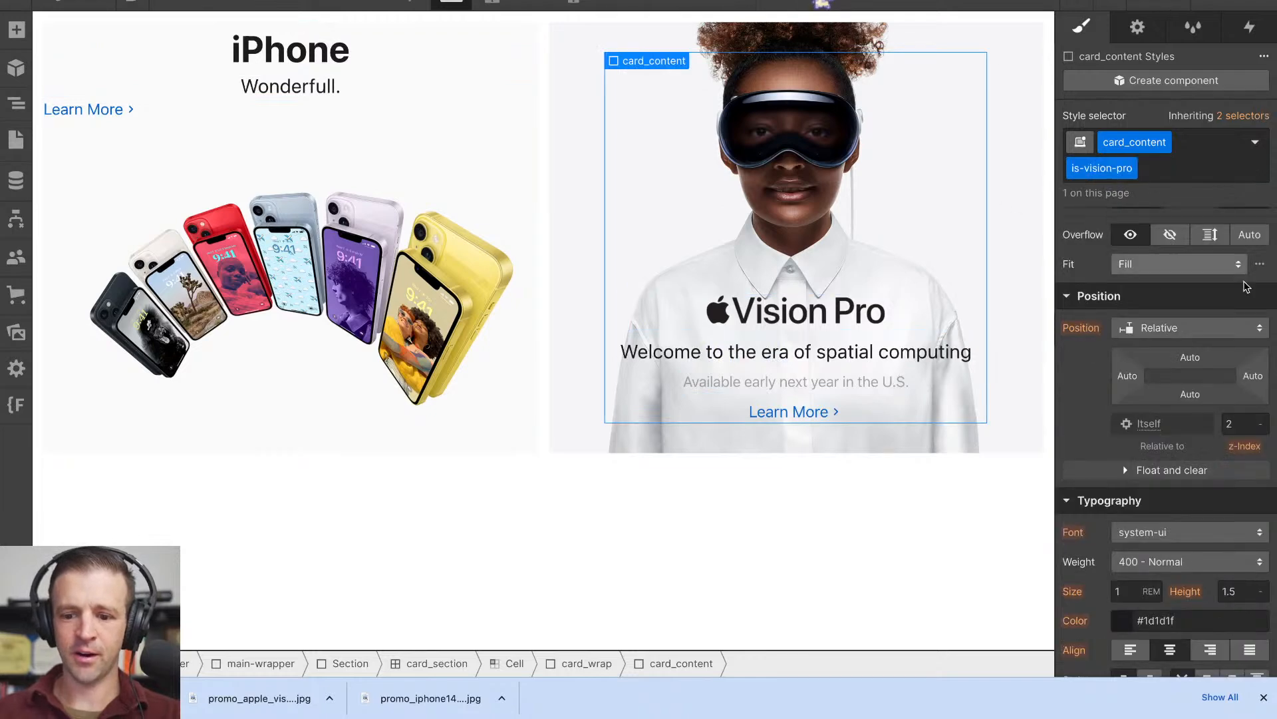
scroll(1209, 379, "up", 5)
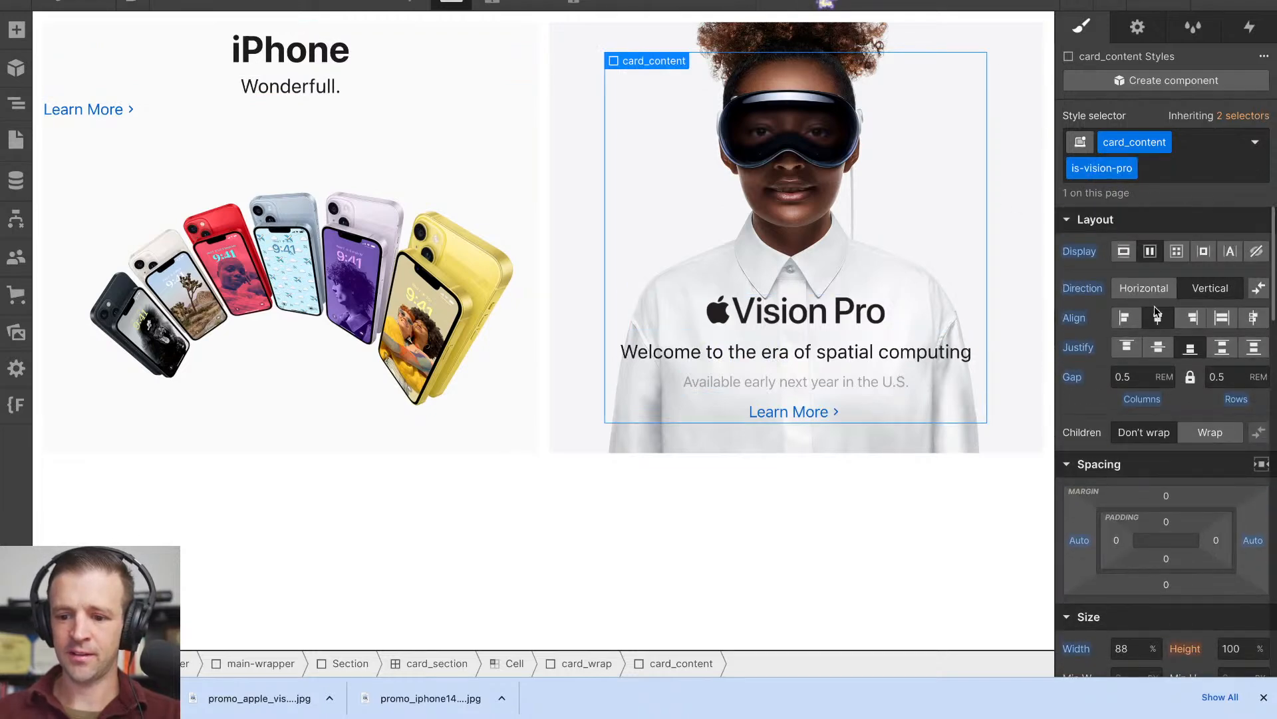
left_click(1148, 174)
key("BackSpace")
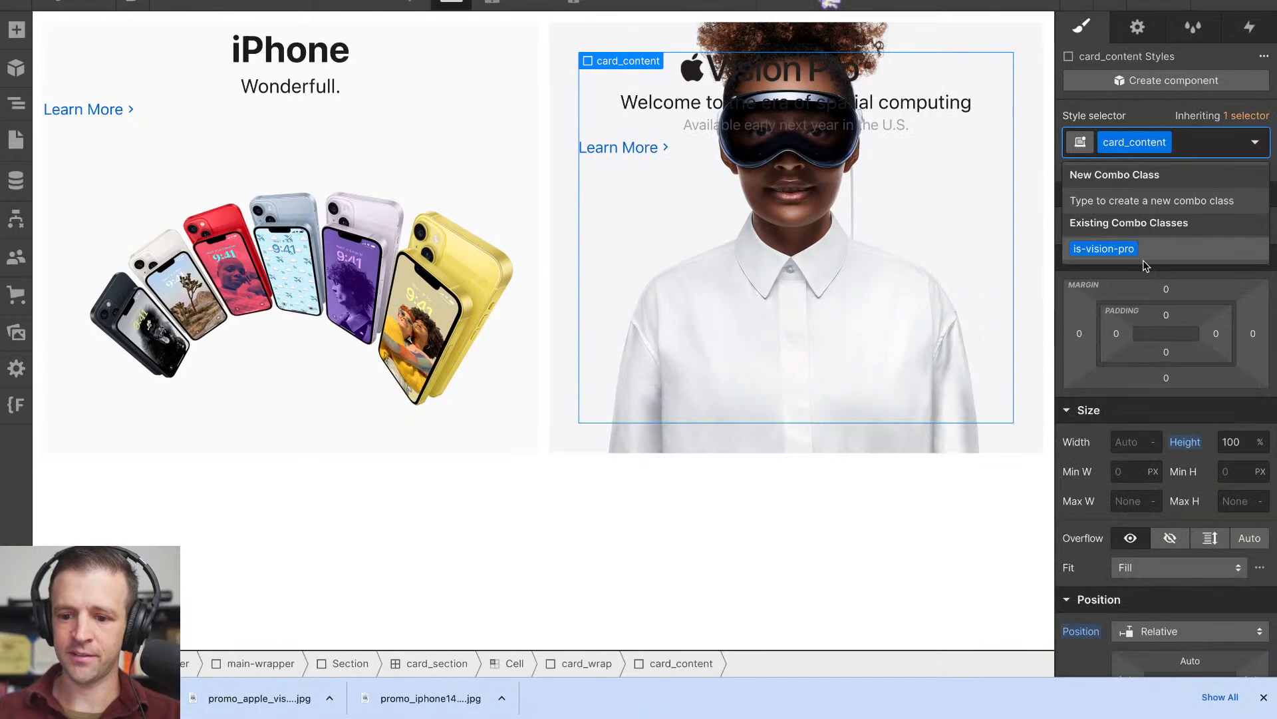
left_click(1158, 118)
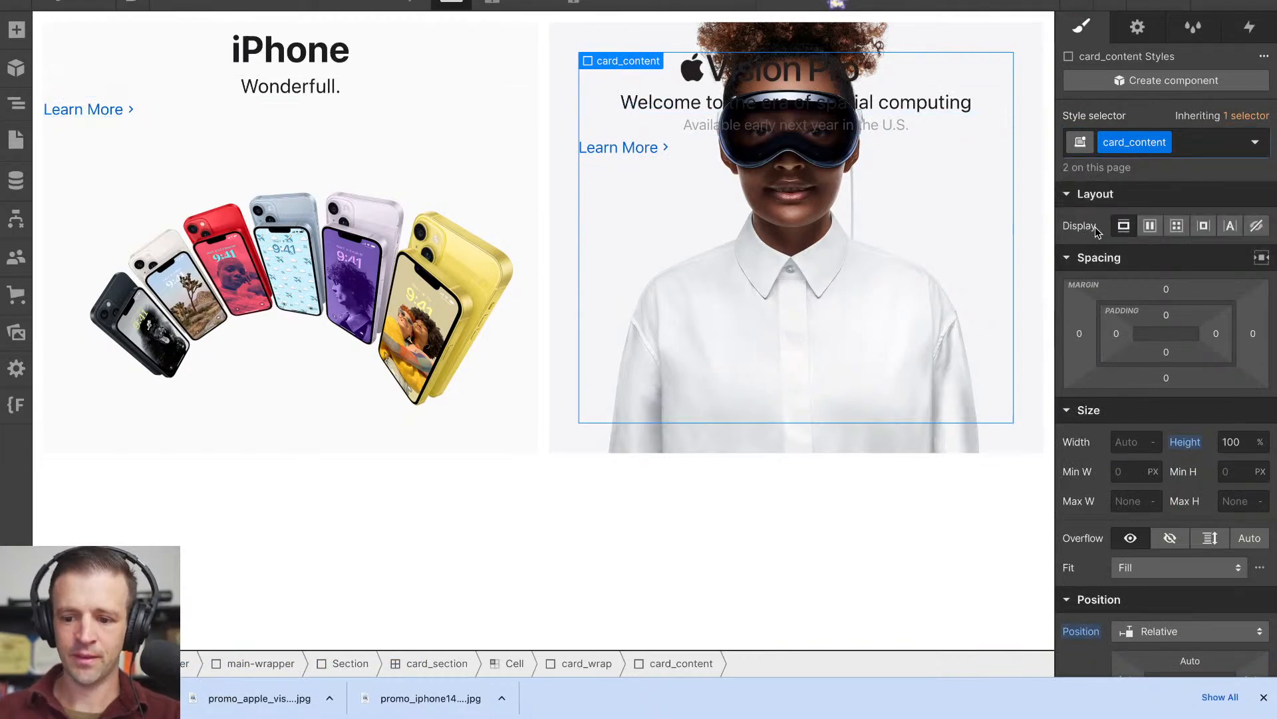
key("ctrl+z")
- Make the iPhone card's card_content a vertical flex layout with children aligned to center and the justify setting reset
left_click(360, 88)
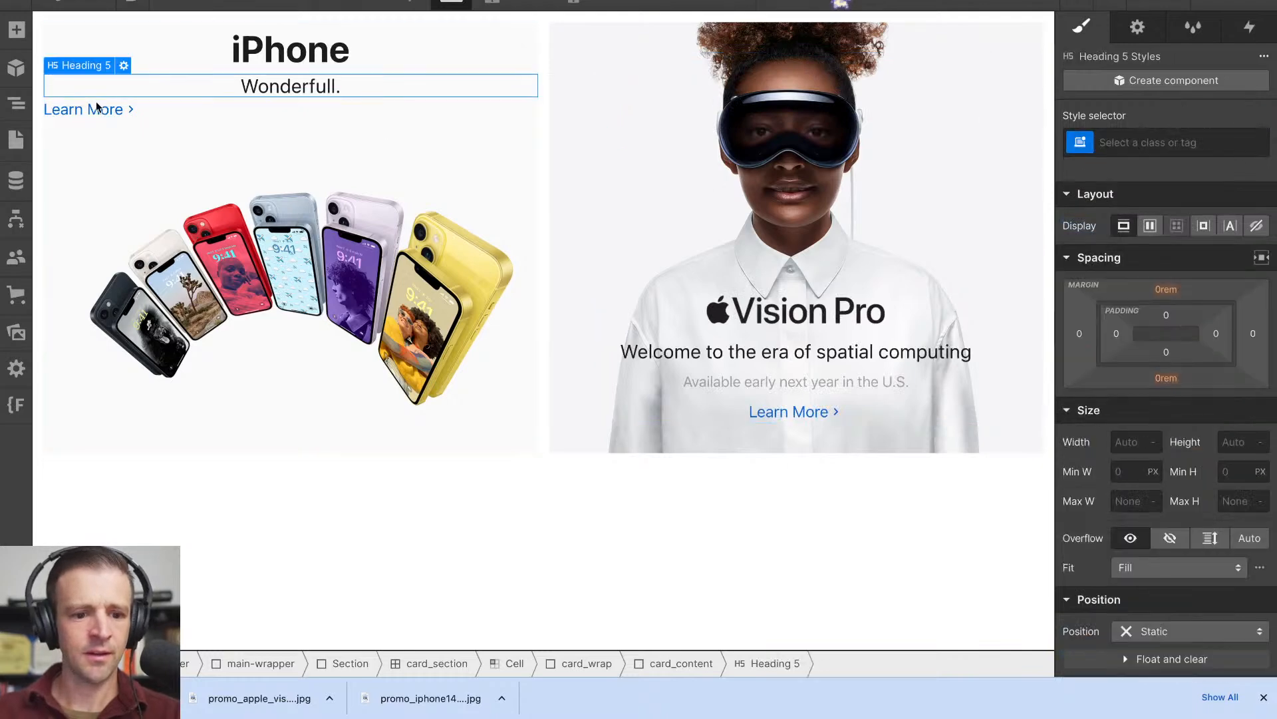
left_click(16, 103)
left_click(206, 286)
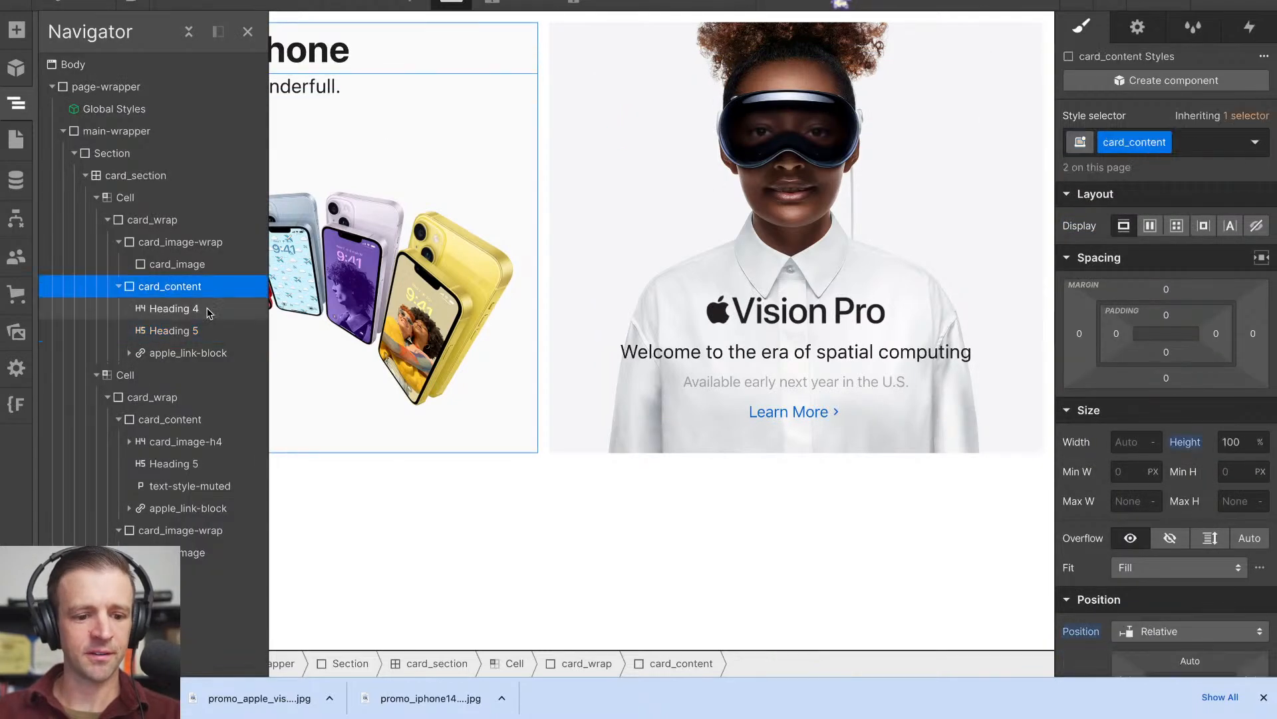
left_click(1144, 220)
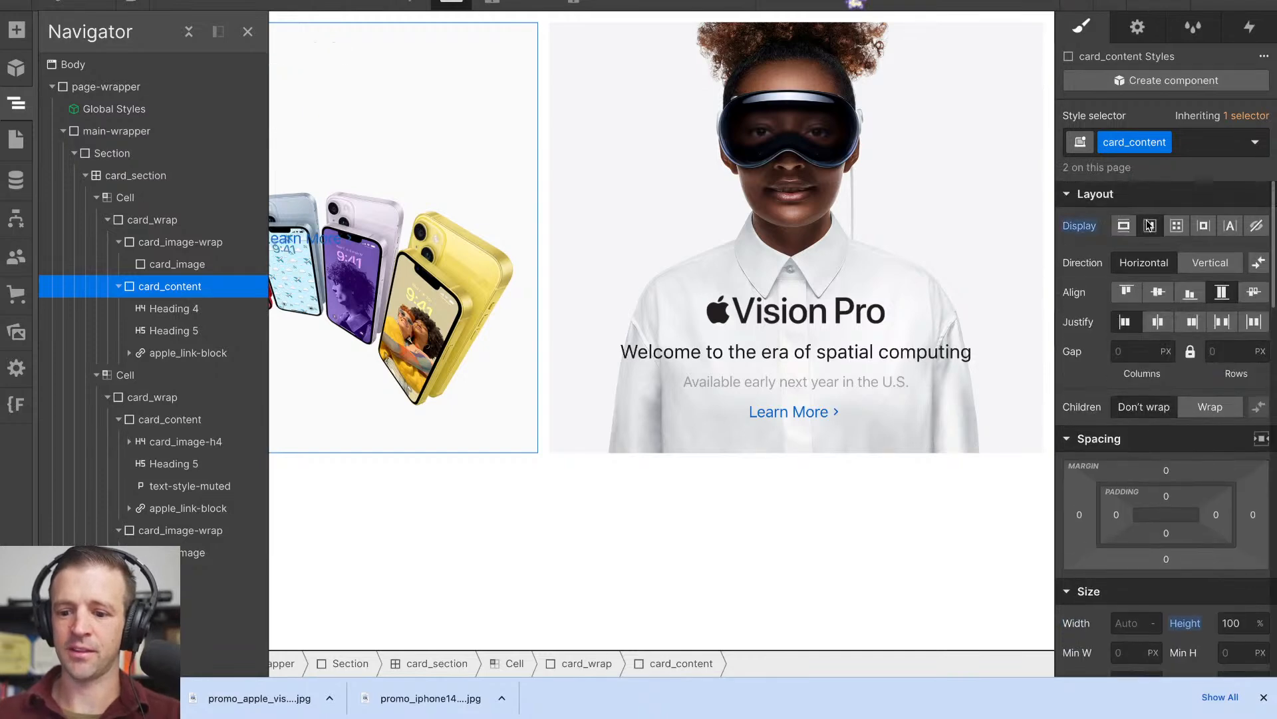
left_click(1163, 327)
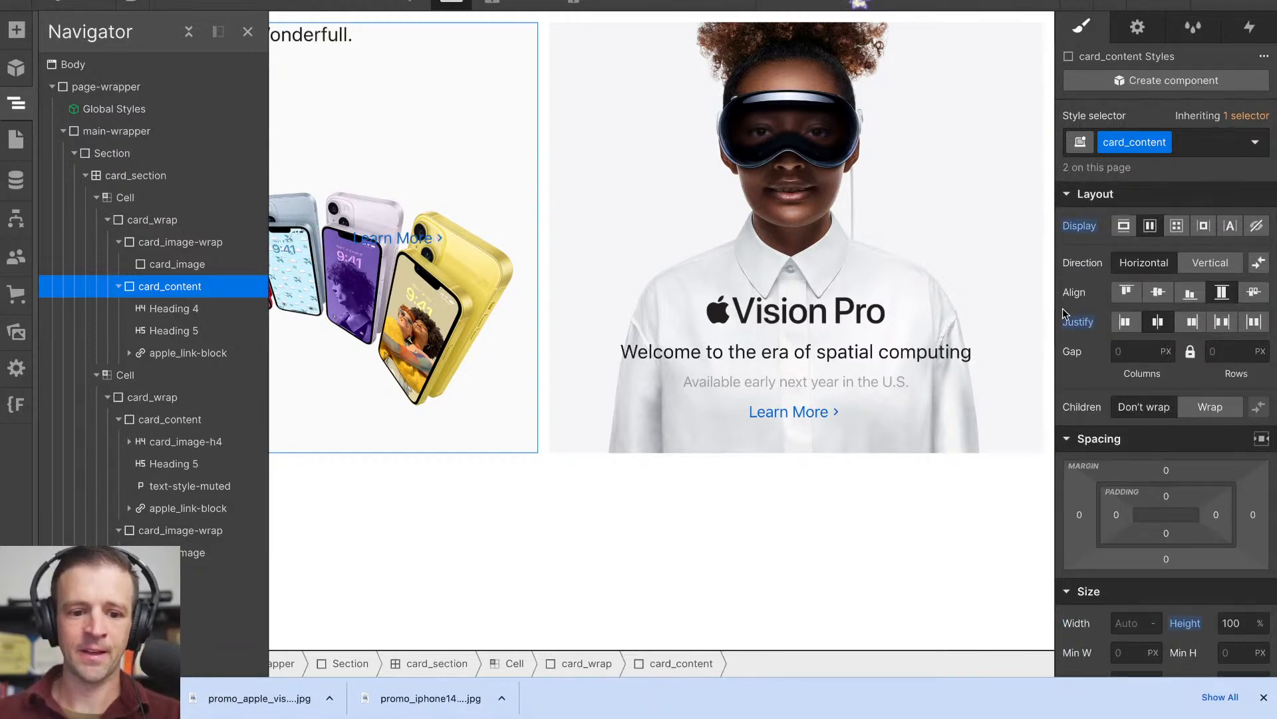
left_click(1198, 269)
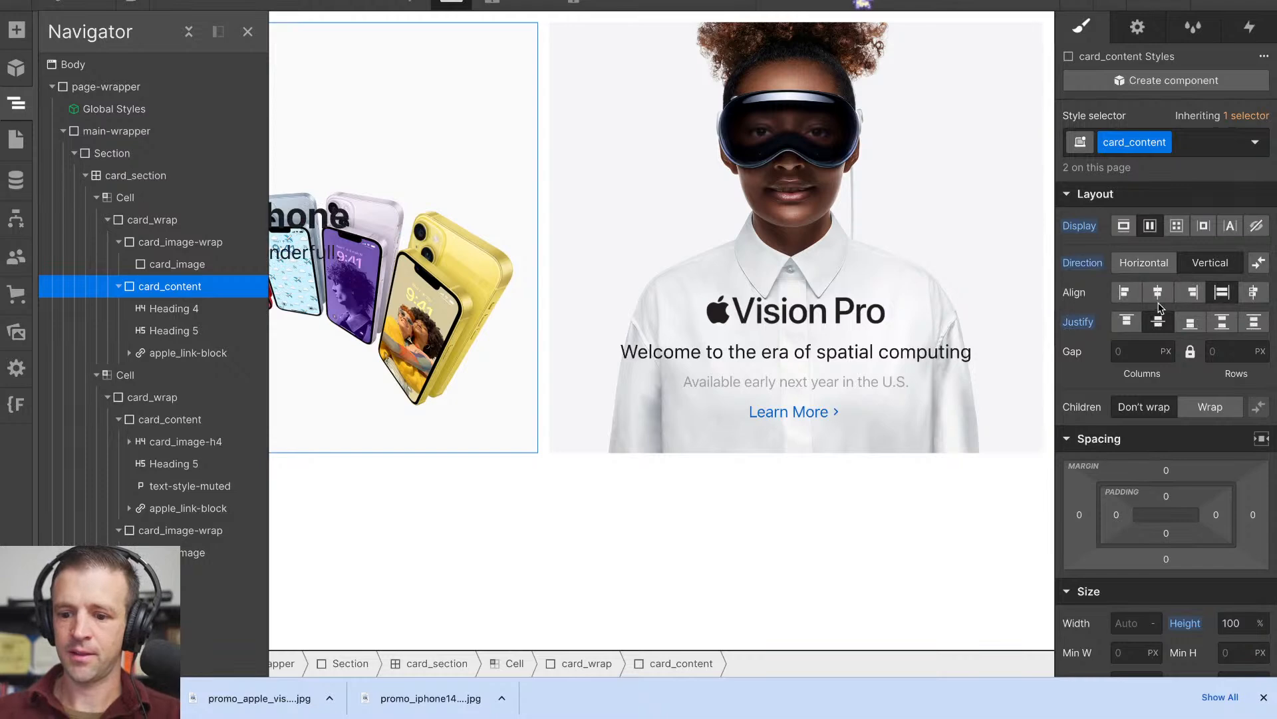
left_click(1160, 298)
left_click(1091, 324, "alt")
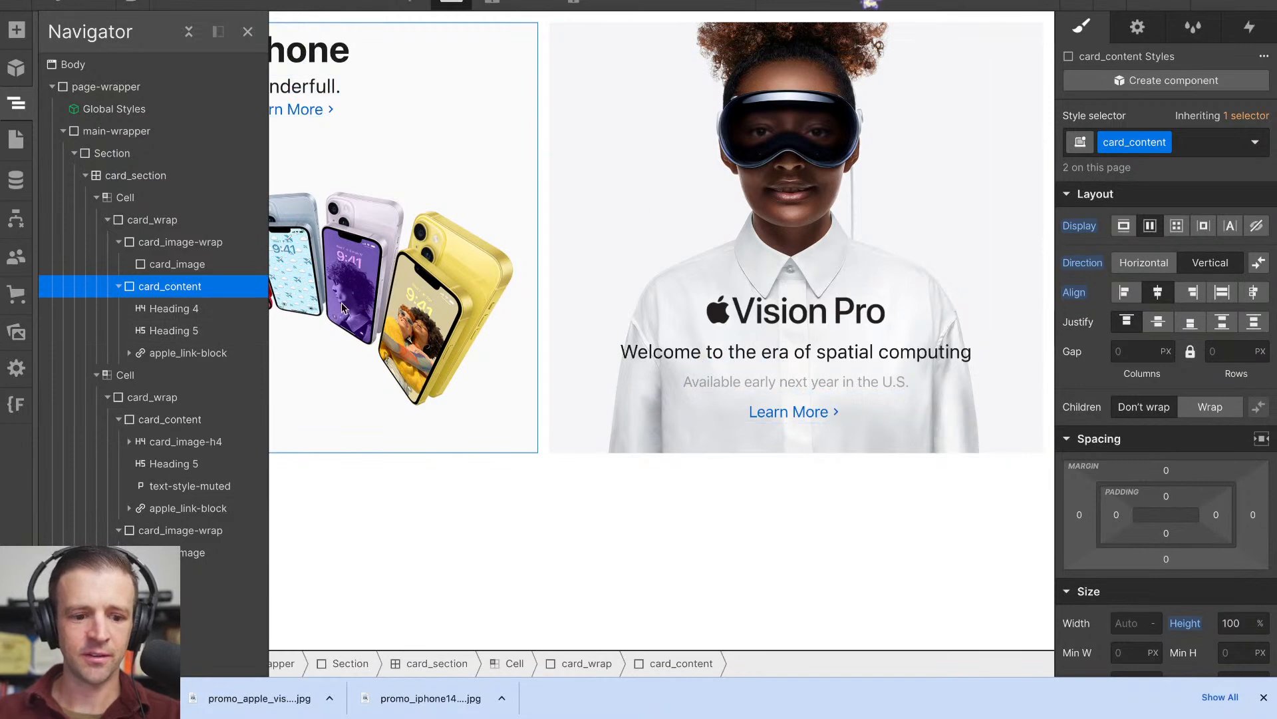
- Reset the display, direction, align and gap overrides on the Vision Pro card_content's is-vision-pro class, keeping its end justification
left_click(656, 332)
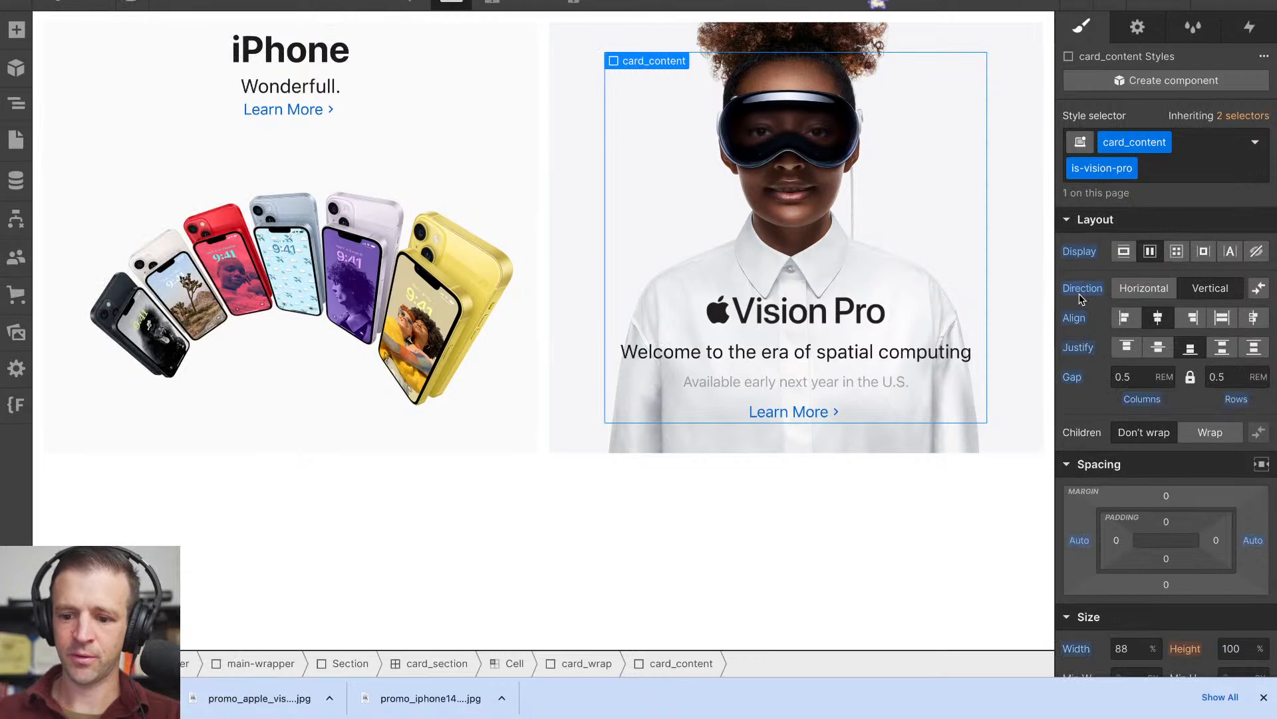
left_click(1074, 347, "alt")
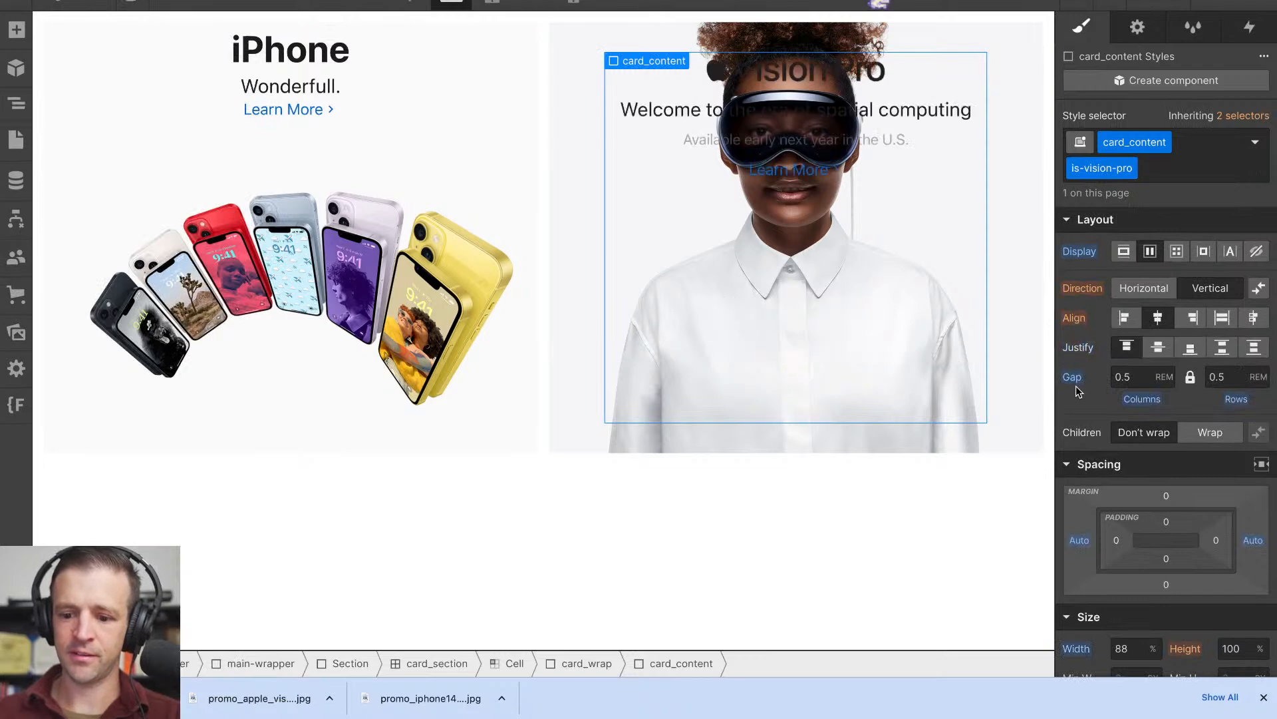
key("ctrl+z")
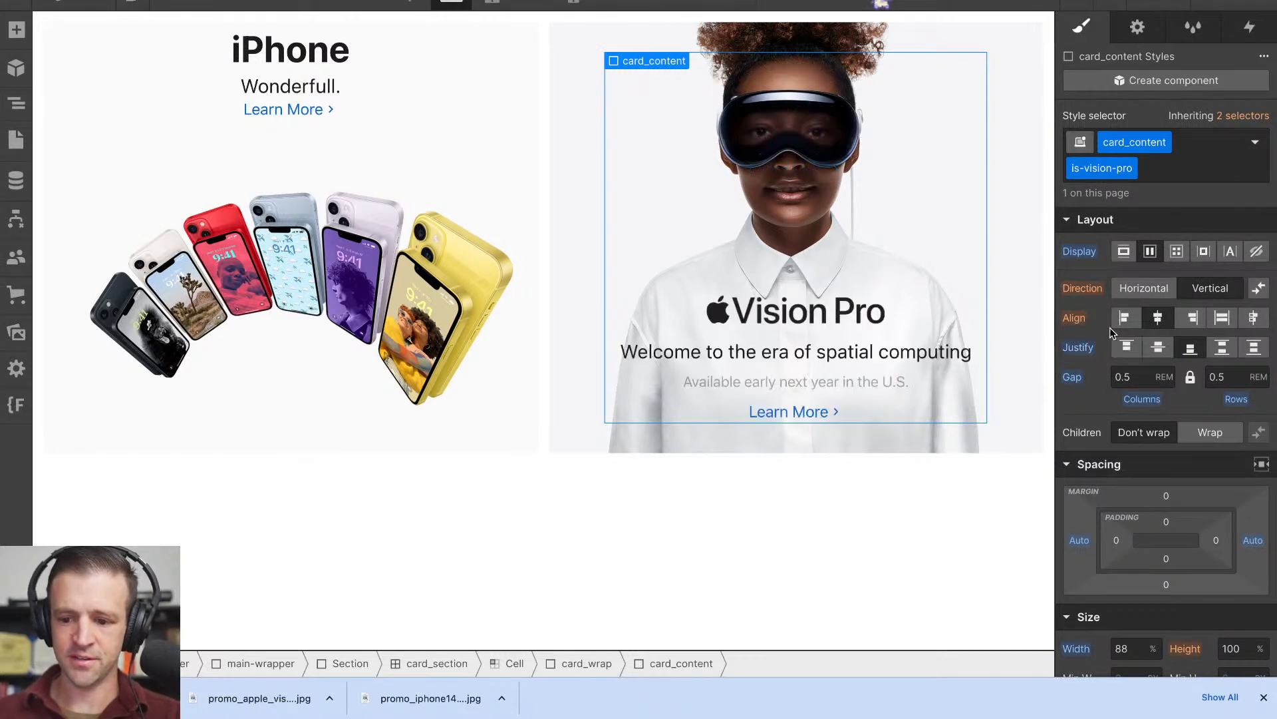
left_click(1072, 377, "alt")
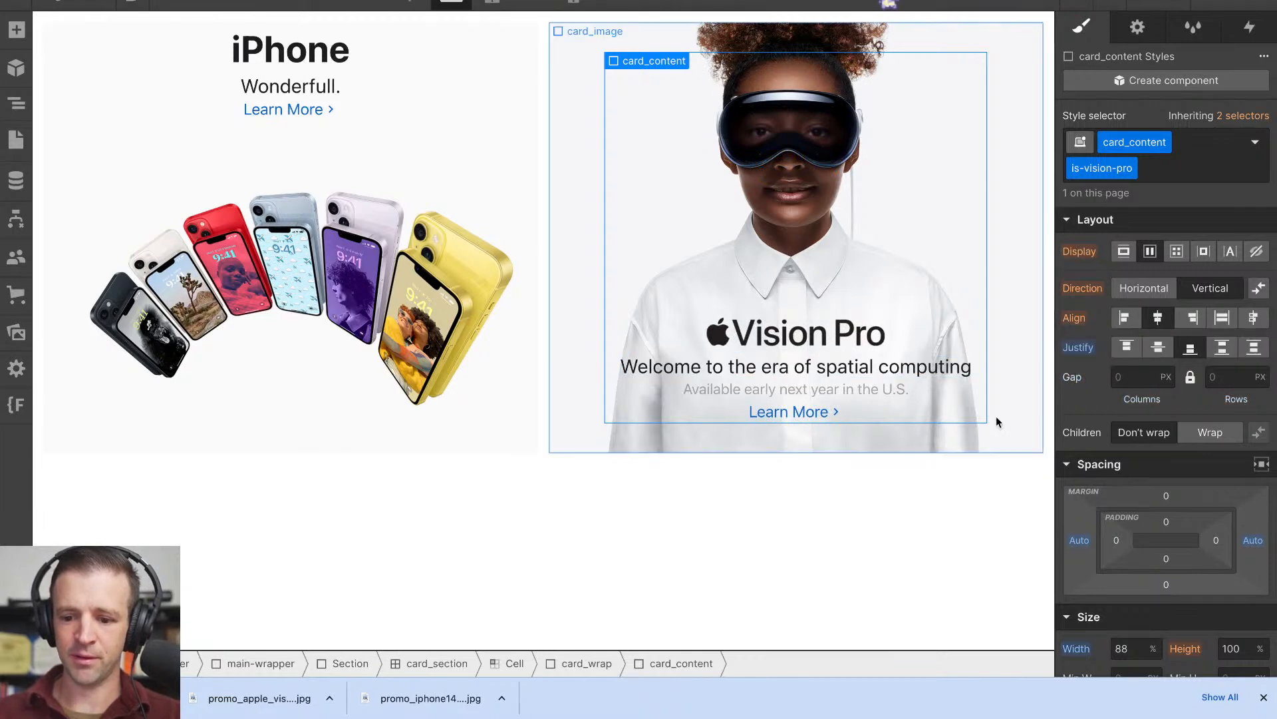
- Try a 0.5 rem gap on the base card_content class, compare with Apple's page, and reduce the gap to 0.25 rem
left_click(376, 96)
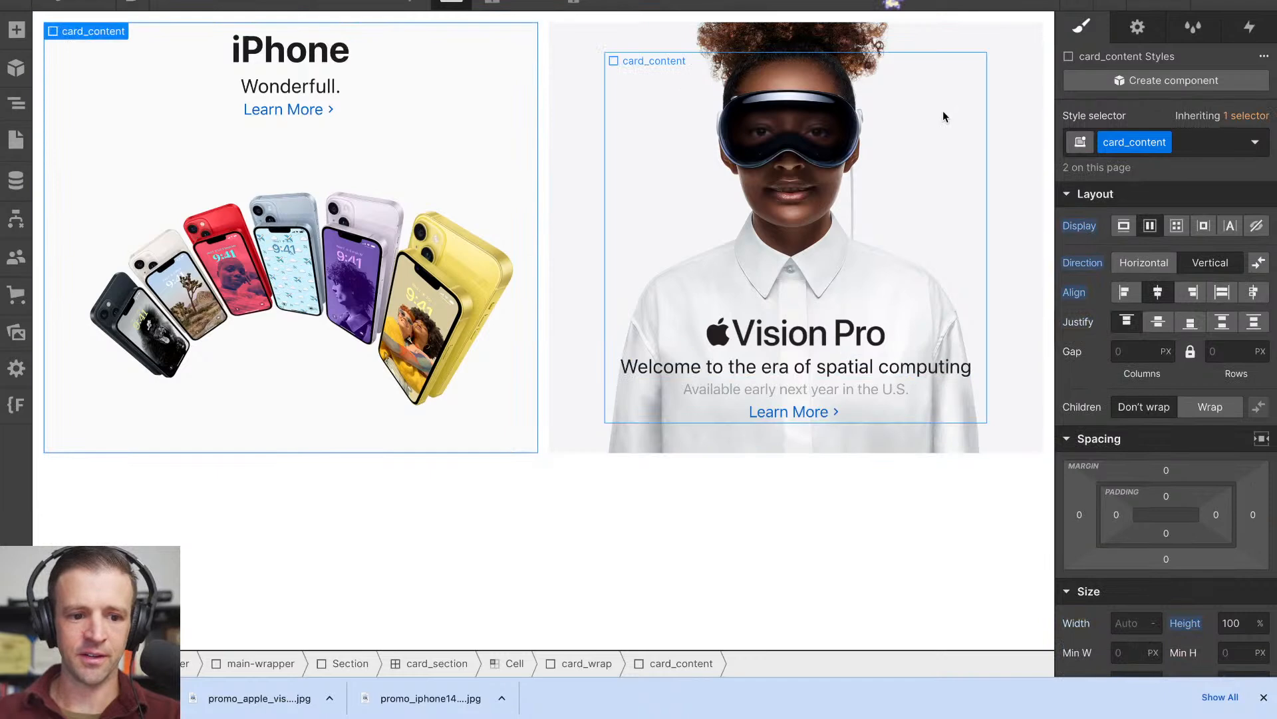
left_click(1131, 352)
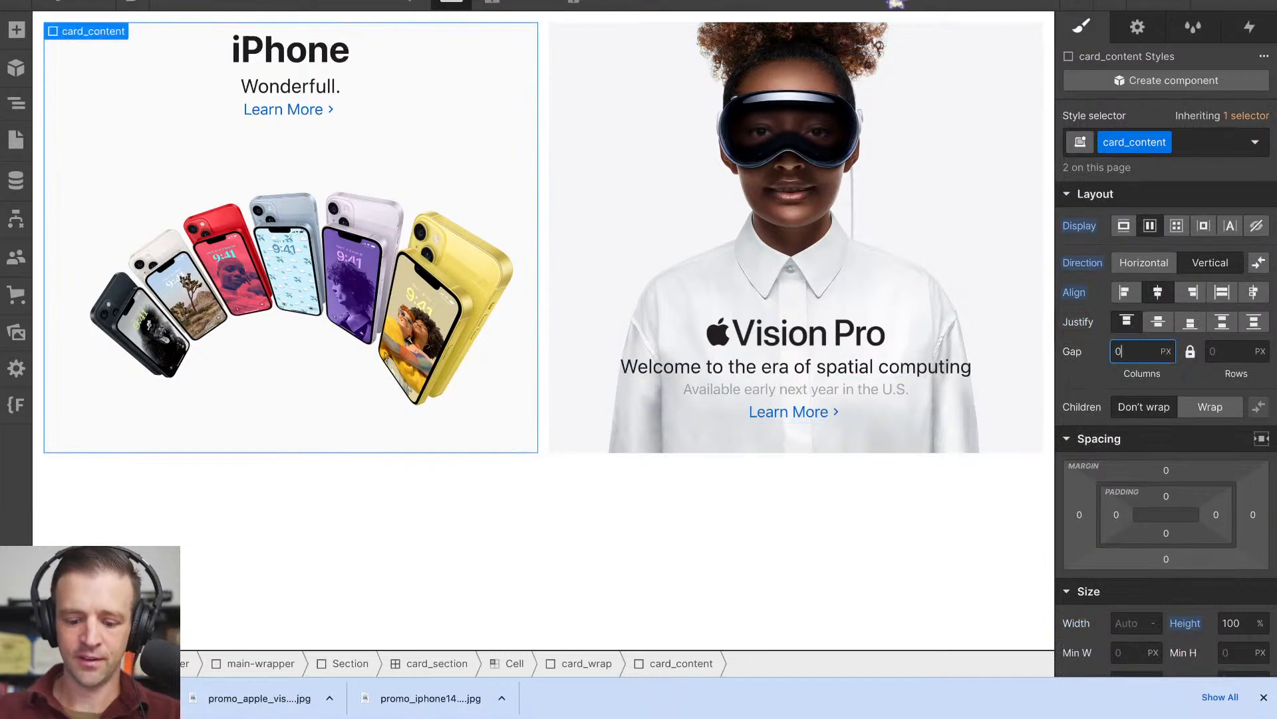
key("Return")
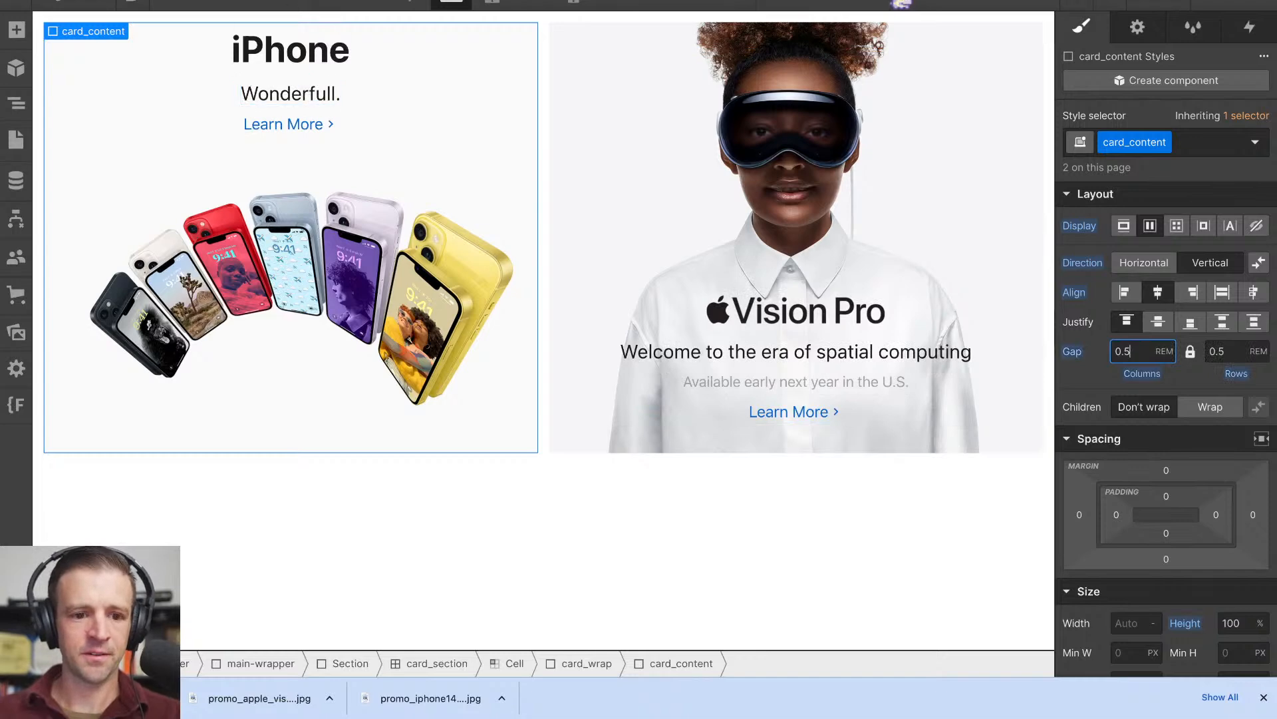
key("ctrl+Tab")
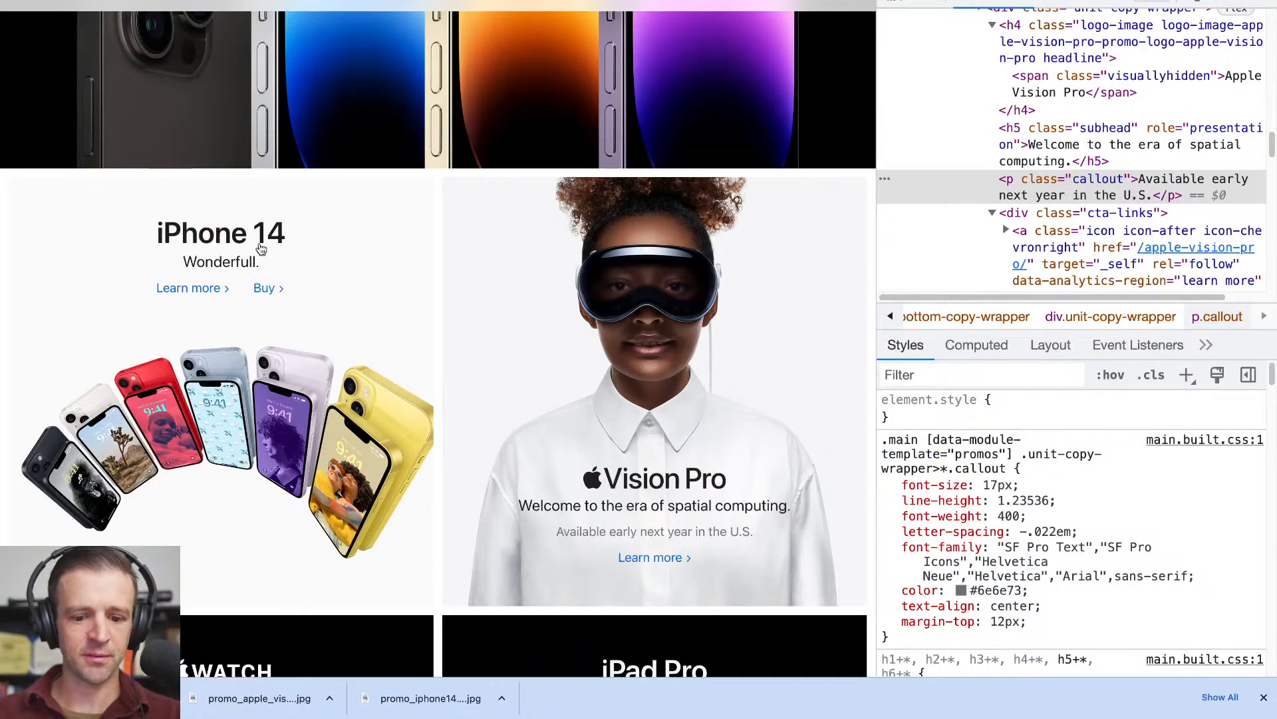
key("ctrl+shift+Tab")
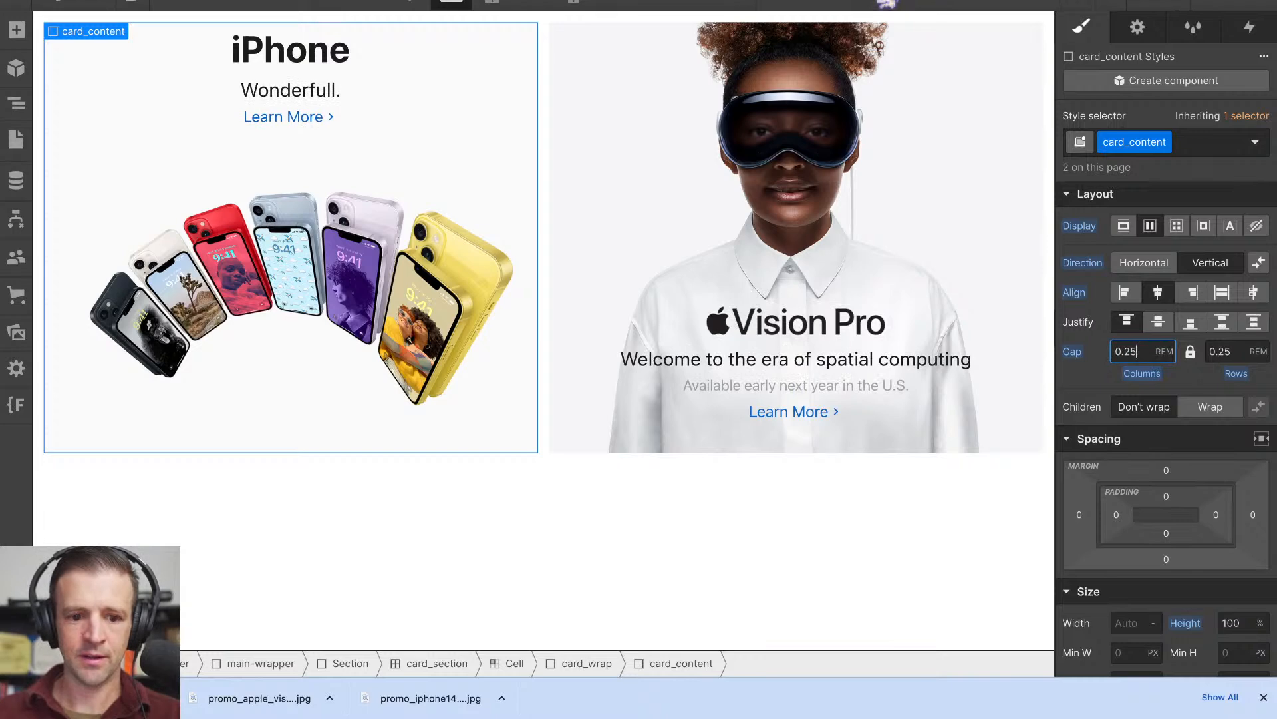
- Examine the spacing styles of the All H4 Headings and All H5 Headings tags through the iPhone card's two headings
left_click(336, 60)
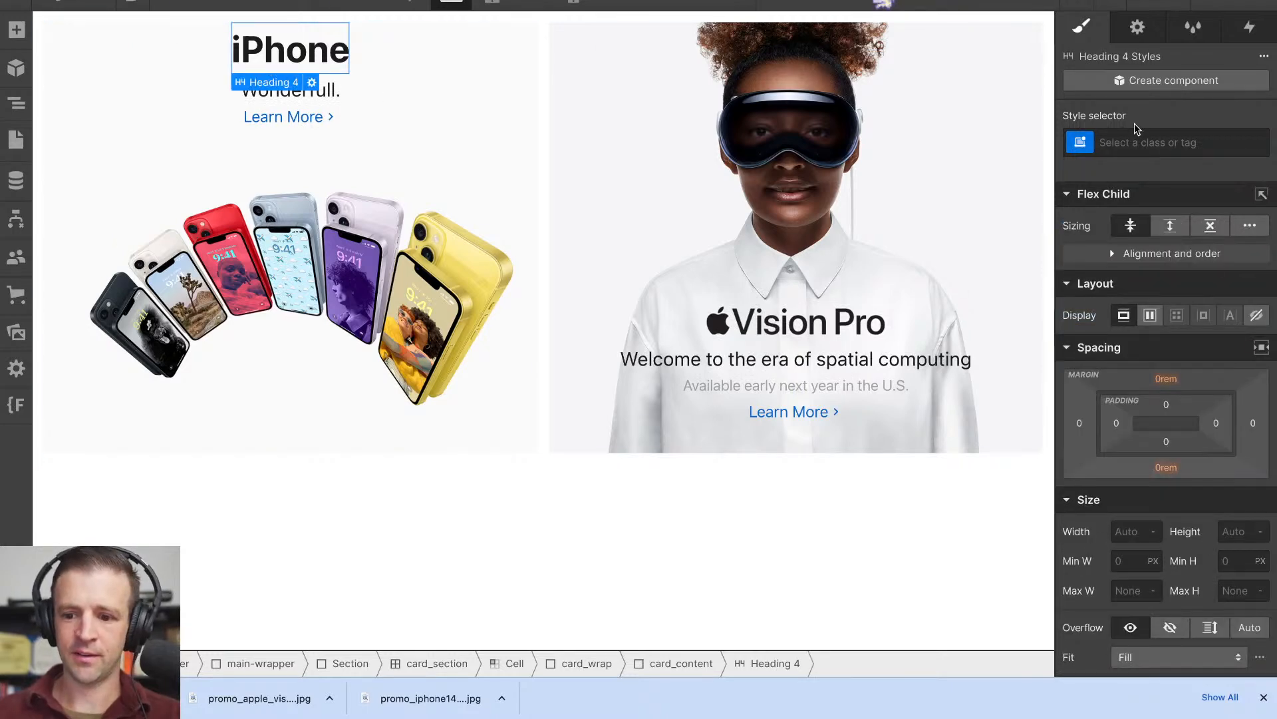
left_click(1123, 142)
left_click(1123, 247)
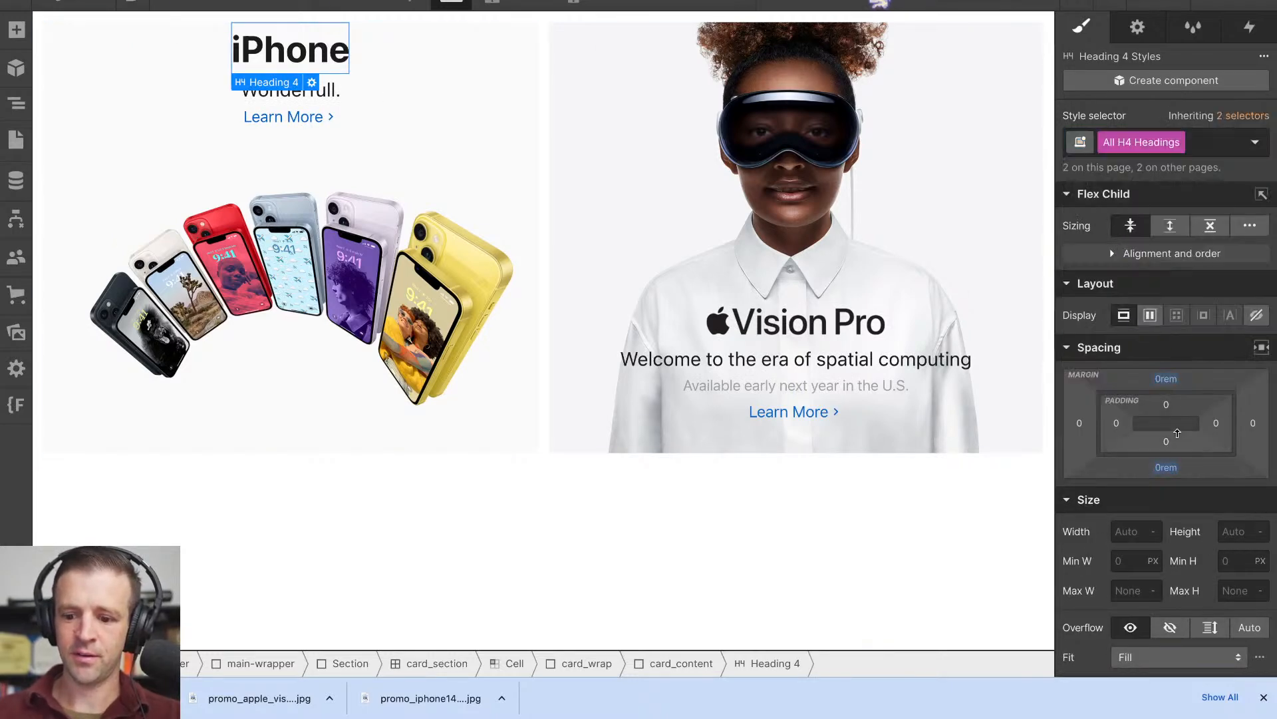
scroll(1210, 313, "down", 3)
scroll(1211, 313, "up", 3)
left_click(299, 93)
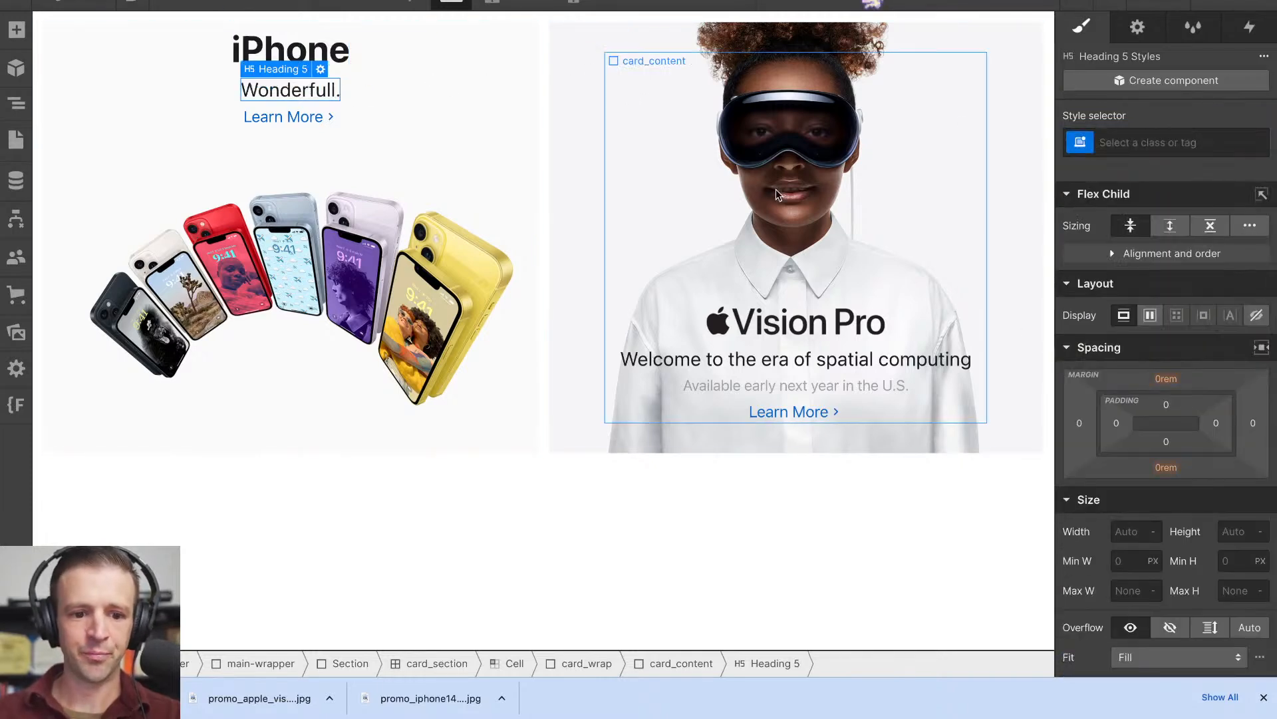
left_click(1123, 143)
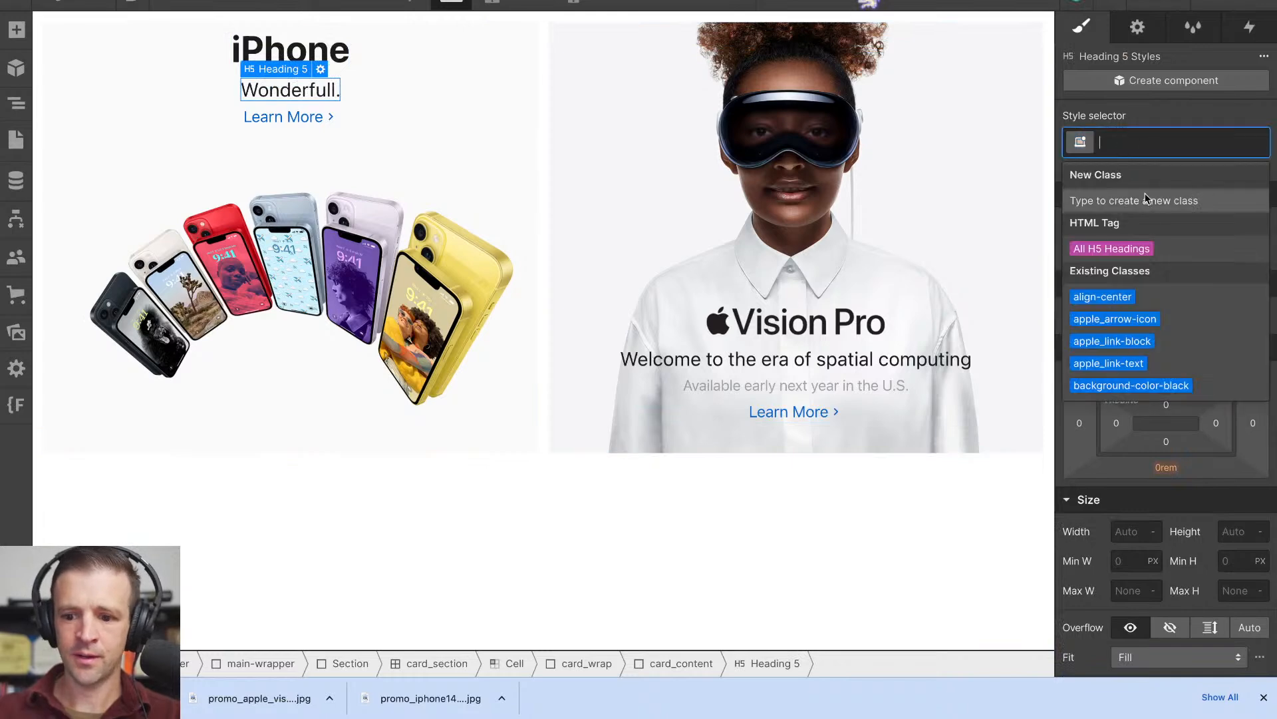
left_click(1124, 247)
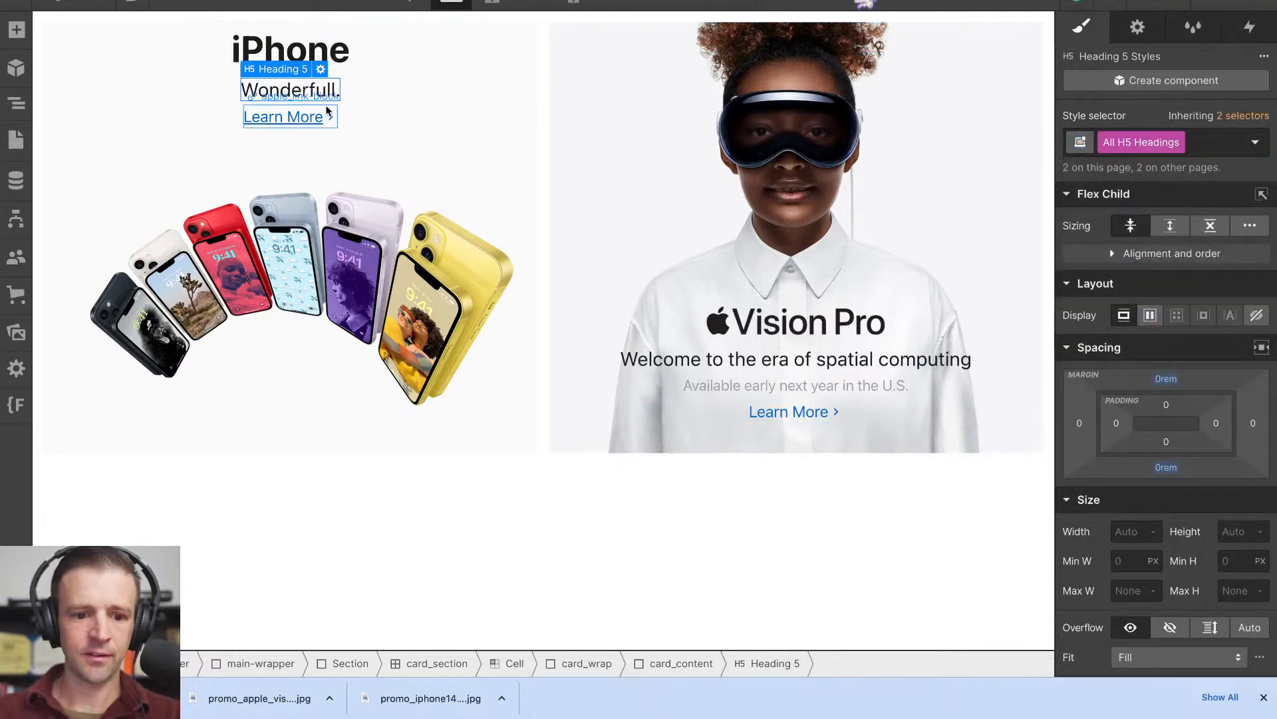
- Set the base card_content gap to 0 rem and compare the tiles' text spacing with Apple's page
left_click(349, 90)
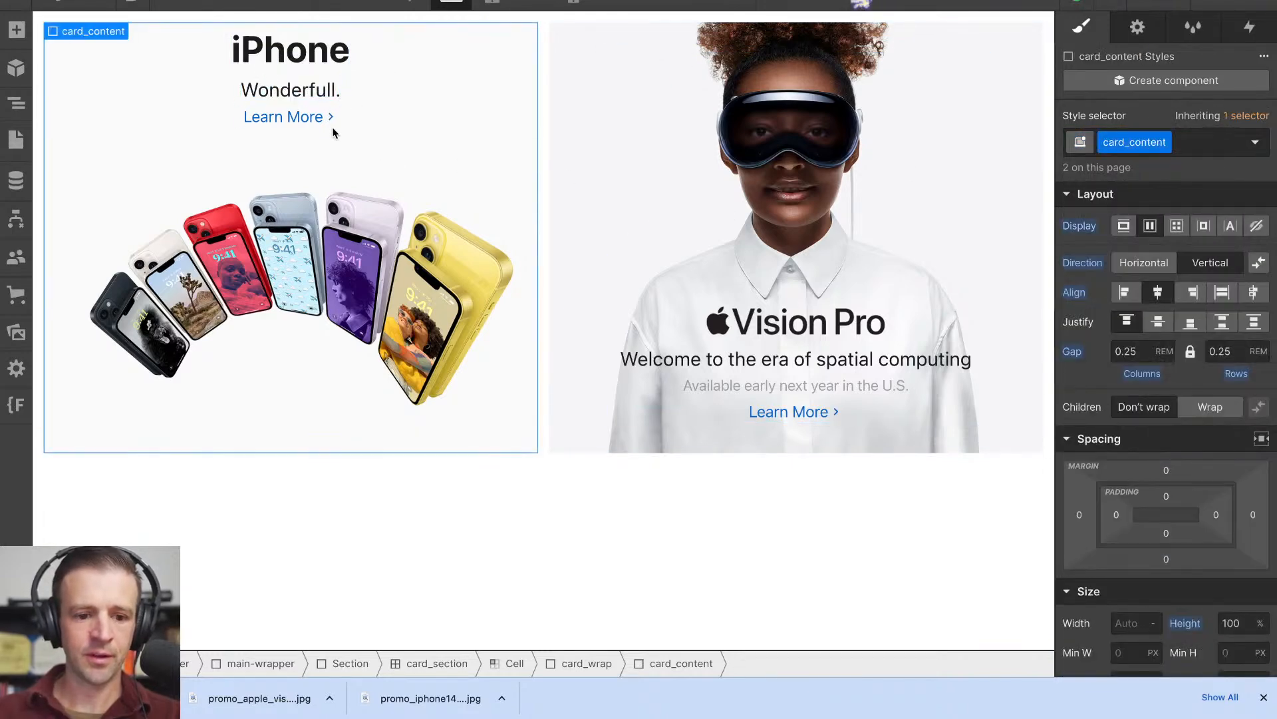
left_click(330, 92)
left_click(360, 86)
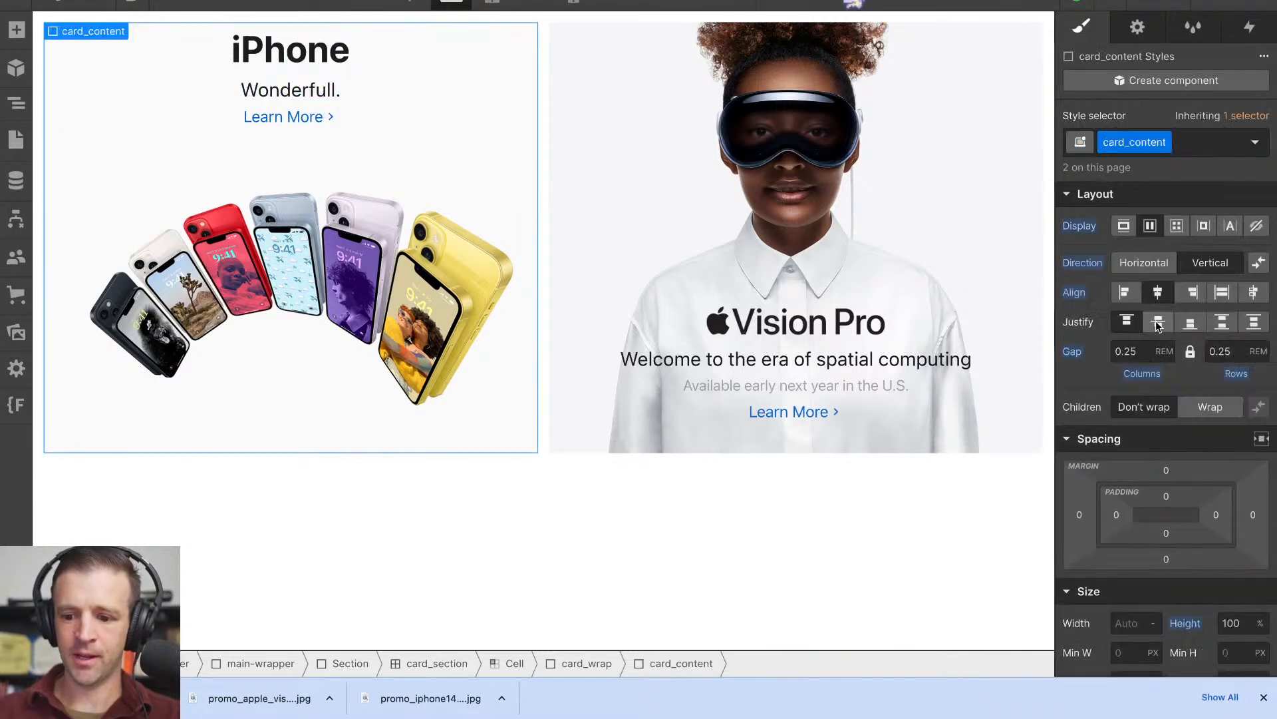
left_click(1151, 352)
type("0")
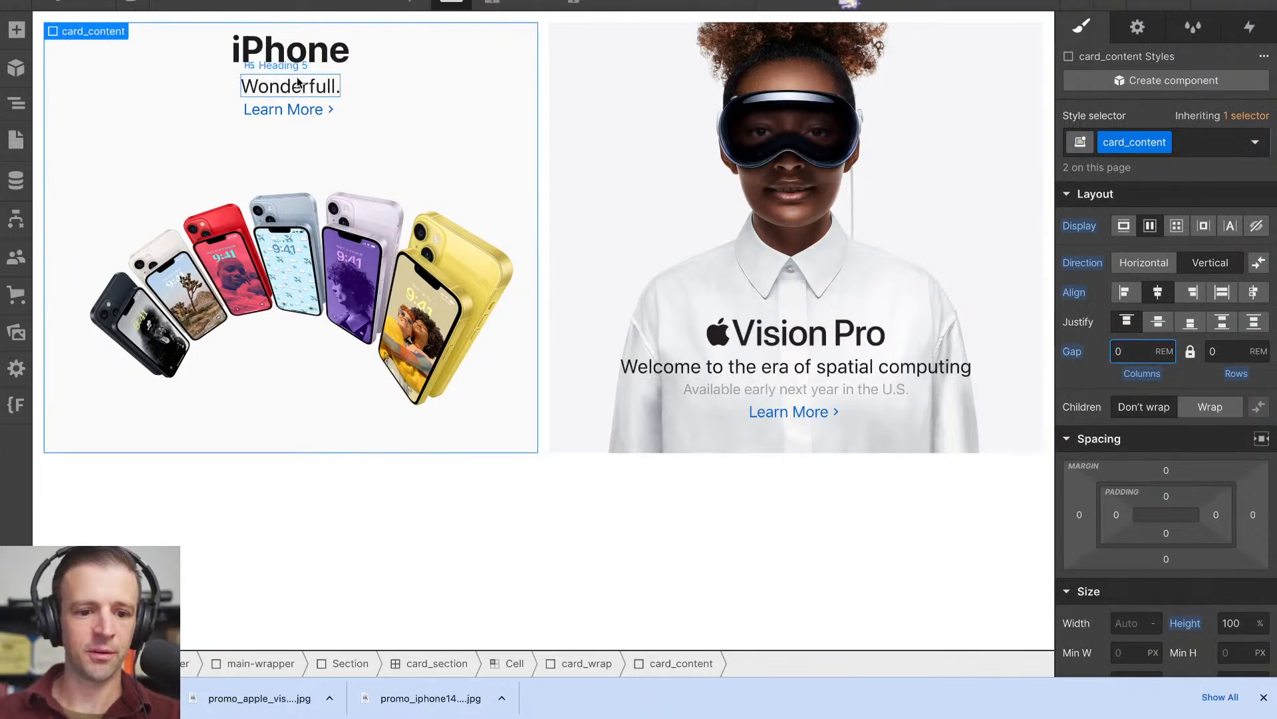
left_click(848, 0)
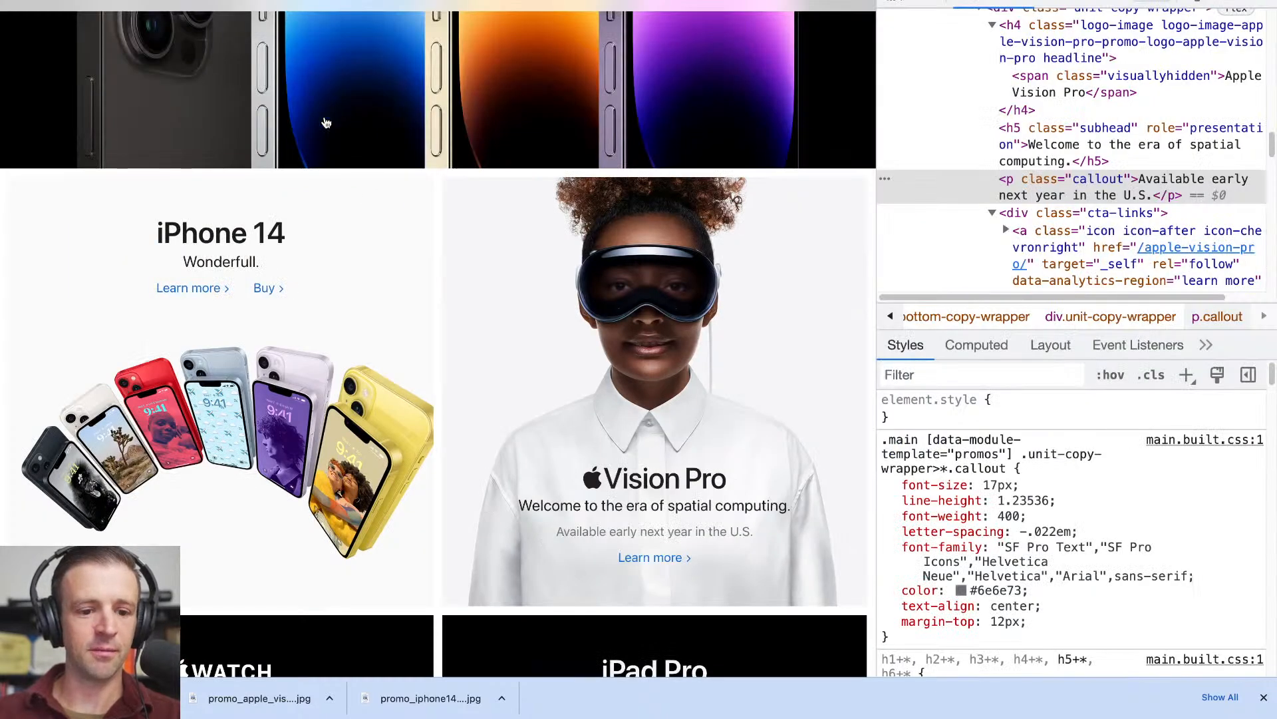
scroll(380, 231, "down", 1)
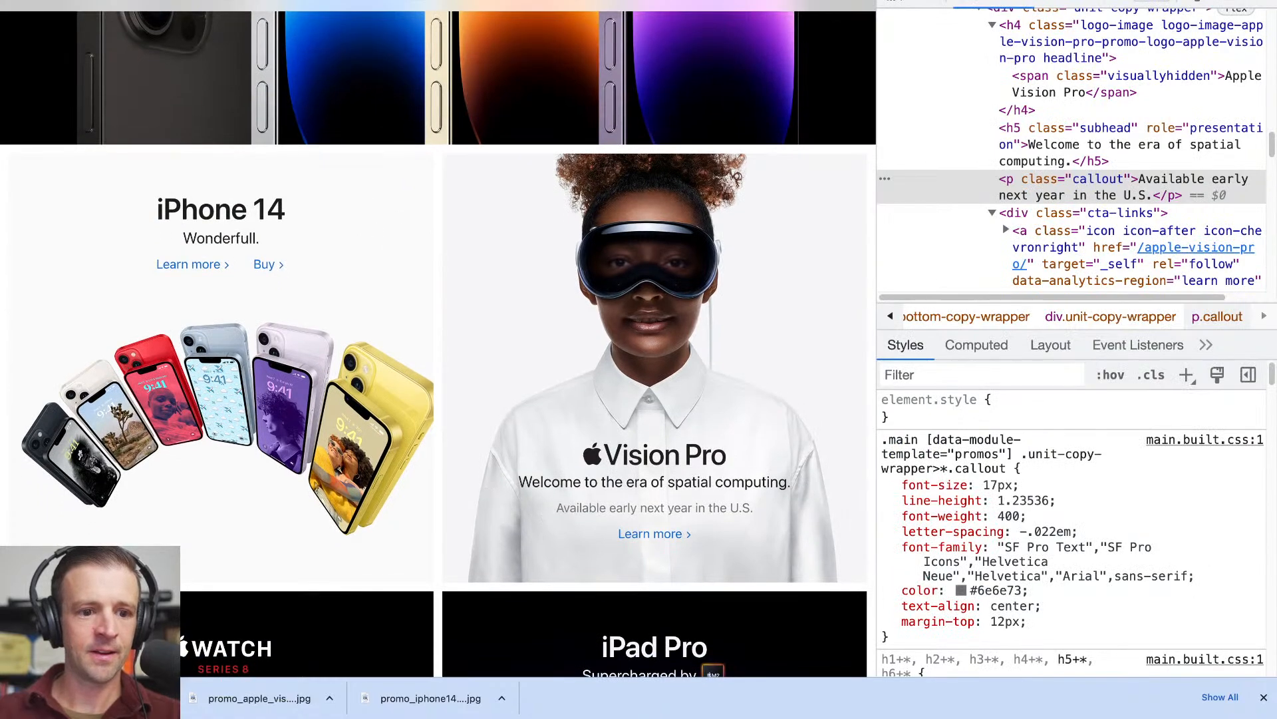
left_click(100, 0)
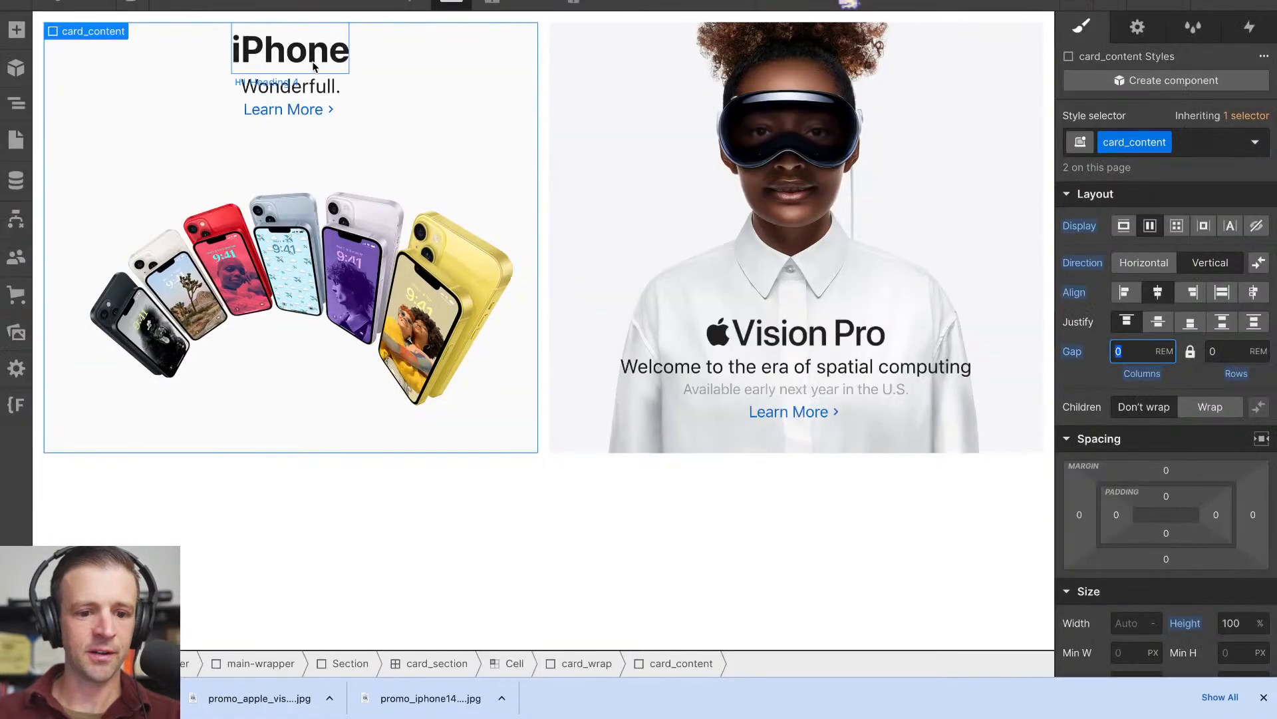
- Insert a Div Block between the iPhone card's Wonderfull. subheading and its Learn More link
left_click(326, 90)
left_click(17, 30)
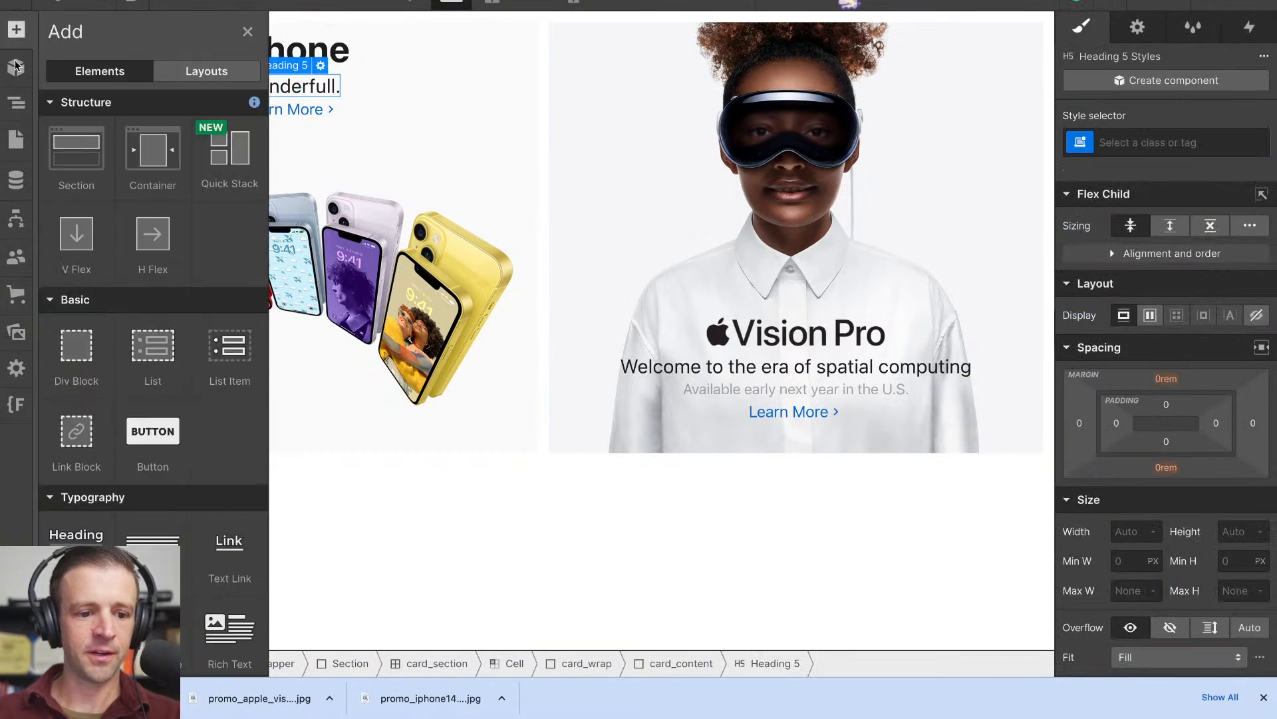
left_click_drag(76, 356, 287, 103)
- Apply the existing padding-small class to the new div block in the iPhone card
left_click(1229, 142)
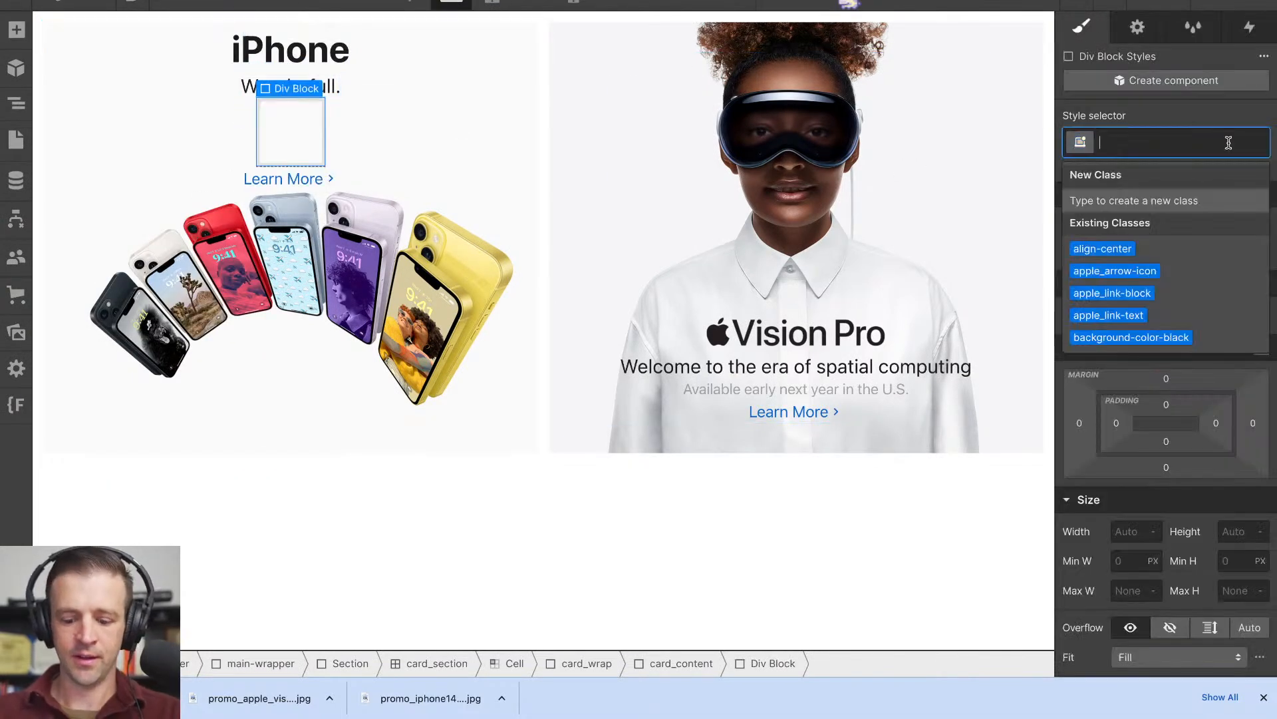
type("paddi")
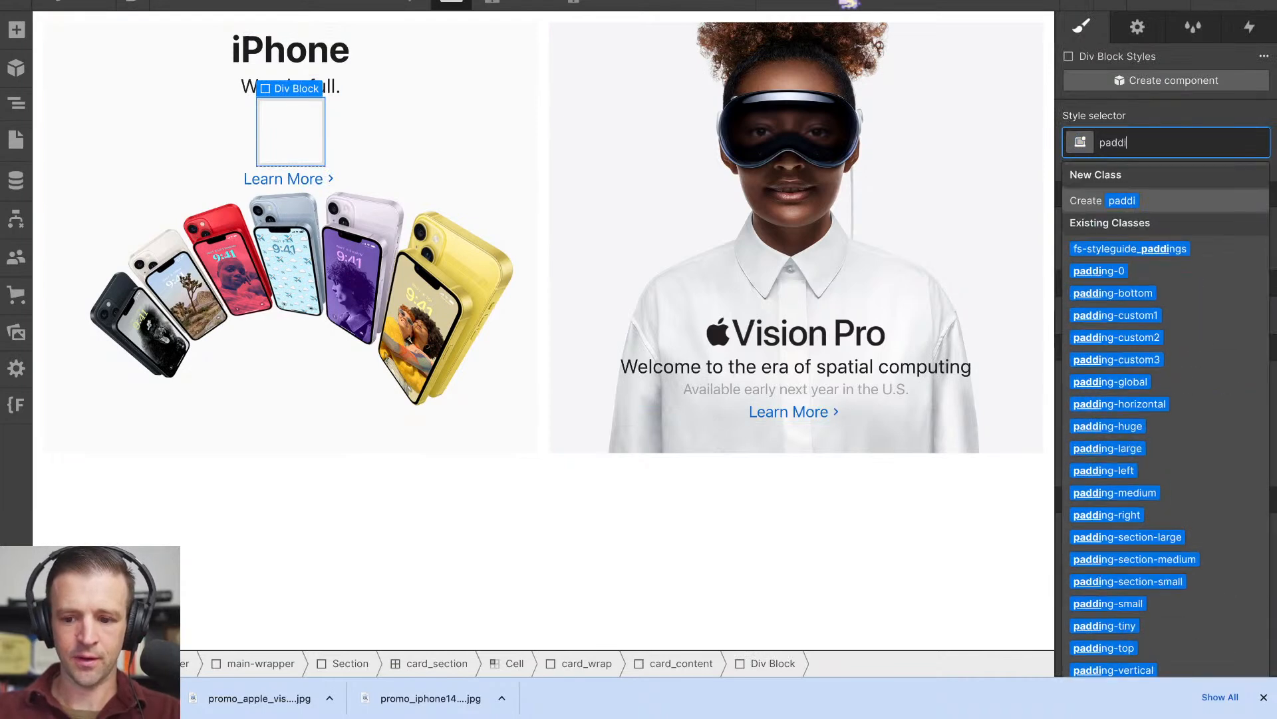
type("ng-small")
key("Down")
key("Return")
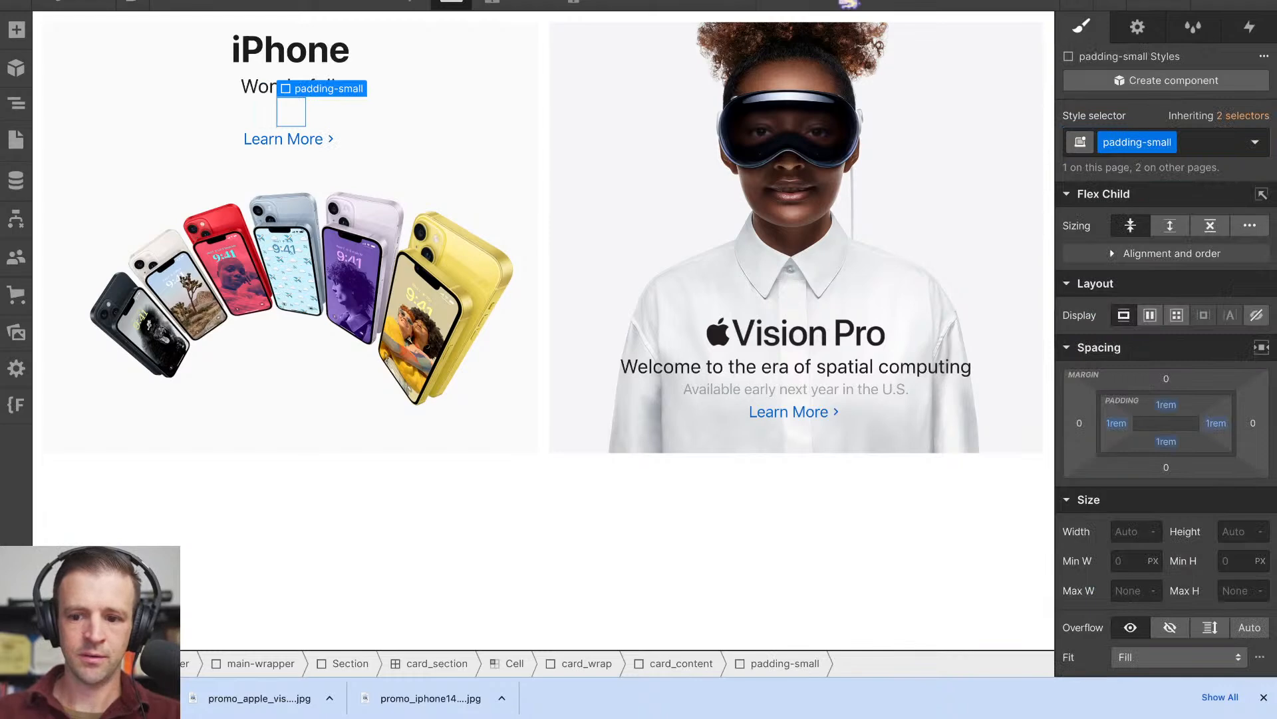
- Try the existing padding-tiny class on the iPhone card's spacer div in place of padding-small
left_click(1201, 142)
key("BackSpace")
type("paddtin")
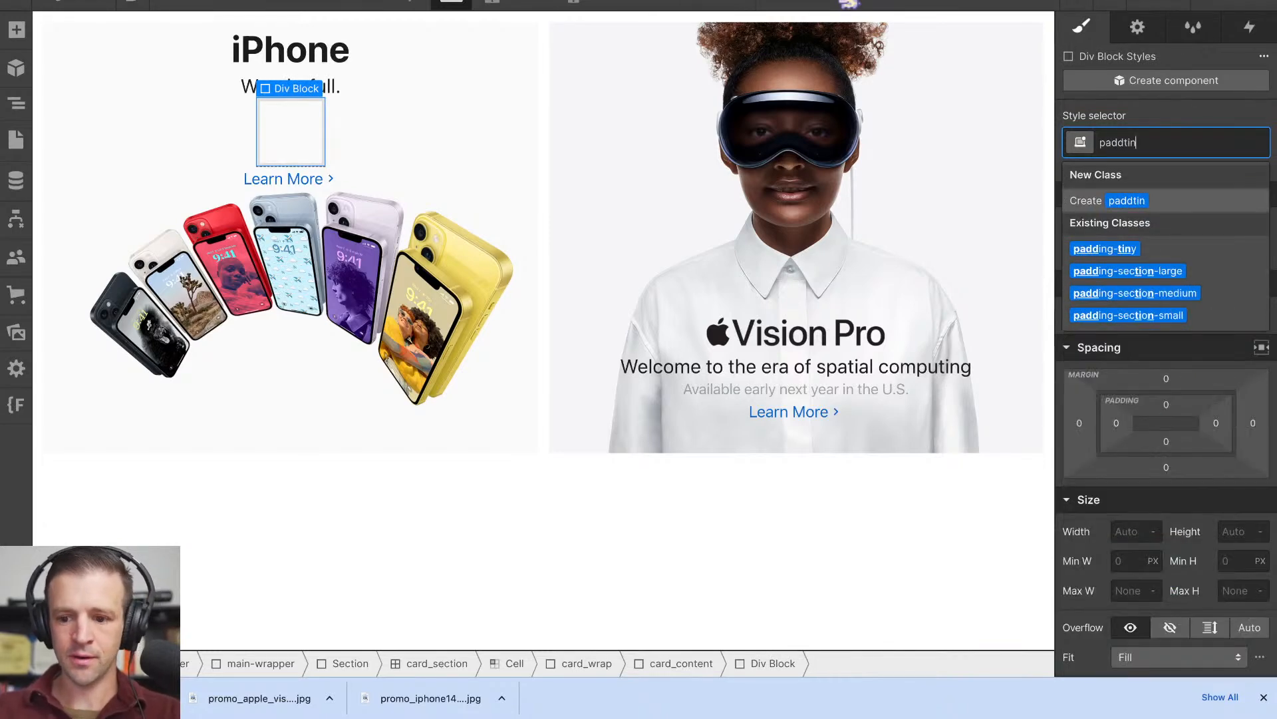
key("Down")
key("Return")
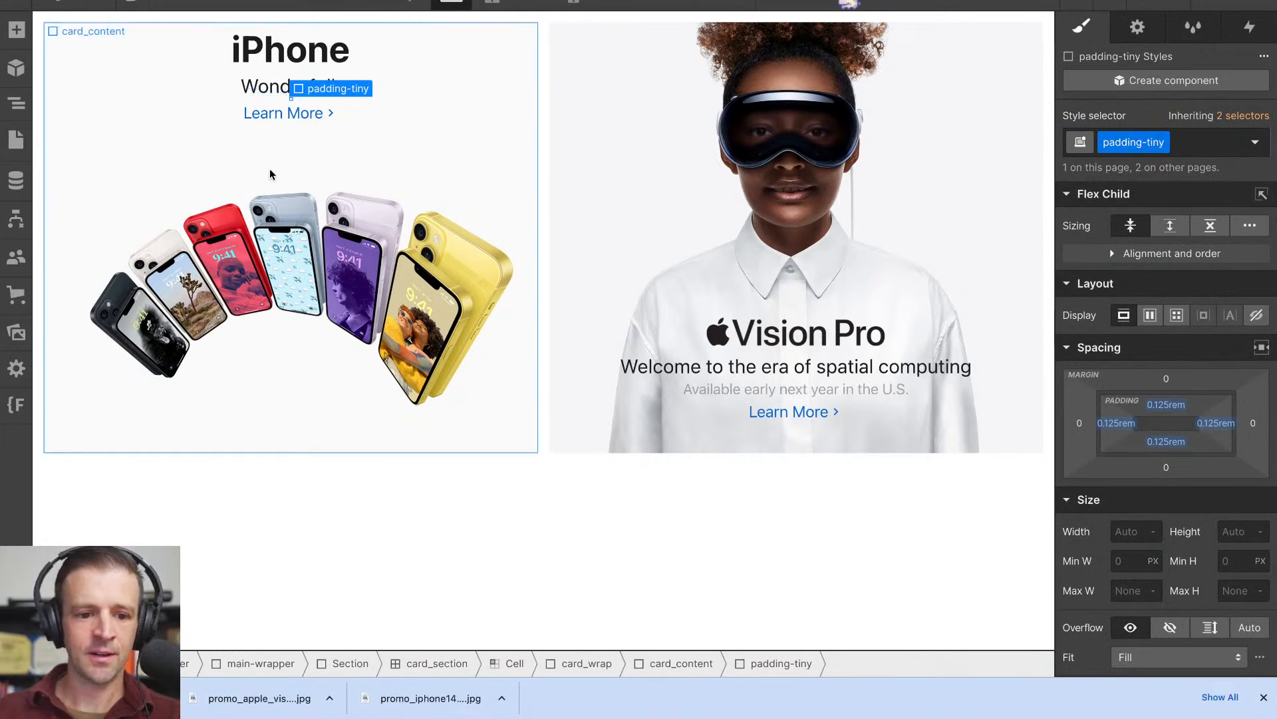
- Replace the class on the spacer div between the iPhone card's subheading and Learn More link with padding-xsmall
left_click(16, 104)
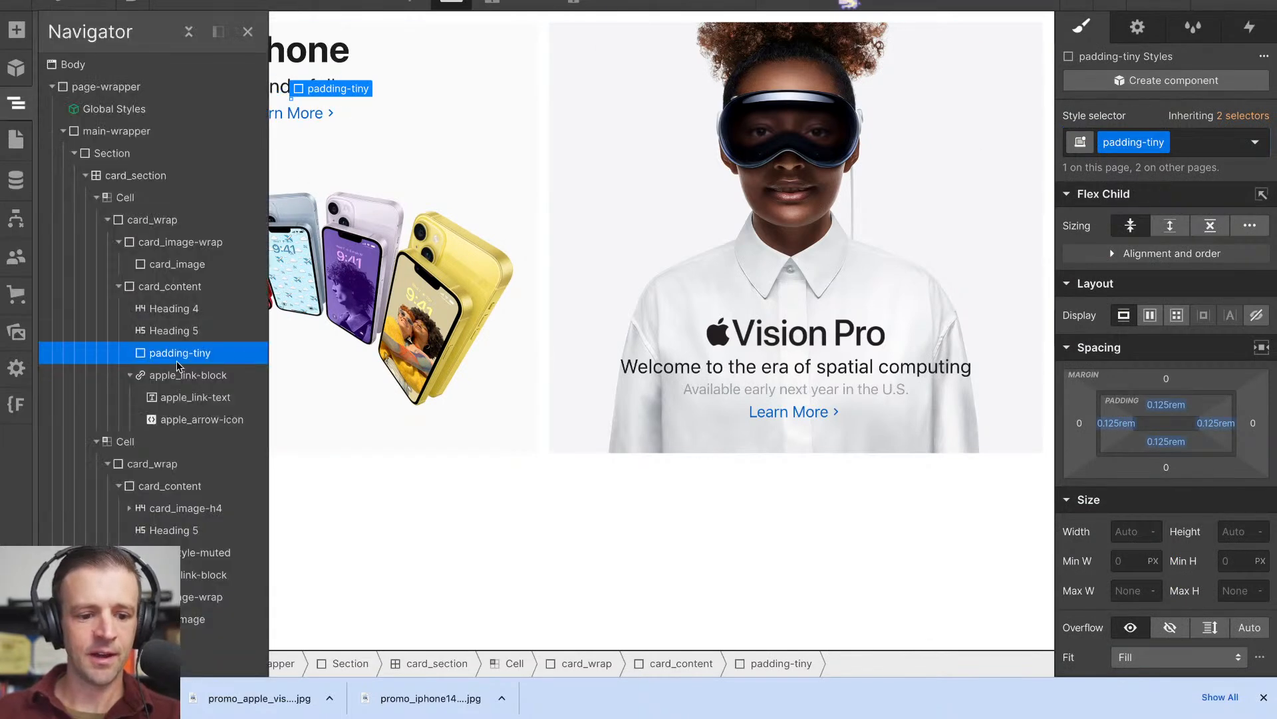
left_click(129, 376)
left_click(456, 157)
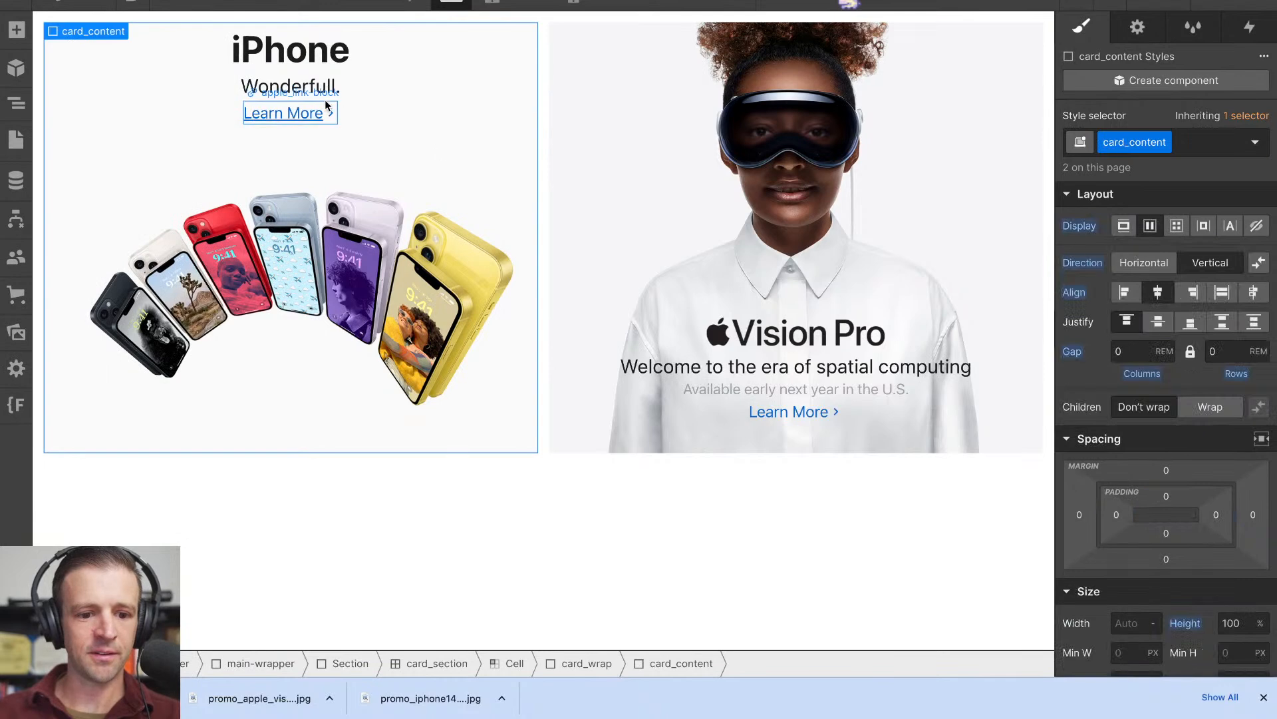
left_click(16, 104)
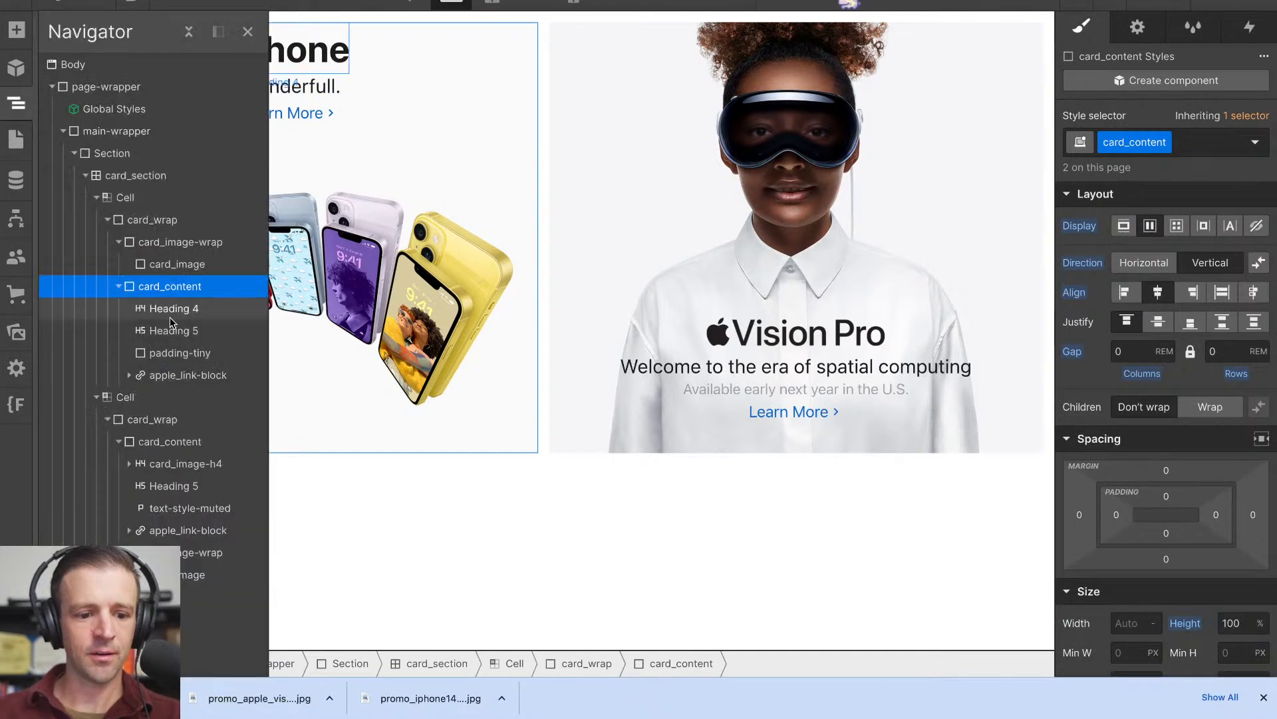
left_click(196, 362)
key("ctrl+Return")
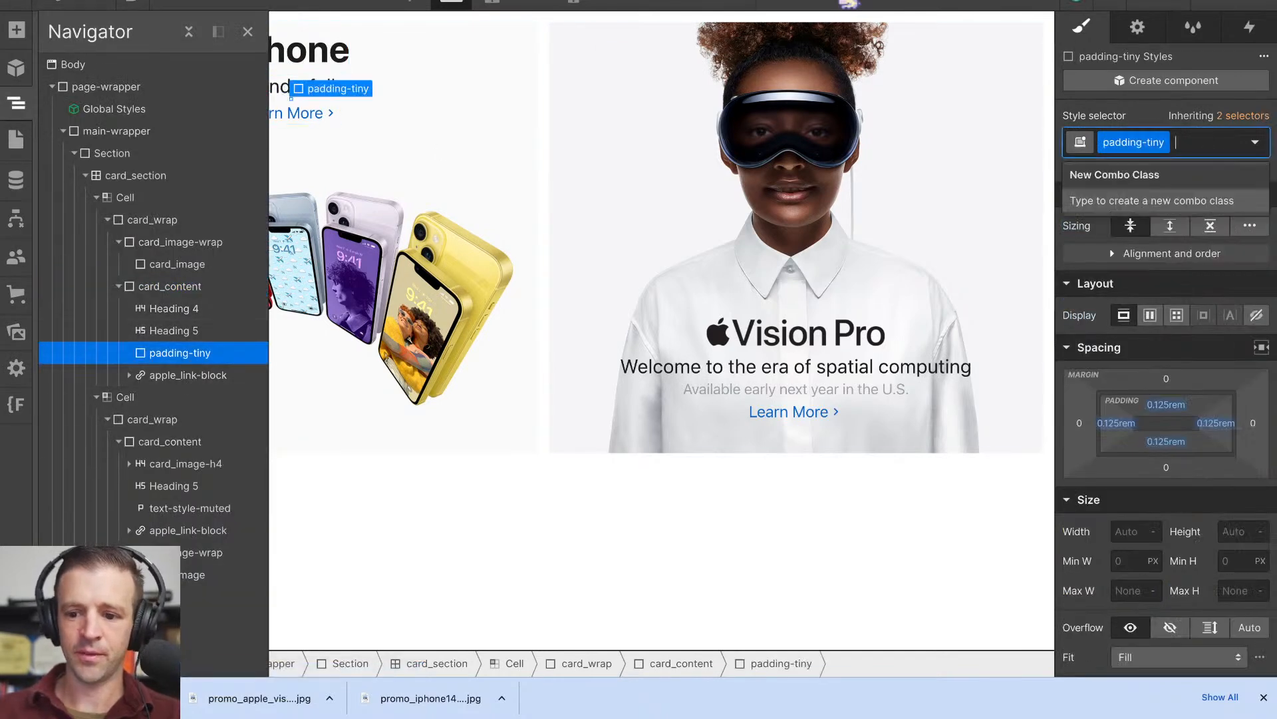
key("BackSpace")
type("padd")
type("ing-xs")
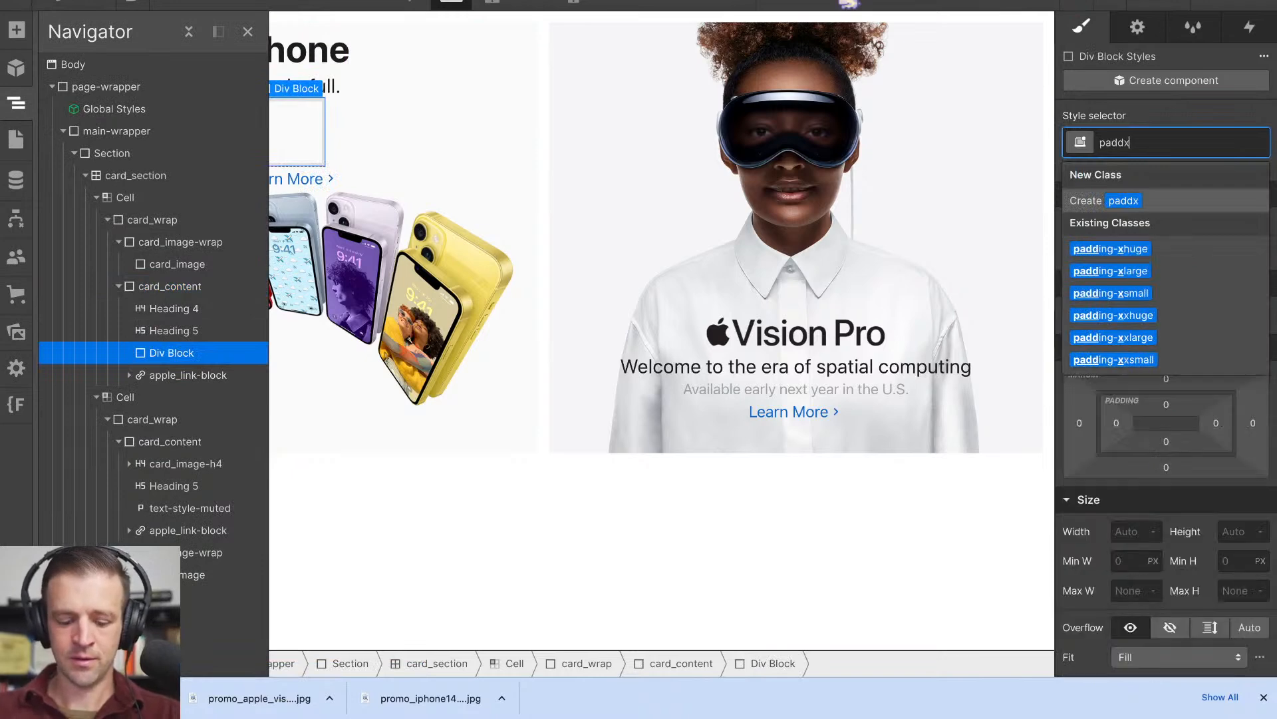
key("Return")
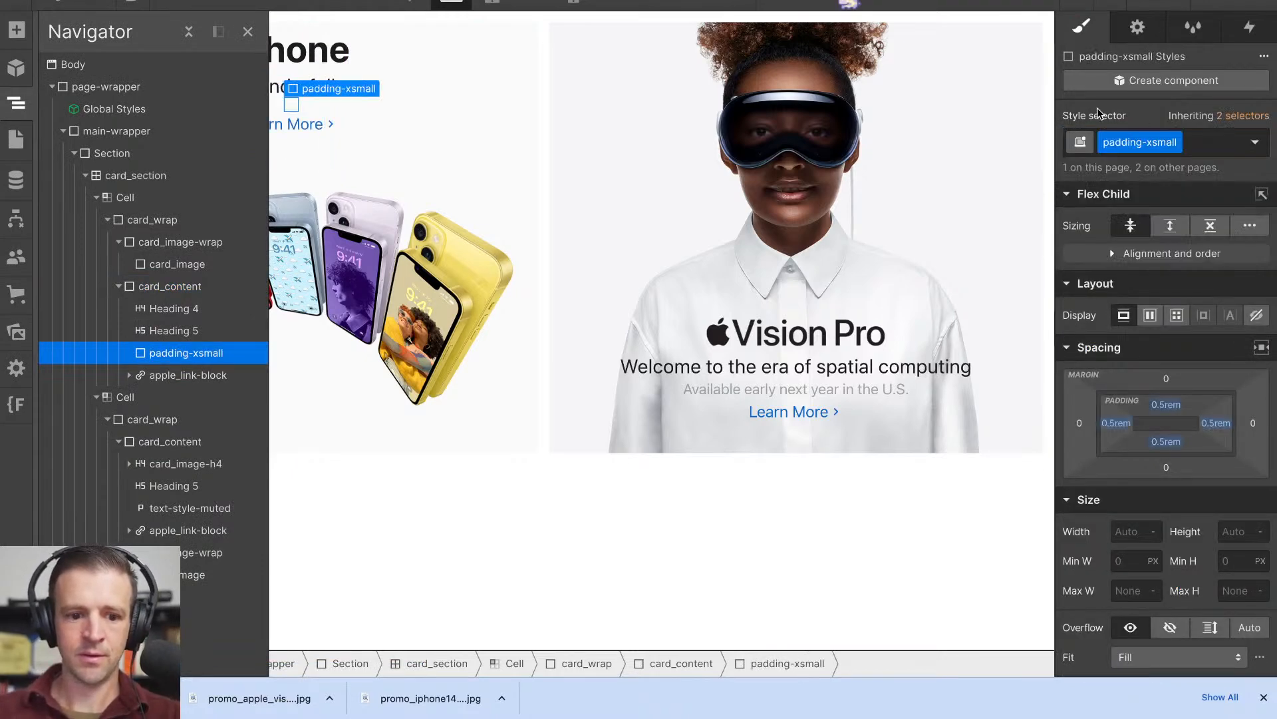
left_click(562, 220)
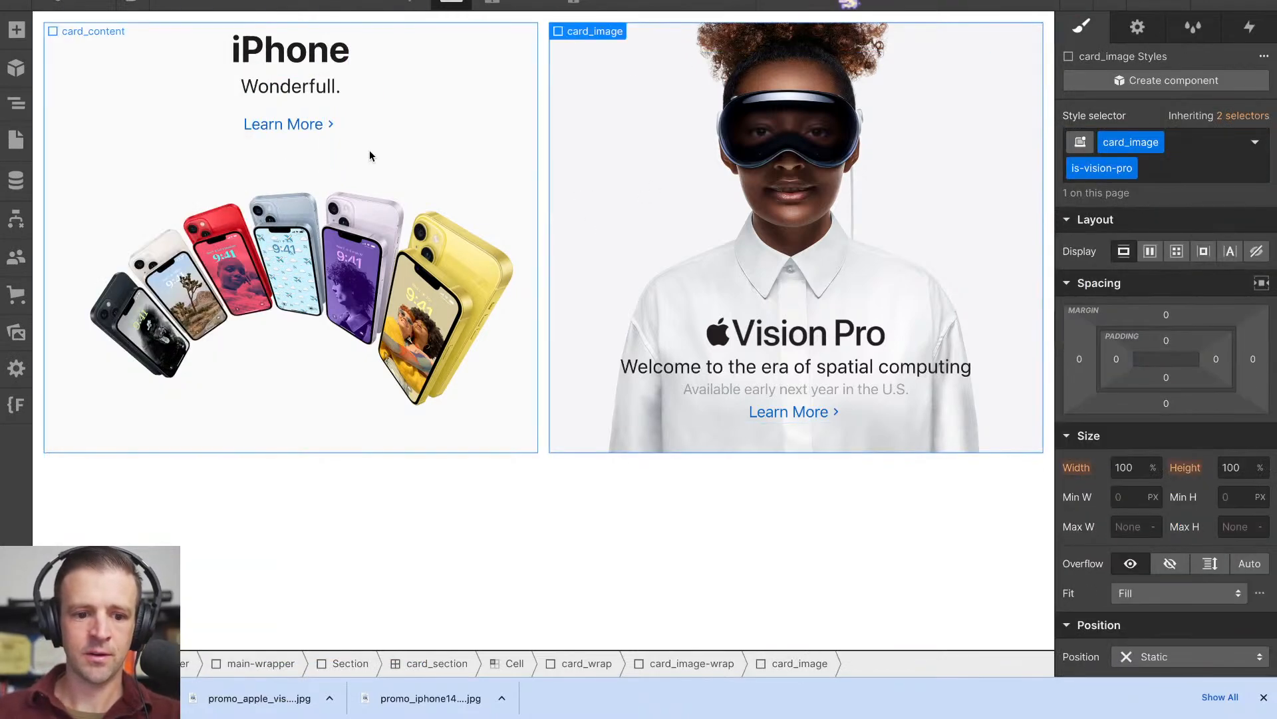
left_click(326, 128)
left_click(303, 133)
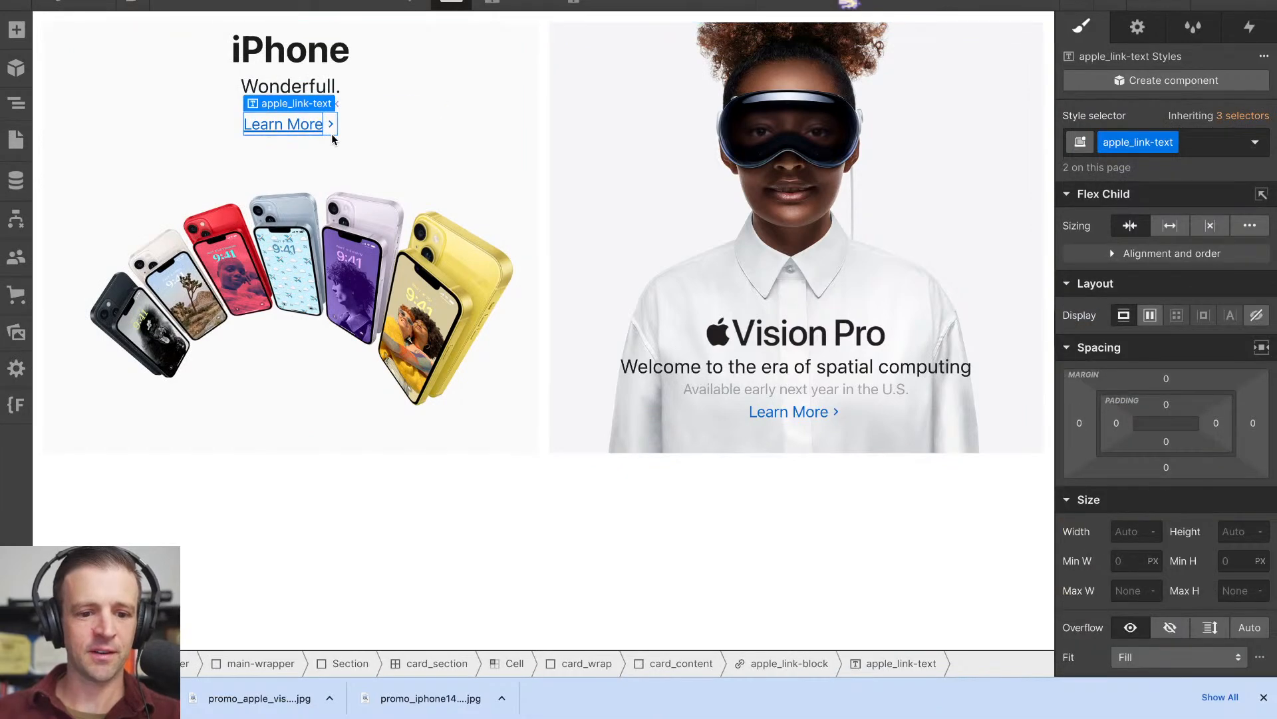
key("ctrl+Tab")
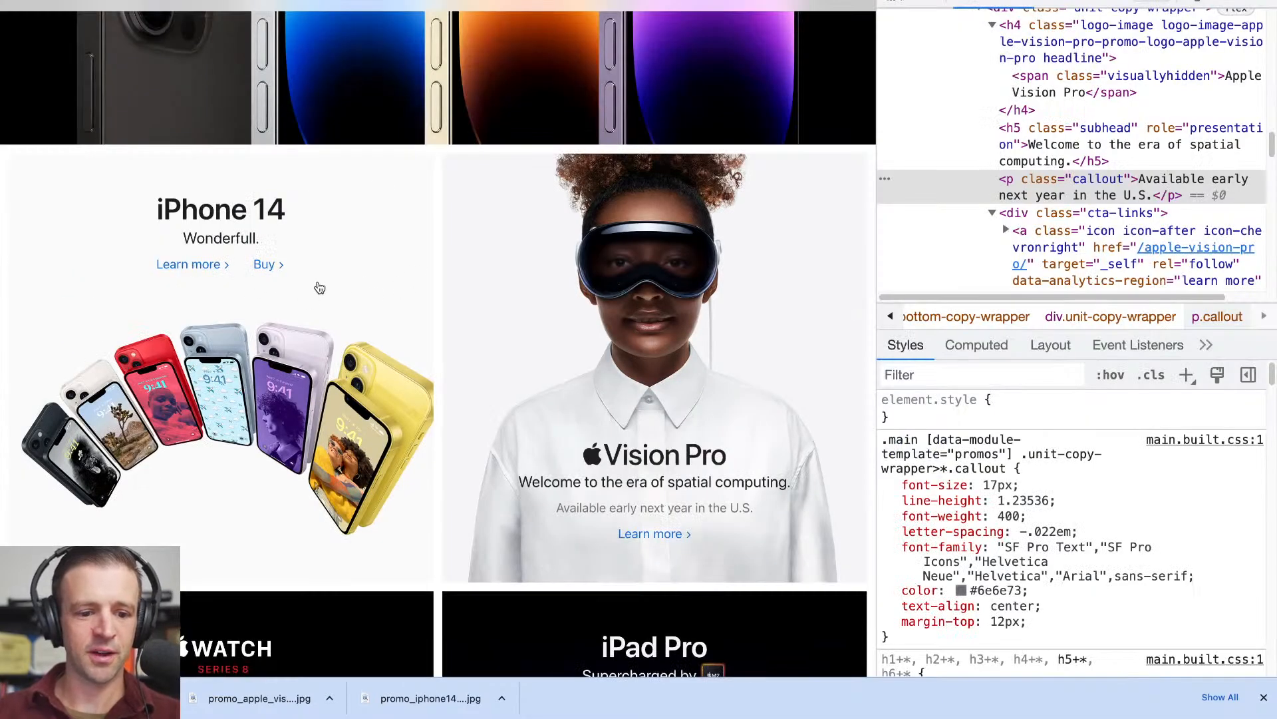
key("ctrl+shift+Tab")
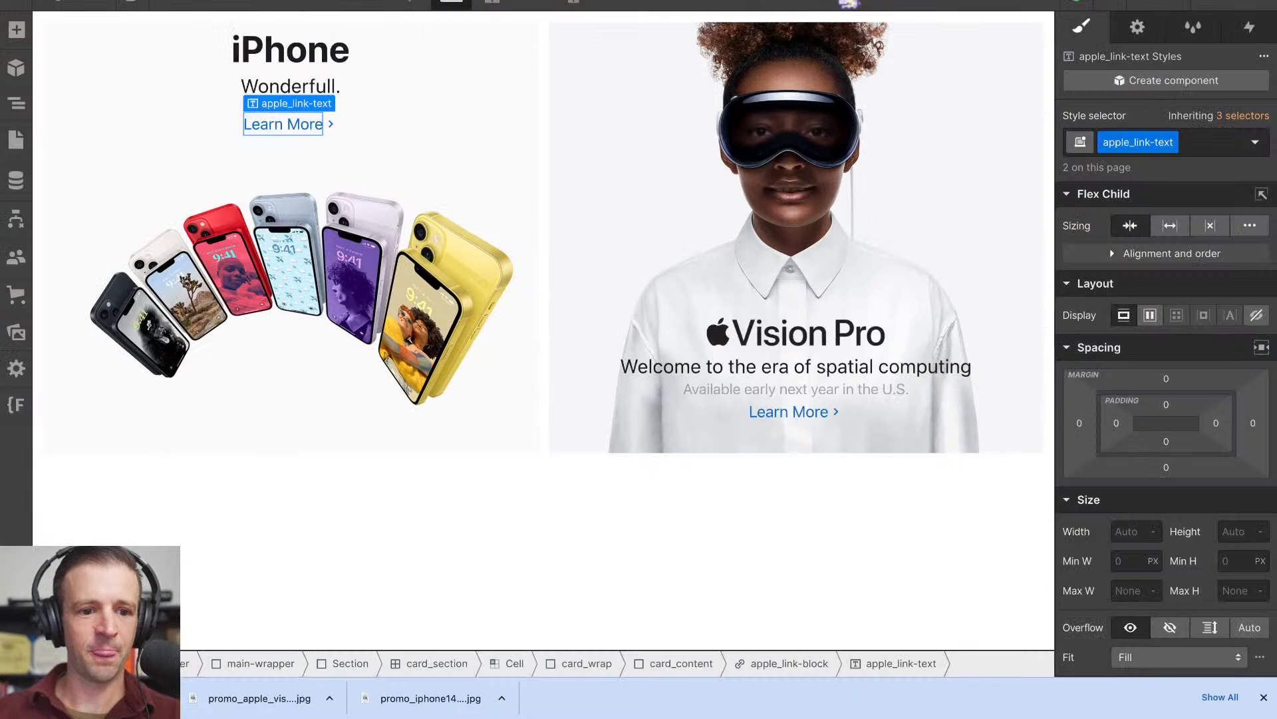
left_click(327, 135)
left_click(326, 132)
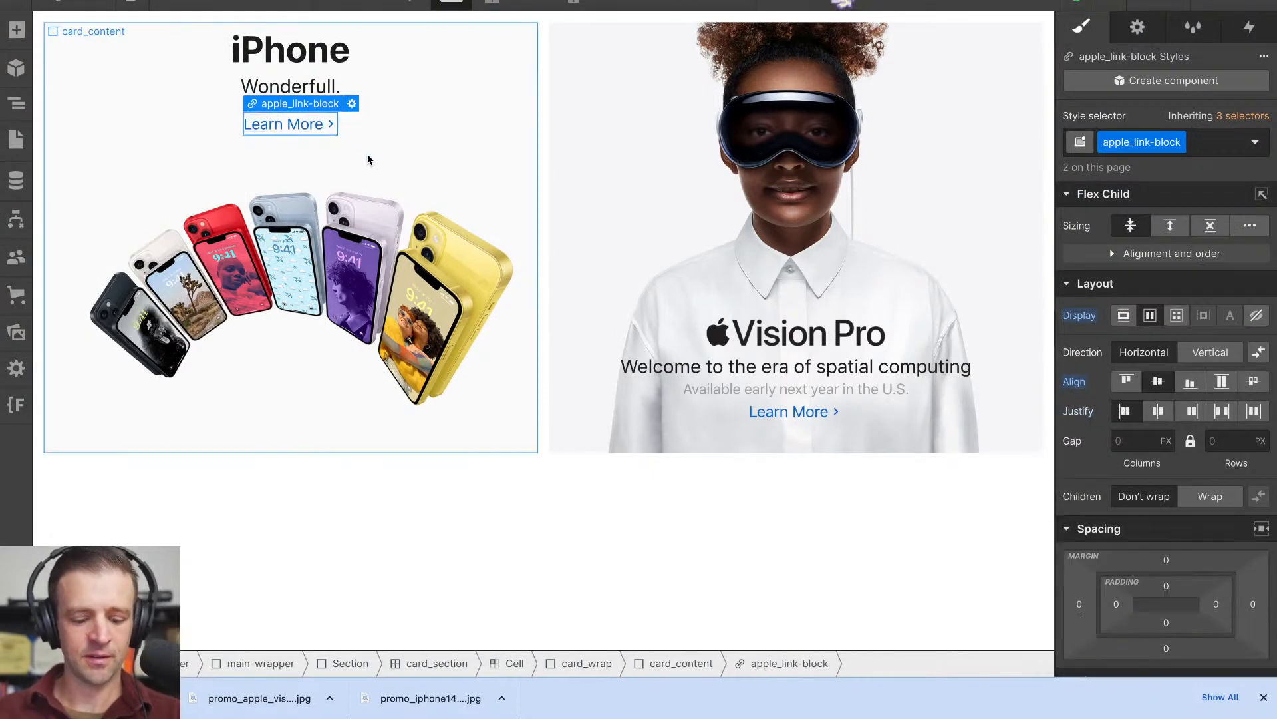
key("ctrl+d")
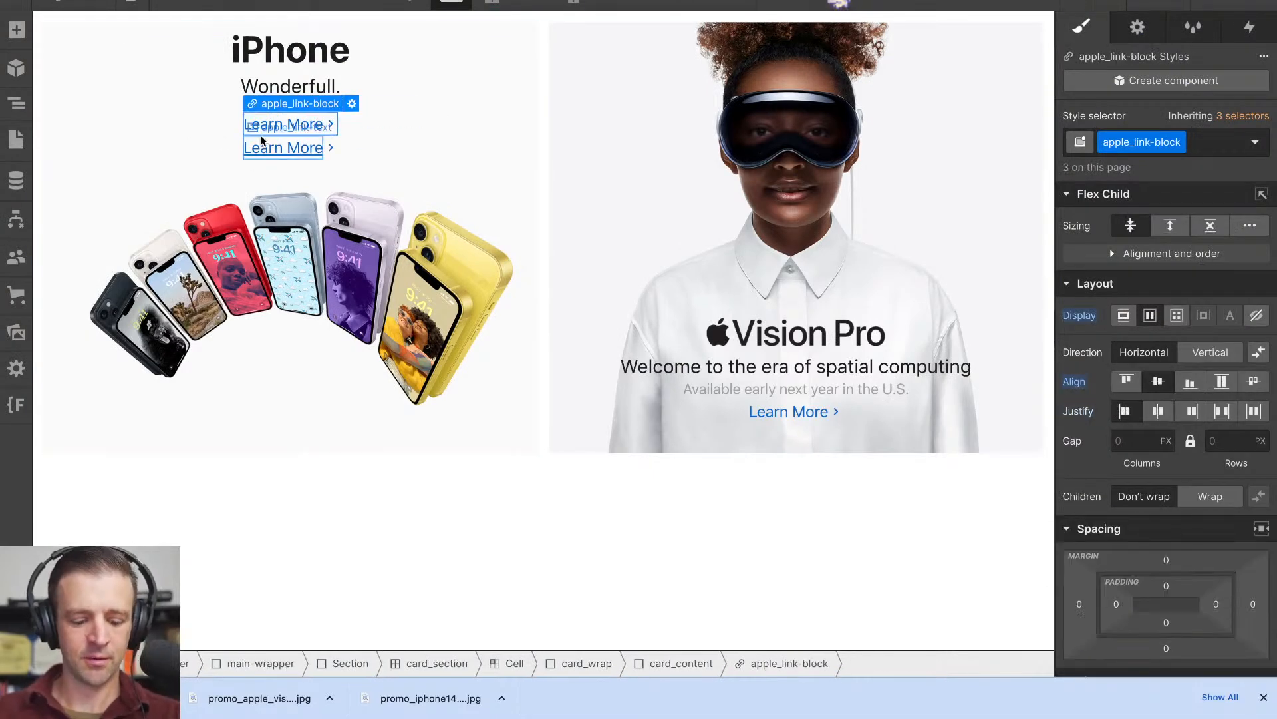
- Wrap the iPhone card's first Learn More link in a div block with the new class links-wrap
left_click(339, 131)
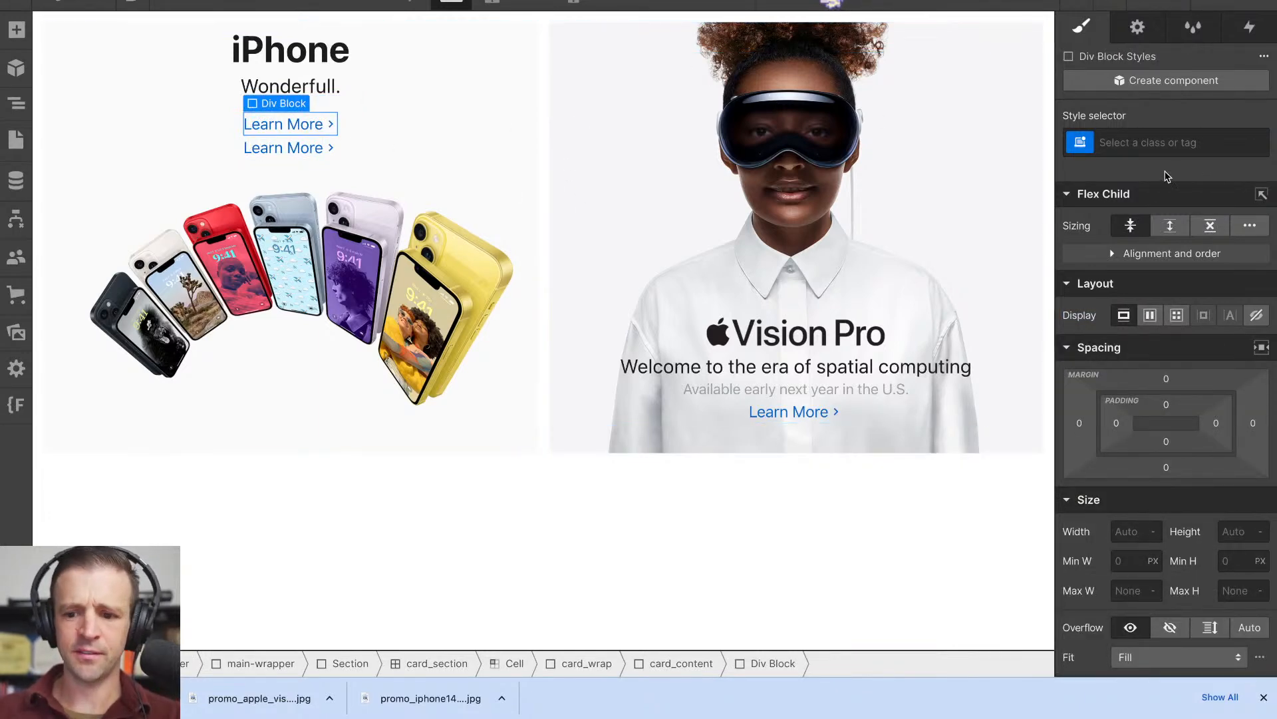
left_click(1162, 142)
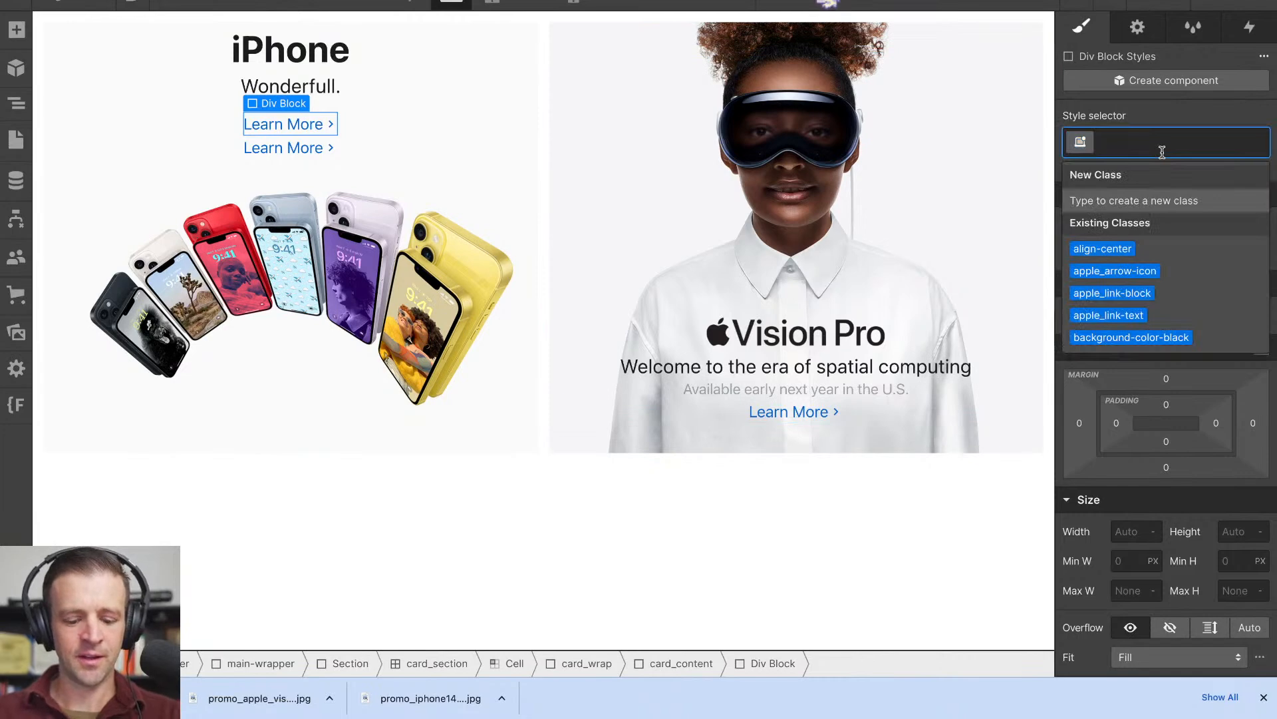
type("card_")
key("BackSpace")
key("BackSpace")
key("BackSpace")
key("BackSpace")
key("BackSpace")
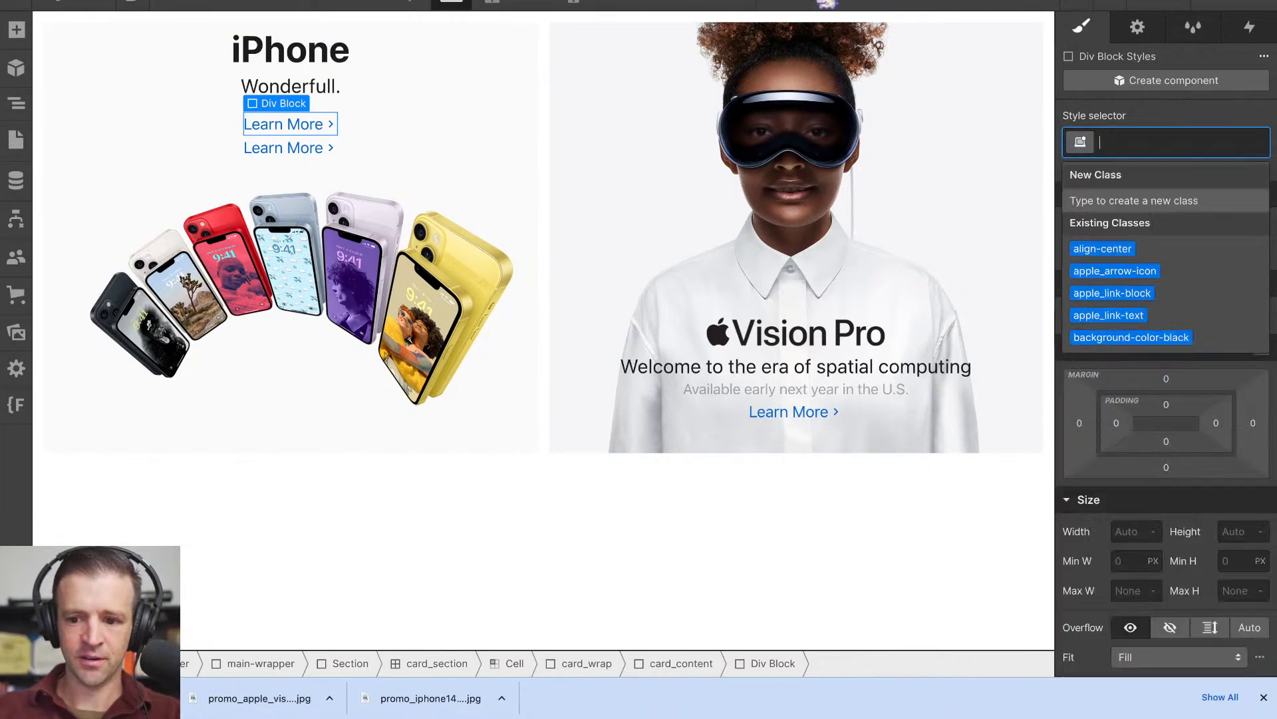
type("links-")
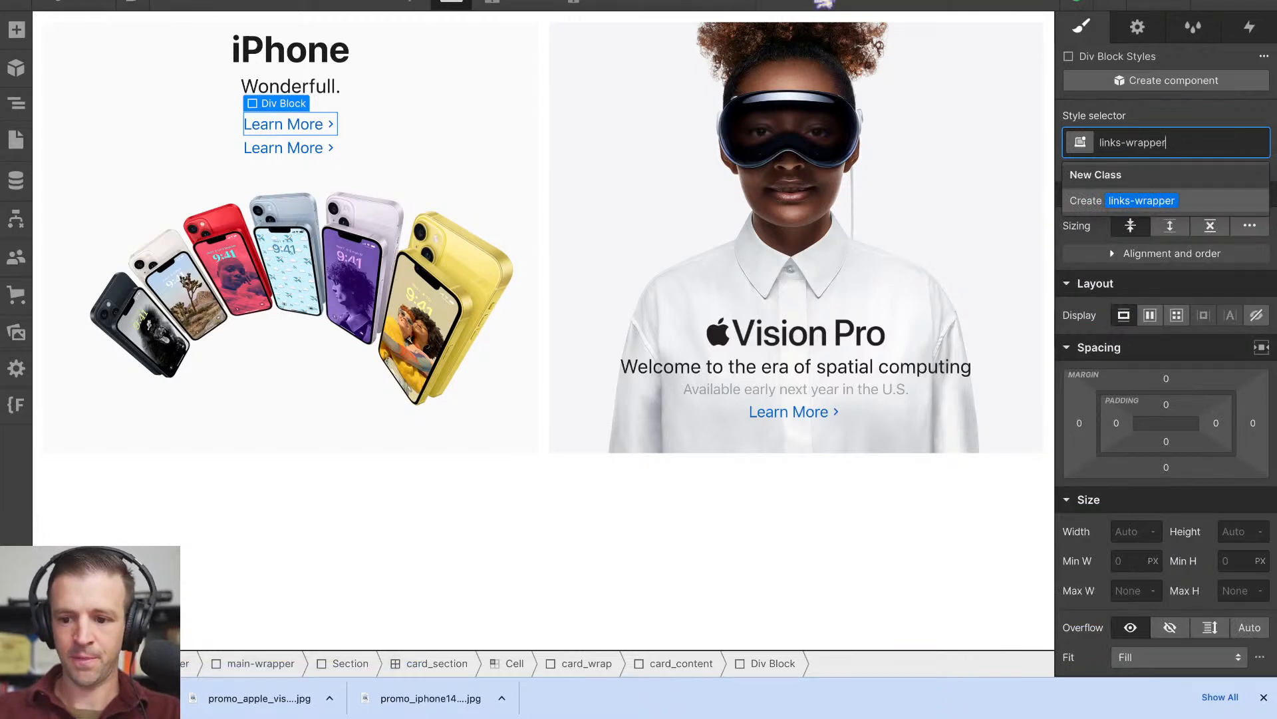
type("wrap")
key("Return")
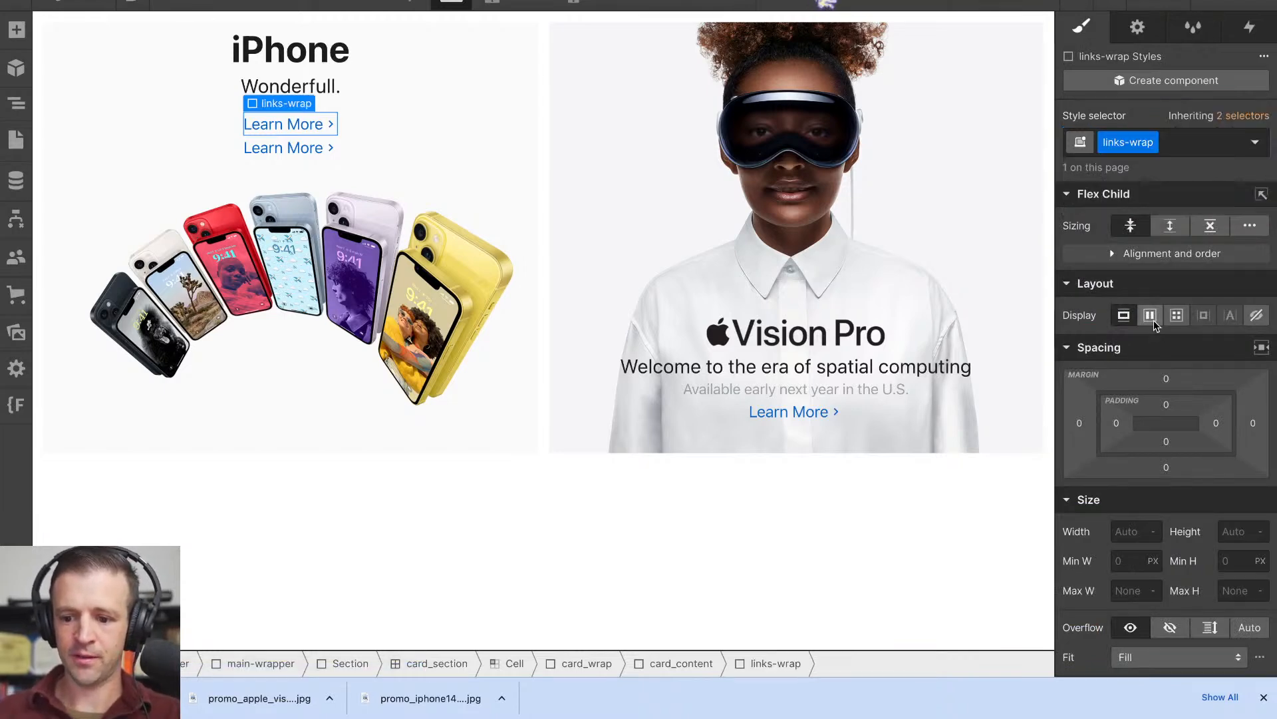
- Make links-wrap a horizontal flex container with centred alignment and a 0.5 rem gap
left_click(1150, 314)
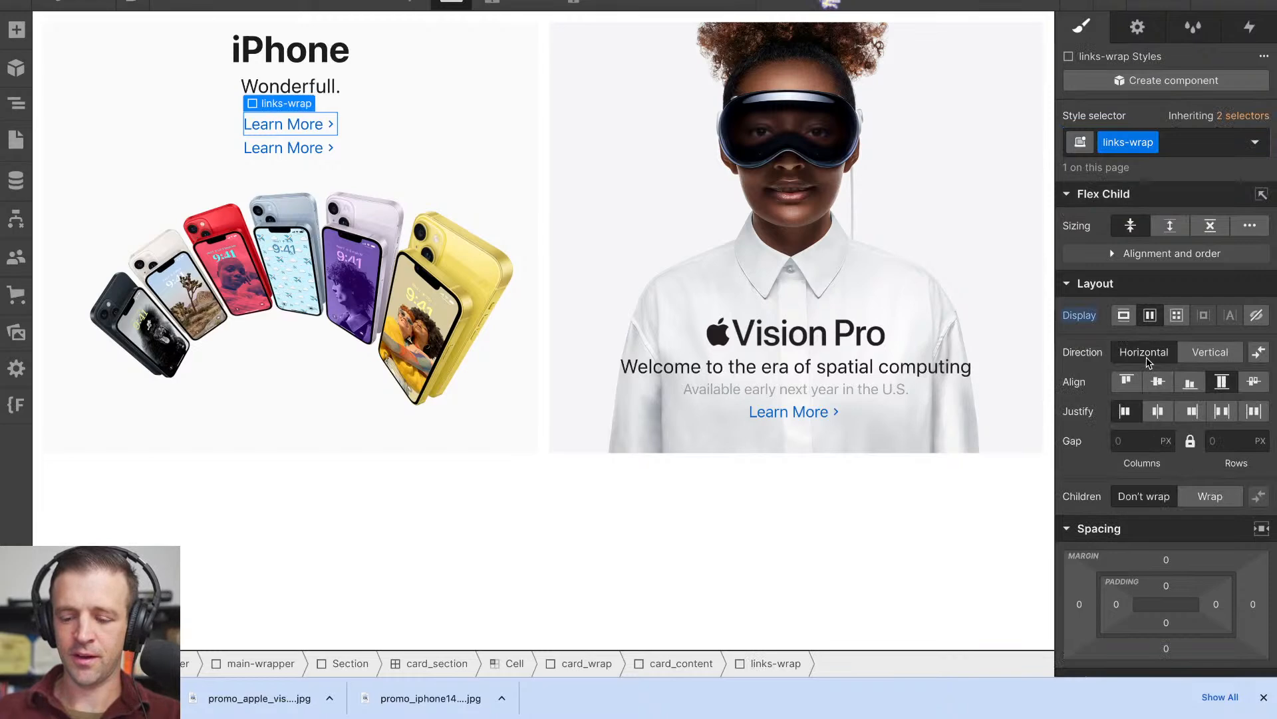
left_click(1159, 382)
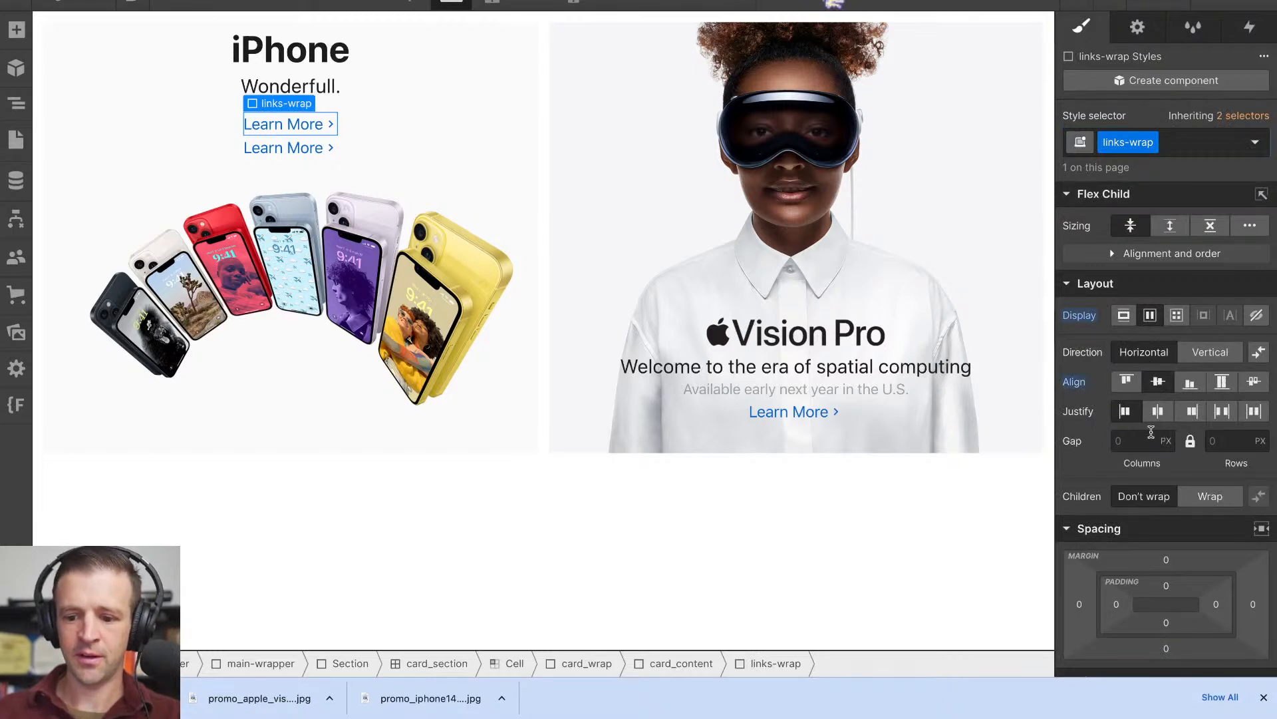
left_click(1144, 443)
type("0.5r")
key("Return")
- Move the second apple_link-block into links-wrap and change its text to Buy
left_click(15, 106)
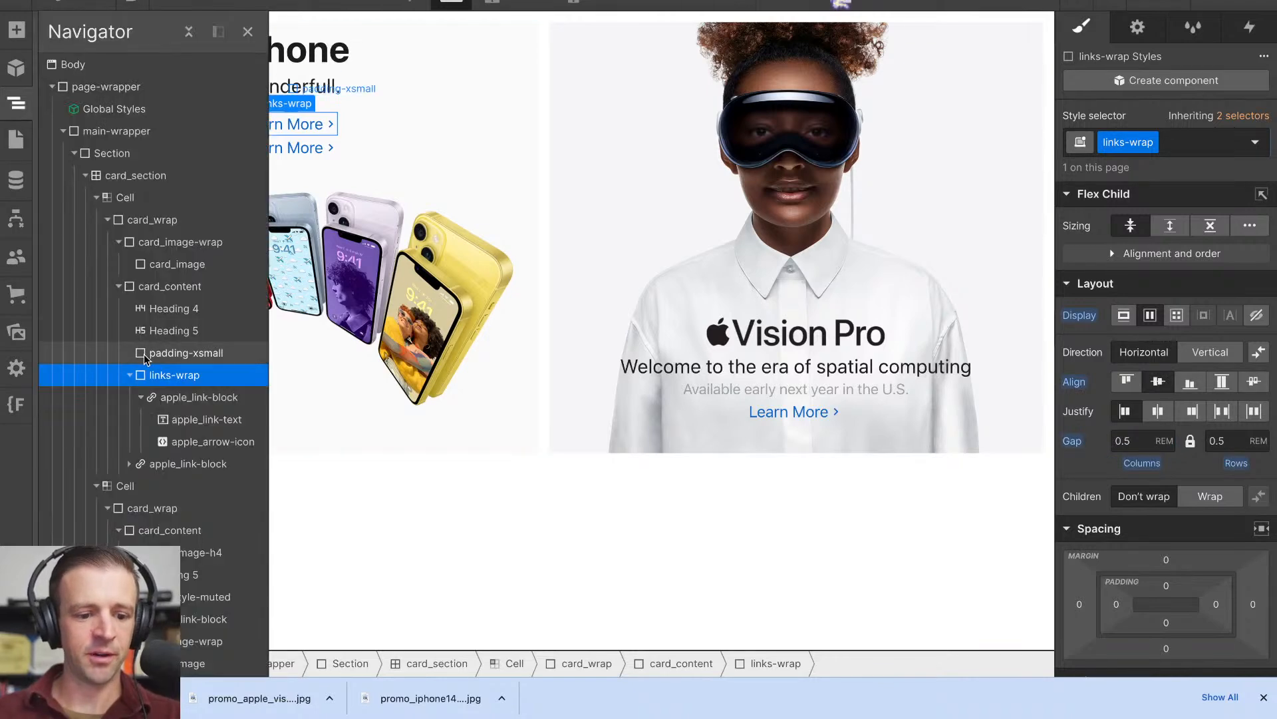
left_click_drag(147, 464, 177, 463)
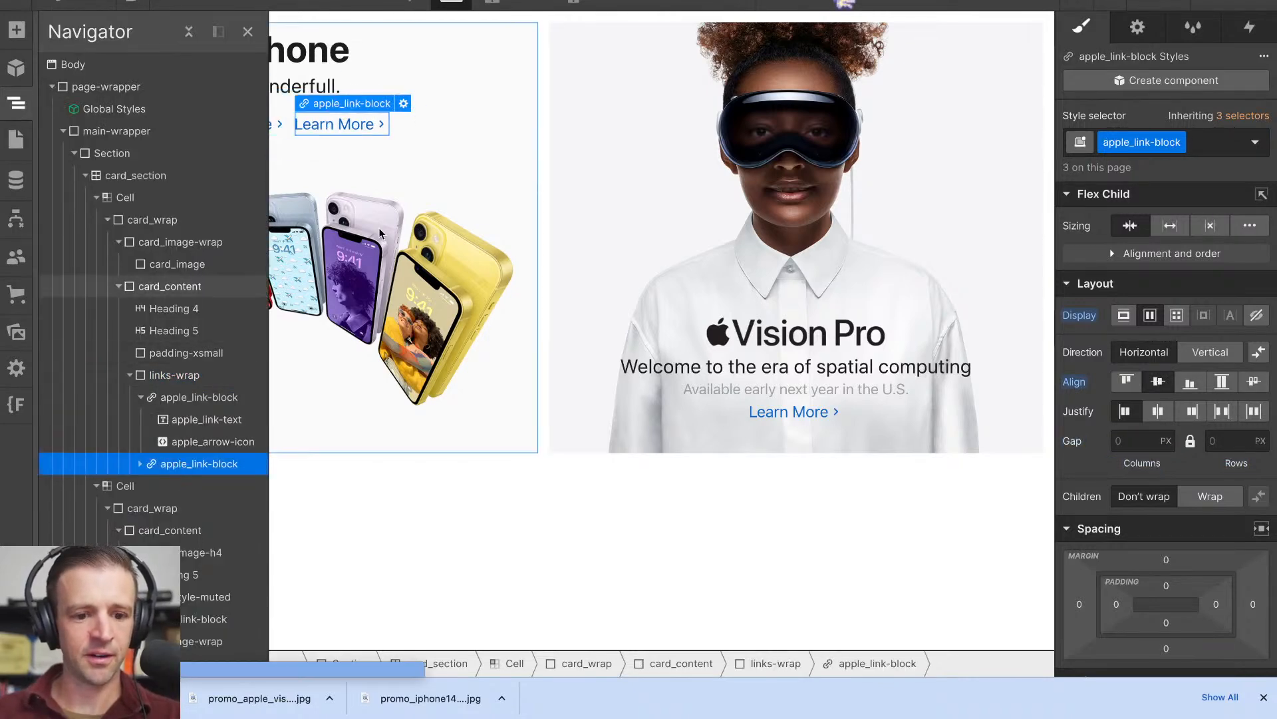
left_click(326, 163)
double_click(326, 129)
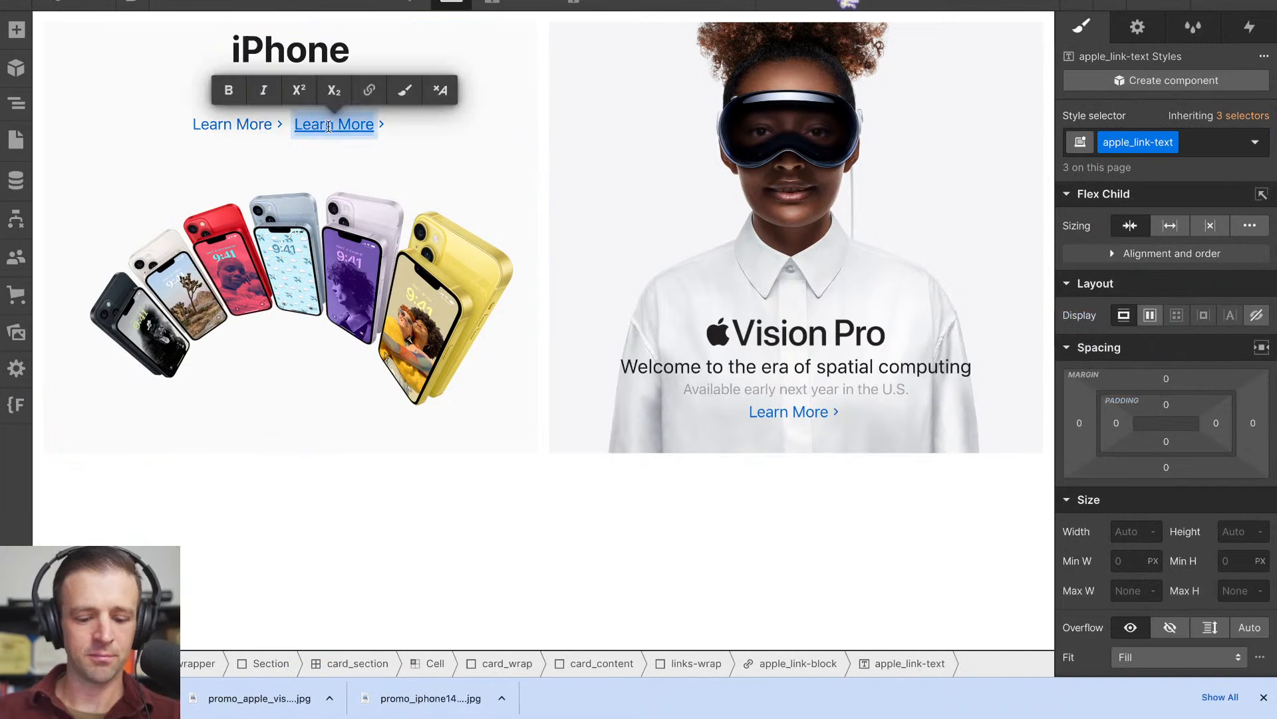
type("Buy")
left_click(370, 185)
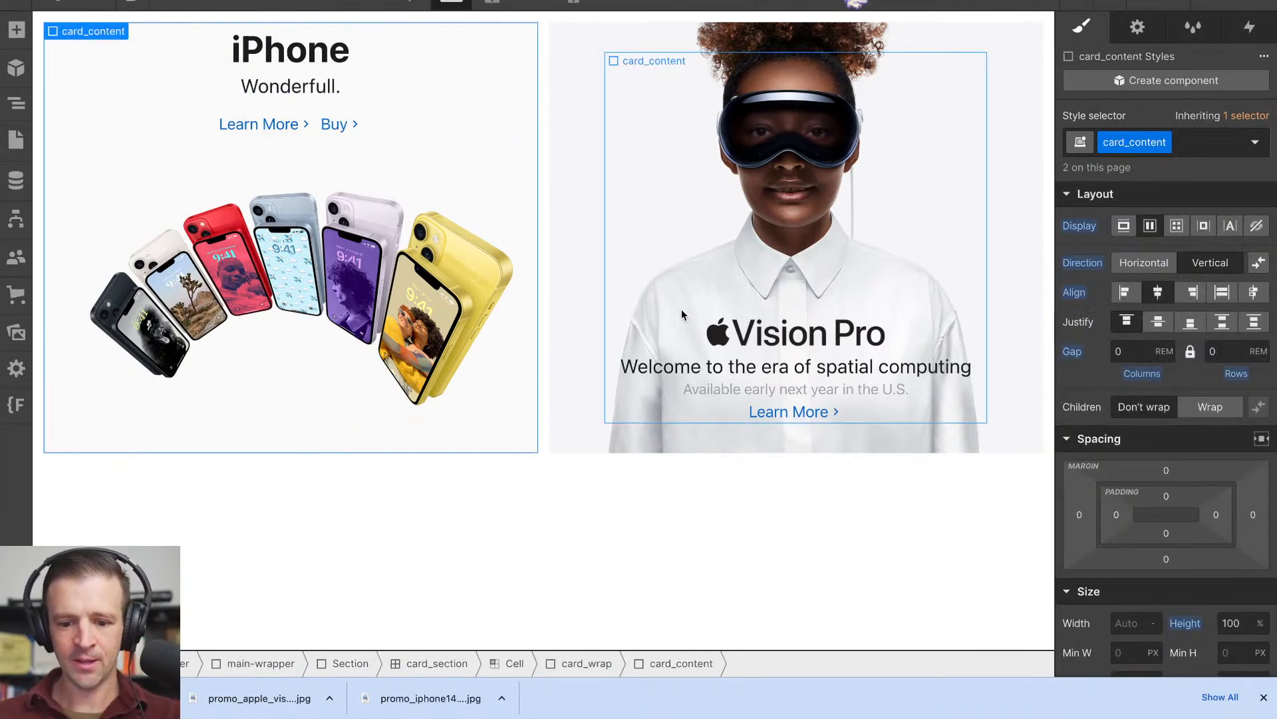
- Set the gap of the Vision Pro tile's card_content to 0.25 rem
left_click(920, 397)
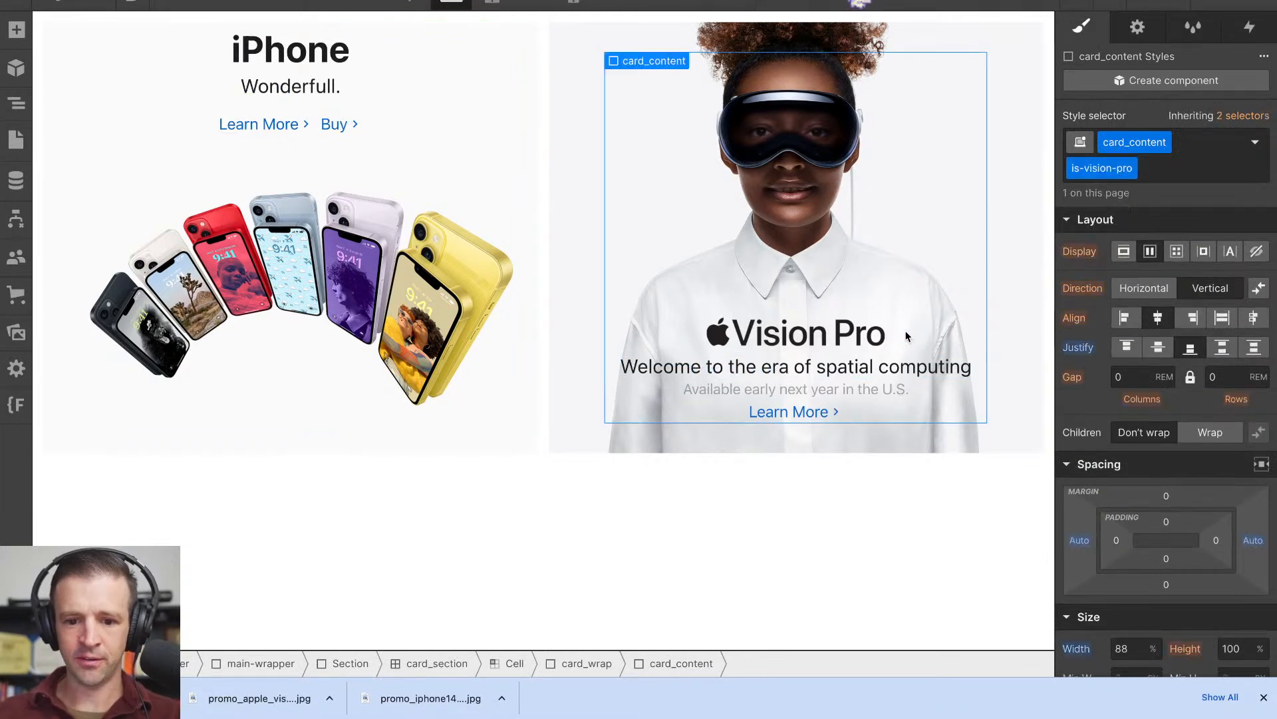
left_click(1139, 377)
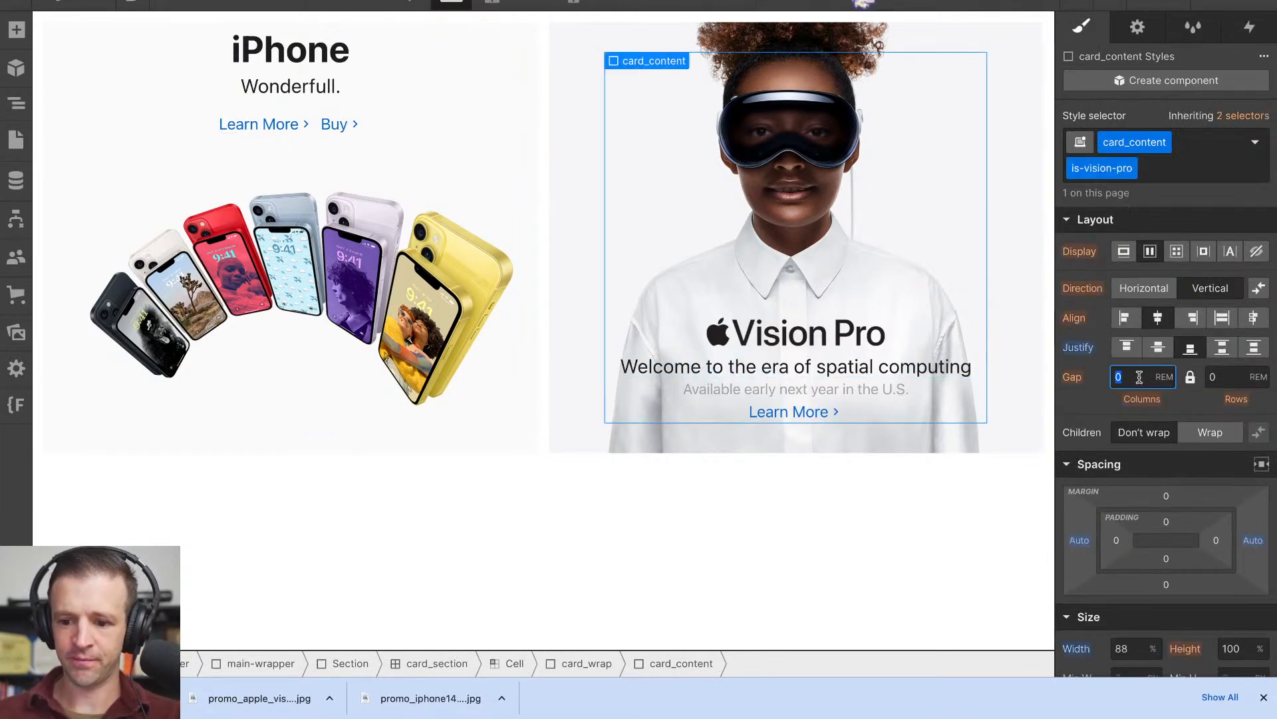
key("Return")
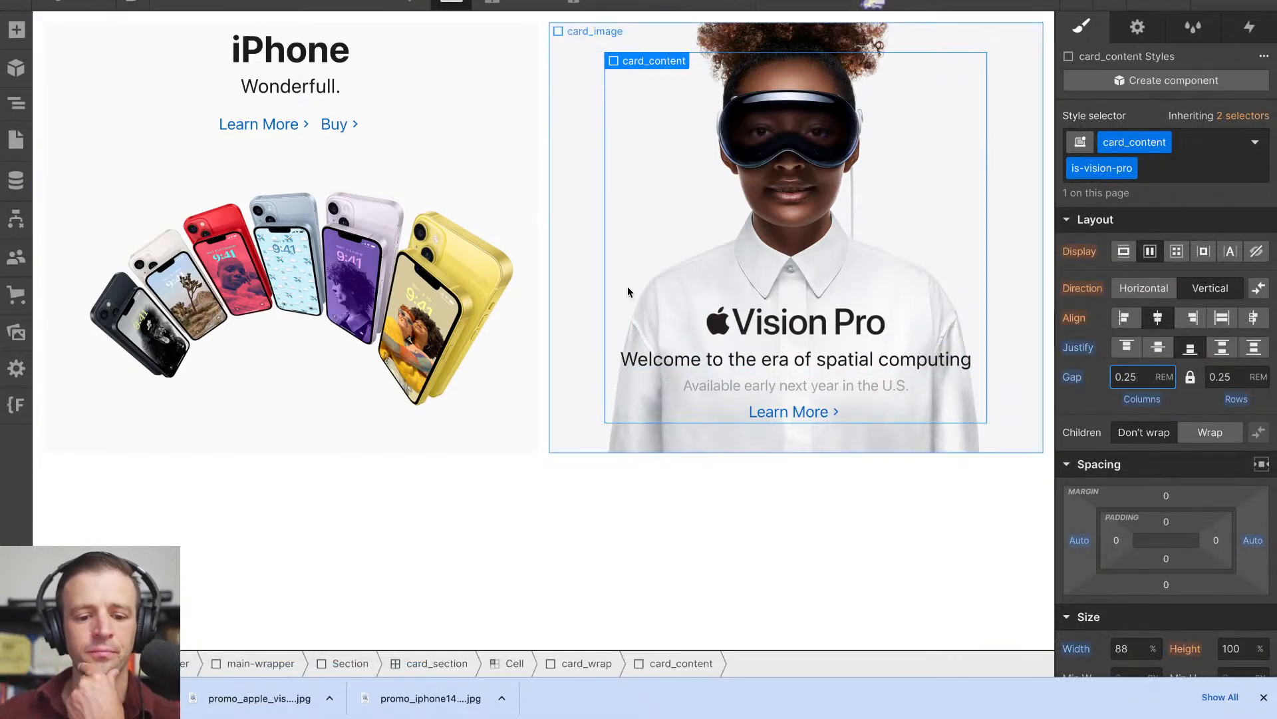
- Preview the page to check both tiles' layout, and return to editing
left_click(617, 492)
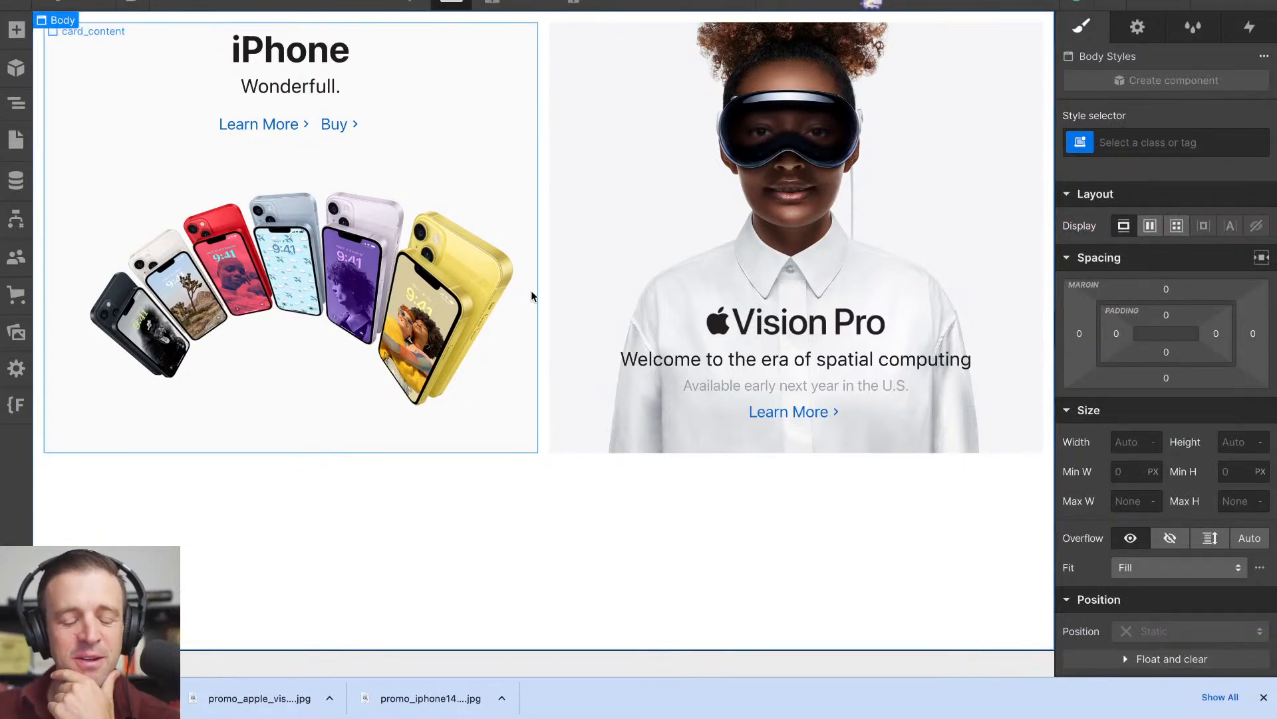
left_click(173, 6)
mouse_move(1163, 333)
left_mouse_down()
mouse_move(955, 315)
mouse_move(879, 328)
mouse_move(1064, 328)
mouse_move(756, 328)
mouse_move(965, 328)
mouse_move(822, 334)
mouse_move(958, 329)
mouse_move(905, 356)
mouse_move(833, 330)
mouse_move(1169, 336)
left_mouse_up()
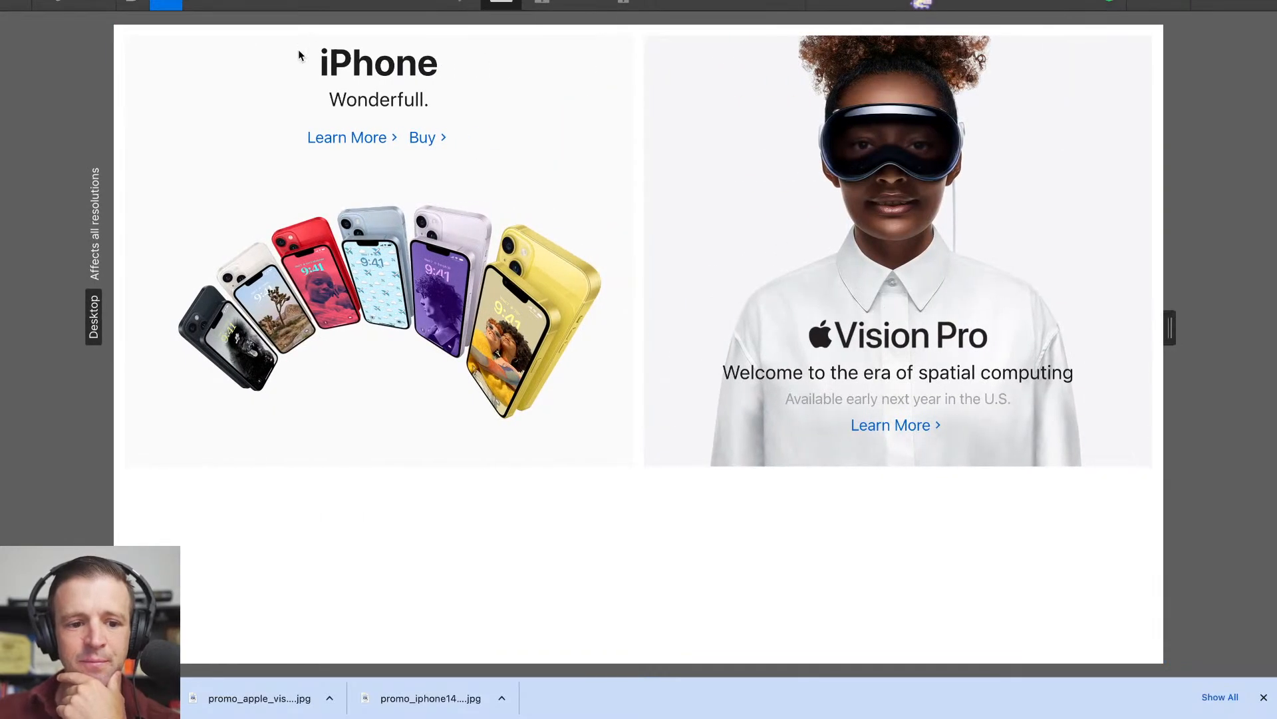
left_click(168, 7)
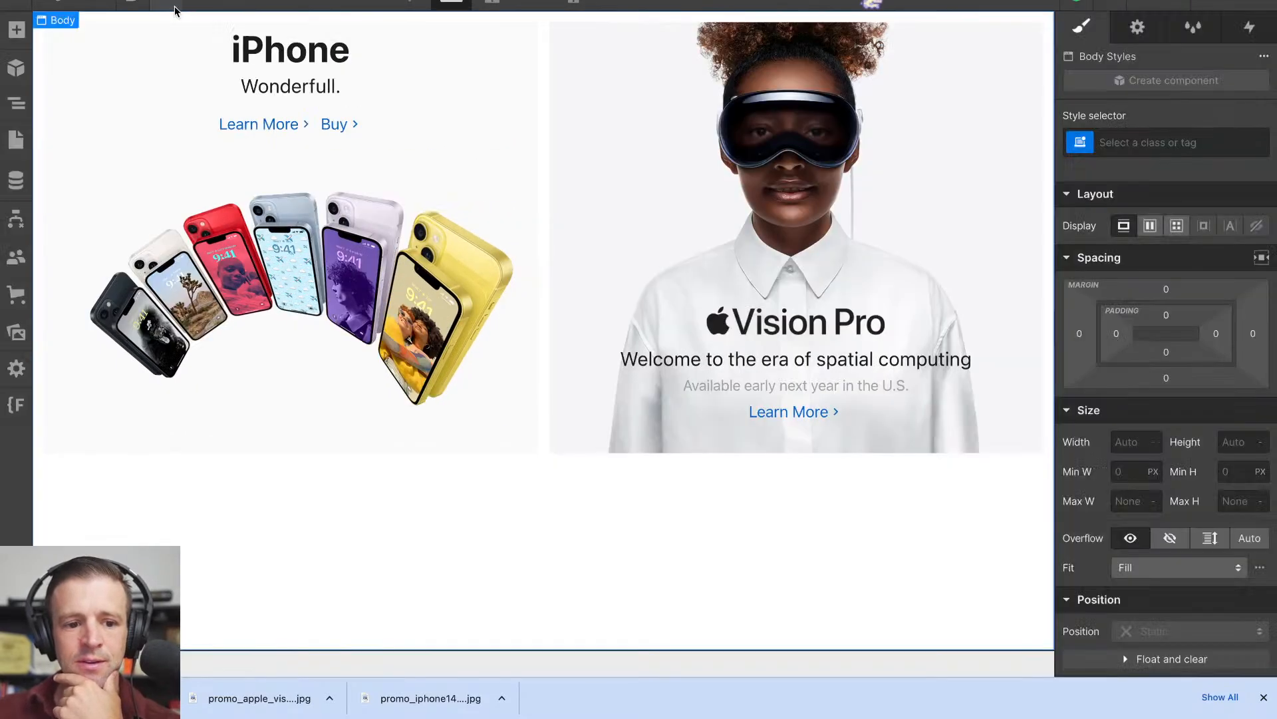
- Reset the height of the card_section grid to Auto
left_click(538, 212)
scroll(1157, 412, "down", 1)
scroll(1177, 492, "up", 1)
left_click(1187, 543, "alt")
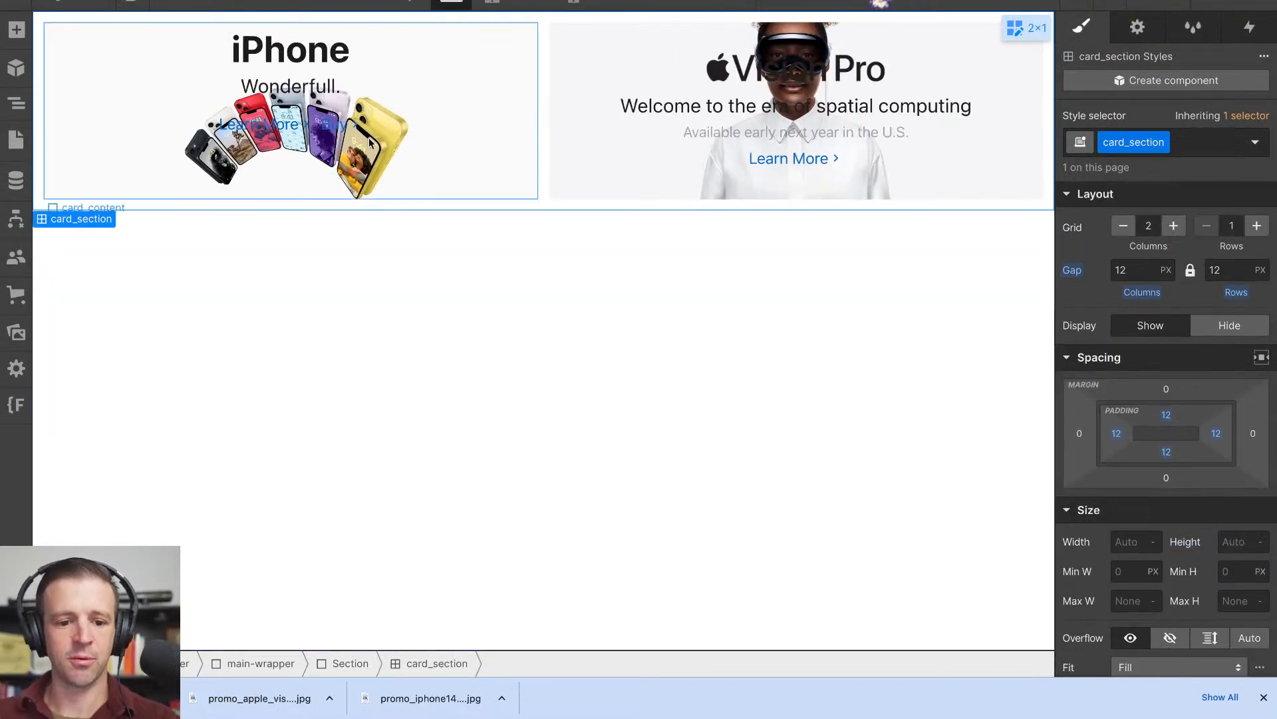
- Set the minimum height of the iPhone tile's card_wrap to 490 px
left_click(16, 103)
left_click(125, 198)
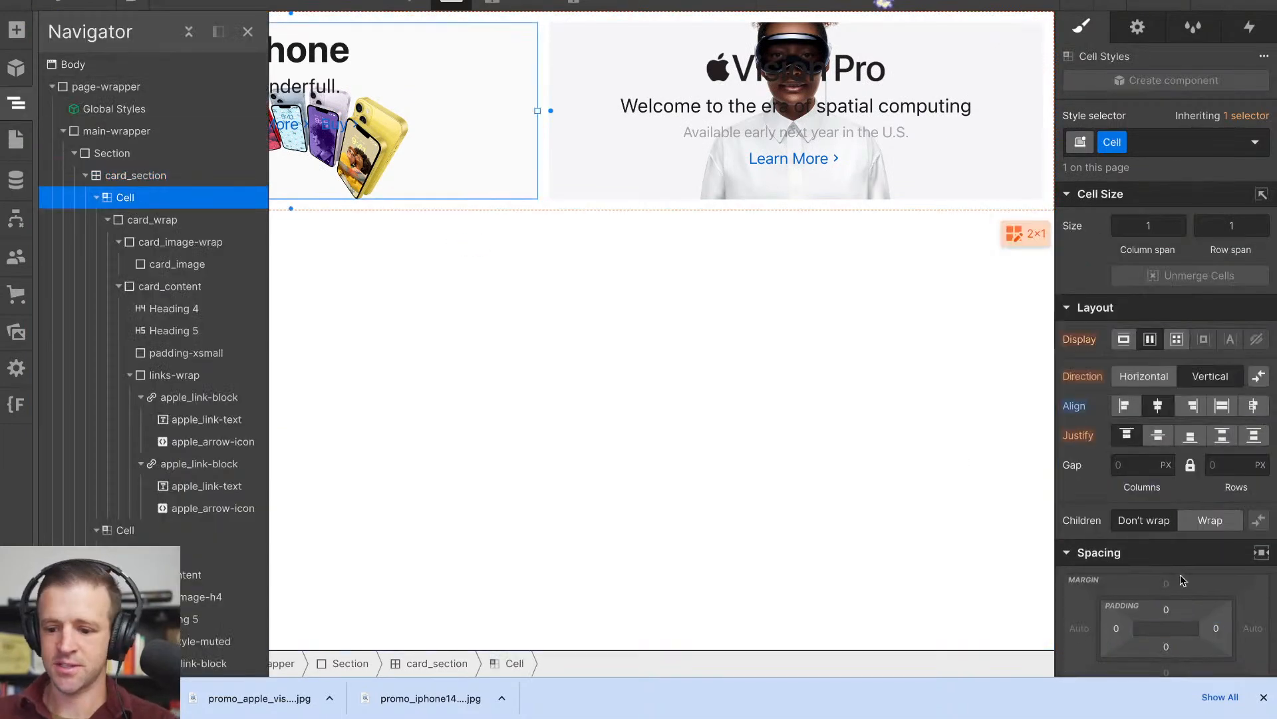
scroll(1191, 459, "down", 5)
scroll(1191, 459, "up", 5)
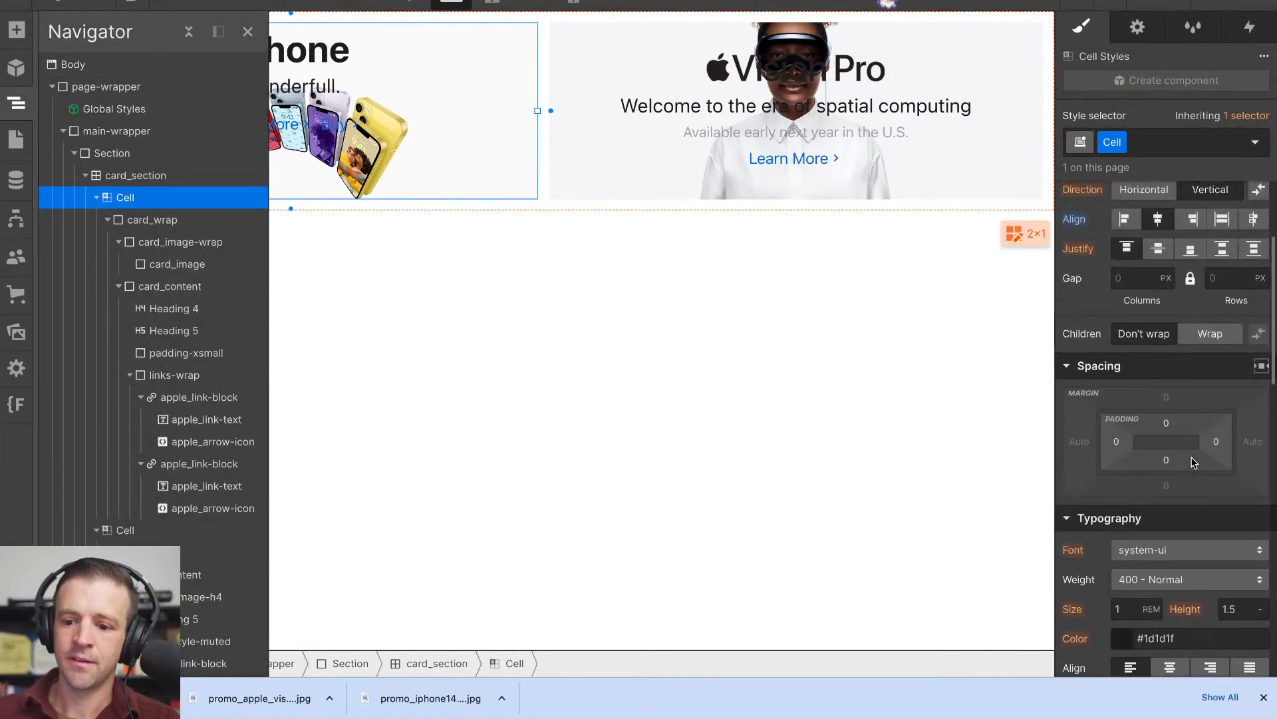
scroll(1191, 462, "down", 6)
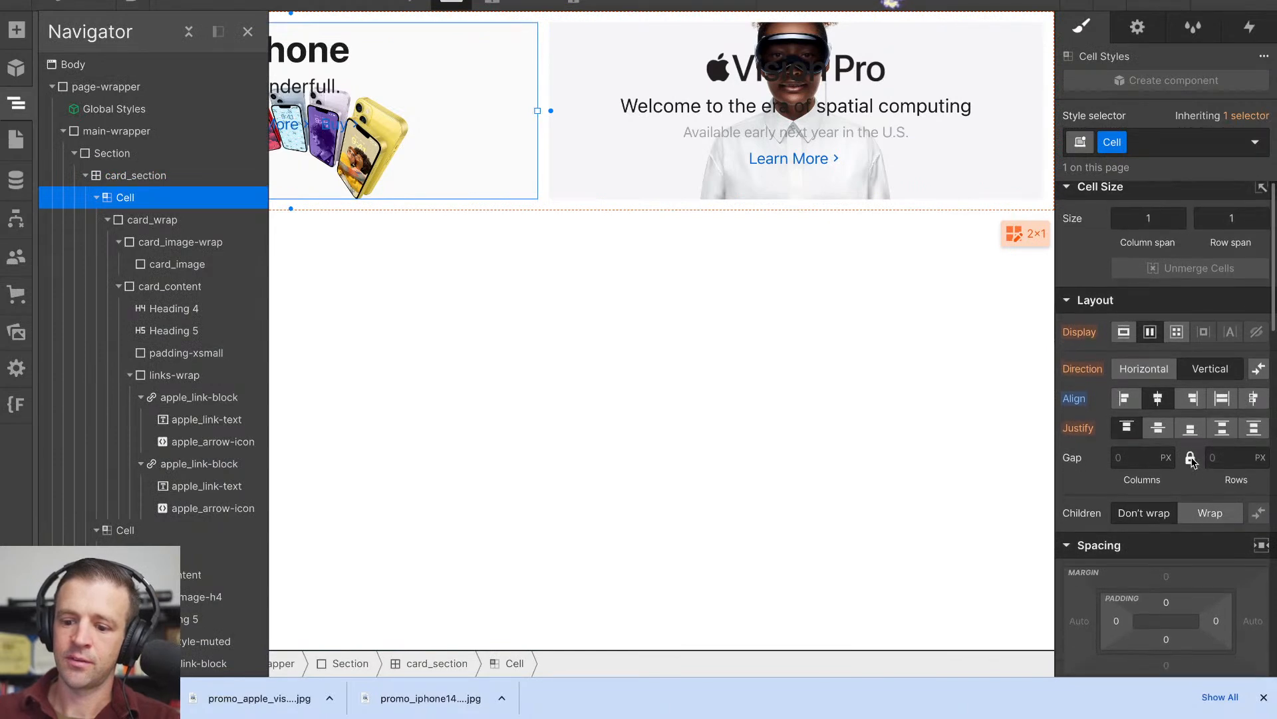
scroll(1193, 461, "down", 3)
scroll(1192, 461, "up", 8)
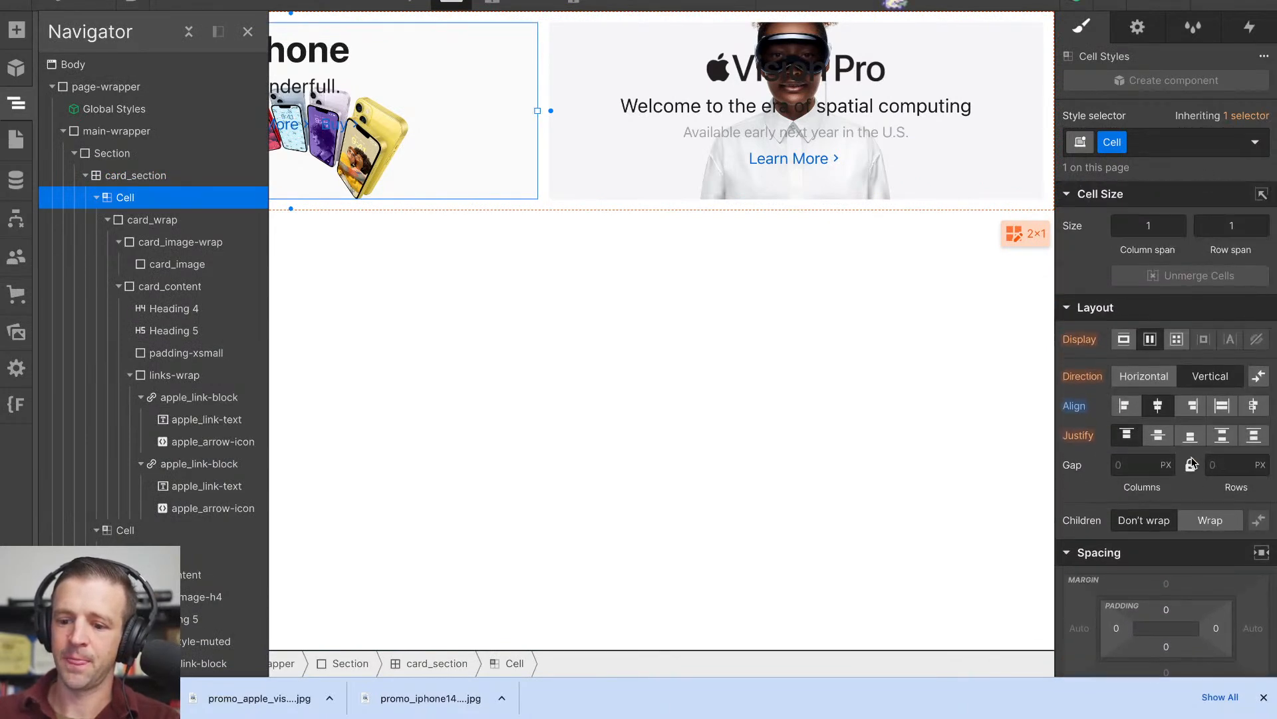
left_click(140, 221)
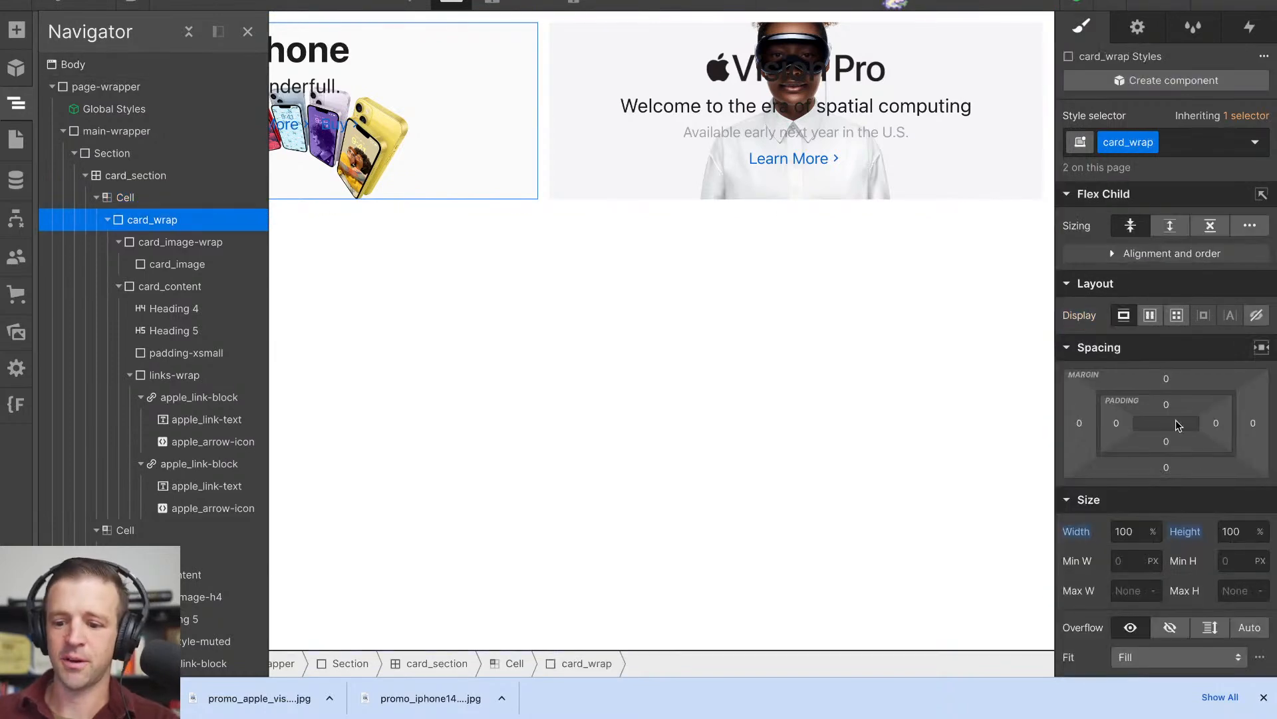
left_click(1241, 538)
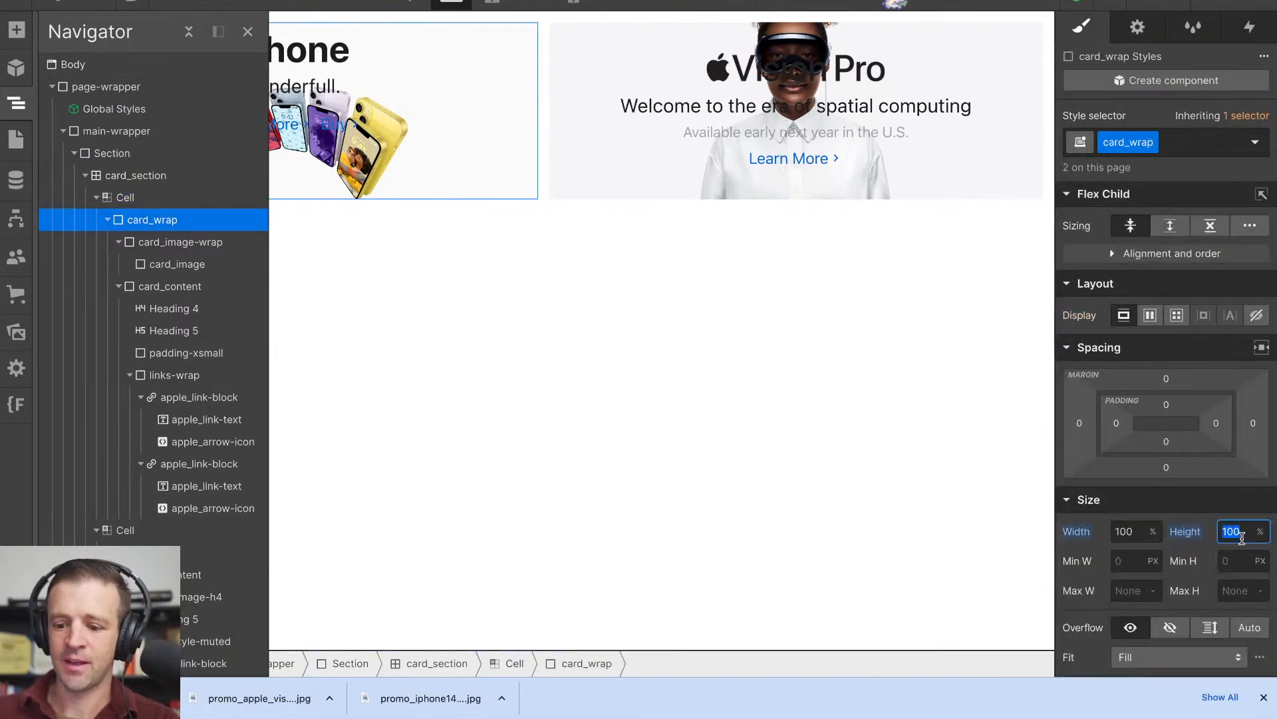
left_click(1237, 555)
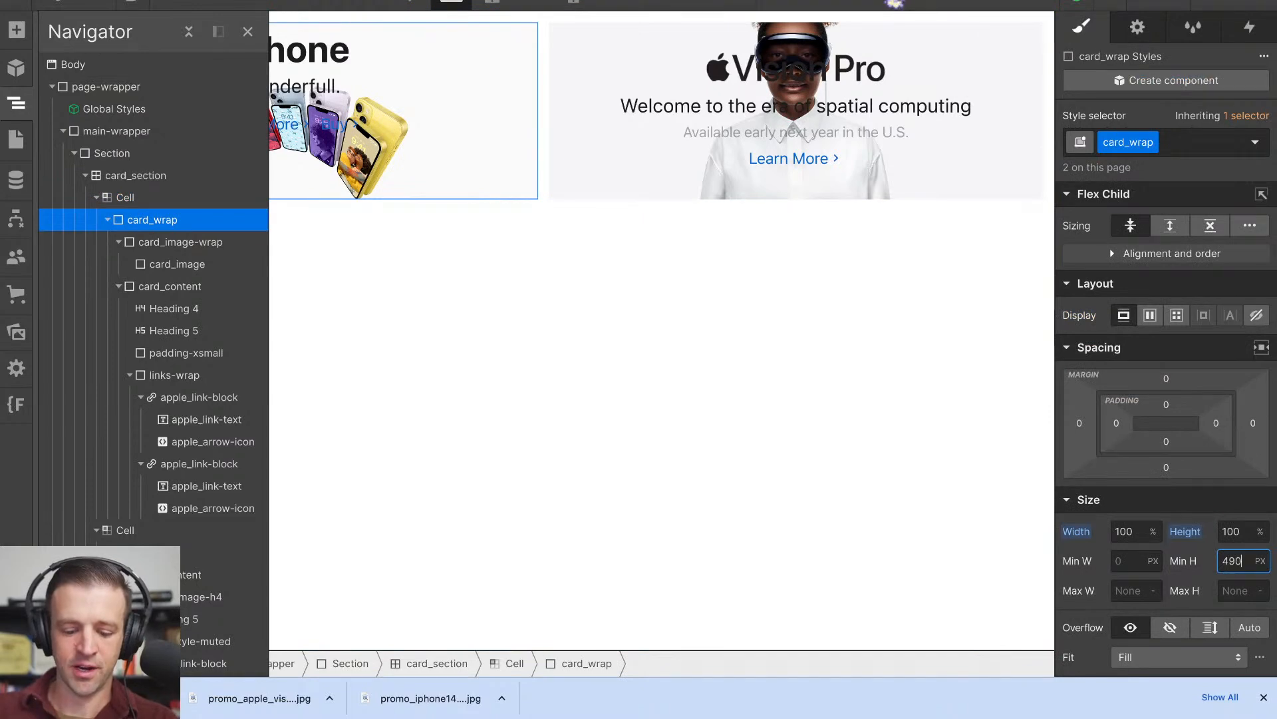
key("Return")
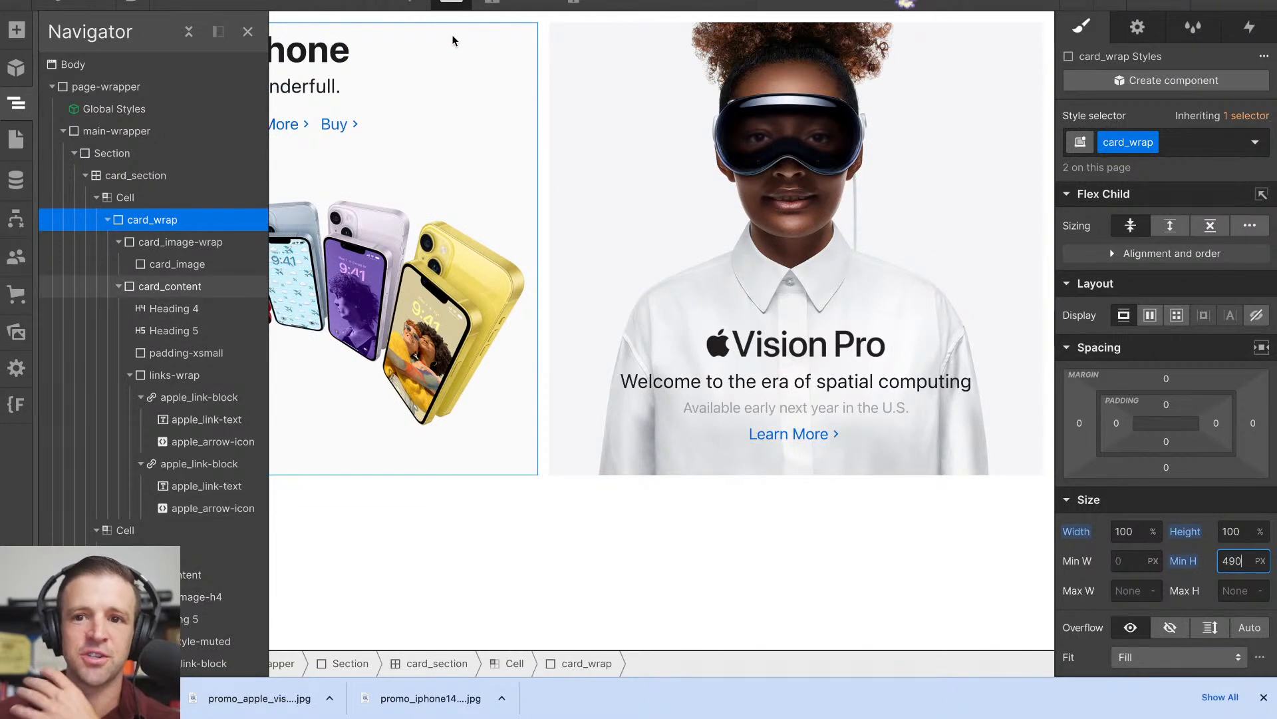
- View the tiles at the tablet breakpoint and compare them with Apple's homepage tiles at narrower and wider page widths, inspecting the Vision Pro tile
left_click(492, 3)
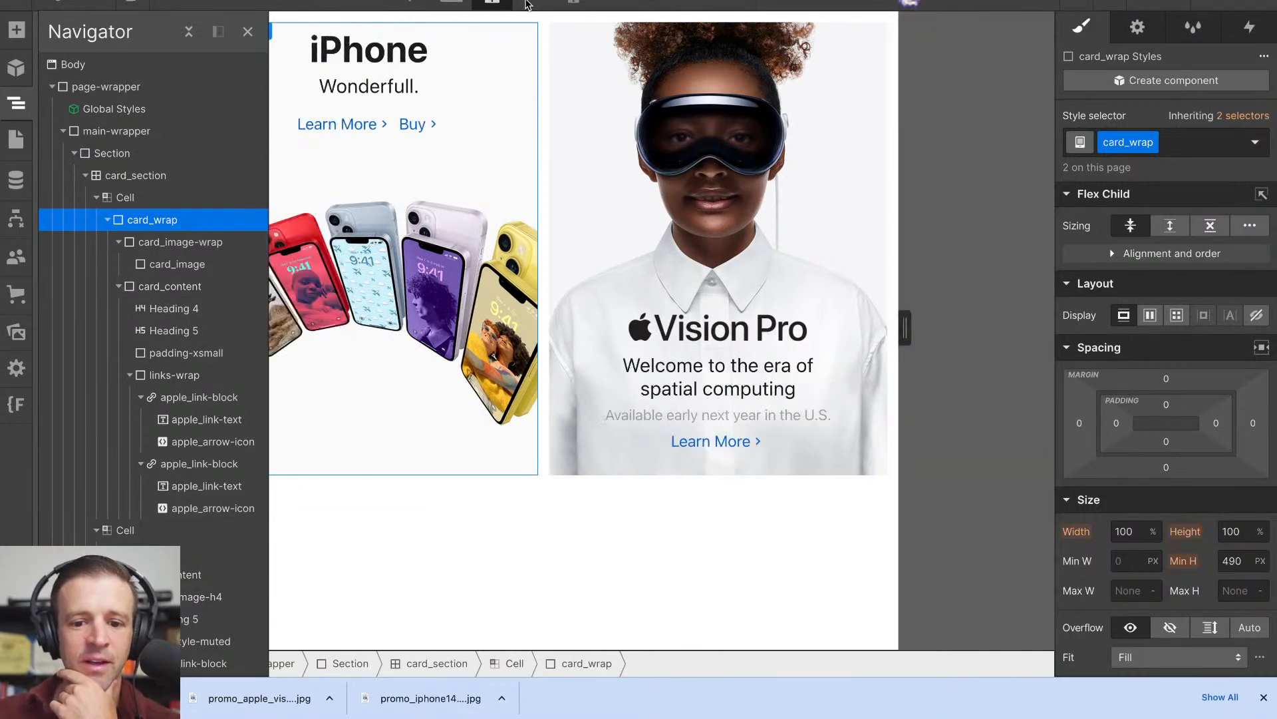
left_click(169, 6)
left_click_drag(989, 336, 1075, 323)
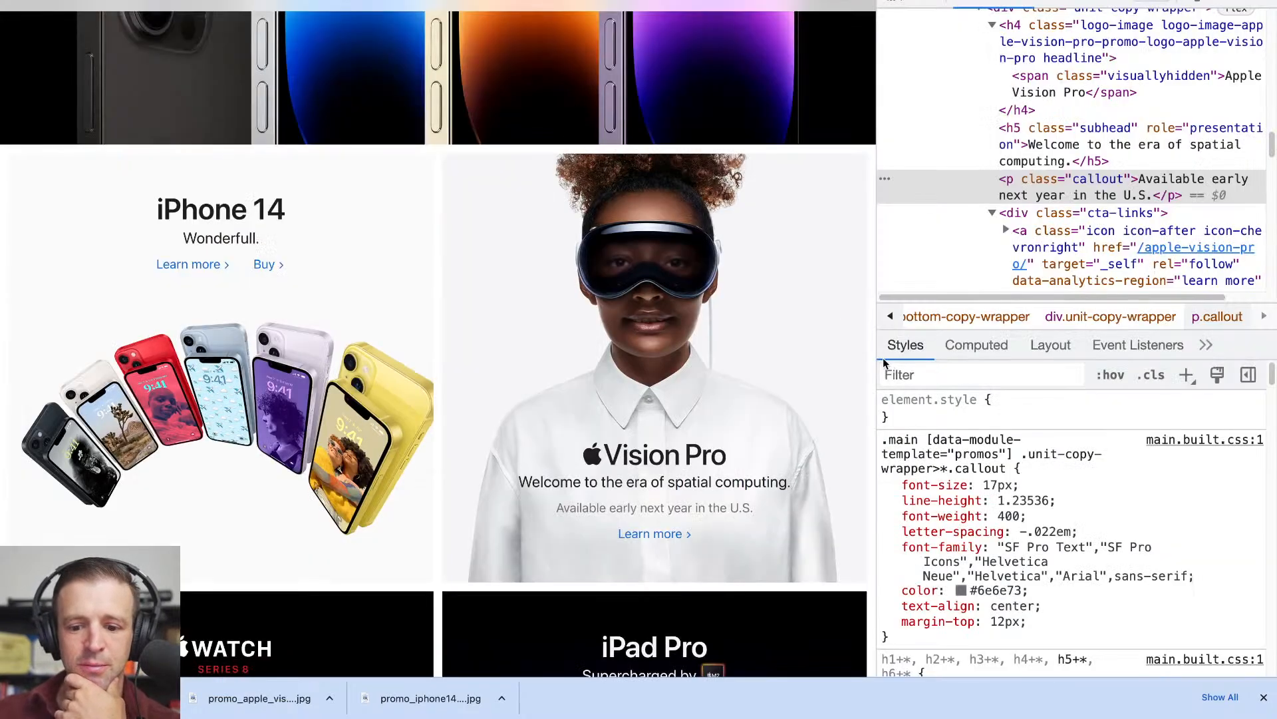
left_click_drag(878, 357, 513, 358)
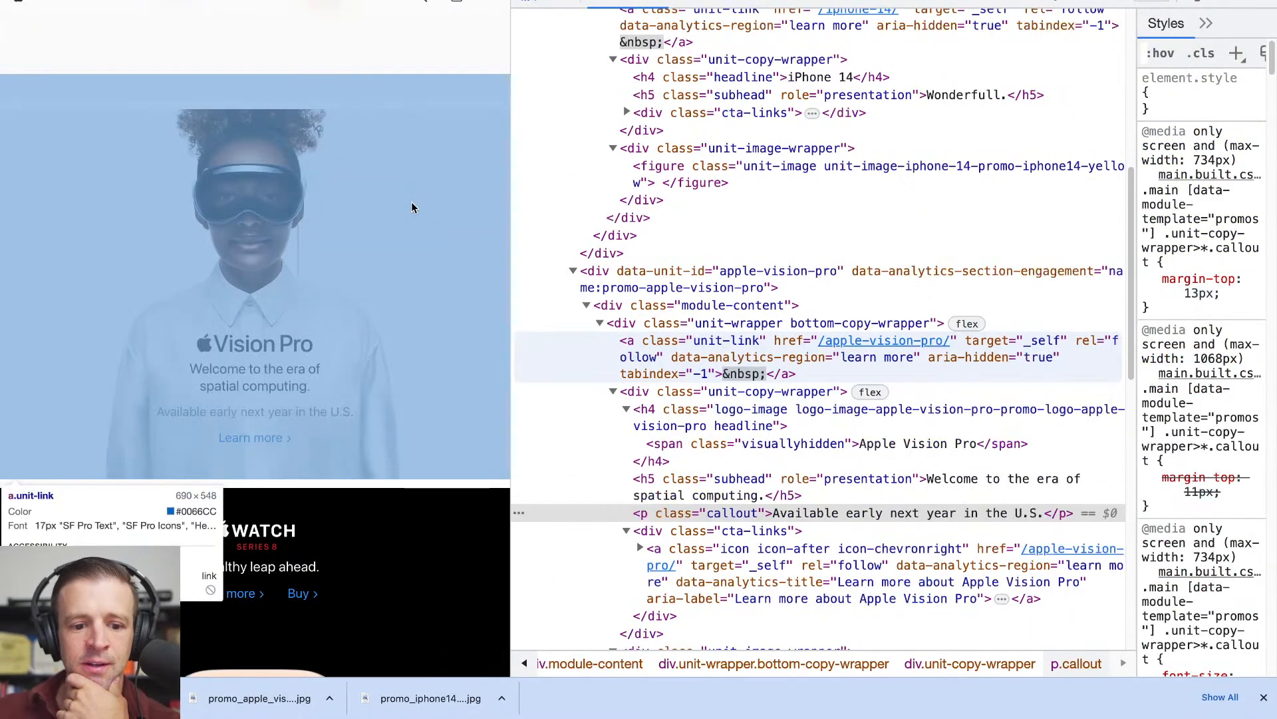
left_click(417, 234)
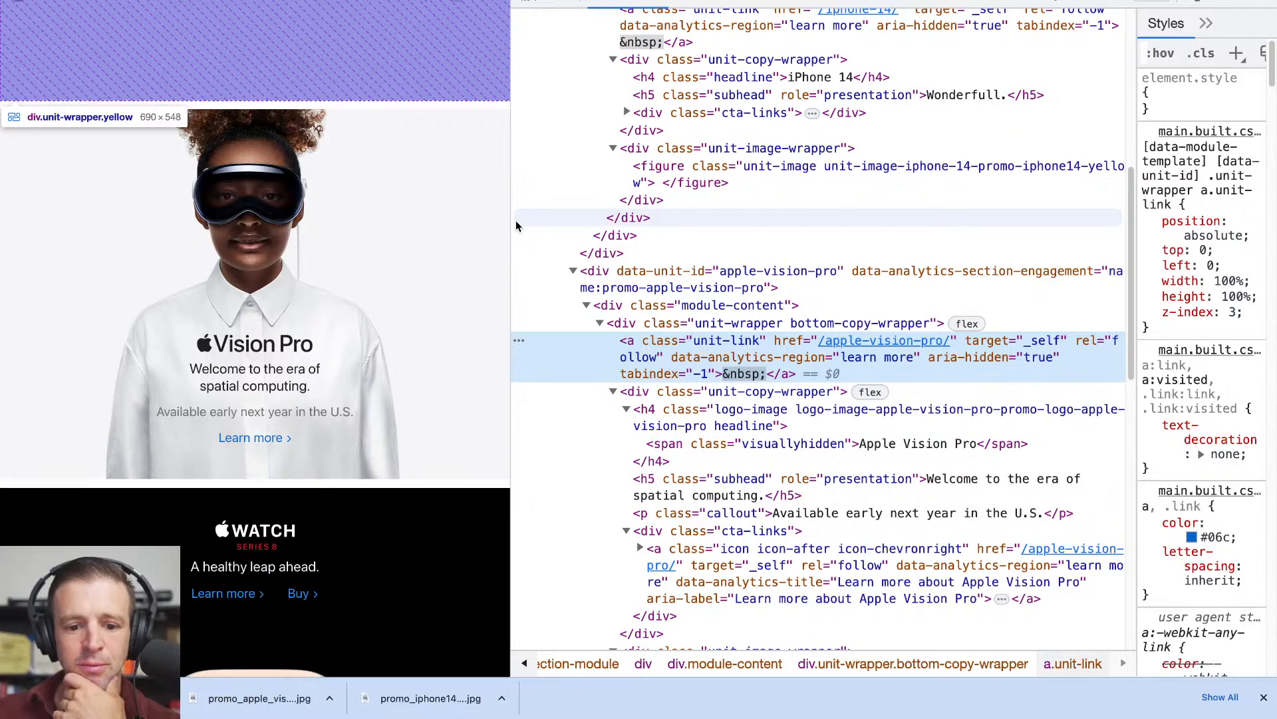
left_click_drag(511, 65, 807, 91)
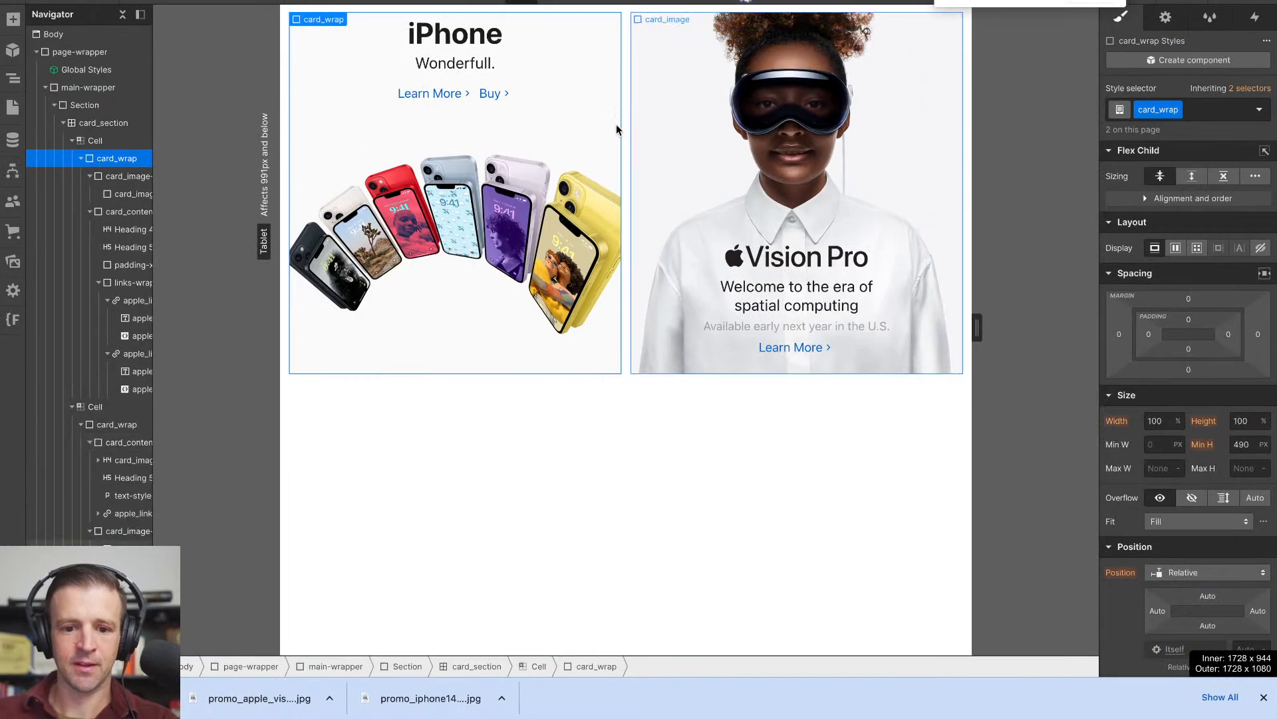
- Check both tiles at the mobile landscape breakpoint and return to the desktop breakpoint
left_click(553, 2)
scroll(709, 358, "down", 3)
scroll(672, 294, "up", 3)
scroll(673, 294, "down", 1)
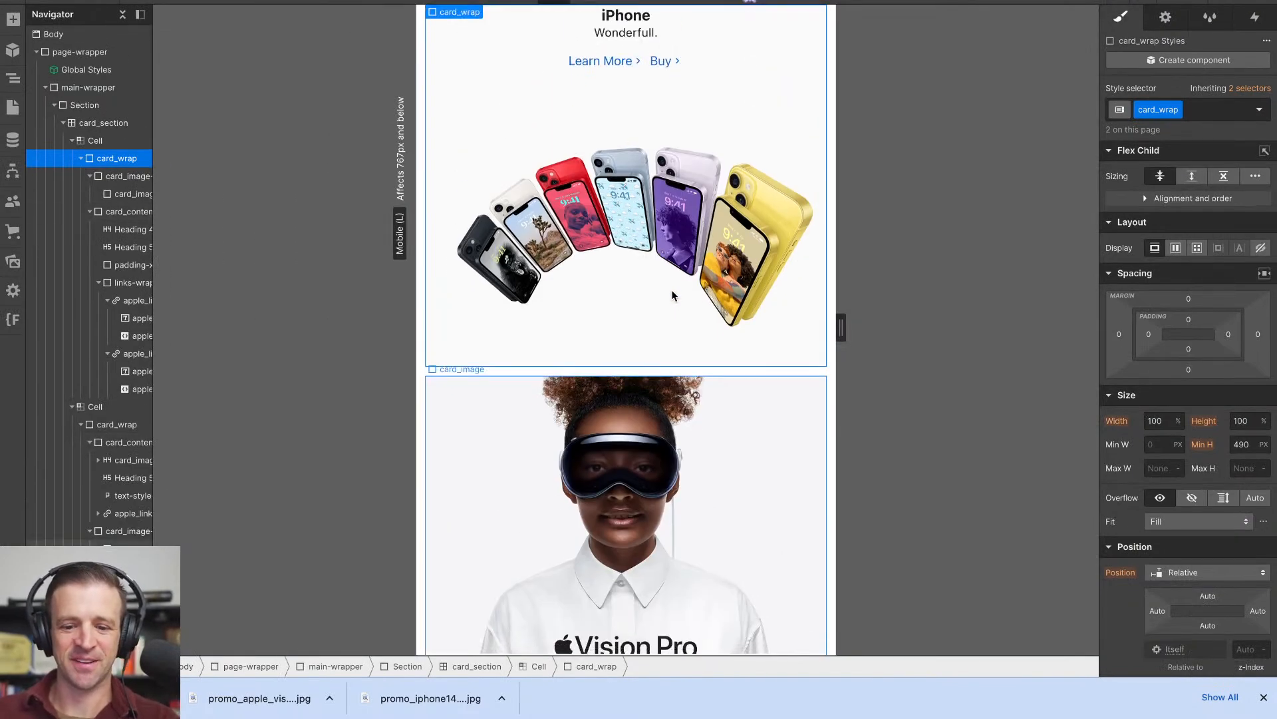
left_click(489, 2)
key("ctrl+plus")
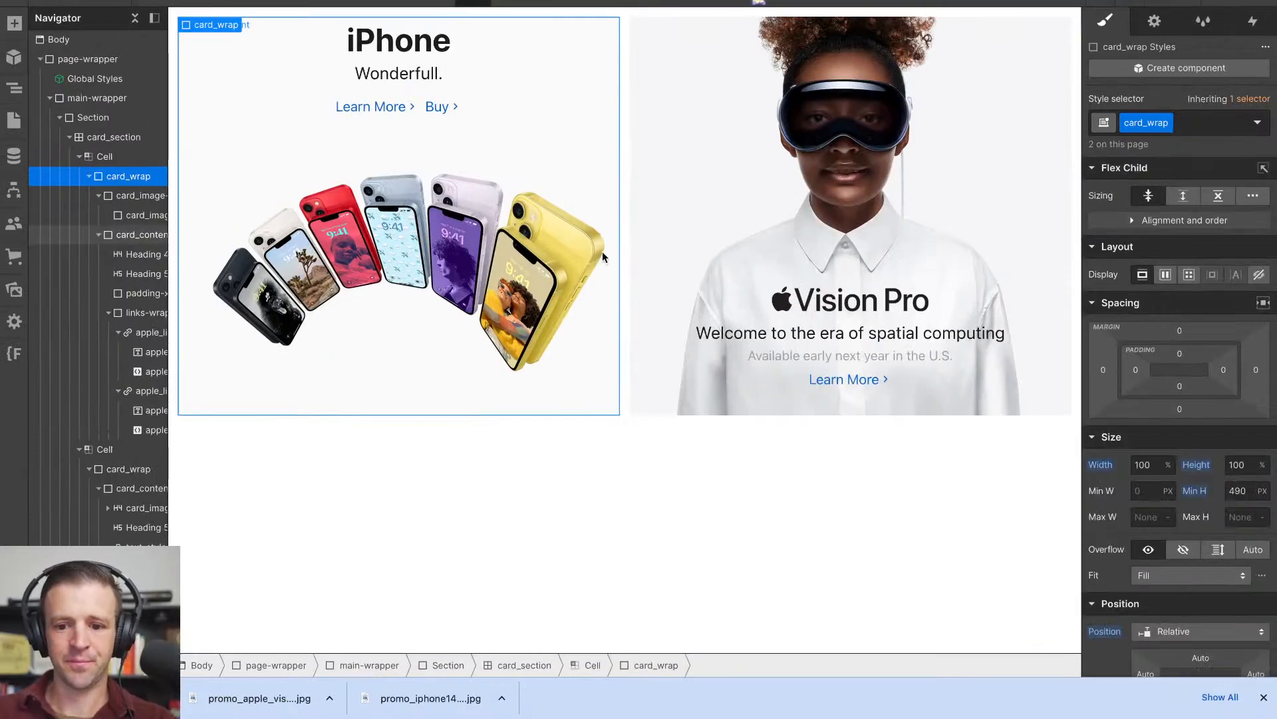
key("ctrl+plus")
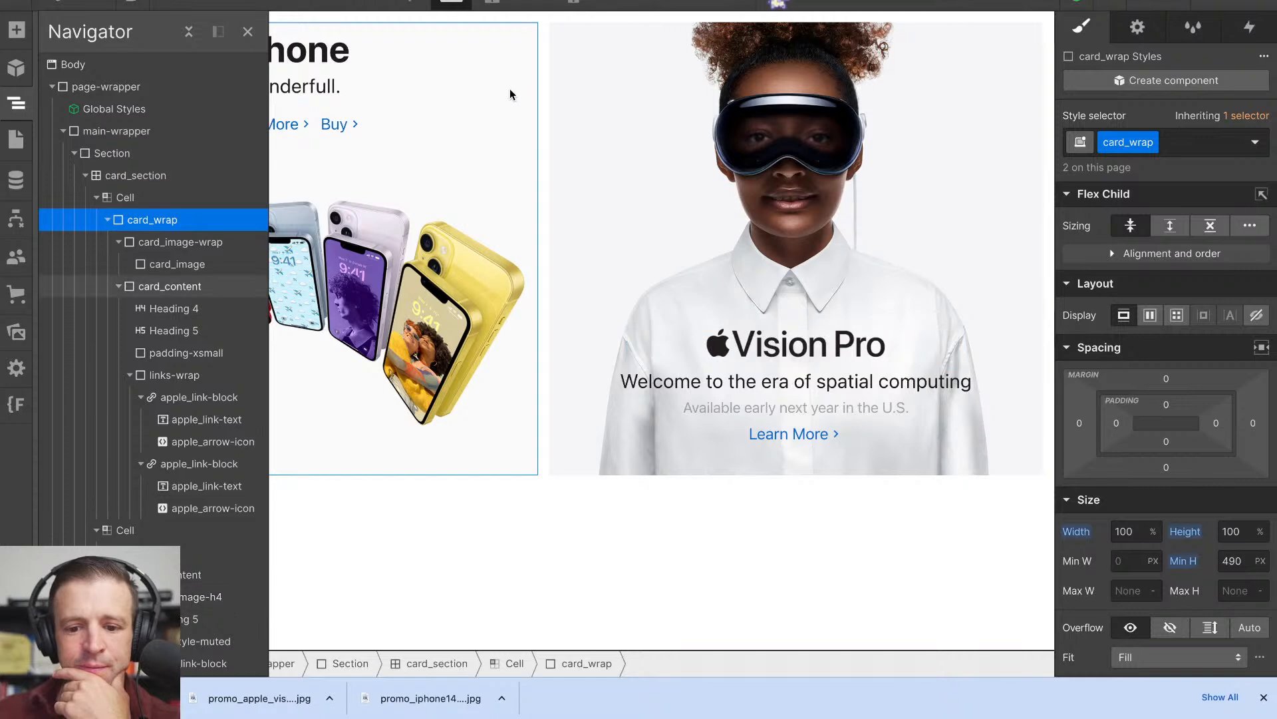
- Preview the page, narrow it to mobile portrait width to check the stacked tiles, and return to editing at the desktop breakpoint
key("ctrl+minus")
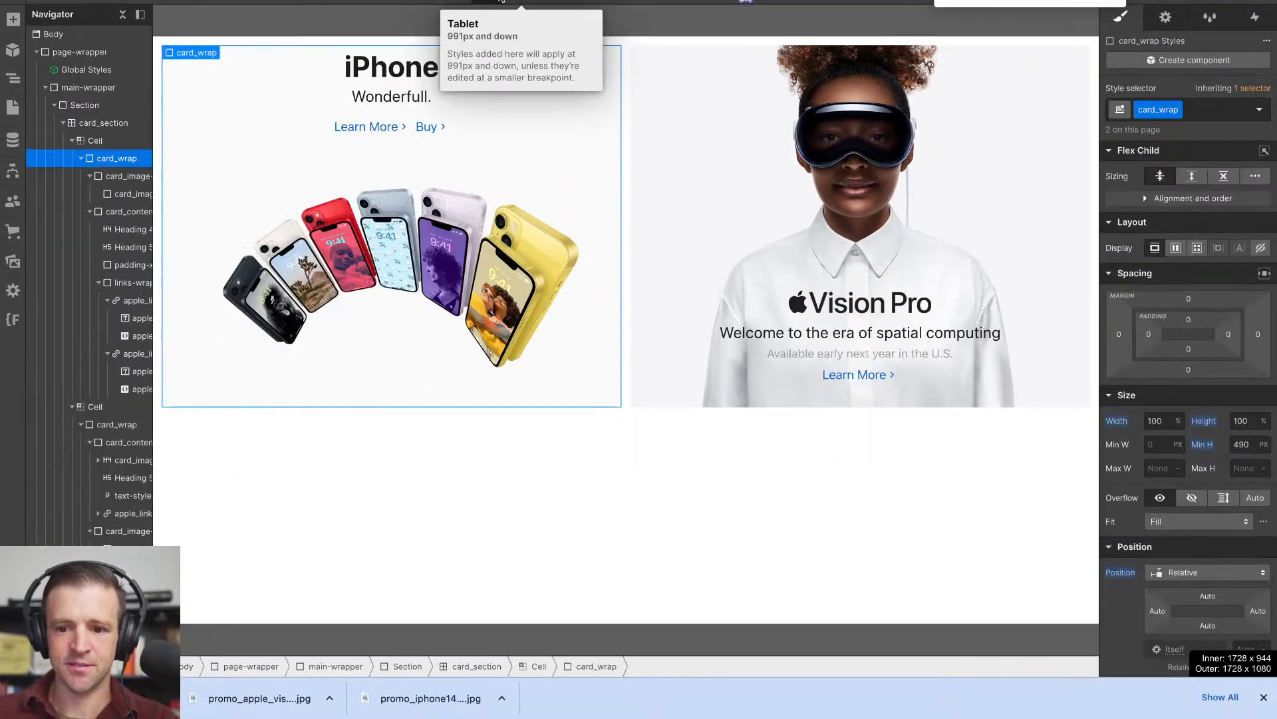
key("ctrl+shift+p")
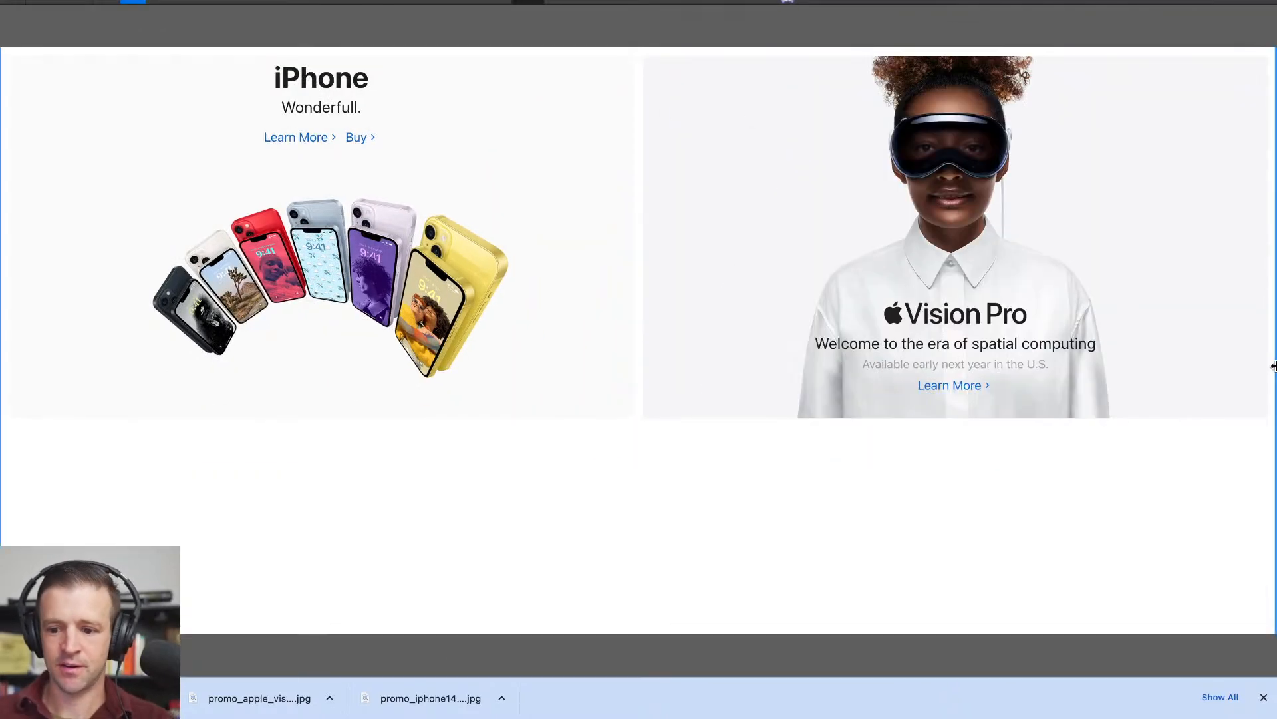
left_click_drag(1274, 366, 805, 391)
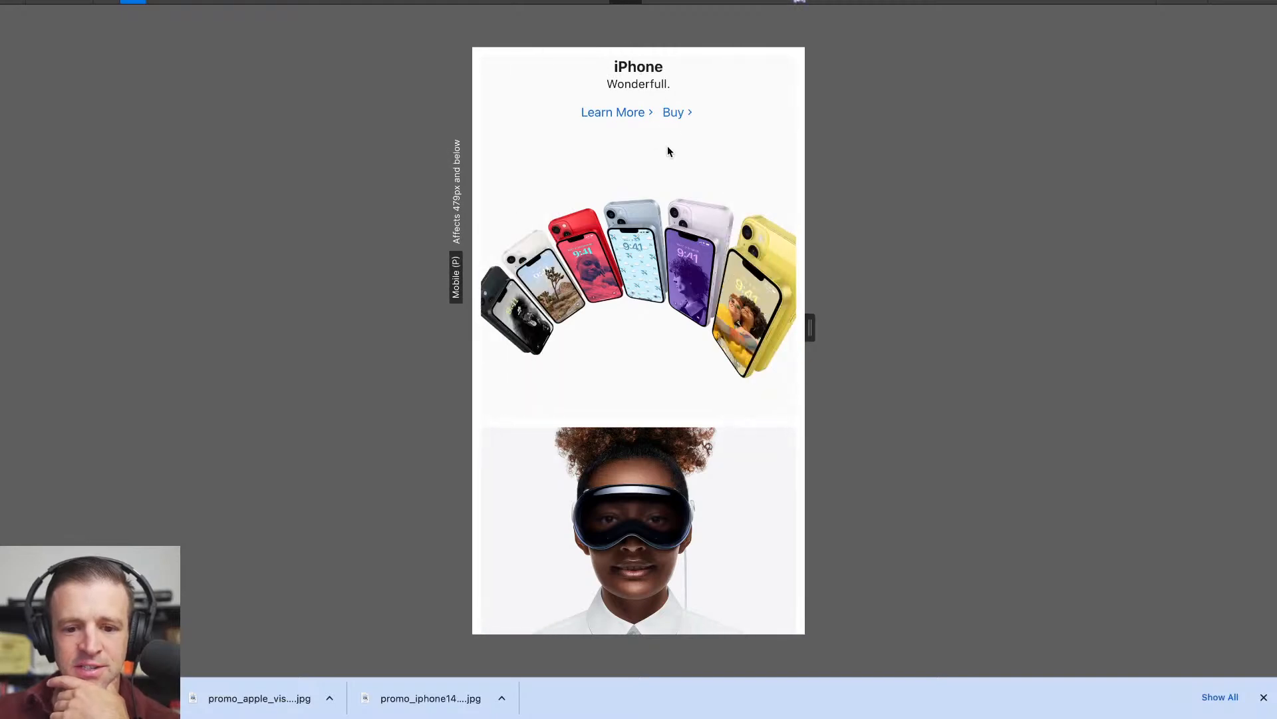
scroll(668, 151, "down", 3)
scroll(668, 152, "up", 3)
scroll(667, 149, "down", 3)
scroll(667, 149, "up", 3)
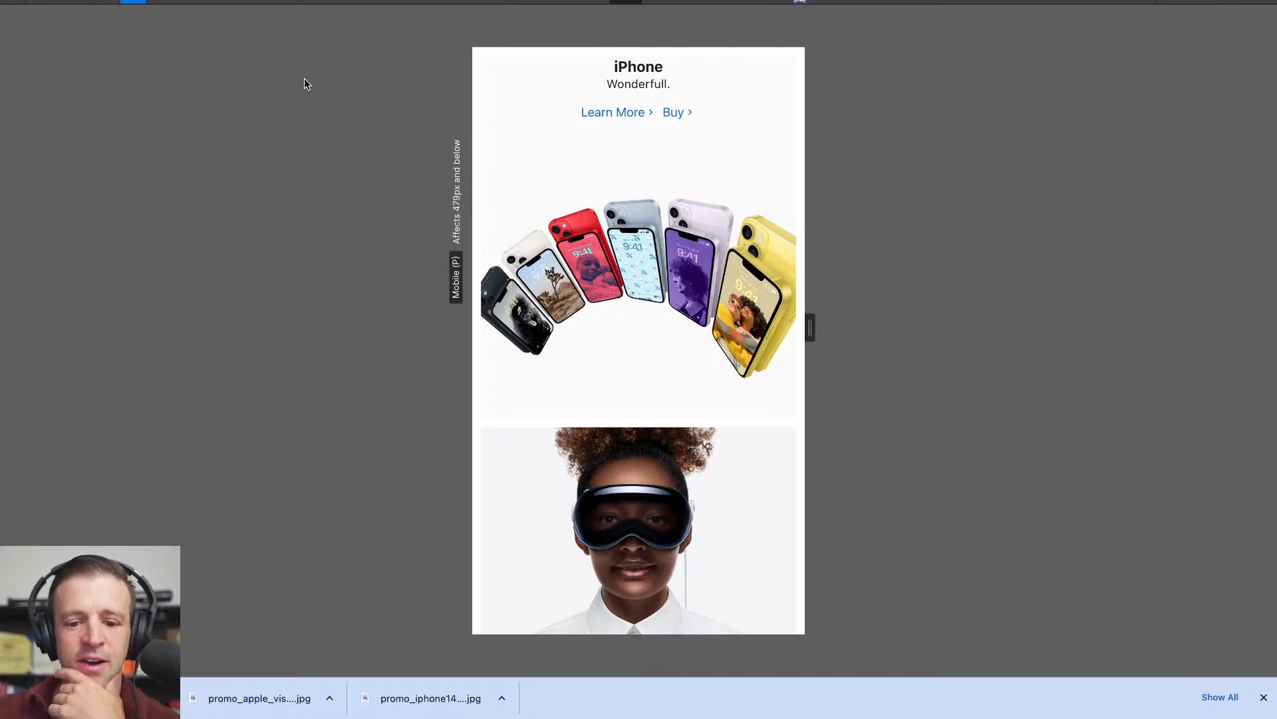
left_click(137, 1)
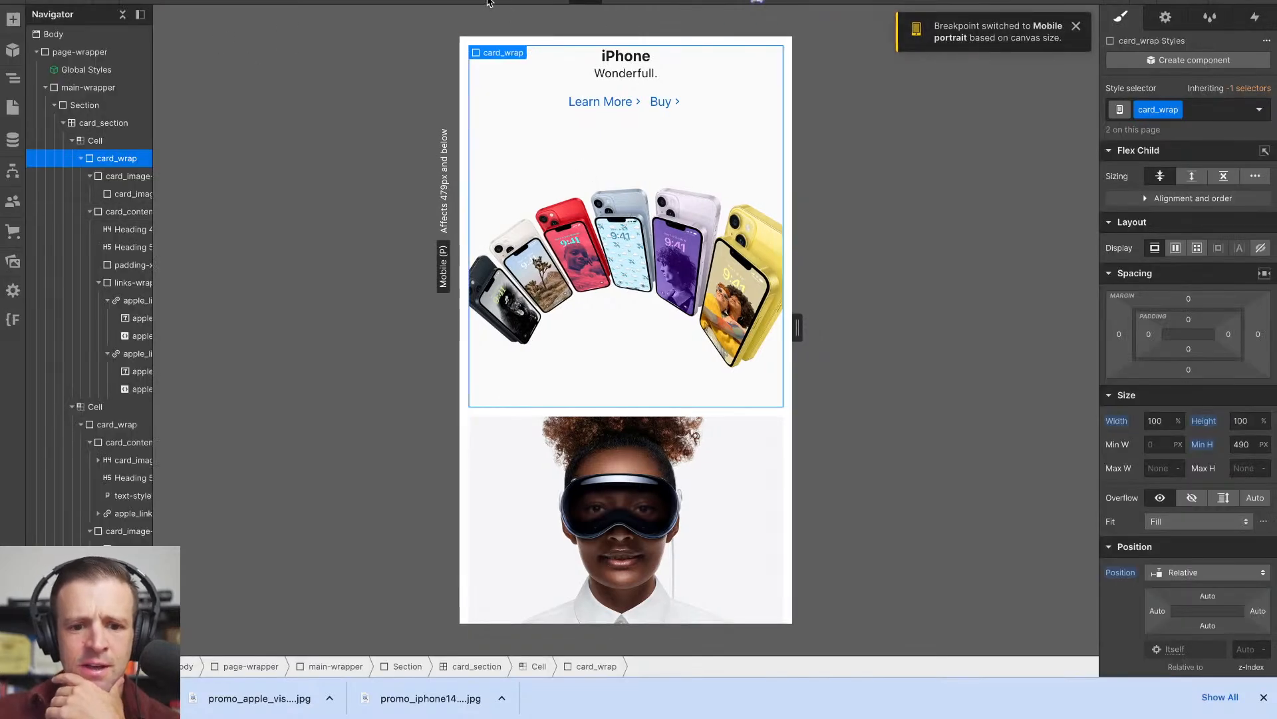
left_click(489, 1)
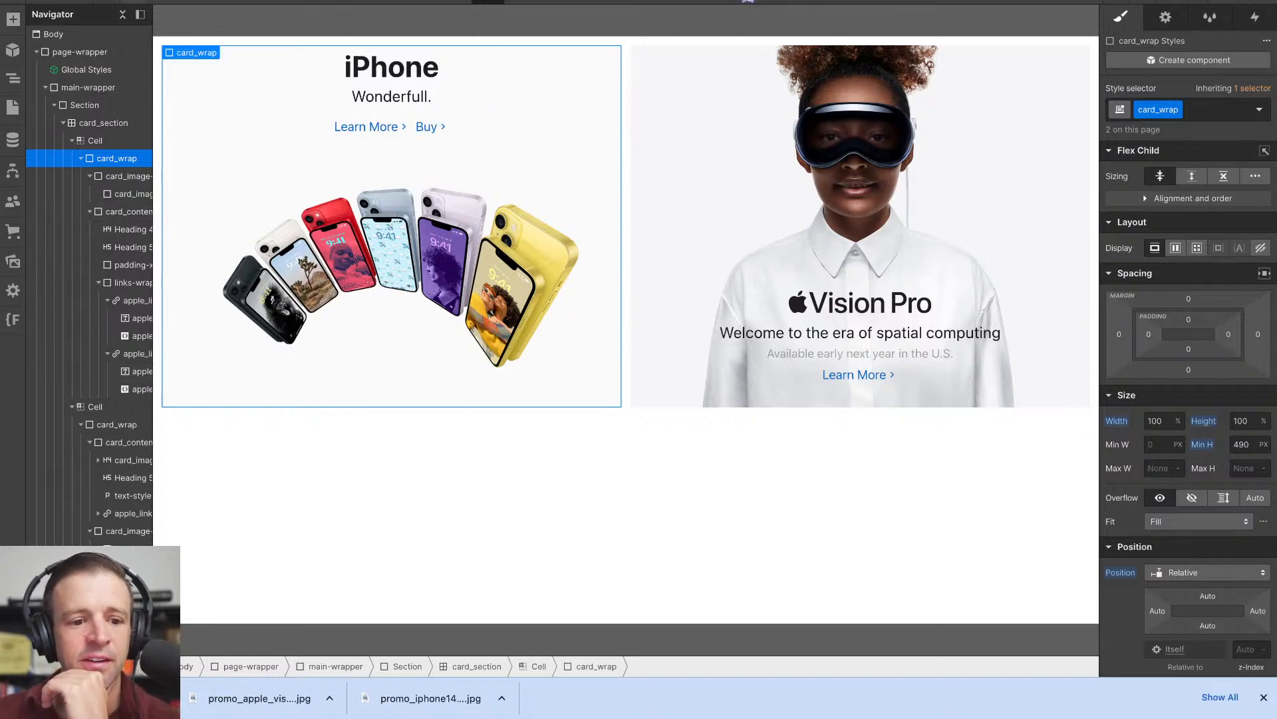
- Inspect the iPhone 14 tile on Apple's homepage to examine its unit-link element and its positioning styles
key("super+shift+p")
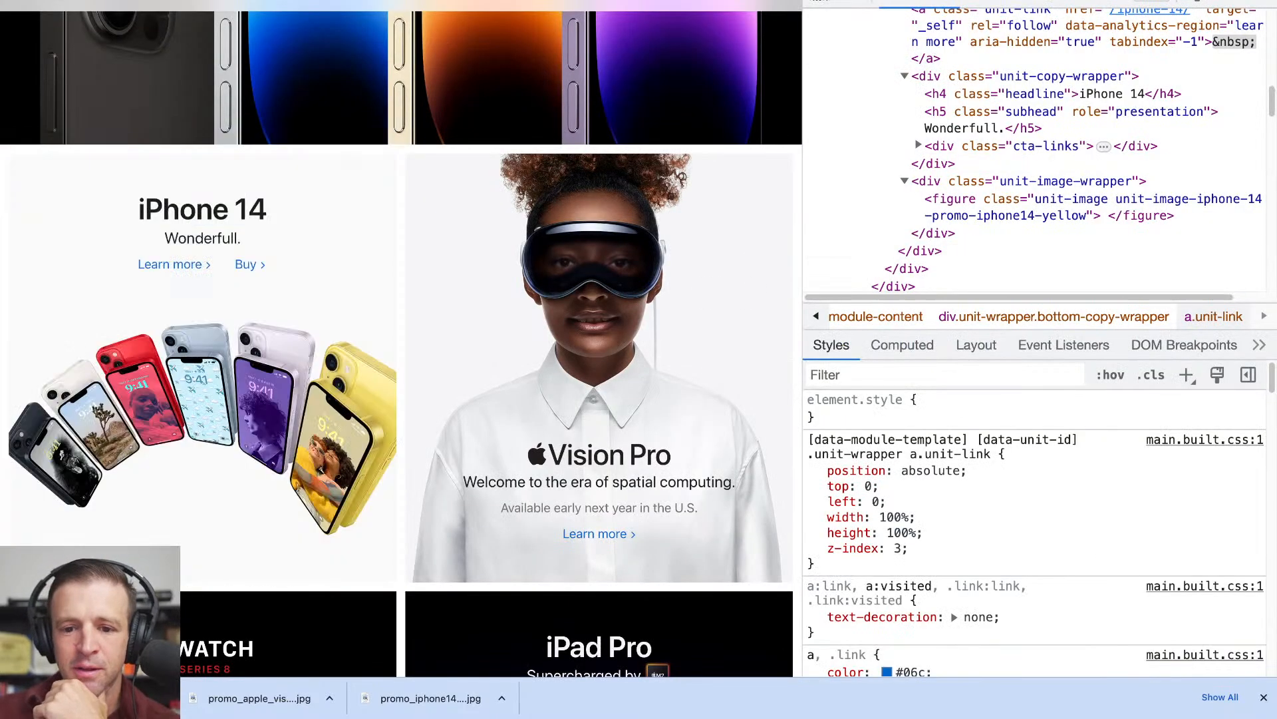
left_click(829, 4)
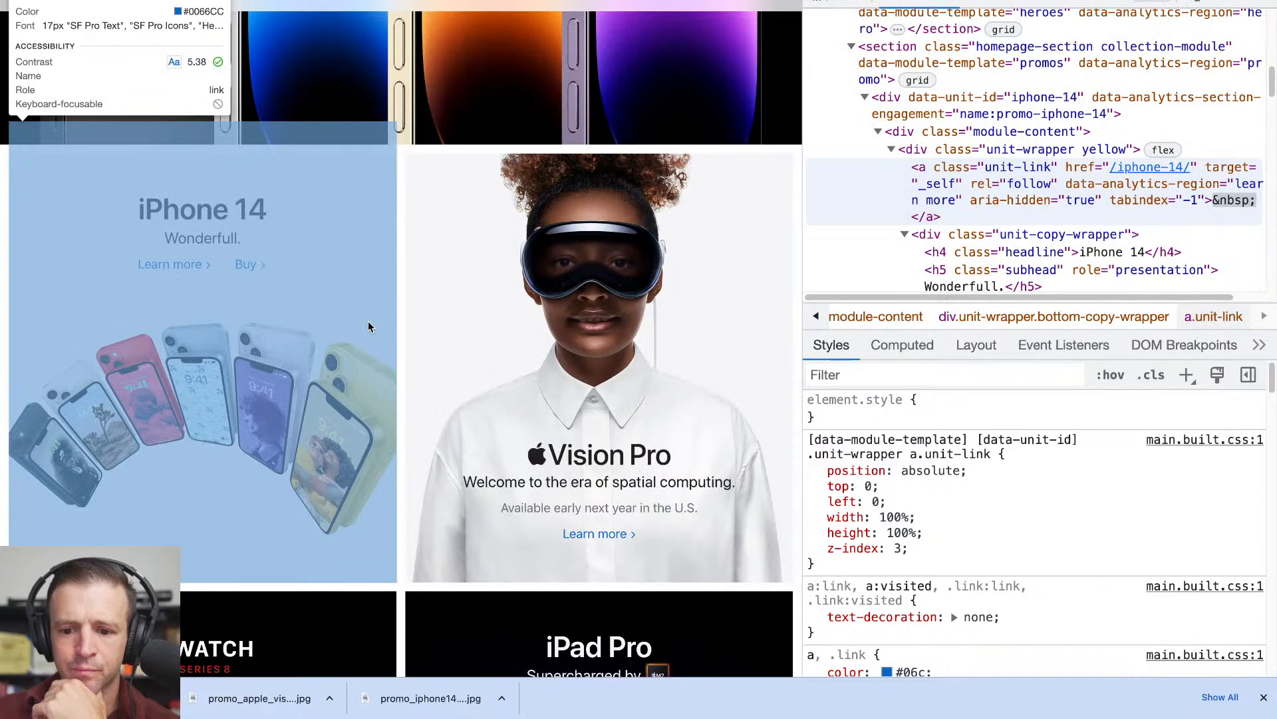
left_click(370, 327)
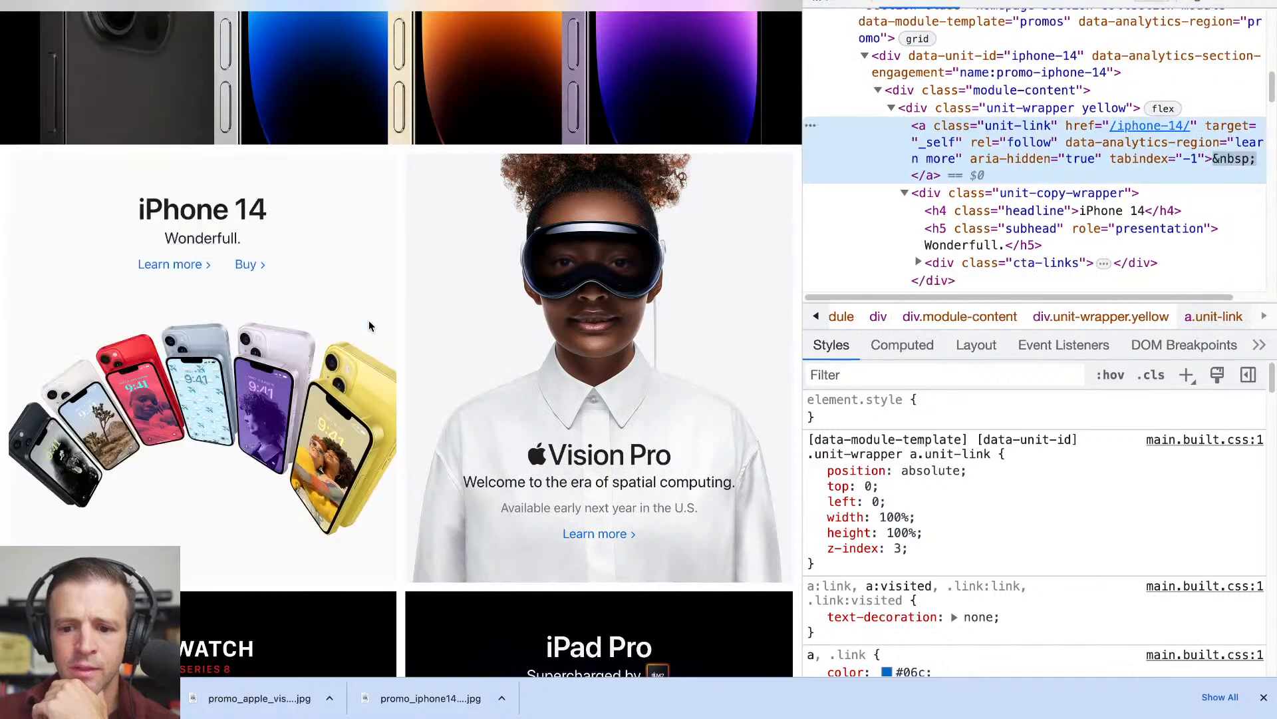
left_click(905, 192)
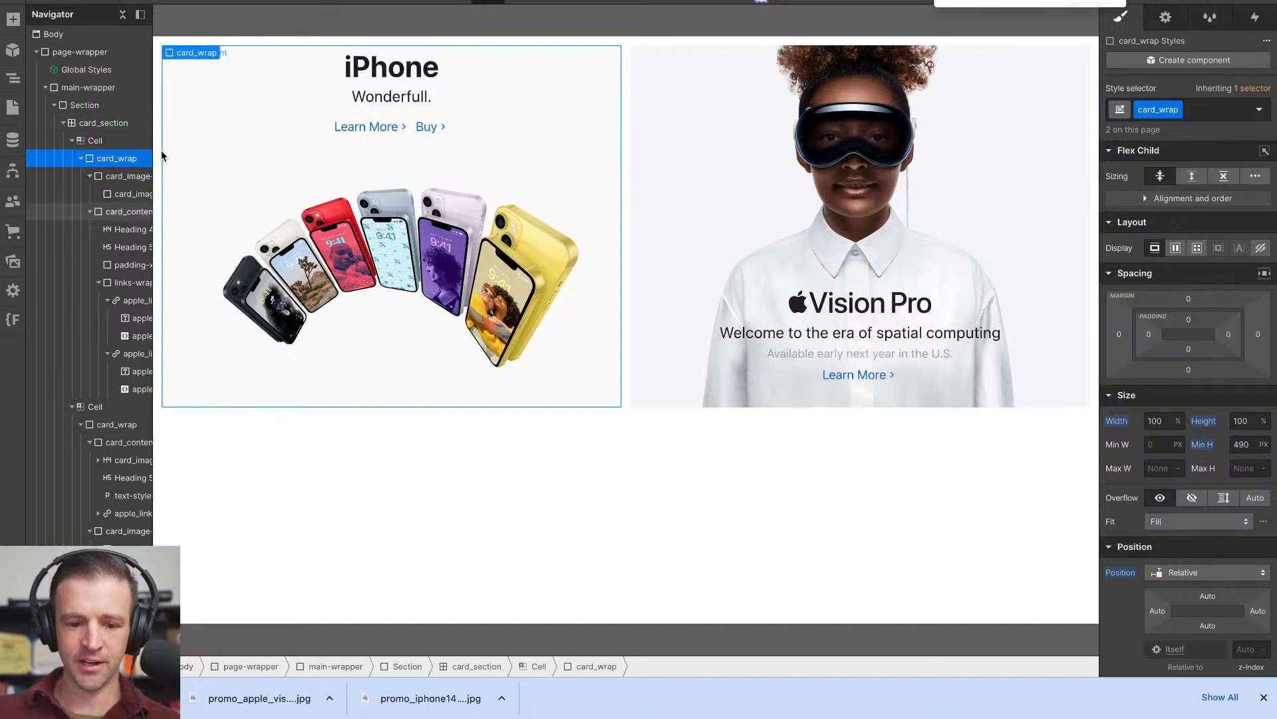
- Add a Link Block inside the iPhone tile's card_wrap, above card_image-wrap, keeping the default link settings
key("super+plus")
left_click(14, 23)
scroll(152, 443, "down", 12)
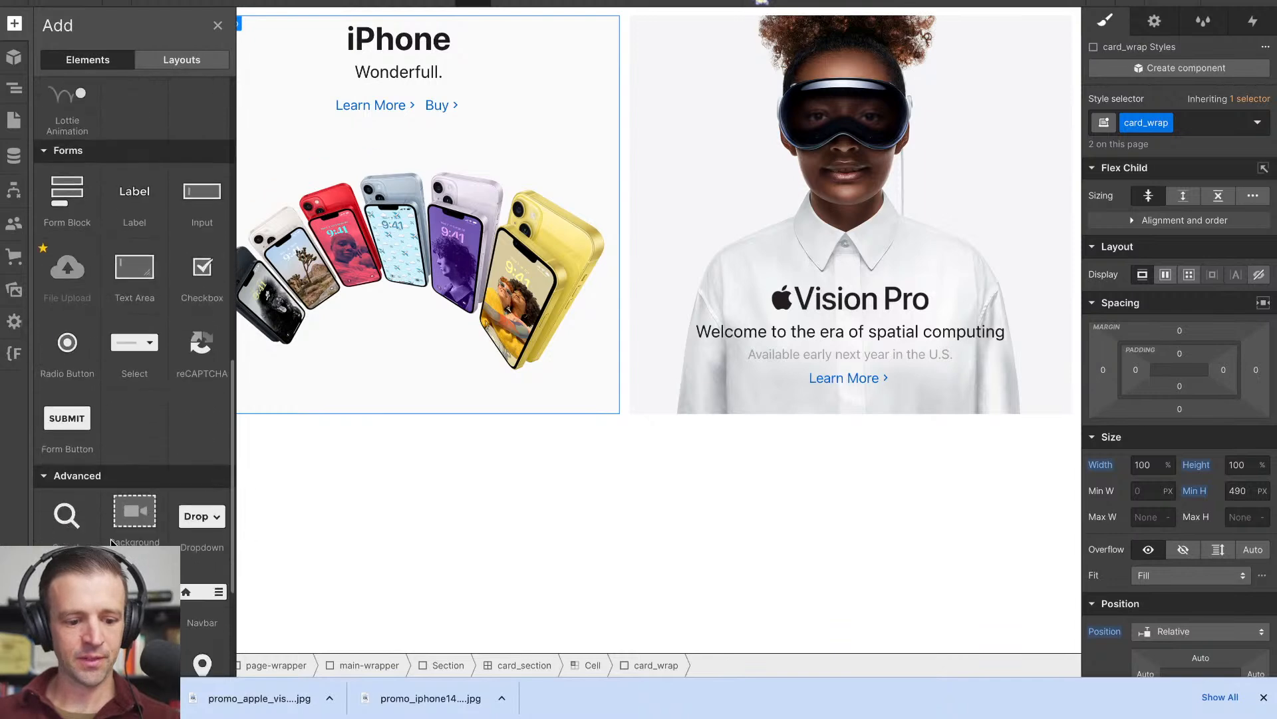
scroll(100, 466, "up", 12)
left_click_drag(87, 402, 109, 195)
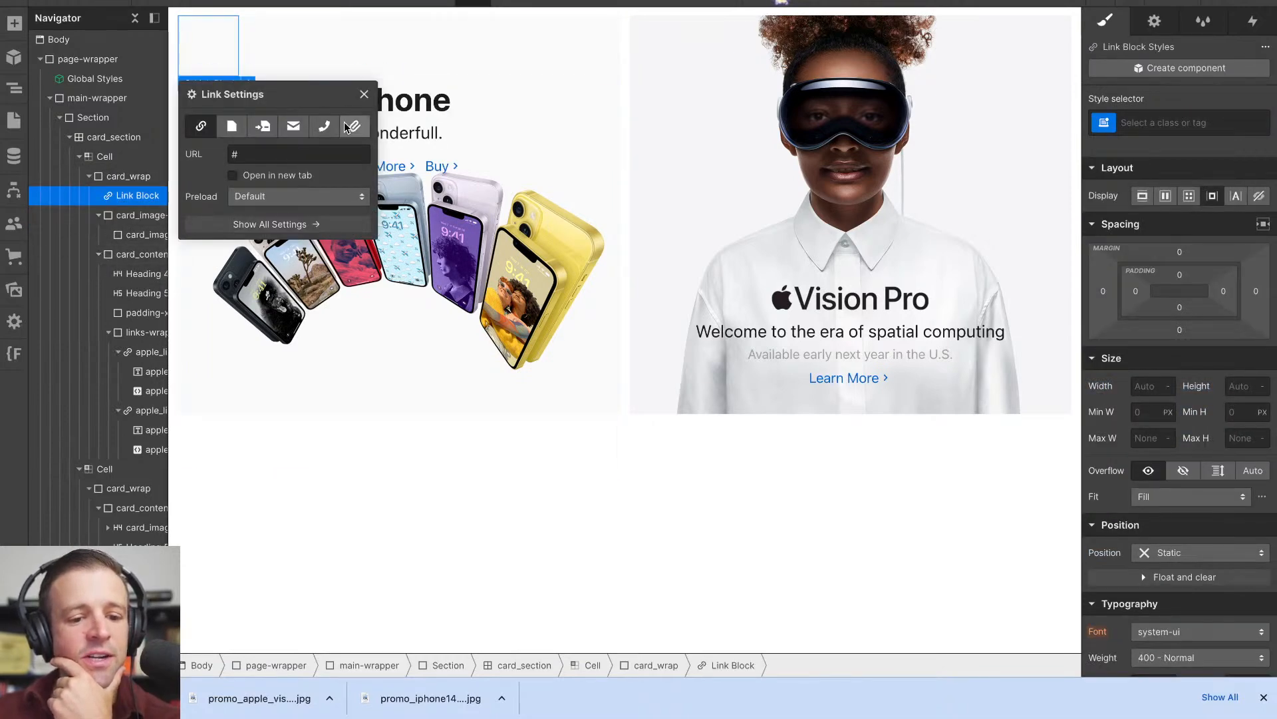
left_click(364, 93)
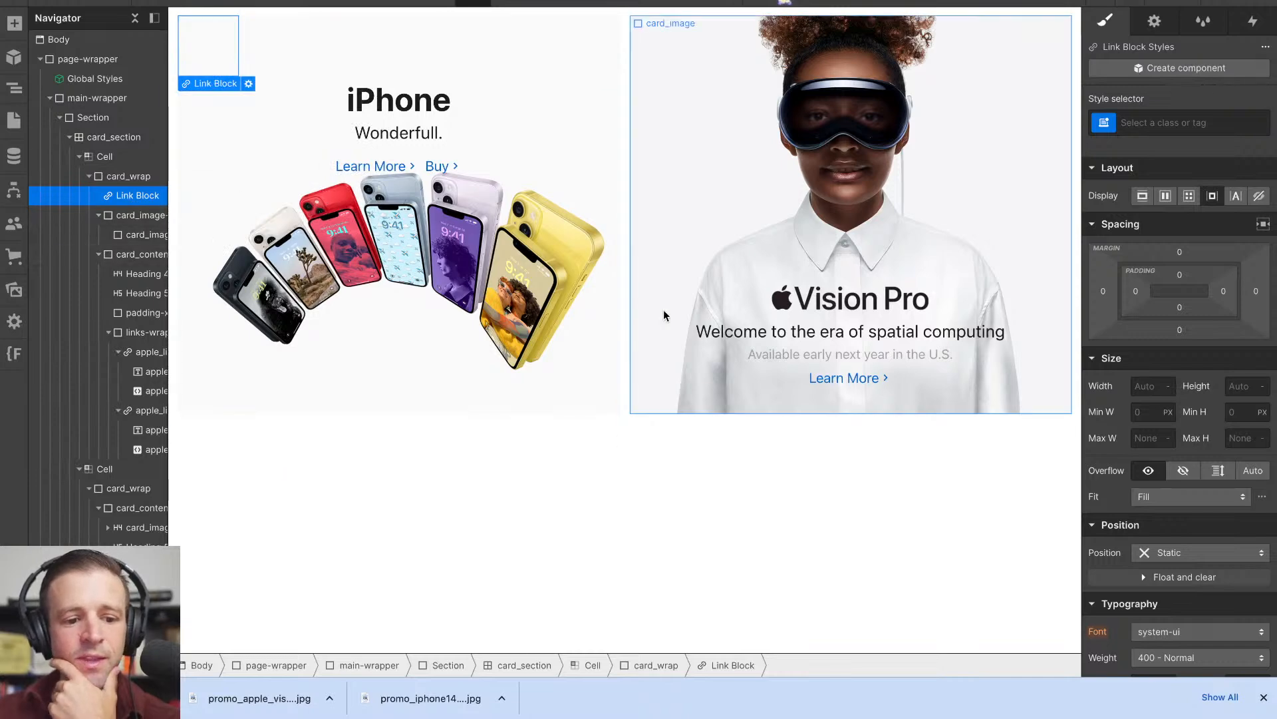
- Give the new link block the class card_card-link
left_click(1147, 123)
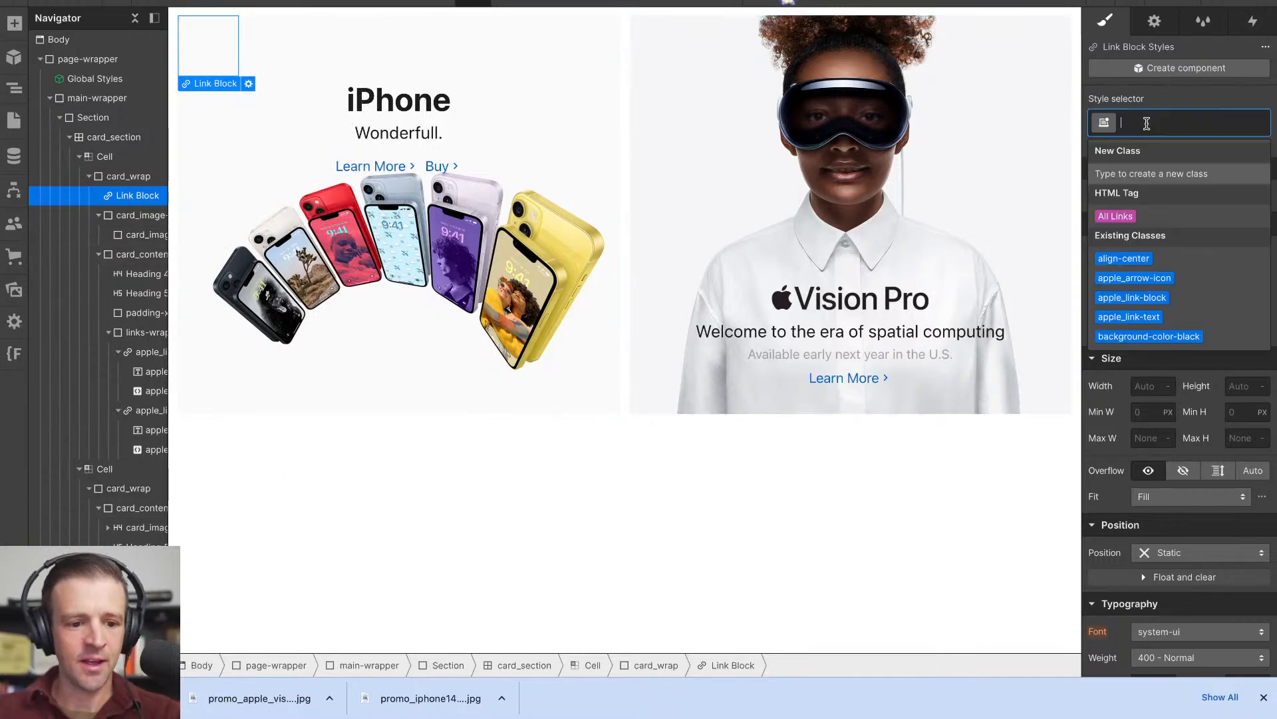
type("card_")
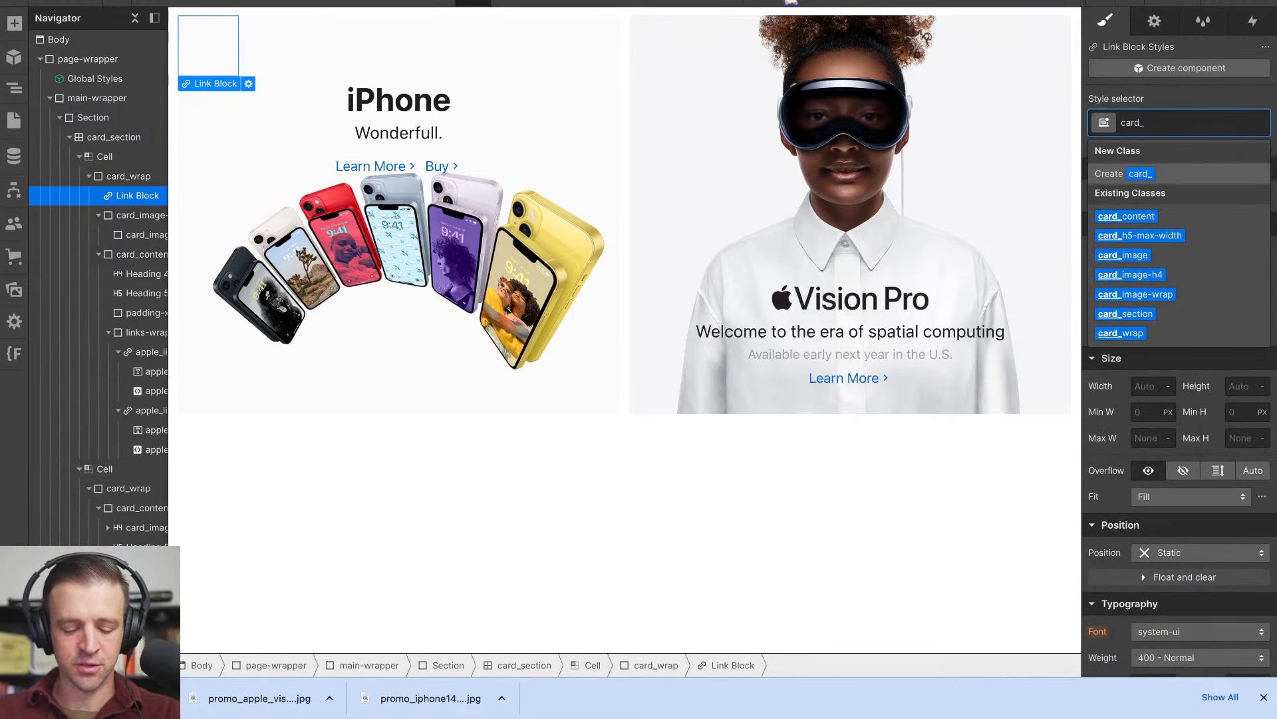
type("card-link")
key("Return")
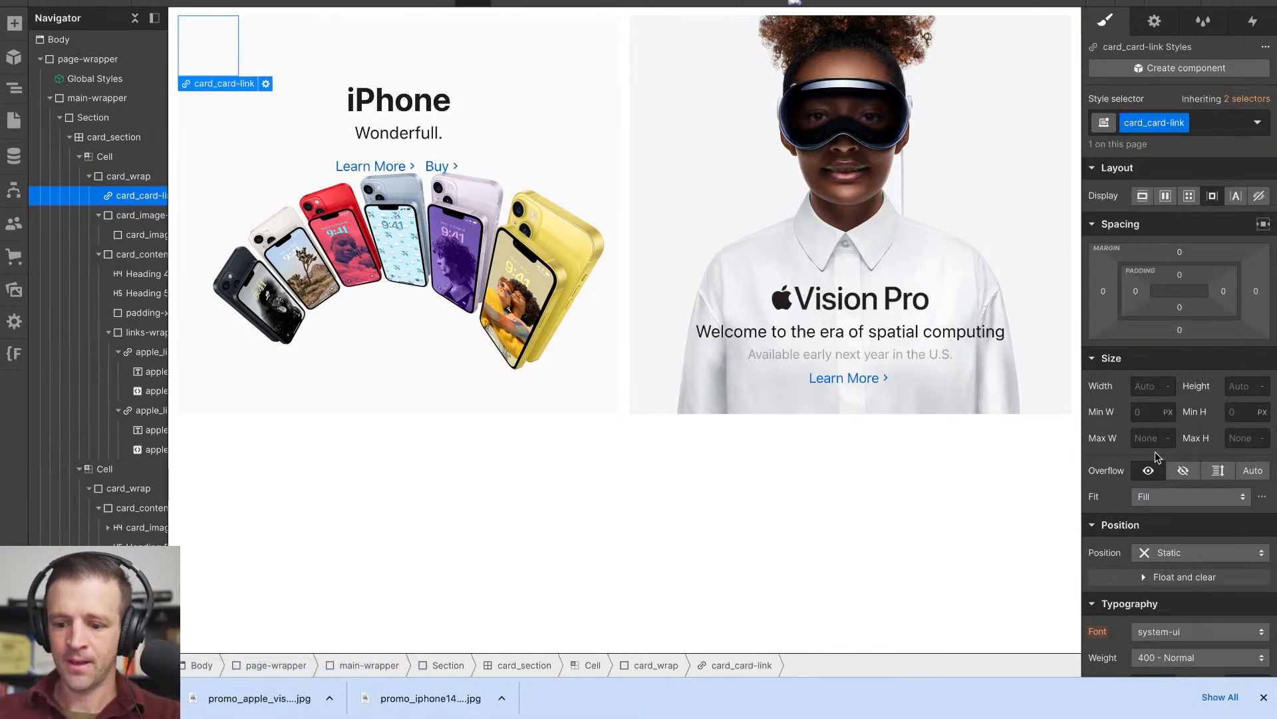
- Position card_card-link absolutely with full coverage of its card_wrap, and place a copy of it in the Vision Pro tile's card_wrap
scroll(1152, 399, "down", 1)
left_click(1171, 490)
left_click(1156, 530)
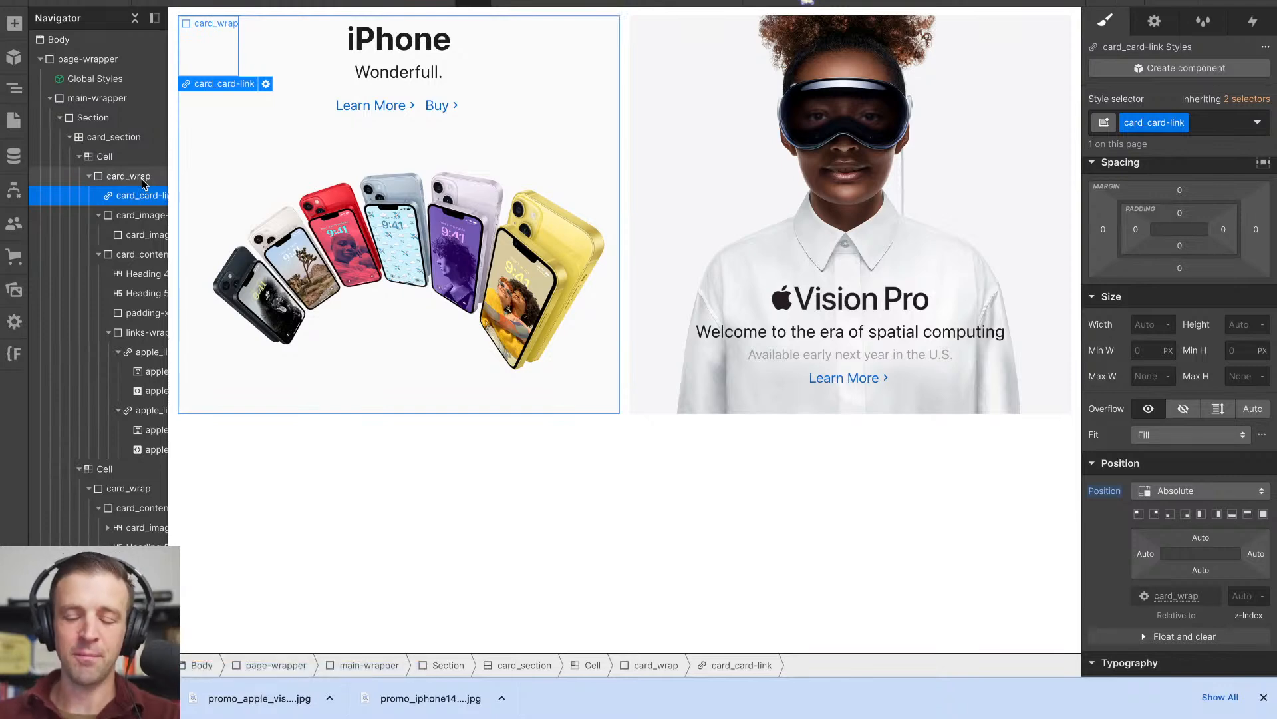
left_click(1149, 324)
left_click(1264, 514)
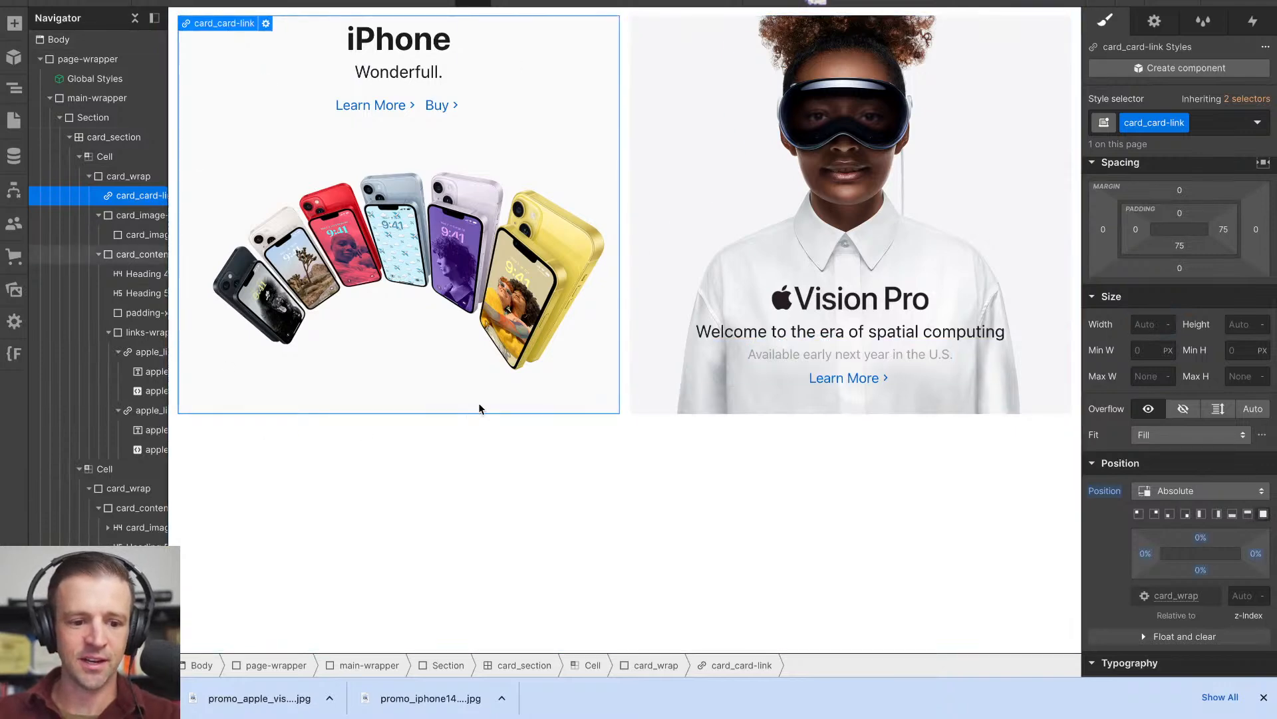
left_click_drag(150, 203, 141, 495)
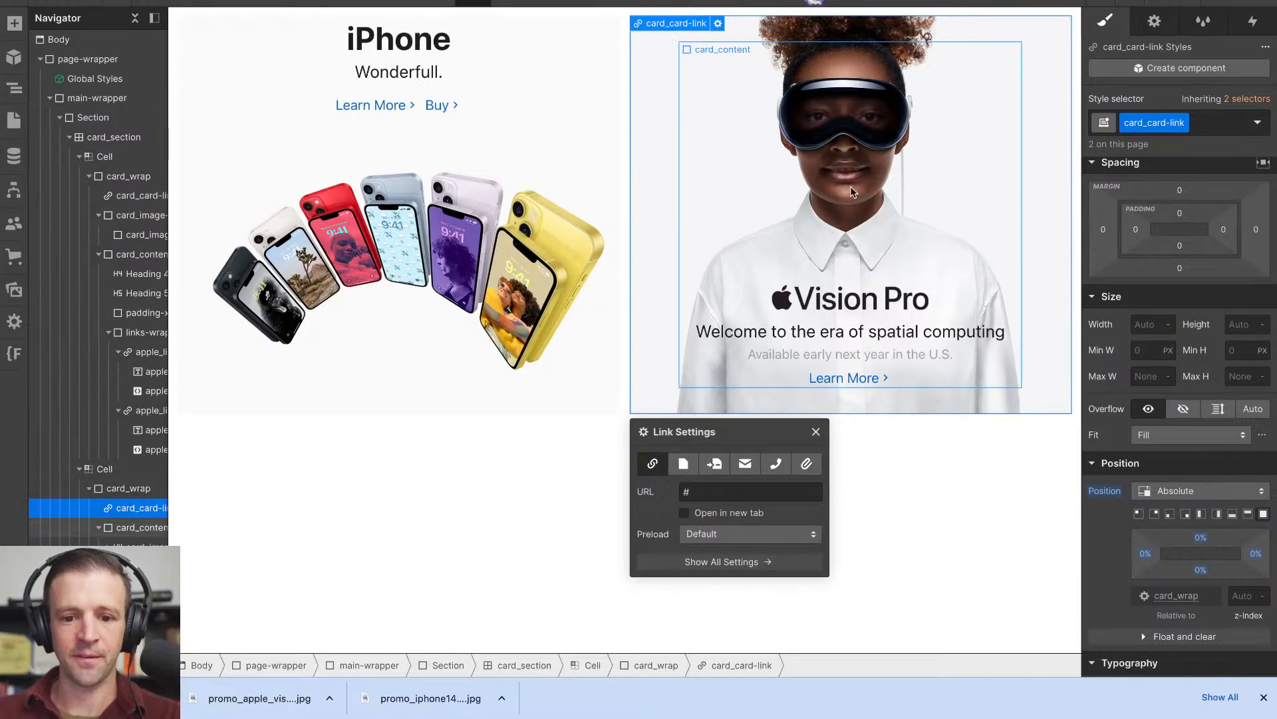
left_click(816, 431)
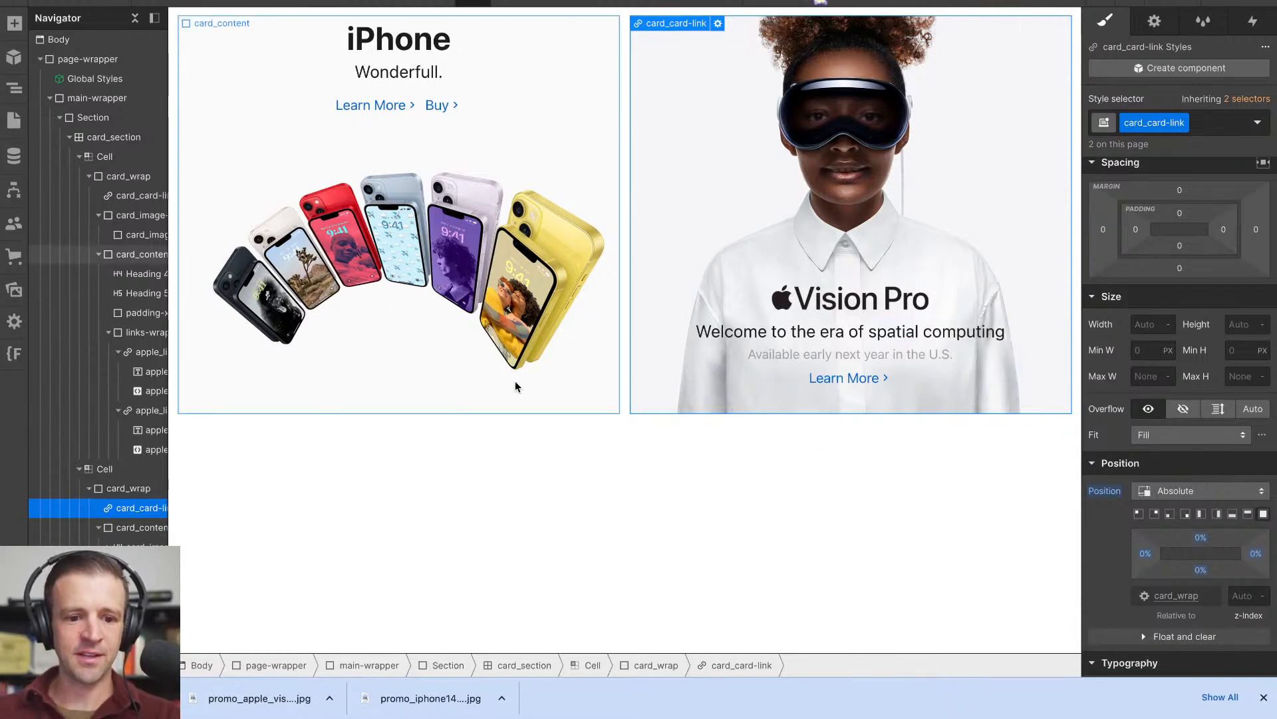
- Preview the page and test the iPhone tile's Learn More link by selecting its text
left_click(219, 60)
key("super+shift+p")
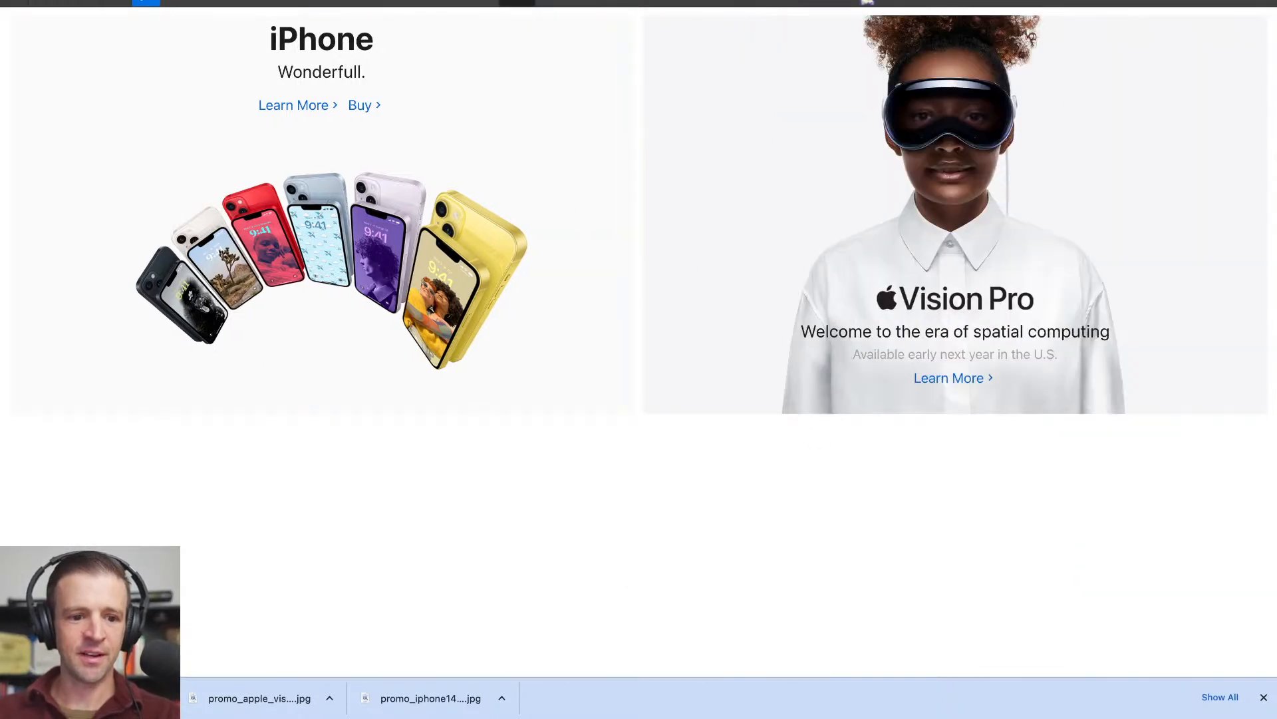
double_click(276, 105)
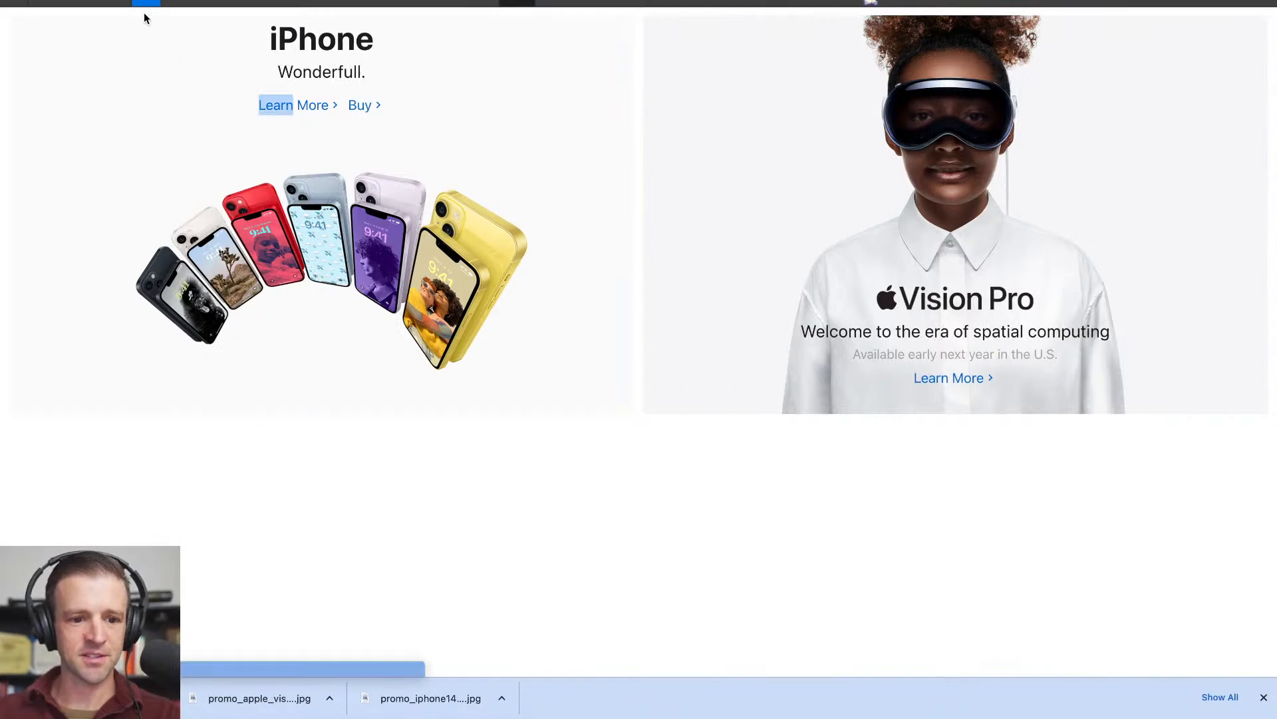
left_click(145, 2)
- Compare the z-index of card_image-wrap and card_content in the iPhone tile, and set card_card-link's z-index to 3
left_click(140, 215)
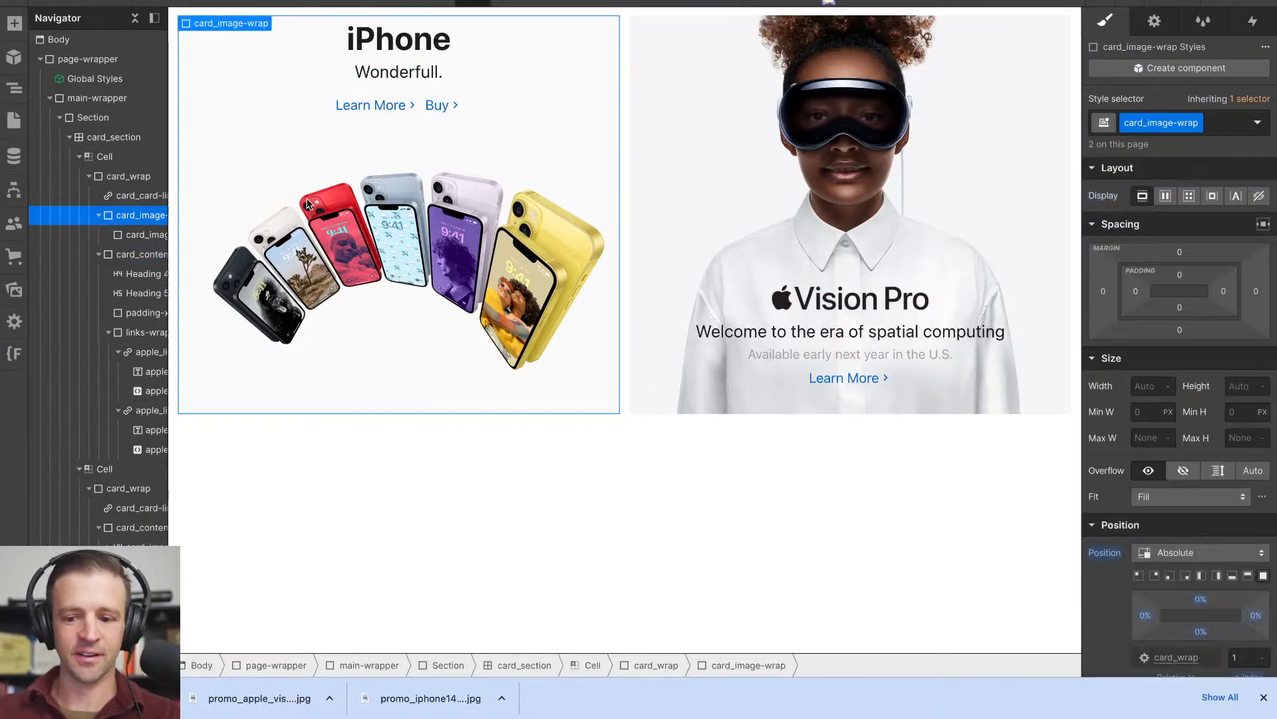
scroll(1175, 420, "down", 2)
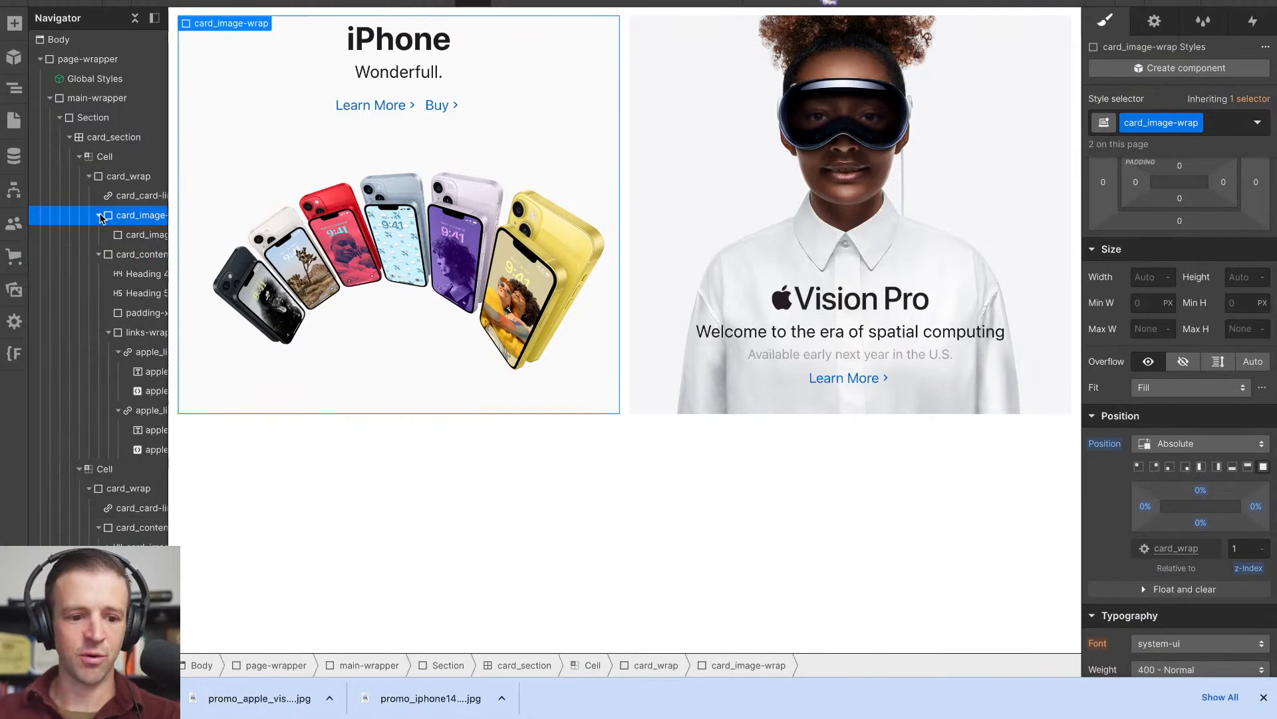
left_click(98, 215)
left_click(104, 236)
left_click(99, 234)
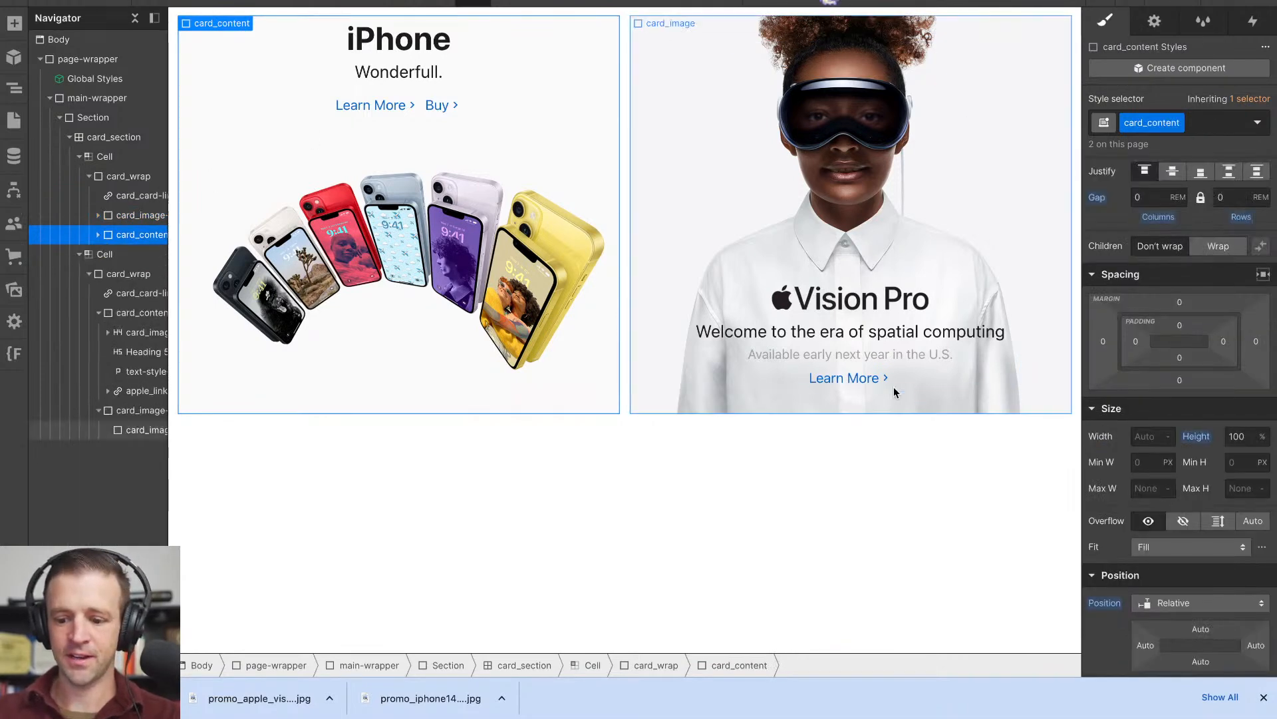
scroll(1216, 445, "down", 3)
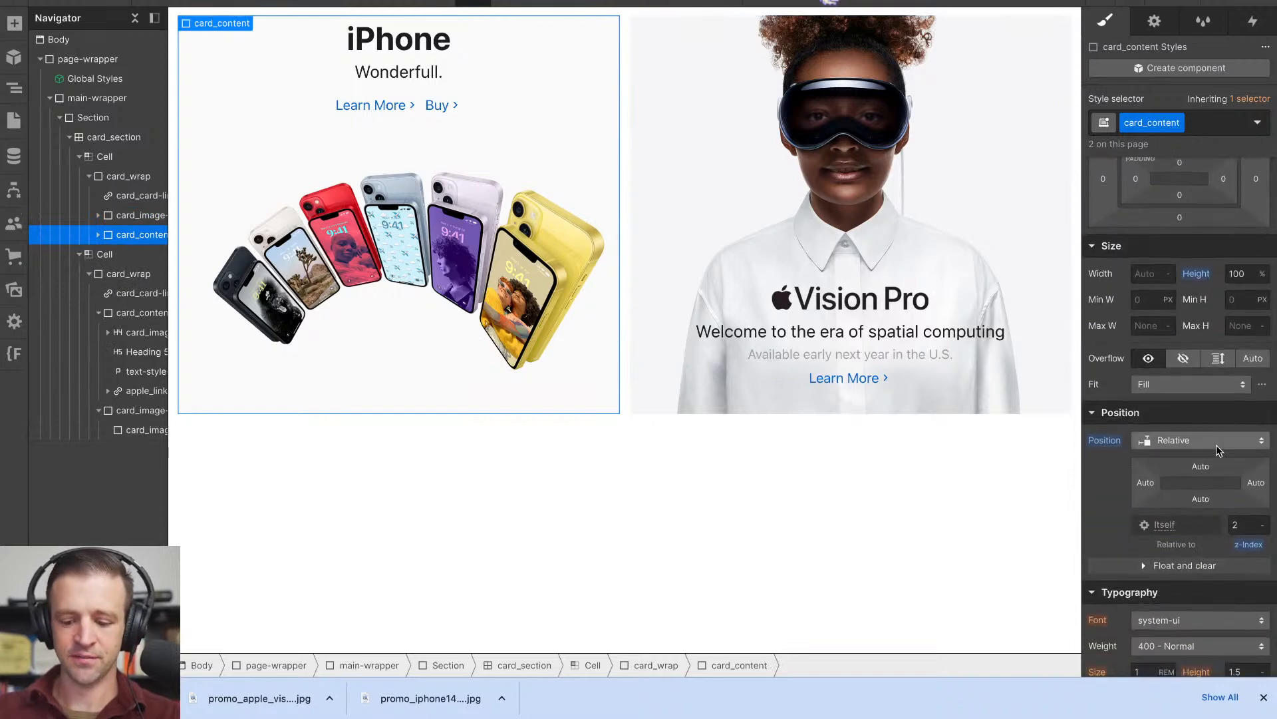
left_click(128, 198)
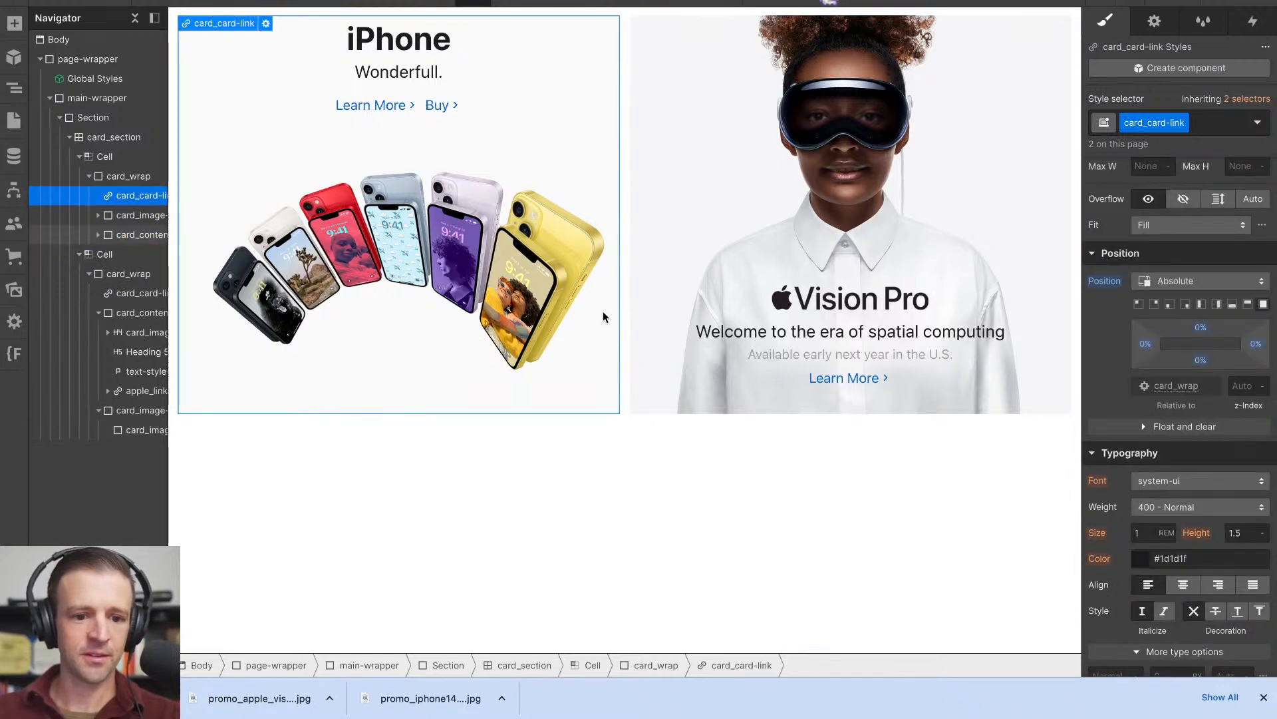
left_click(1246, 385)
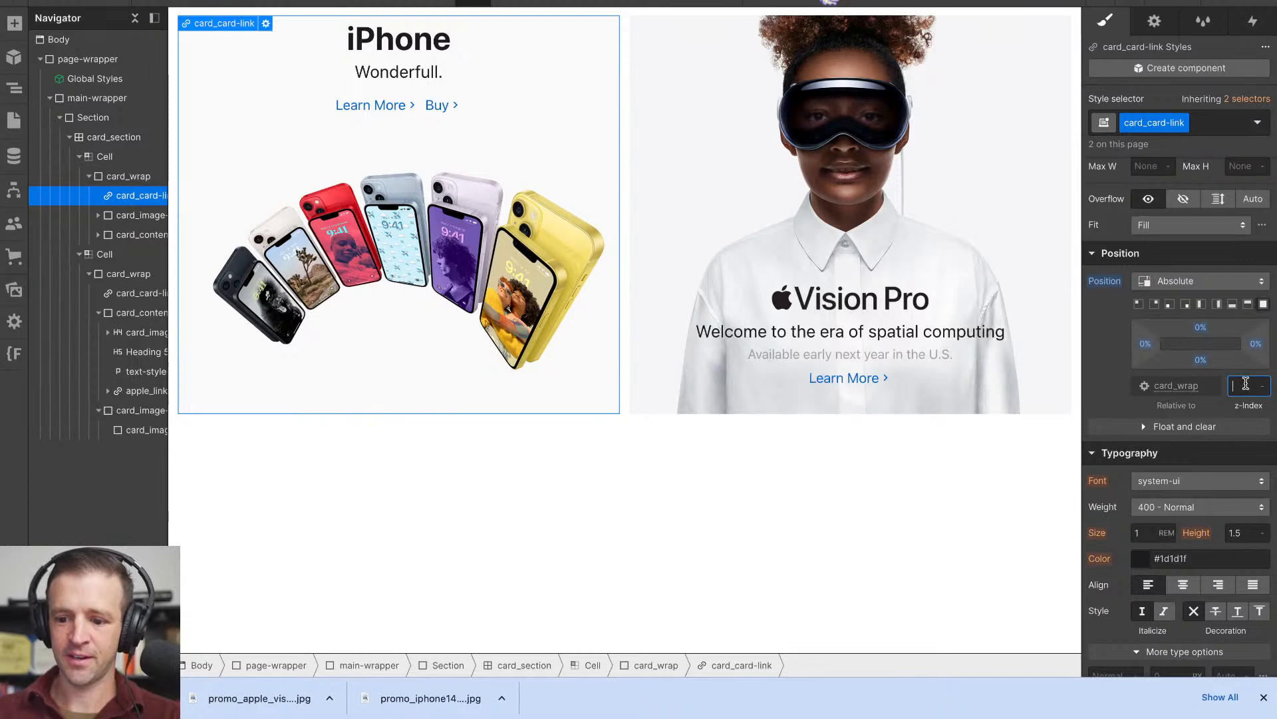
type("3")
key("super+plus")
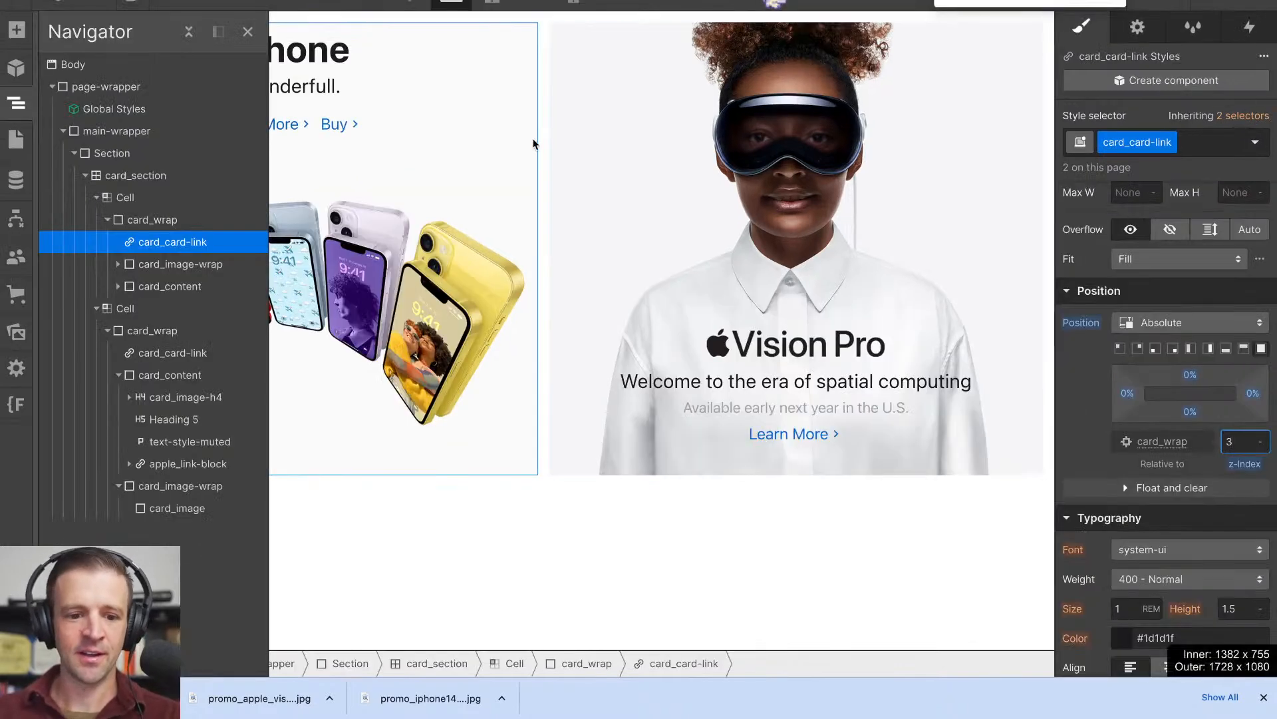
left_click(707, 311)
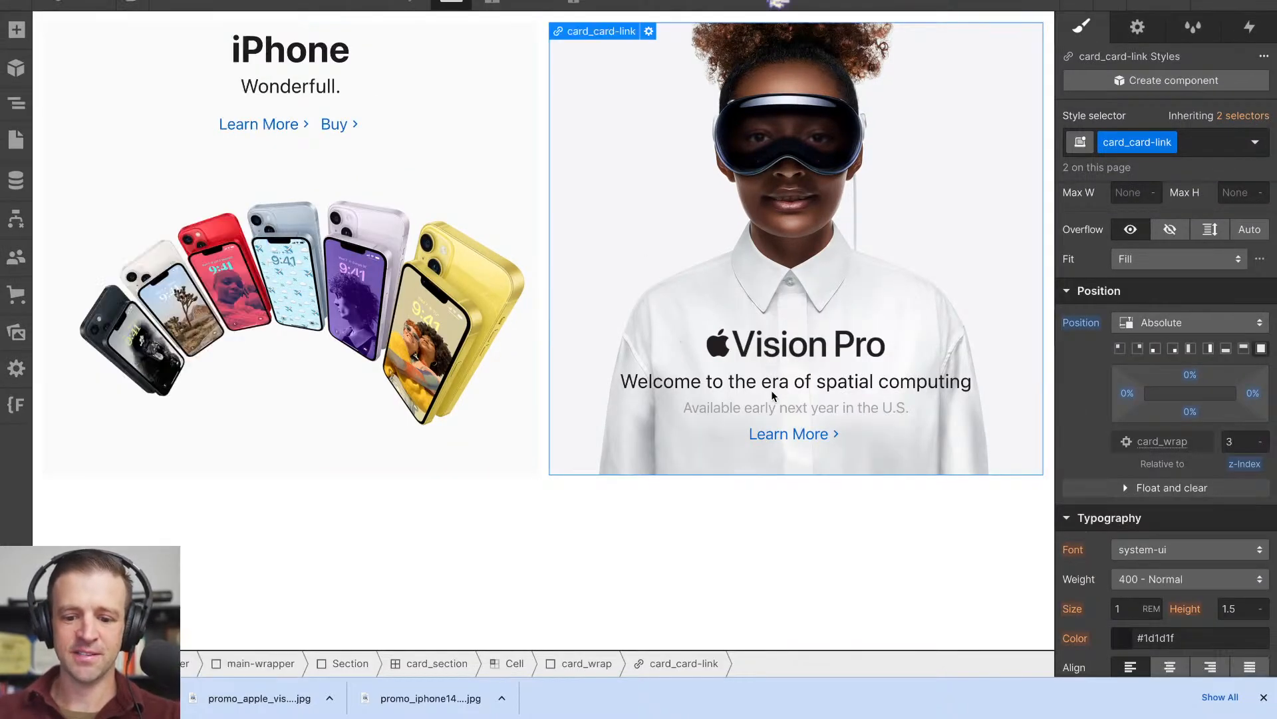
- Switch to Apple's homepage, inspect the Vision Pro tile's unit-link, and examine its own and inherited styles
left_click(777, 1)
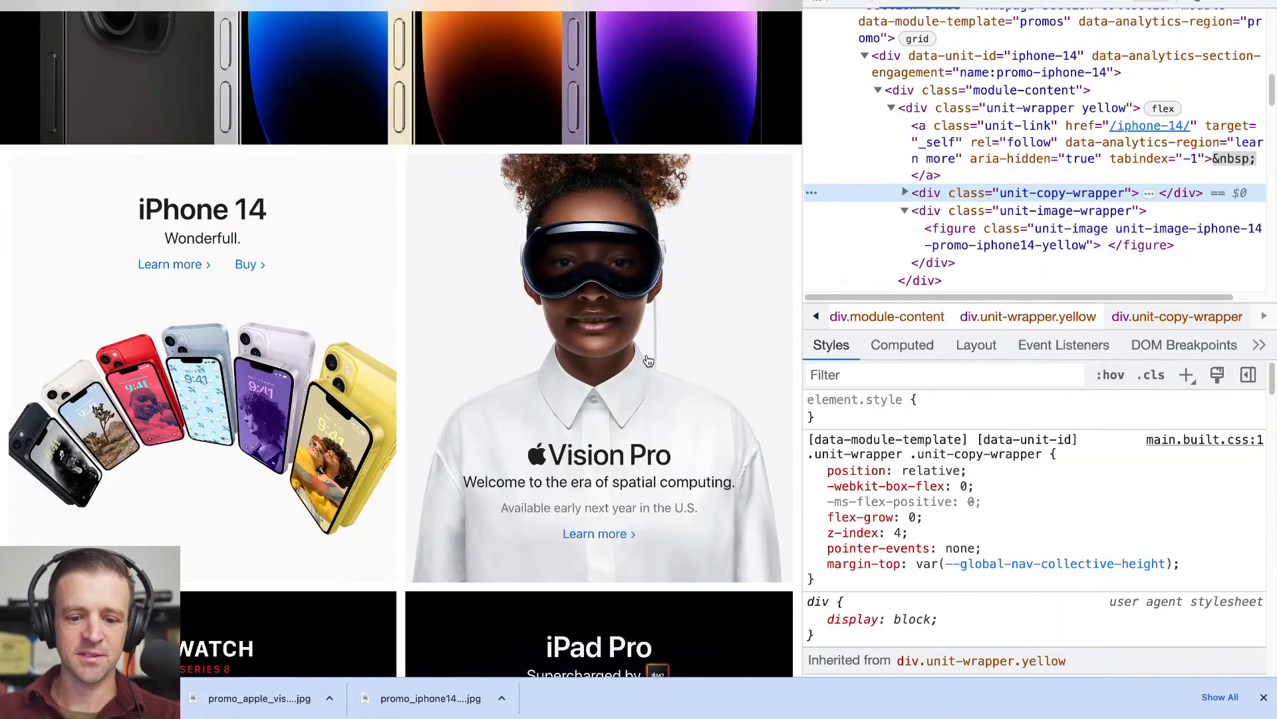
left_click(807, 12)
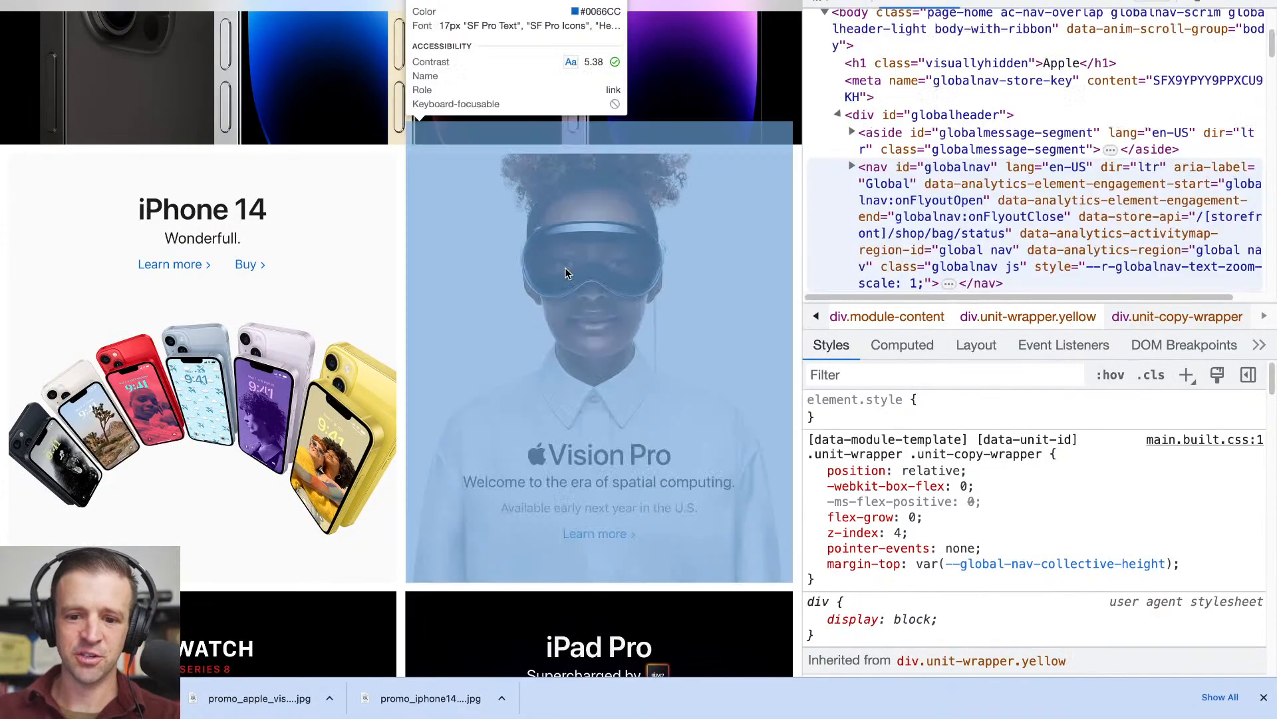
left_click(599, 483)
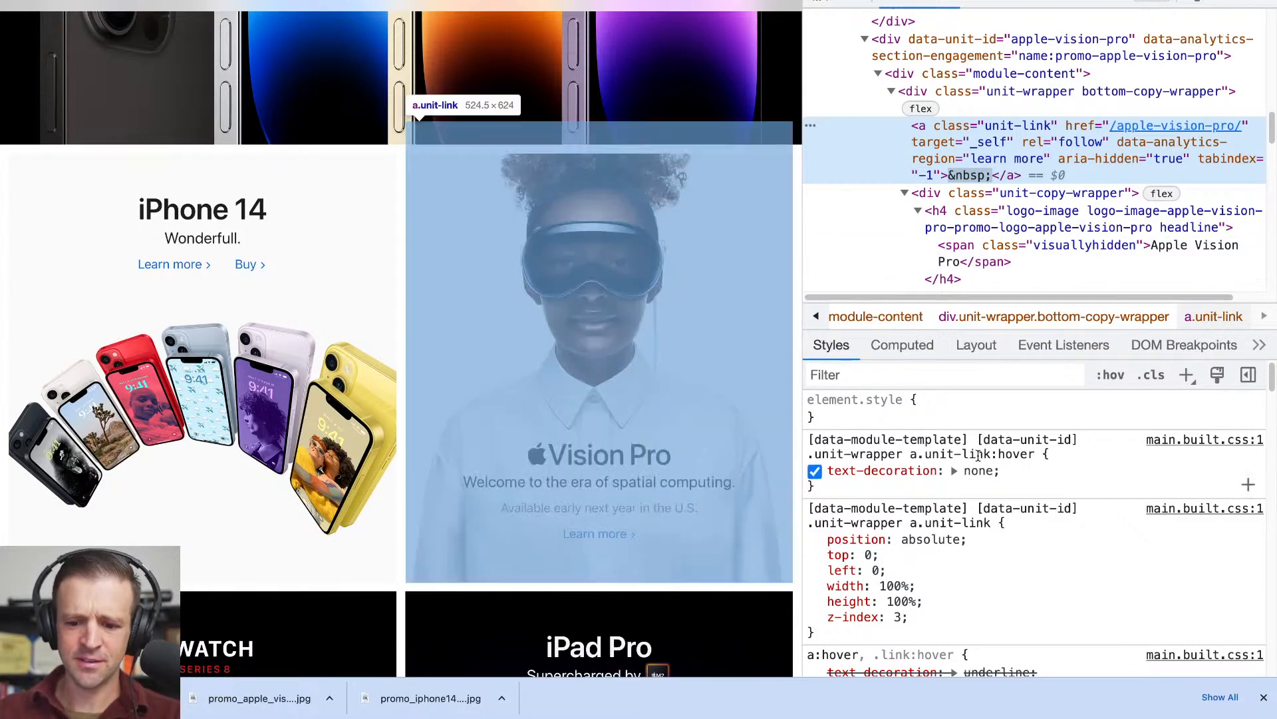
scroll(1010, 451, "down", 1)
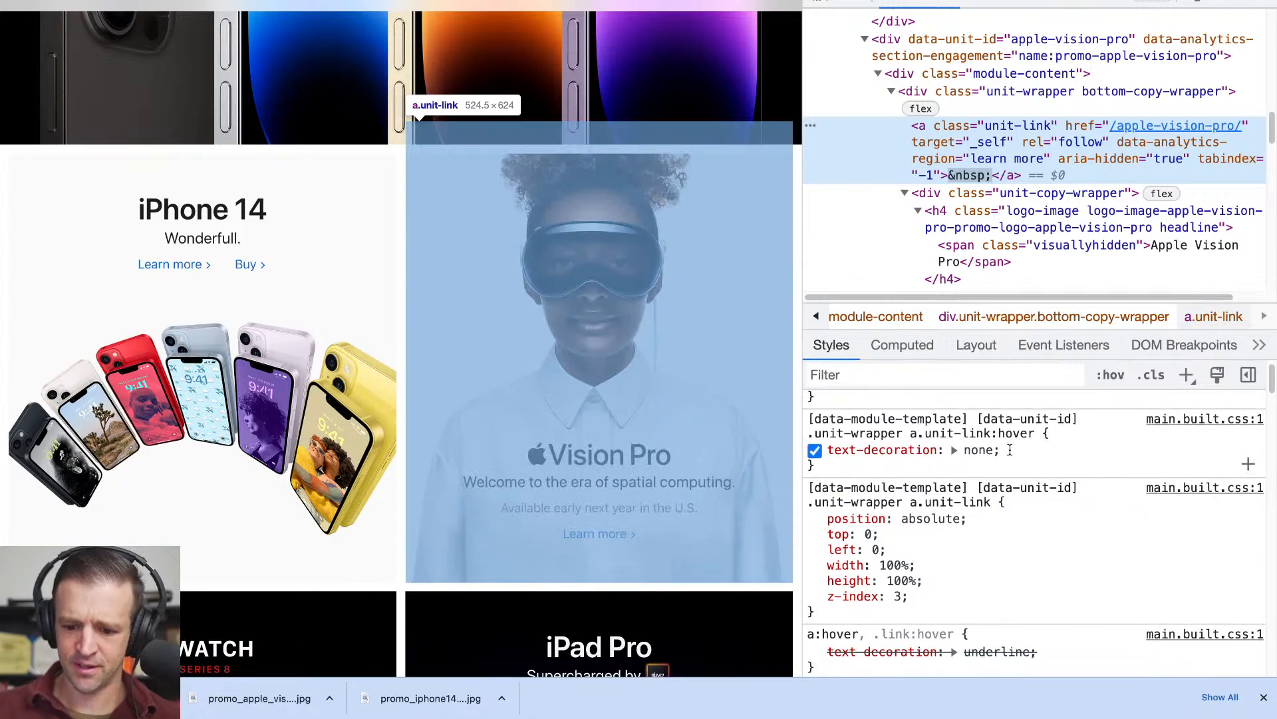
scroll(1010, 450, "down", 10)
scroll(1010, 451, "down", 15)
scroll(1010, 454, "down", 15)
scroll(1010, 454, "down", 15)
scroll(1010, 450, "down", 5)
scroll(1010, 454, "up", 15)
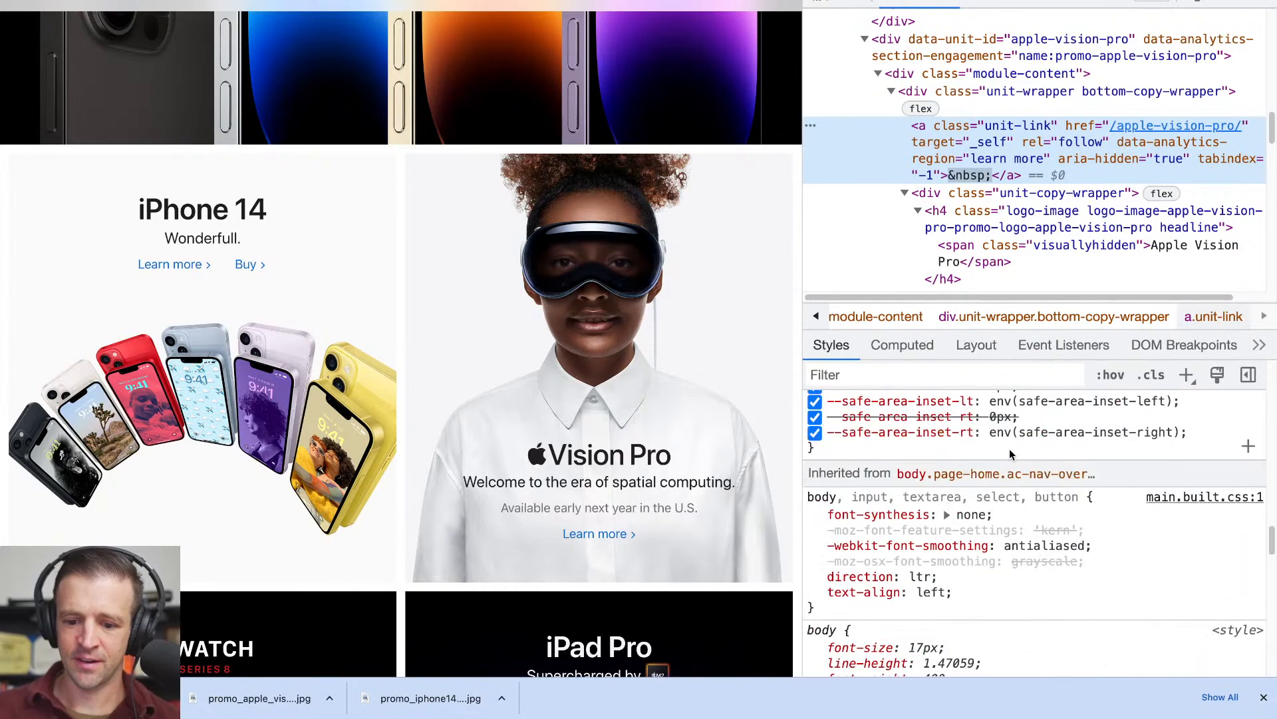
scroll(1010, 454, "up", 10)
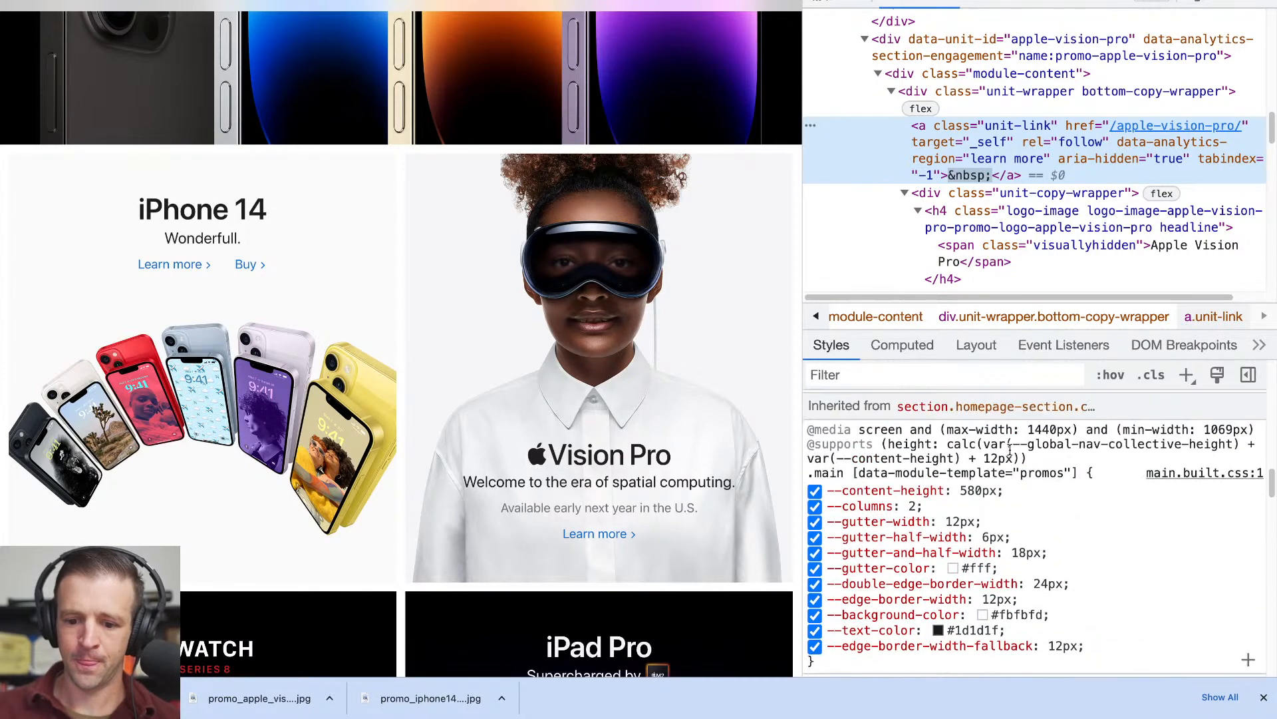
scroll(1010, 452, "up", 10)
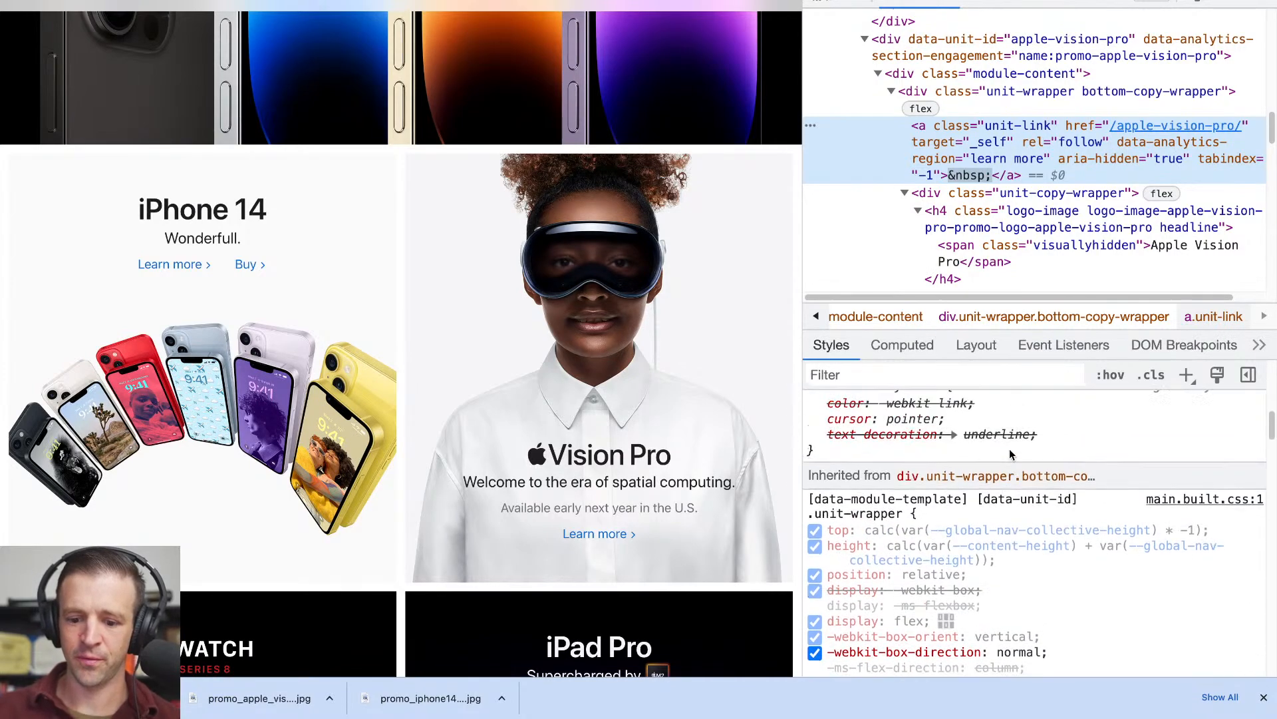
scroll(1010, 454, "up", 5)
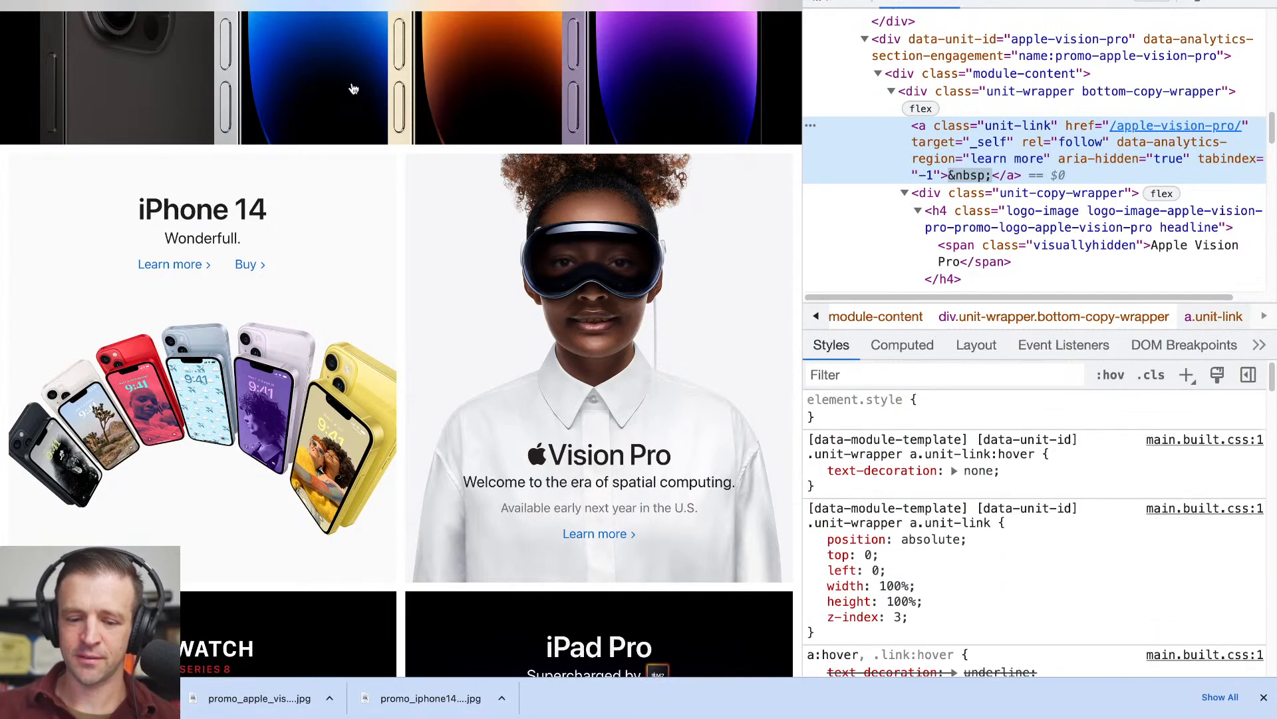
- Switch back to Webflow and preview the page to check the full-card links over both tiles
left_click(313, 2)
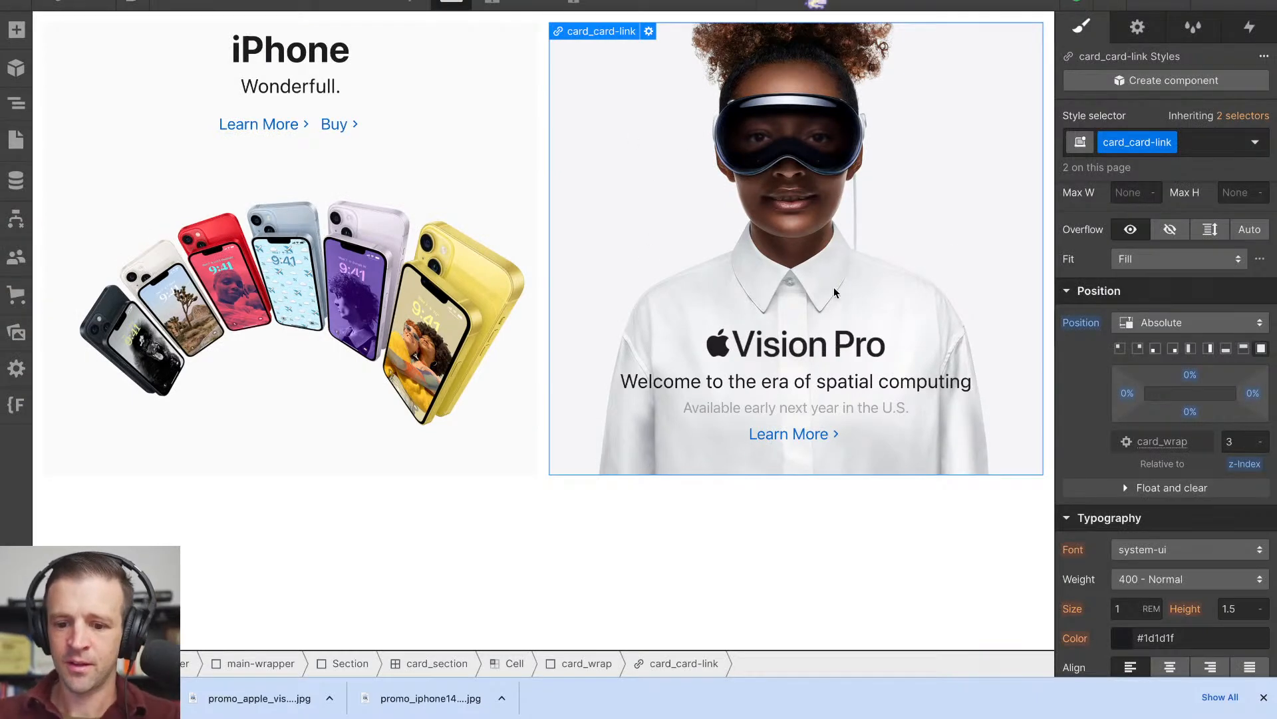
left_click(167, 4)
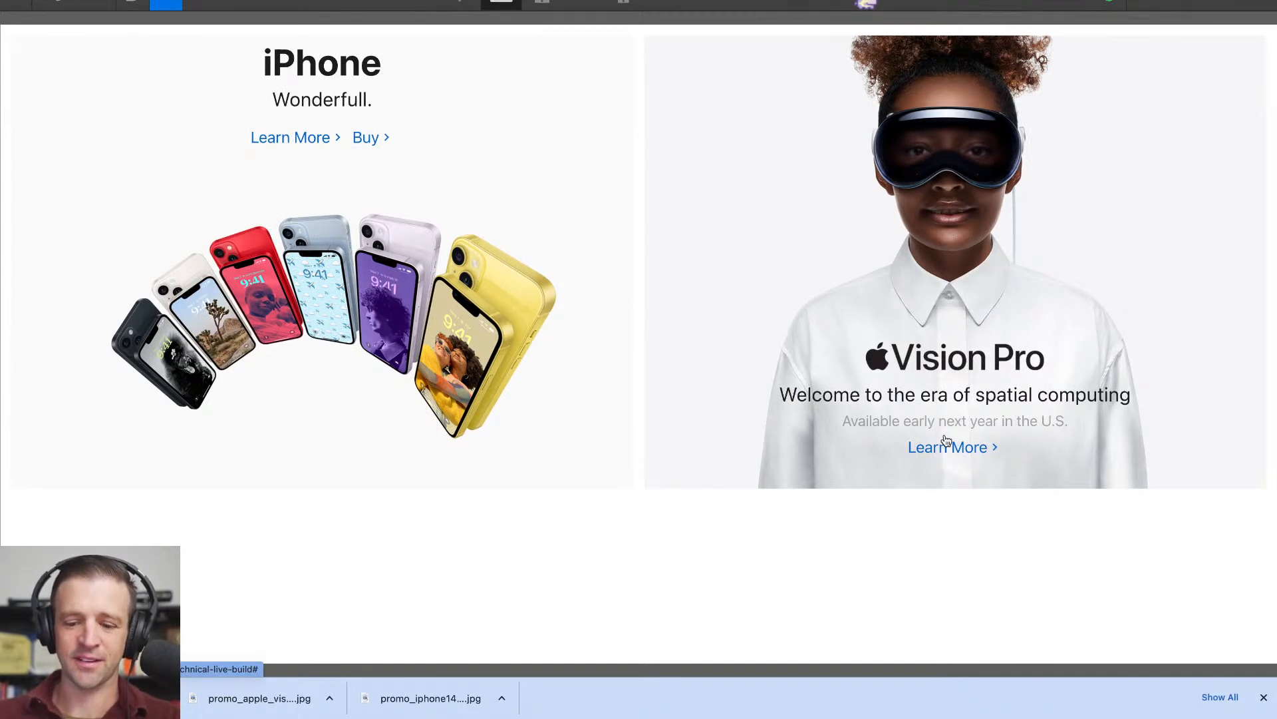
left_click(178, 8)
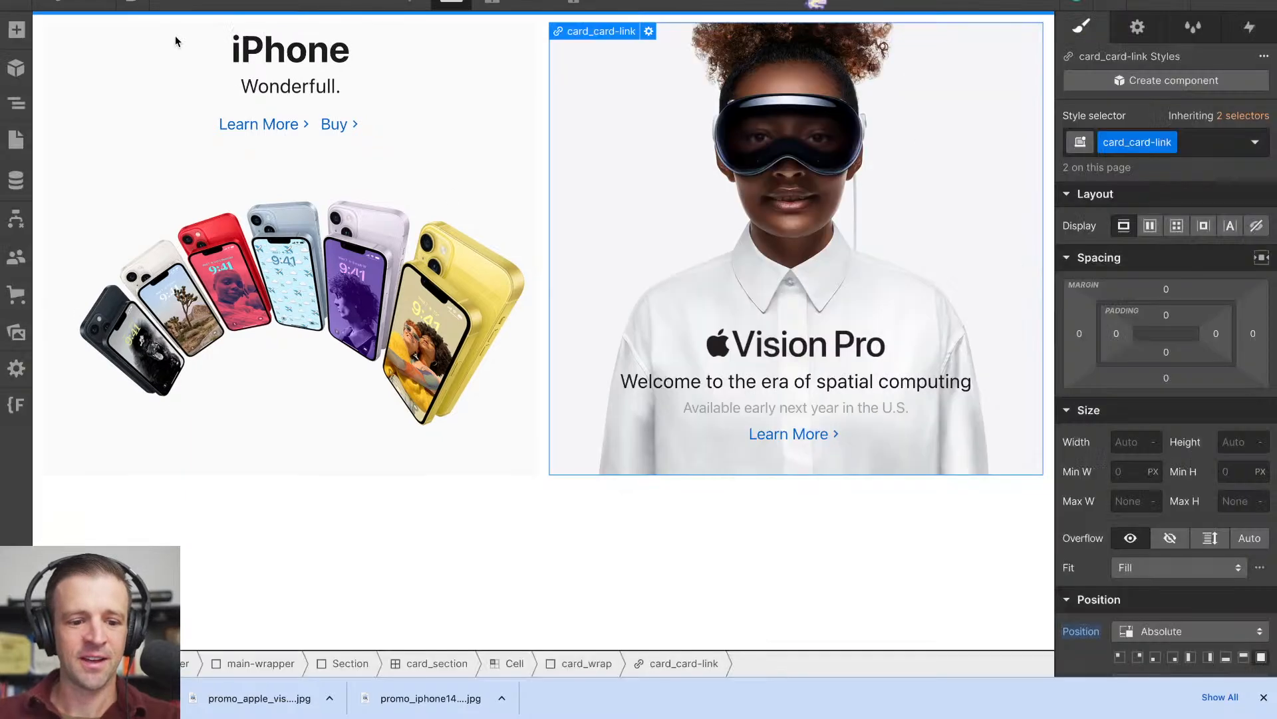
- Compare the areas and stacking order of card_card-link and card_content inside the Vision Pro tile's card_wrap
left_click(14, 104)
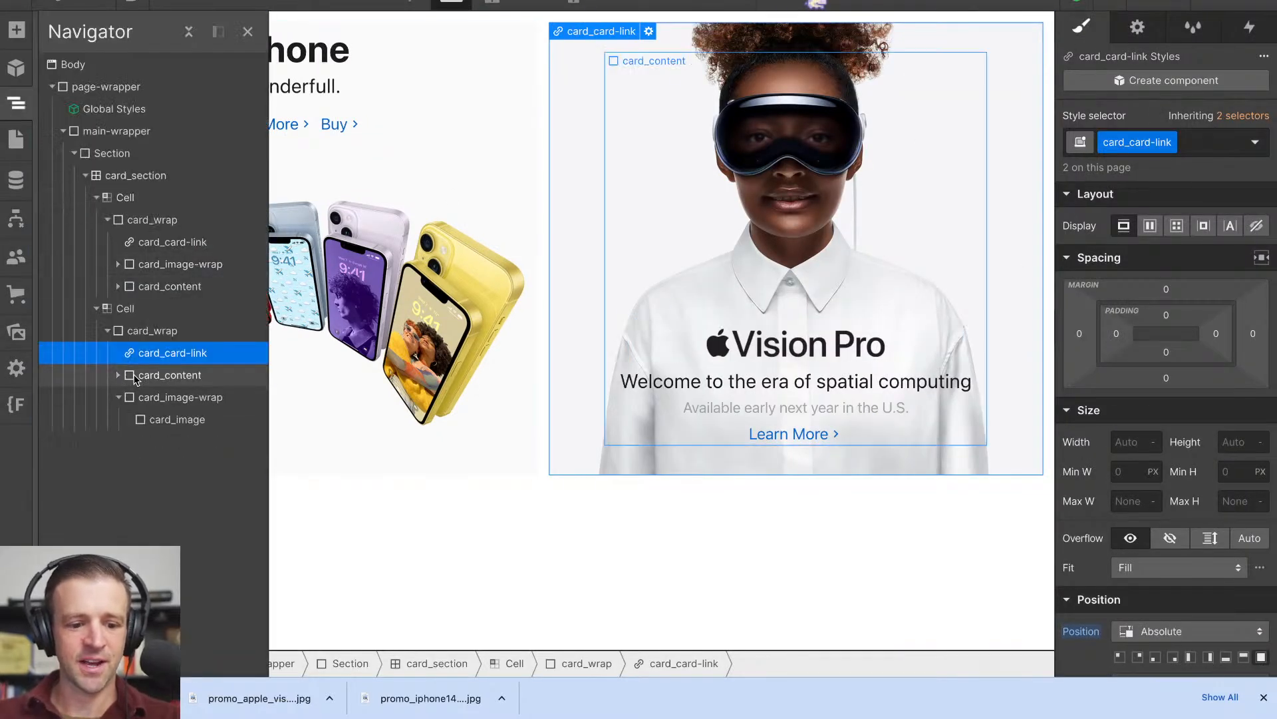
left_click(135, 376)
left_click(161, 353)
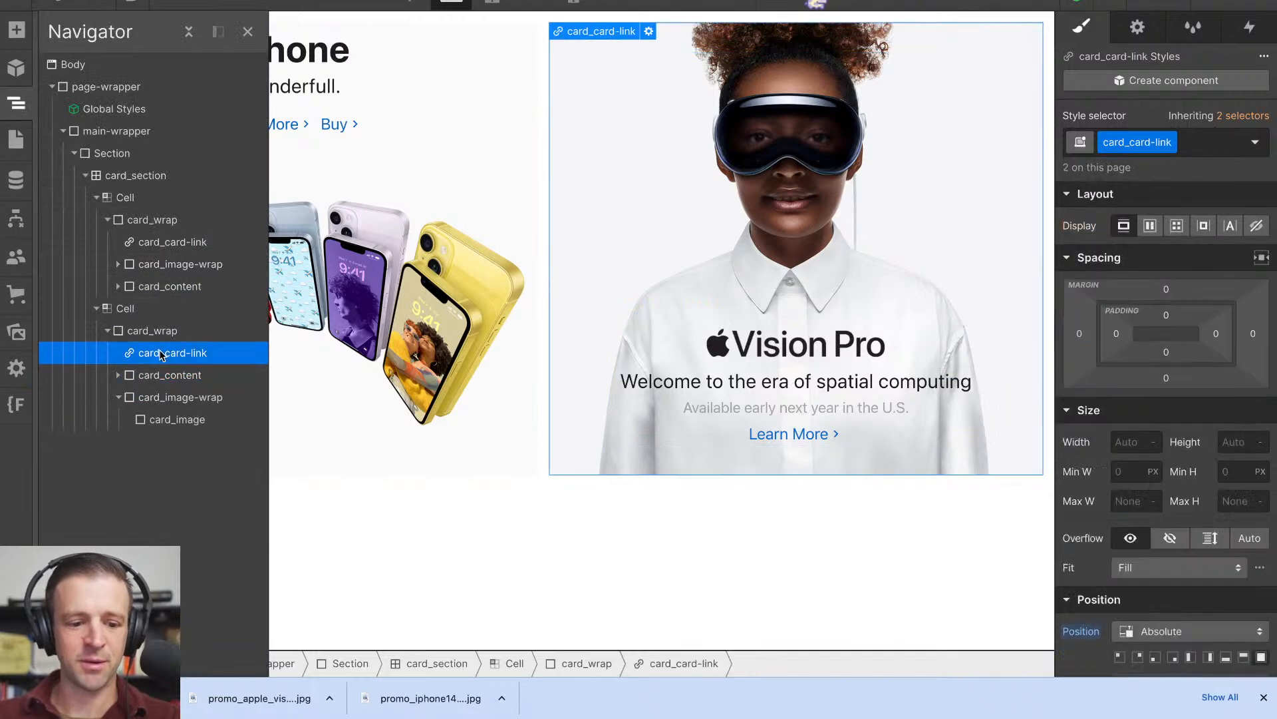
left_click(165, 376)
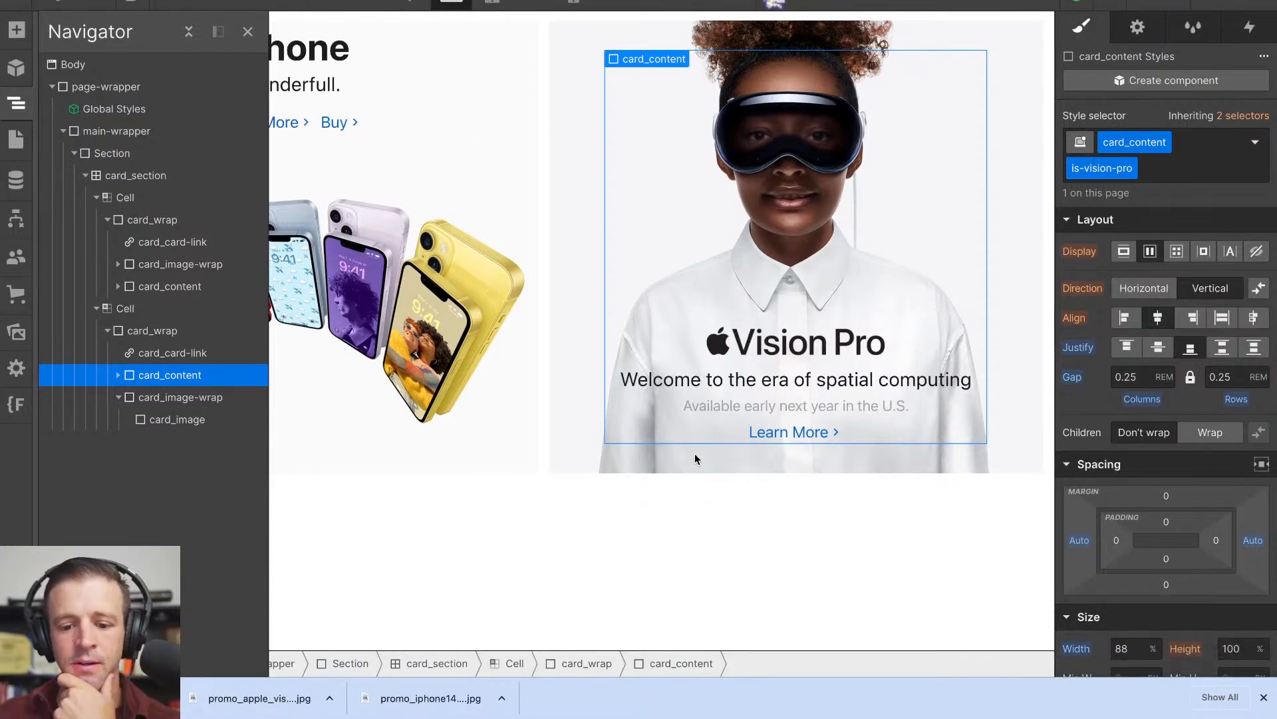
left_click(708, 241)
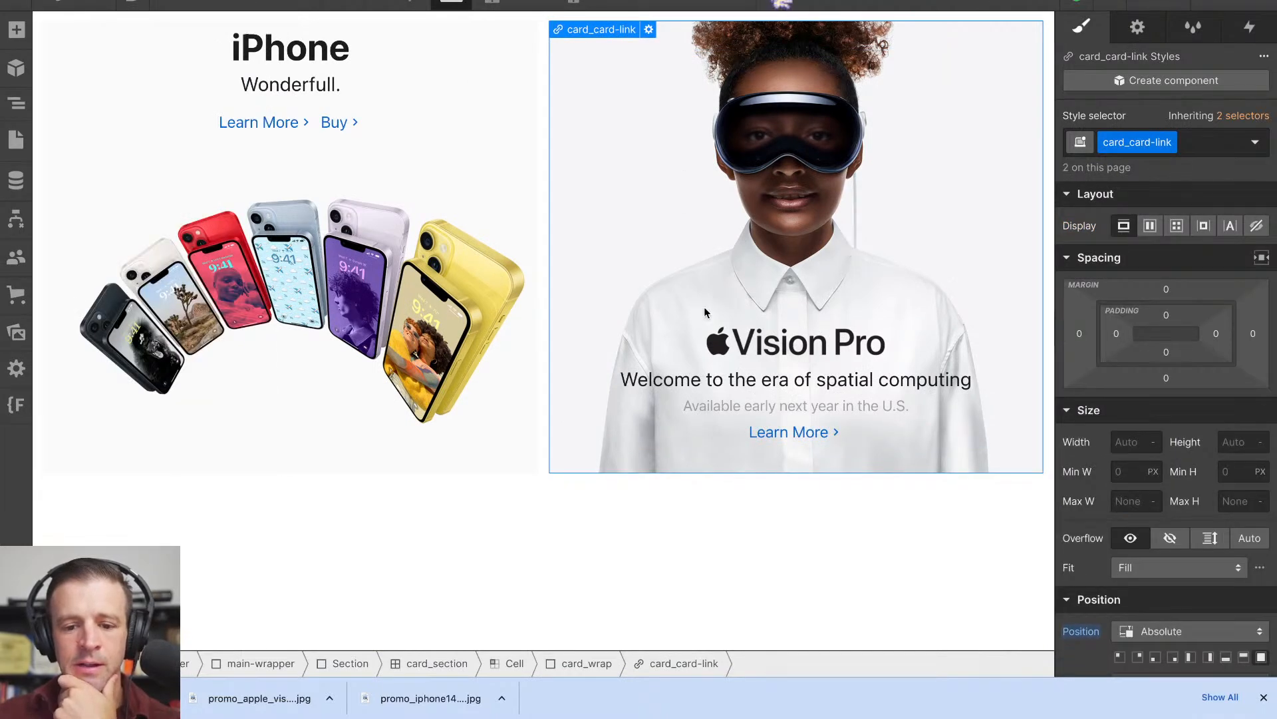
left_click(19, 105)
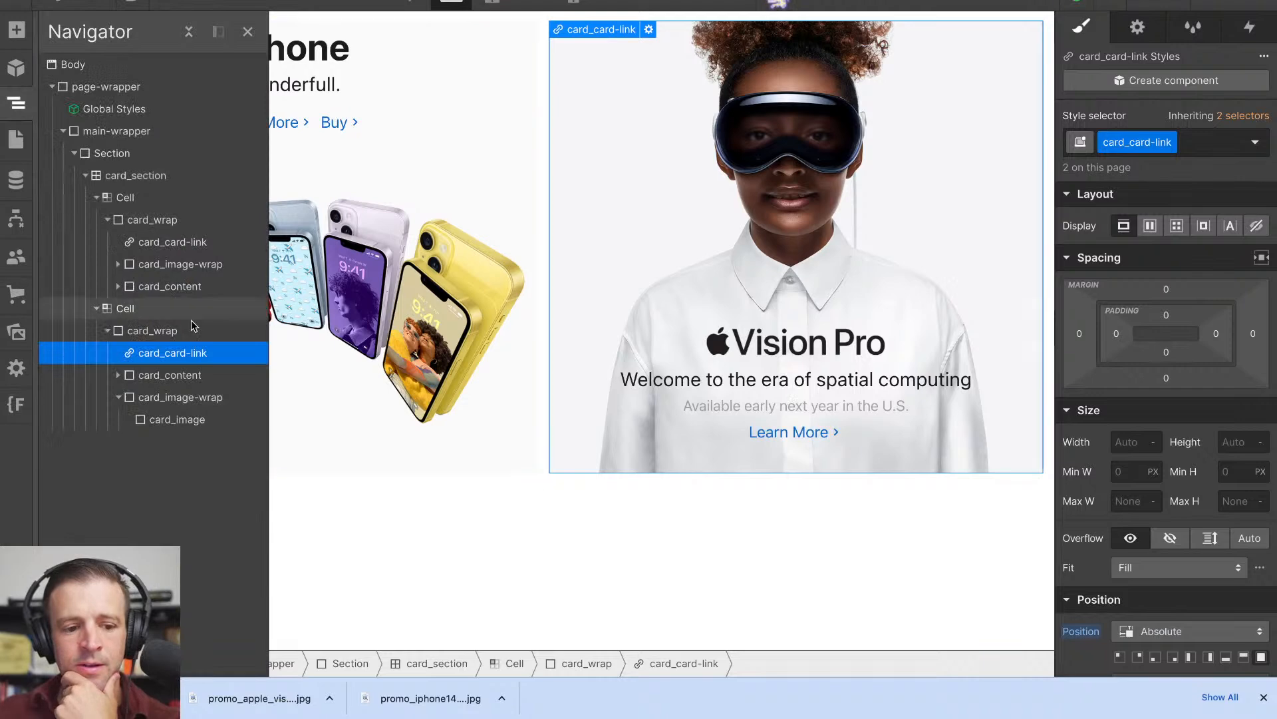
left_click(194, 376)
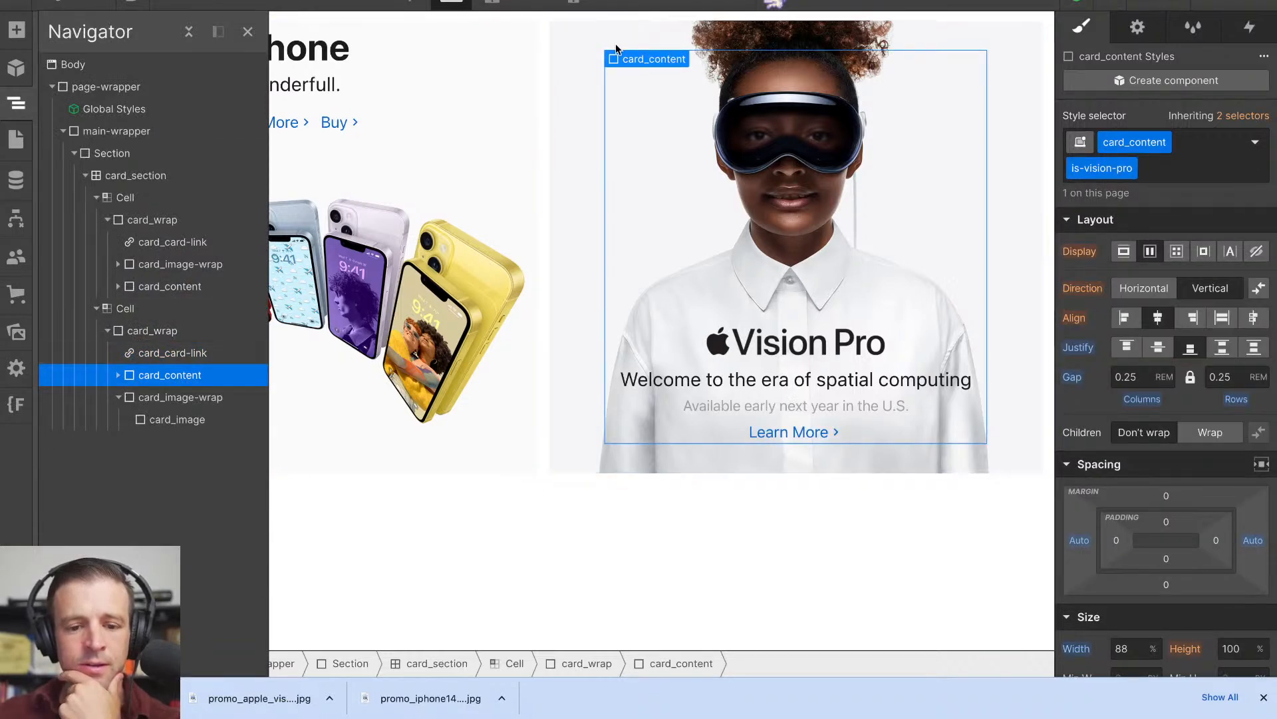
- Inspect Apple's Vision Pro tile again and review its unit-link's positioning and inherited wrapper styles
key("ctrl+Tab")
left_click(819, 5)
left_click(722, 157)
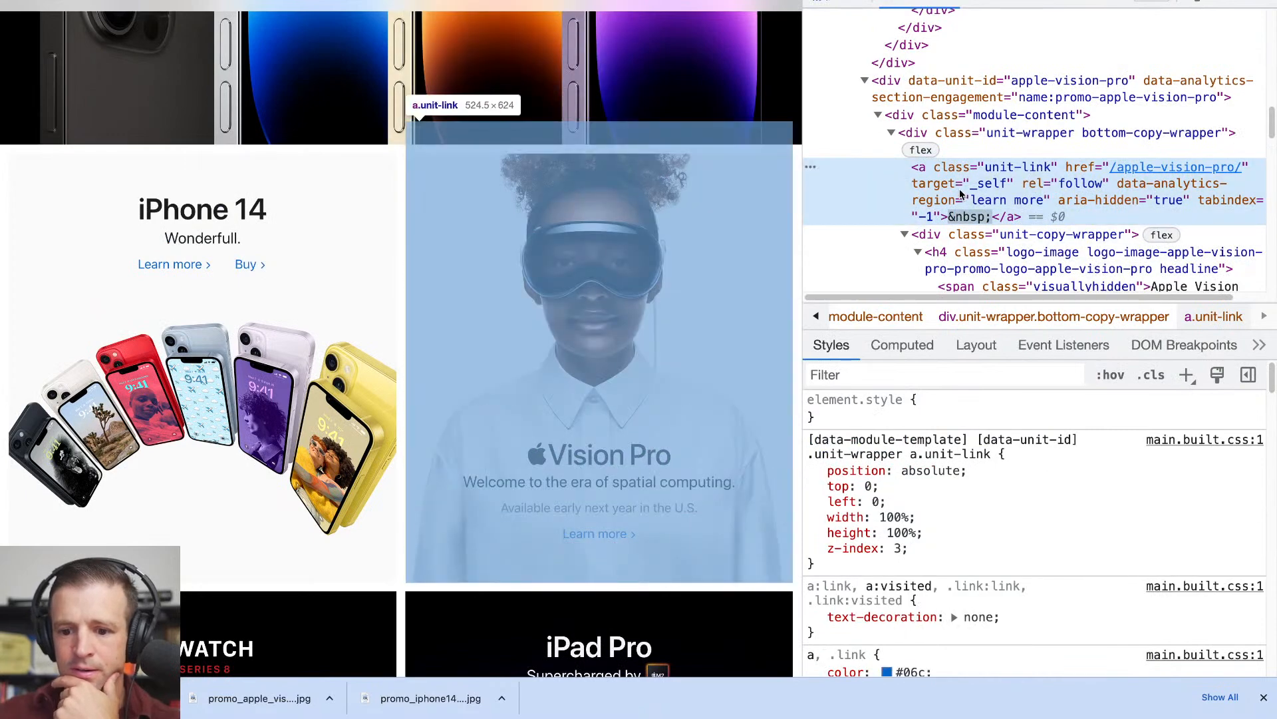
scroll(992, 450, "down", 5)
scroll(992, 450, "down", 10)
scroll(992, 449, "down", 2)
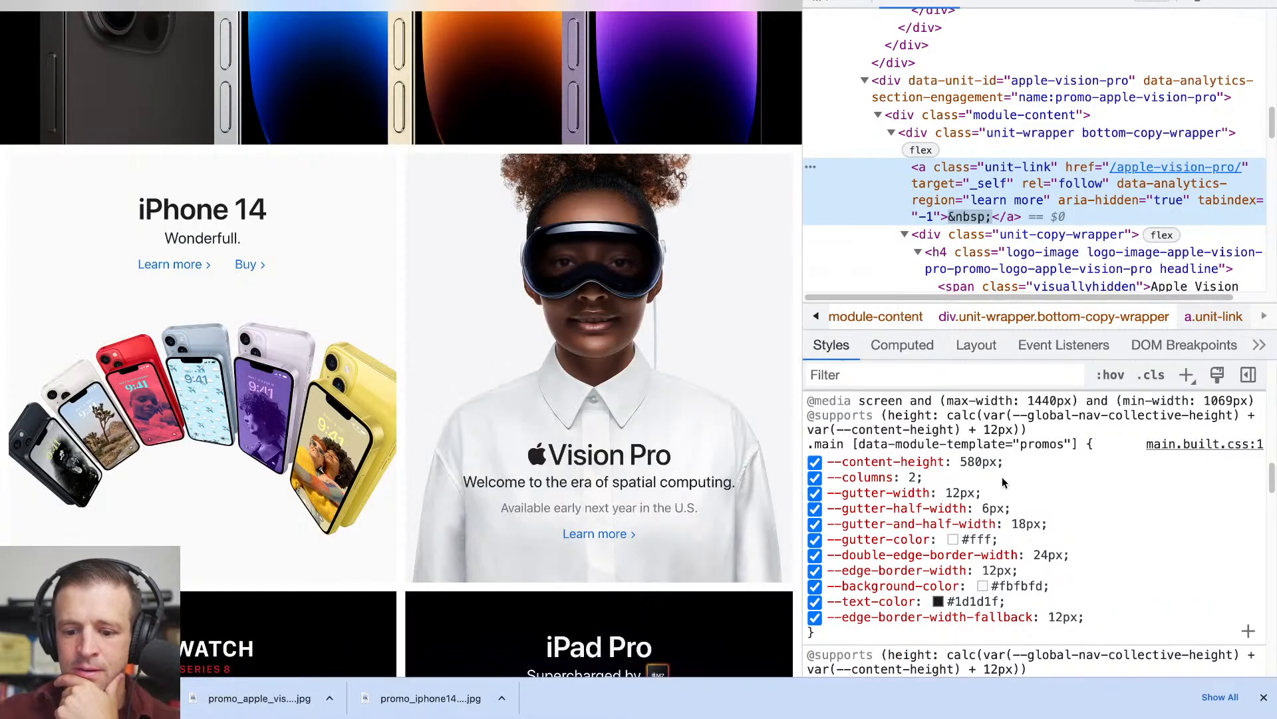
scroll(1004, 482, "down", 10)
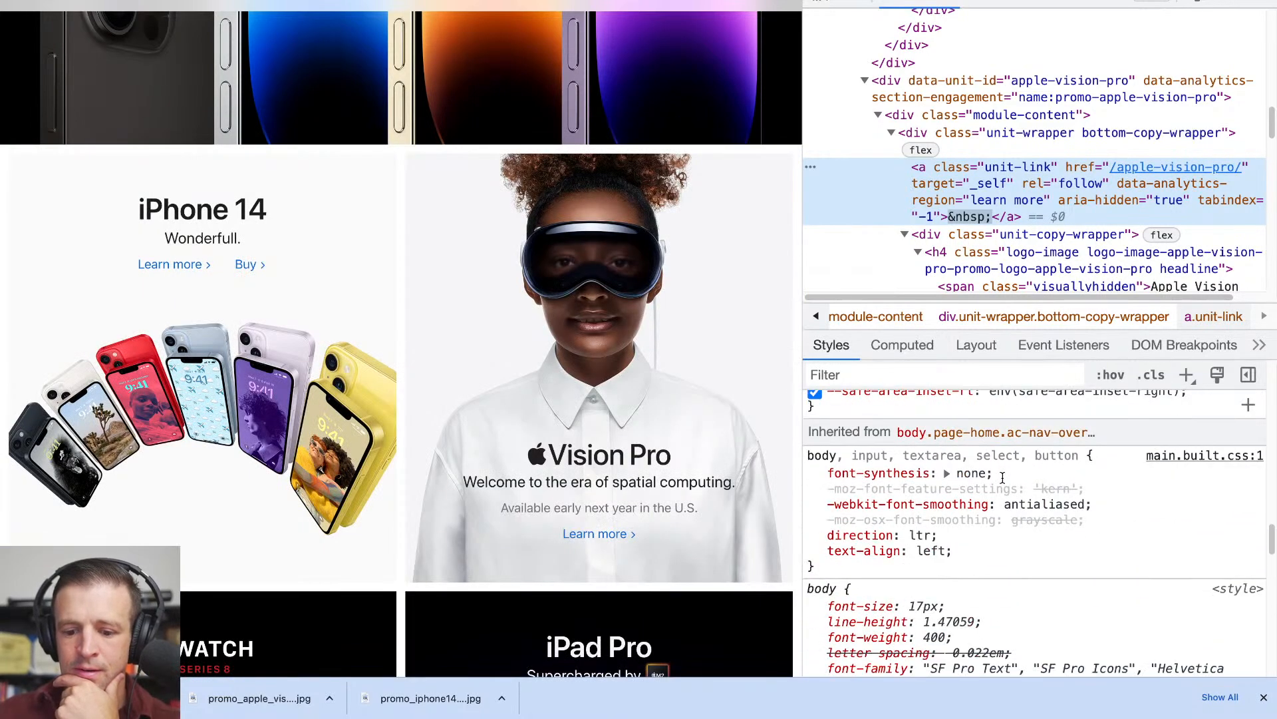
scroll(1002, 477, "down", 4)
scroll(1004, 482, "up", 15)
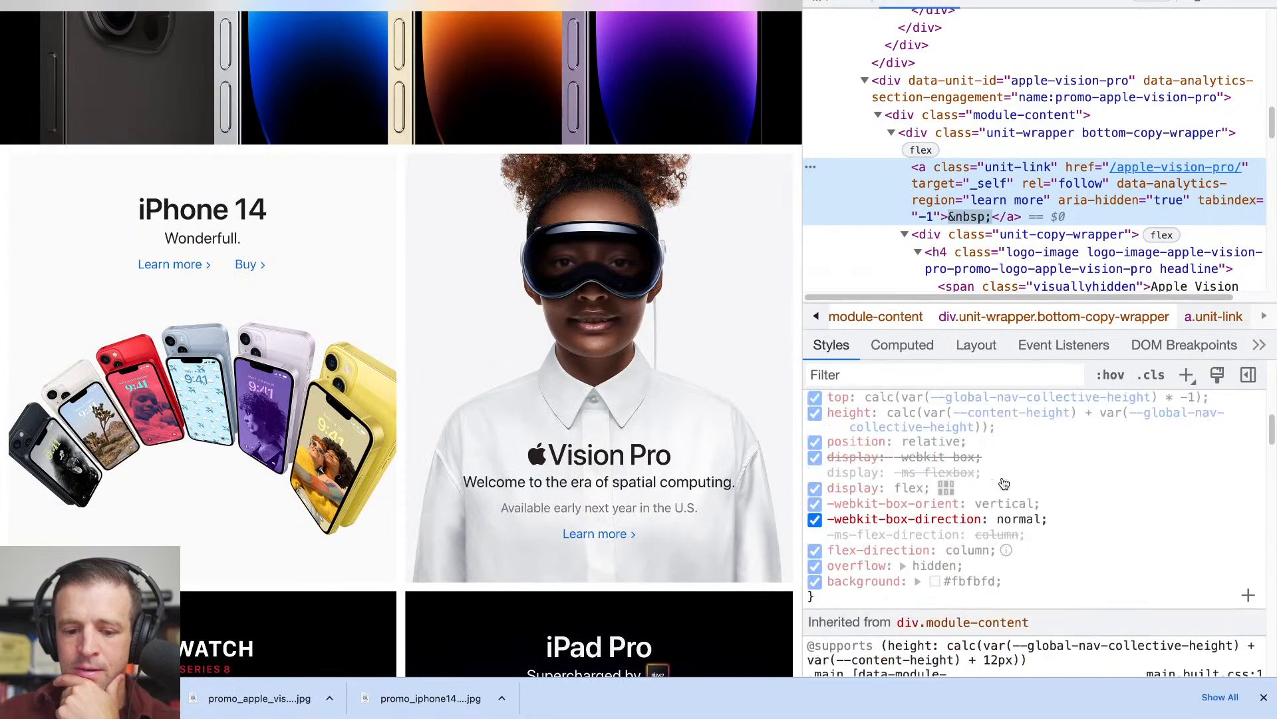
- Return to Webflow and examine the layout, size and position styles of the Vision Pro tile's card_content
left_click(426, 1)
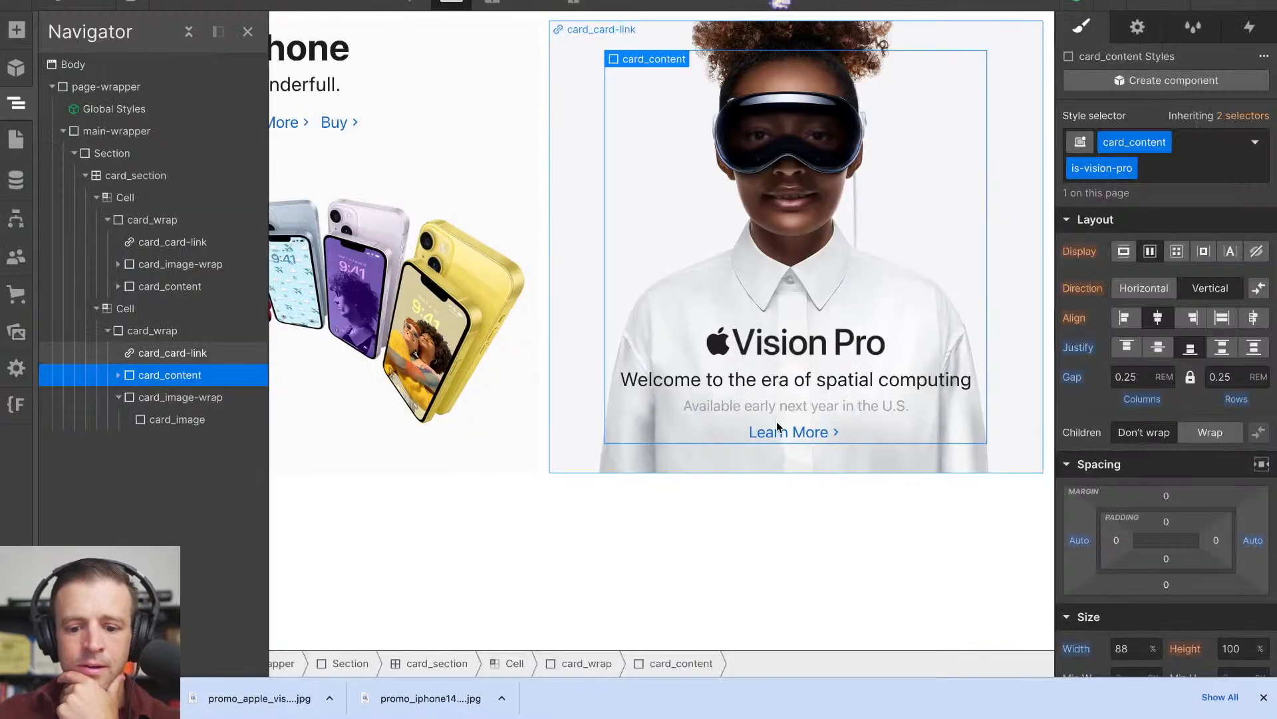
left_click(809, 435)
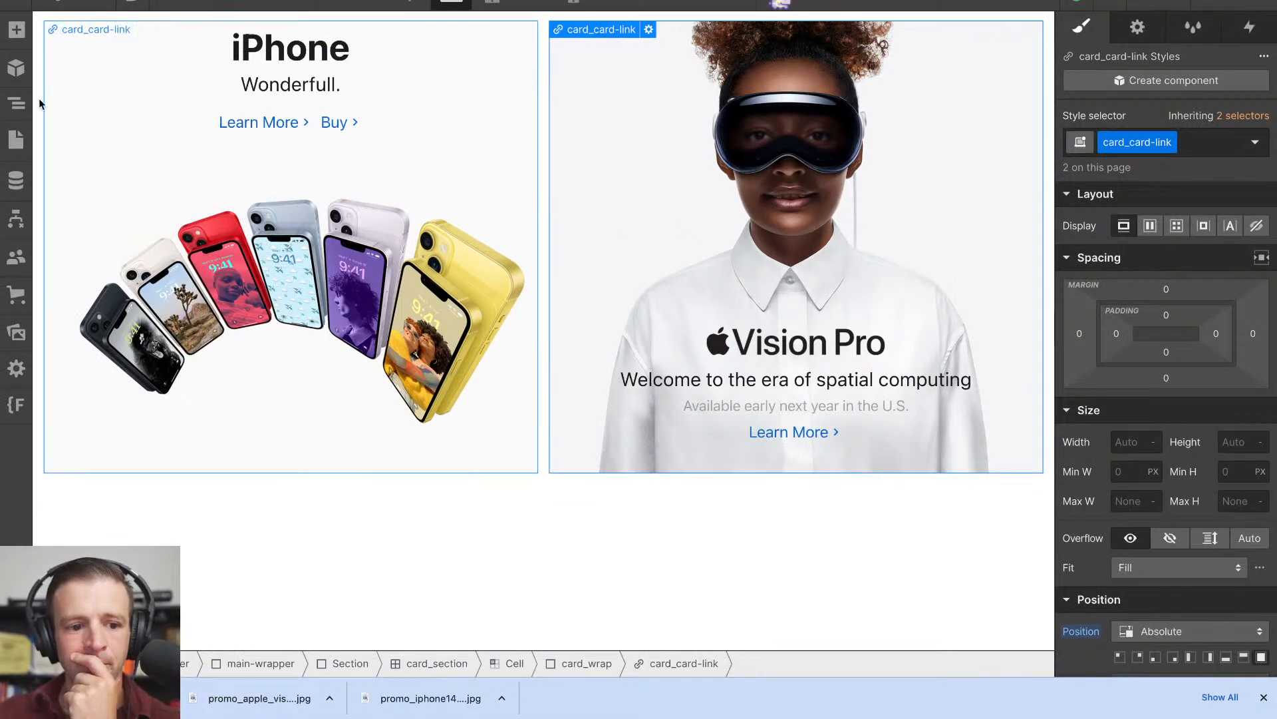
left_click(20, 104)
left_click(171, 374)
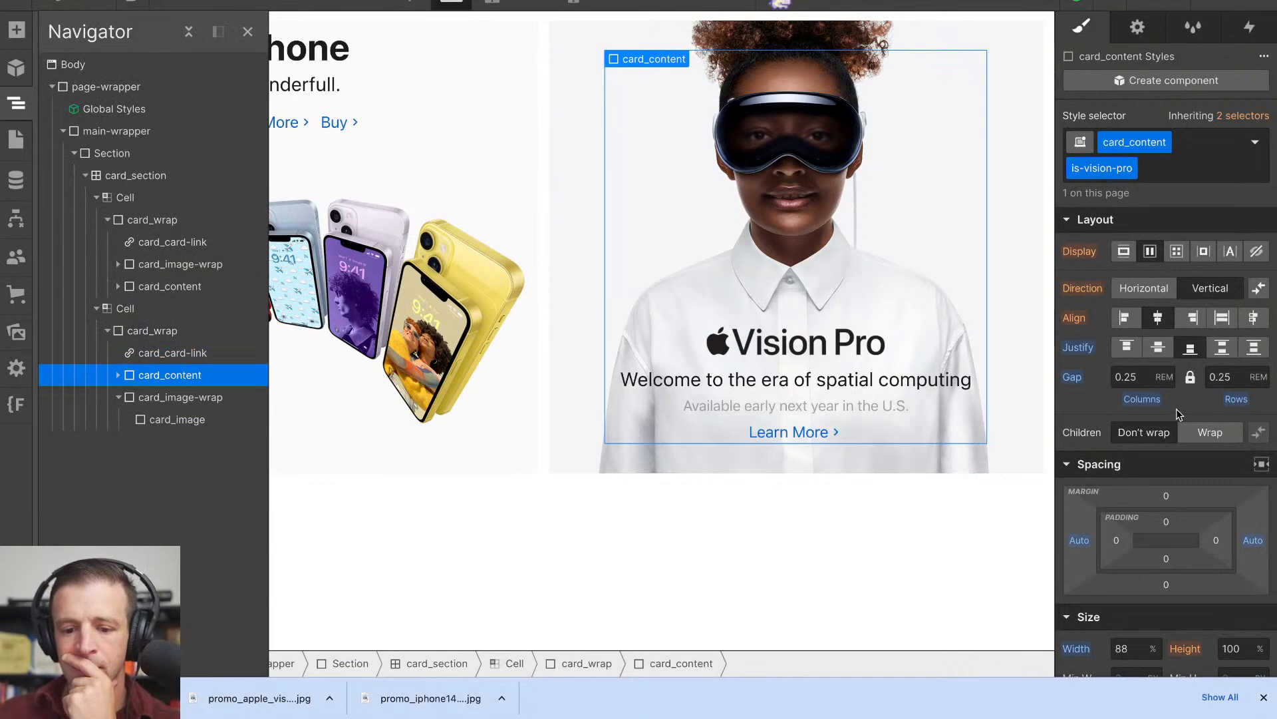
scroll(1200, 465, "down", 5)
scroll(1200, 466, "up", 1)
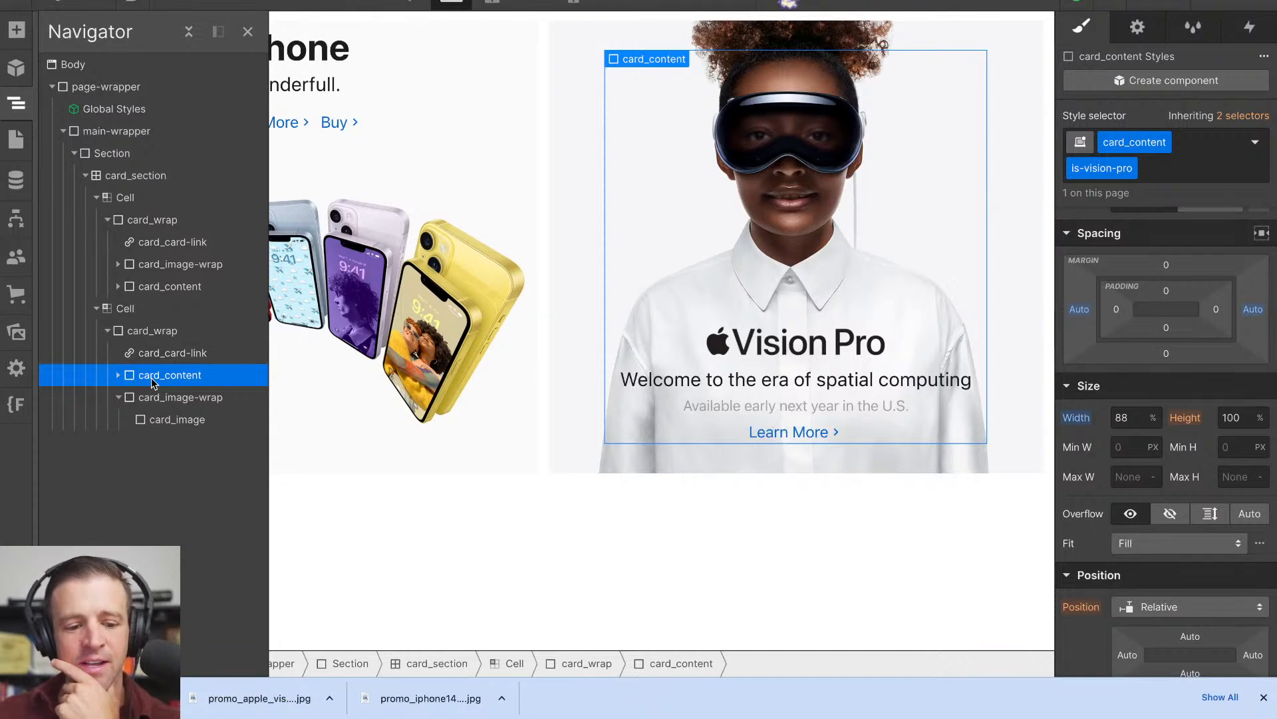
- Set the z-index of the card_card-link class to 2 and check it on both tiles' links
left_click(184, 358)
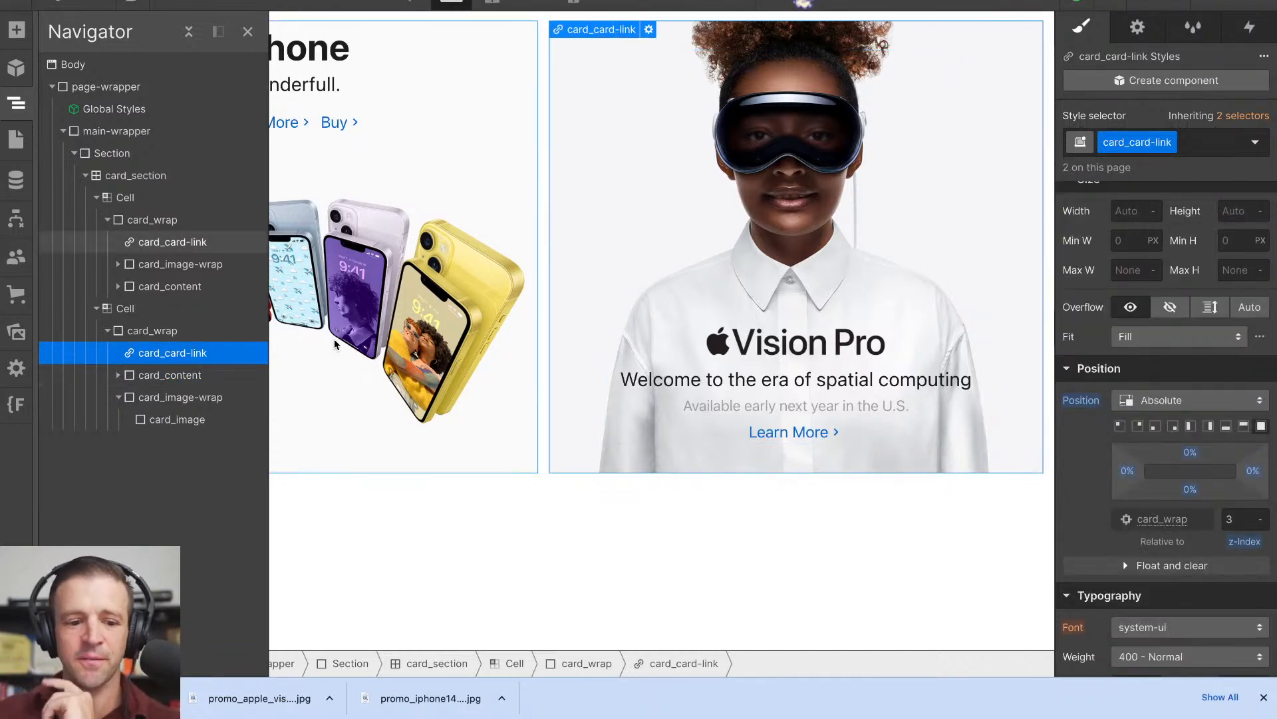
left_click(179, 243)
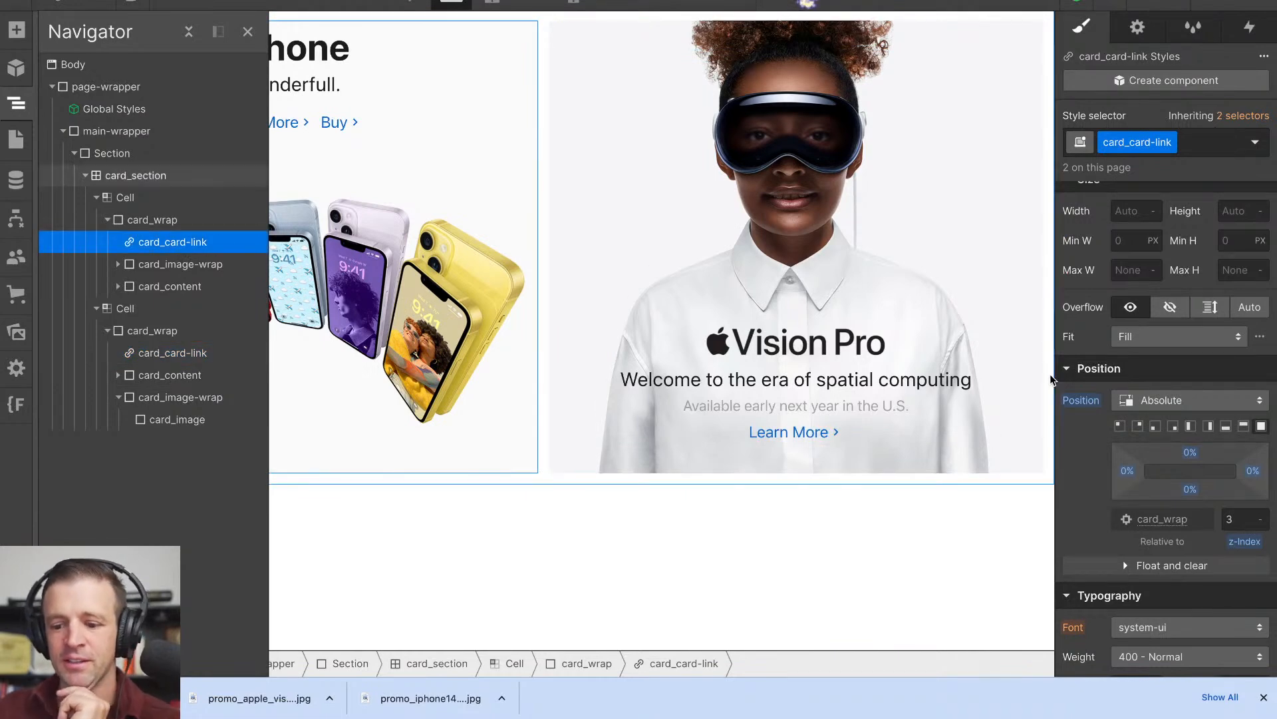
left_click(1240, 519)
type("2")
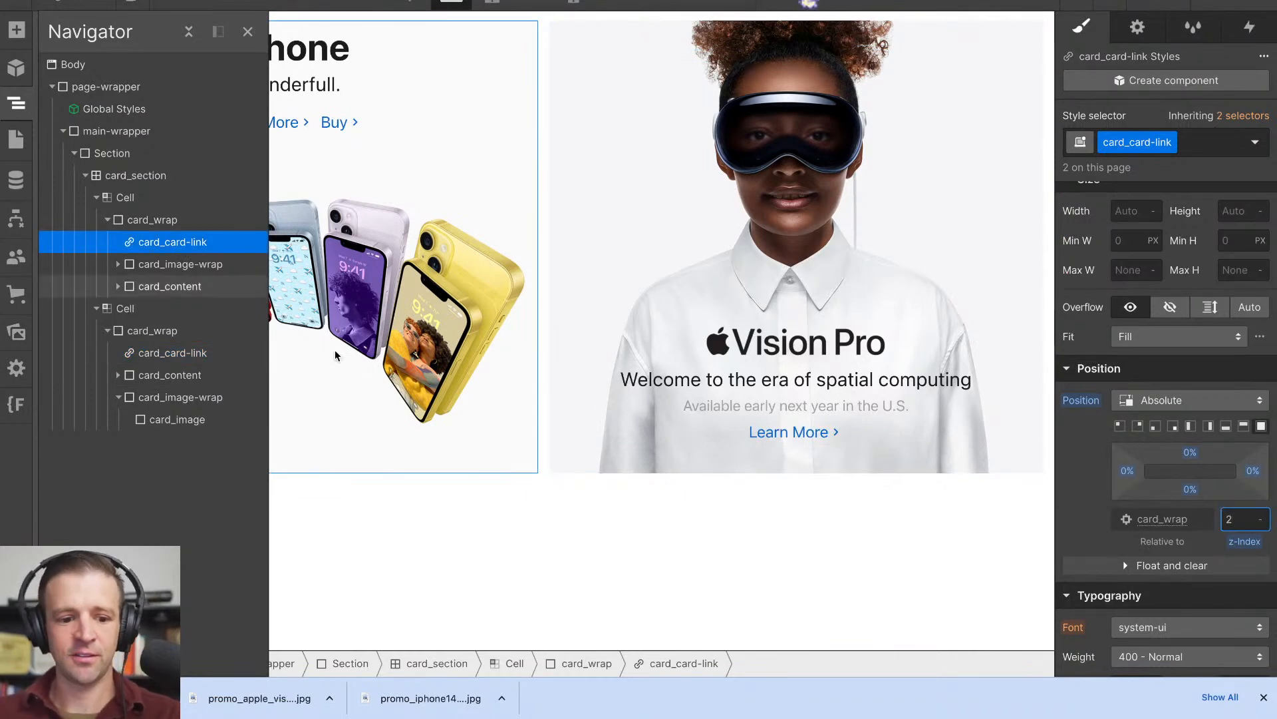
left_click(185, 354)
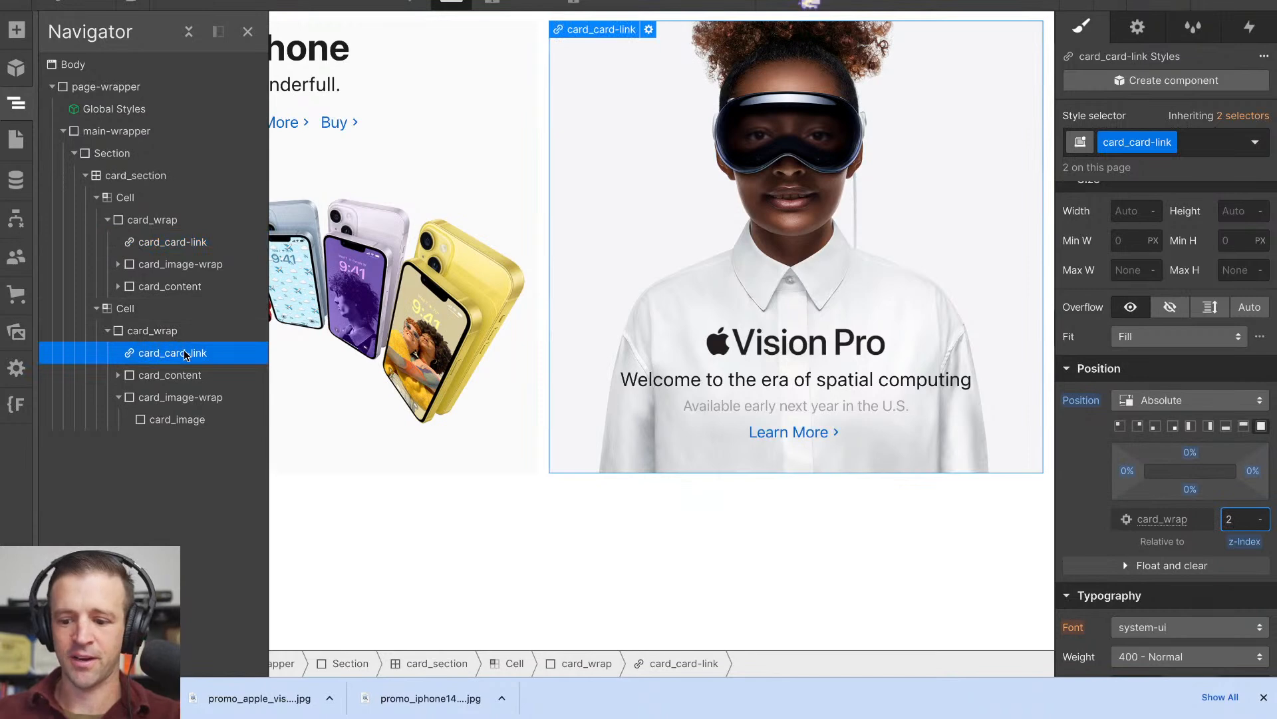
- Place the iPhone tile's card_content before card_image-wrap inside card_wrap and set the card_content z-index to 3
left_click(174, 375)
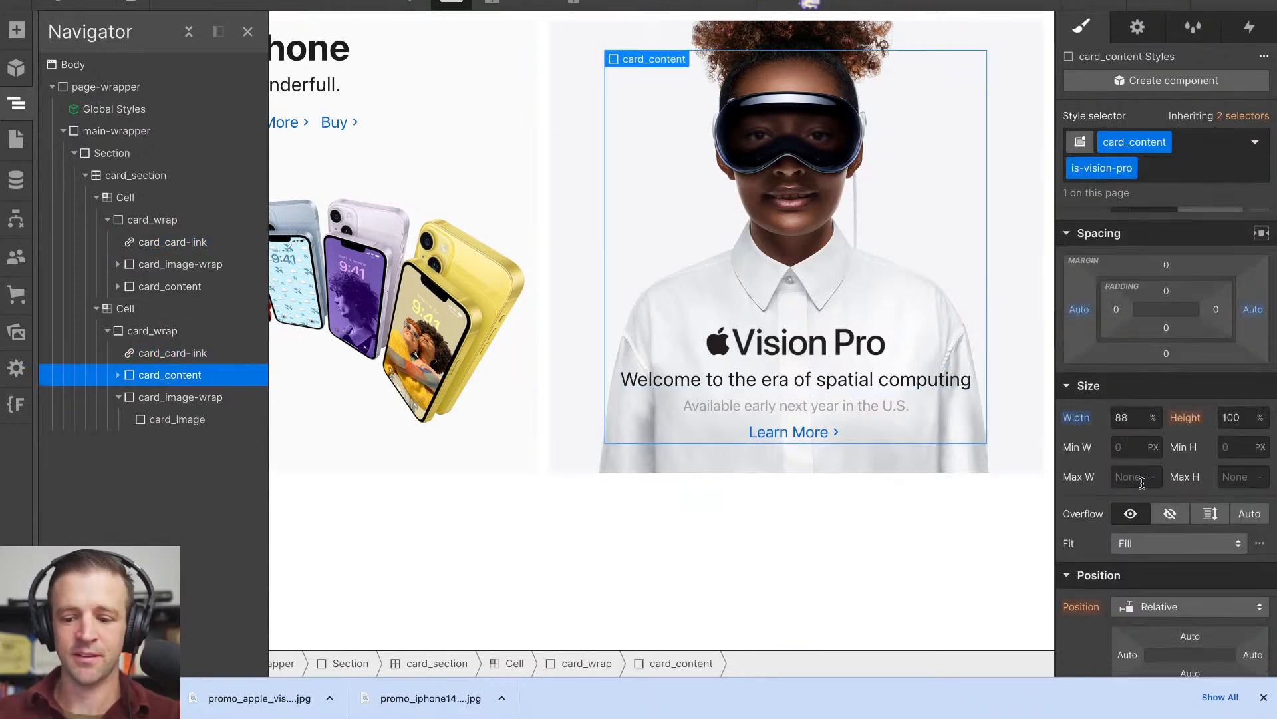
scroll(1160, 491, "down", 3)
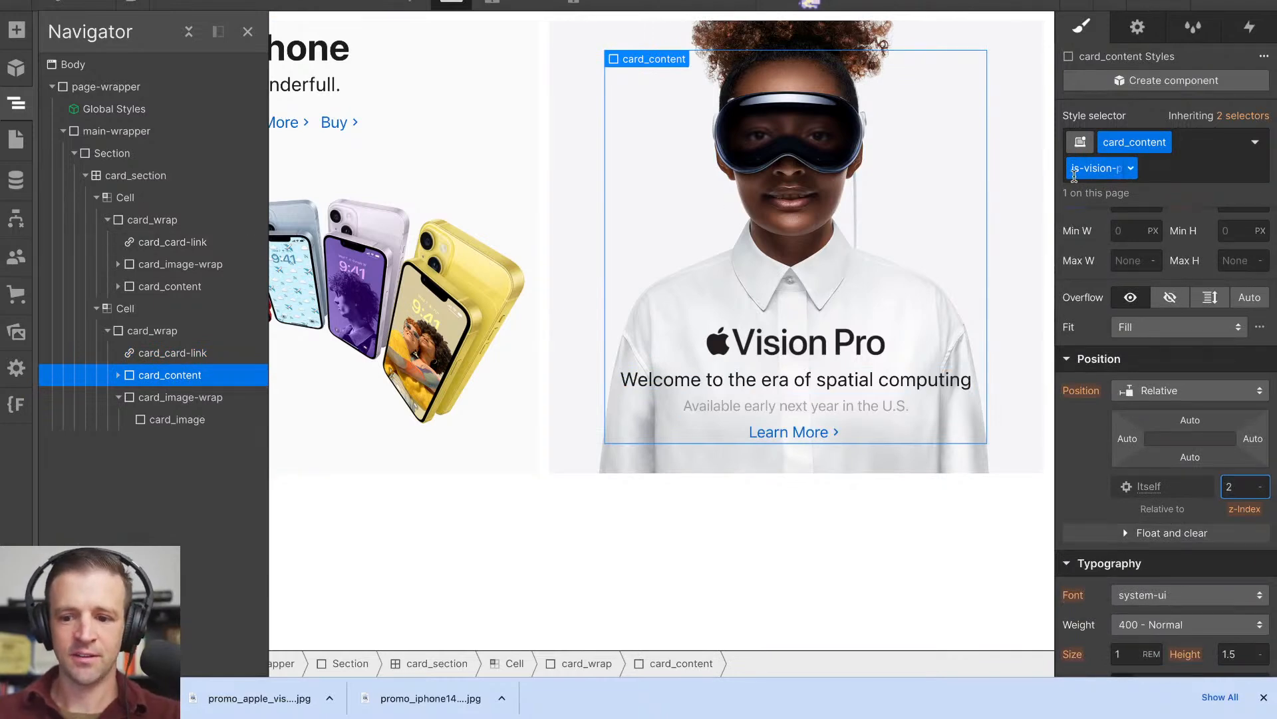
left_click(175, 243)
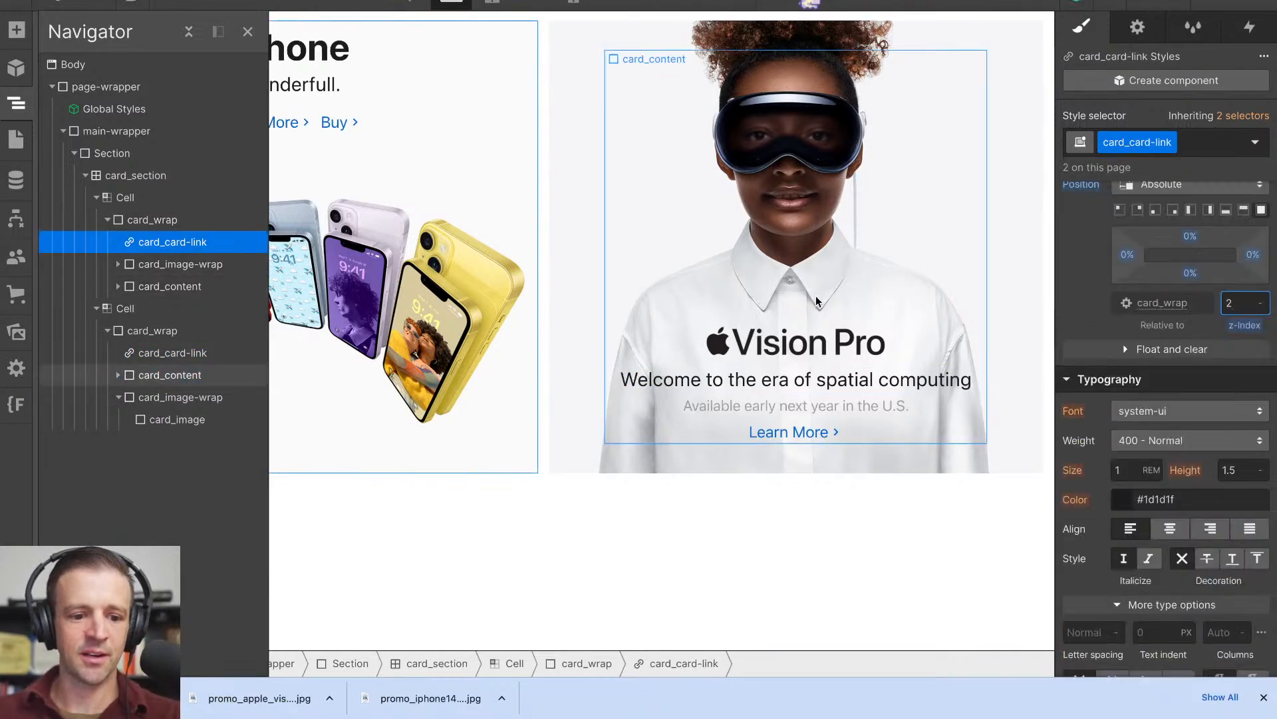
left_click_drag(185, 287, 170, 261)
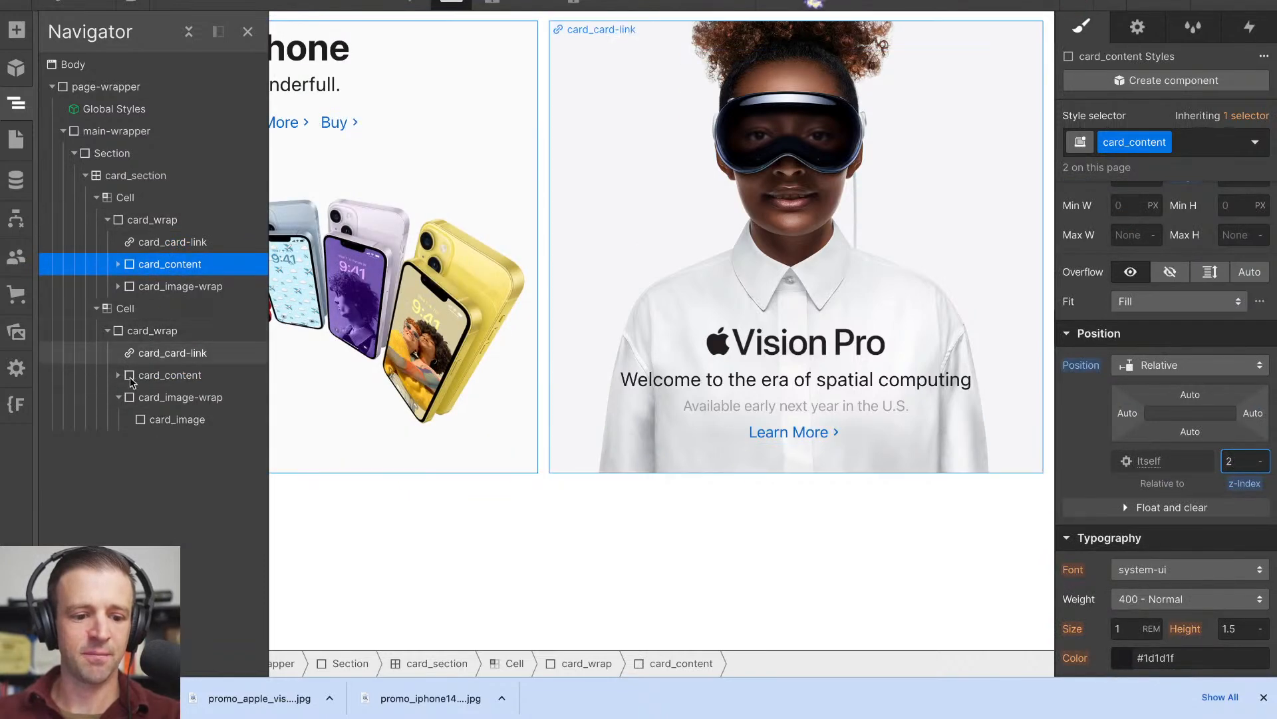
left_click(118, 397)
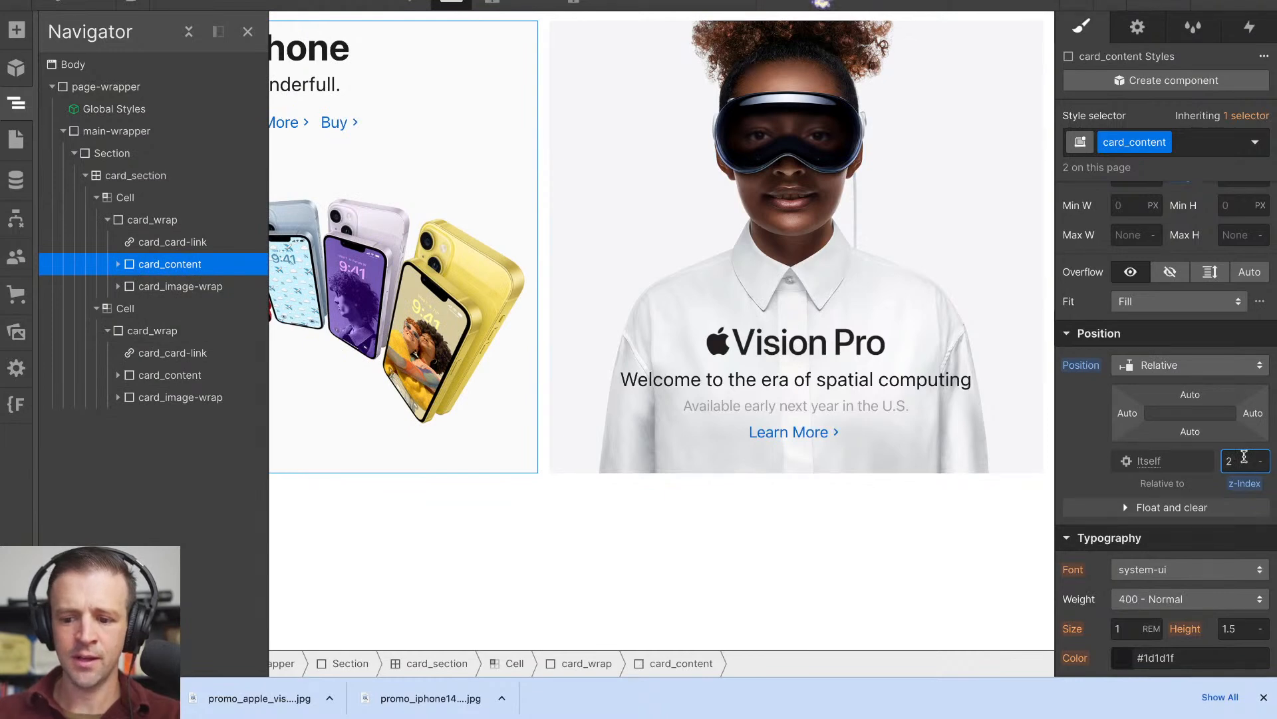
key("Up")
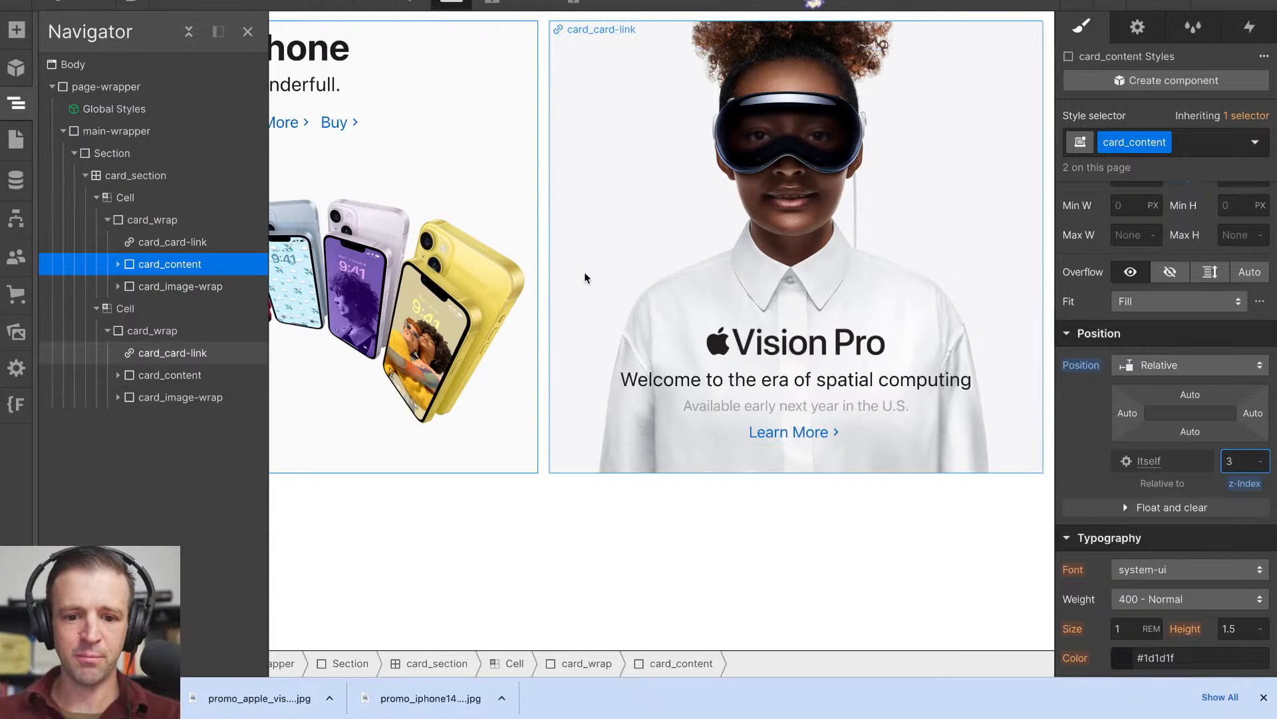
- Preview the page to test the clickable areas of both tiles, then return to editing
key("super+shift+p")
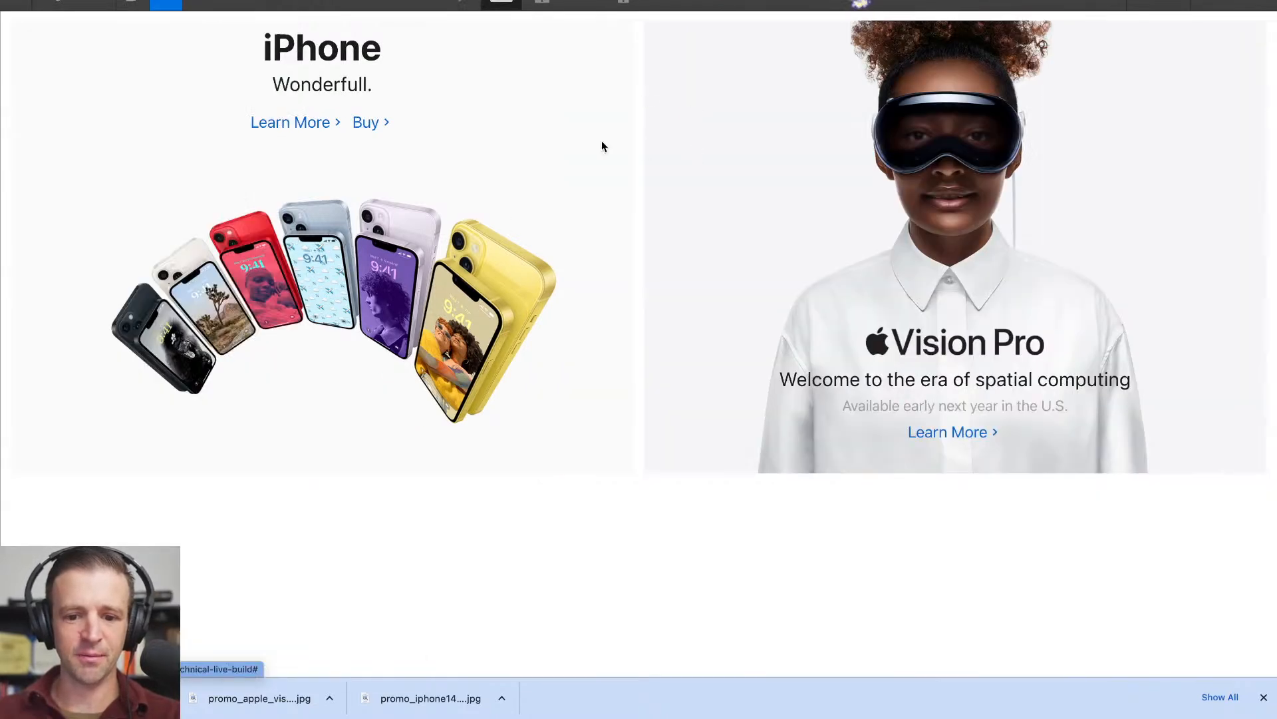
left_click(168, 6)
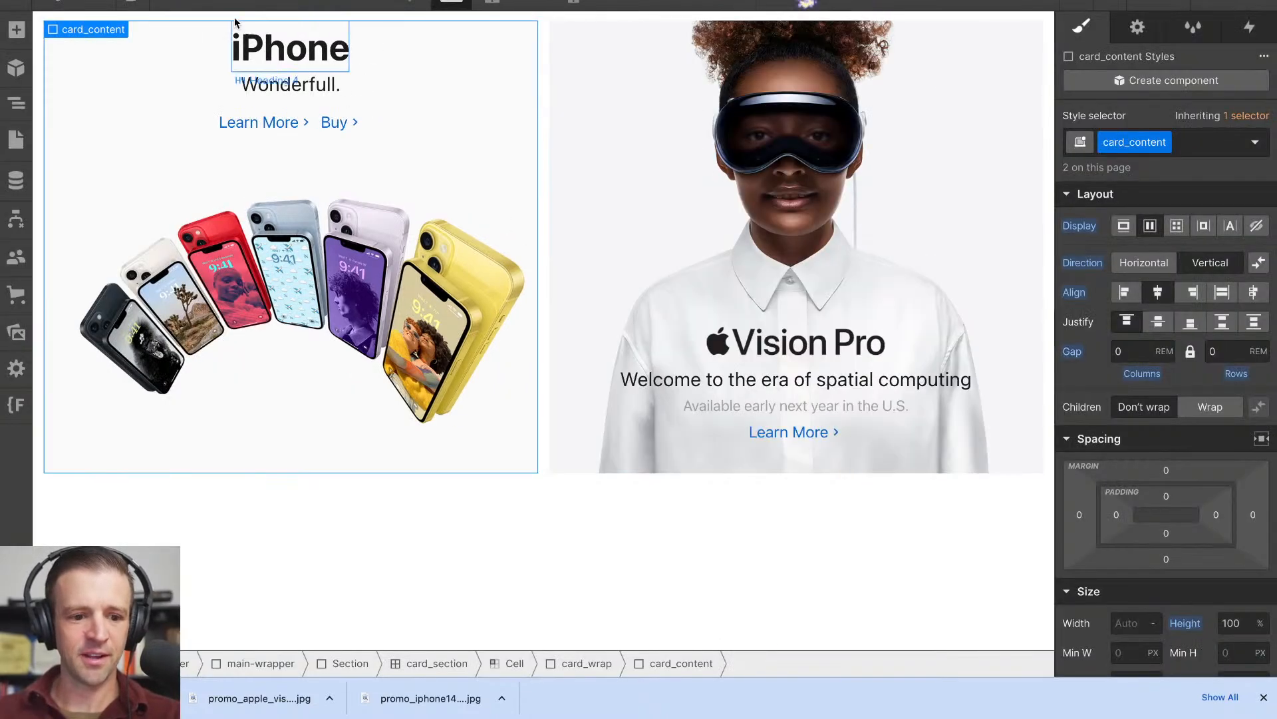
key("super+shift+p")
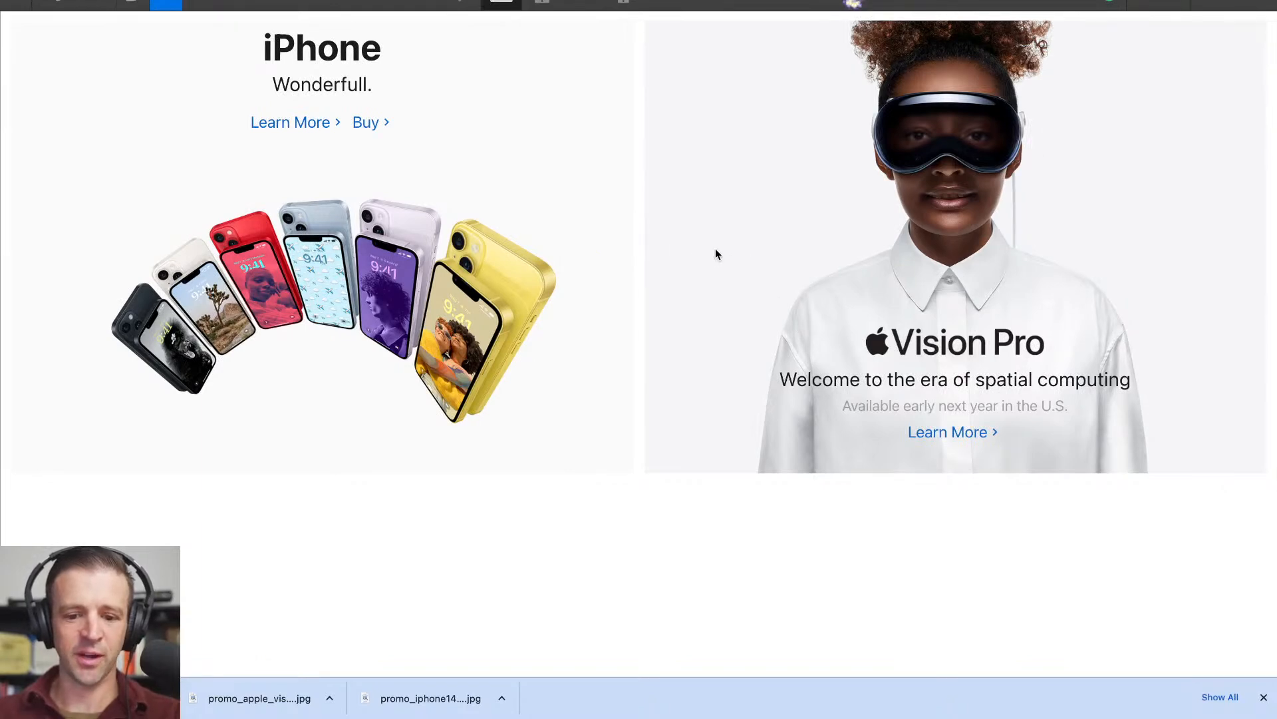
left_click(166, 2)
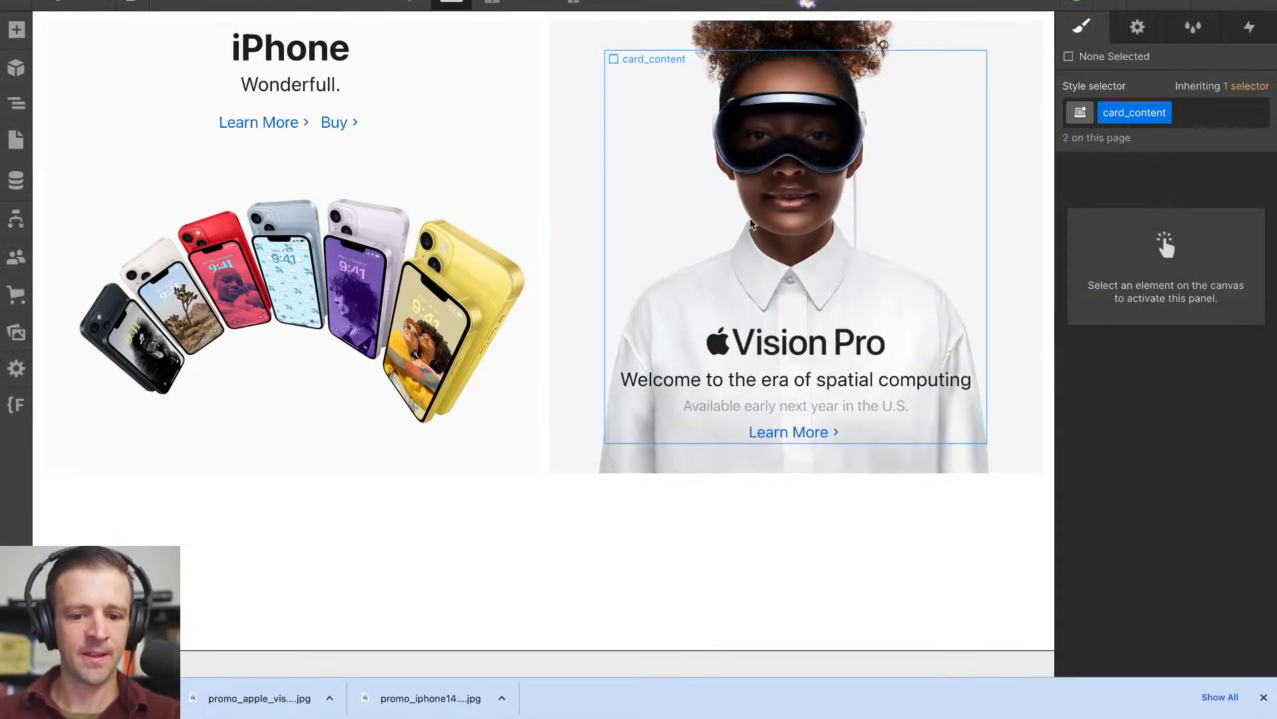
- Reset the width of the Vision Pro tile's card_content to Auto
left_click(675, 207)
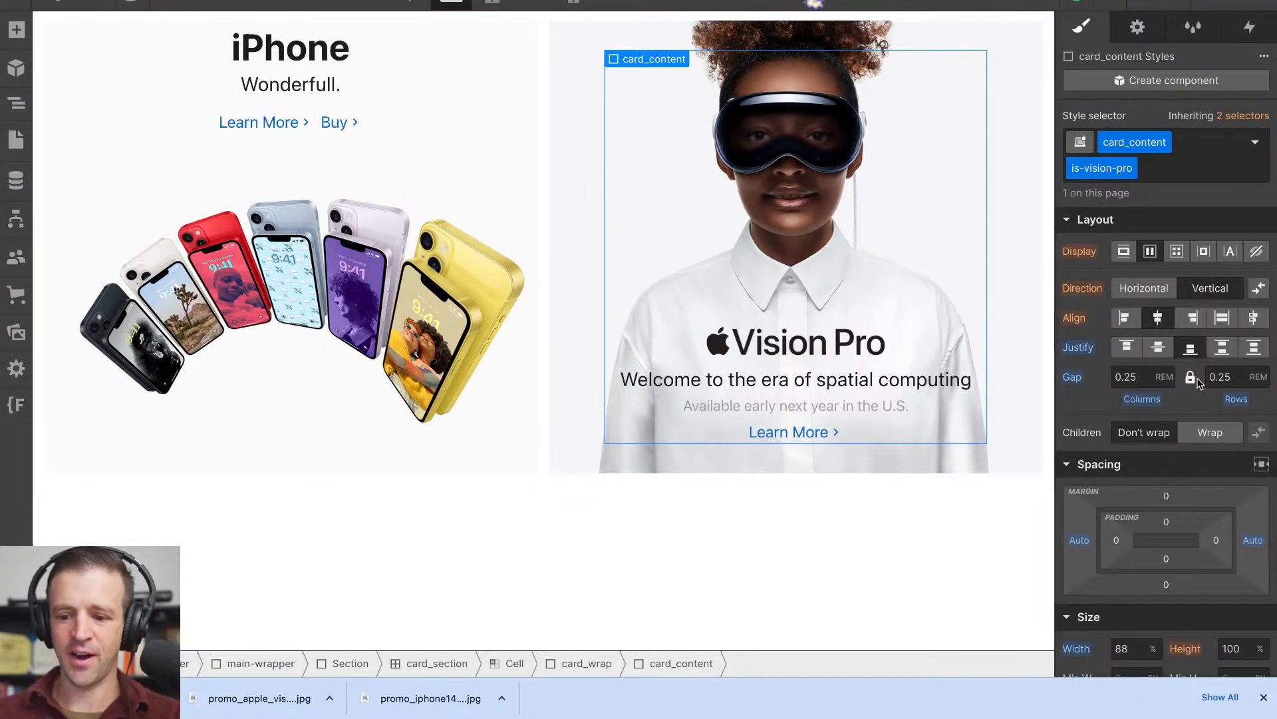
scroll(1153, 369, "down", 3)
left_click(1078, 527, "alt")
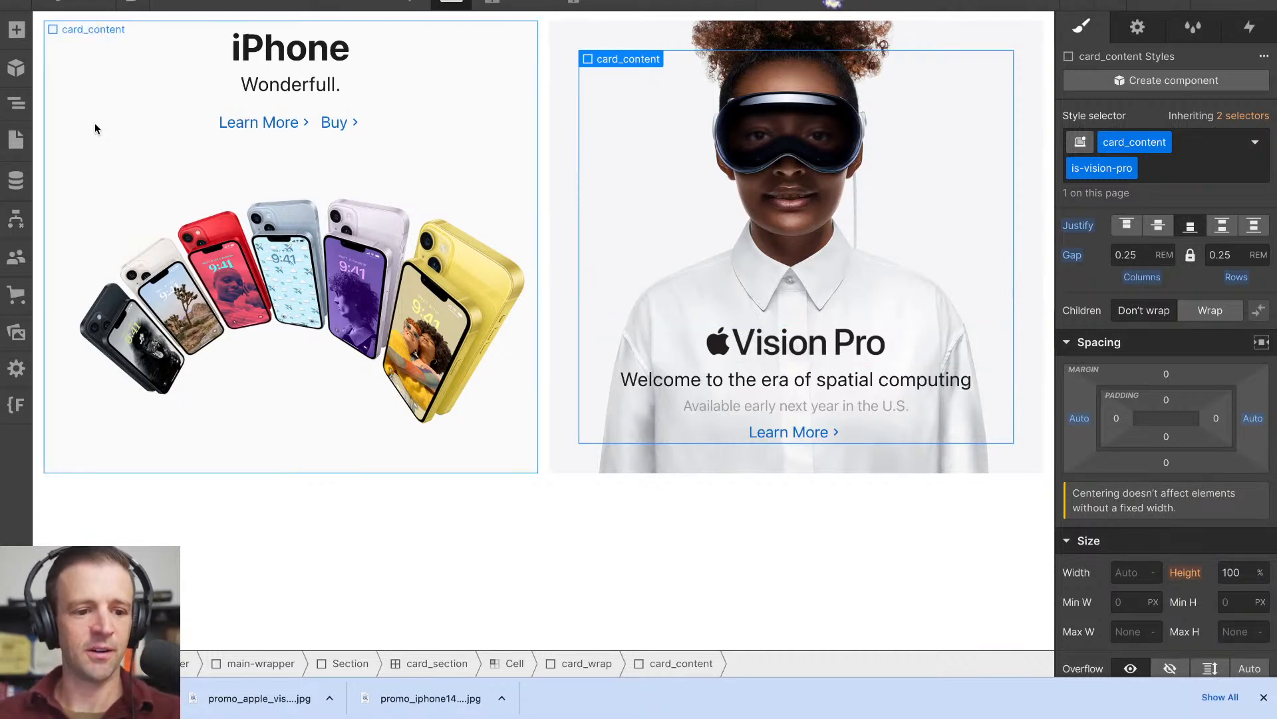
- Compare the position and z-index styles of card_content and card_card-link in the Vision Pro tile
left_click(12, 103)
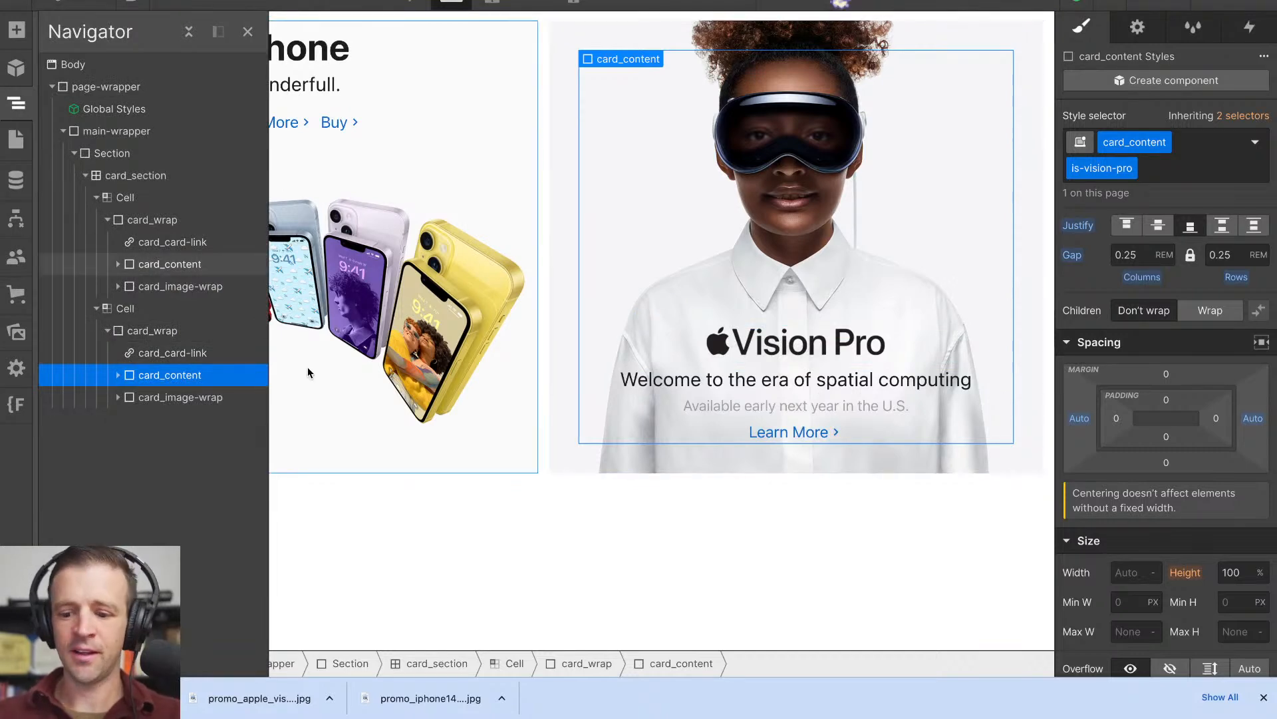
scroll(1149, 386, "down", 1)
scroll(1149, 386, "down", 3)
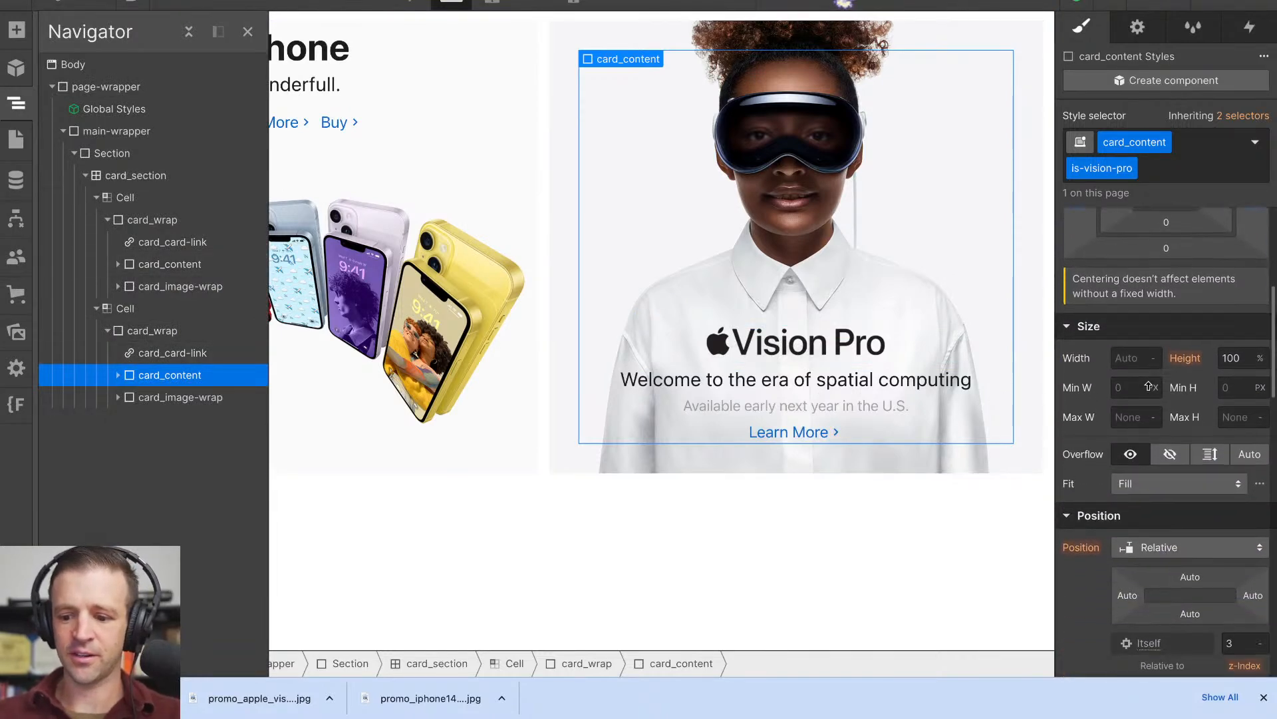
scroll(1148, 386, "up", 5)
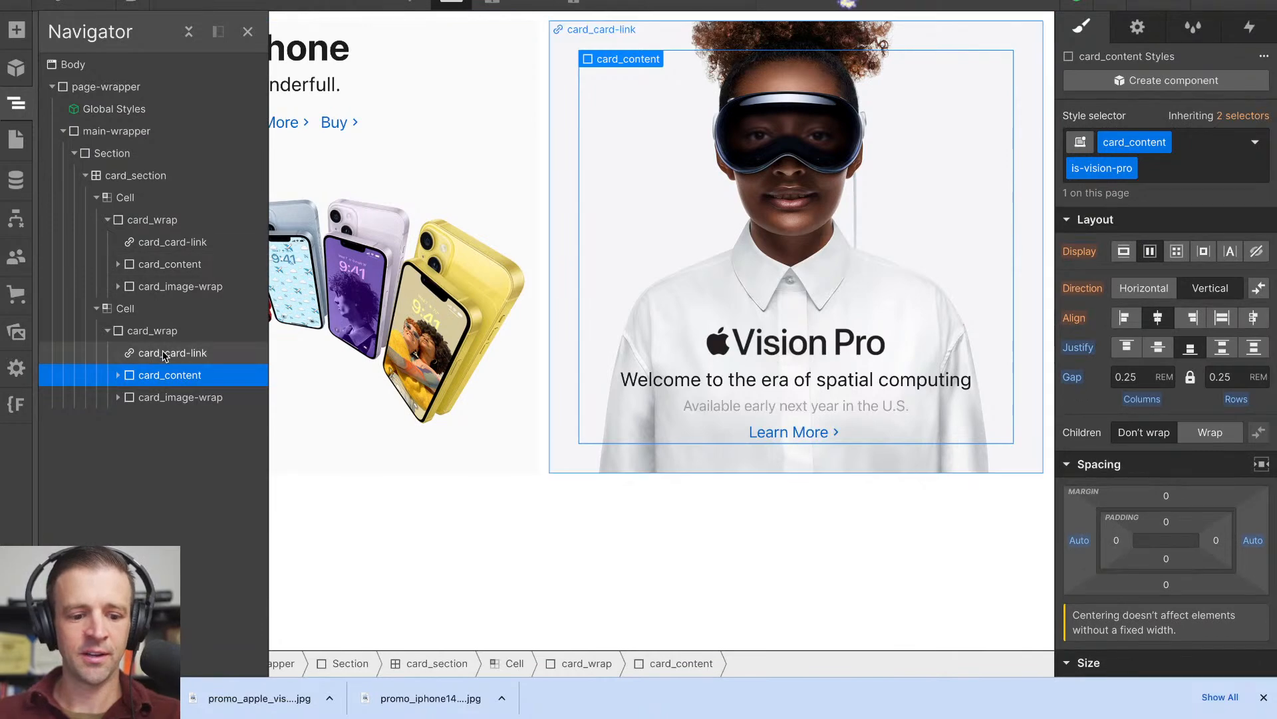
left_click(914, 381)
scroll(1164, 426, "down", 4)
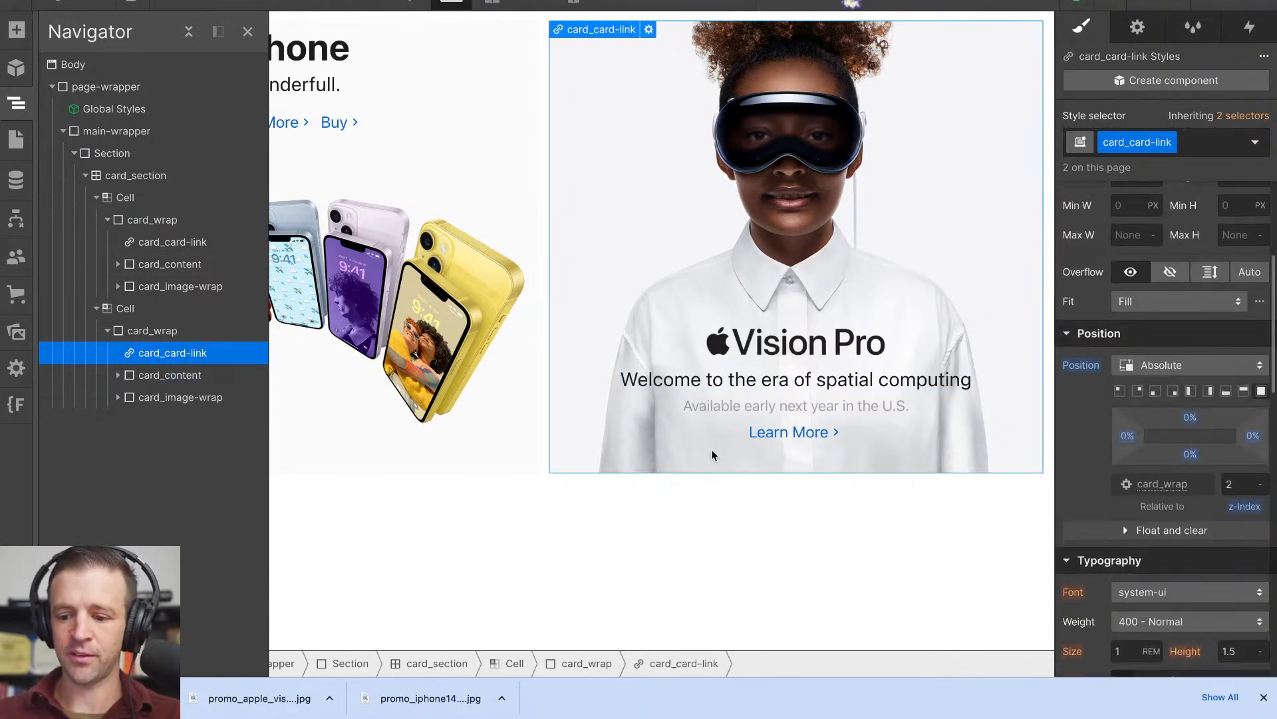
left_click(209, 381)
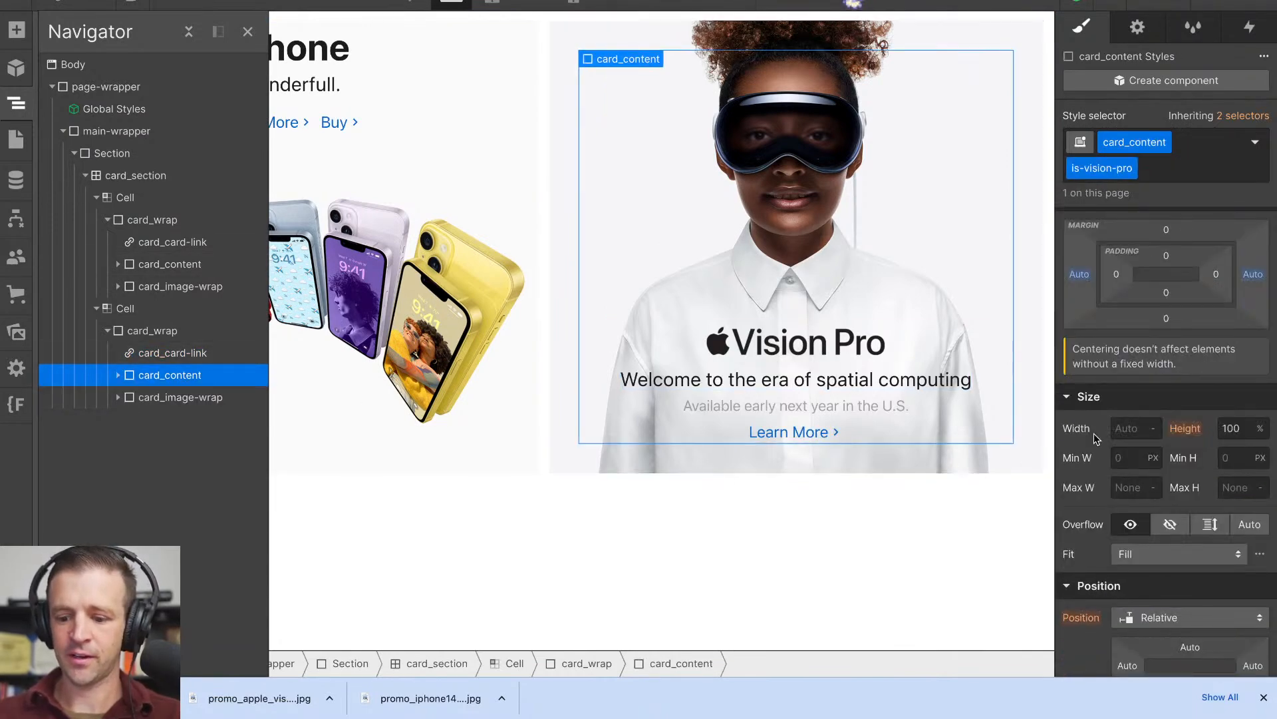
scroll(1093, 433, "down", 4)
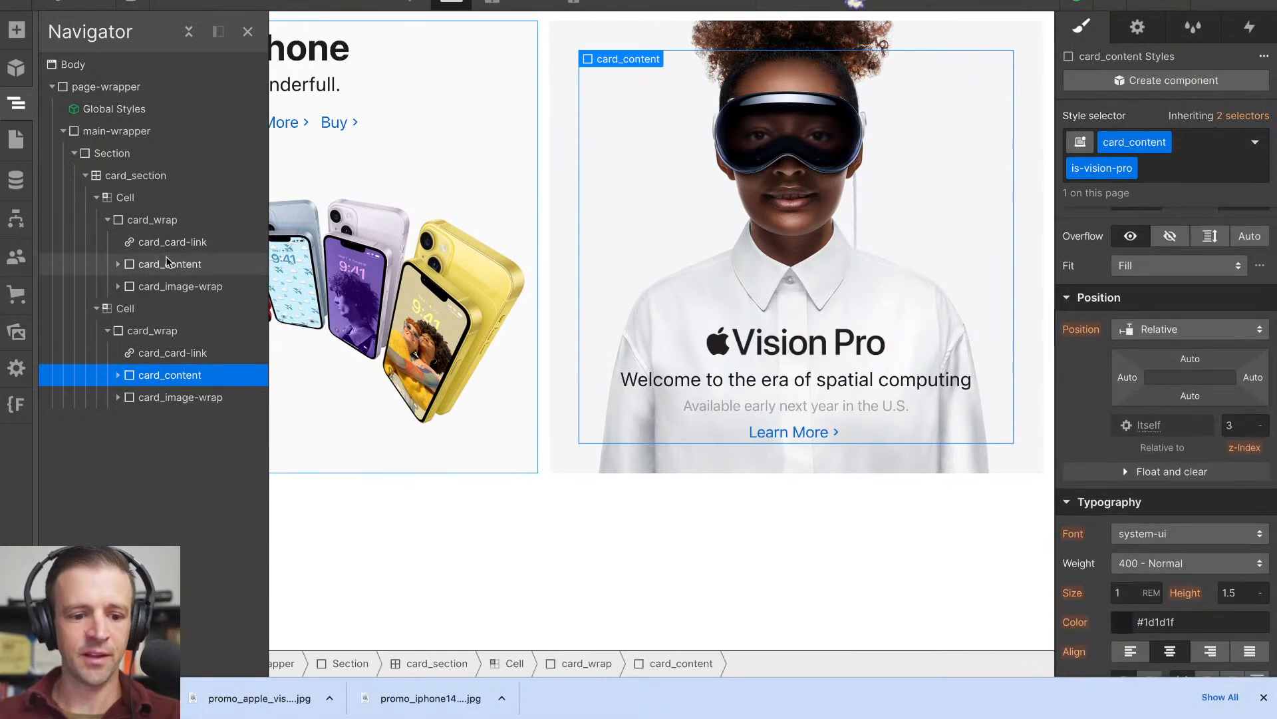
- Copy the card_content class name and open the Global Styles component's HTML embed code for editing
left_click(168, 263)
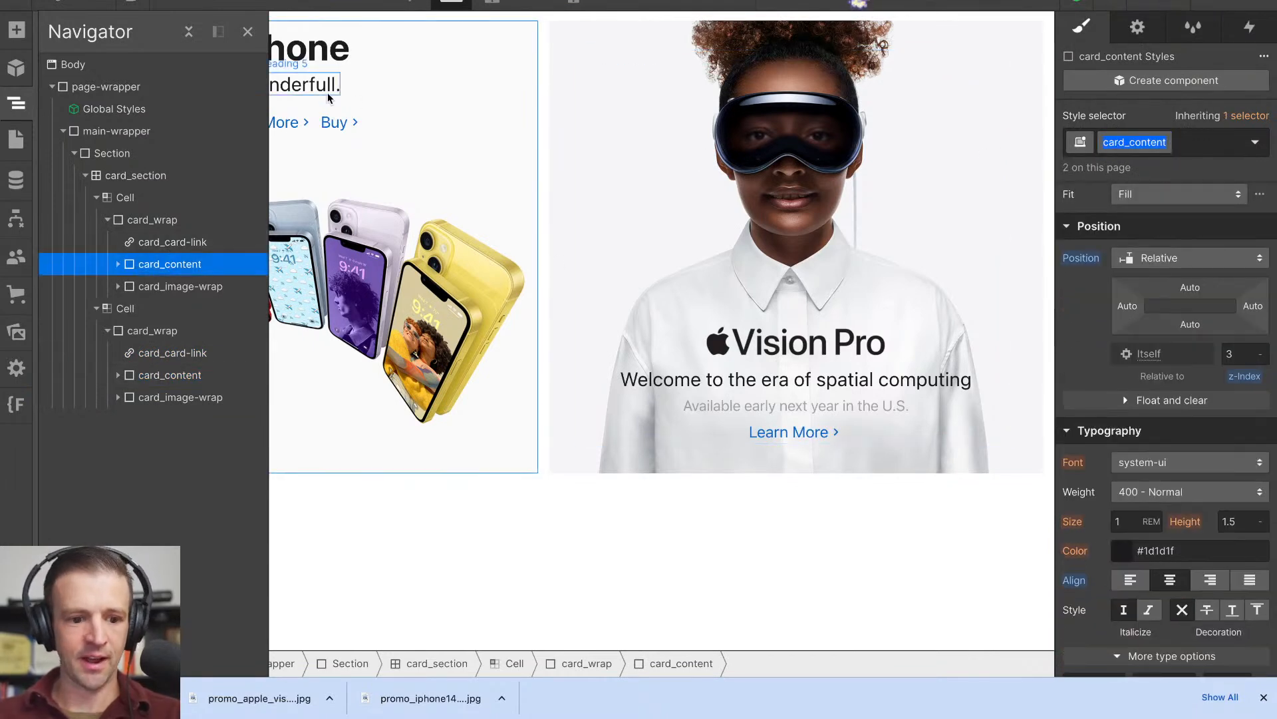
left_click(175, 110)
left_click(1120, 80)
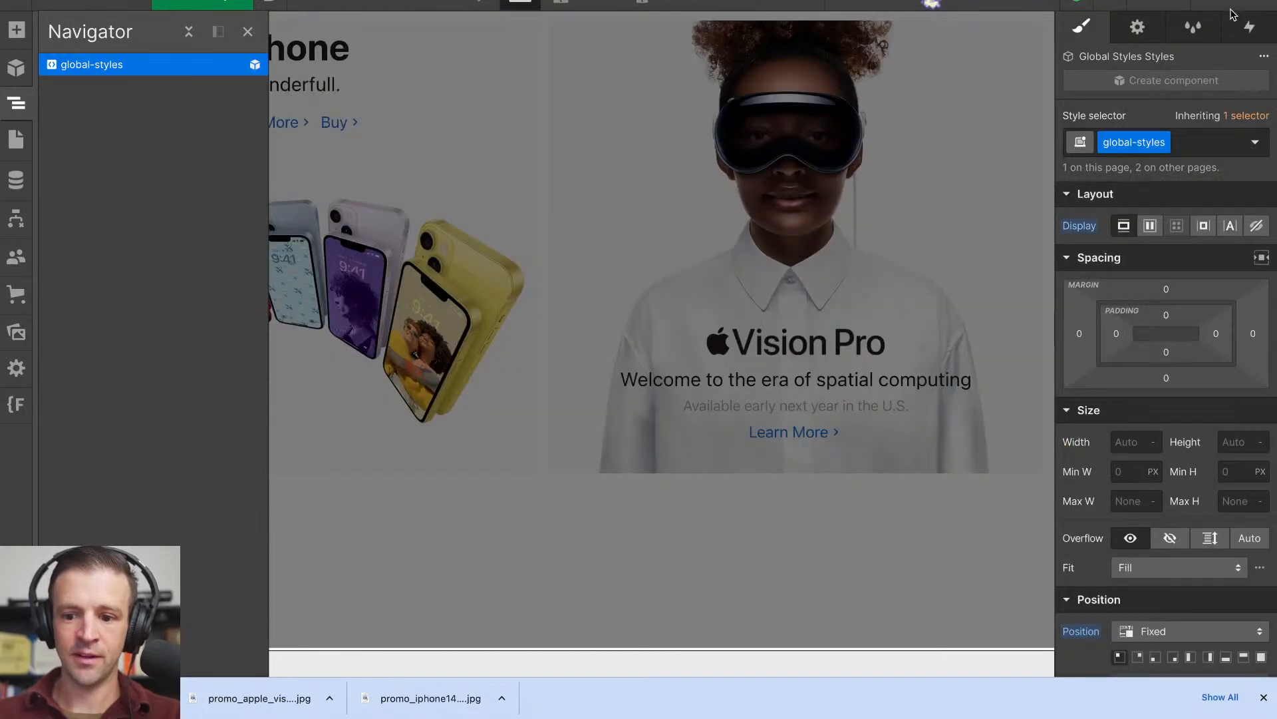
left_click(1138, 27)
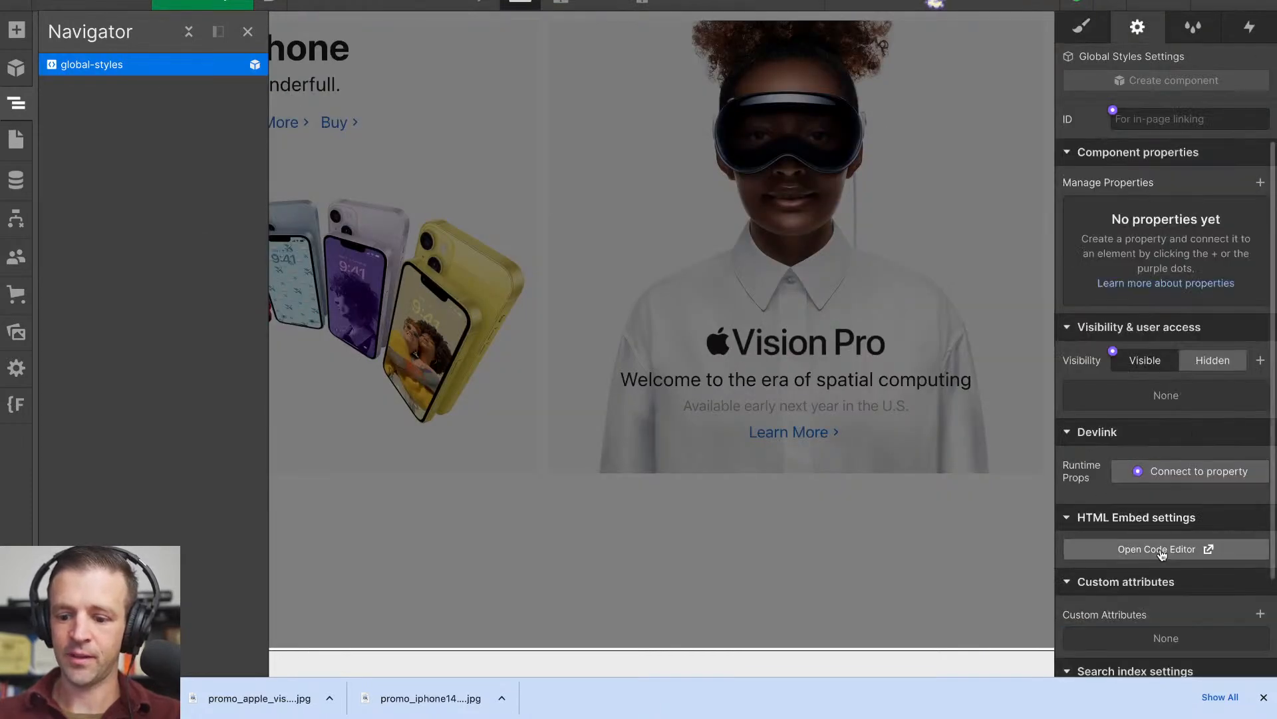
left_click(1134, 553)
- Add a .card_content rule with pointer-events: none; after the last rule of the global styles
key("Up")
key("Return")
key("Return")
key("Up")
type(".")
type("card_content")
scroll(426, 428, "down", 1)
type("{")
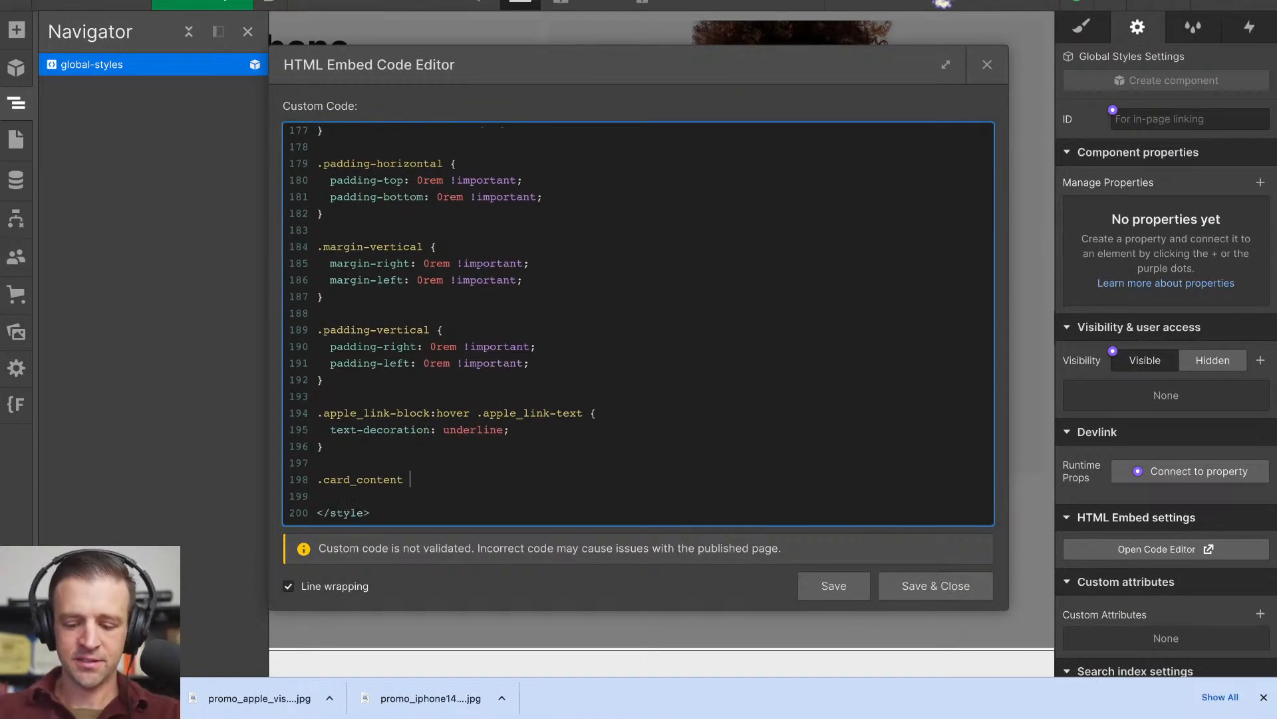
key("Return")
type("pointer-events: none;")
scroll(421, 394, "down", 1)
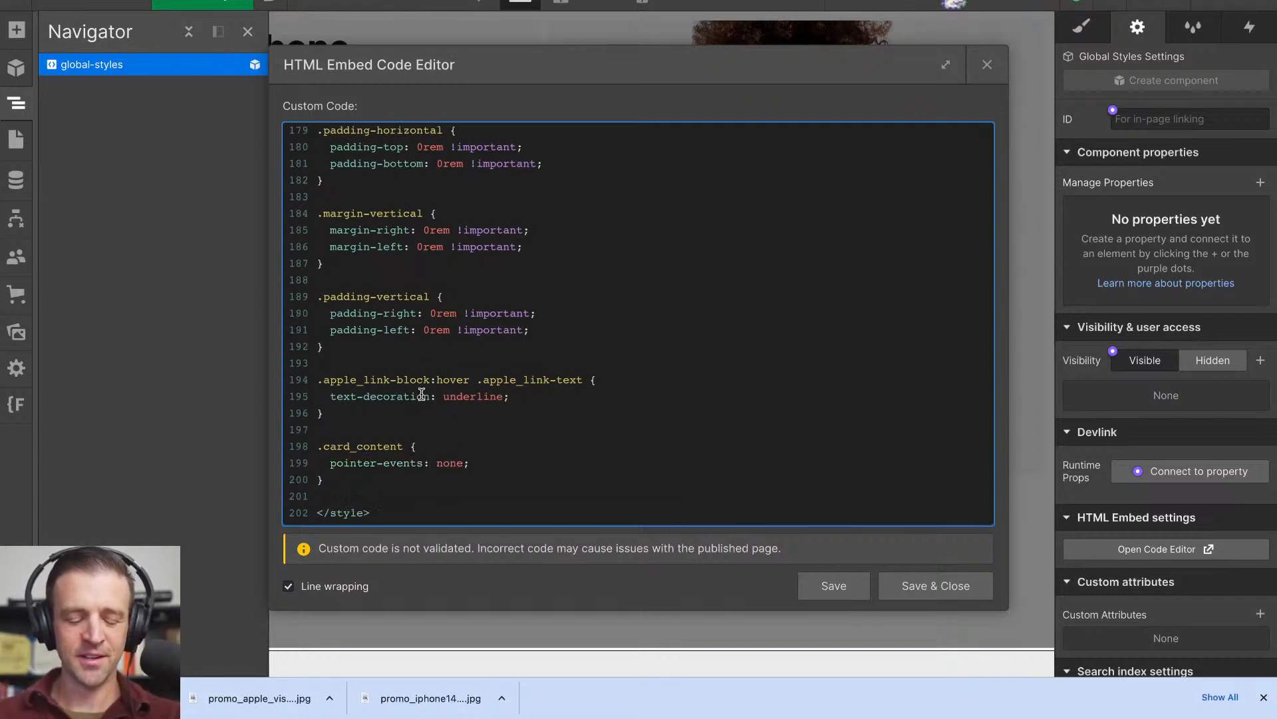
- Add an .apple_link-block rule with pointer-events: all; below the .card_content rule and save the embed code
key("Return")
key("Return")
type(".")
scroll(385, 437, "down", 1)
type("appl")
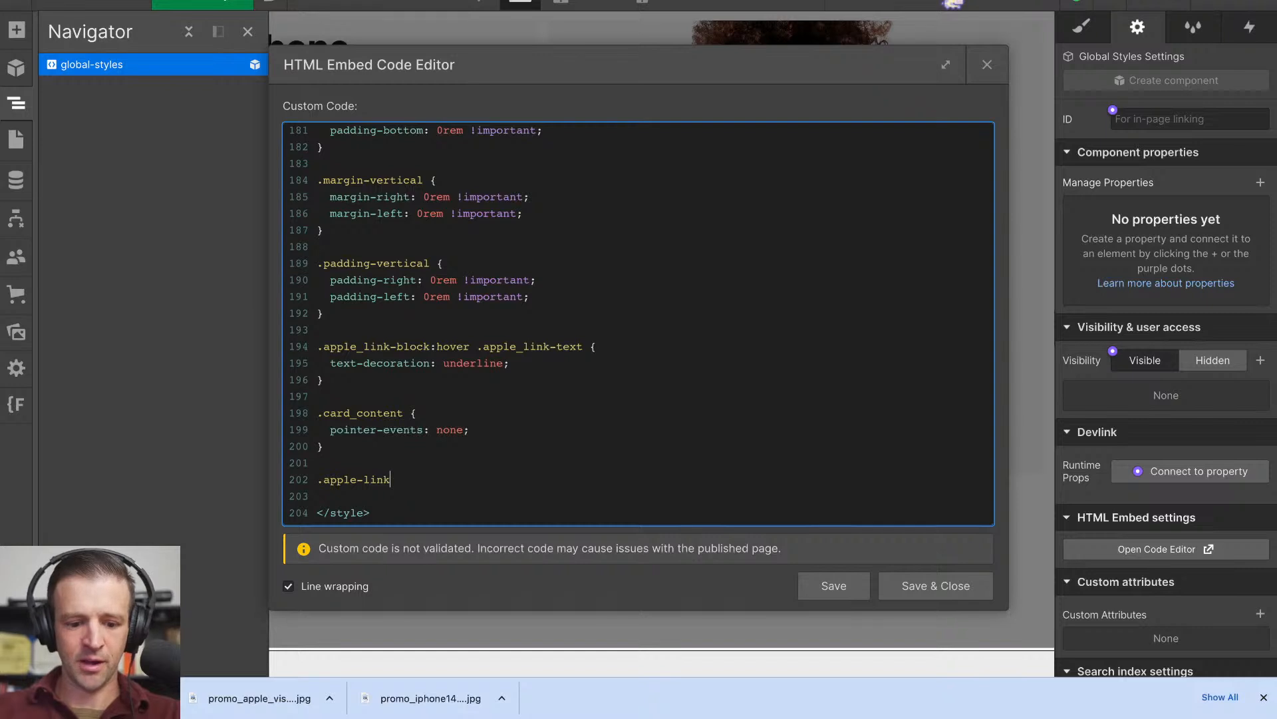
type("e_link")
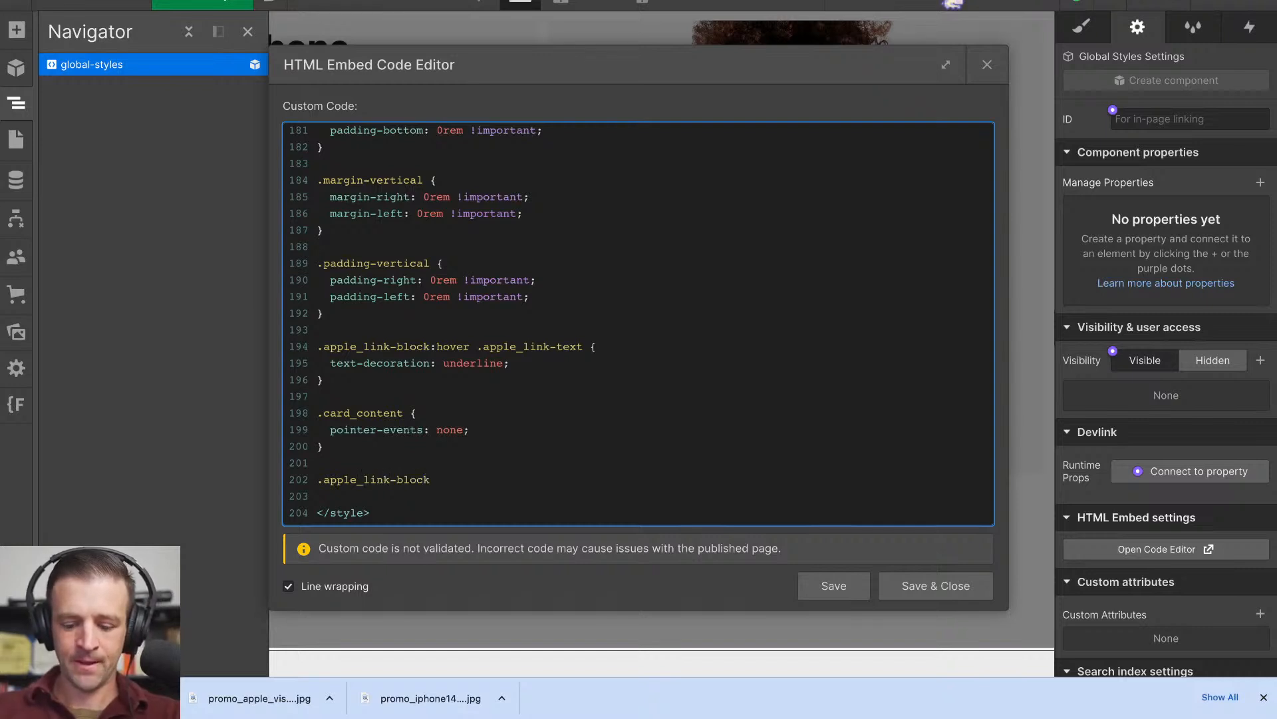
key("Return")
key("Return")
type("pointer-events: all;")
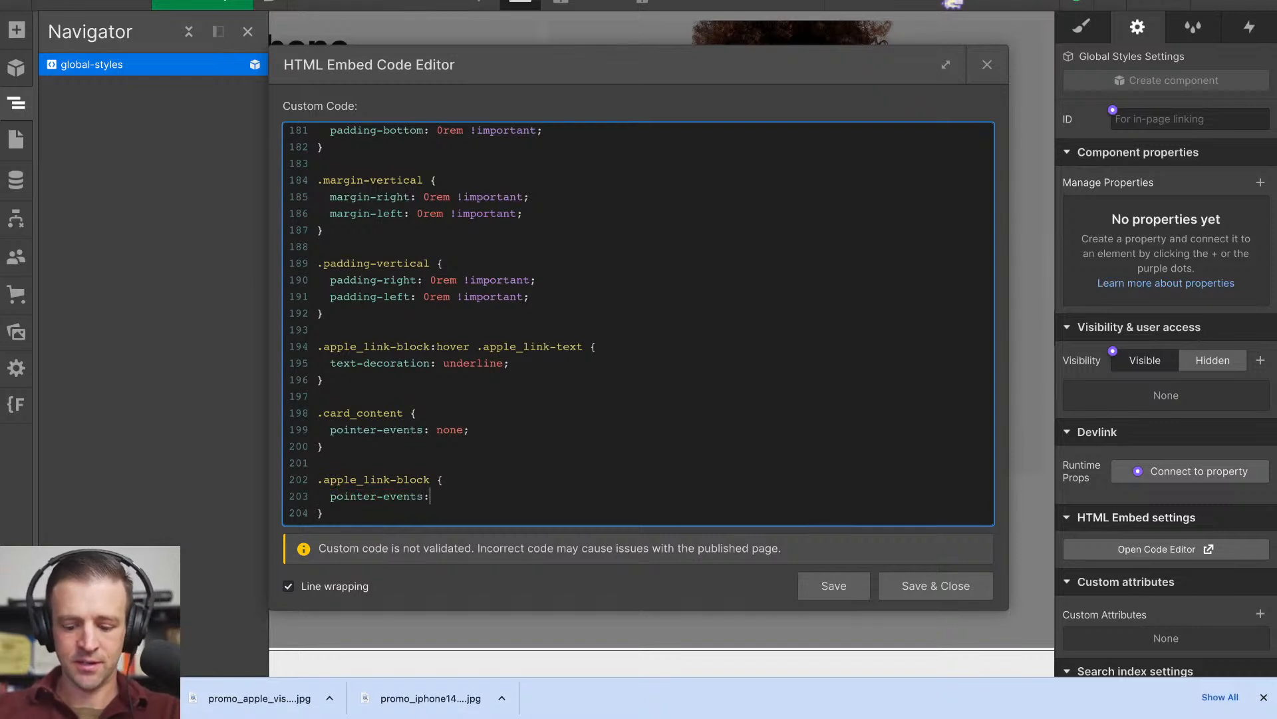
left_click(953, 588)
- Preview the page to check the card and text links on both tiles, and dismiss the browser's downloads bar
left_click(91, 3)
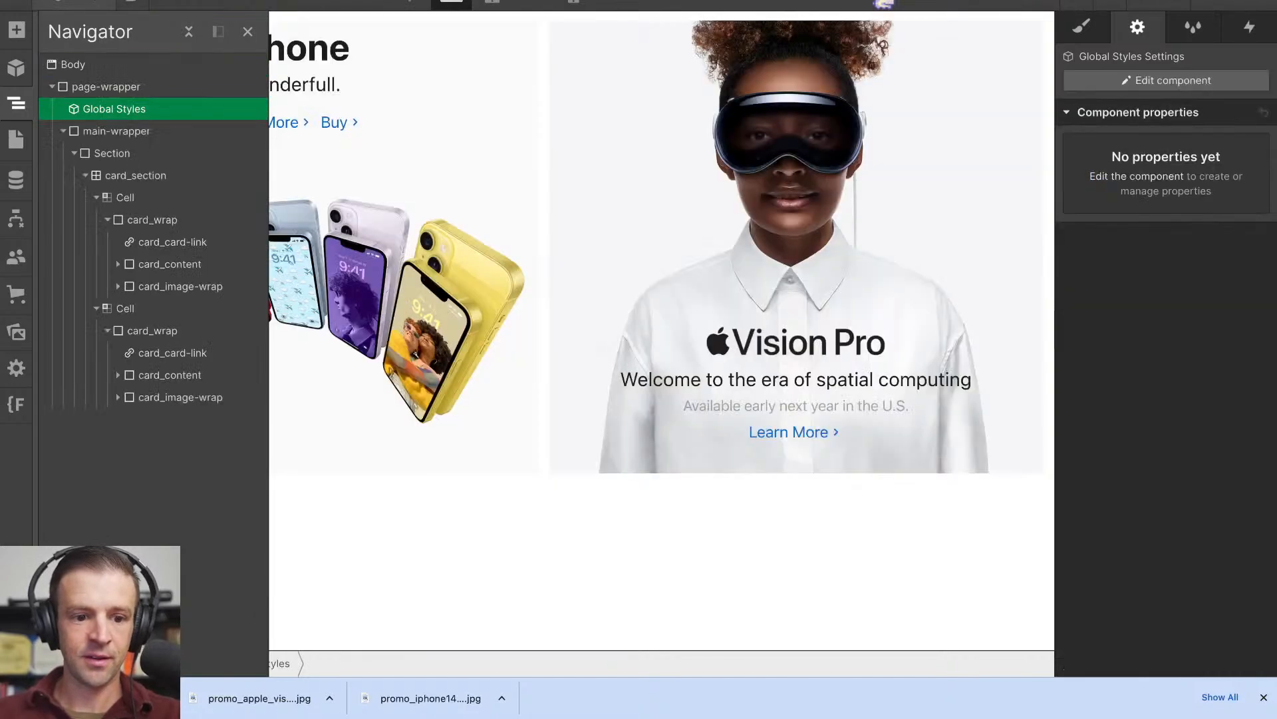
left_click(166, 3)
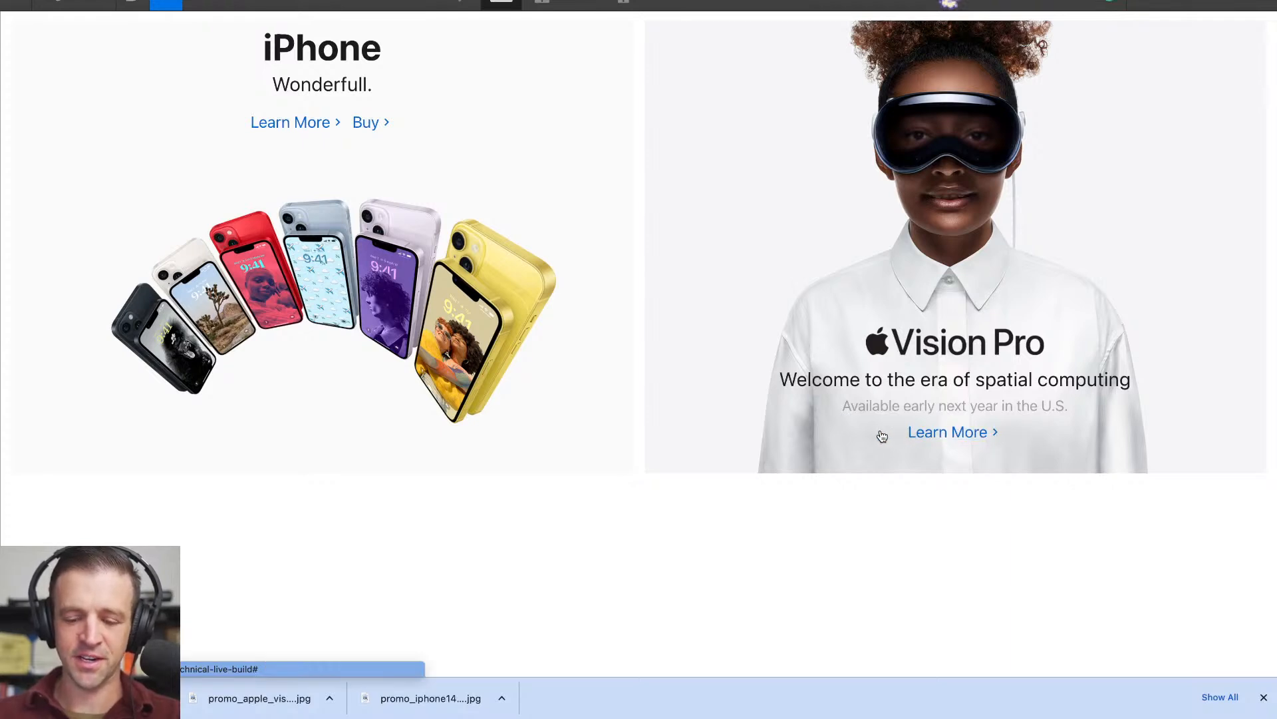
left_click(1263, 698)
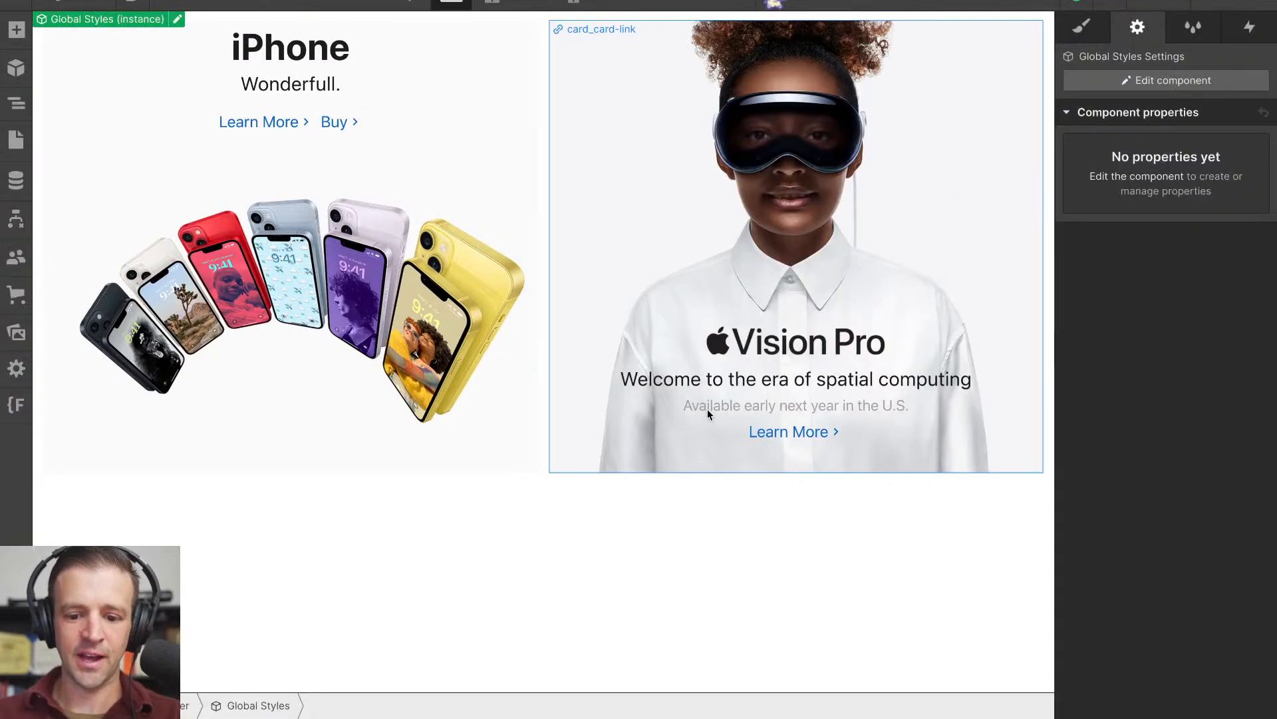
- Preview the page again and test the links of both tiles by moving keyboard focus forward and backward through them
left_click(166, 4)
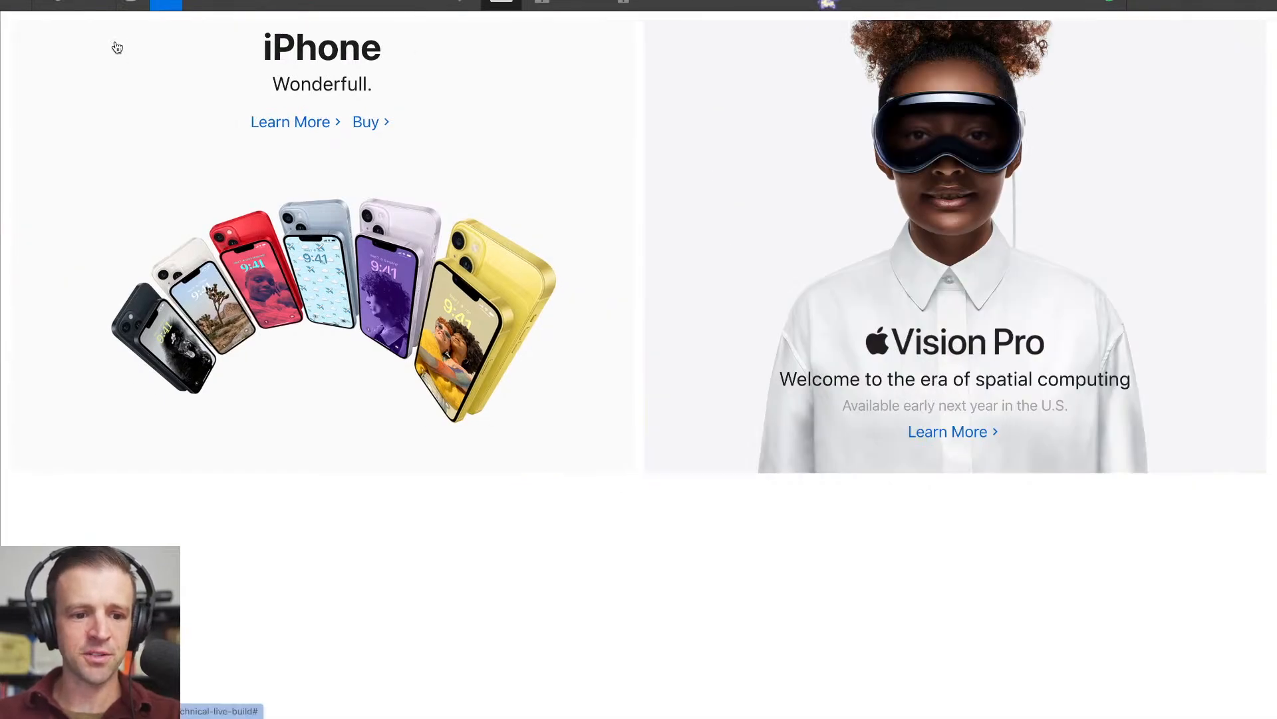
key("Tab")
key("Tab")
key("Tab")
left_click(729, 114)
key("shift+Tab")
key("shift+Tab")
key("shift+Tab")
left_click(584, 102)
key("Tab")
key("Tab")
key("Tab")
left_click(785, 168)
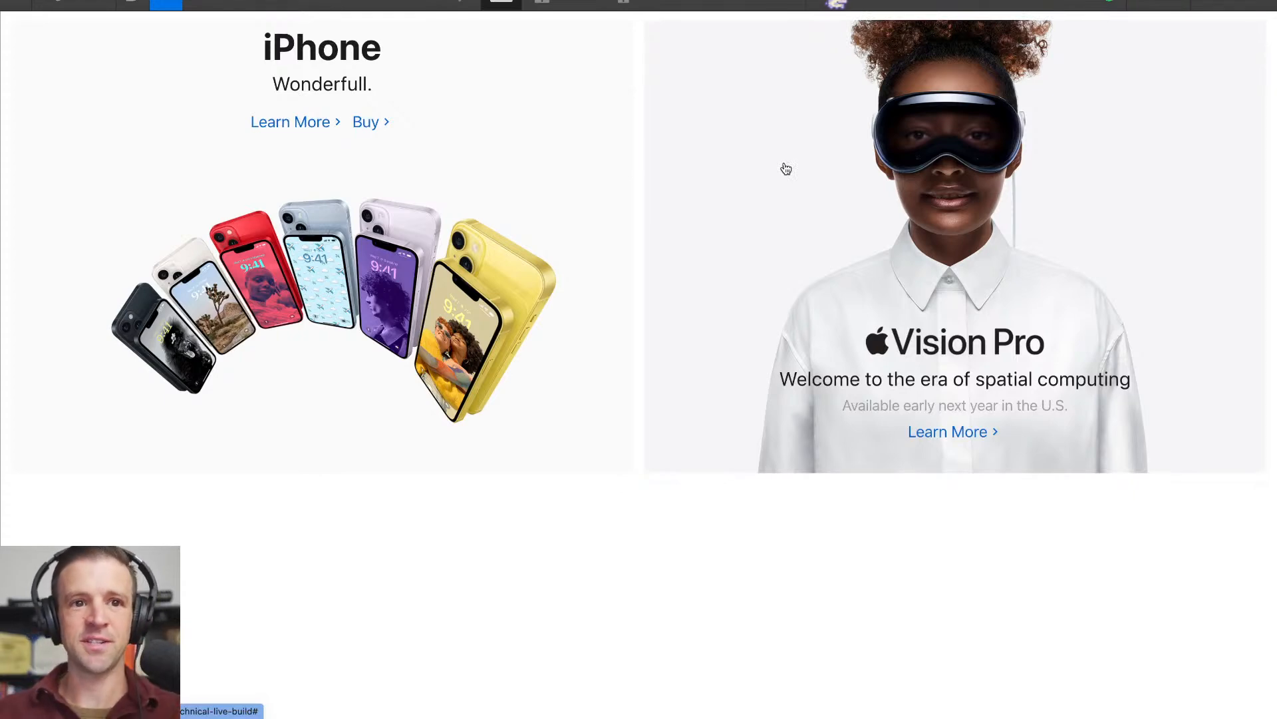
- Leave the preview and add a custom attribute tabindex="-1" to the iPhone tile's card_card-link
key("Tab")
left_click(173, 5)
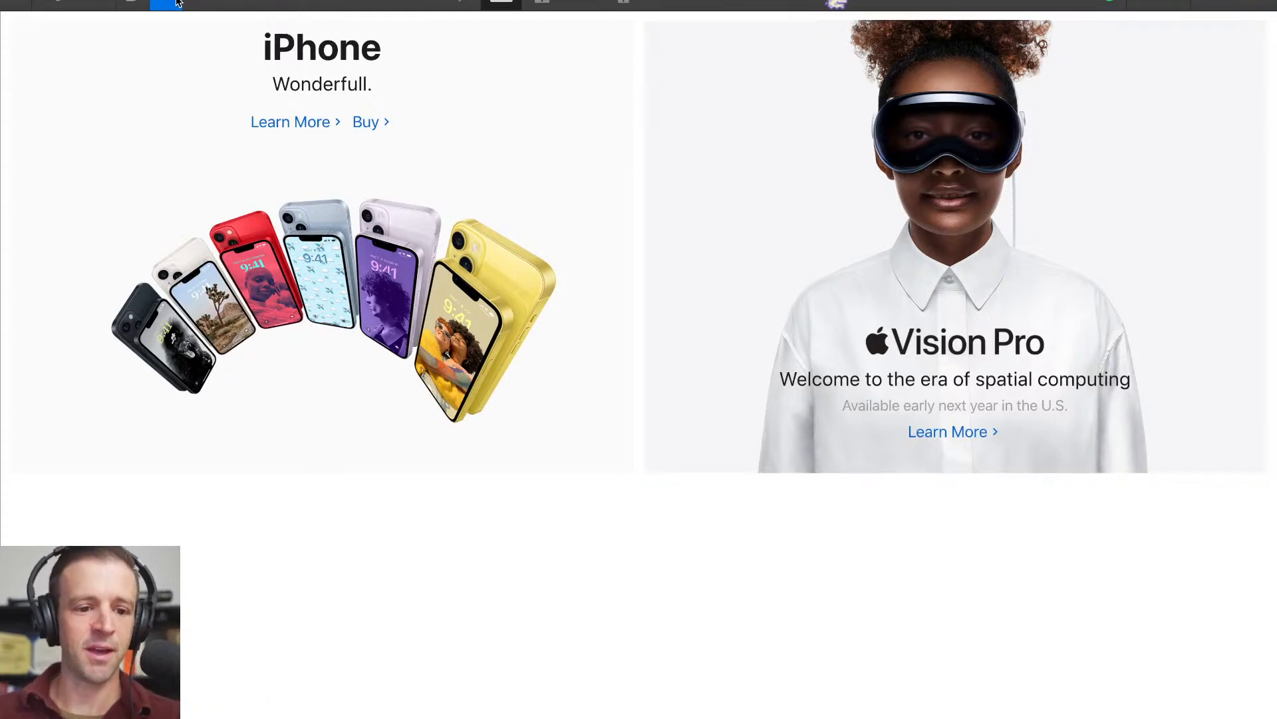
left_click(414, 98)
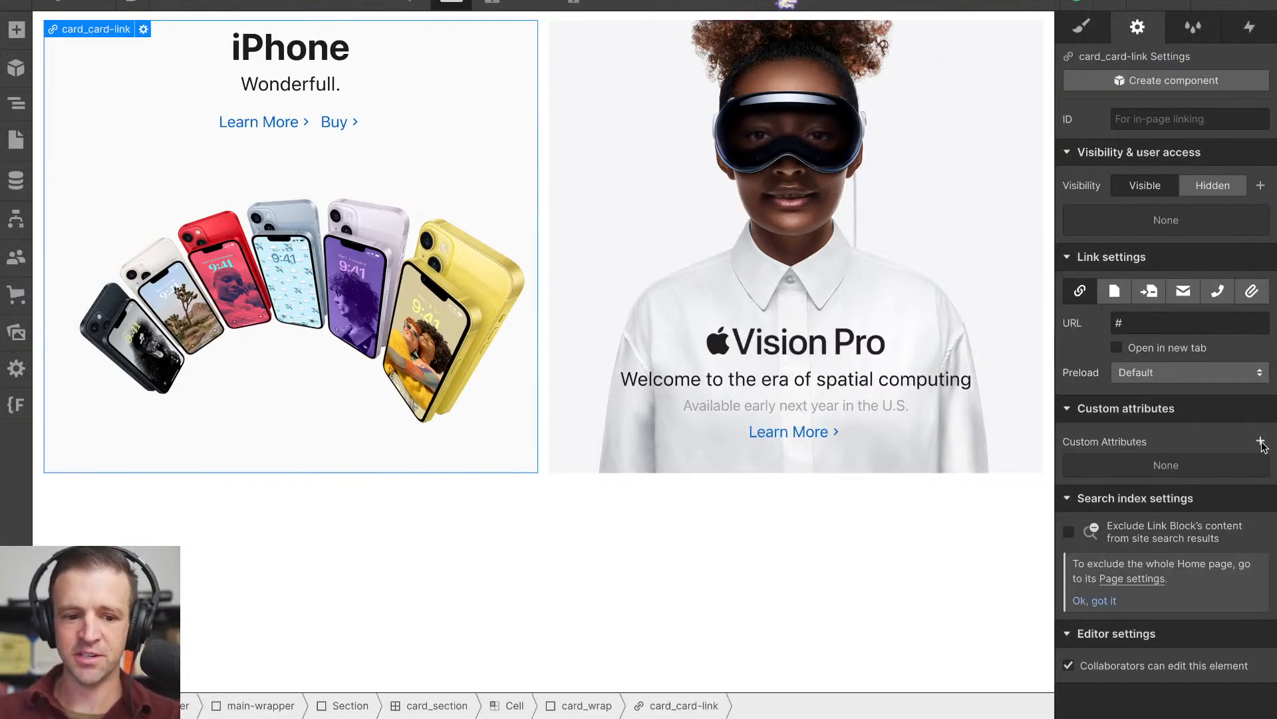
key("super+plus")
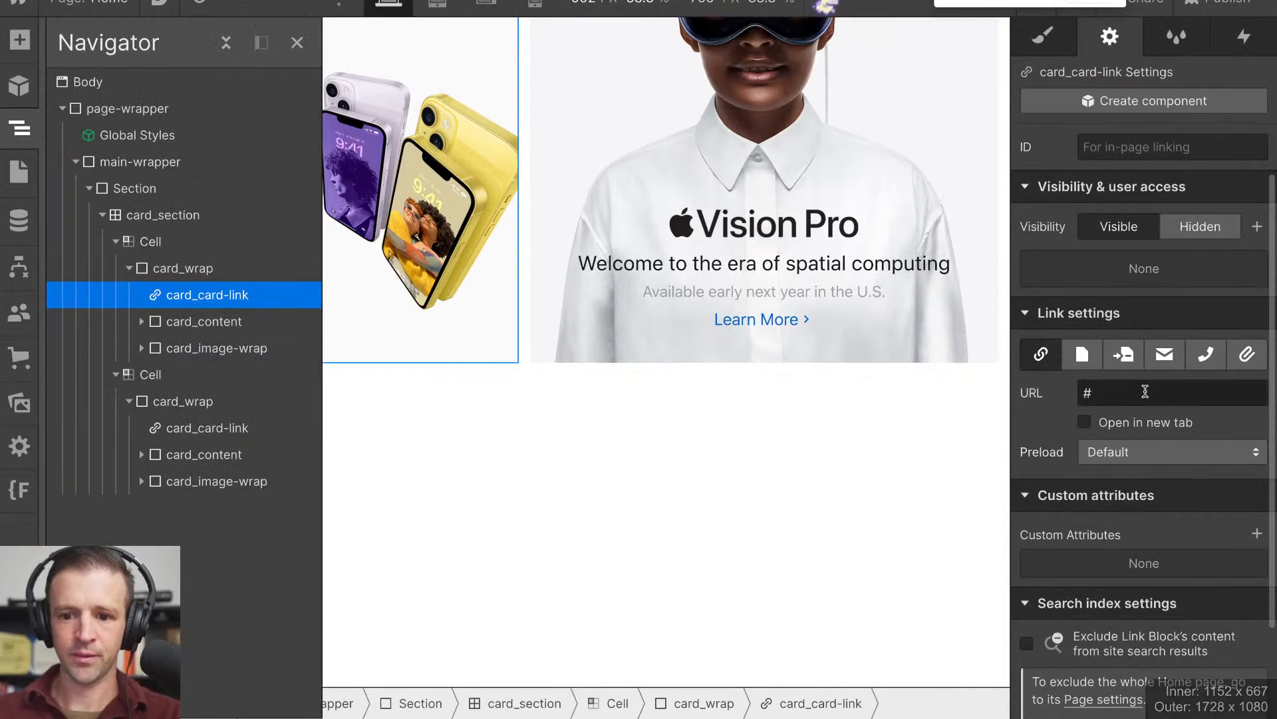
key("super+minus")
left_click(1260, 441)
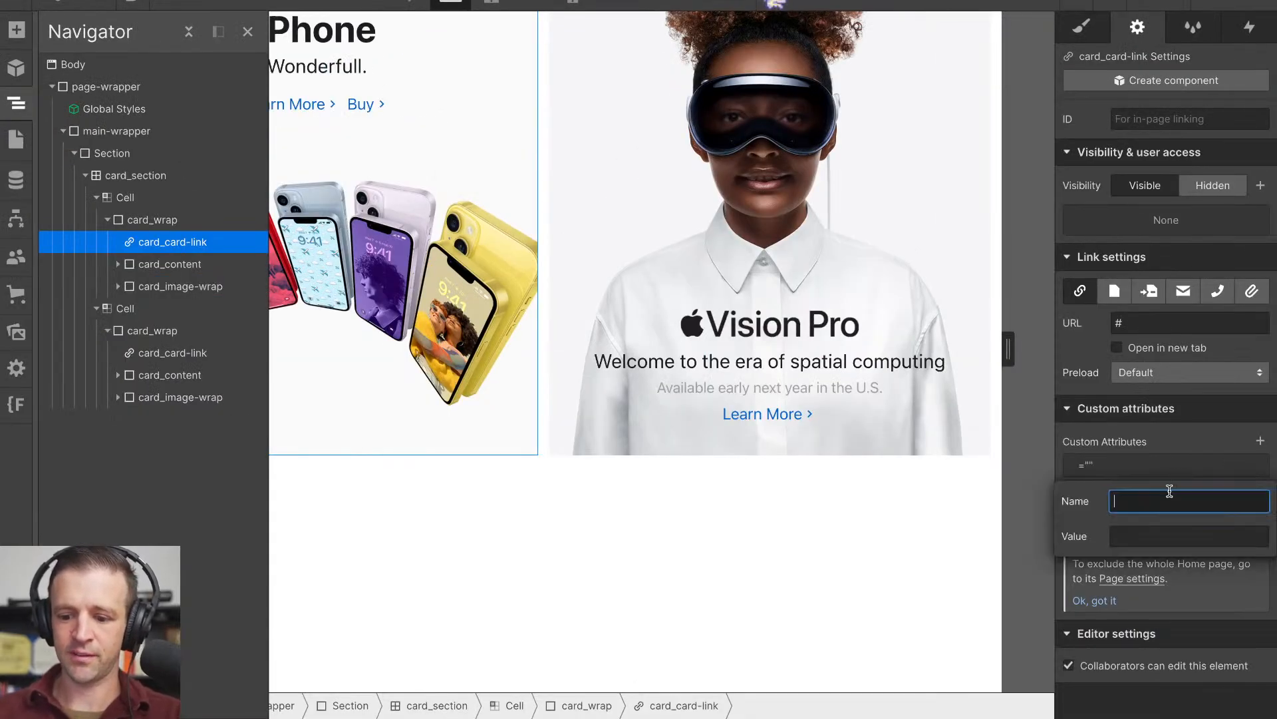
type("tabindex")
key("Tab")
type("-1")
key("Return")
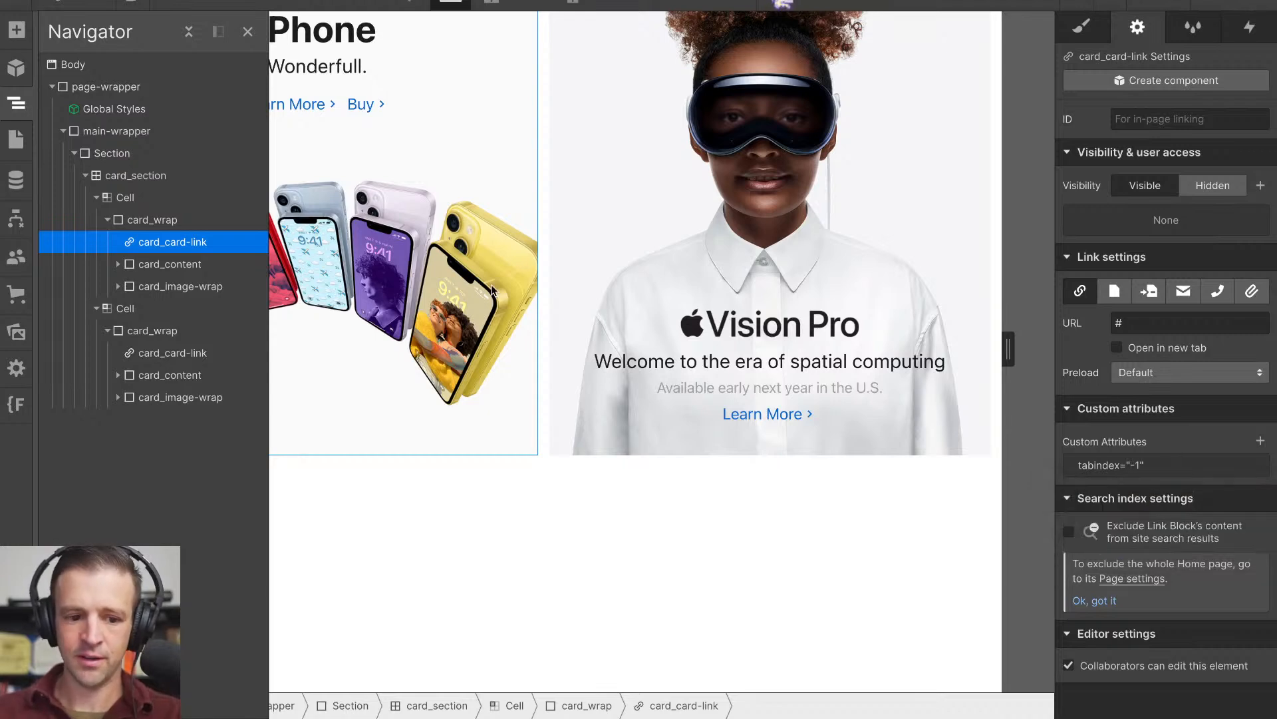
- Add a custom attribute tabindex="-1" to the card_card-link in the Vision Pro tile
left_click(160, 353)
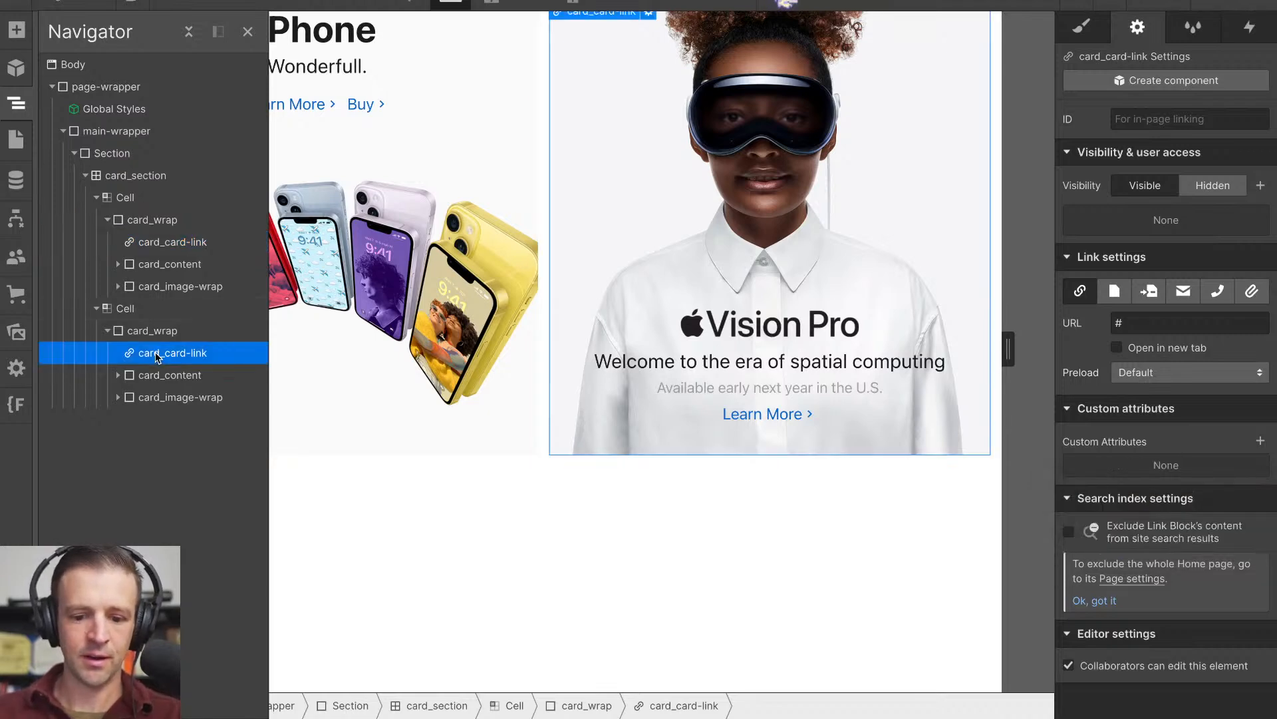
left_click(1260, 442)
type("tabindex")
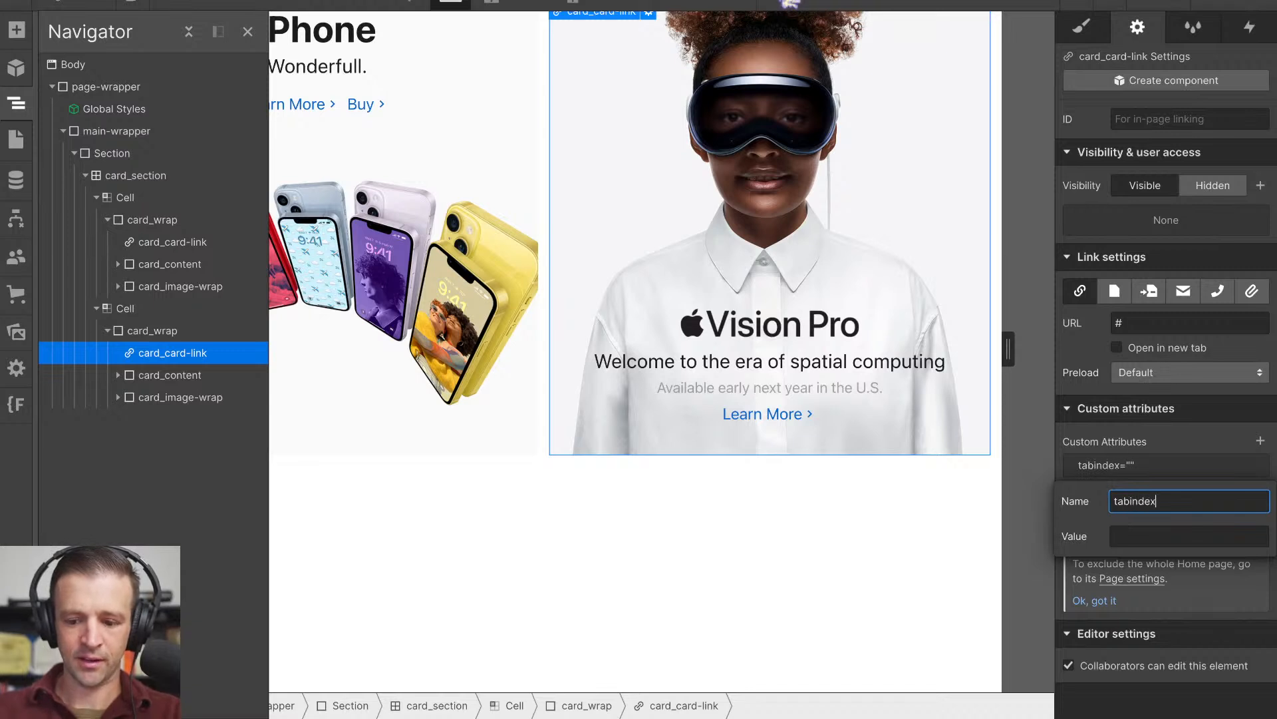
key("Tab")
type("-1")
key("Return")
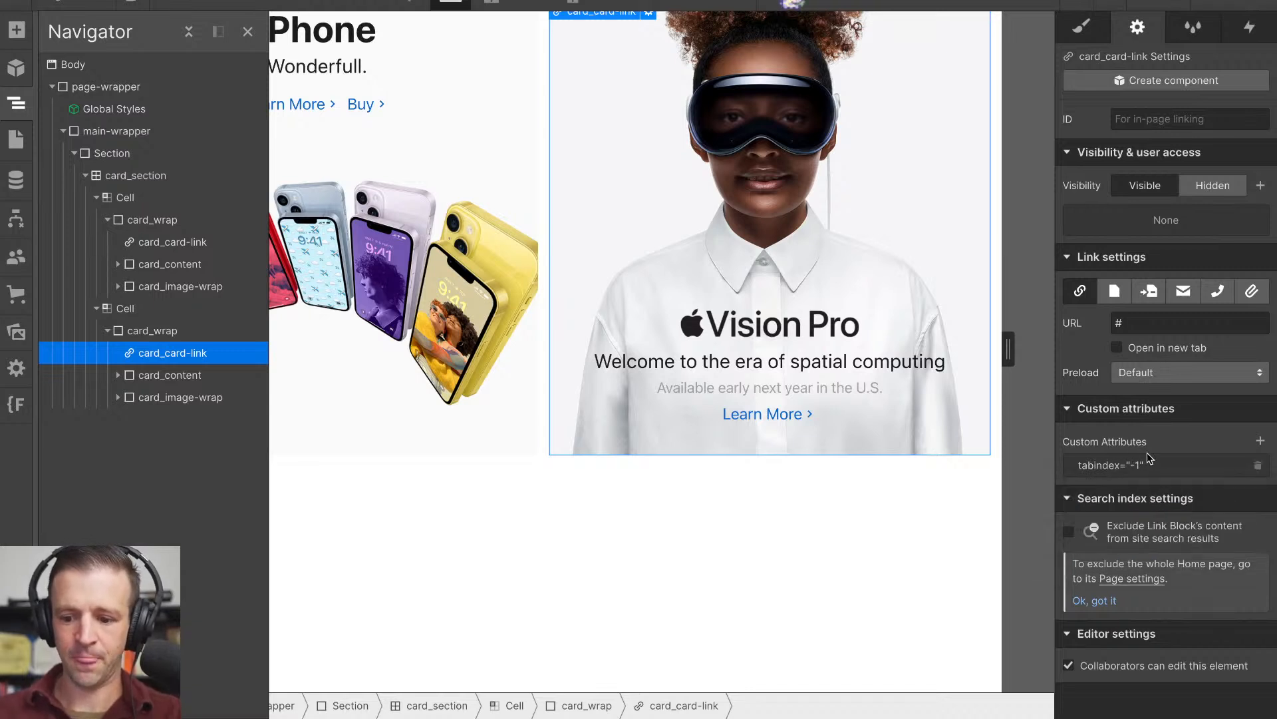
- Preview the page and move keyboard focus forward and backward through the tiles' links, then return to editing
left_click(167, 4)
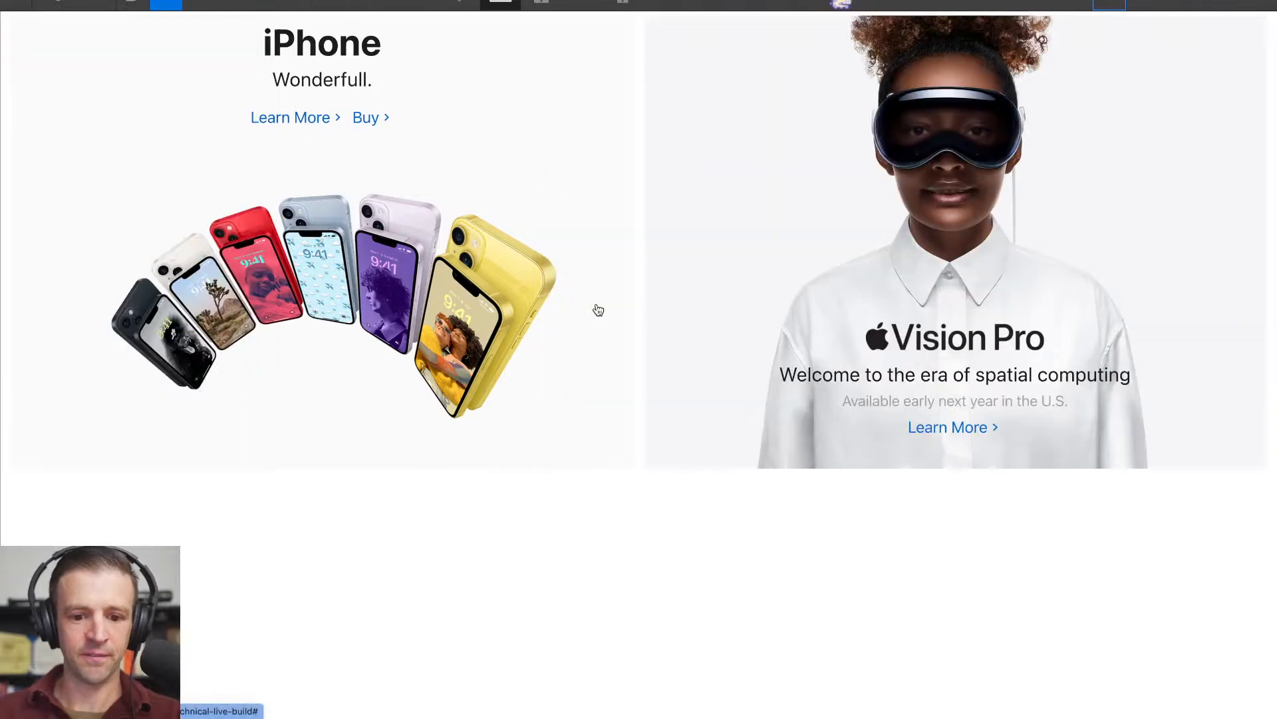
key("Tab")
key("Tab")
key("Tab")
key("shift+Tab")
key("shift+Tab")
key("Tab")
key("Tab")
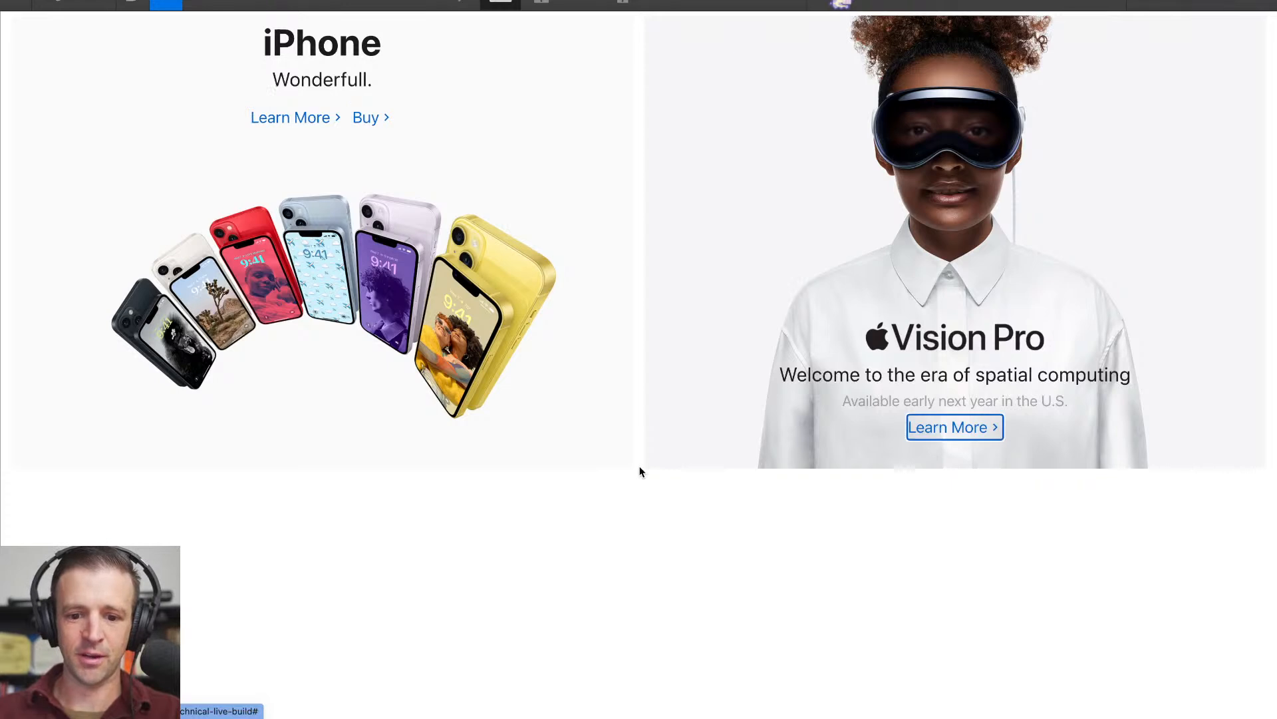
left_click(177, 4)
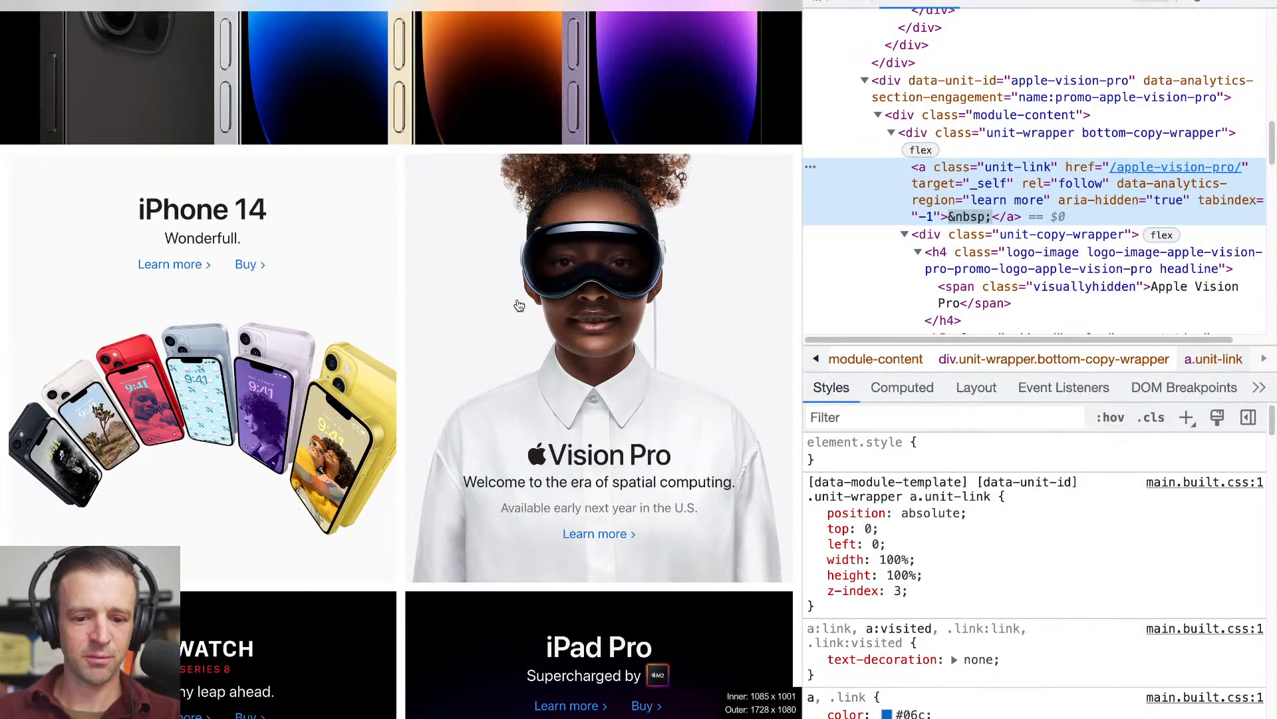
- Preview the tiles responsively by narrowing the canvas to mobile portrait width and widening it back to desktop, then return to editing
scroll(517, 298, "down", 1)
scroll(516, 298, "up", 1)
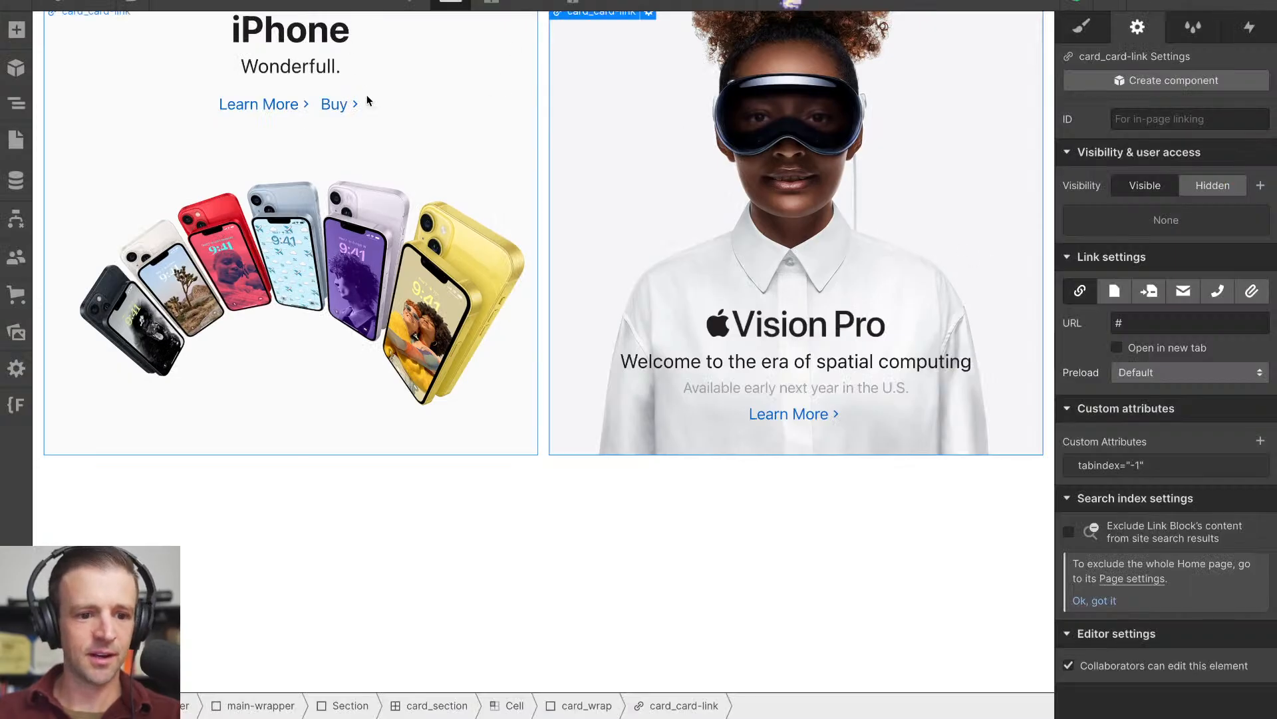
key("super+minus")
key("super+minus")
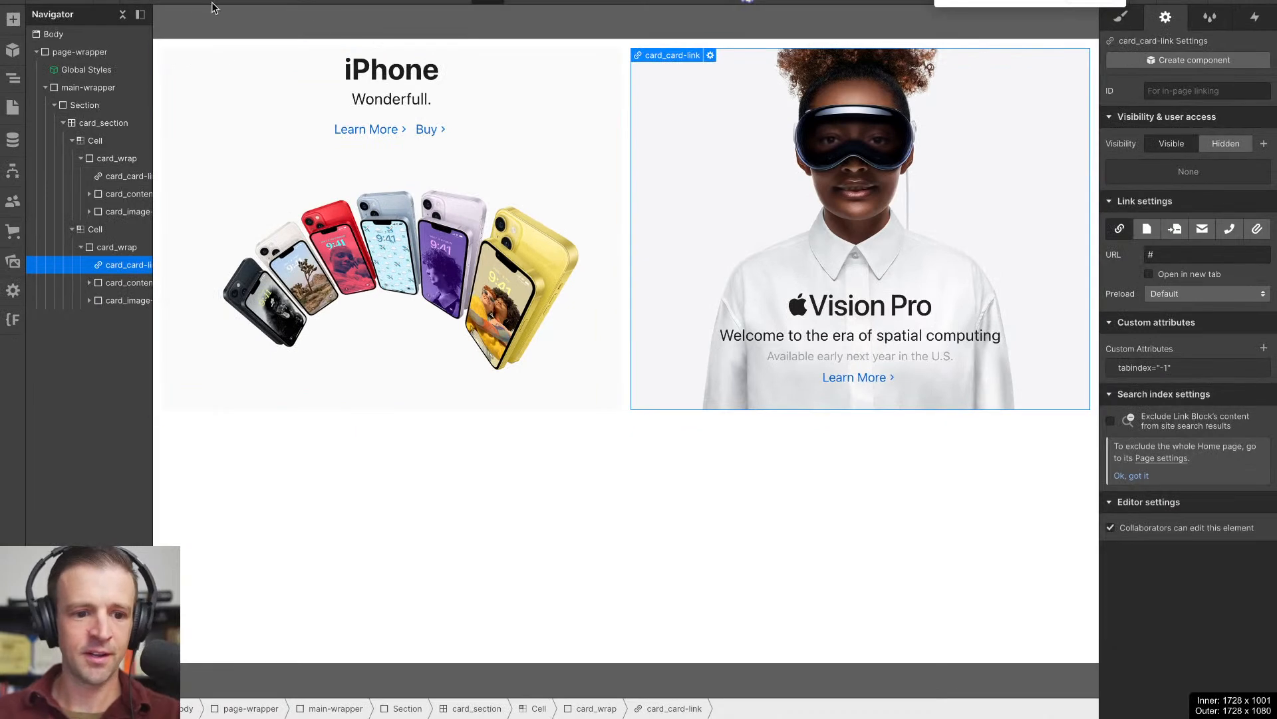
left_click(133, 1)
left_click_drag(1271, 368, 754, 396)
scroll(707, 390, "down", 3)
scroll(708, 390, "up", 3)
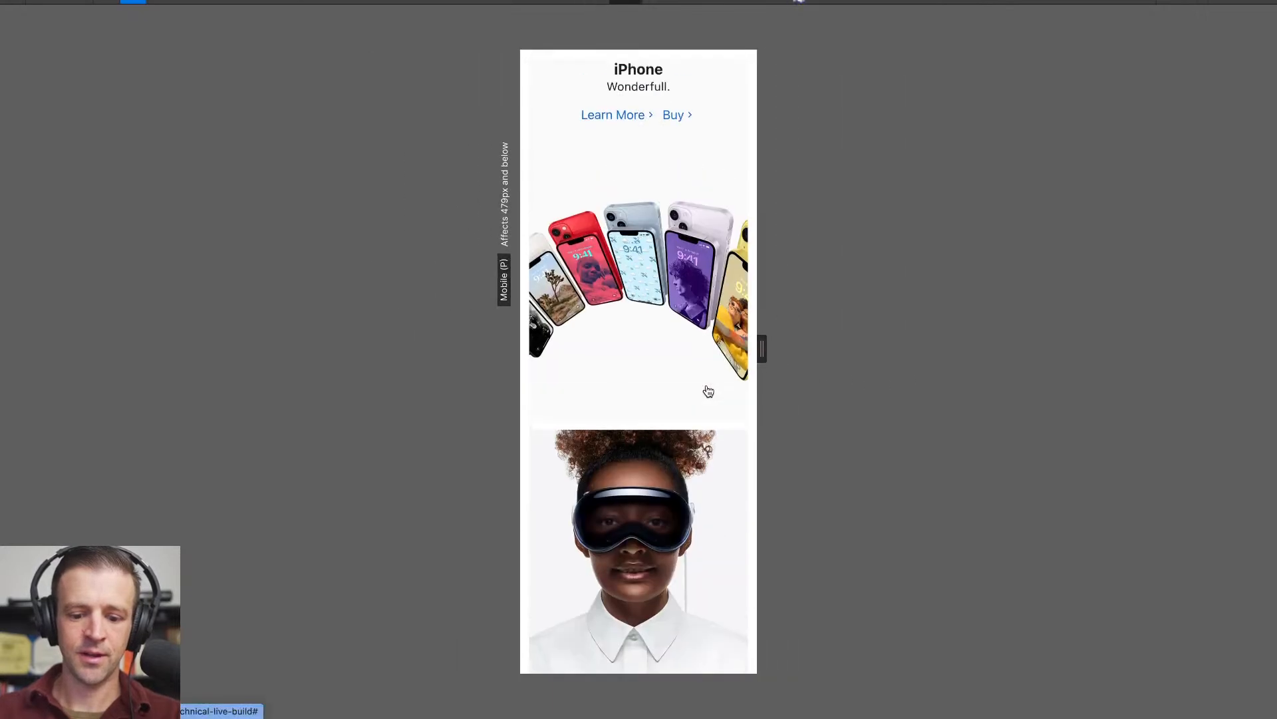
left_click_drag(762, 348, 1151, 346)
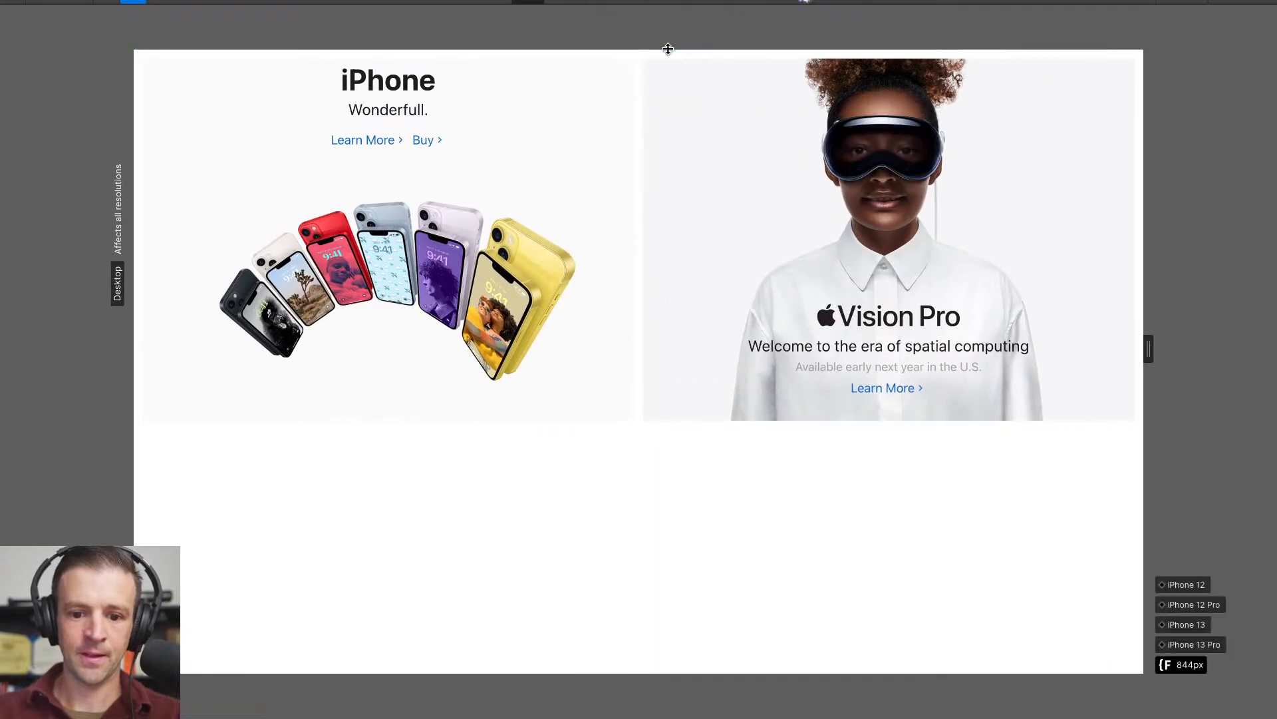
left_click_drag(668, 50, 669, 15)
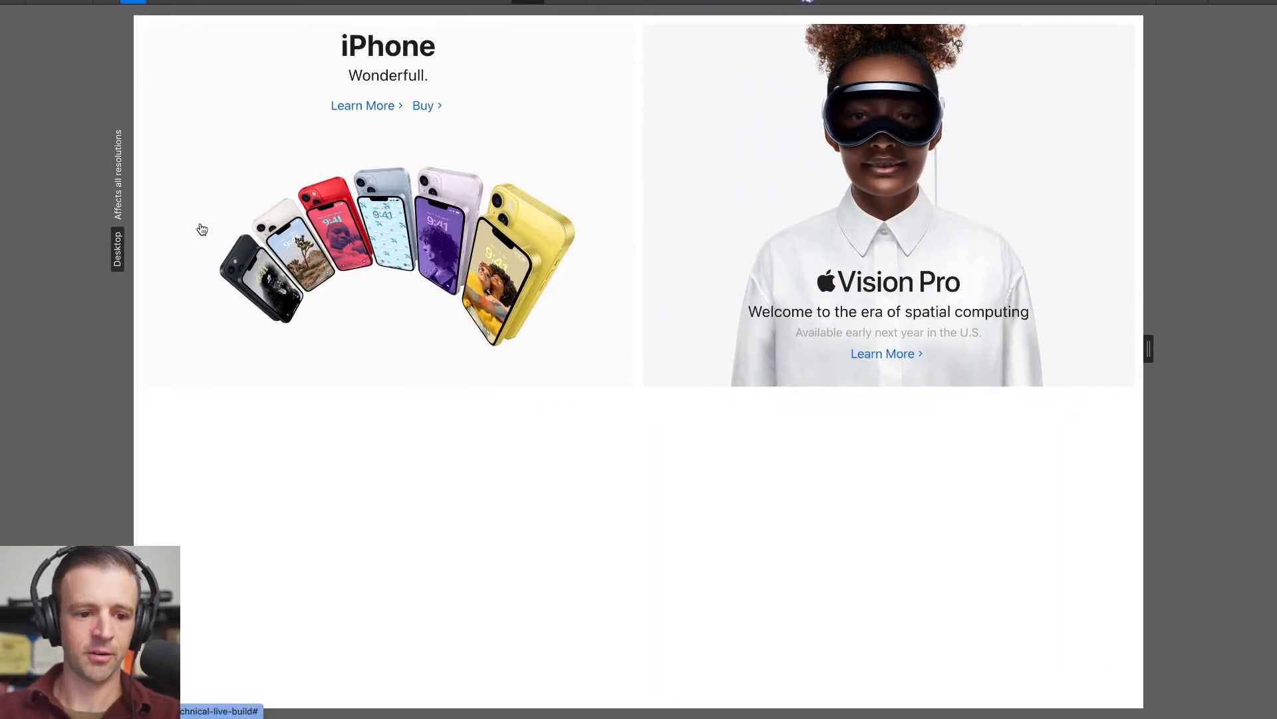
left_click(135, 2)
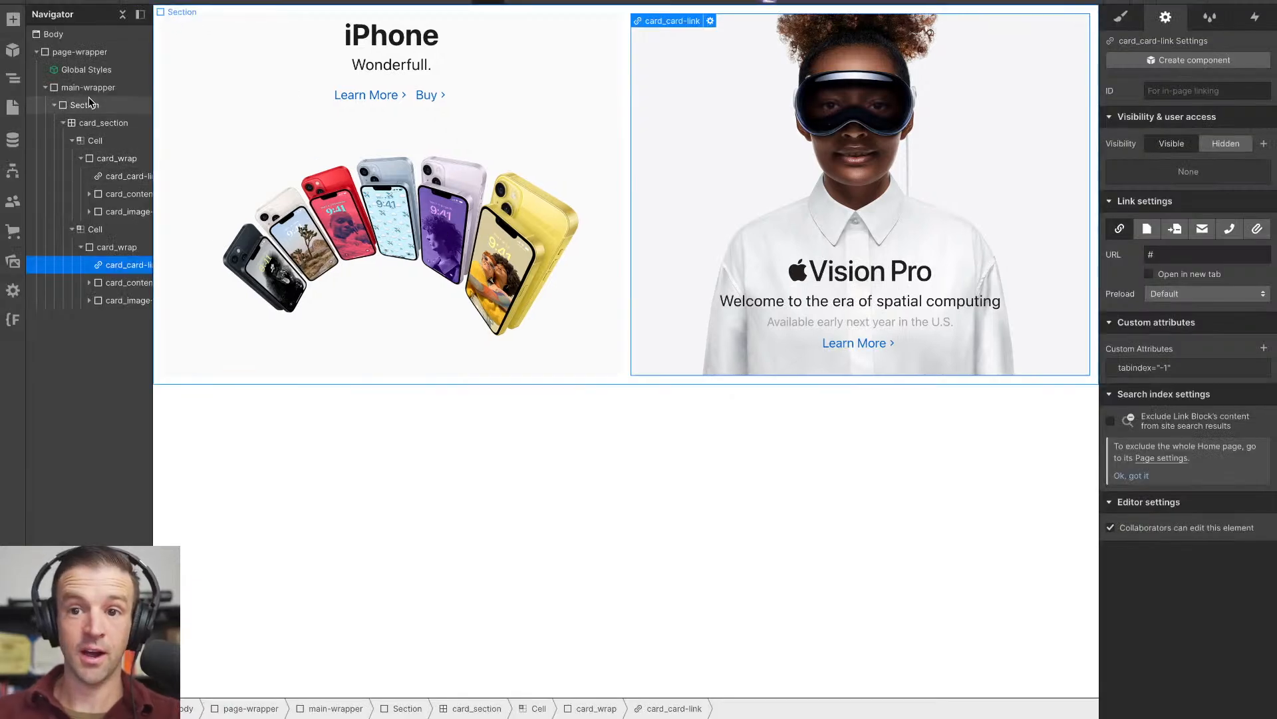
- Change the HTML tag of the iPhone tile's card_image from a div to Figure, comparing it with the Address tag
left_click(89, 211)
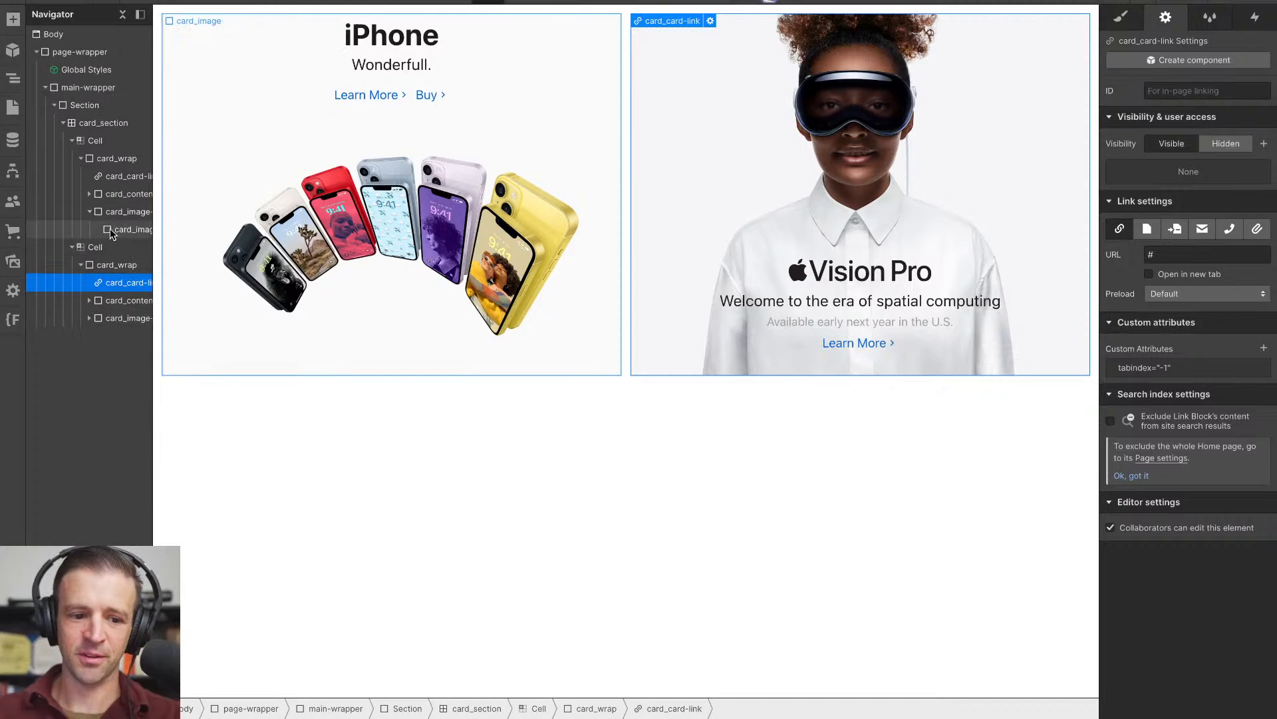
left_click(124, 229)
left_click(89, 318)
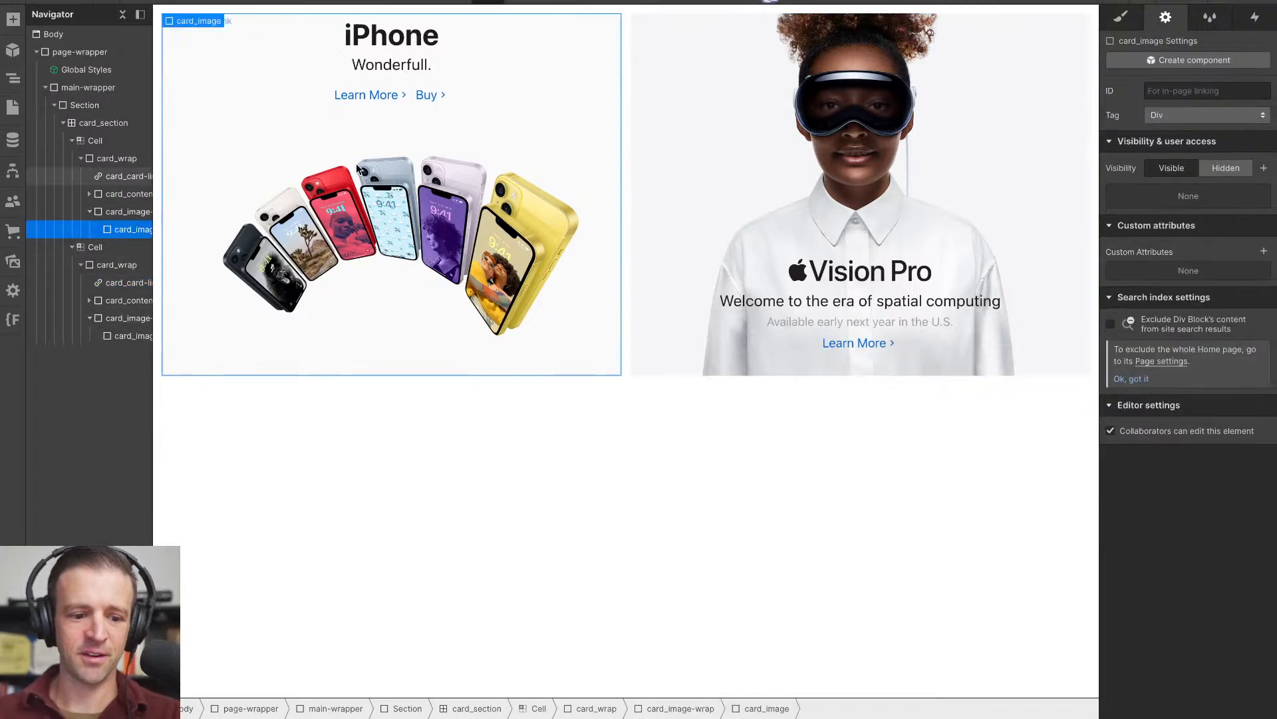
left_click(1157, 118)
left_click(1161, 149)
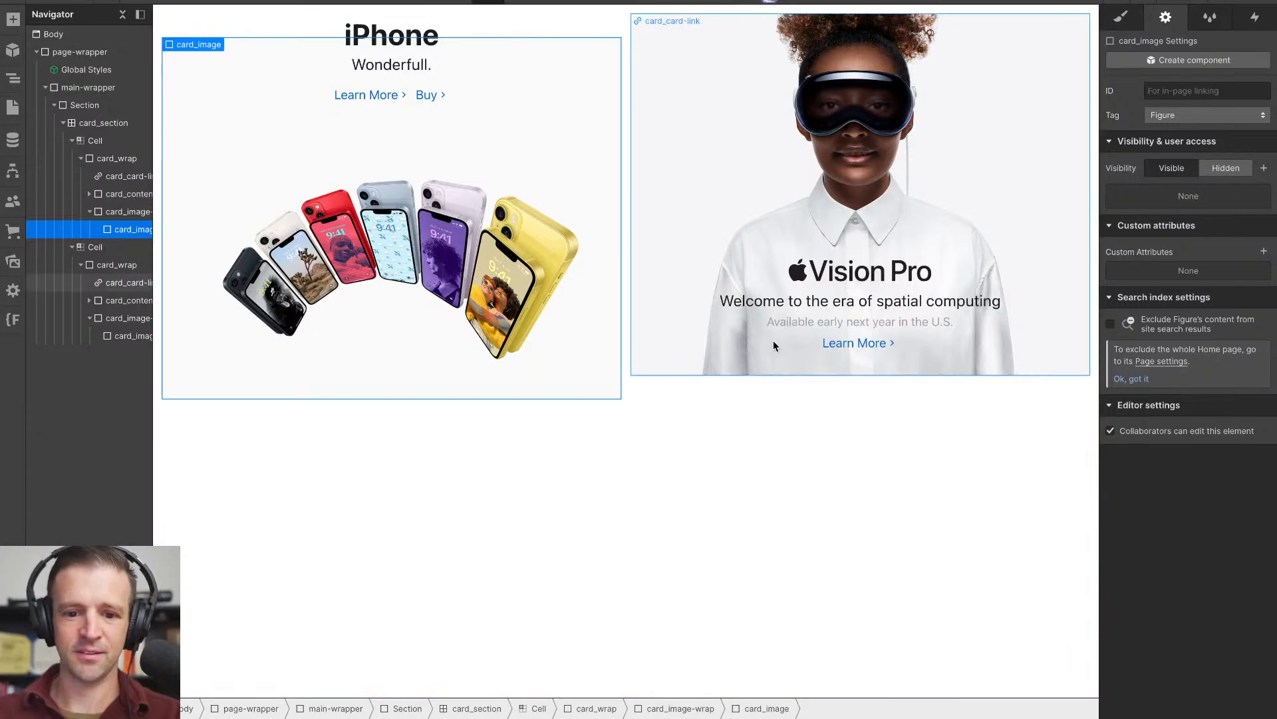
left_click(740, 439)
left_click(601, 260)
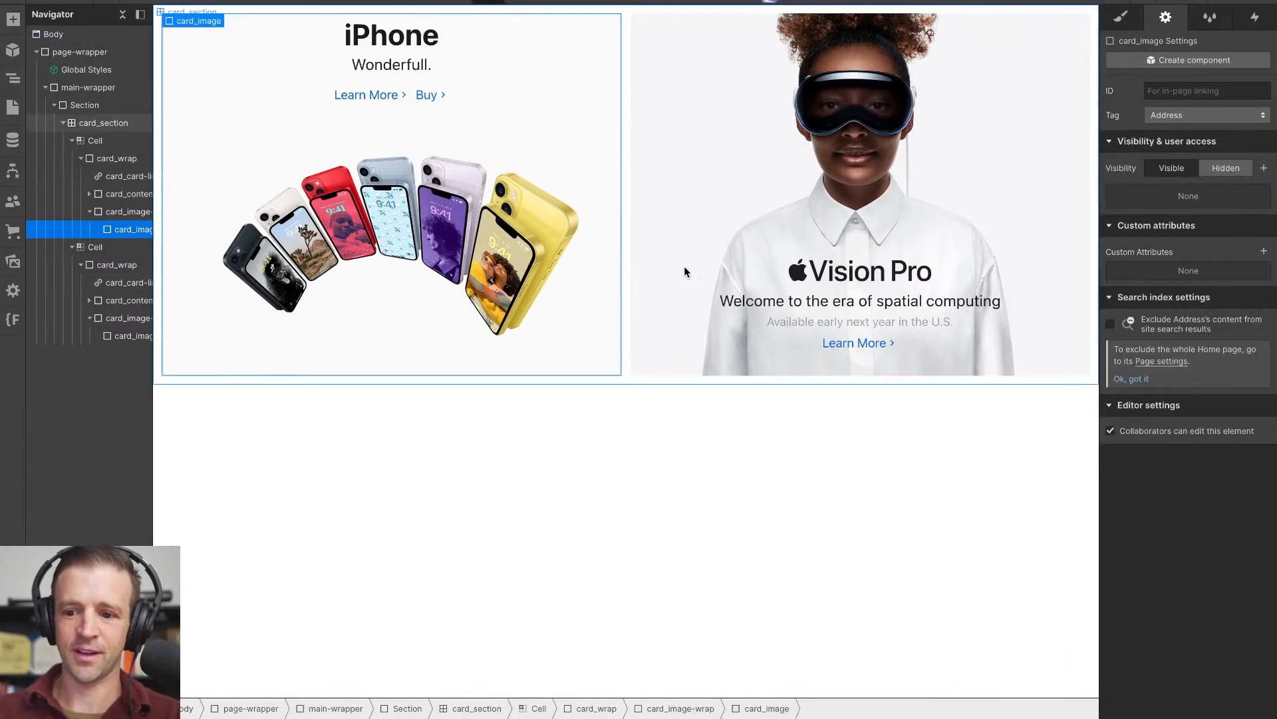
left_click(1159, 121)
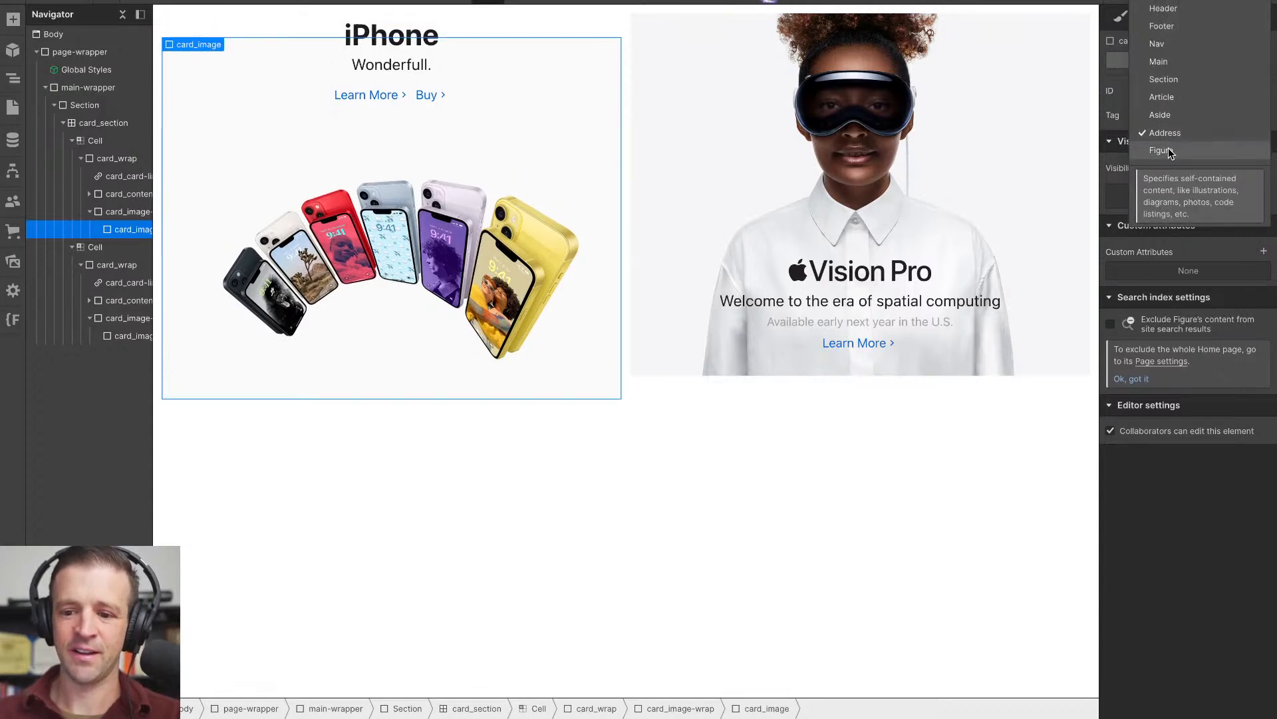
left_click(1170, 153)
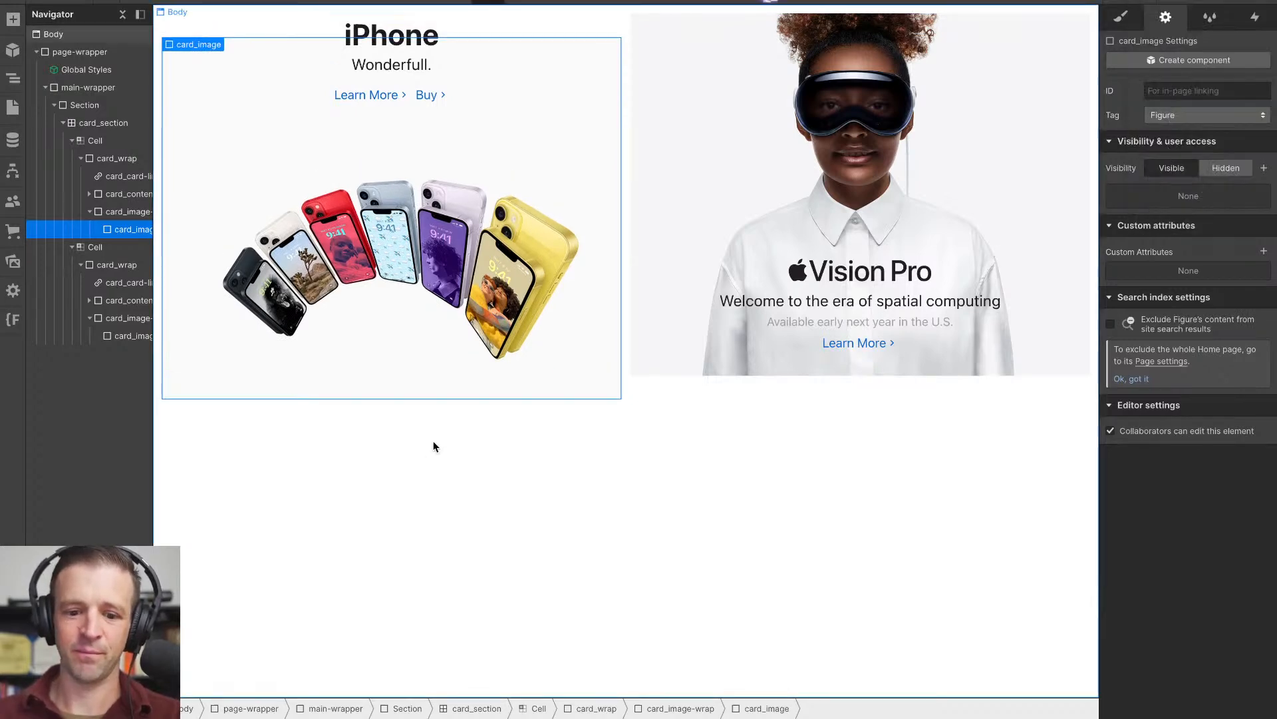
- Examine the position, typography and background styles of the iPhone tile's card_image-wrap
left_click(112, 214)
left_click(1121, 16)
scroll(1176, 397, "down", 5)
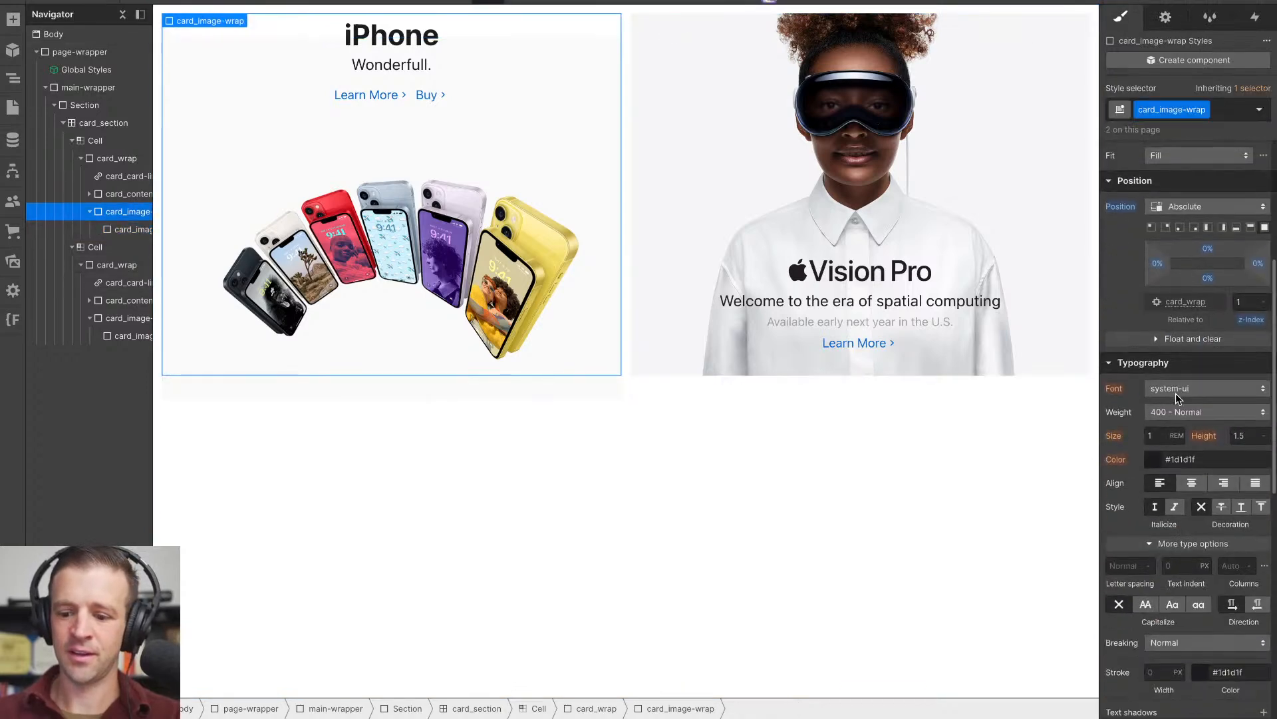
scroll(1175, 397, "down", 5)
left_click(418, 350)
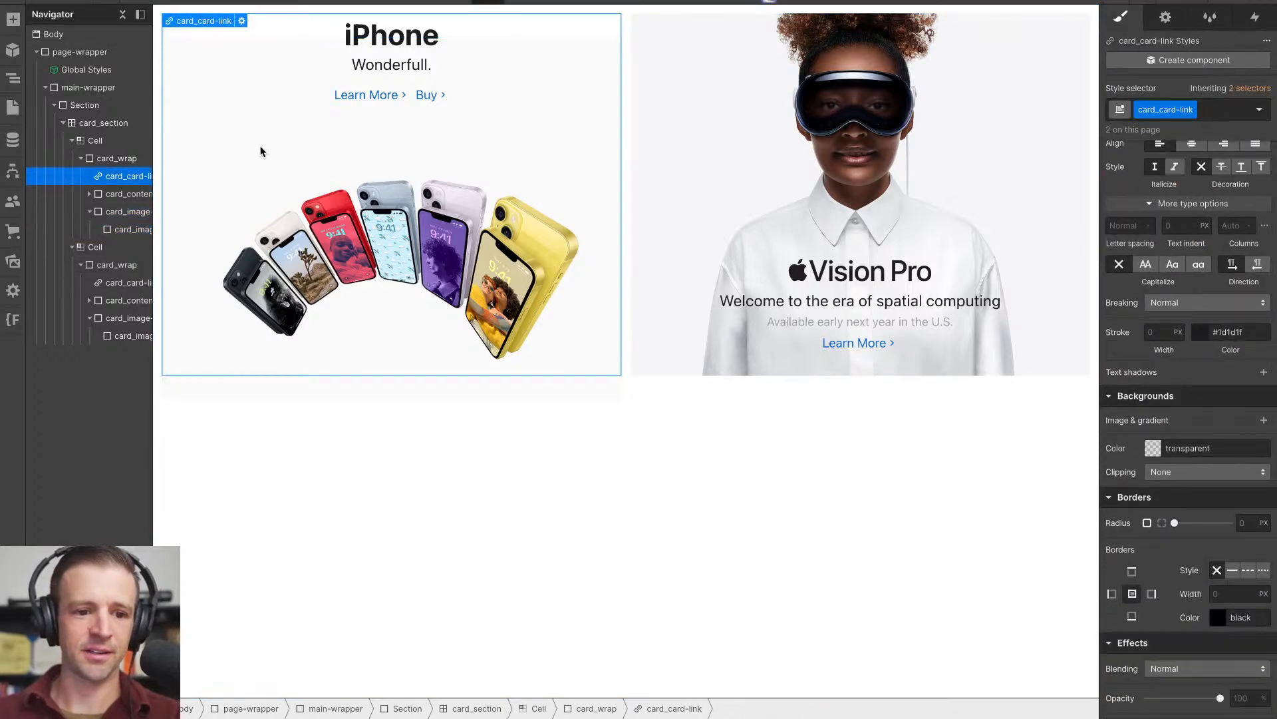
- Reload the Designer, reopen the element tree and compare the styles of the iPhone tile's card_image and card_image-wrap
key("super+r")
left_click(682, 208)
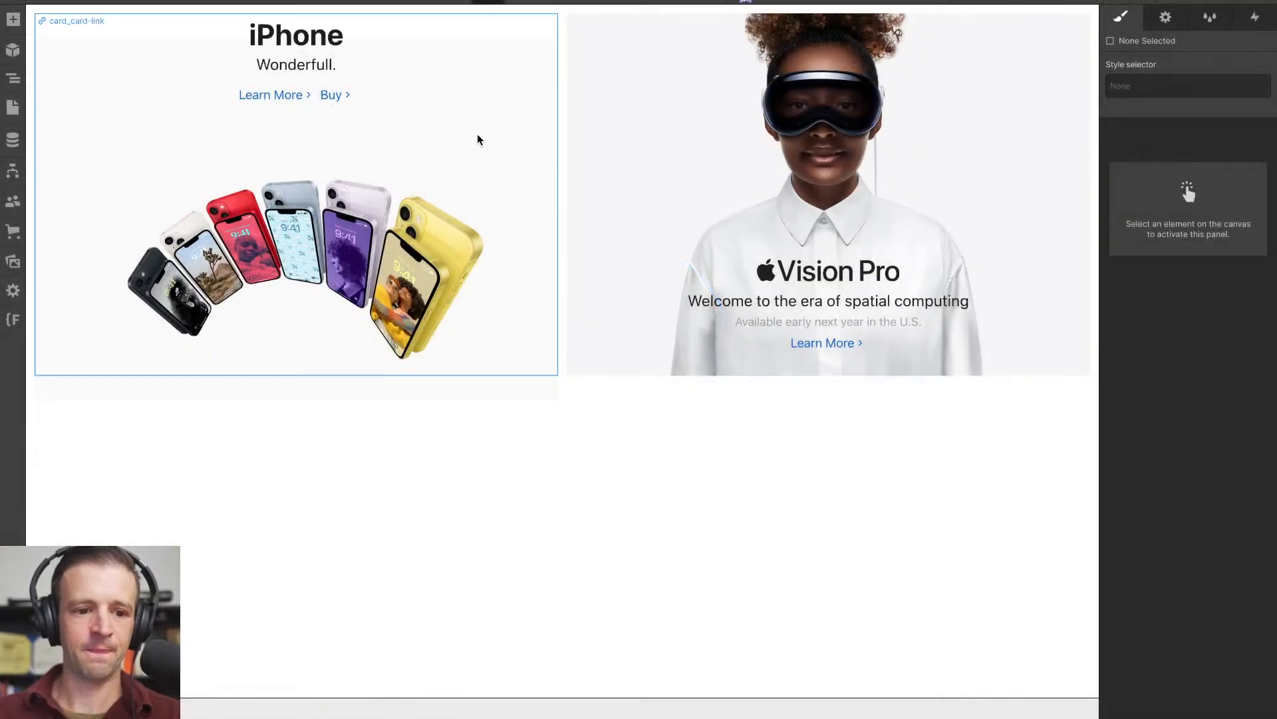
left_click(477, 135)
left_click(13, 81)
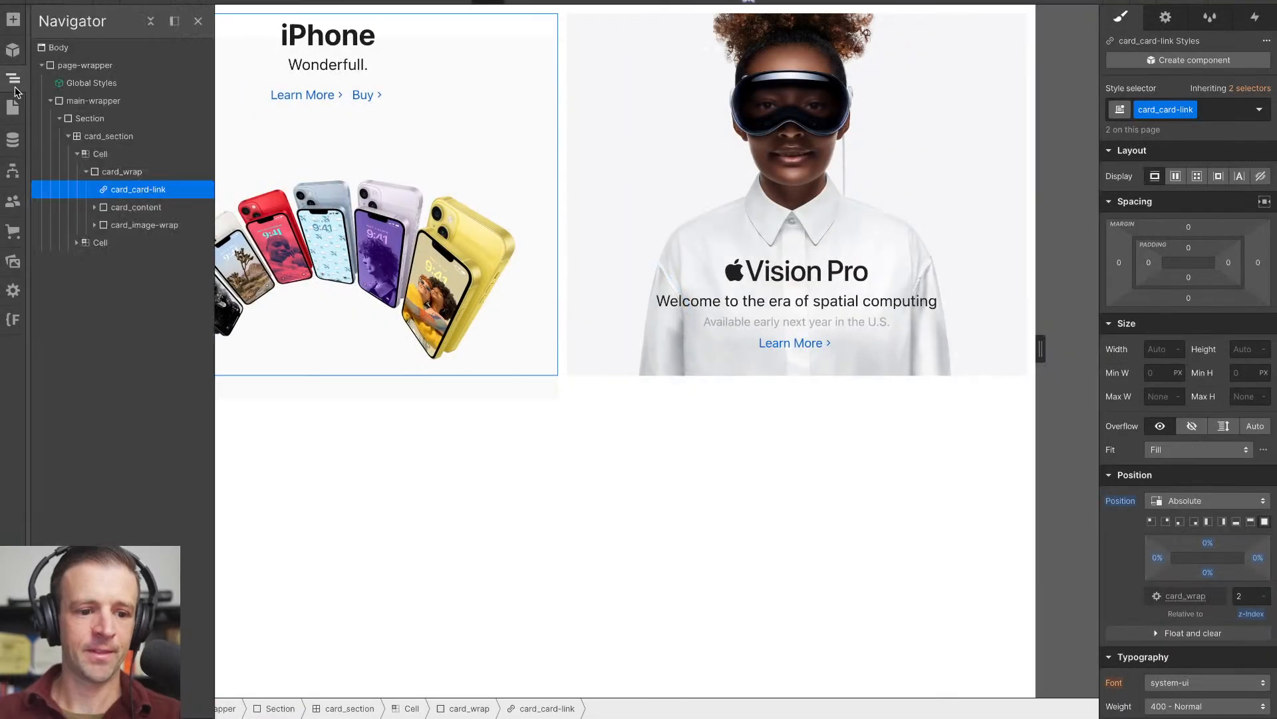
left_click(95, 225)
left_click(137, 244)
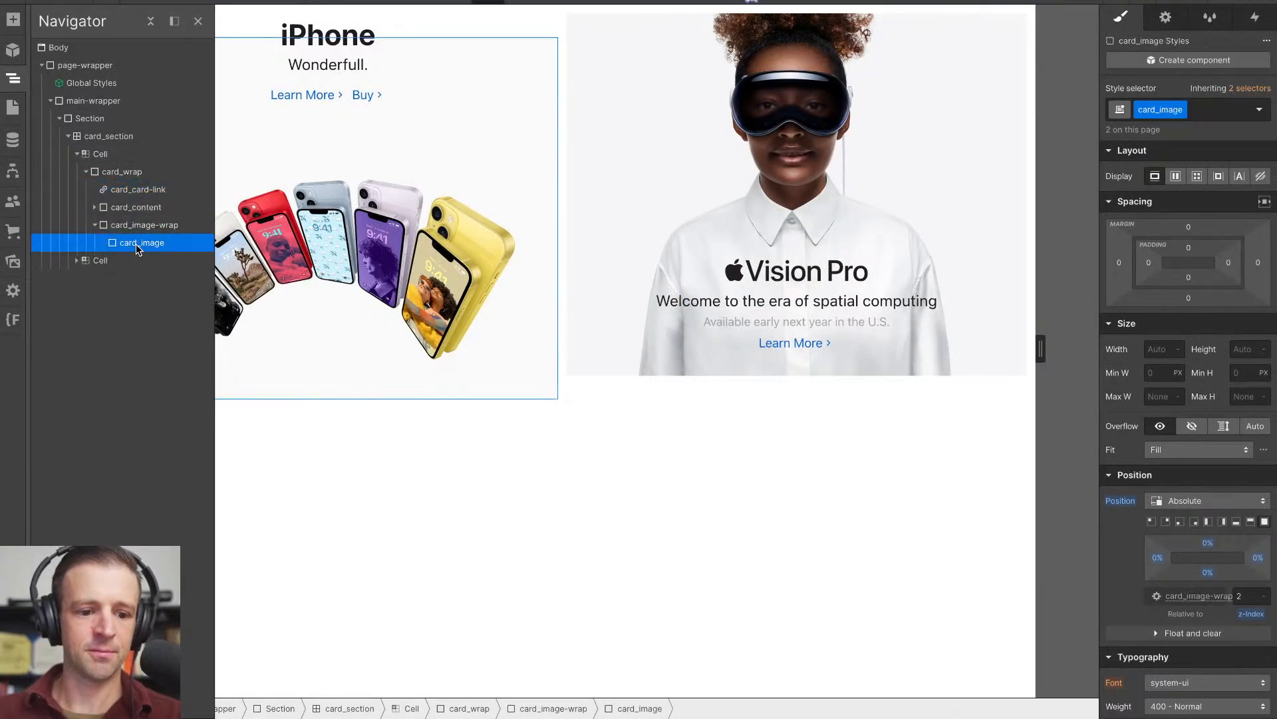
left_click(138, 225)
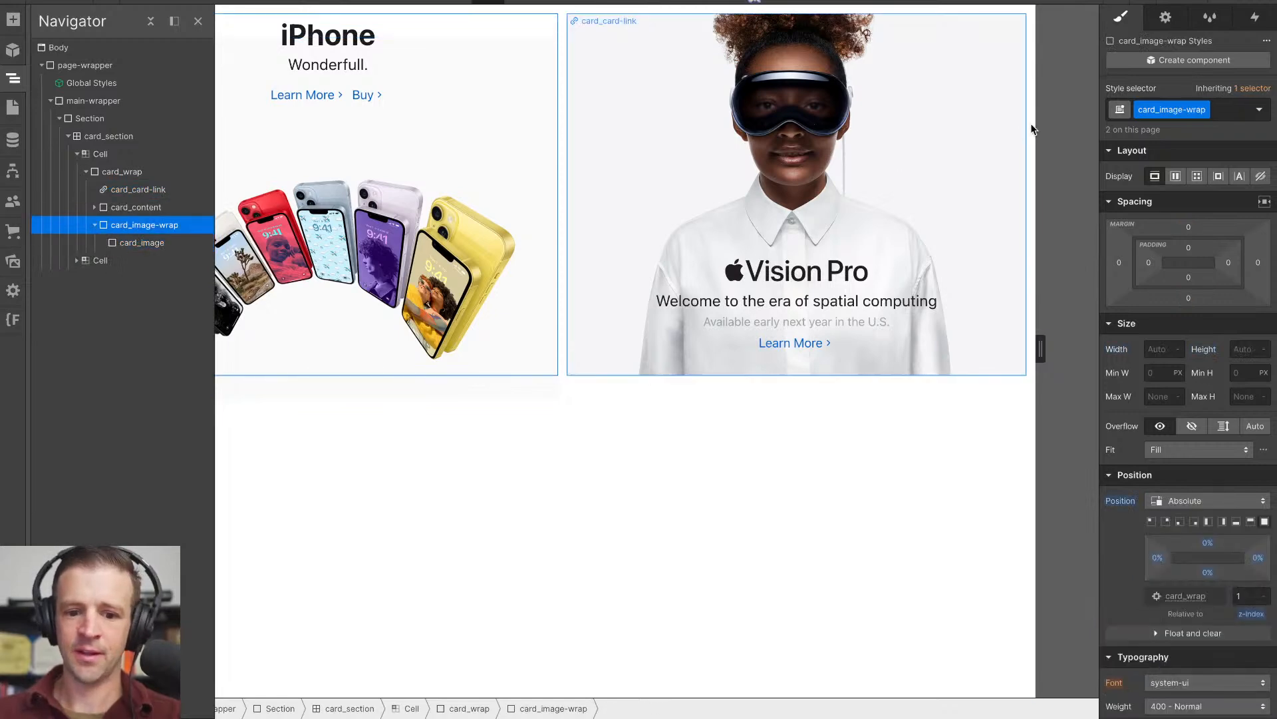
scroll(1159, 397, "down", 8)
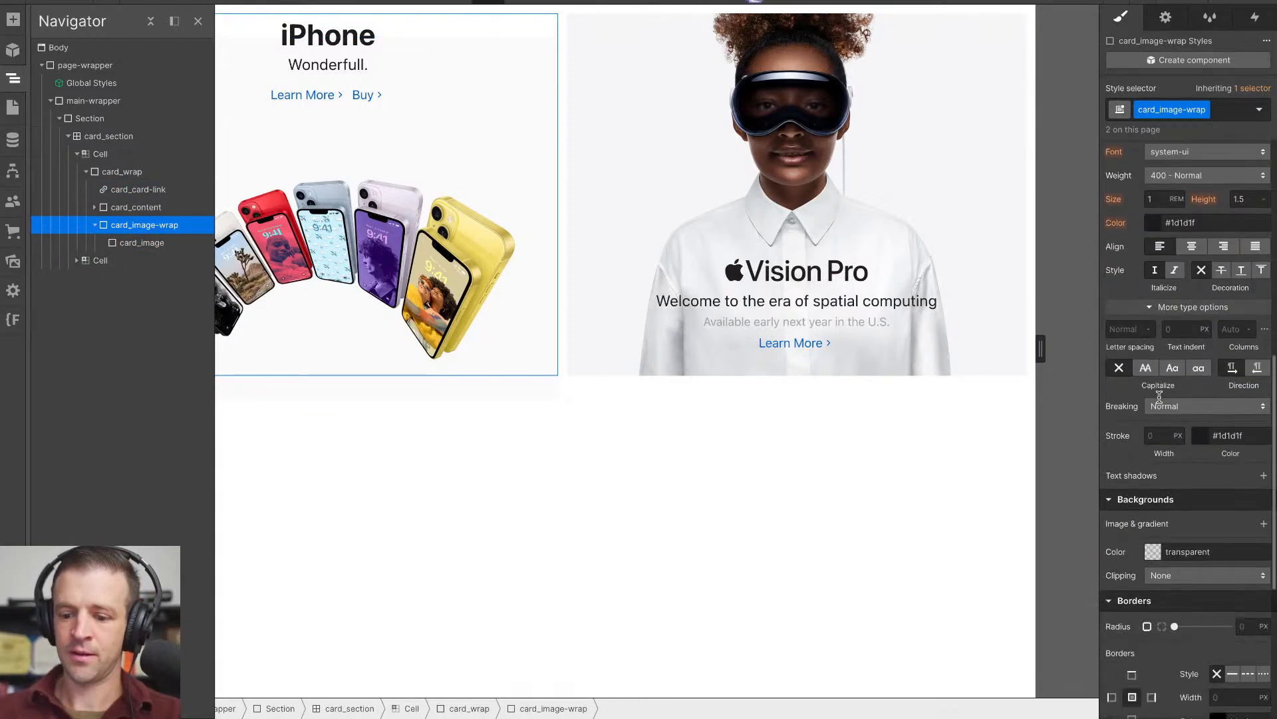
- Try the Custom and Contain background sizes on the iPhone tile's card_image, return it to Cover, and examine its spacing settings
left_click(153, 243)
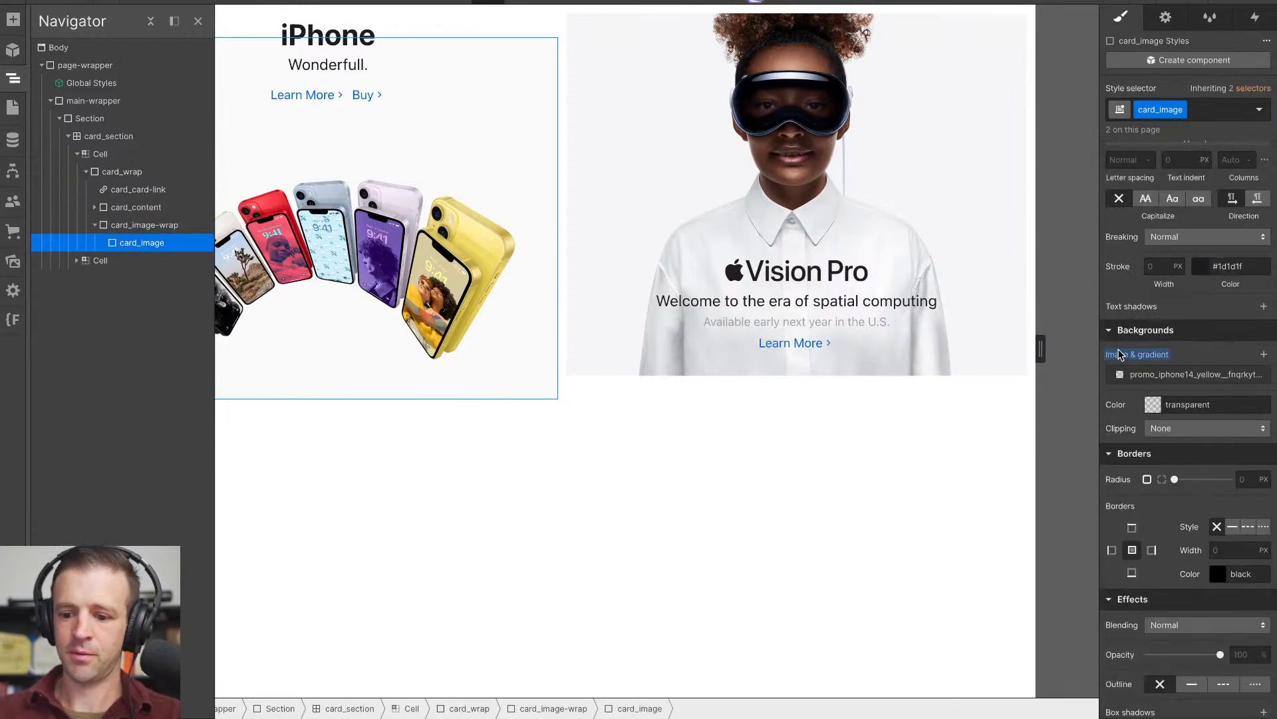
left_click(1166, 374)
left_click(1206, 514)
left_click(1249, 639)
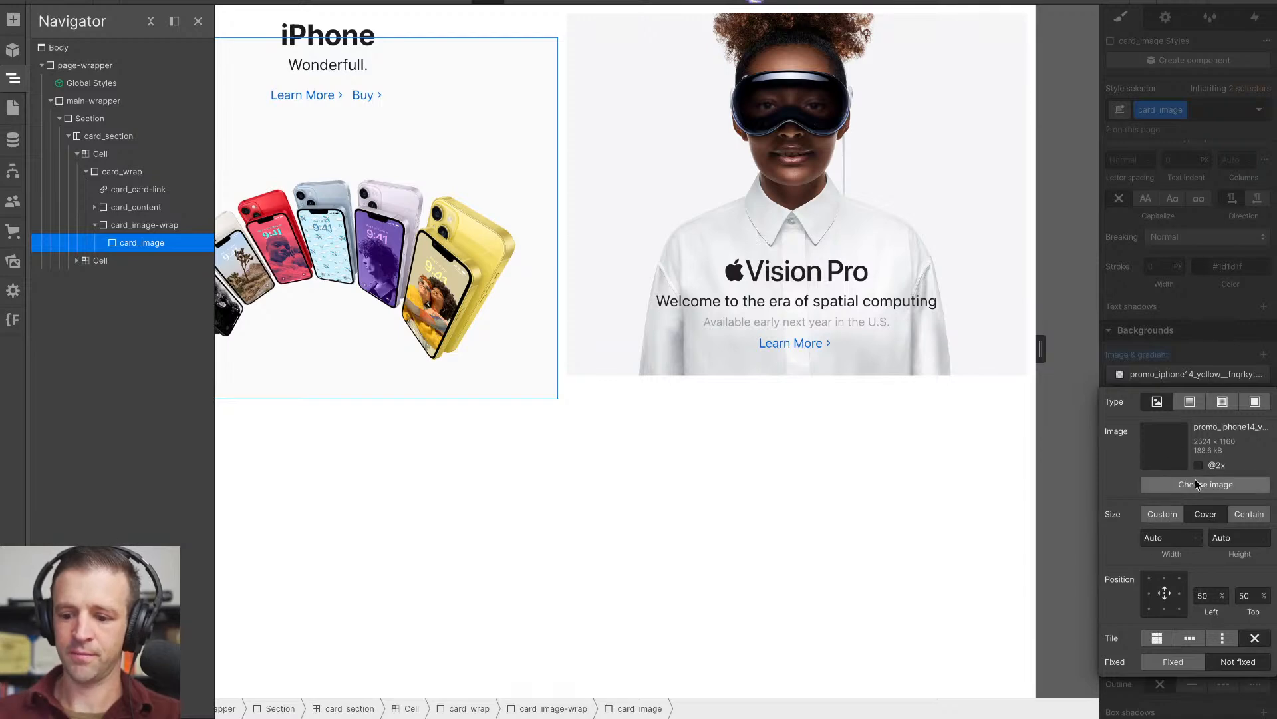
left_click(1180, 523)
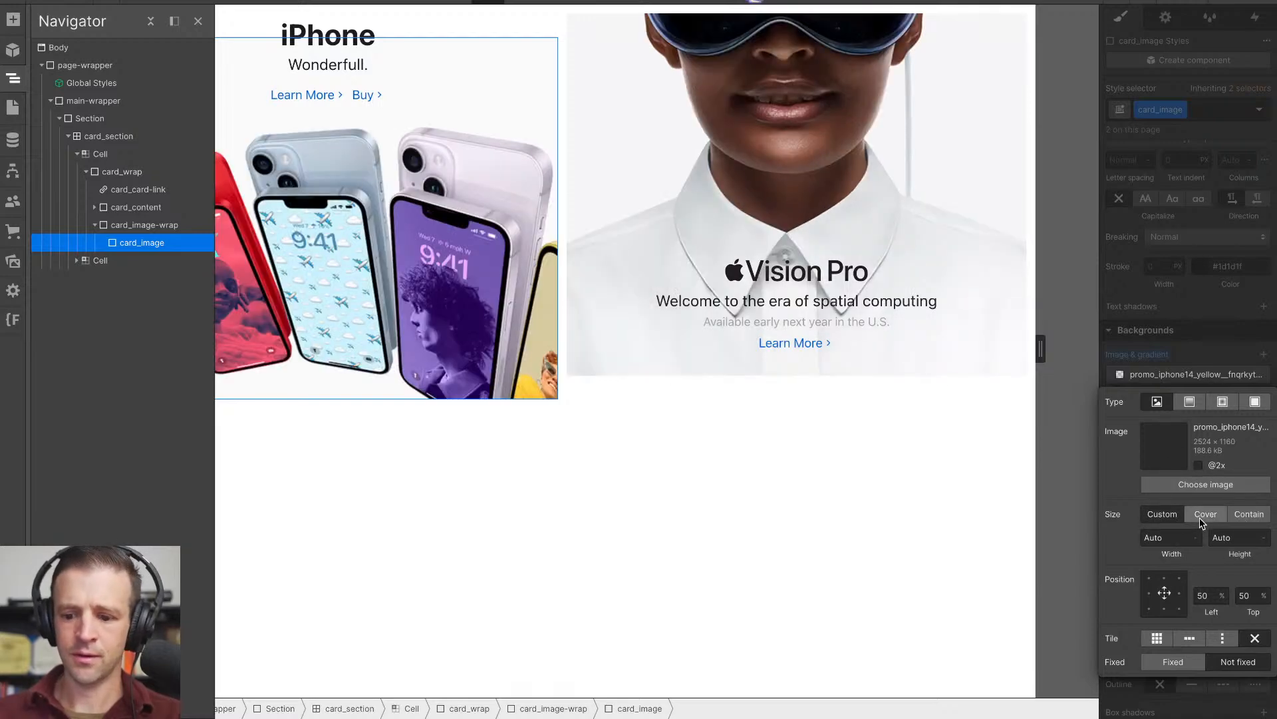
left_click(1204, 521)
left_click(1246, 519)
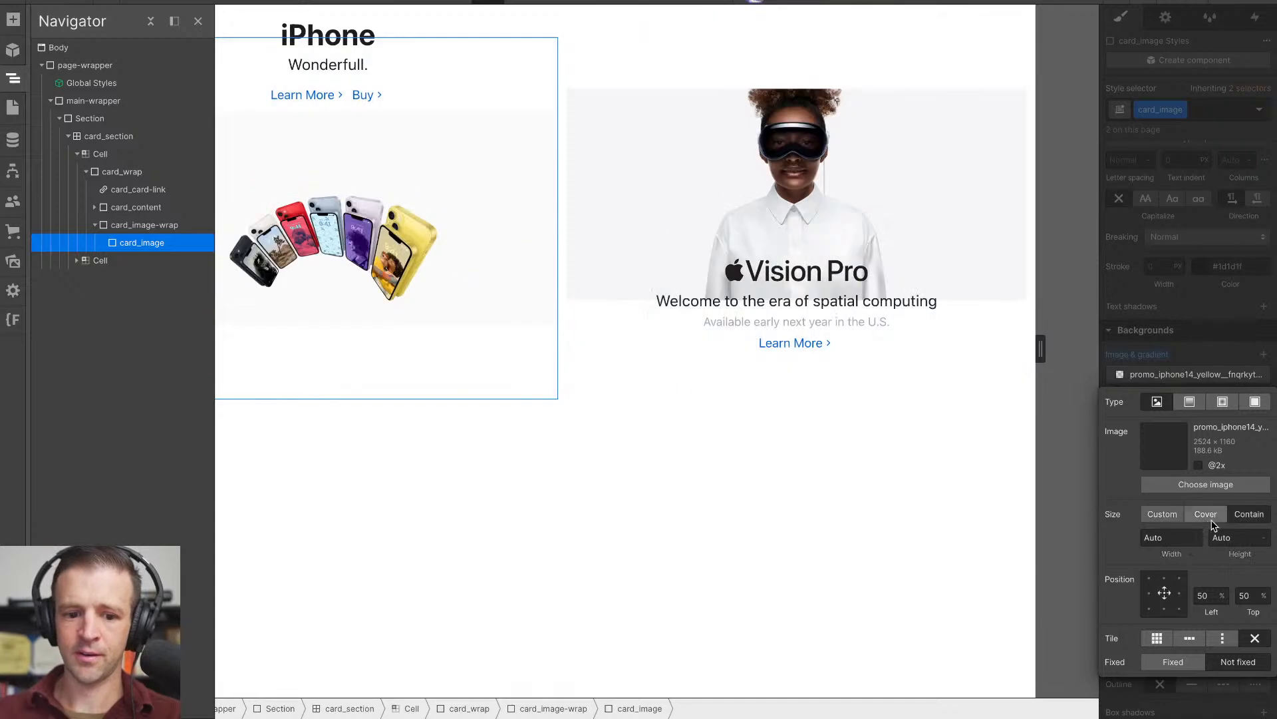
left_click(1208, 519)
left_click(1169, 346)
scroll(1169, 346, "up", 10)
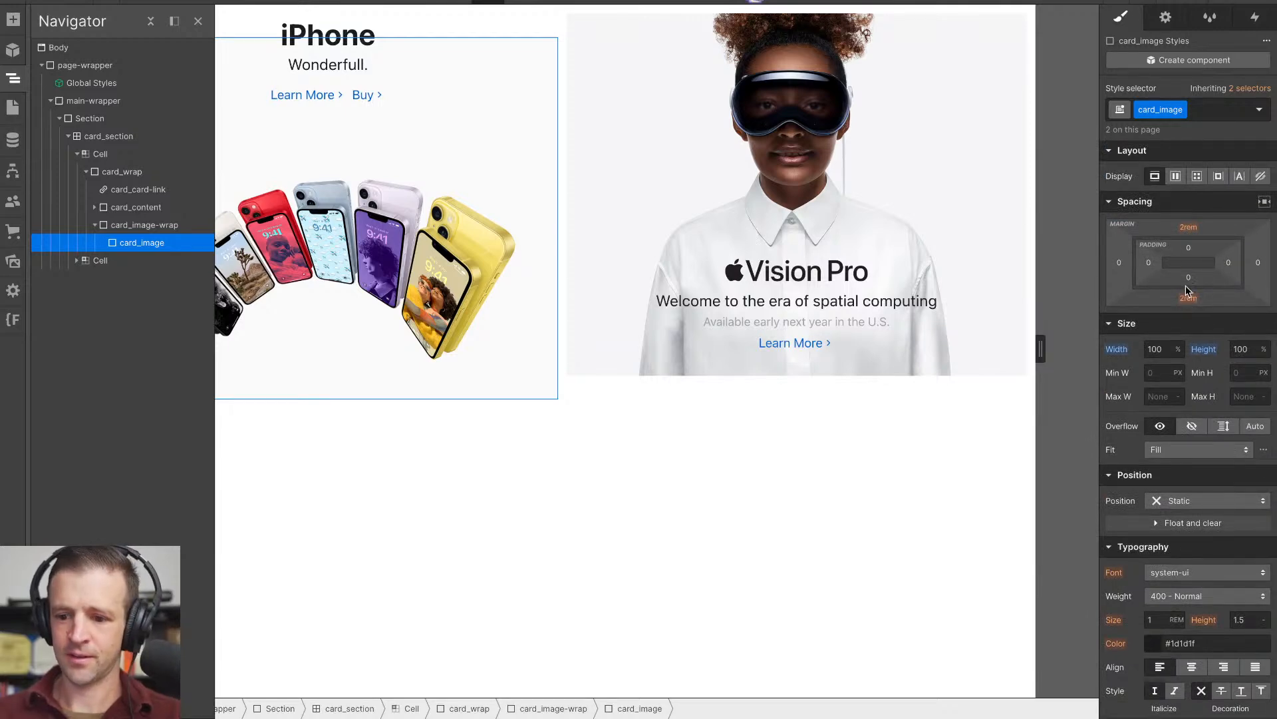
- Remove the card_image class from the iPhone tile's figure, target the All Figures tag style, and clear its top and bottom margins
left_click(1189, 227)
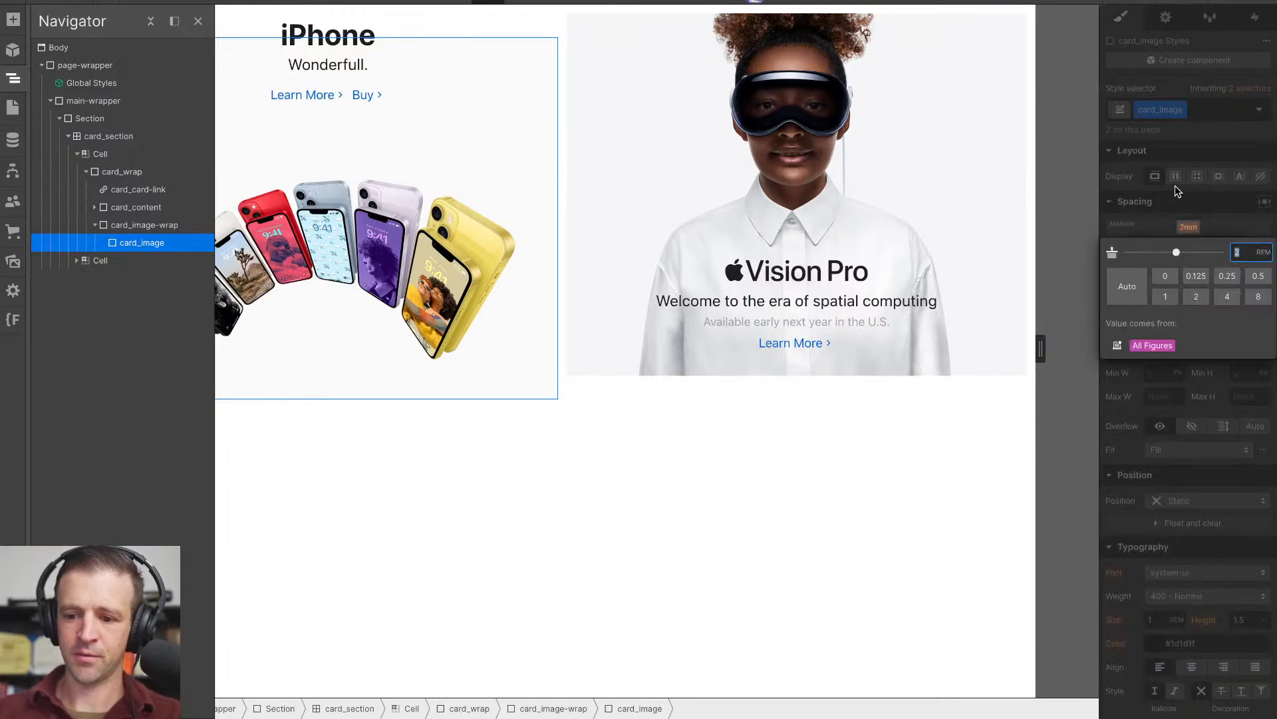
left_click(1177, 194)
left_click(1200, 116)
key("BackSpace")
left_click(1116, 196)
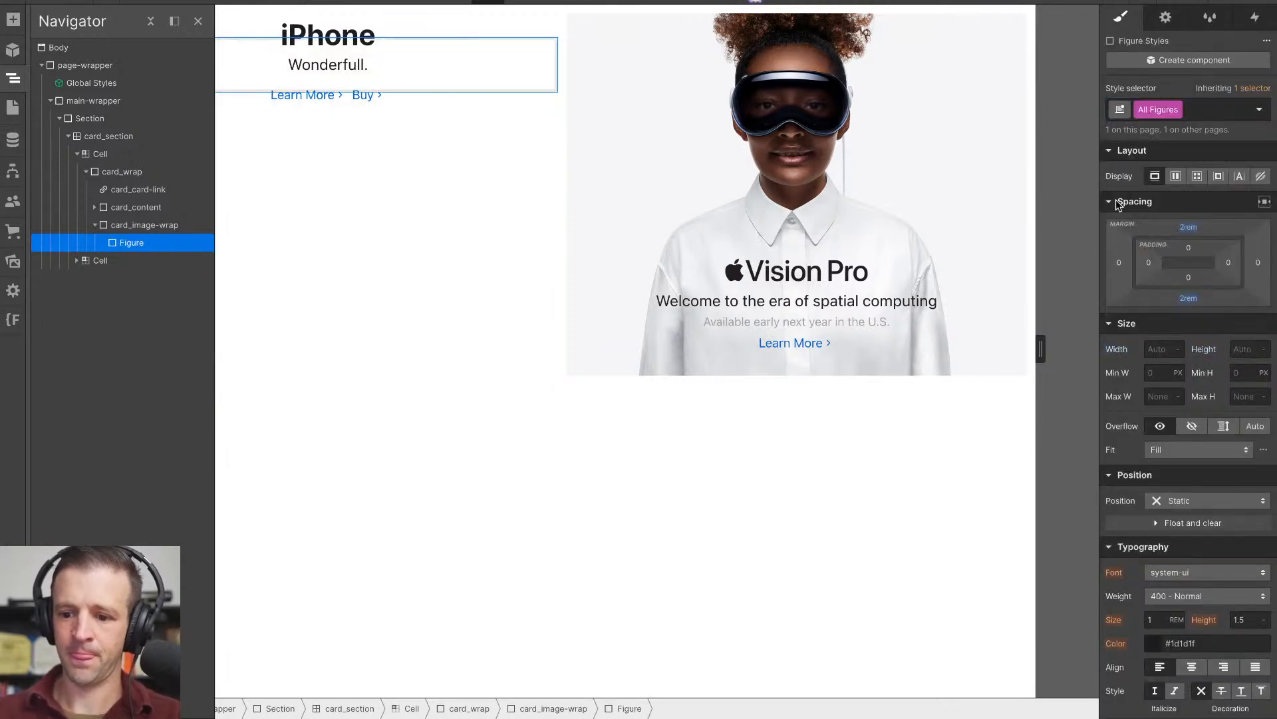
left_click(1189, 228, "alt")
left_click(1189, 299, "alt")
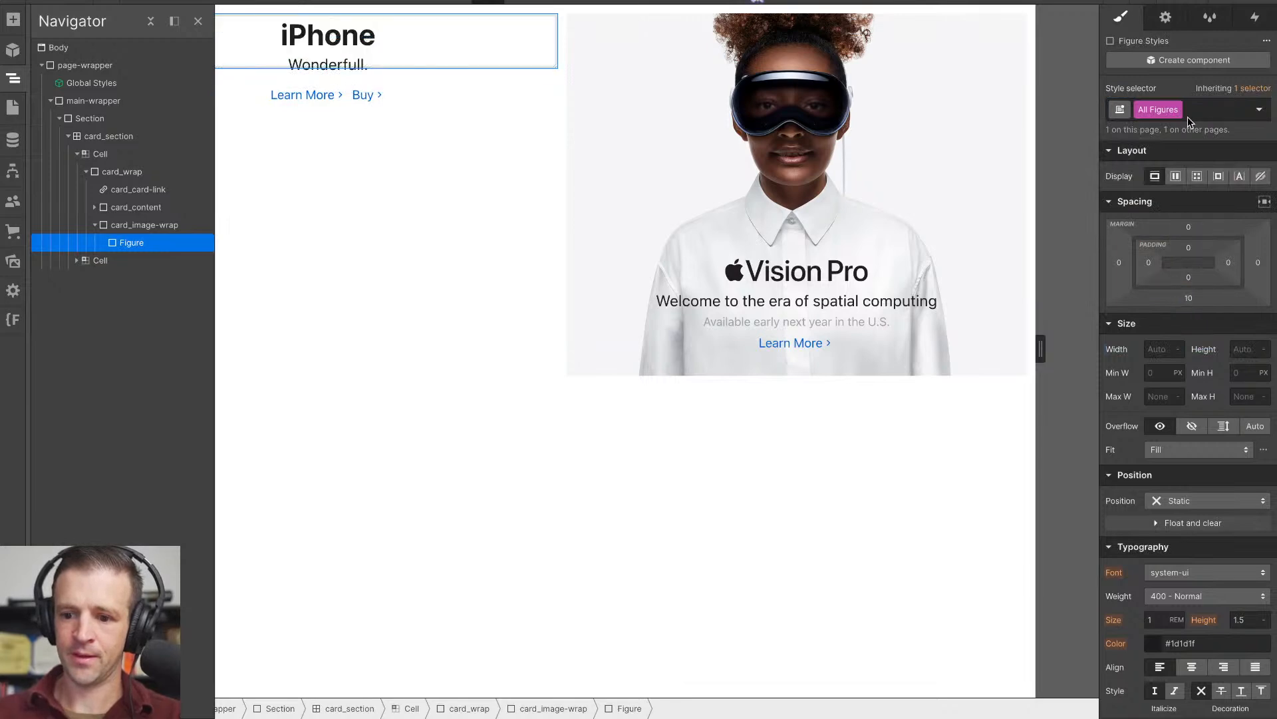
- Reapply the existing card_image class to the figure inside the iPhone tile's card_image-wrap
left_click(1187, 121)
left_click(153, 207)
left_click(157, 229)
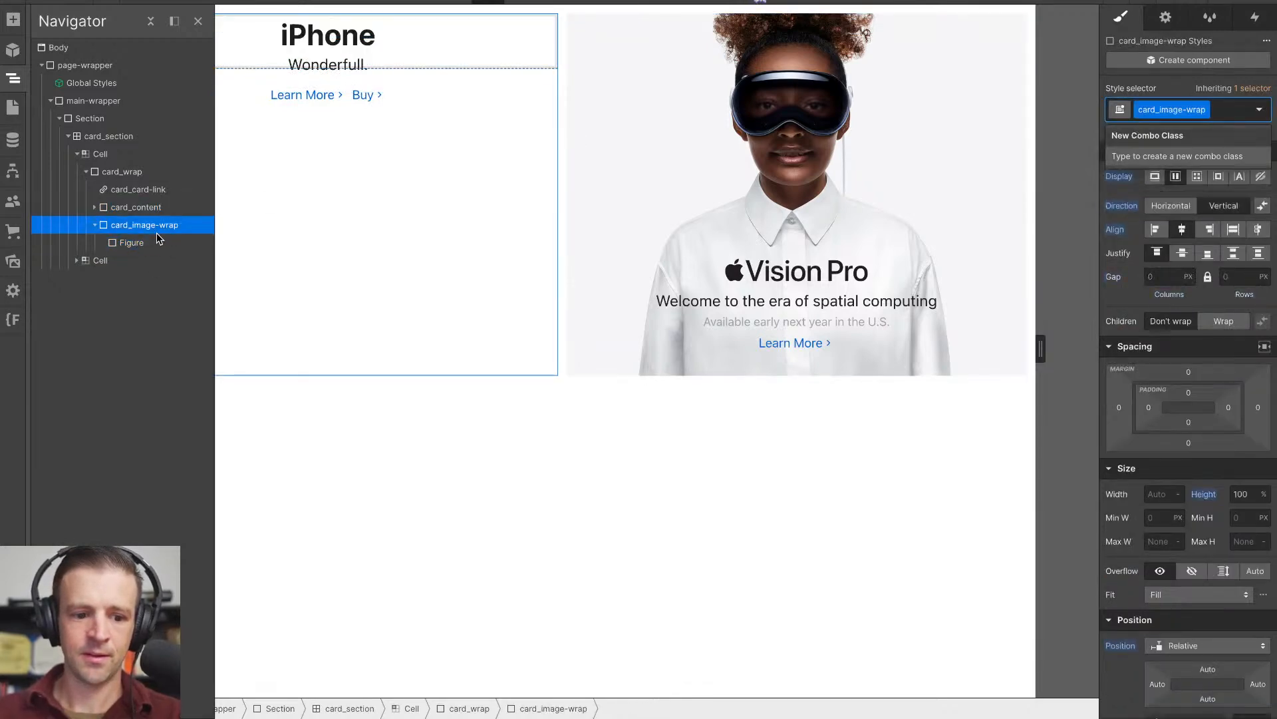
left_click(159, 240)
type("card")
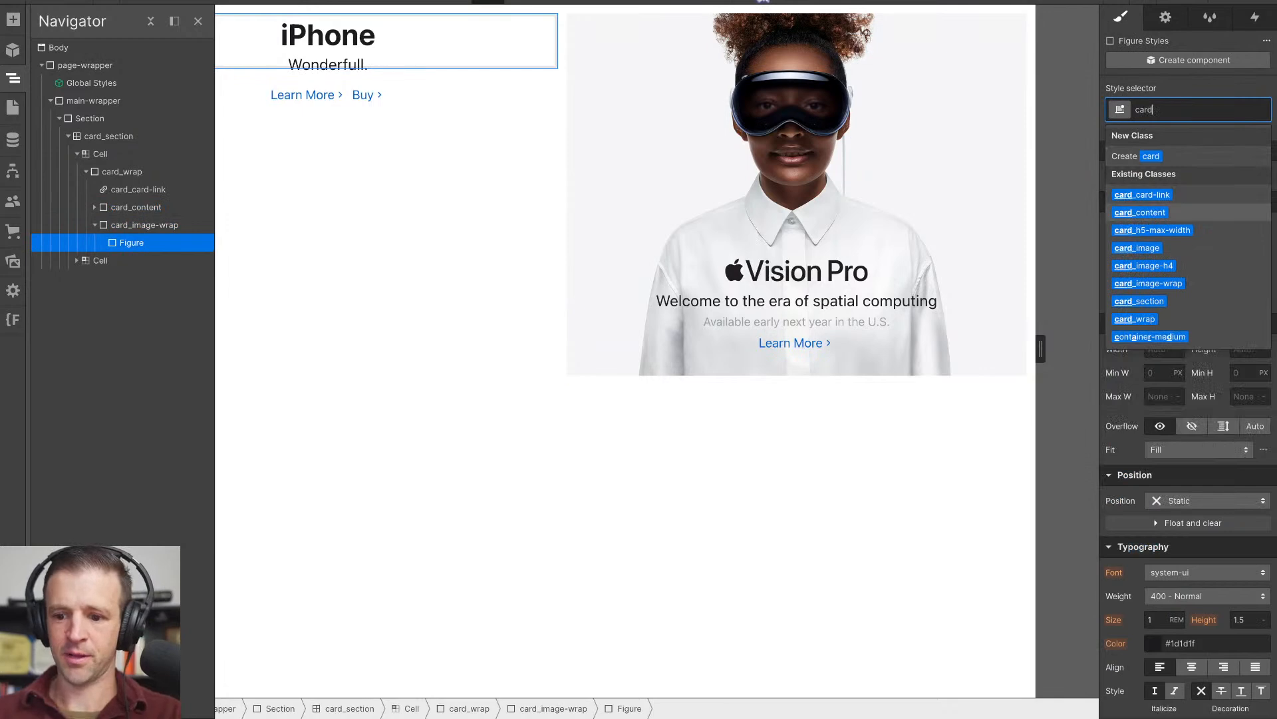
left_click(1137, 247)
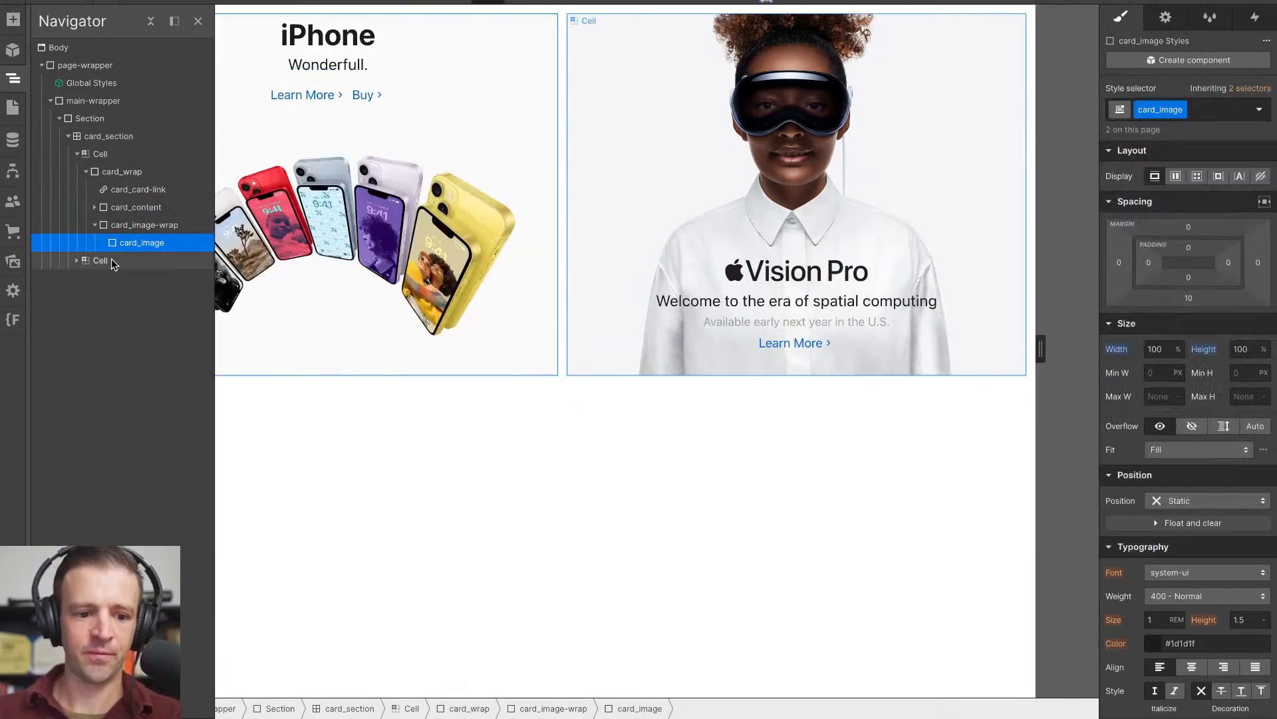
- Change the HTML tag of the Vision Pro tile's card_image from a div to Figure, and deselect it
left_click(76, 261)
left_click(666, 284)
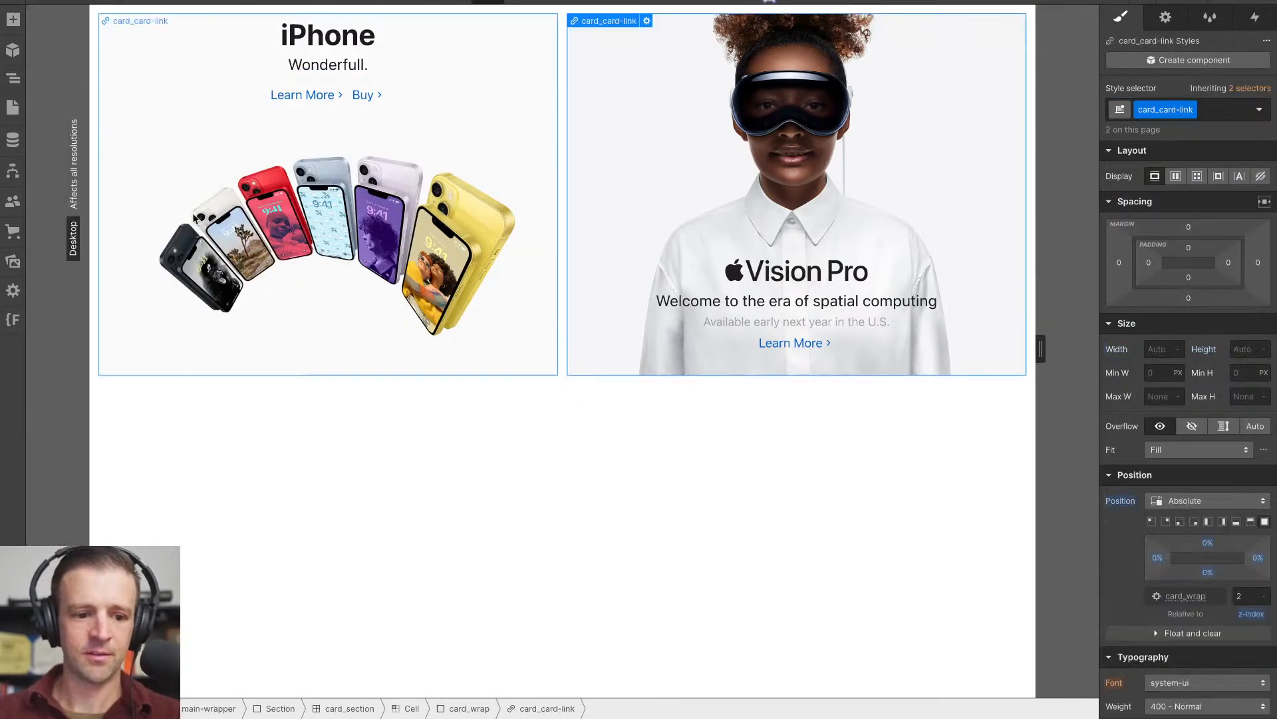
left_click(13, 78)
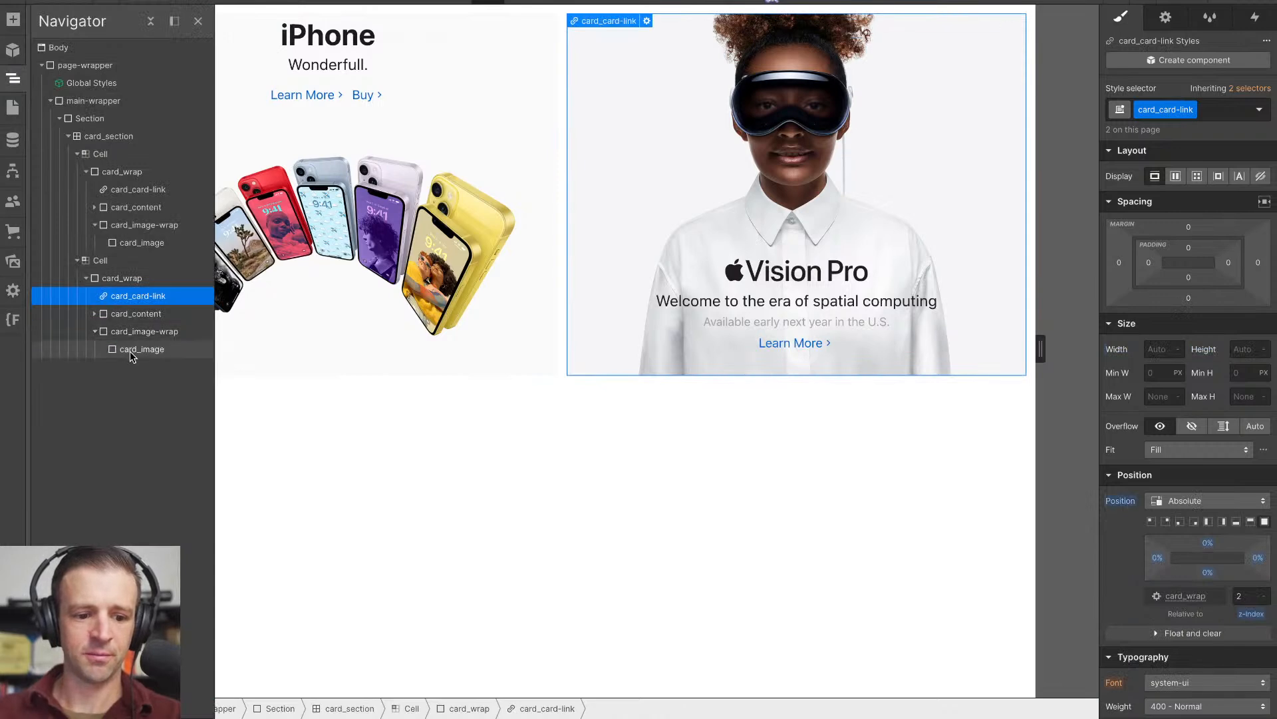
left_click(131, 355)
left_click(1165, 17)
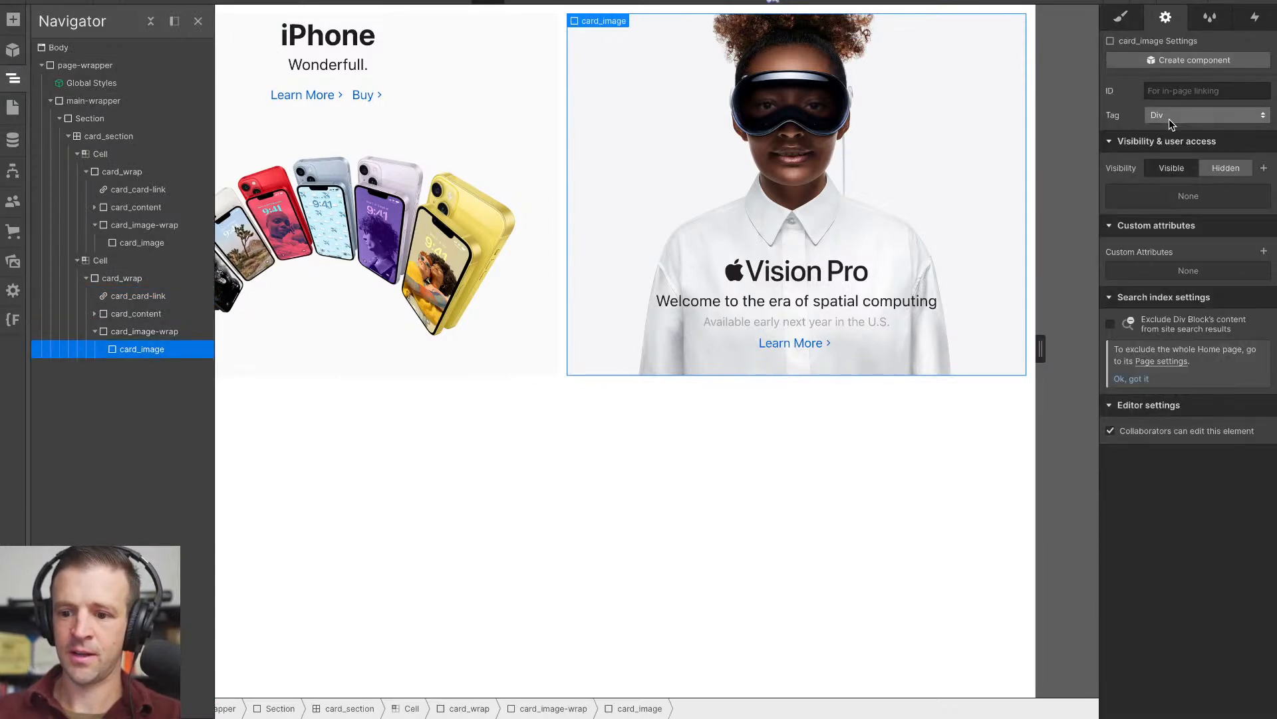
left_click(1168, 116)
left_click(1169, 154)
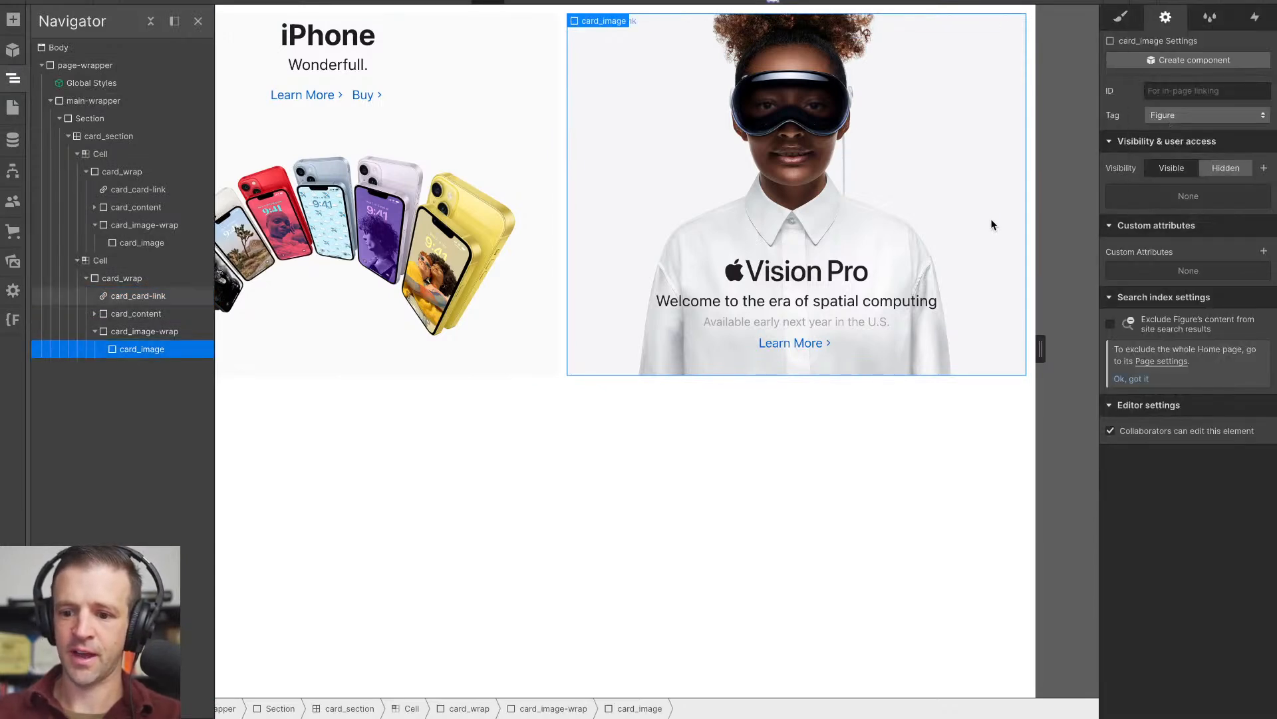
left_click(827, 471)
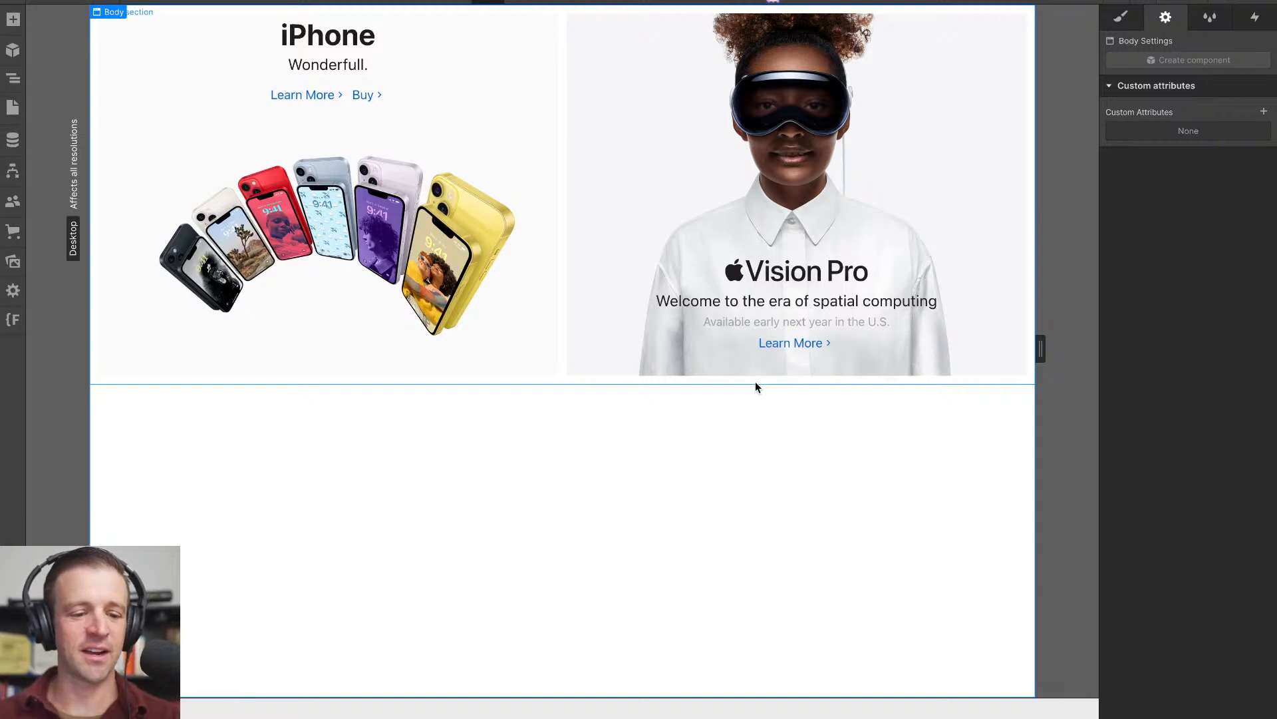
- Inspect the link settings and custom attributes of the Vision Pro tile's card_card-link
key("ctrl+plus")
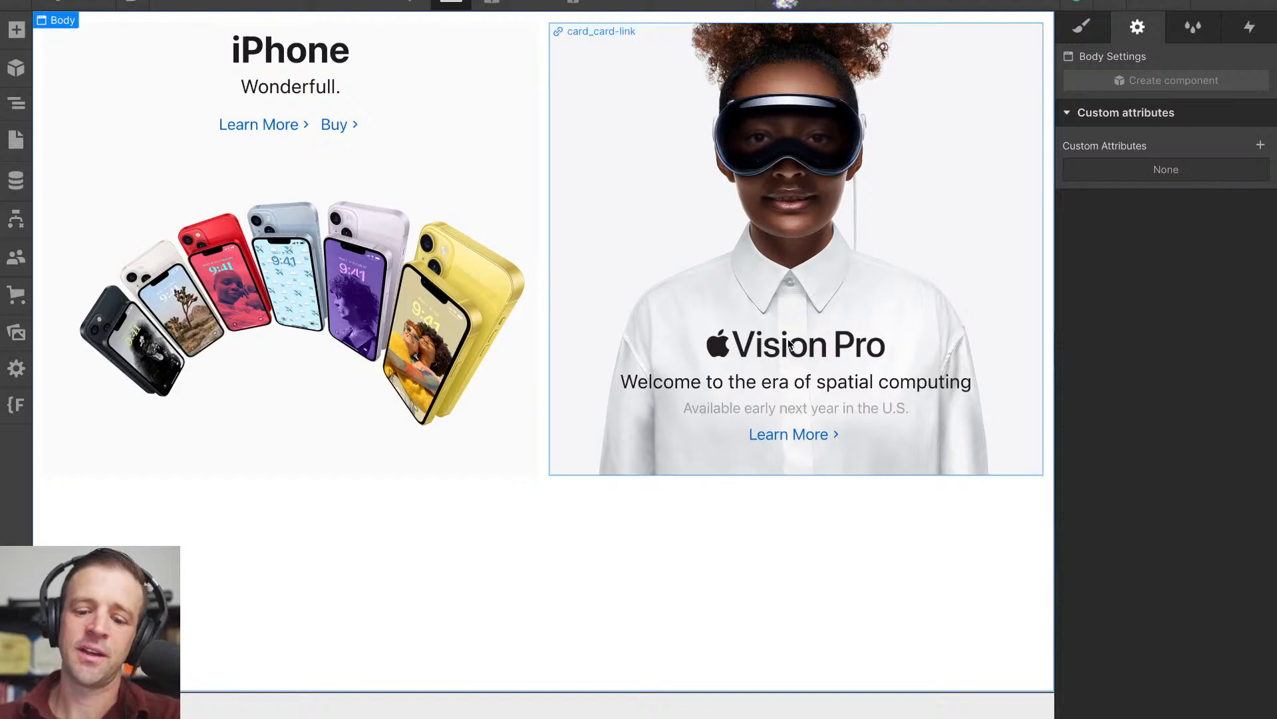
left_click(768, 317)
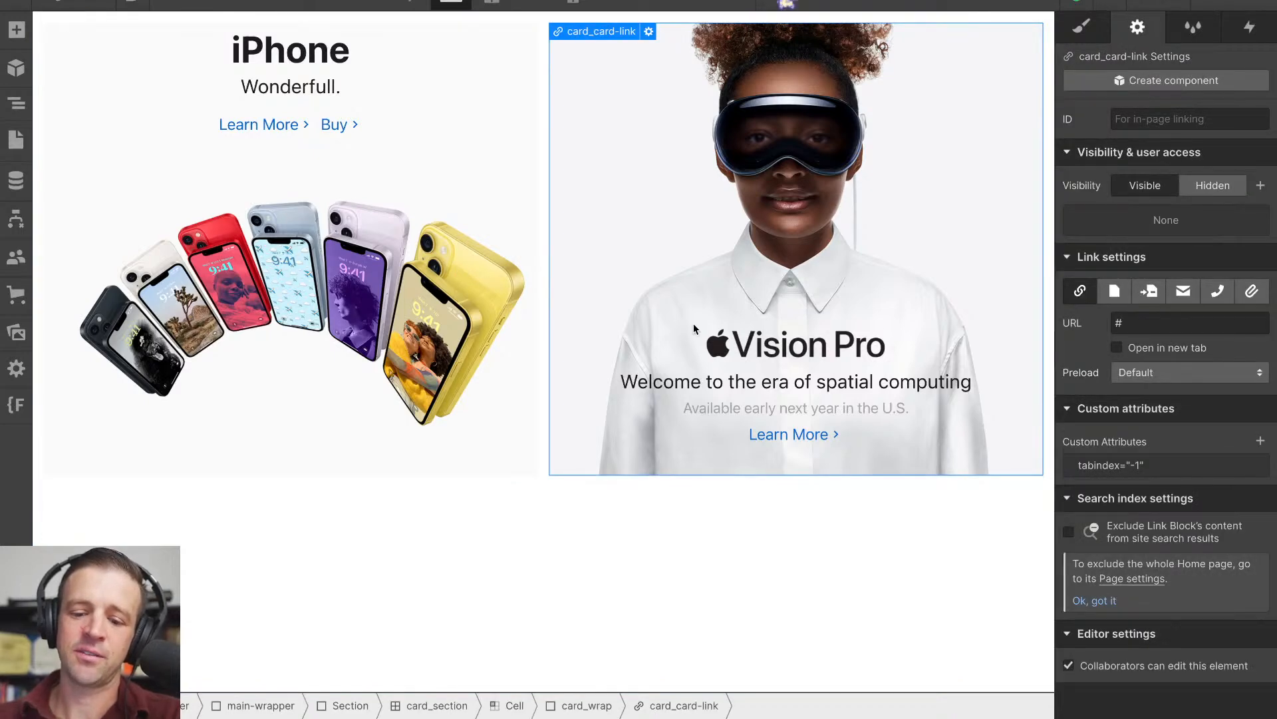